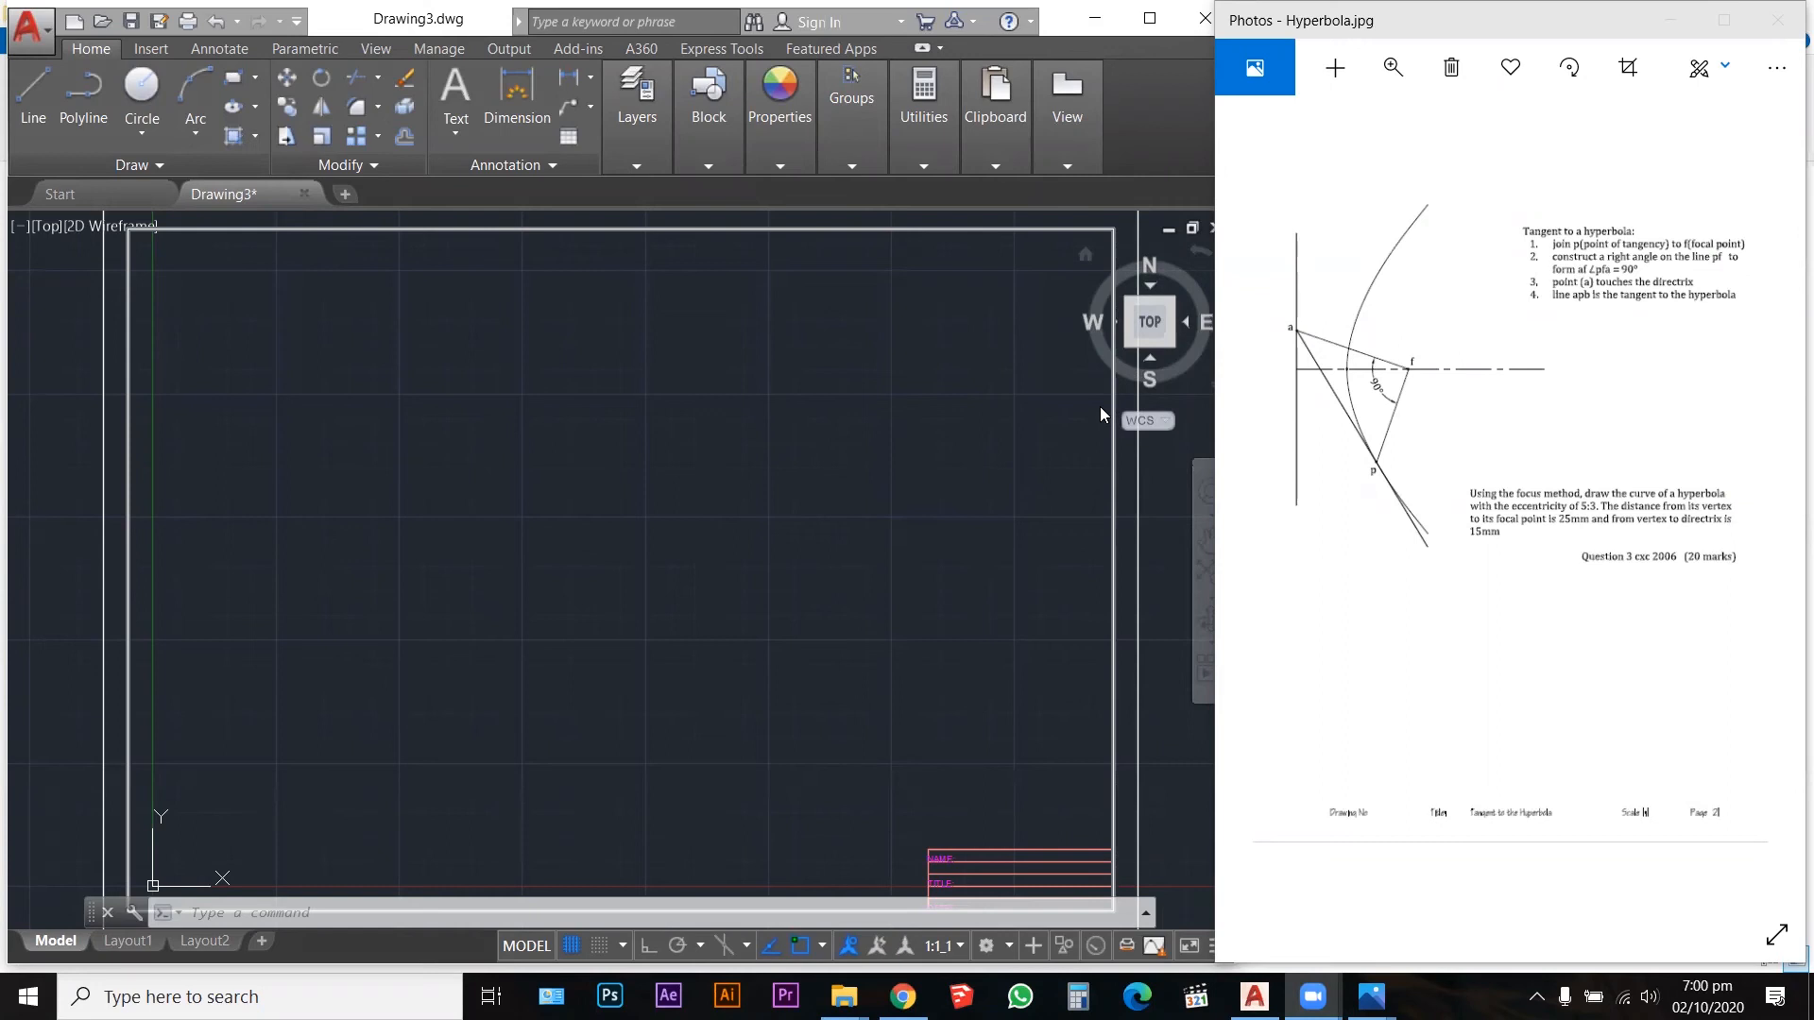
Step: Enlarge the Hyperbola.jpg reference to full screen to examine the tangent construction and the problem text, and restore its window size
{"action": "mouse_move", "coordinate": [694, 564]}
{"action": "left_mouse_down"}
{"action": "mouse_move", "coordinate": [579, 473]}
{"action": "mouse_move", "coordinate": [492, 473]}
{"action": "mouse_move", "coordinate": [510, 501]}
{"action": "left_mouse_up"}
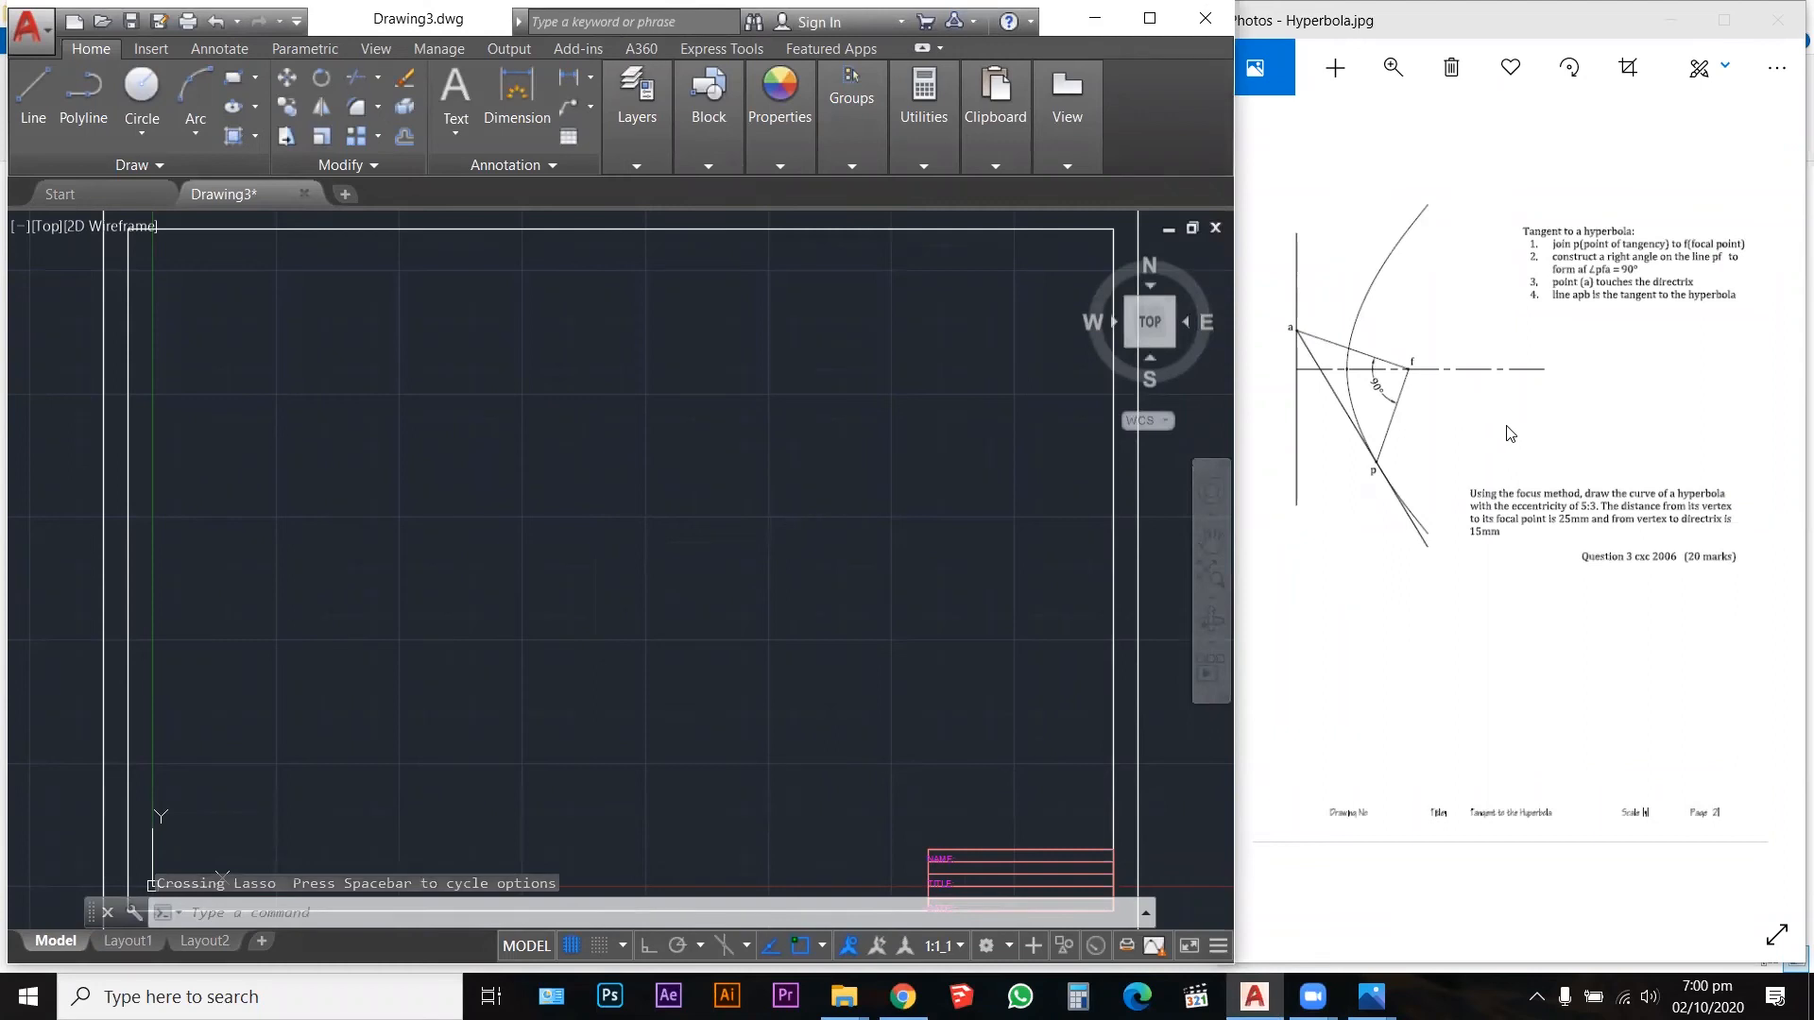
{"action": "left_click", "coordinate": [1723, 20]}
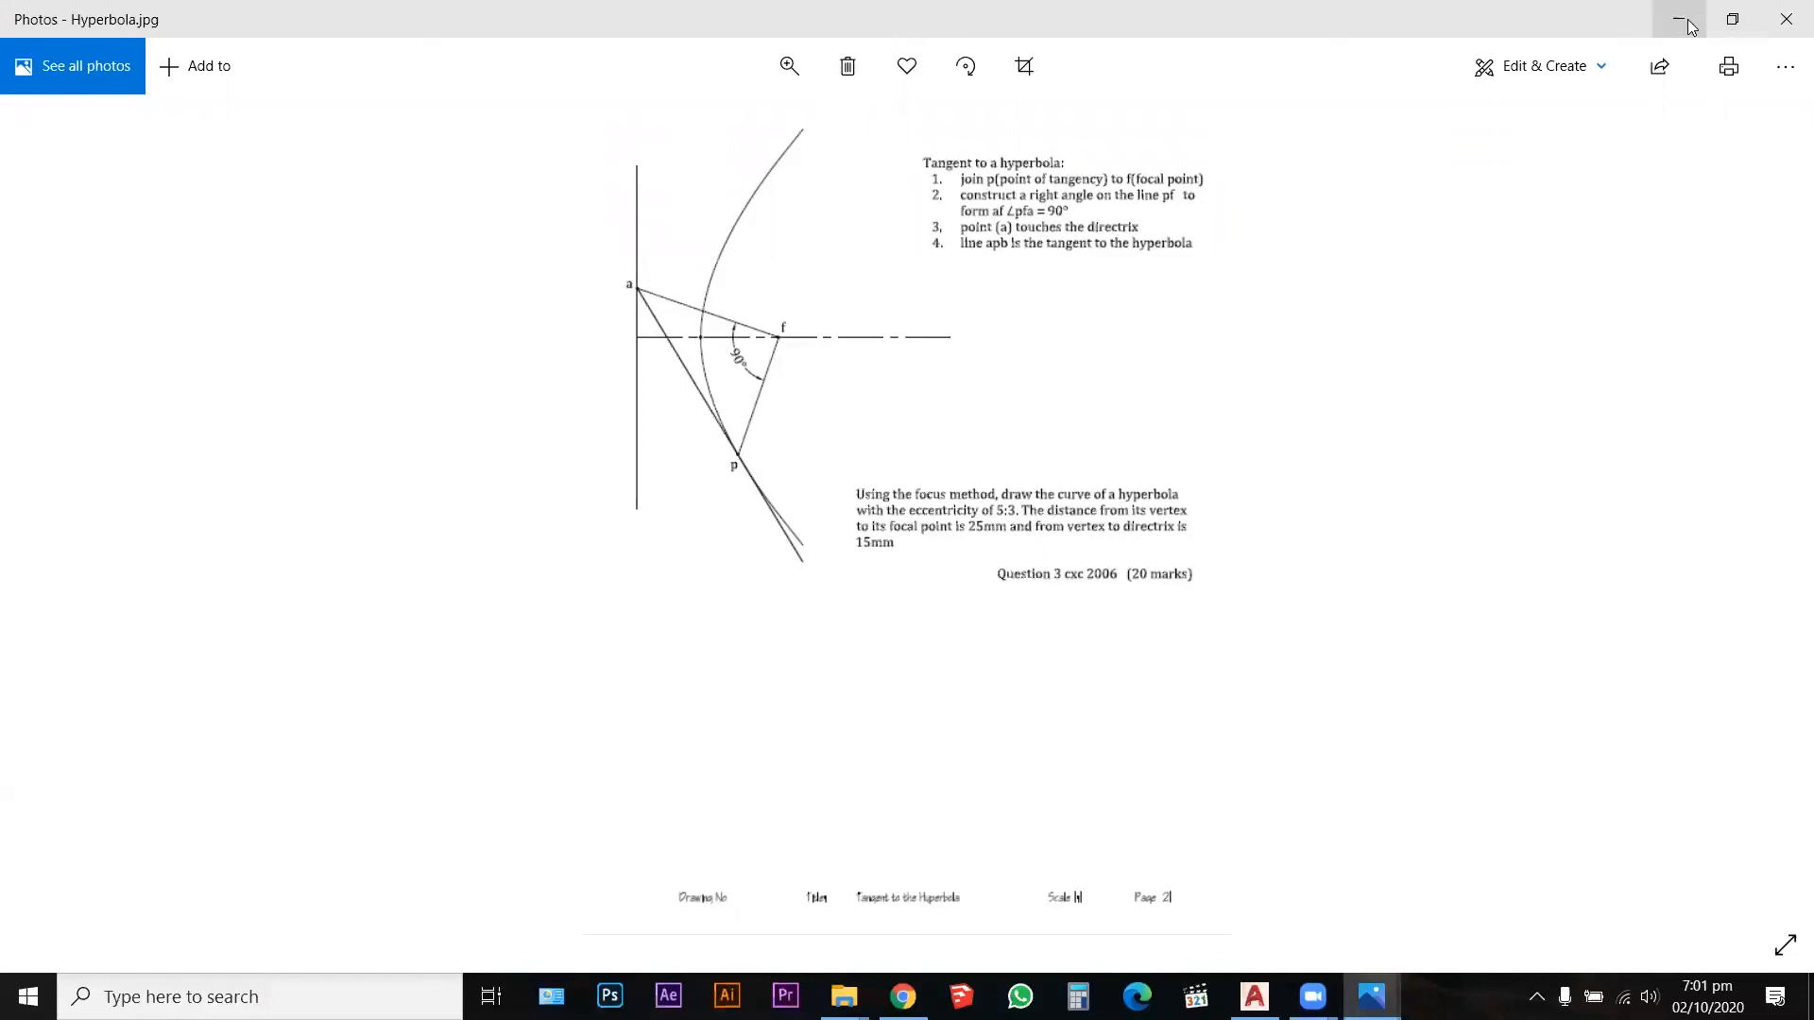
{"action": "left_click", "coordinate": [1732, 19]}
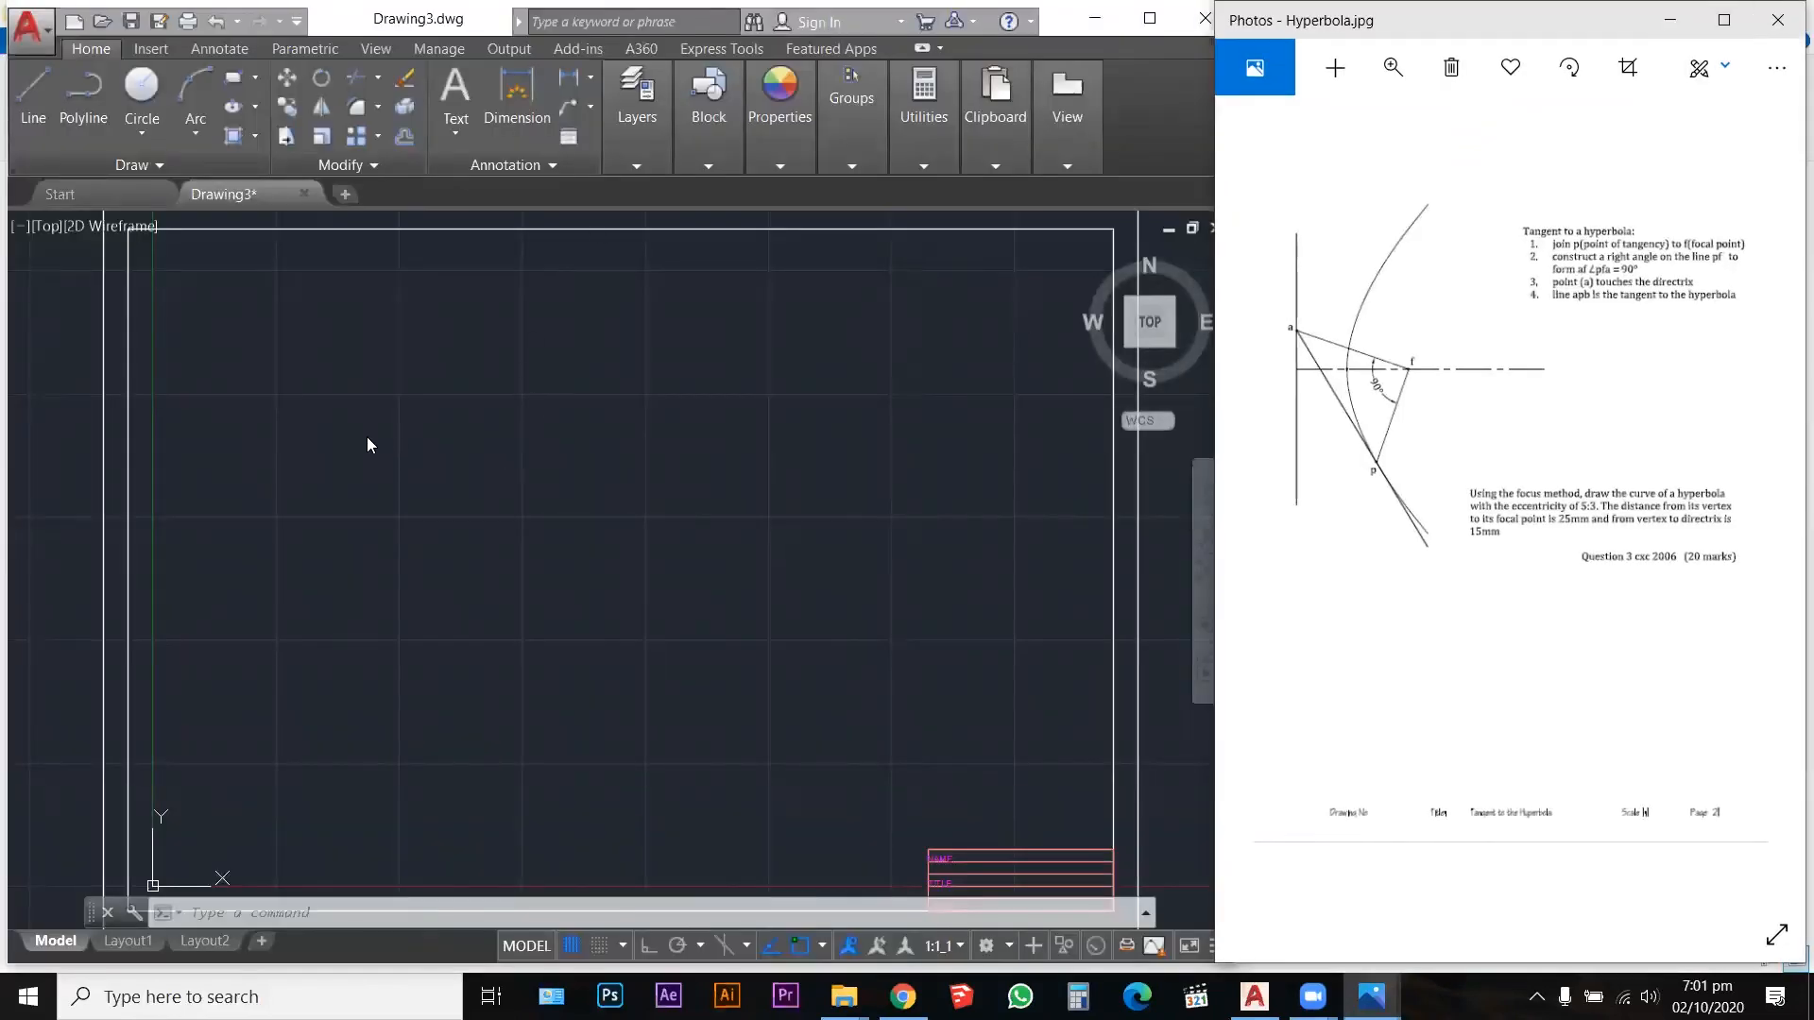
Step: With Ortho on, draw a long vertical line on the CONSTRUCTION layer inside the drawing frame
{"action": "left_click", "coordinate": [623, 143]}
{"action": "left_click", "coordinate": [637, 156]}
{"action": "left_click", "coordinate": [715, 481]}
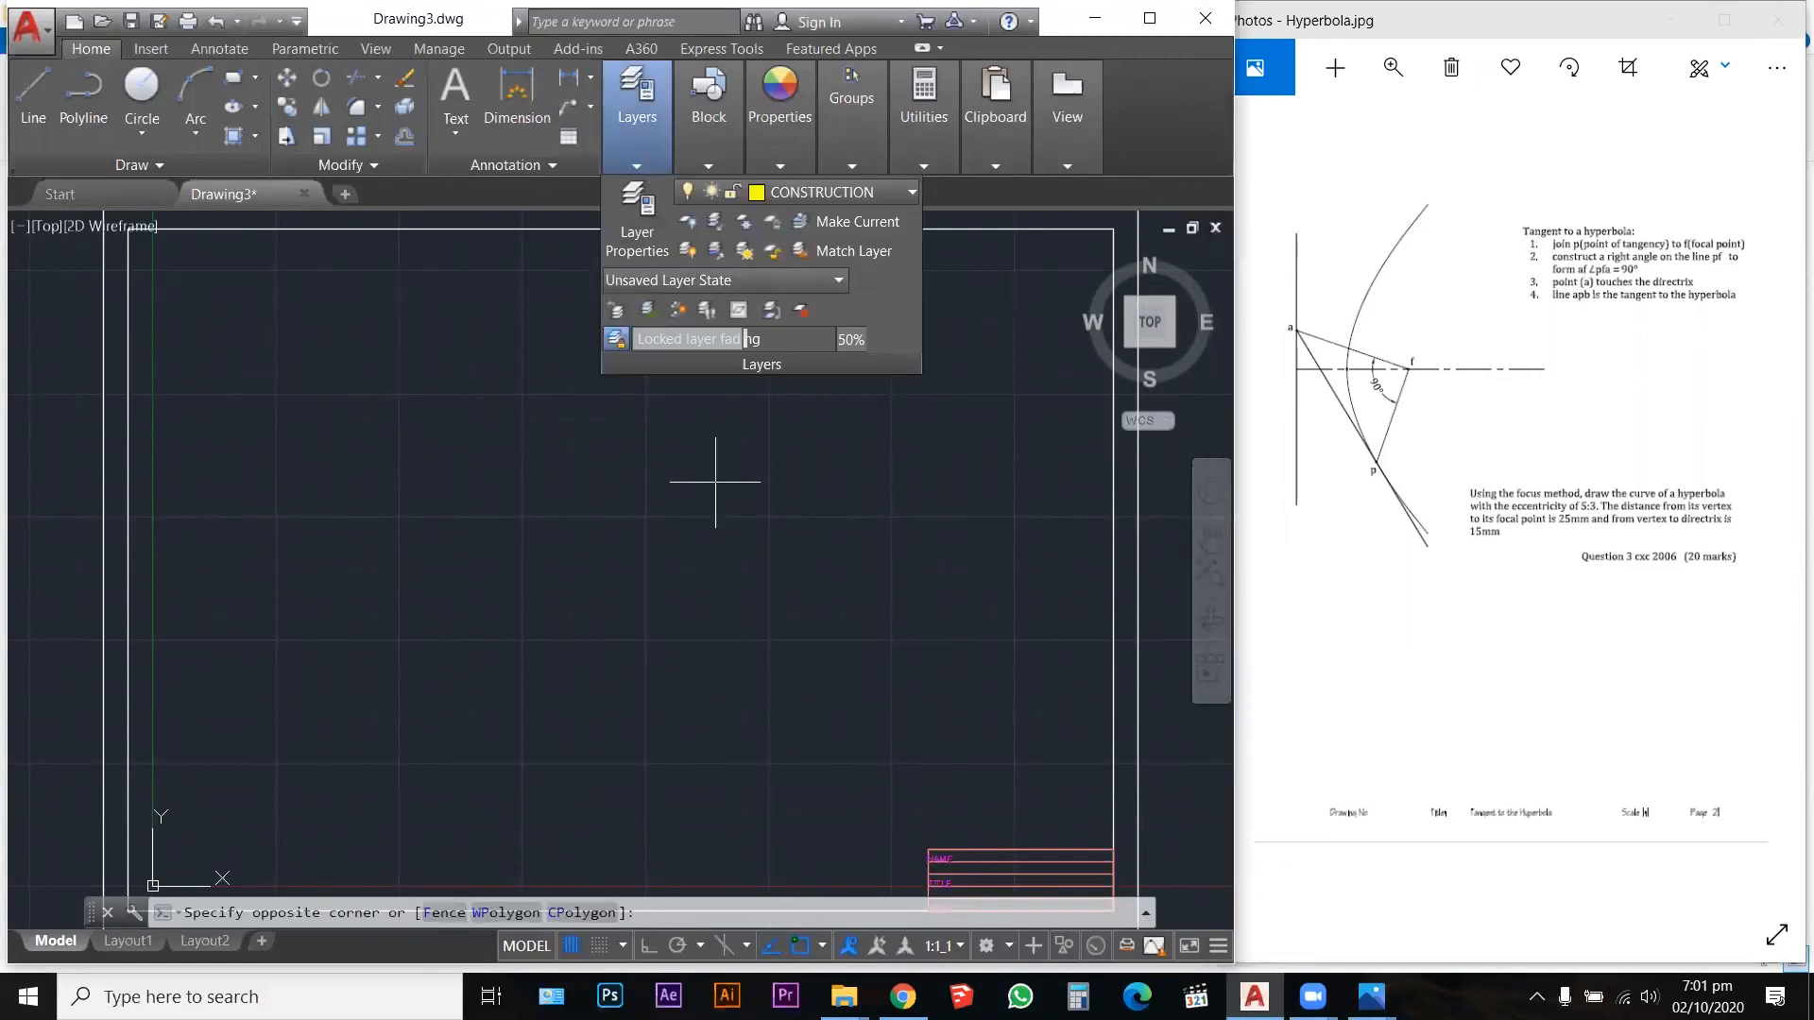
{"action": "key", "text": "Escape"}
{"action": "key", "text": "Escape"}
{"action": "key", "text": "Escape"}
{"action": "type", "text": "l"}
{"action": "key", "text": "Return"}
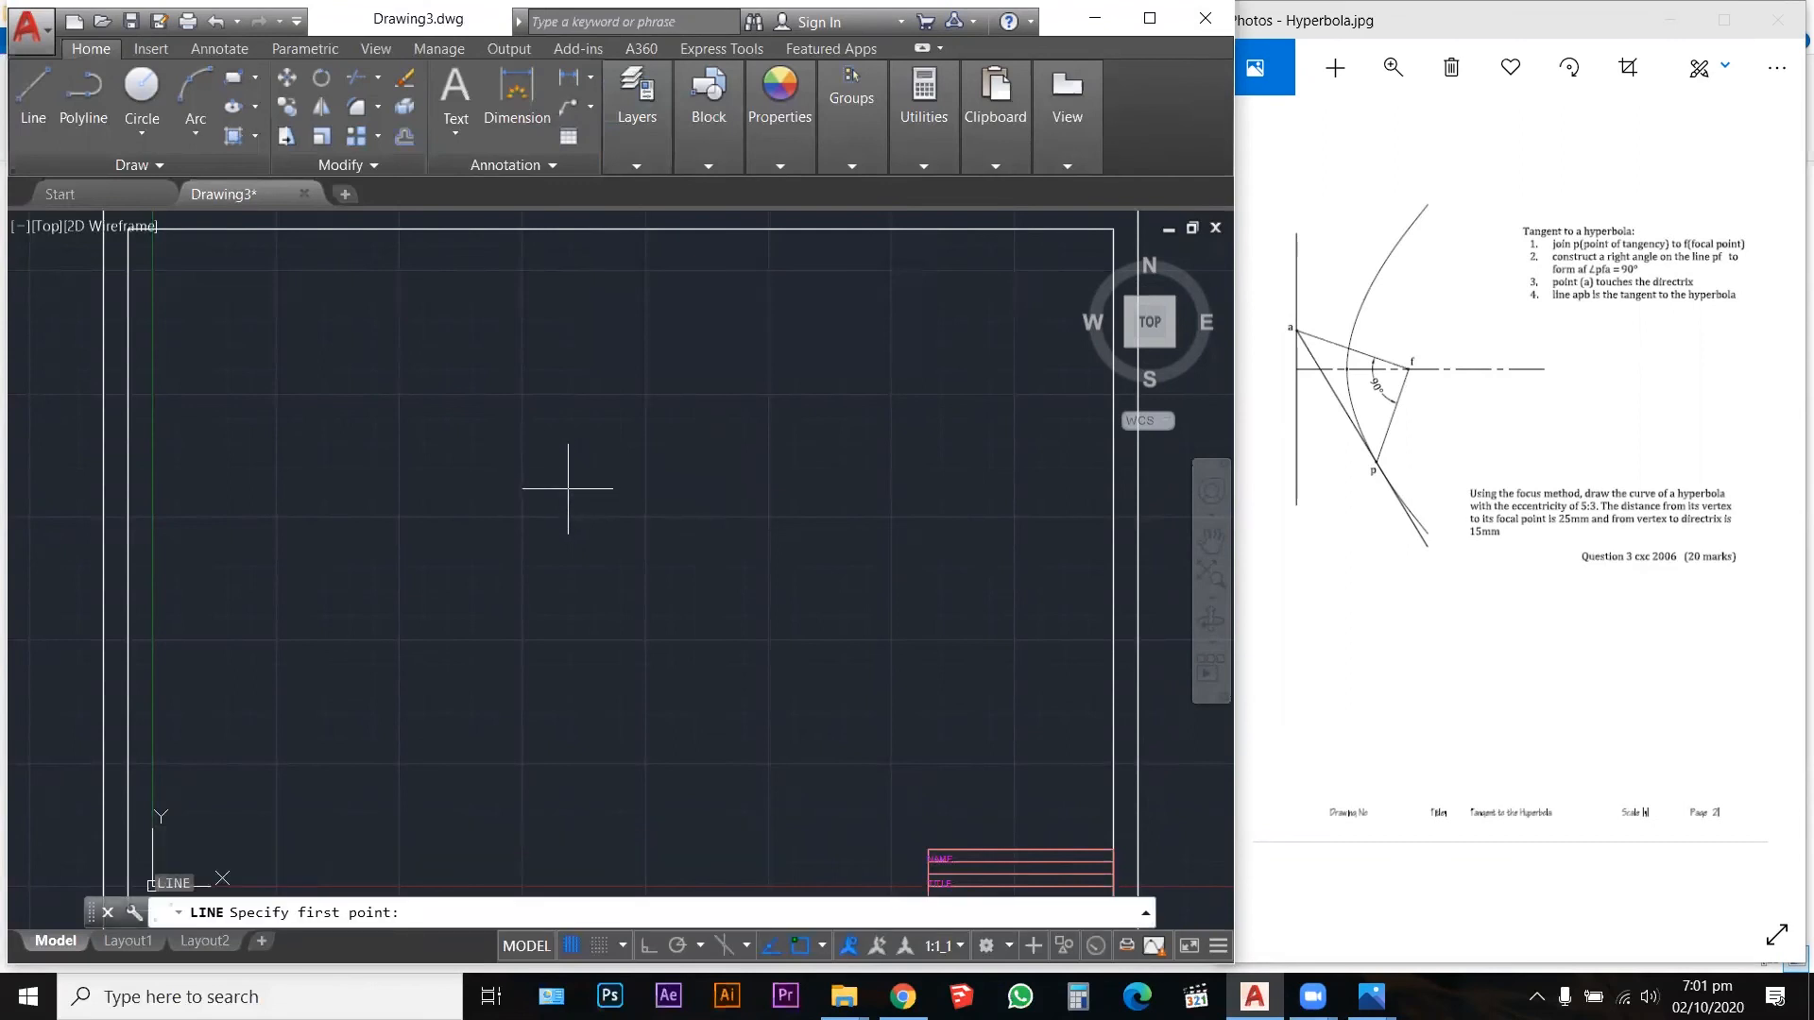
{"action": "left_click", "coordinate": [475, 354]}
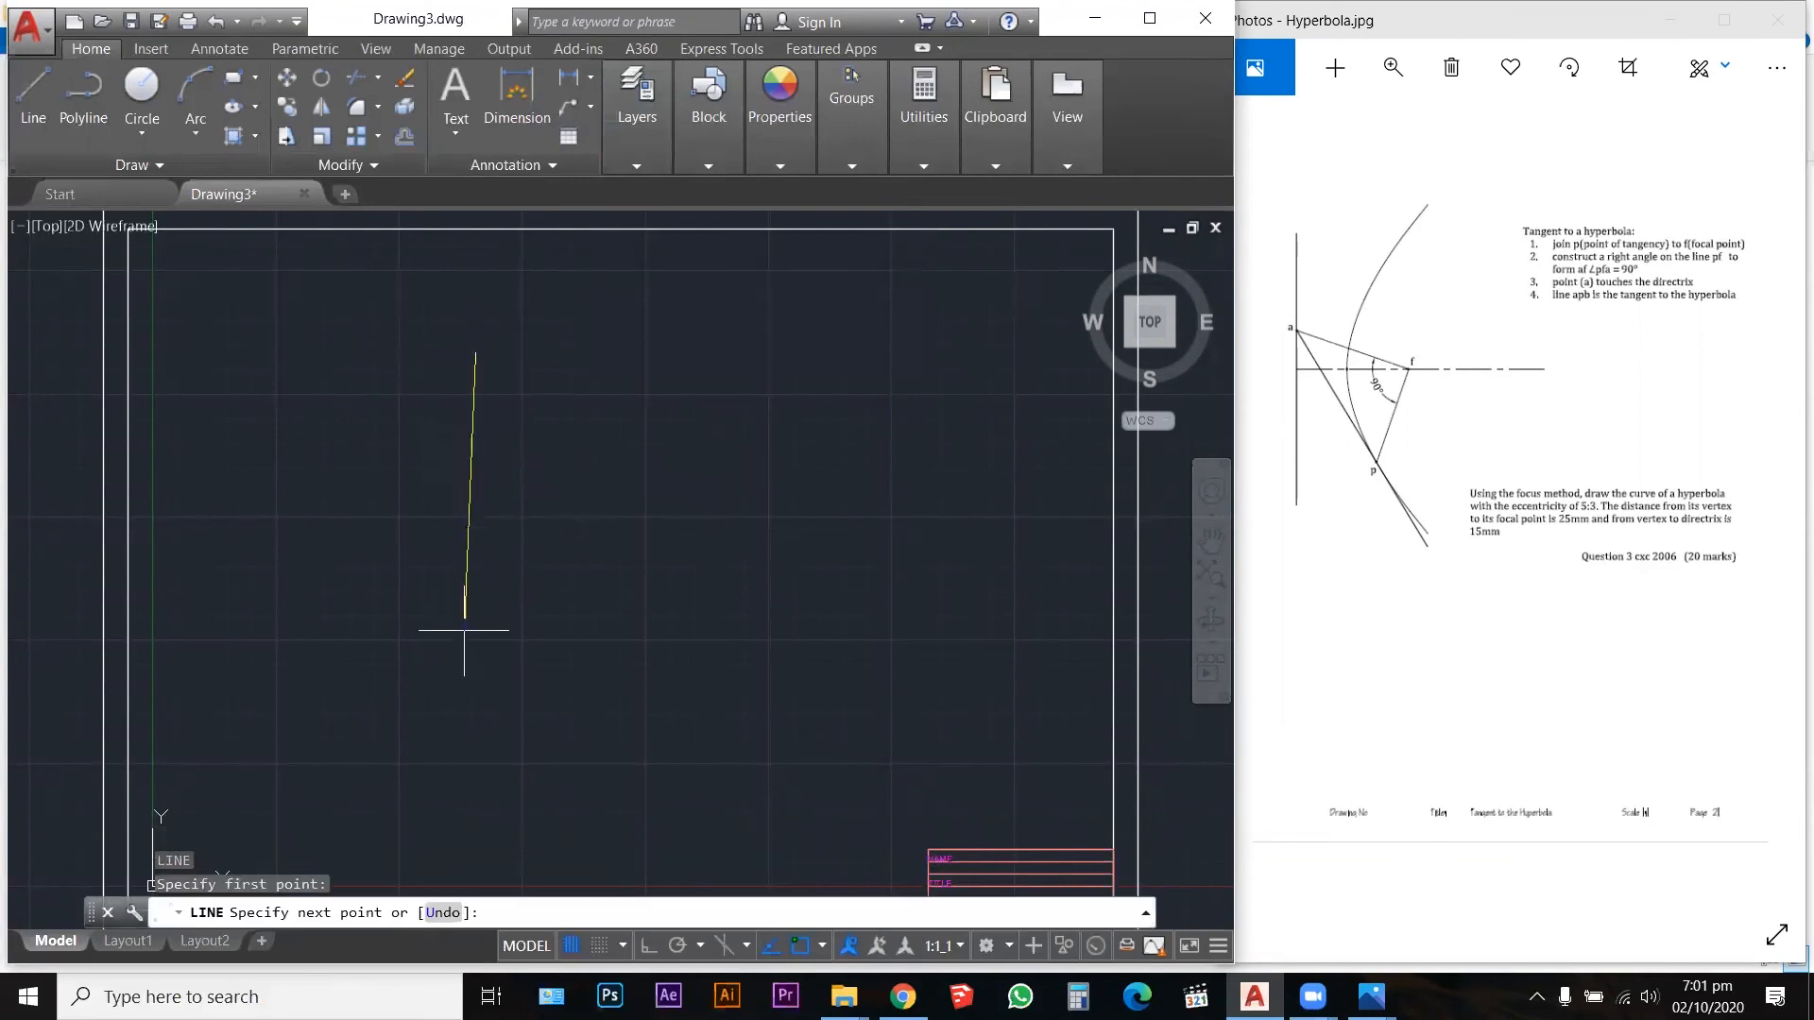
{"action": "key", "text": "F8"}
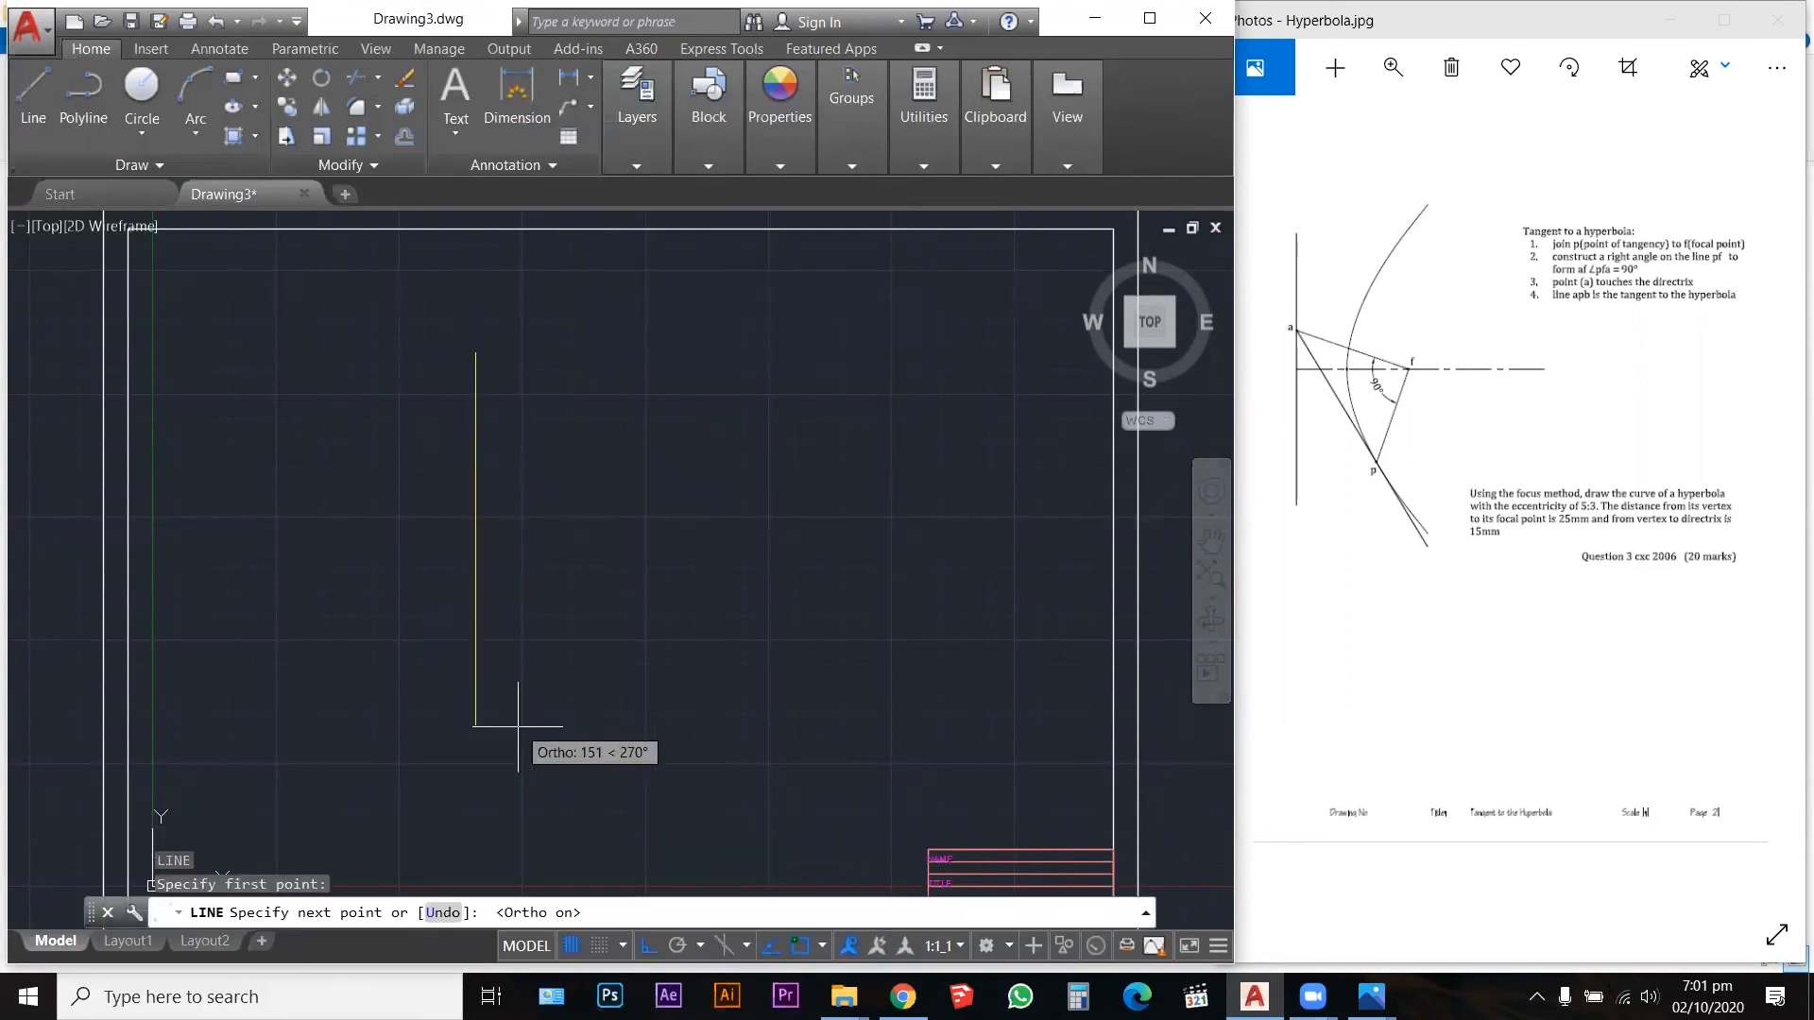
{"action": "left_click", "coordinate": [500, 803]}
{"action": "key", "text": "Escape"}
Step: Draw a horizontal line about 159 mm long that starts left of the vertical line and crosses it near mid-height
{"action": "key", "text": "space"}
{"action": "left_click", "coordinate": [426, 567]}
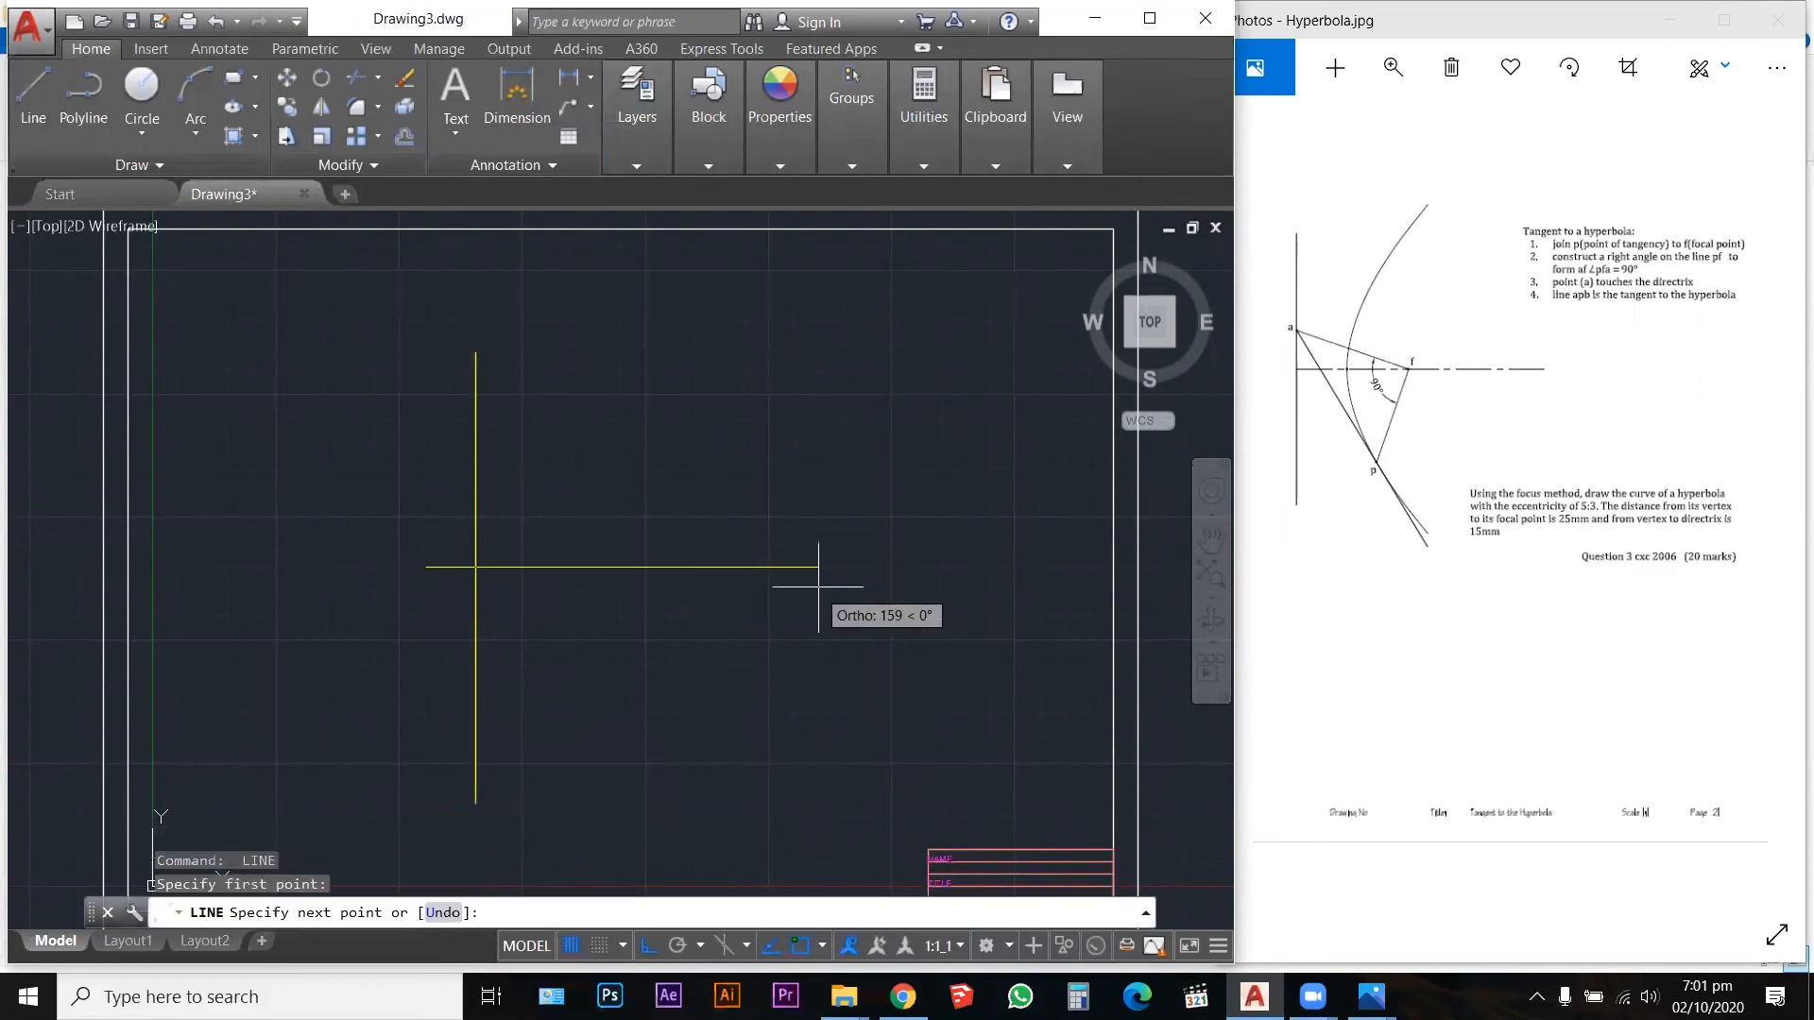
{"action": "left_click", "coordinate": [818, 567]}
{"action": "key", "text": "Escape"}
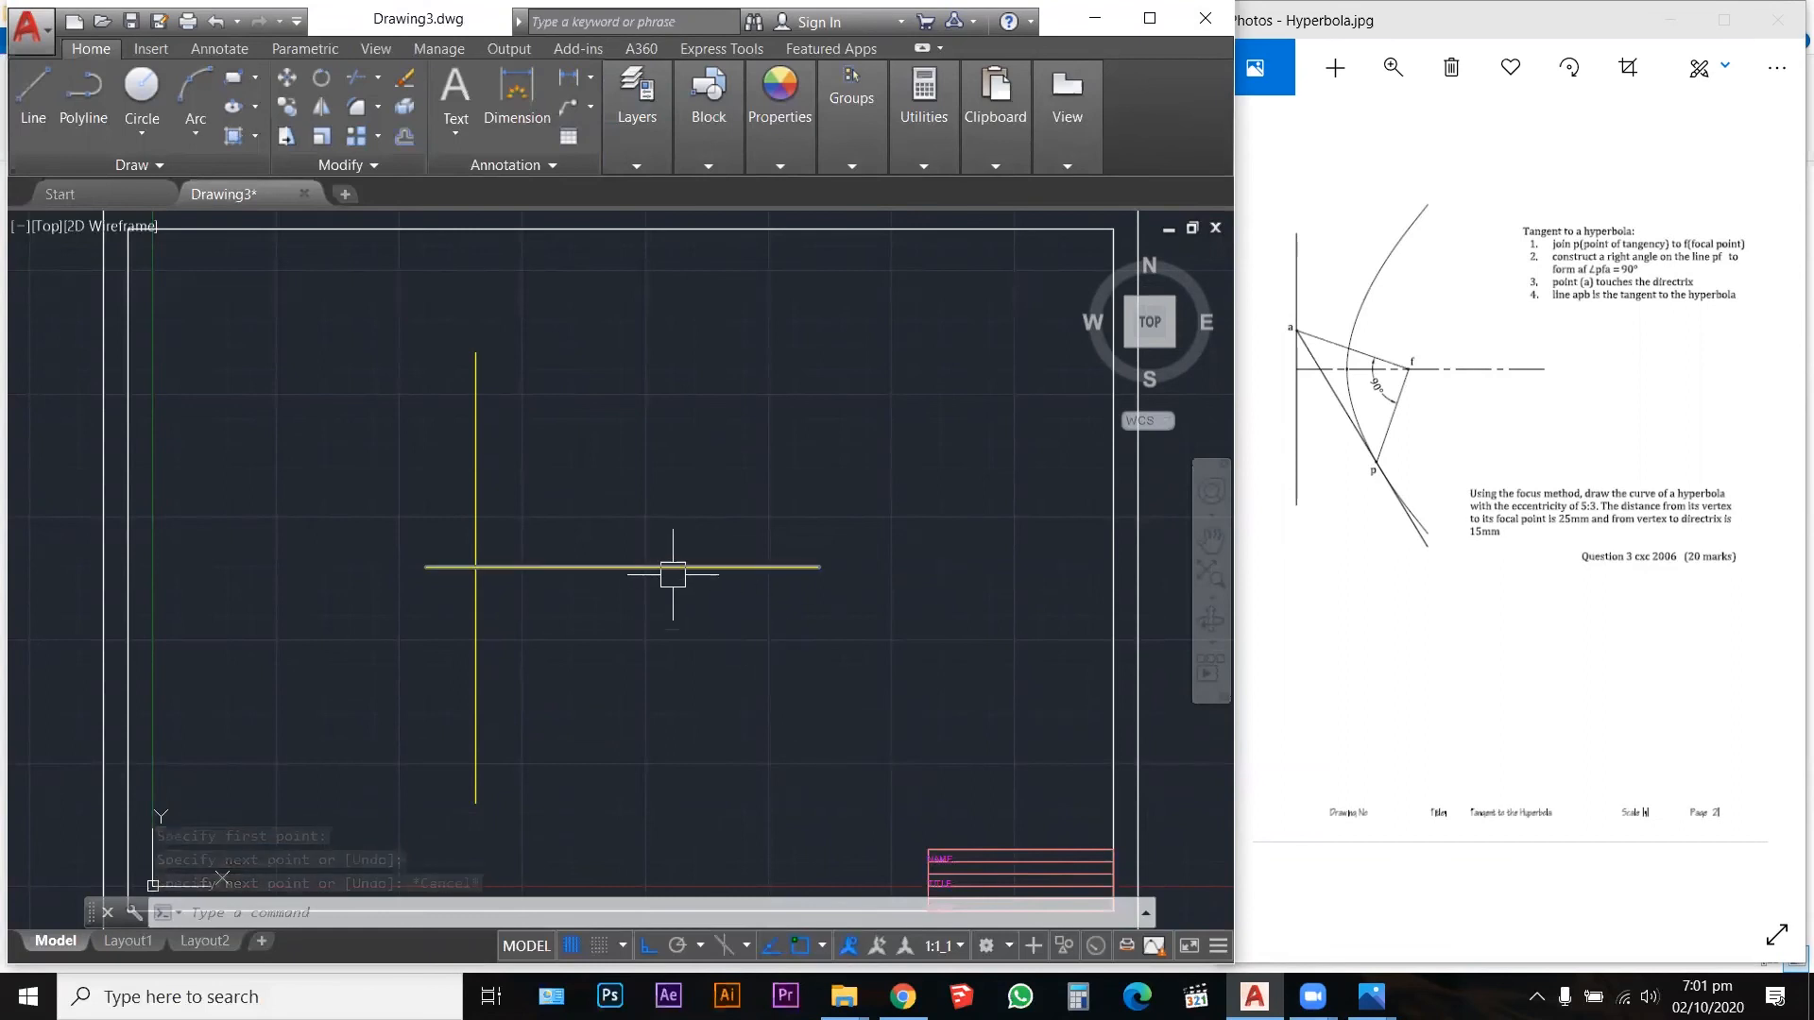
{"action": "mouse_move", "coordinate": [673, 571]}
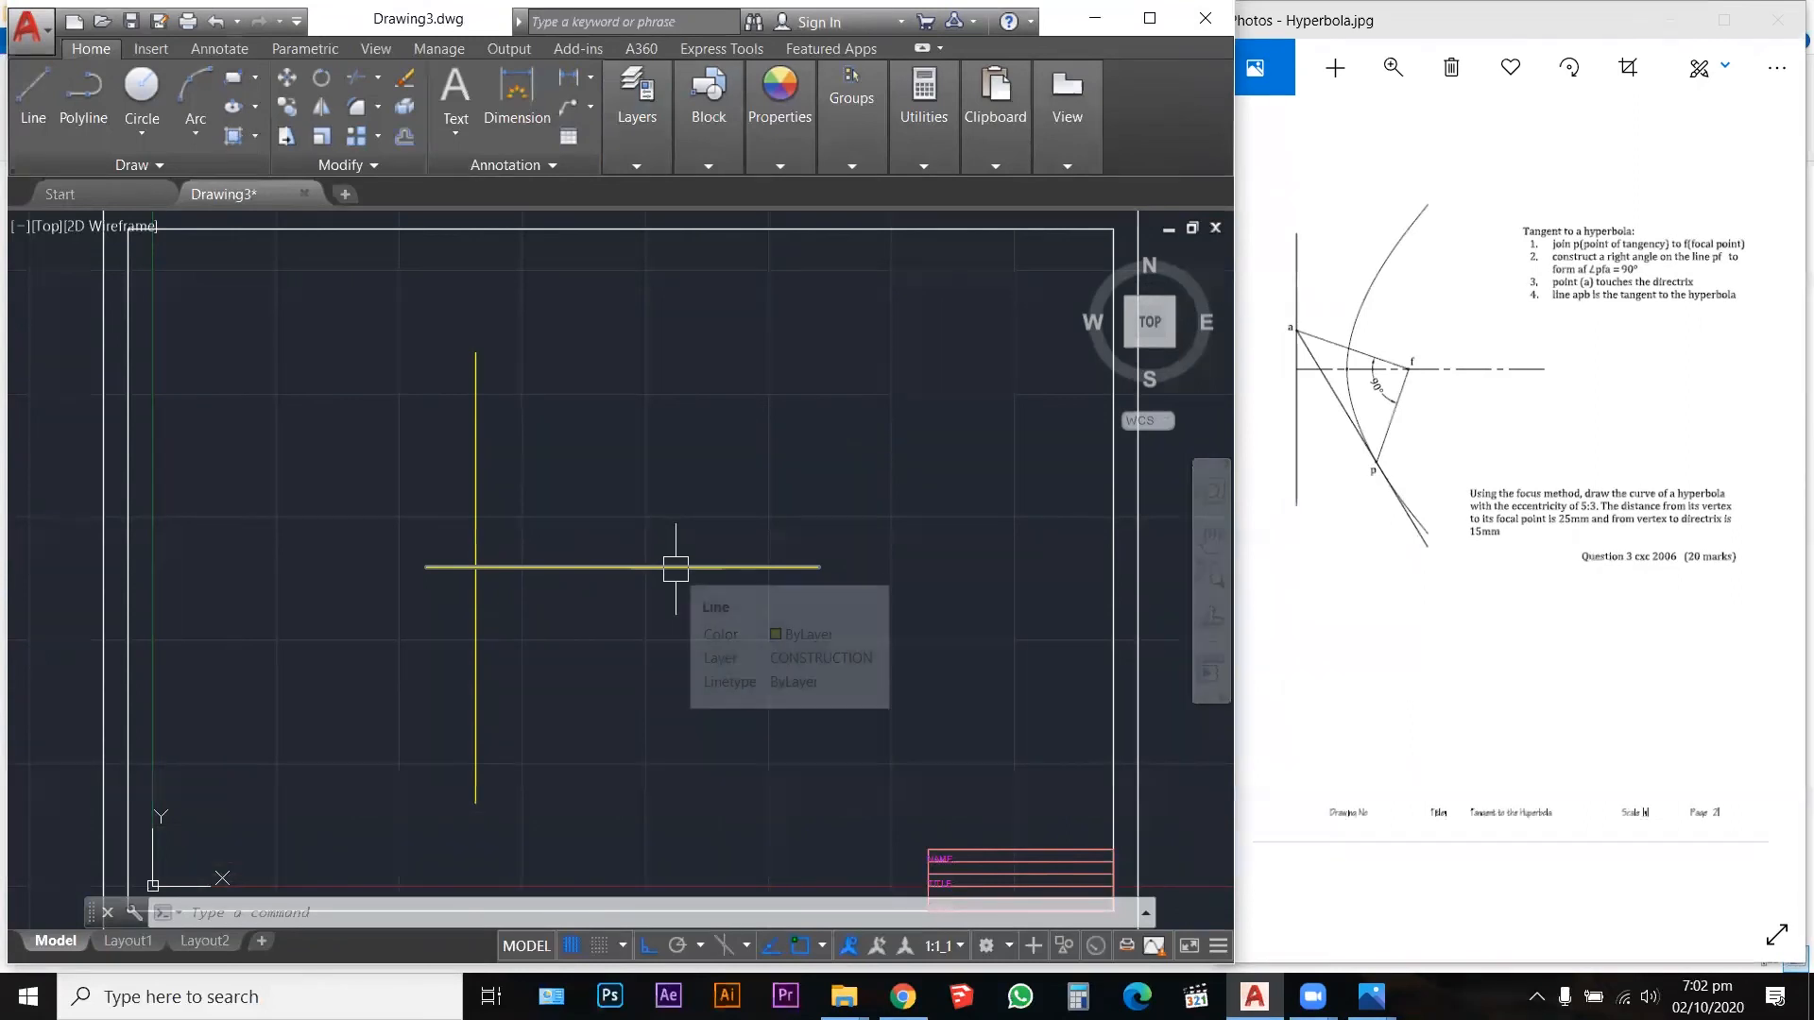
{"action": "scroll", "coordinate": [476, 544], "scroll_direction": "up", "scroll_amount": 2}
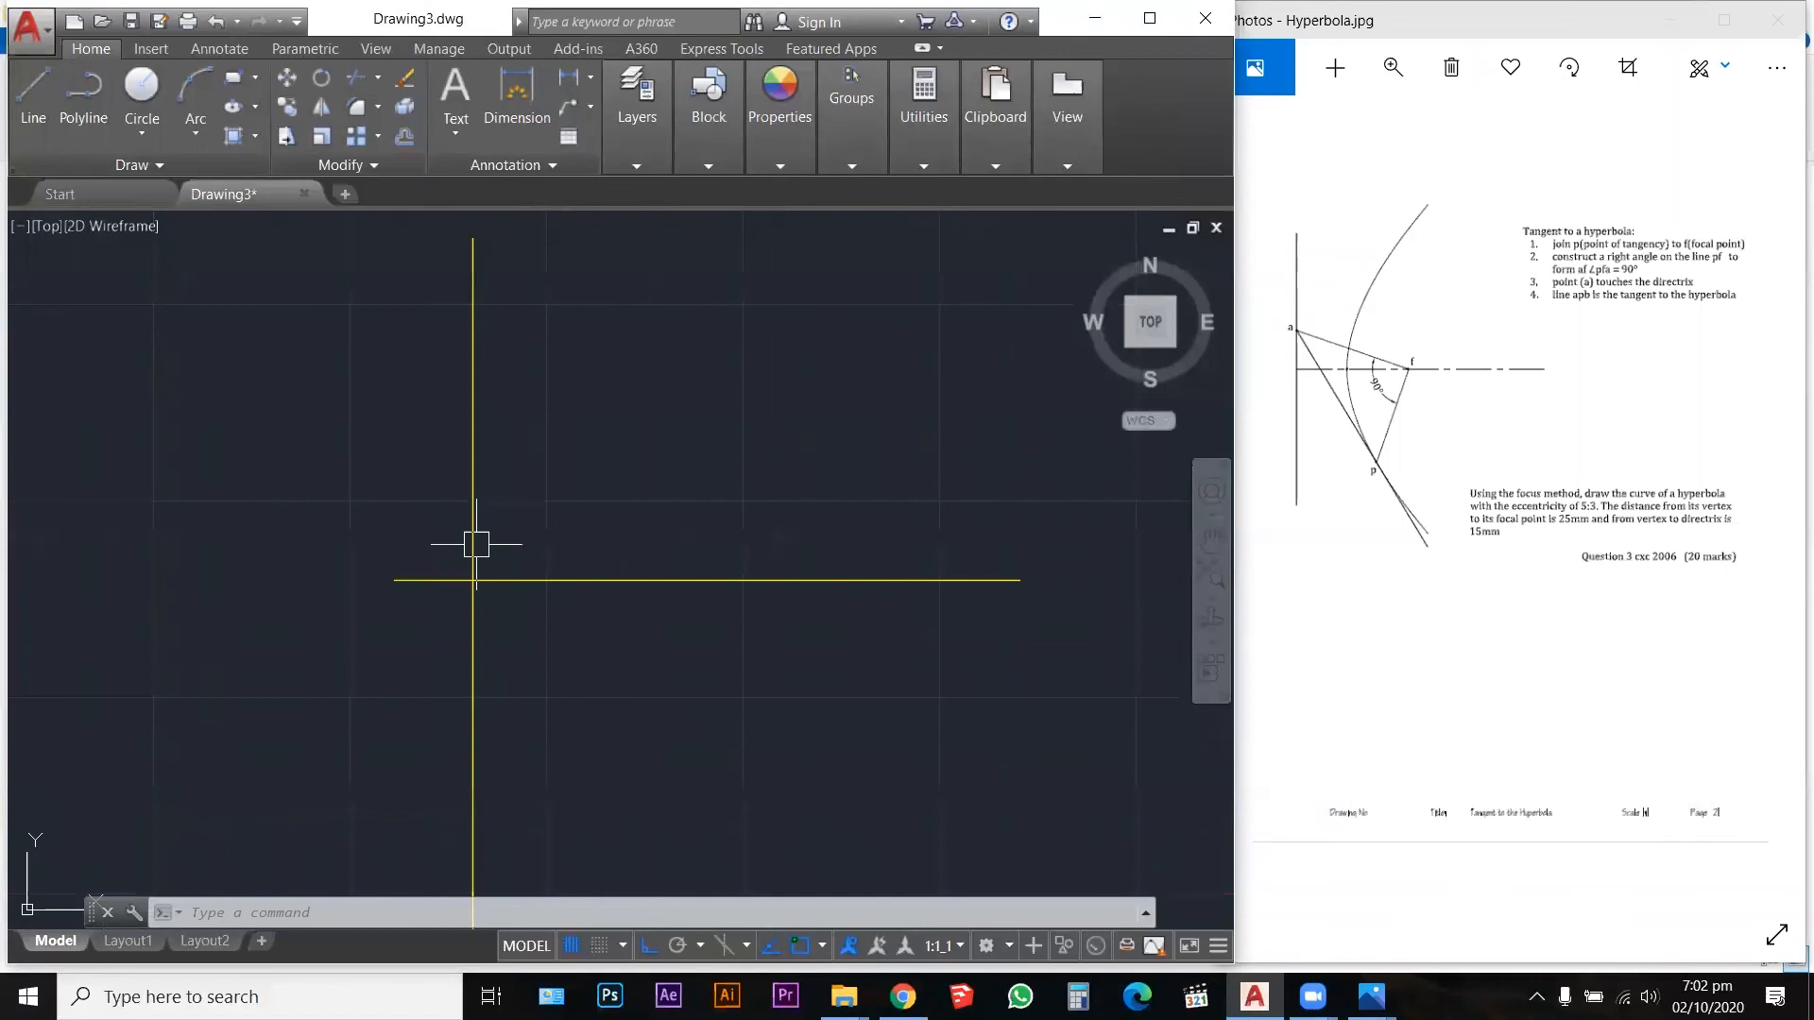
{"action": "left_click", "coordinate": [476, 545]}
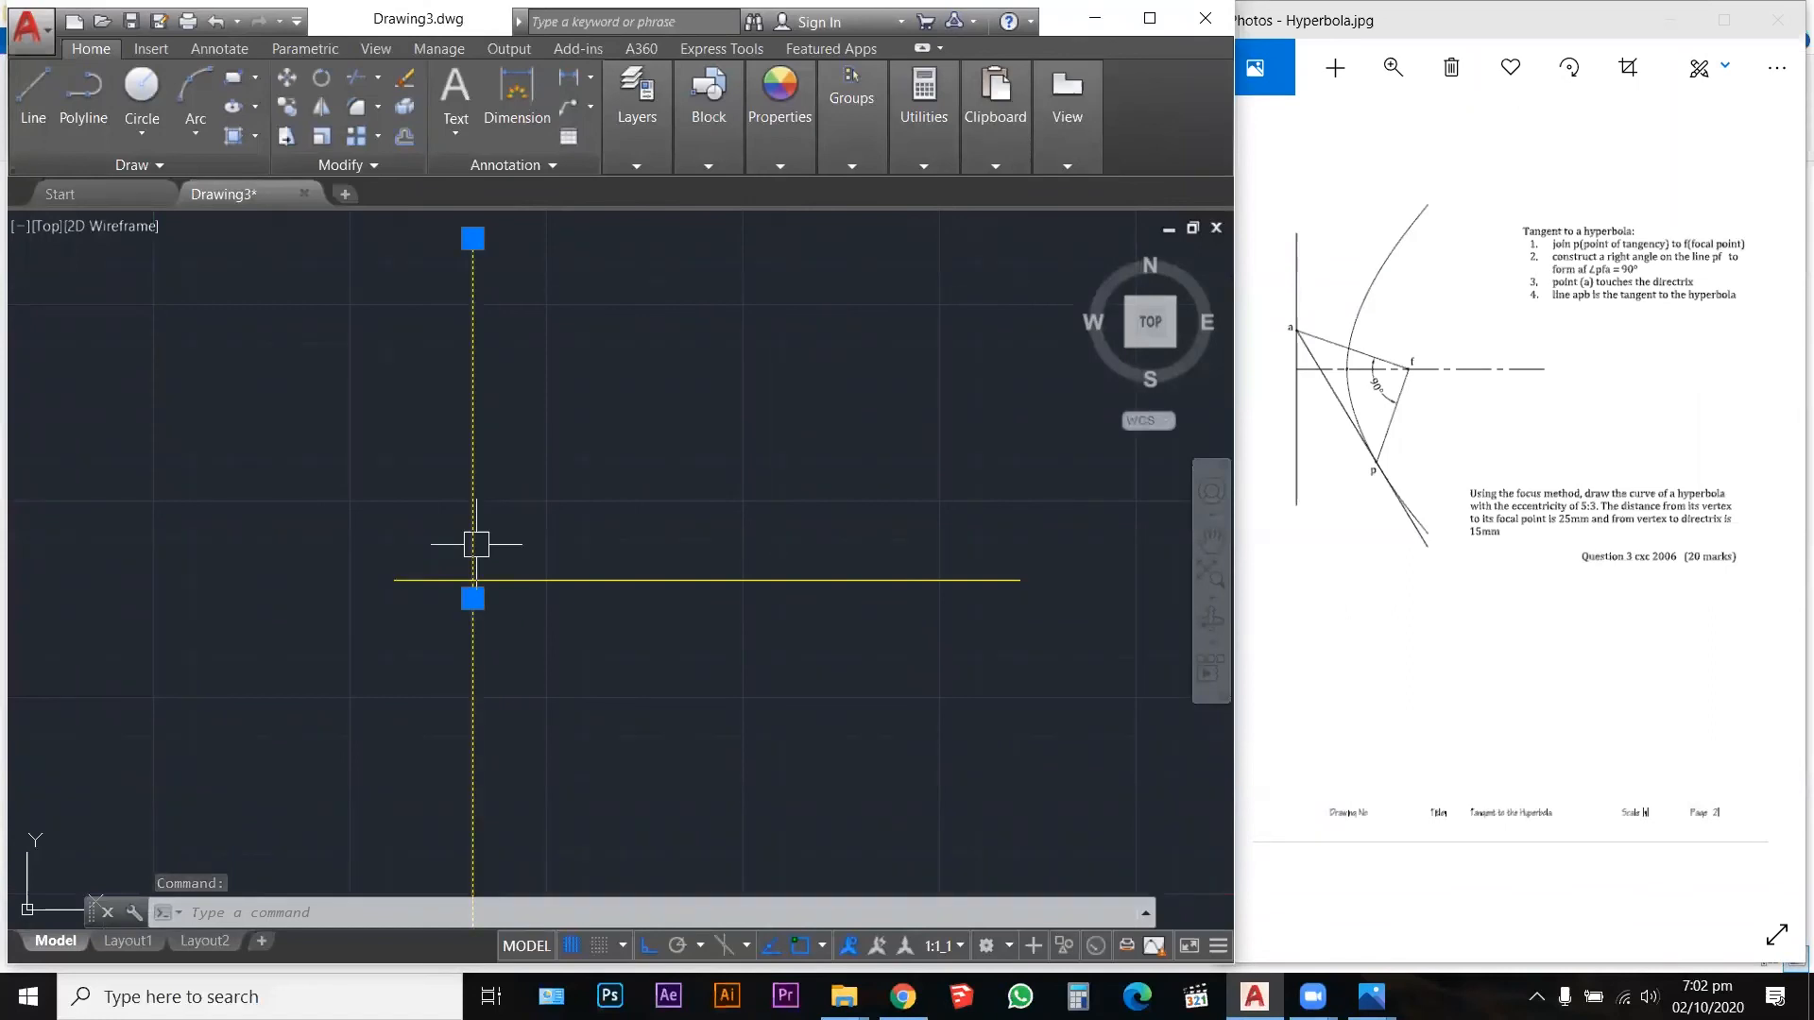
{"action": "key", "text": "Escape"}
{"action": "key", "text": "Escape"}
{"action": "key", "text": "Escape"}
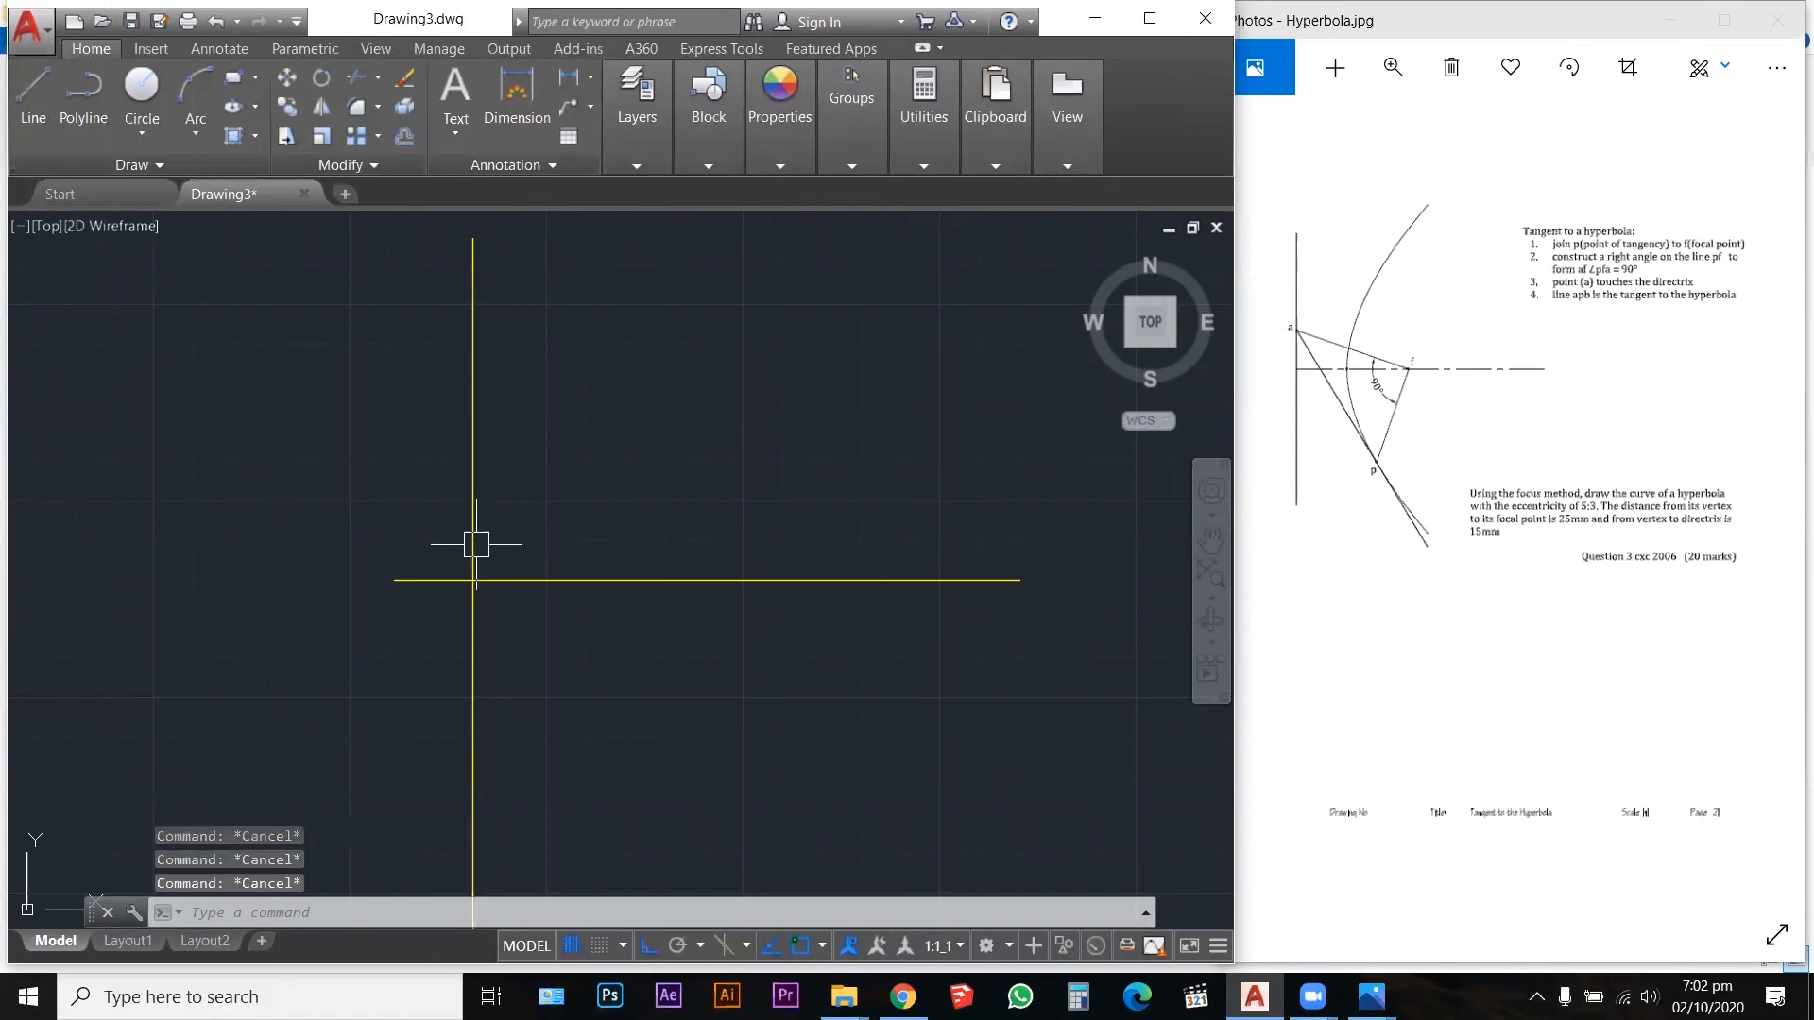
Step: Add multiline text reading DIRECTRIX in a box starting at the intersection of the two lines and extending up to the right
{"action": "type", "text": "MT"}
{"action": "key", "text": "Return"}
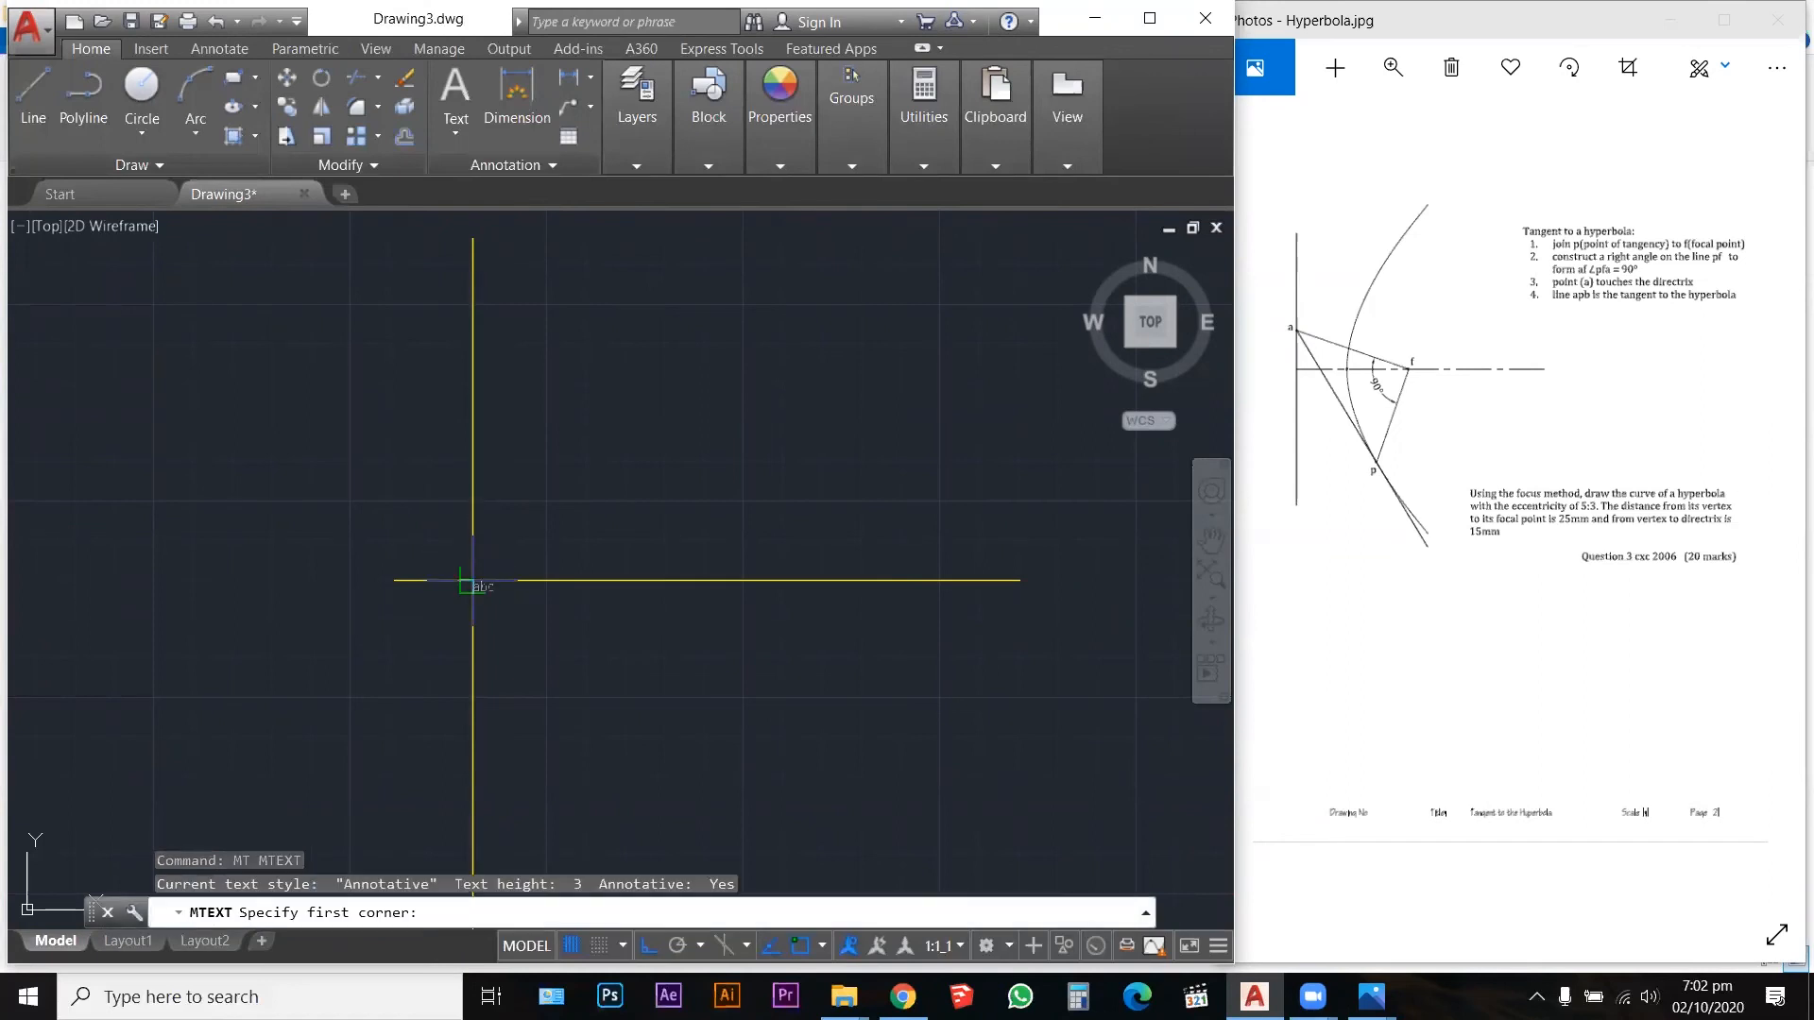
{"action": "left_click", "coordinate": [472, 580]}
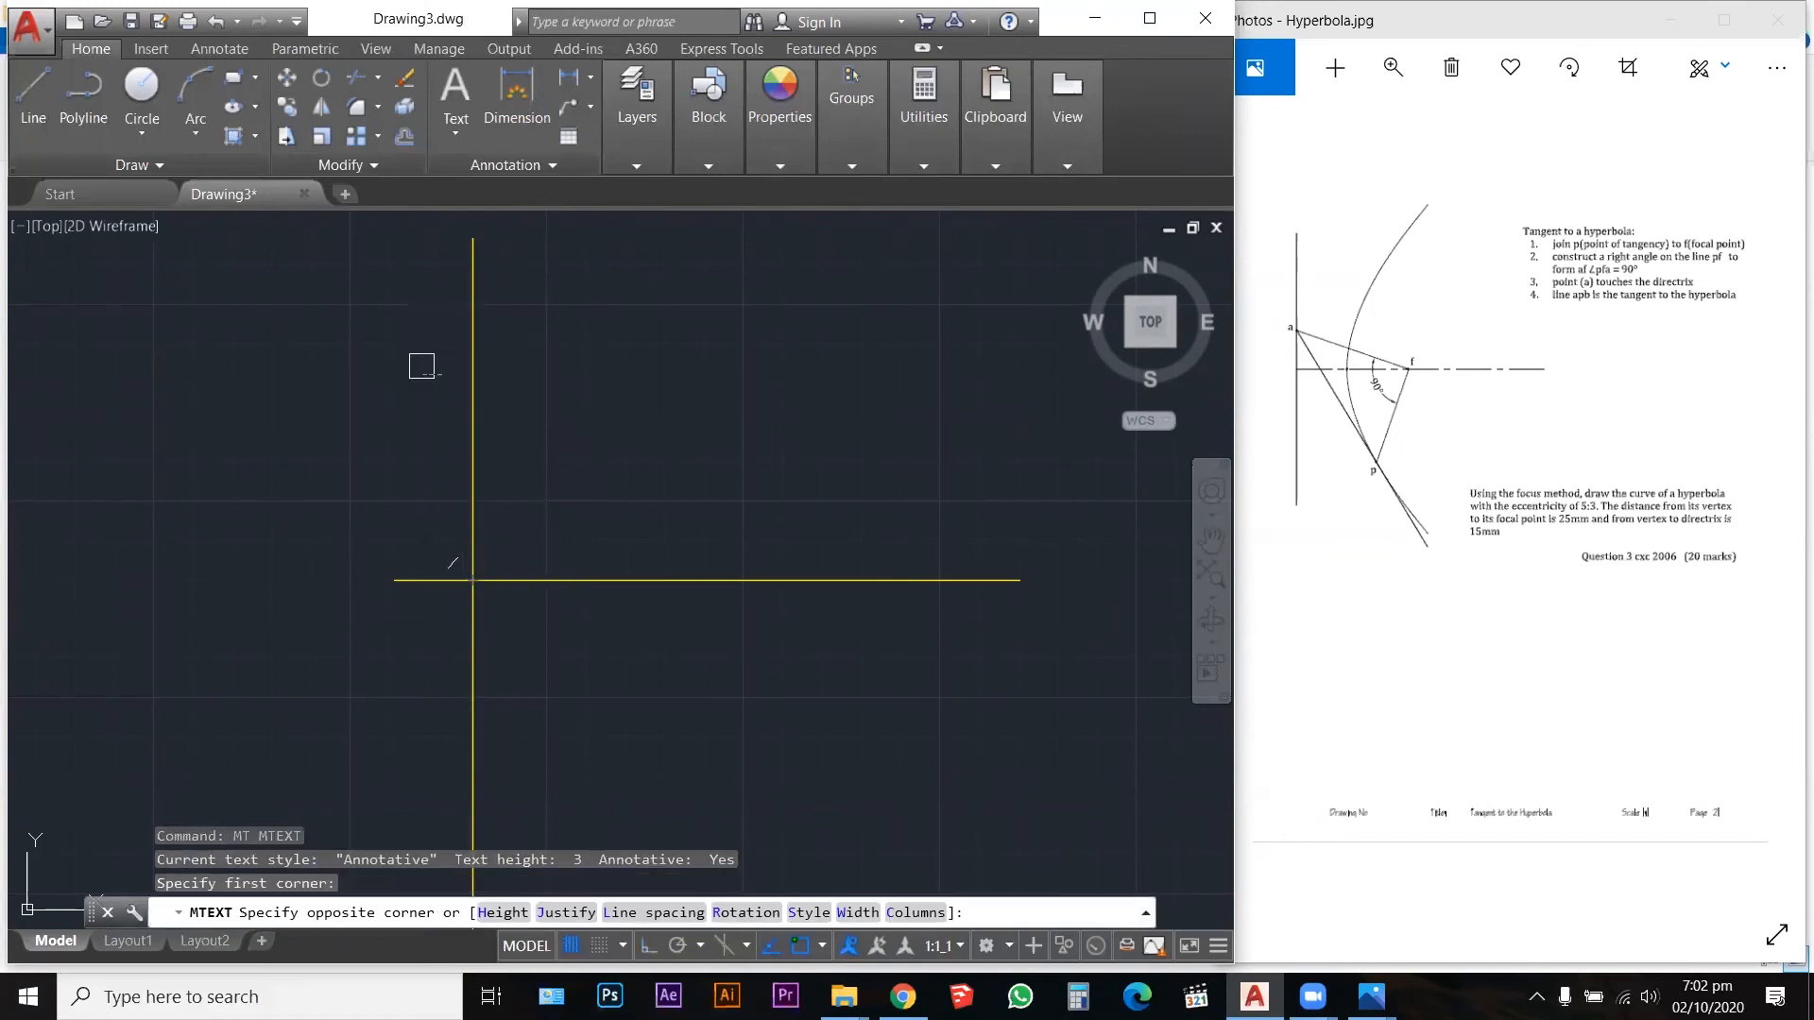
{"action": "left_click", "coordinate": [640, 474]}
{"action": "type", "text": "DIRECTRIX"}
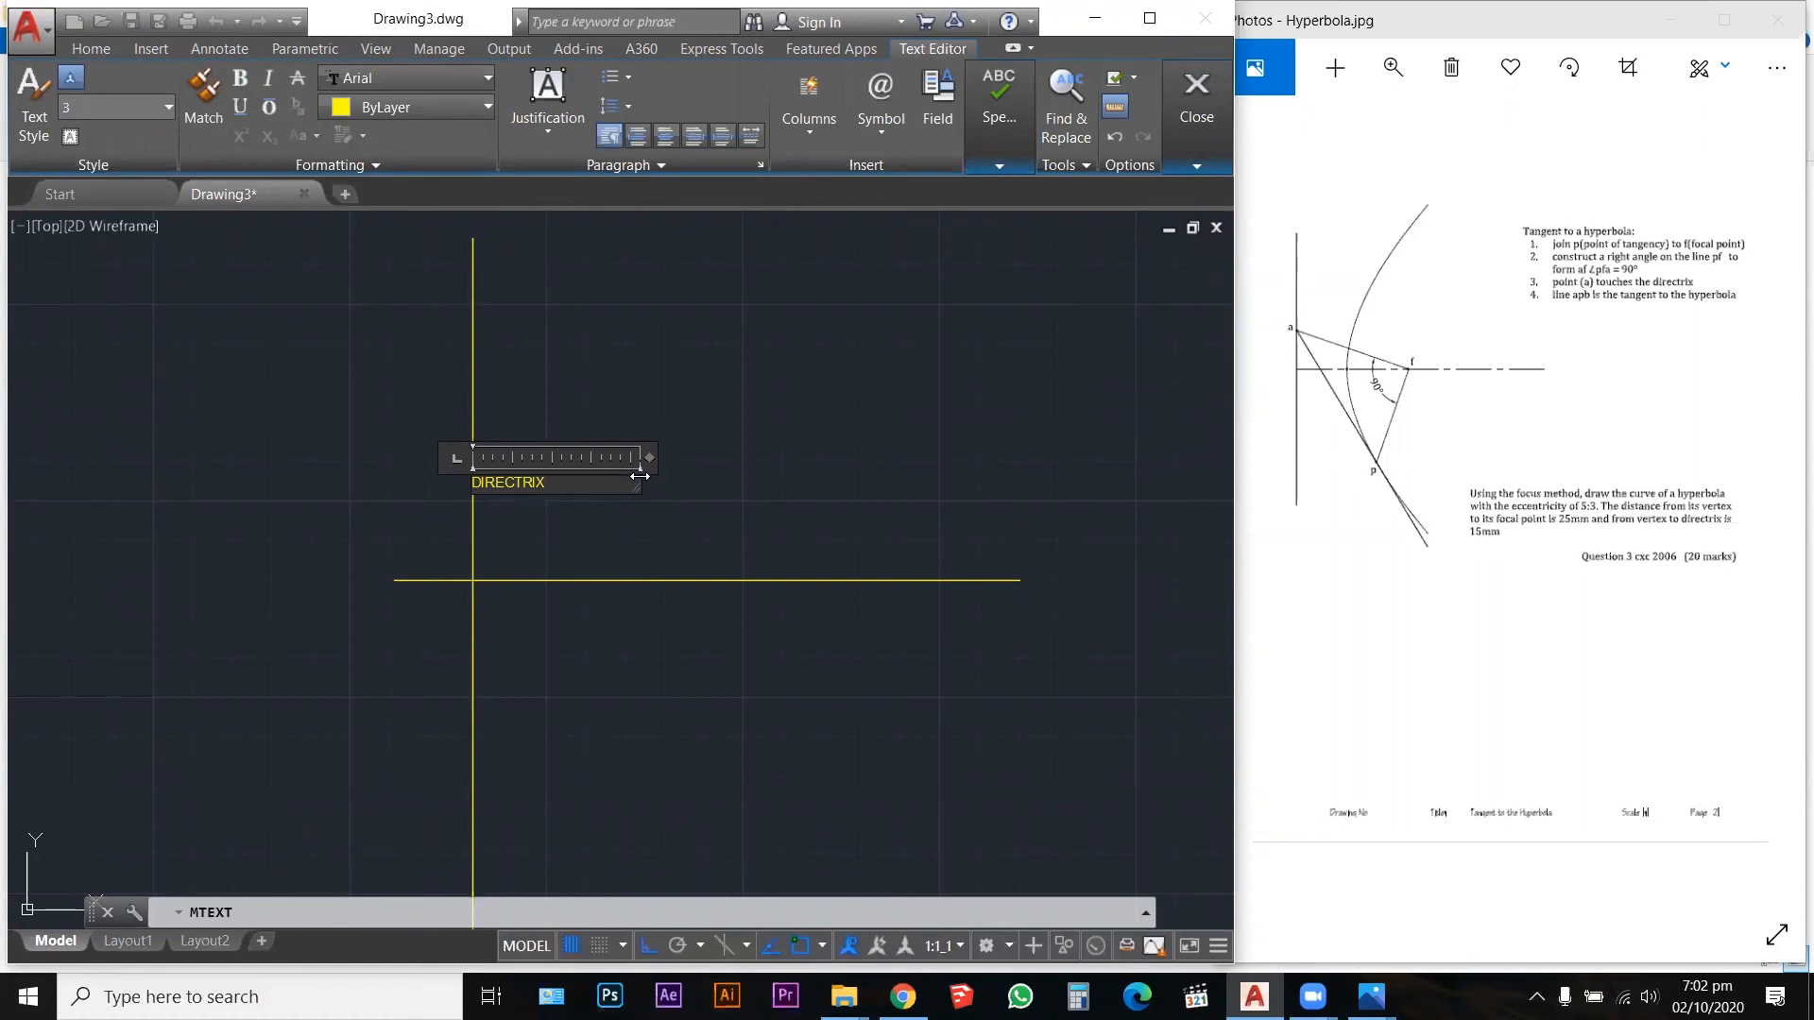
Step: Justify the DIRECTRIX text Middle Center and finish editing it
{"action": "key", "text": "ctrl+a"}
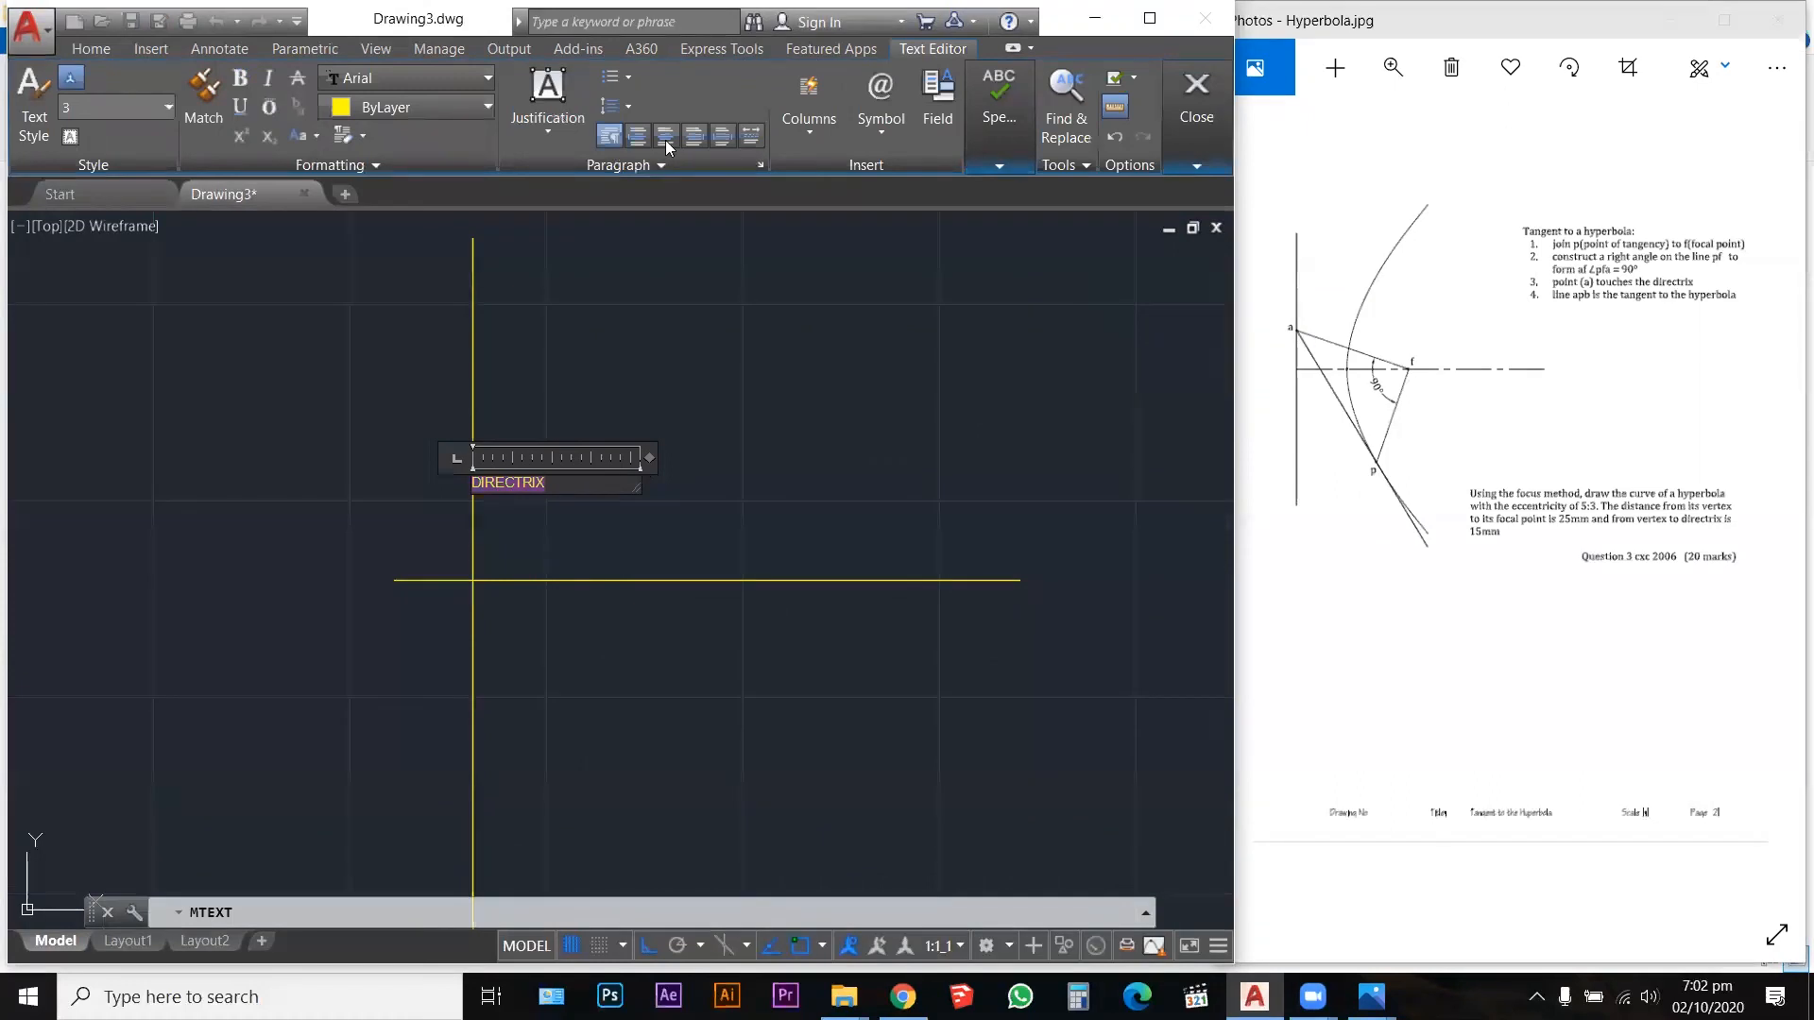
{"action": "left_click", "coordinate": [548, 99]}
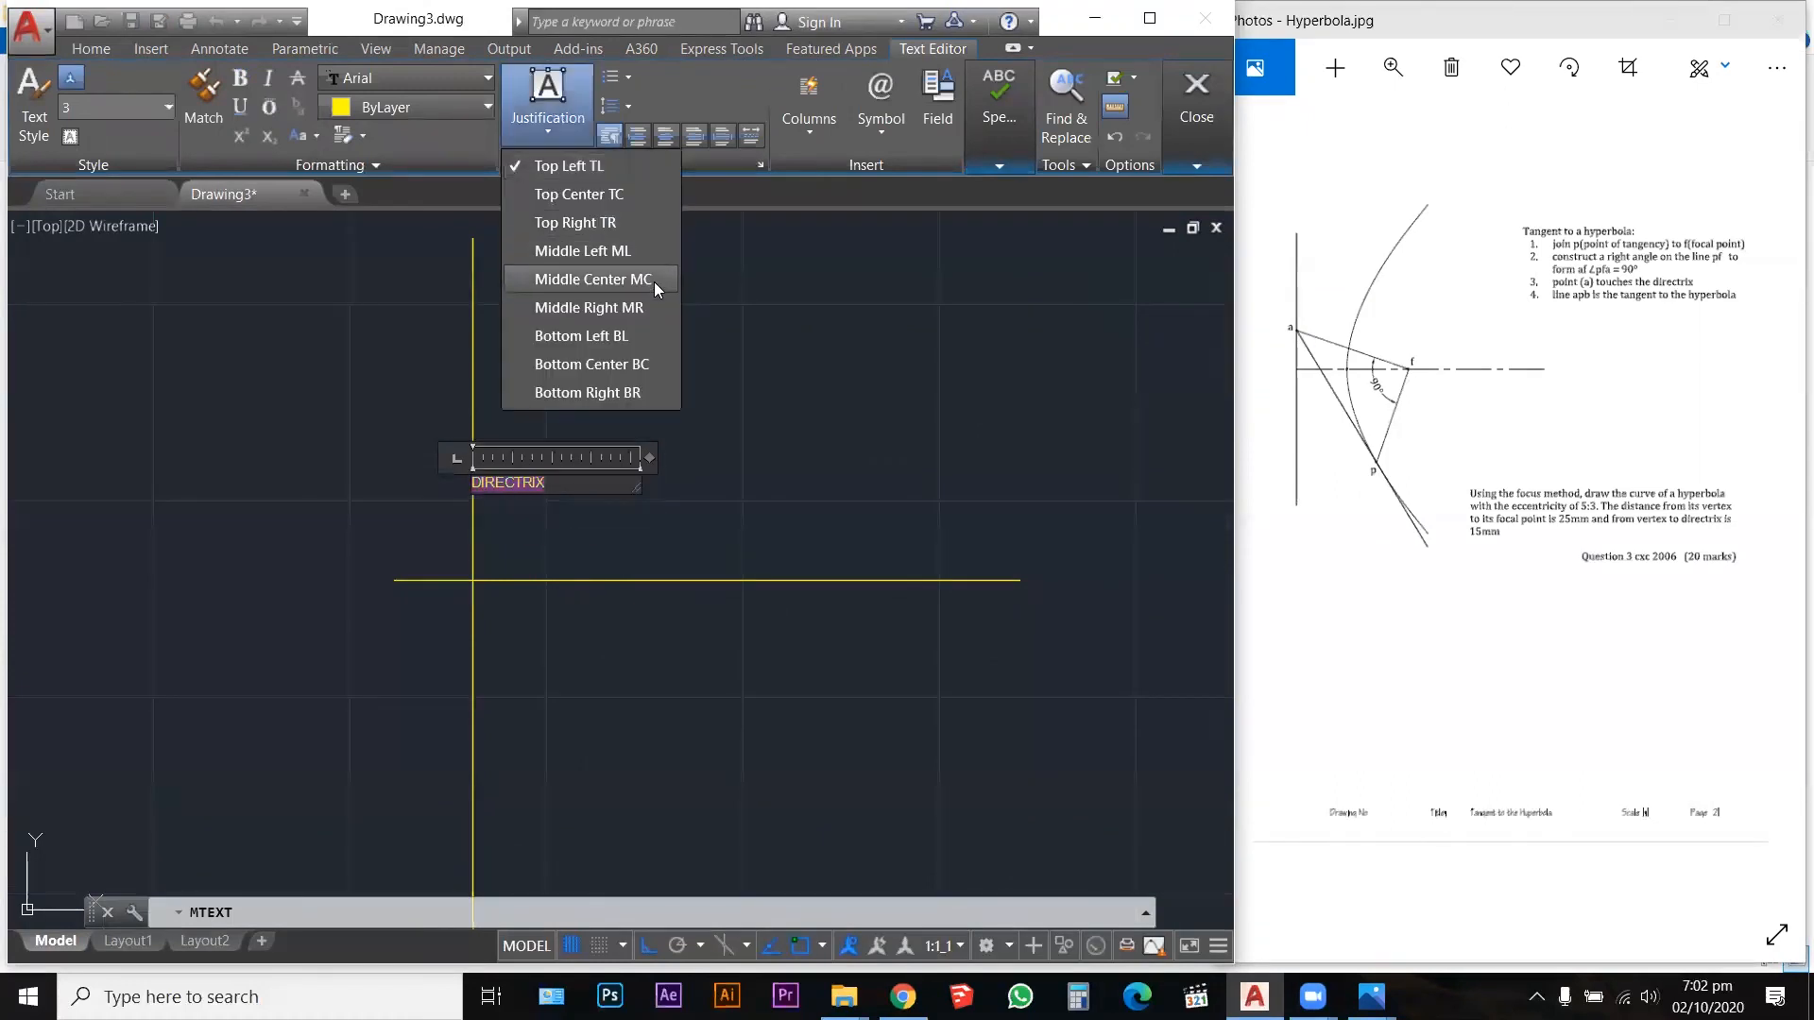
{"action": "left_click", "coordinate": [654, 281]}
{"action": "left_click", "coordinate": [642, 330]}
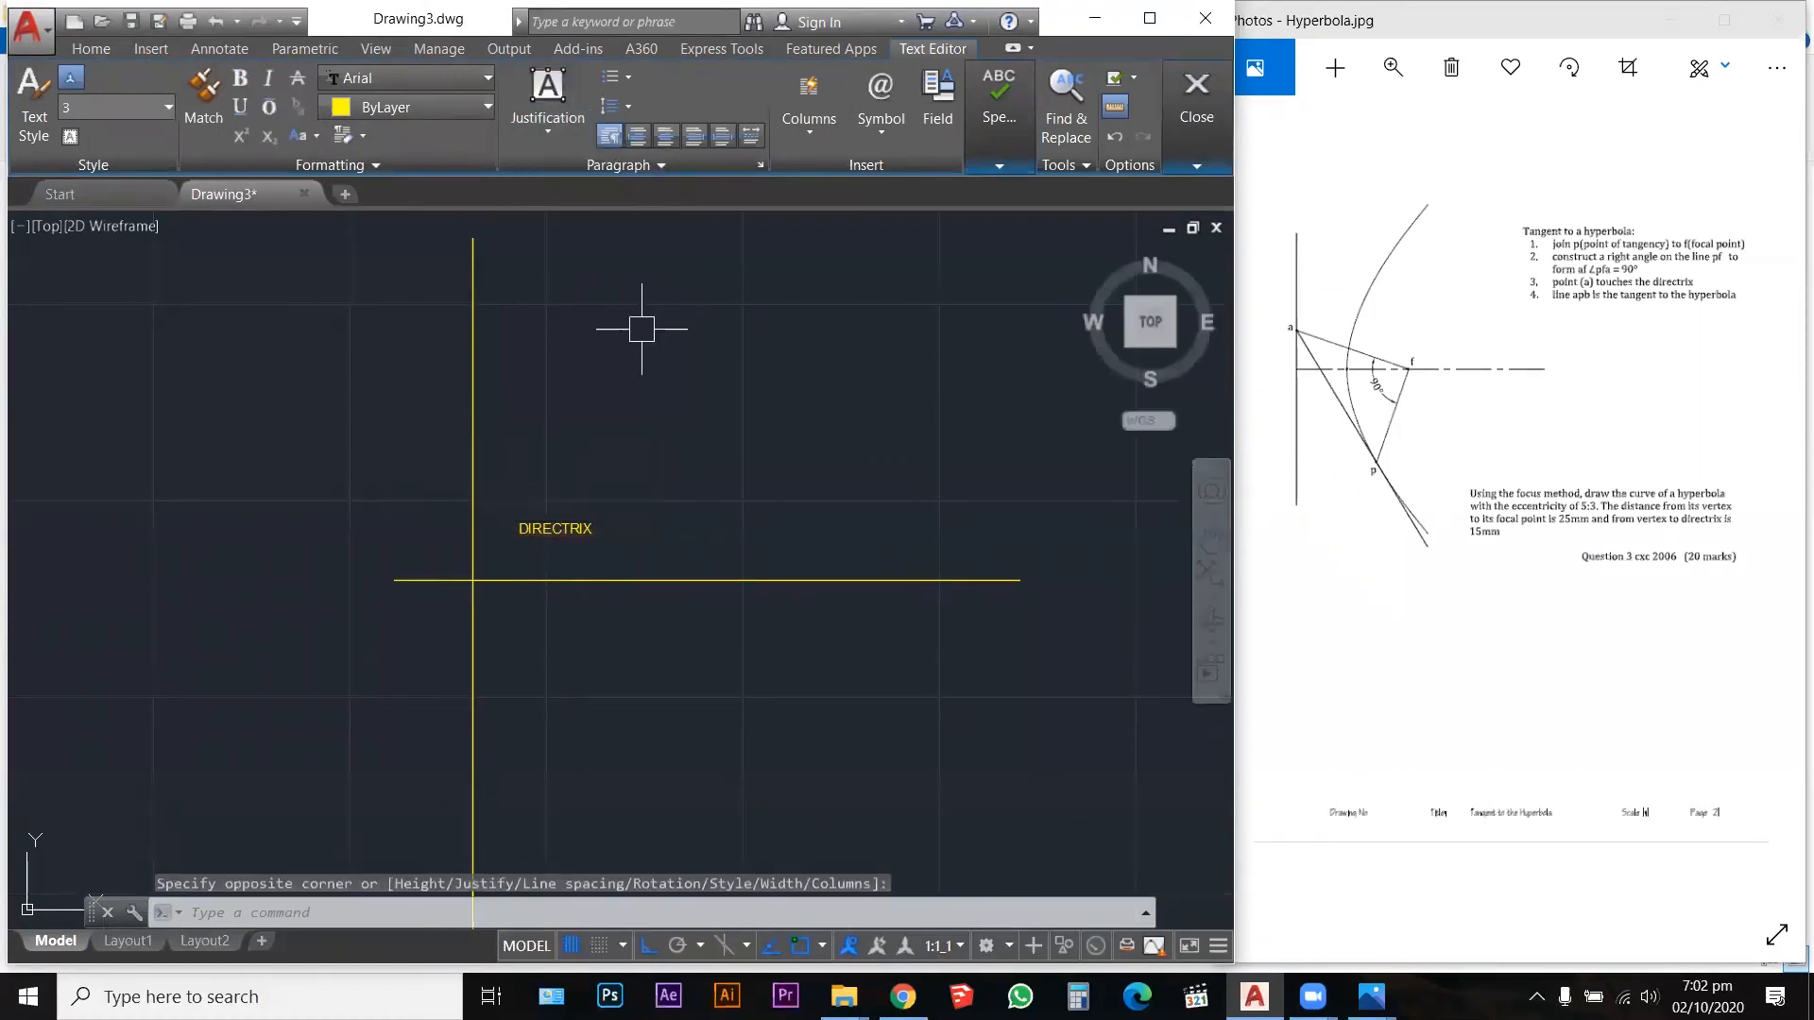
{"action": "key", "text": "Escape"}
{"action": "key", "text": "Escape"}
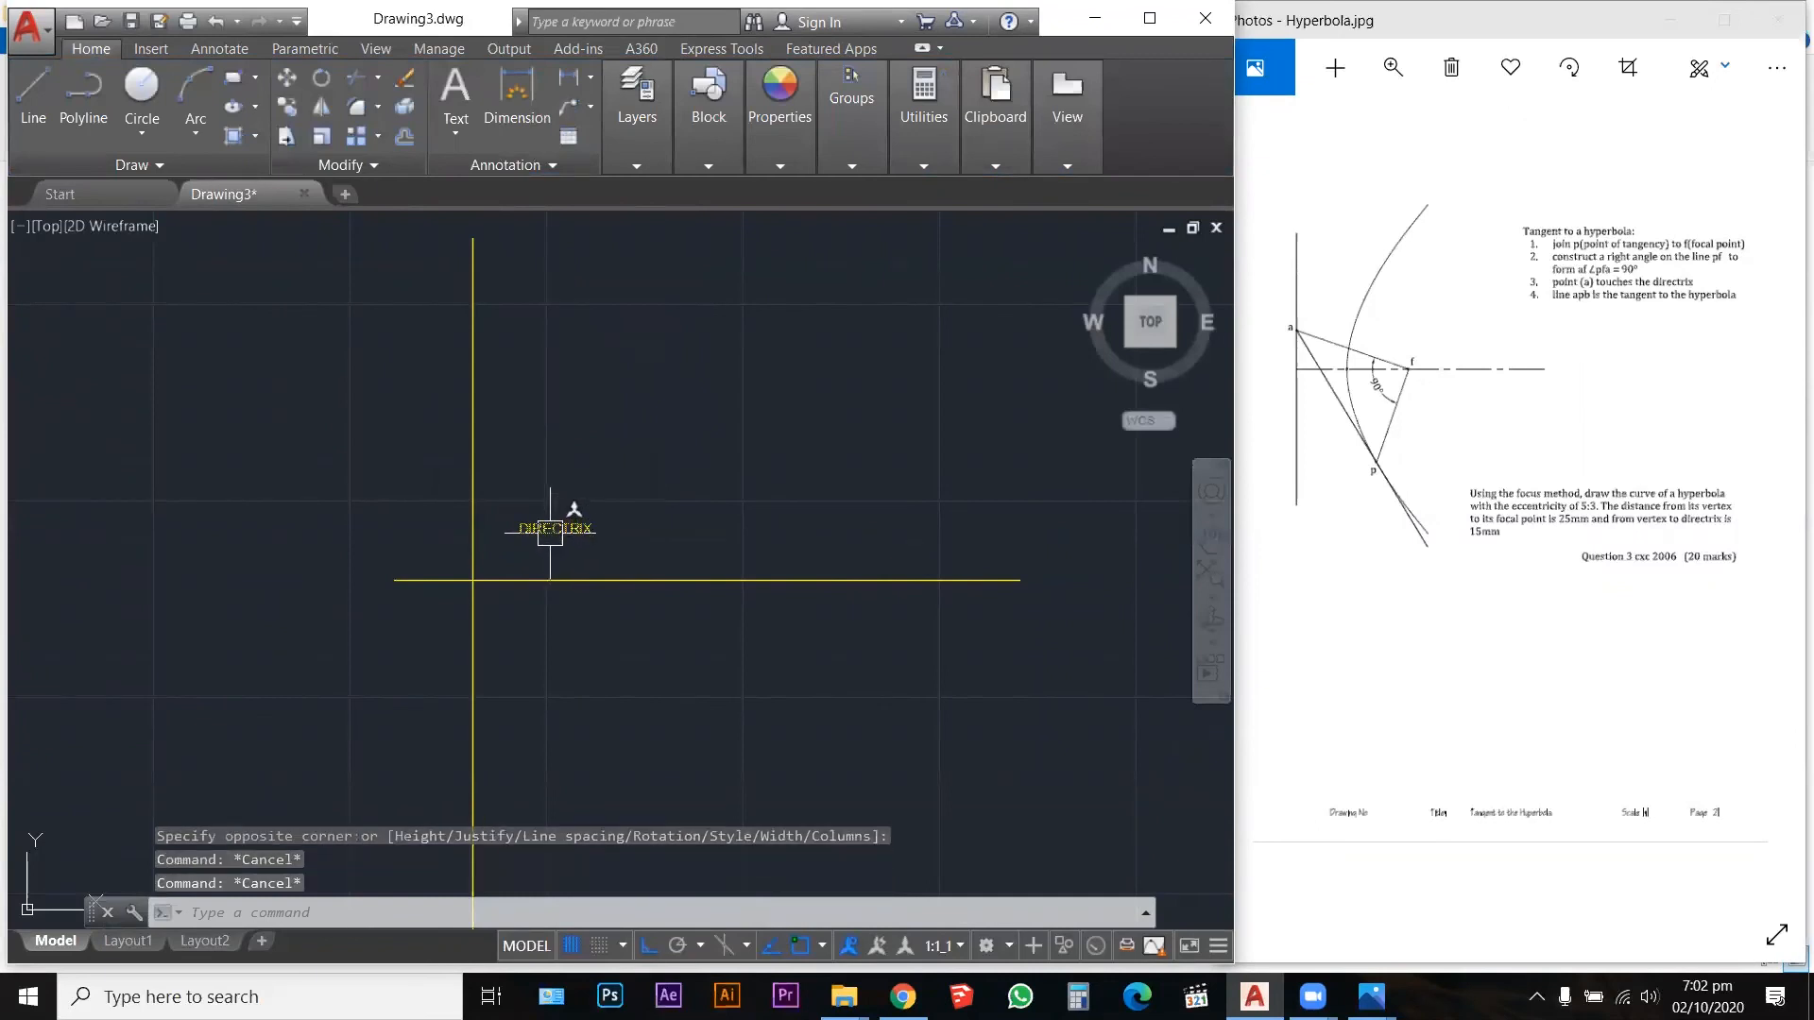
{"action": "key", "text": "Escape"}
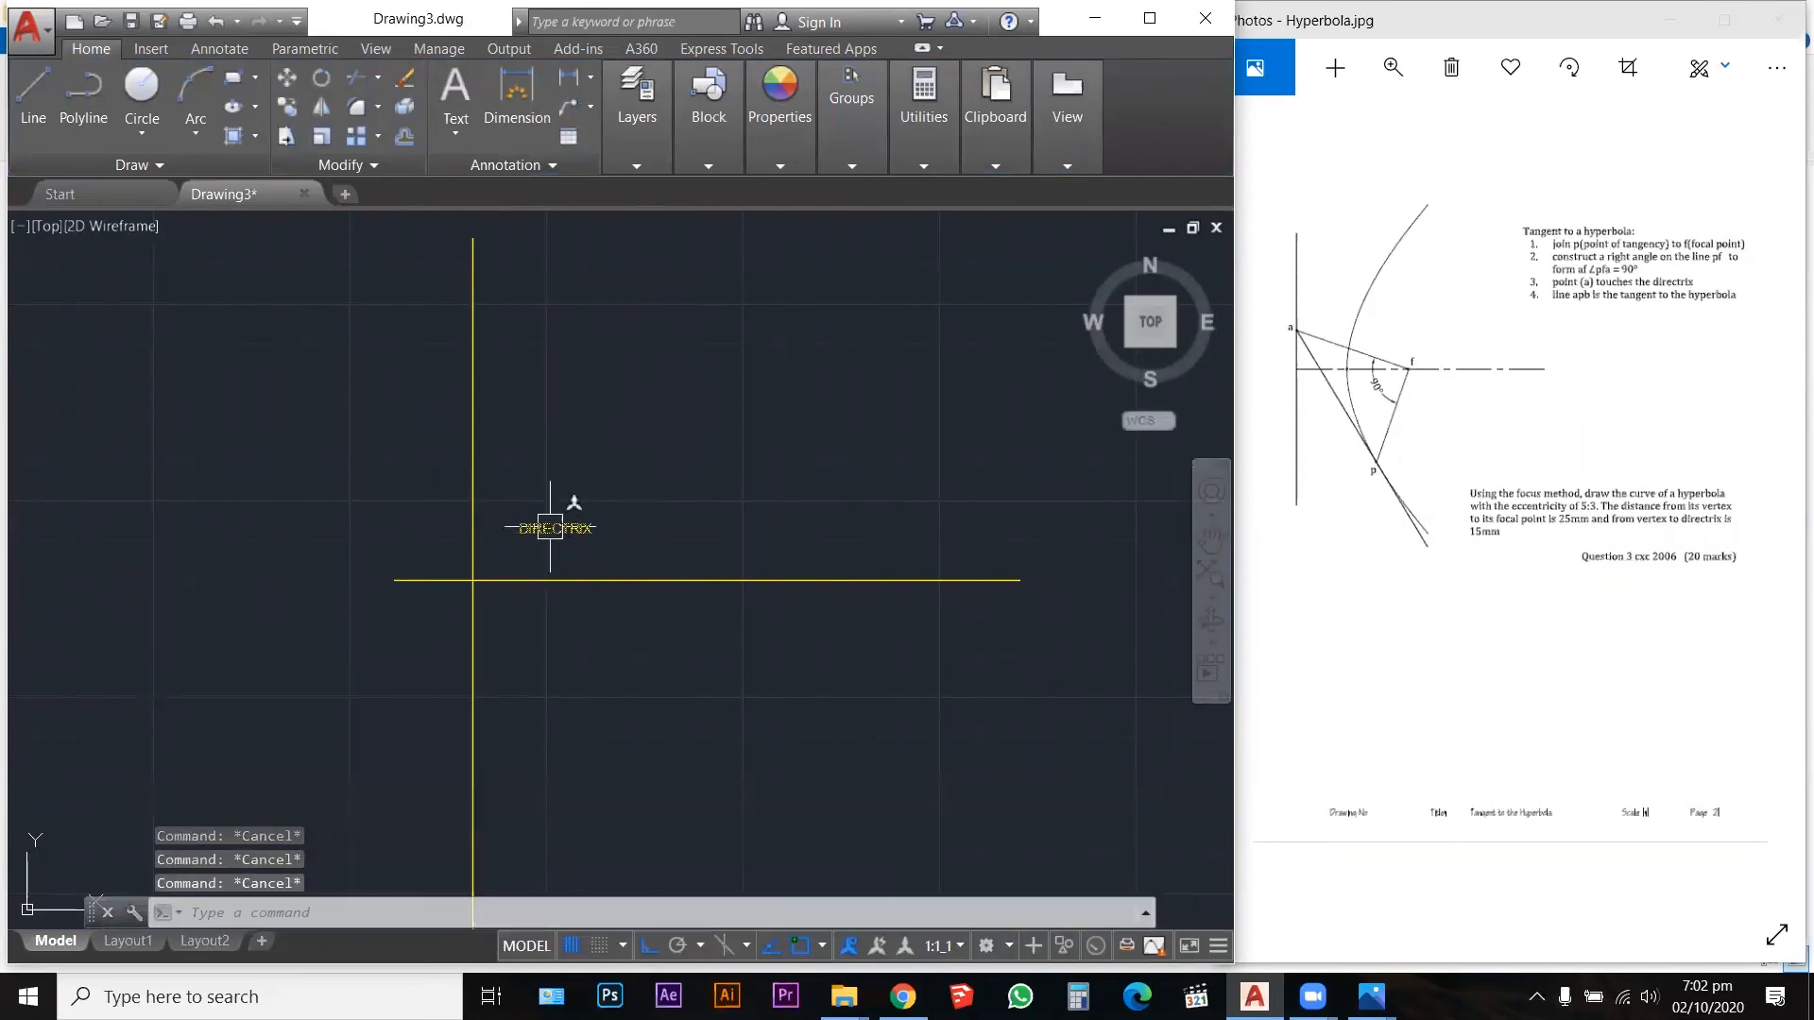
{"action": "type", "text": "RO"}
{"action": "key", "text": "Return"}
{"action": "key", "text": "Escape"}
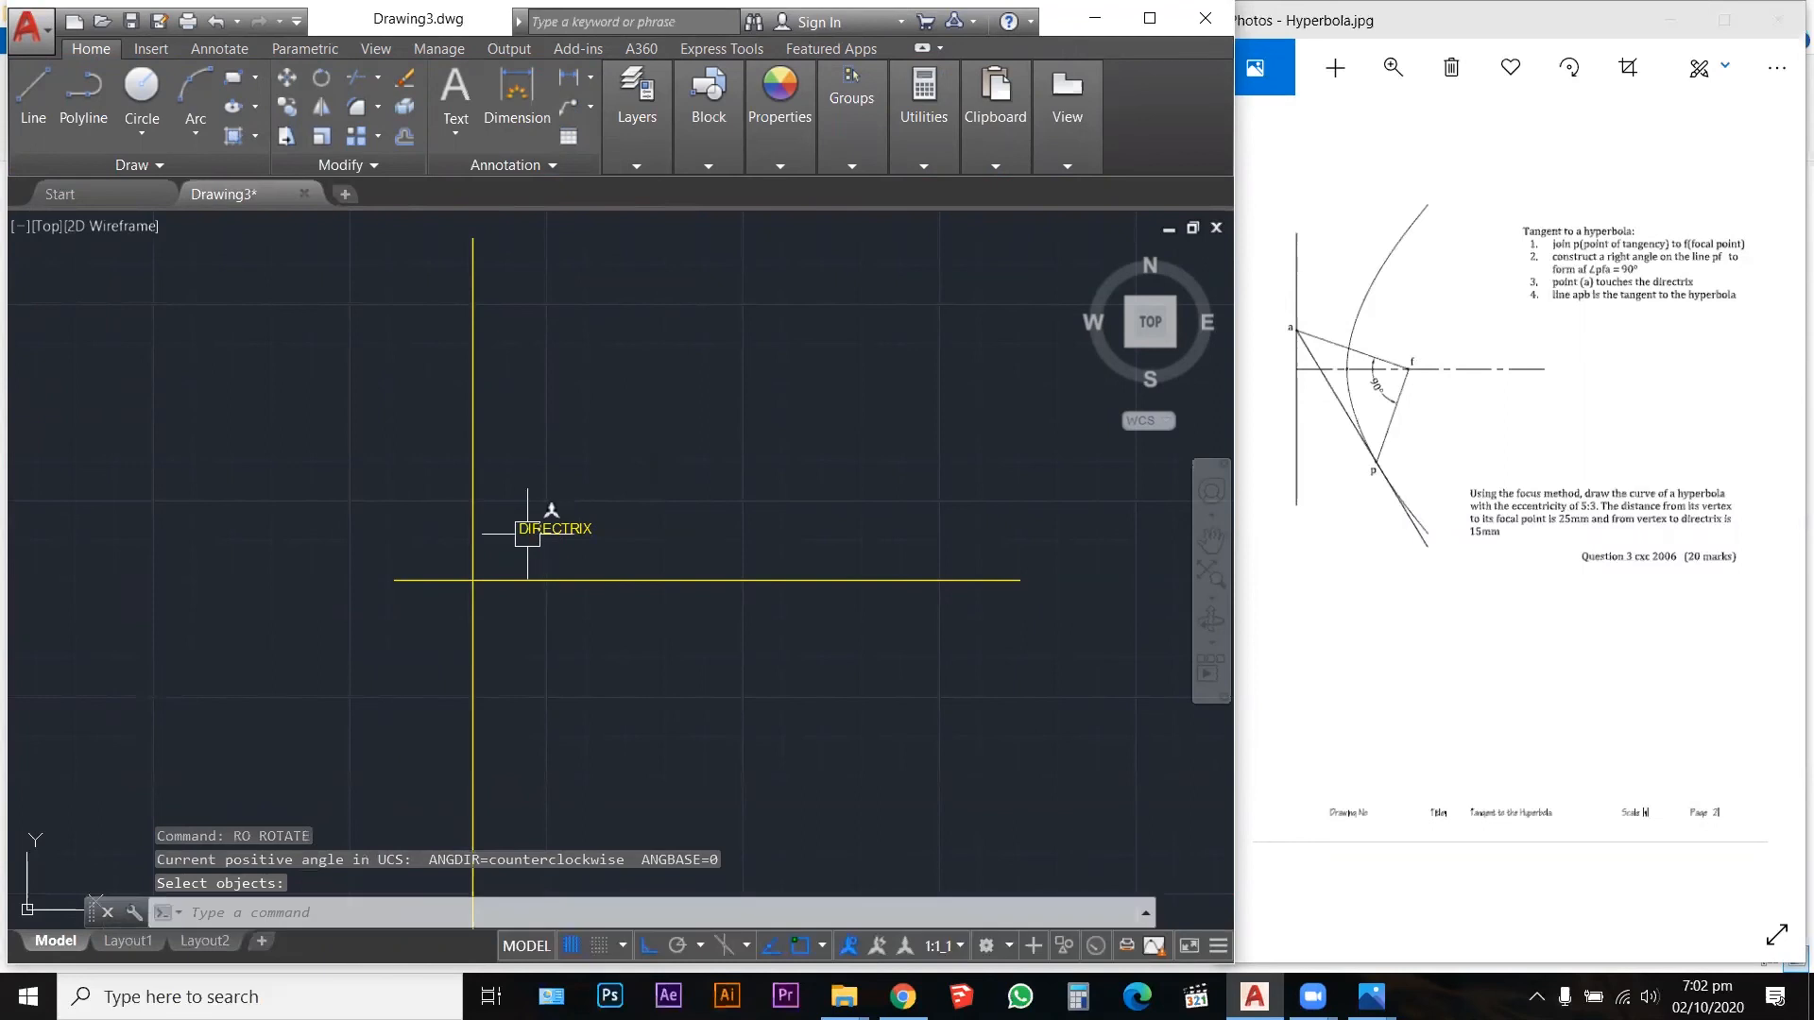
{"action": "left_click", "coordinate": [550, 527]}
{"action": "left_click", "coordinate": [555, 528]}
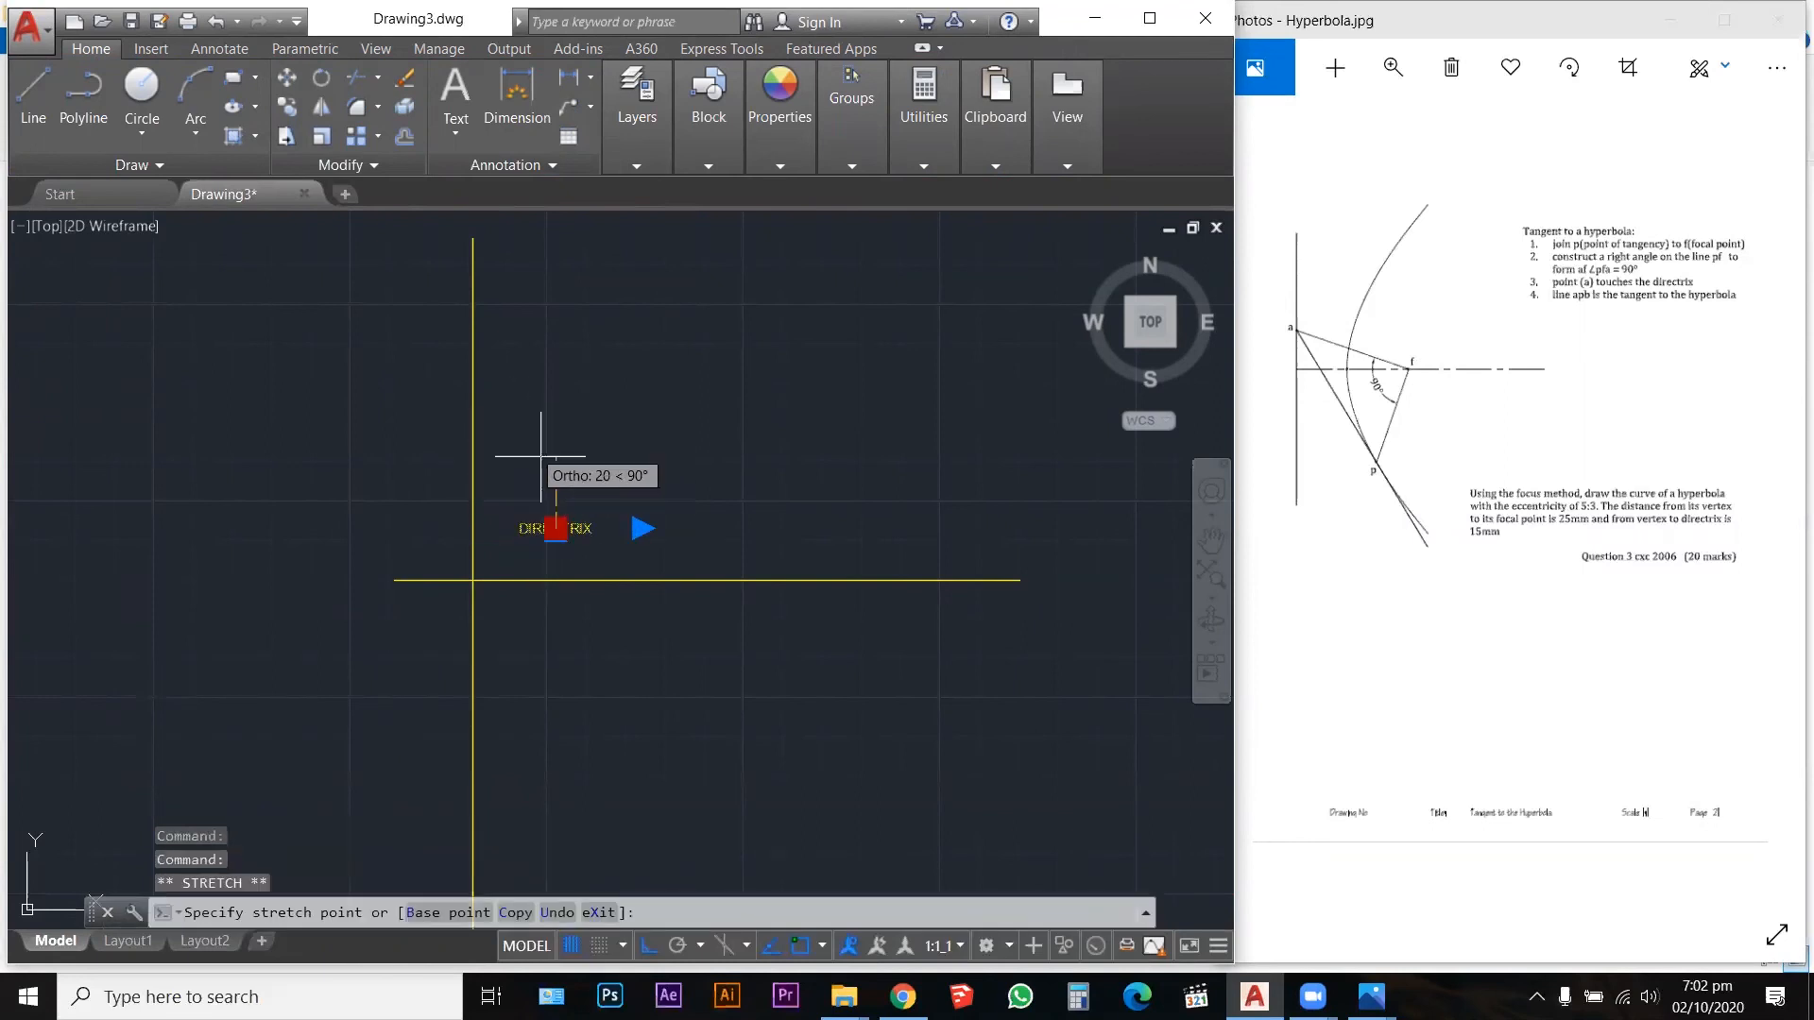
{"action": "key", "text": "Escape"}
{"action": "key", "text": "Escape"}
Step: Rotate the DIRECTRIX text 90° counterclockwise about a point near the vertical line so it reads upward along that line
{"action": "type", "text": "RO"}
{"action": "key", "text": "Return"}
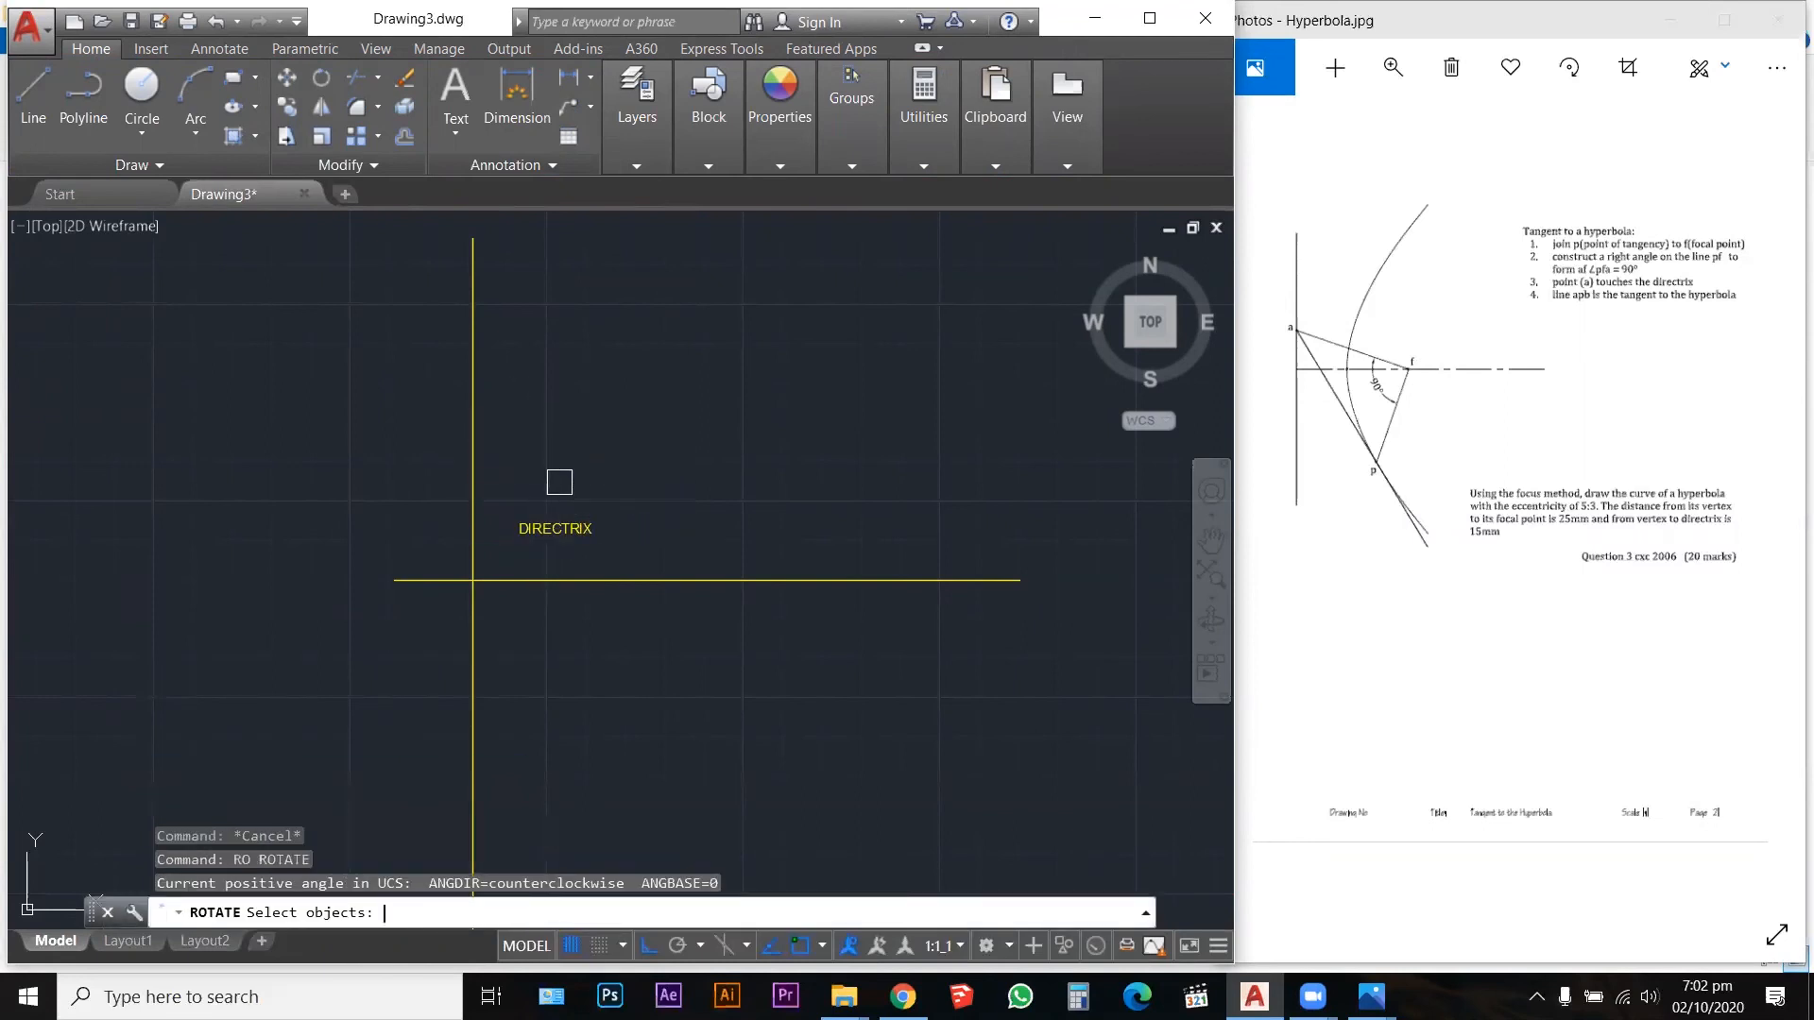
{"action": "left_click", "coordinate": [564, 527]}
{"action": "key", "text": "Return"}
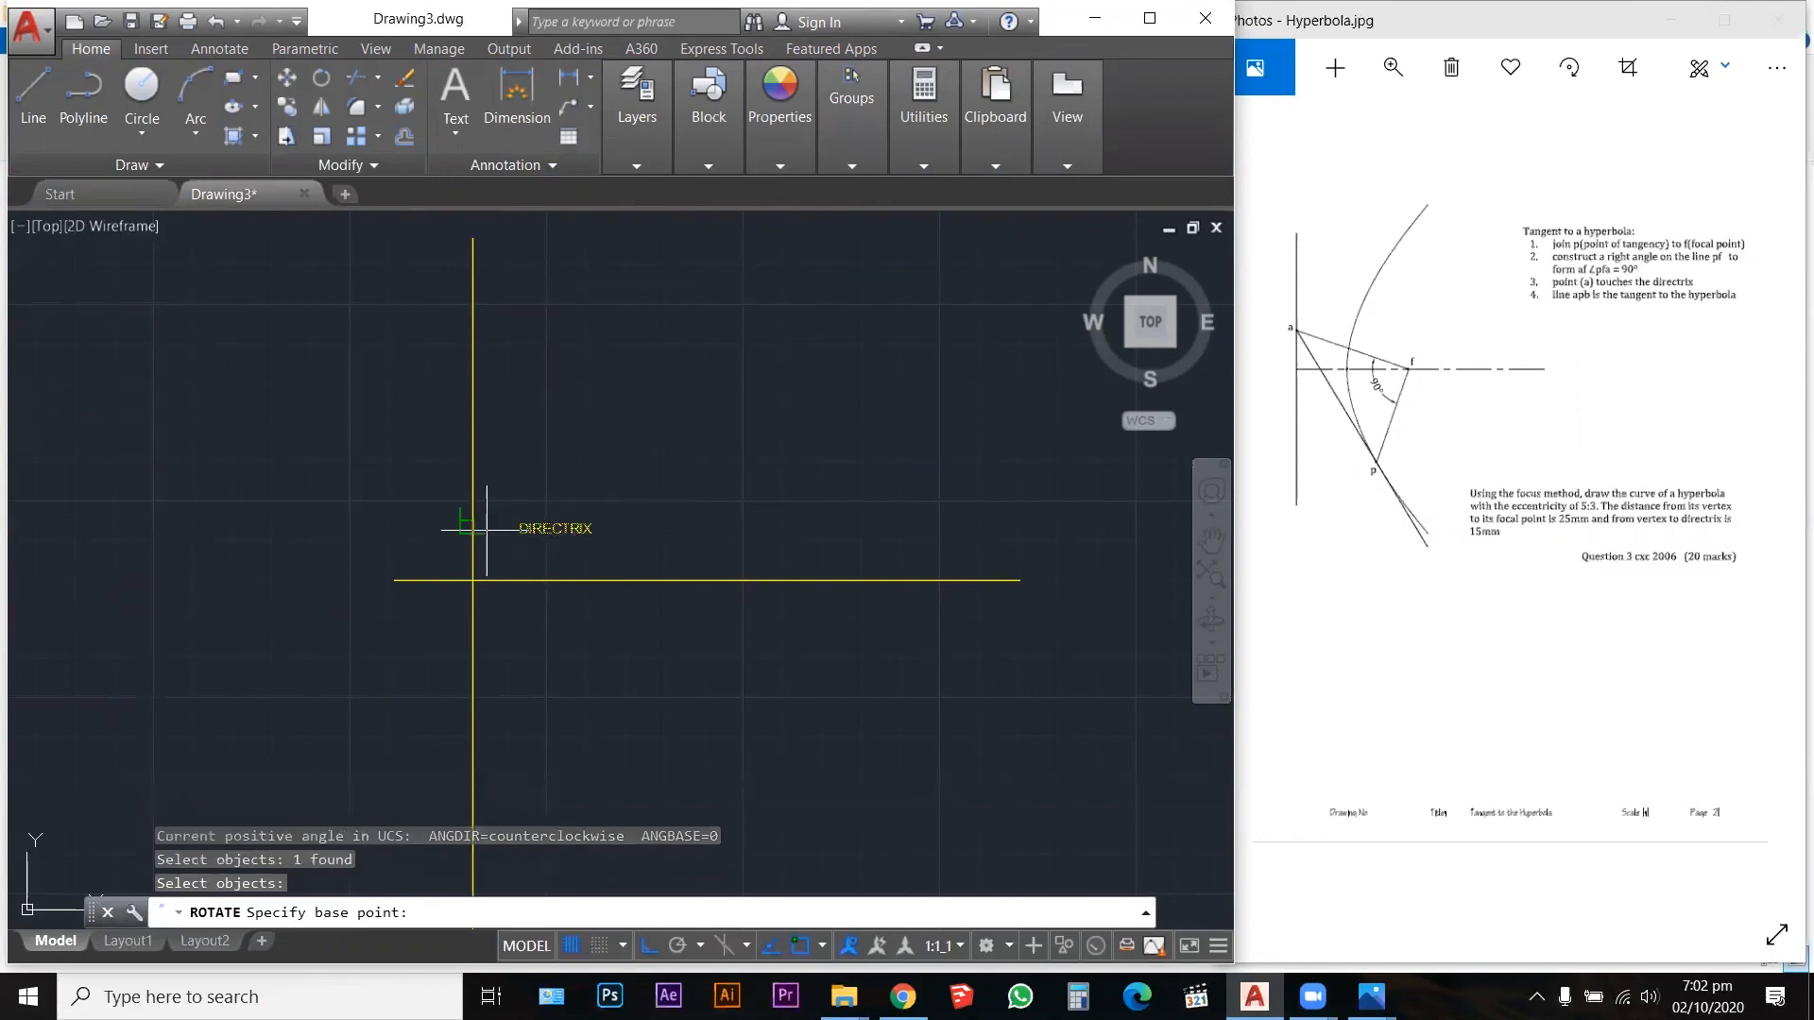
{"action": "left_click", "coordinate": [490, 546]}
{"action": "left_click", "coordinate": [460, 364]}
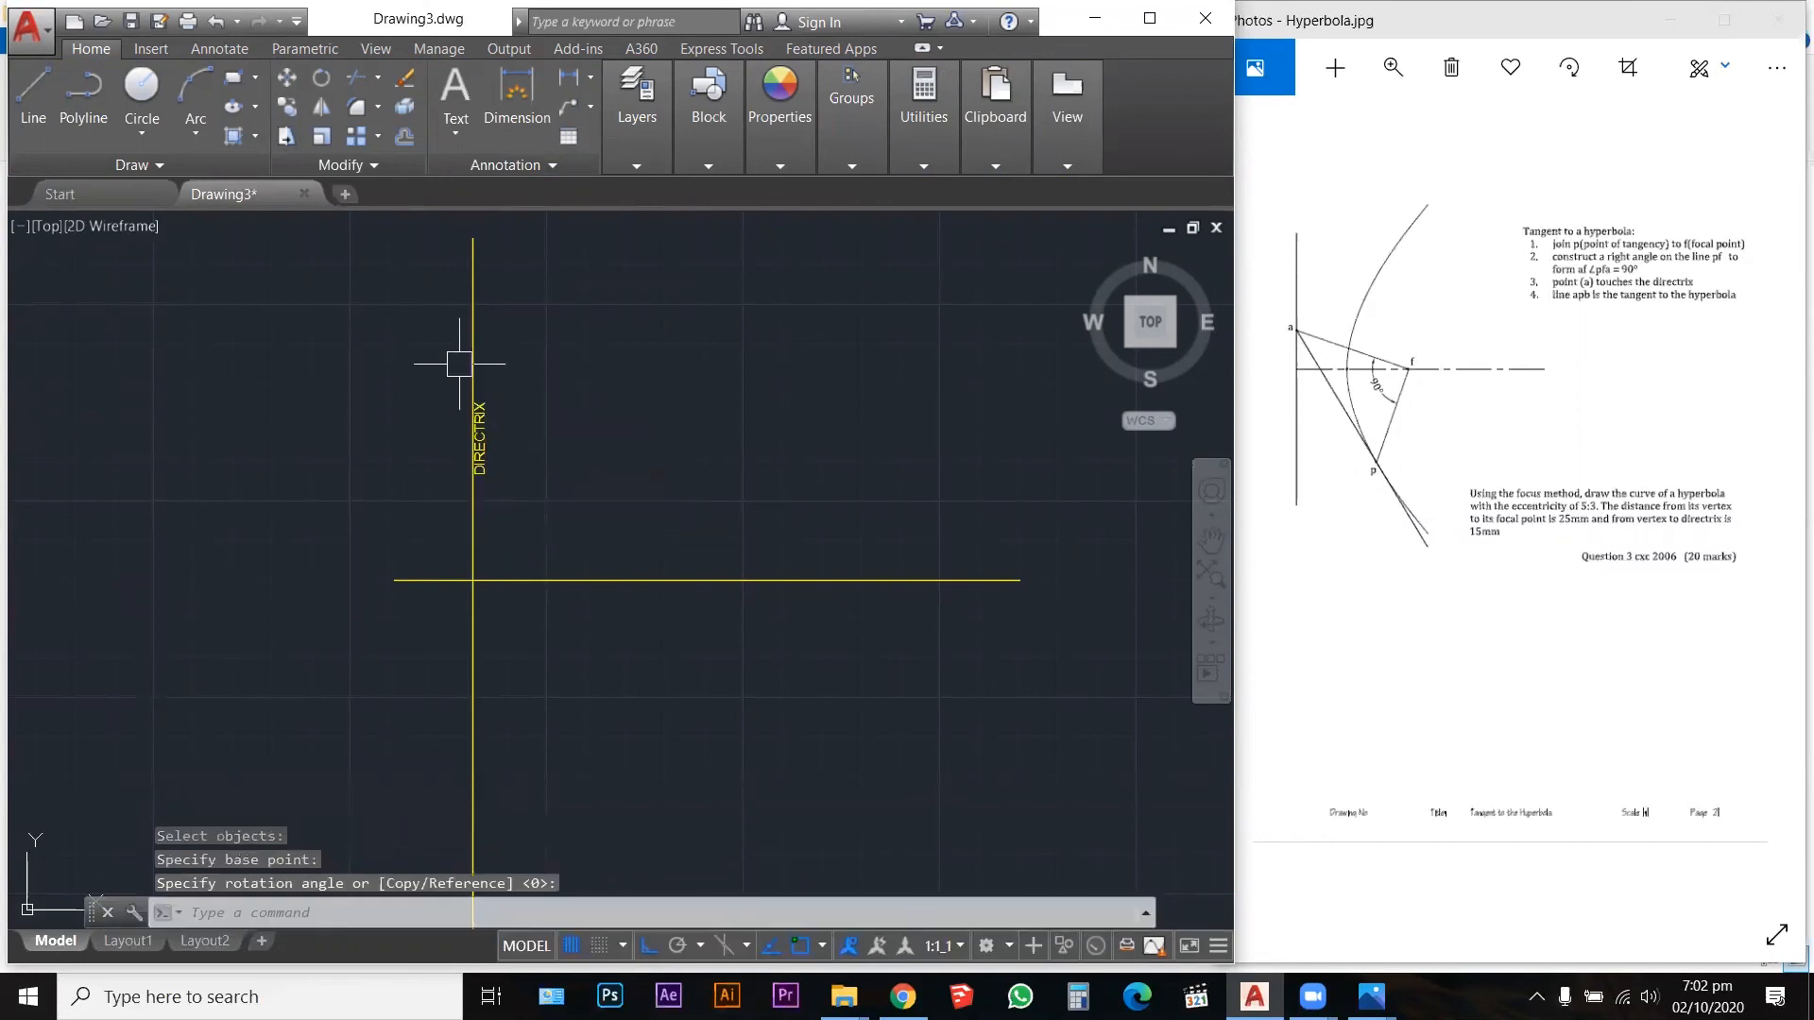
Step: Move the rotated DIRECTRIX text horizontally to the left side of the vertical line, leaving a small gap
{"action": "scroll", "coordinate": [496, 472], "scroll_direction": "up", "scroll_amount": 4}
{"action": "key", "text": "Escape"}
{"action": "key", "text": "Escape"}
{"action": "left_click", "coordinate": [460, 433]}
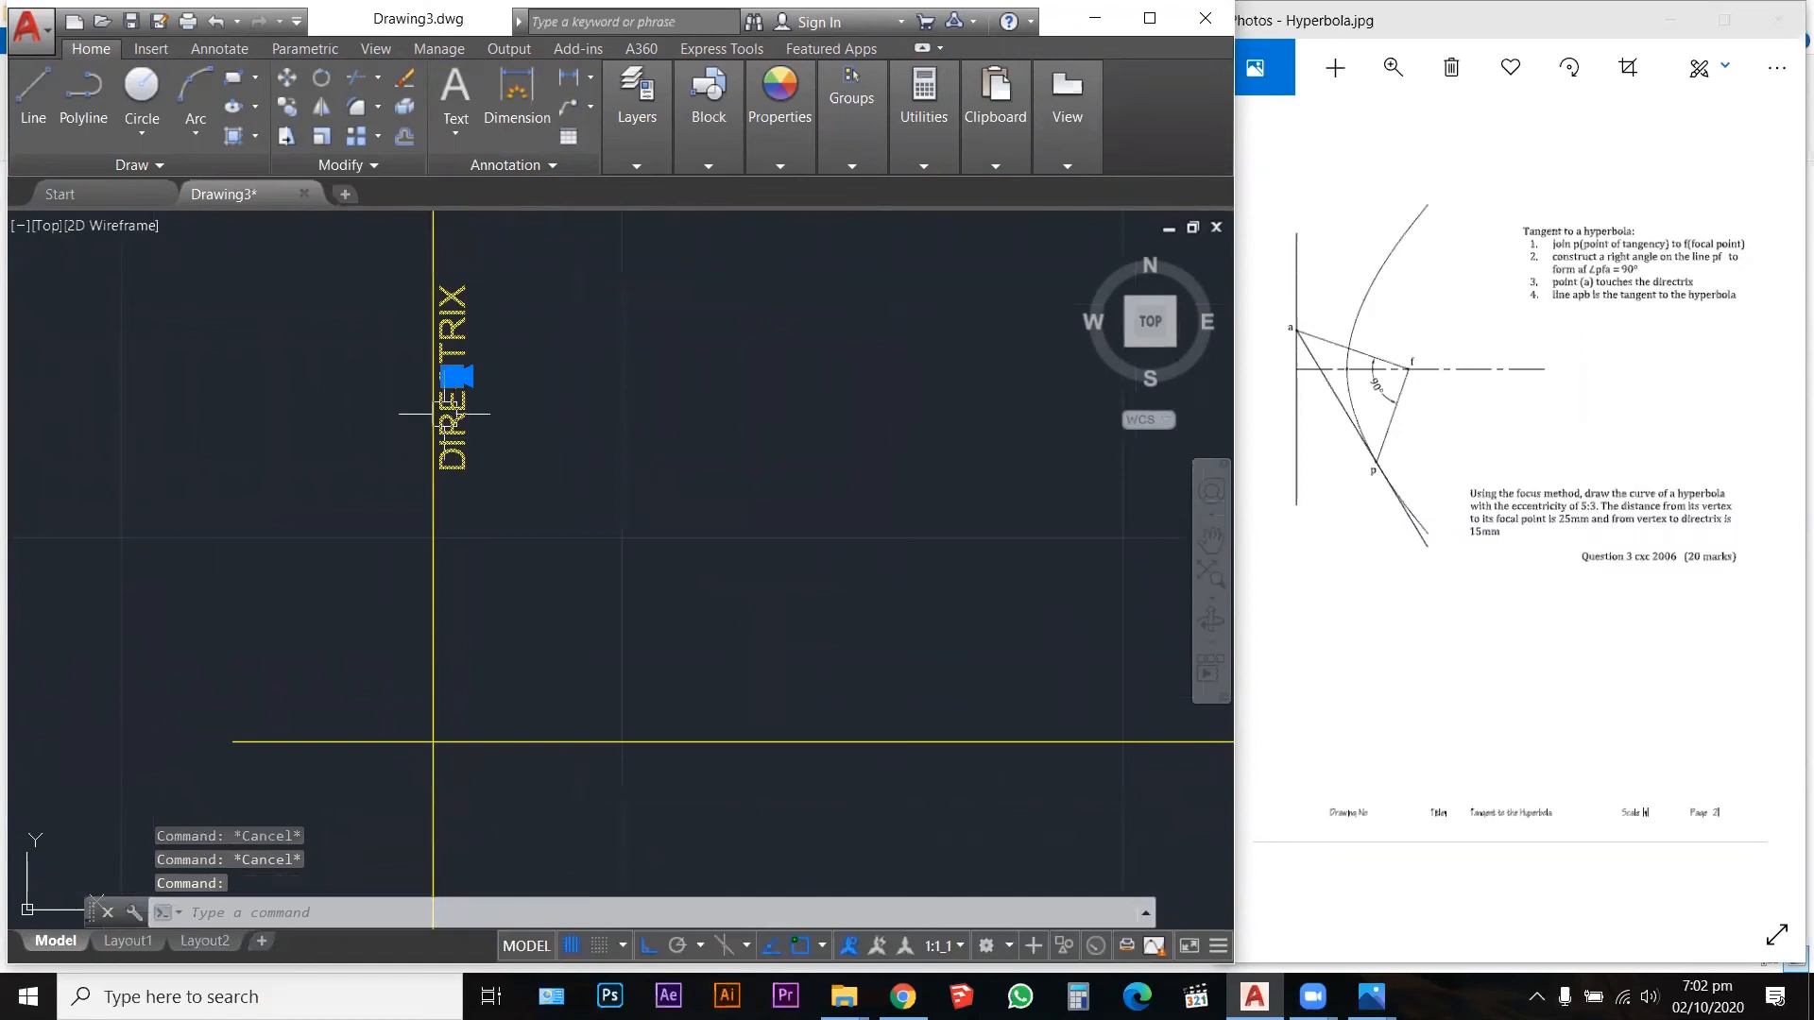
{"action": "left_click", "coordinate": [454, 377]}
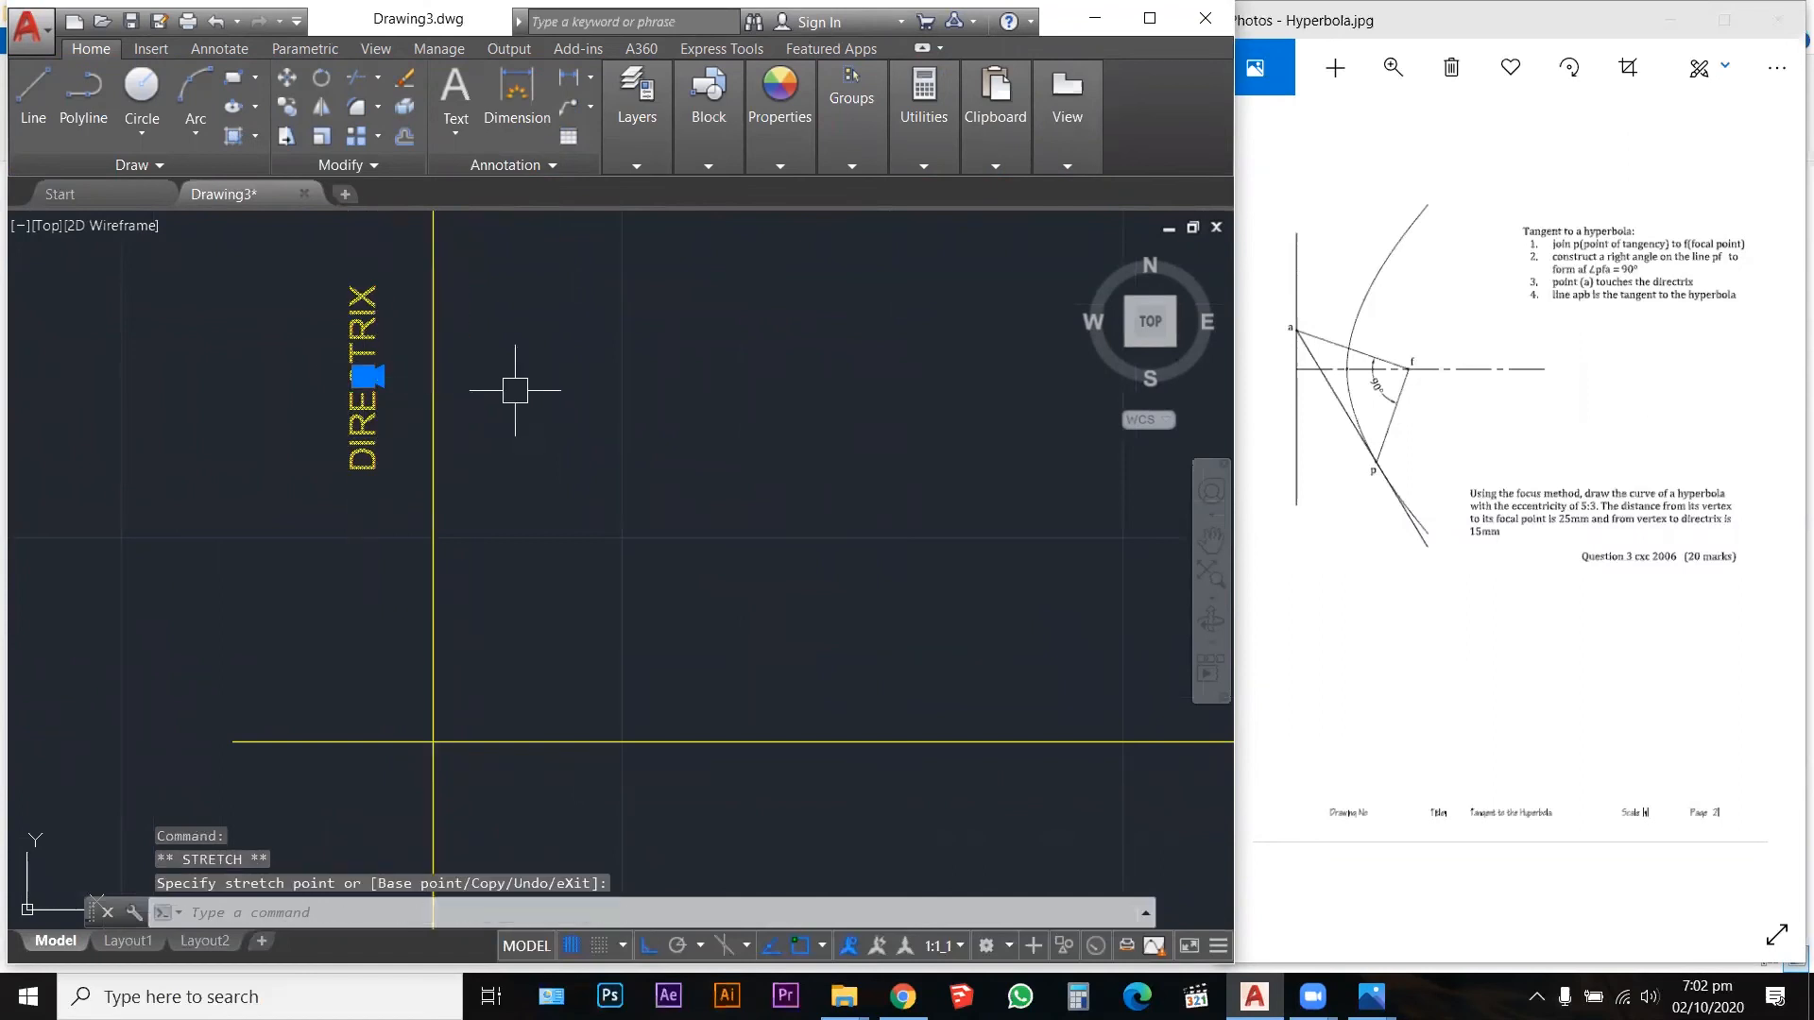
{"action": "scroll", "coordinate": [566, 407], "scroll_direction": "down", "scroll_amount": 5}
{"action": "key", "text": "Escape"}
{"action": "key", "text": "Escape"}
Step: Assign the DIRECTRIX text to the TEXTS layer
{"action": "scroll", "coordinate": [533, 401], "scroll_direction": "up", "scroll_amount": 3}
{"action": "scroll", "coordinate": [548, 415], "scroll_direction": "down", "scroll_amount": 2}
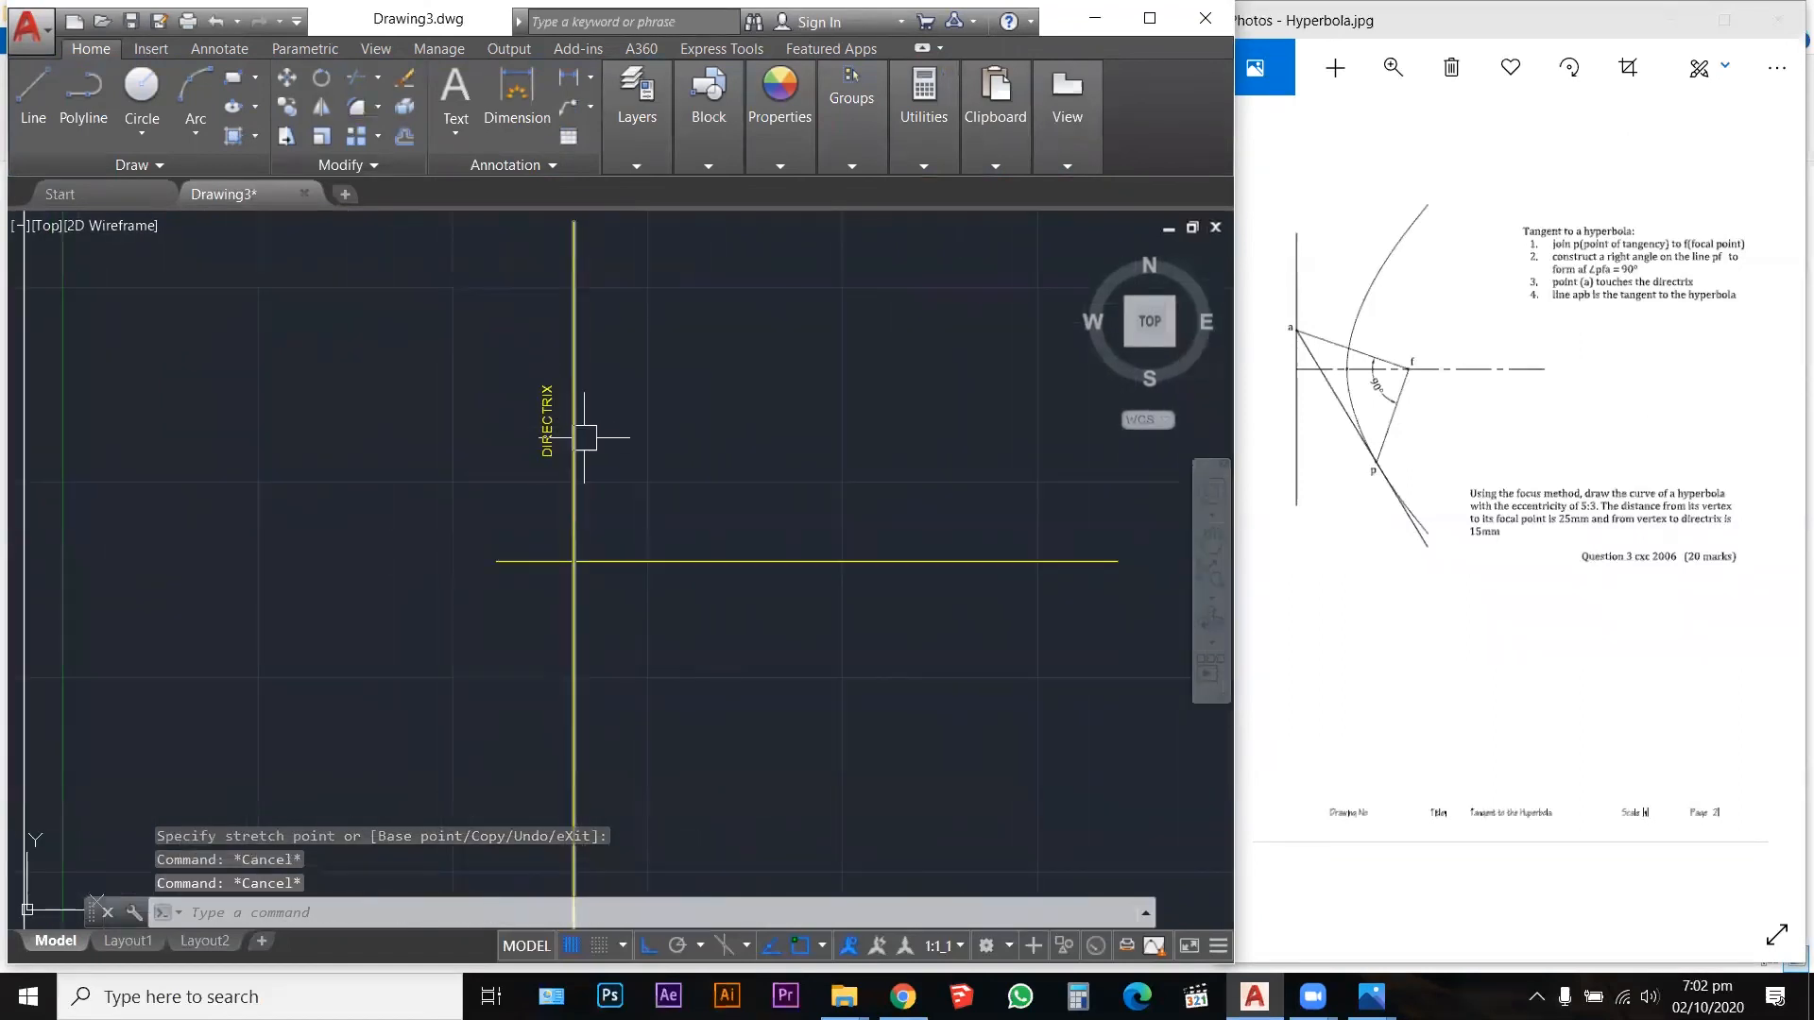
{"action": "left_click", "coordinate": [546, 404]}
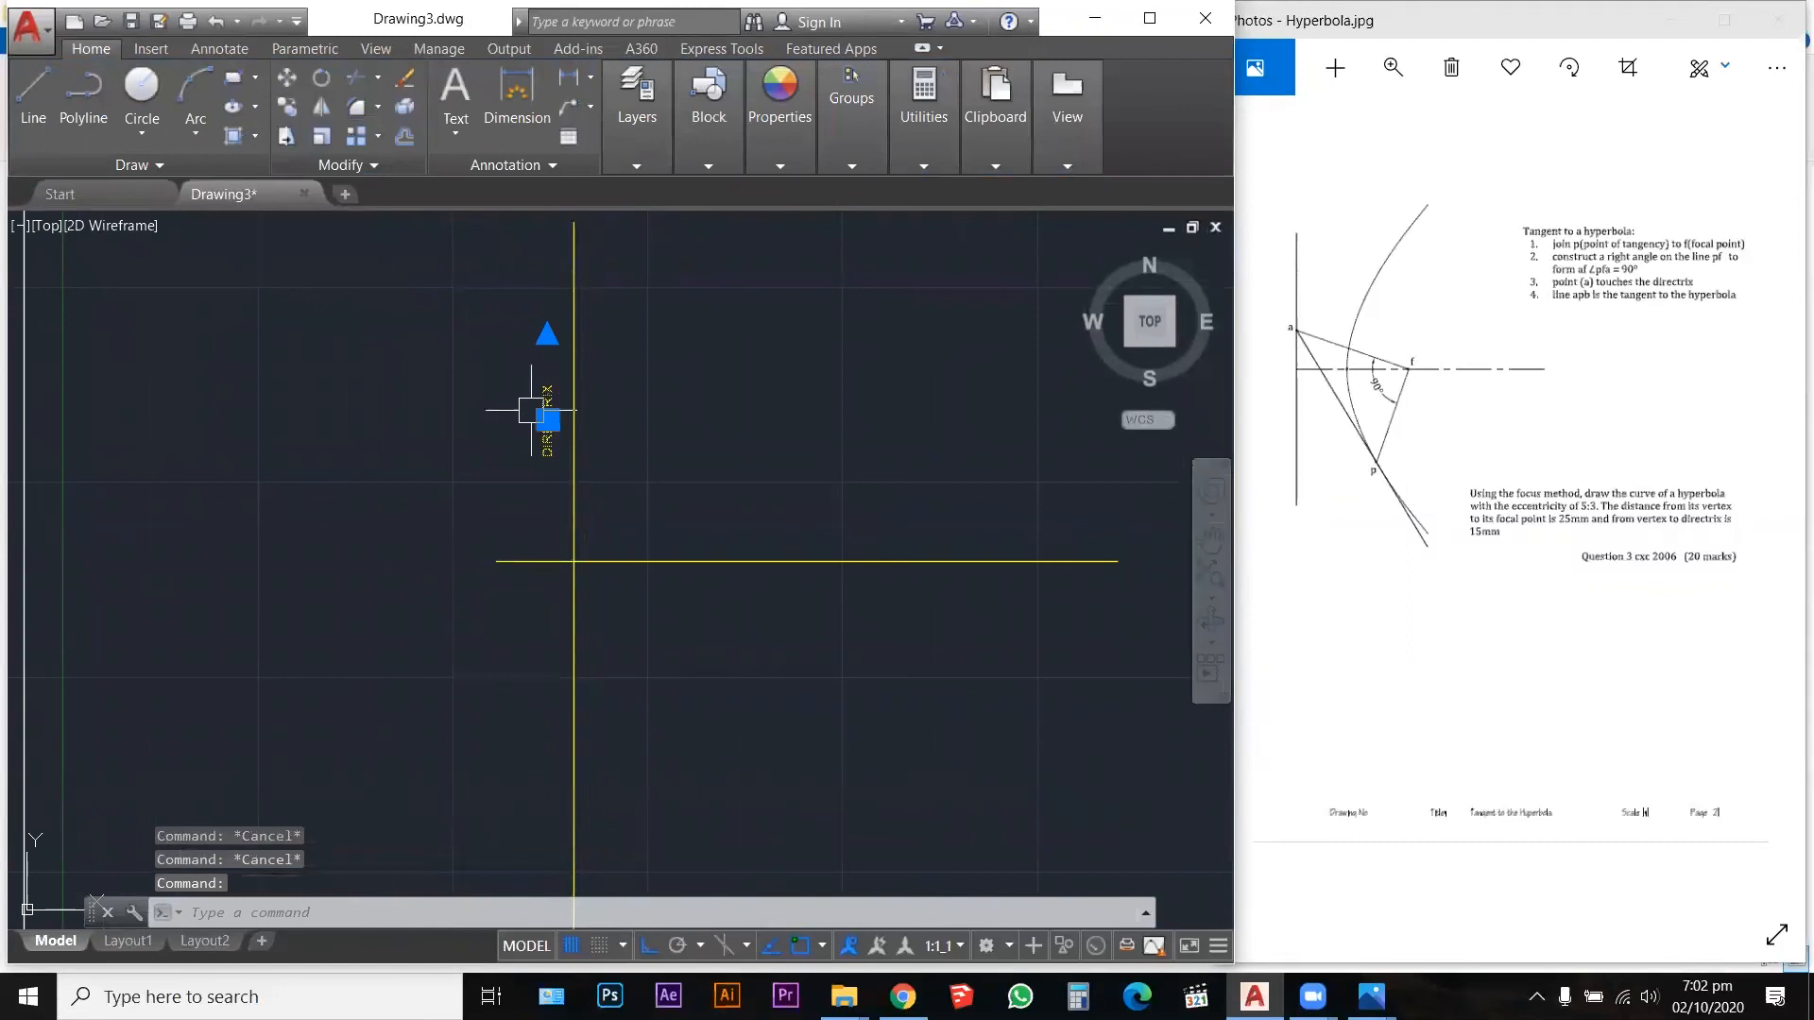
{"action": "left_click", "coordinate": [652, 161]}
{"action": "left_click", "coordinate": [870, 194]}
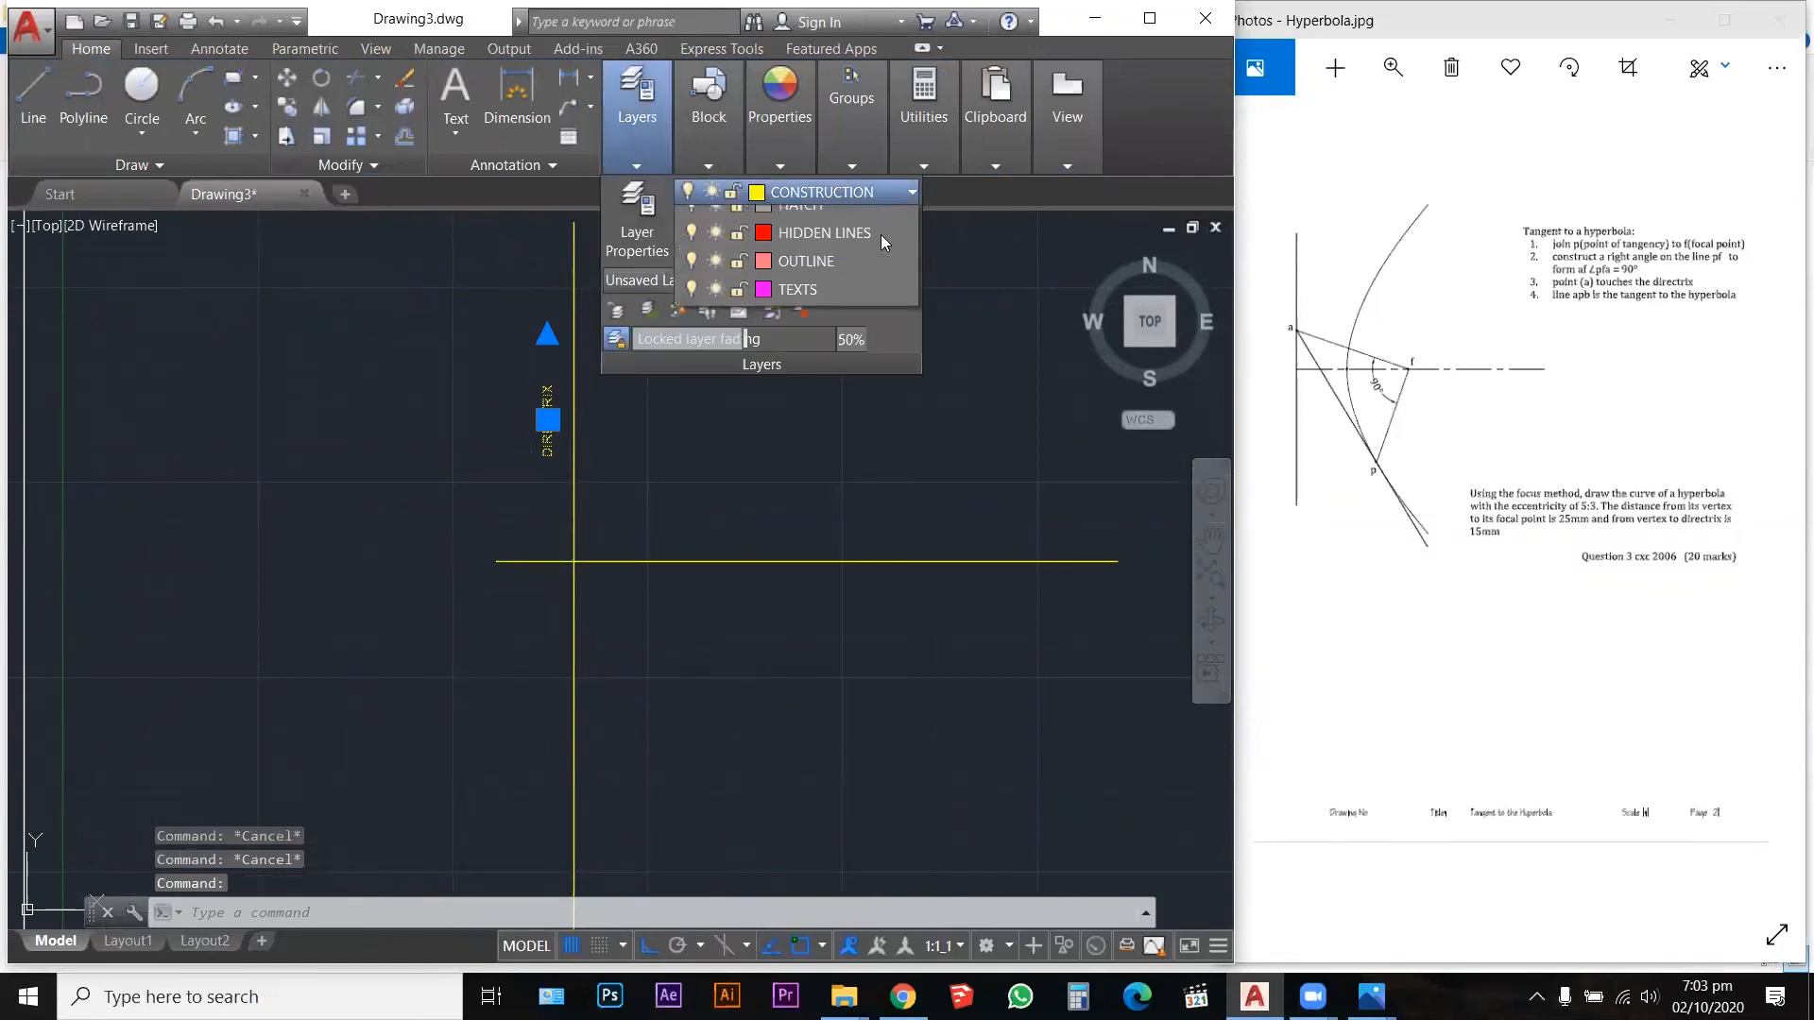
{"action": "left_click", "coordinate": [820, 418]}
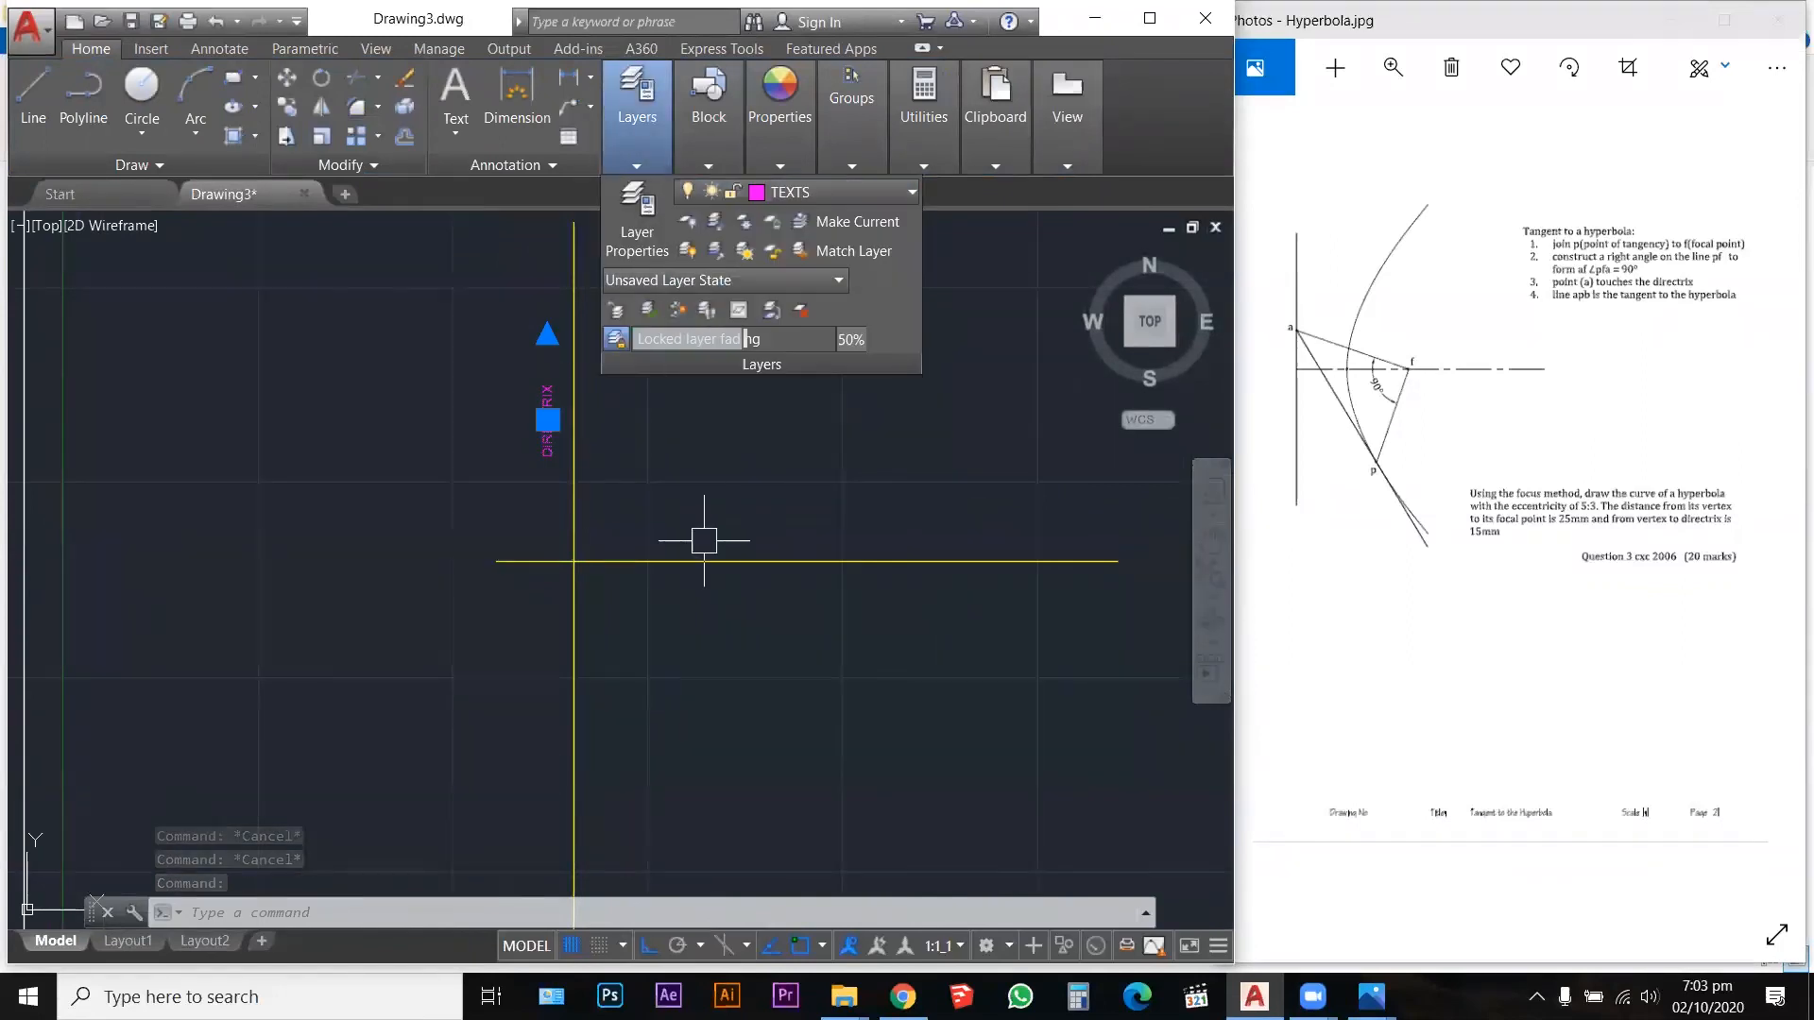
{"action": "left_click", "coordinate": [676, 457]}
{"action": "key", "text": "Escape"}
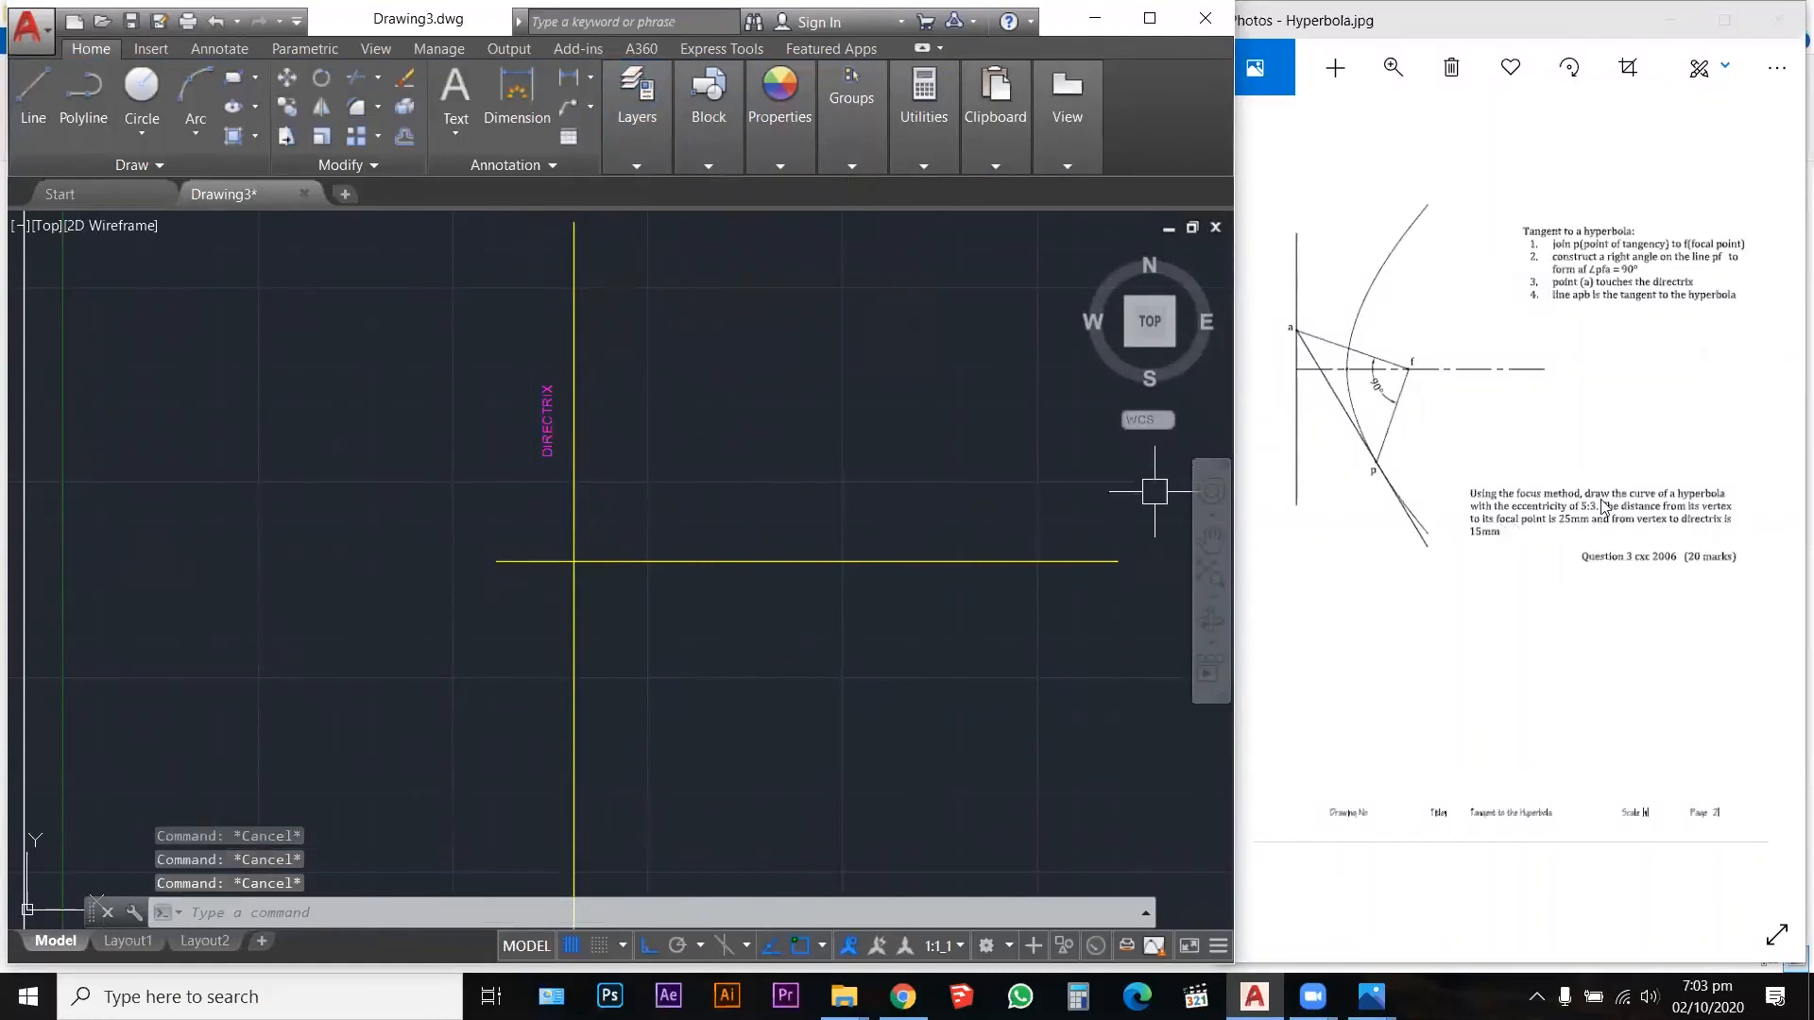
Step: Enlarge the reference image on the problem statement to read the eccentricity and the vertex, focus and directrix distances
{"action": "left_click", "coordinate": [1393, 66]}
{"action": "left_click_drag", "start_coordinate": [1304, 129], "coordinate": [1377, 132]}
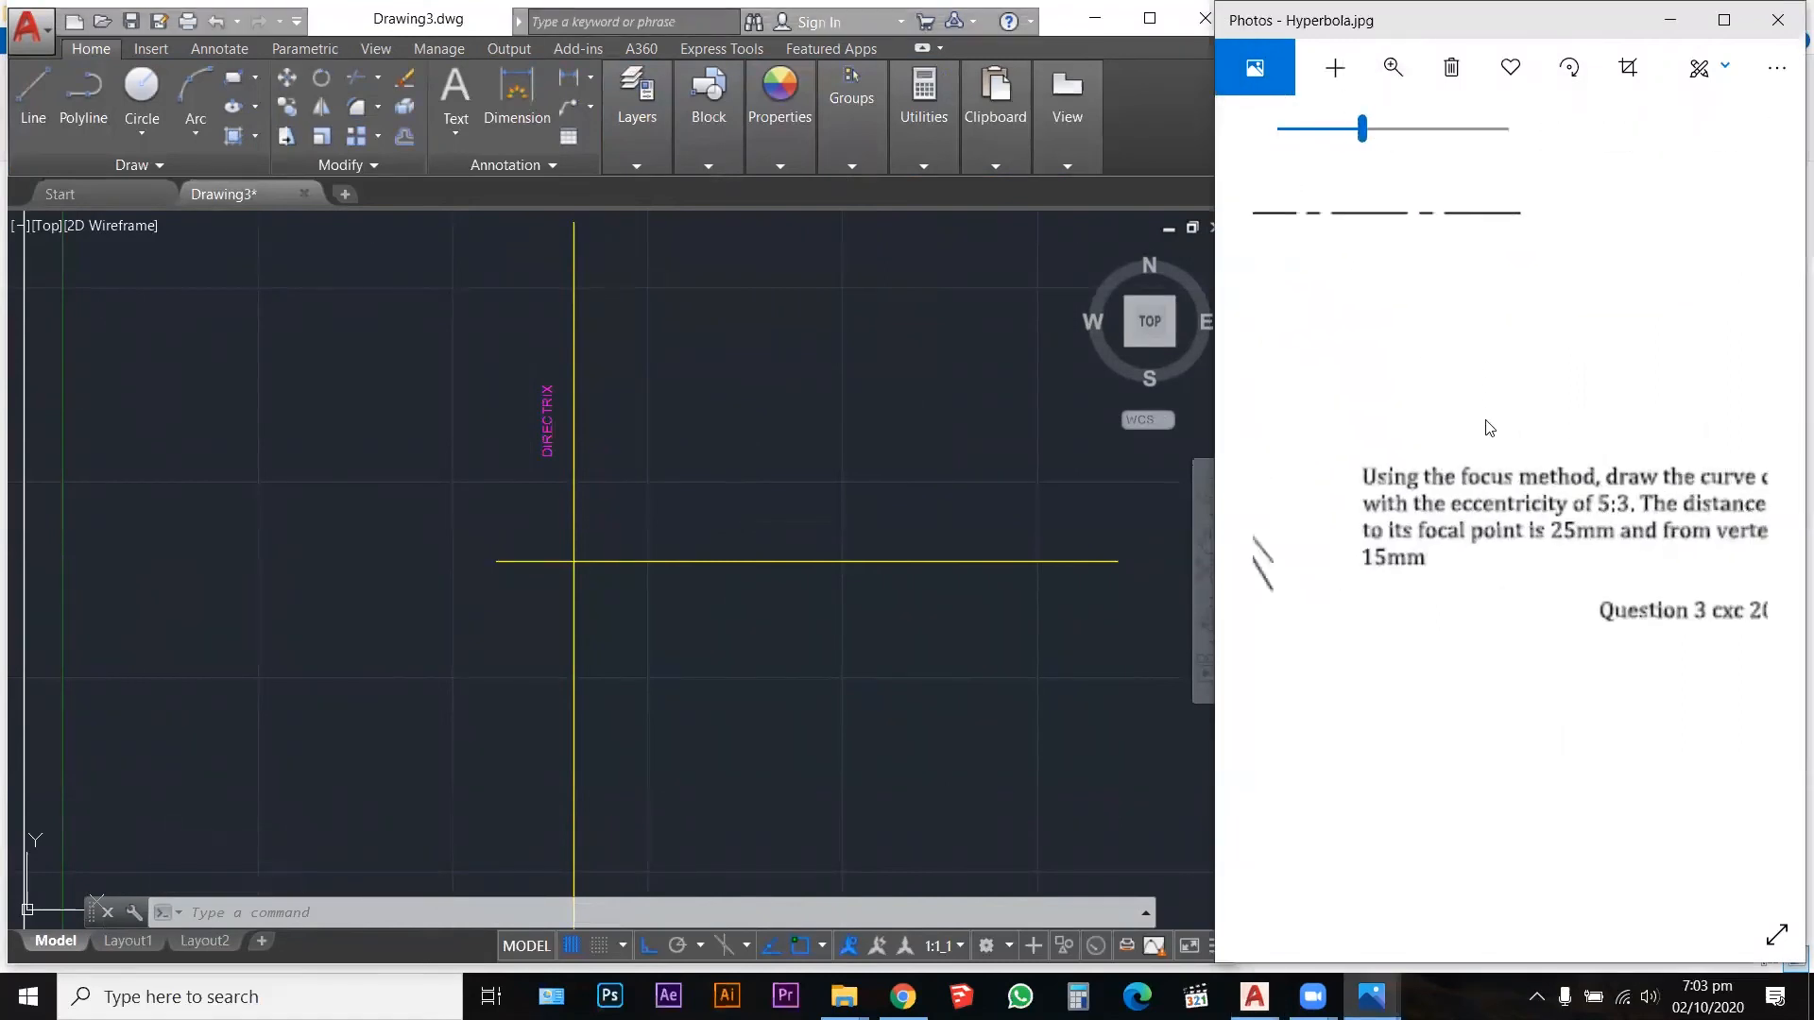
{"action": "mouse_move", "coordinate": [1419, 402]}
{"action": "left_mouse_down"}
{"action": "mouse_move", "coordinate": [1380, 400]}
{"action": "mouse_move", "coordinate": [1479, 408]}
{"action": "mouse_move", "coordinate": [1452, 403]}
{"action": "left_mouse_up"}
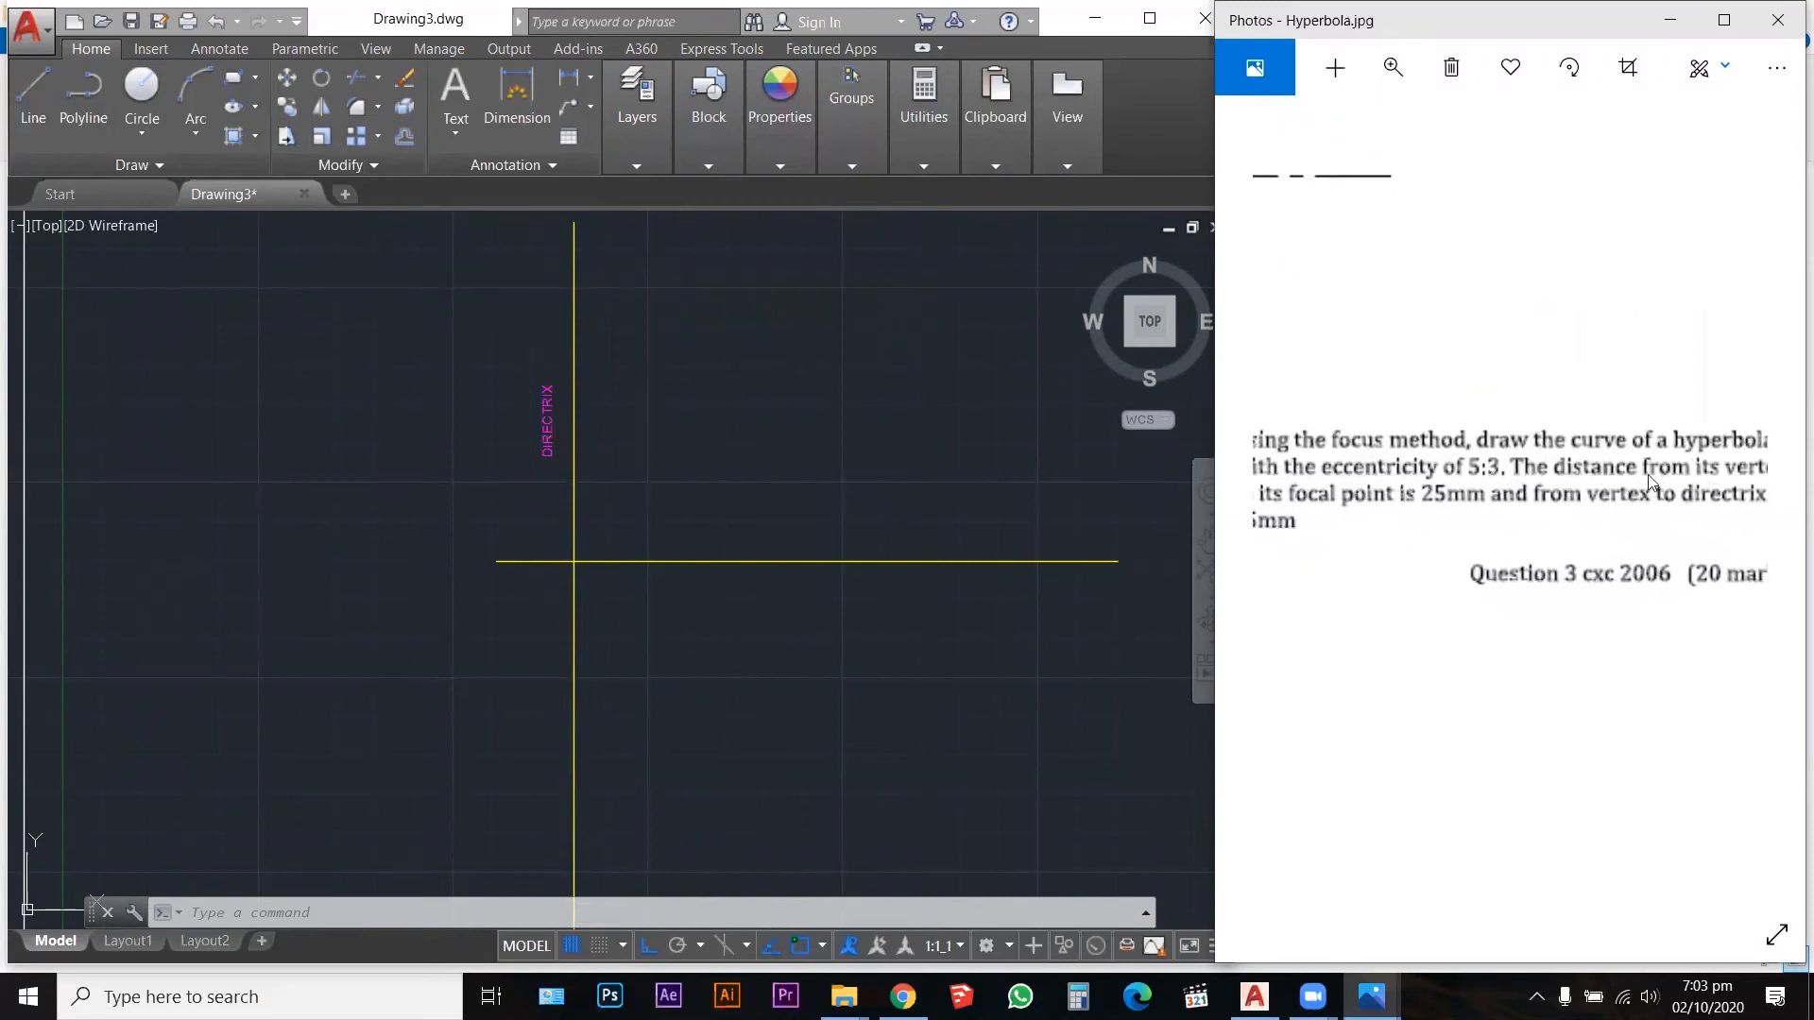
Step: Show the reference problem at full size and magnify its wording to read the vertex-to-directrix distance, returning to the maximized AutoCAD drawing
{"action": "left_click", "coordinate": [1718, 20]}
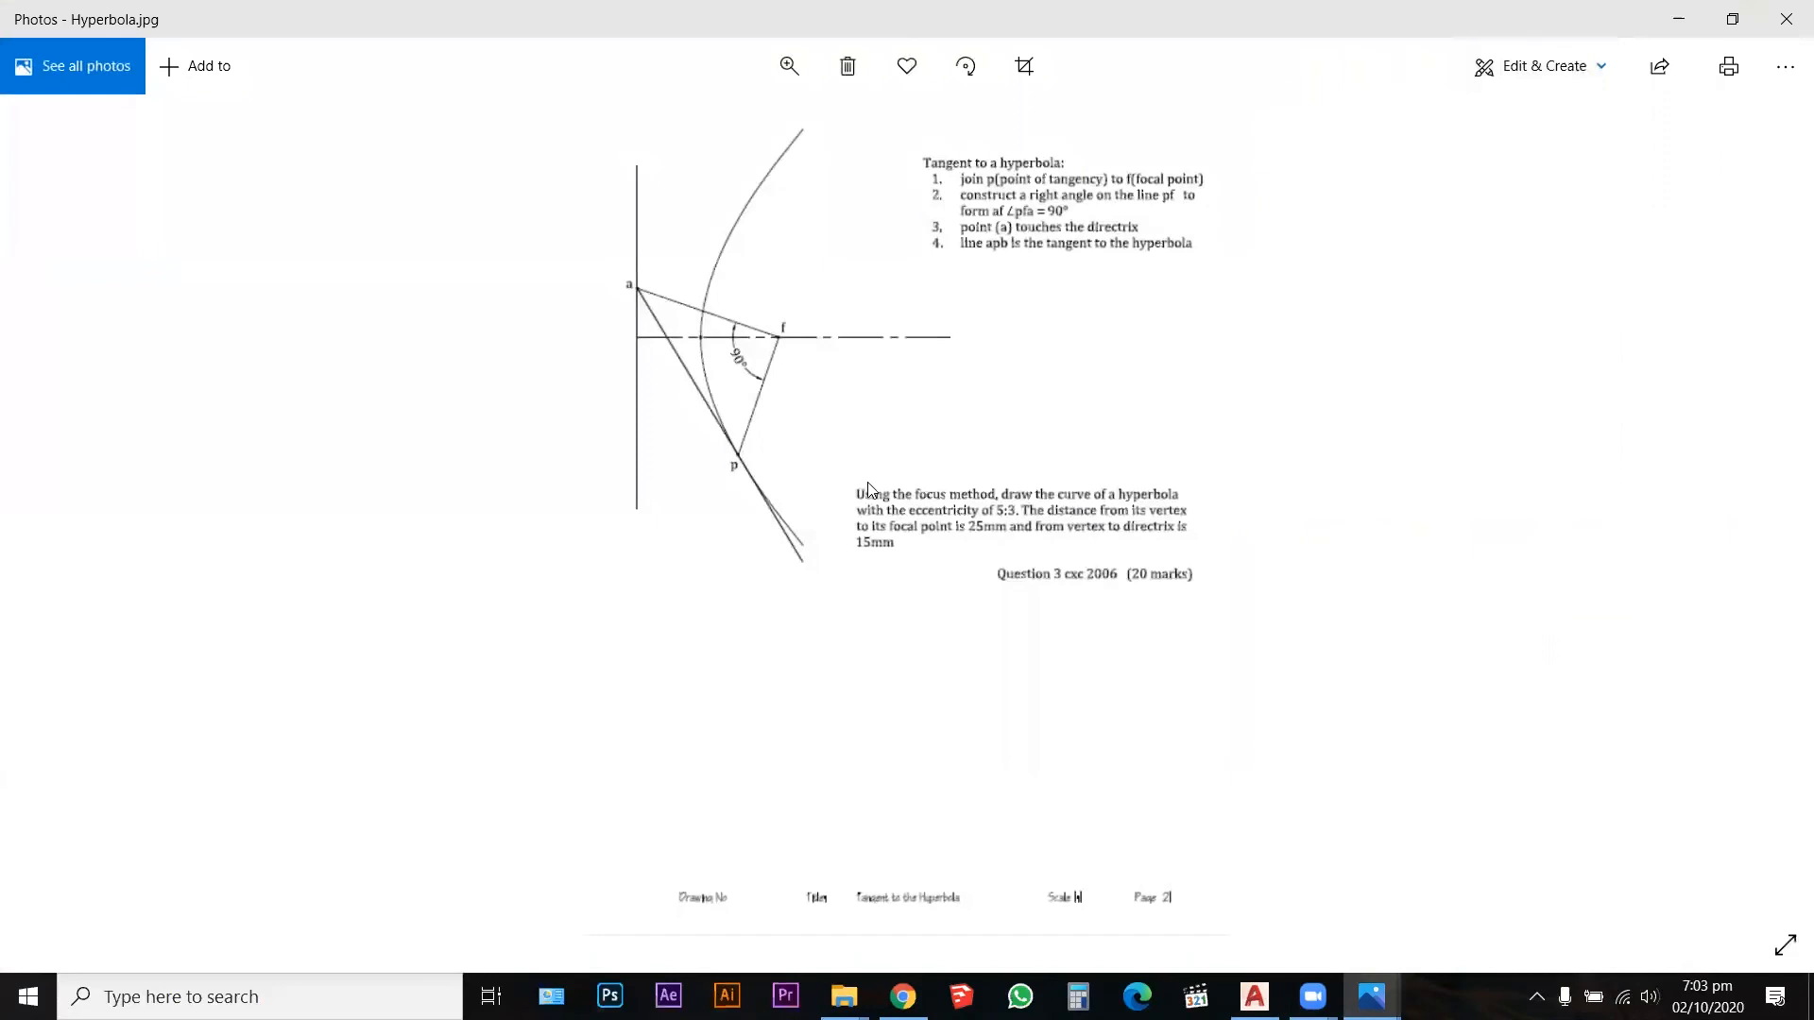
{"action": "left_click", "coordinate": [792, 70]}
{"action": "left_click_drag", "start_coordinate": [682, 127], "coordinate": [782, 134]}
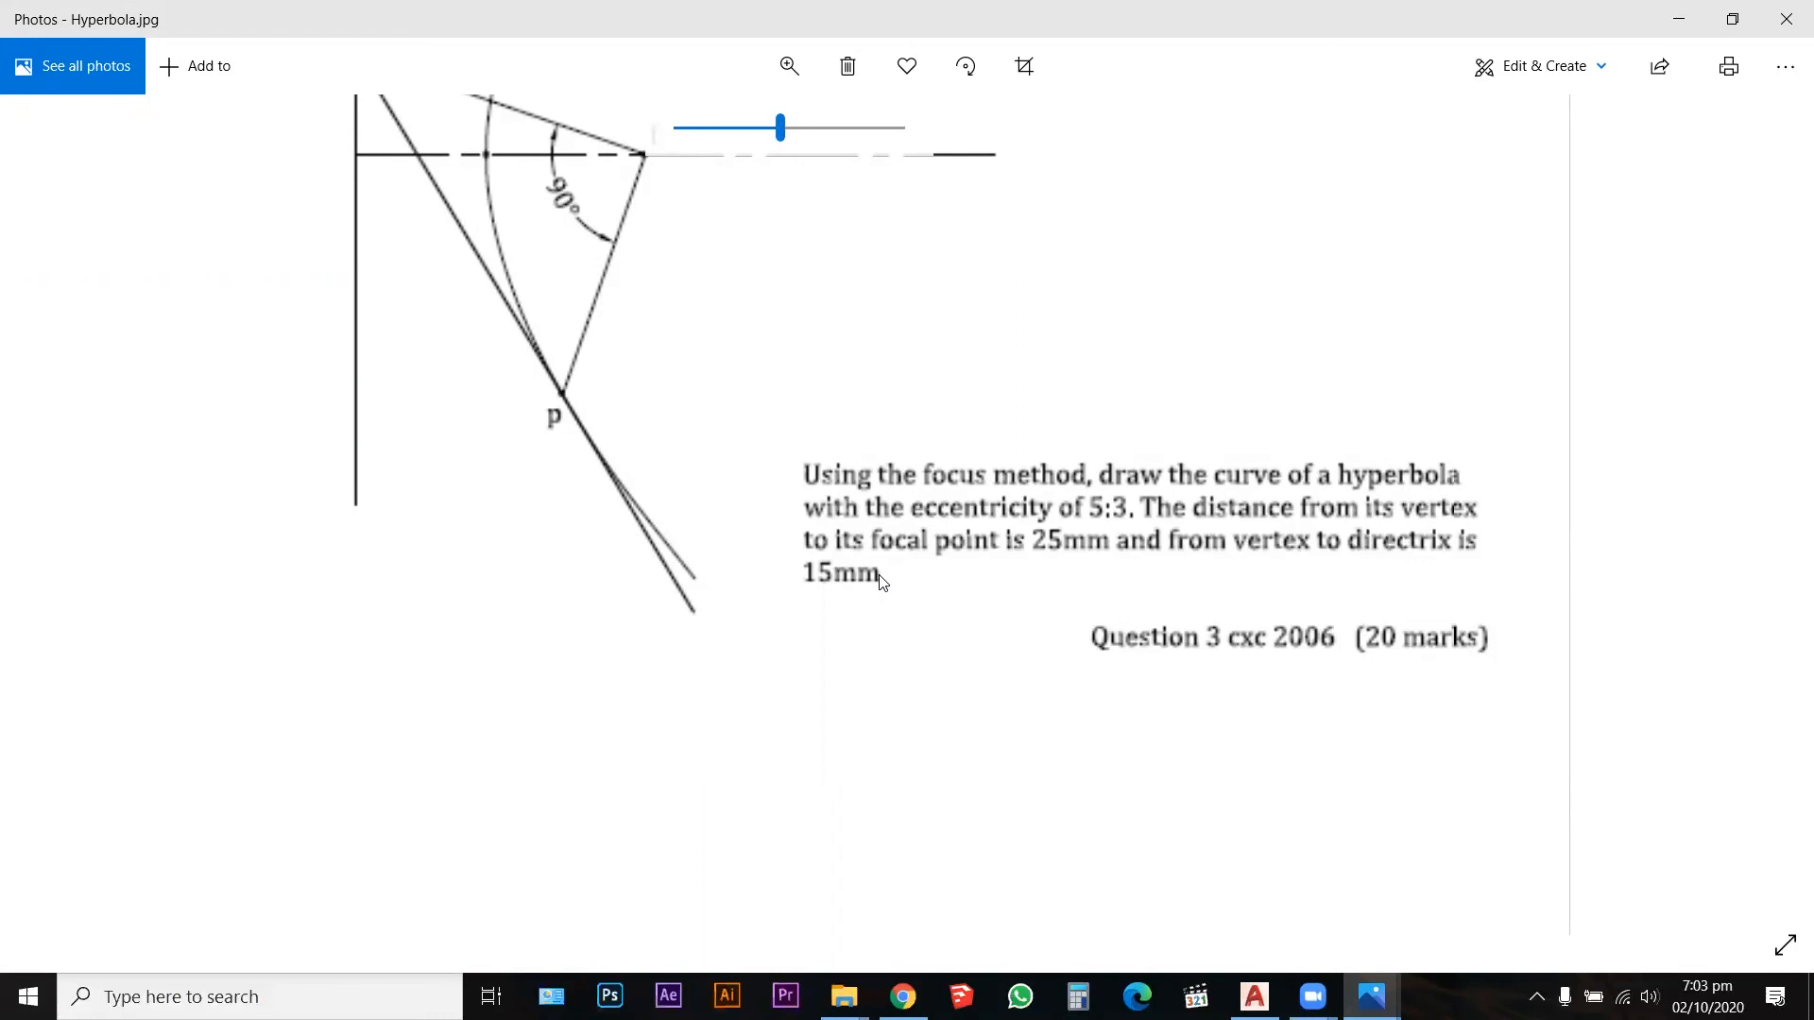
{"action": "left_click", "coordinate": [1695, 26]}
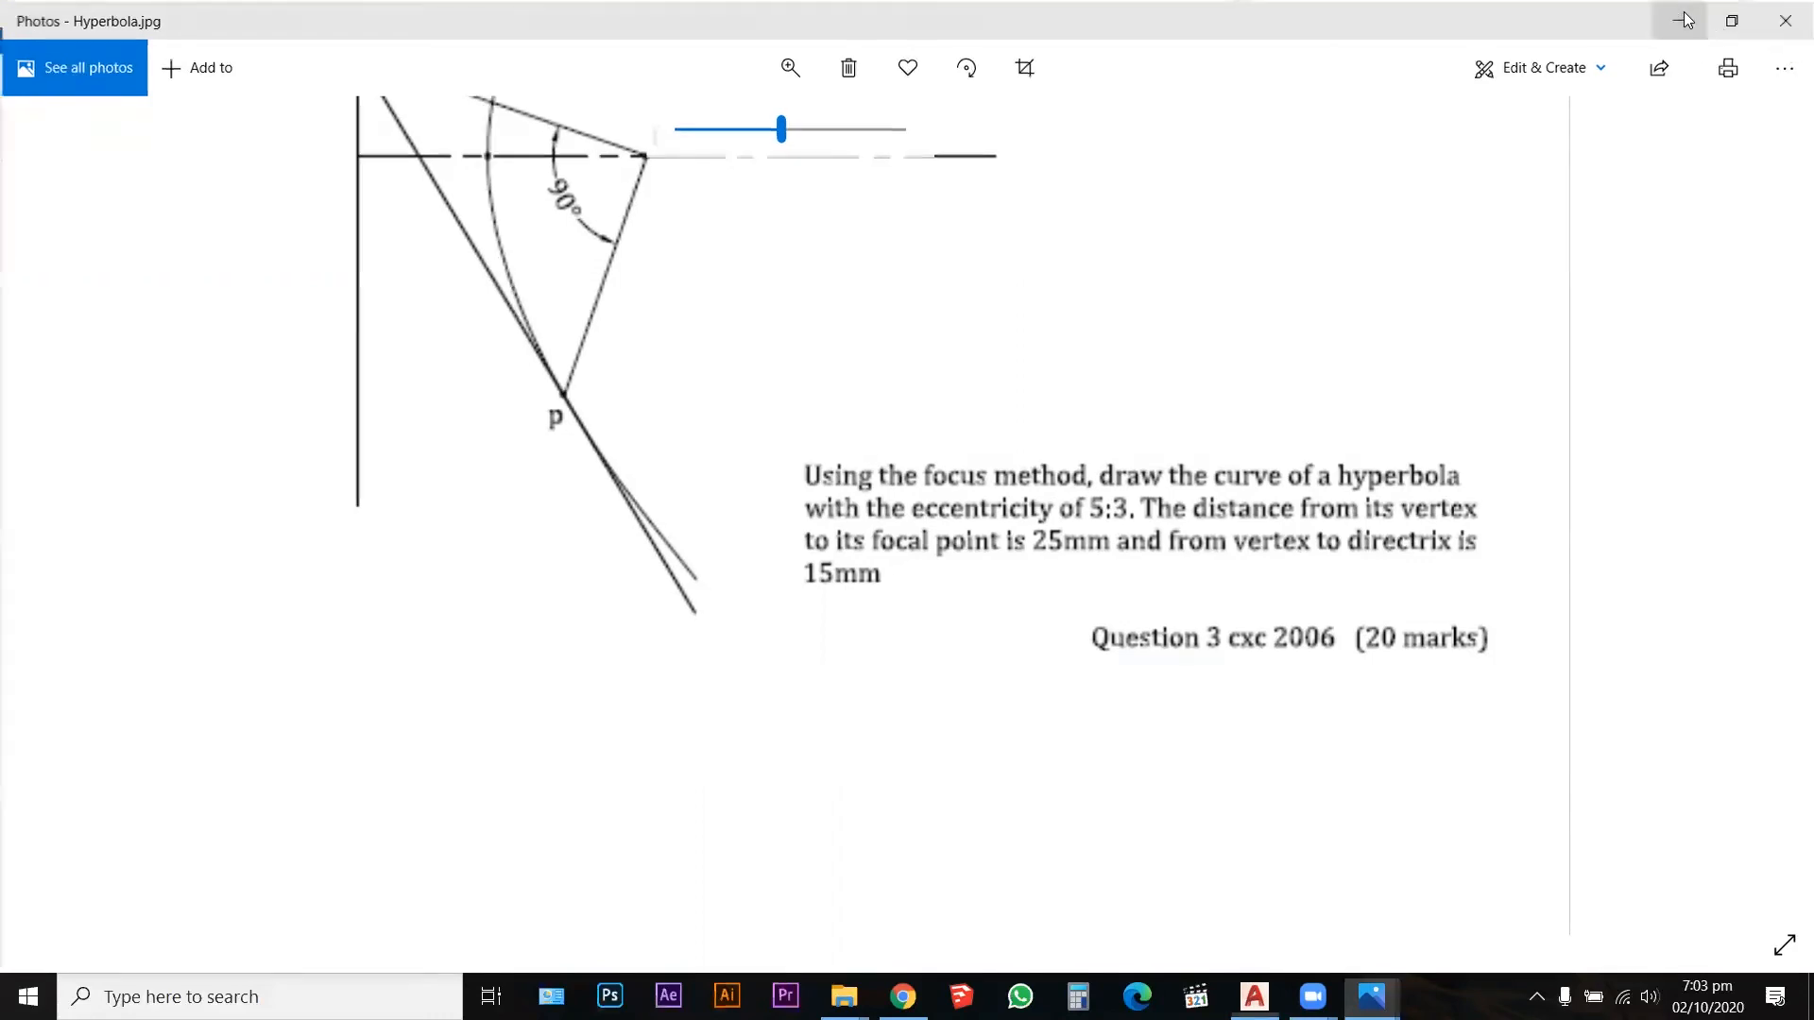
{"action": "left_click", "coordinate": [1149, 18]}
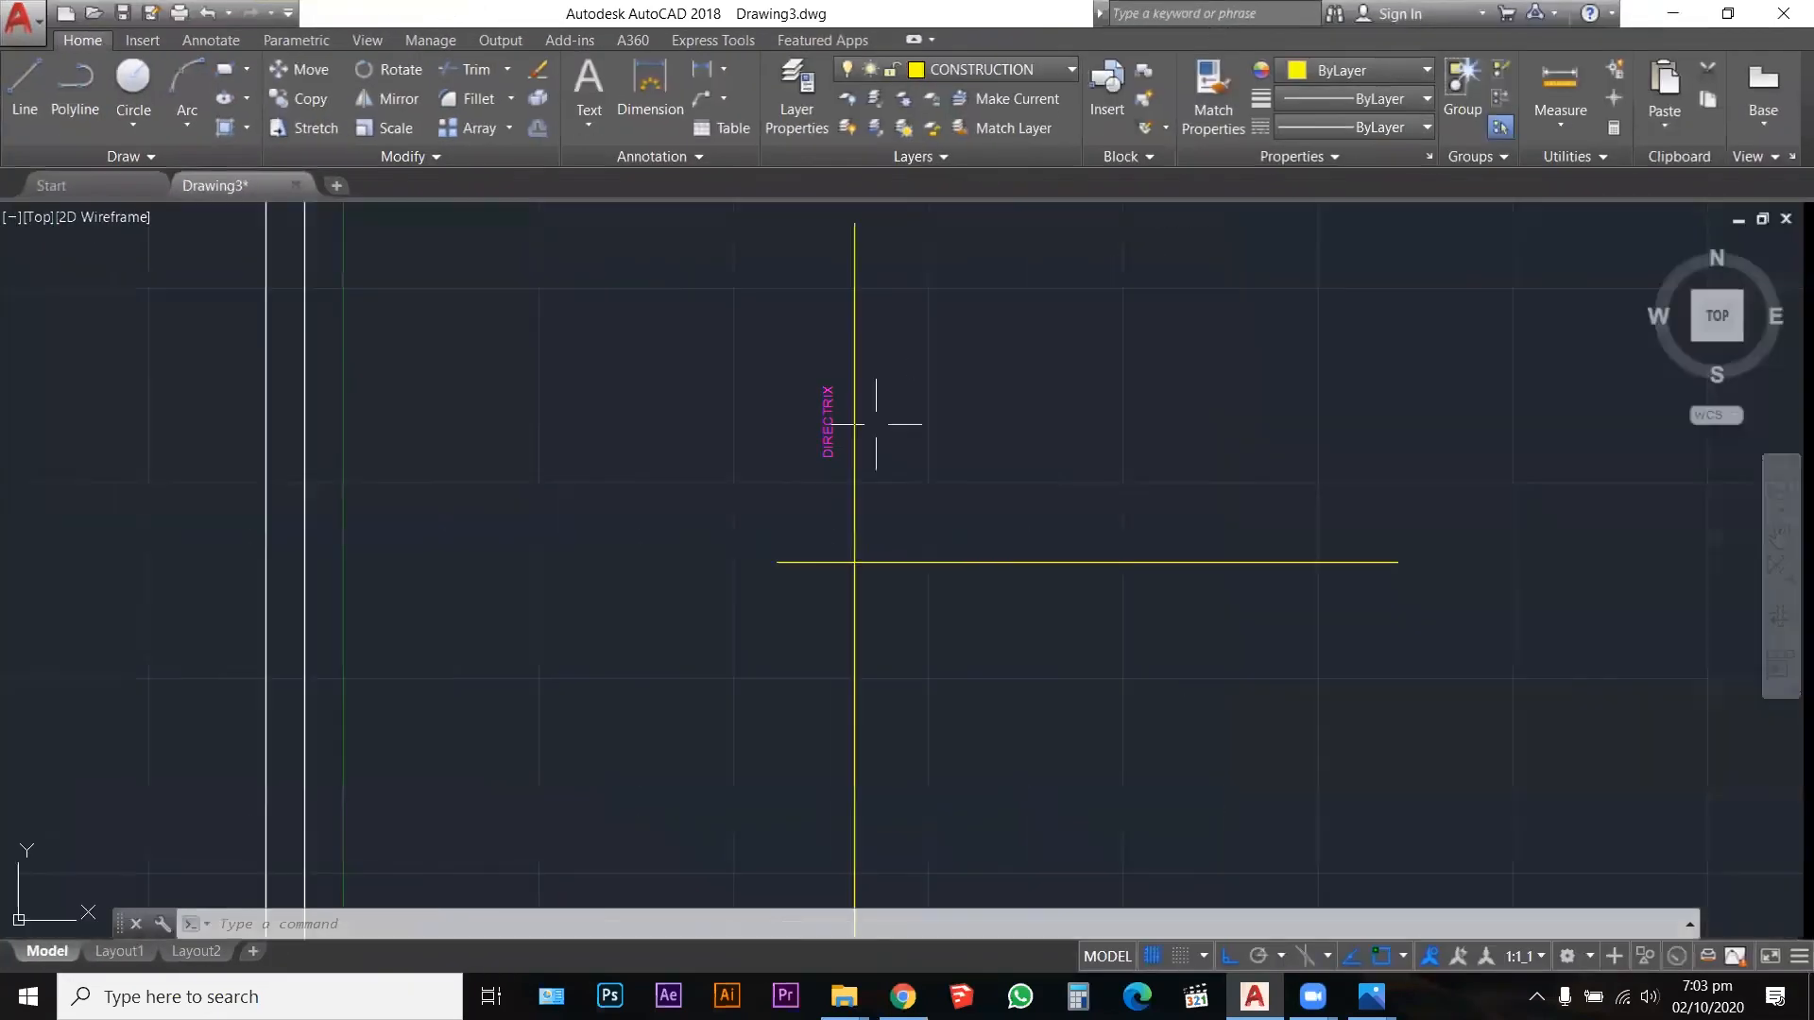
Step: Offset the vertical directrix line 15 mm to its right to create the vertex line
{"action": "key", "text": "Escape"}
{"action": "key", "text": "Escape"}
{"action": "key", "text": "Escape"}
{"action": "type", "text": "o"}
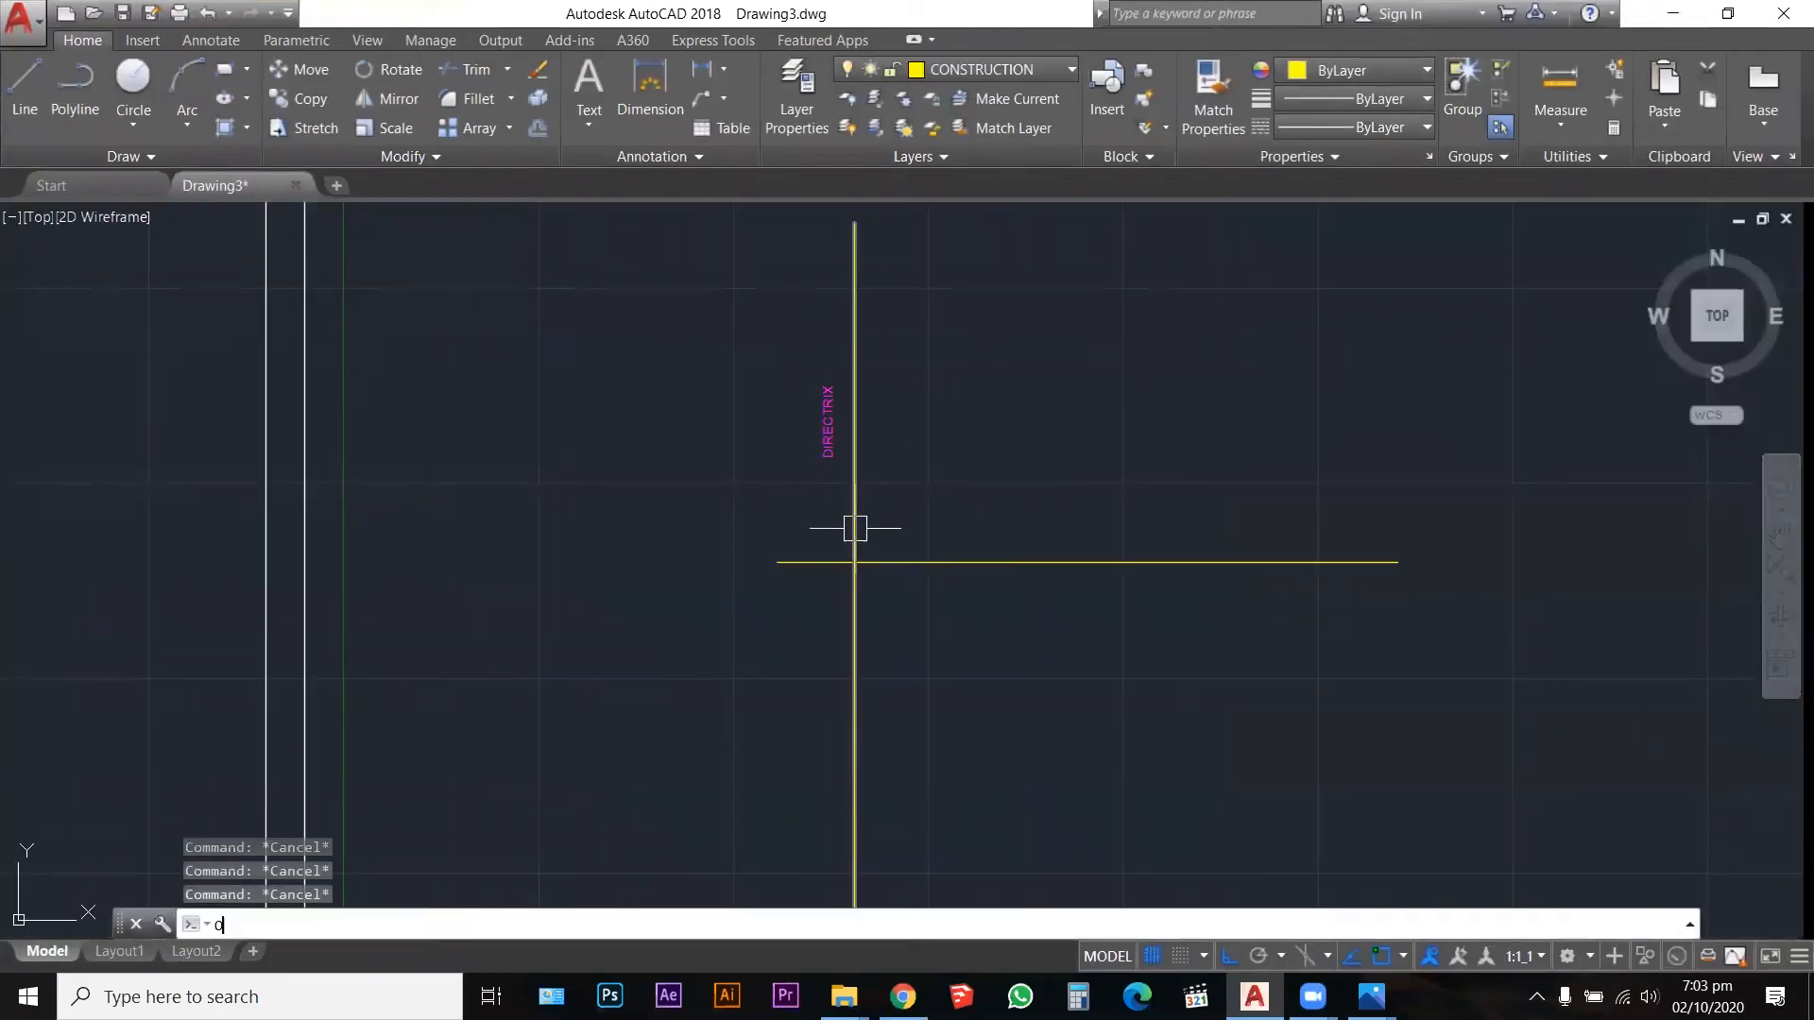
{"action": "key", "text": "Return"}
{"action": "type", "text": "15"}
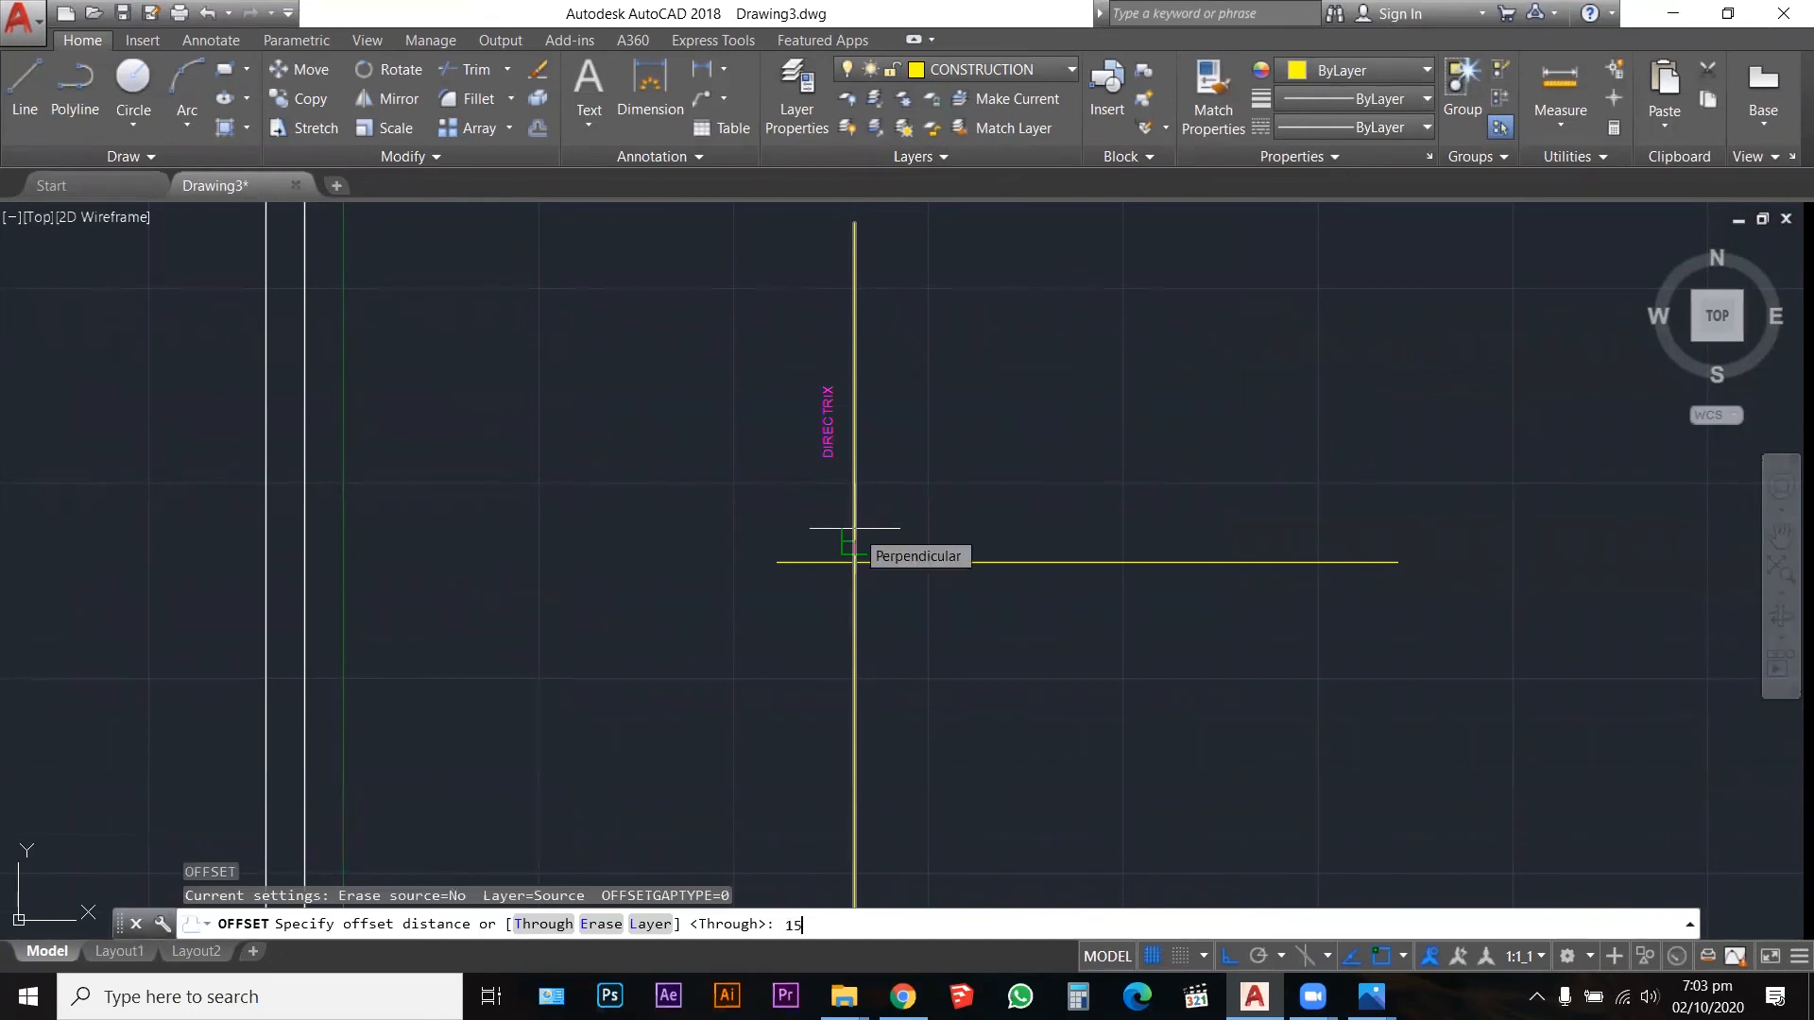
{"action": "key", "text": "Return"}
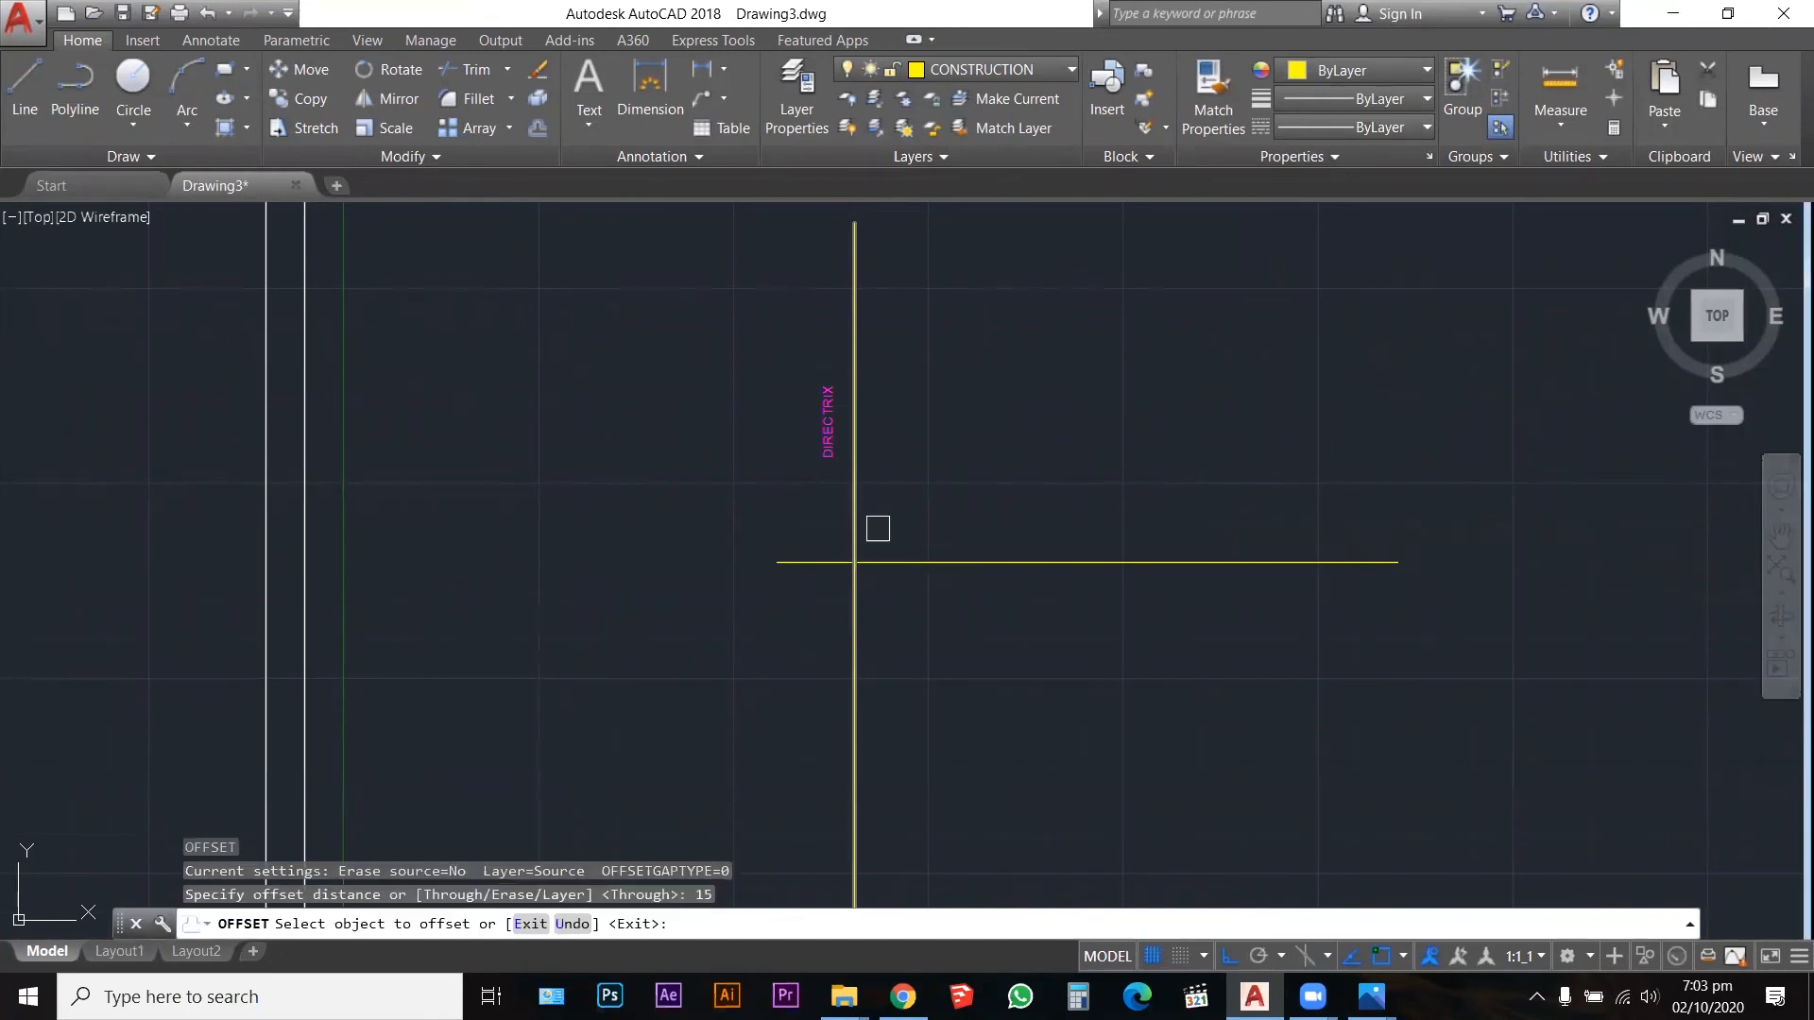
{"action": "left_click", "coordinate": [857, 506]}
{"action": "left_click", "coordinate": [1008, 491]}
{"action": "key", "text": "Escape"}
{"action": "key", "text": "Escape"}
{"action": "key", "text": "Escape"}
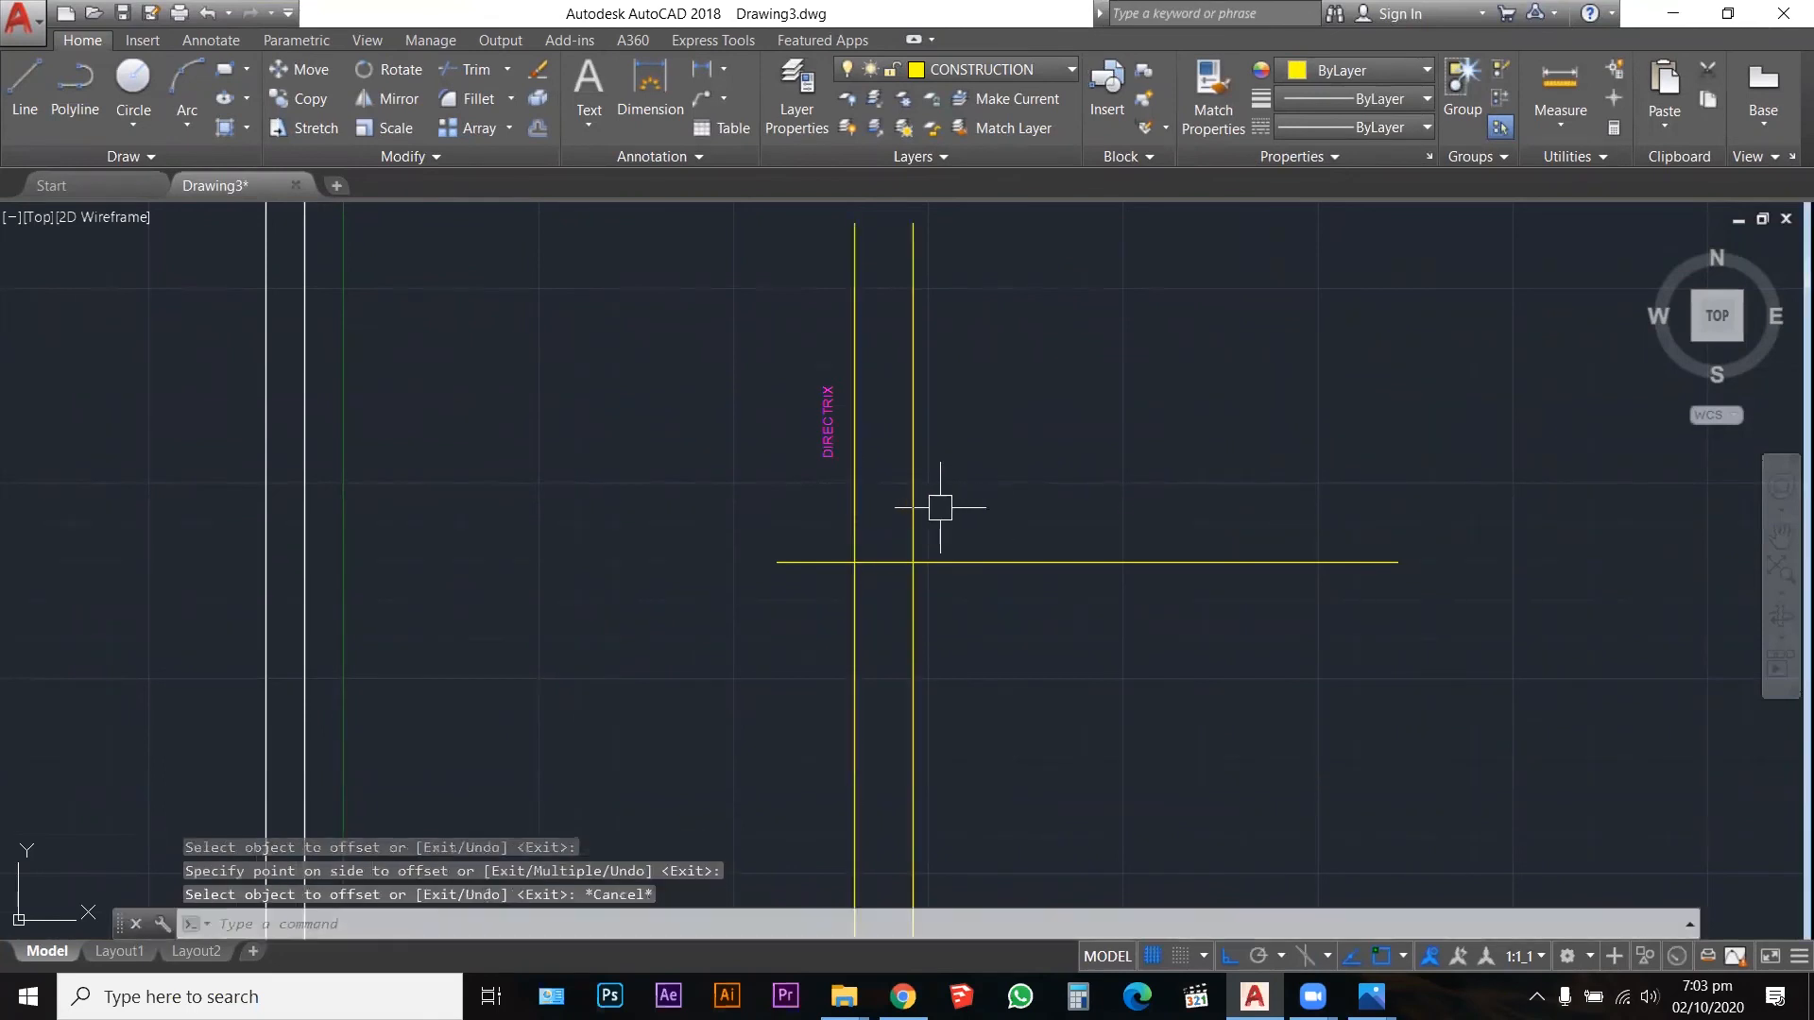
Step: Assign the new vertical line beside the directrix to the HIDDEN LINES layer
{"action": "left_click", "coordinate": [907, 484]}
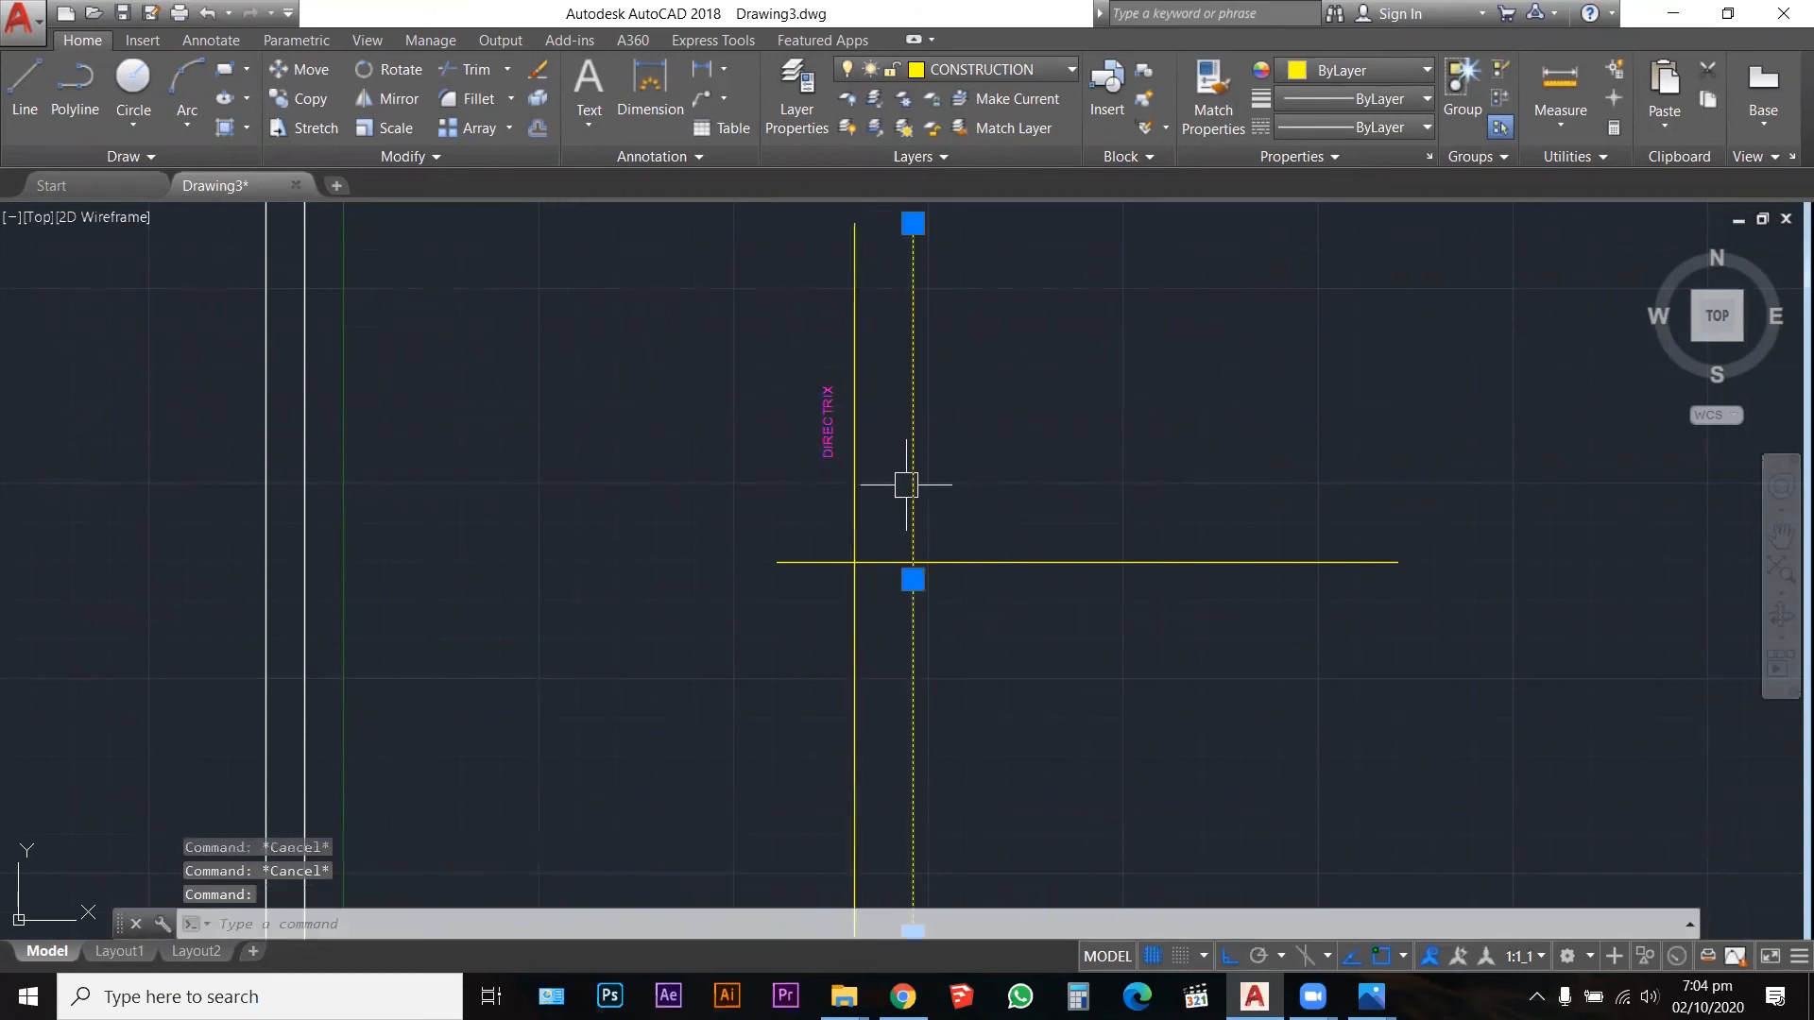
{"action": "left_click", "coordinate": [1005, 75]}
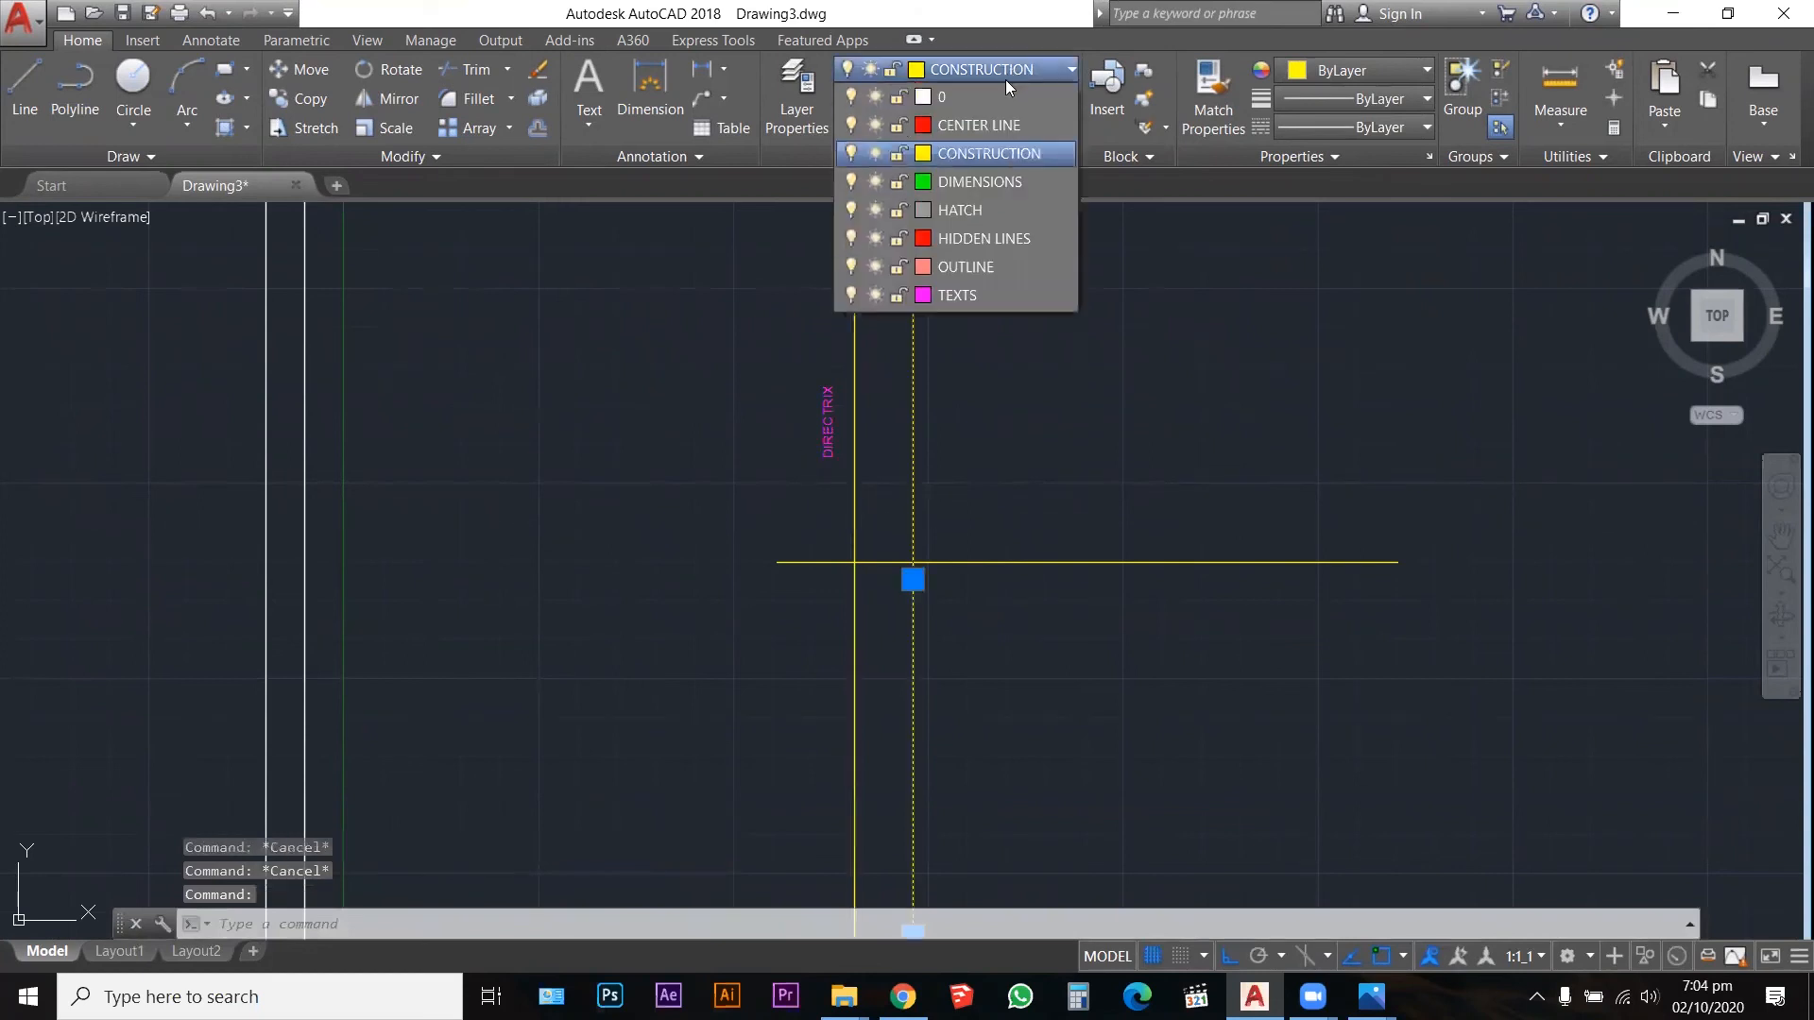
{"action": "left_click", "coordinate": [966, 247]}
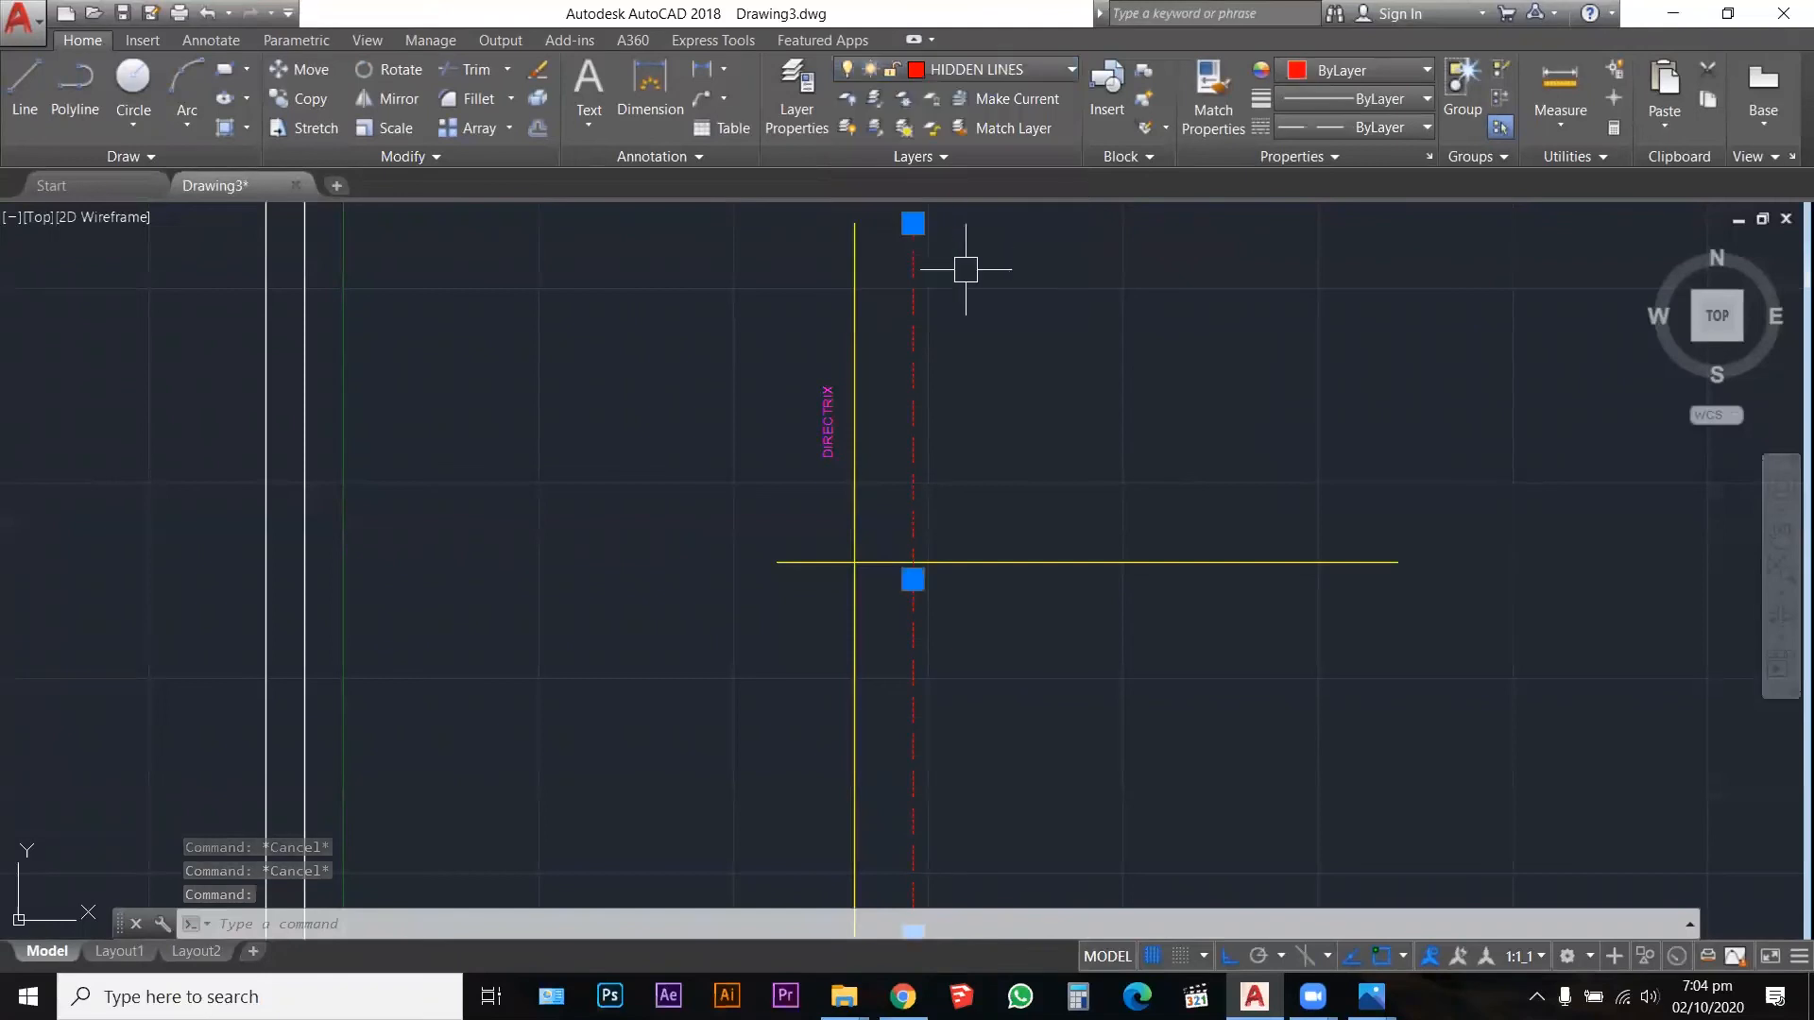
{"action": "key", "text": "Escape"}
Step: Copy the DIRECTRIX text horizontally to the left side of the dashed vertical line
{"action": "scroll", "coordinate": [855, 436], "scroll_direction": "up", "scroll_amount": 4}
{"action": "left_click", "coordinate": [787, 436]}
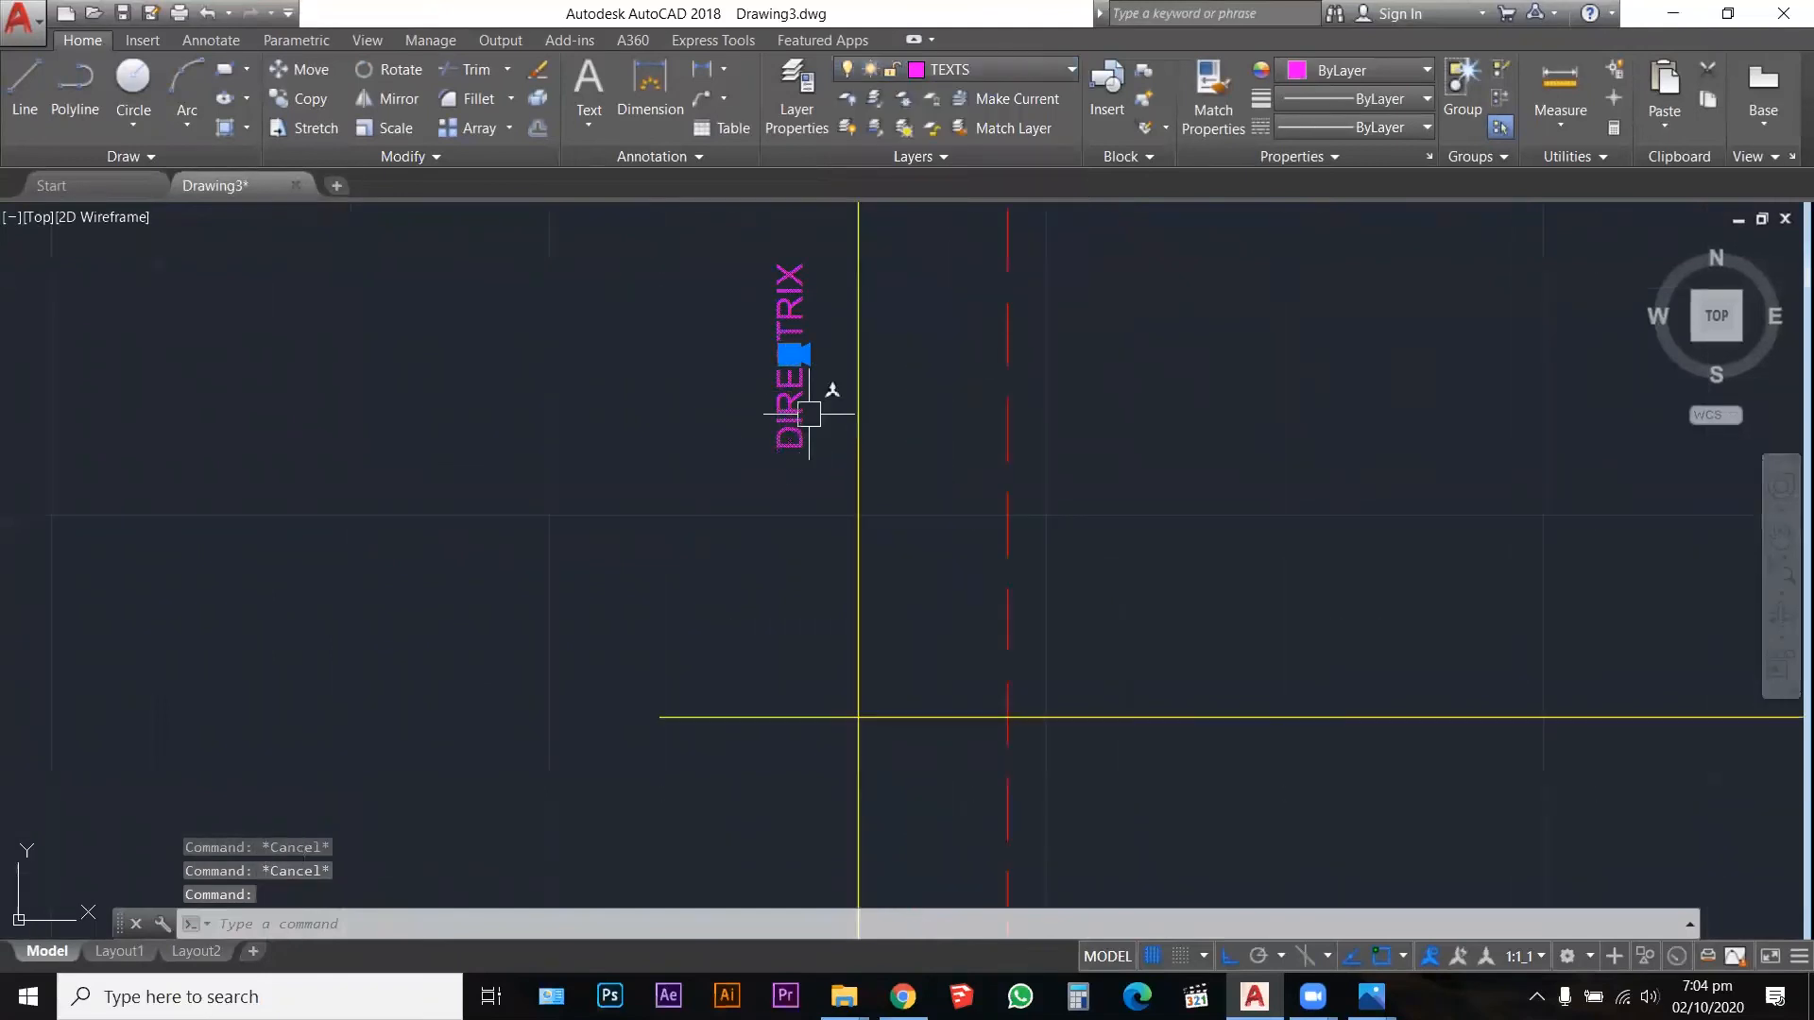
{"action": "type", "text": "co"}
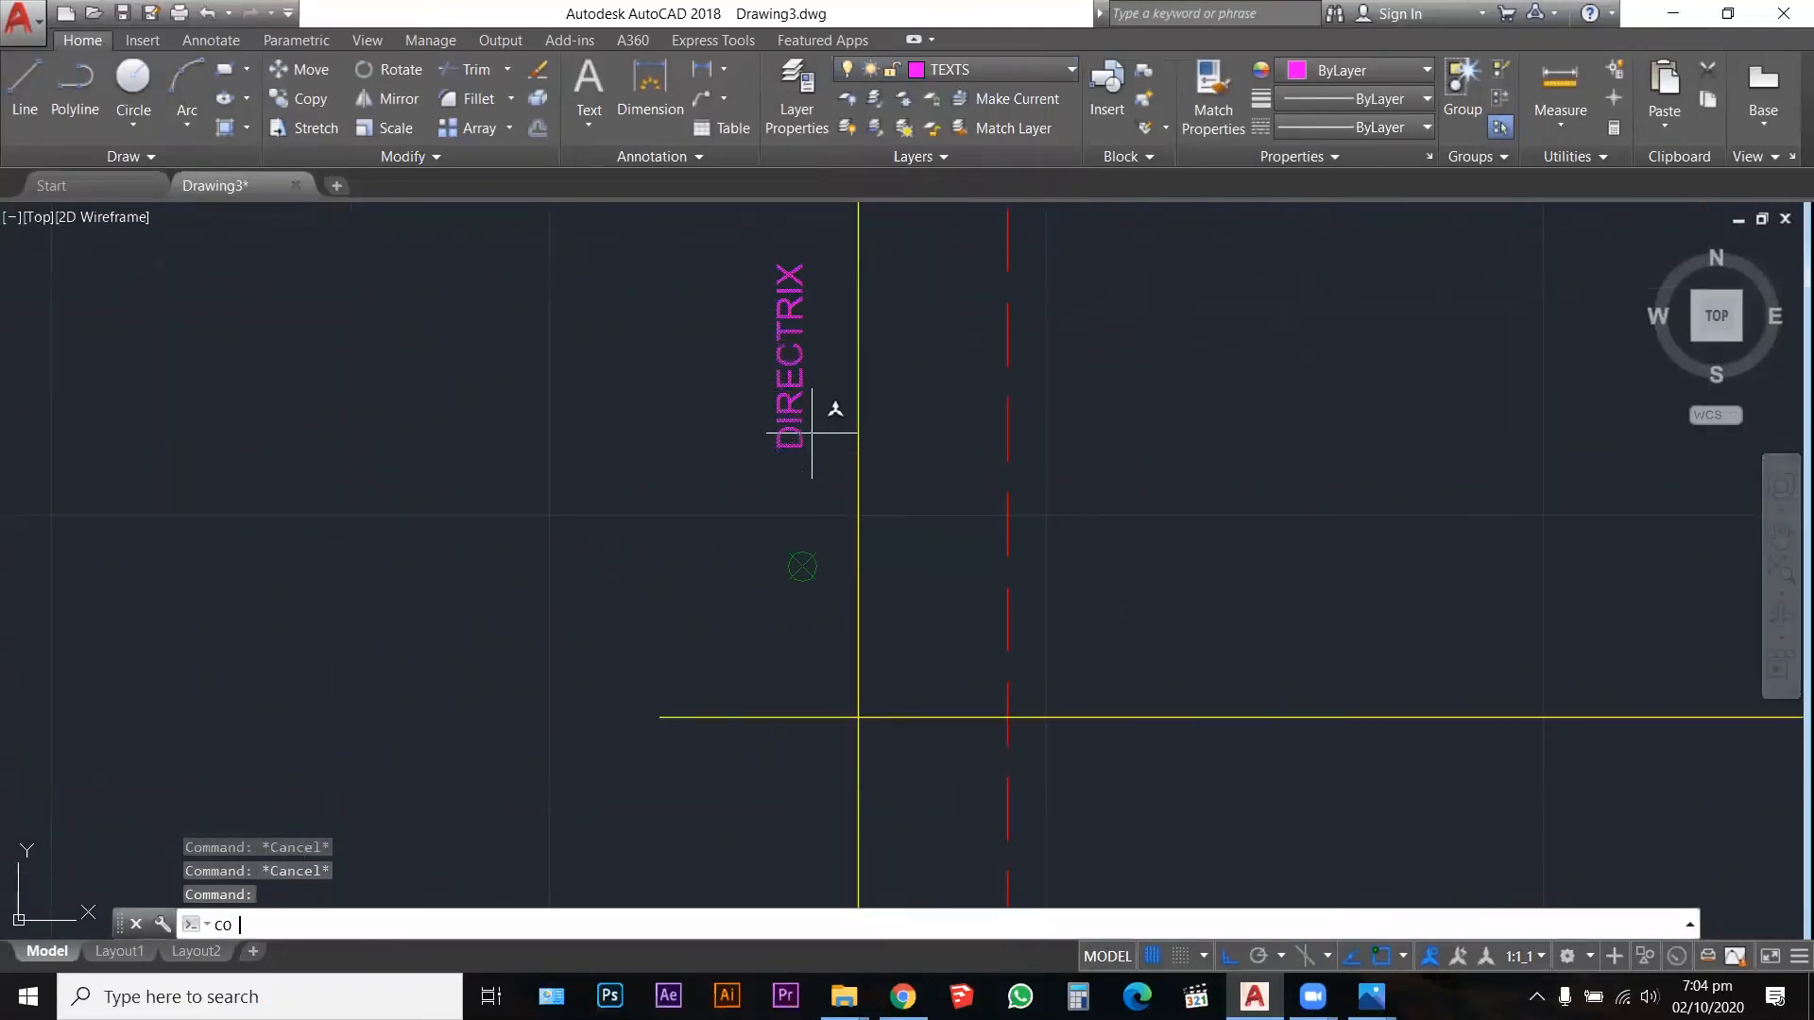
{"action": "key", "text": "Return"}
{"action": "left_click", "coordinate": [802, 567]}
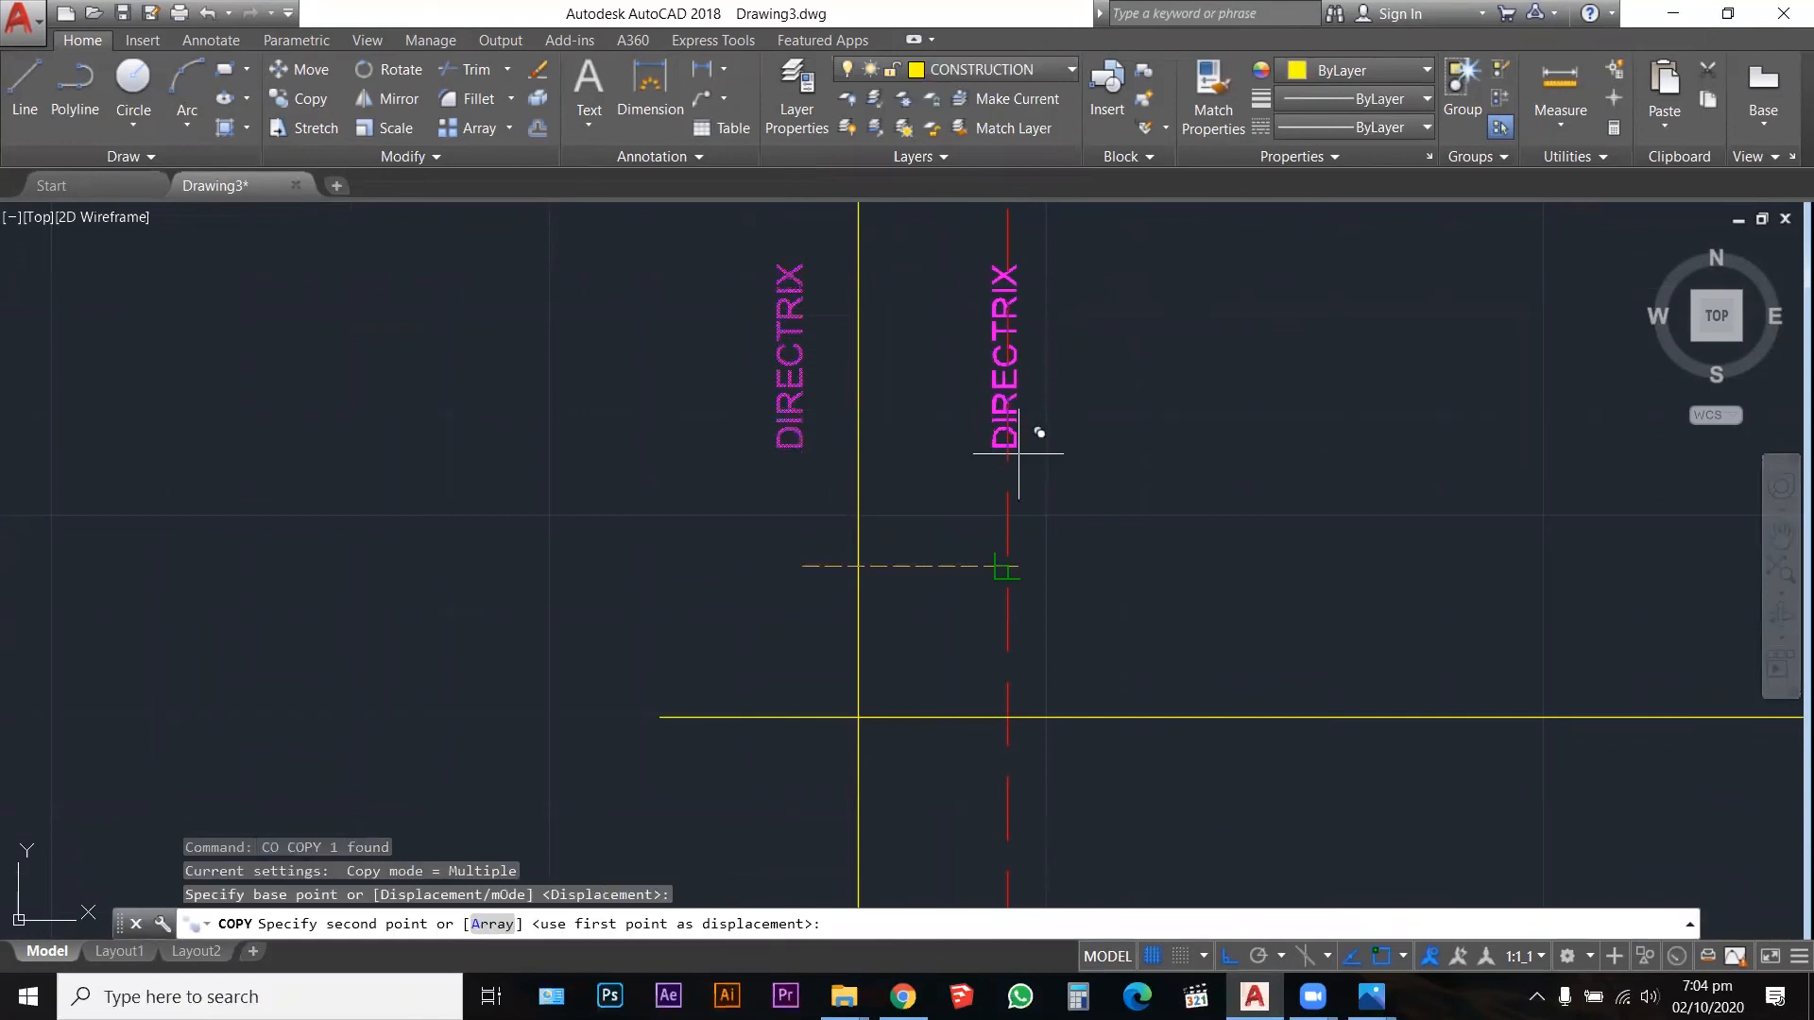
{"action": "left_click", "coordinate": [991, 434]}
{"action": "key", "text": "Escape"}
{"action": "key", "text": "Escape"}
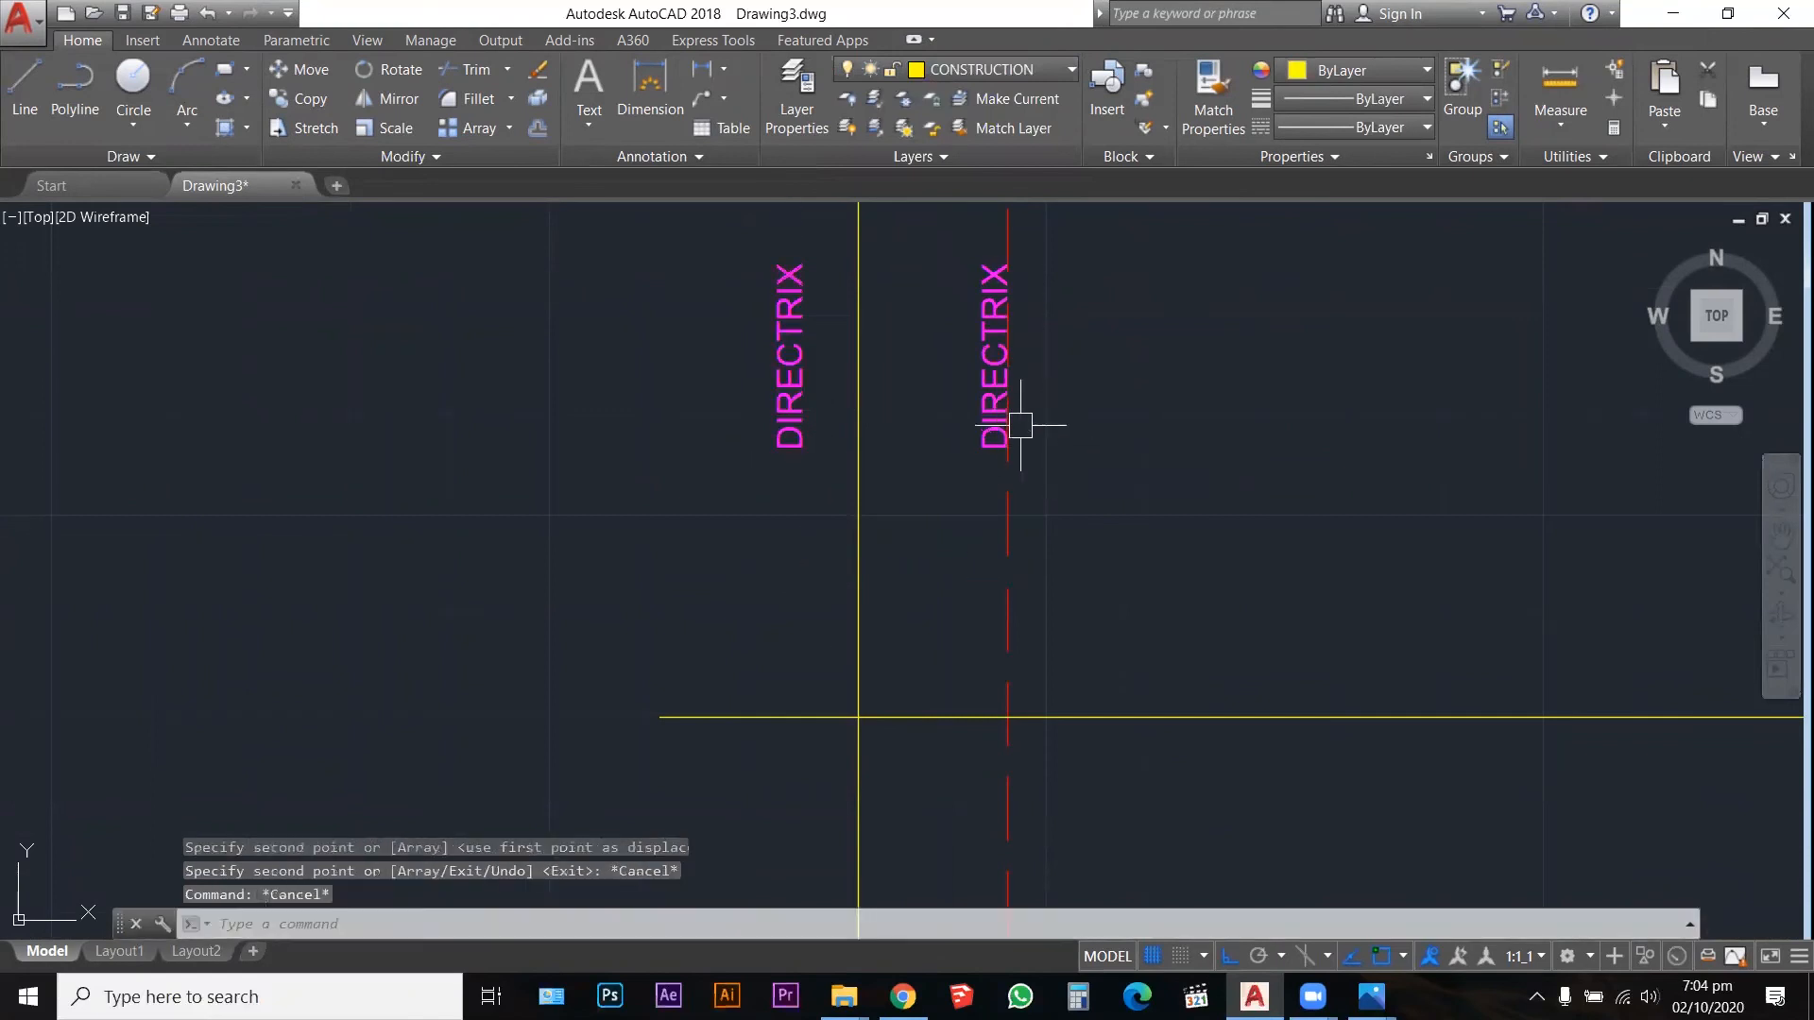
Step: Change the copied text beside the dashed line to VERTEX
{"action": "double_click", "coordinate": [983, 405]}
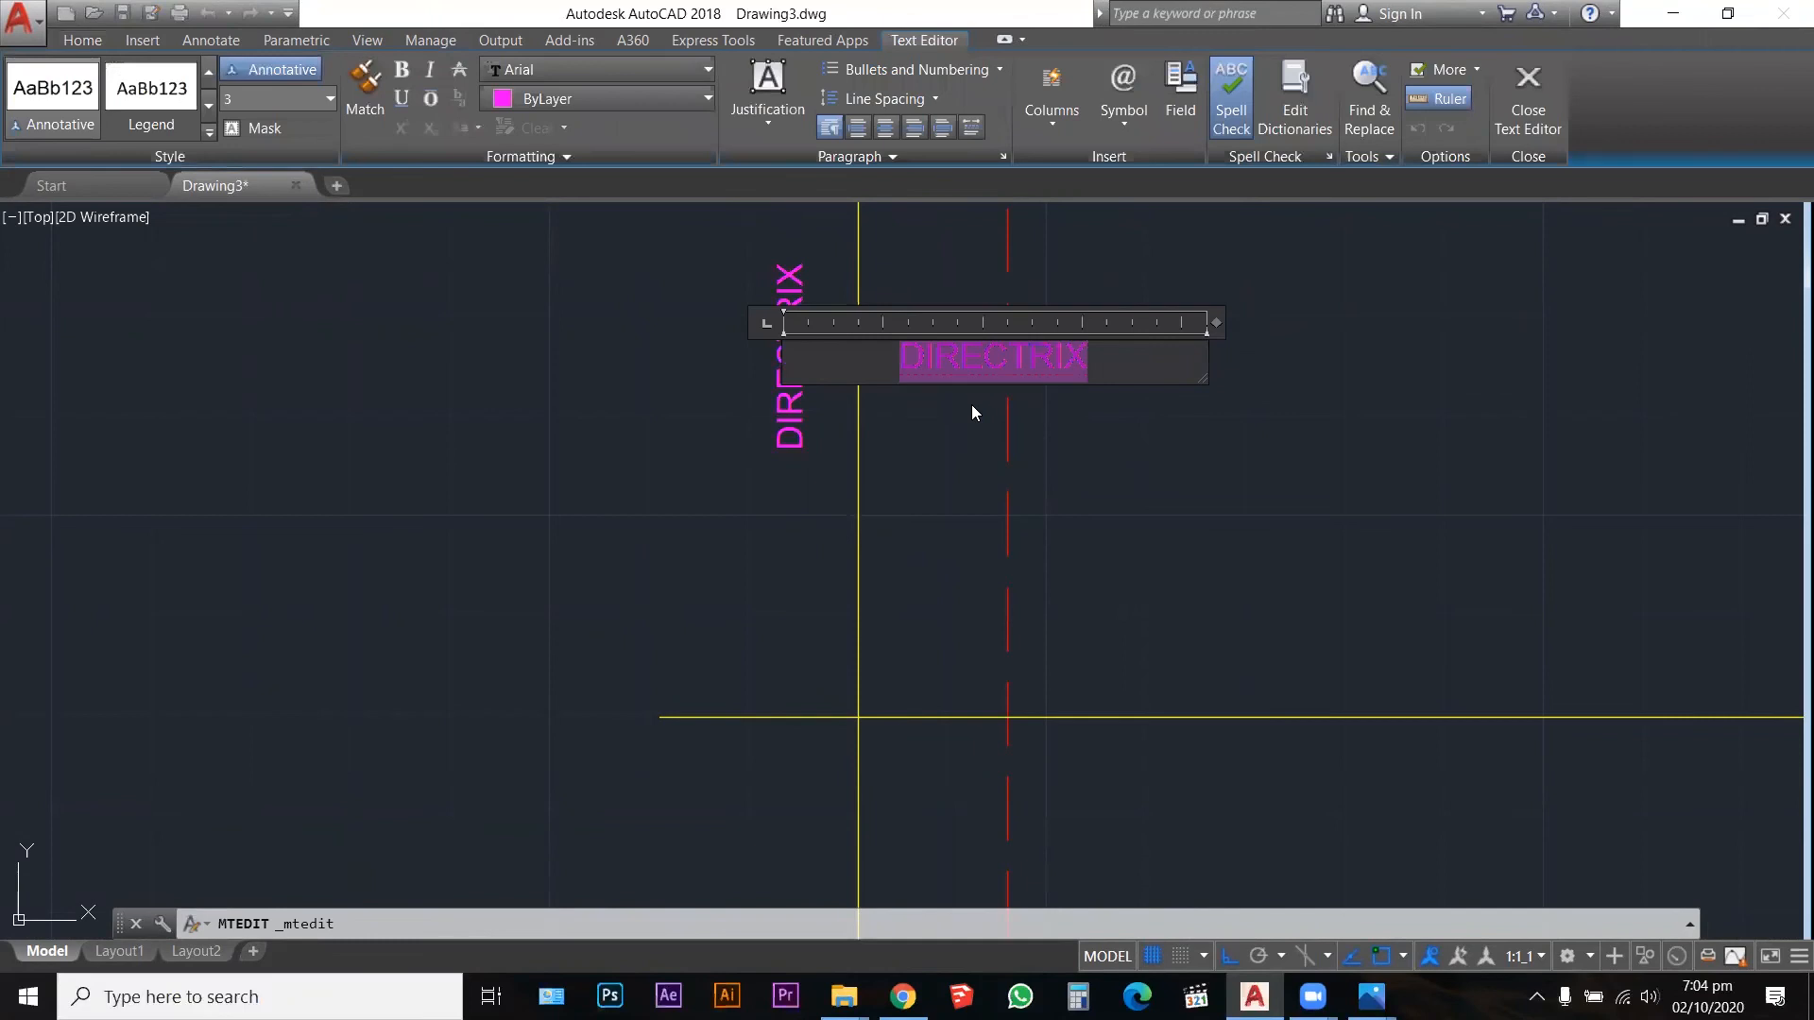
{"action": "type", "text": "VERTEX"}
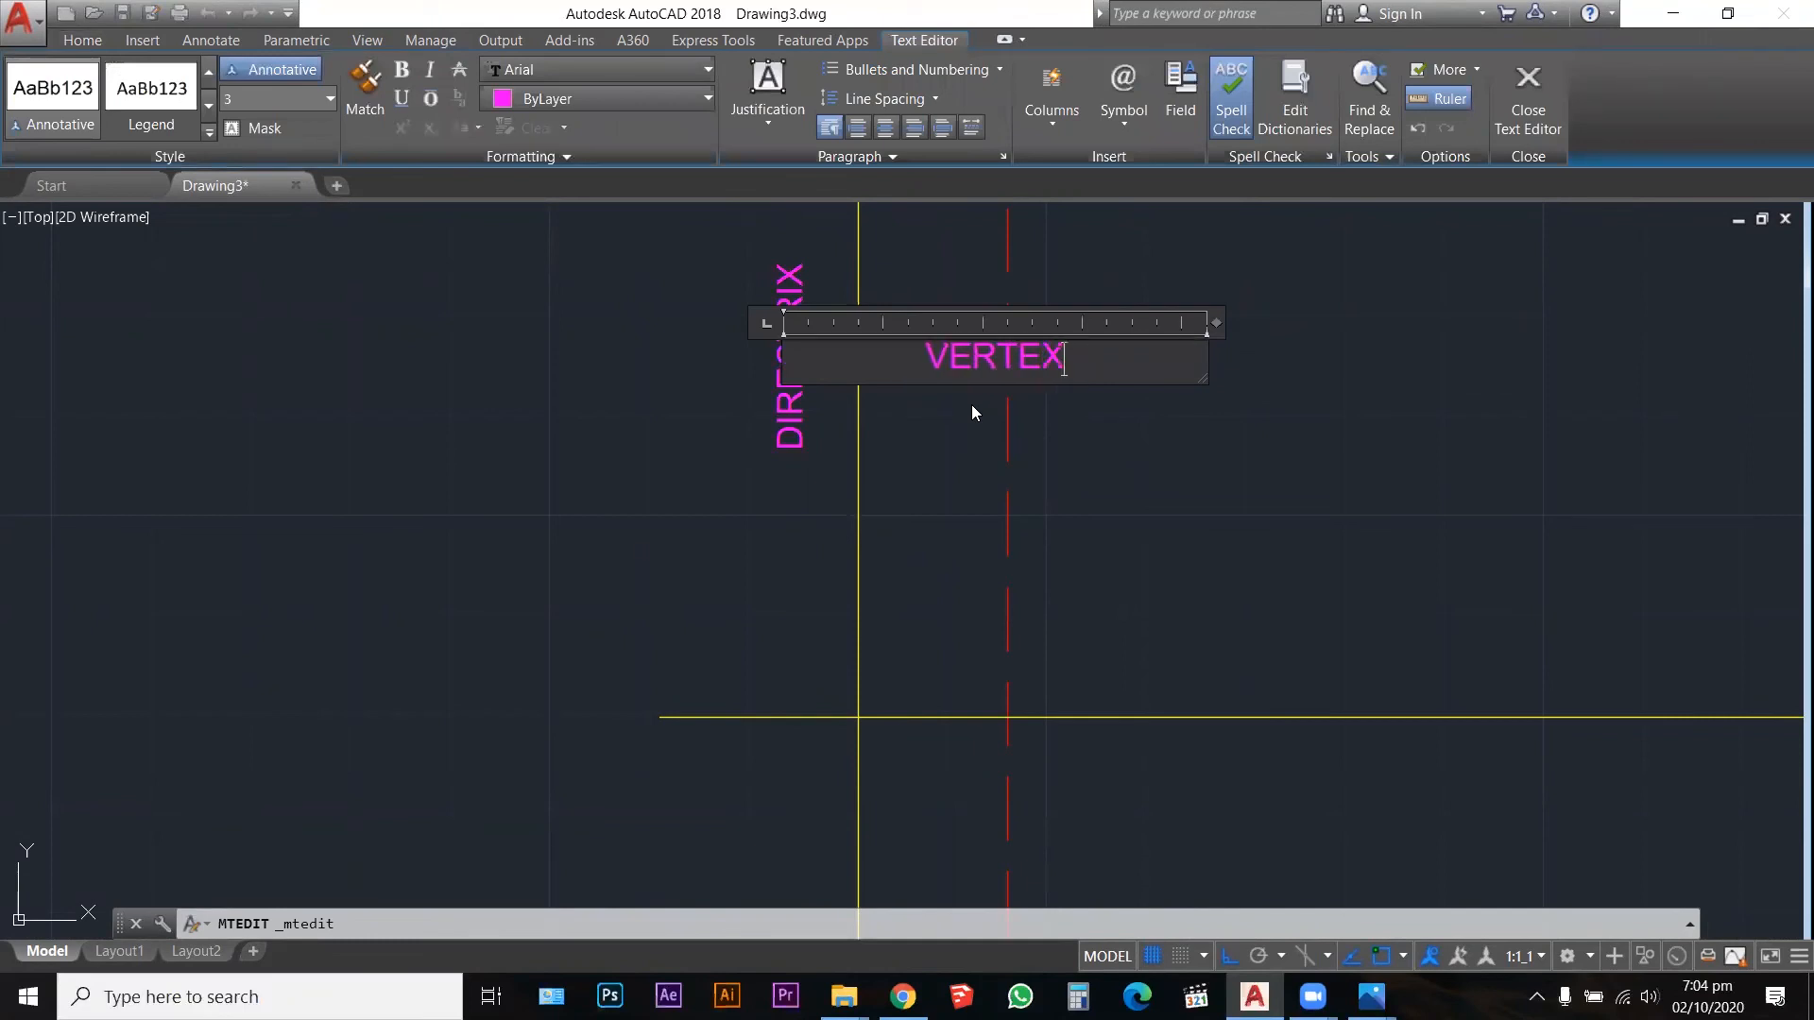
{"action": "left_click", "coordinate": [1122, 472]}
{"action": "key", "text": "Escape"}
{"action": "key", "text": "Escape"}
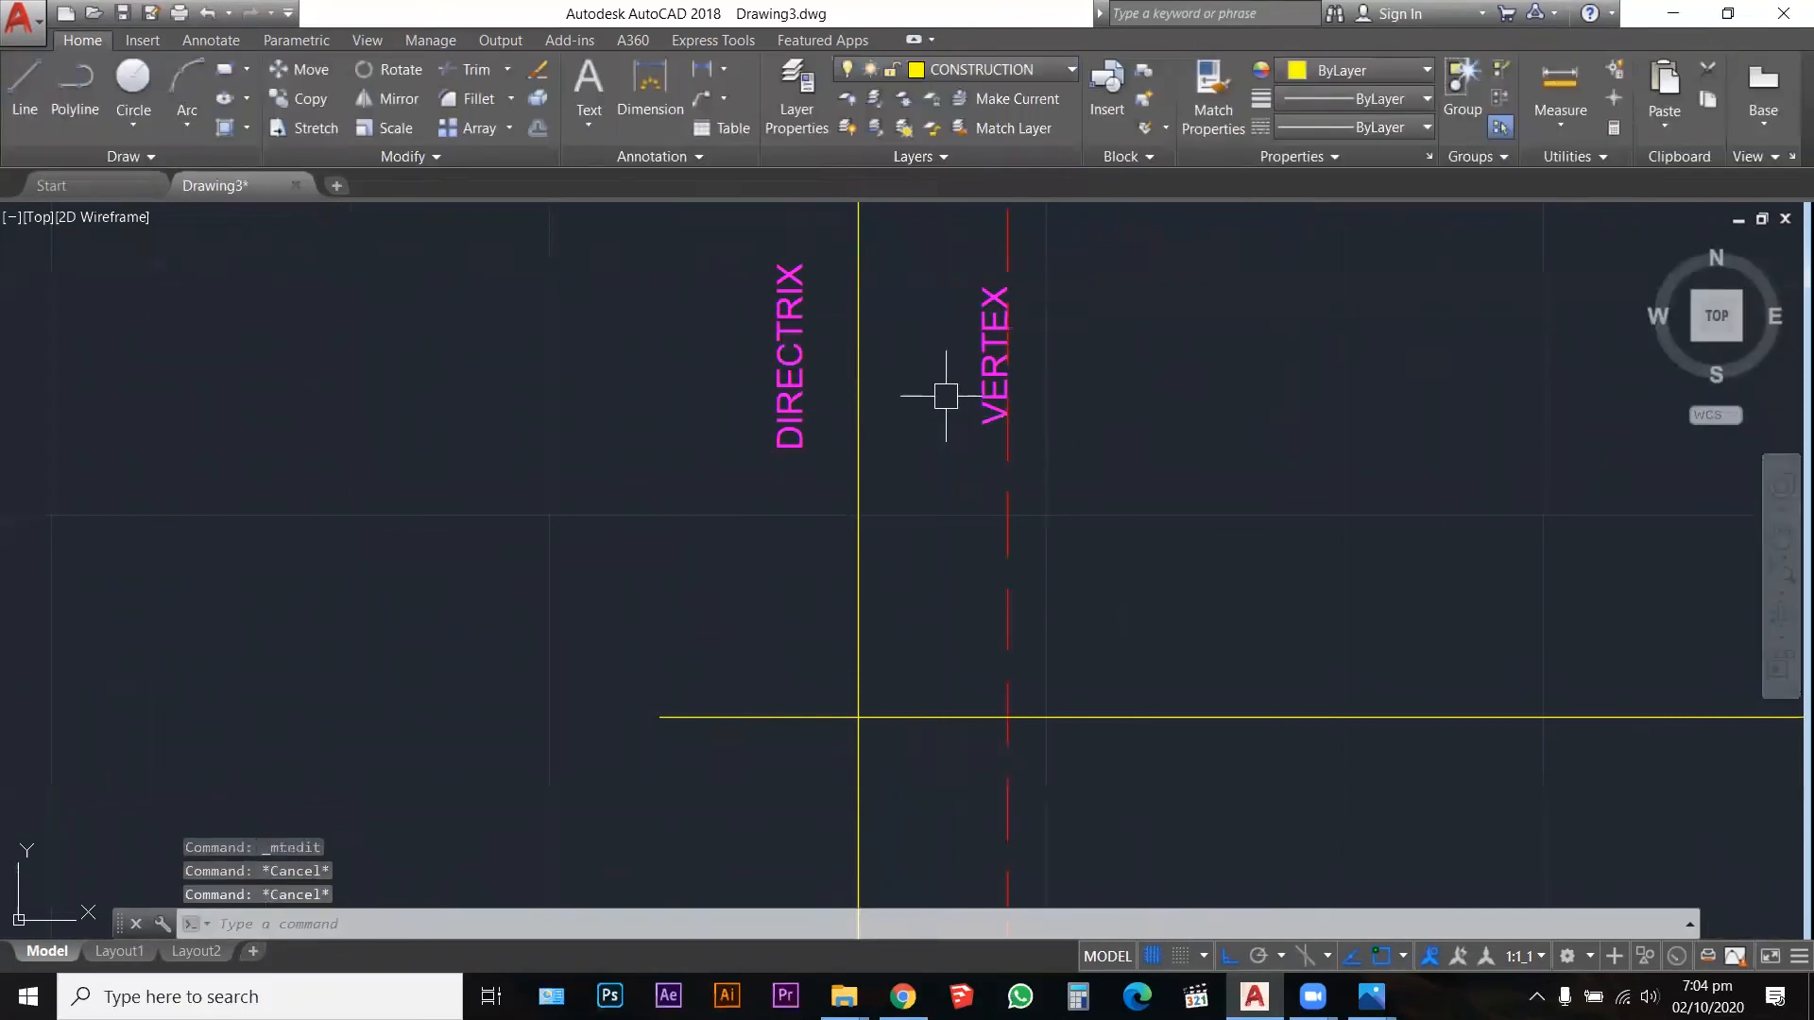
Step: Try to move the VERTEX text slightly away from the dashed line
{"action": "left_click", "coordinate": [982, 371]}
{"action": "left_click", "coordinate": [999, 356]}
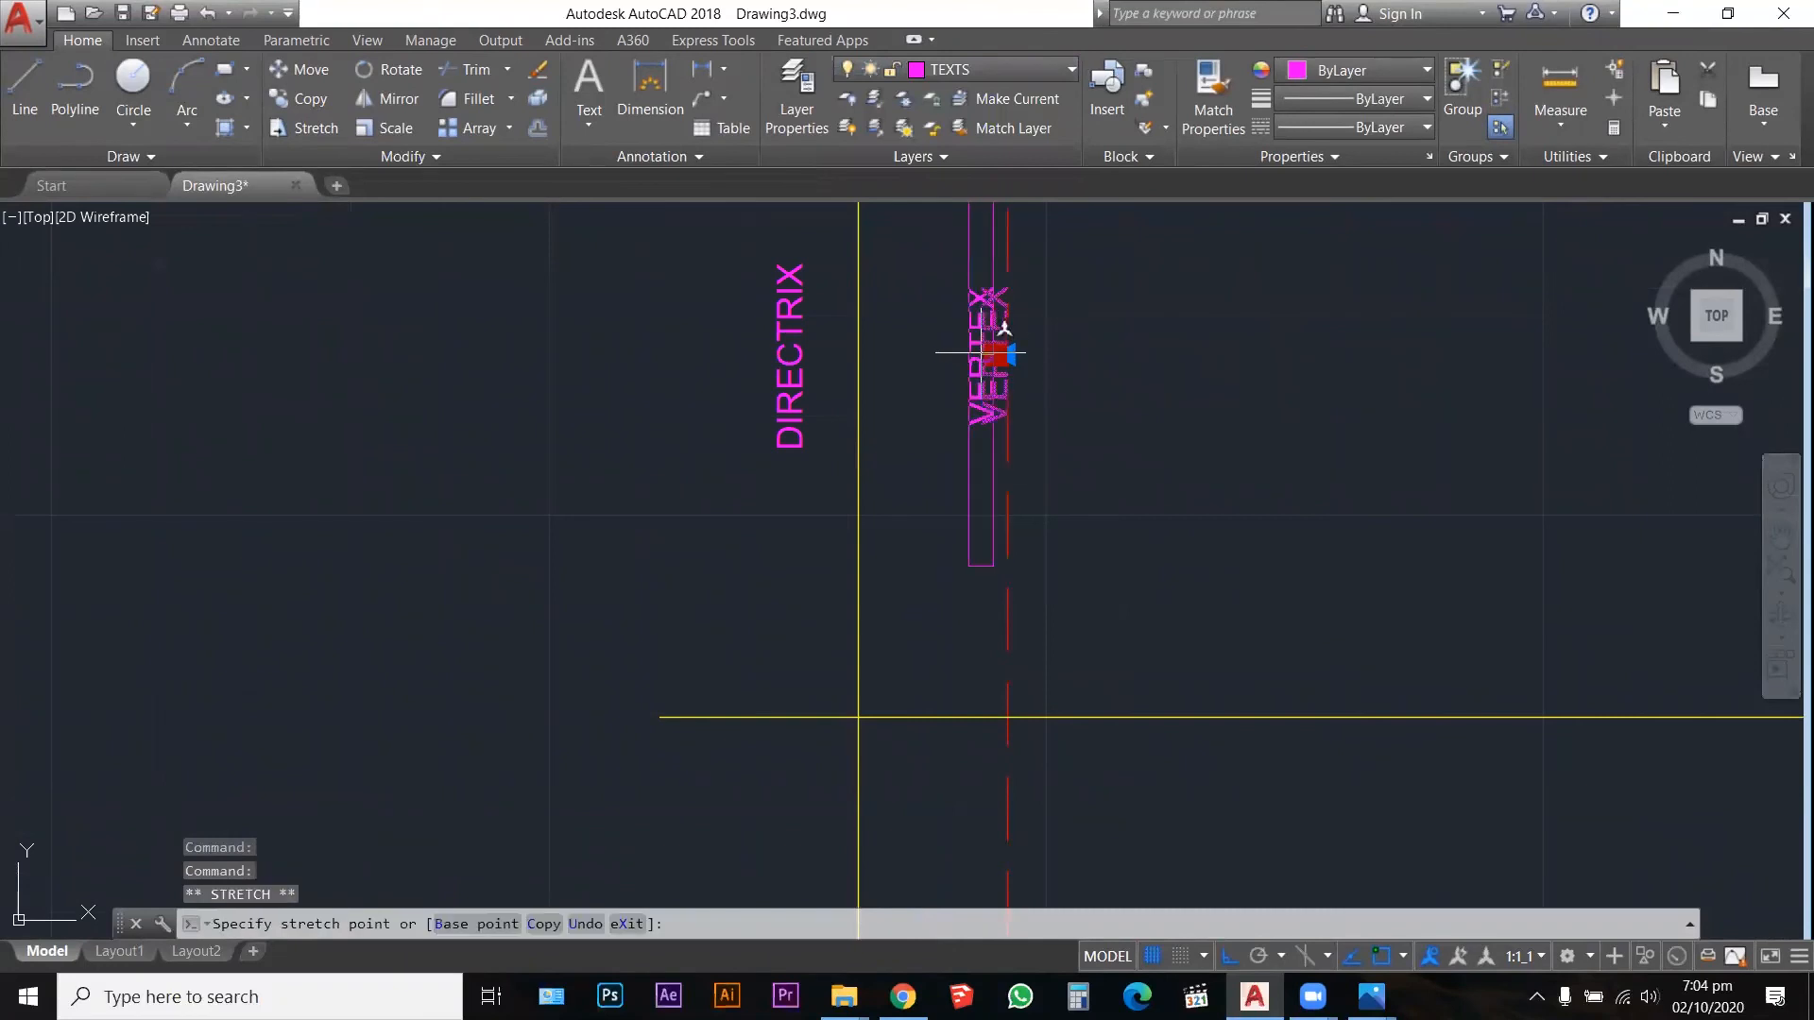
{"action": "left_click", "coordinate": [976, 350]}
{"action": "scroll", "coordinate": [1001, 462], "scroll_direction": "down", "scroll_amount": 1}
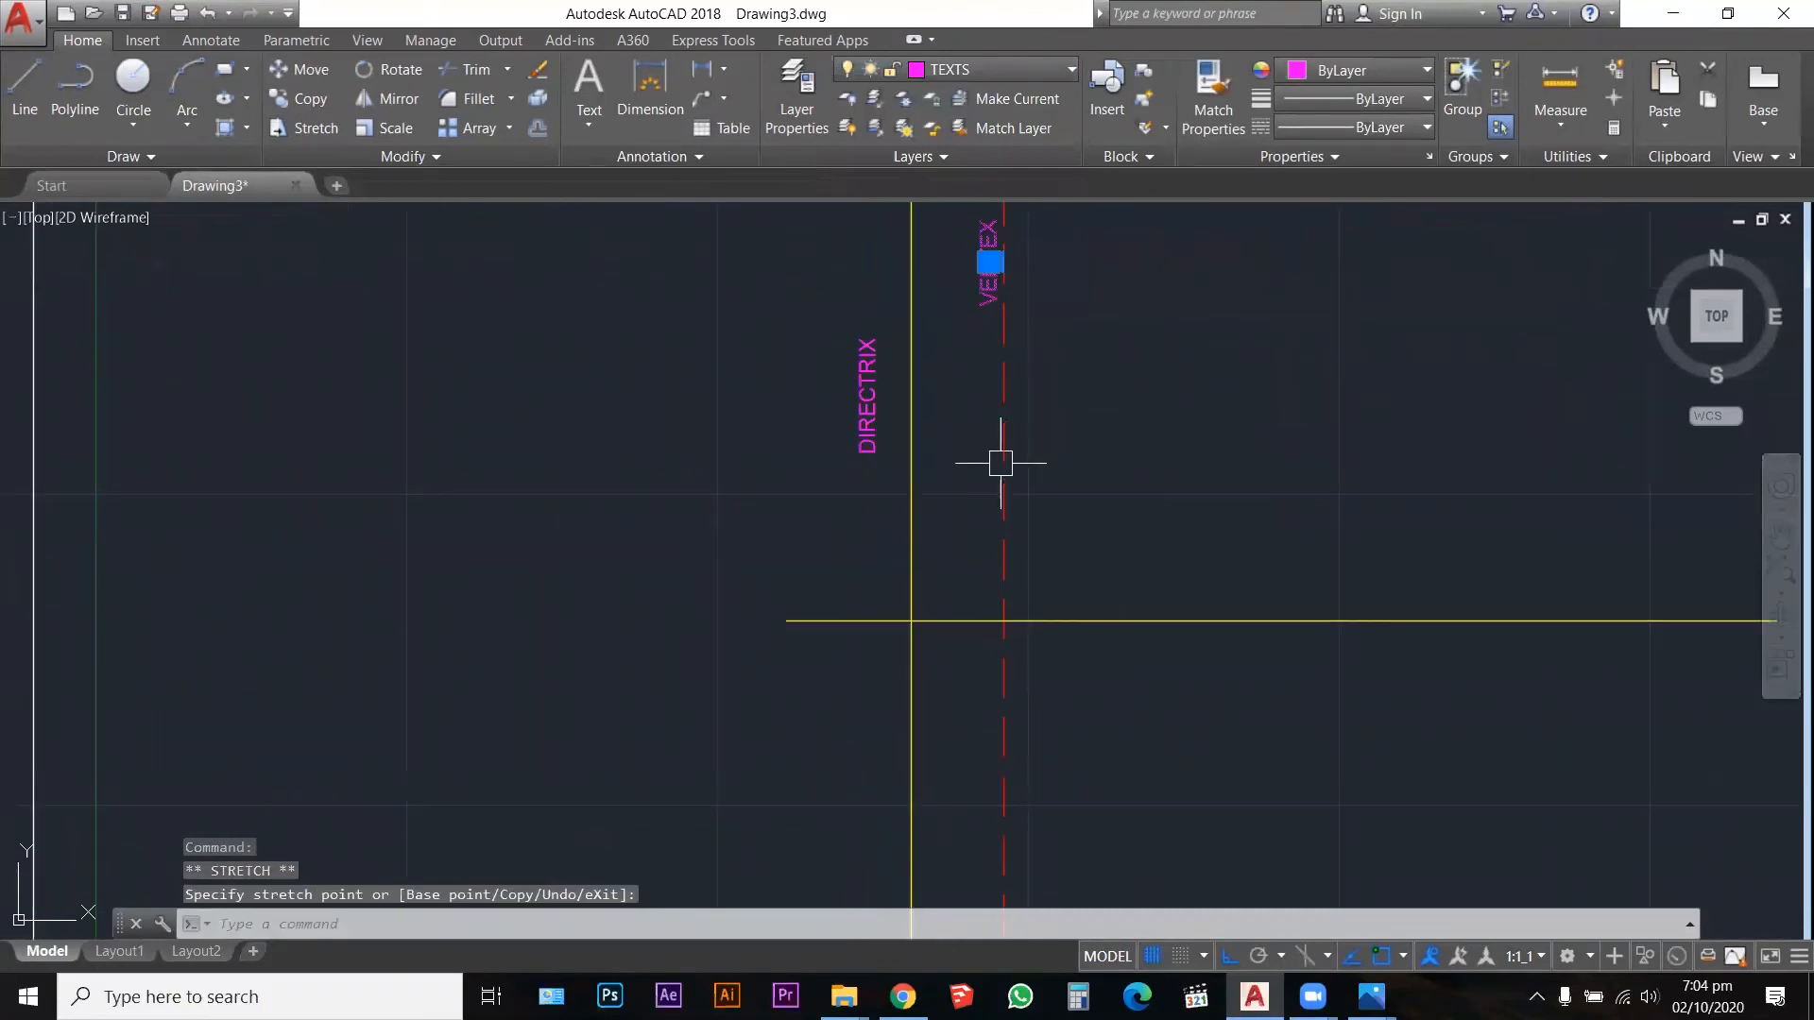
{"action": "key", "text": "ctrl+z"}
{"action": "key", "text": "ctrl+z"}
Step: Move the VERTEX text horizontally to the left, leaving a small gap between it and the dashed line
{"action": "scroll", "coordinate": [983, 396], "scroll_direction": "up", "scroll_amount": 4}
{"action": "left_click", "coordinate": [982, 389]}
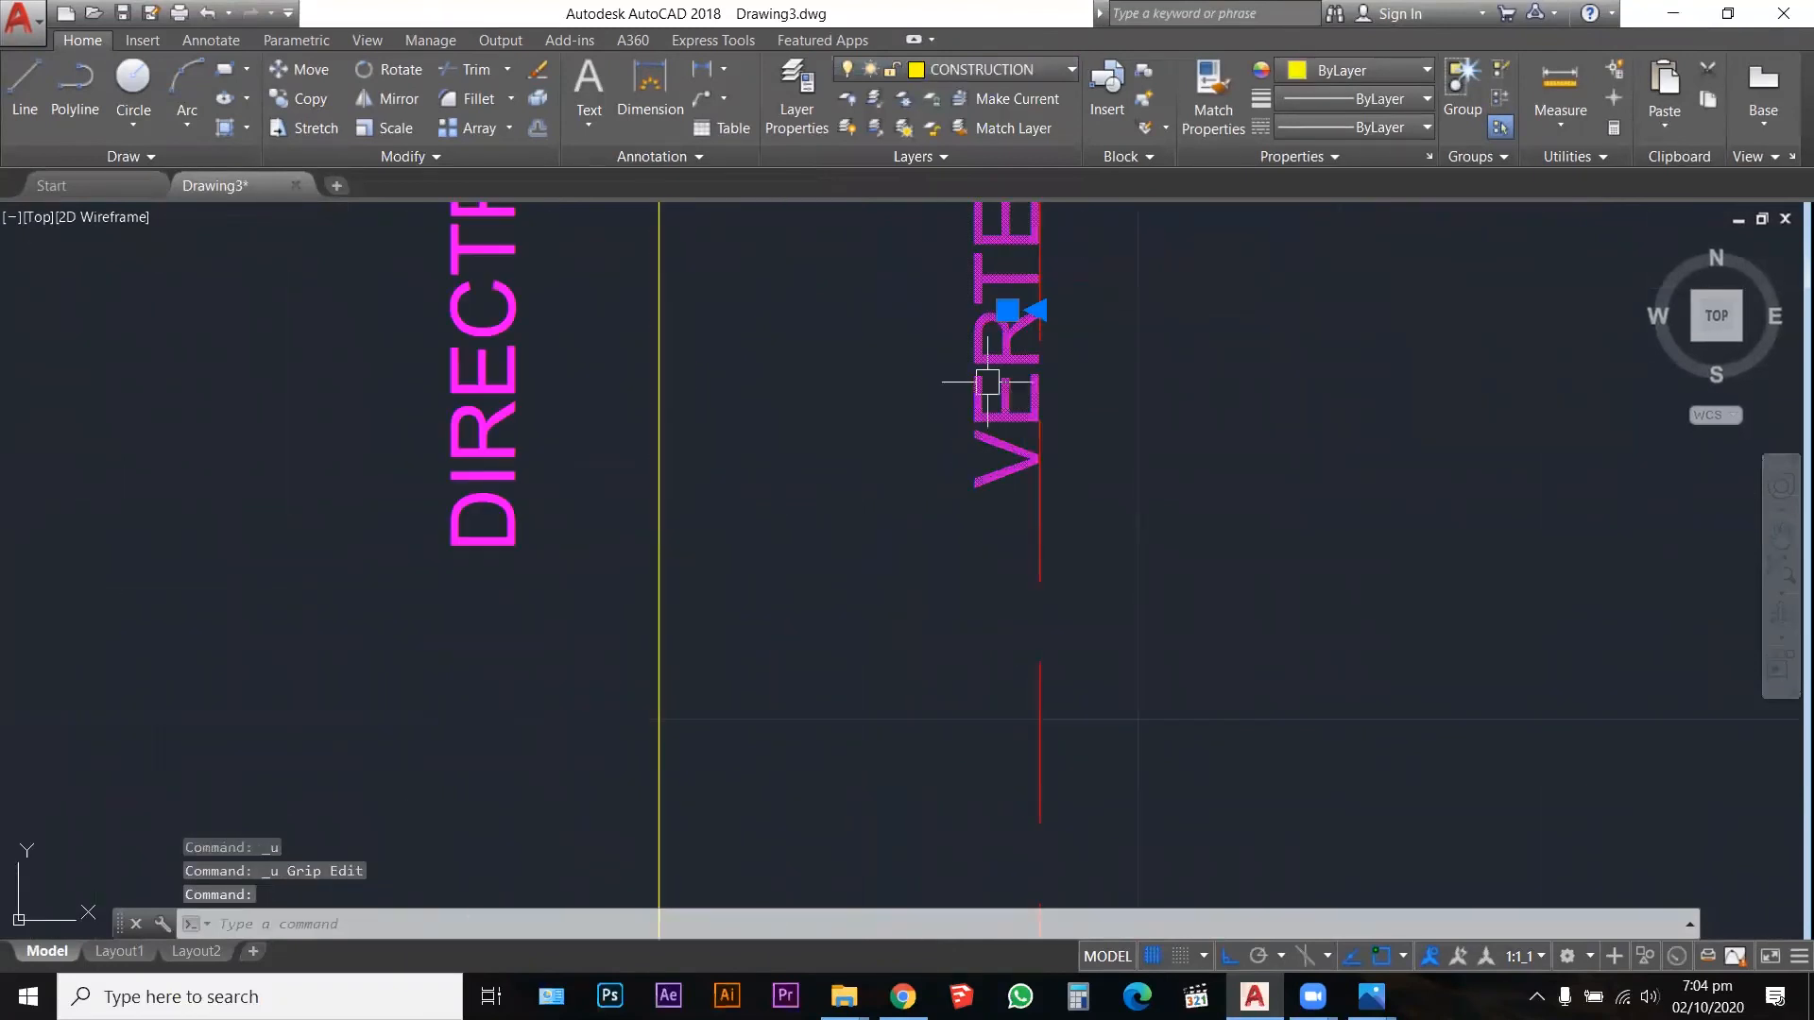
{"action": "left_click", "coordinate": [1006, 308]}
{"action": "left_click", "coordinate": [940, 309]}
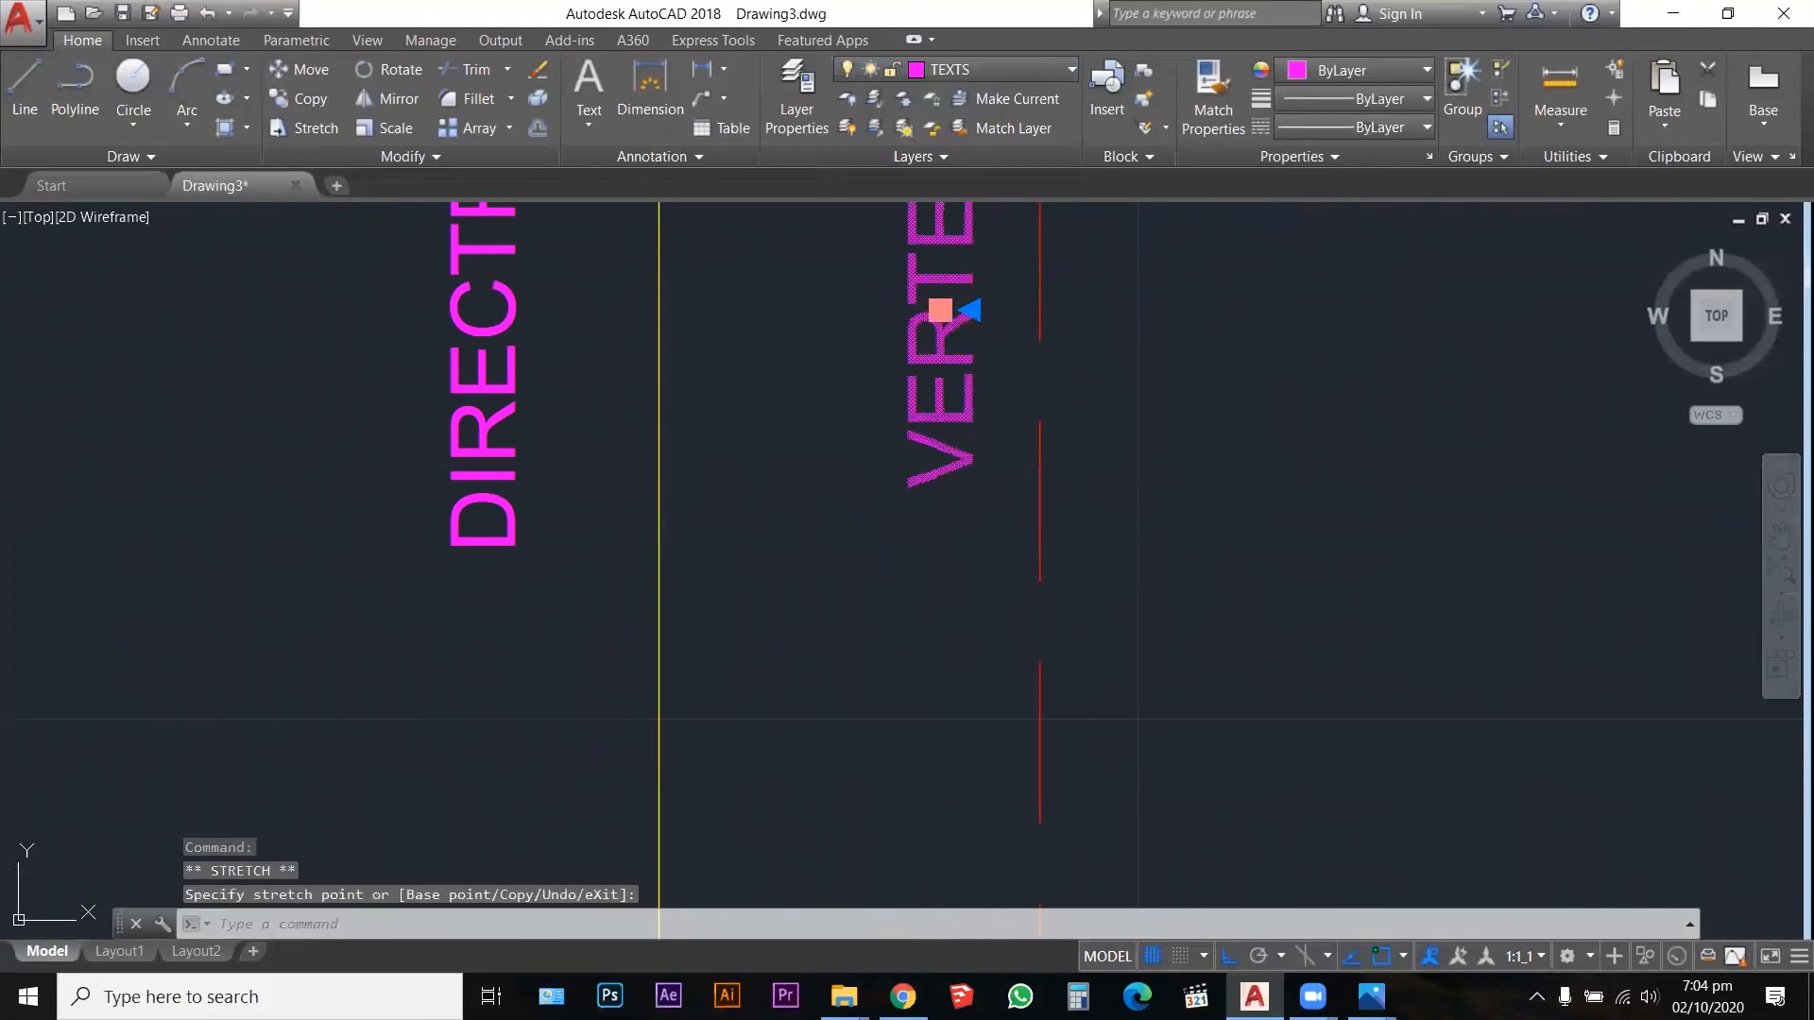
{"action": "scroll", "coordinate": [1041, 403], "scroll_direction": "down", "scroll_amount": 5}
{"action": "key", "text": "Escape"}
{"action": "key", "text": "Escape"}
{"action": "key", "text": "Escape"}
{"action": "scroll", "coordinate": [862, 538], "scroll_direction": "down", "scroll_amount": 2}
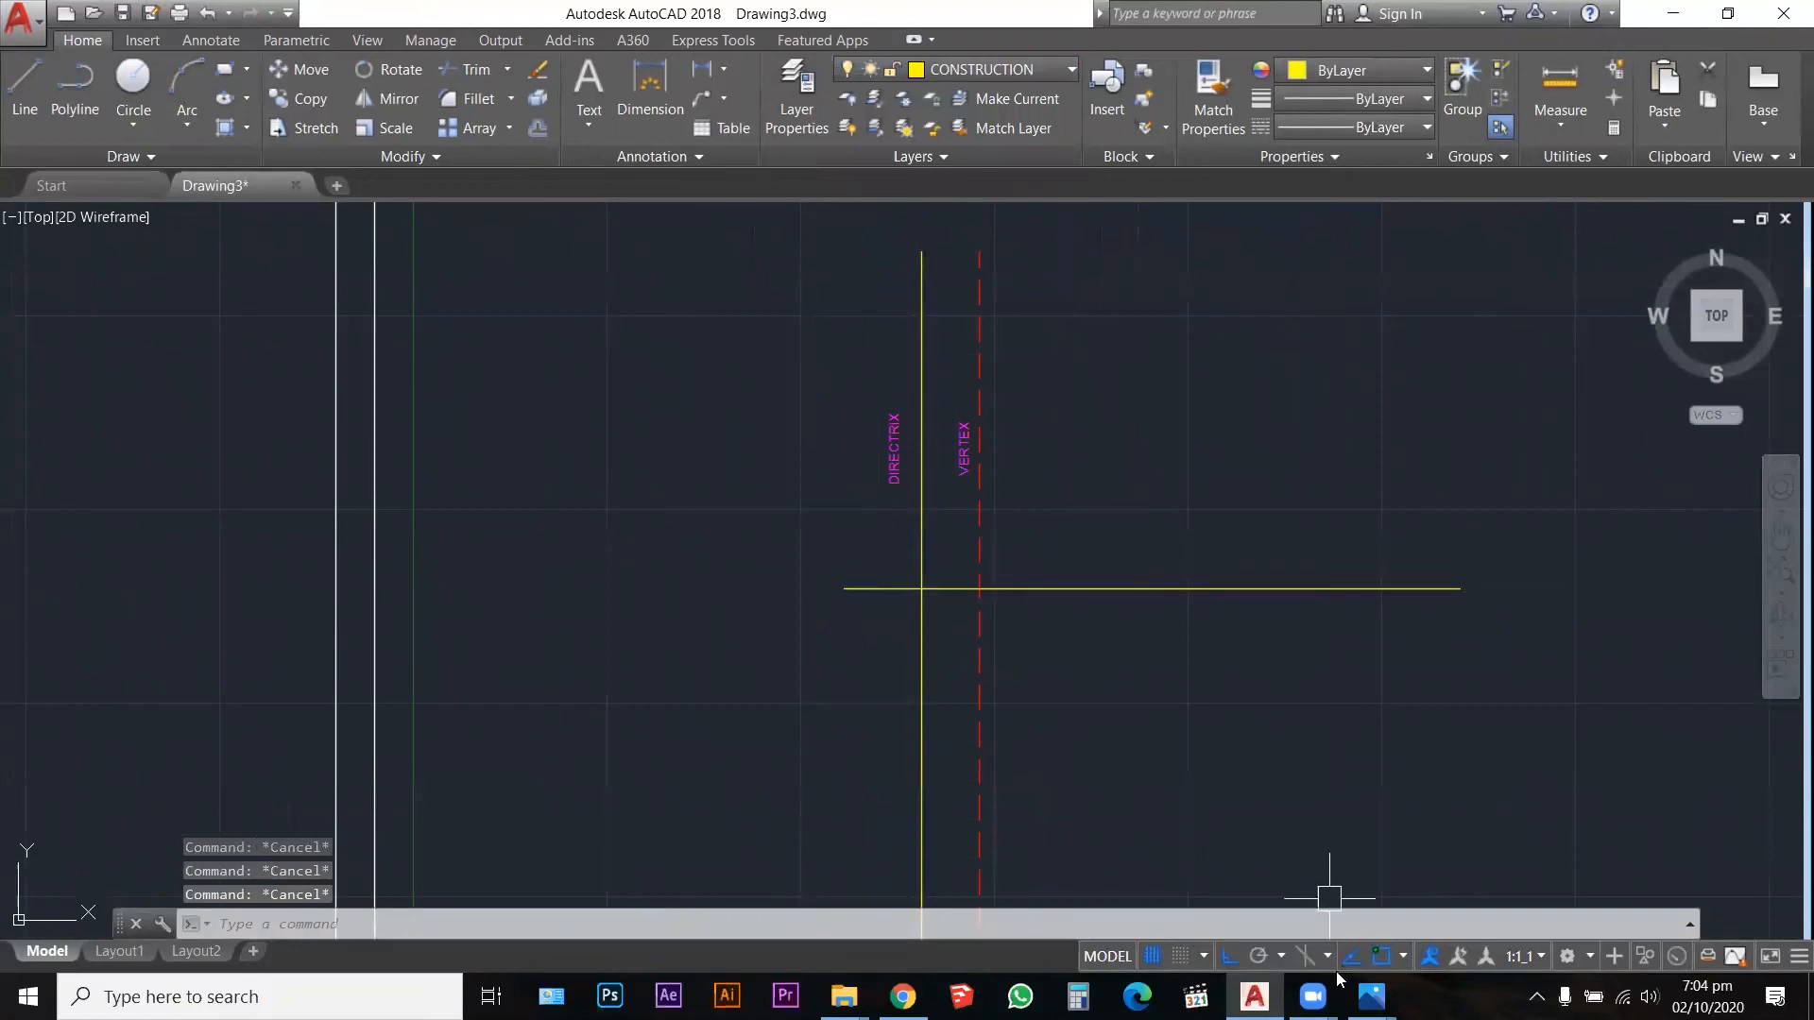
Step: Check the vertex-to-focus distance in the reference problem image and return to the AutoCAD drawing
{"action": "mouse_move", "coordinate": [1313, 996]}
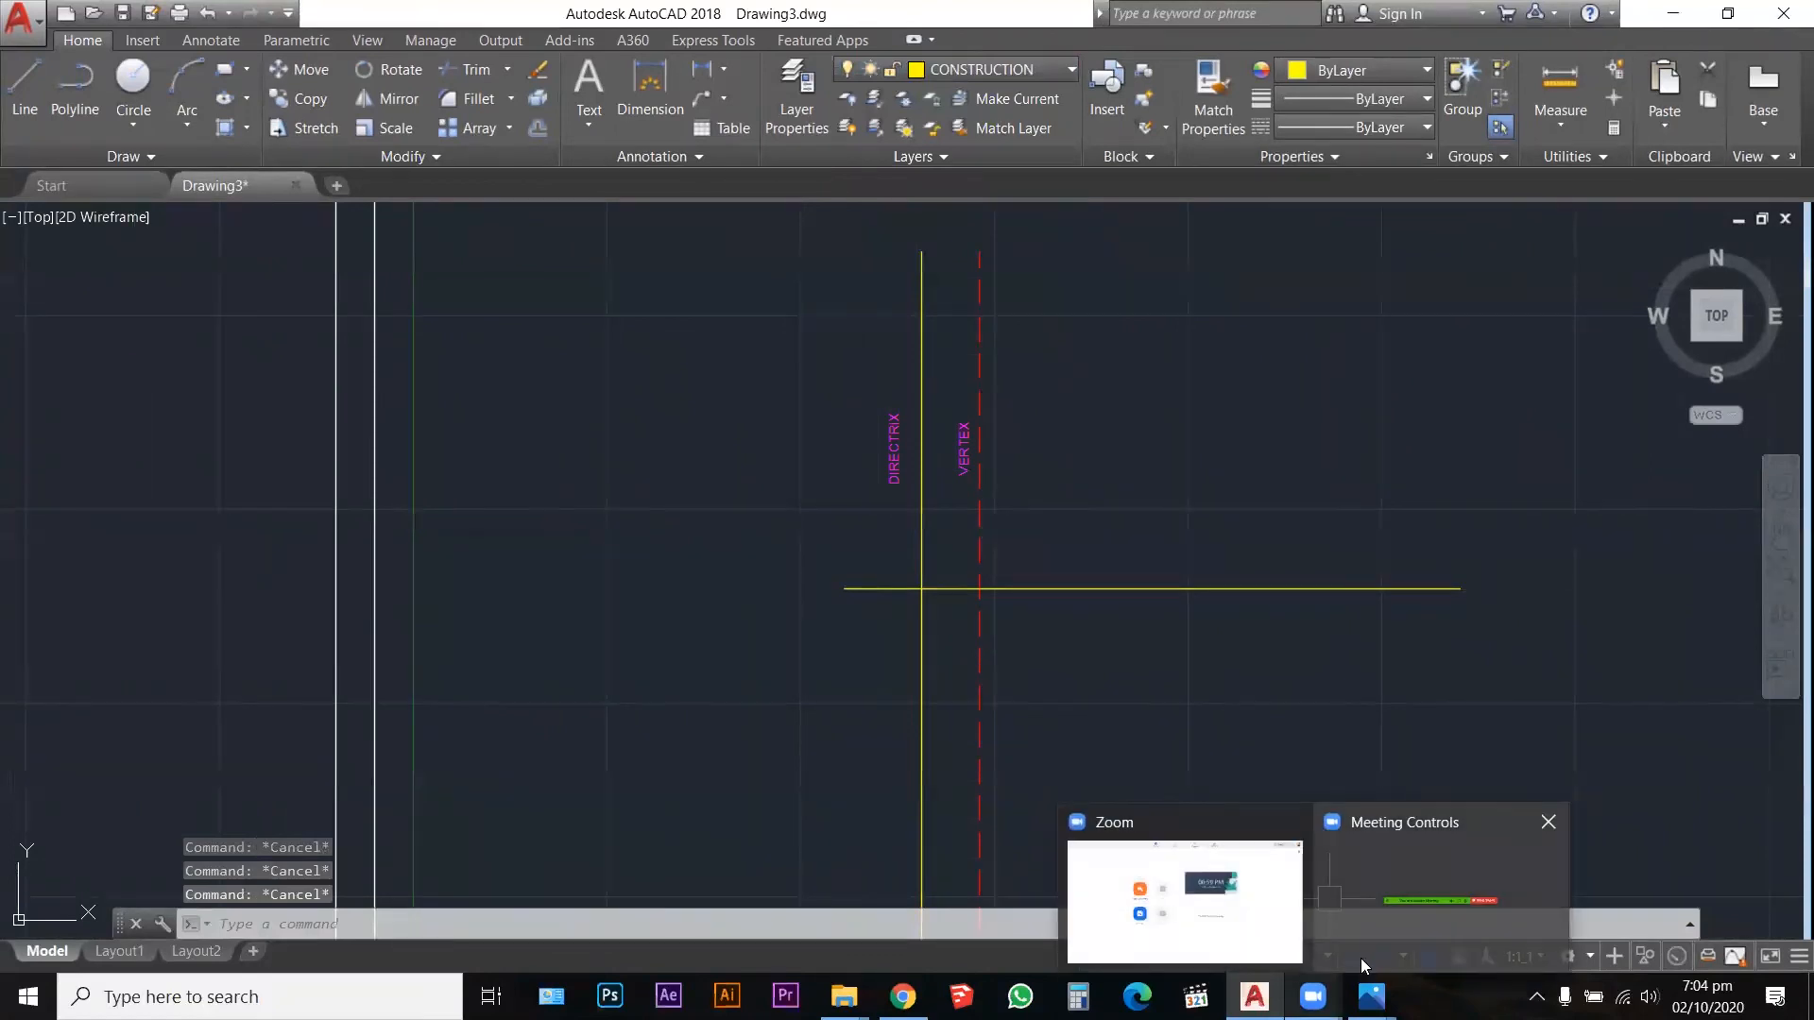
{"action": "mouse_move", "coordinate": [1372, 997]}
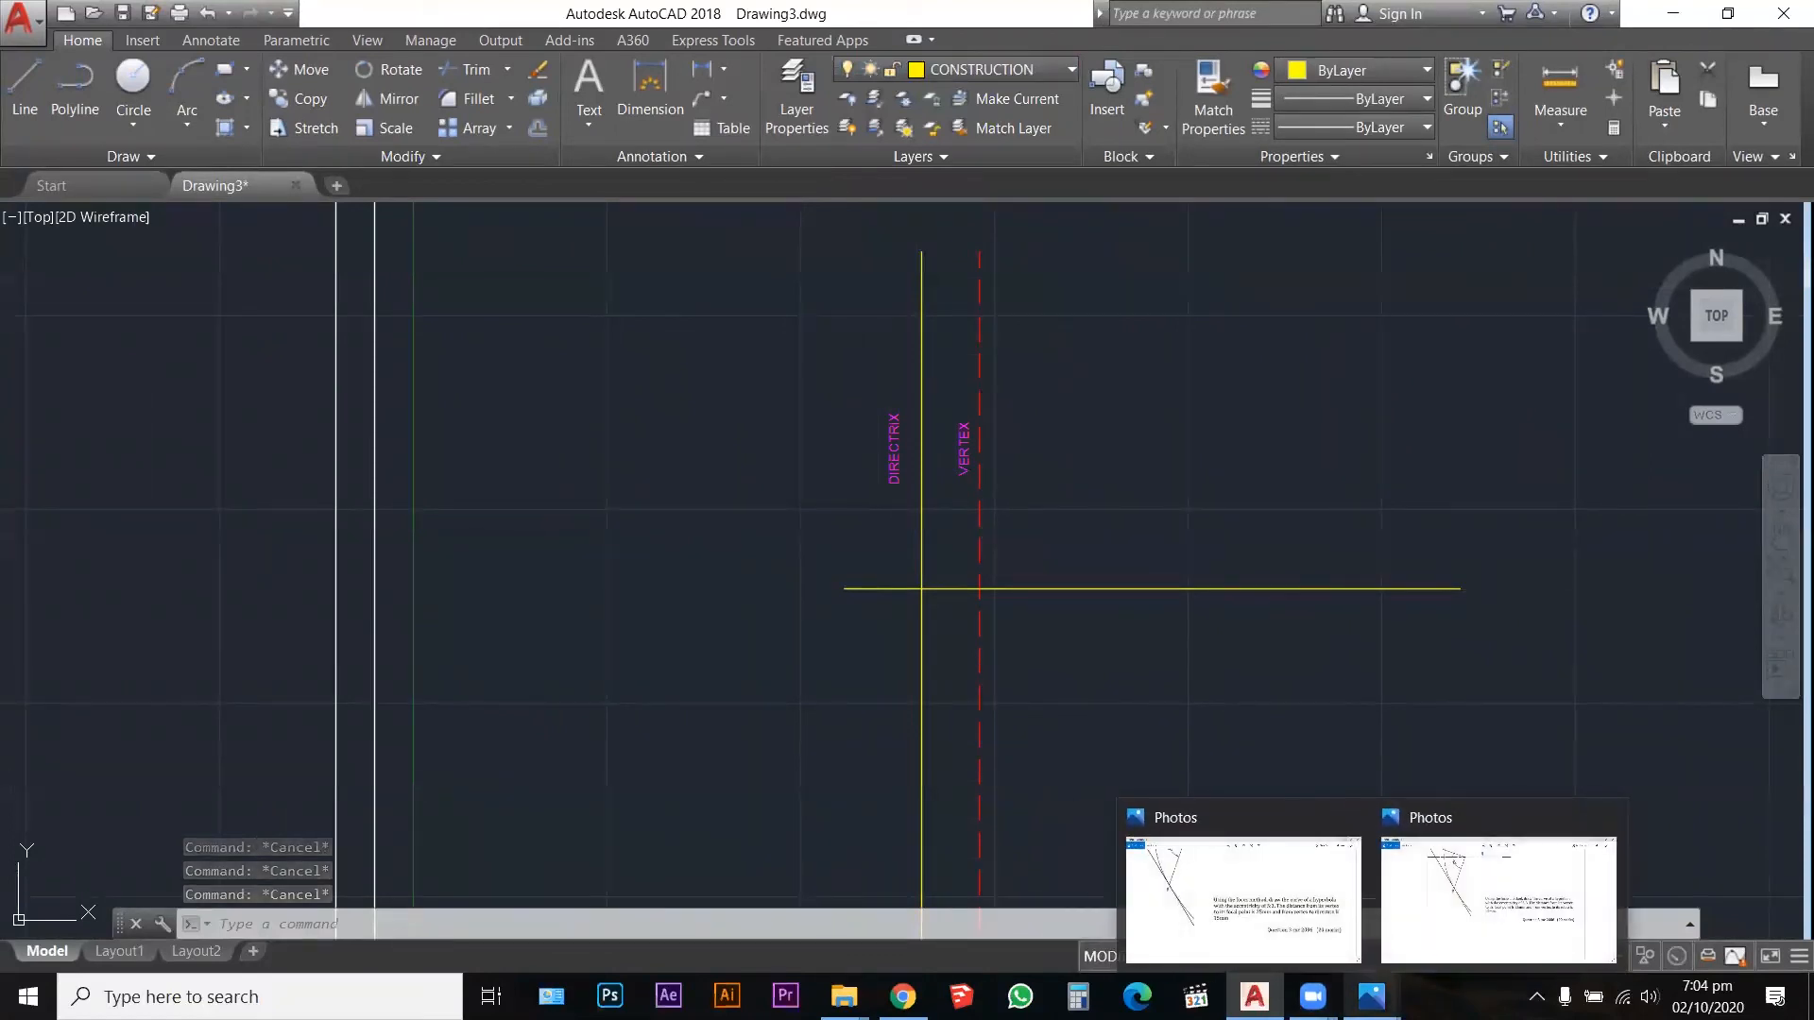
{"action": "mouse_move", "coordinate": [1437, 946]}
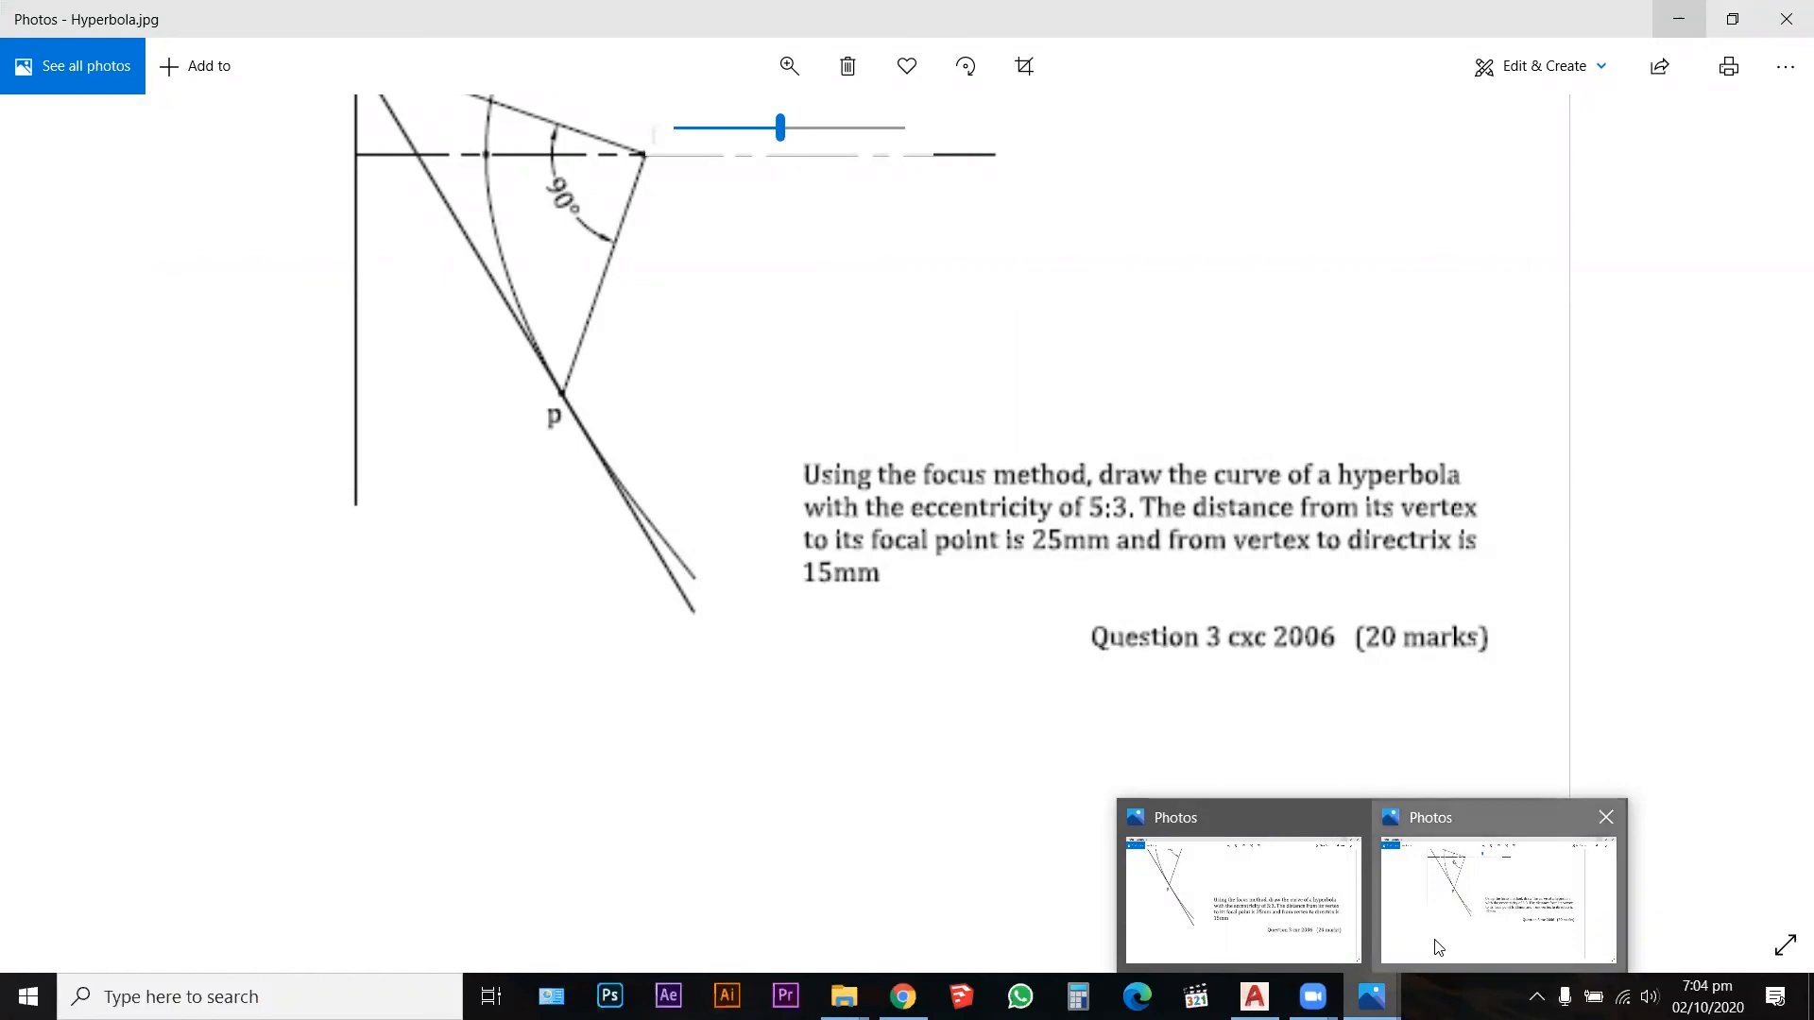
{"action": "left_click", "coordinate": [1438, 947]}
{"action": "left_click", "coordinate": [1672, 34]}
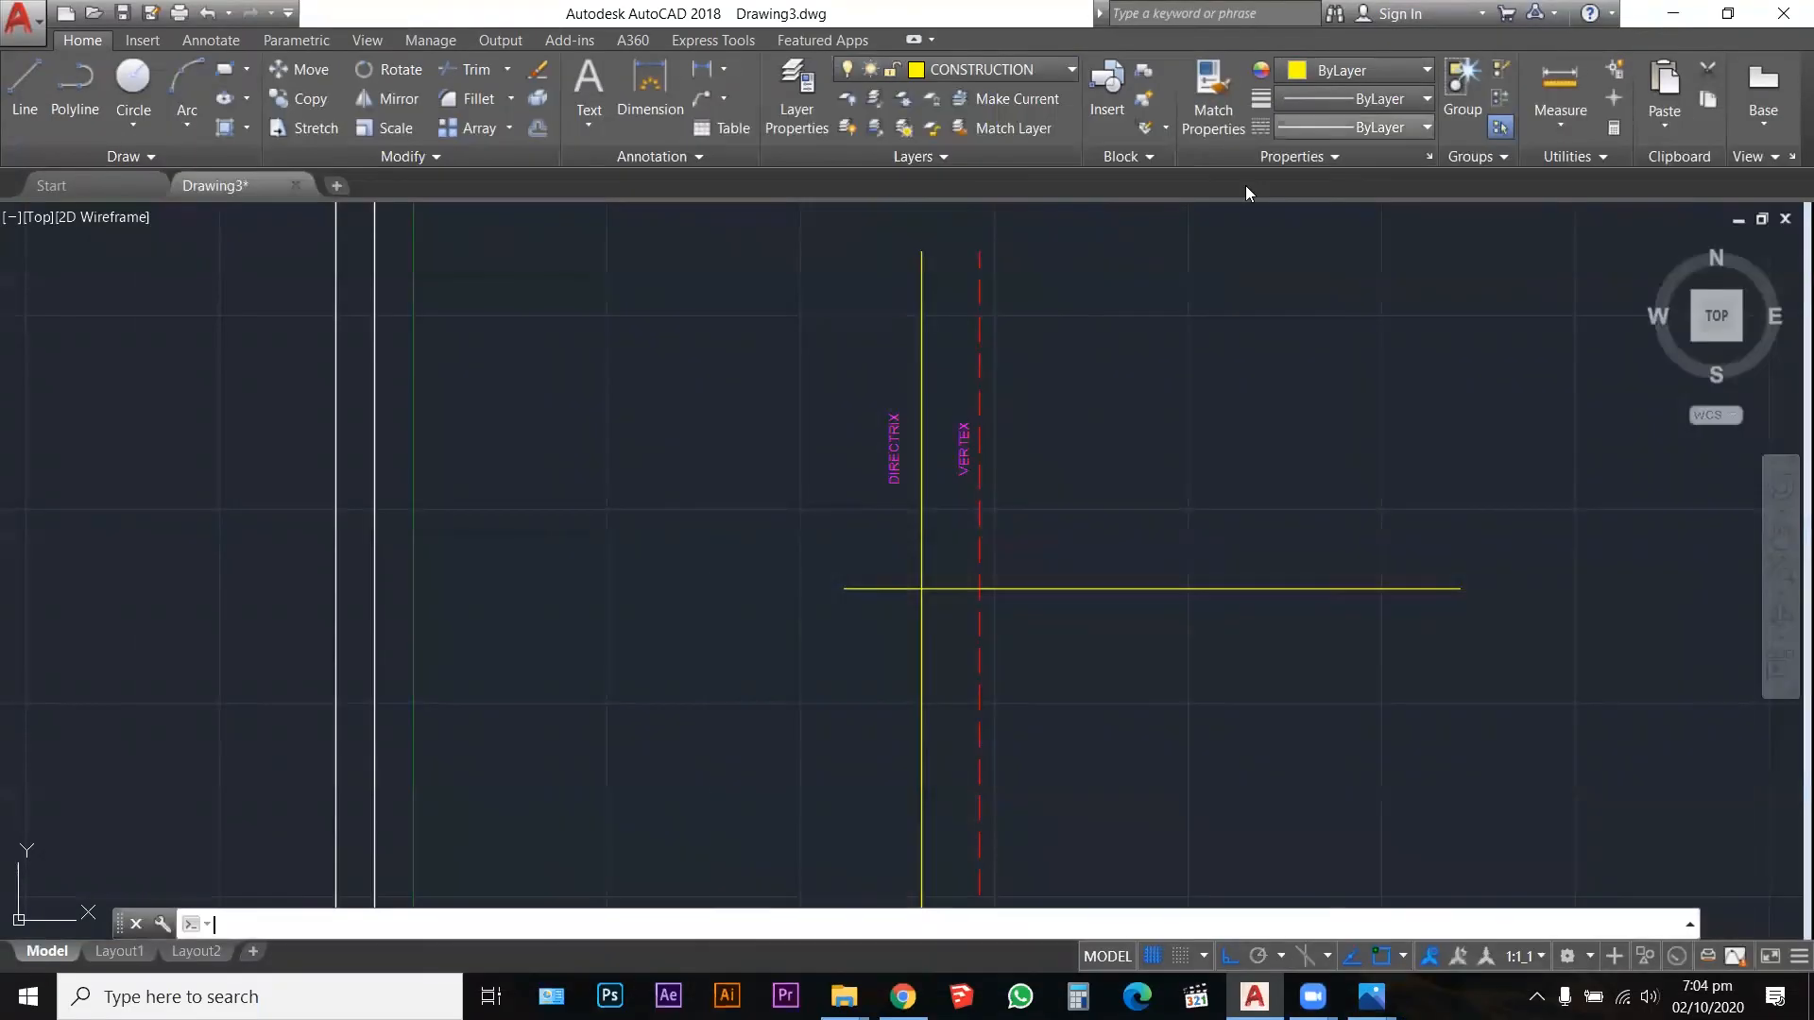
Step: Offset the dashed vertex line 25 mm to its right, away from the directrix
{"action": "scroll", "coordinate": [979, 550], "scroll_direction": "up", "scroll_amount": 2}
{"action": "key", "text": "Escape"}
{"action": "key", "text": "Escape"}
{"action": "key", "text": "Escape"}
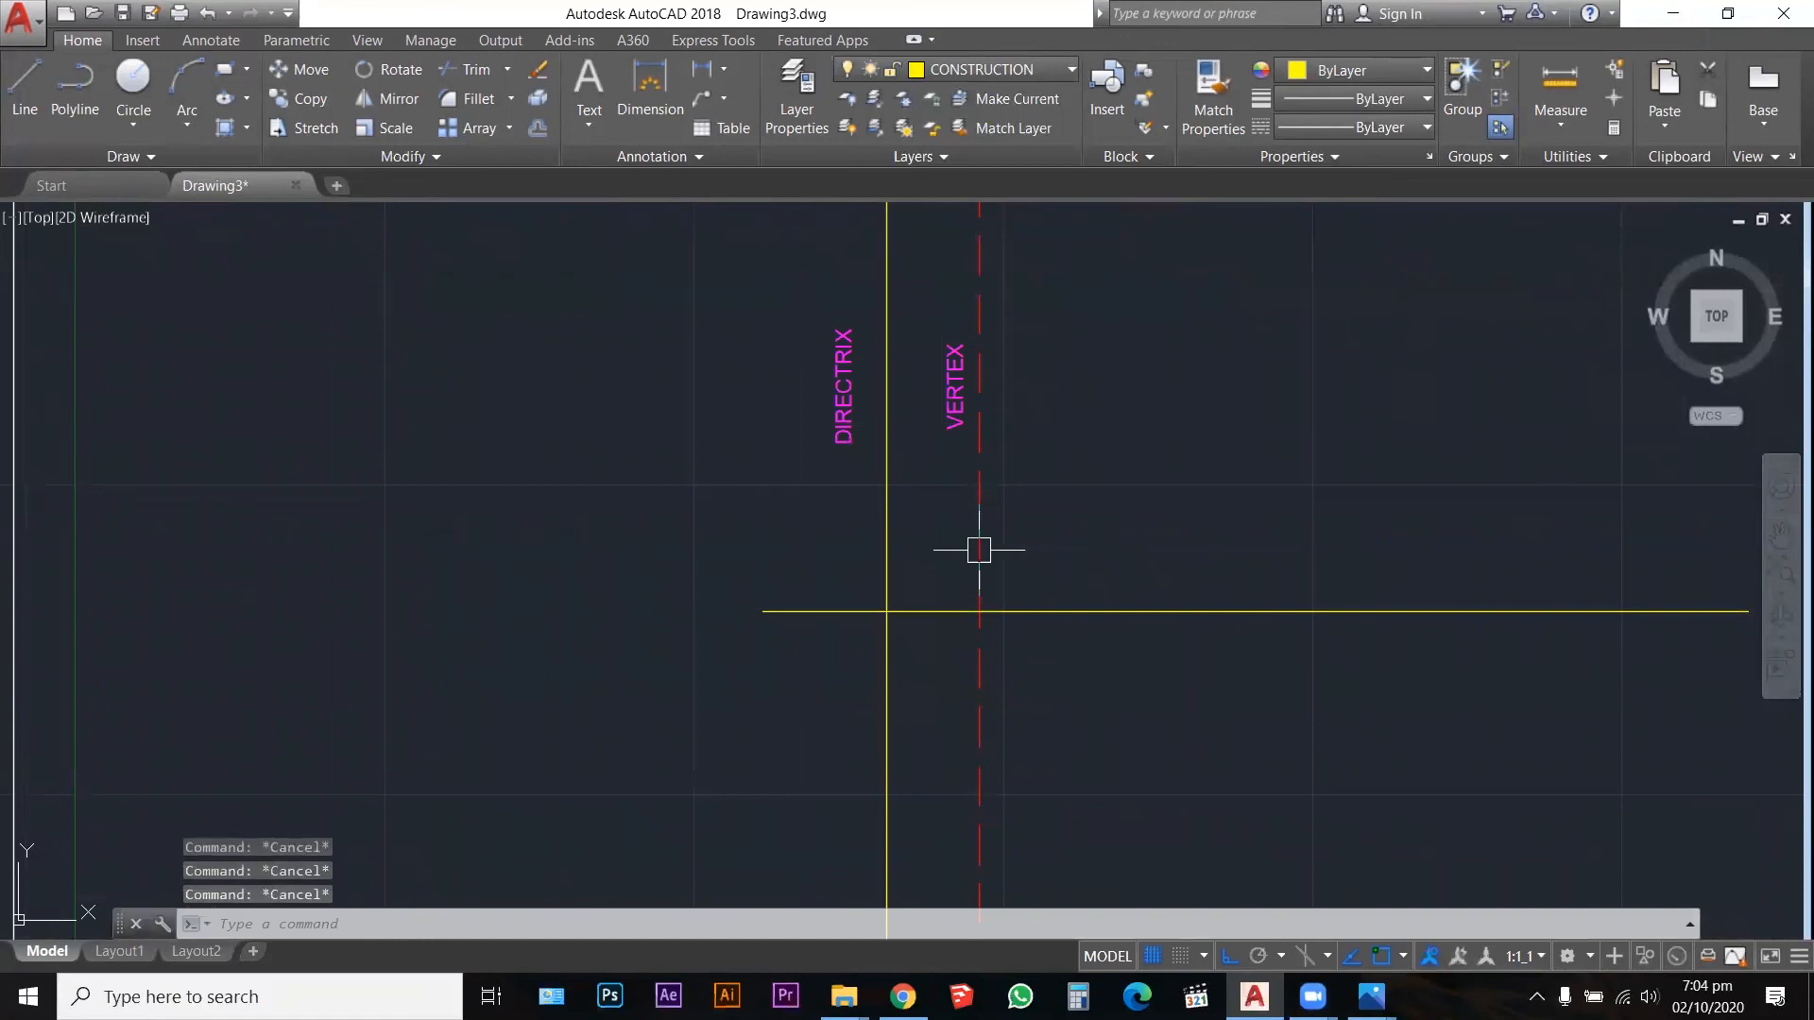
{"action": "type", "text": "o"}
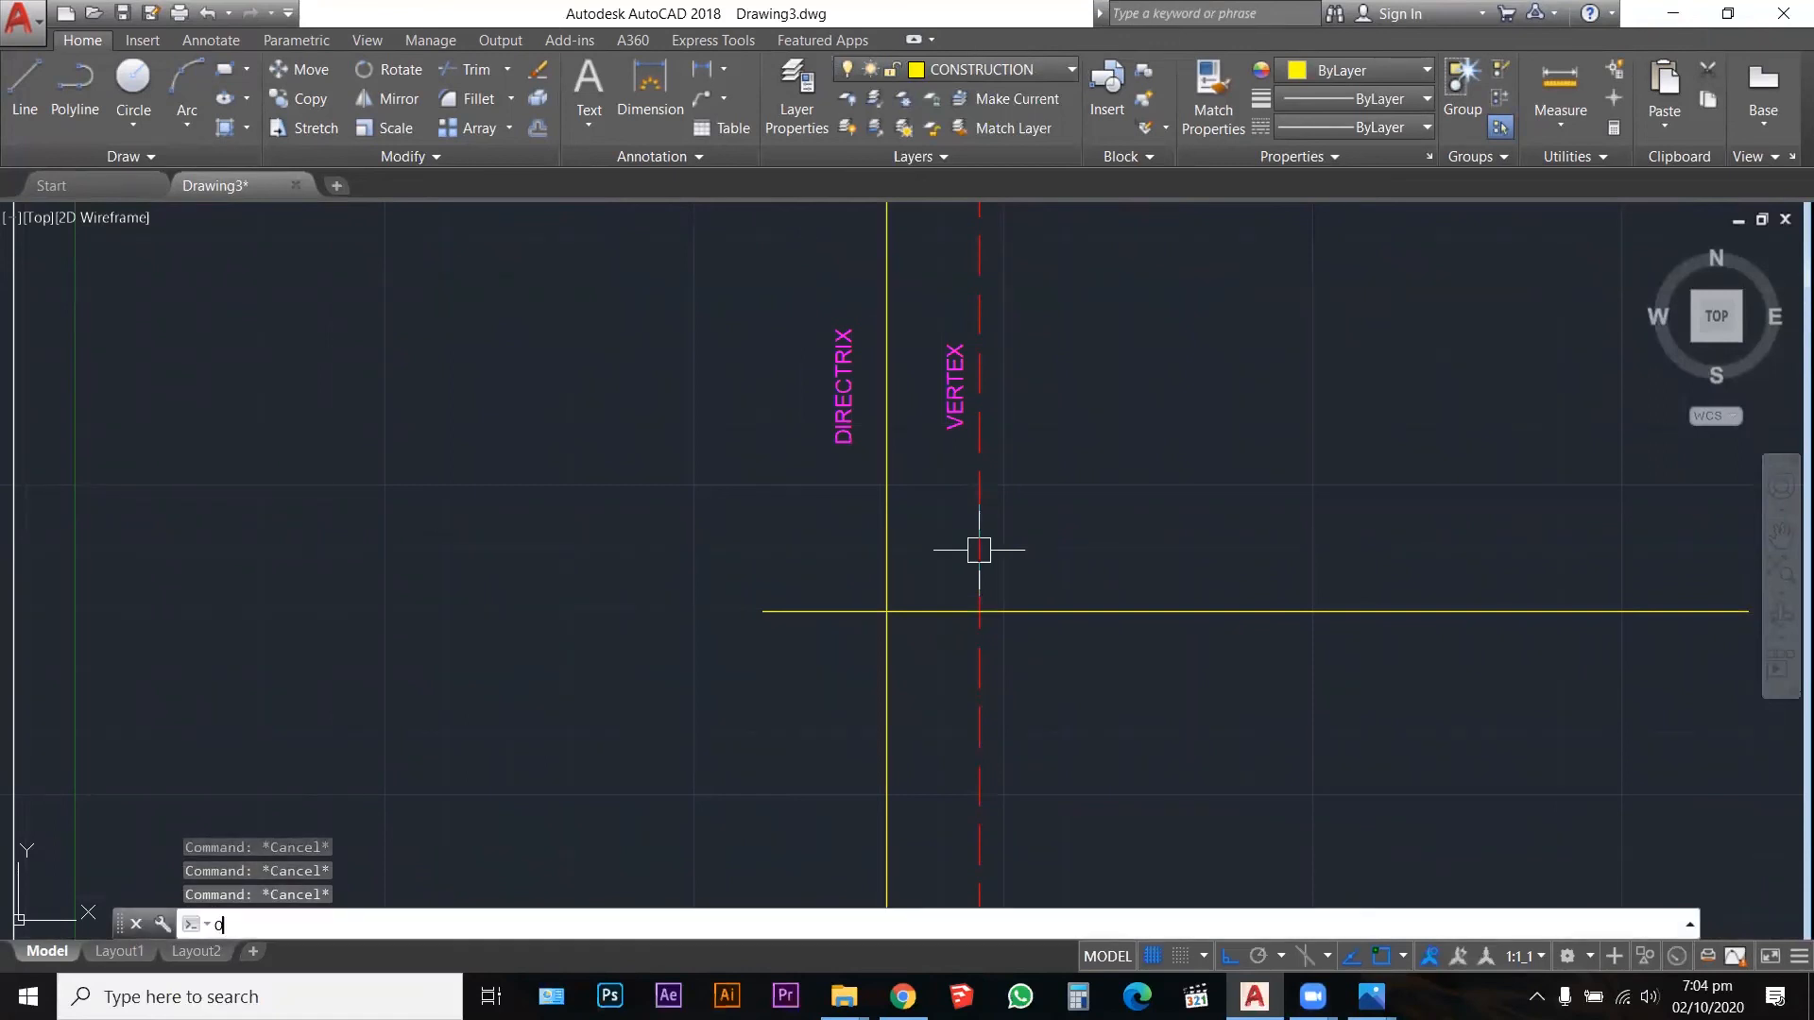
{"action": "key", "text": "Return"}
{"action": "type", "text": "12"}
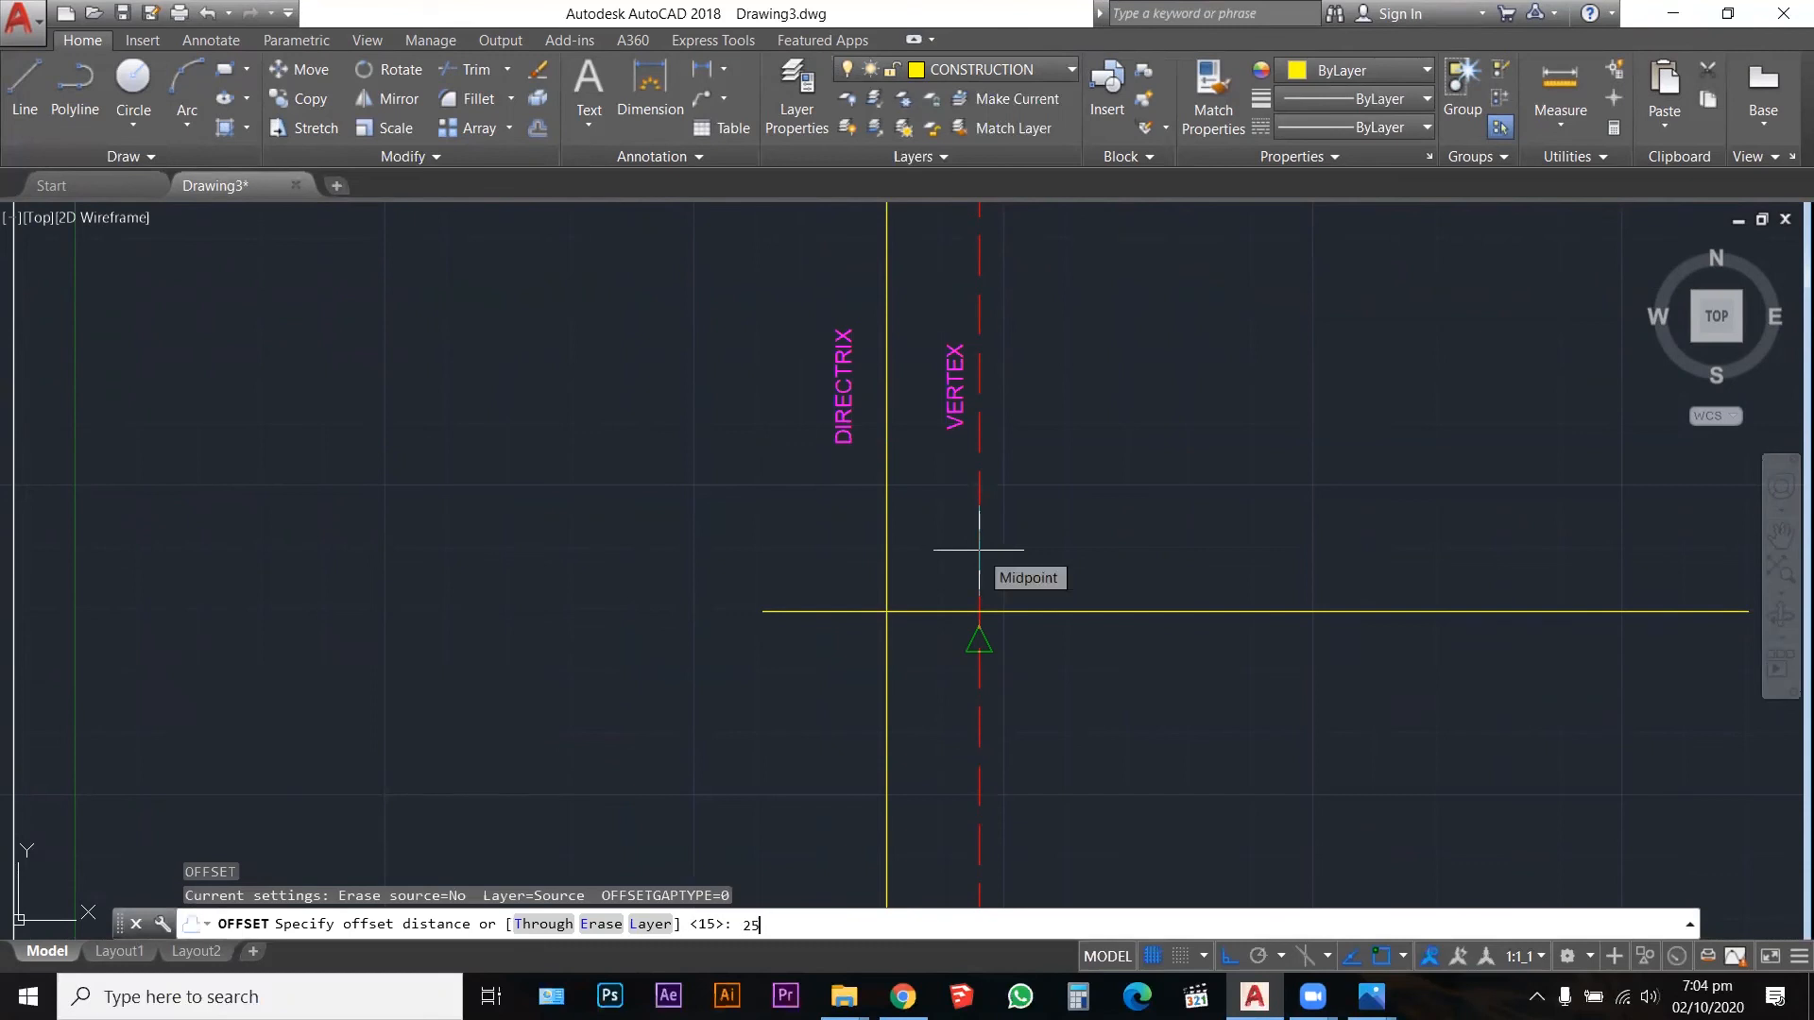
{"action": "key", "text": "Return"}
{"action": "left_click", "coordinate": [980, 545]}
{"action": "left_click", "coordinate": [1096, 548]}
{"action": "key", "text": "Escape"}
Step: Match the properties of the newly offset vertical line to those of the directrix line
{"action": "type", "text": "ma"}
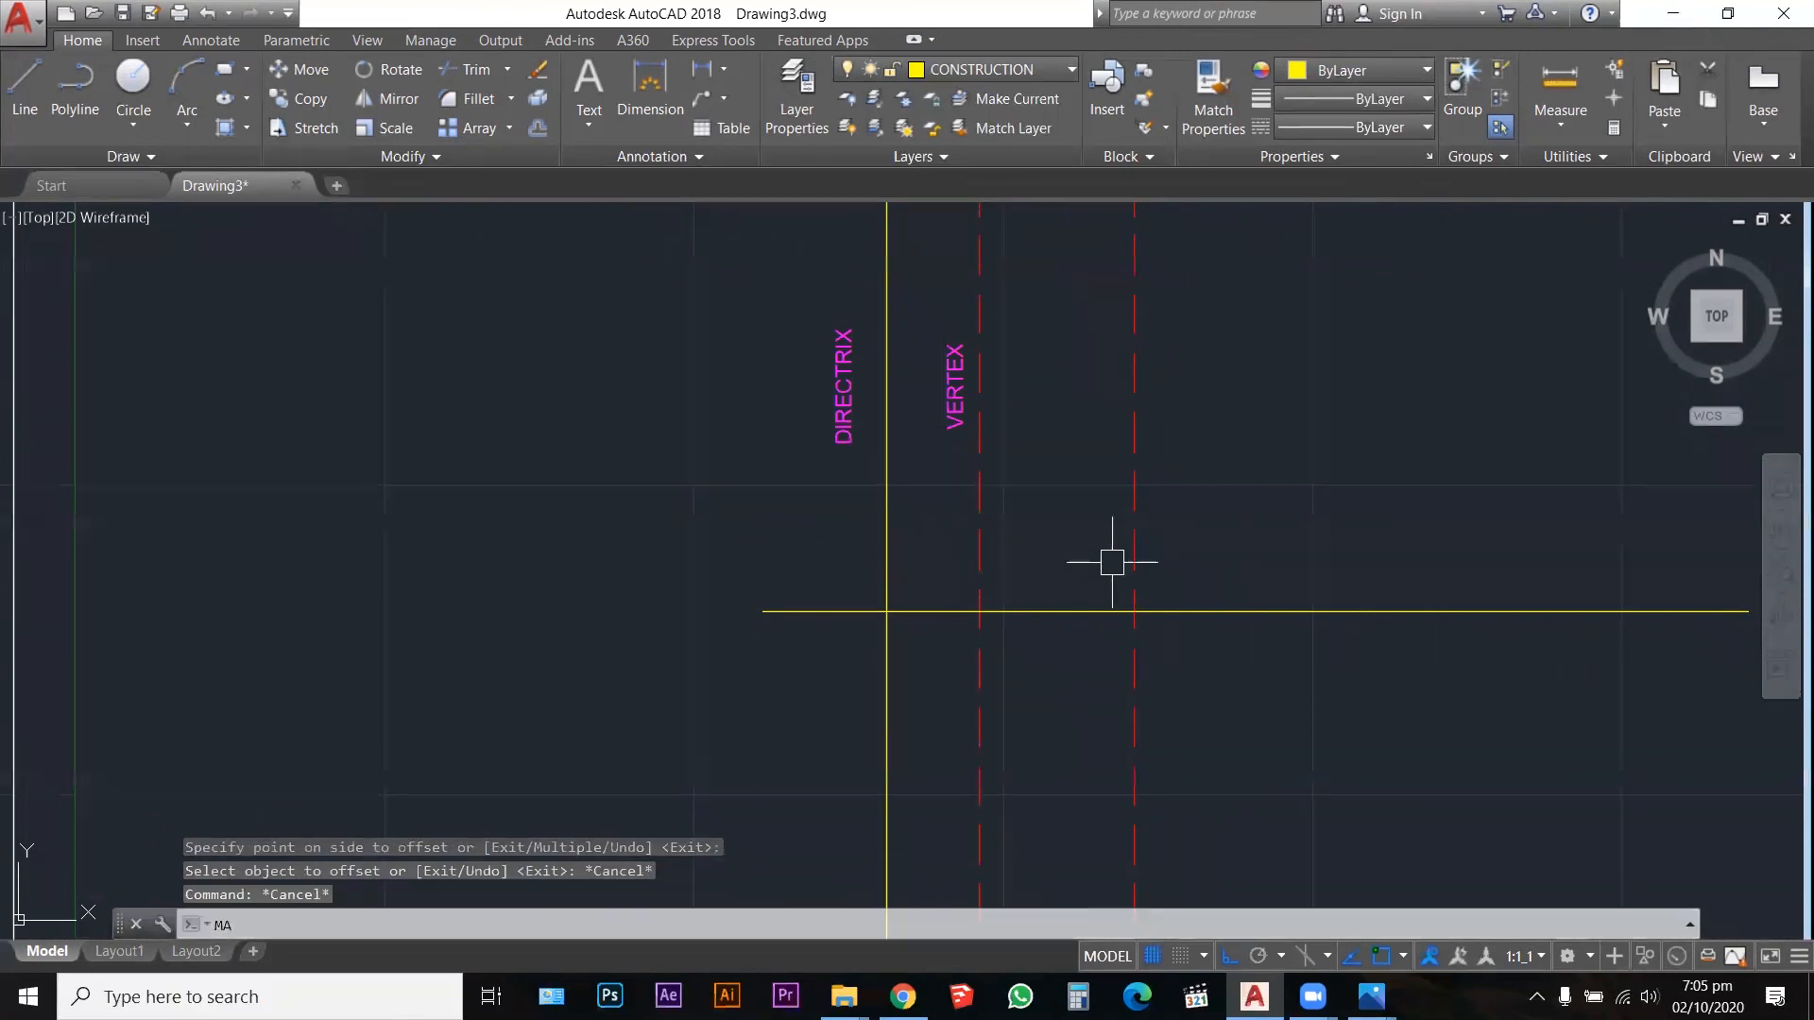
{"action": "key", "text": "Return"}
{"action": "left_click", "coordinate": [1088, 566]}
{"action": "left_click", "coordinate": [886, 561]}
{"action": "left_click", "coordinate": [1133, 516]}
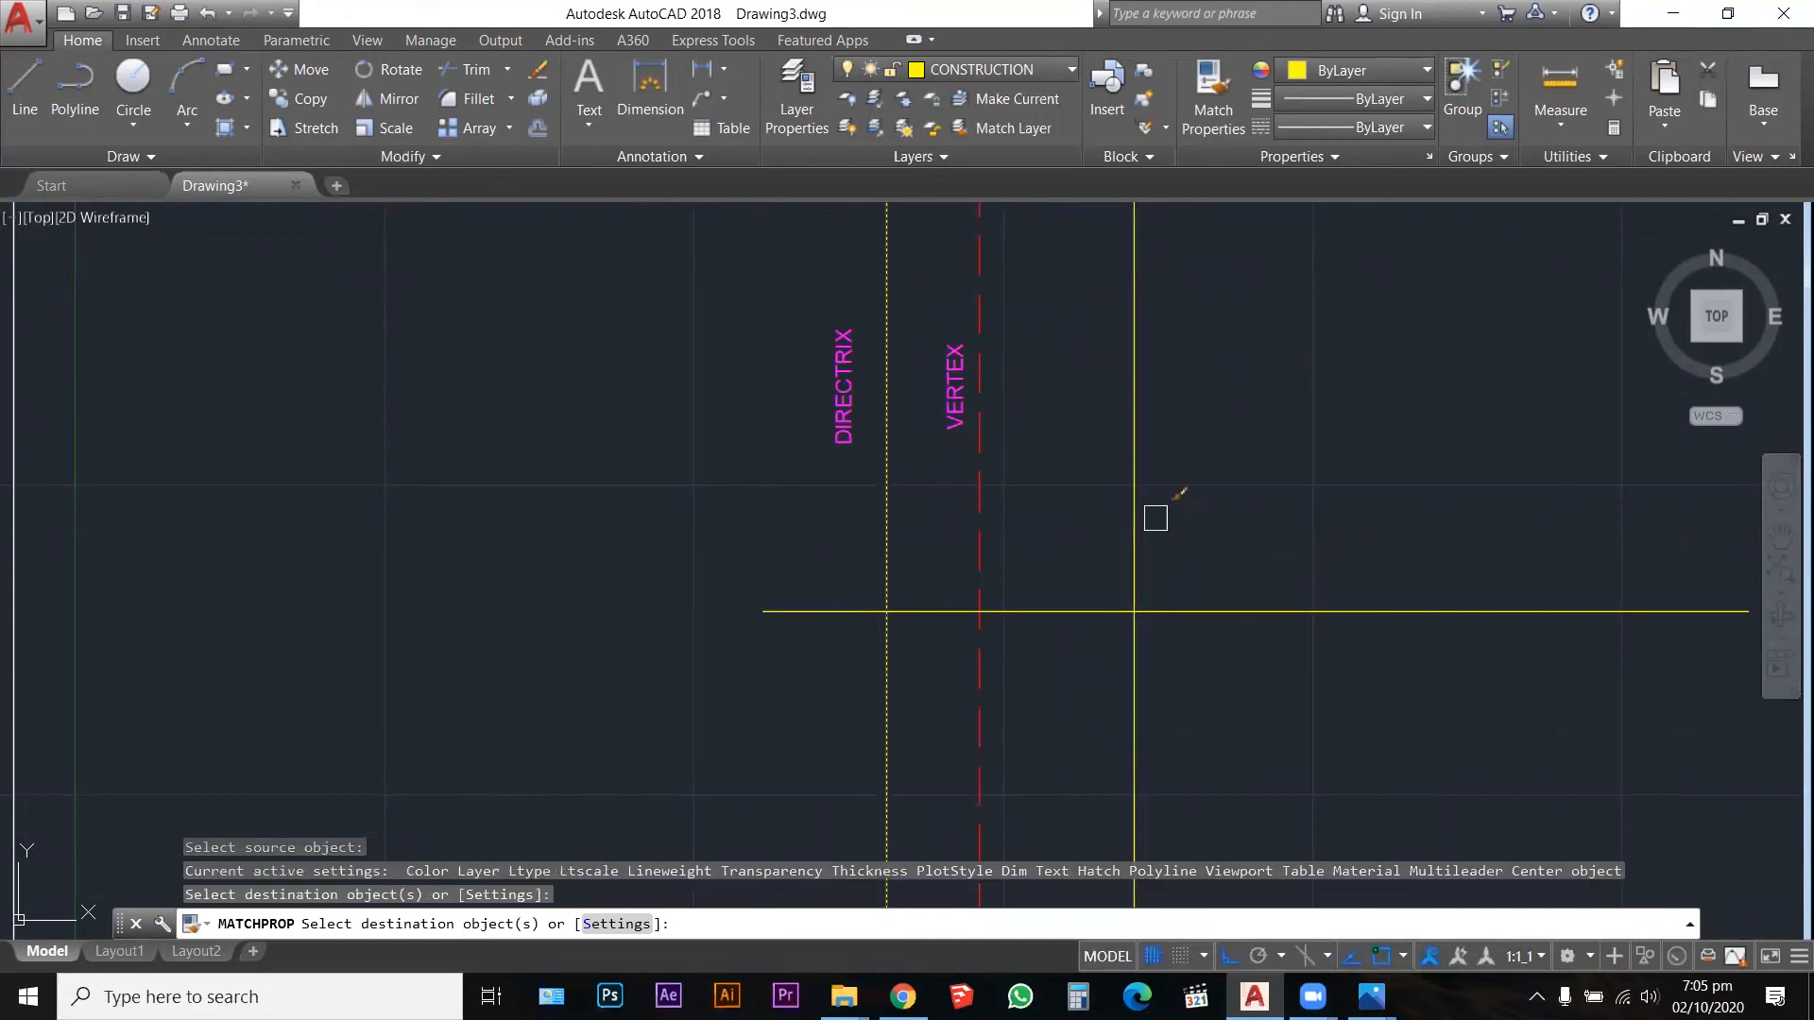
{"action": "key", "text": "Escape"}
{"action": "key", "text": "Escape"}
{"action": "key", "text": "Escape"}
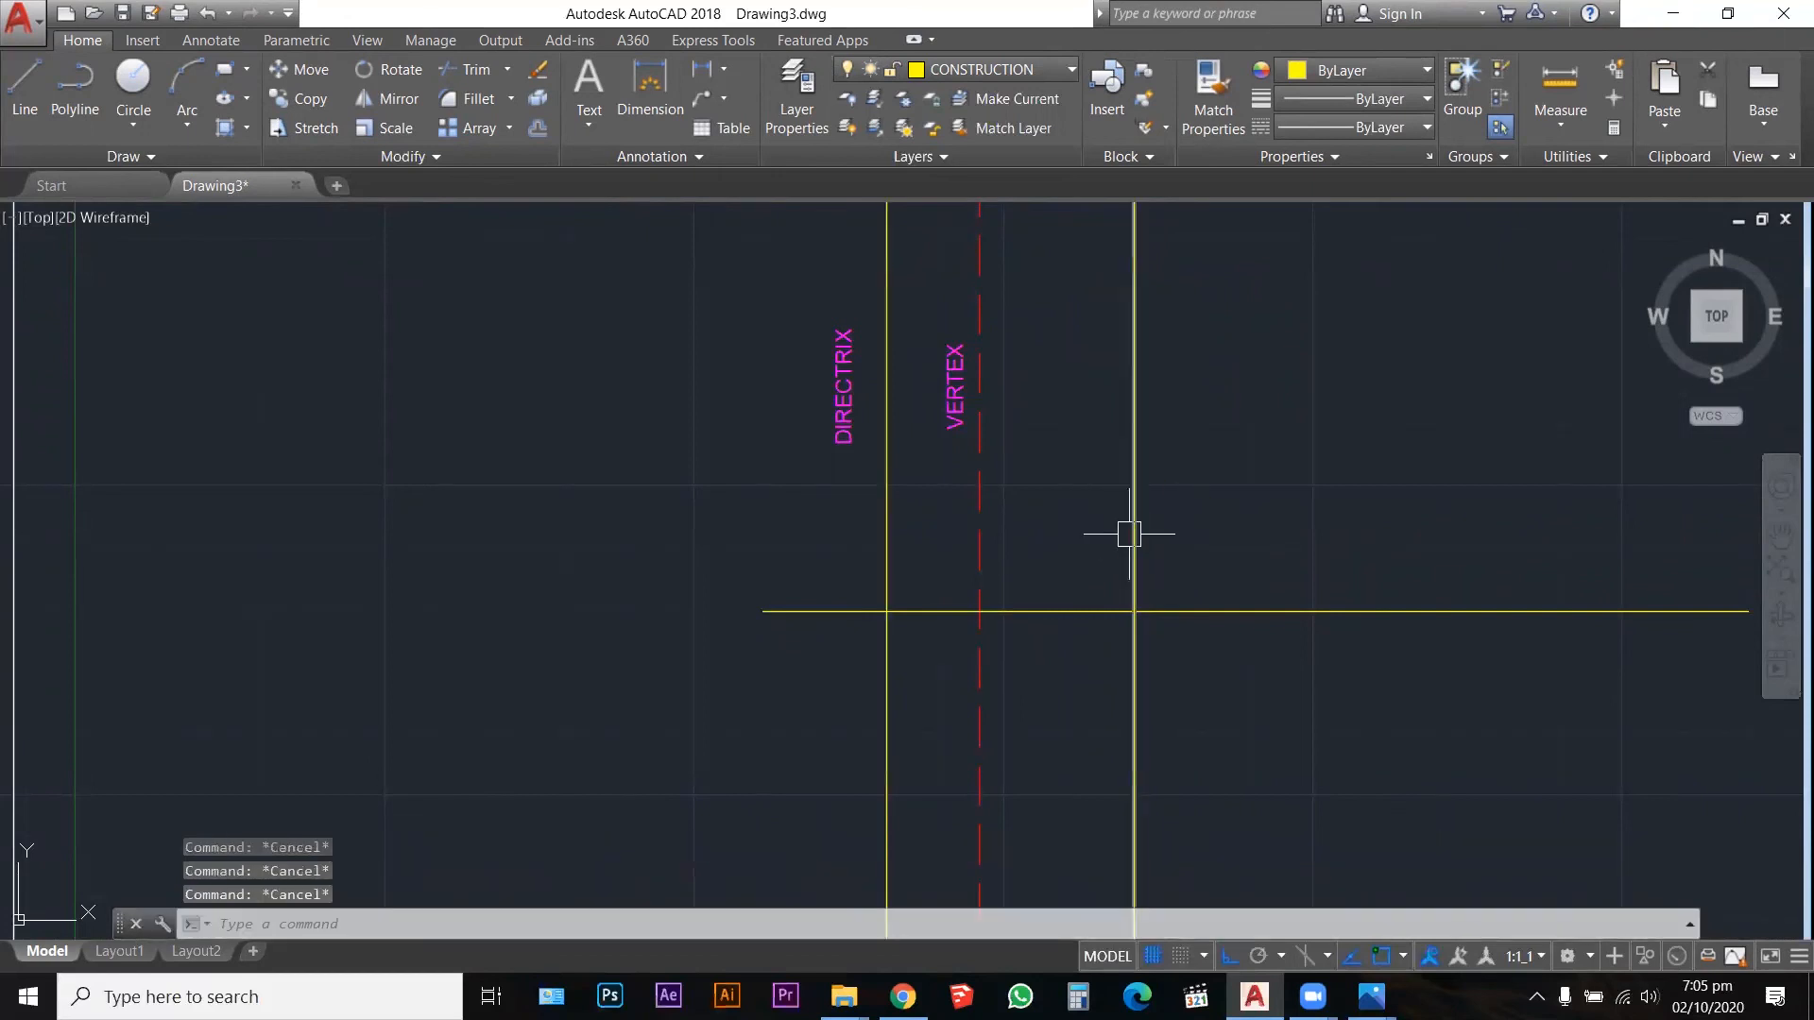
Step: Place a point at the intersection of the horizontal axis and the rightmost vertical line to mark the focus
{"action": "type", "text": "POINT"}
{"action": "key", "text": "Return"}
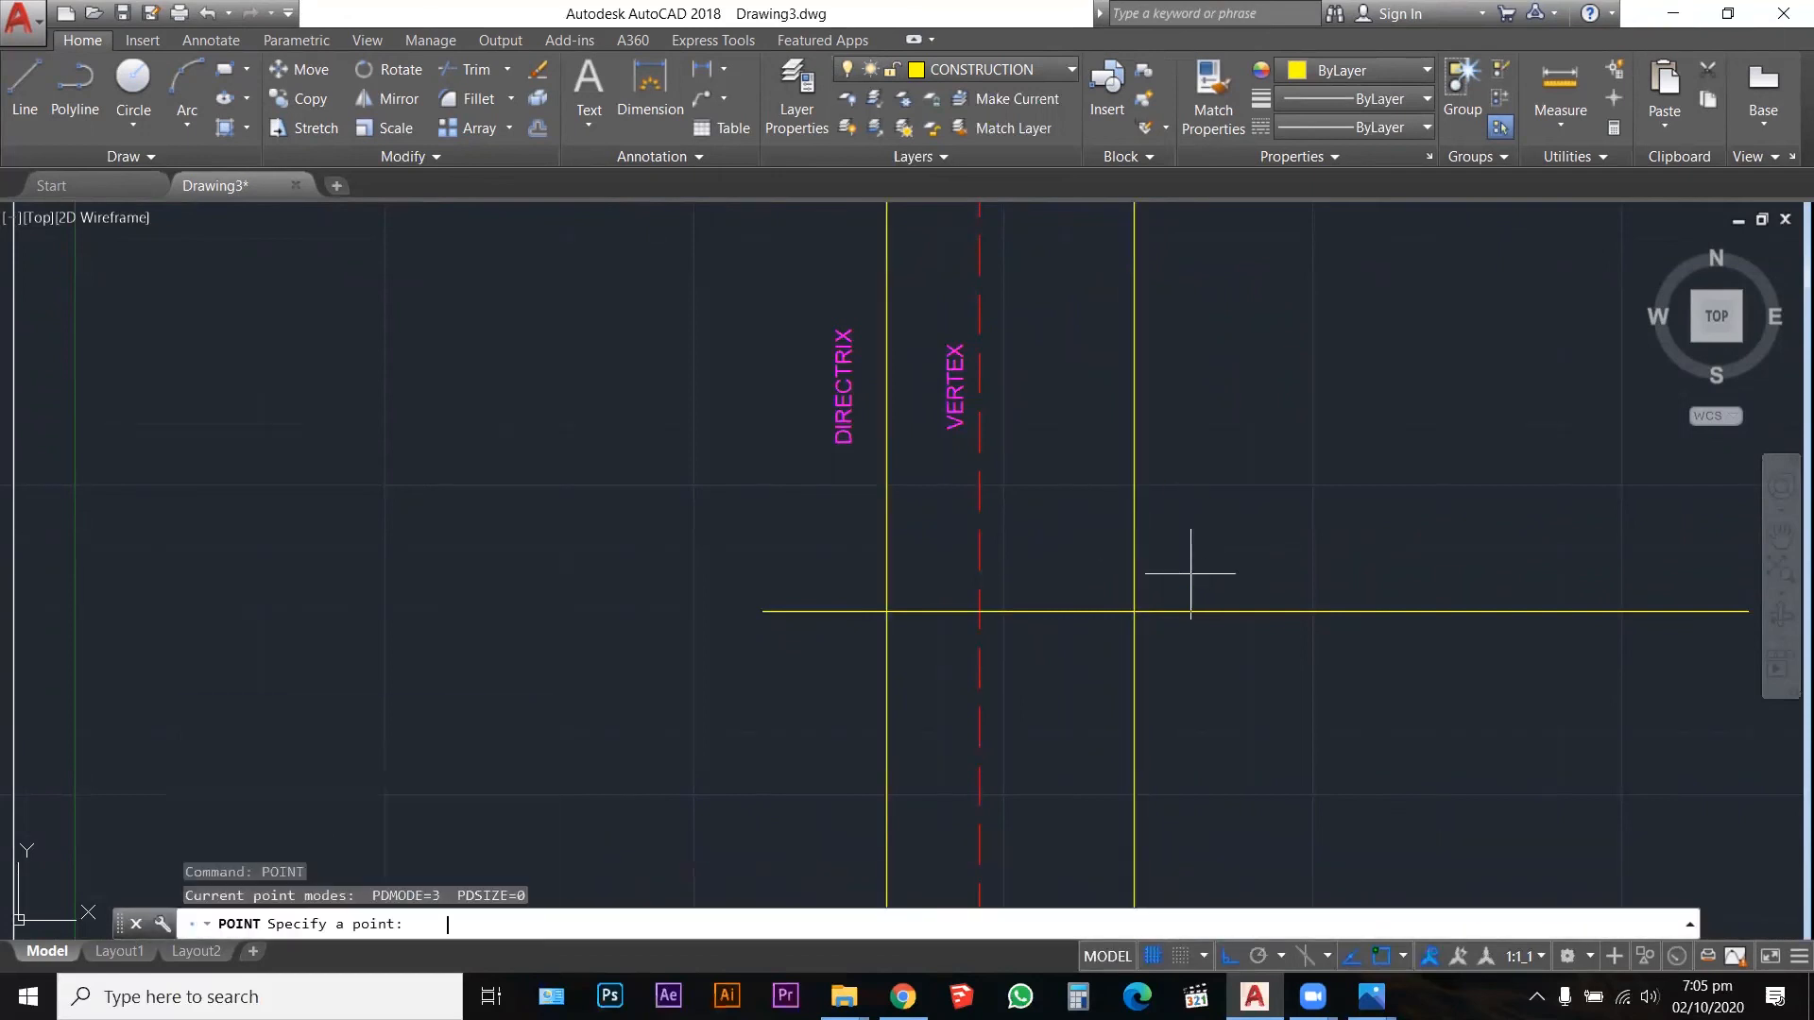
{"action": "left_click", "coordinate": [1149, 606]}
{"action": "key", "text": "Escape"}
{"action": "key", "text": "Escape"}
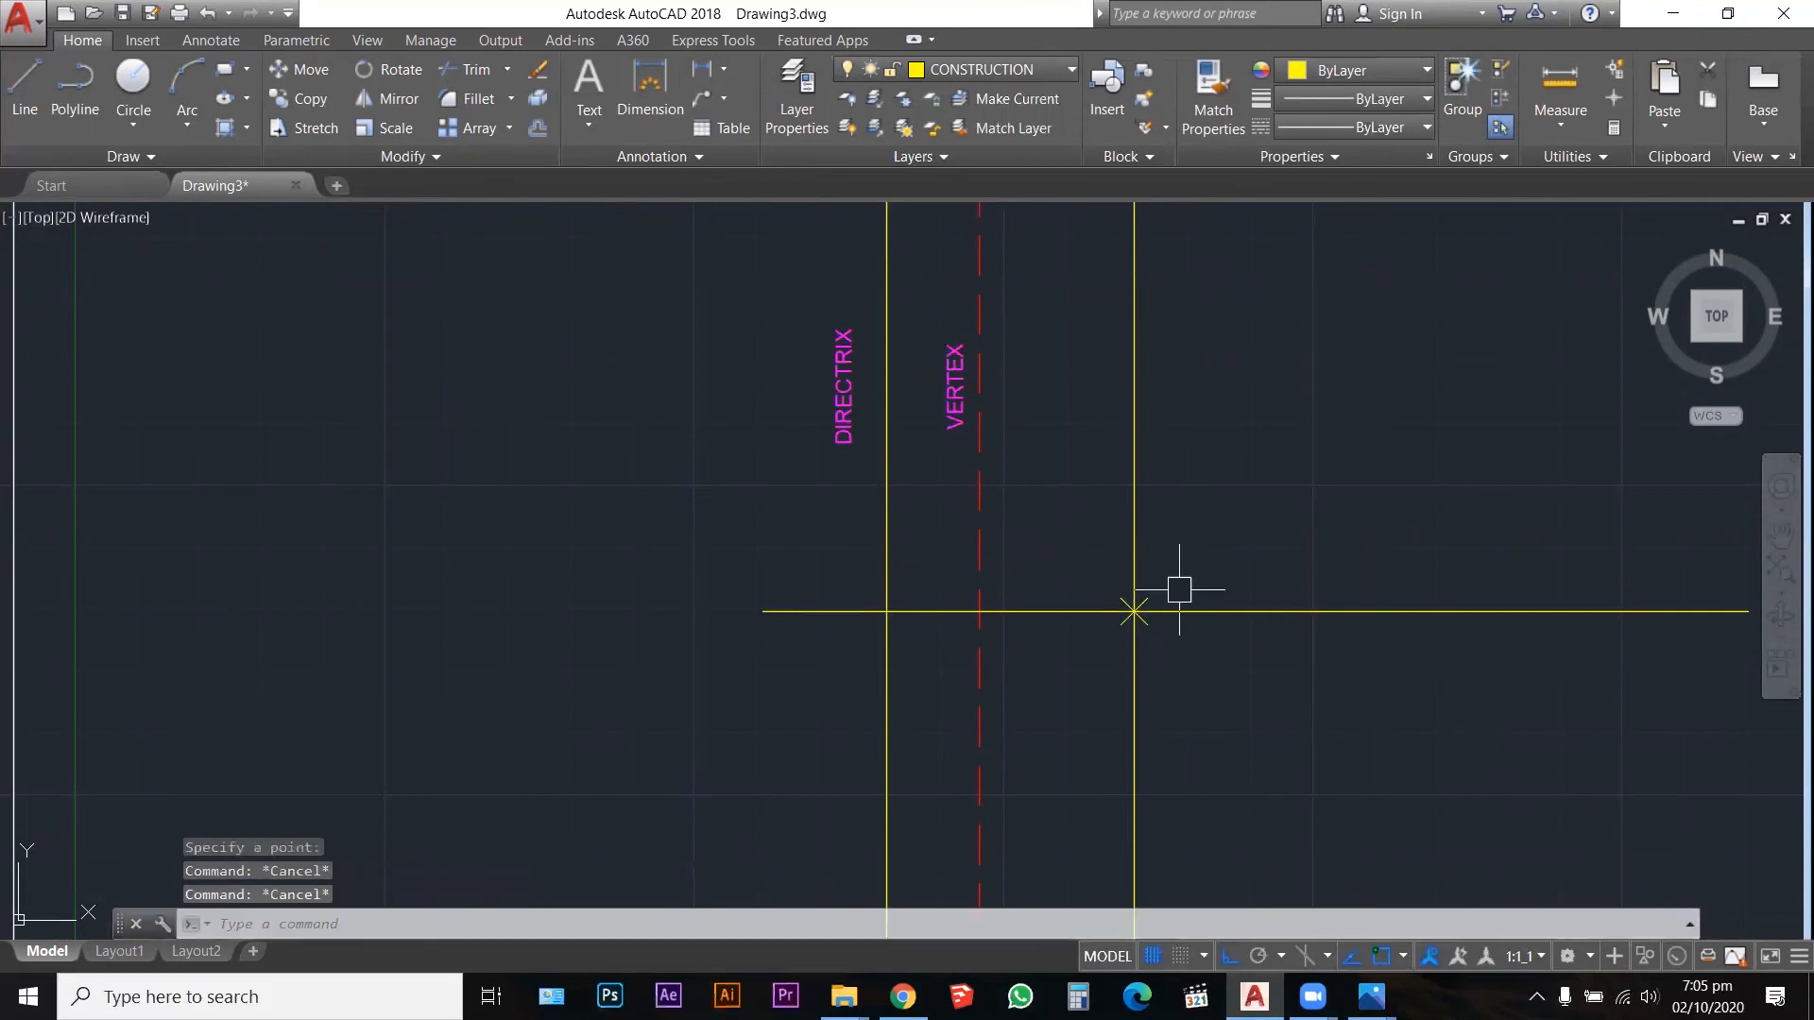
Step: Regenerate the drawing and copy the VERTEX label across to the rightmost vertical line through the focus
{"action": "type", "text": "RE"}
{"action": "key", "text": "Return"}
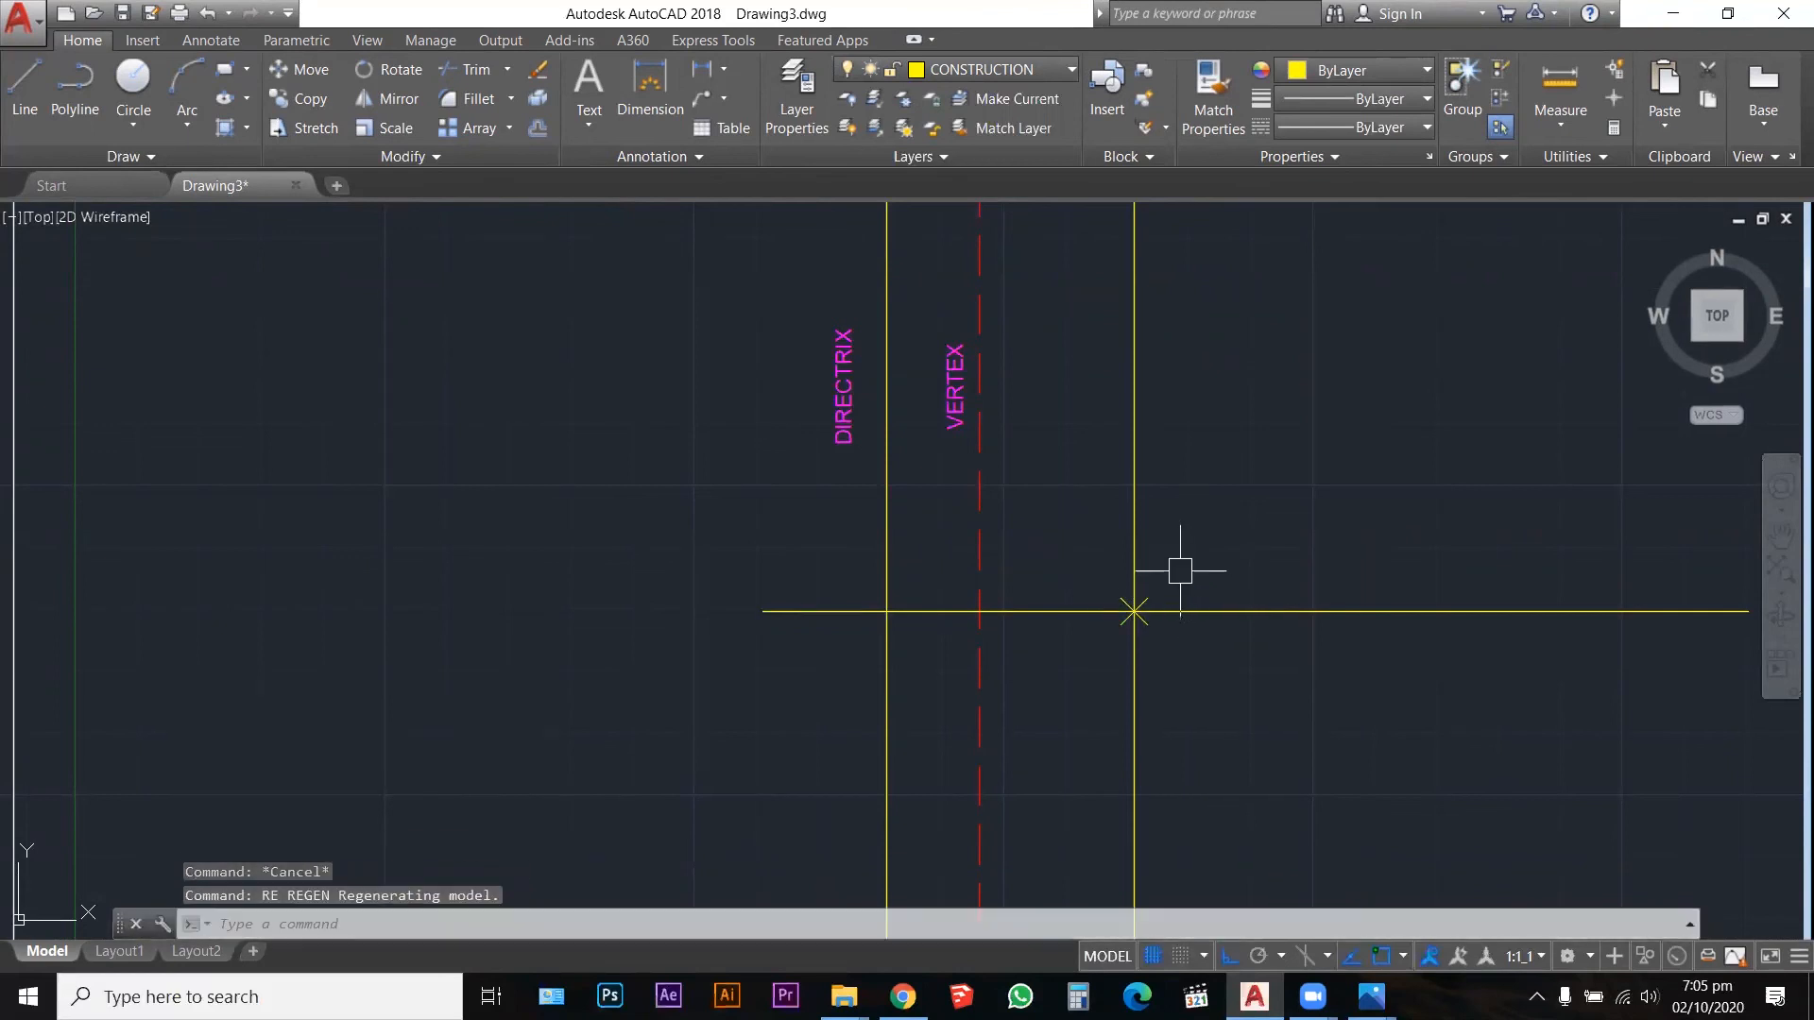
{"action": "type", "text": "c"}
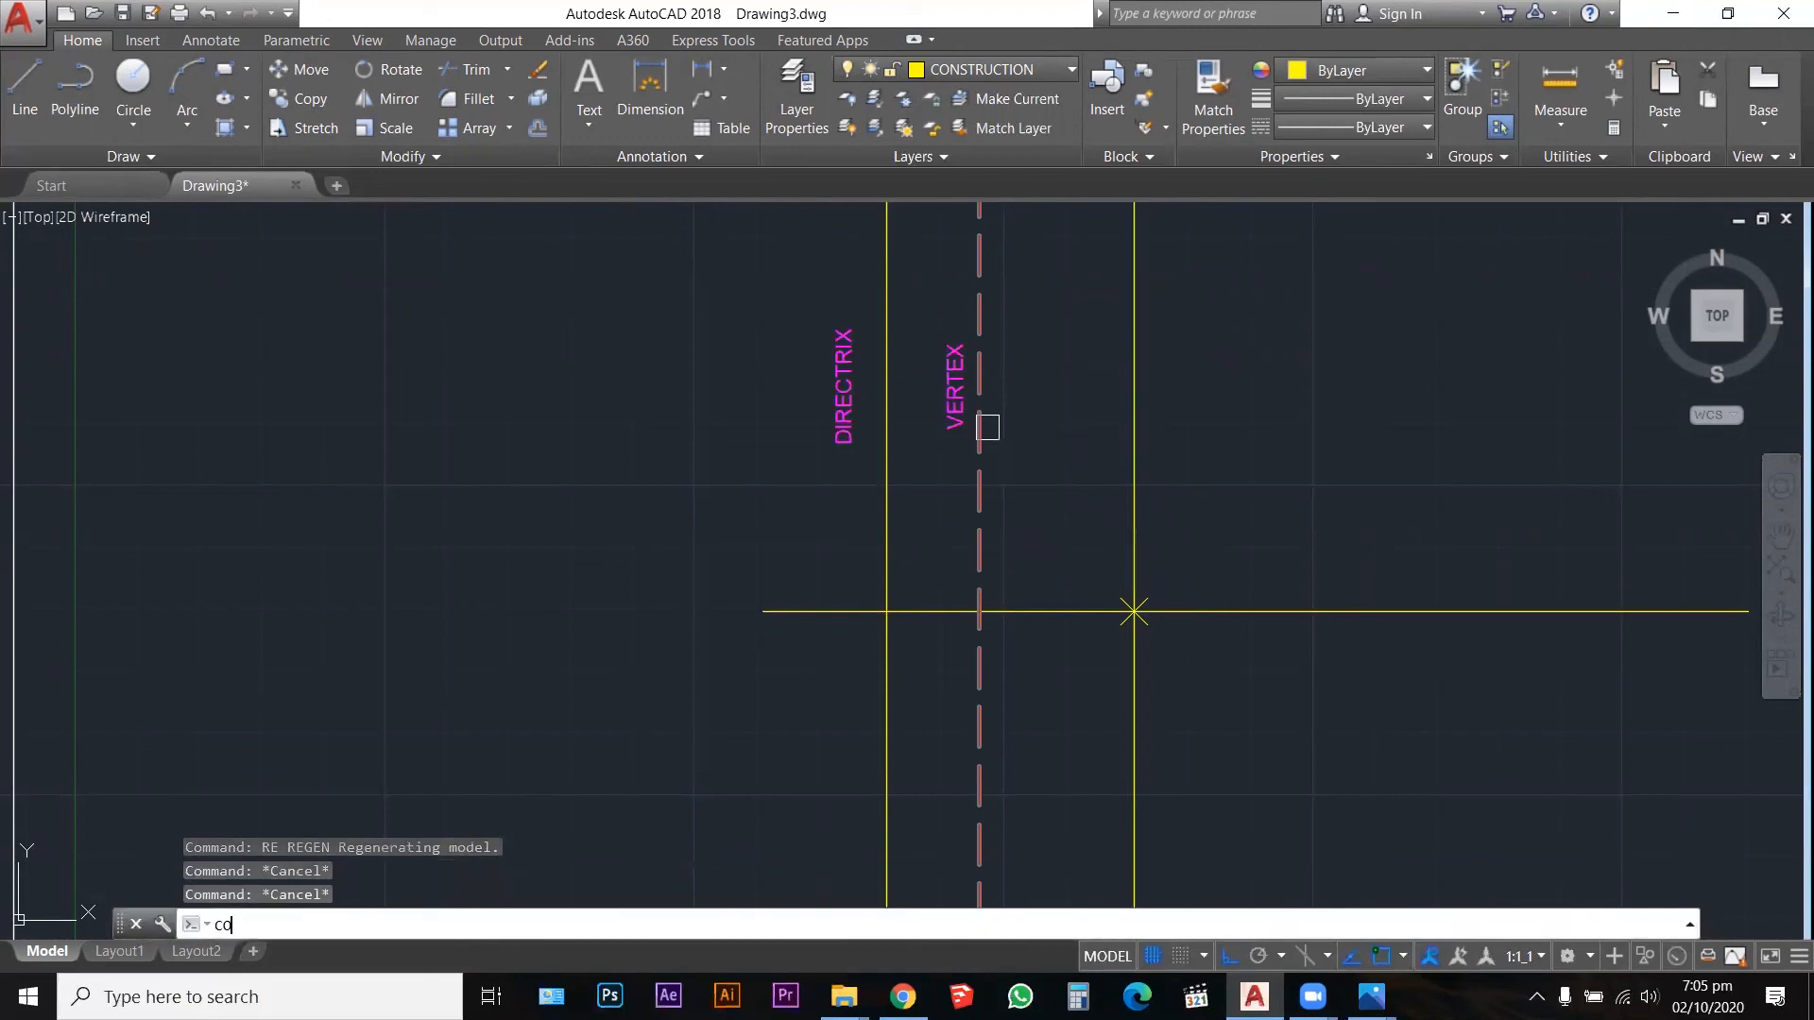
{"action": "type", "text": "o"}
{"action": "key", "text": "Return"}
{"action": "left_click", "coordinate": [953, 395]}
{"action": "key", "text": "Return"}
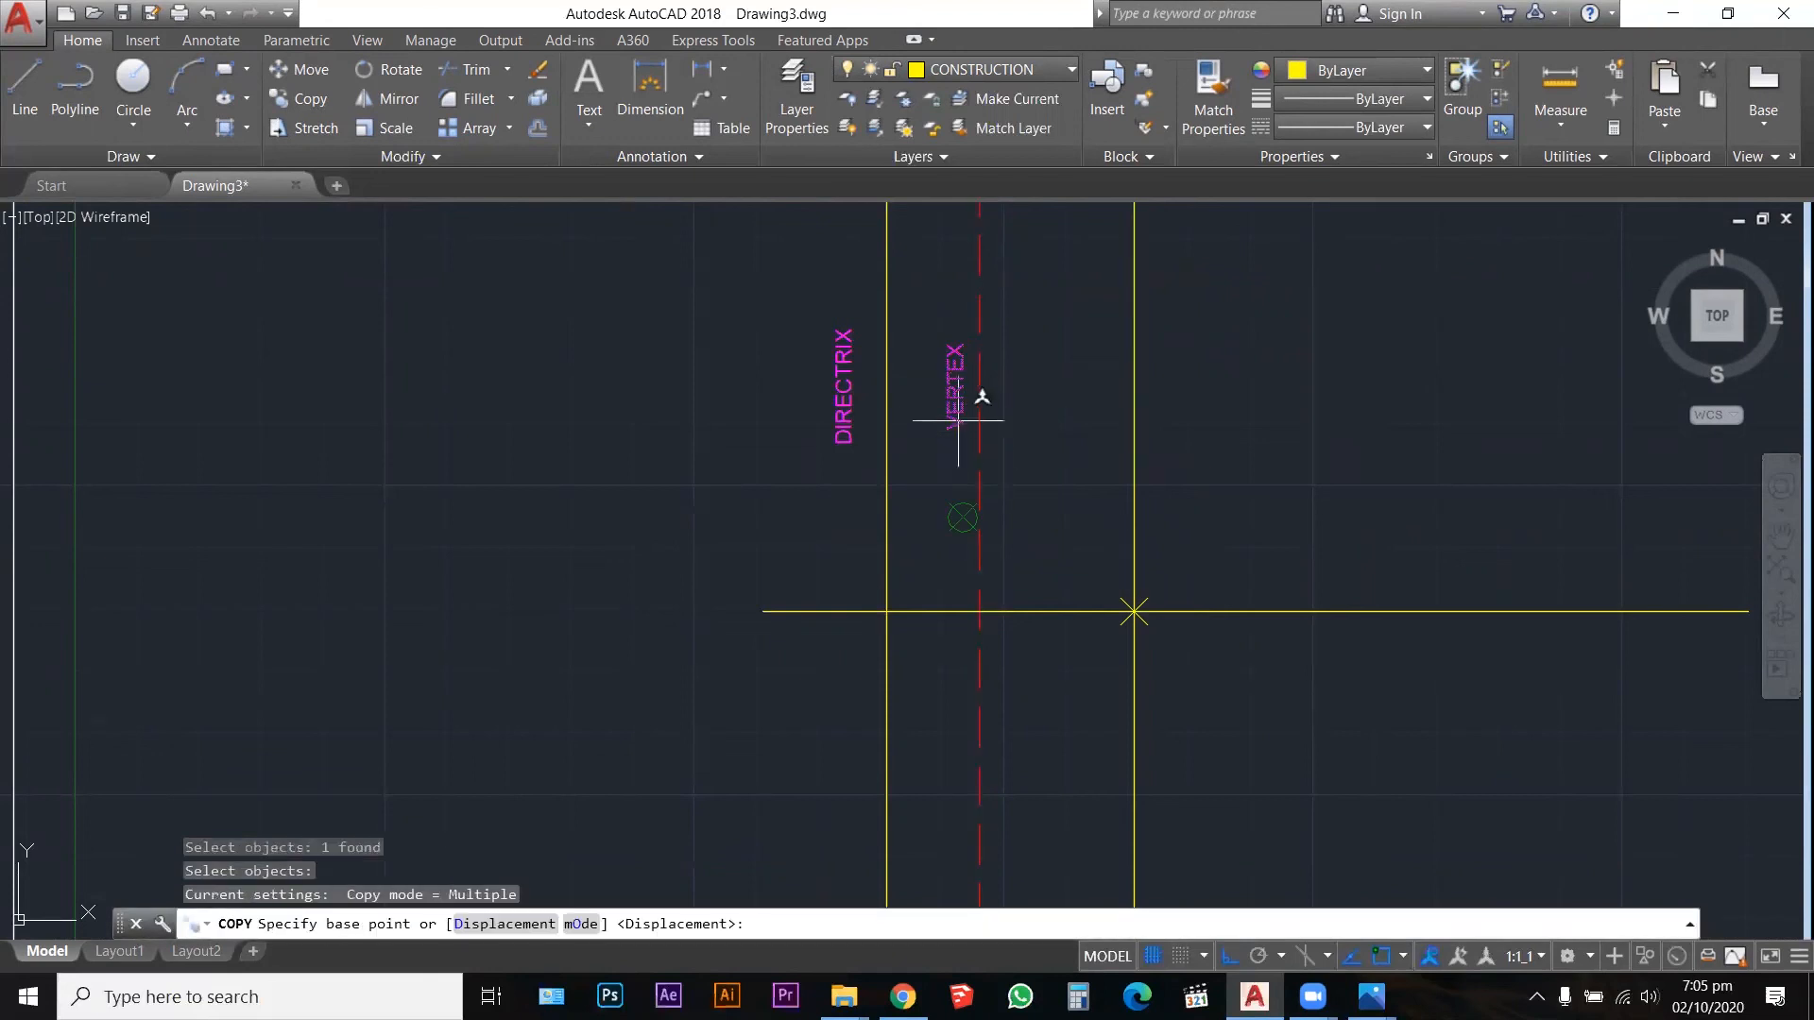
{"action": "left_click", "coordinate": [982, 405]}
{"action": "left_click", "coordinate": [1153, 386]}
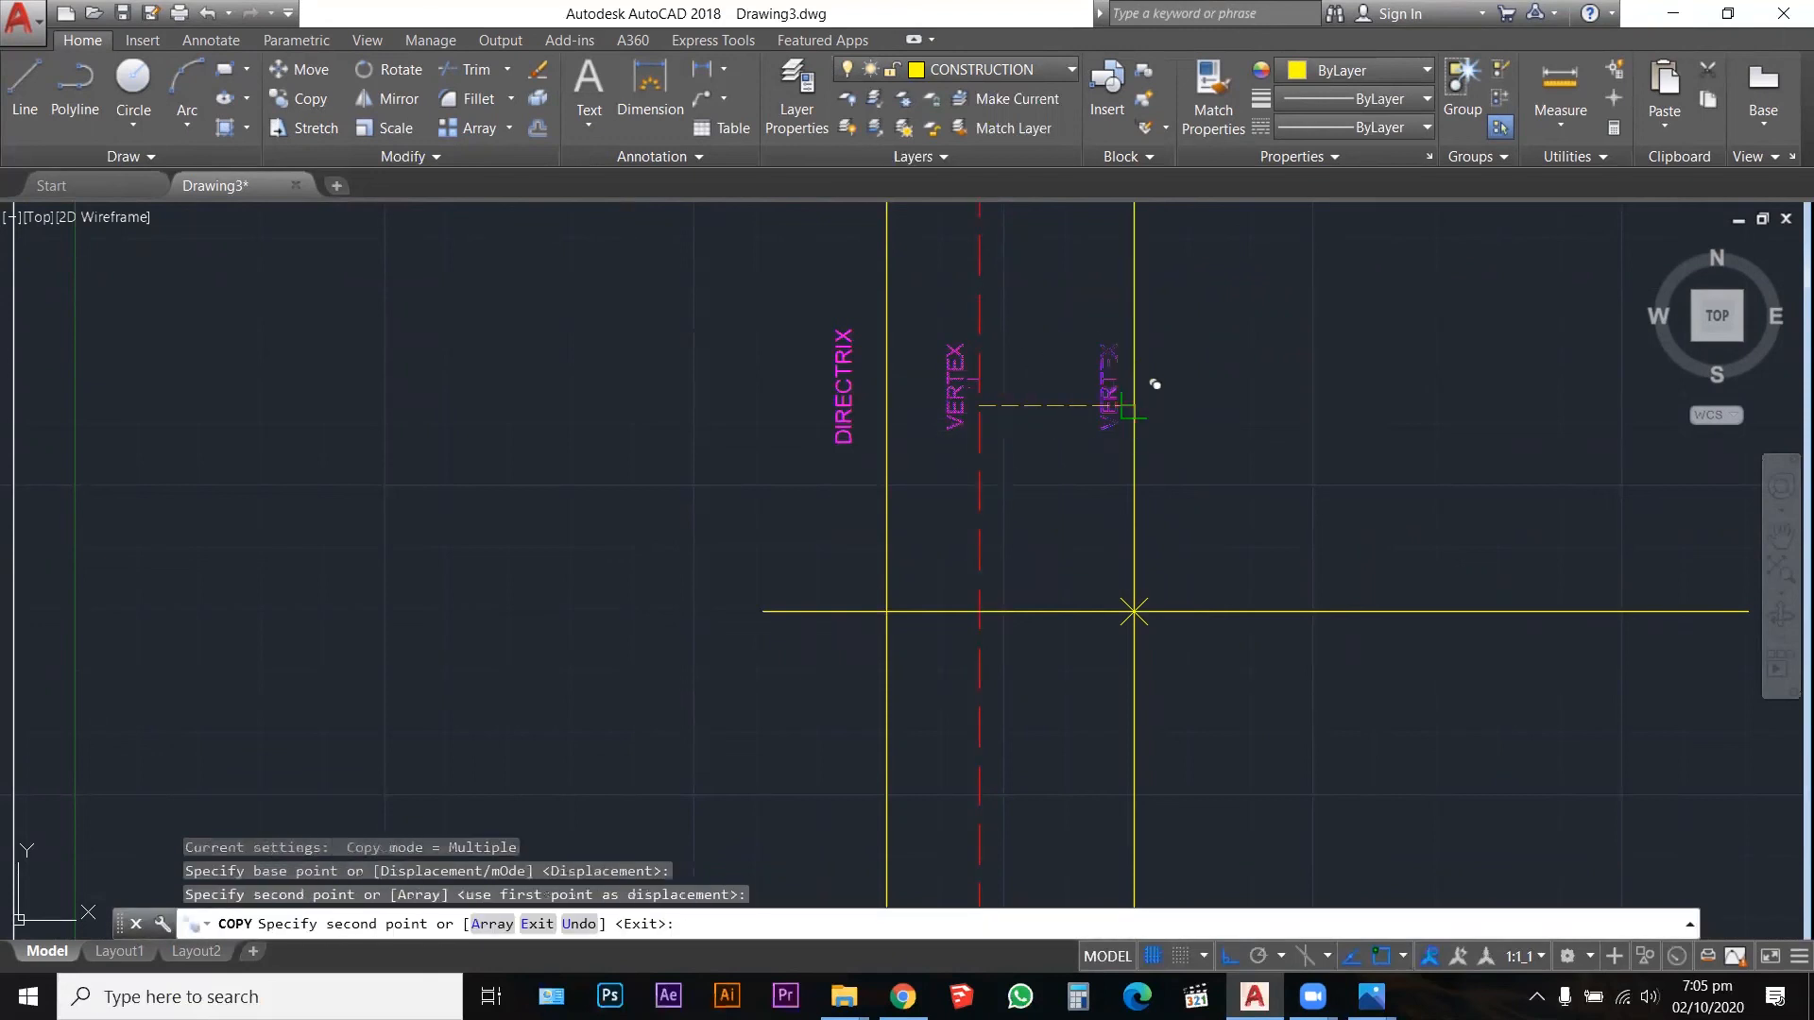
{"action": "key", "text": "Return"}
Step: Change the copied label beside the rightmost vertical line to read FOCAL POINT
{"action": "double_click", "coordinate": [1119, 387]}
{"action": "left_click_drag", "start_coordinate": [1158, 386], "coordinate": [1035, 395]}
{"action": "type", "text": "fo"}
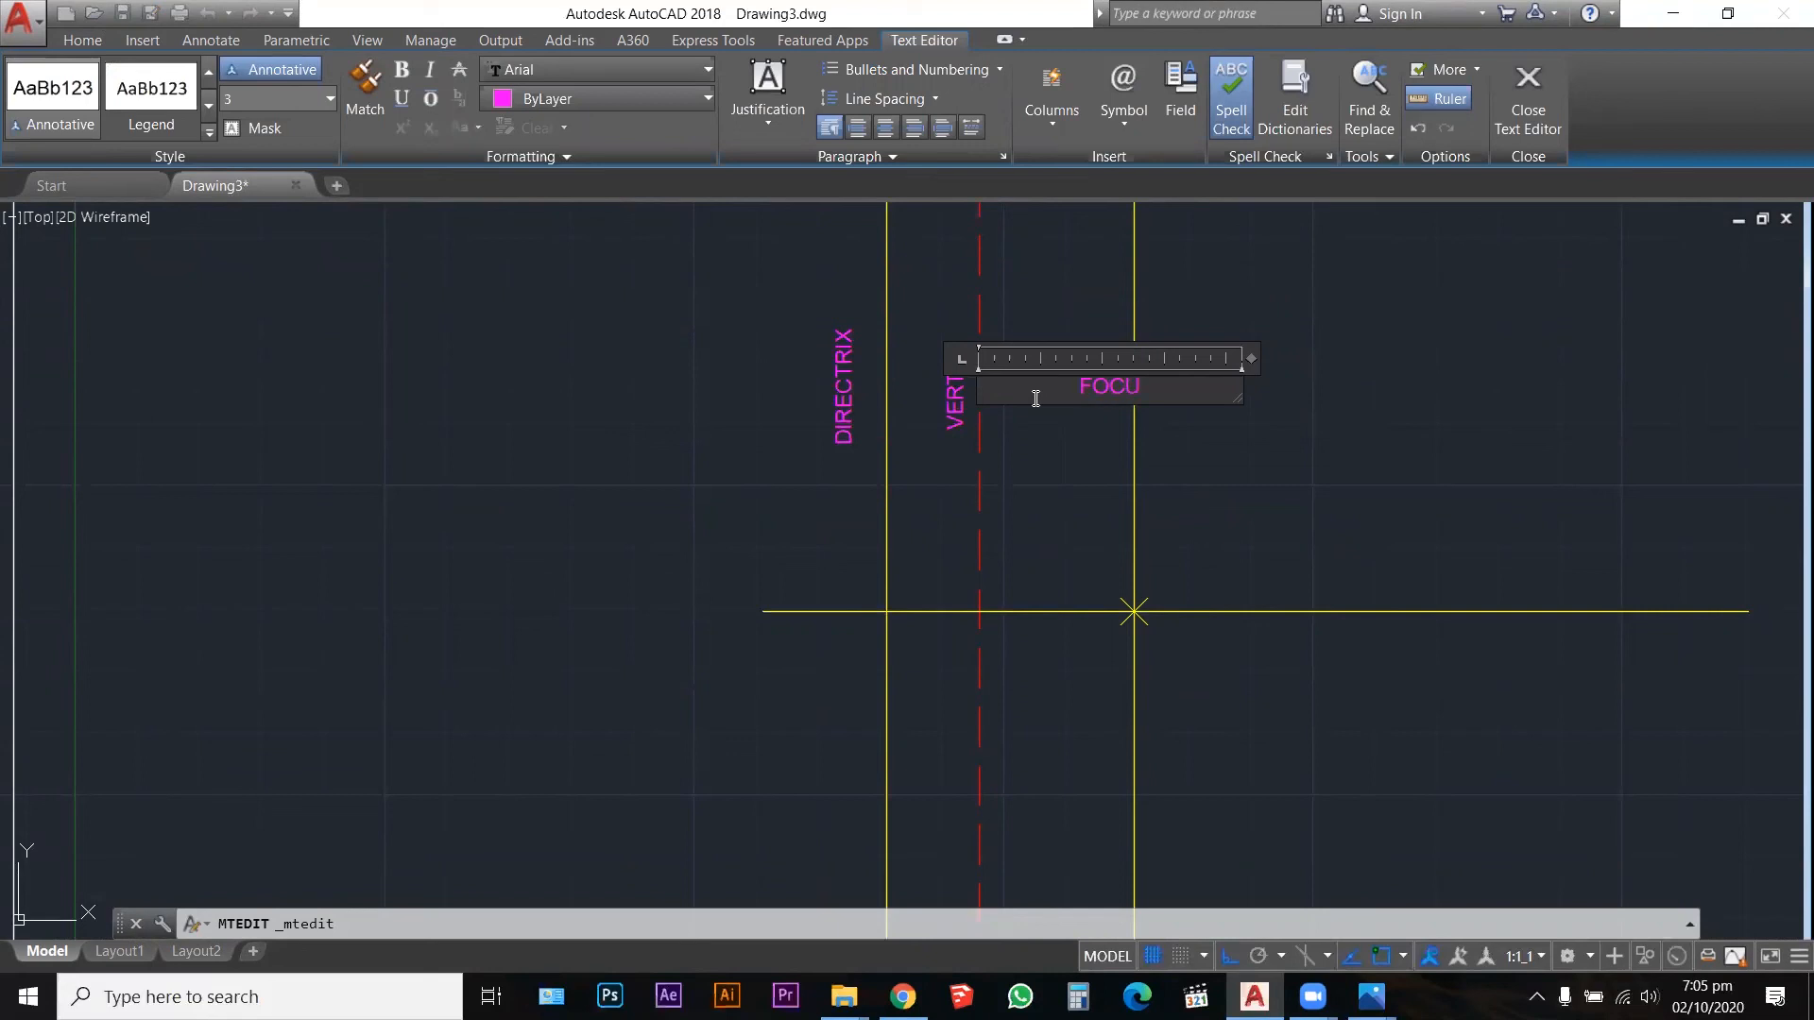
{"action": "type", "text": "CIAL POINT"}
{"action": "left_click", "coordinate": [1089, 385]}
{"action": "key", "text": "BackSpace"}
{"action": "left_click", "coordinate": [1323, 357]}
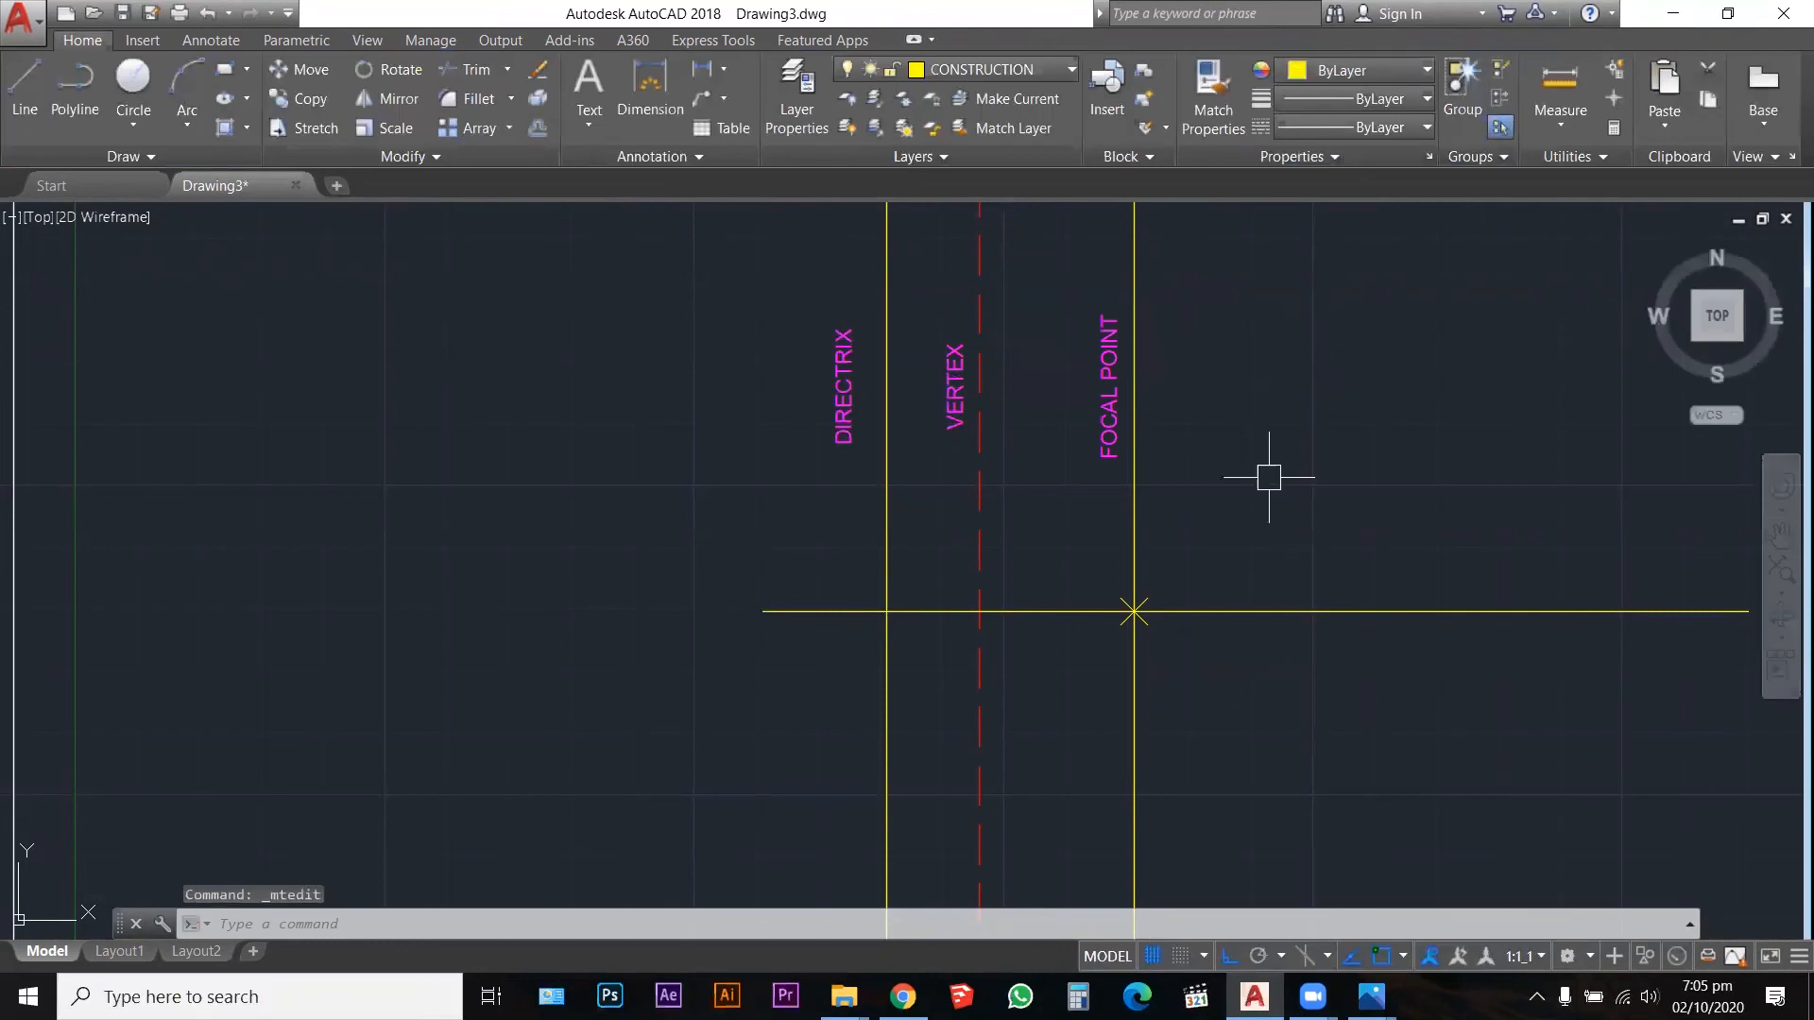
Step: Preview the reference problem image and return to the drawing
{"action": "mouse_move", "coordinate": [1371, 996]}
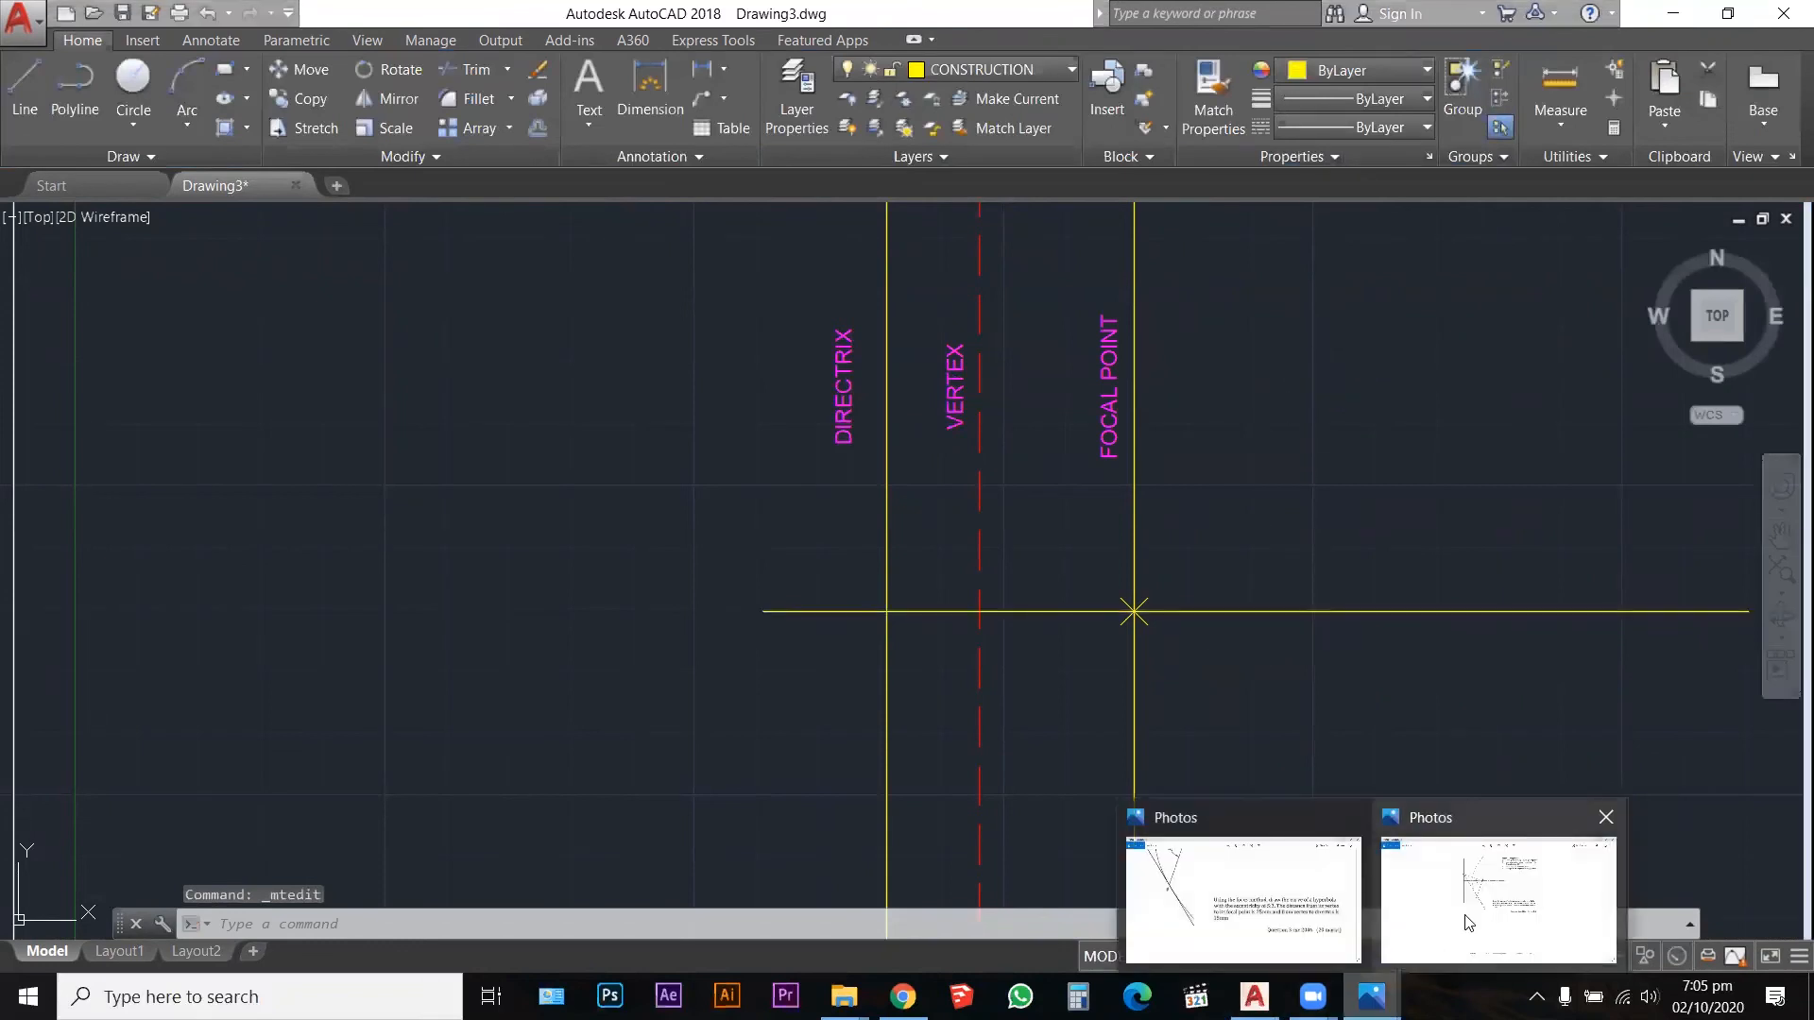
{"action": "mouse_move", "coordinate": [1469, 923]}
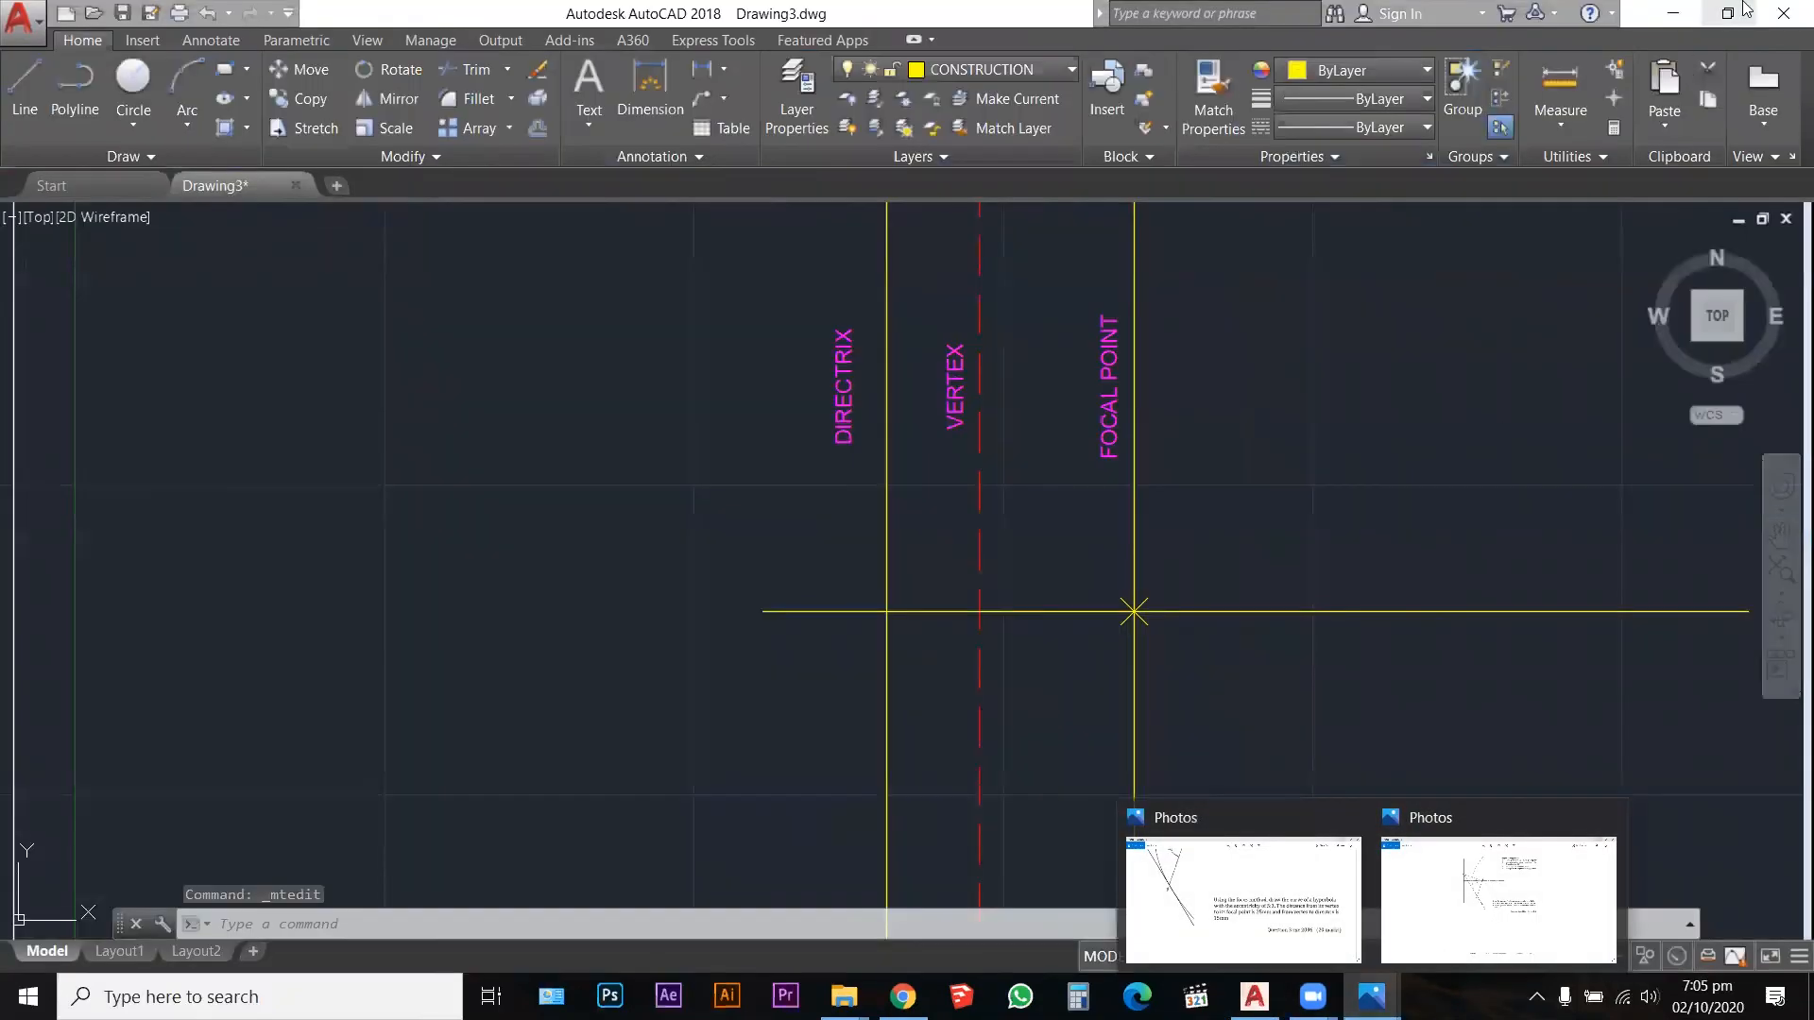
{"action": "key", "text": "Escape"}
{"action": "key", "text": "Escape"}
{"action": "key", "text": "Escape"}
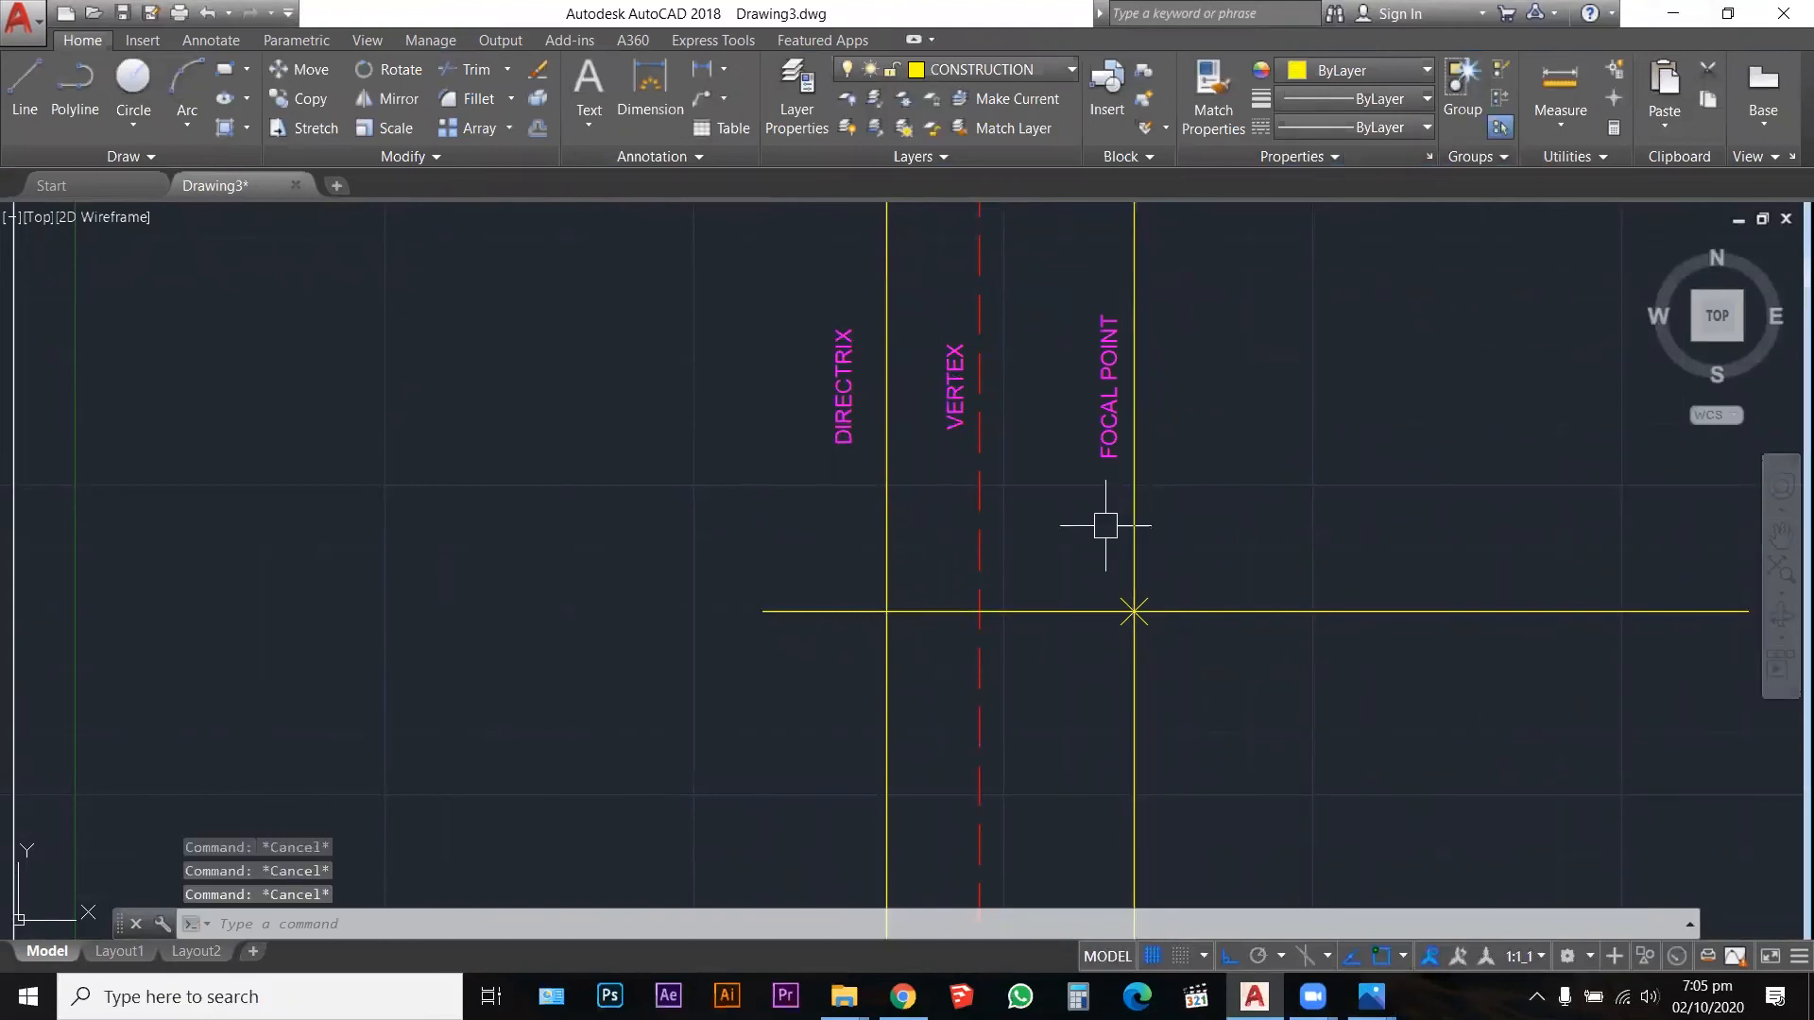
Step: Add a multiline text label F just above the focus point on the horizontal axis
{"action": "scroll", "coordinate": [1132, 614], "scroll_direction": "up", "scroll_amount": 4}
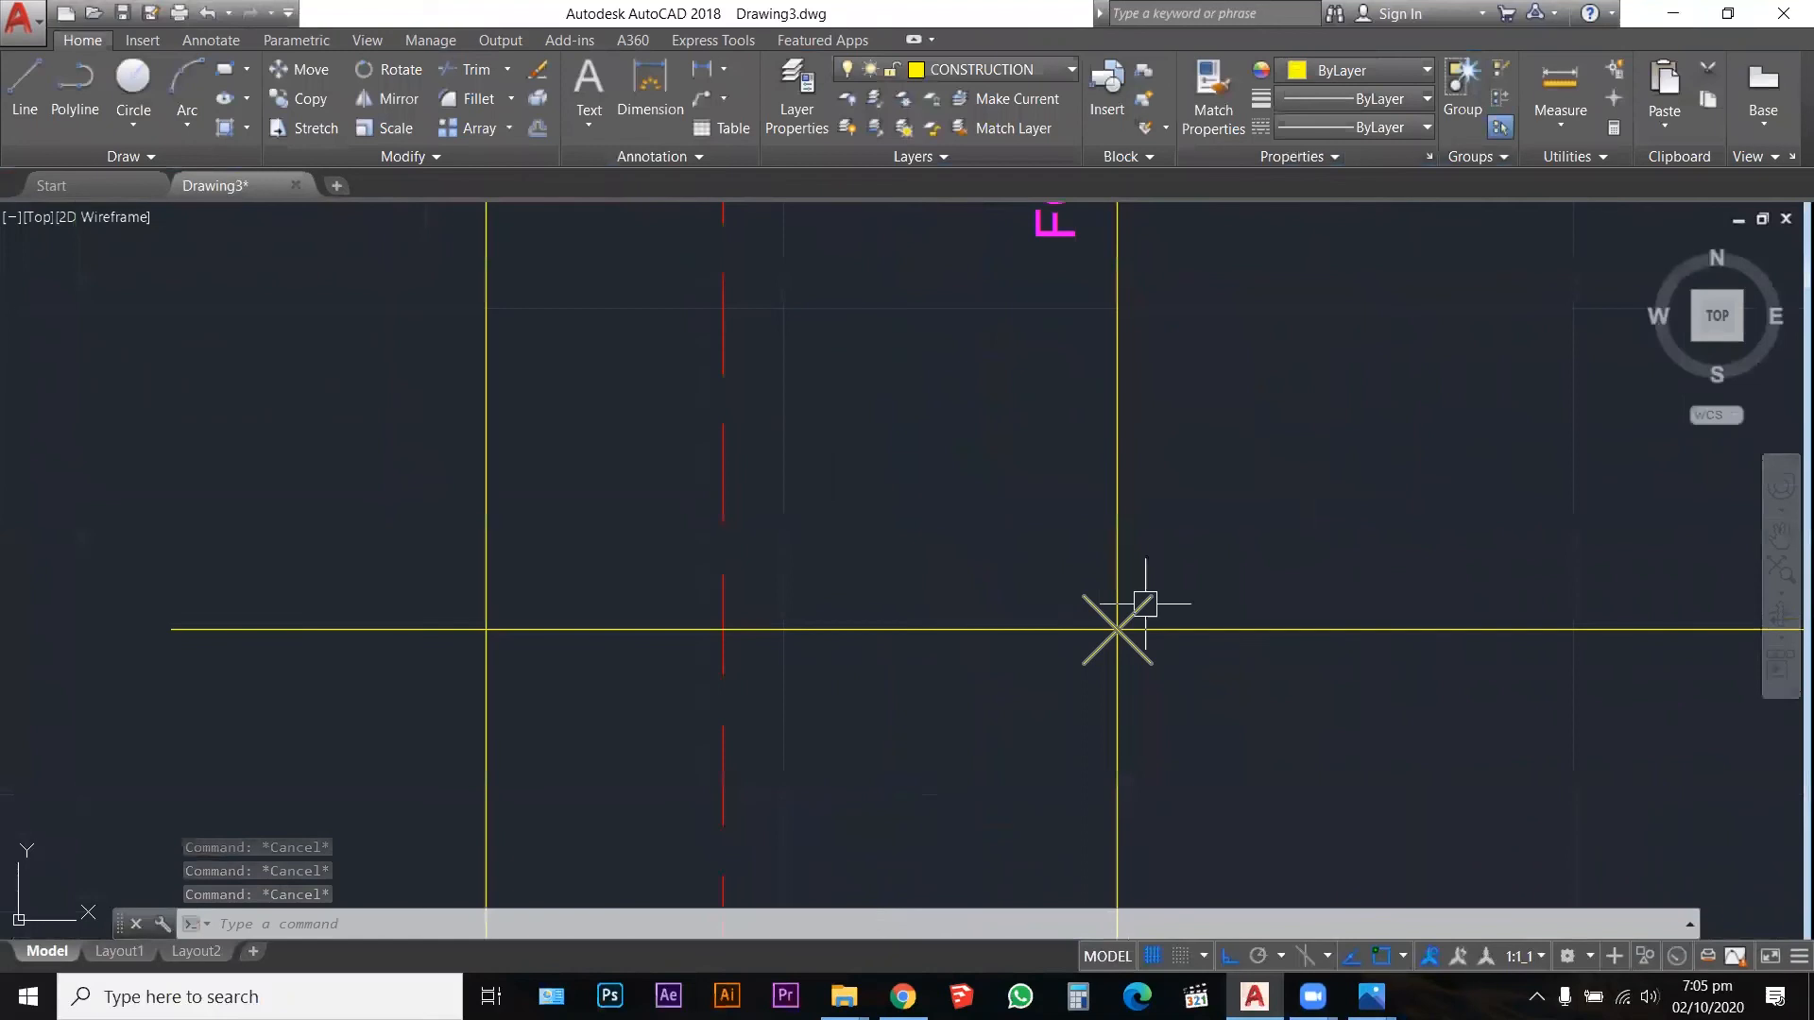
{"action": "type", "text": "mt"}
{"action": "key", "text": "Return"}
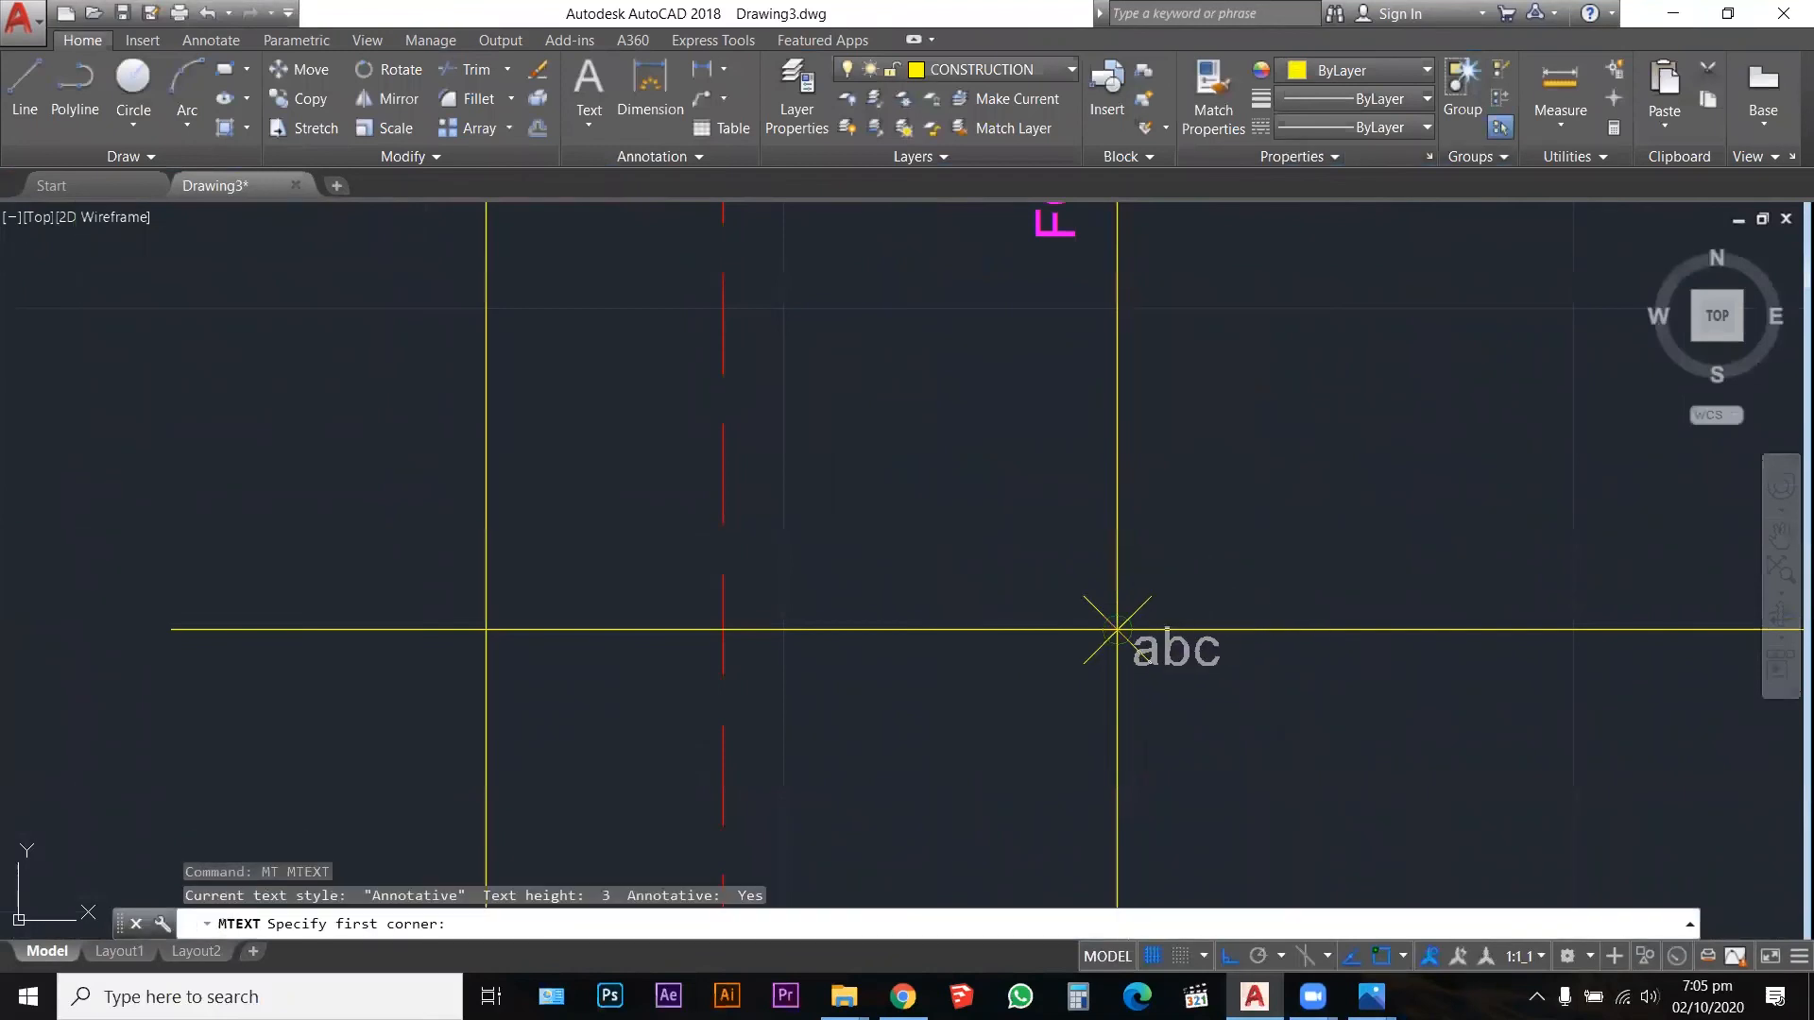
{"action": "left_click", "coordinate": [1116, 628]}
{"action": "left_click", "coordinate": [1266, 506]}
{"action": "type", "text": "f"}
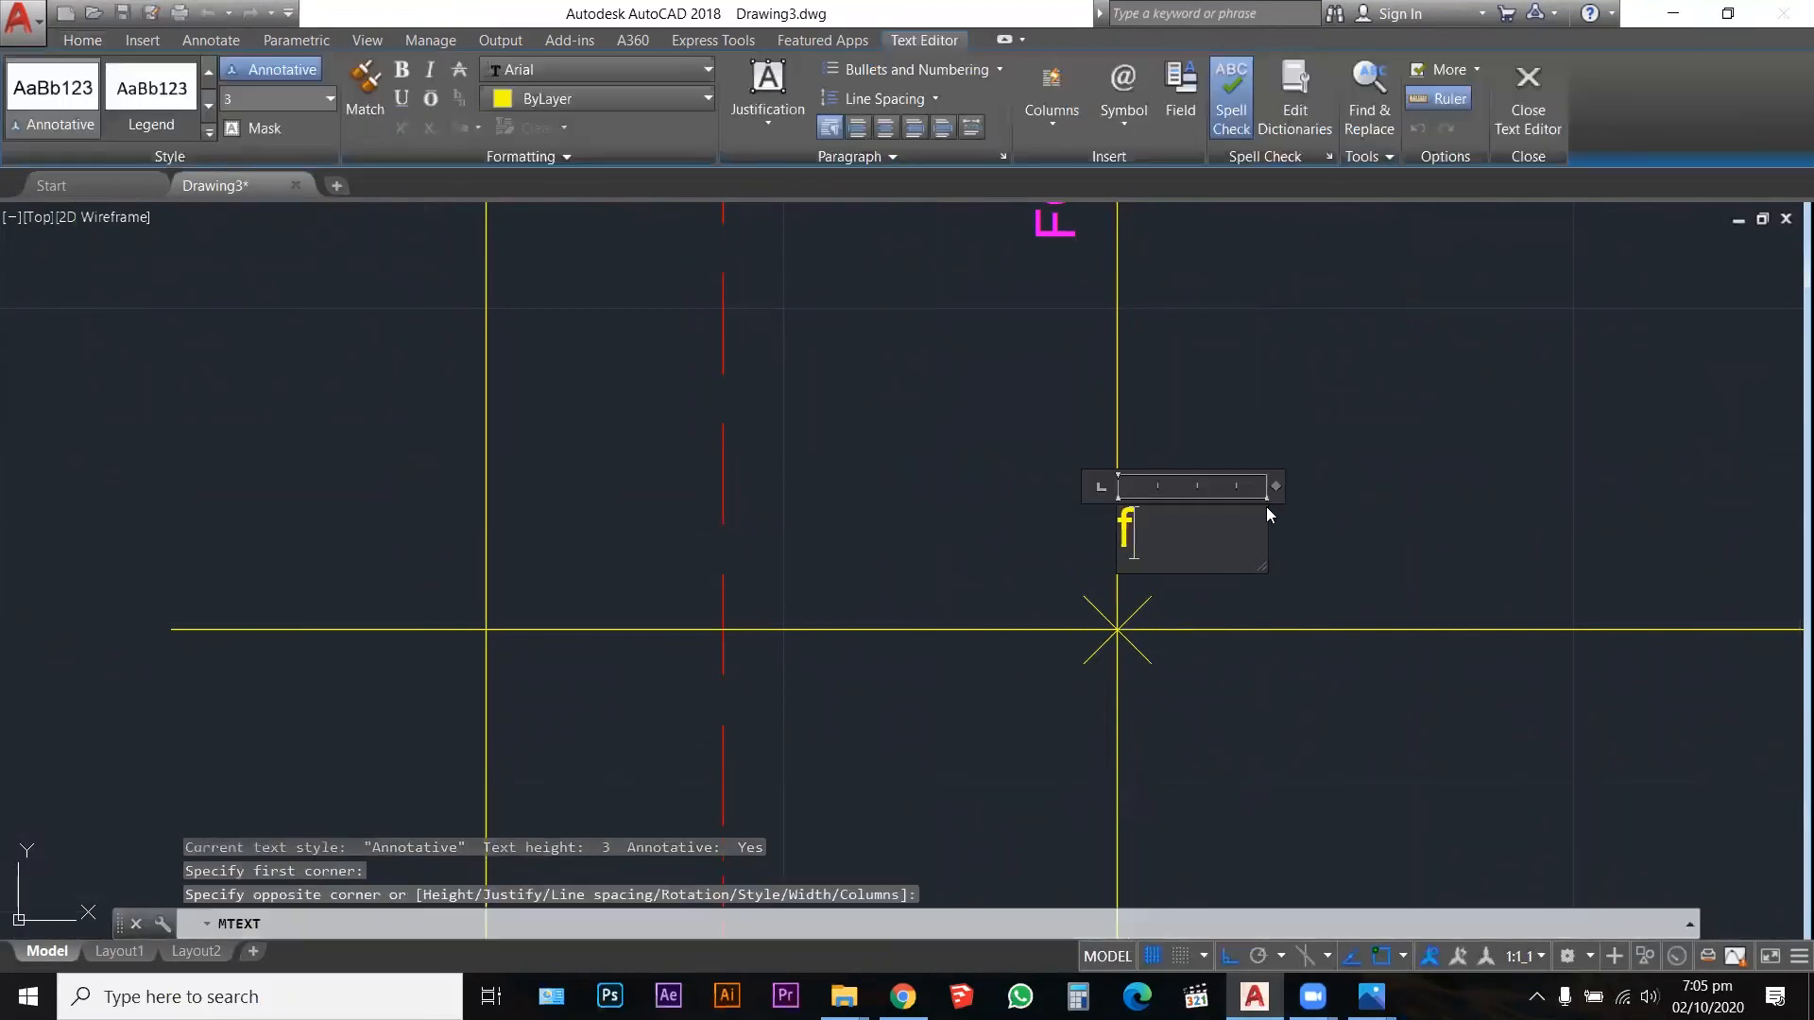
{"action": "key", "text": "BackSpace"}
{"action": "type", "text": "F"}
{"action": "left_click", "coordinate": [1258, 404]}
{"action": "scroll", "coordinate": [1171, 515], "scroll_direction": "down", "scroll_amount": 3}
{"action": "key", "text": "Escape"}
{"action": "key", "text": "Escape"}
{"action": "key", "text": "Escape"}
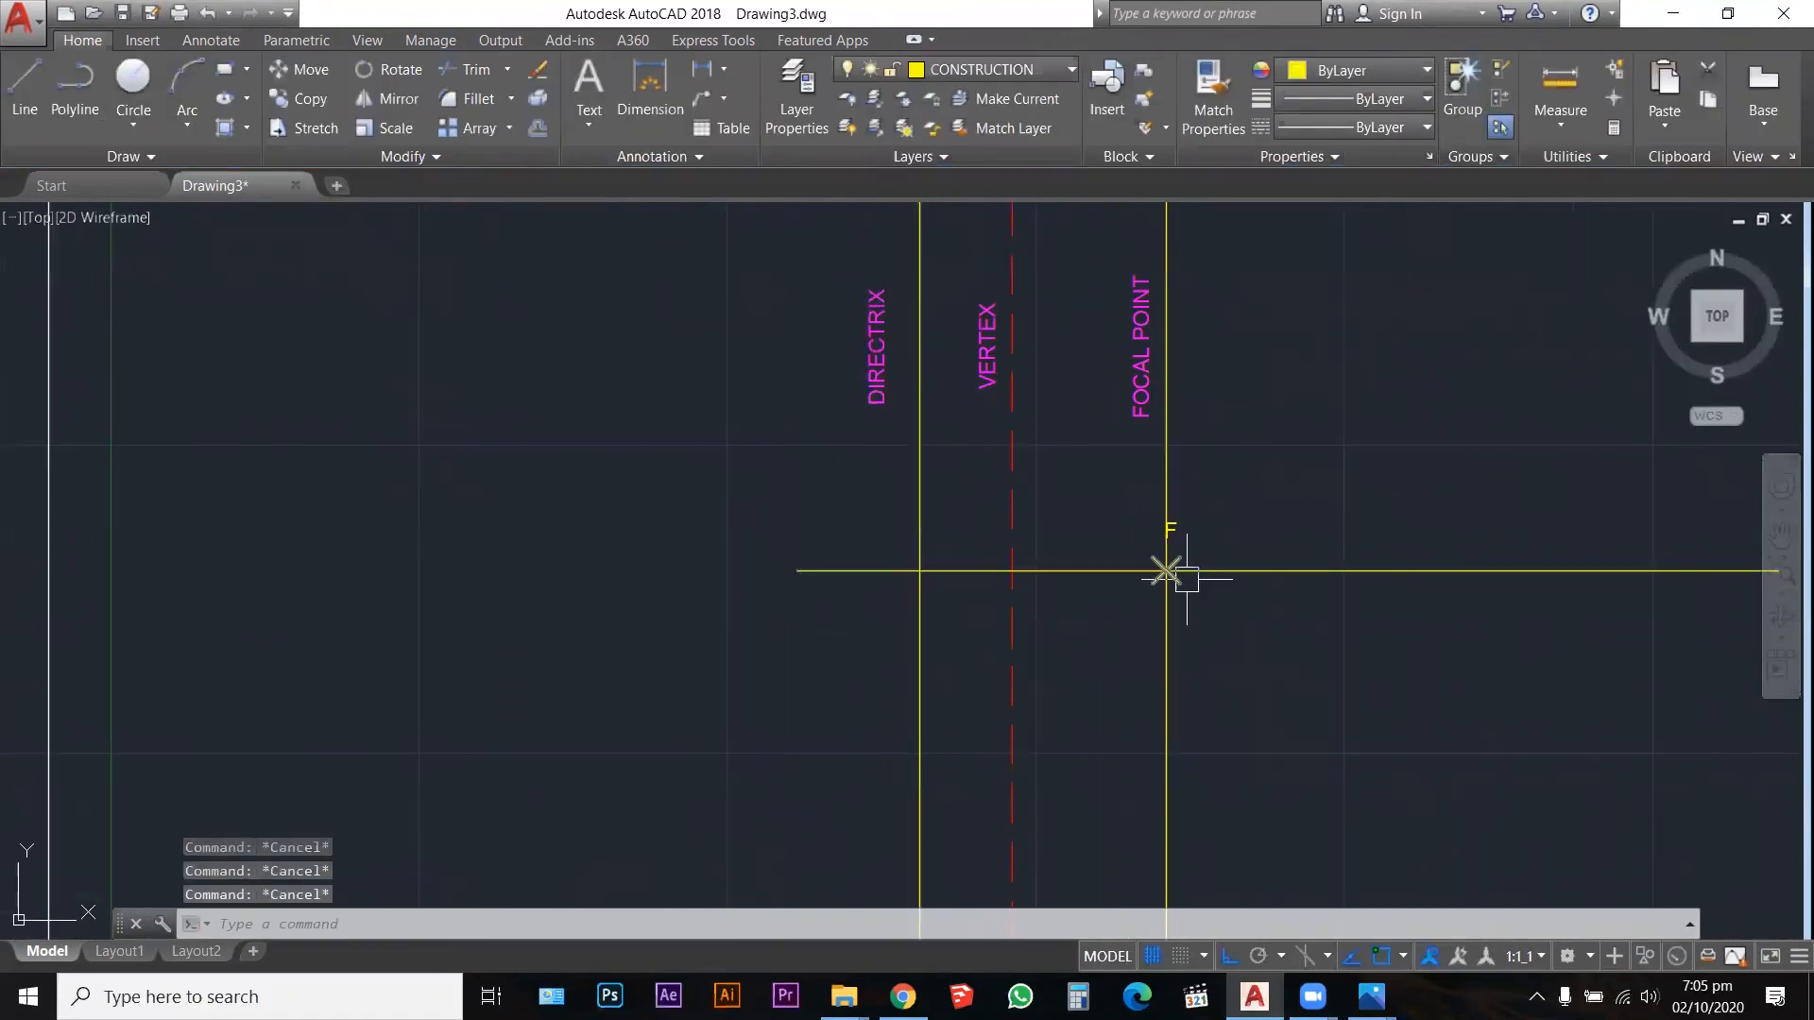
Step: Match the properties of the F label and the focus point marker to those of the FOCAL POINT label
{"action": "scroll", "coordinate": [1184, 567], "scroll_direction": "up", "scroll_amount": 2}
{"action": "type", "text": "ma"}
{"action": "key", "text": "Return"}
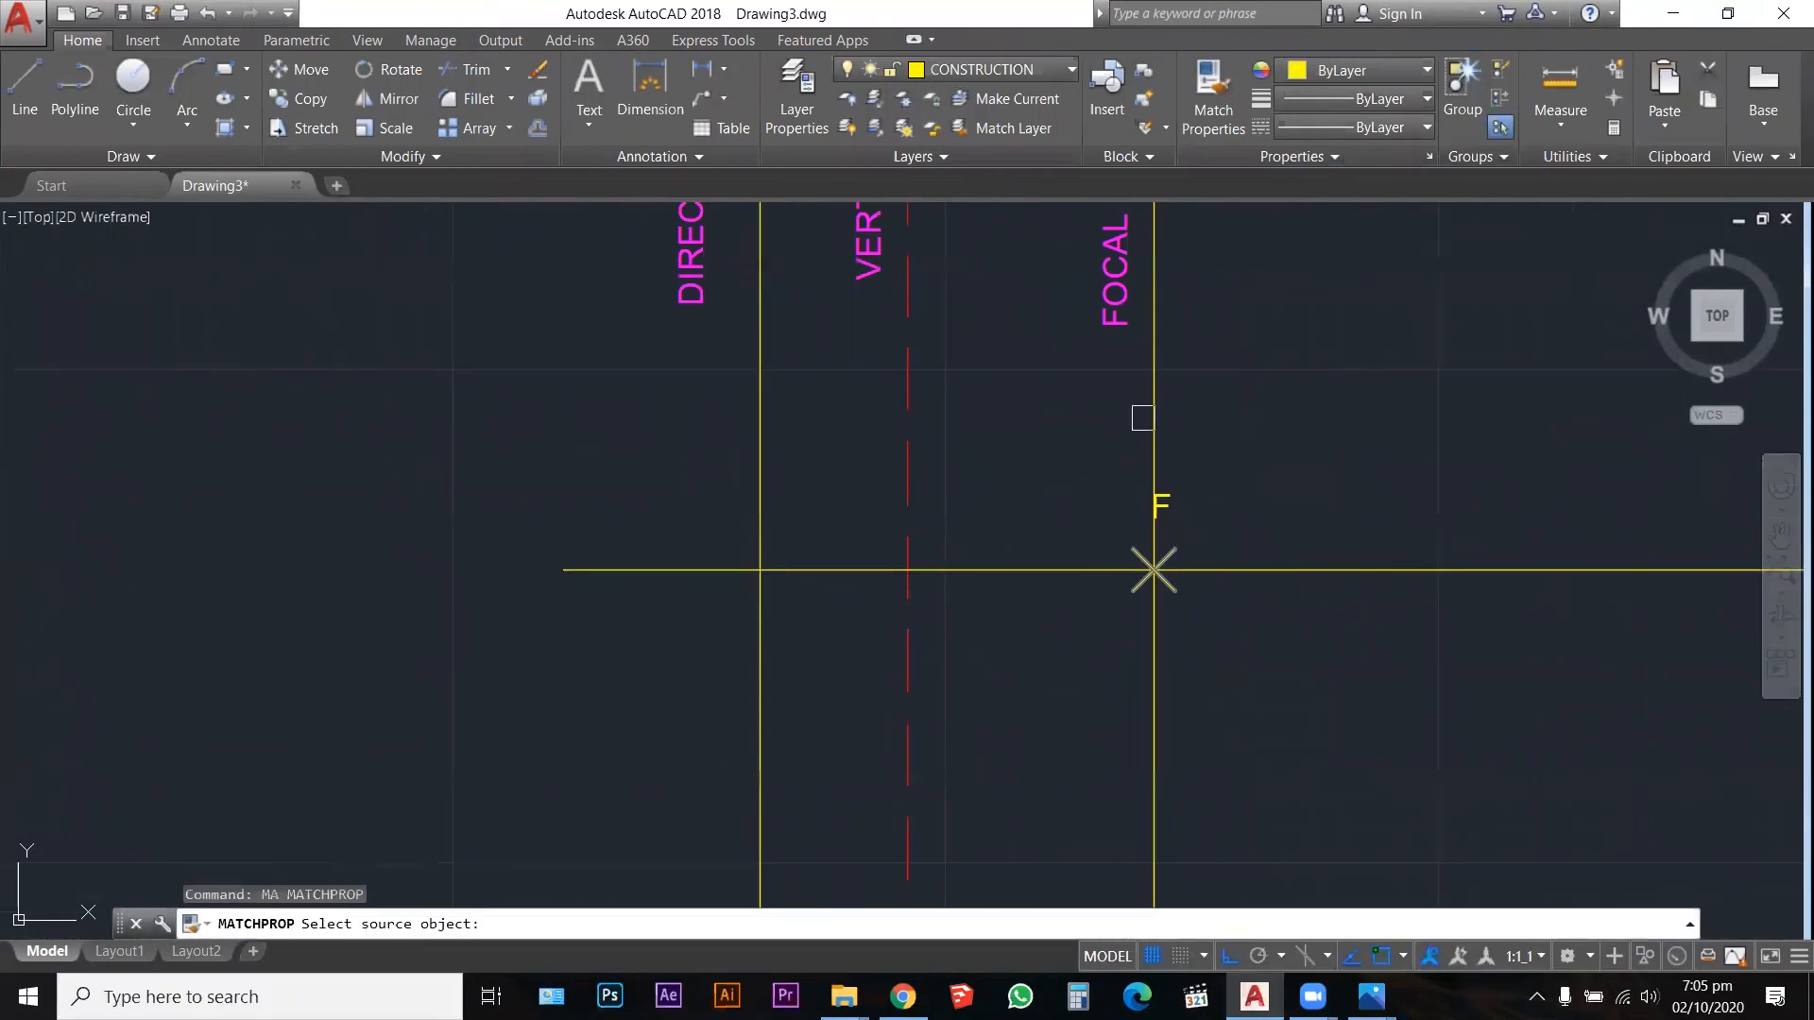
{"action": "left_click", "coordinate": [1114, 336]}
{"action": "left_click", "coordinate": [1171, 498]}
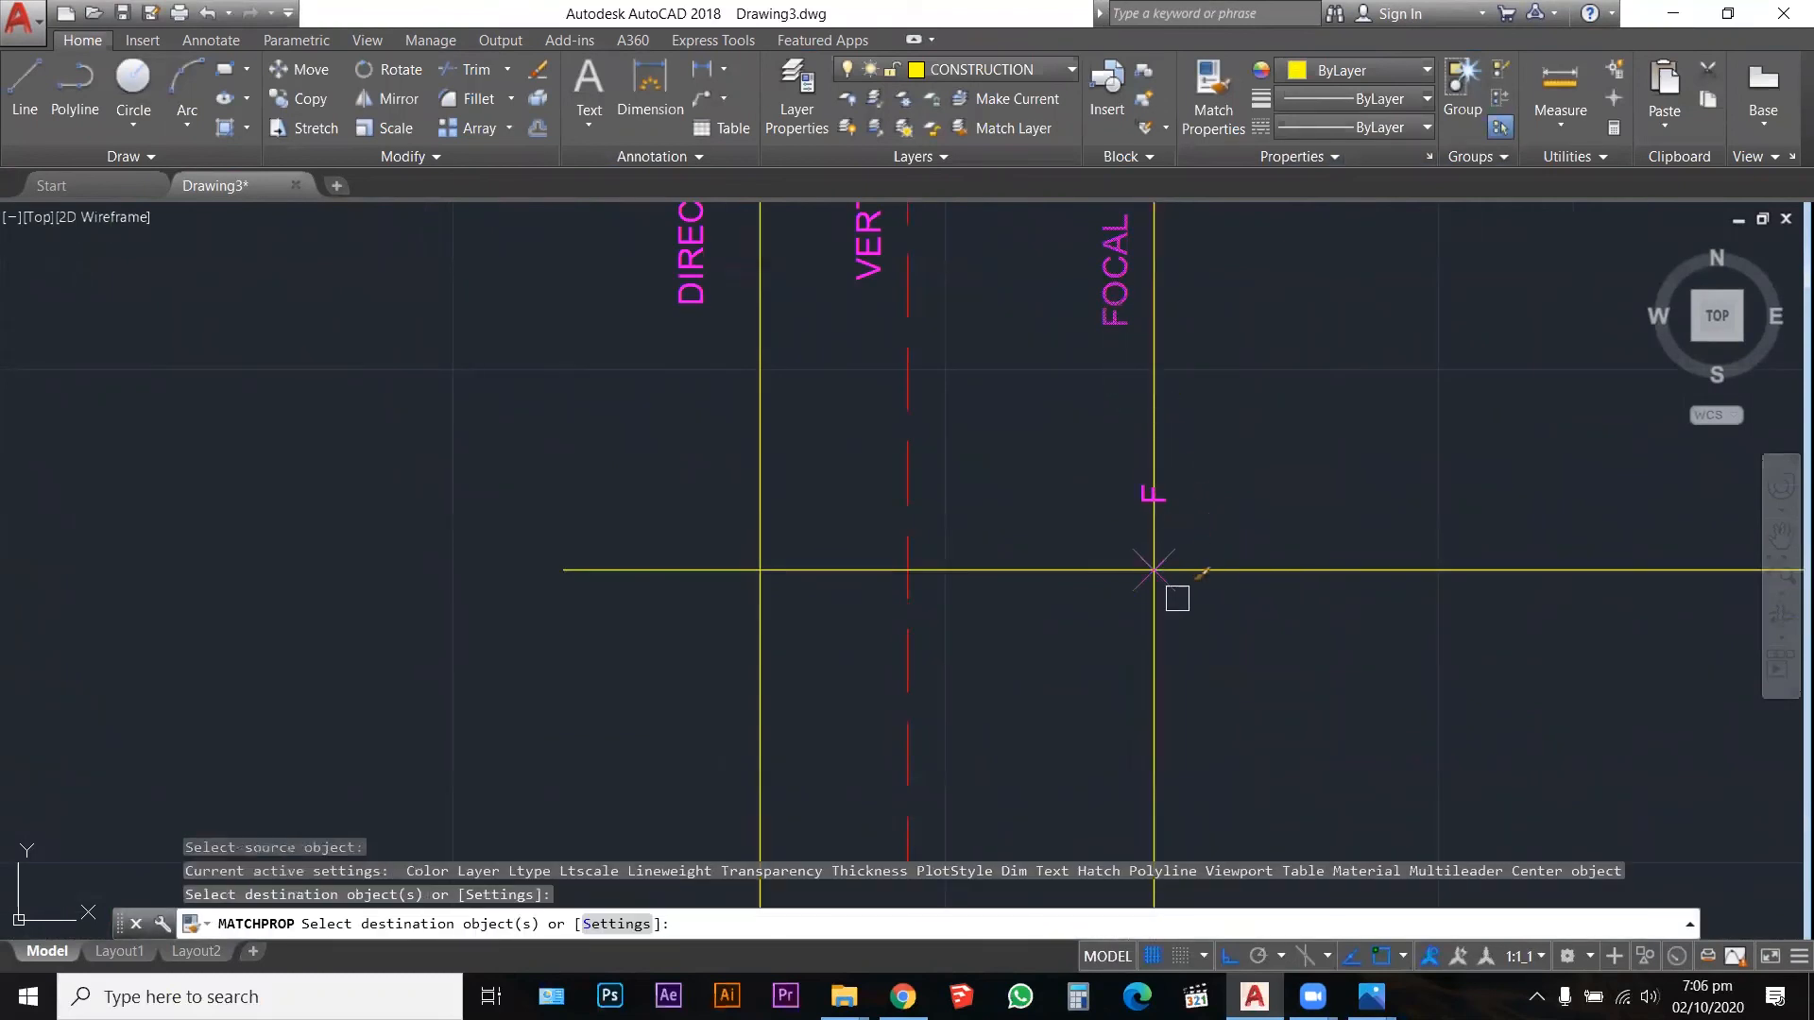
{"action": "key", "text": "Escape"}
{"action": "key", "text": "Escape"}
{"action": "key", "text": "Escape"}
{"action": "left_click", "coordinate": [1151, 493]}
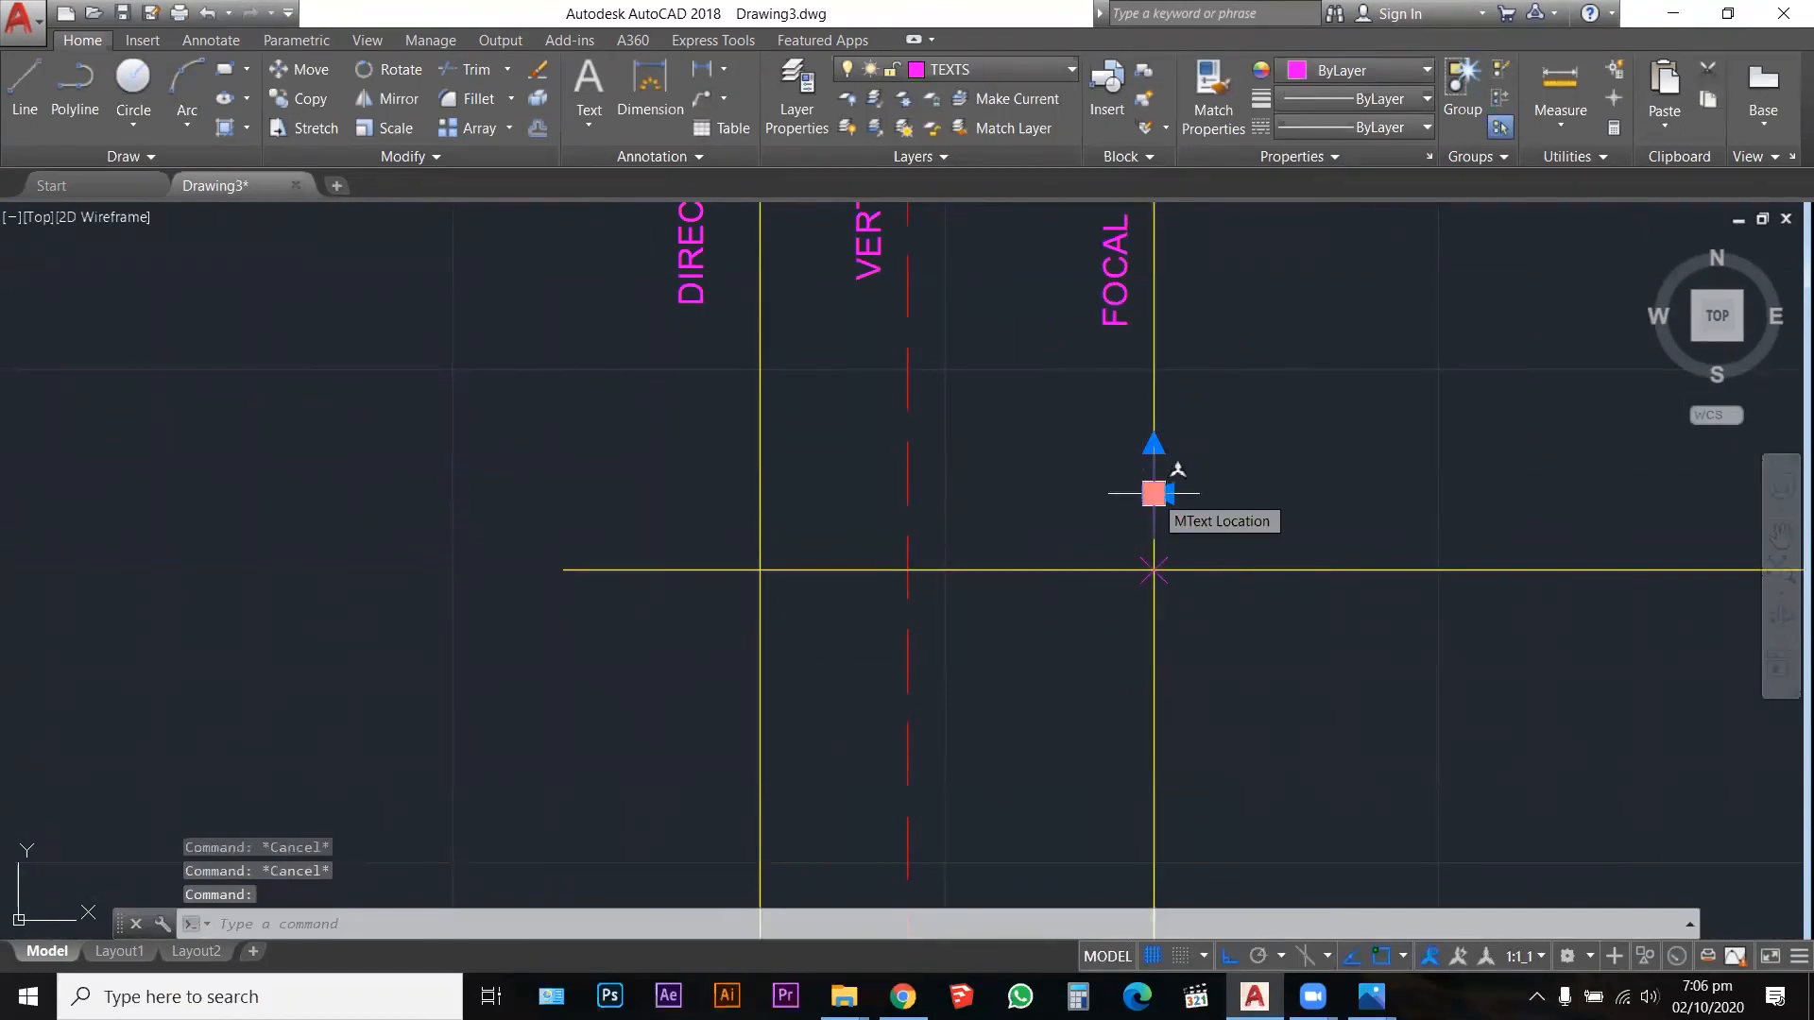
{"action": "left_click", "coordinate": [1154, 493]}
{"action": "key", "text": "Escape"}
{"action": "key", "text": "Escape"}
{"action": "key", "text": "Escape"}
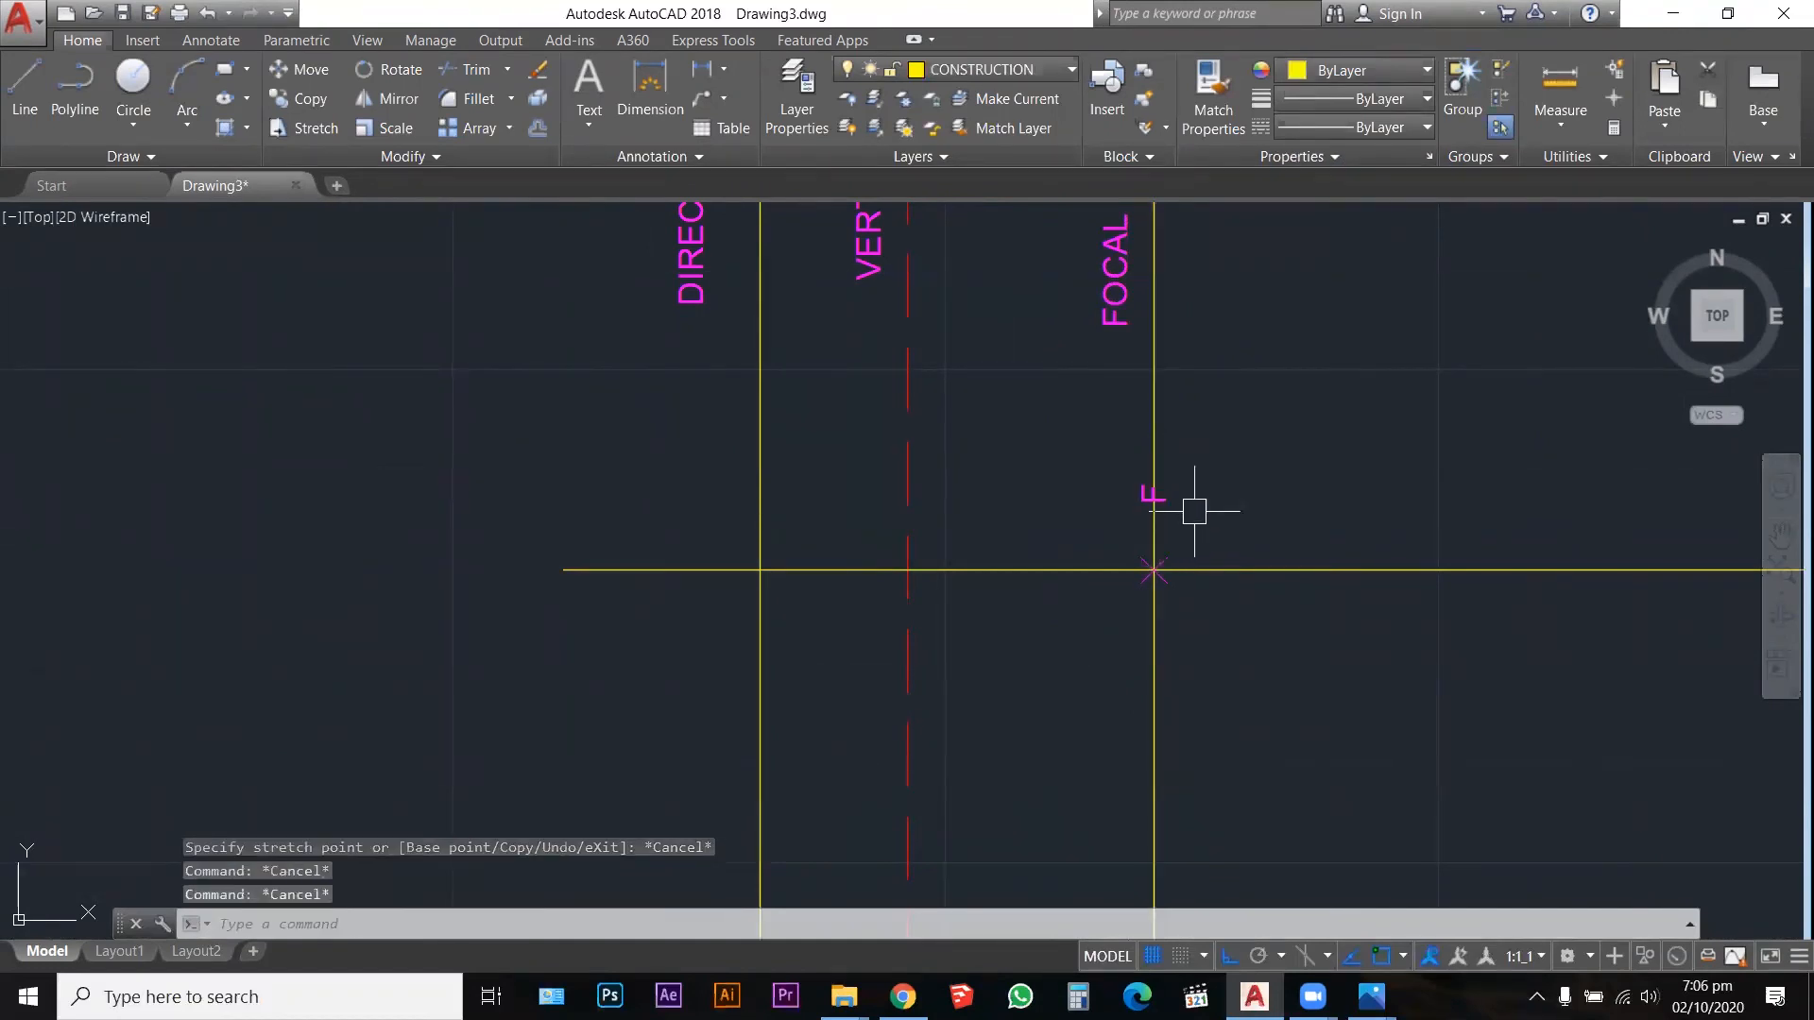
Step: Move the F label to the right of the focal line and down close to the focus point
{"action": "left_click", "coordinate": [1166, 493]}
{"action": "left_click", "coordinate": [1154, 493]}
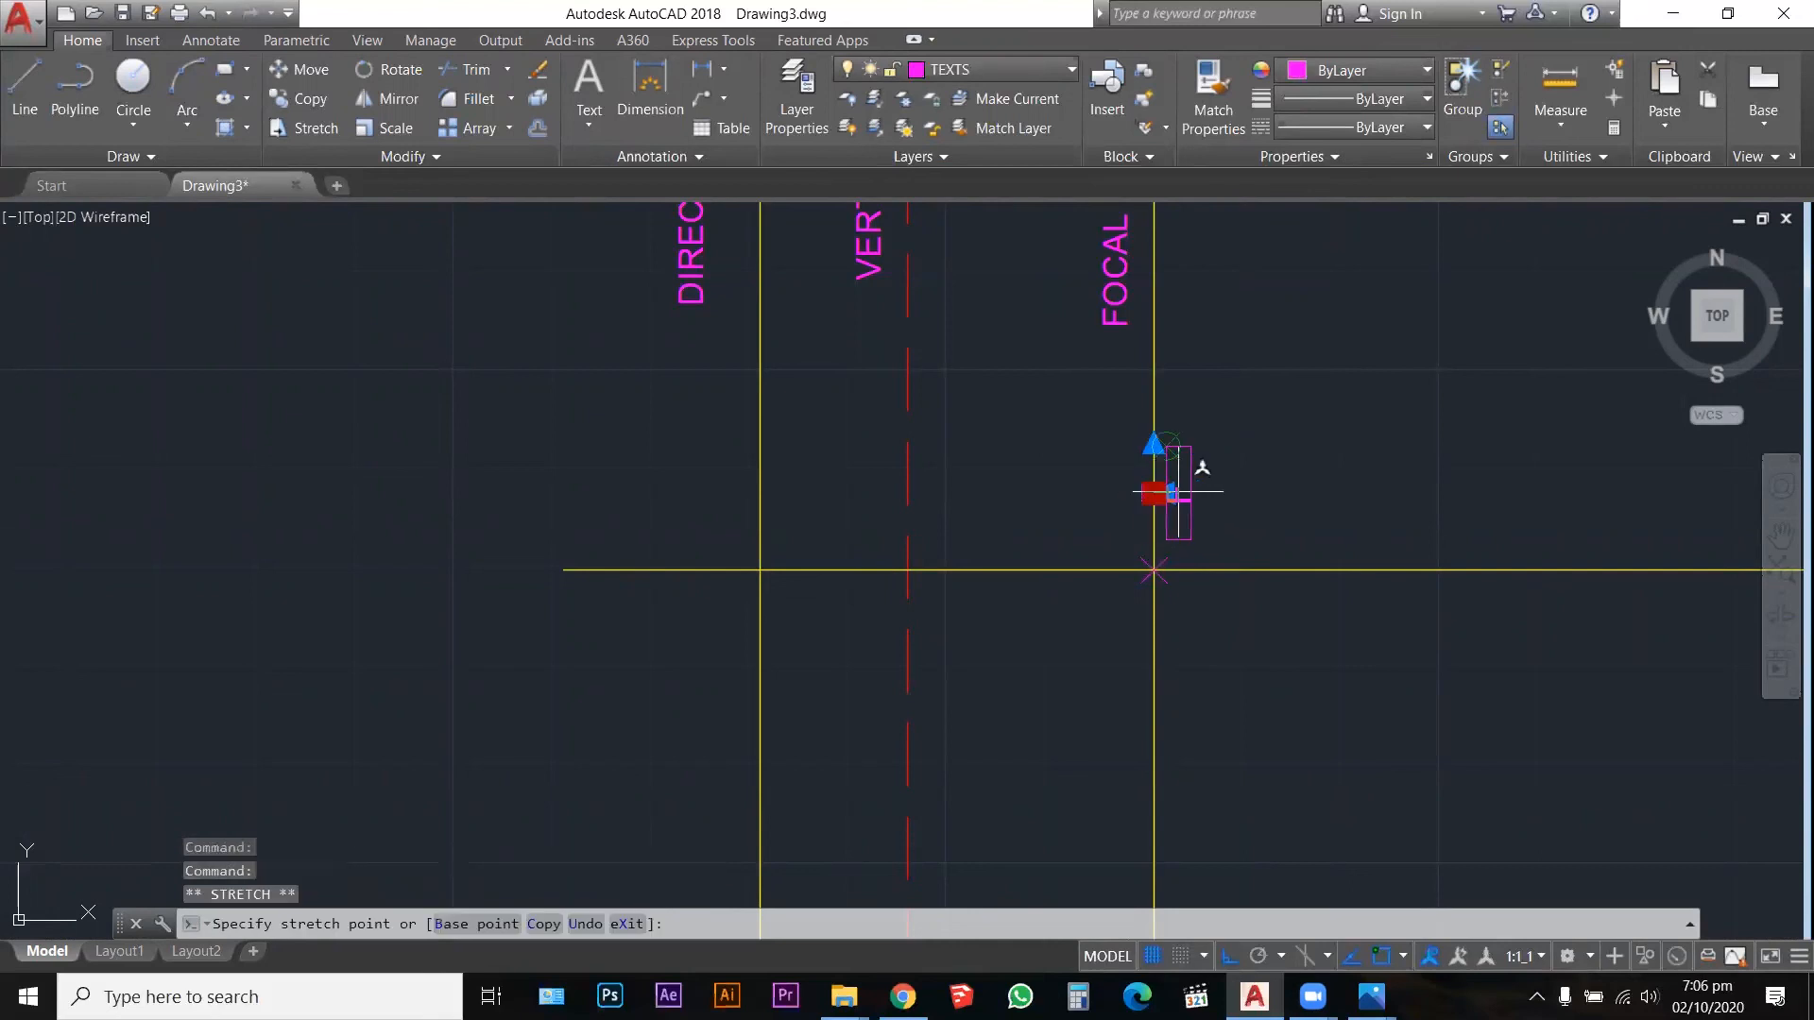
{"action": "scroll", "coordinate": [1187, 487], "scroll_direction": "up", "scroll_amount": 5}
{"action": "key", "text": "Escape"}
{"action": "left_click", "coordinate": [1171, 452]}
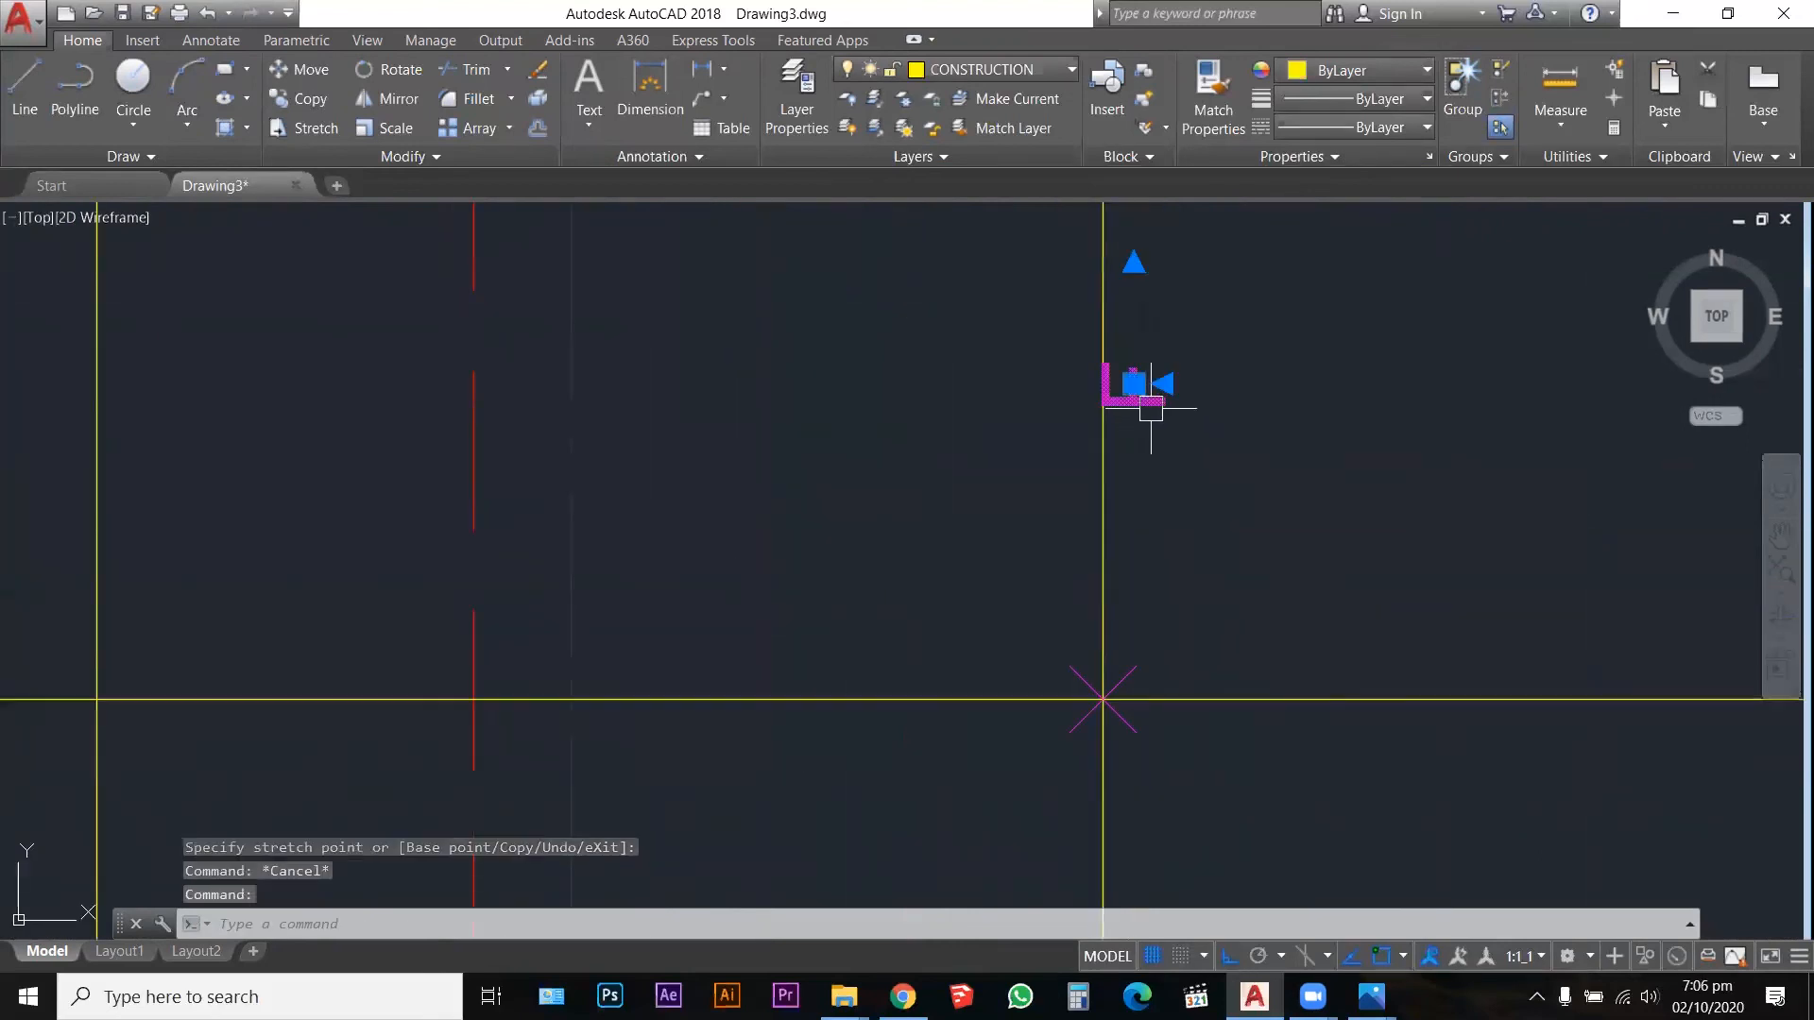
{"action": "left_click", "coordinate": [1165, 446]}
{"action": "left_click", "coordinate": [1140, 604]}
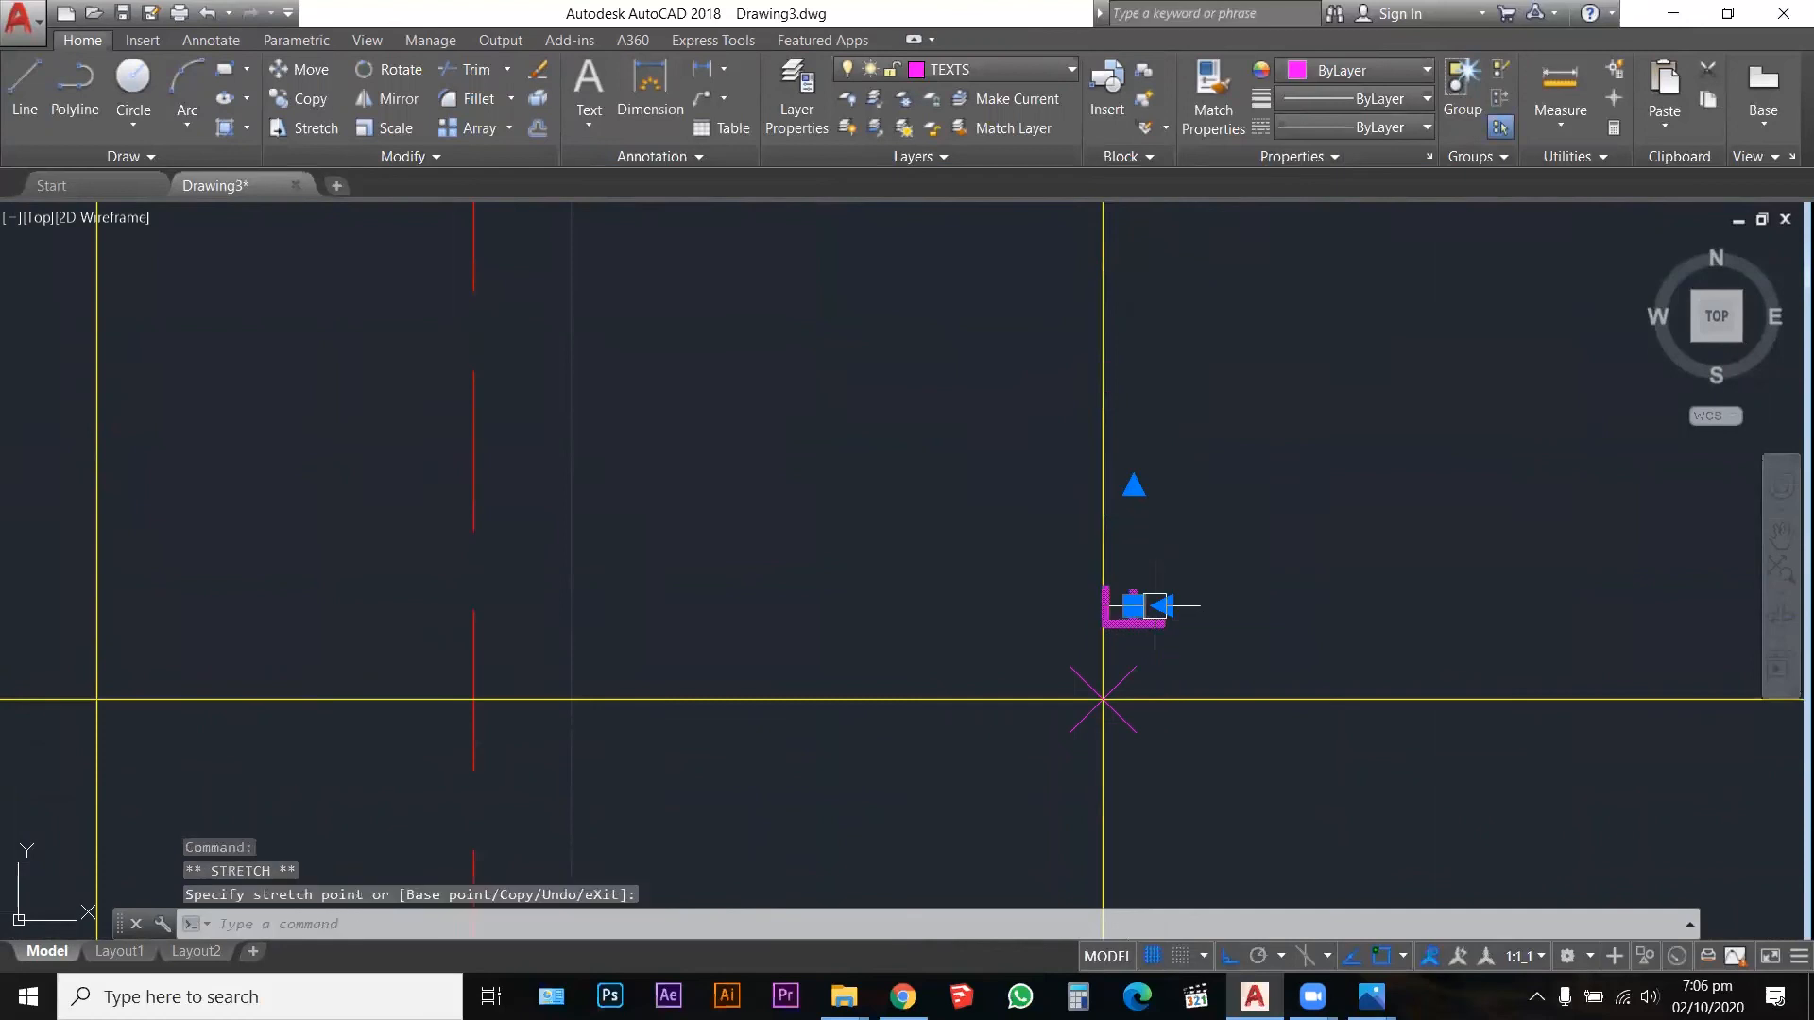
{"action": "key", "text": "Escape"}
{"action": "key", "text": "Escape"}
{"action": "scroll", "coordinate": [1181, 605], "scroll_direction": "down", "scroll_amount": 5}
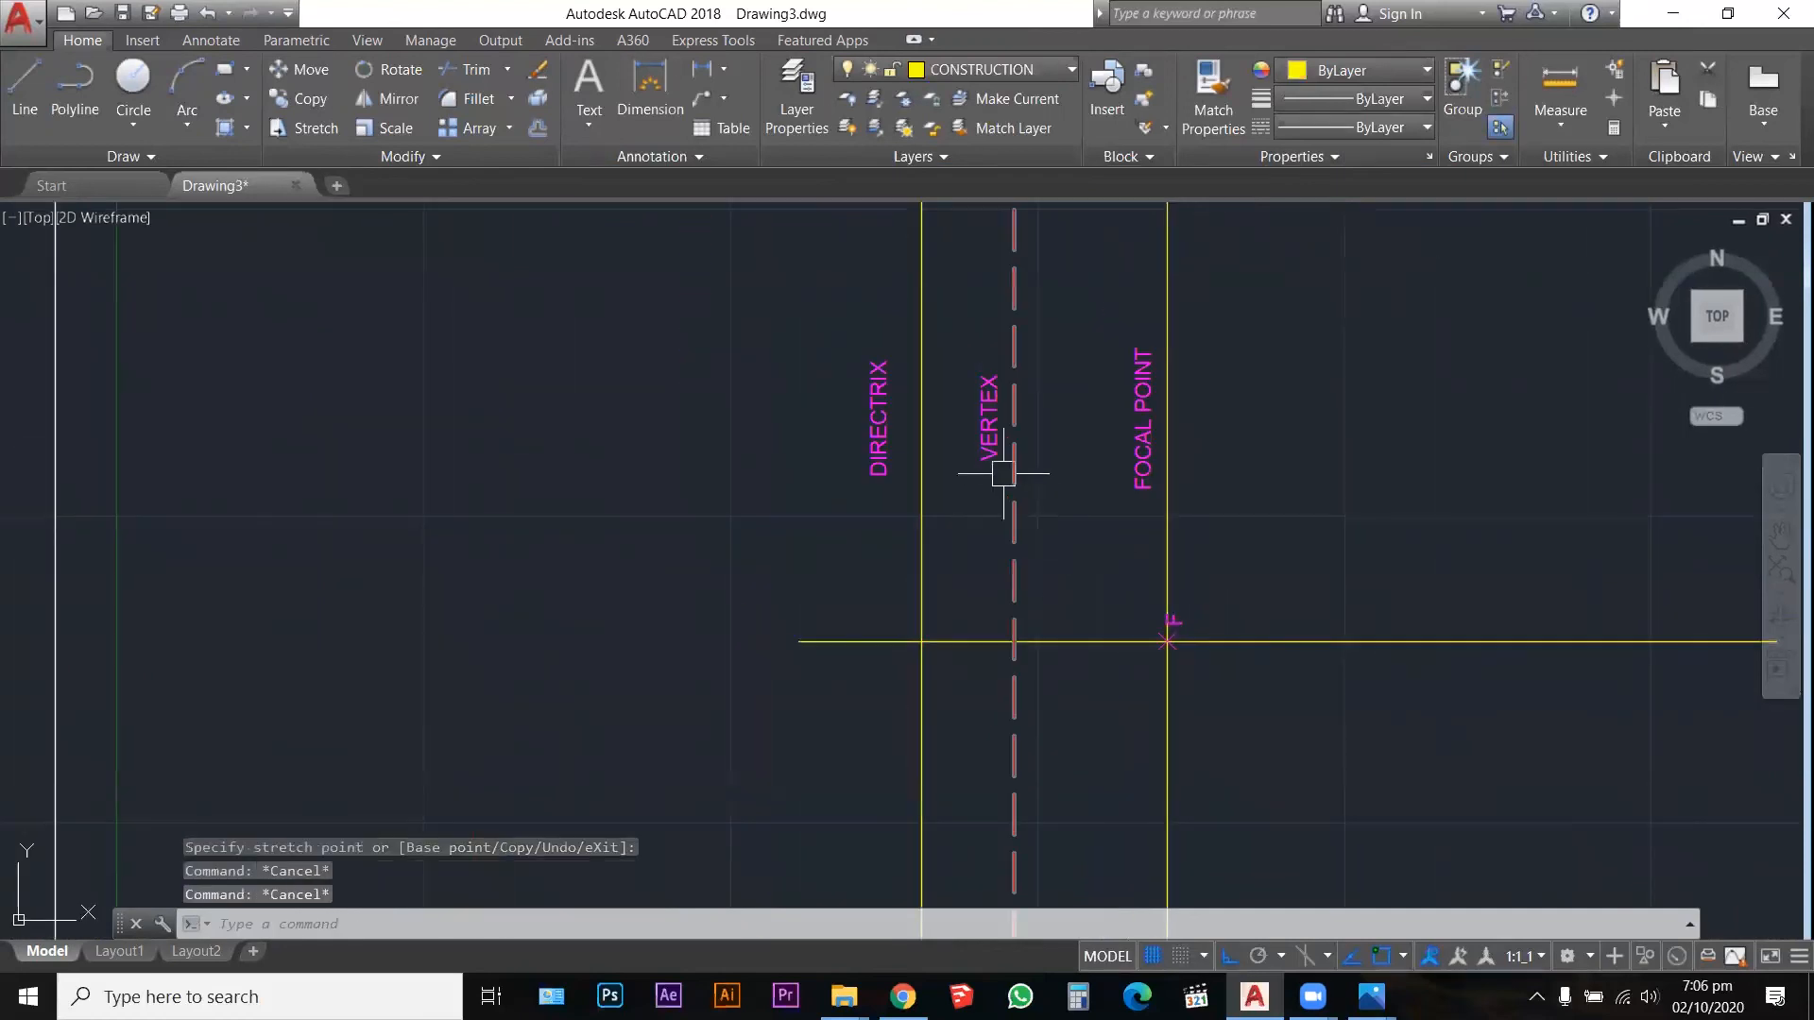
Step: Make the DIMENSIONS layer current and dimension the directrix-to-vertex distance just below the horizontal axis
{"action": "left_click", "coordinate": [1036, 68]}
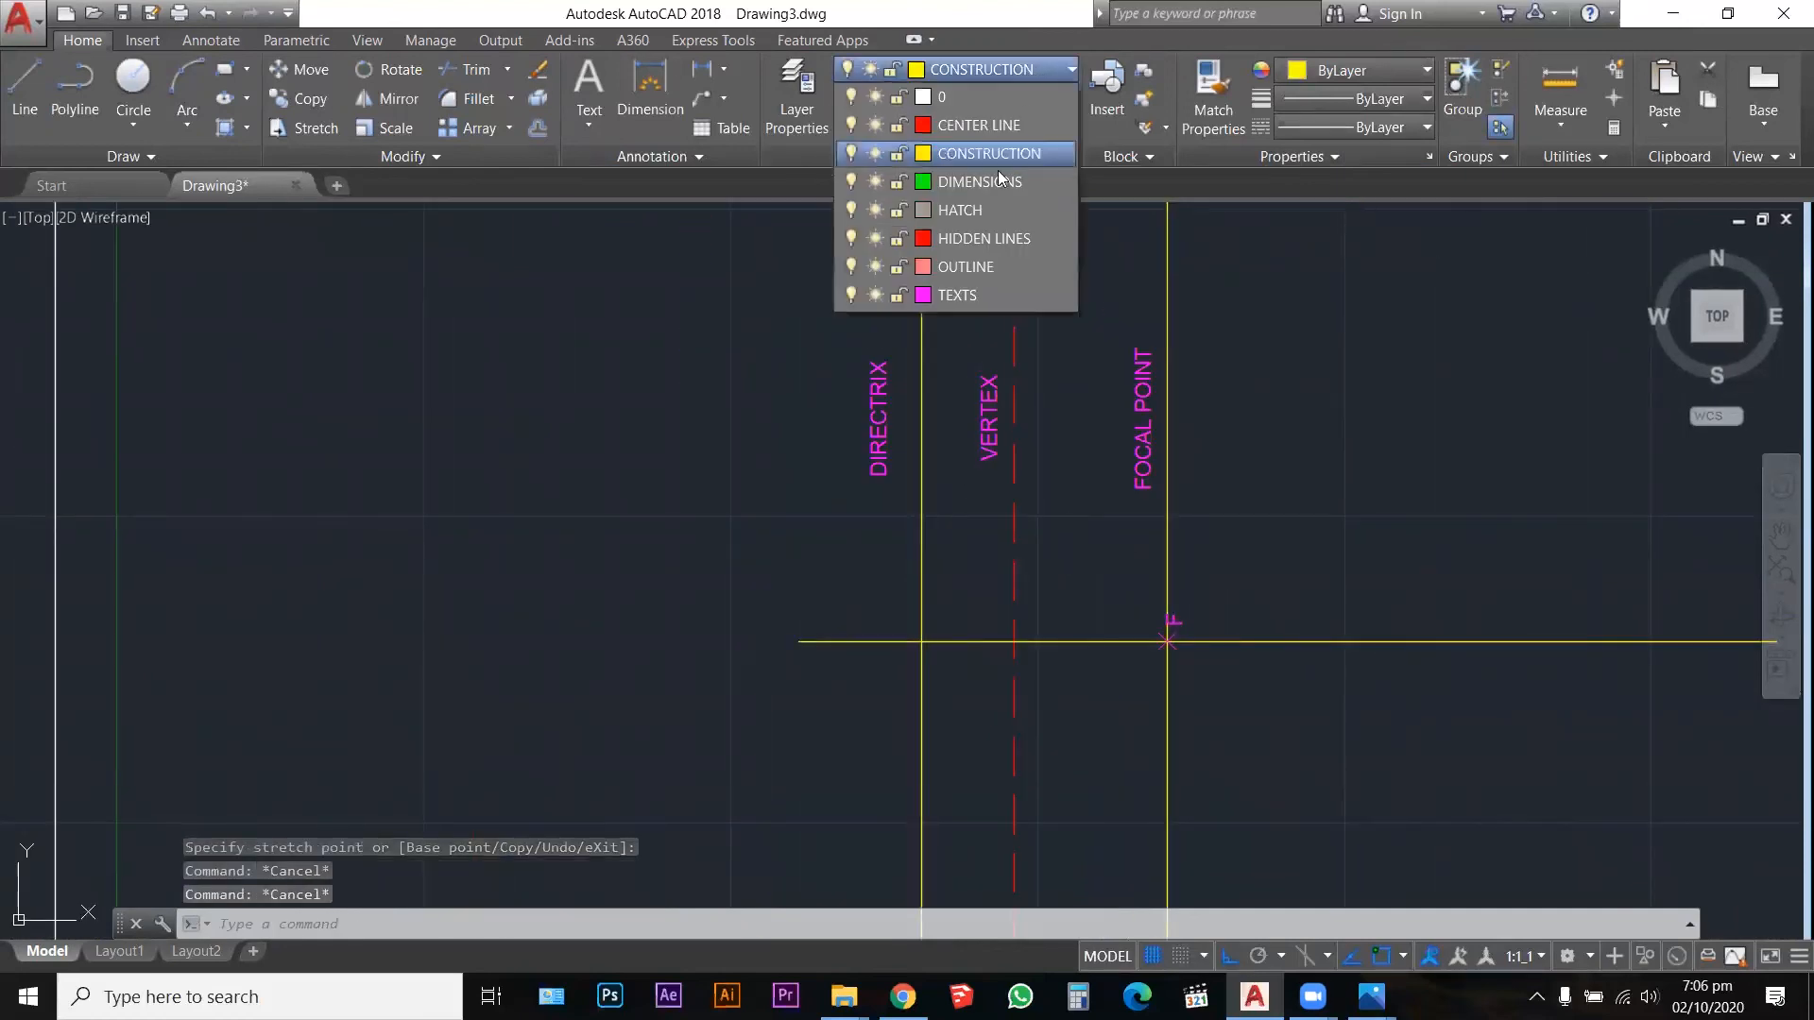
{"action": "left_click", "coordinate": [980, 184]}
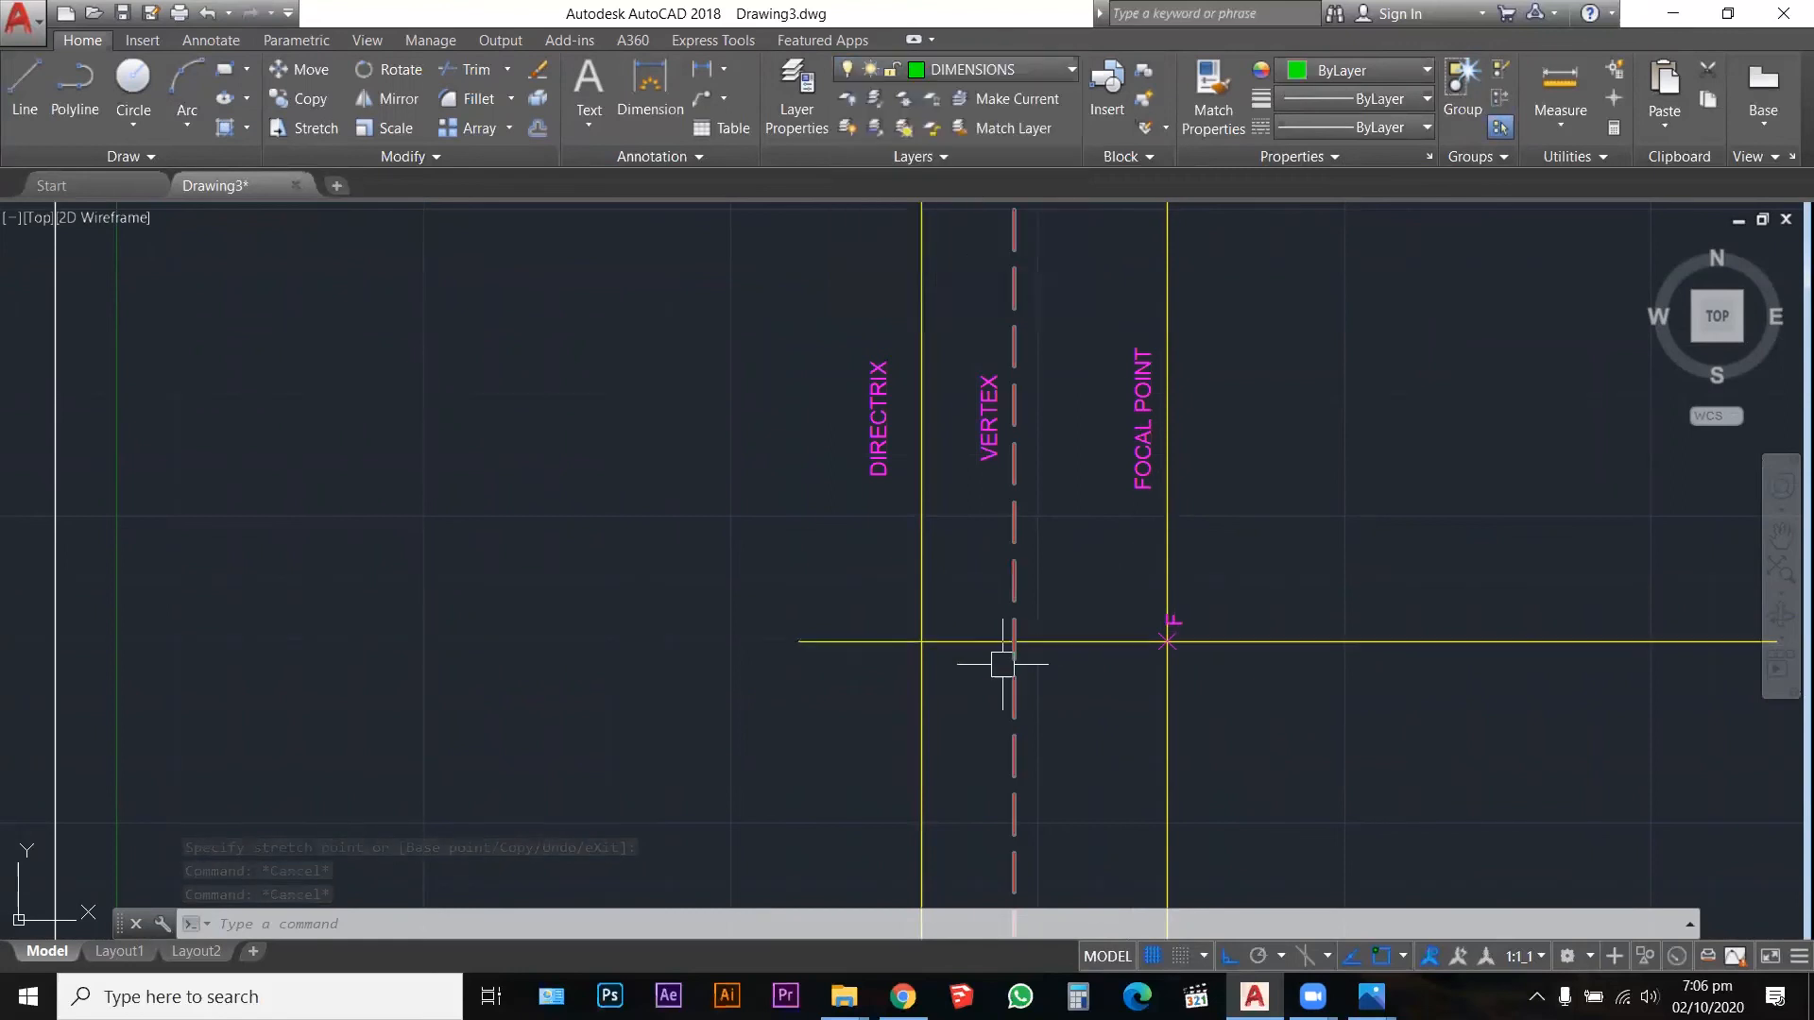
{"action": "type", "text": "DIM"}
{"action": "key", "text": "Return"}
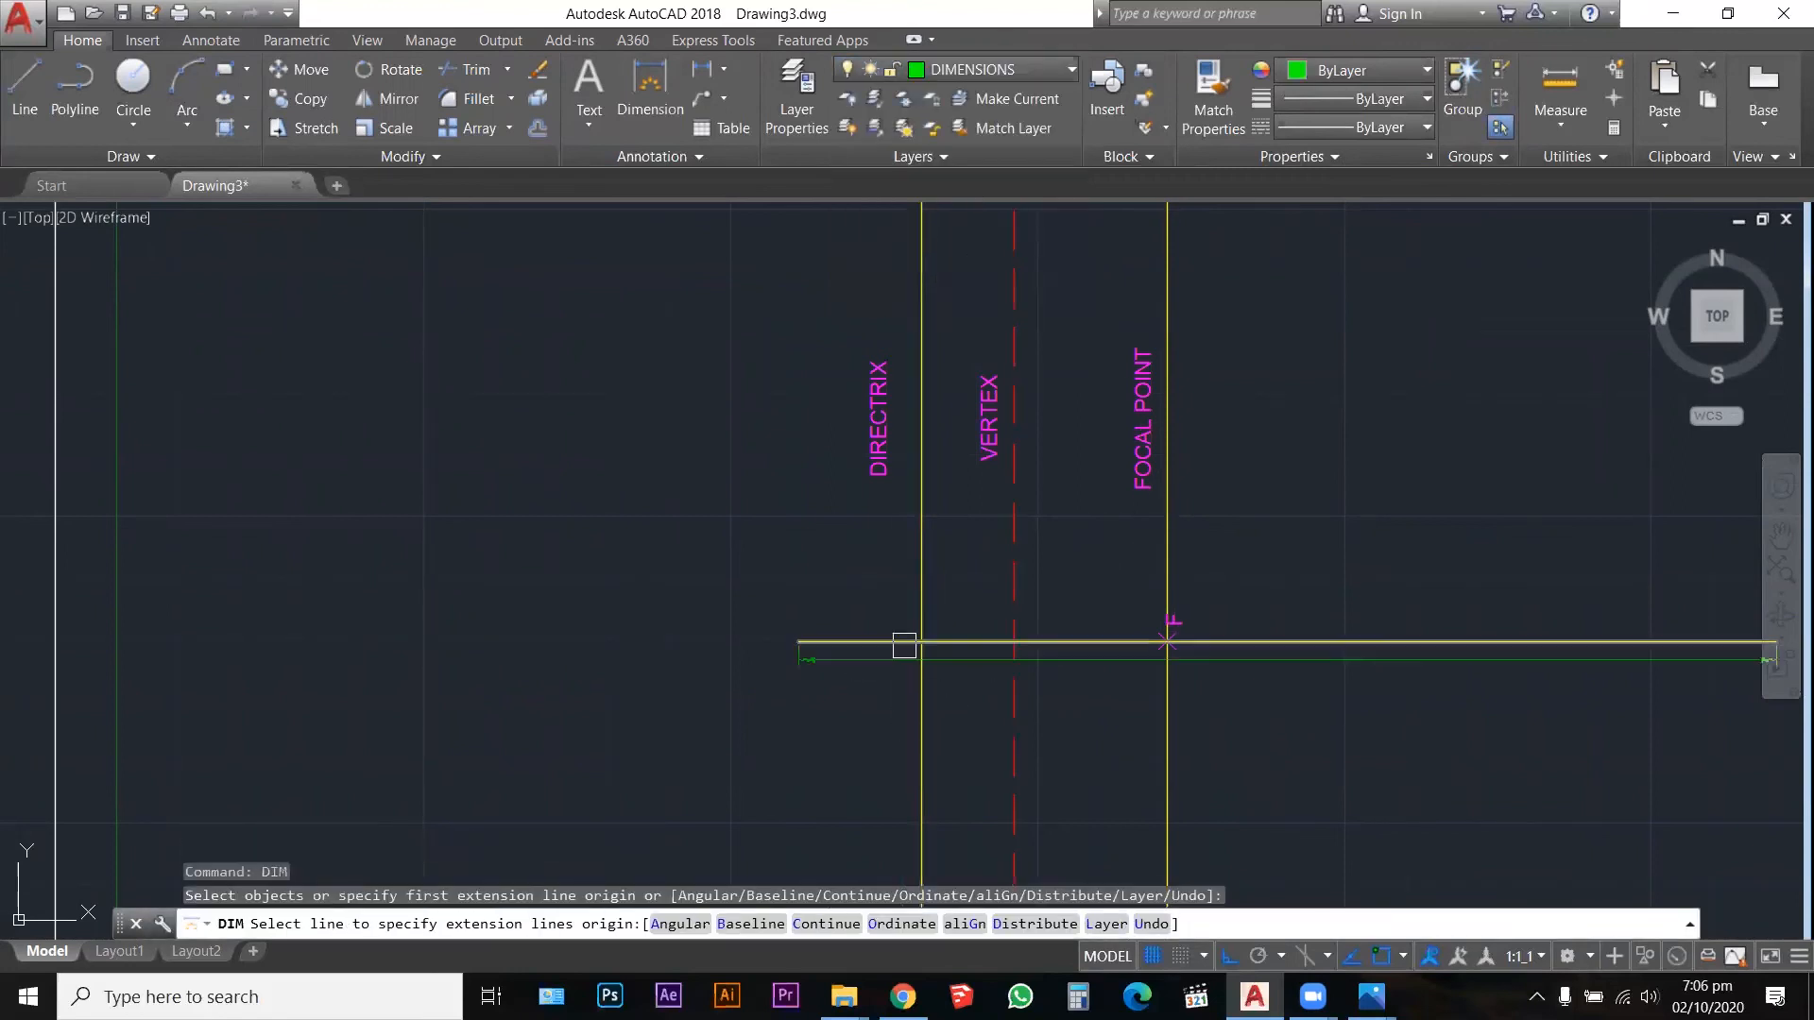
{"action": "left_click", "coordinate": [921, 643]}
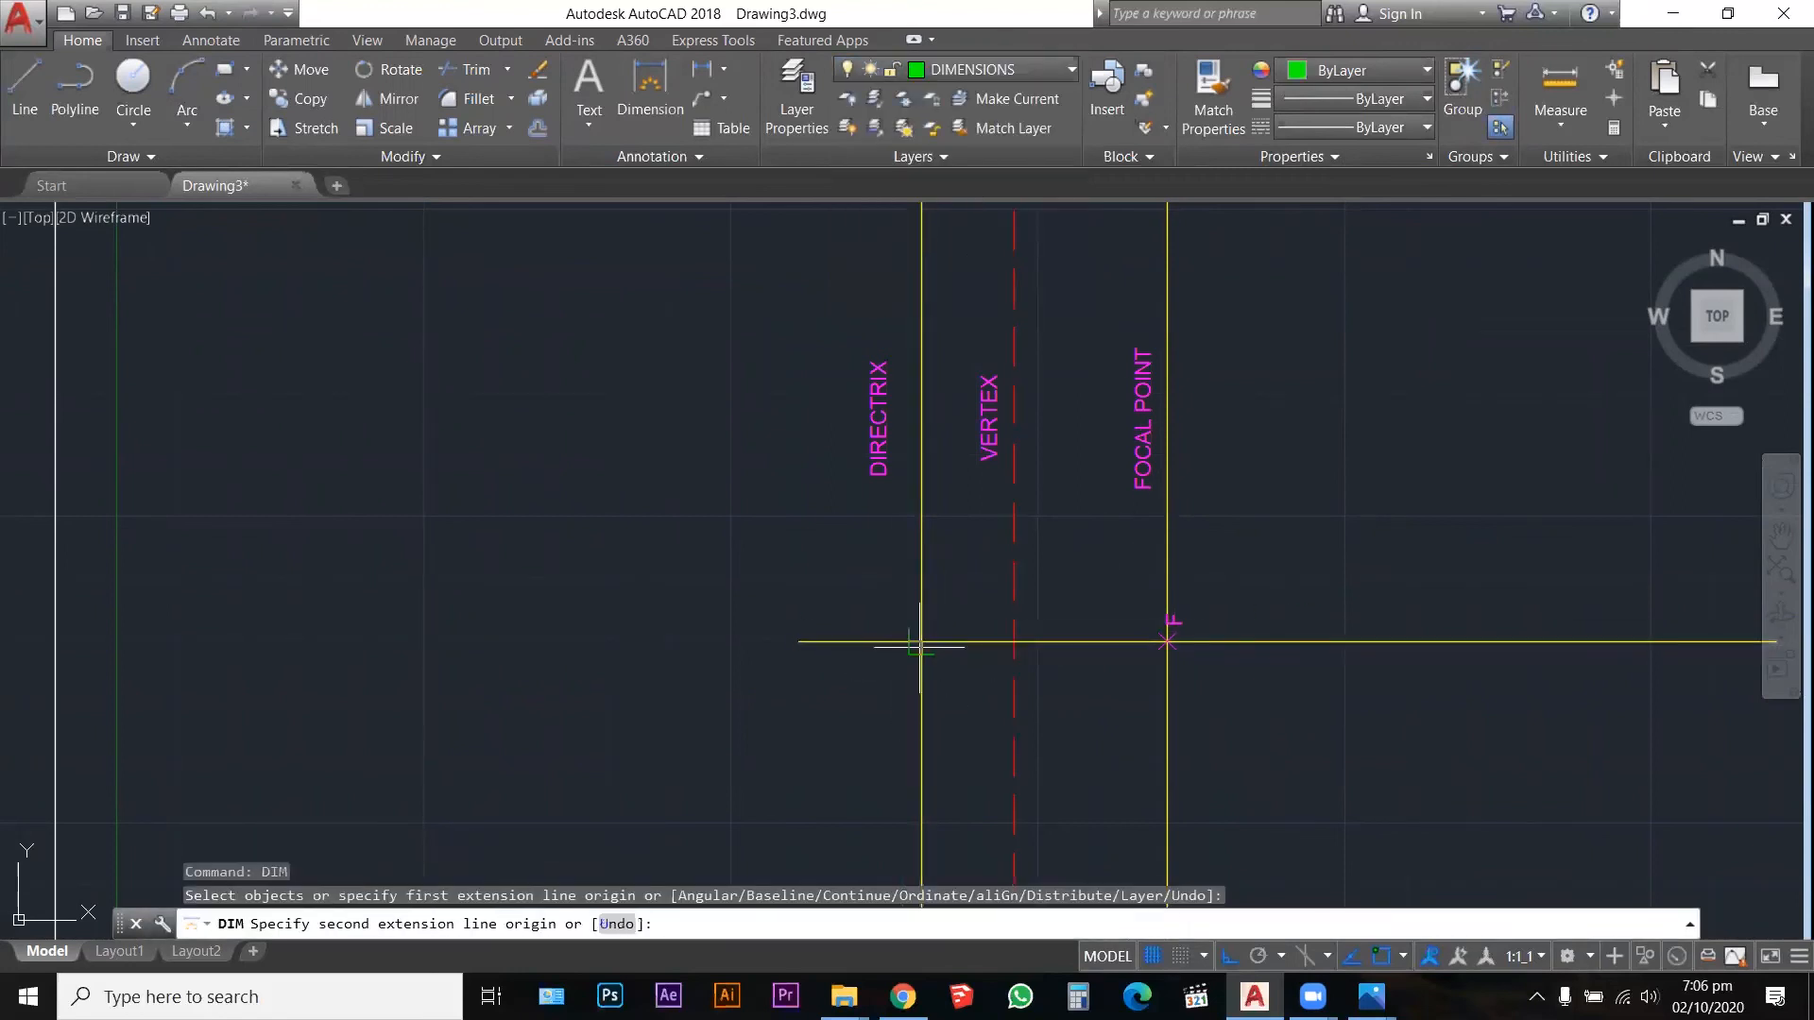
{"action": "left_click", "coordinate": [1014, 643]}
{"action": "left_click", "coordinate": [984, 676]}
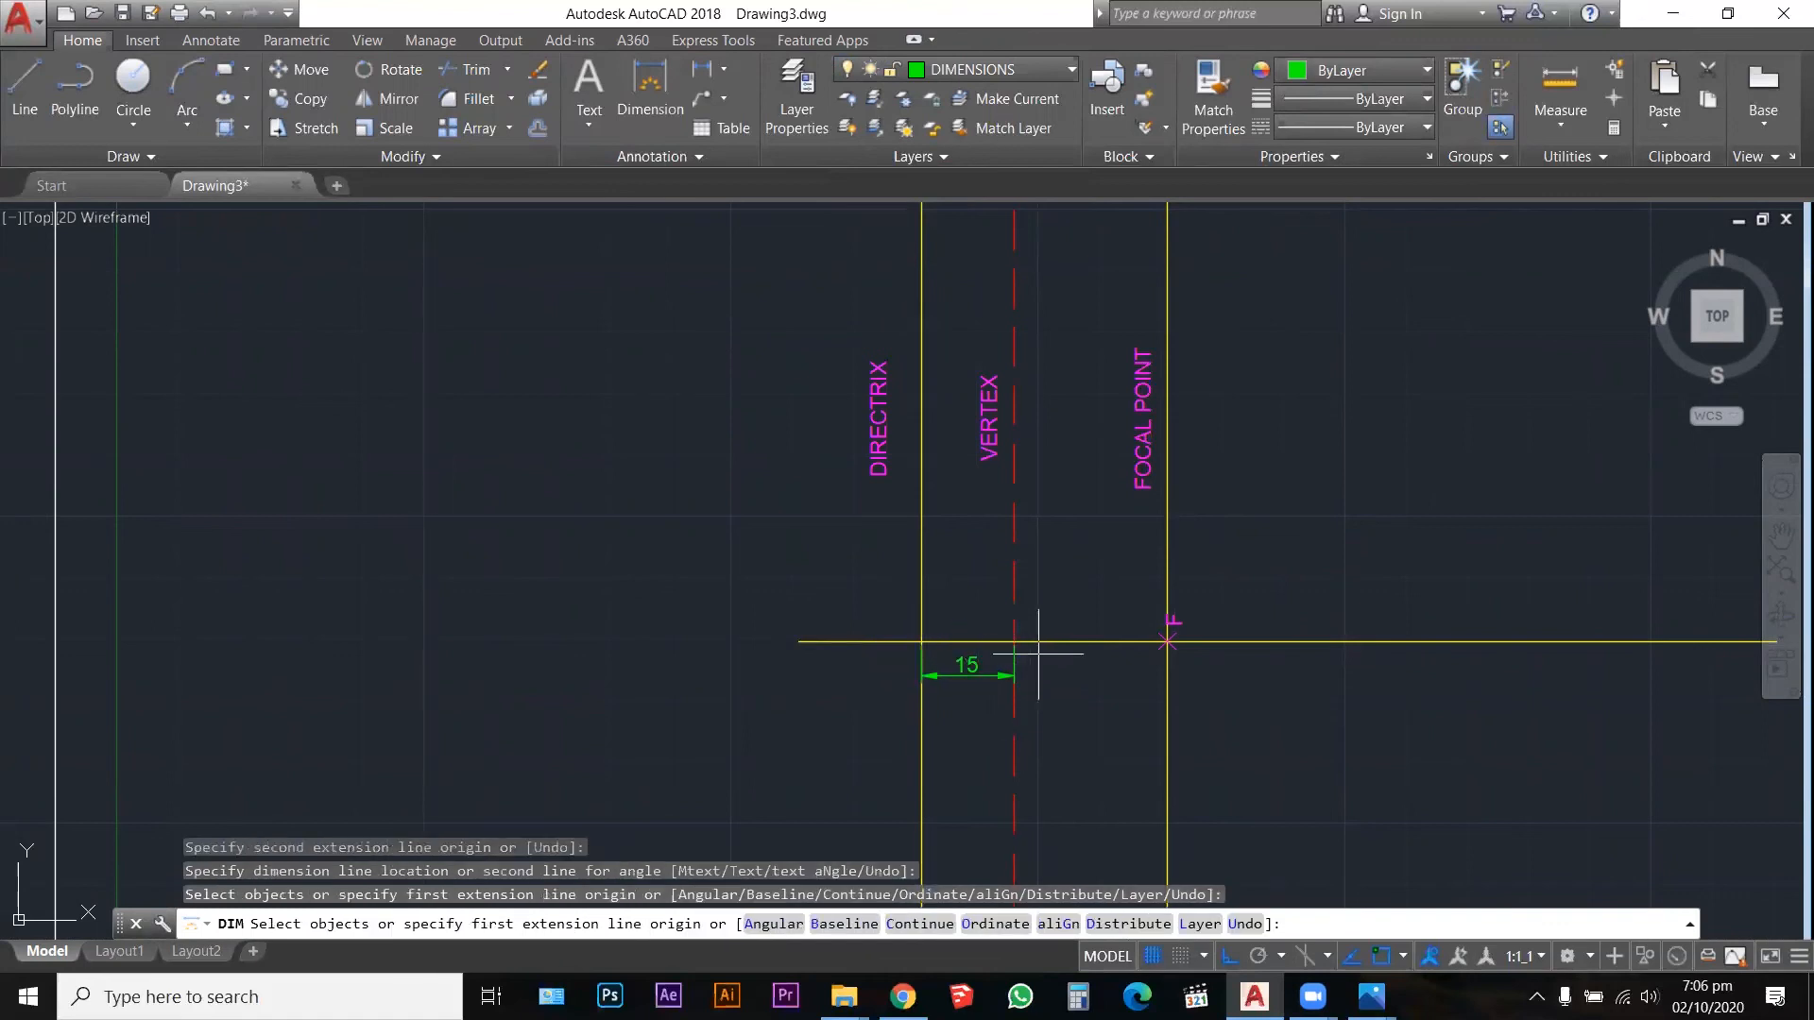
Step: Dimension the distance from the vertex to the focus, aligning its dimension line with the directrix-to-vertex dimension
{"action": "left_click", "coordinate": [1014, 642]}
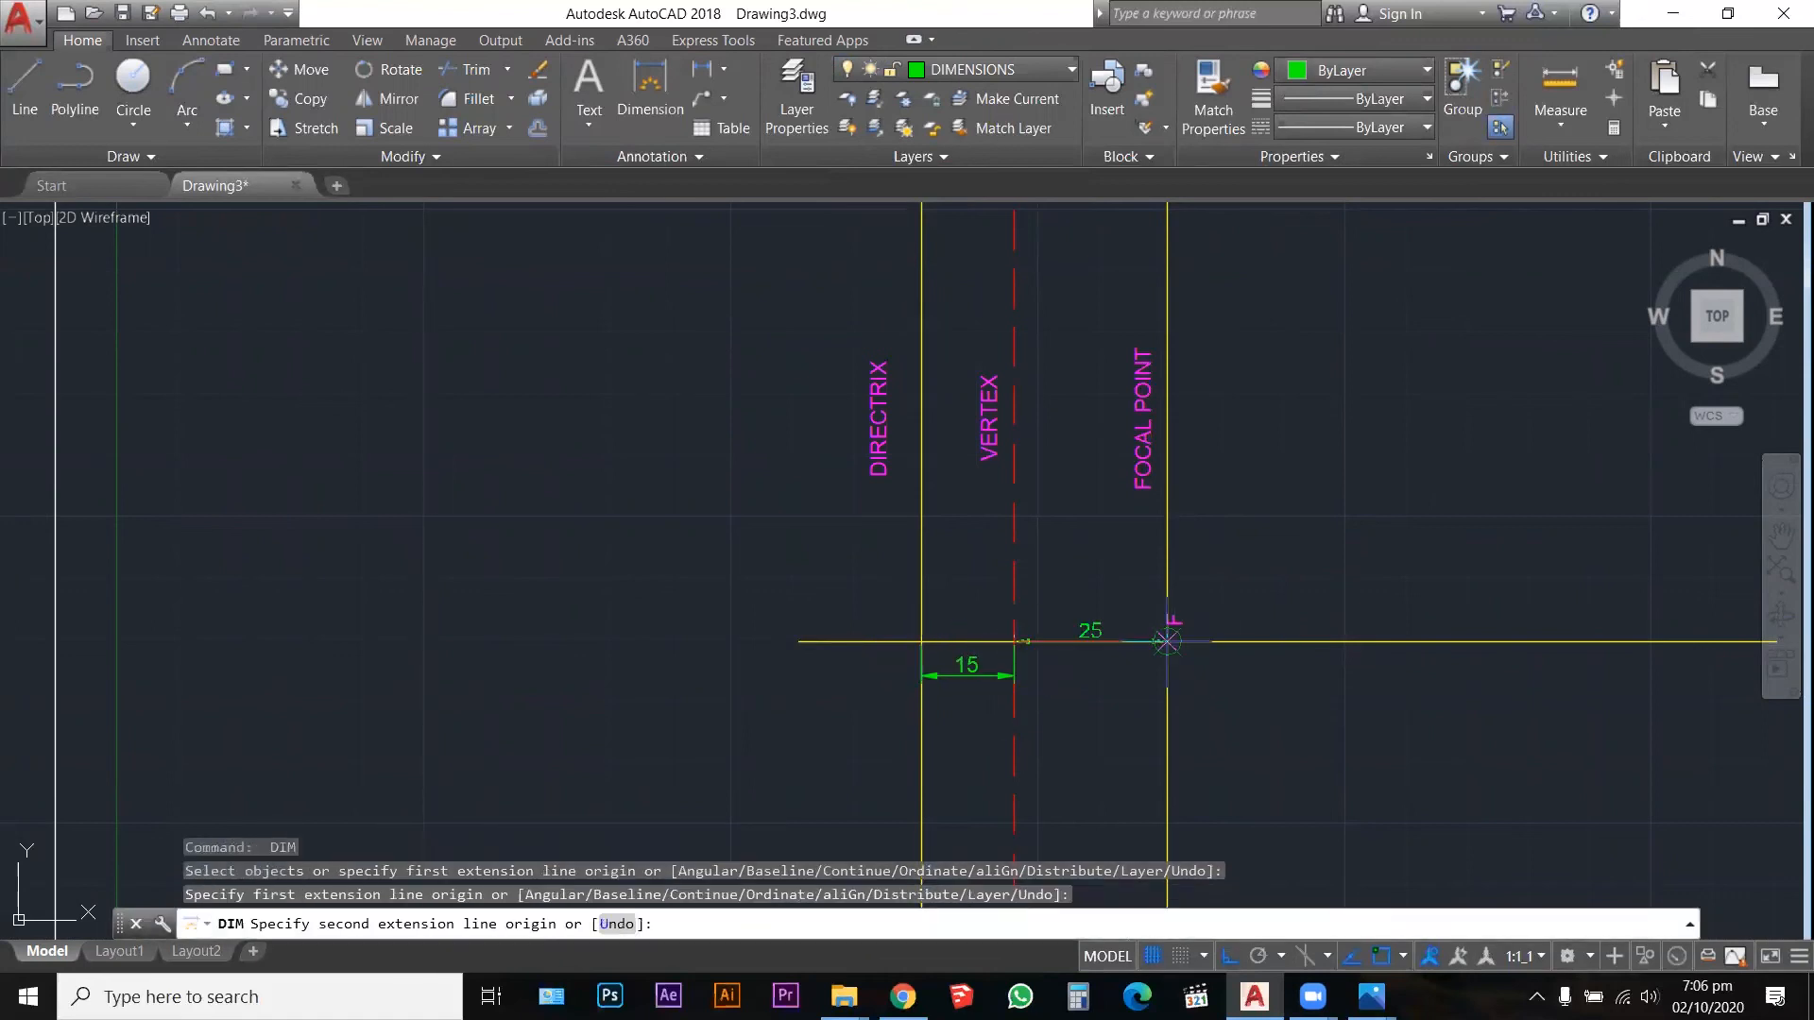
{"action": "left_click", "coordinate": [1167, 642]}
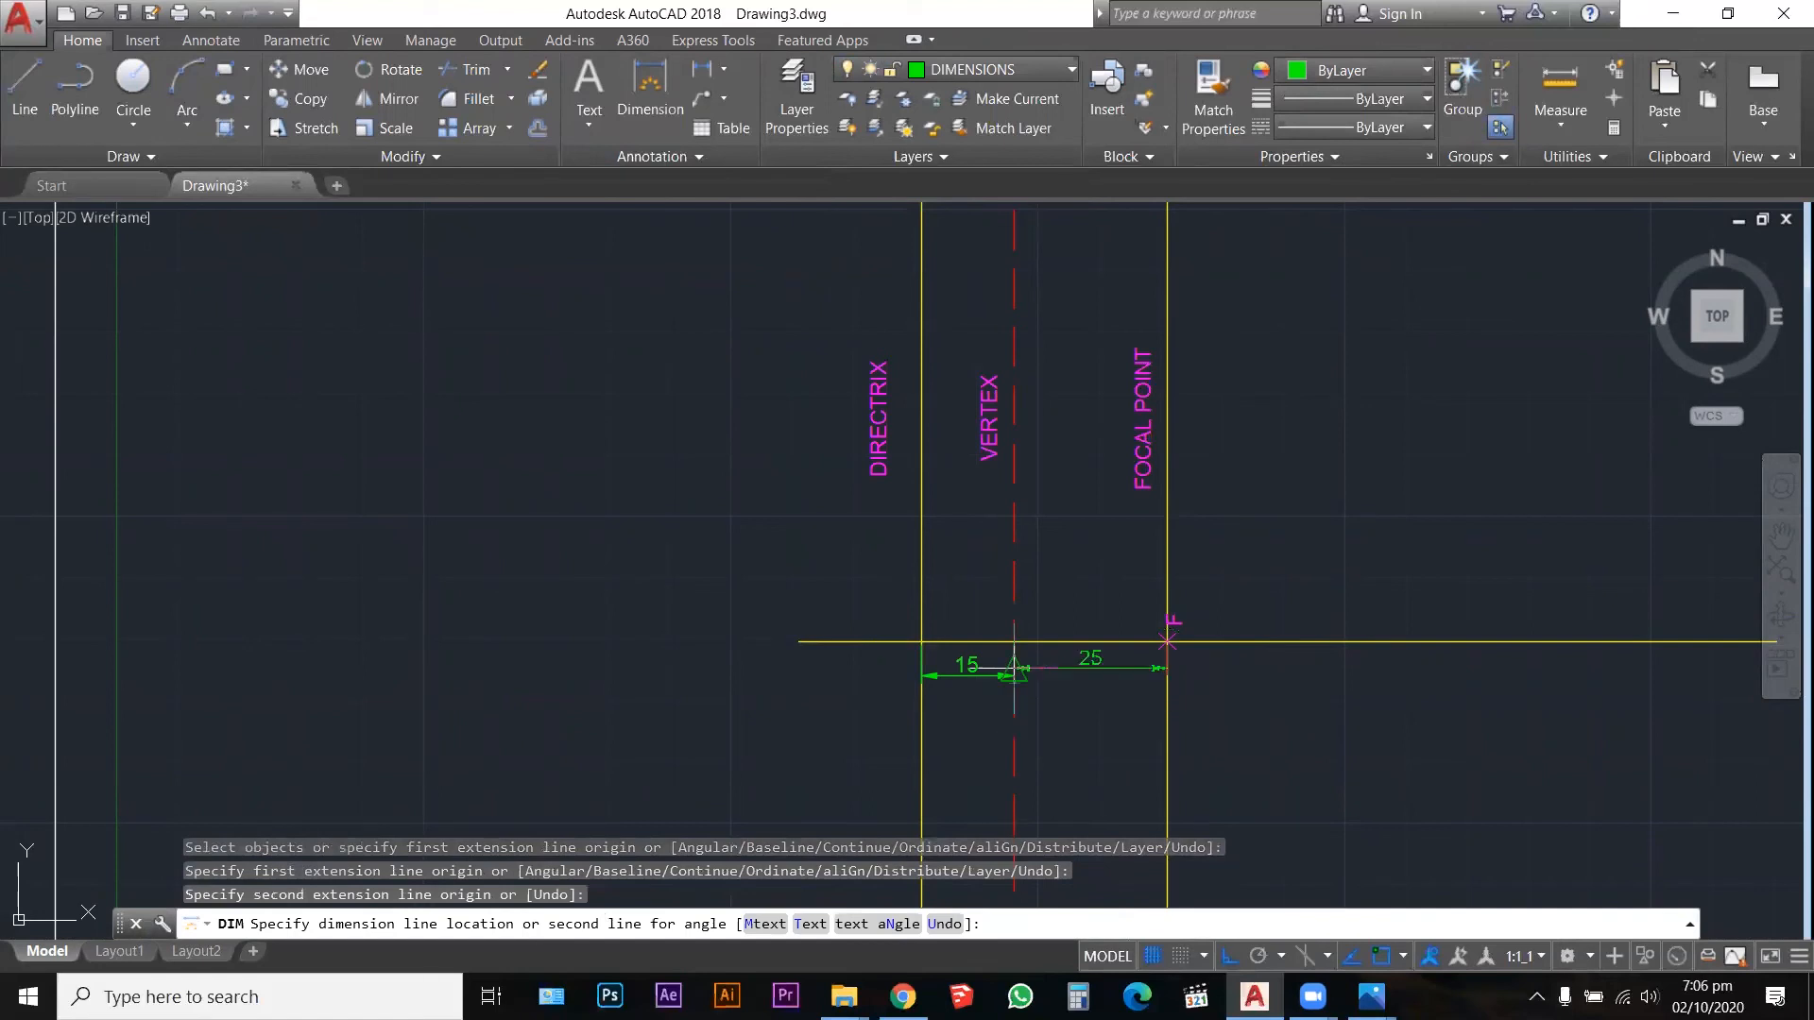
{"action": "scroll", "coordinate": [1014, 669], "scroll_direction": "up", "scroll_amount": 4}
{"action": "left_click", "coordinate": [1011, 676]}
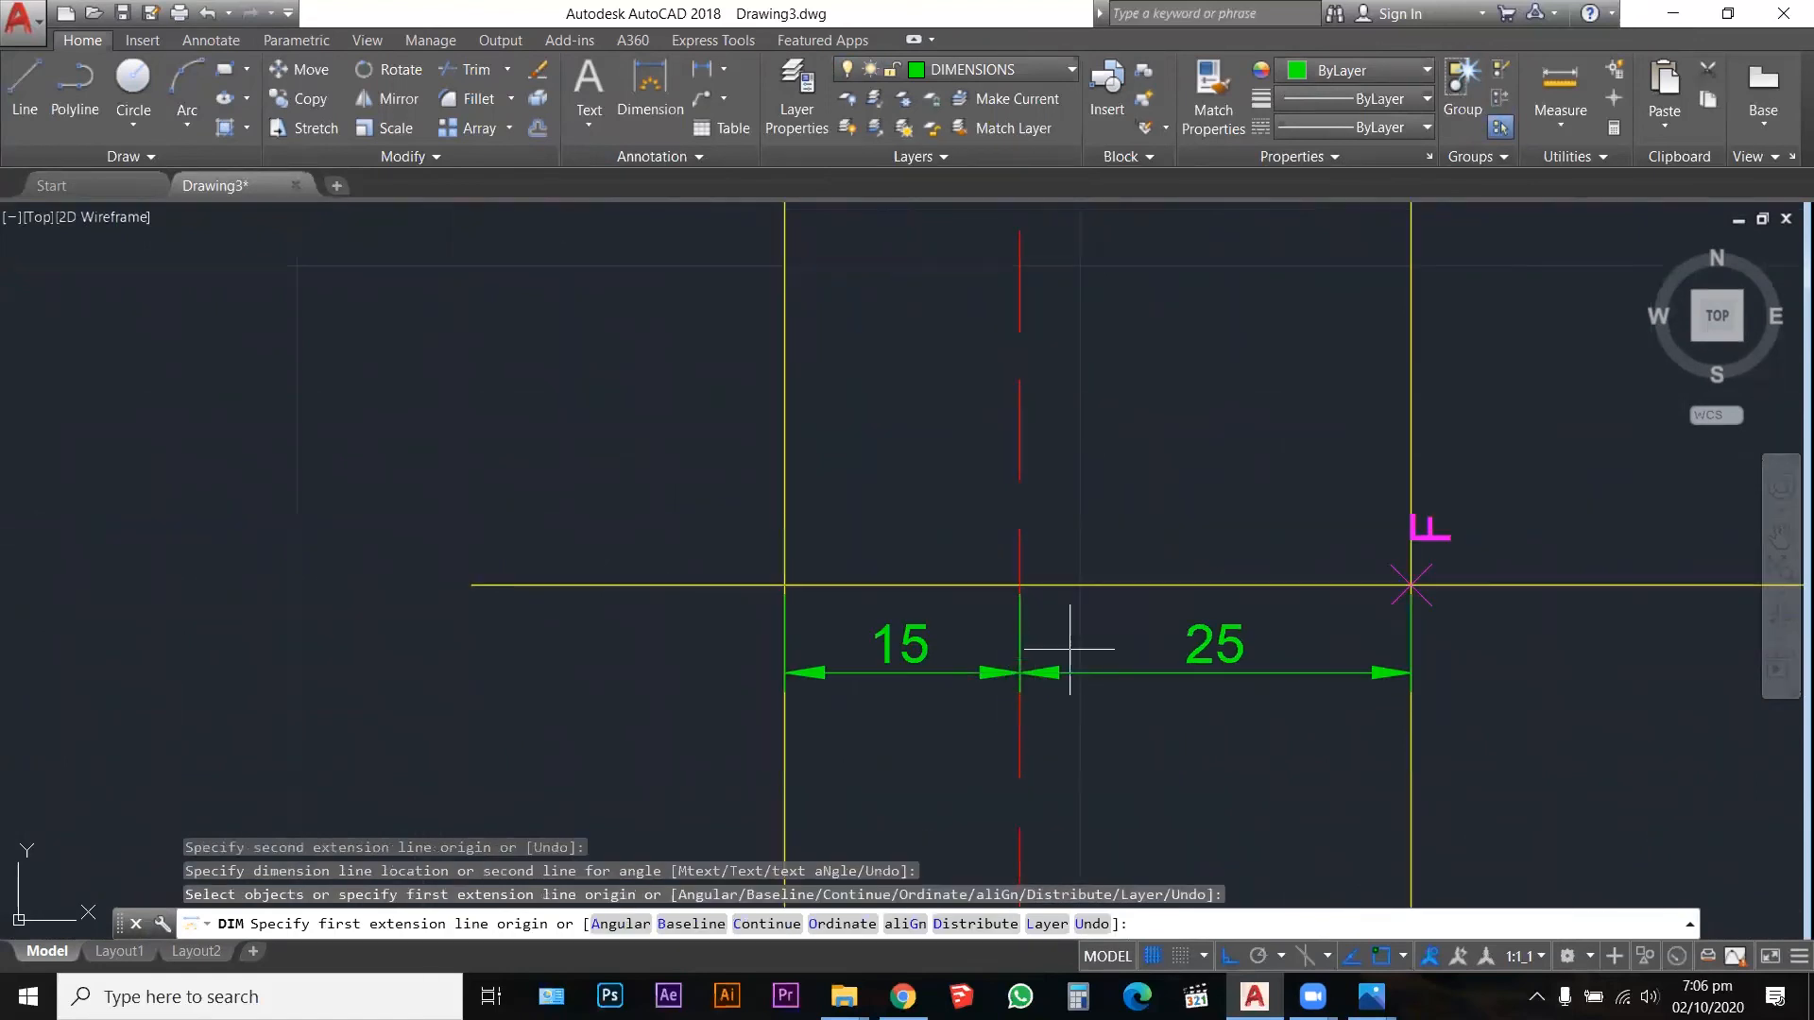
{"action": "scroll", "coordinate": [984, 684], "scroll_direction": "down", "scroll_amount": 2}
{"action": "scroll", "coordinate": [945, 690], "scroll_direction": "down", "scroll_amount": 2}
{"action": "key", "text": "Escape"}
{"action": "key", "text": "Escape"}
{"action": "key", "text": "Escape"}
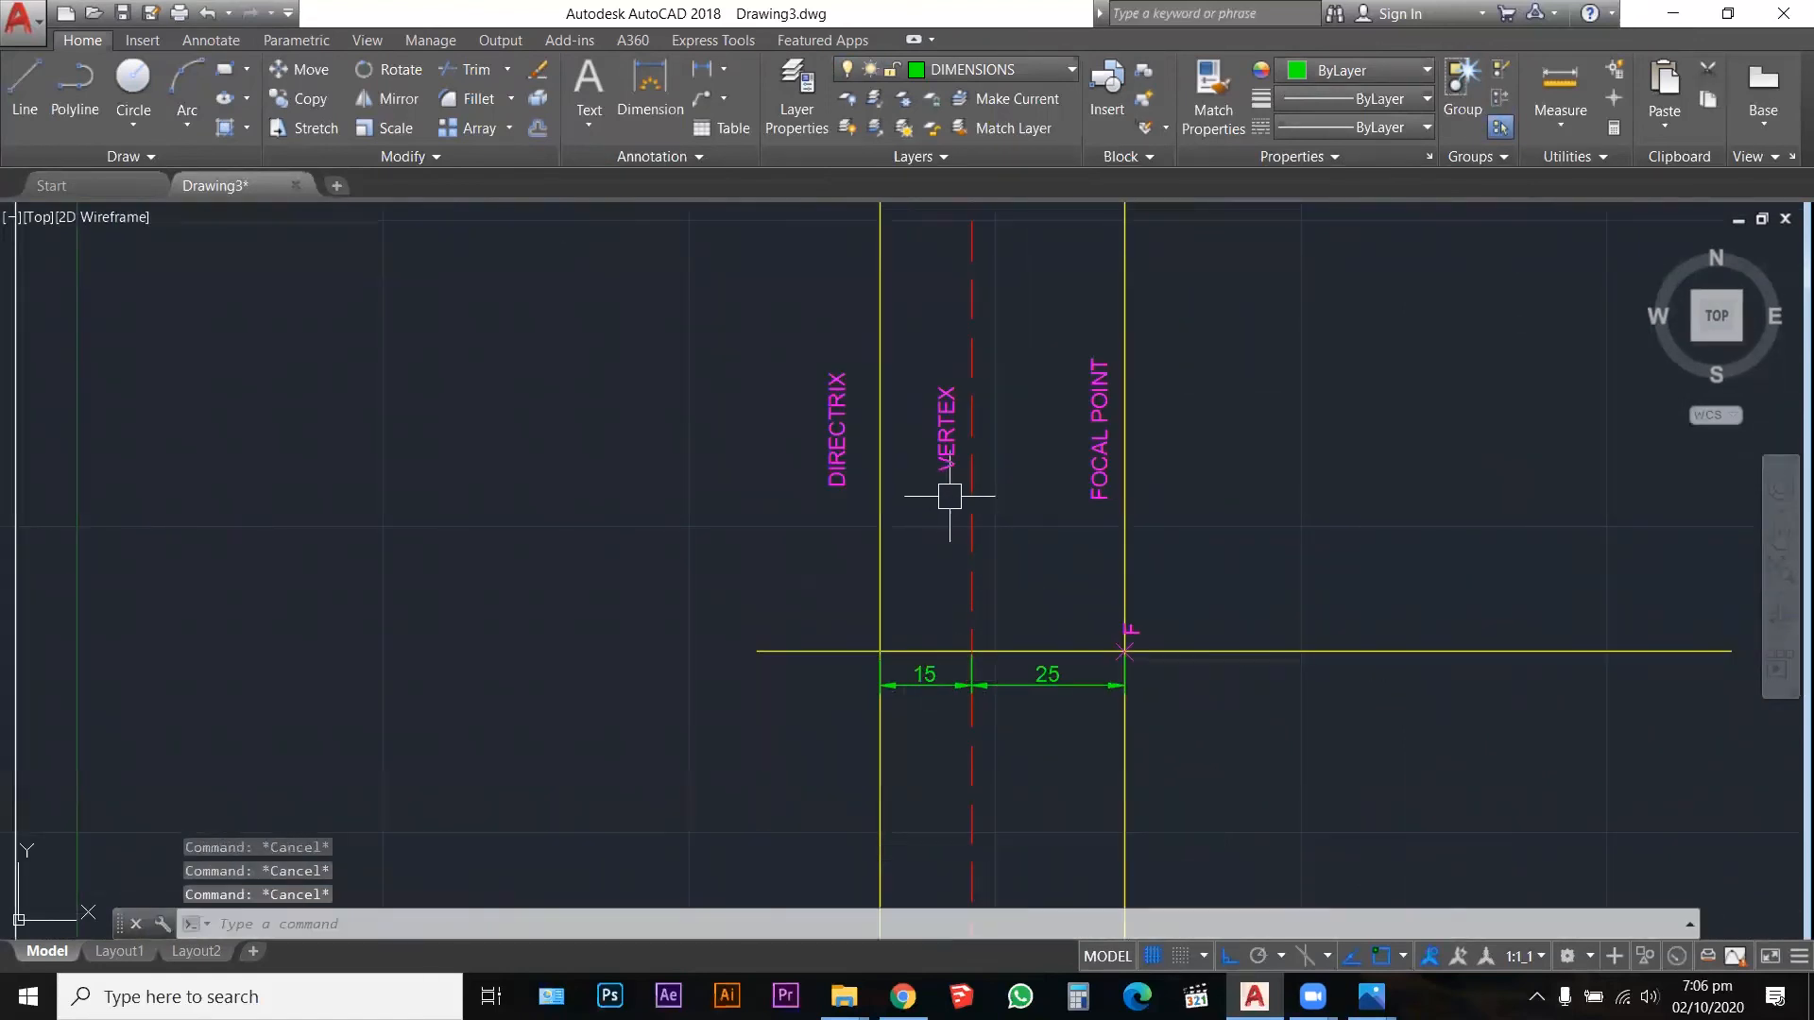
Step: Move the DIRECTRIX, VERTEX and FOCAL POINT labels together about 19 mm straight down towards the horizontal axis
{"action": "left_click", "coordinate": [769, 332]}
{"action": "left_click", "coordinate": [1323, 526]}
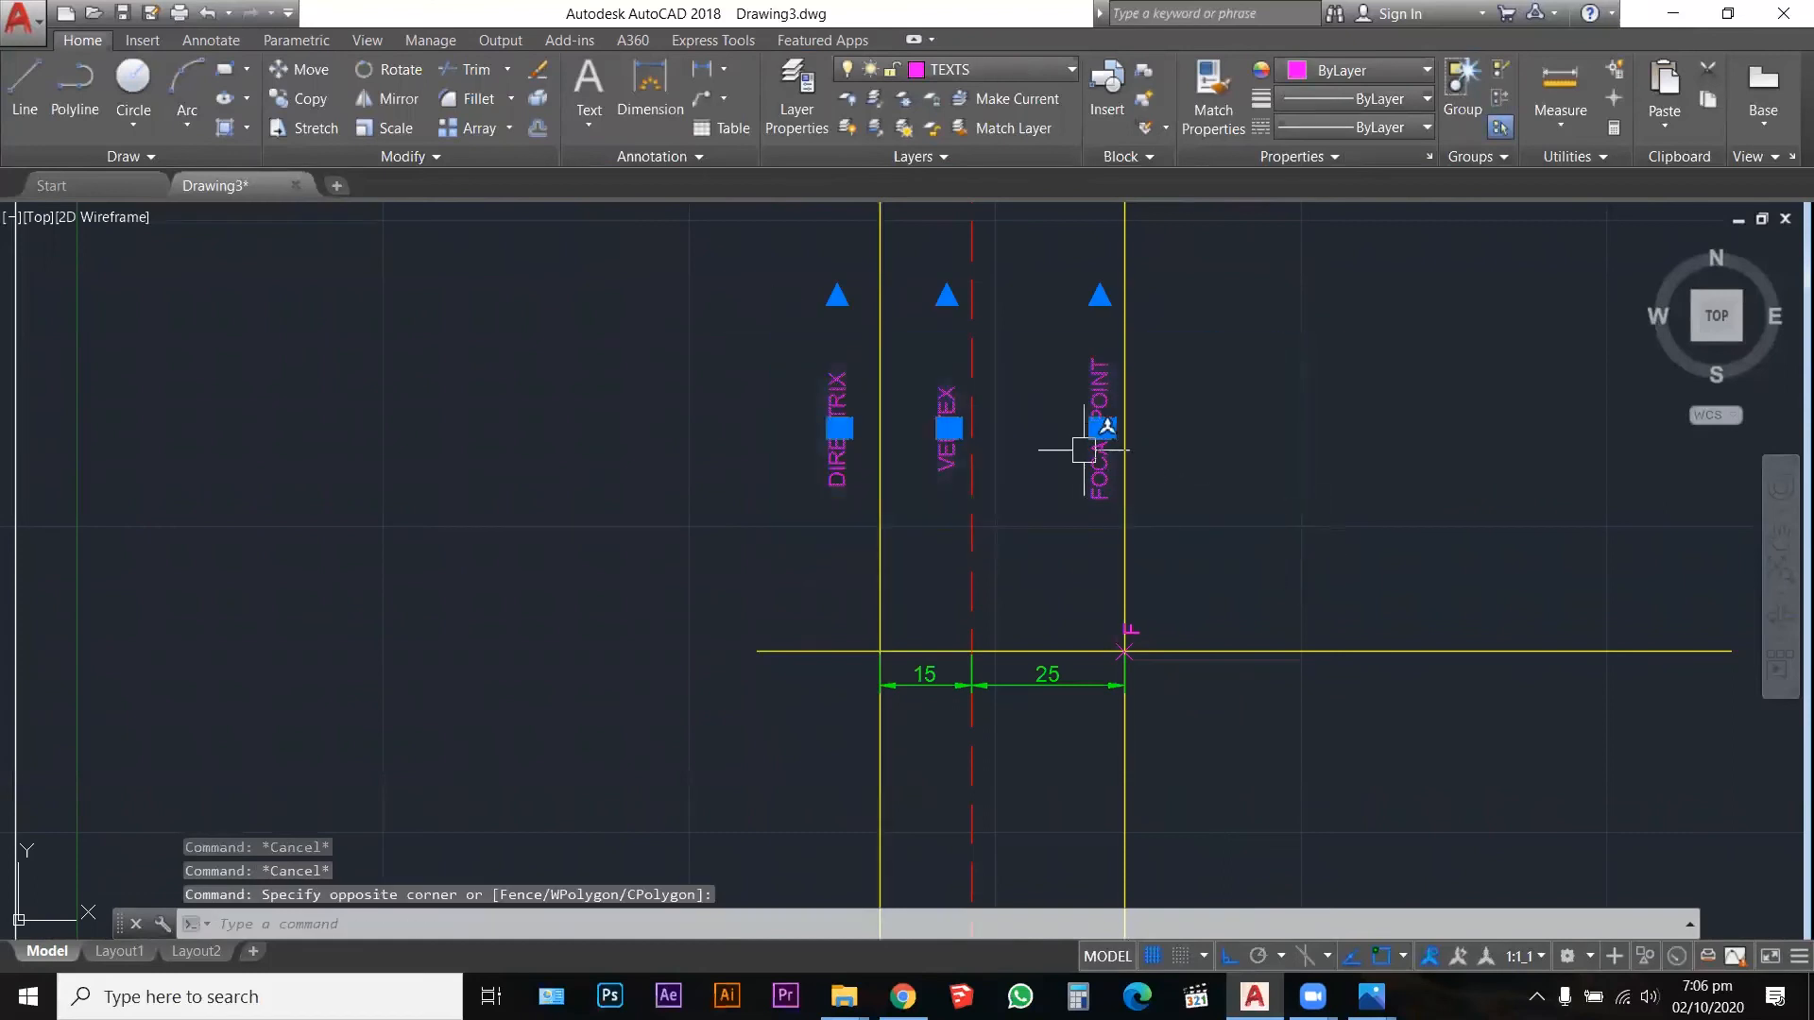
{"action": "type", "text": "m"}
{"action": "key", "text": "Return"}
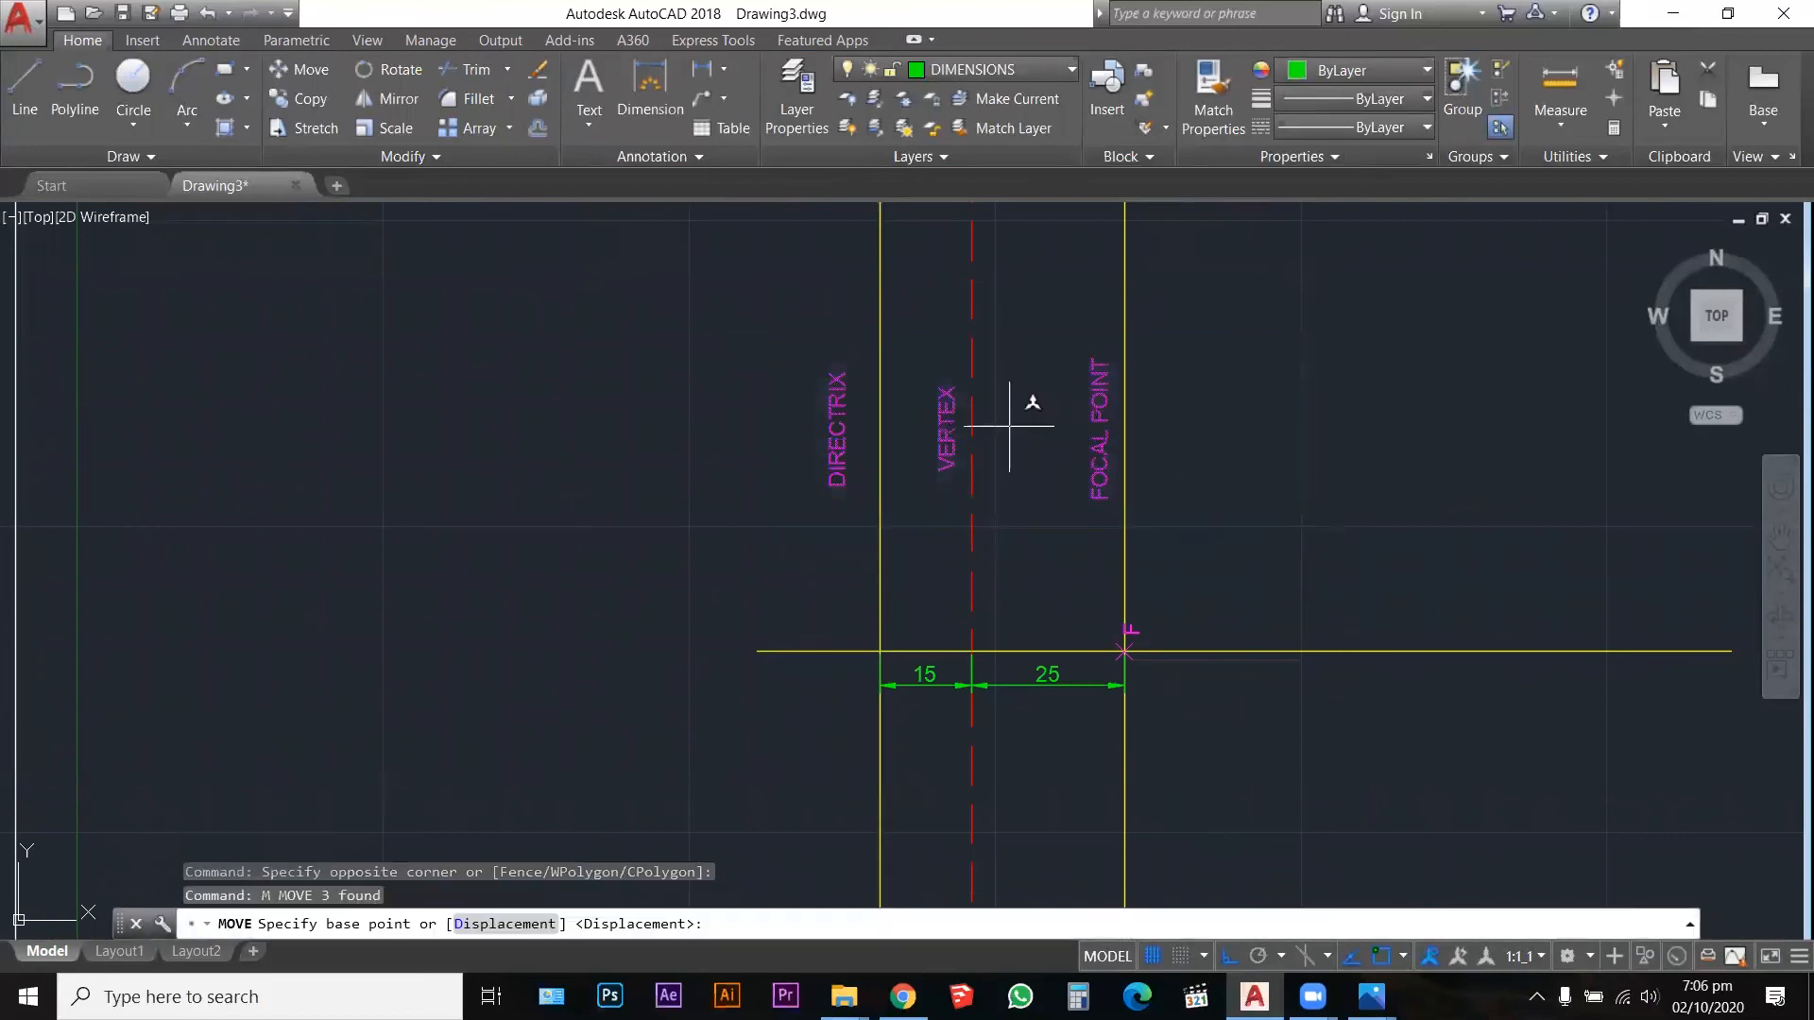
{"action": "left_click", "coordinate": [835, 477]}
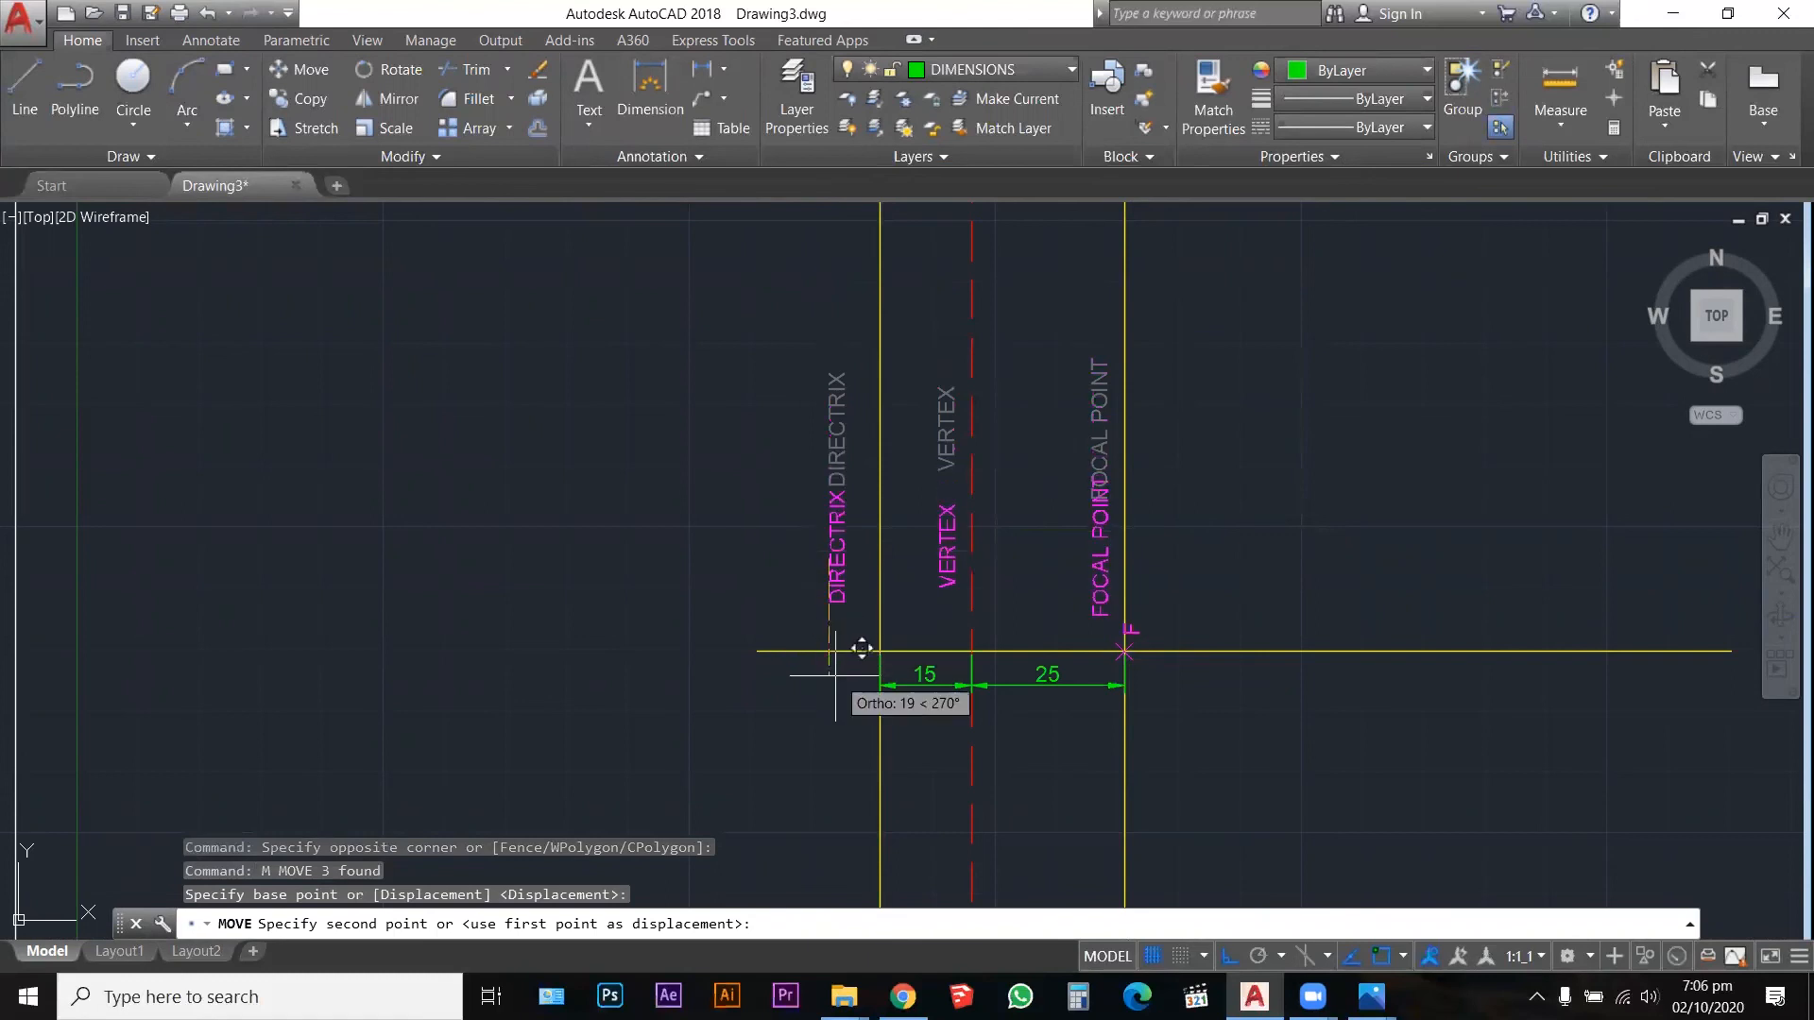
{"action": "left_click", "coordinate": [835, 675]}
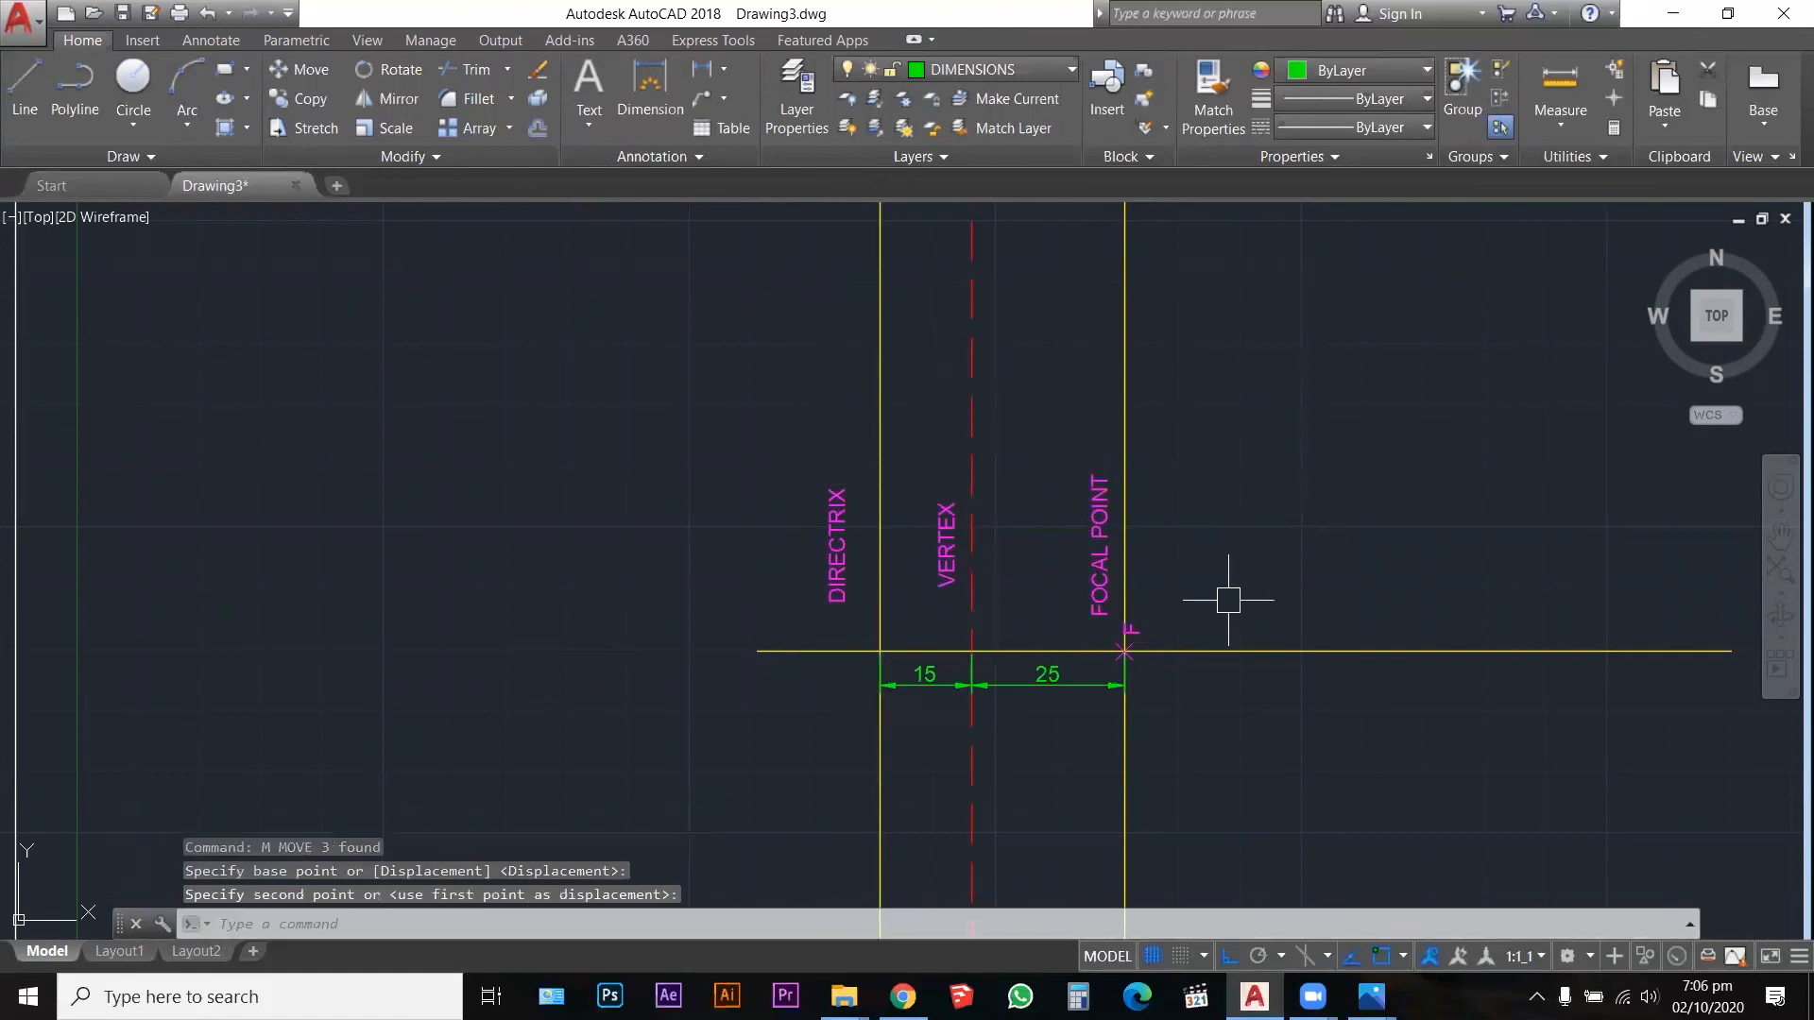
{"action": "key", "text": "Escape"}
{"action": "key", "text": "Escape"}
{"action": "key", "text": "Escape"}
{"action": "scroll", "coordinate": [1198, 594], "scroll_direction": "up", "scroll_amount": 2}
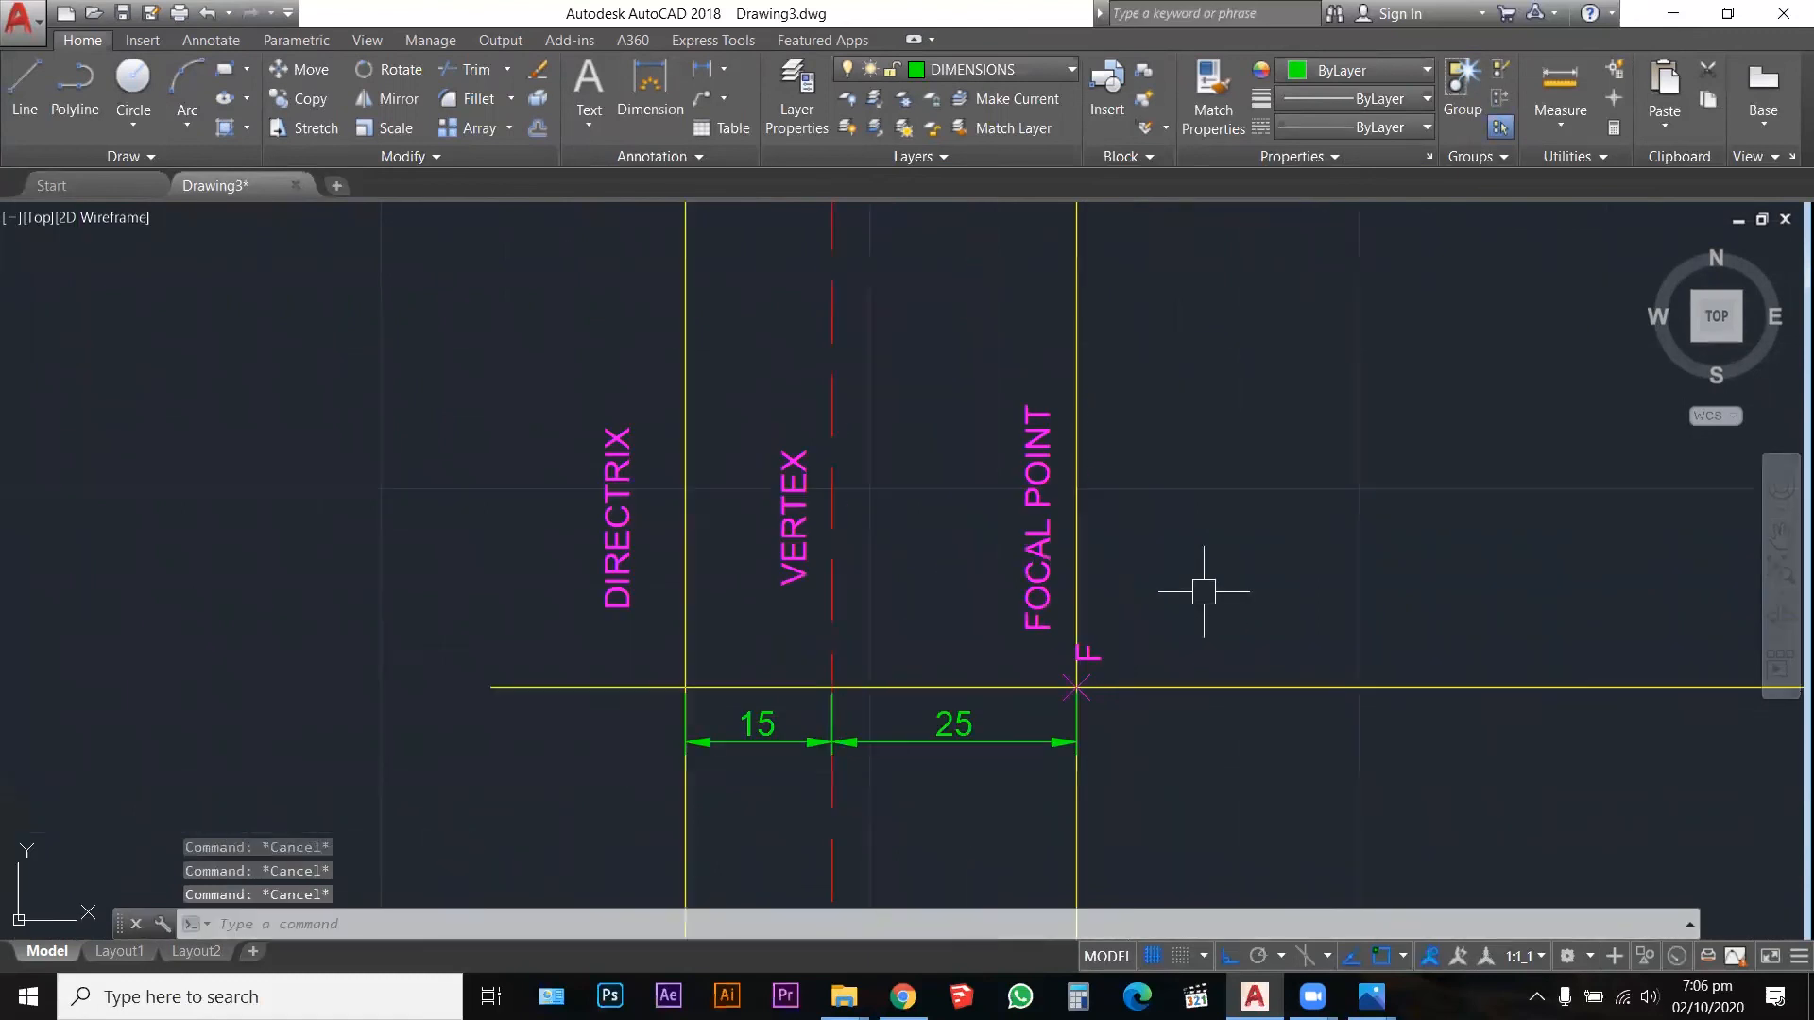
{"action": "type", "text": "tr"}
{"action": "key", "text": "Return"}
{"action": "left_click", "coordinate": [755, 609]}
{"action": "left_click", "coordinate": [642, 720]}
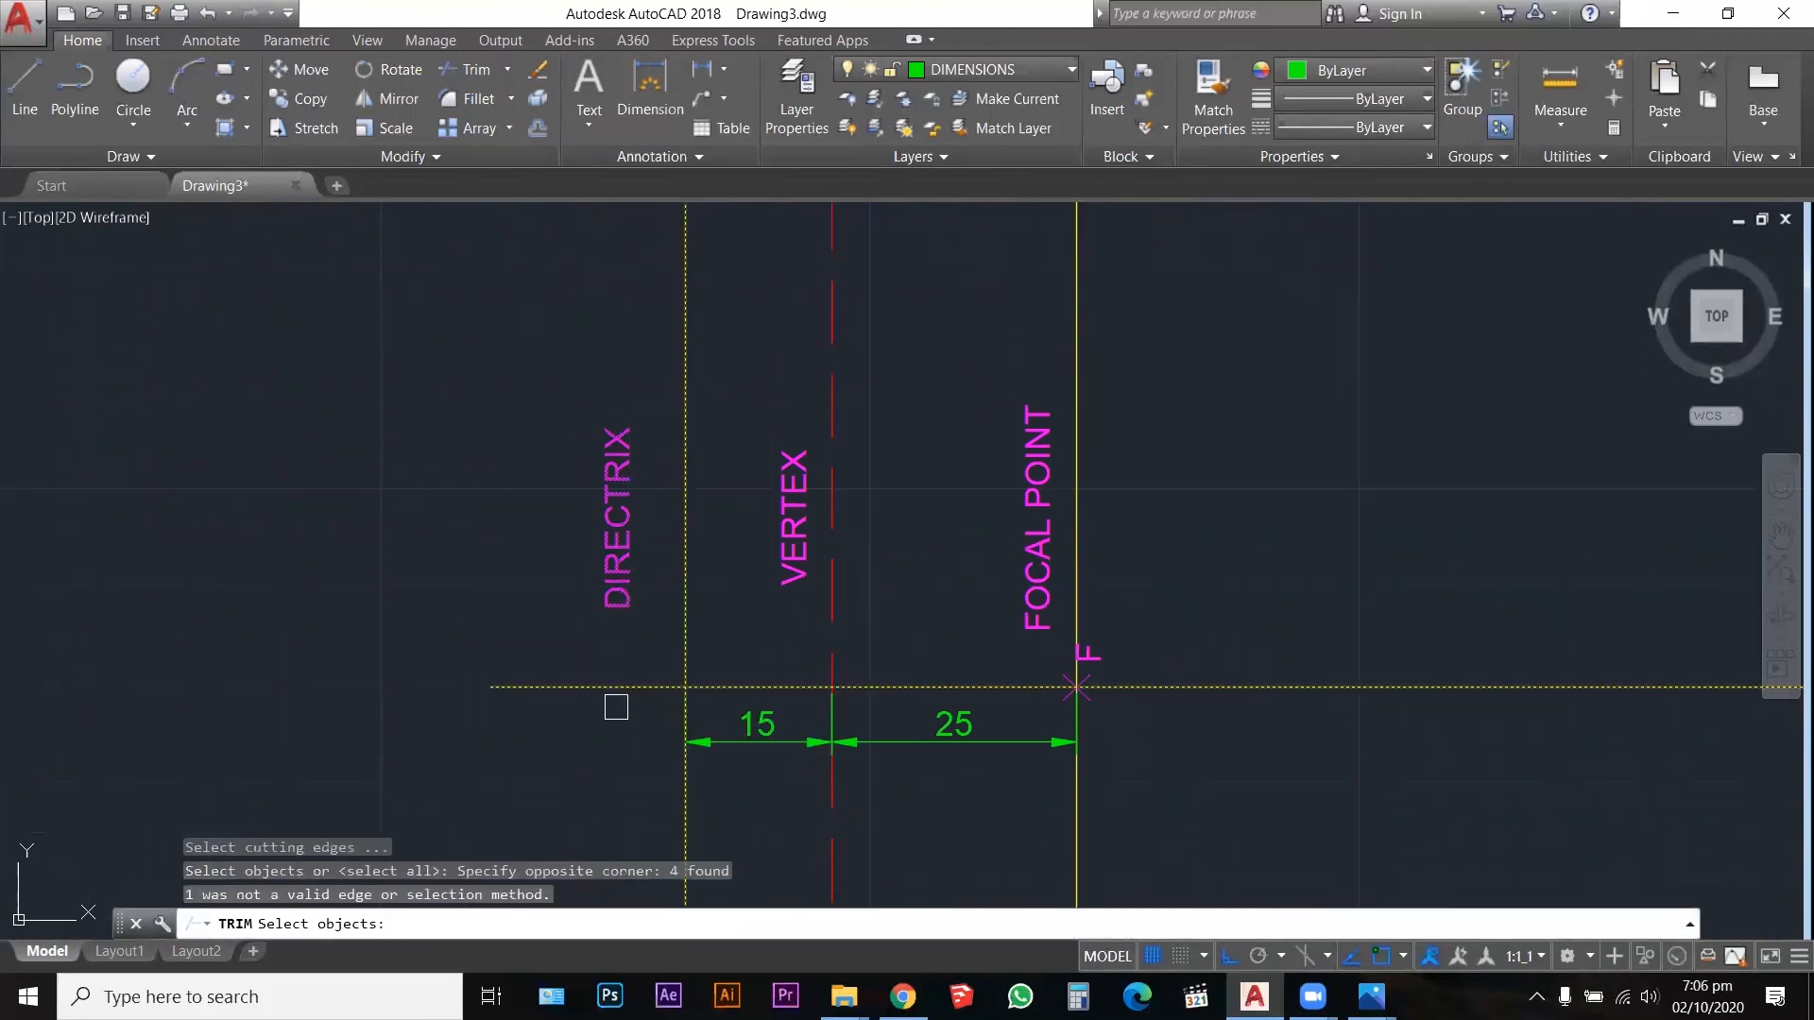
{"action": "left_click", "coordinate": [588, 690]}
{"action": "key", "text": "Escape"}
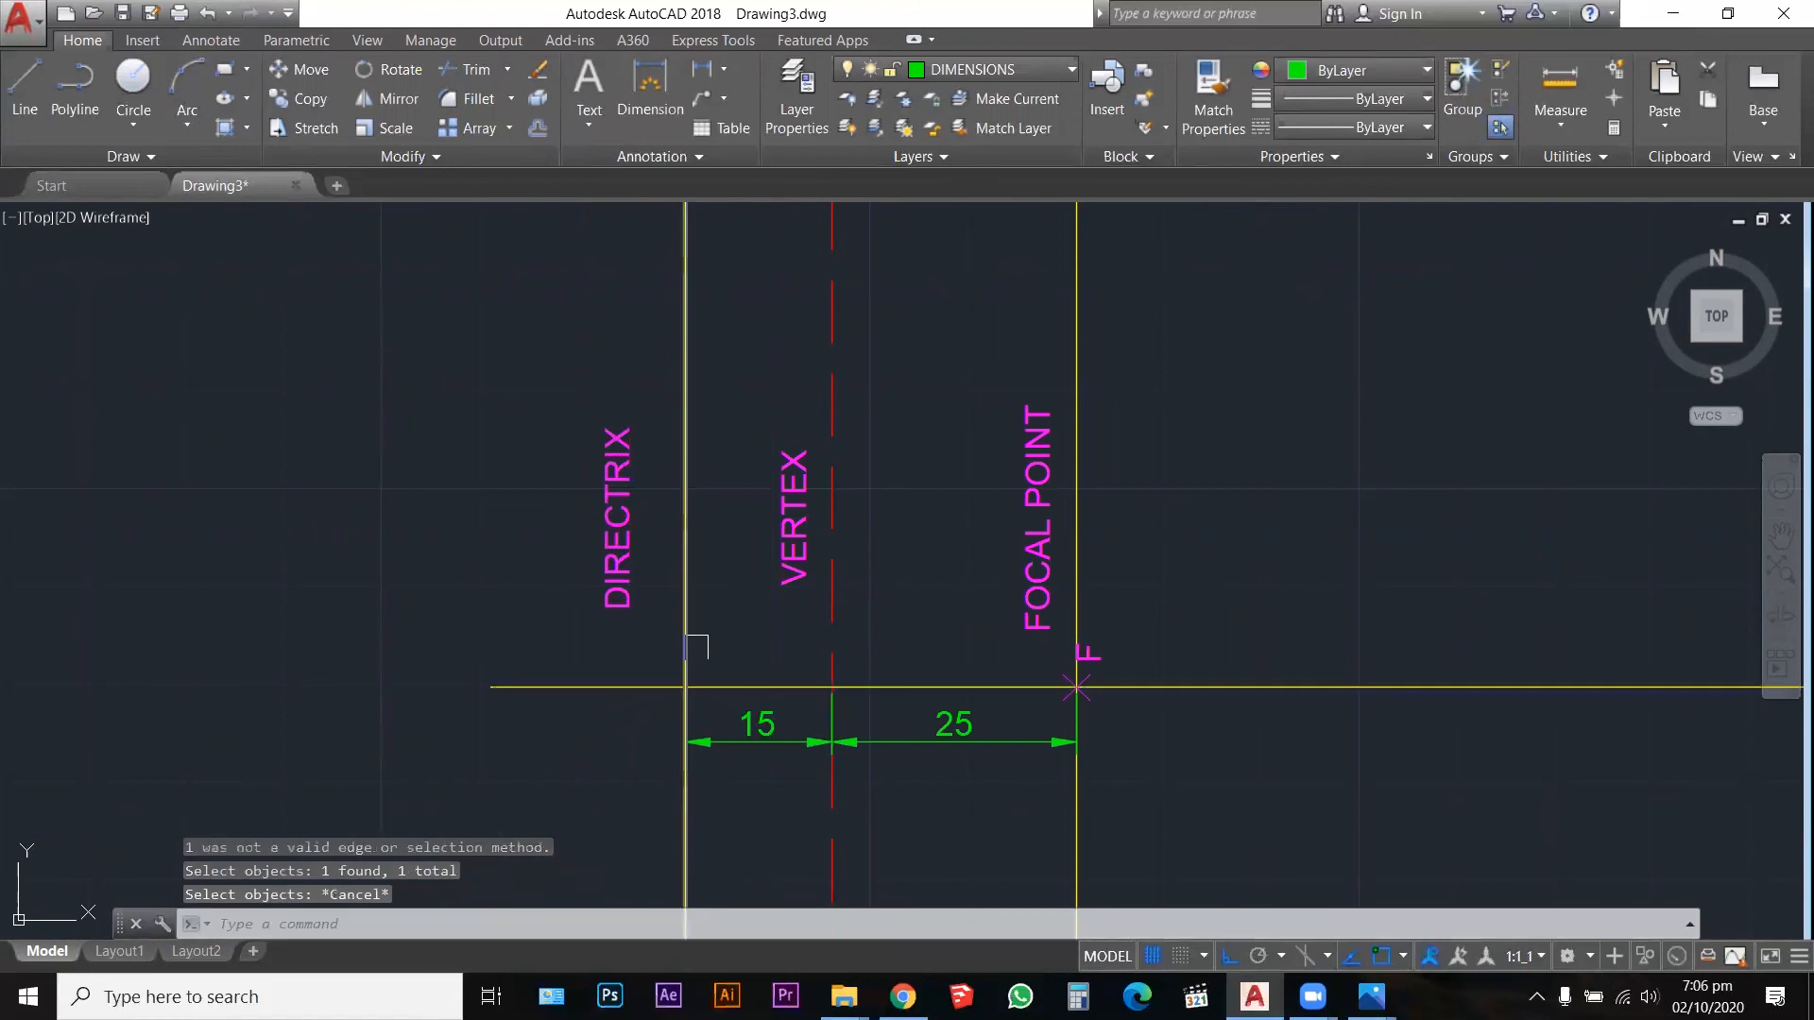
Step: Trim the part of the horizontal axis that extends left of the directrix, using the directrix as cutting edge
{"action": "type", "text": "tr"}
{"action": "key", "text": "Return"}
{"action": "left_click", "coordinate": [736, 610]}
{"action": "left_click", "coordinate": [625, 682]}
{"action": "key", "text": "Return"}
{"action": "left_click", "coordinate": [595, 687]}
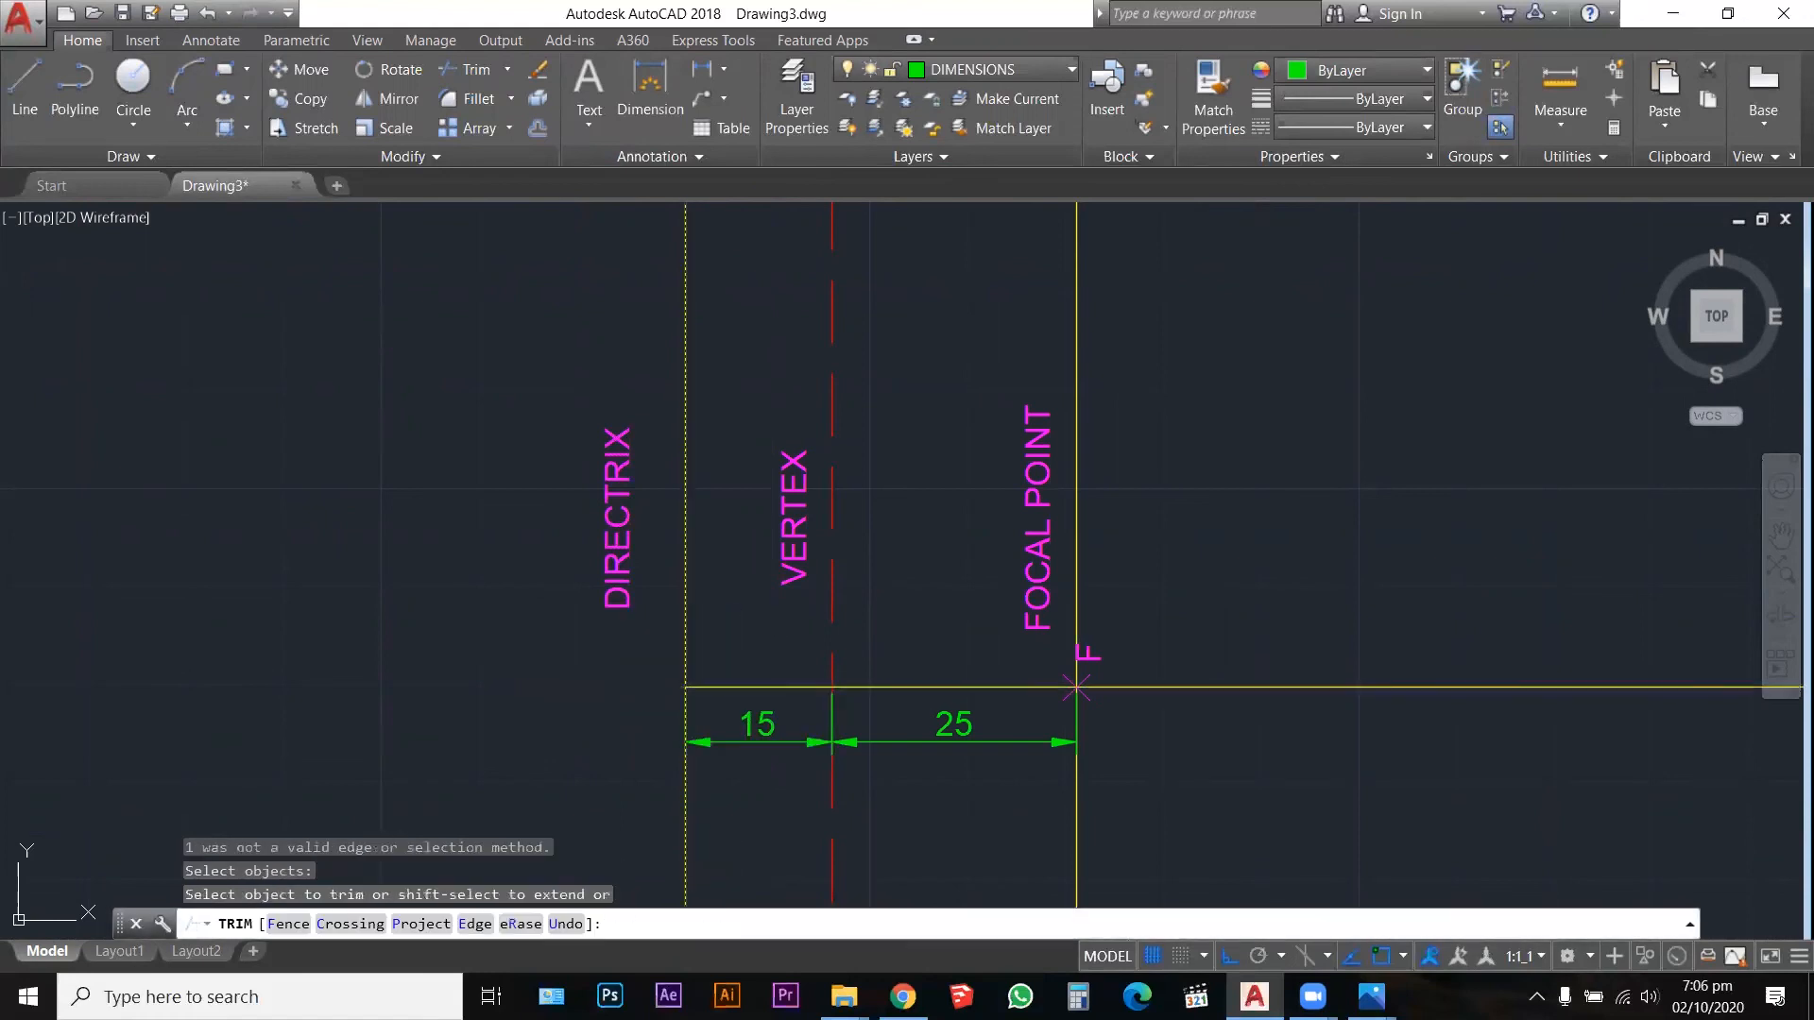
{"action": "key", "text": "Escape"}
{"action": "key", "text": "Escape"}
{"action": "key", "text": "Escape"}
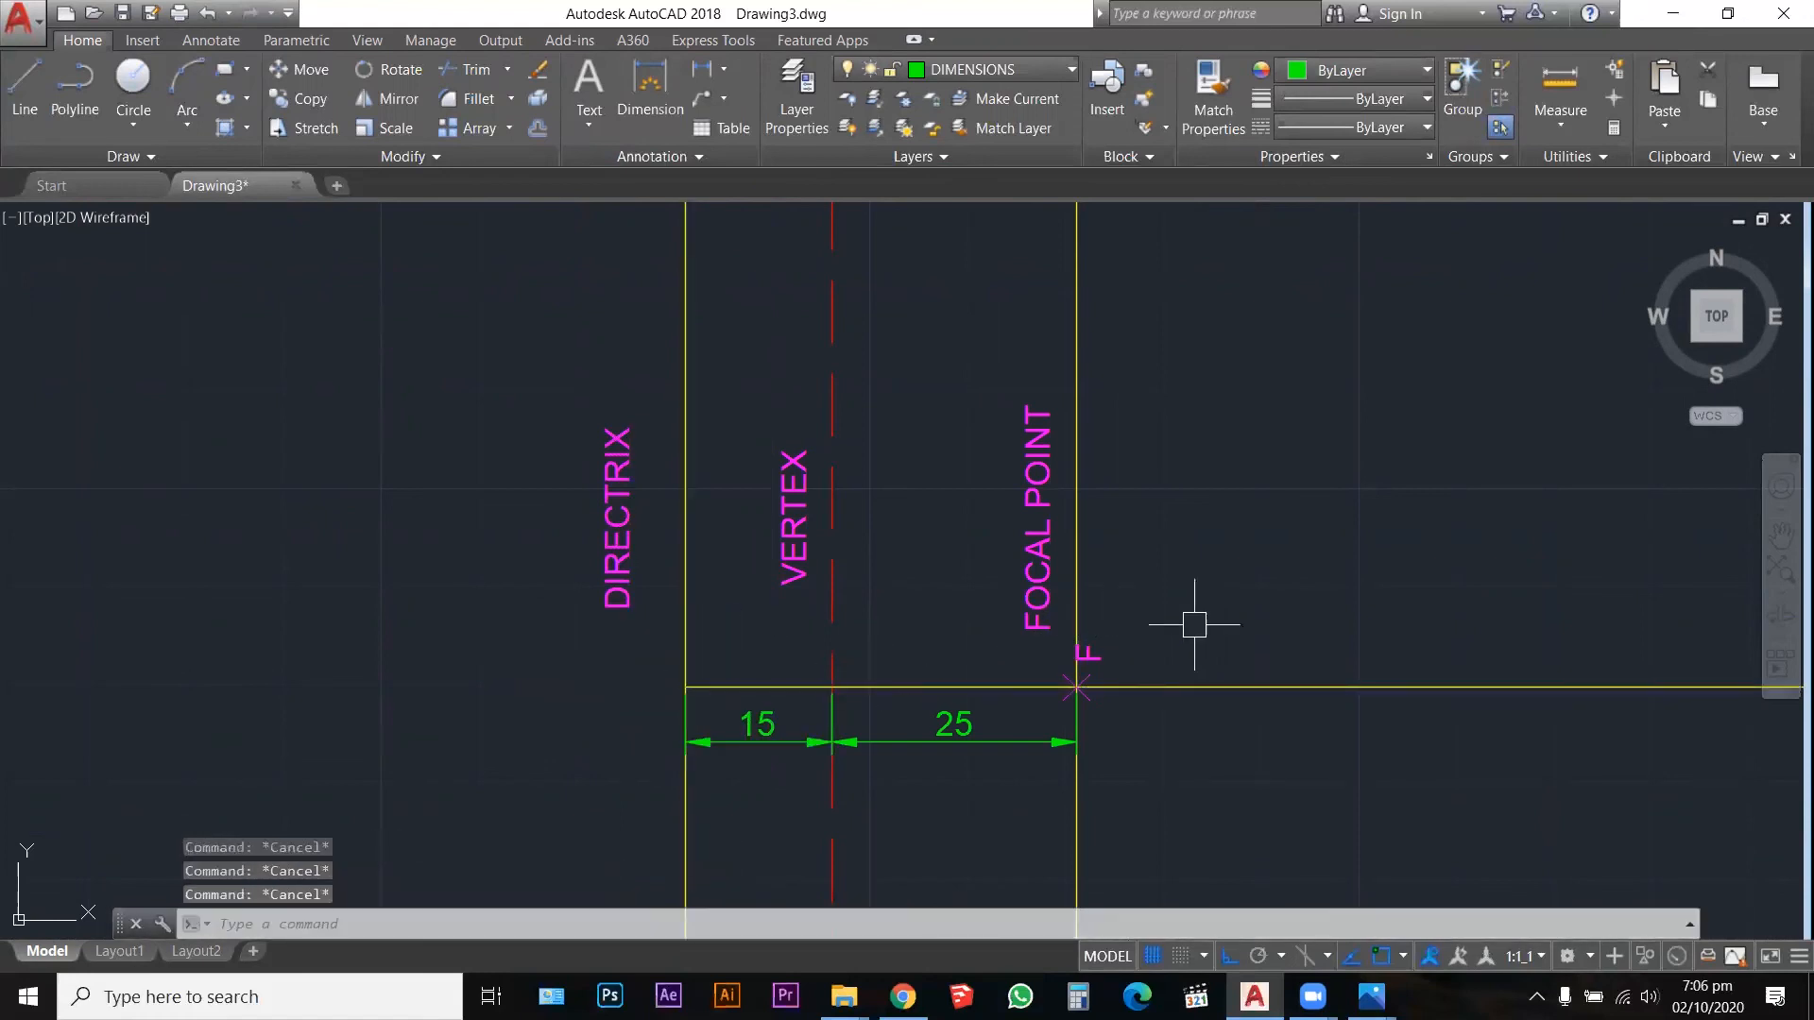
Step: Review the eccentricity and the vertex distances in the Hyperbola.jpg problem in Photos, and return to the AutoCAD drawing
{"action": "scroll", "coordinate": [1194, 625], "scroll_direction": "down", "scroll_amount": 2}
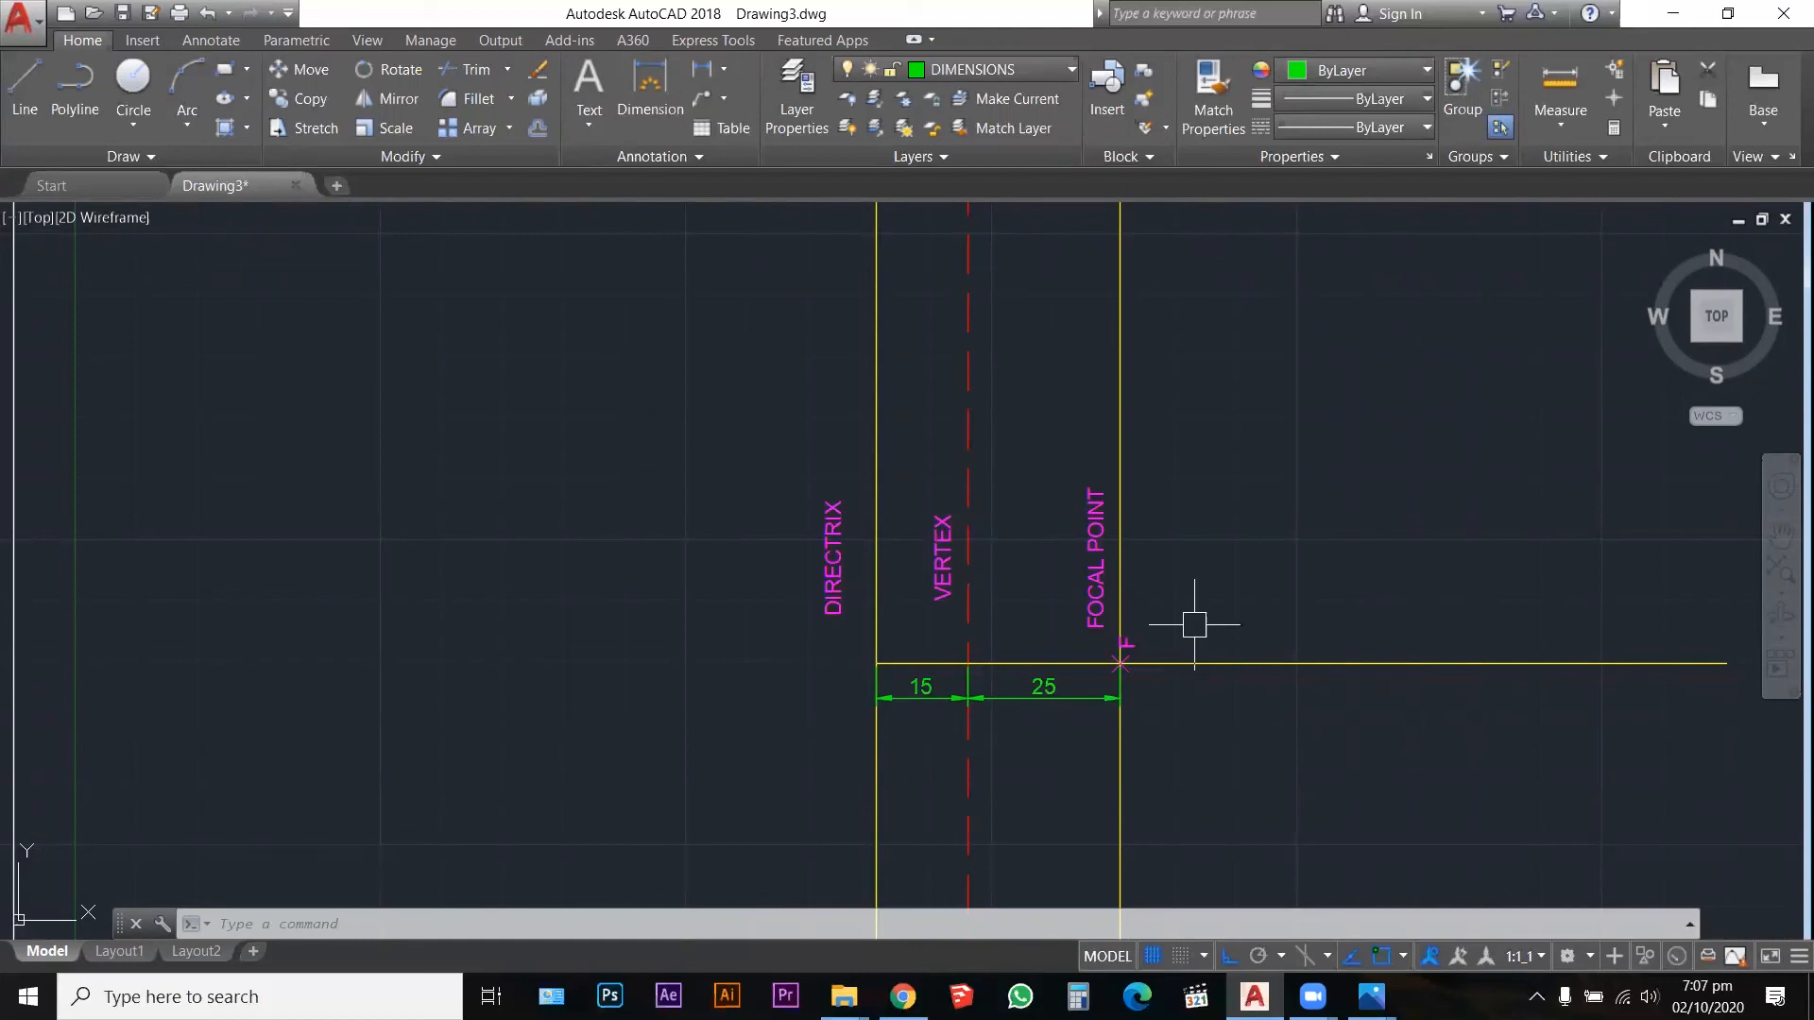
{"action": "mouse_move", "coordinate": [1371, 997]}
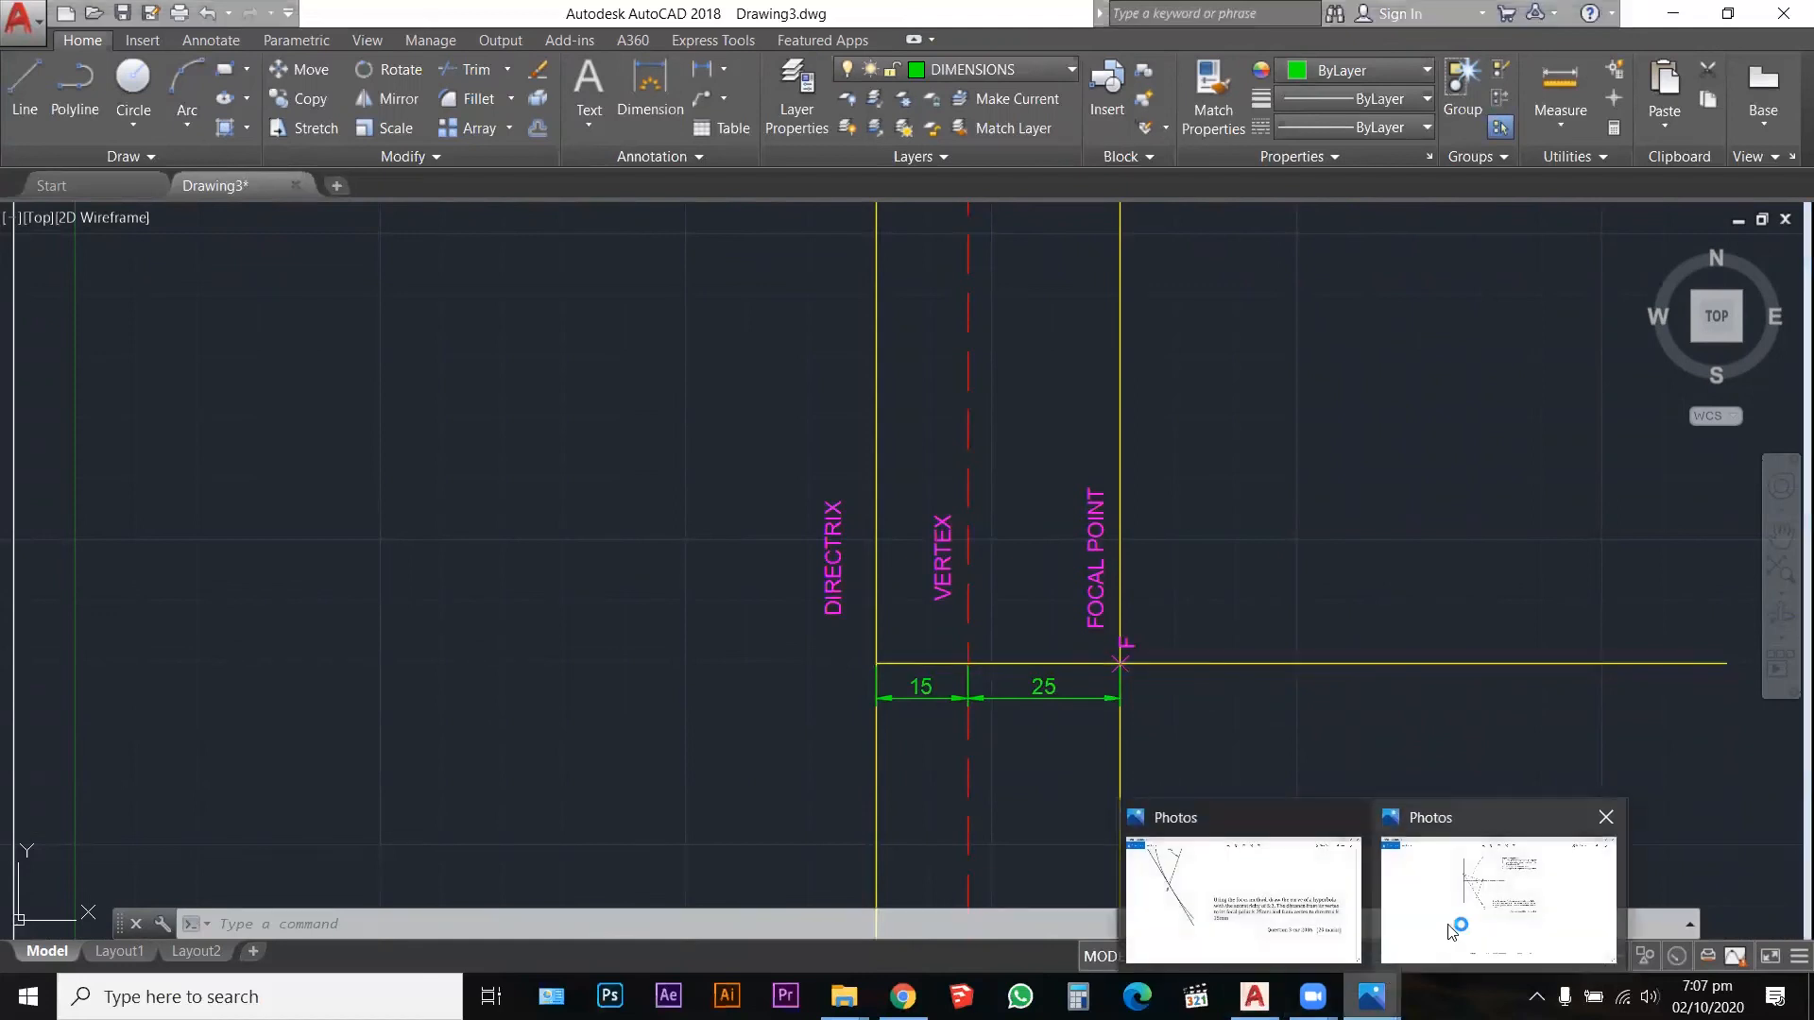
{"action": "left_click", "coordinate": [1452, 930]}
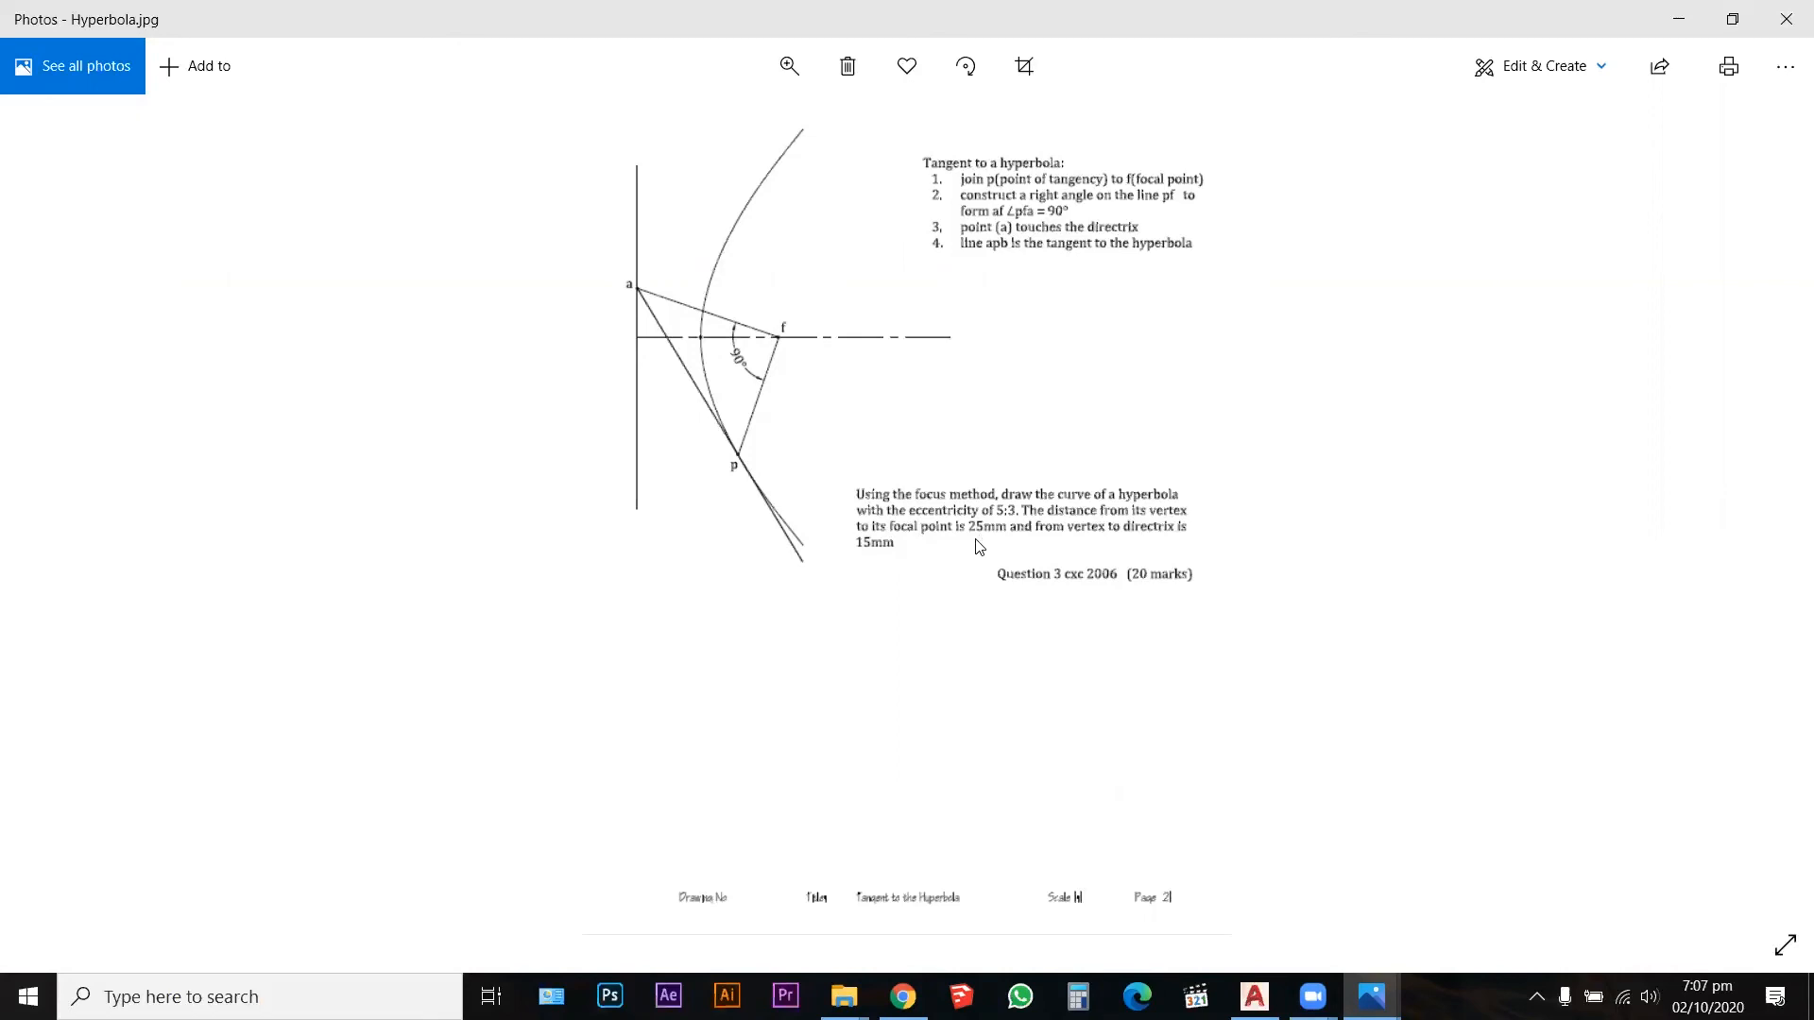
{"action": "left_click", "coordinate": [1679, 19]}
{"action": "key", "text": "Escape"}
{"action": "key", "text": "Escape"}
{"action": "key", "text": "Escape"}
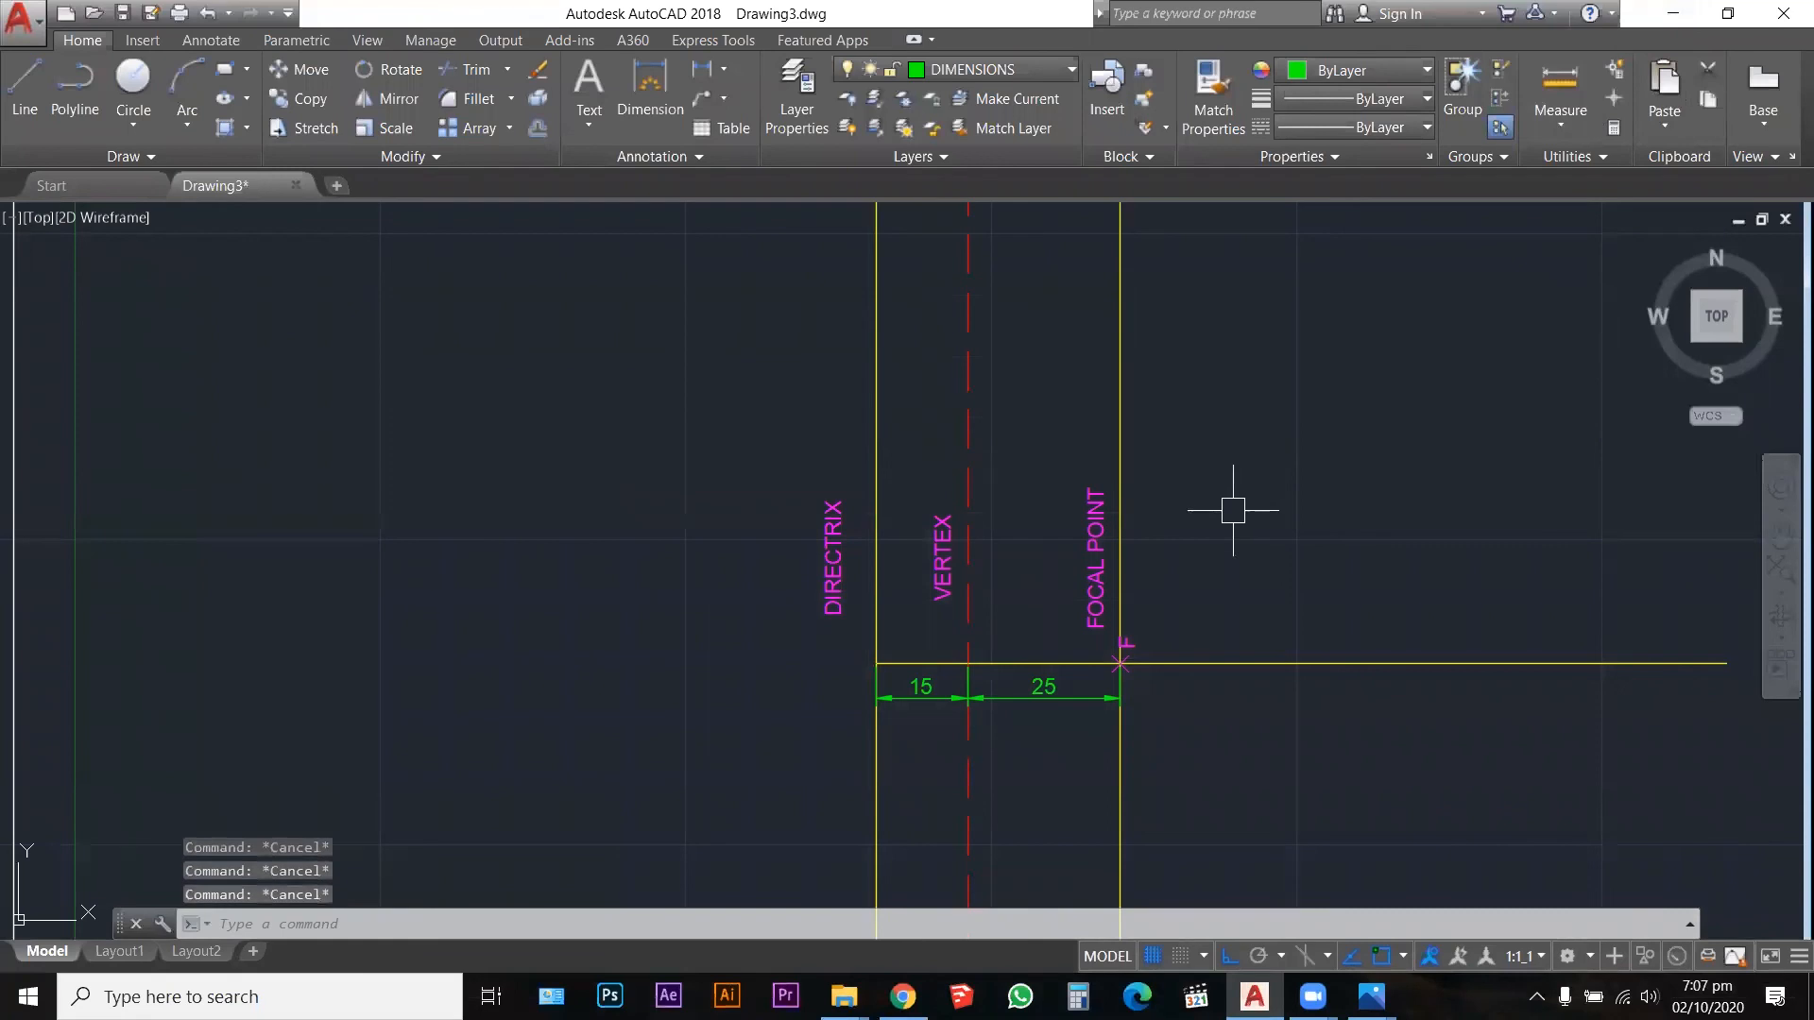
Step: Switch to Hyperbola.jpg in Photos and annotate the blank area beside the problem with 25MM above 15MM
{"action": "mouse_move", "coordinate": [1371, 997]}
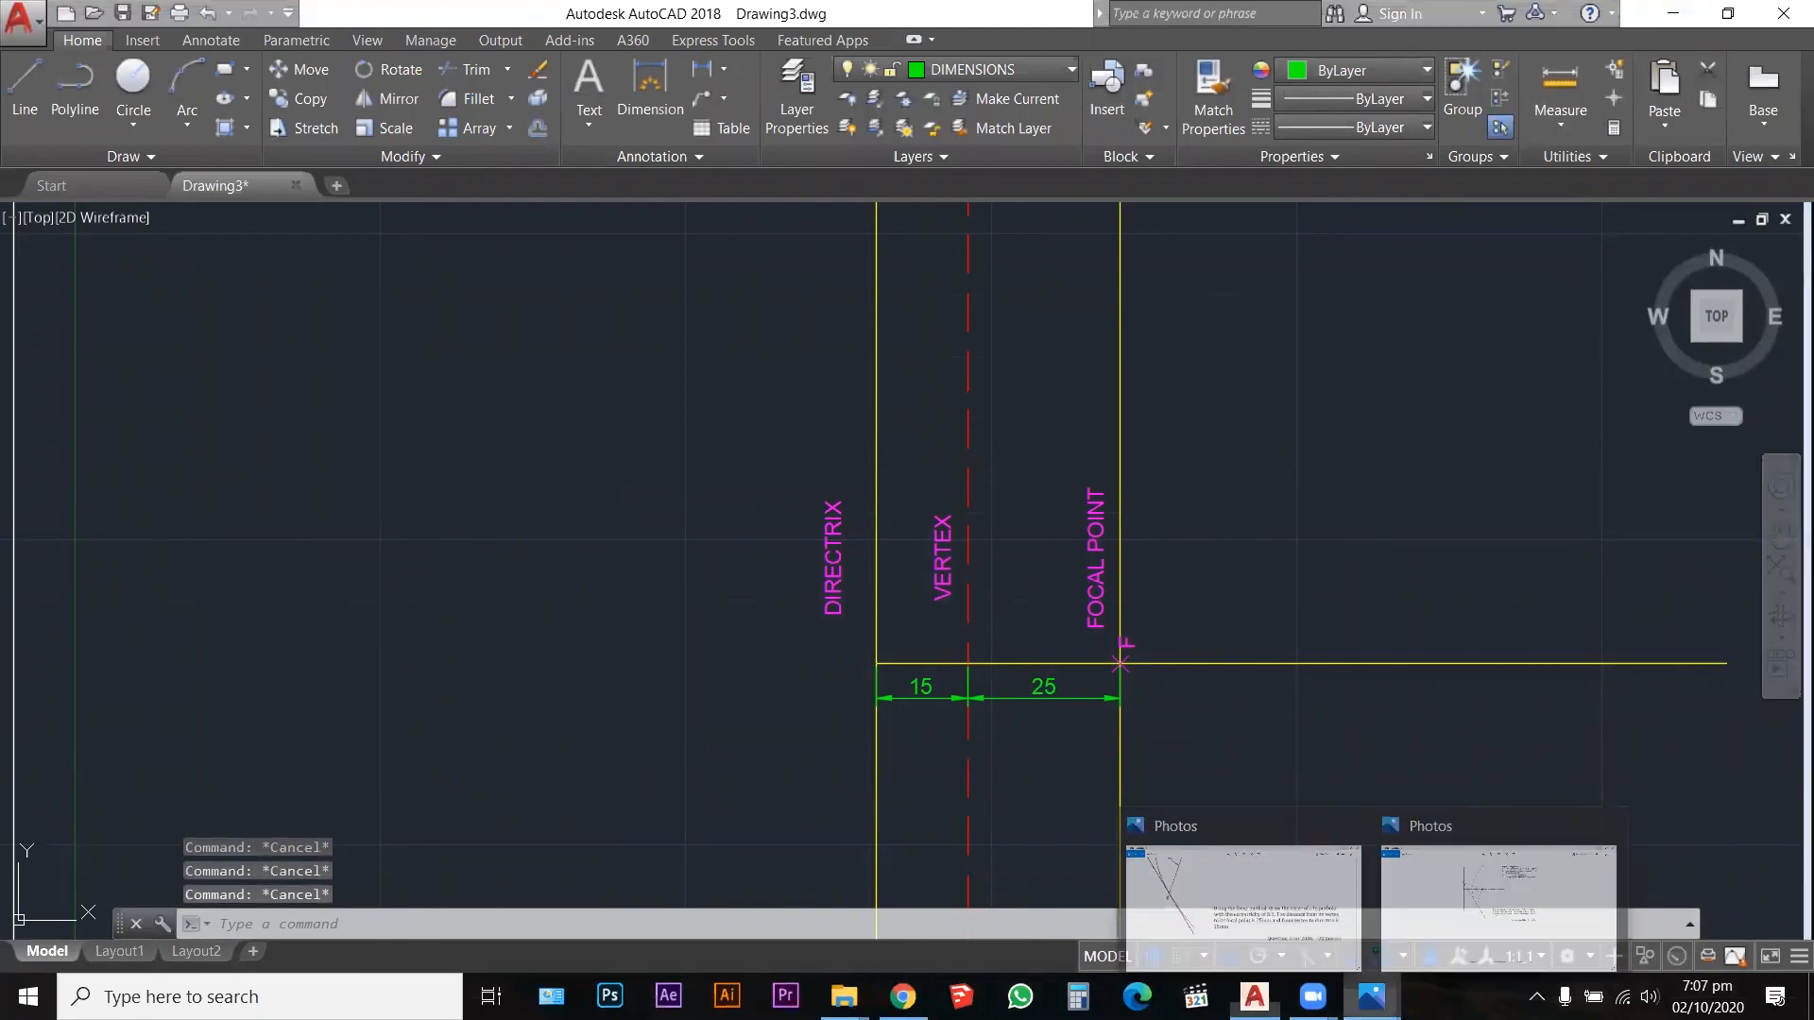
{"action": "left_click", "coordinate": [1416, 870]}
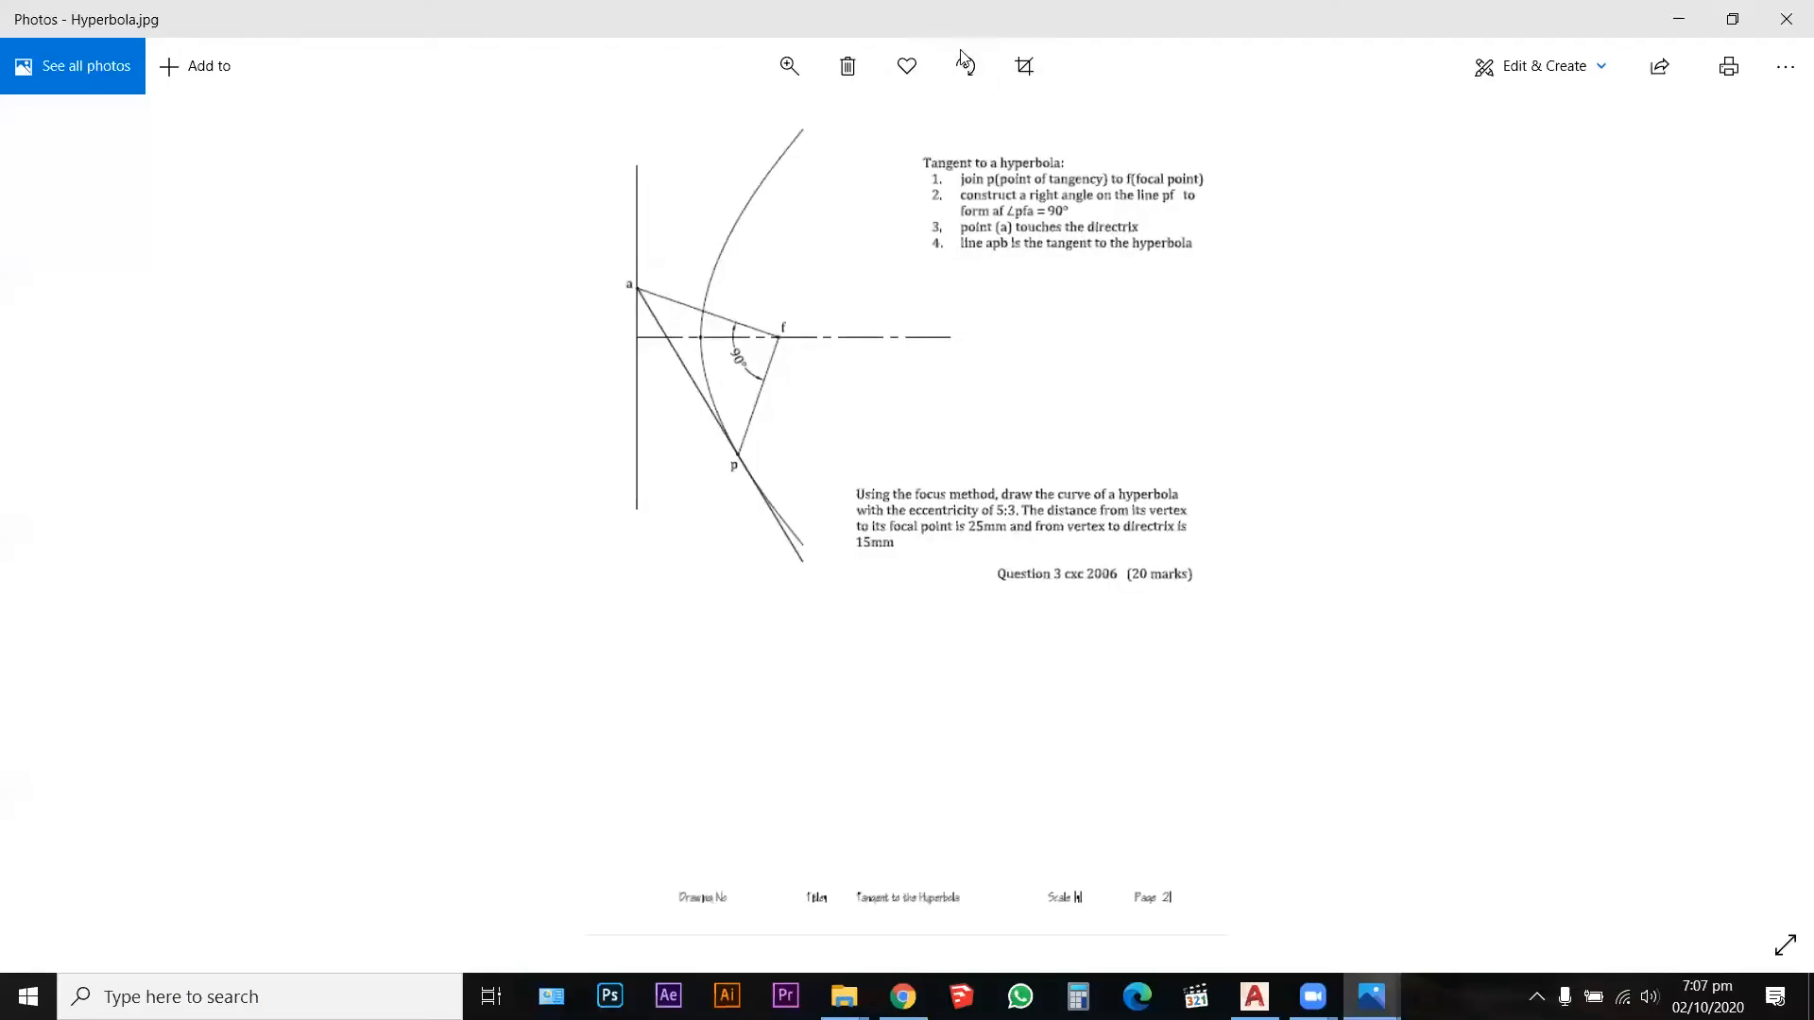
{"action": "left_click", "coordinate": [961, 51]}
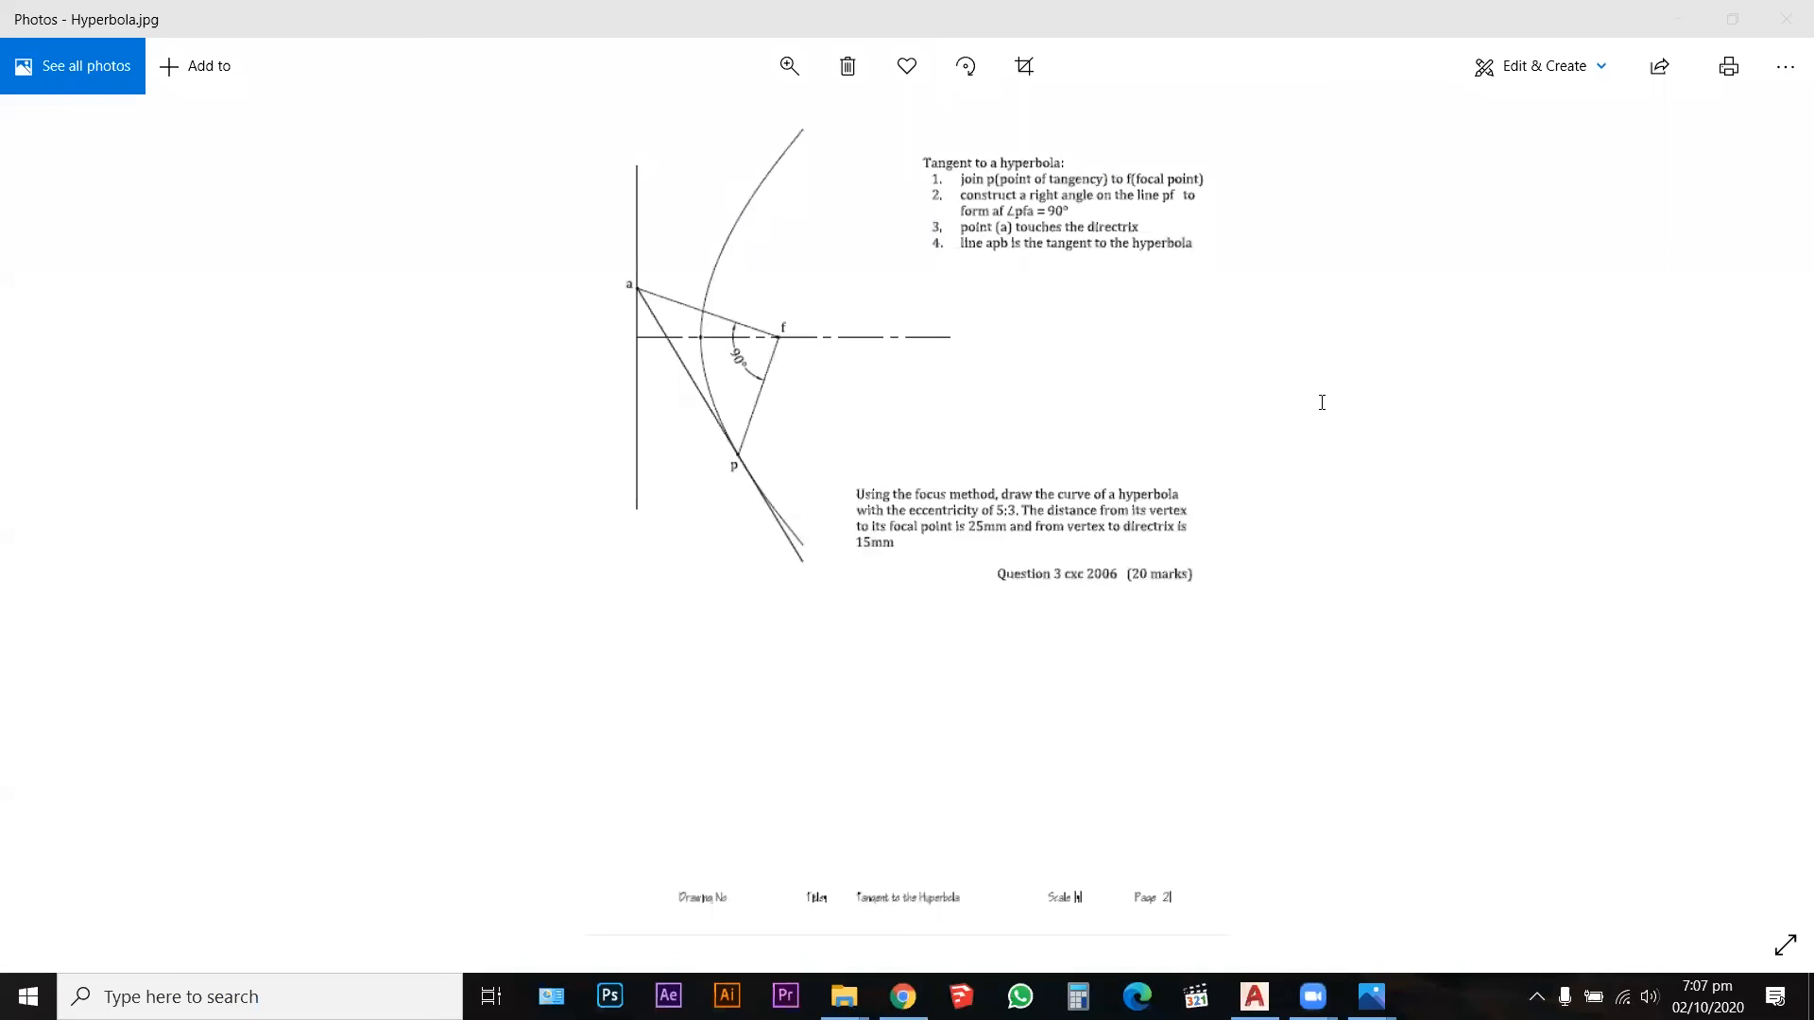
{"action": "left_click", "coordinate": [1359, 407]}
{"action": "type", "text": "25MM"}
{"action": "left_click", "coordinate": [1334, 444]}
{"action": "left_click", "coordinate": [1349, 447]}
{"action": "type", "text": "1"}
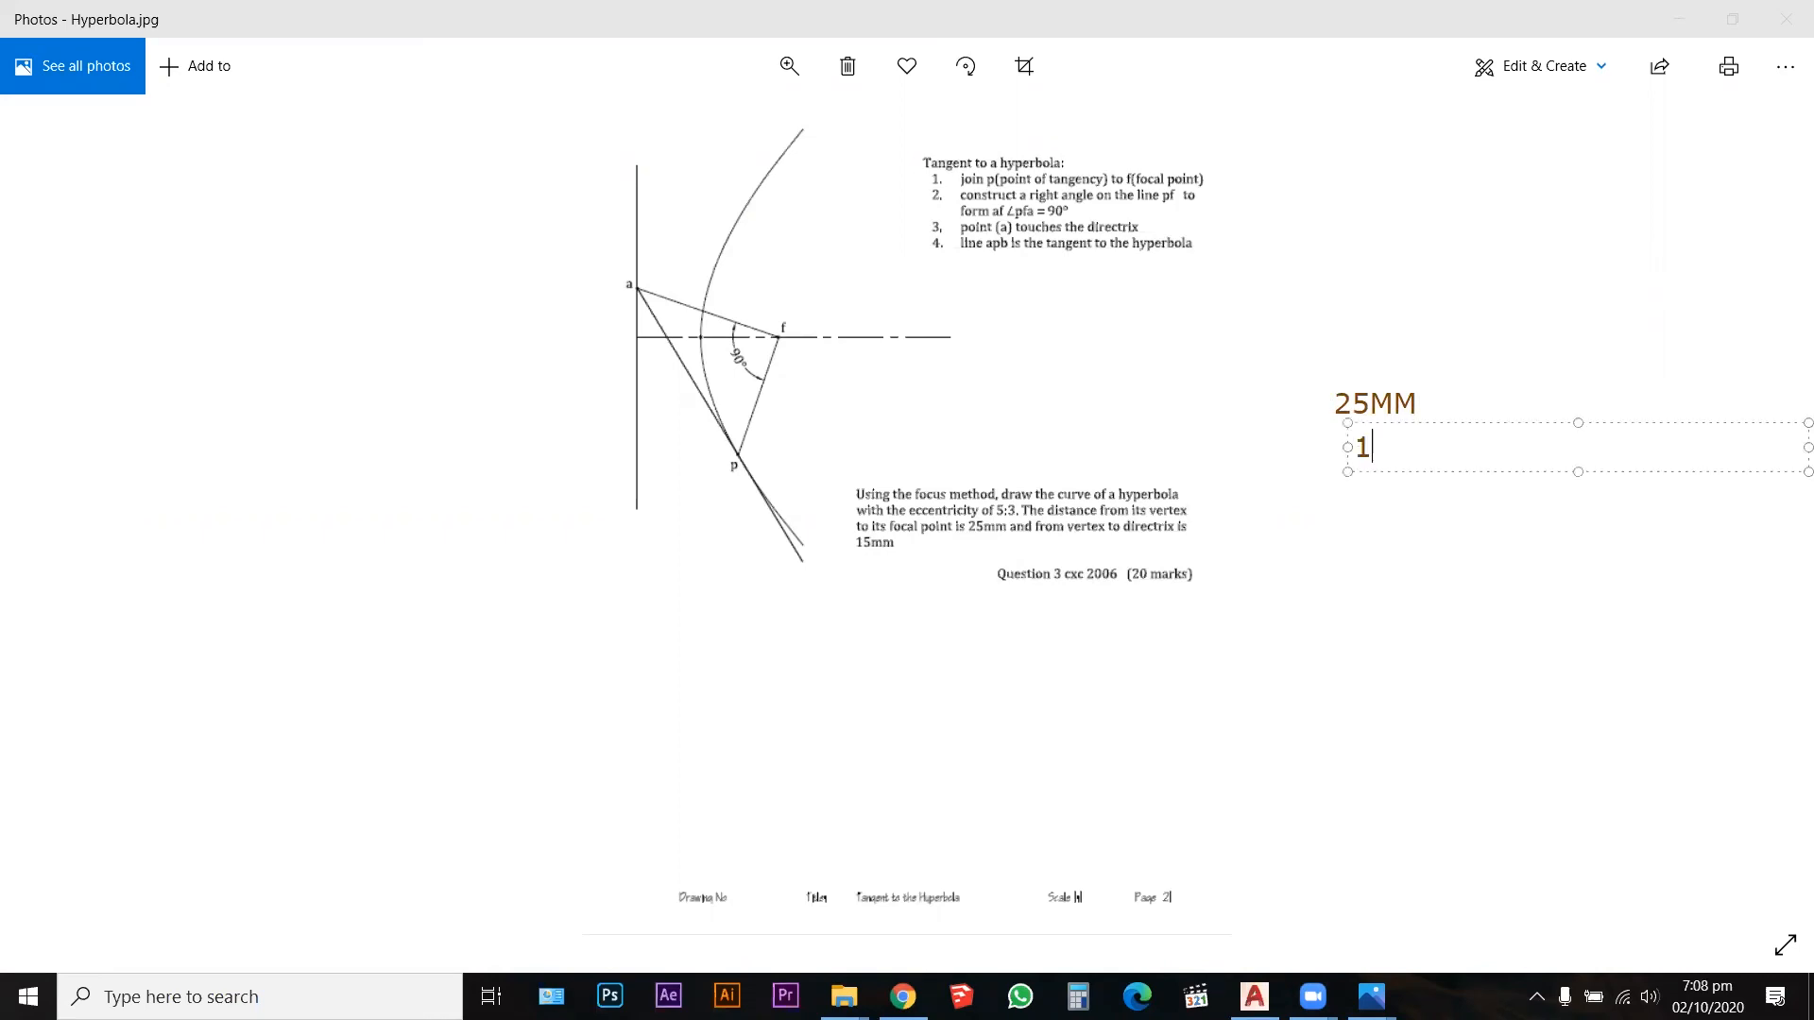
{"action": "type", "text": "5MM"}
{"action": "left_click_drag", "start_coordinate": [1433, 422], "coordinate": [1414, 418]}
{"action": "left_click", "coordinate": [1406, 387]}
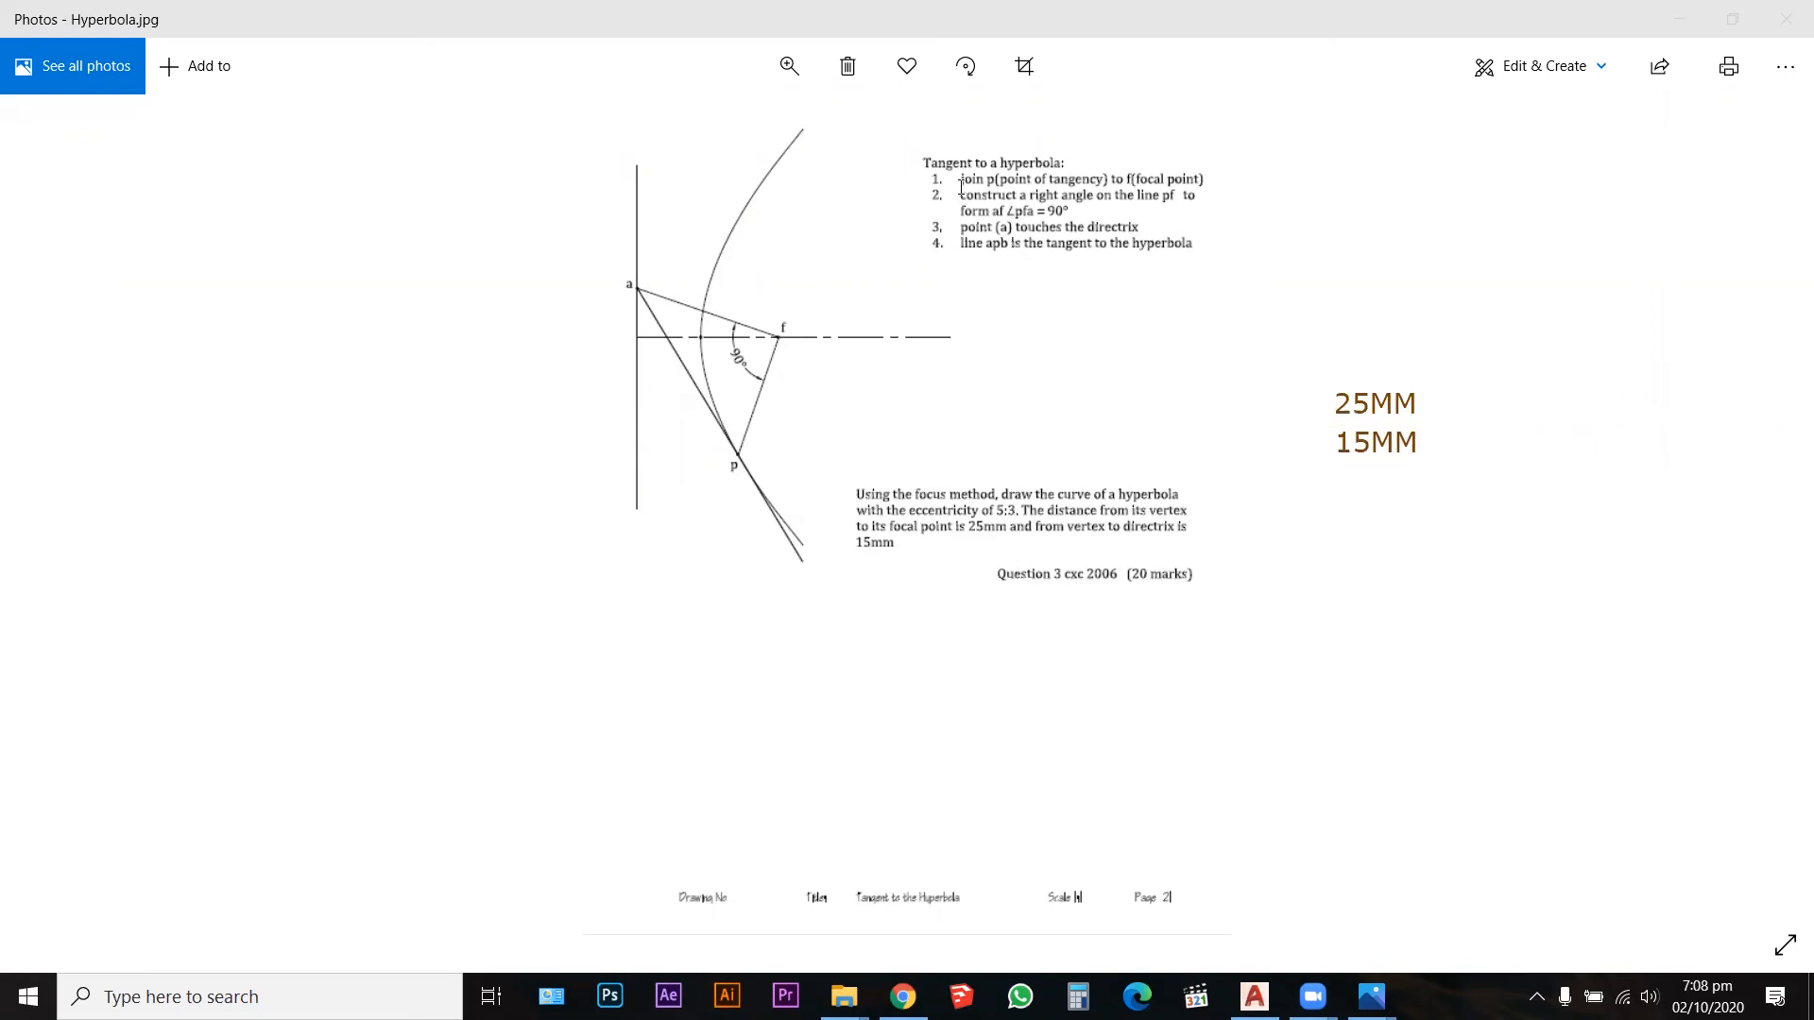
Step: Draw a red fraction line between 25MM and 15MM and write 5 above 3 beside them
{"action": "mouse_move", "coordinate": [1312, 422]}
{"action": "left_mouse_down"}
{"action": "mouse_move", "coordinate": [1529, 403]}
{"action": "mouse_move", "coordinate": [1517, 415]}
{"action": "mouse_move", "coordinate": [1671, 428]}
{"action": "left_mouse_up"}
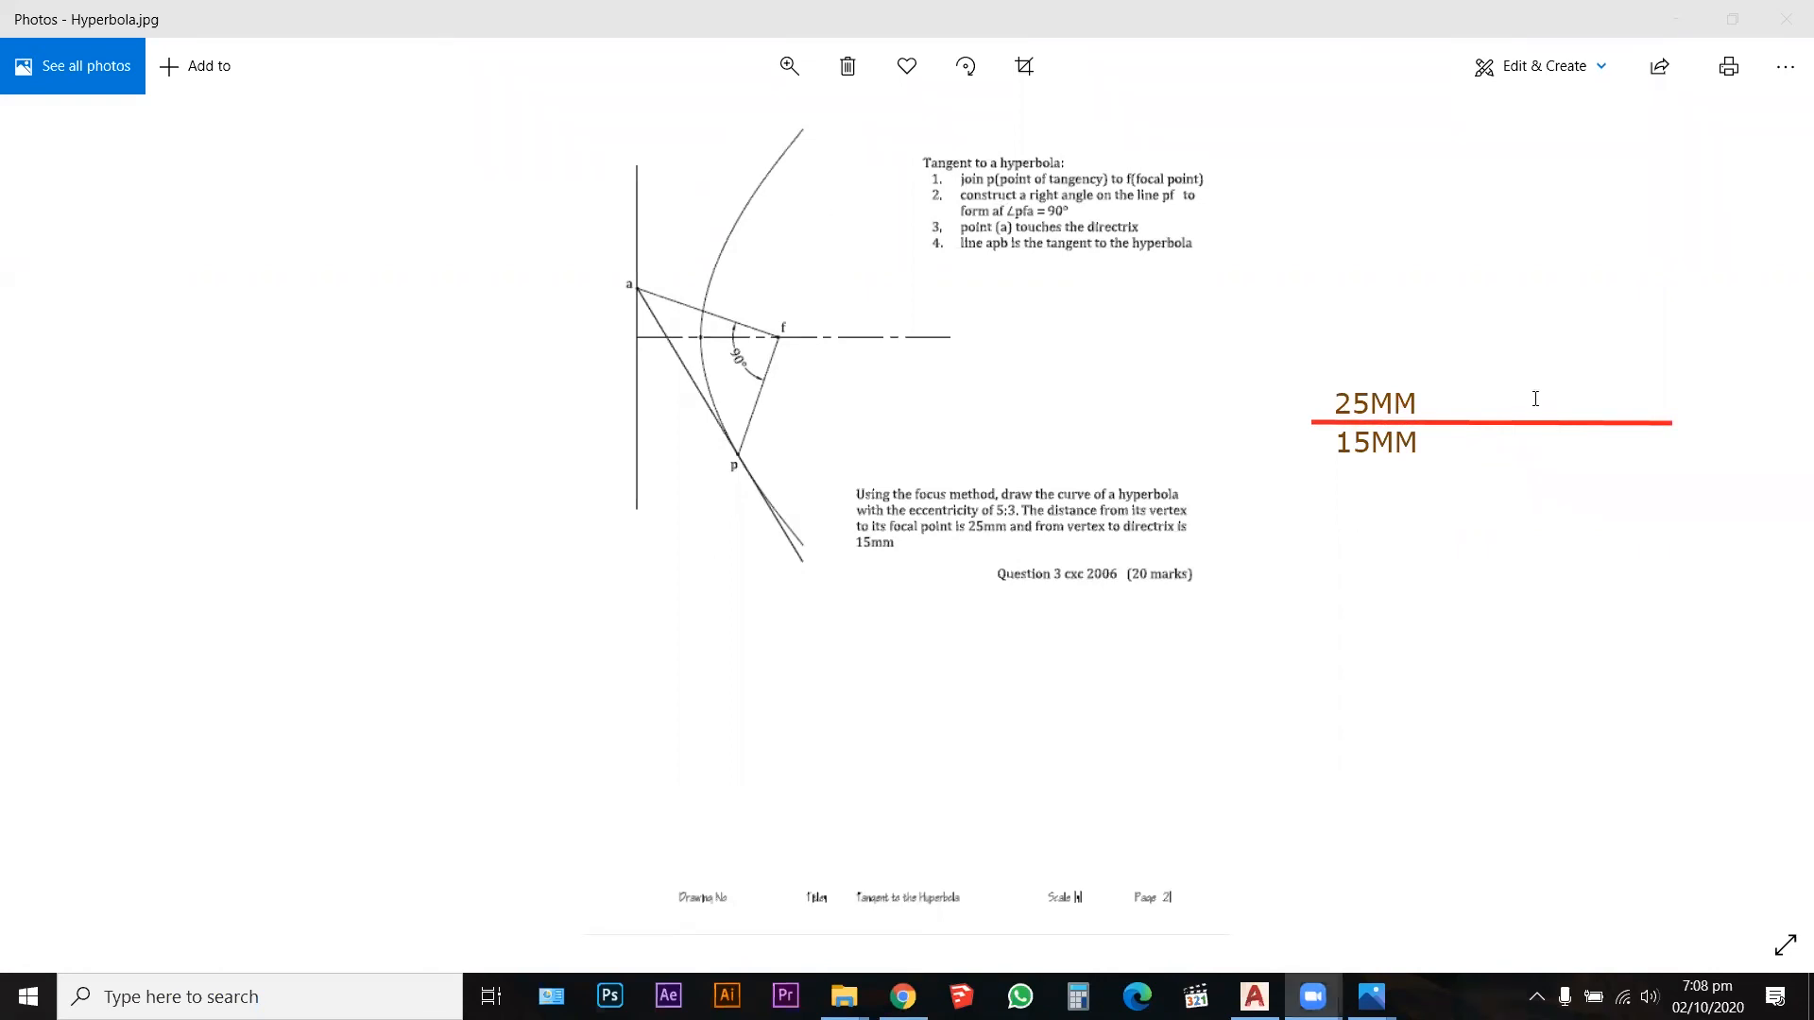
{"action": "left_click", "coordinate": [1584, 416]}
{"action": "type", "text": "5"}
{"action": "left_click", "coordinate": [1520, 446]}
{"action": "type", "text": "3"}
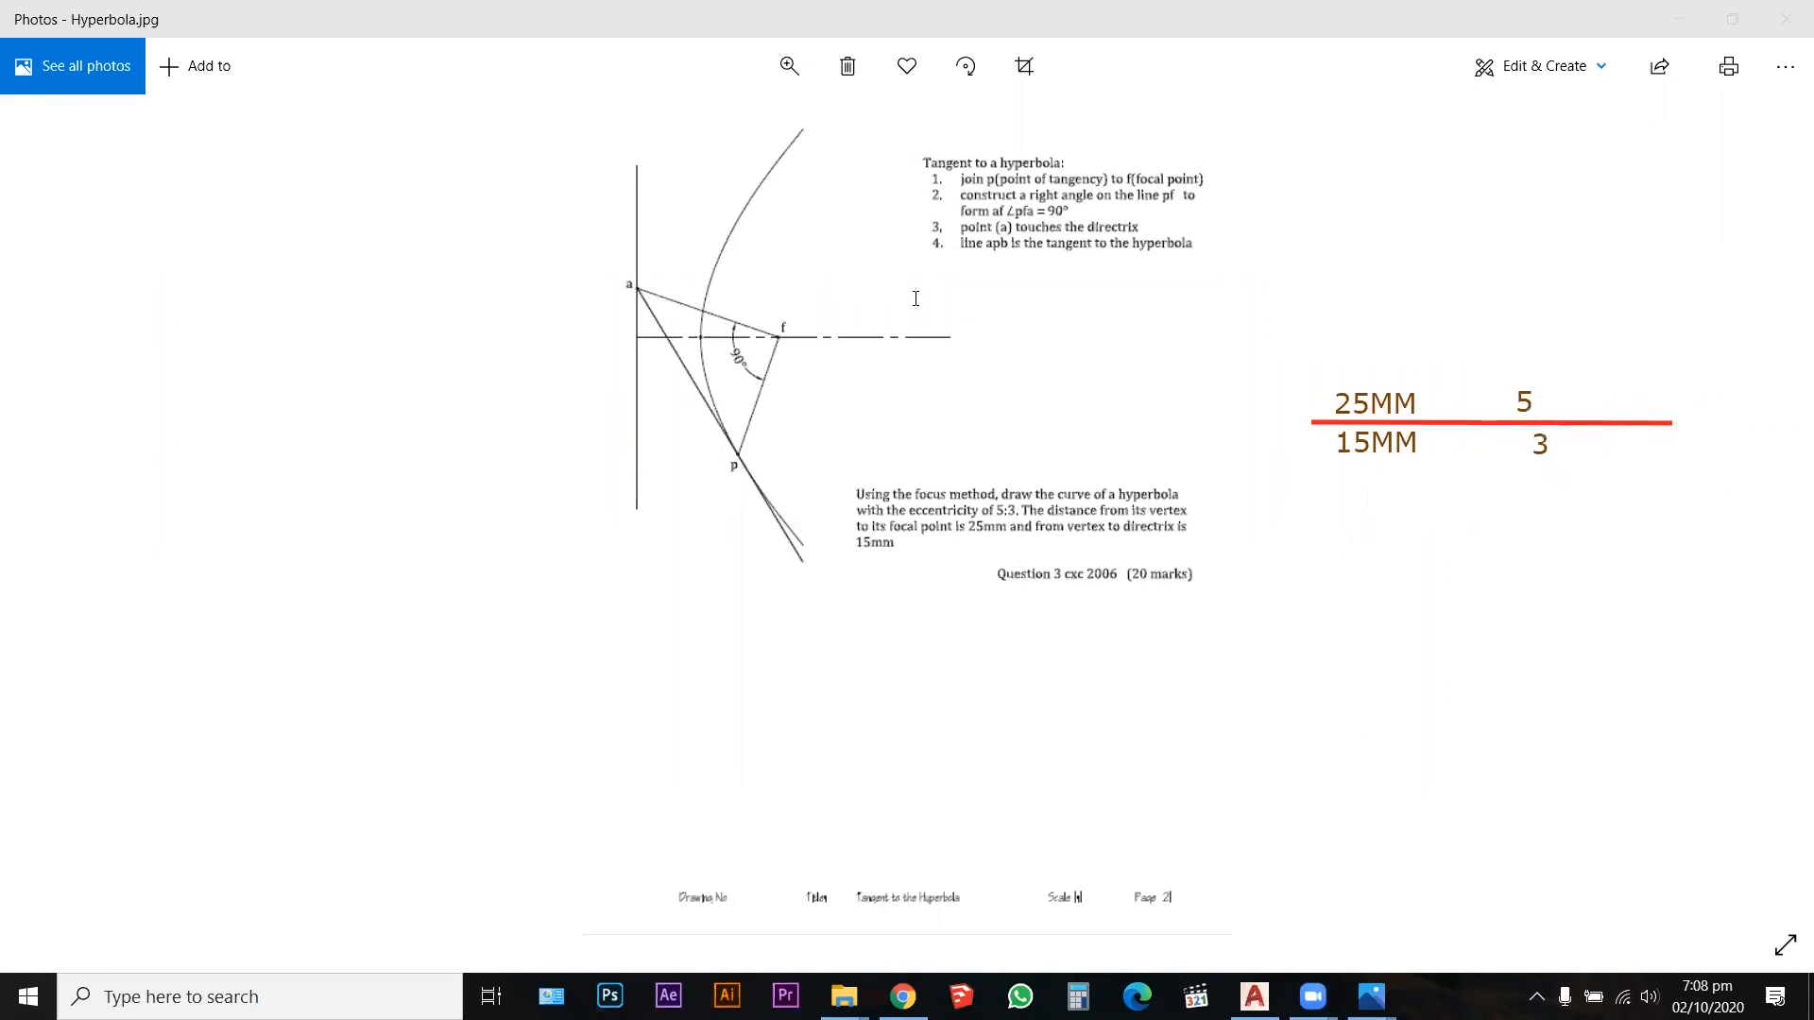
{"action": "left_click", "coordinate": [1595, 421]}
{"action": "left_click", "coordinate": [1530, 443]}
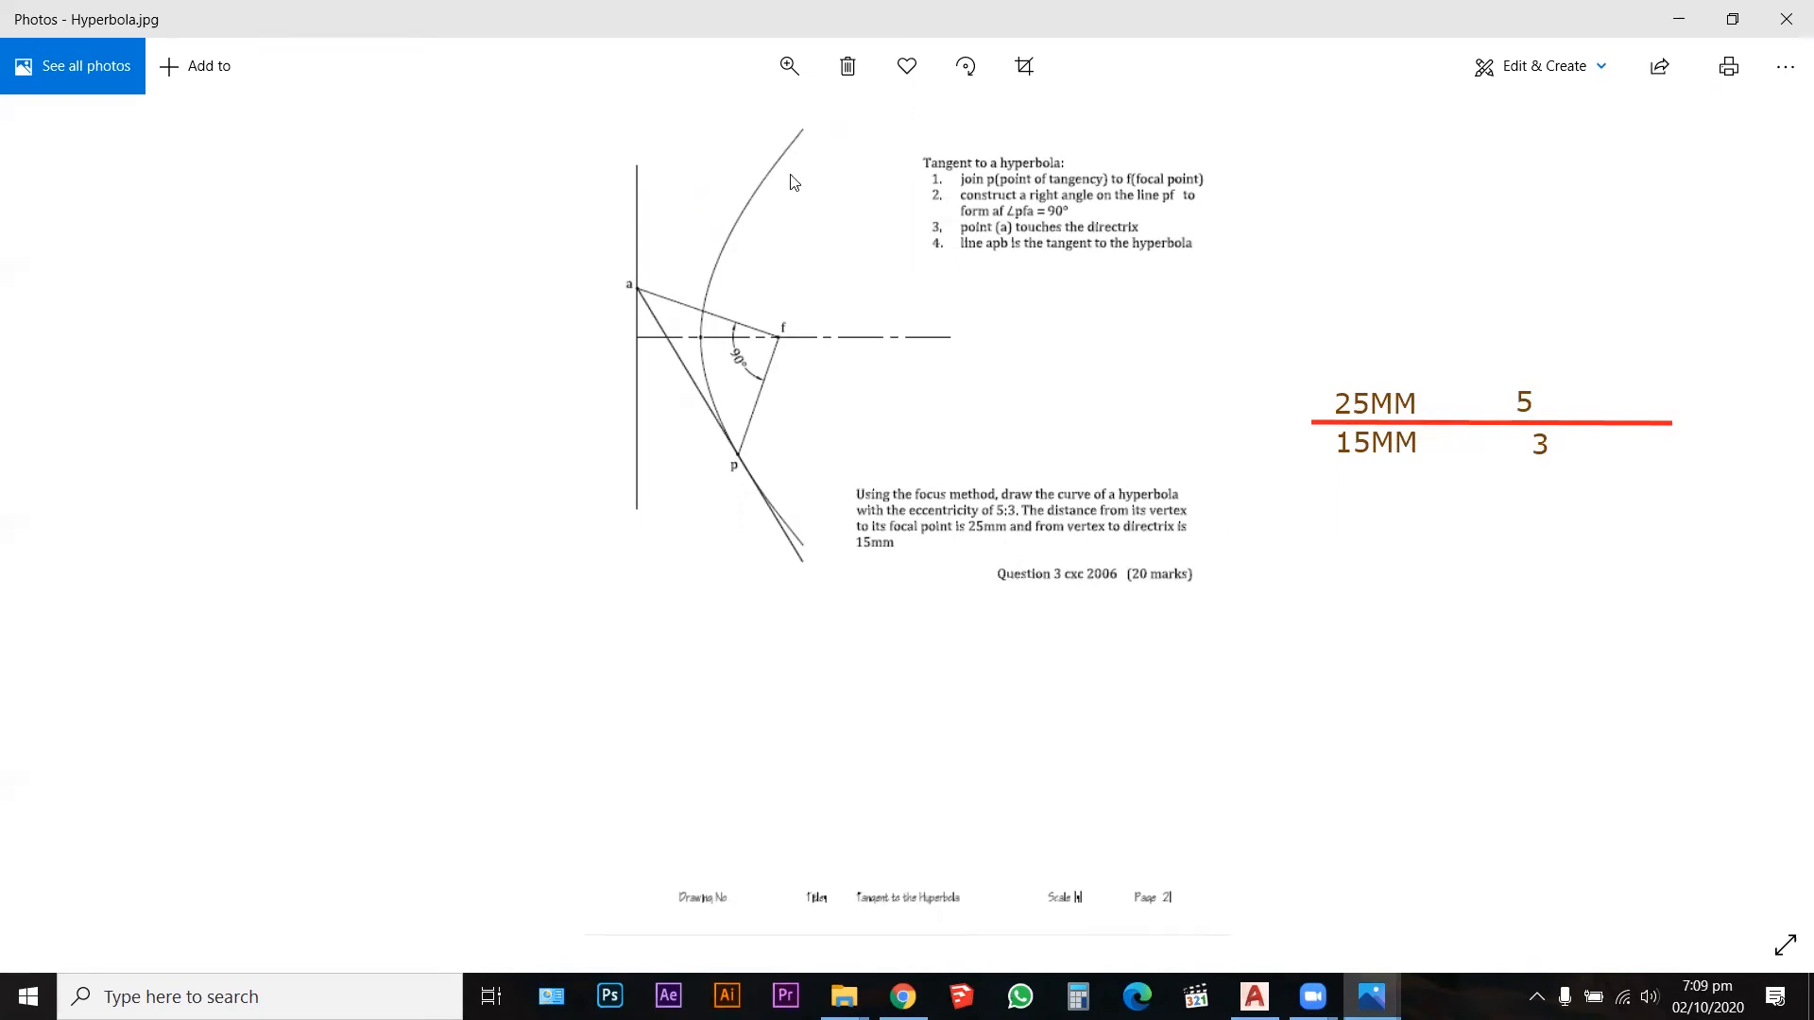
Step: Underline "eccentricity of 5:3", "25mm" and "15mm" in red in the problem text
{"action": "left_click_drag", "start_coordinate": [904, 516], "coordinate": [1025, 517]}
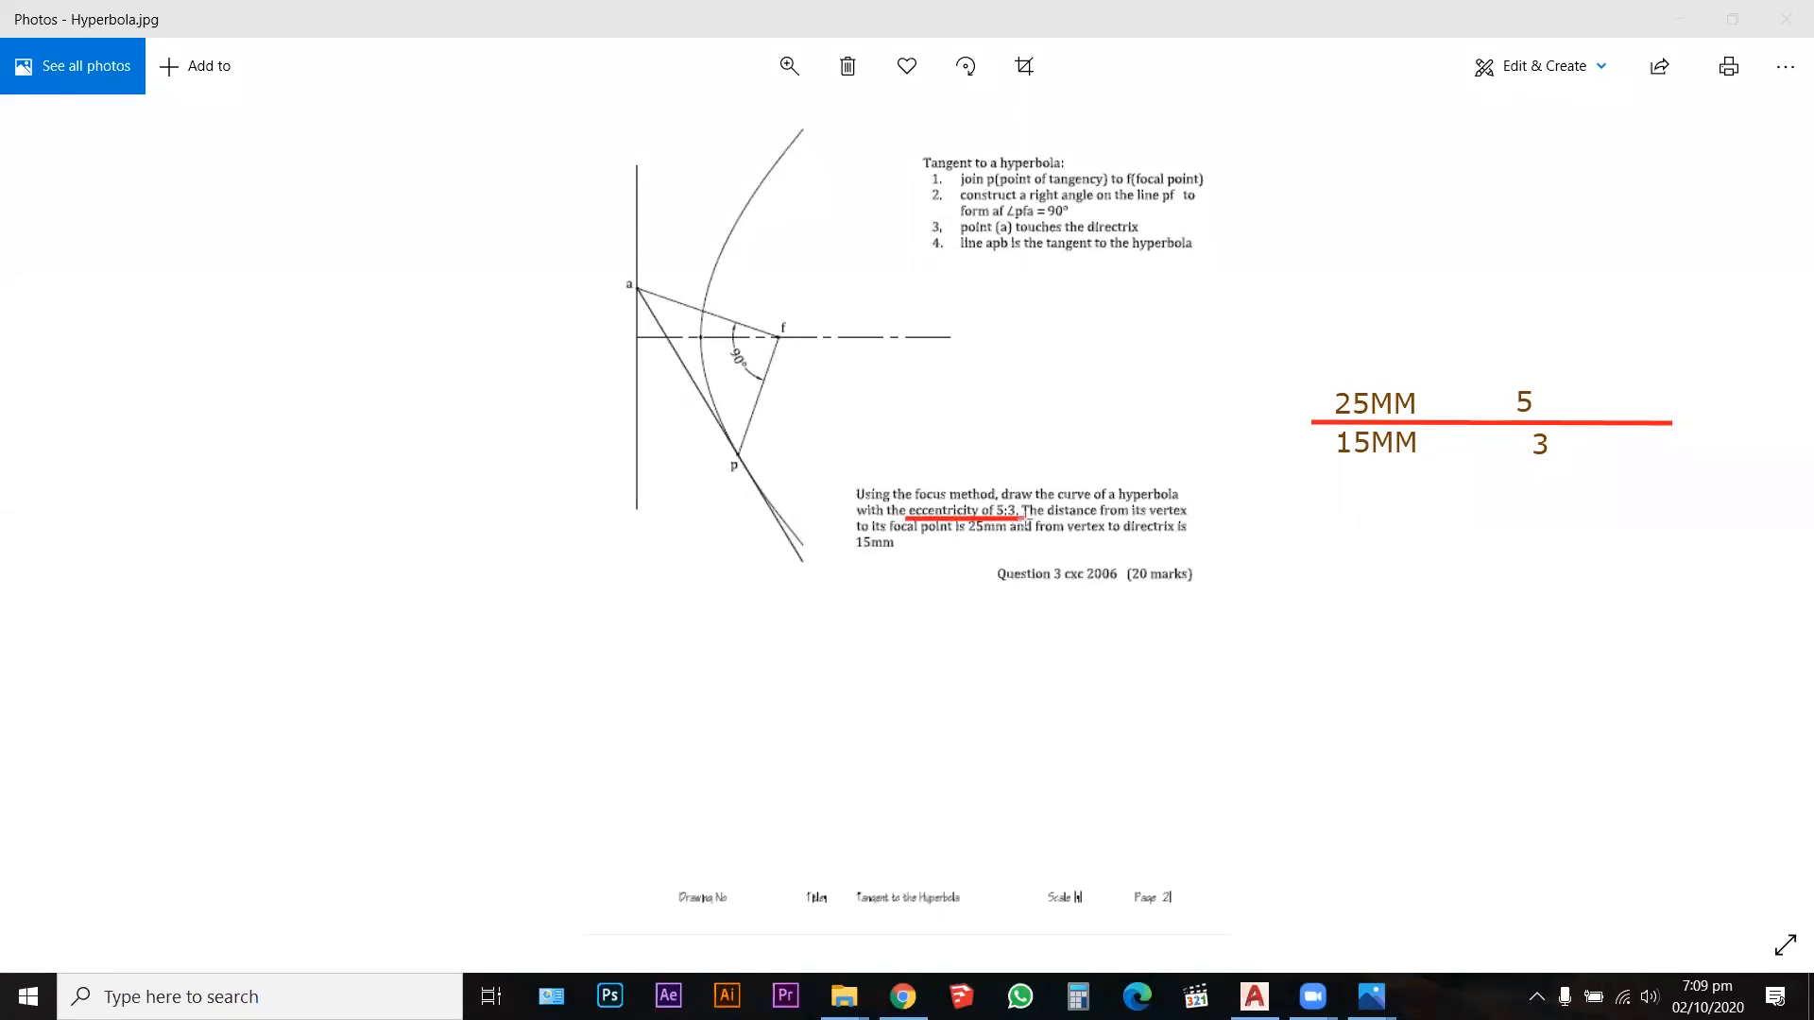
{"action": "left_click_drag", "start_coordinate": [967, 535], "coordinate": [1014, 534]}
{"action": "left_click_drag", "start_coordinate": [855, 548], "coordinate": [893, 549]}
Step: Write /5= after both 25MM and 15MM to complete the ratio working, and clear all the annotations
{"action": "left_click", "coordinate": [1429, 404]}
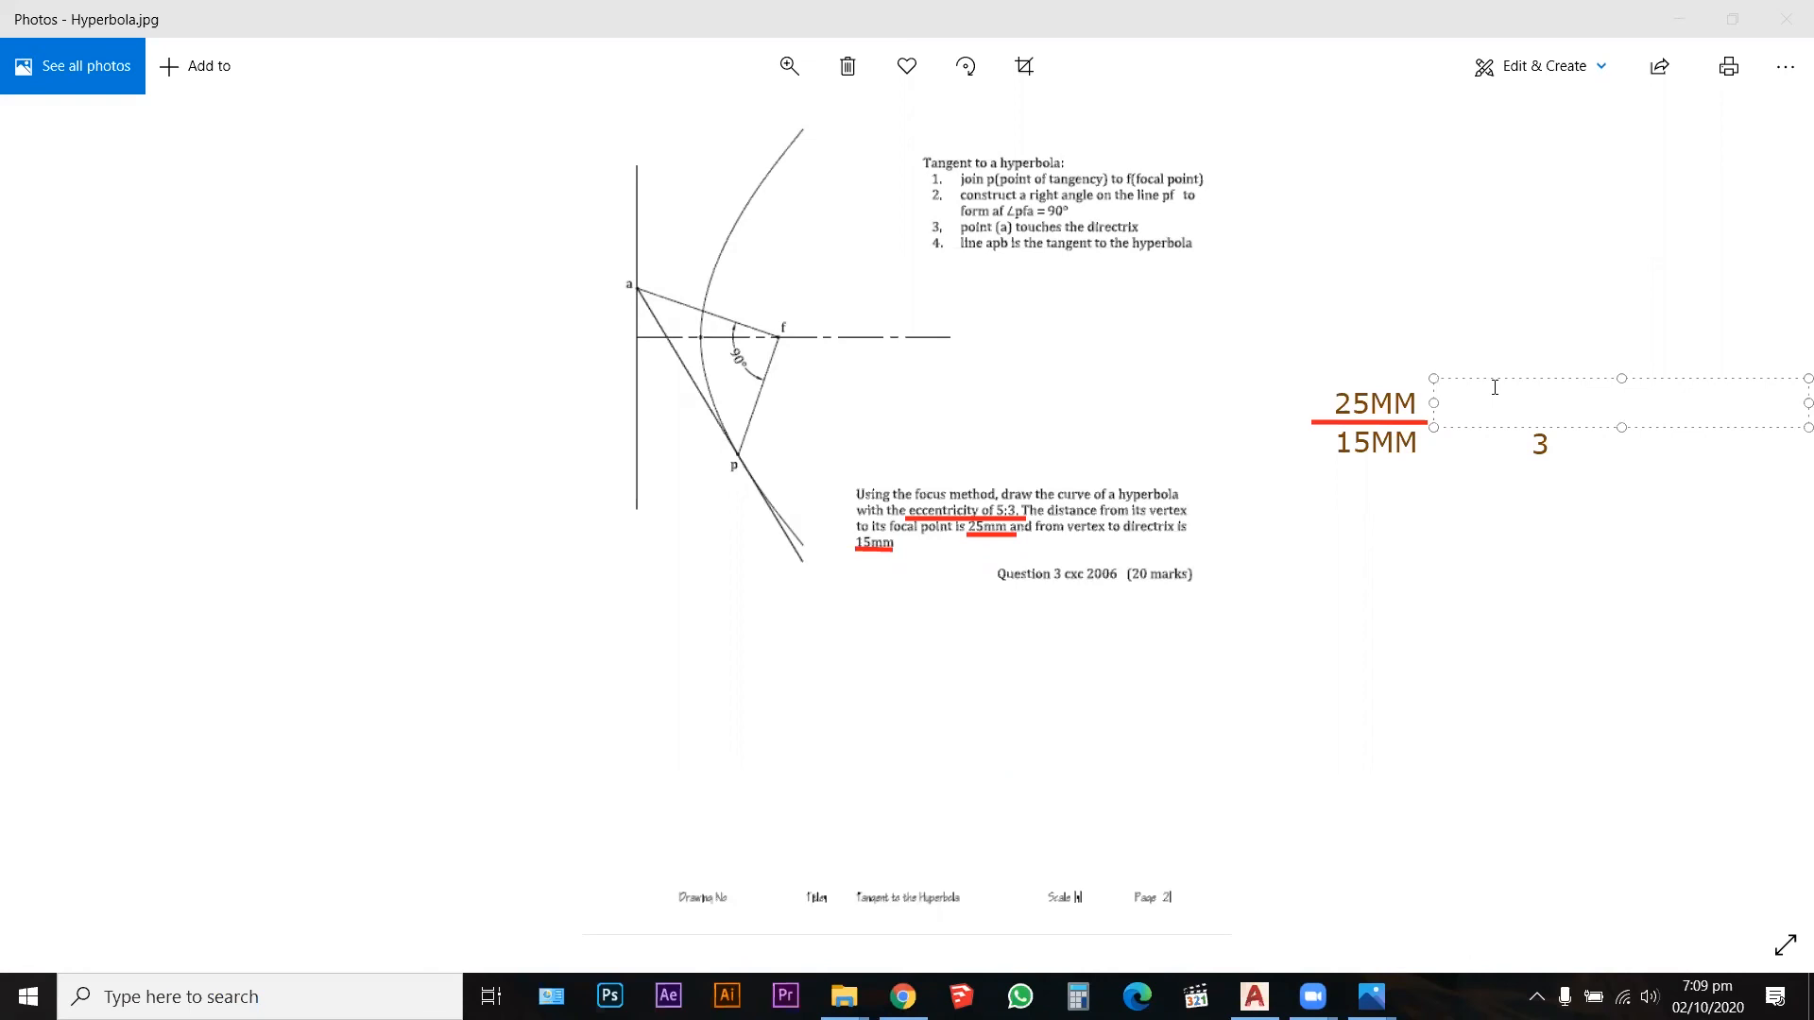
{"action": "type", "text": "/5="}
{"action": "left_click", "coordinate": [1556, 287]}
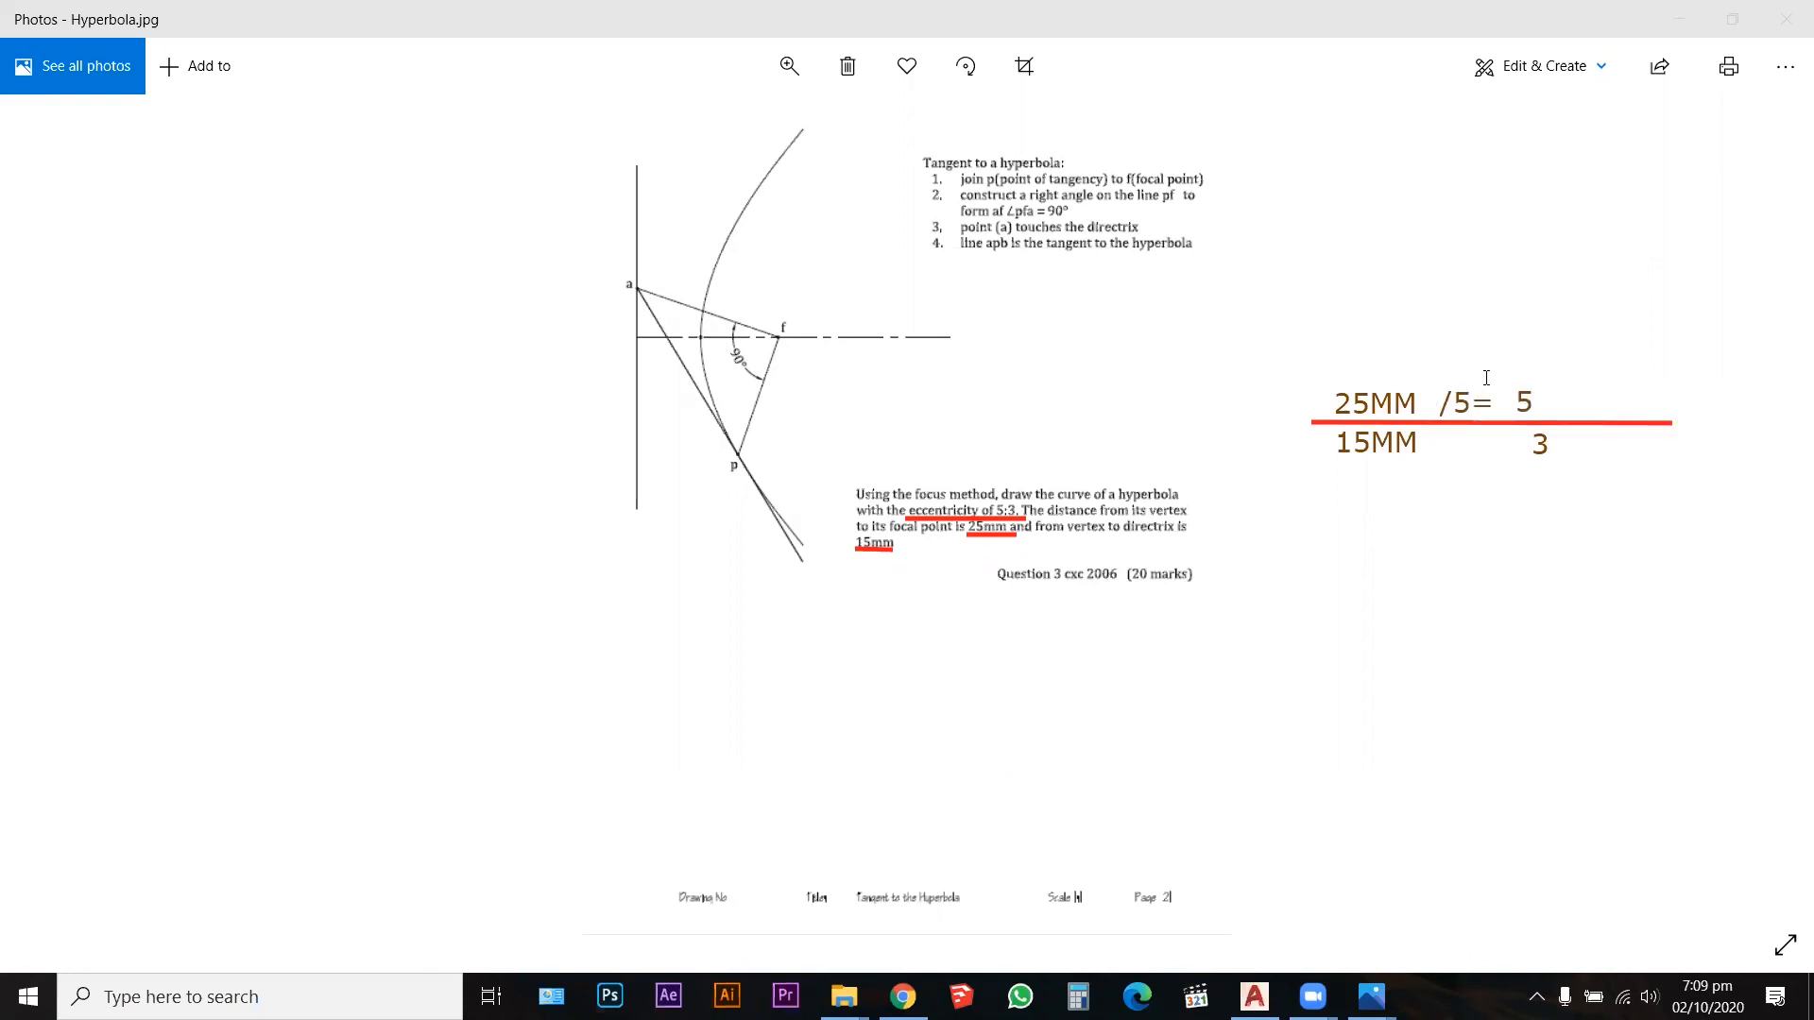
{"action": "left_click", "coordinate": [1435, 442]}
{"action": "type", "text": "/"}
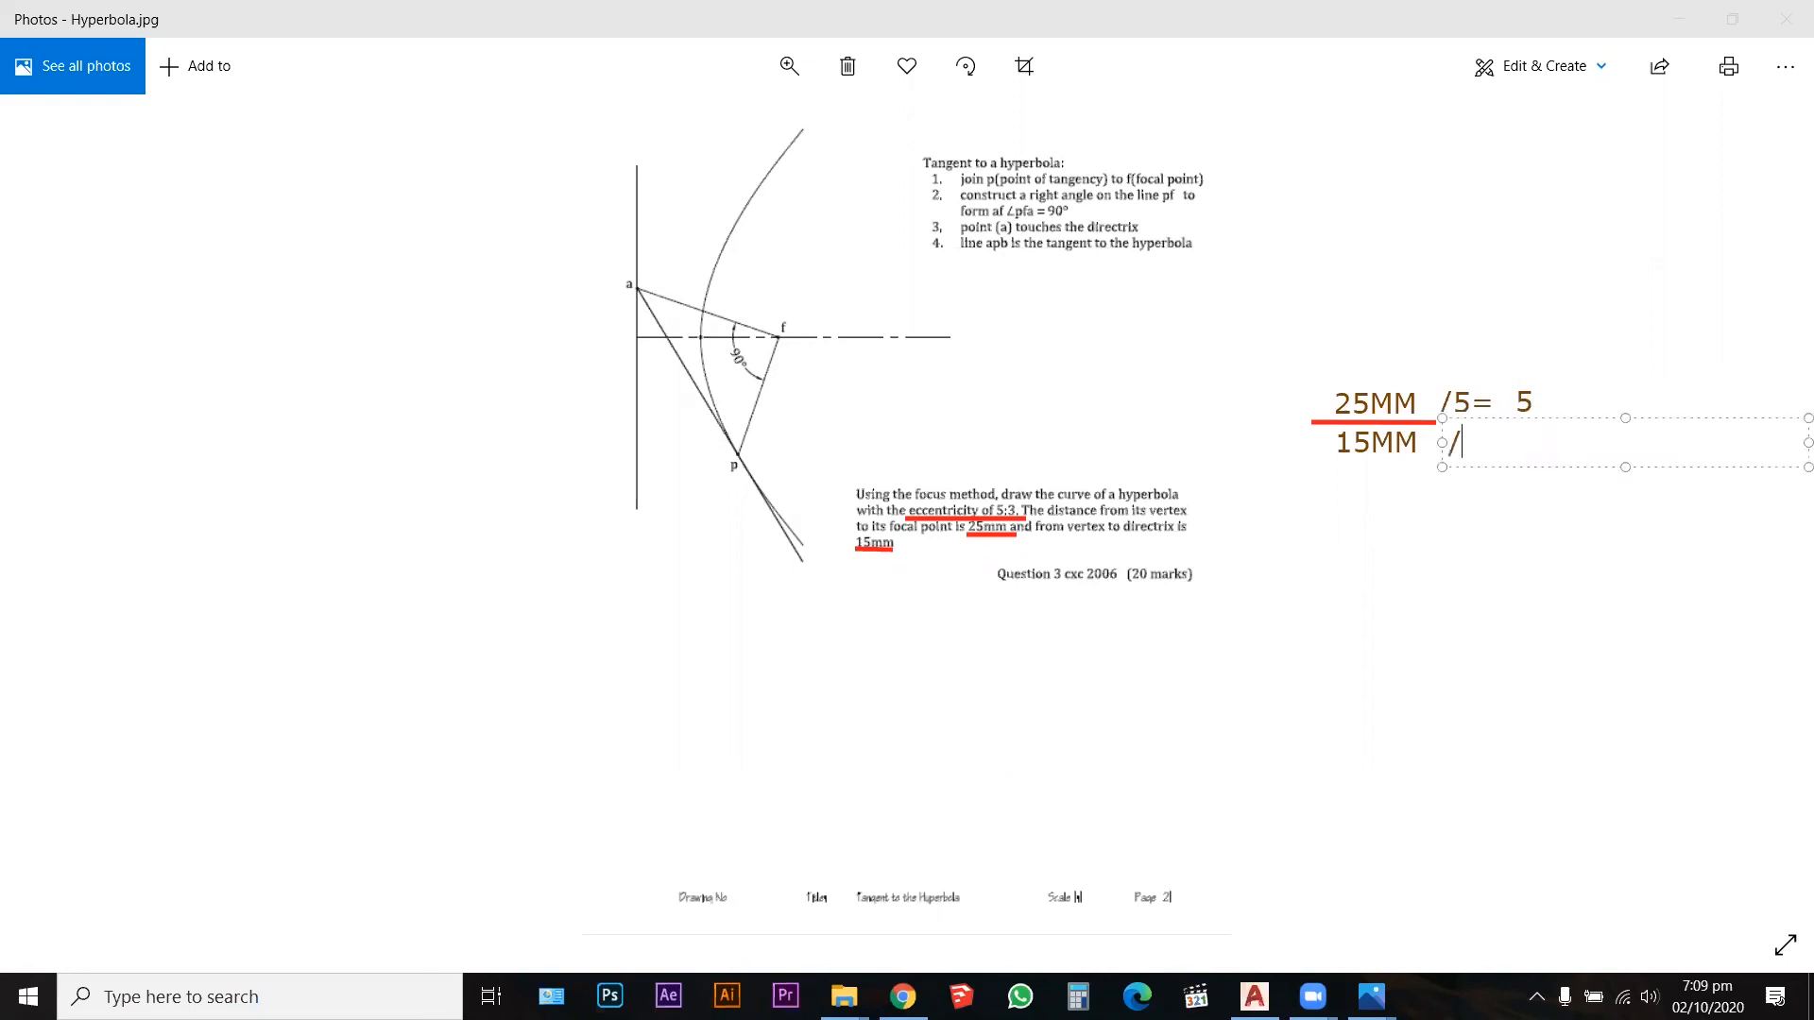
{"action": "type", "text": "5="}
{"action": "left_click", "coordinate": [1588, 288]}
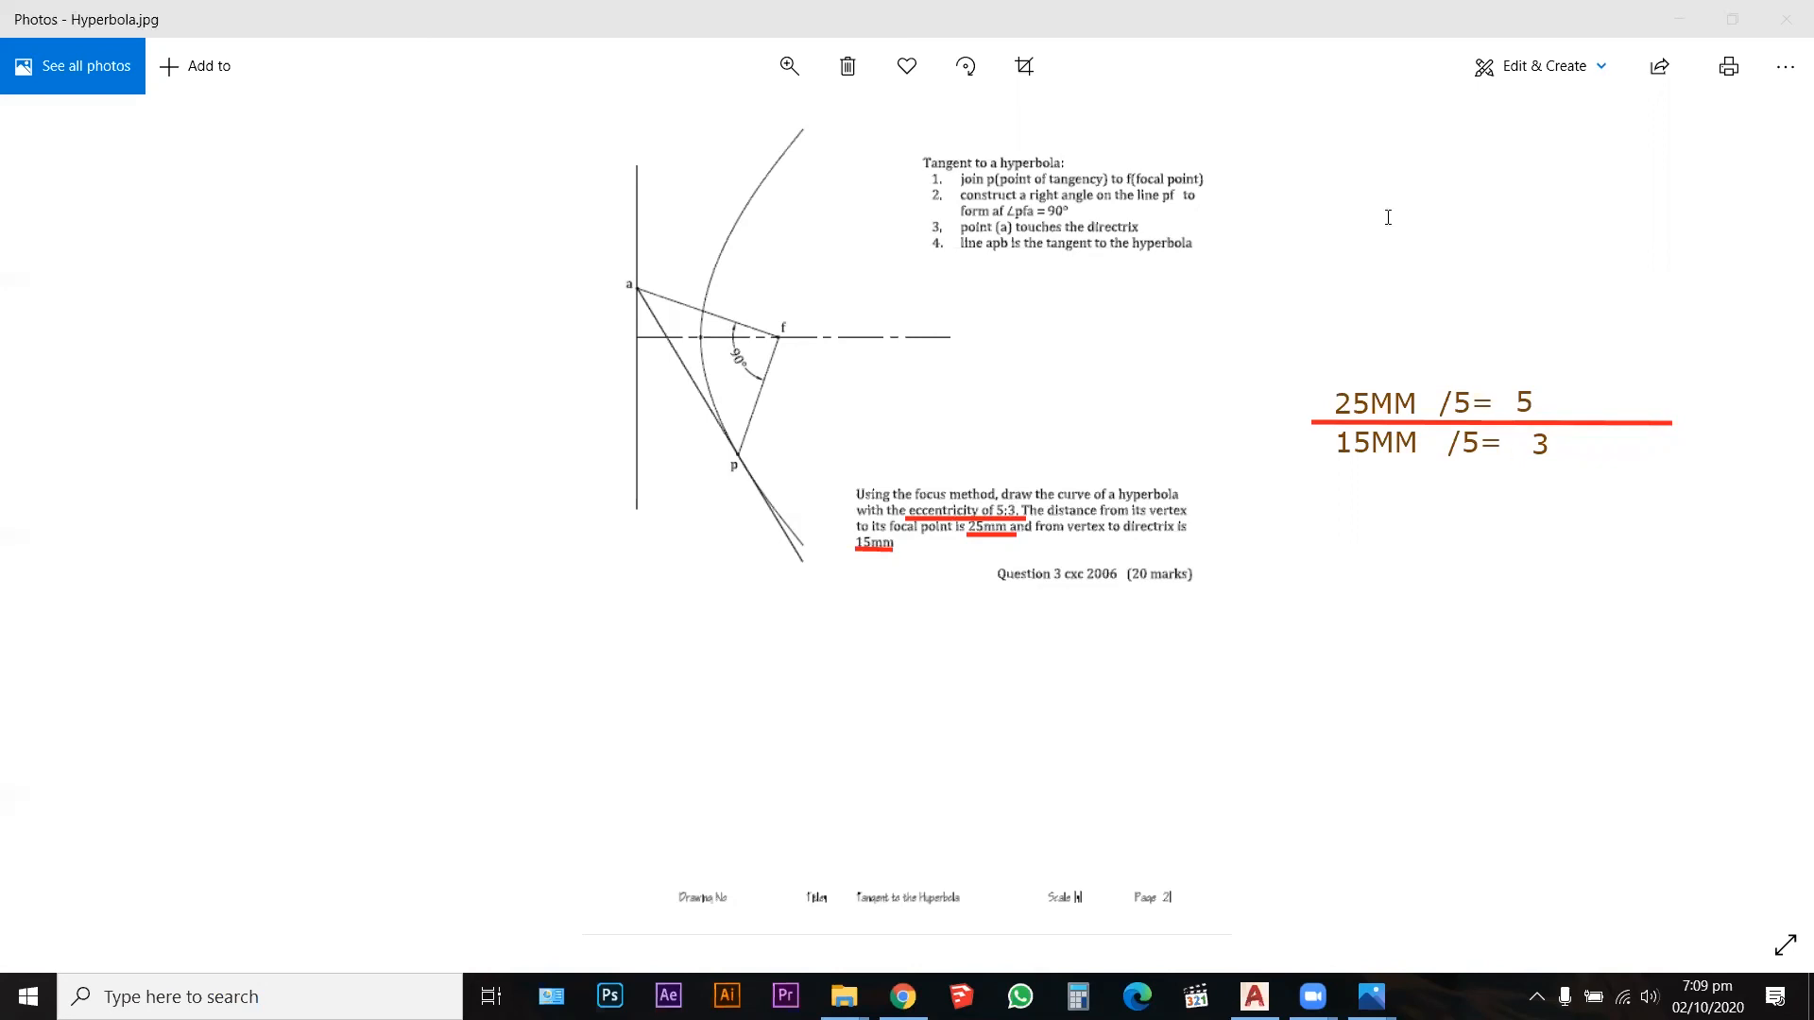
{"action": "key", "text": "Escape"}
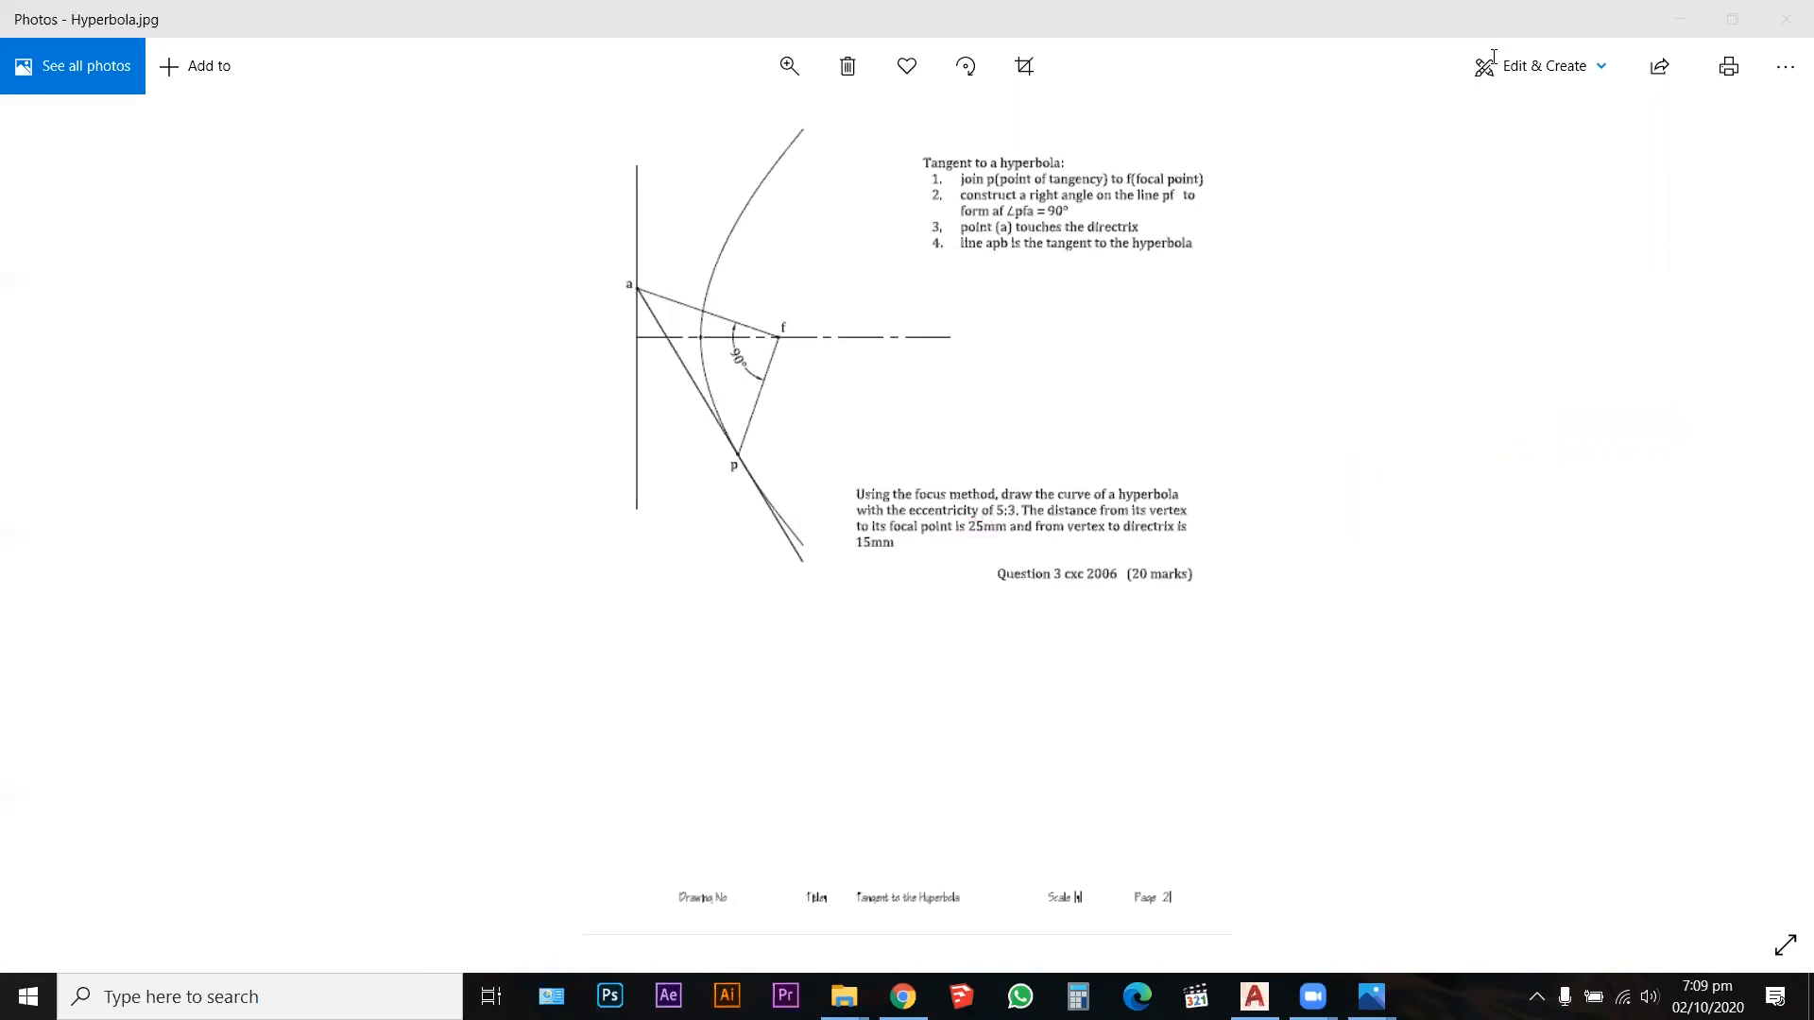
Step: Switch back to AutoCAD and draw a circle centred where the vertex line crosses the horizontal axis, passing through the focus F
{"action": "left_click", "coordinate": [1679, 18]}
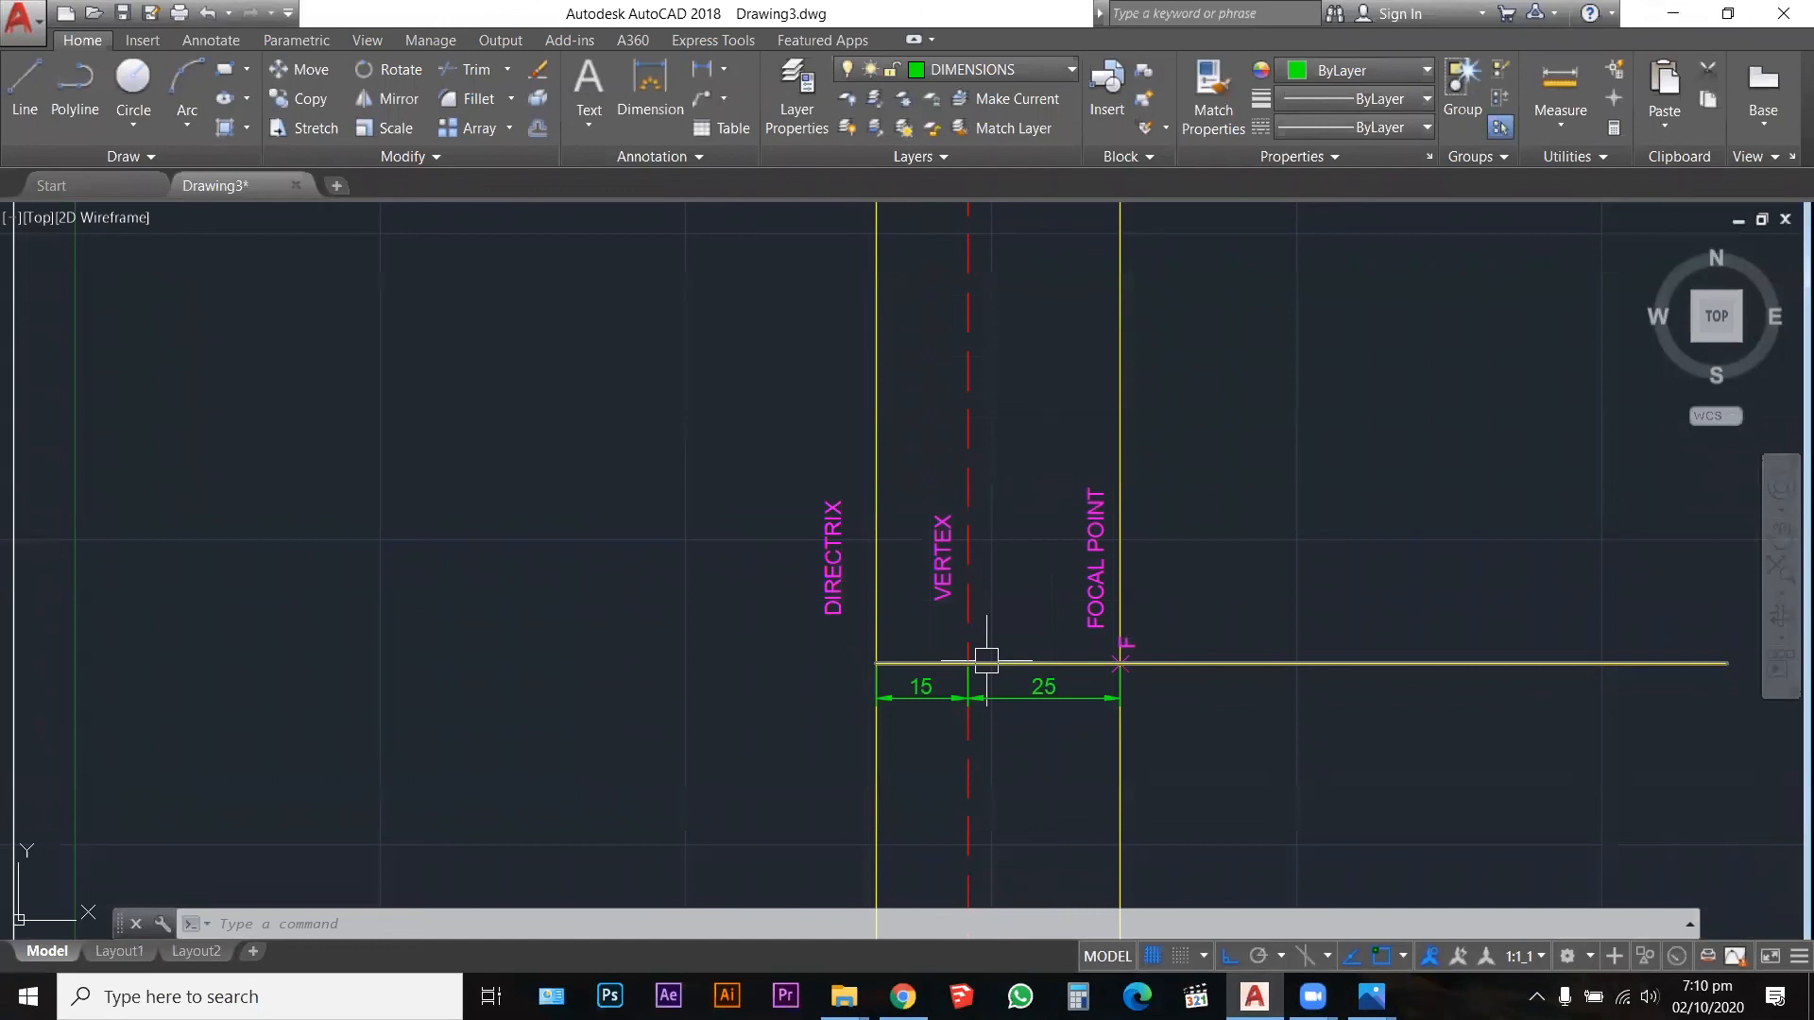
{"action": "scroll", "coordinate": [957, 668], "scroll_direction": "up", "scroll_amount": 2}
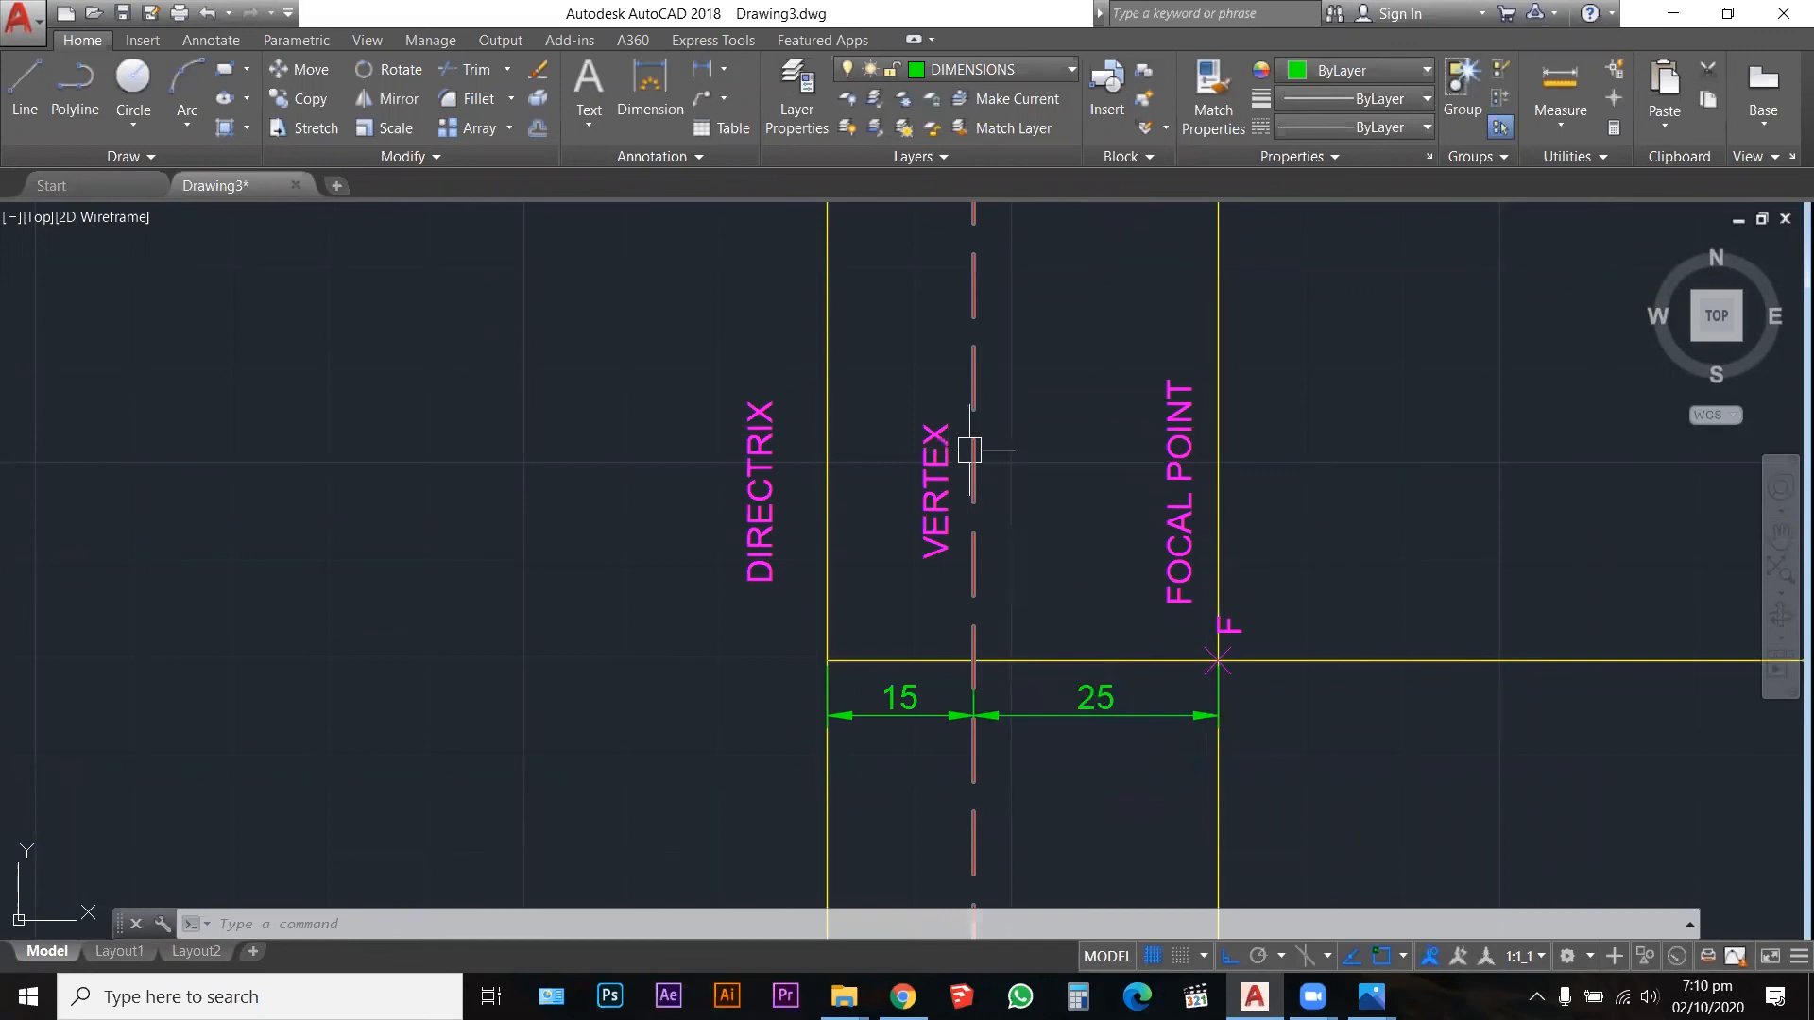
{"action": "type", "text": "c"}
{"action": "key", "text": "Return"}
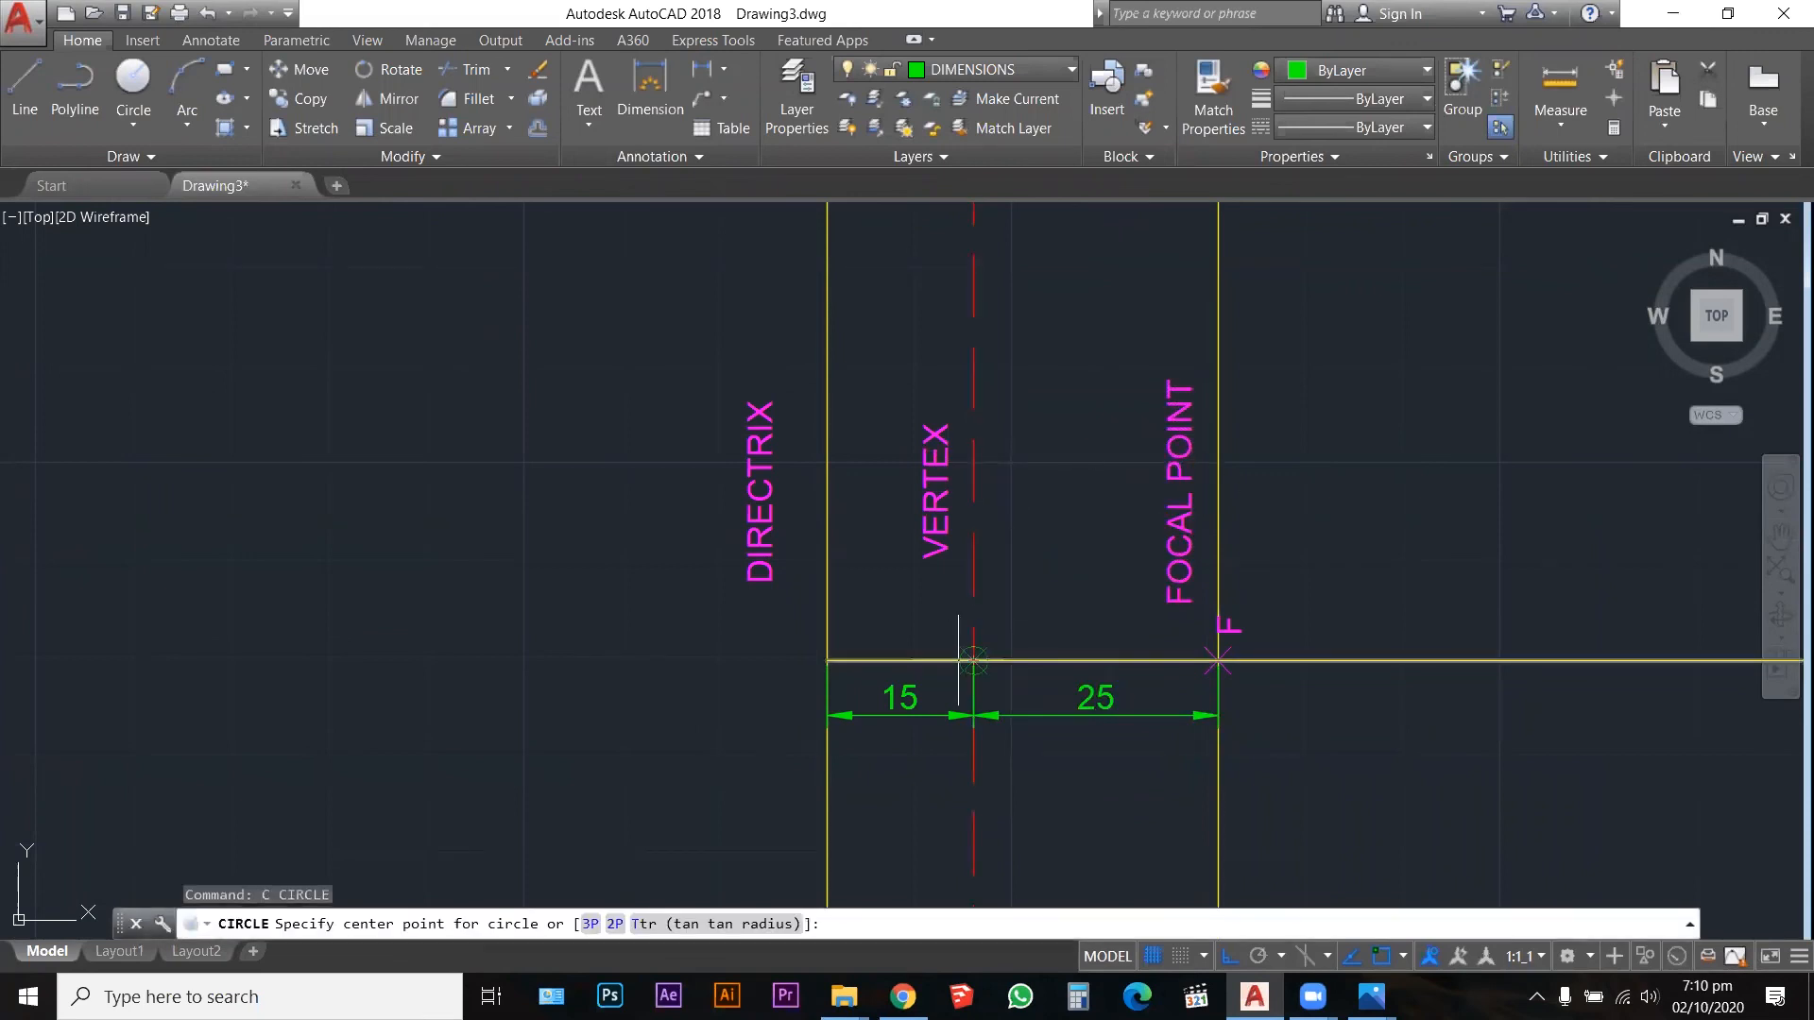
{"action": "left_click", "coordinate": [973, 660]}
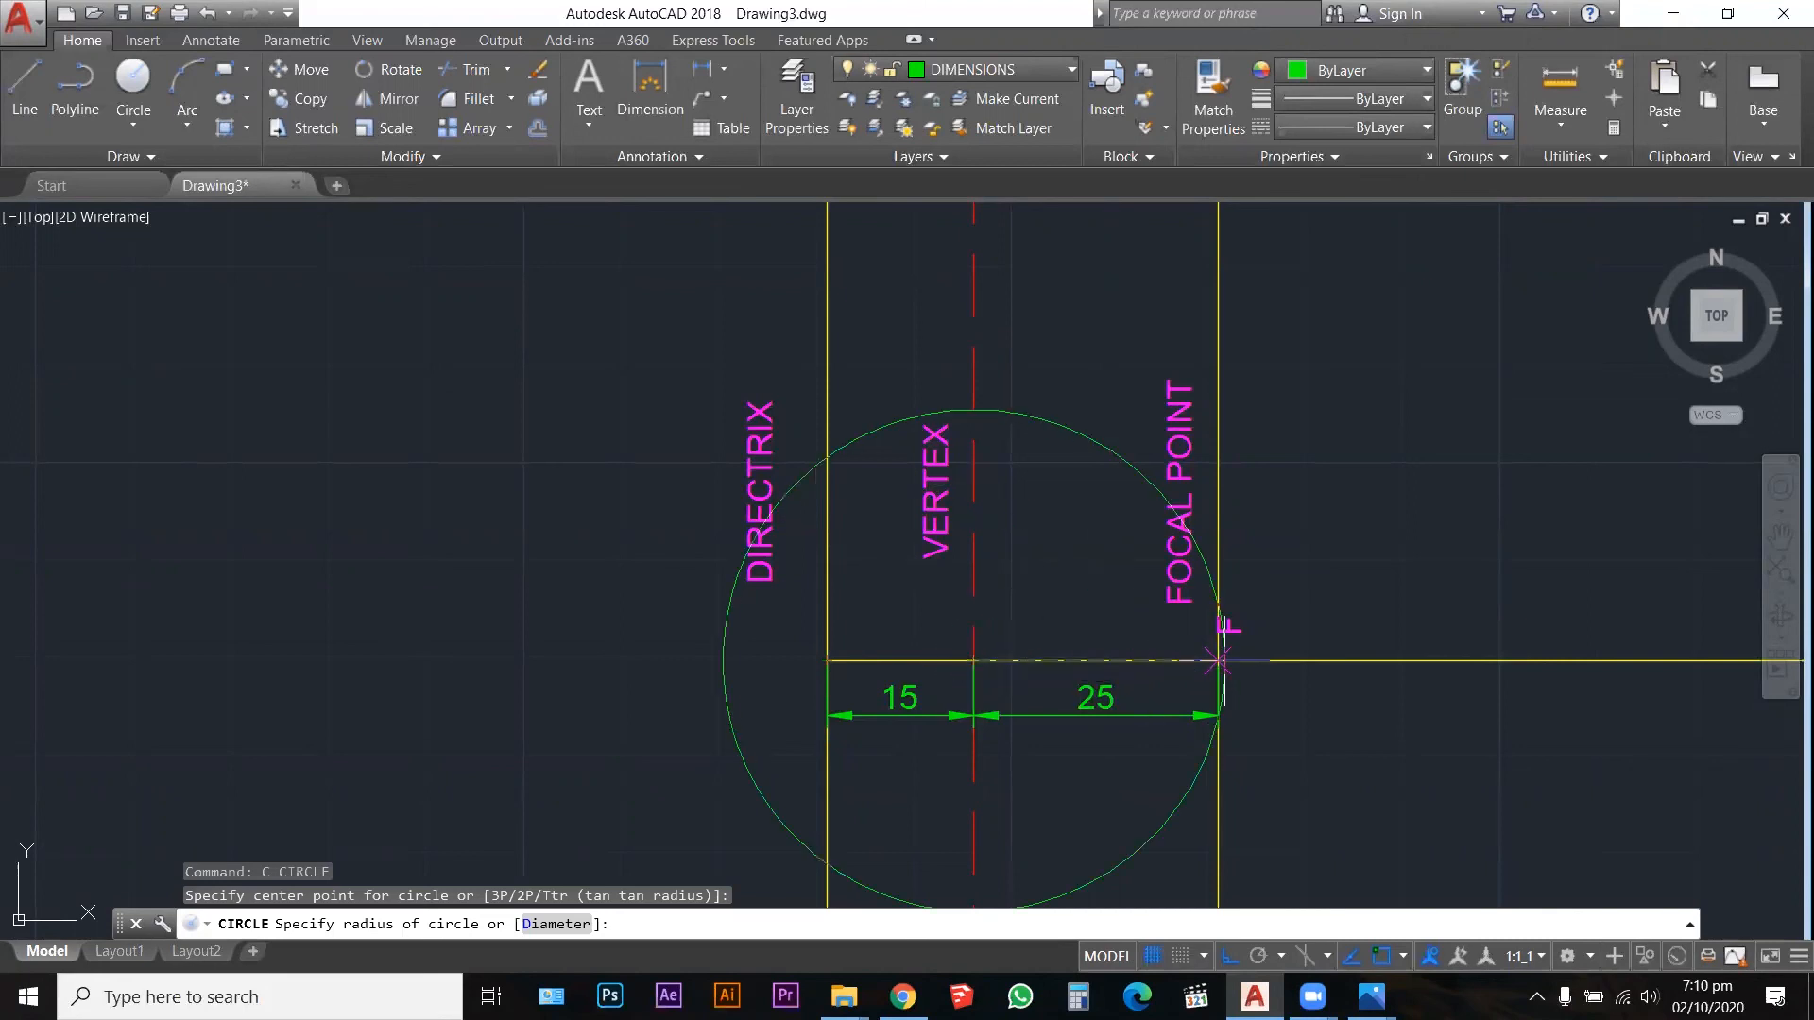
{"action": "left_click", "coordinate": [1223, 654]}
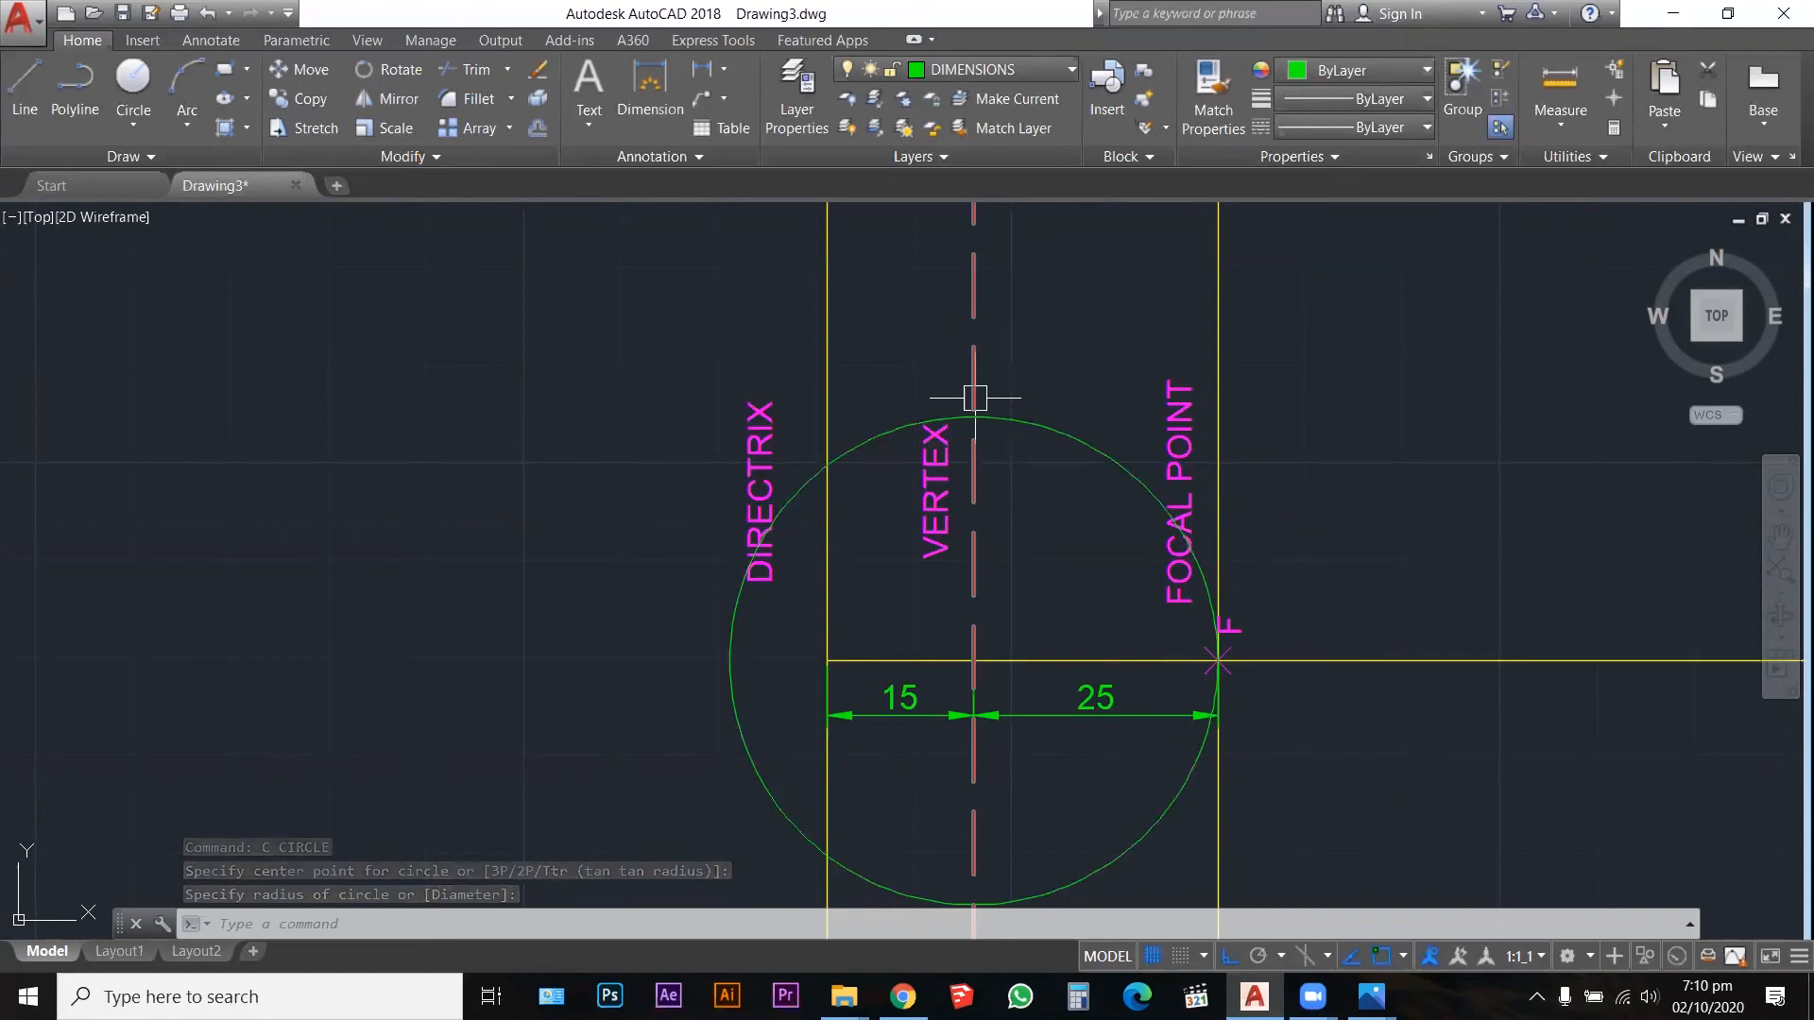
Step: Place a point where the top of the circle meets the vertex line
{"action": "scroll", "coordinate": [970, 396], "scroll_direction": "up", "scroll_amount": 2}
{"action": "scroll", "coordinate": [970, 404], "scroll_direction": "up", "scroll_amount": 2}
{"action": "scroll", "coordinate": [976, 425], "scroll_direction": "down", "scroll_amount": 2}
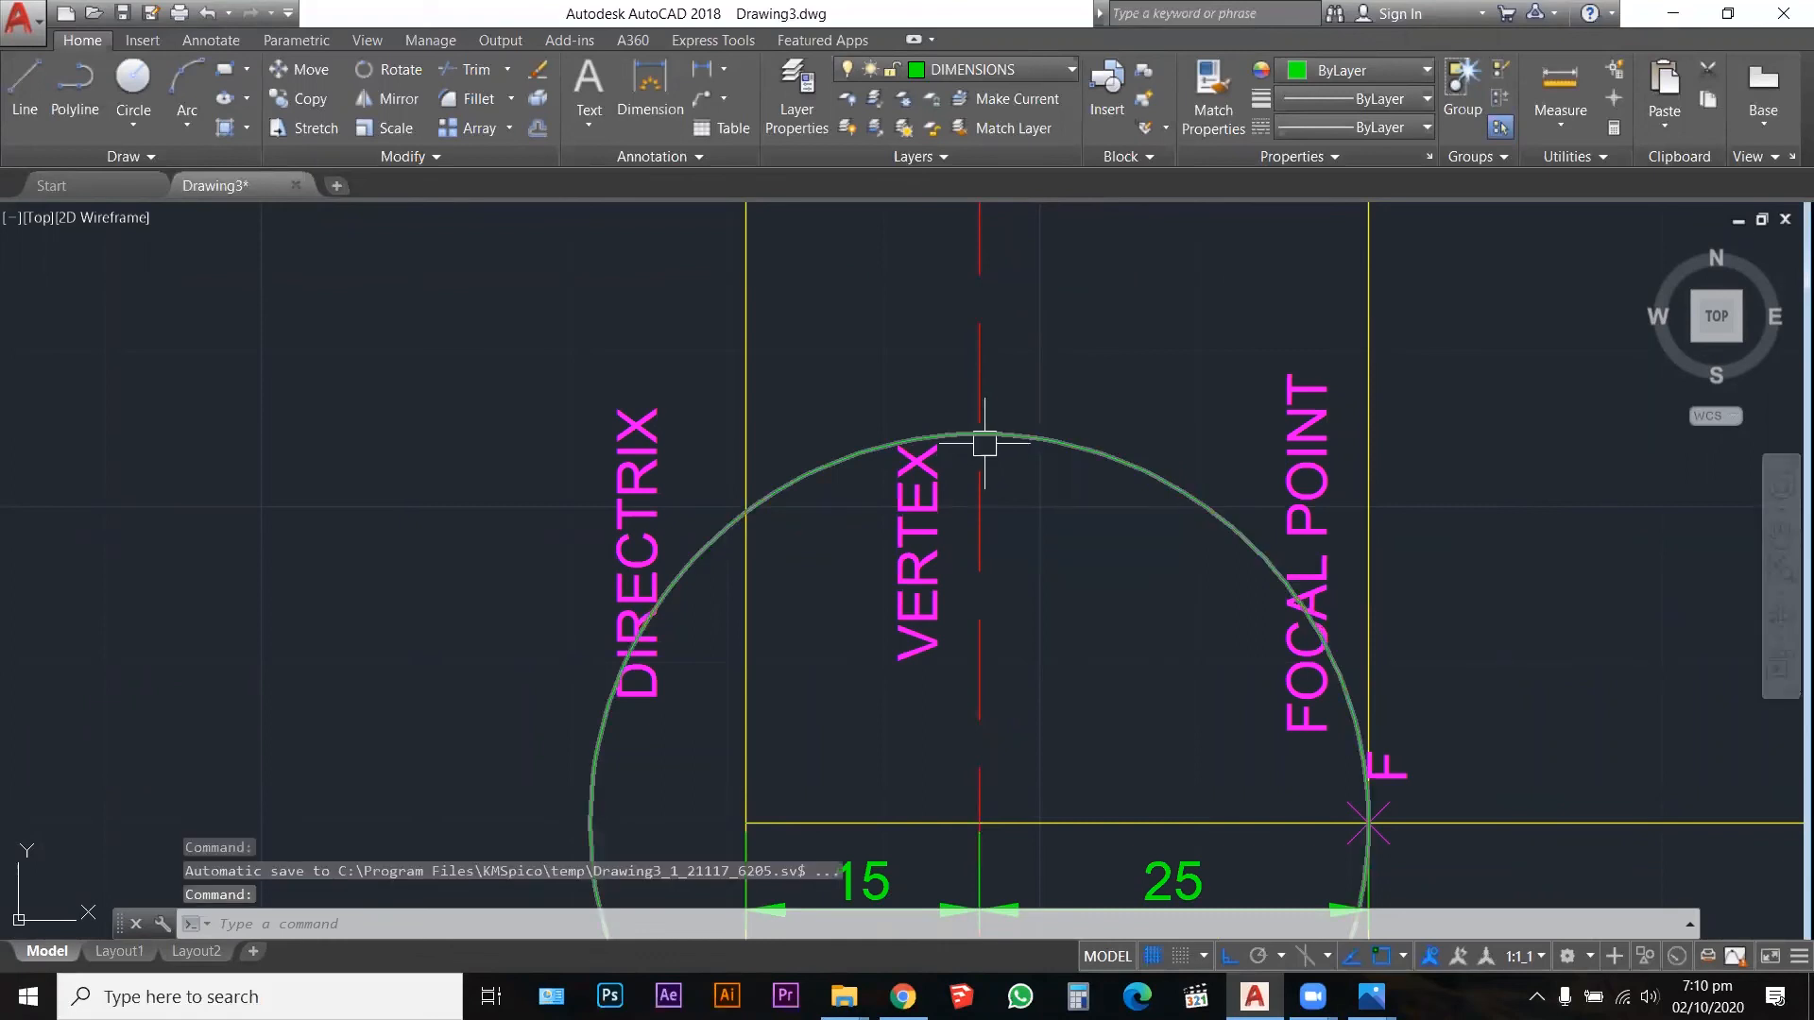
{"action": "type", "text": "OINT"}
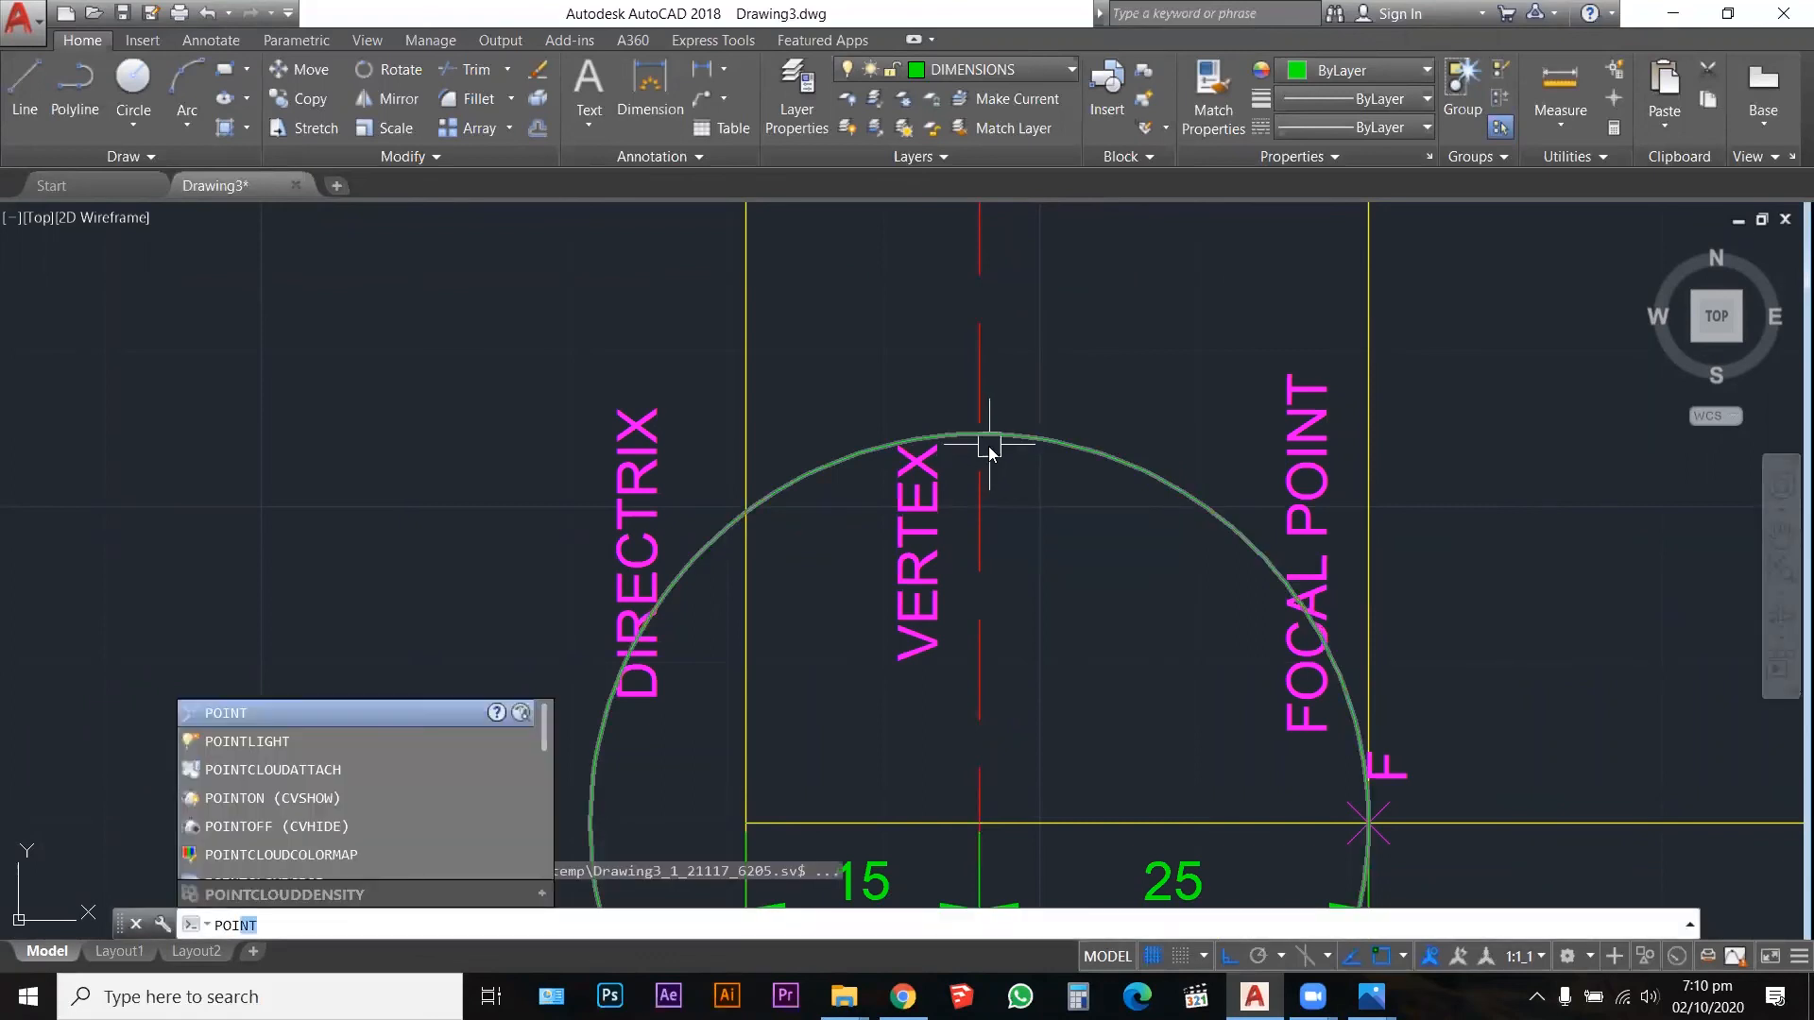
{"action": "key", "text": "Return"}
{"action": "left_click", "coordinate": [980, 437]}
{"action": "key", "text": "Escape"}
{"action": "key", "text": "Escape"}
{"action": "key", "text": "Escape"}
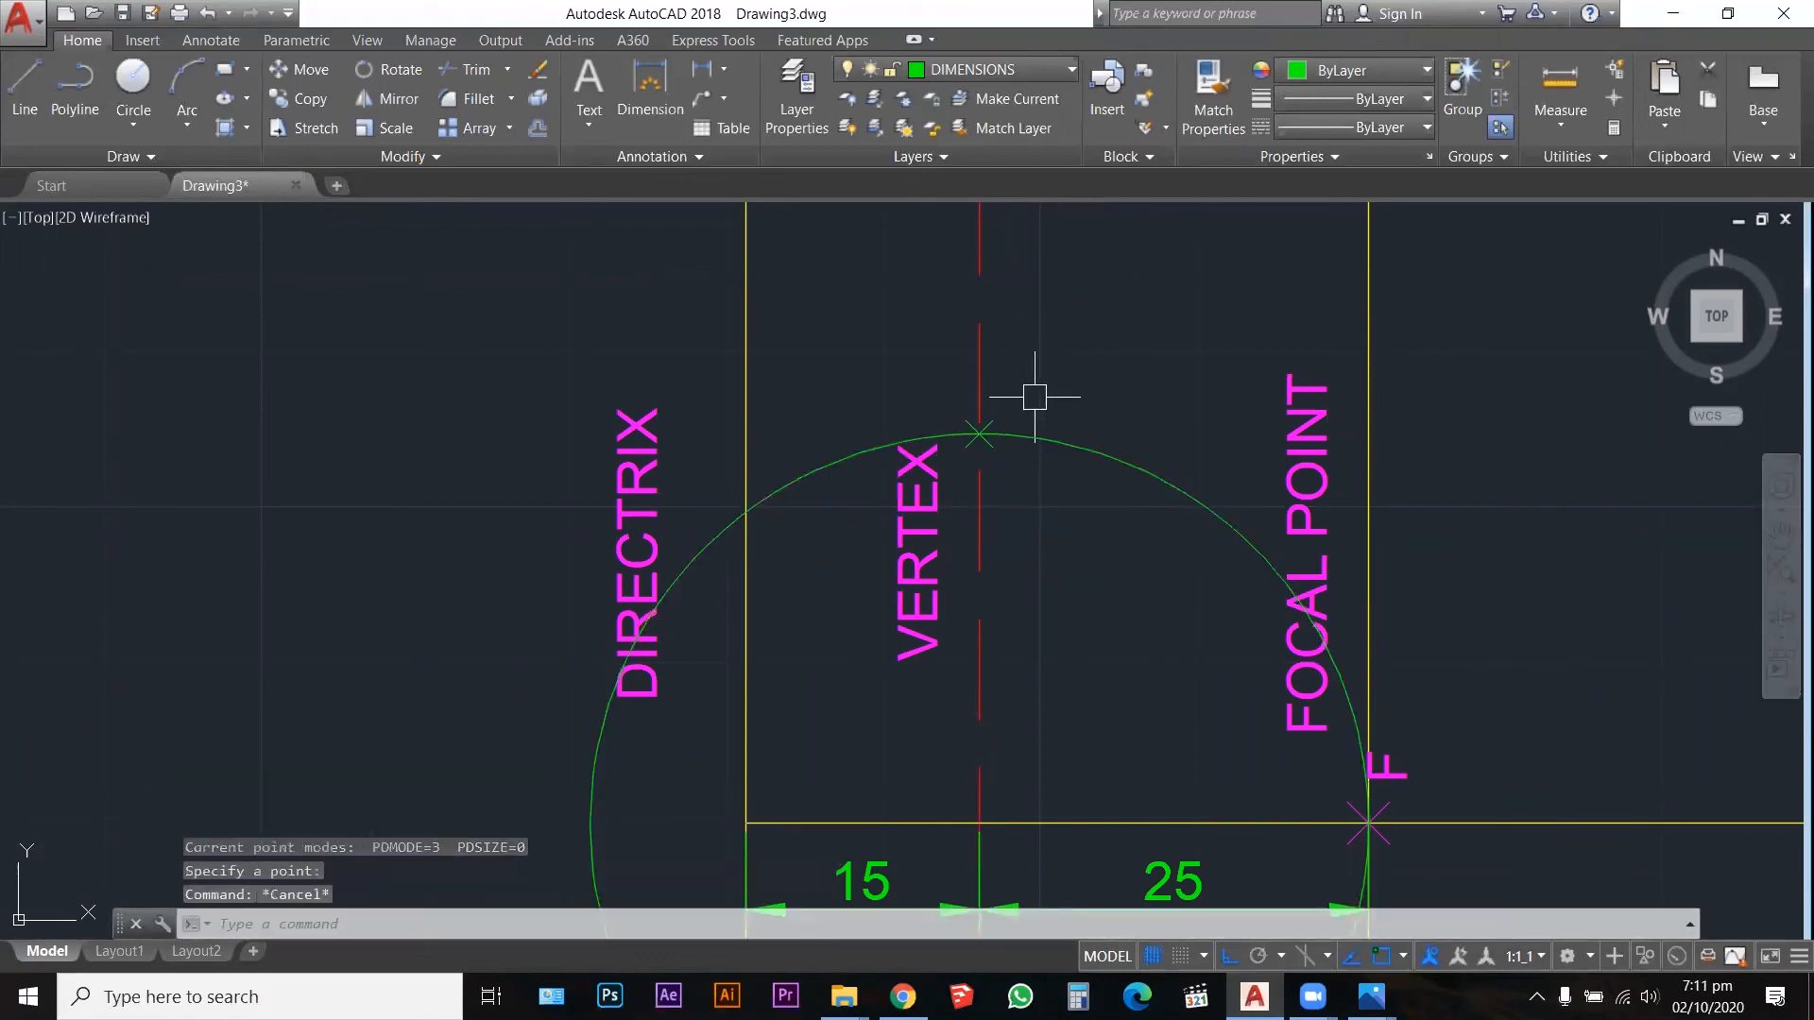
{"action": "left_click", "coordinate": [996, 413]}
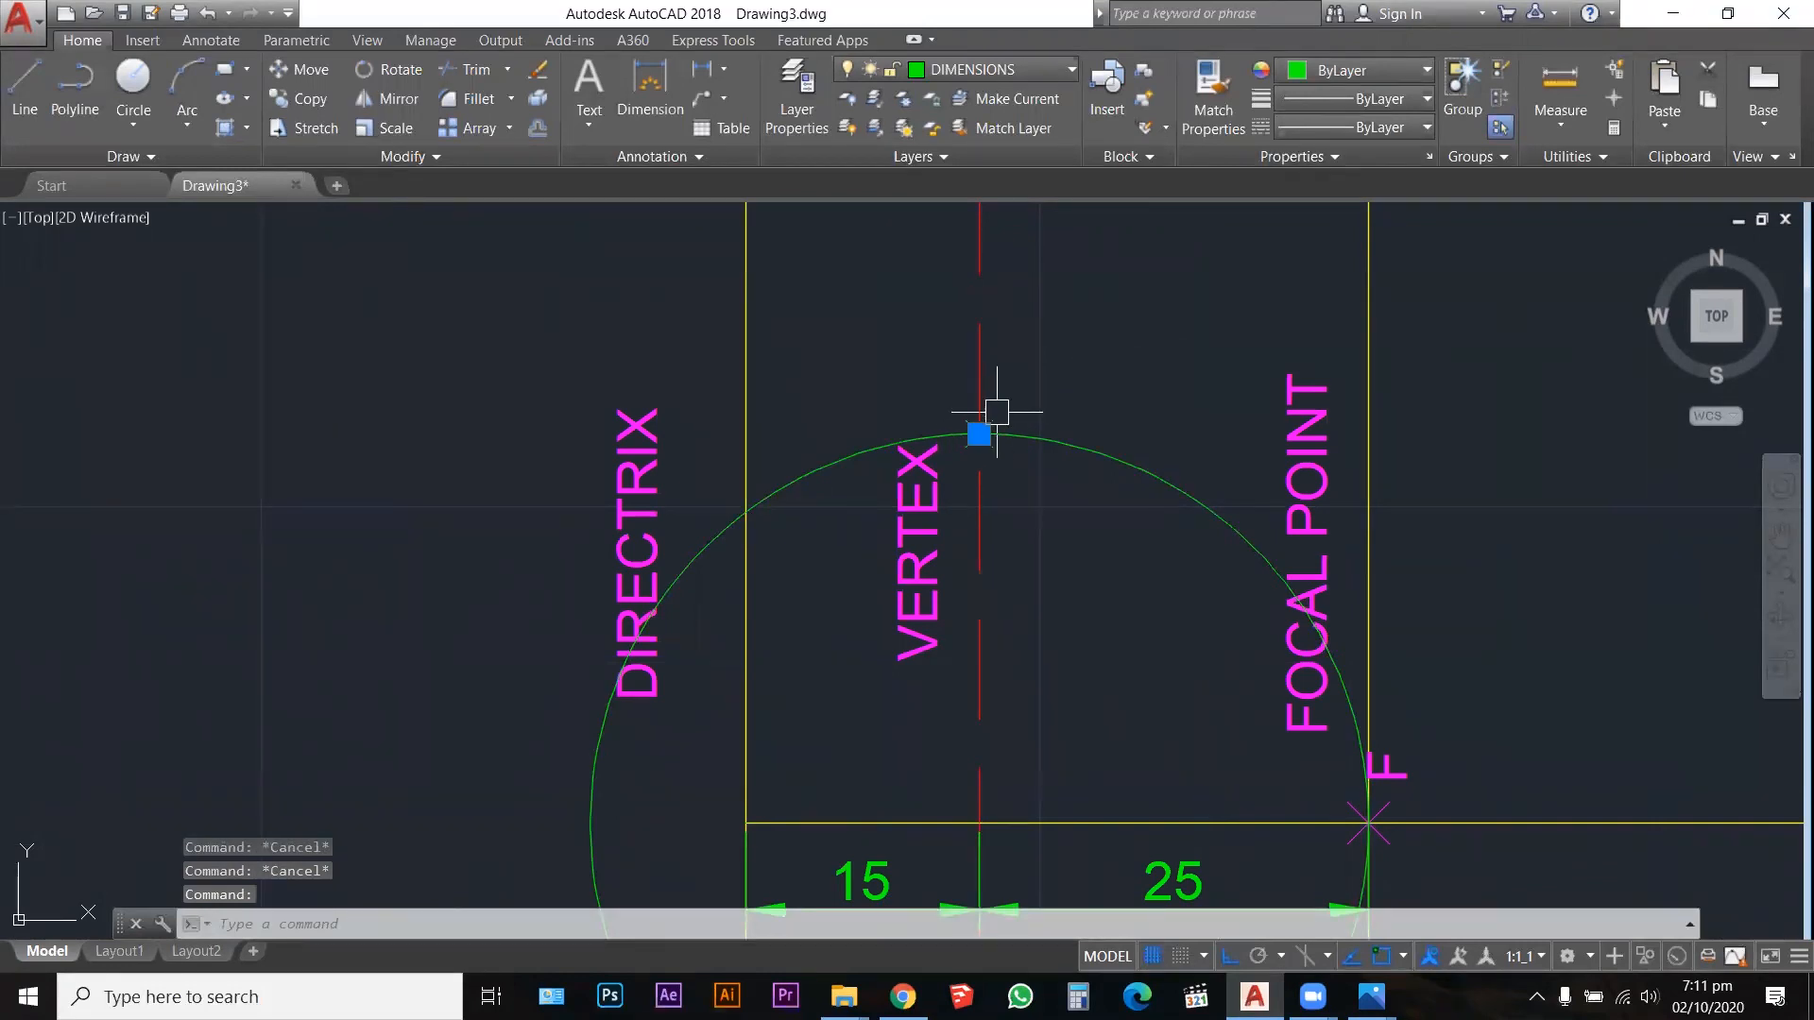
{"action": "scroll", "coordinate": [1014, 409], "scroll_direction": "down", "scroll_amount": 2}
{"action": "key", "text": "Escape"}
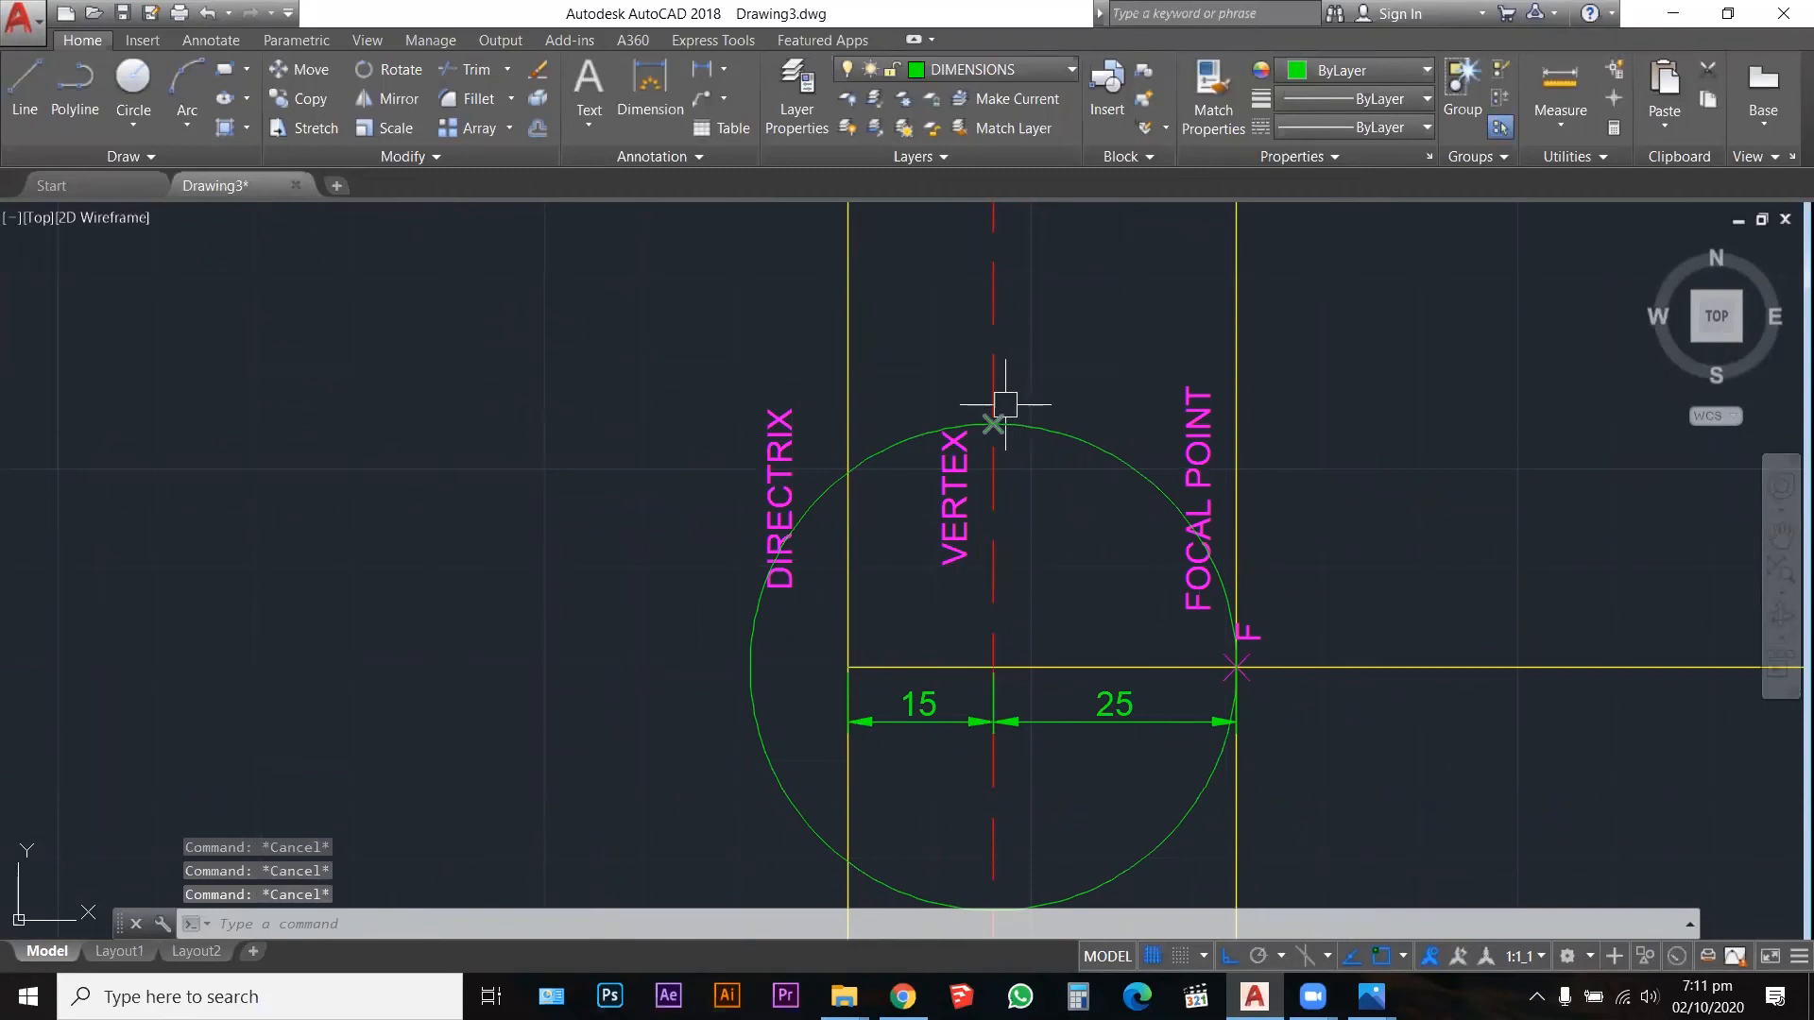
Step: Add the multiline text "E ECCENTRICTY" at the point on top of the circle, widening its box to fit one line
{"action": "type", "text": "MT"}
{"action": "key", "text": "Return"}
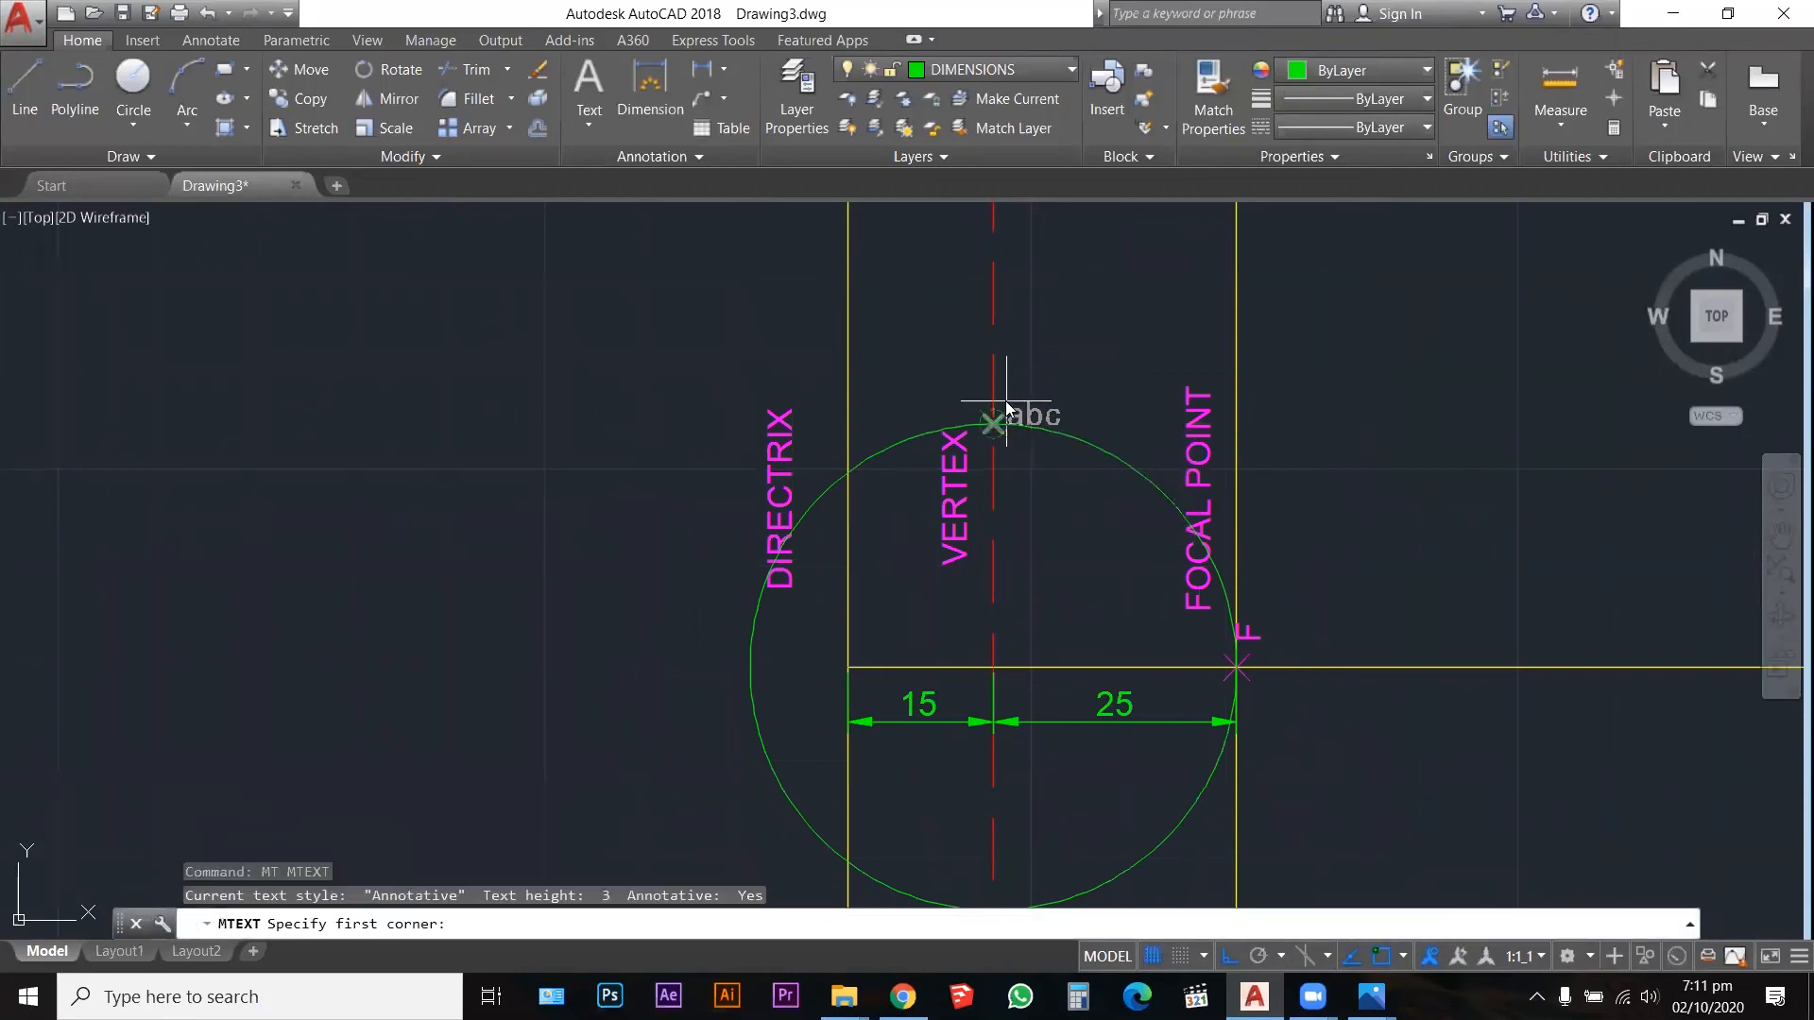
{"action": "left_click", "coordinate": [993, 424]}
{"action": "left_click", "coordinate": [1126, 516]}
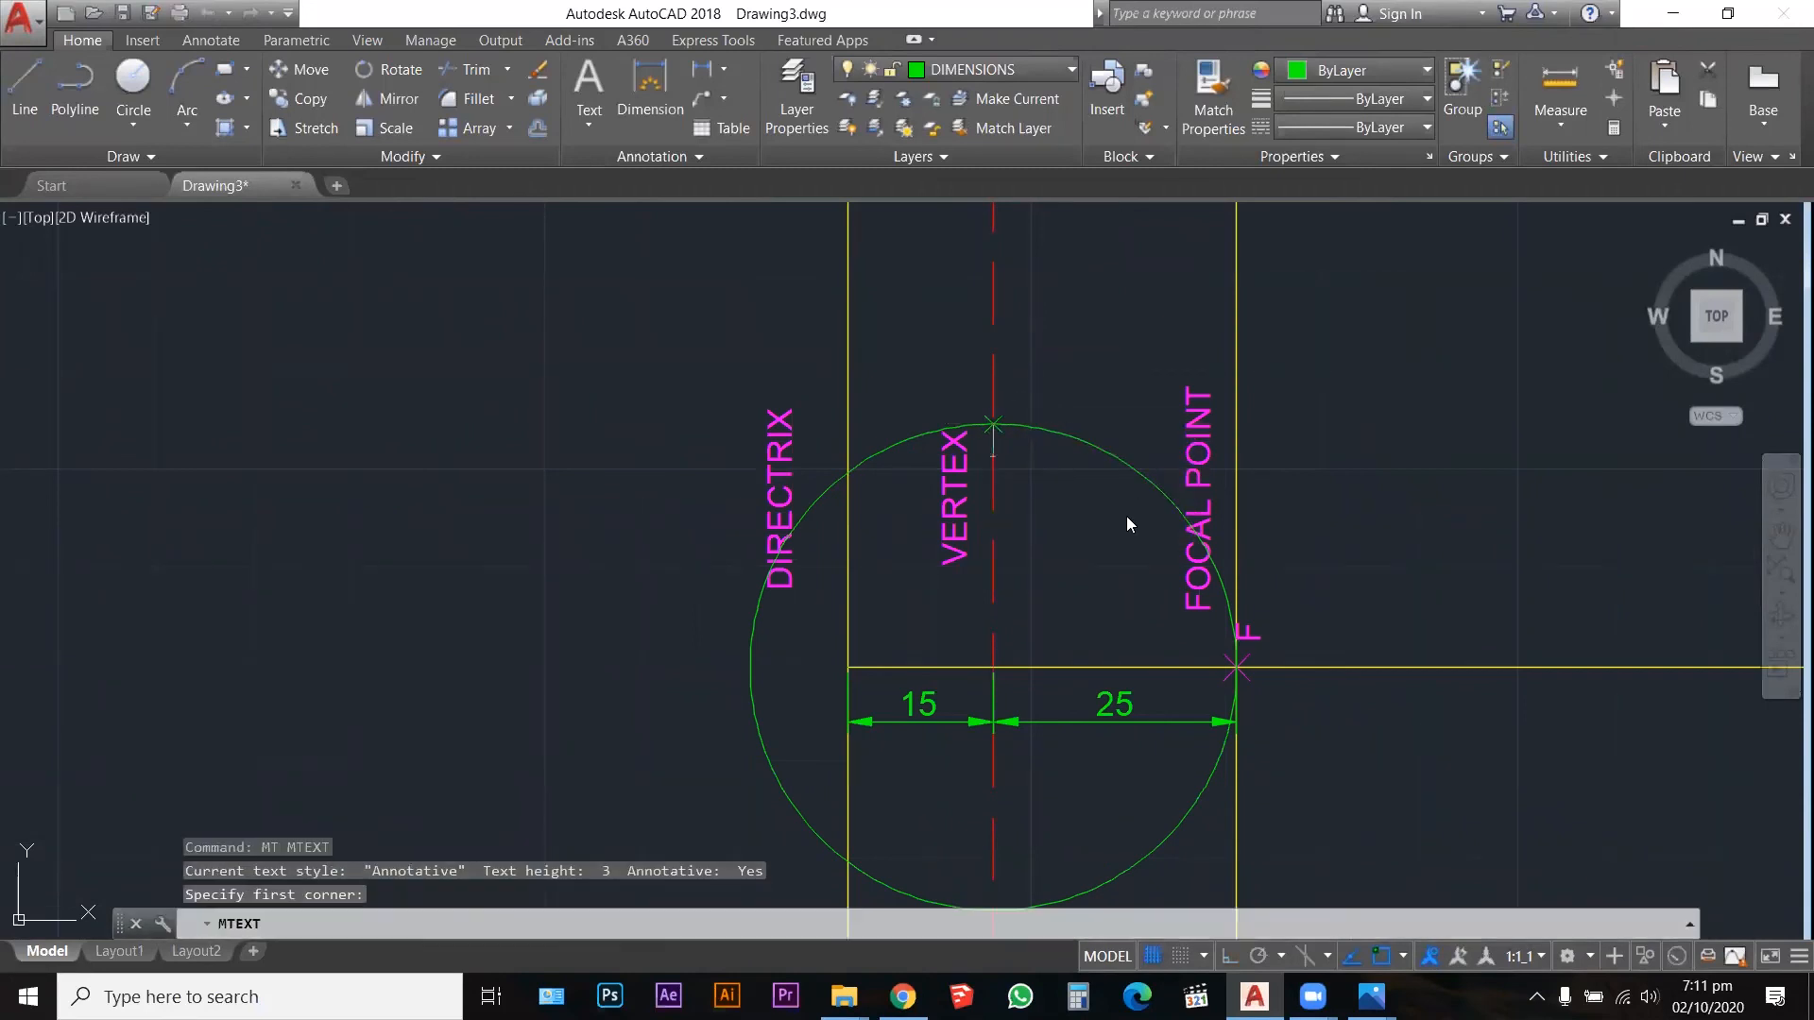
{"action": "type", "text": "E ECC"}
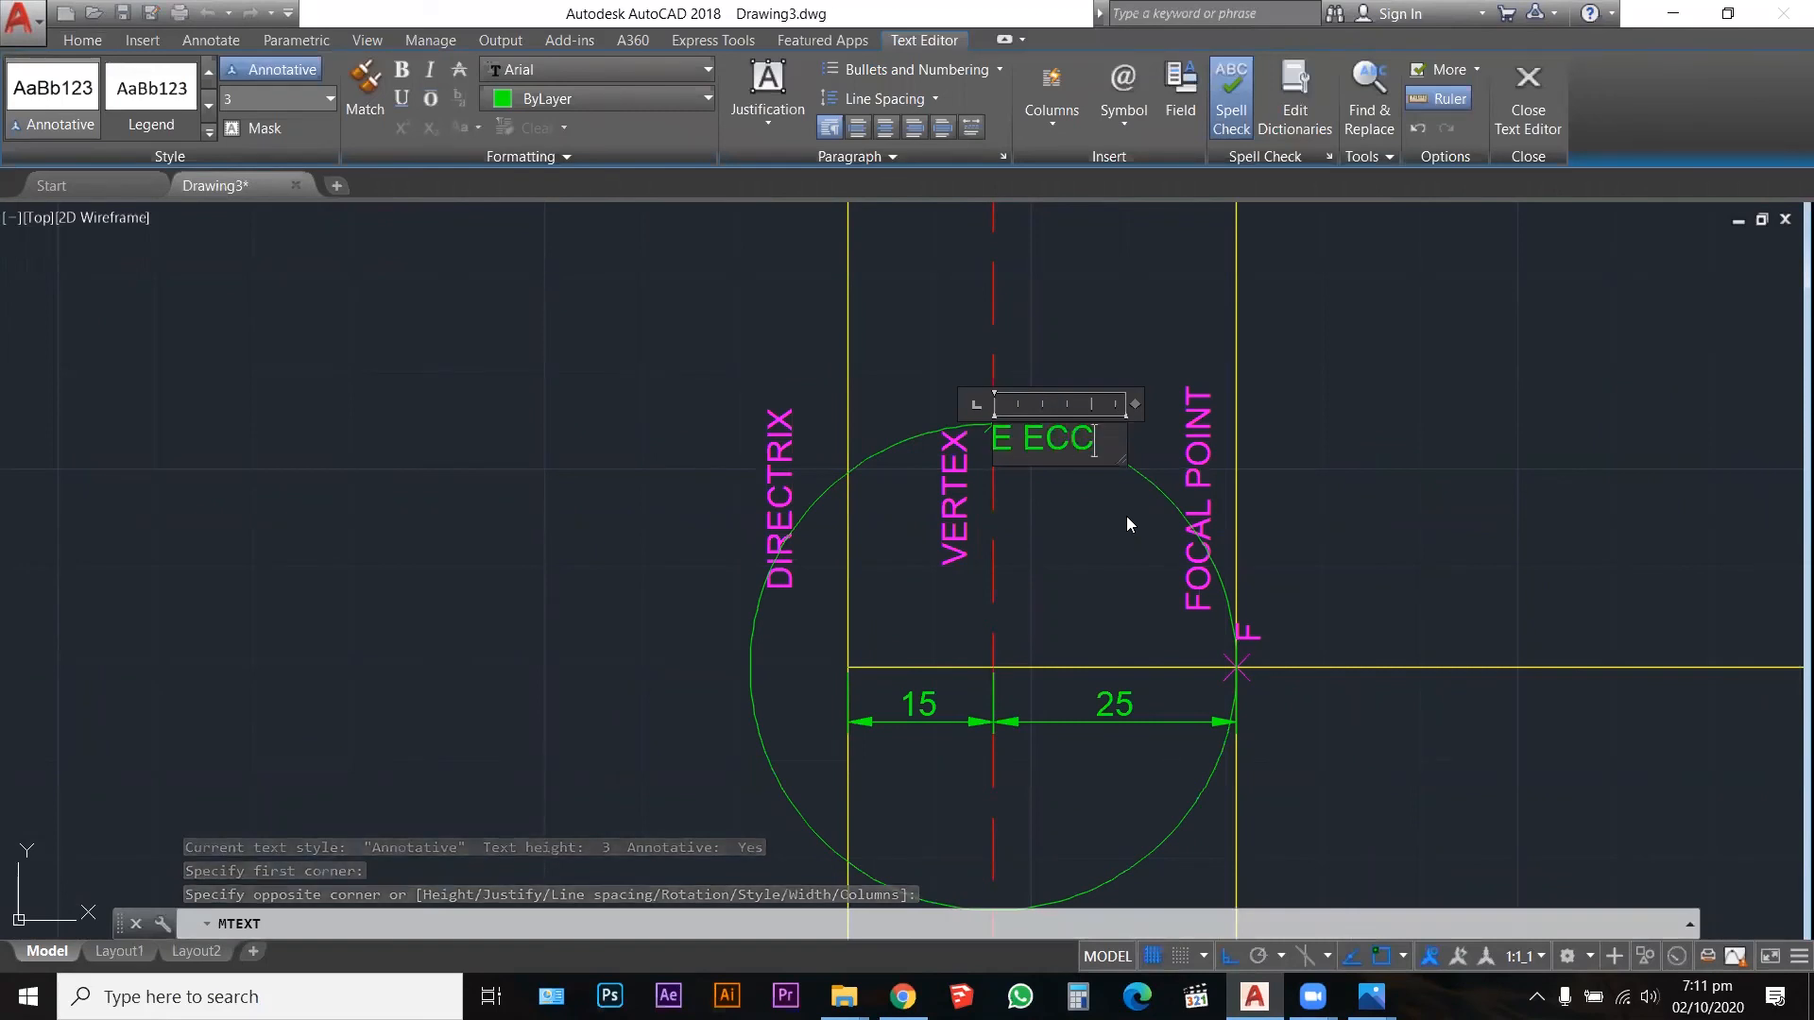
{"action": "type", "text": "ENTRICTY"}
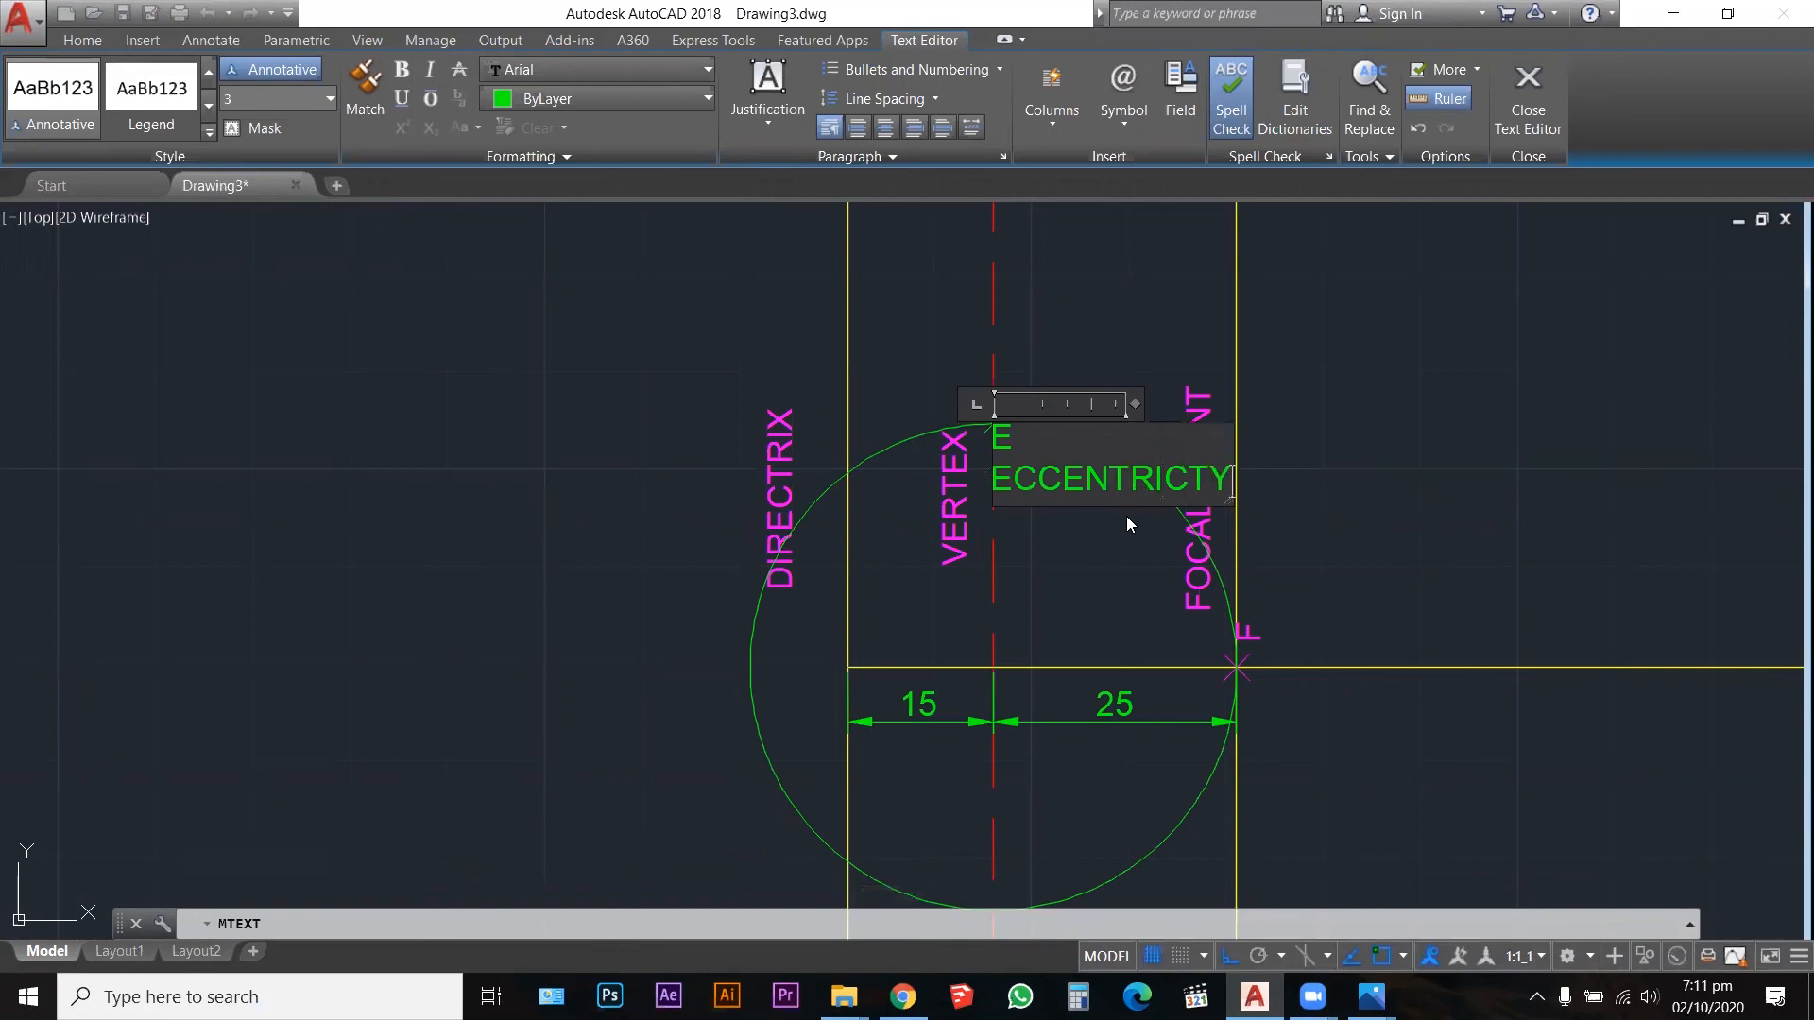
{"action": "left_click_drag", "start_coordinate": [1228, 453], "coordinate": [1284, 416]}
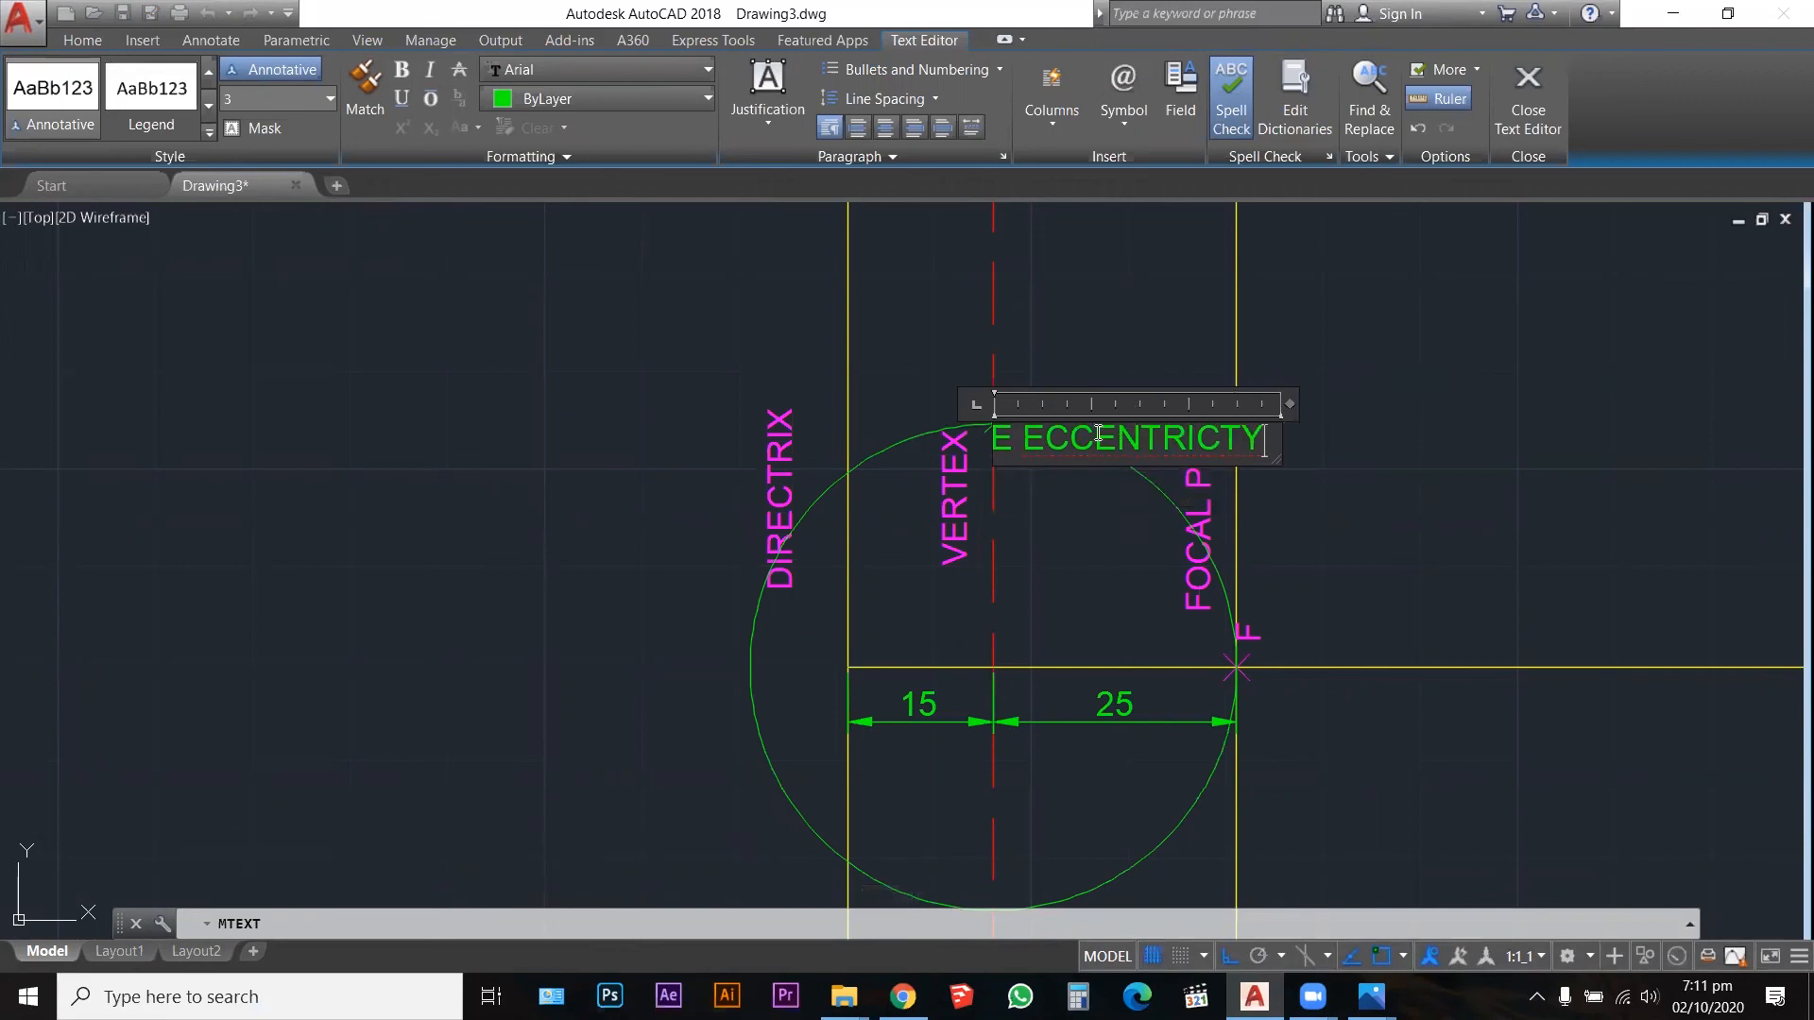
{"action": "left_click", "coordinate": [1368, 373]}
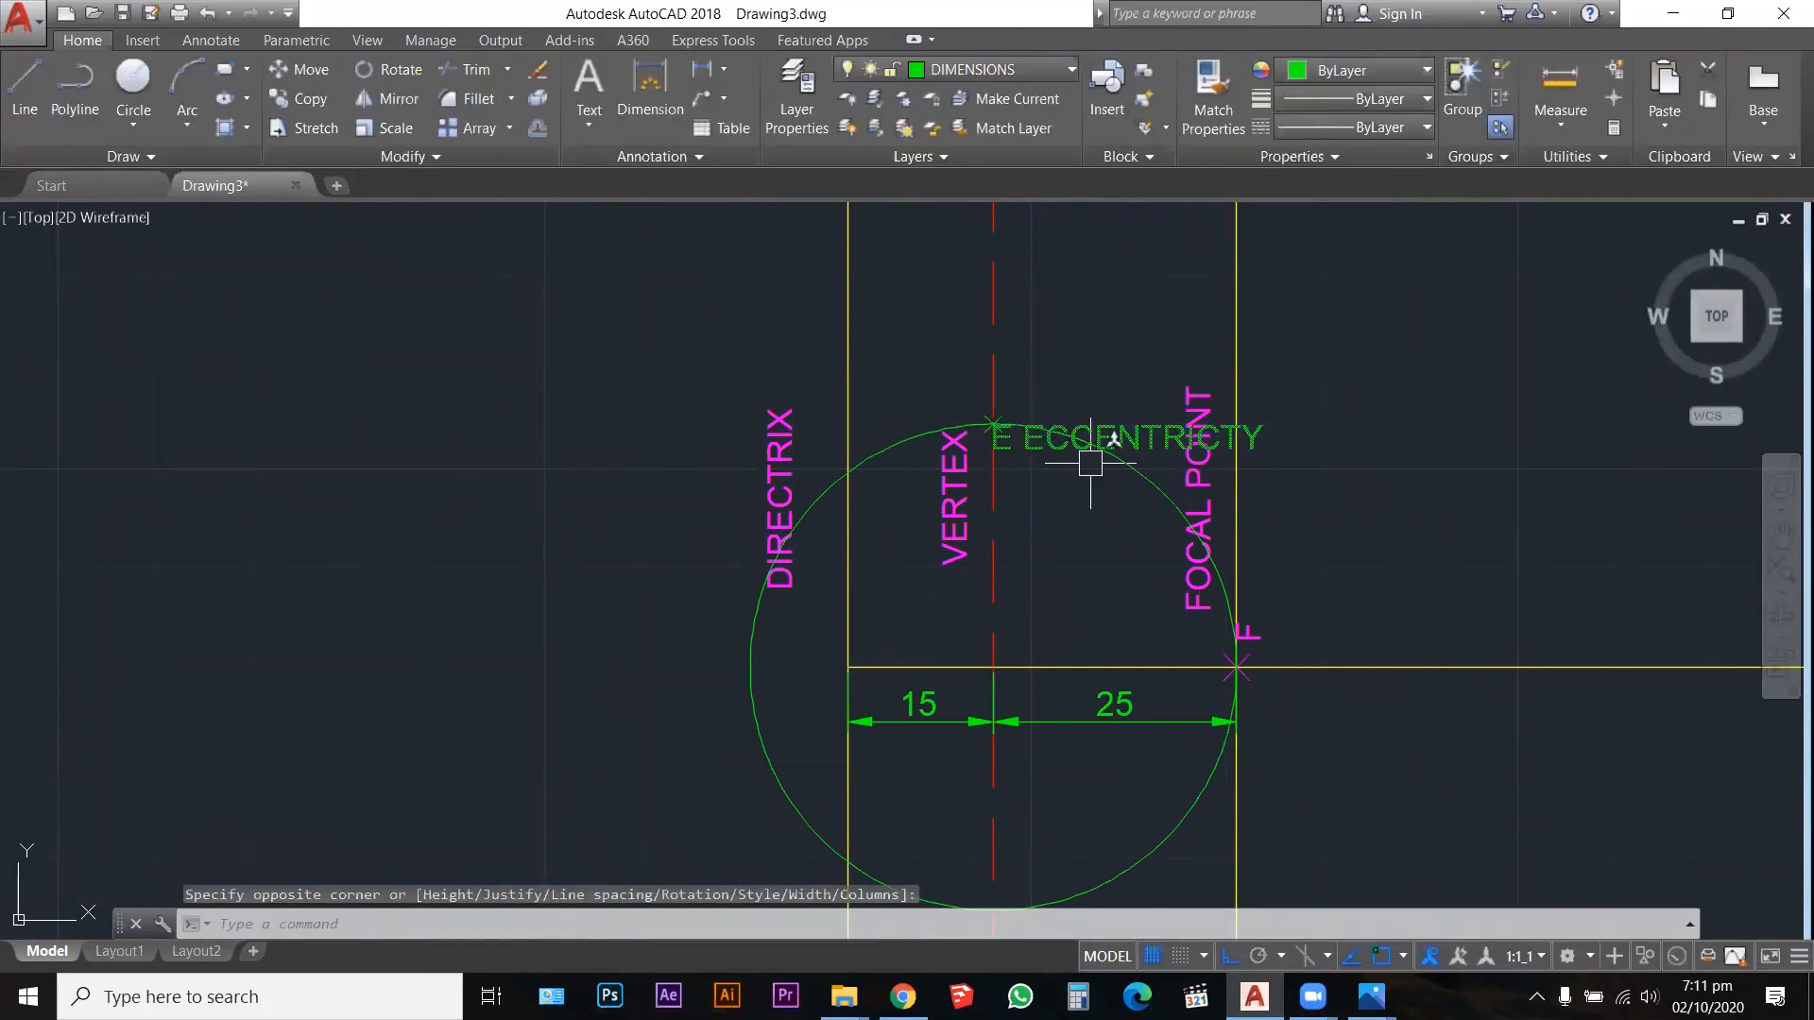
{"action": "key", "text": "Escape"}
Step: Delete the circle centred on the vertex line and put the "E ECCENTRICTY" label on the TEXTS layer
{"action": "left_click", "coordinate": [1133, 475]}
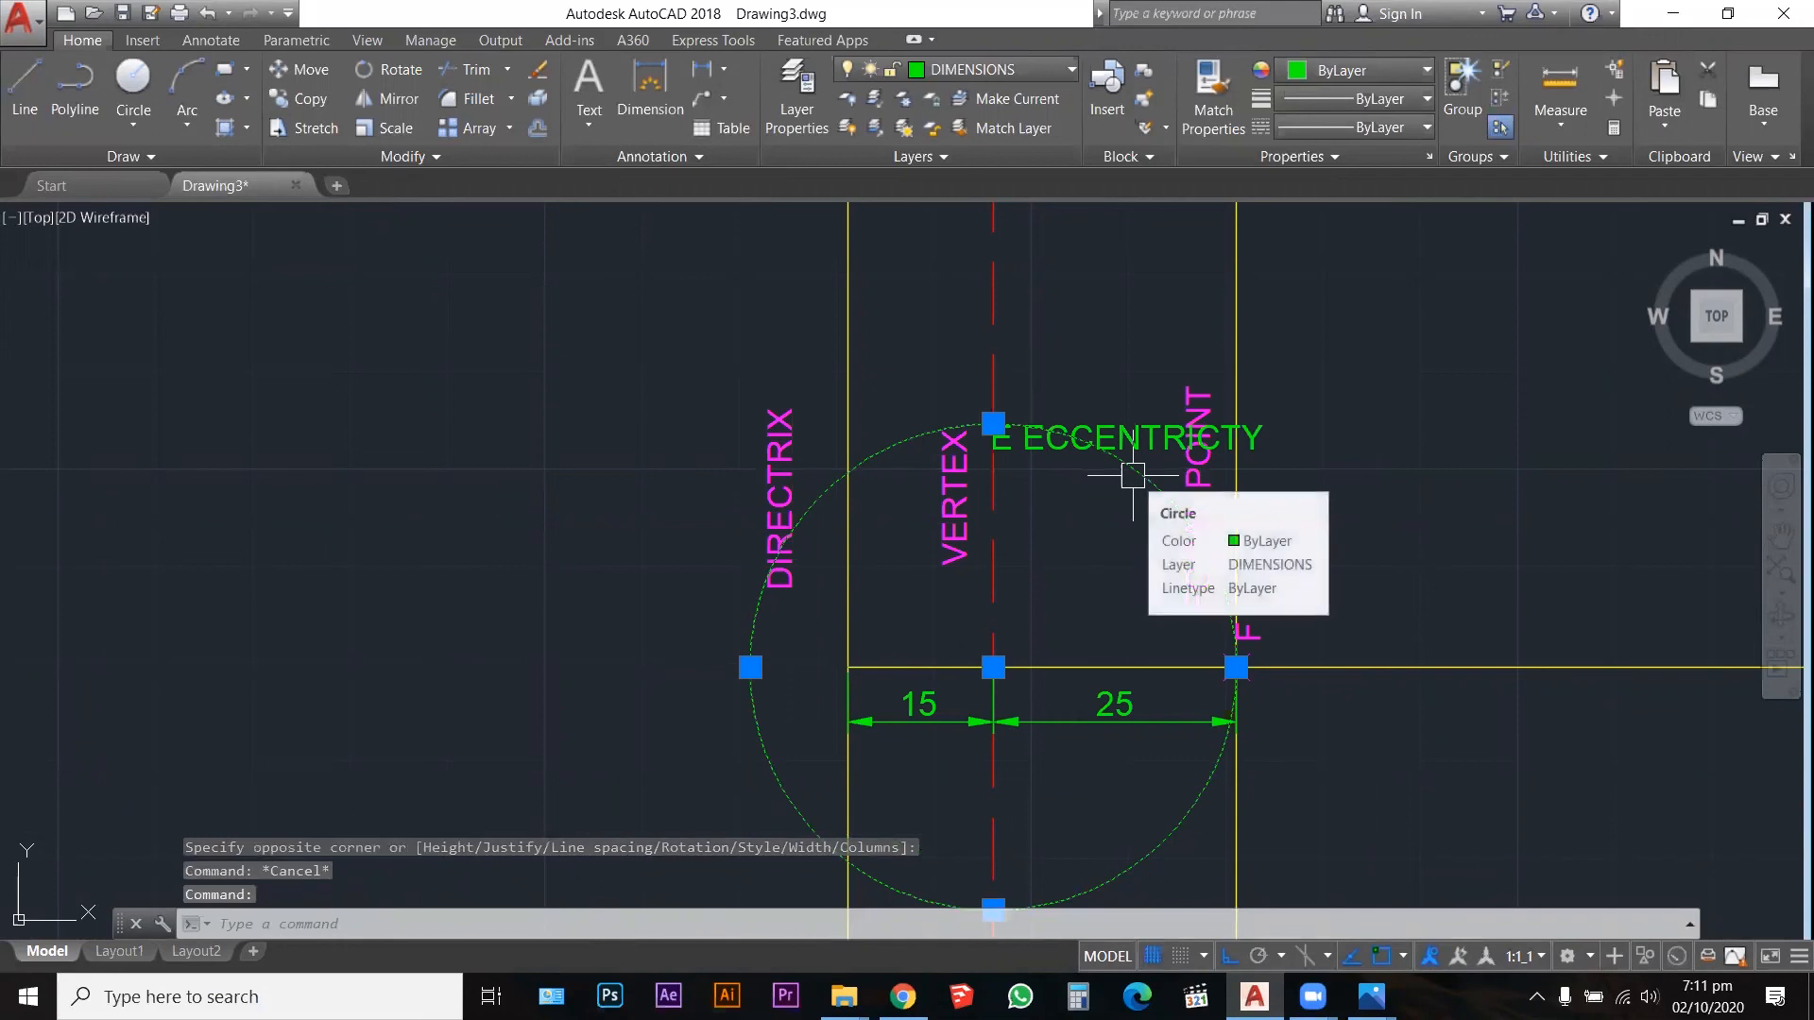
{"action": "key", "text": "Delete"}
{"action": "left_click", "coordinate": [1073, 442]}
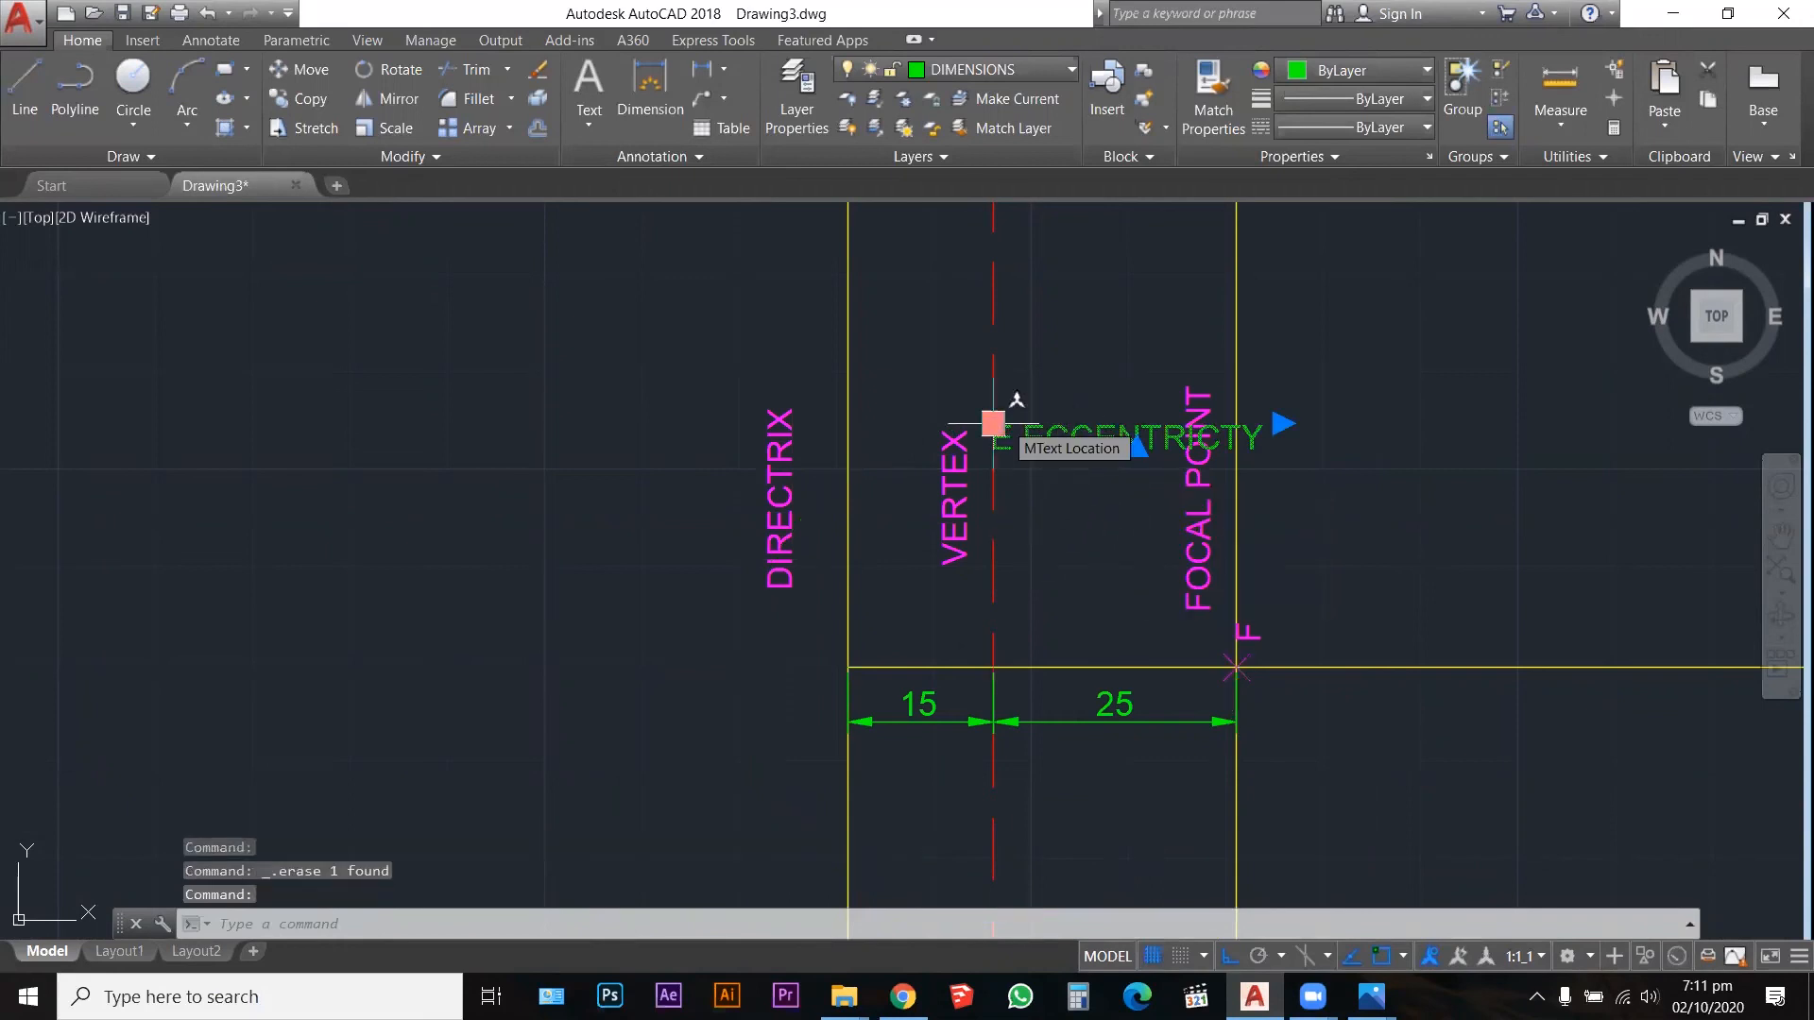
{"action": "key", "text": "Escape"}
{"action": "key", "text": "Escape"}
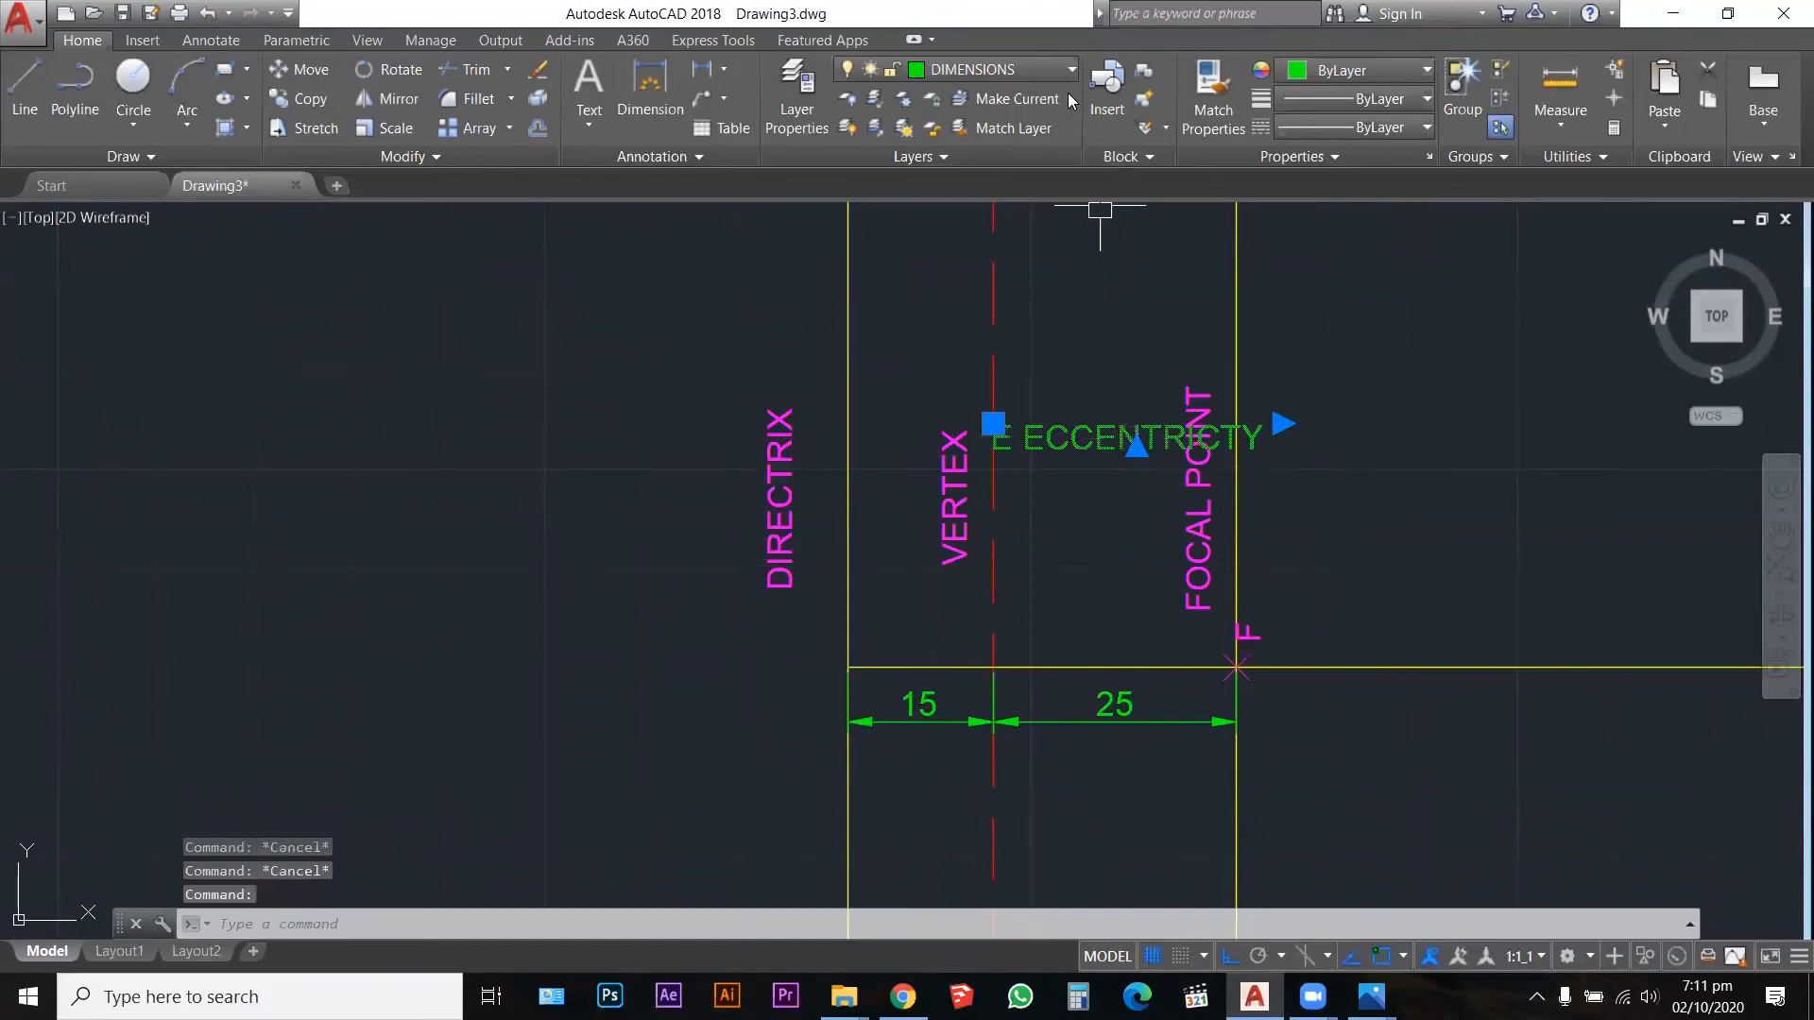
{"action": "left_click", "coordinate": [1053, 76]}
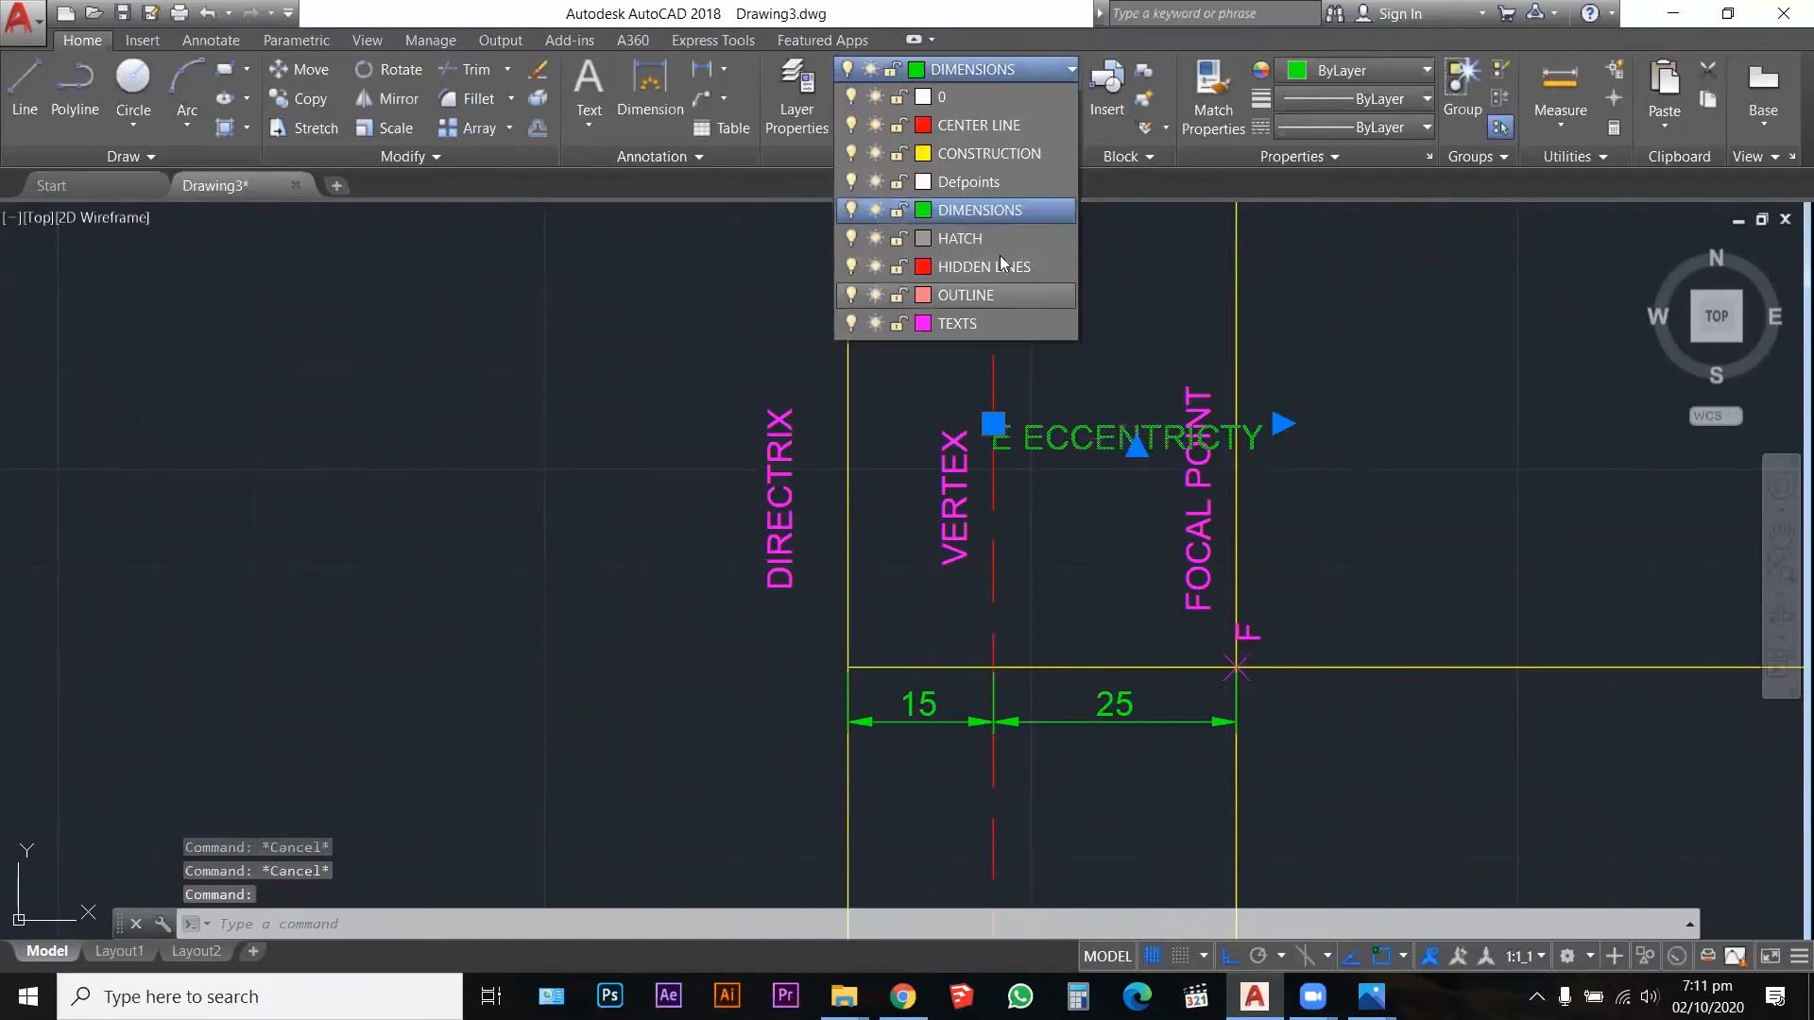
{"action": "left_click", "coordinate": [968, 311]}
{"action": "key", "text": "Escape"}
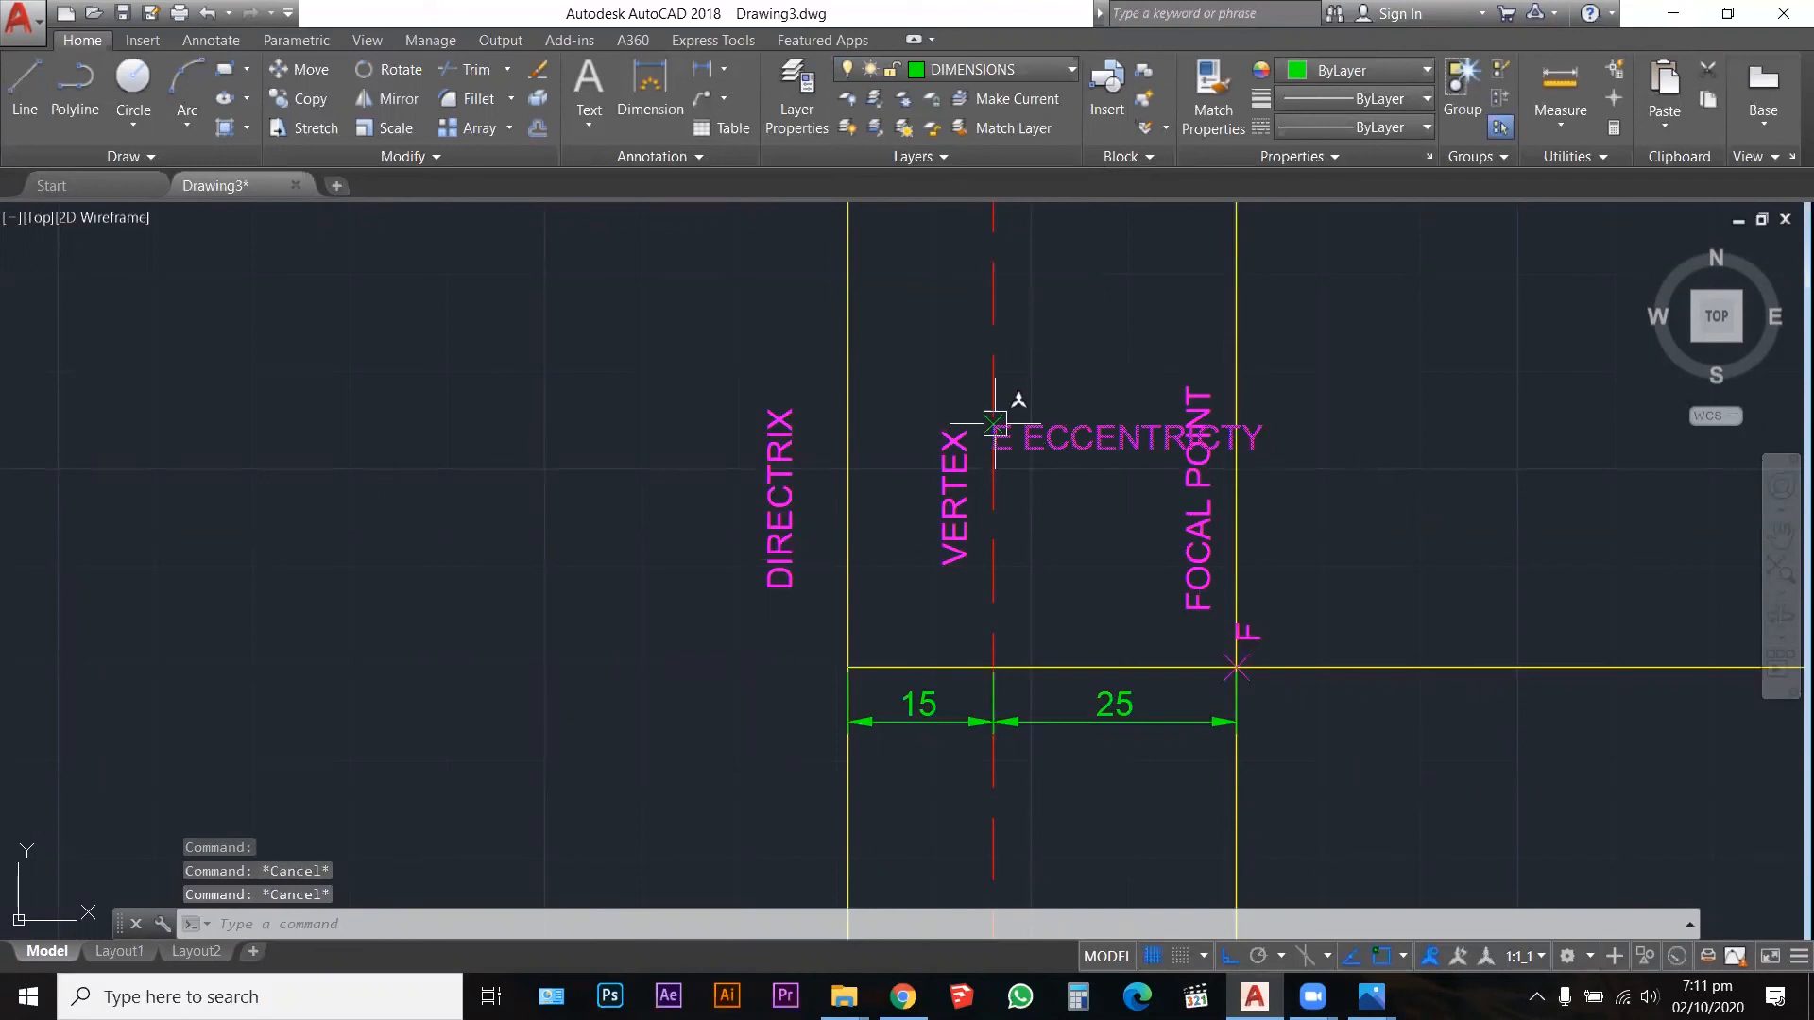
Step: Move the "E ECCENTRICTY" label horizontally to clear space right of the focal point line
{"action": "left_click", "coordinate": [1025, 430]}
{"action": "left_click", "coordinate": [992, 422]}
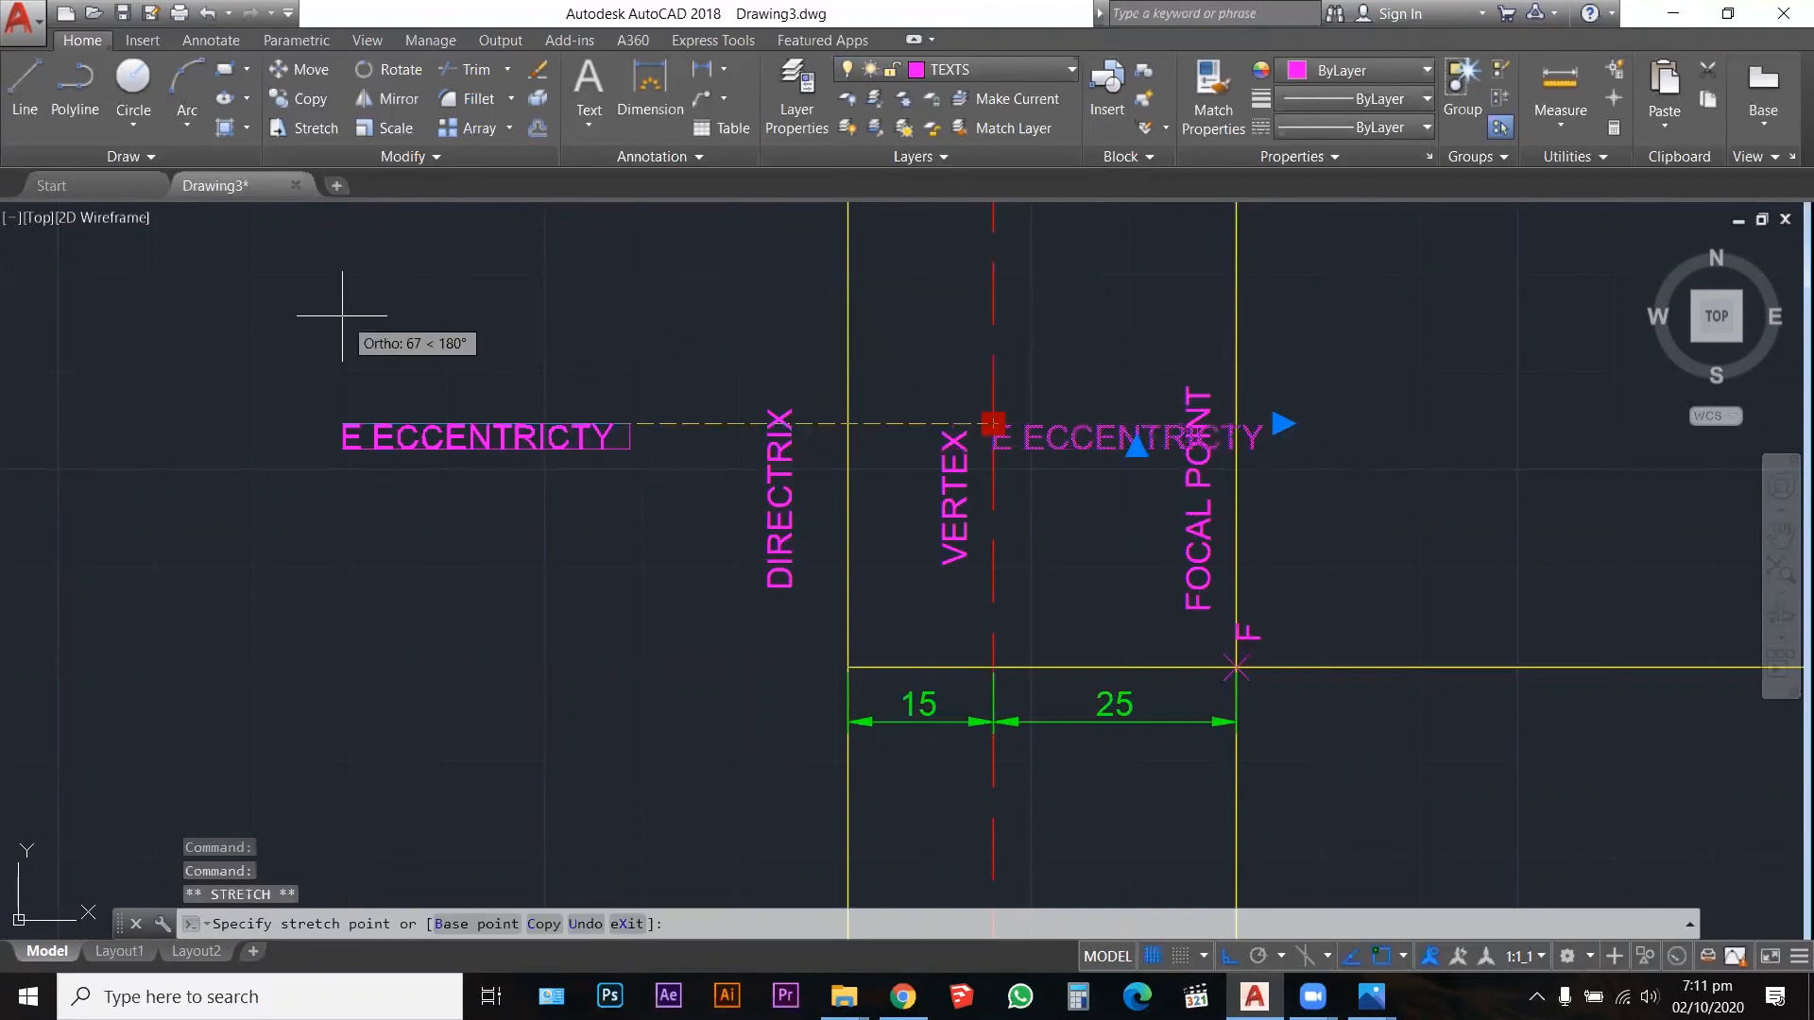
{"action": "left_click", "coordinate": [1332, 406]}
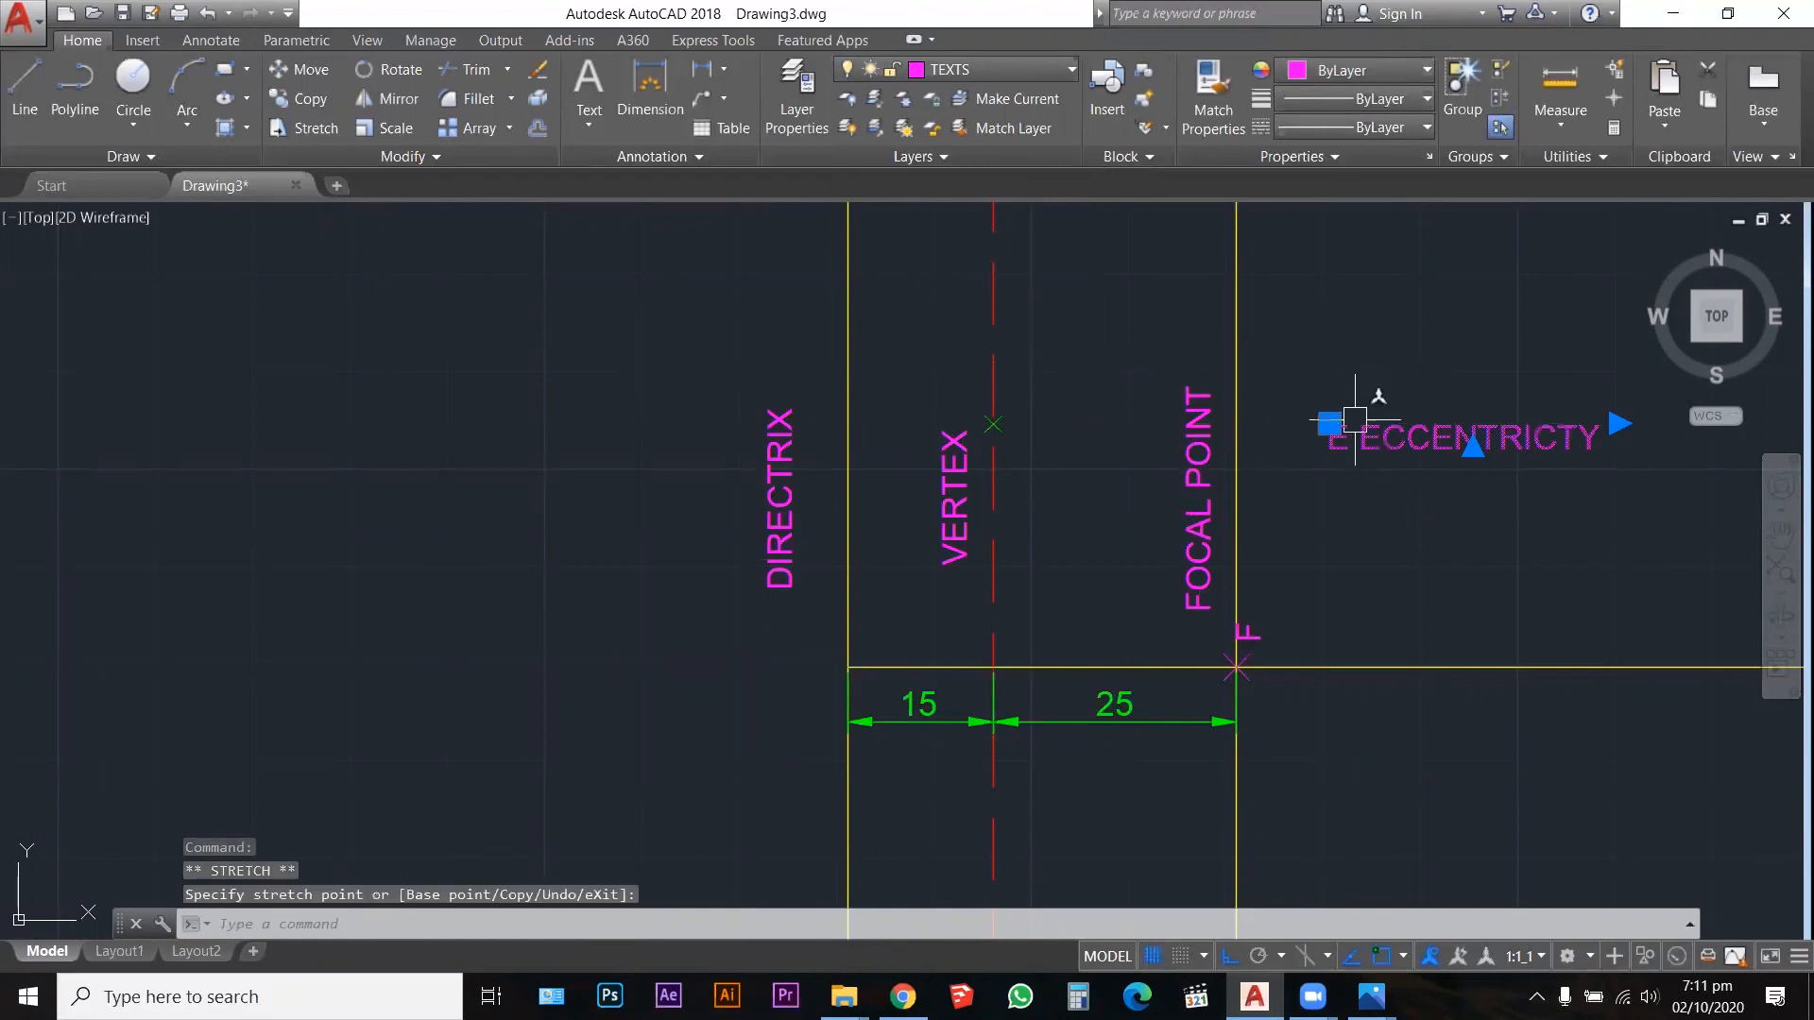
{"action": "key", "text": "Escape"}
{"action": "key", "text": "Escape"}
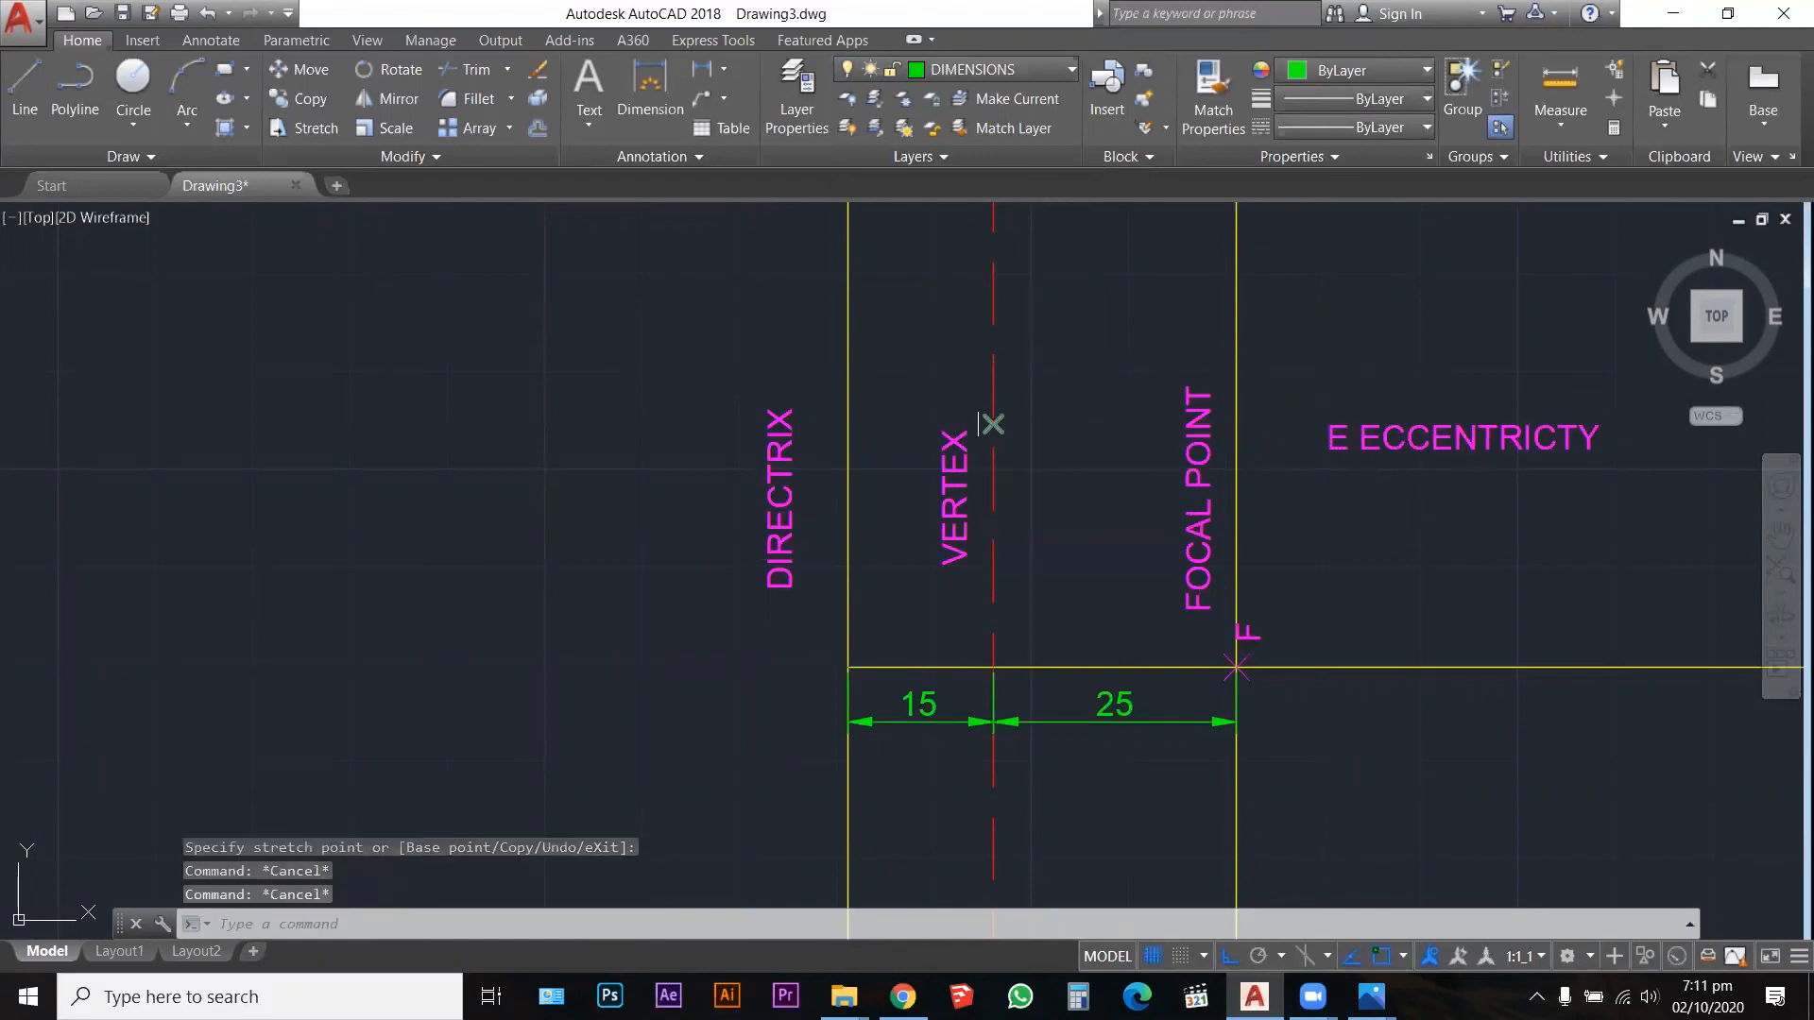
Step: Shorten the eccentricity label to E and place it beside the point on the vertex line
{"action": "double_click", "coordinate": [1367, 440]}
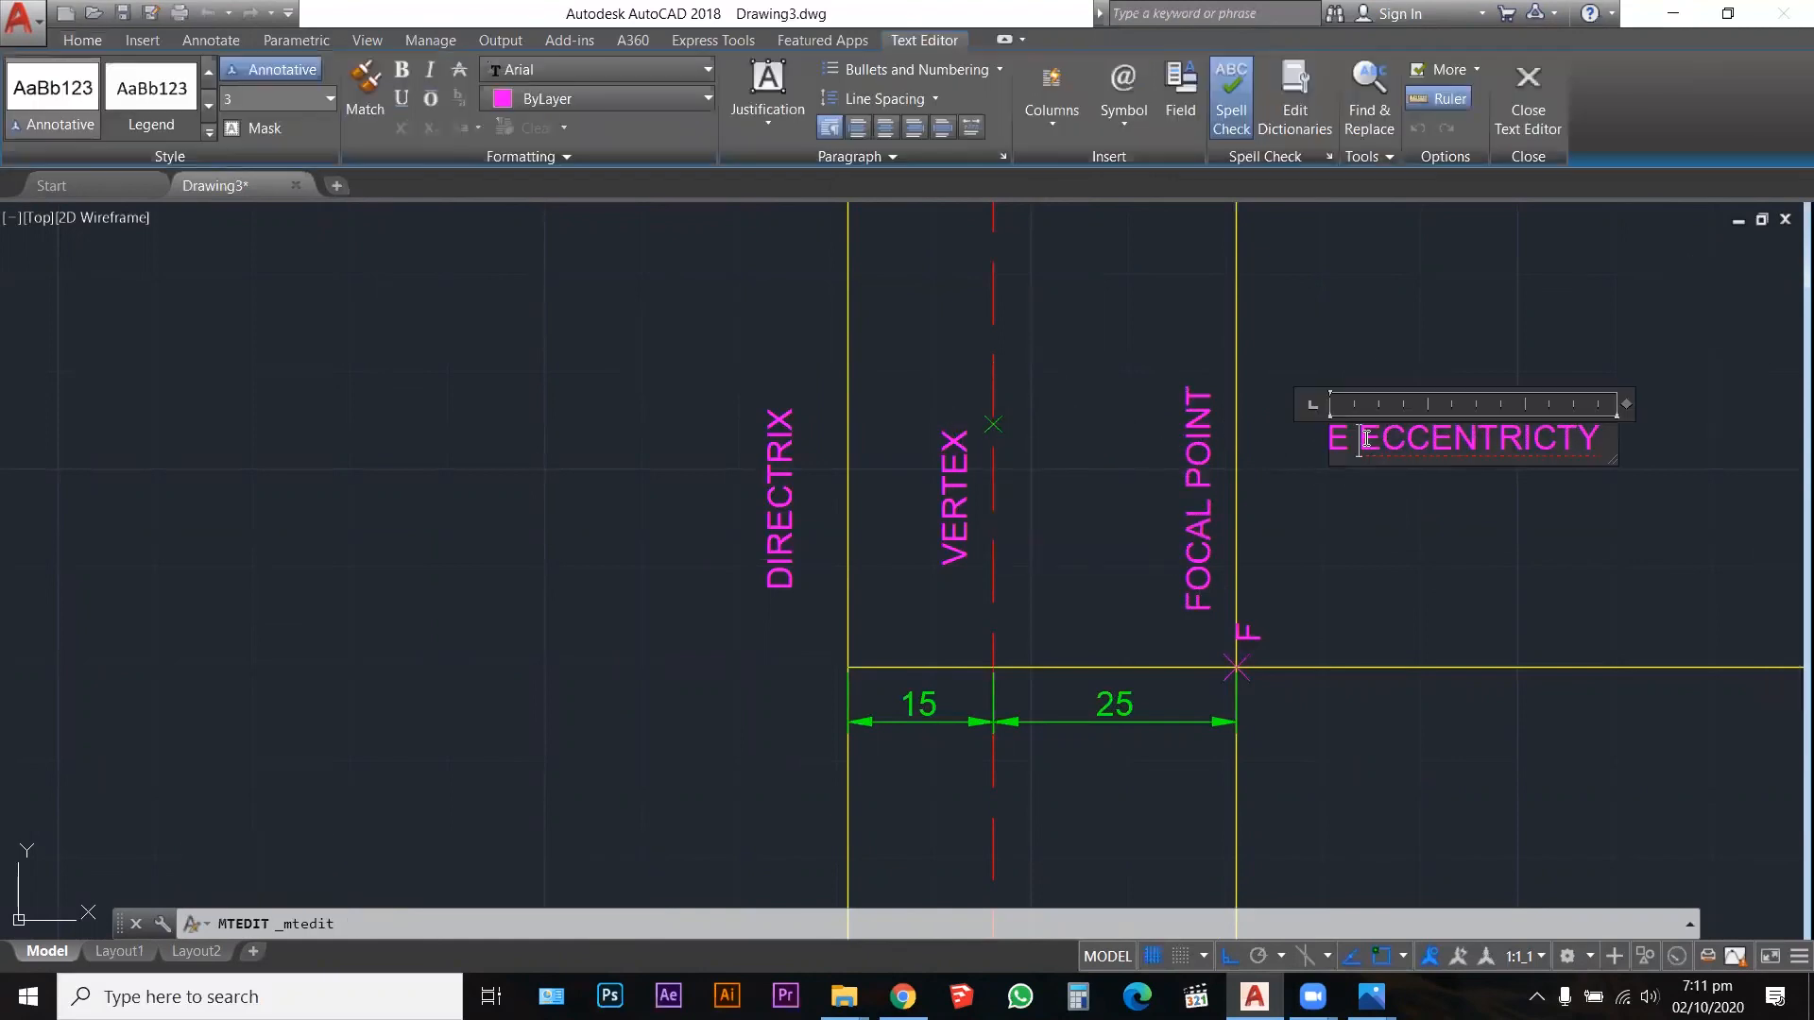
{"action": "left_click_drag", "start_coordinate": [1366, 438], "coordinate": [1631, 421]}
{"action": "key", "text": "BackSpace"}
{"action": "left_click", "coordinate": [1687, 383]}
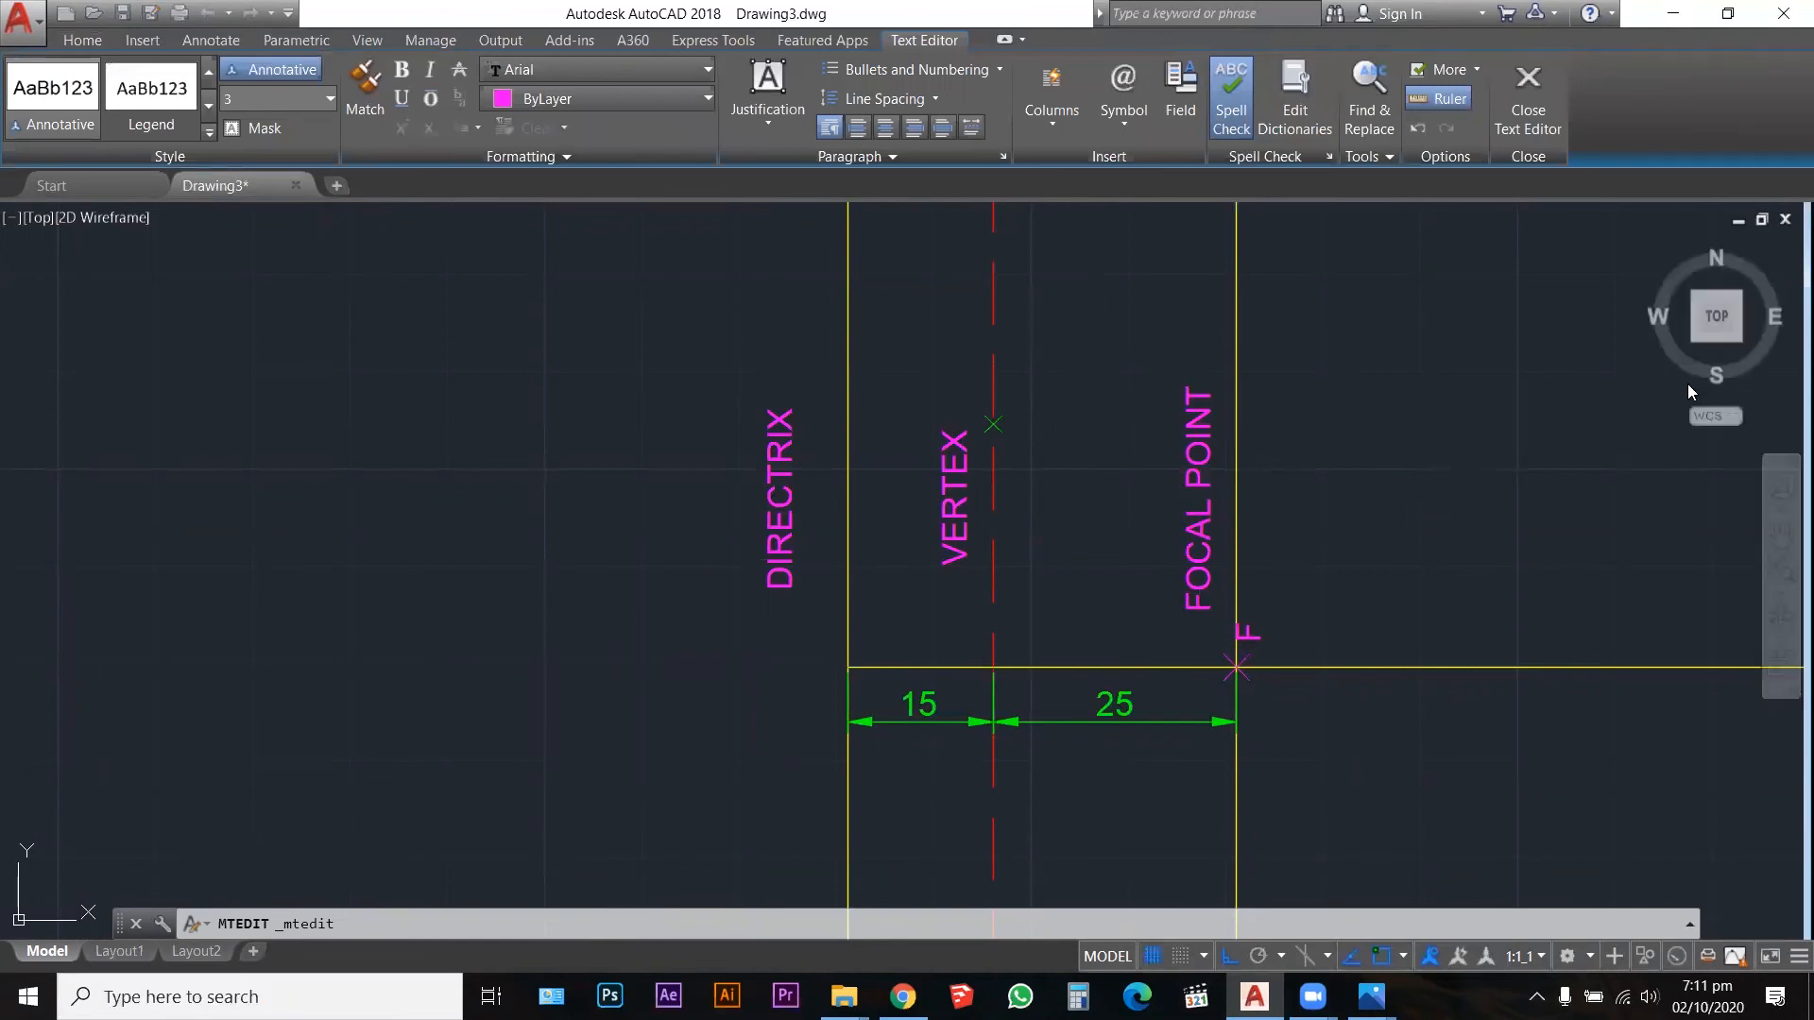
{"action": "left_click", "coordinate": [1328, 425]}
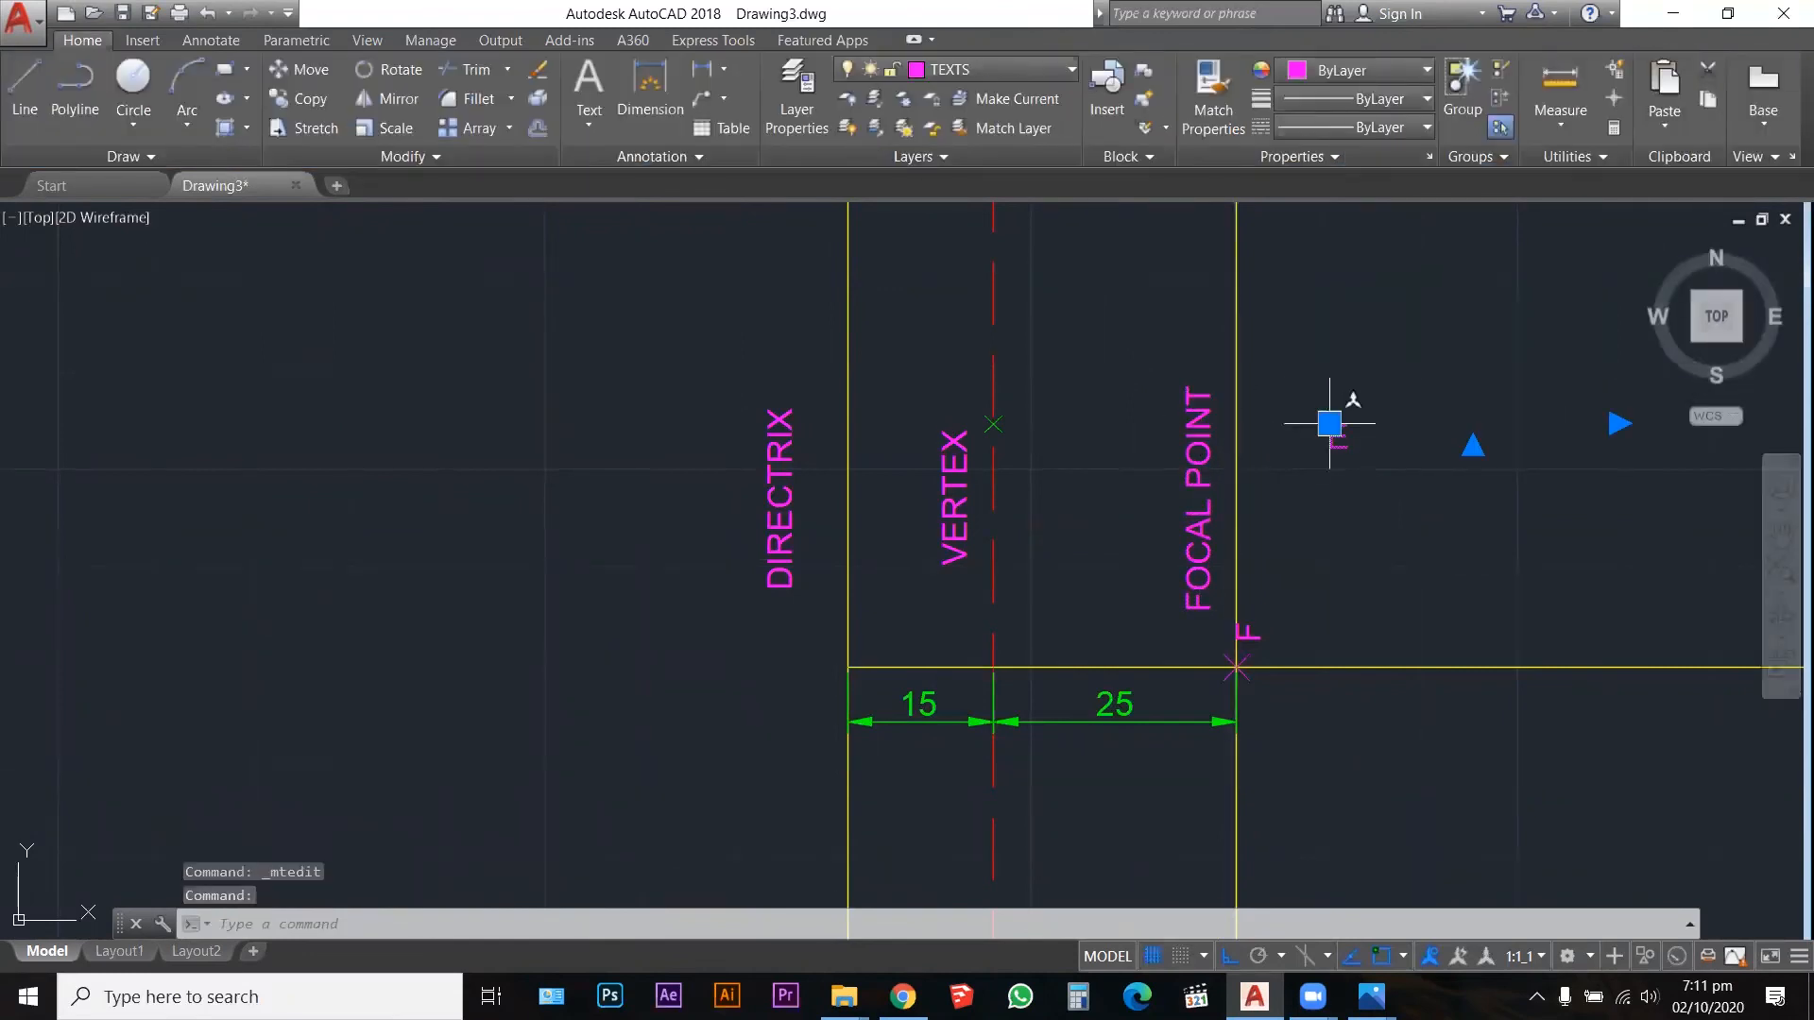
{"action": "left_click", "coordinate": [1330, 424]}
{"action": "left_click", "coordinate": [1014, 460]}
{"action": "key", "text": "Escape"}
Step: Move the VERTEX label straight up along the vertex line so it sits above the E point
{"action": "left_click", "coordinate": [955, 495]}
{"action": "left_click", "coordinate": [955, 496]}
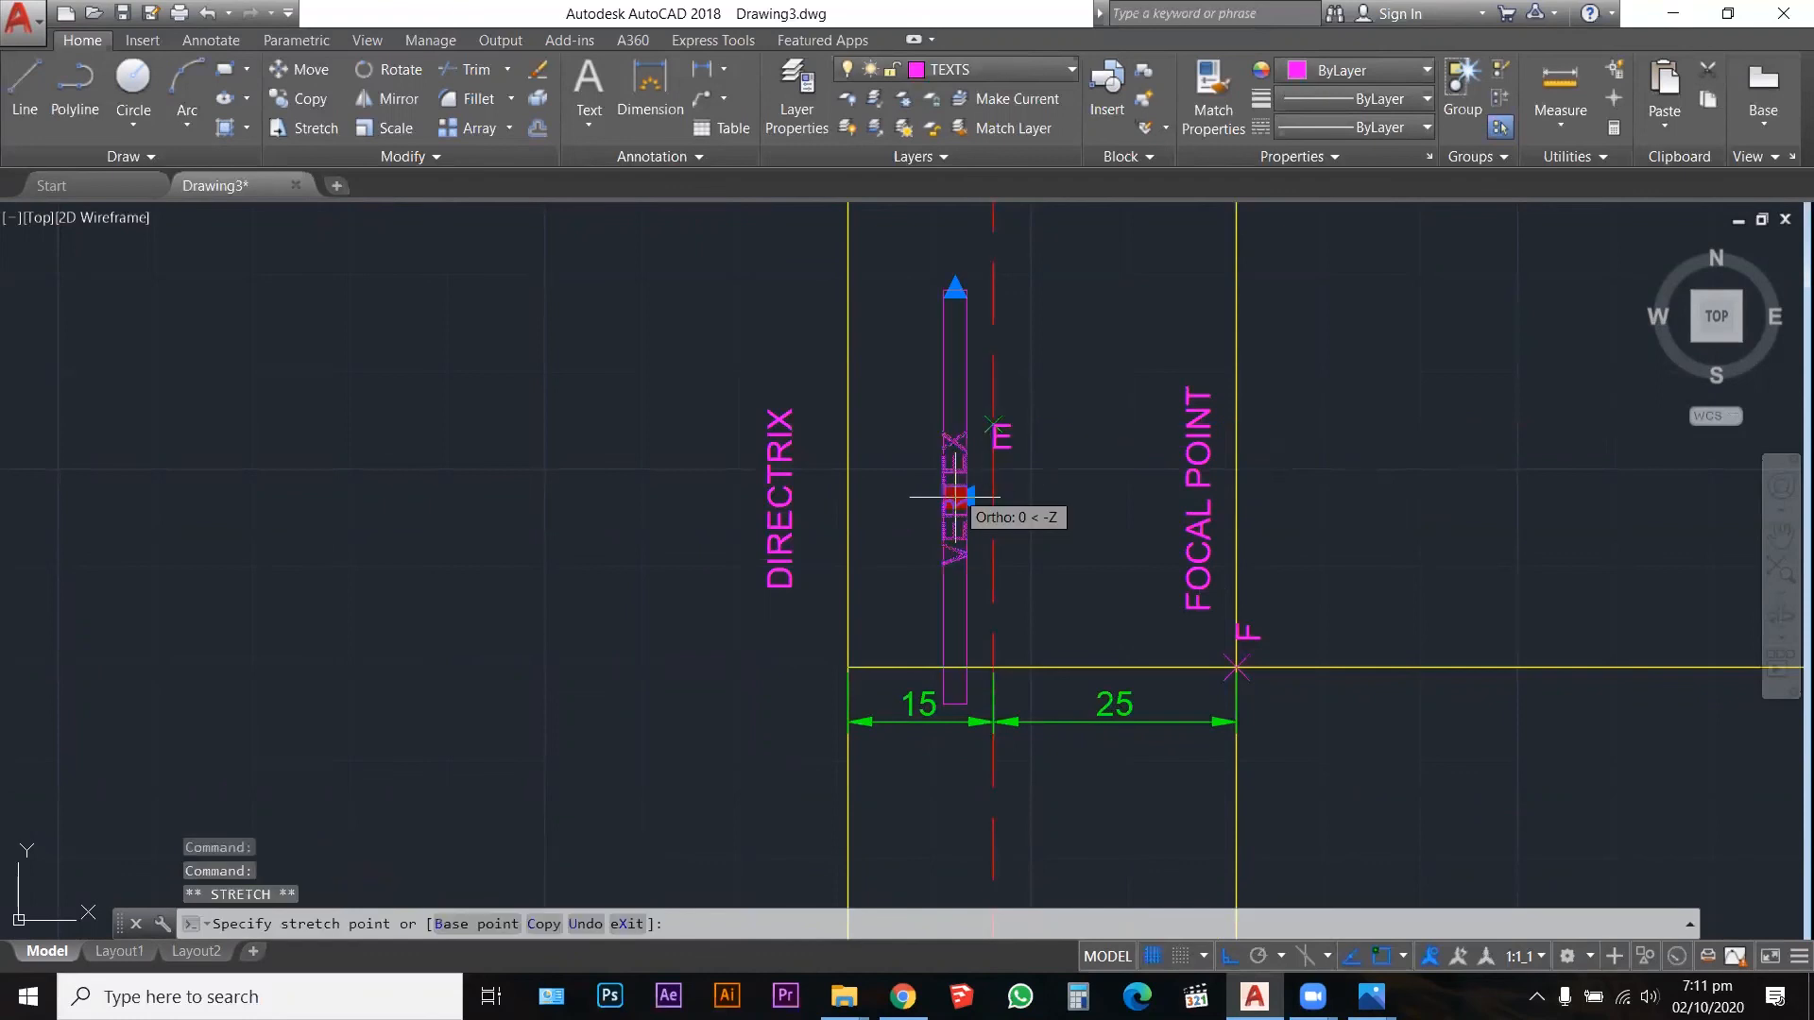
{"action": "left_click", "coordinate": [956, 317]}
{"action": "key", "text": "Escape"}
{"action": "key", "text": "Escape"}
{"action": "key", "text": "Escape"}
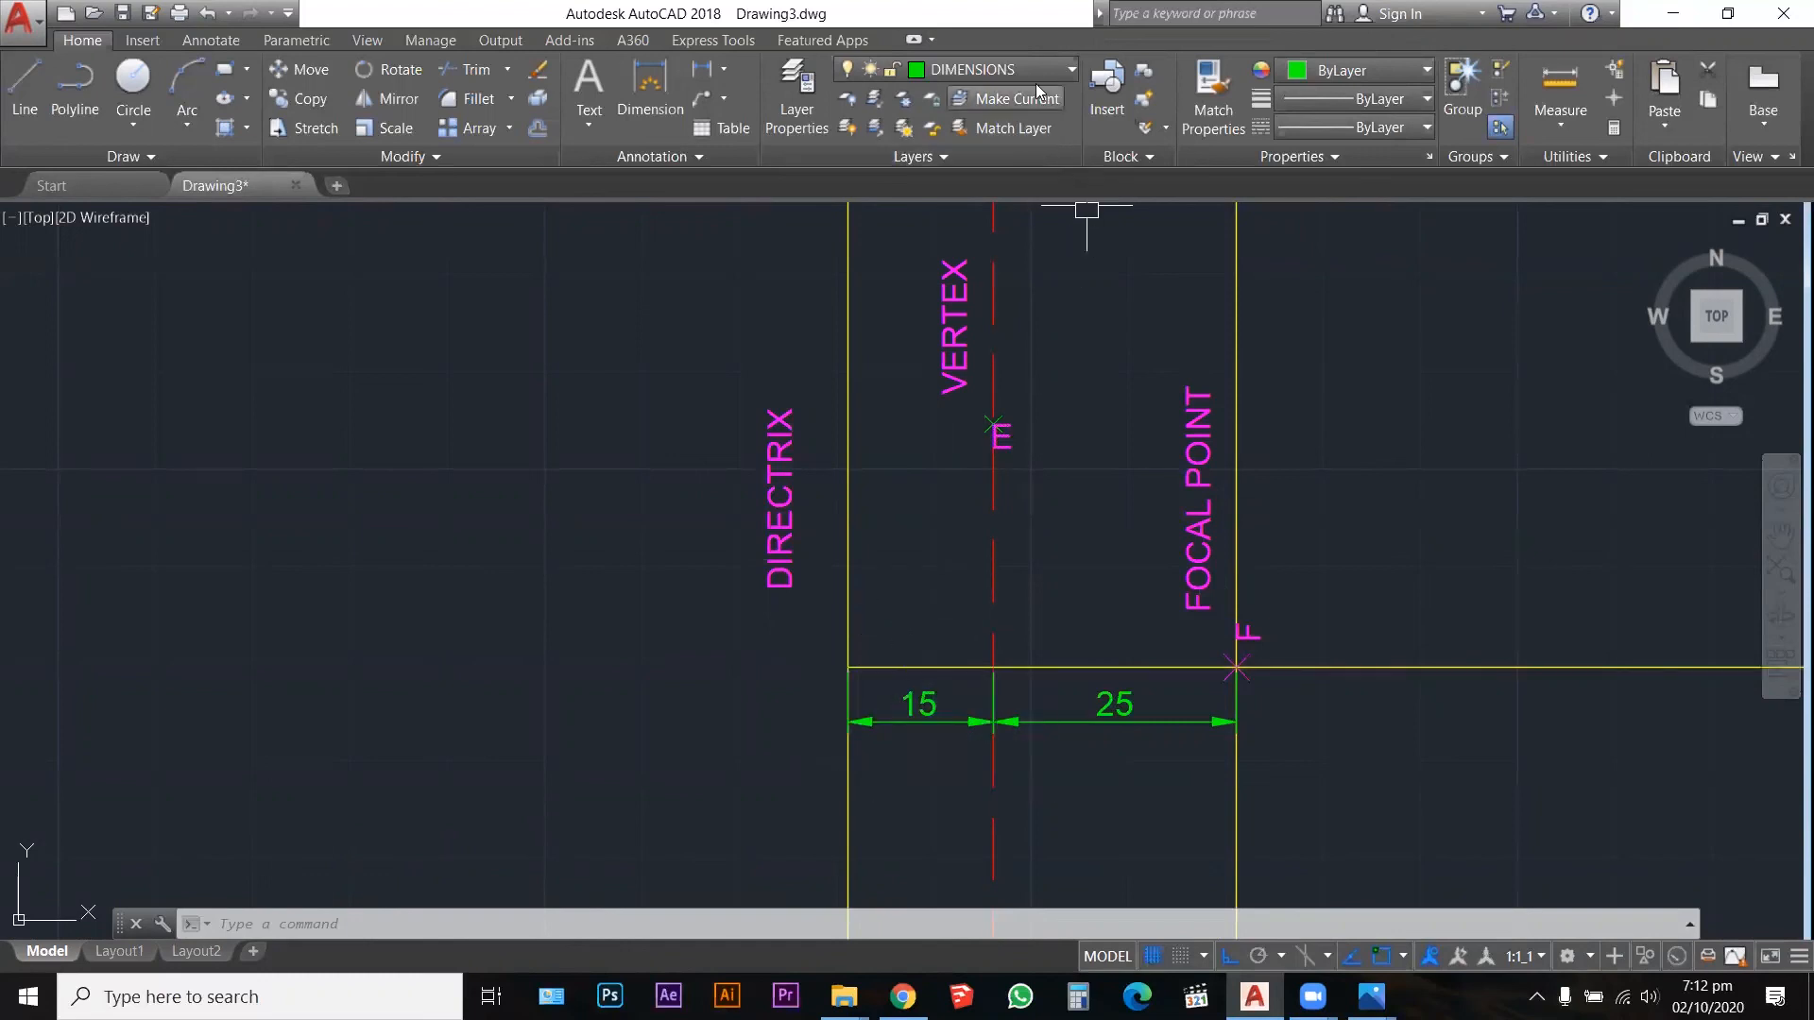
Step: Make CONSTRUCTION the current layer and draw a line from point E to where the horizontal axis meets the directrix
{"action": "left_click", "coordinate": [973, 69]}
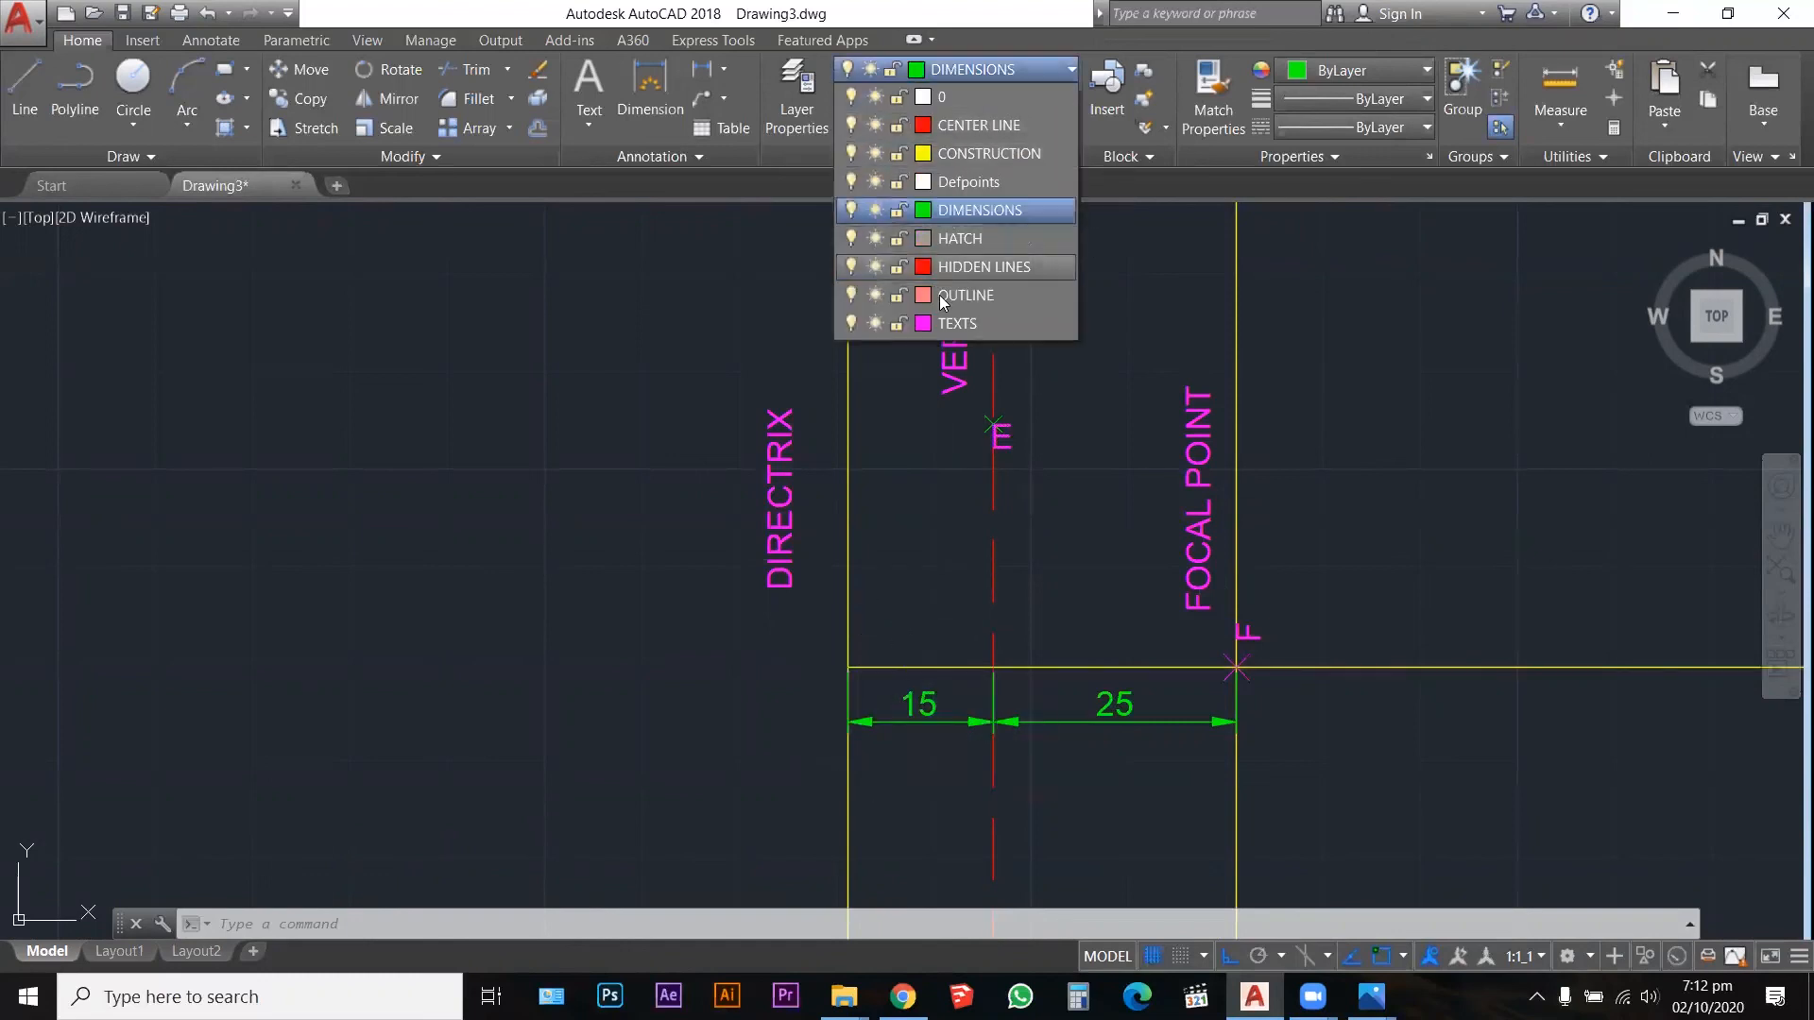
{"action": "left_click", "coordinate": [982, 155]}
{"action": "type", "text": "L"}
{"action": "key", "text": "Return"}
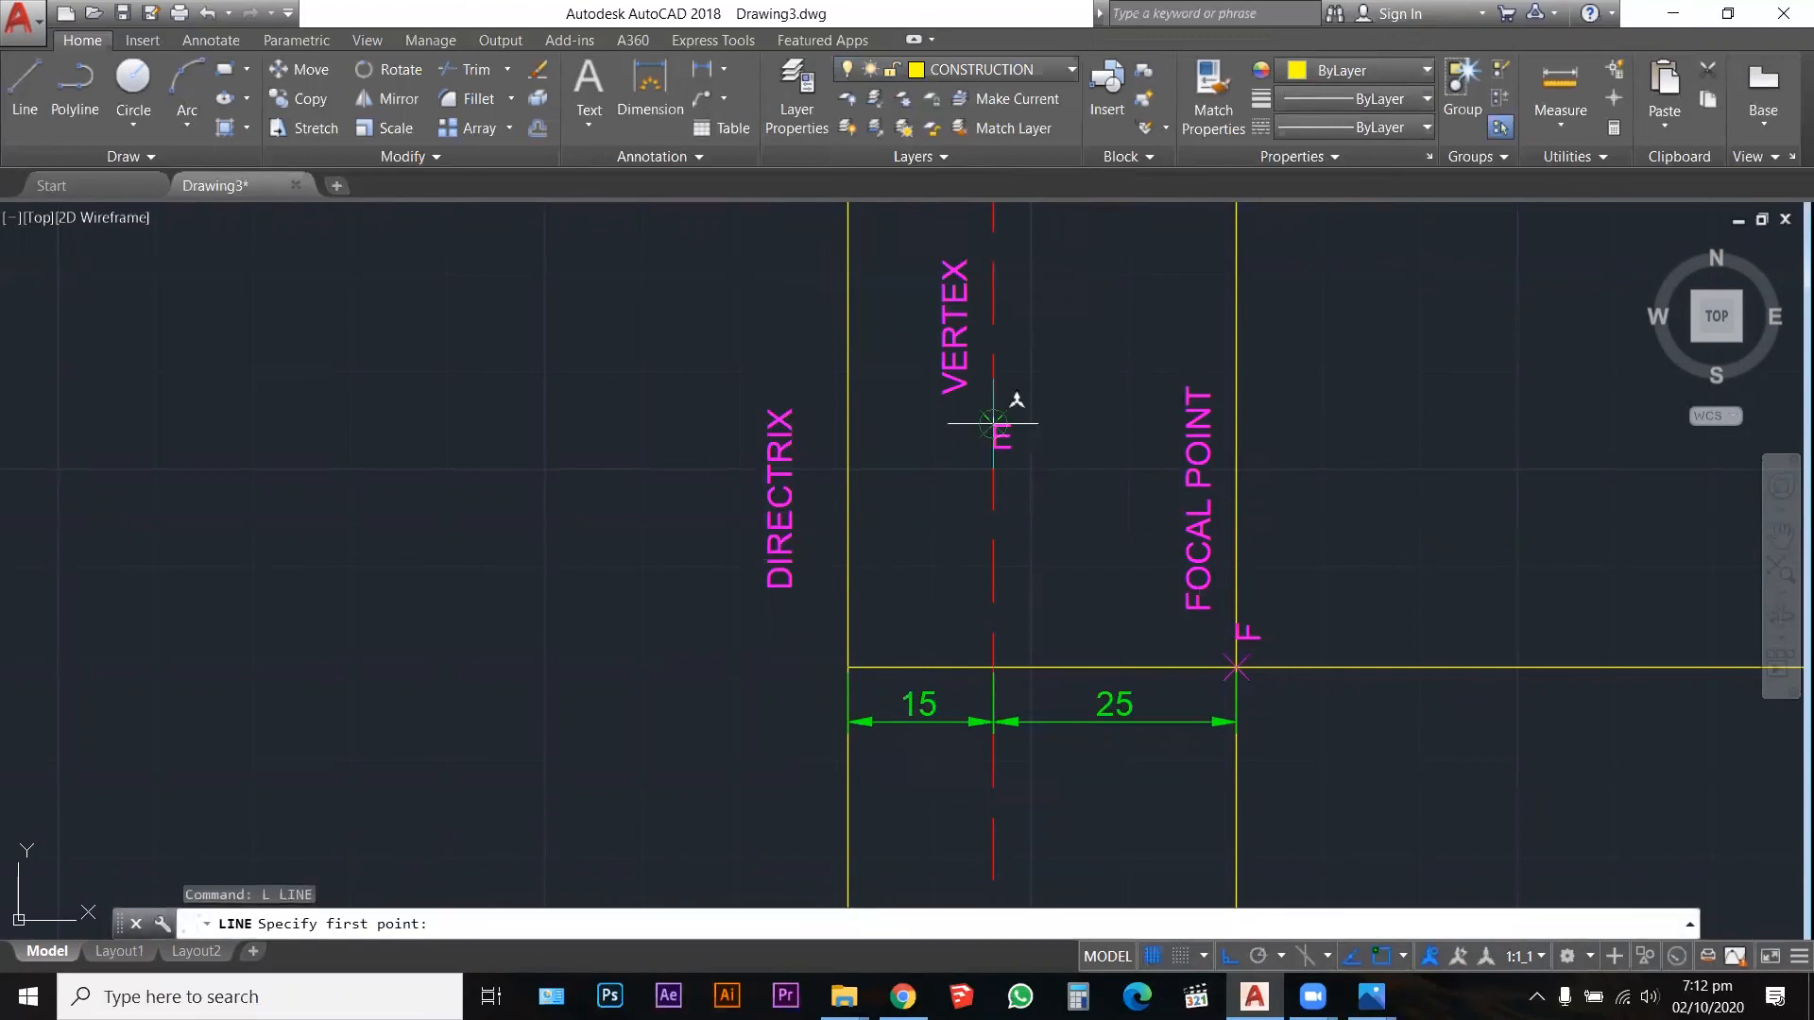
{"action": "left_click", "coordinate": [993, 423]}
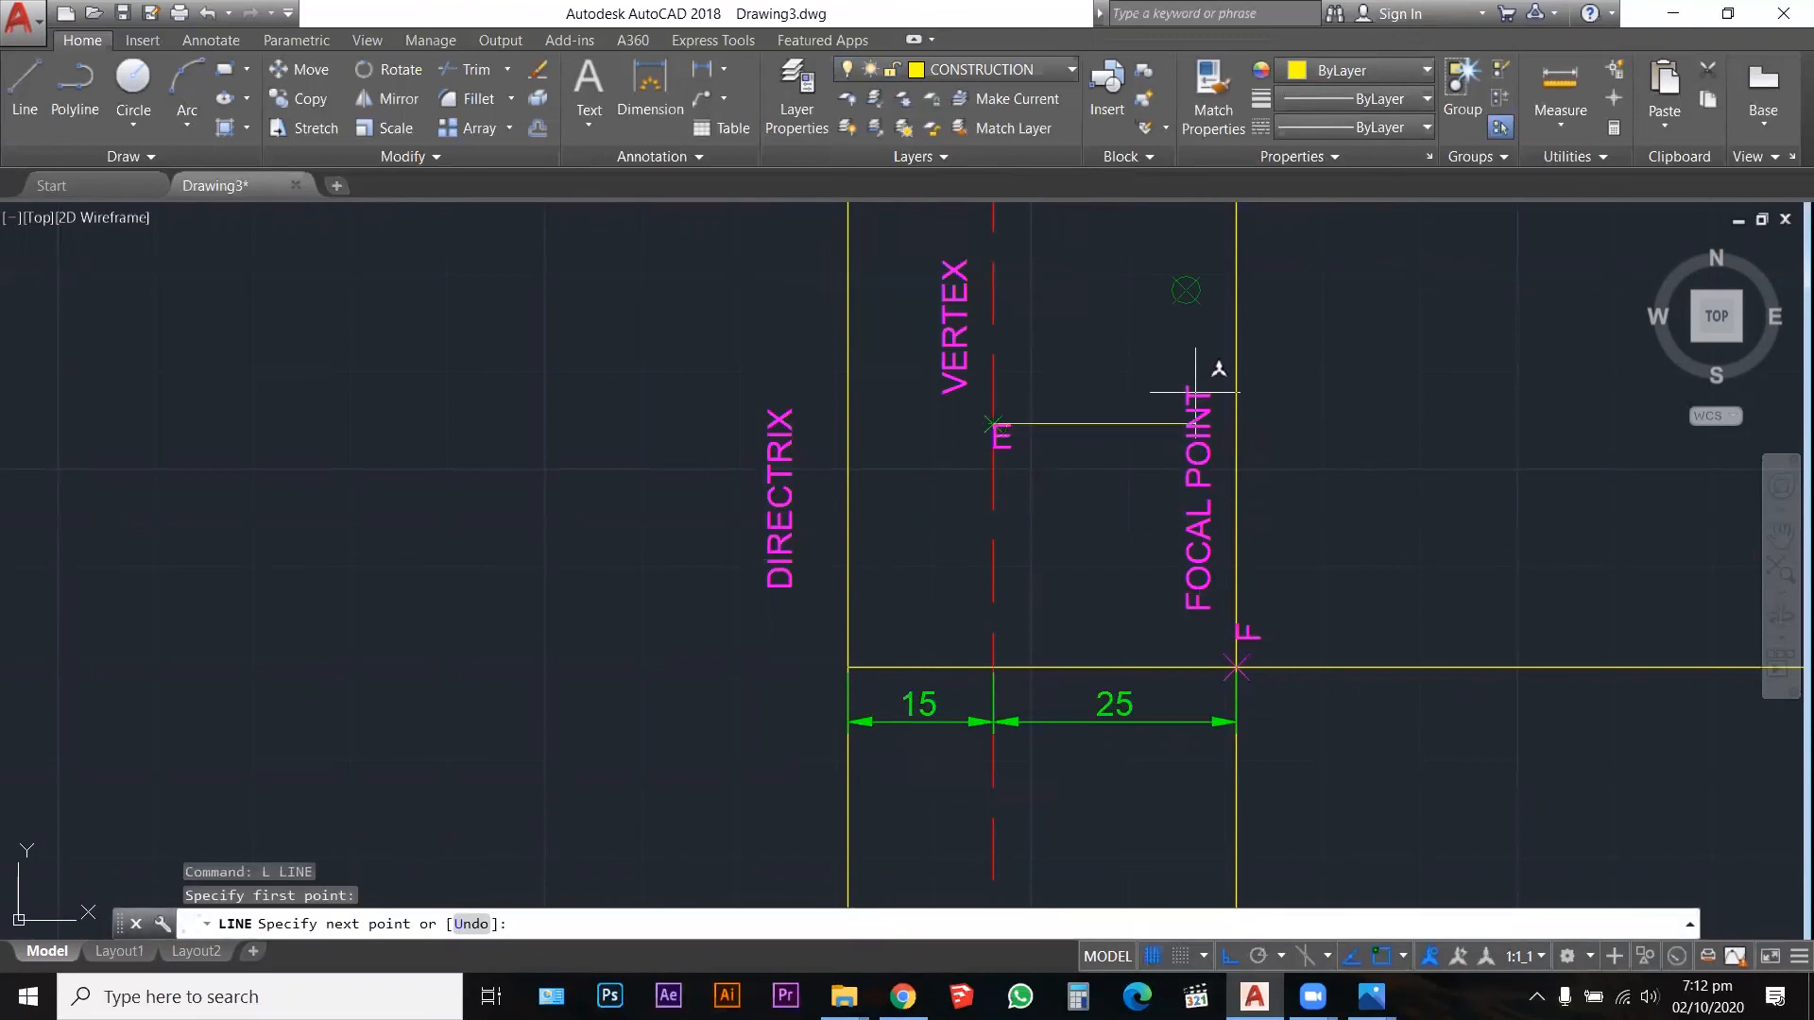
{"action": "left_click", "coordinate": [848, 667]}
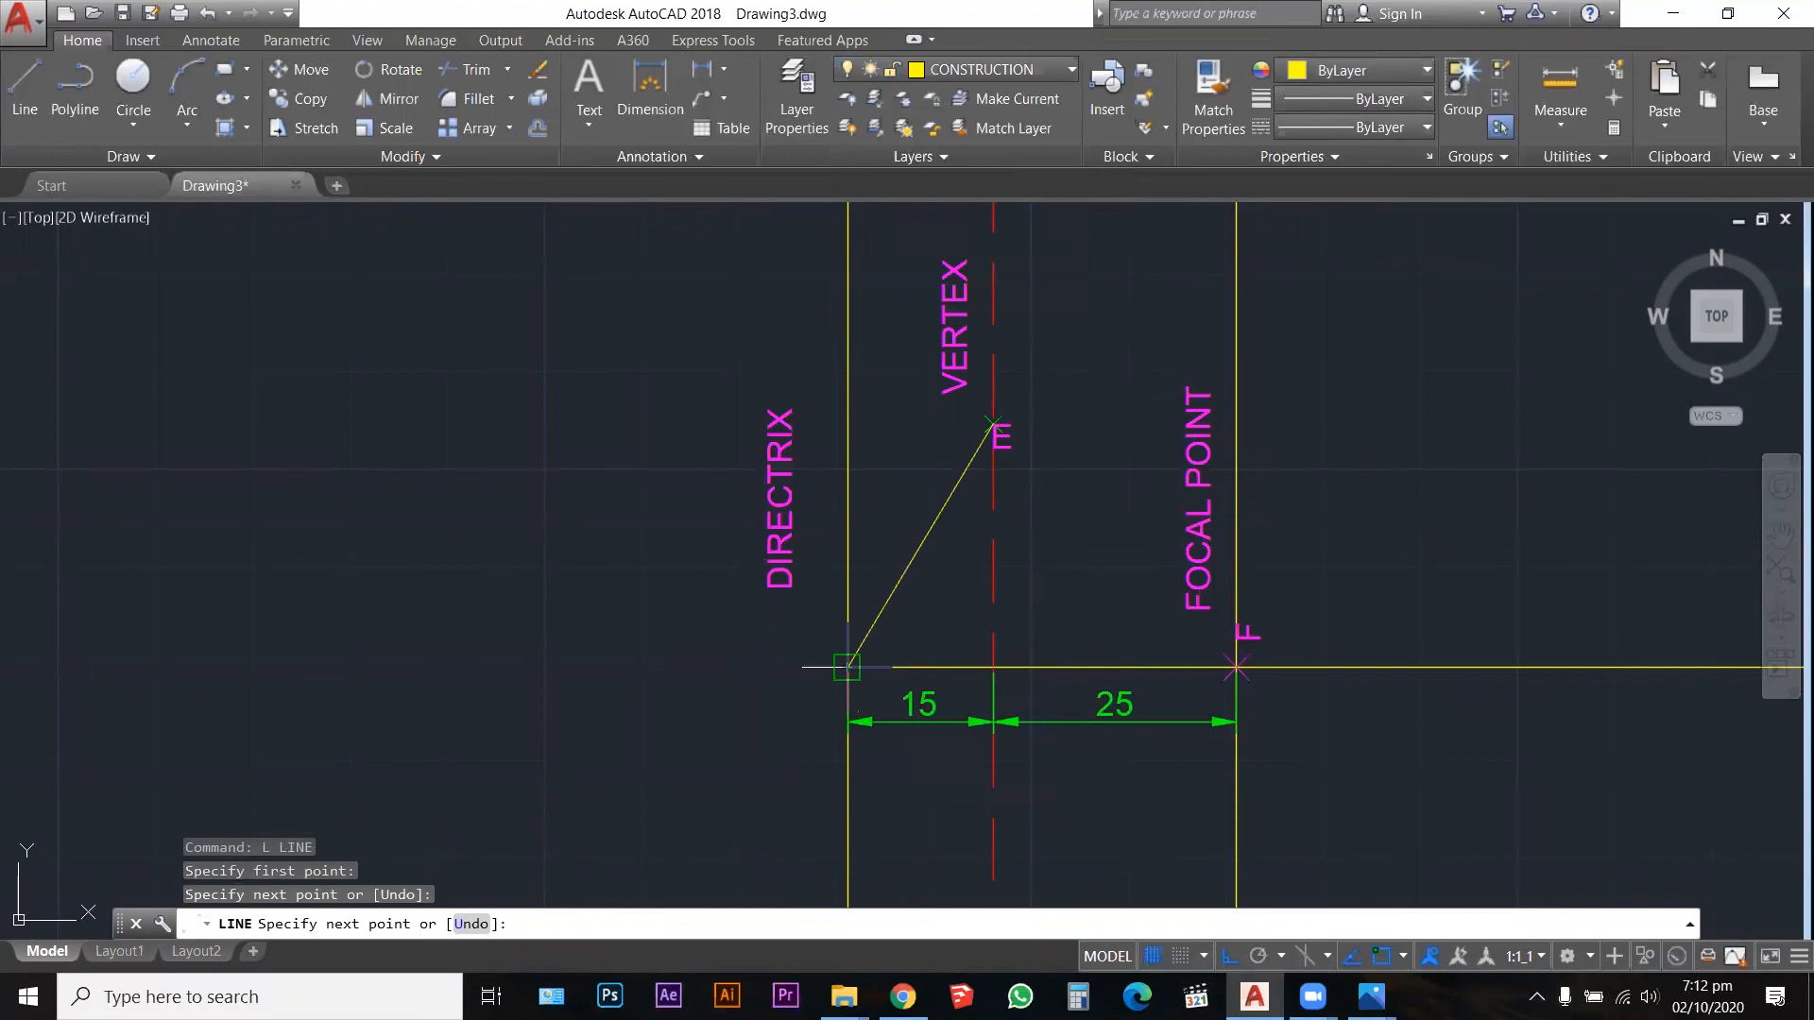
{"action": "key", "text": "Escape"}
{"action": "key", "text": "Escape"}
{"action": "key", "text": "Escape"}
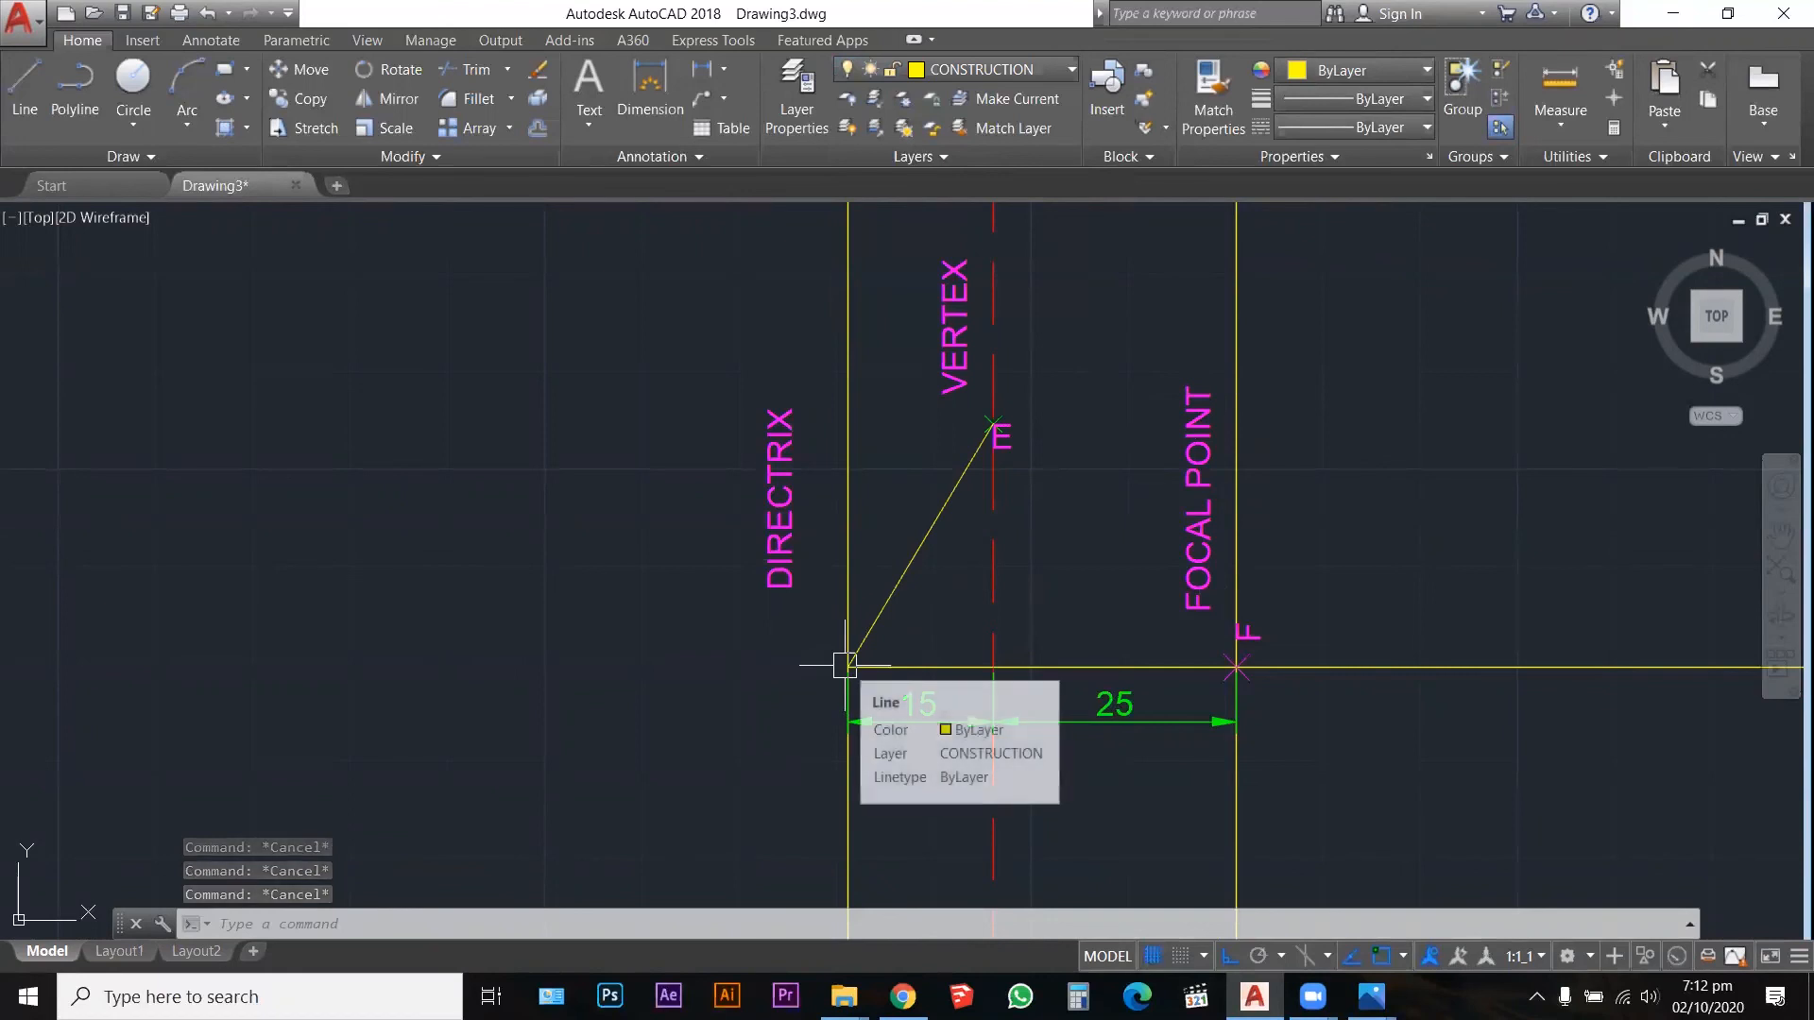
Step: Shorten the horizontal axis by stretching its directrix end to the vertex line
{"action": "scroll", "coordinate": [860, 572], "scroll_direction": "down", "scroll_amount": 4}
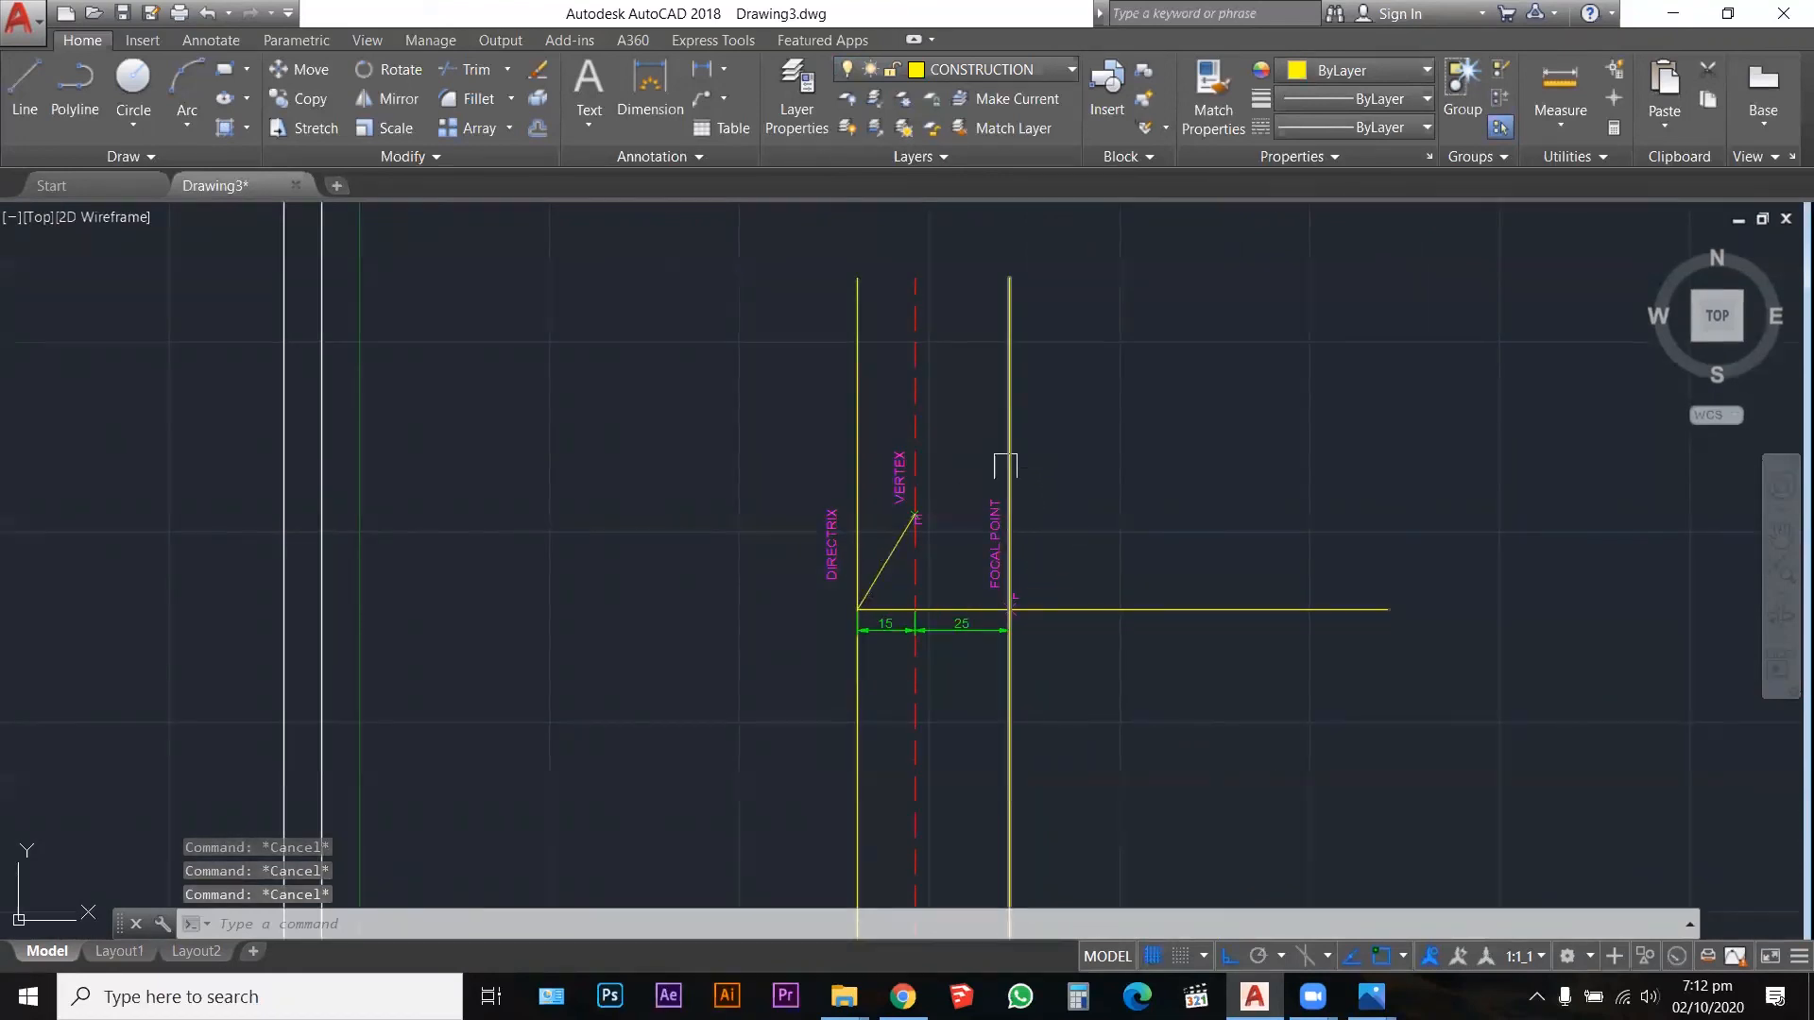
{"action": "scroll", "coordinate": [1146, 579], "scroll_direction": "up", "scroll_amount": 2}
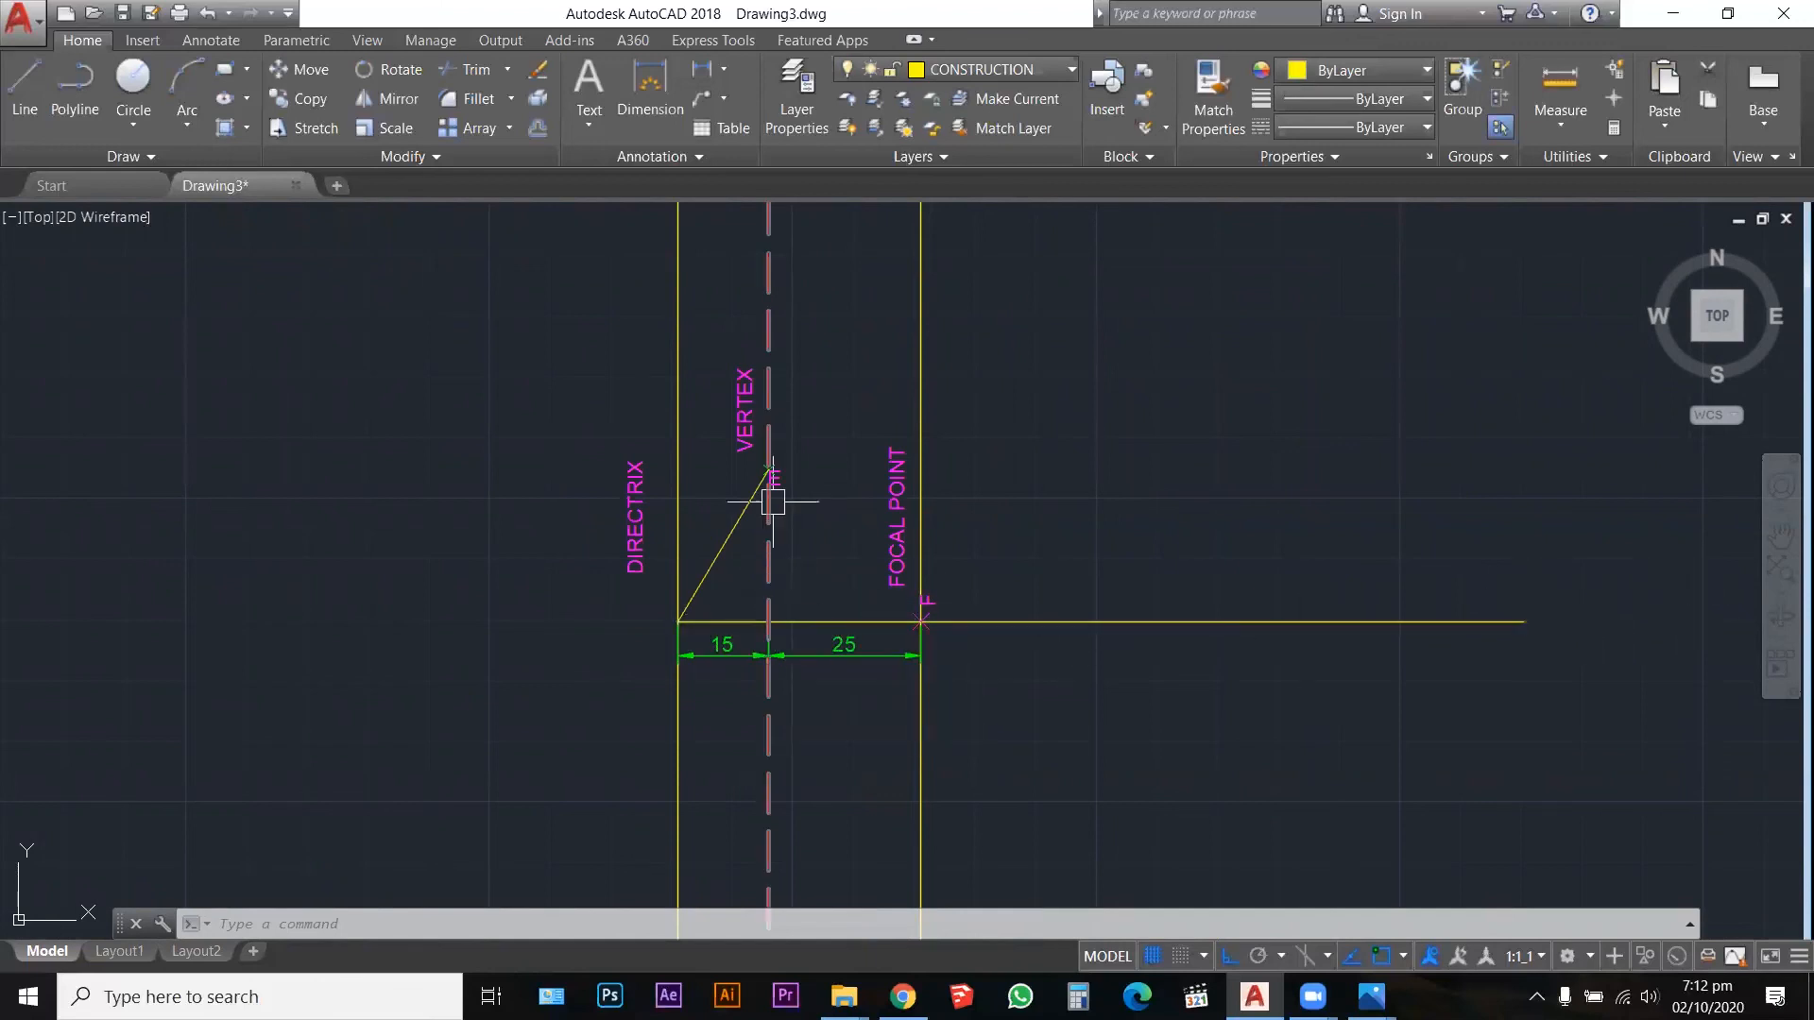
{"action": "left_click", "coordinate": [1516, 622]}
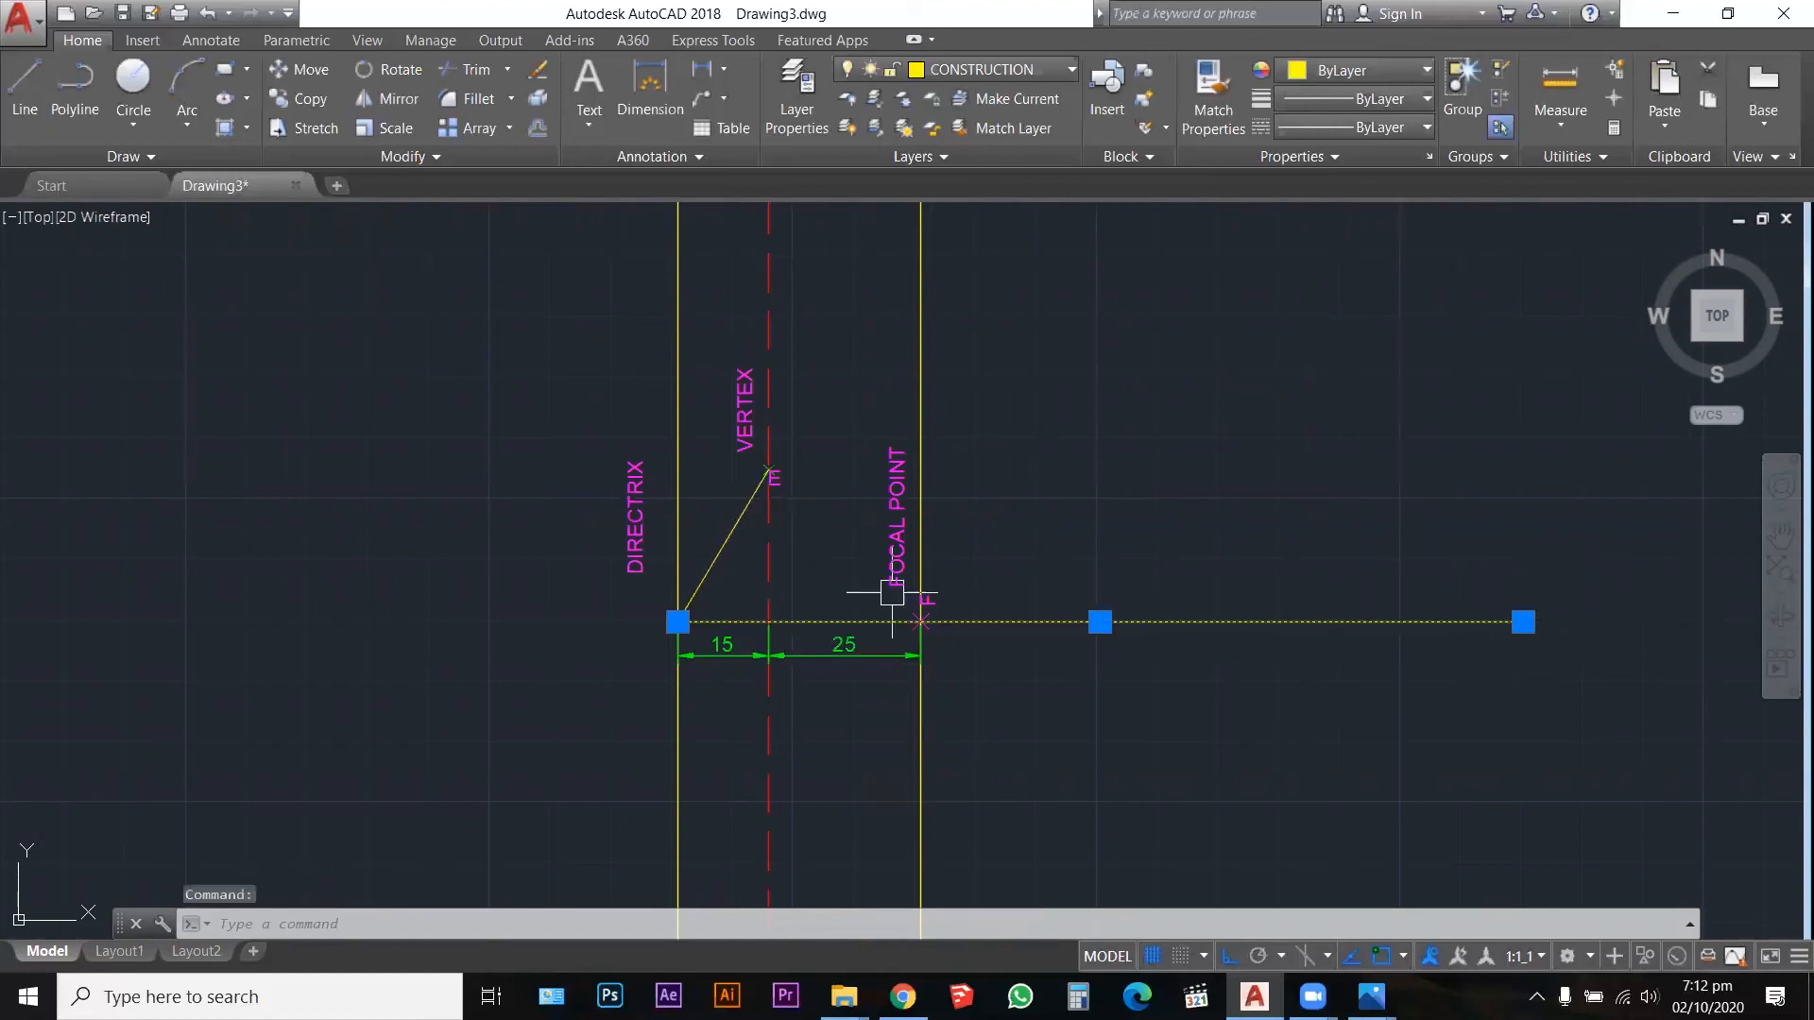
{"action": "left_click", "coordinate": [678, 622]}
{"action": "left_click", "coordinate": [768, 621]}
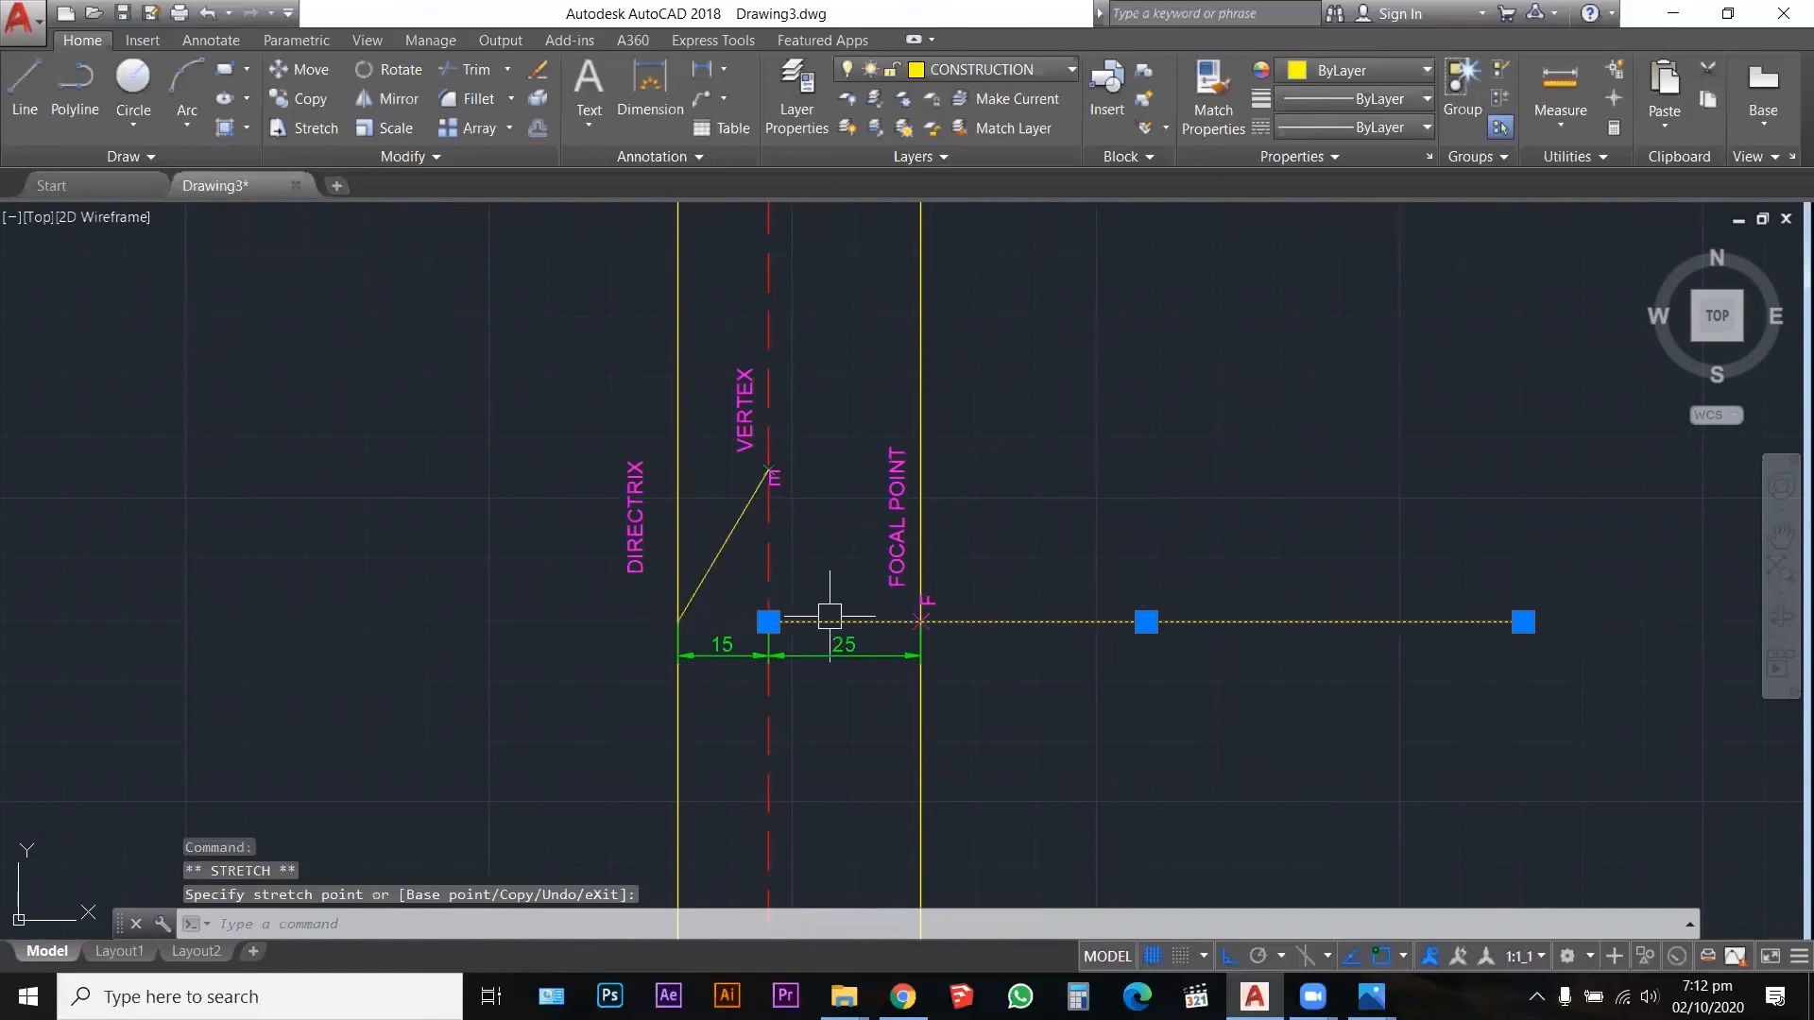
{"action": "key", "text": "Escape"}
{"action": "key", "text": "Escape"}
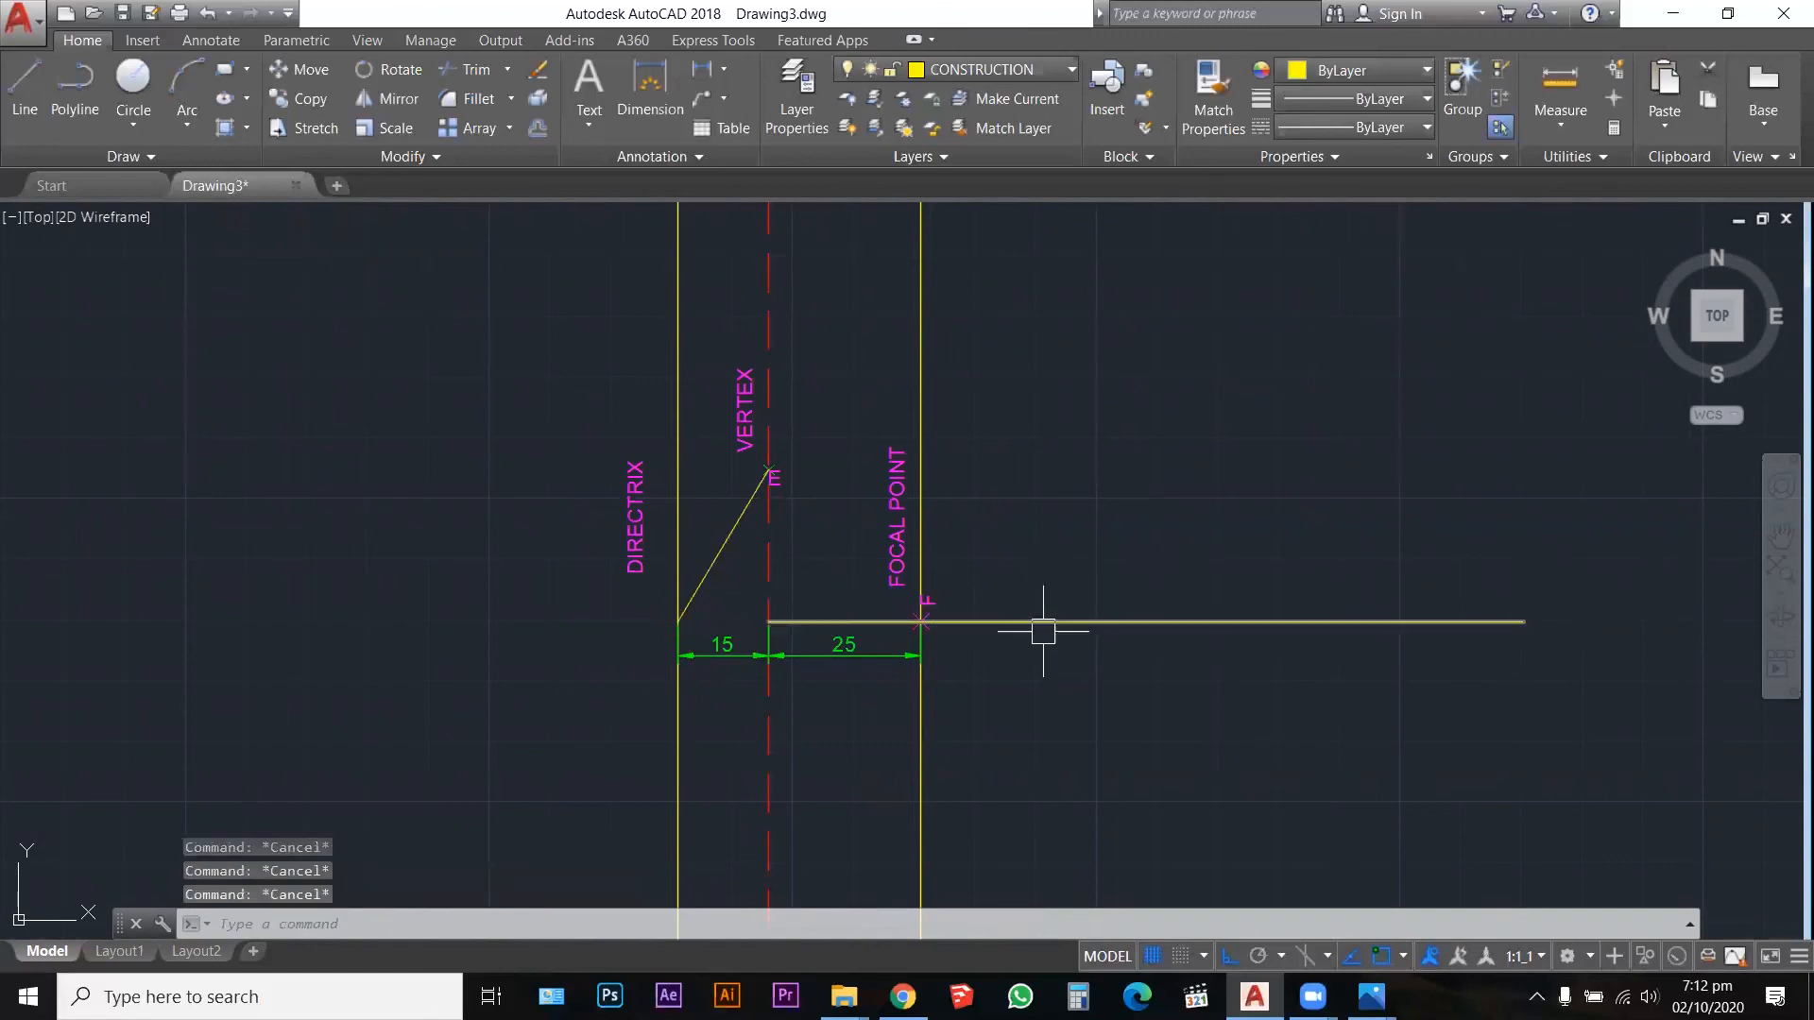
Step: Check the length of the shortened horizontal axis in its properties, and close them
{"action": "left_click", "coordinate": [1043, 624]}
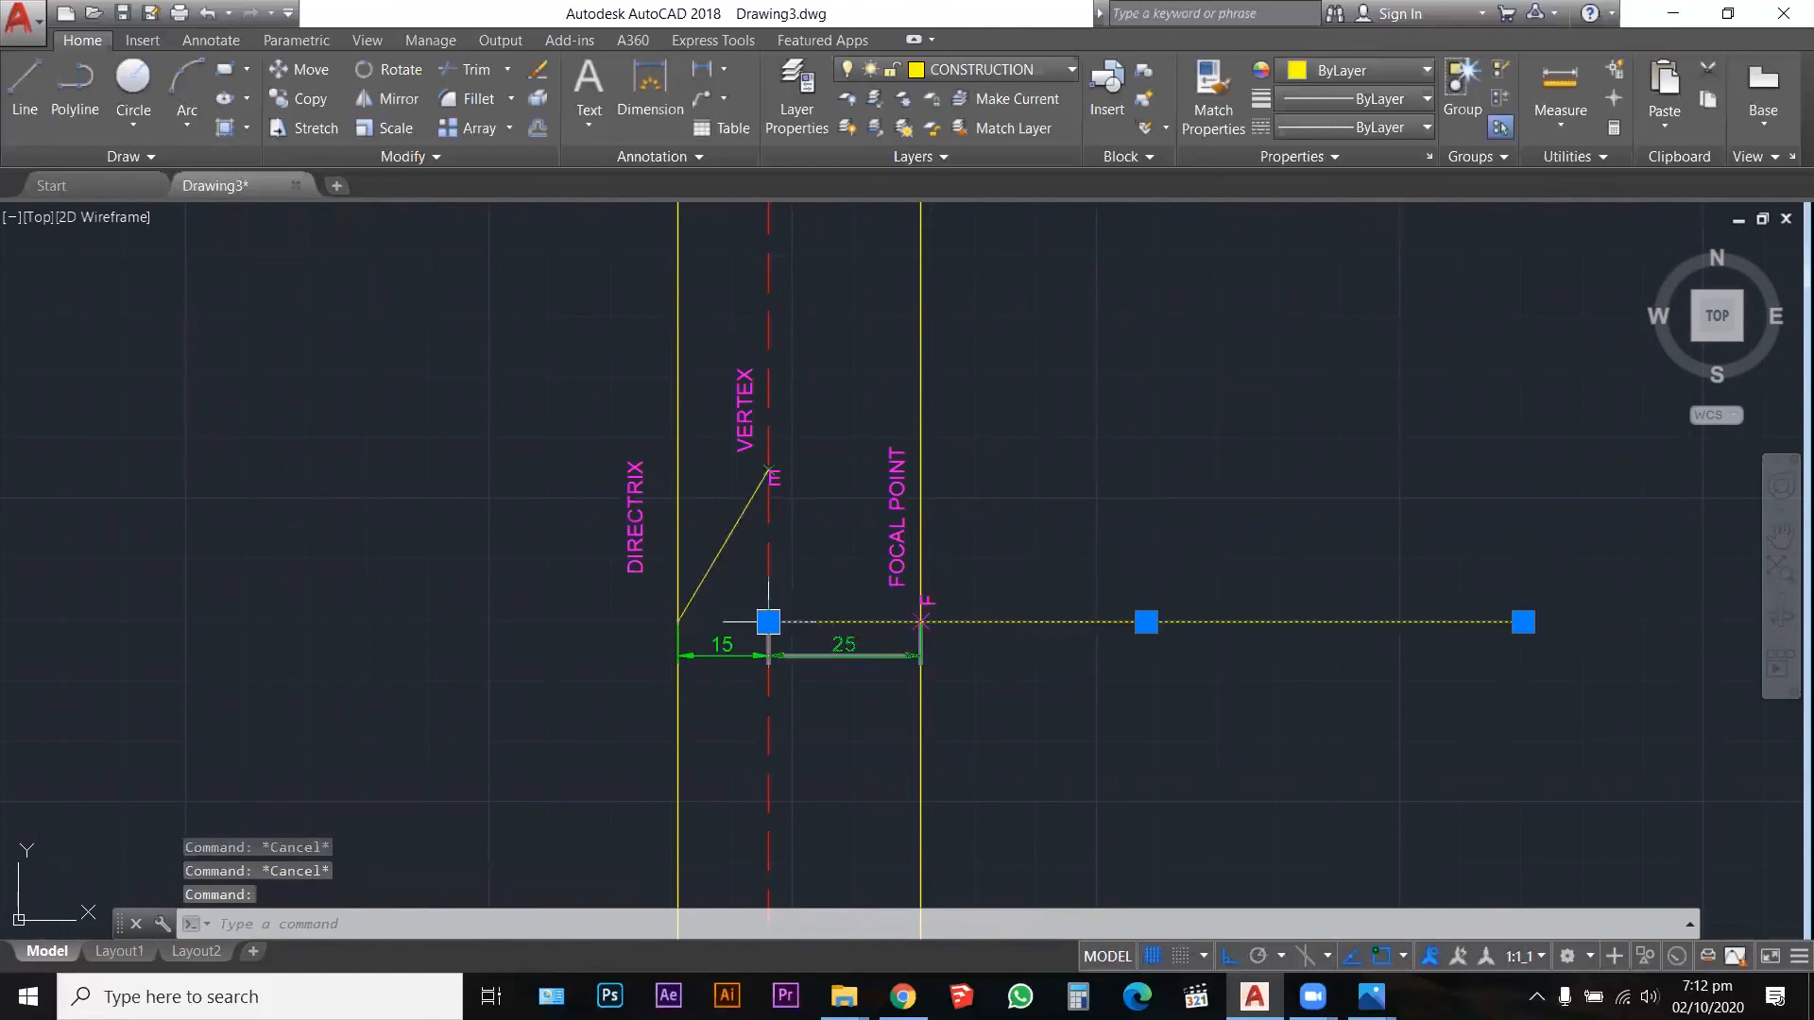
{"action": "mouse_move", "coordinate": [1523, 621]}
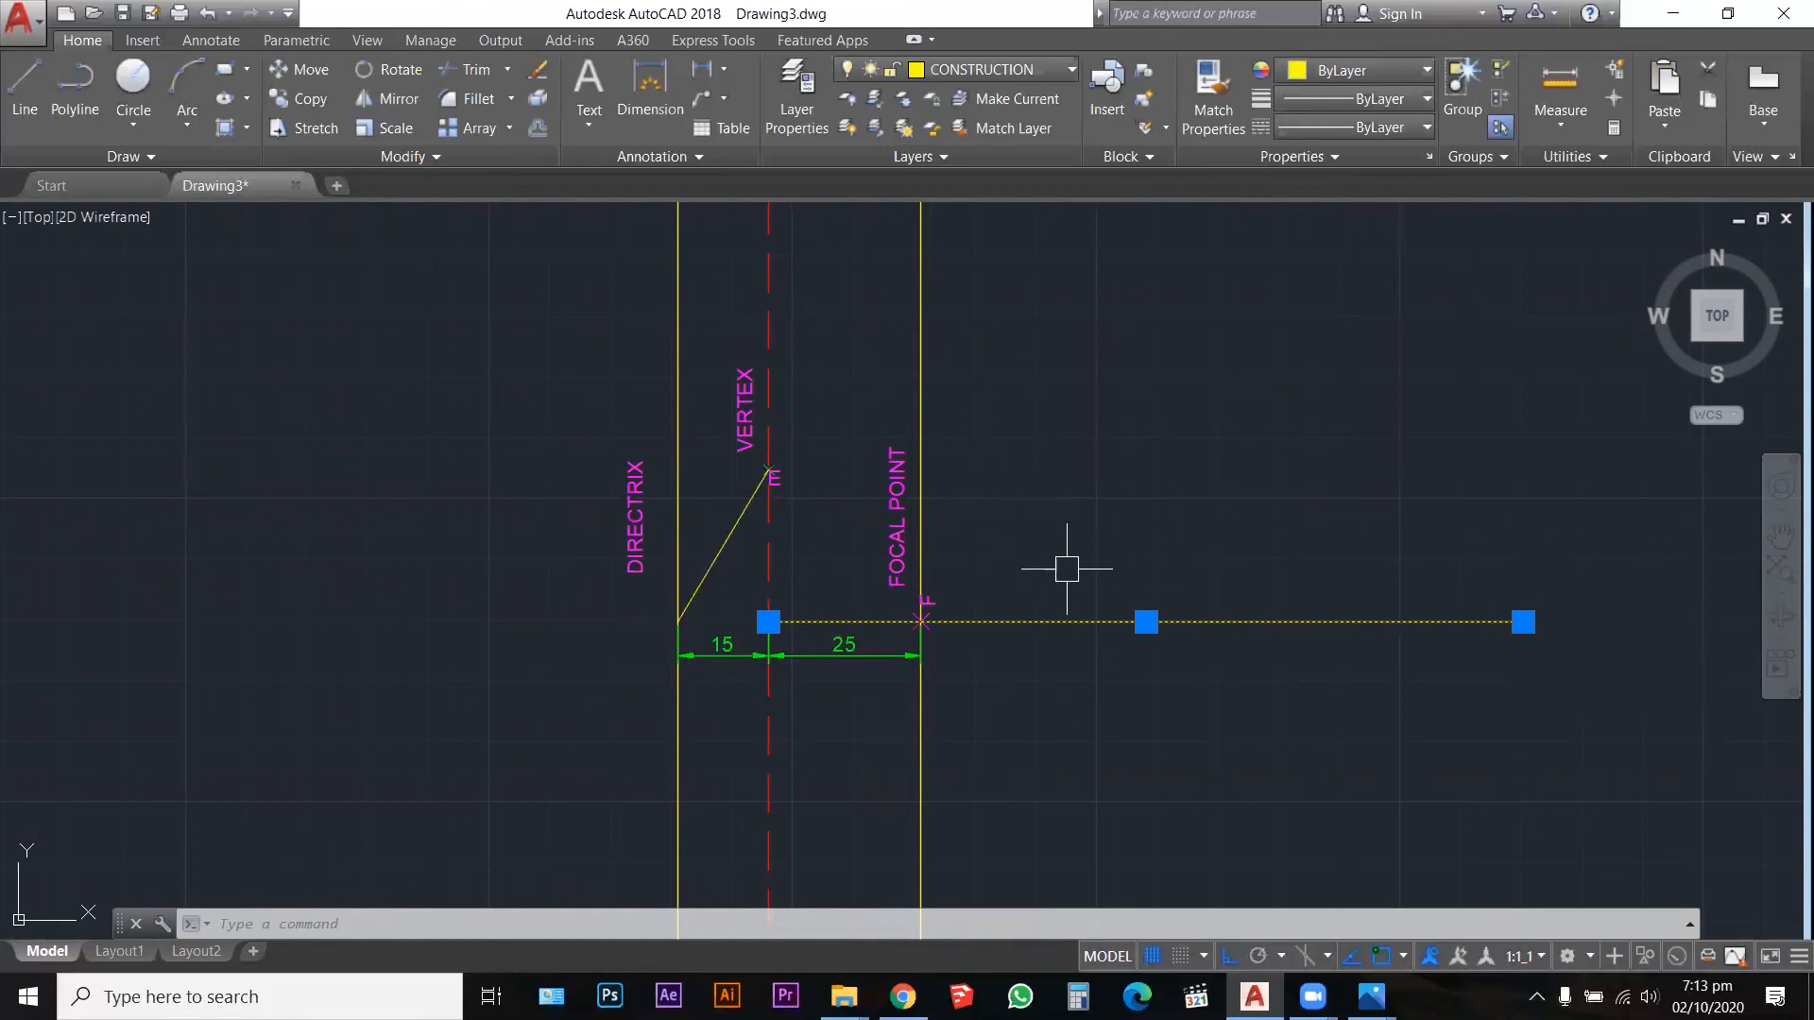
{"action": "right_click", "coordinate": [1042, 624]}
{"action": "left_click", "coordinate": [1092, 587]}
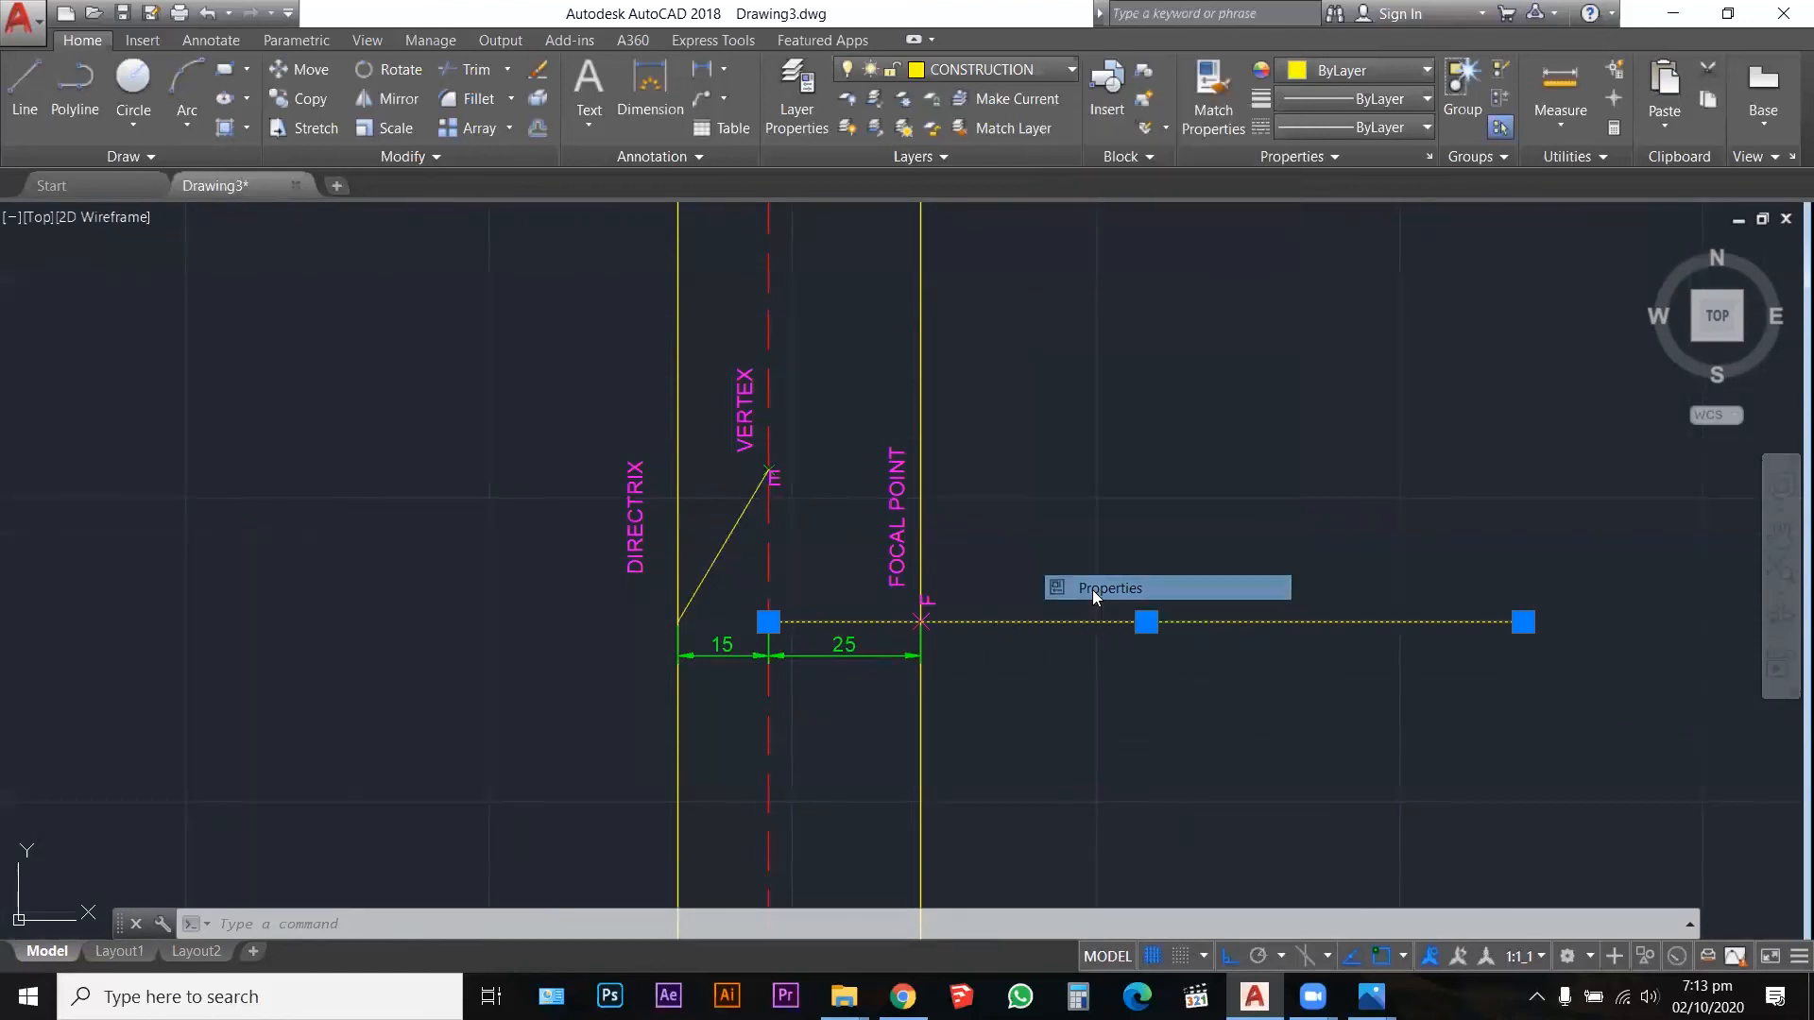
{"action": "scroll", "coordinate": [301, 460], "scroll_direction": "down", "scroll_amount": 3}
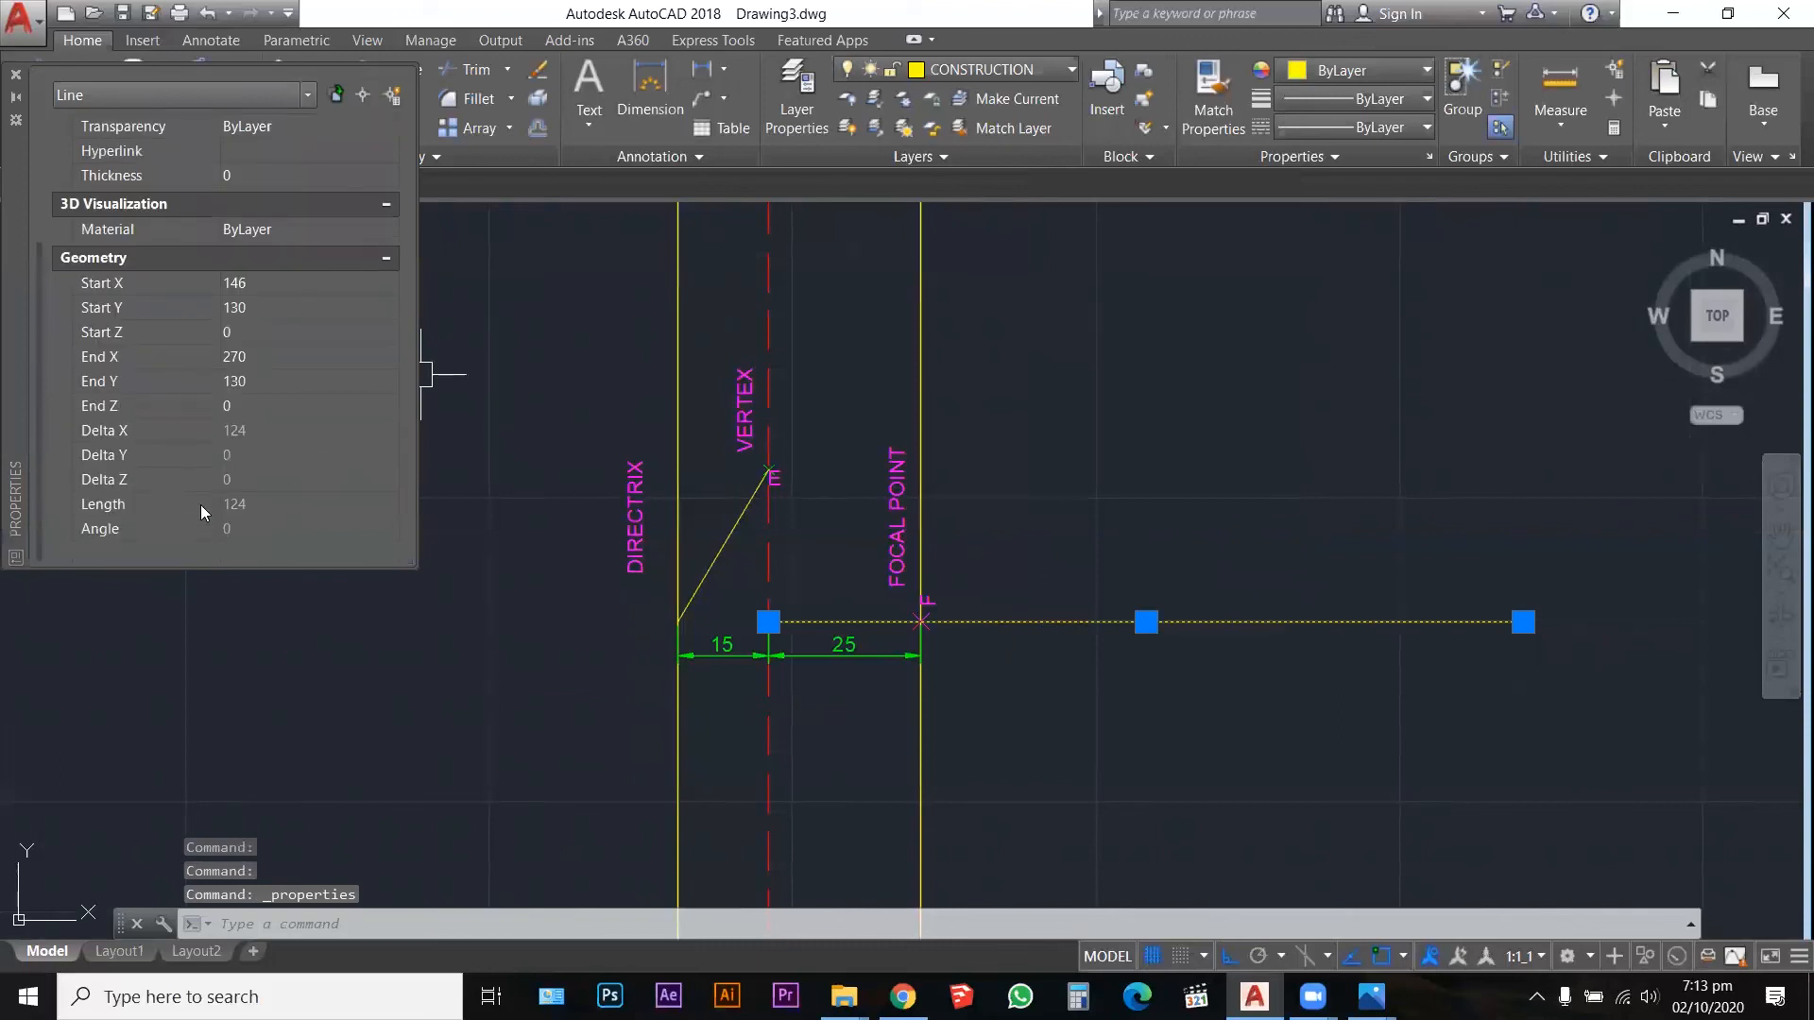
{"action": "key", "text": "Escape"}
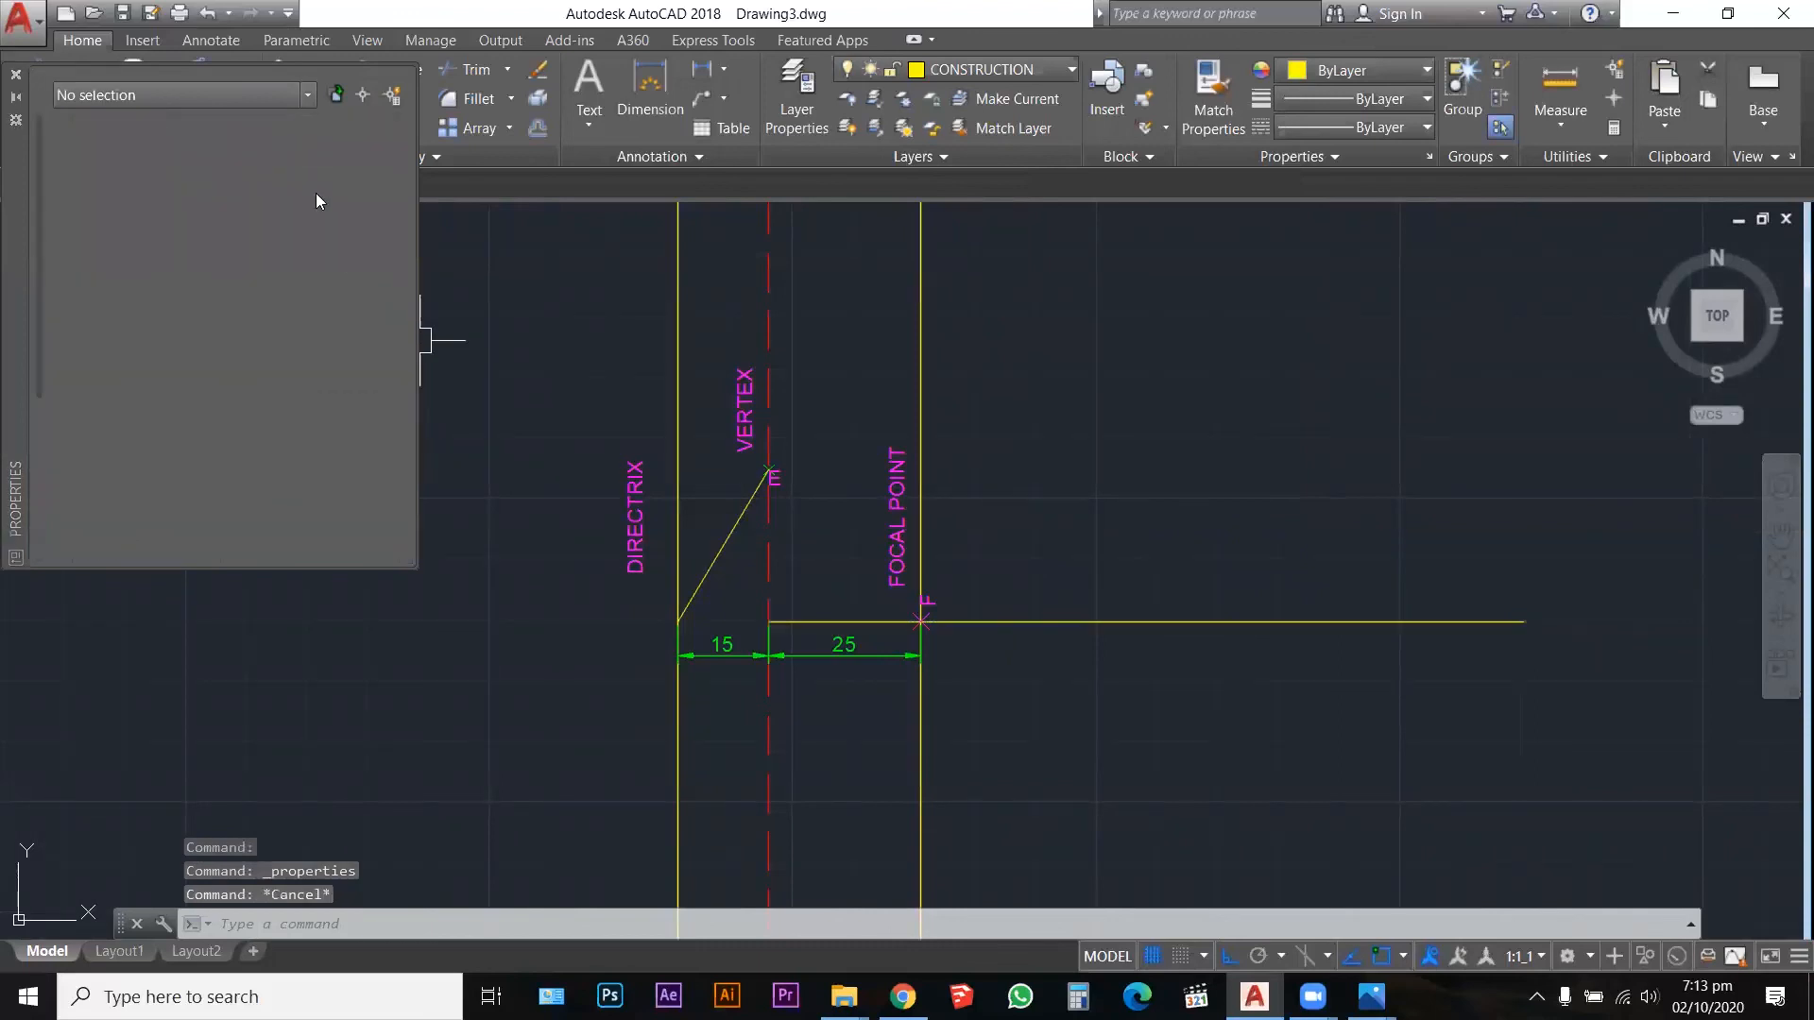
{"action": "left_click", "coordinate": [14, 75]}
{"action": "key", "text": "Escape"}
{"action": "key", "text": "Escape"}
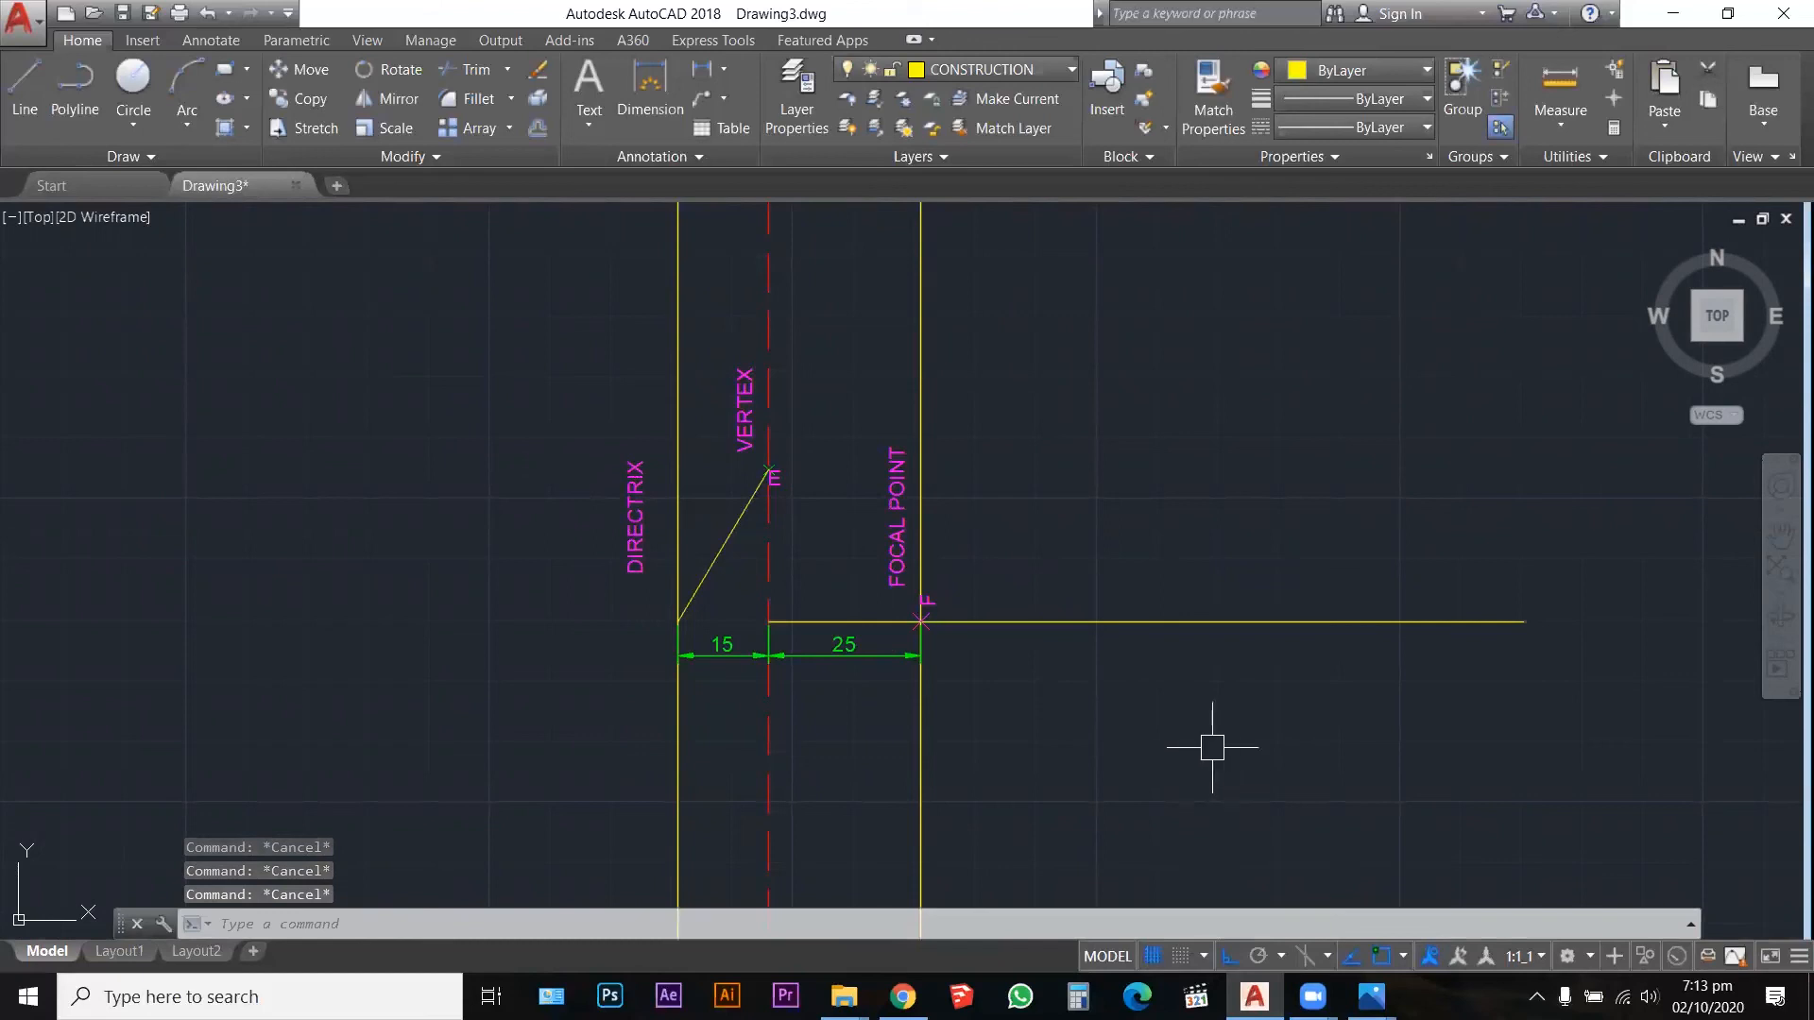
Step: Divide the horizontal axis into 6 equal segments with point markers
{"action": "type", "text": "DIV"}
{"action": "key", "text": "Return"}
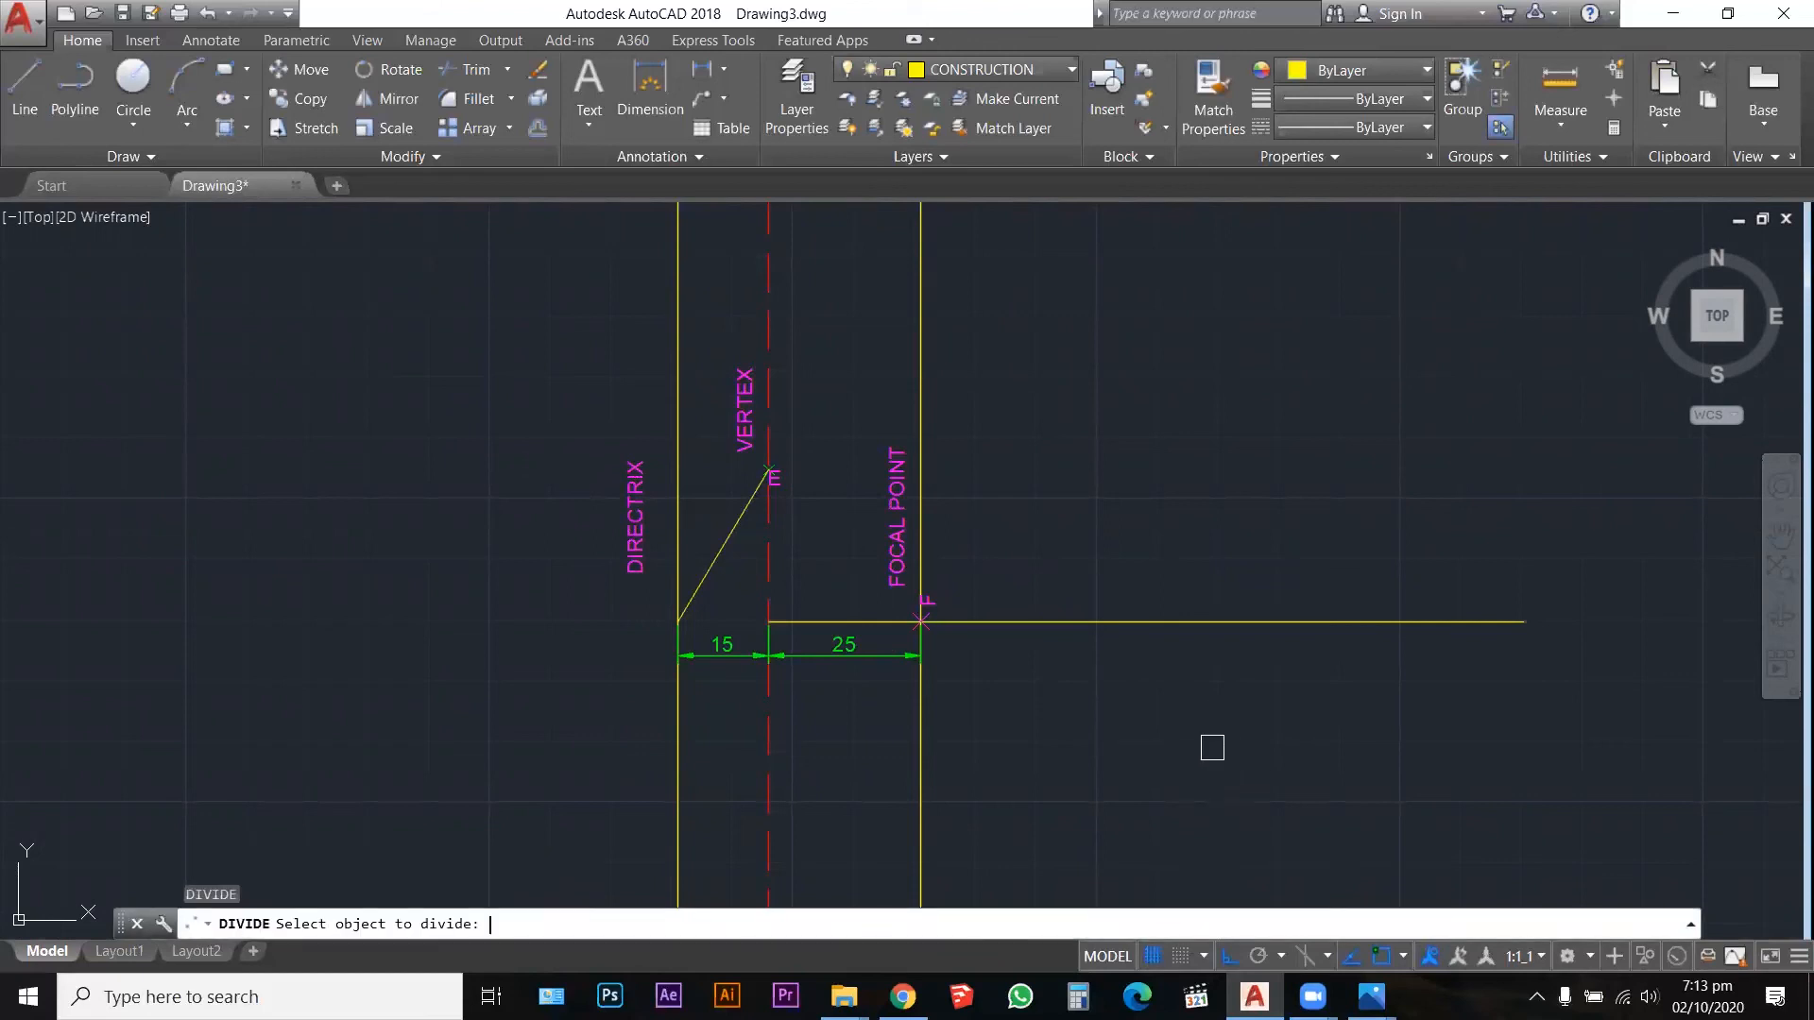
{"action": "left_click", "coordinate": [1193, 621]}
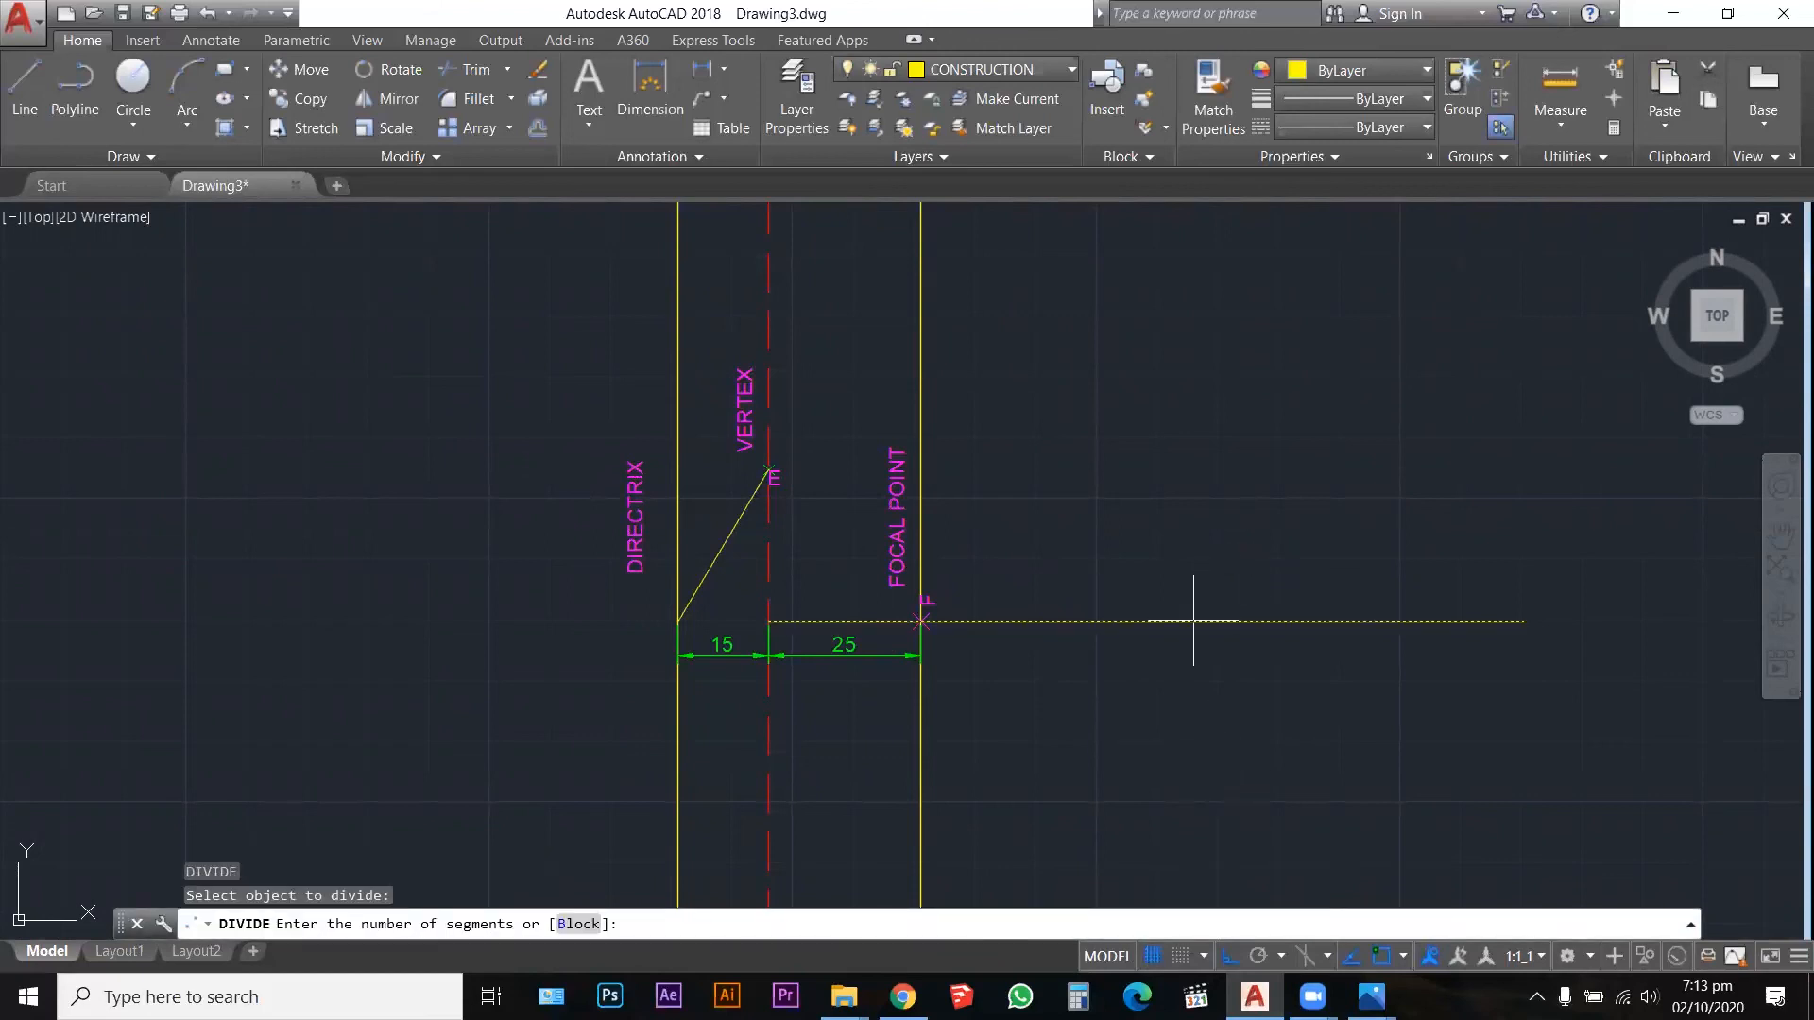
{"action": "key", "text": "Return"}
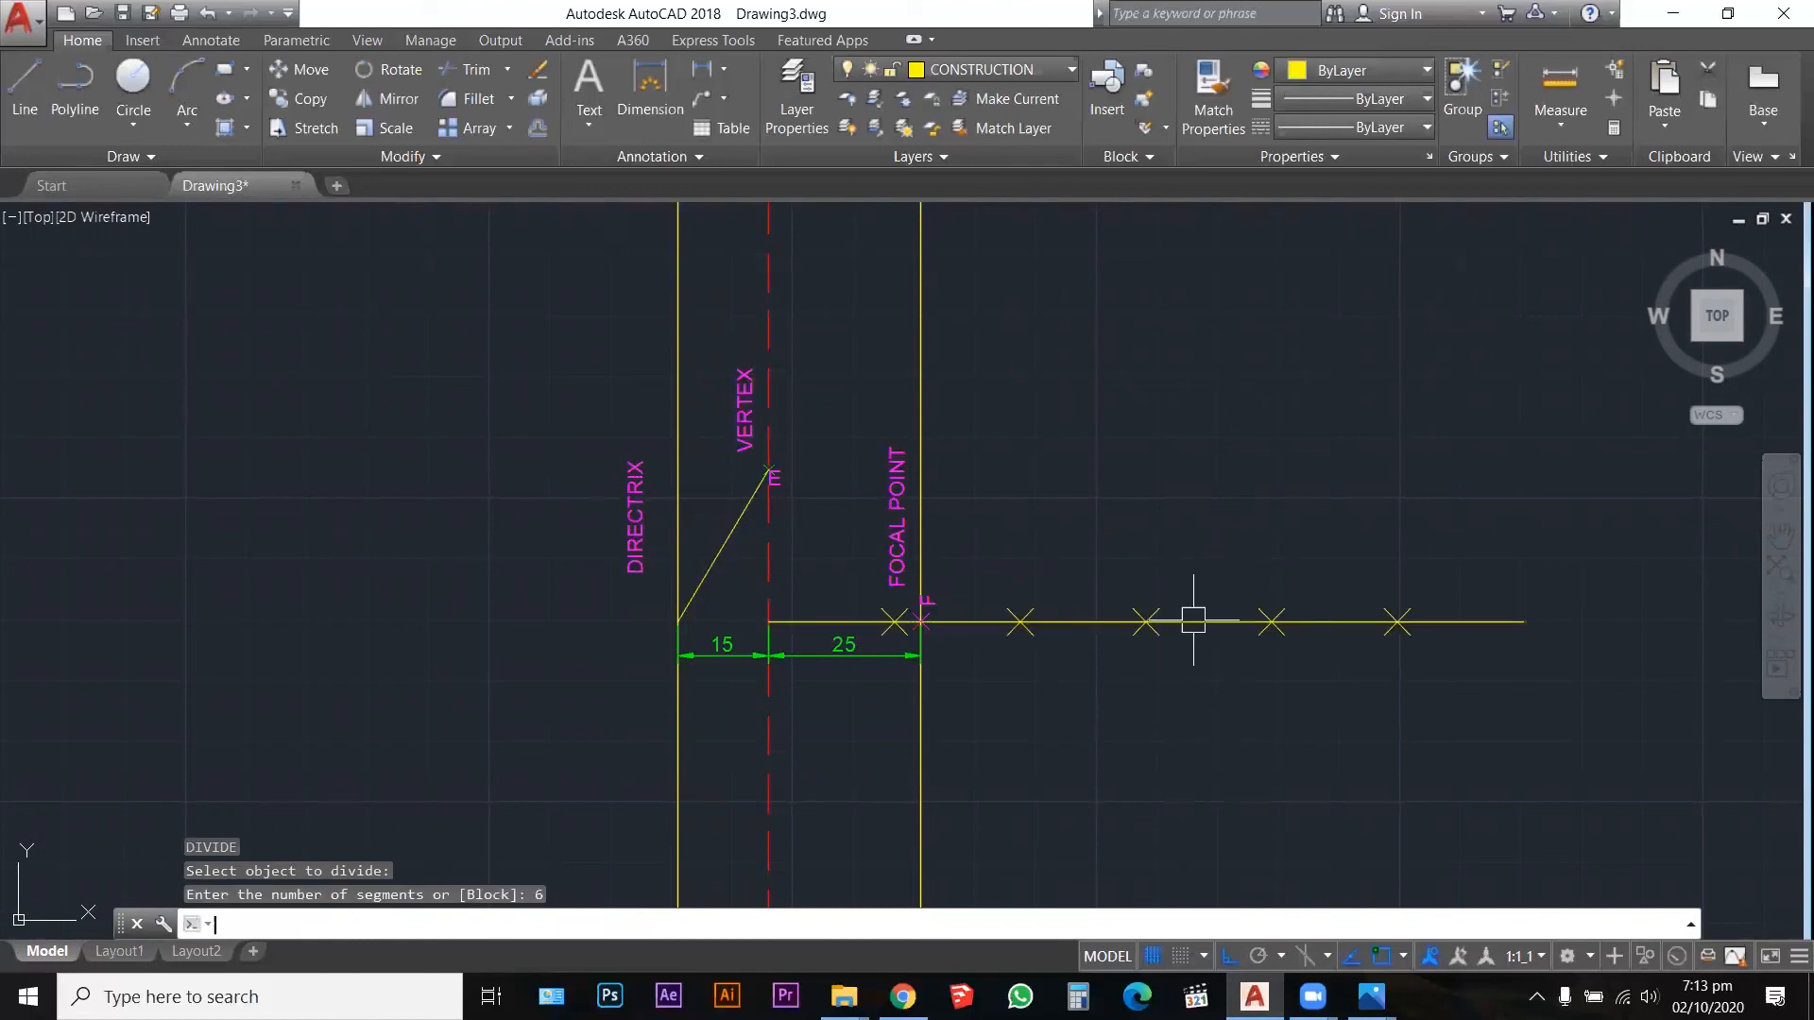
{"action": "key", "text": "Escape"}
{"action": "key", "text": "Escape"}
{"action": "key", "text": "Escape"}
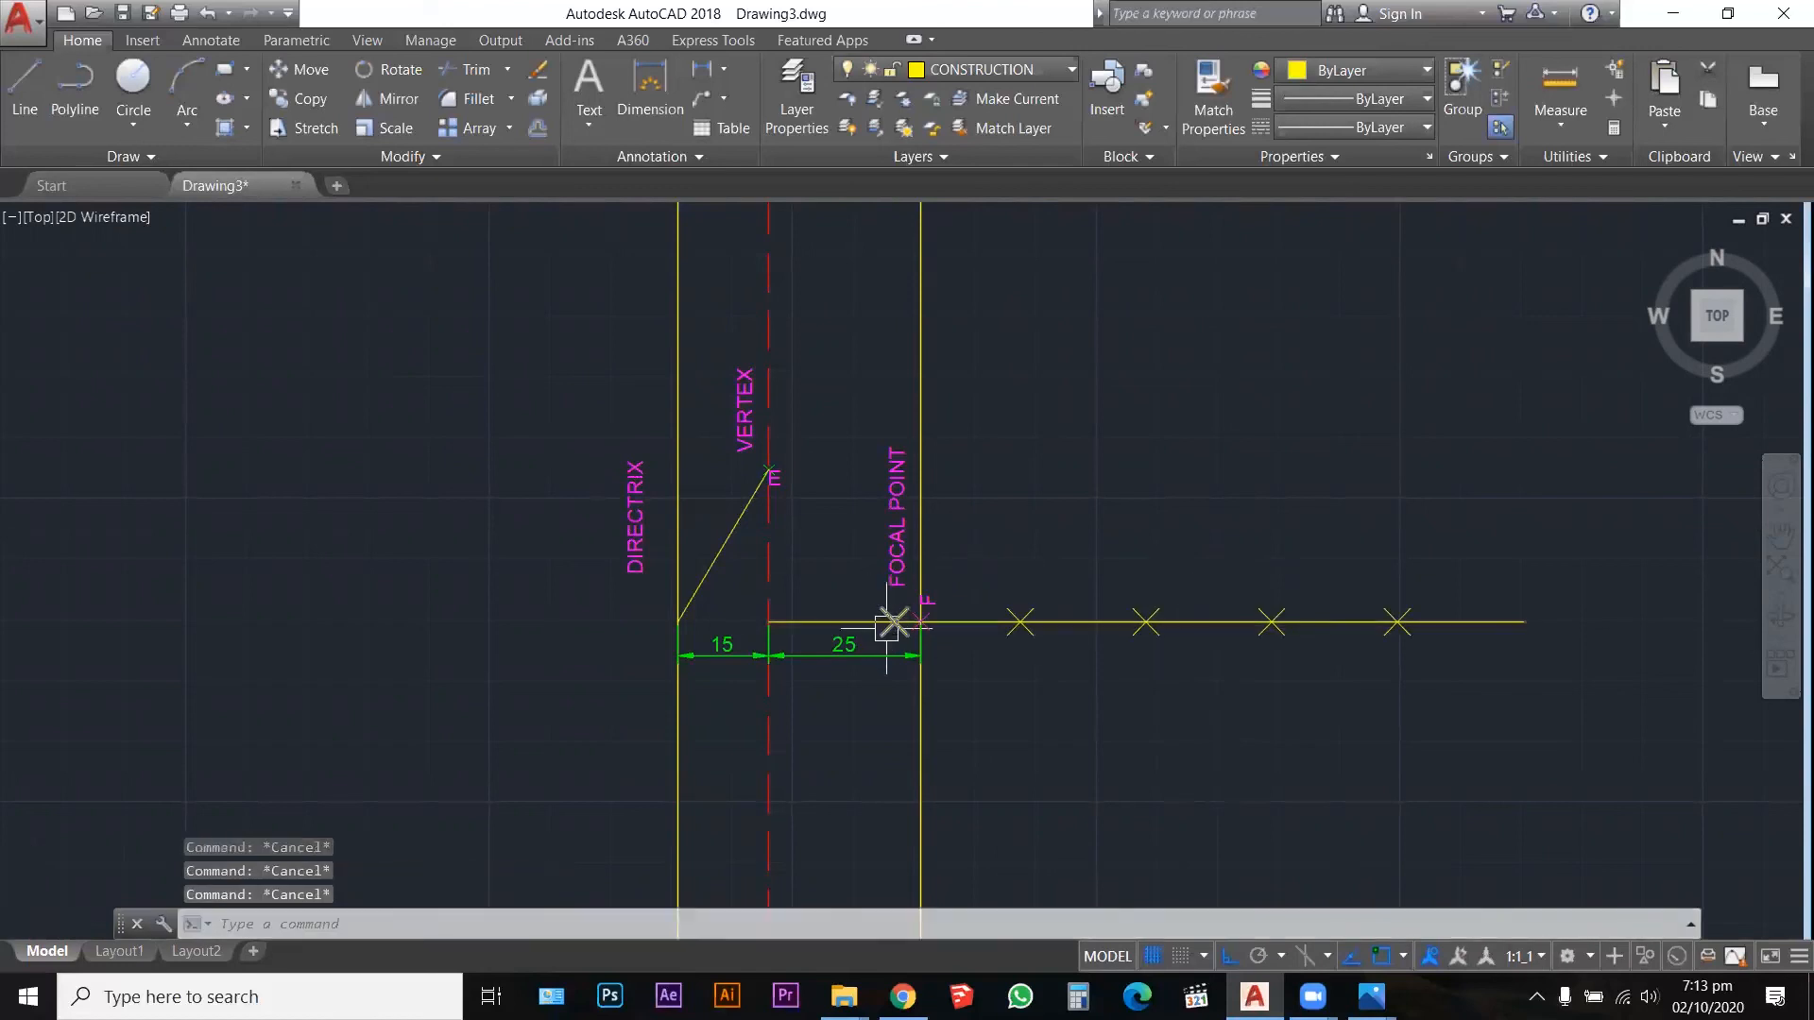
Step: Add the multiline text label 1 just below the first division point, near the focus F
{"action": "scroll", "coordinate": [888, 624], "scroll_direction": "up", "scroll_amount": 6}
{"action": "scroll", "coordinate": [879, 628], "scroll_direction": "down", "scroll_amount": 2}
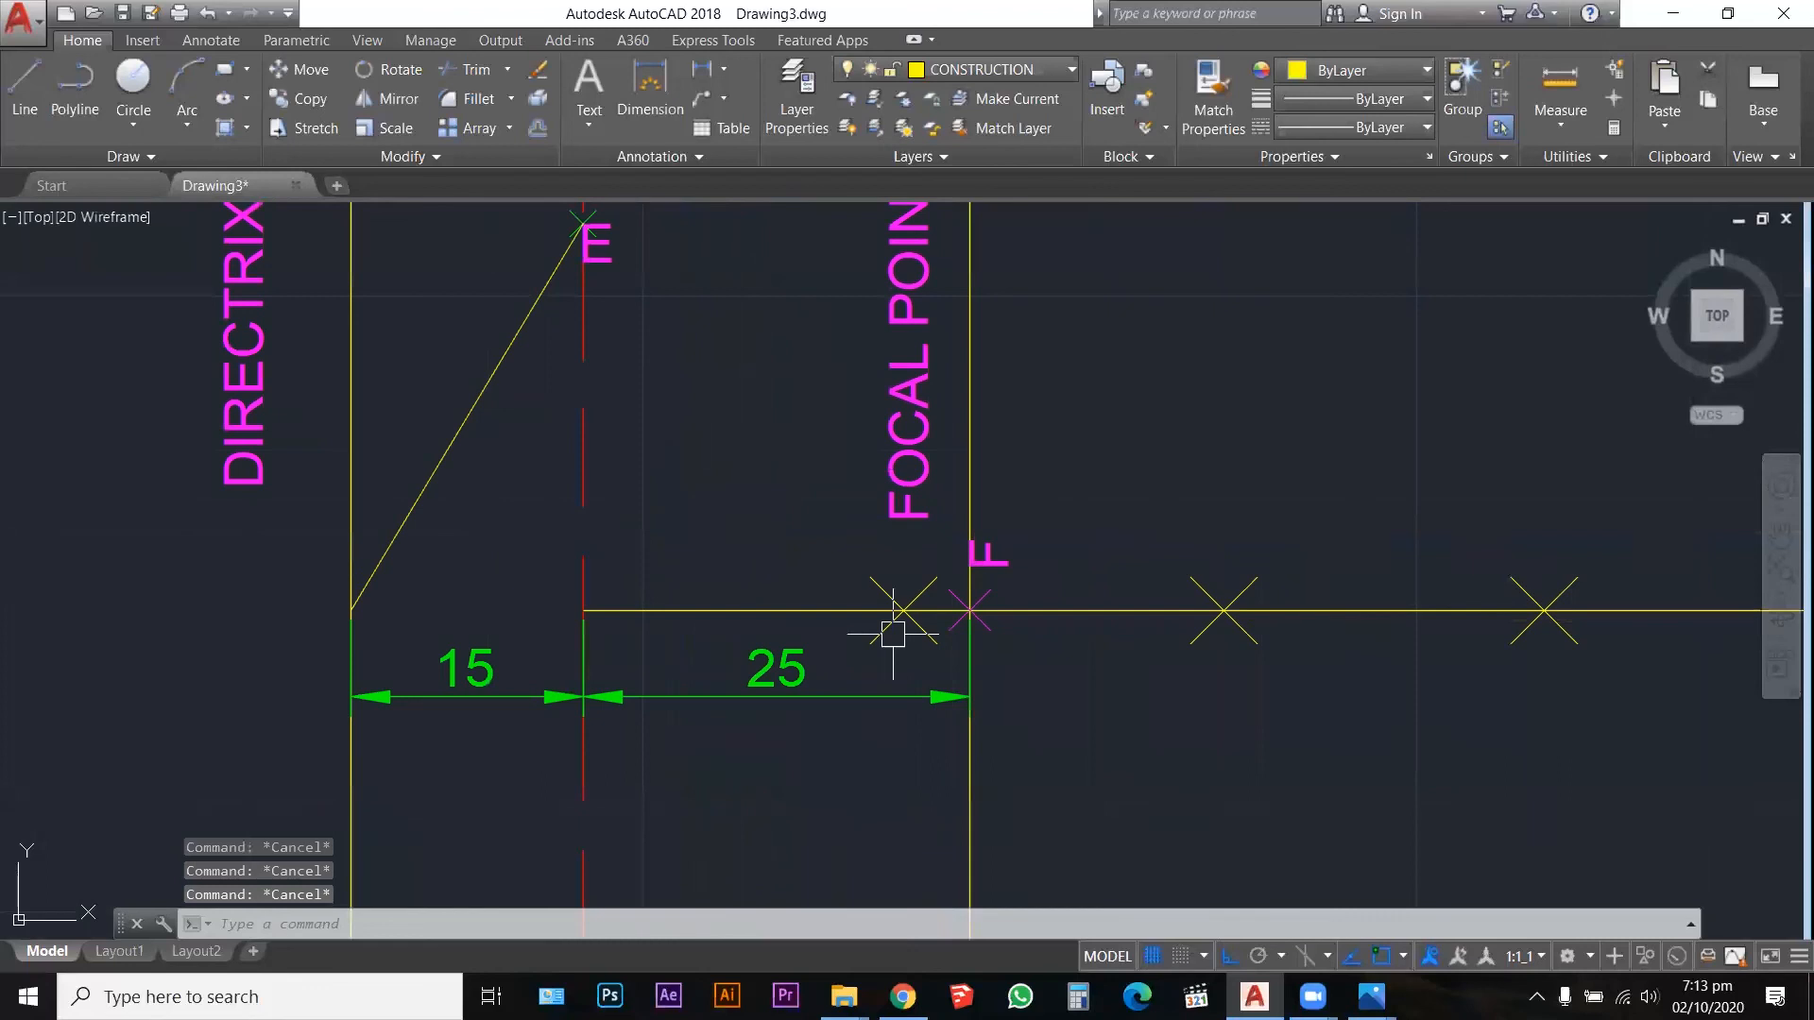
{"action": "type", "text": "MT"}
{"action": "key", "text": "Return"}
{"action": "left_click", "coordinate": [916, 610]}
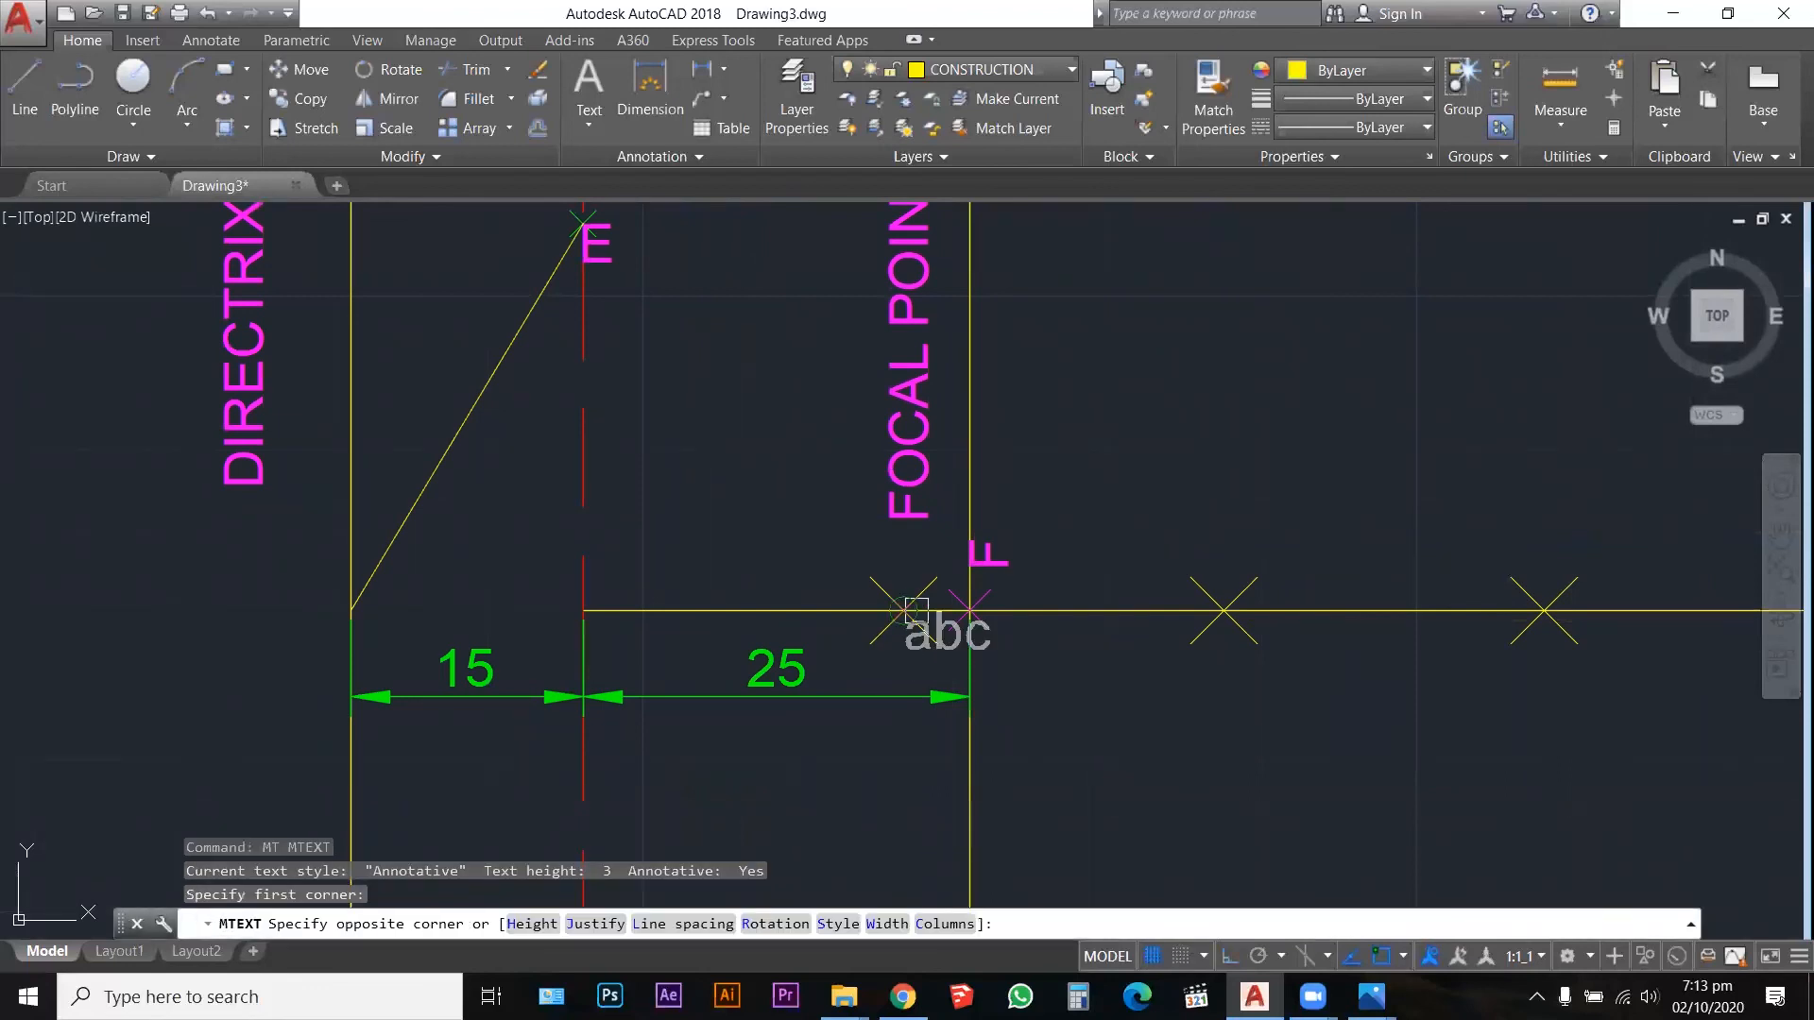
{"action": "left_click", "coordinate": [971, 669]}
{"action": "type", "text": "1"}
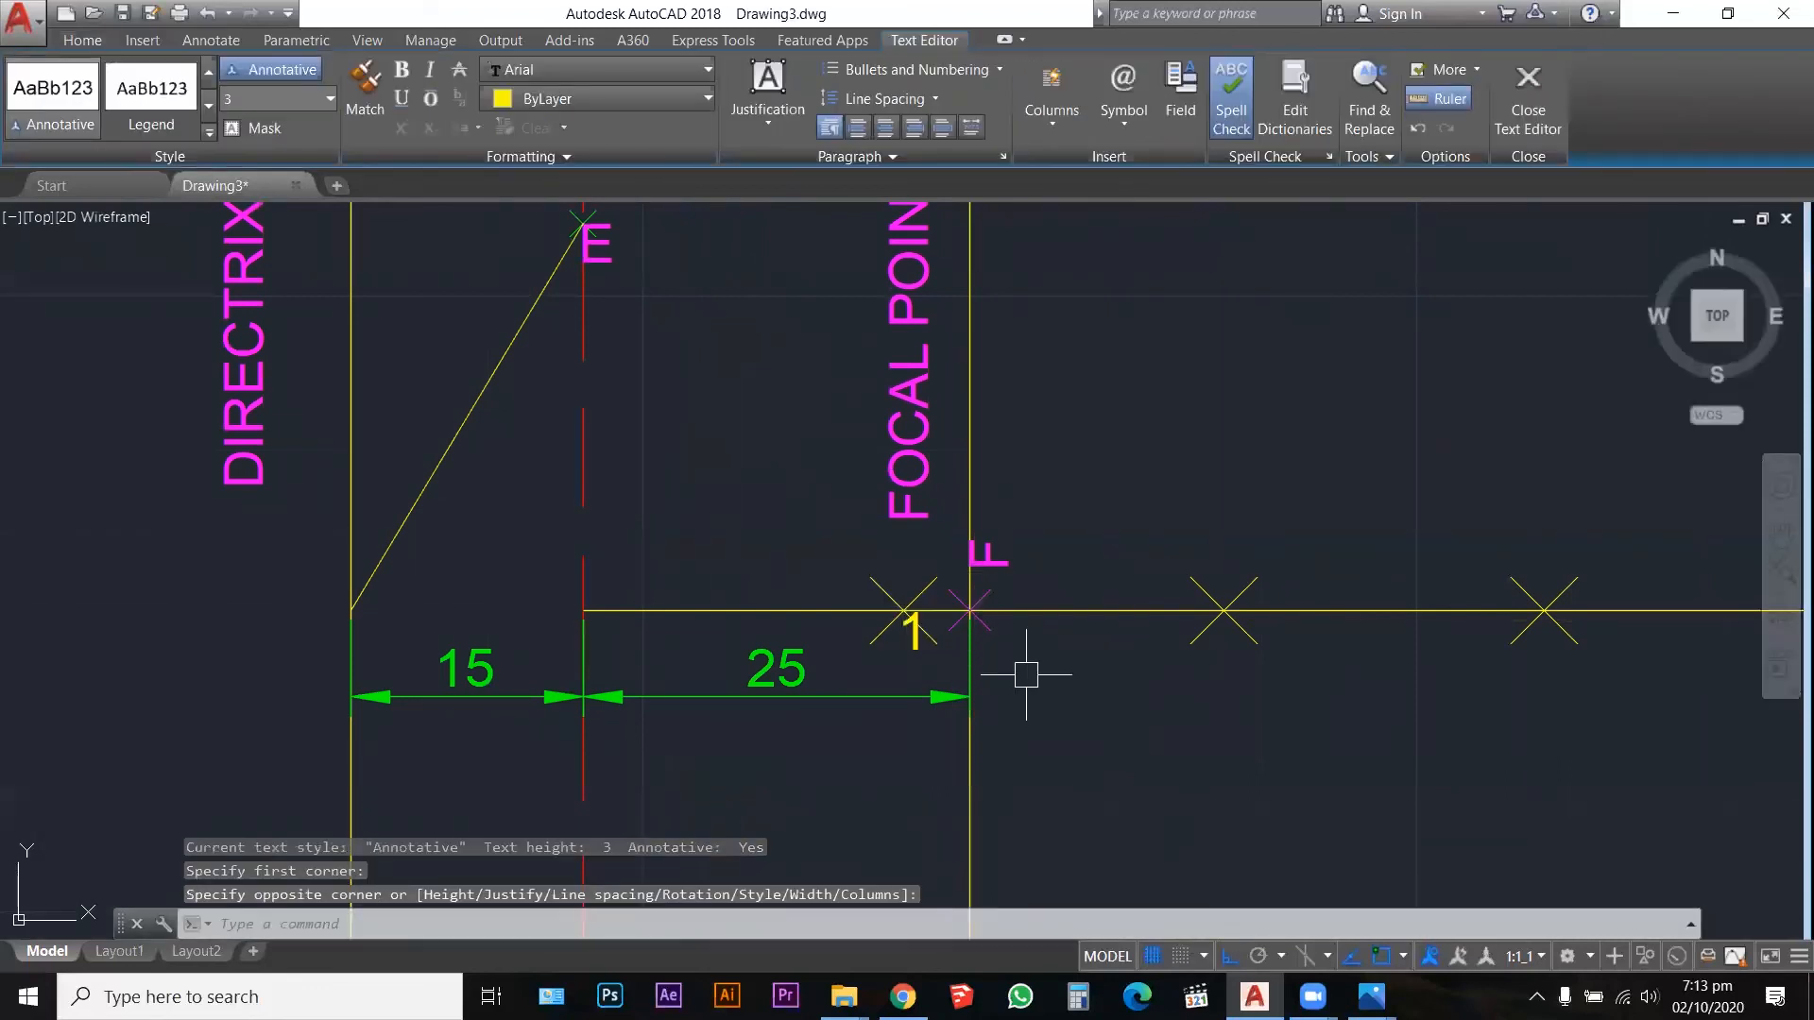
{"action": "key", "text": "Escape"}
{"action": "key", "text": "Escape"}
{"action": "key", "text": "Escape"}
{"action": "type", "text": "q"}
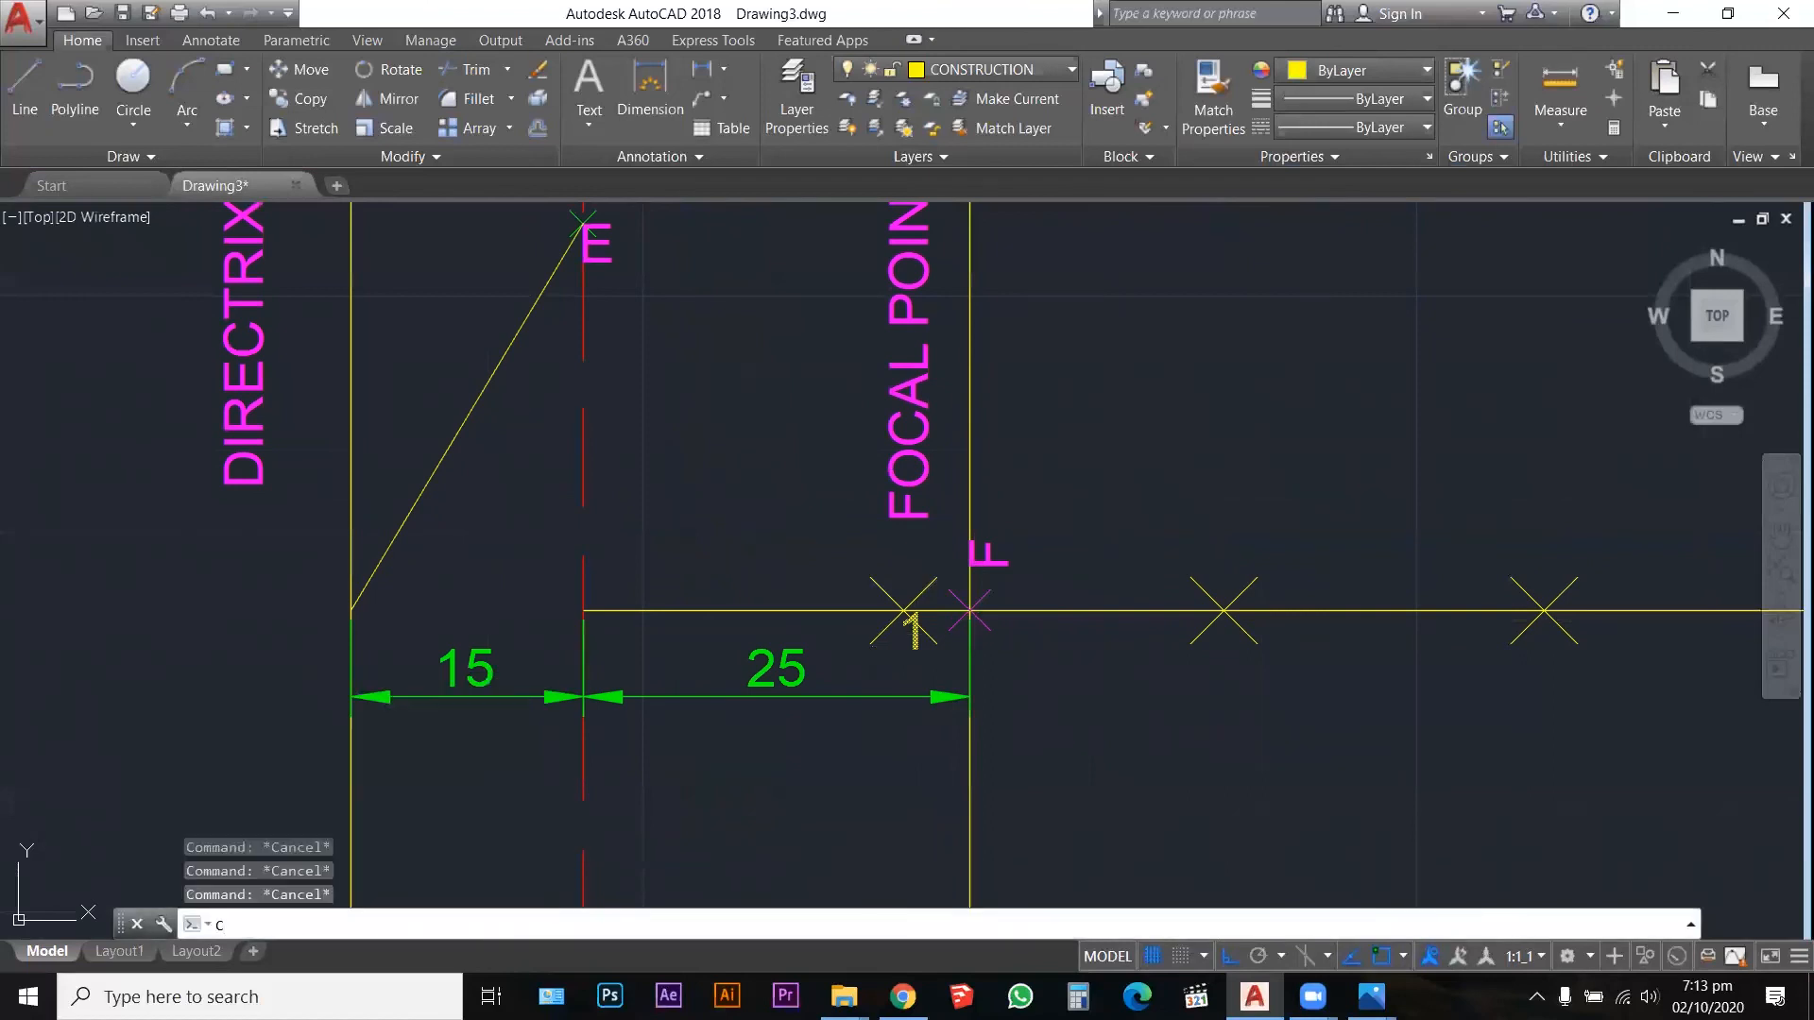
{"action": "key", "text": "Return"}
{"action": "left_click", "coordinate": [905, 611]}
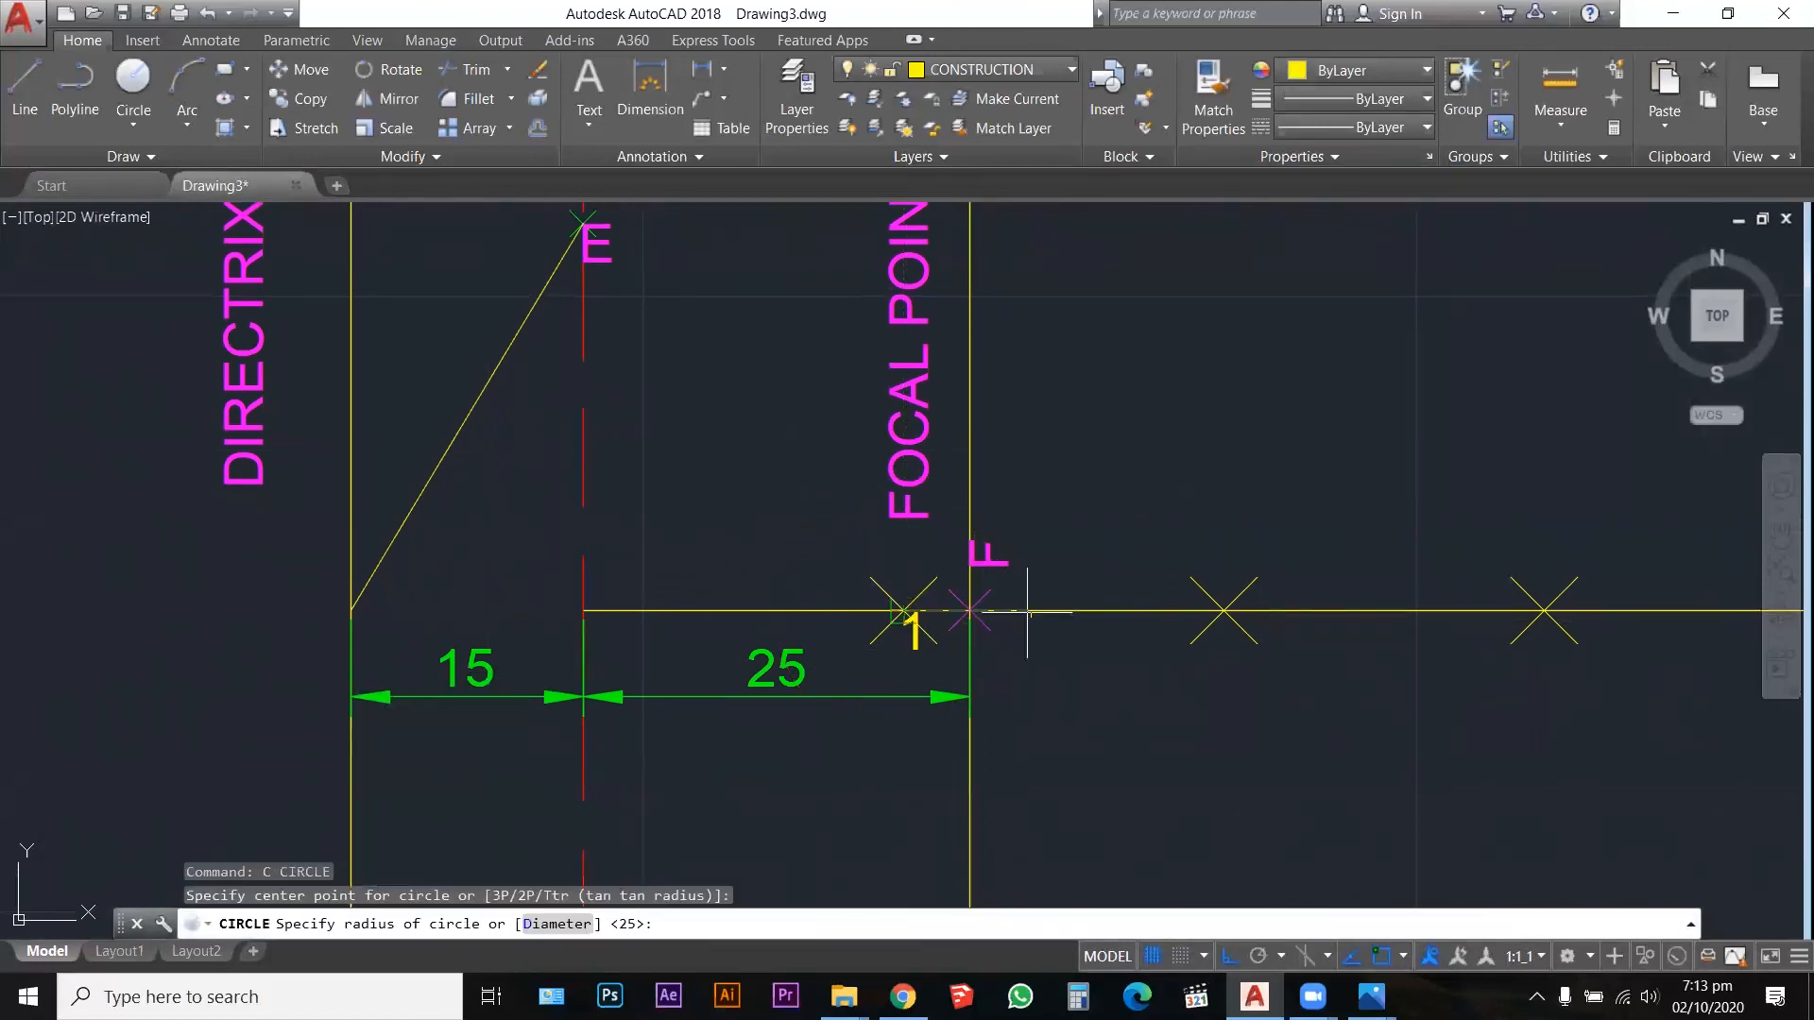
{"action": "key", "text": "Escape"}
Step: Copy the label 1 from the first division point to the other four division points and the axis's far end
{"action": "type", "text": "co"}
{"action": "key", "text": "Return"}
{"action": "left_click", "coordinate": [917, 631]}
{"action": "key", "text": "Return"}
{"action": "left_click", "coordinate": [904, 611]}
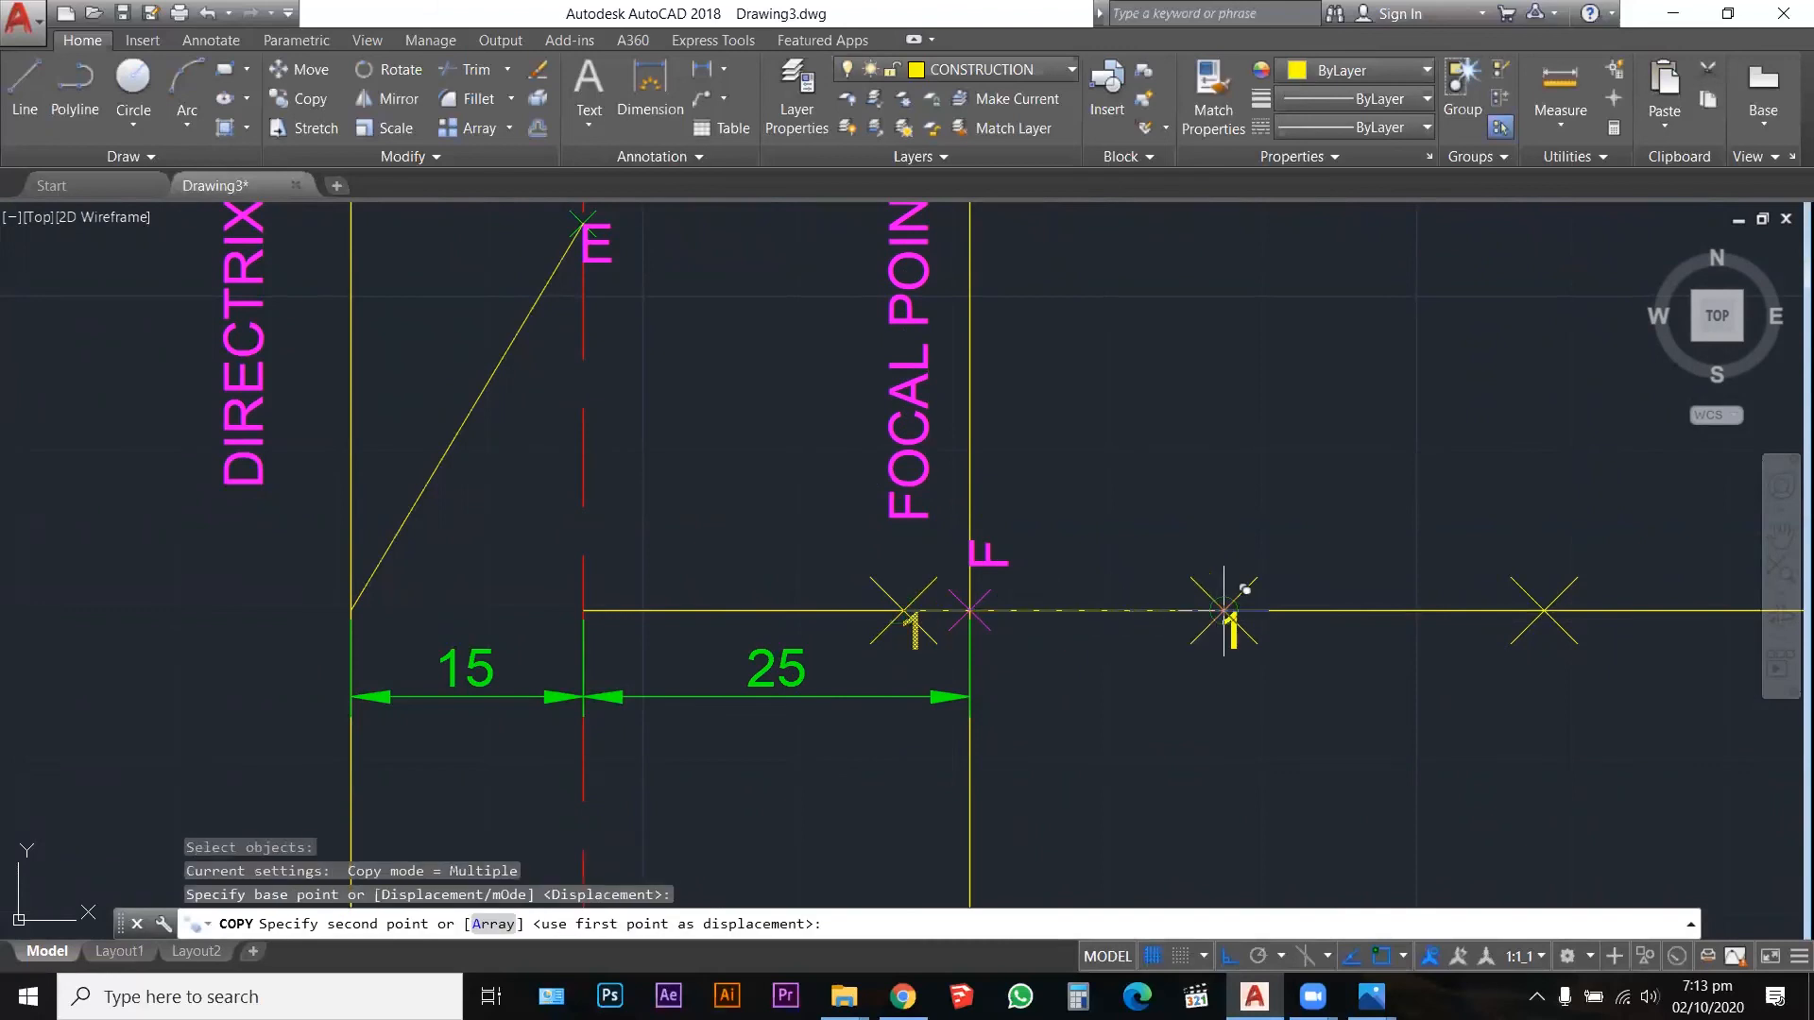
{"action": "left_click", "coordinate": [1223, 611]}
{"action": "left_click", "coordinate": [1549, 609]}
{"action": "scroll", "coordinate": [907, 622], "scroll_direction": "down", "scroll_amount": 4}
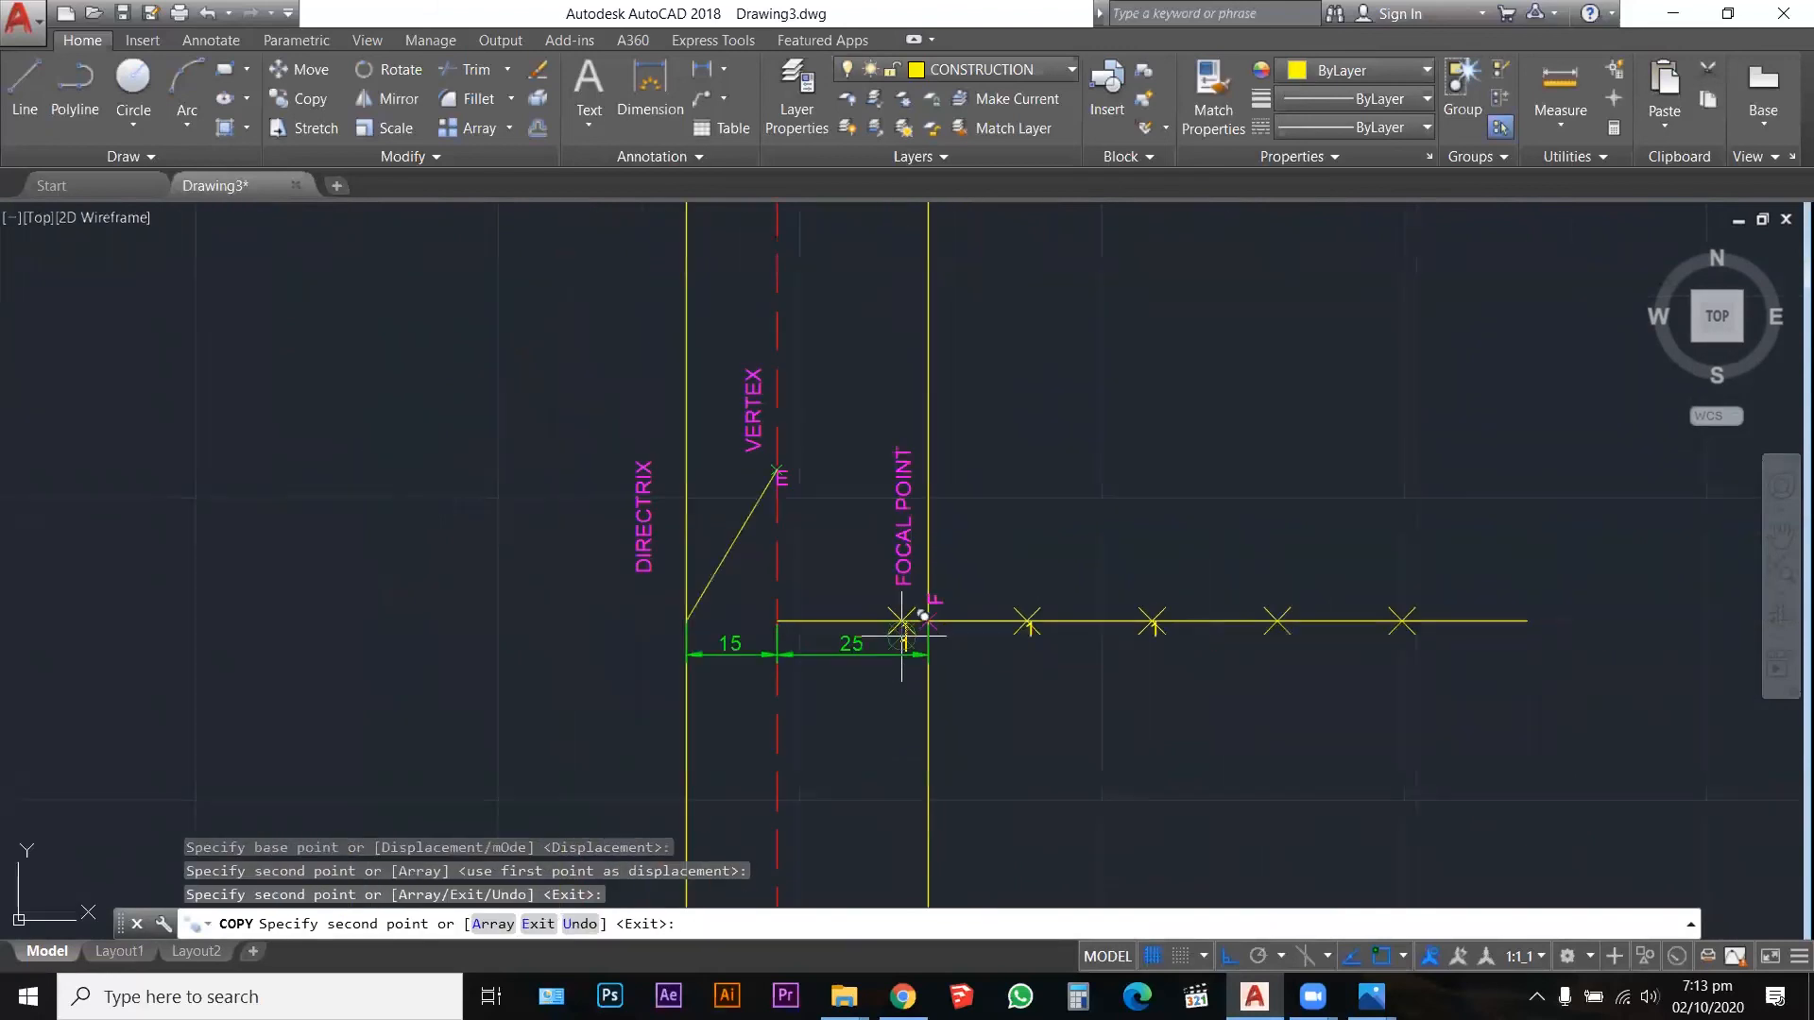
{"action": "left_click", "coordinate": [1280, 621]}
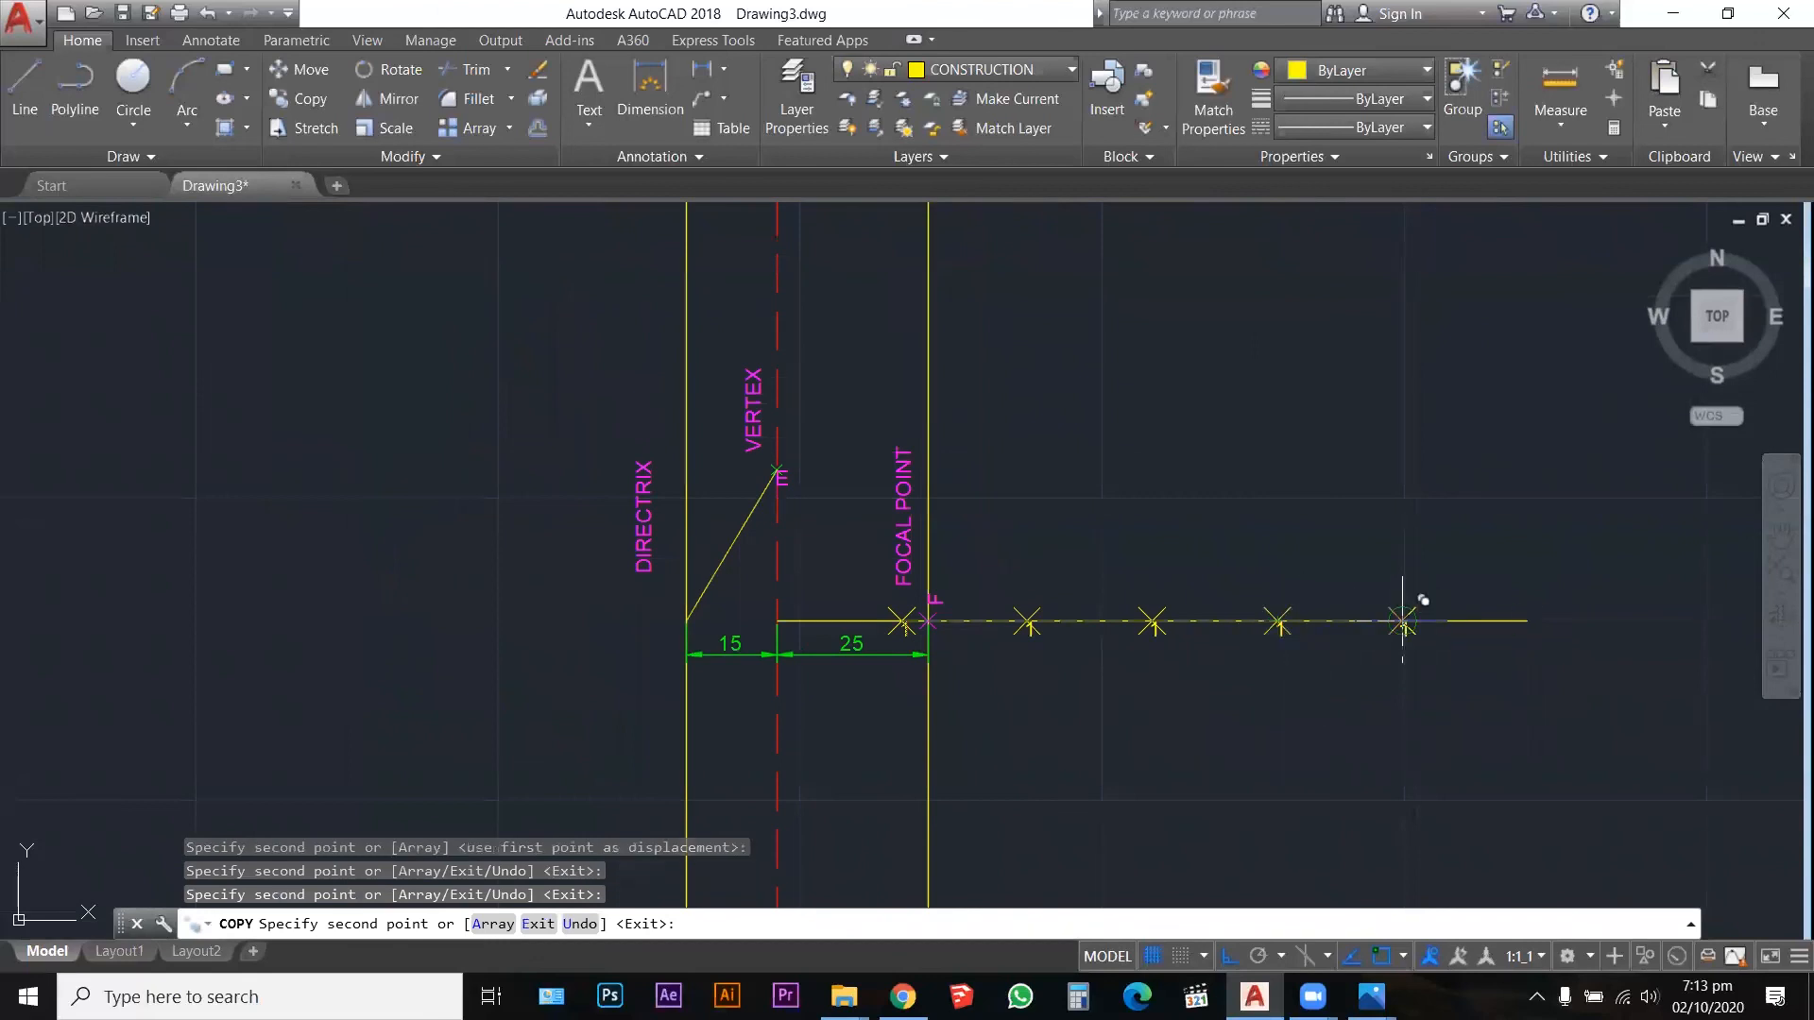
{"action": "left_click", "coordinate": [1403, 621]}
{"action": "left_click", "coordinate": [1527, 621]}
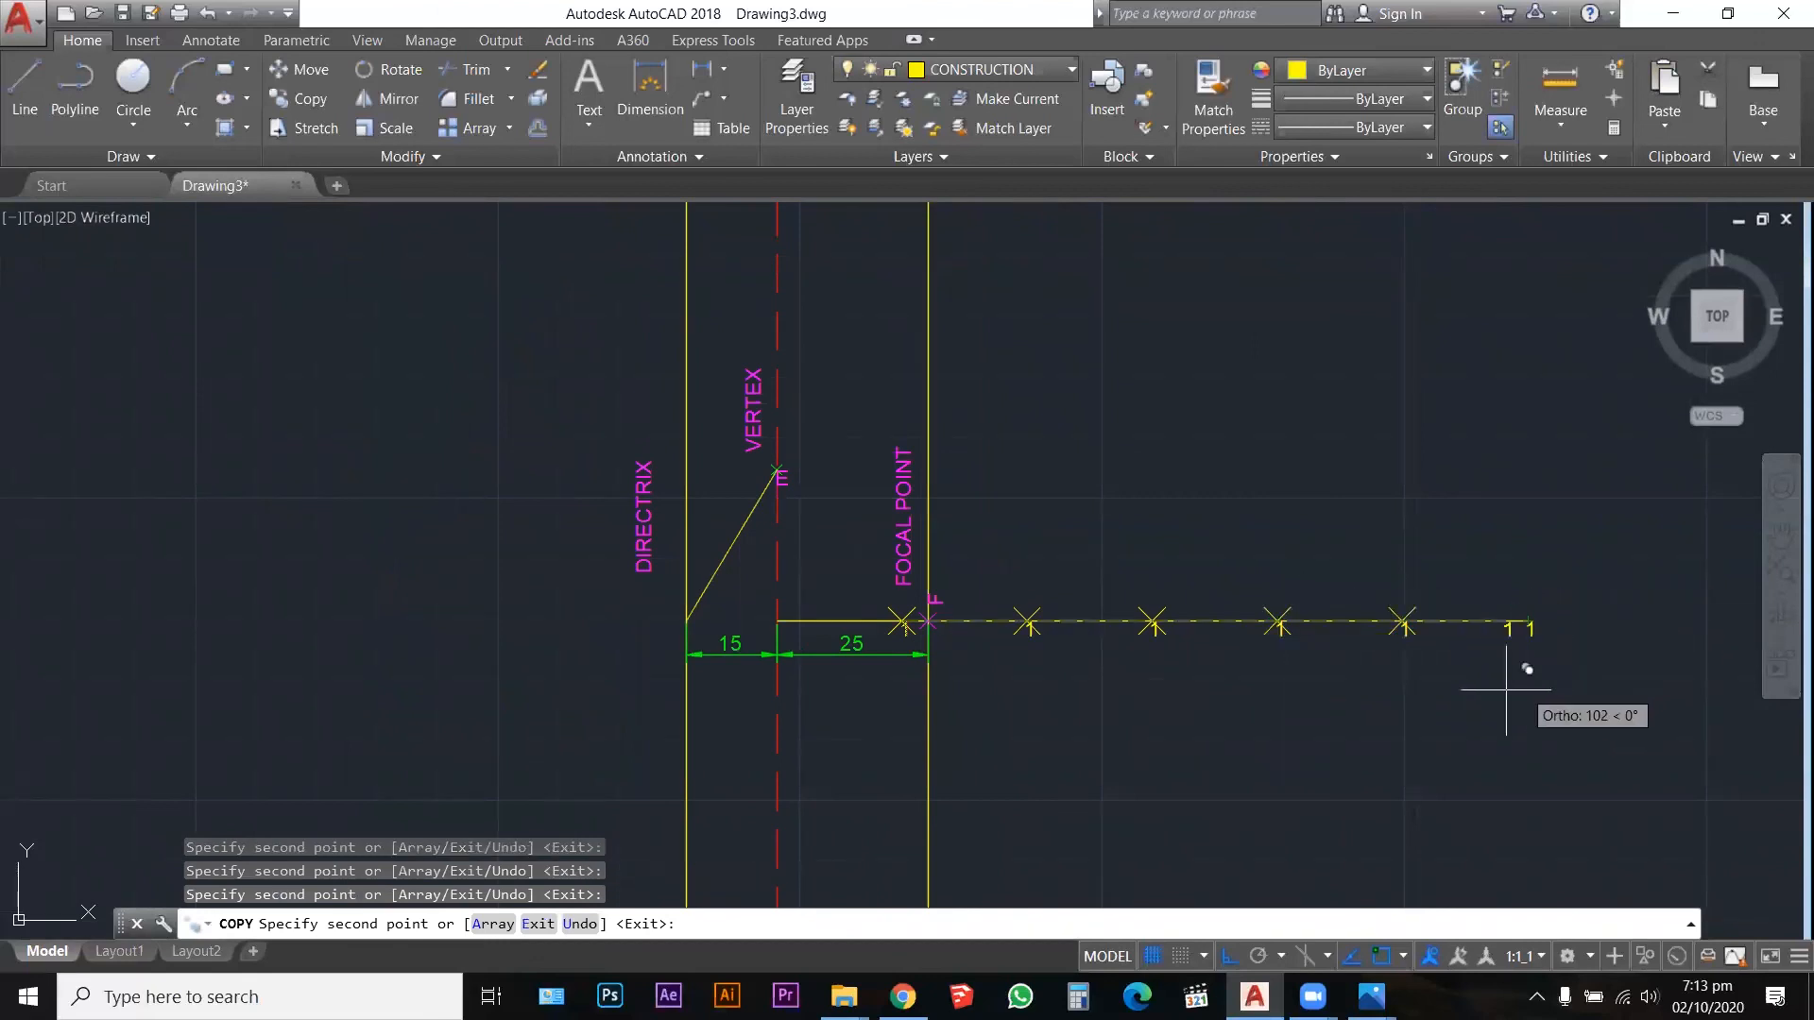
{"action": "key", "text": "Escape"}
{"action": "key", "text": "Escape"}
Step: Change the labels at the second and third division points to 2 and 3
{"action": "scroll", "coordinate": [904, 625], "scroll_direction": "up", "scroll_amount": 5}
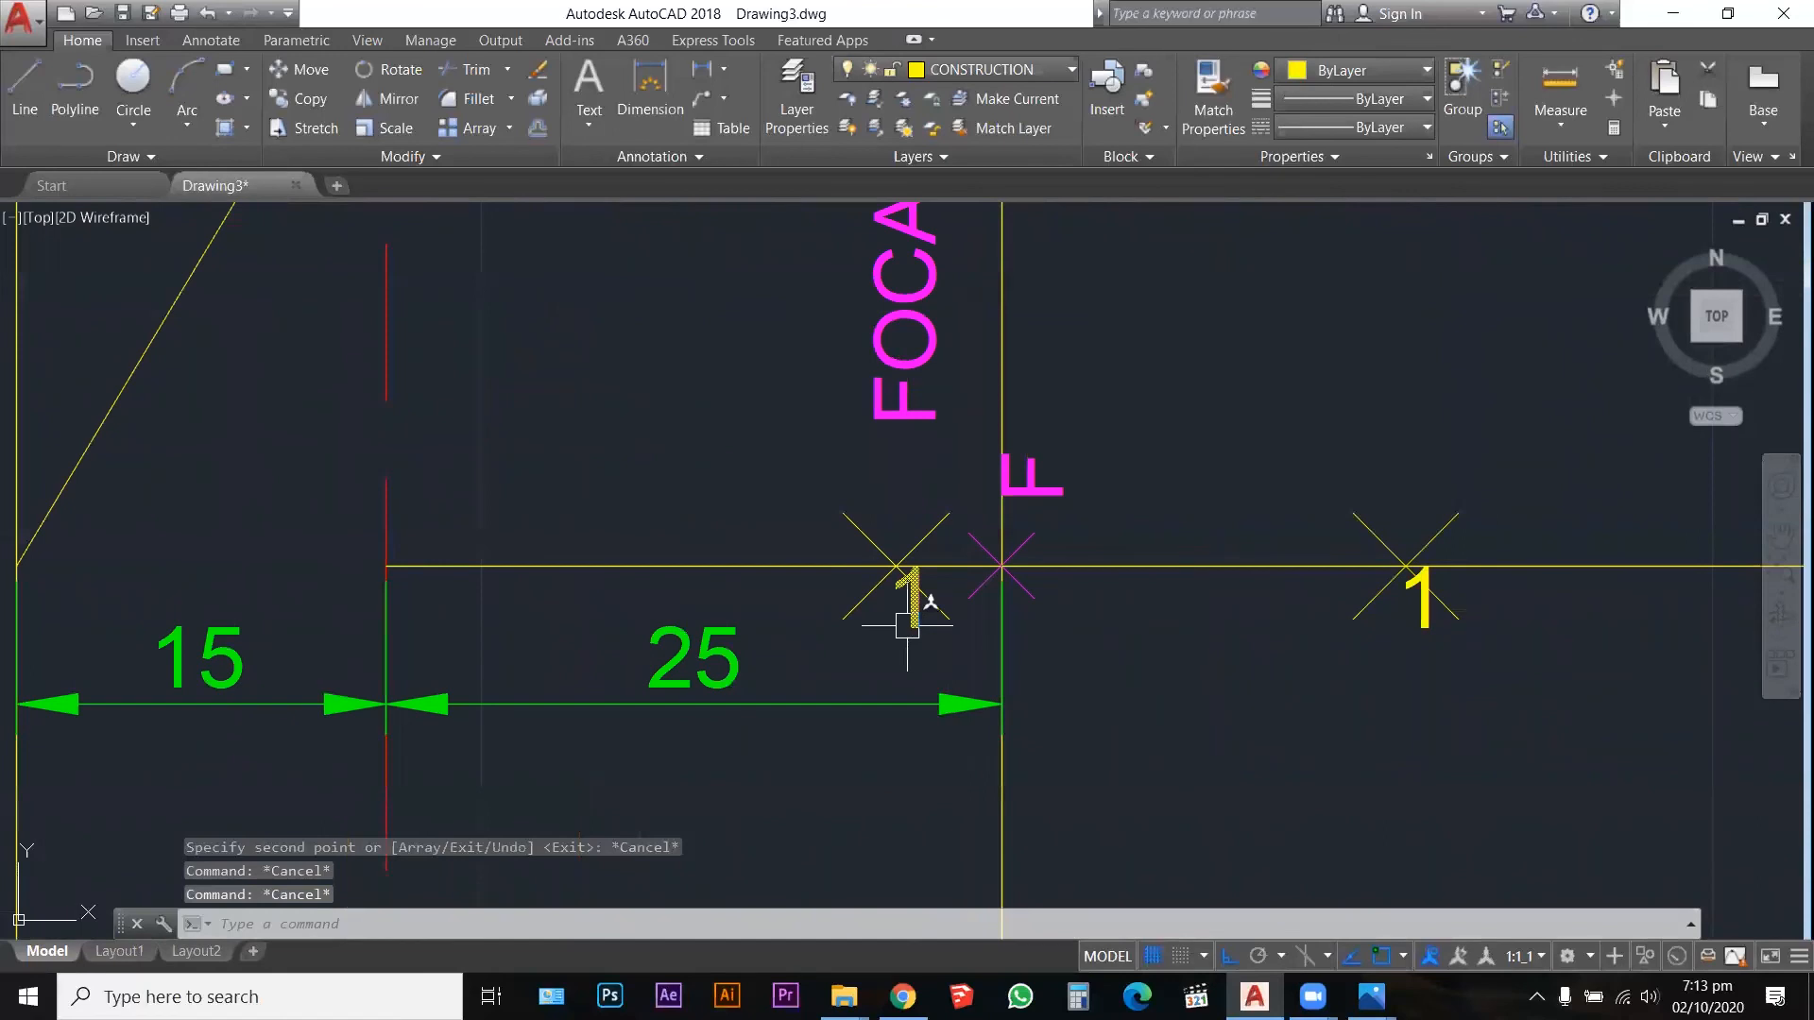
{"action": "double_click", "coordinate": [1417, 614]}
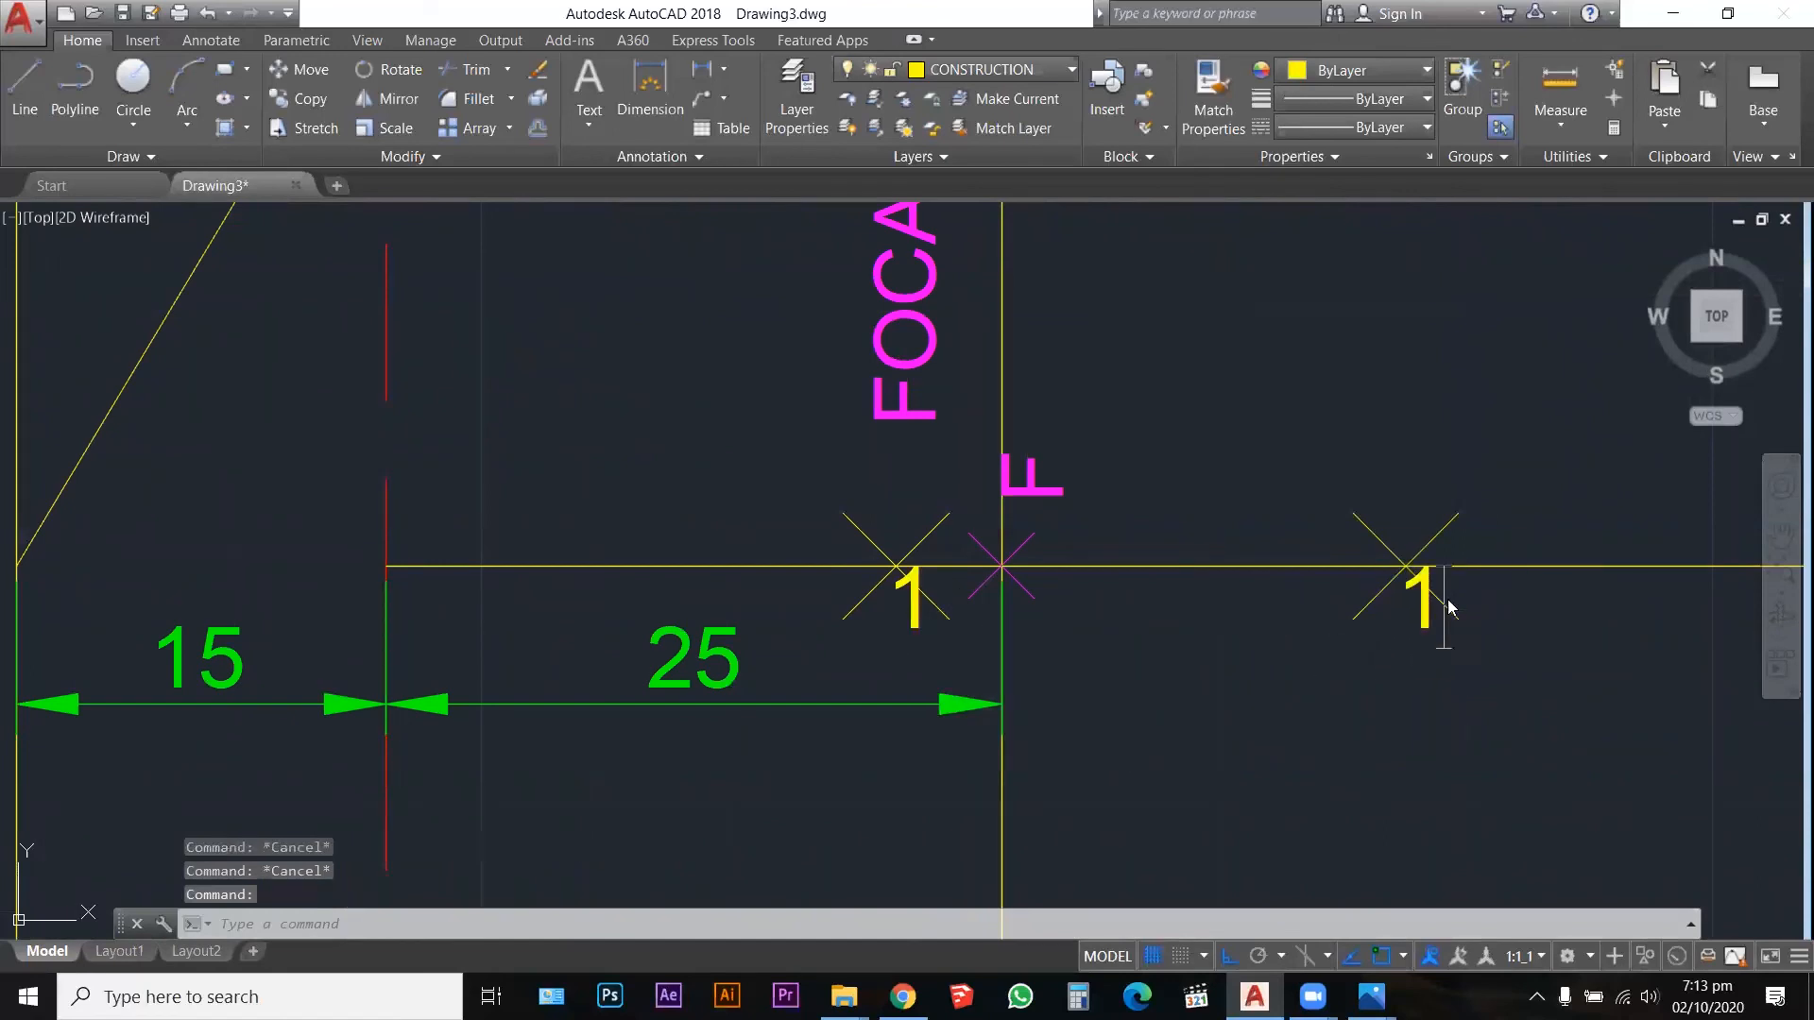
{"action": "type", "text": "2"}
{"action": "left_click", "coordinate": [1298, 662]}
{"action": "scroll", "coordinate": [810, 627], "scroll_direction": "down", "scroll_amount": 3}
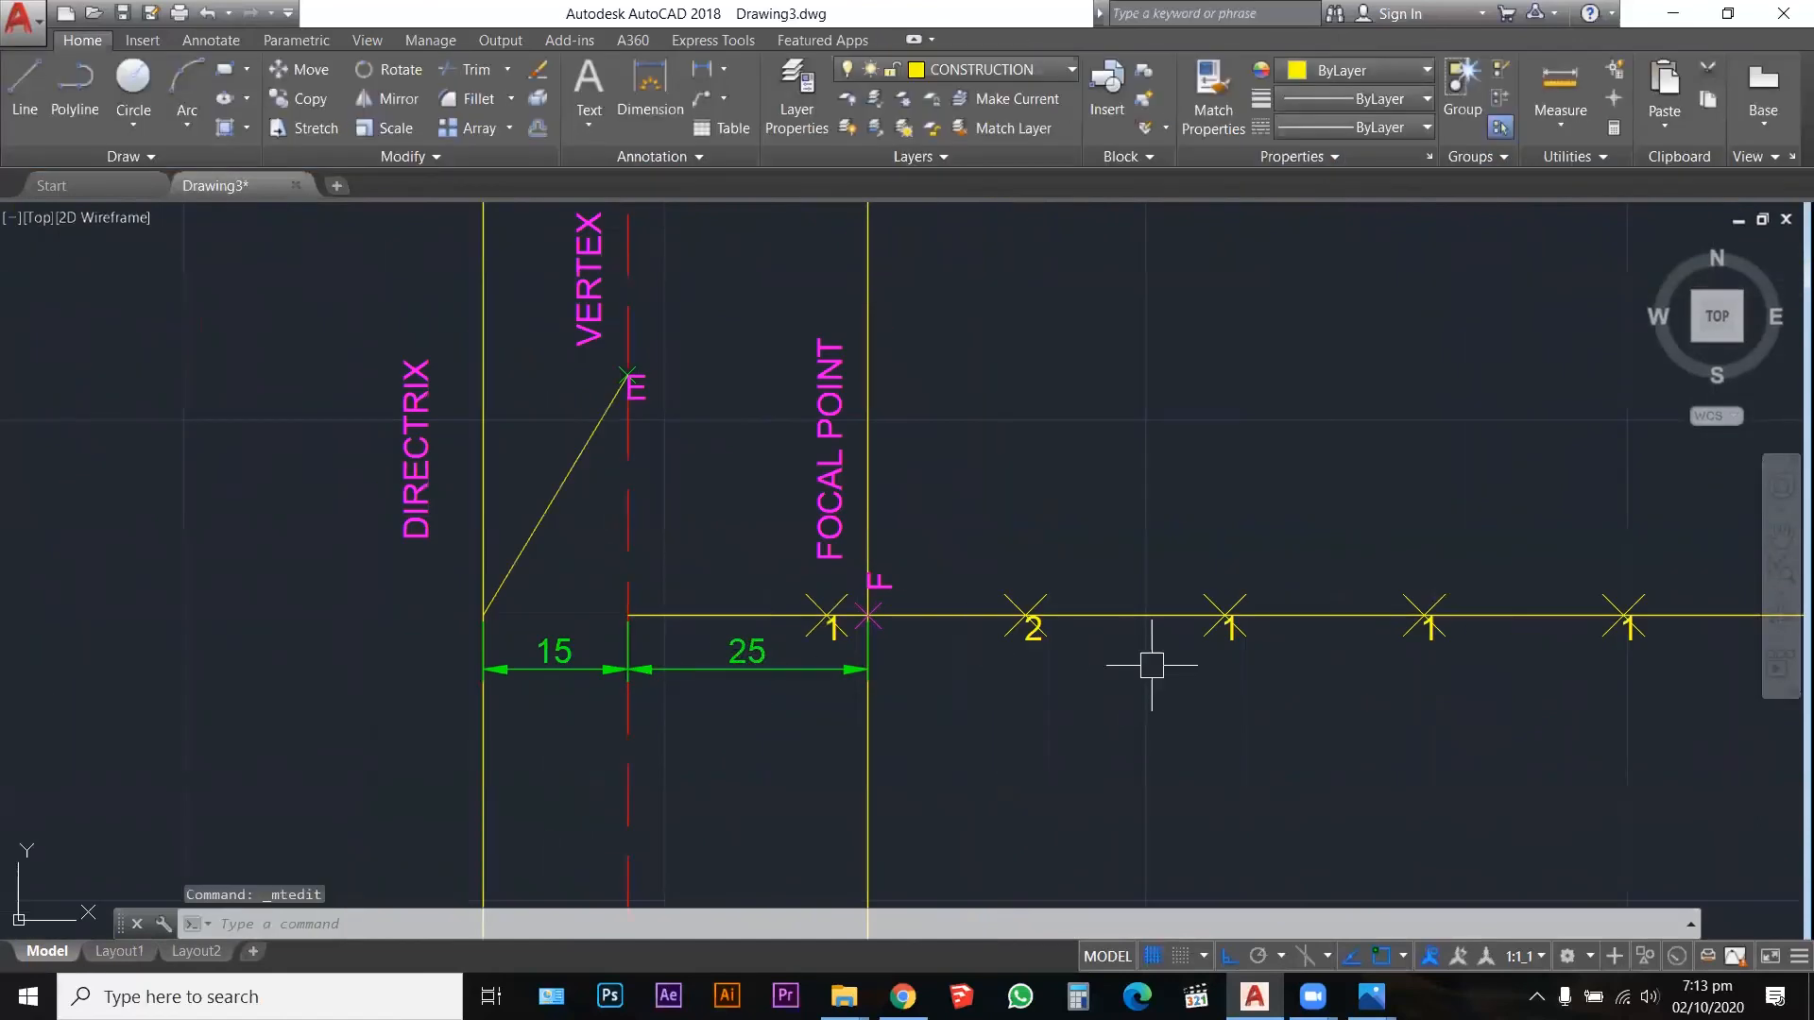
{"action": "double_click", "coordinate": [1232, 625]}
{"action": "type", "text": "3"}
{"action": "left_click", "coordinate": [1360, 660]}
Step: Change the labels at the fourth and fifth division points to 4 and 5
{"action": "scroll", "coordinate": [1404, 632], "scroll_direction": "up", "scroll_amount": 5}
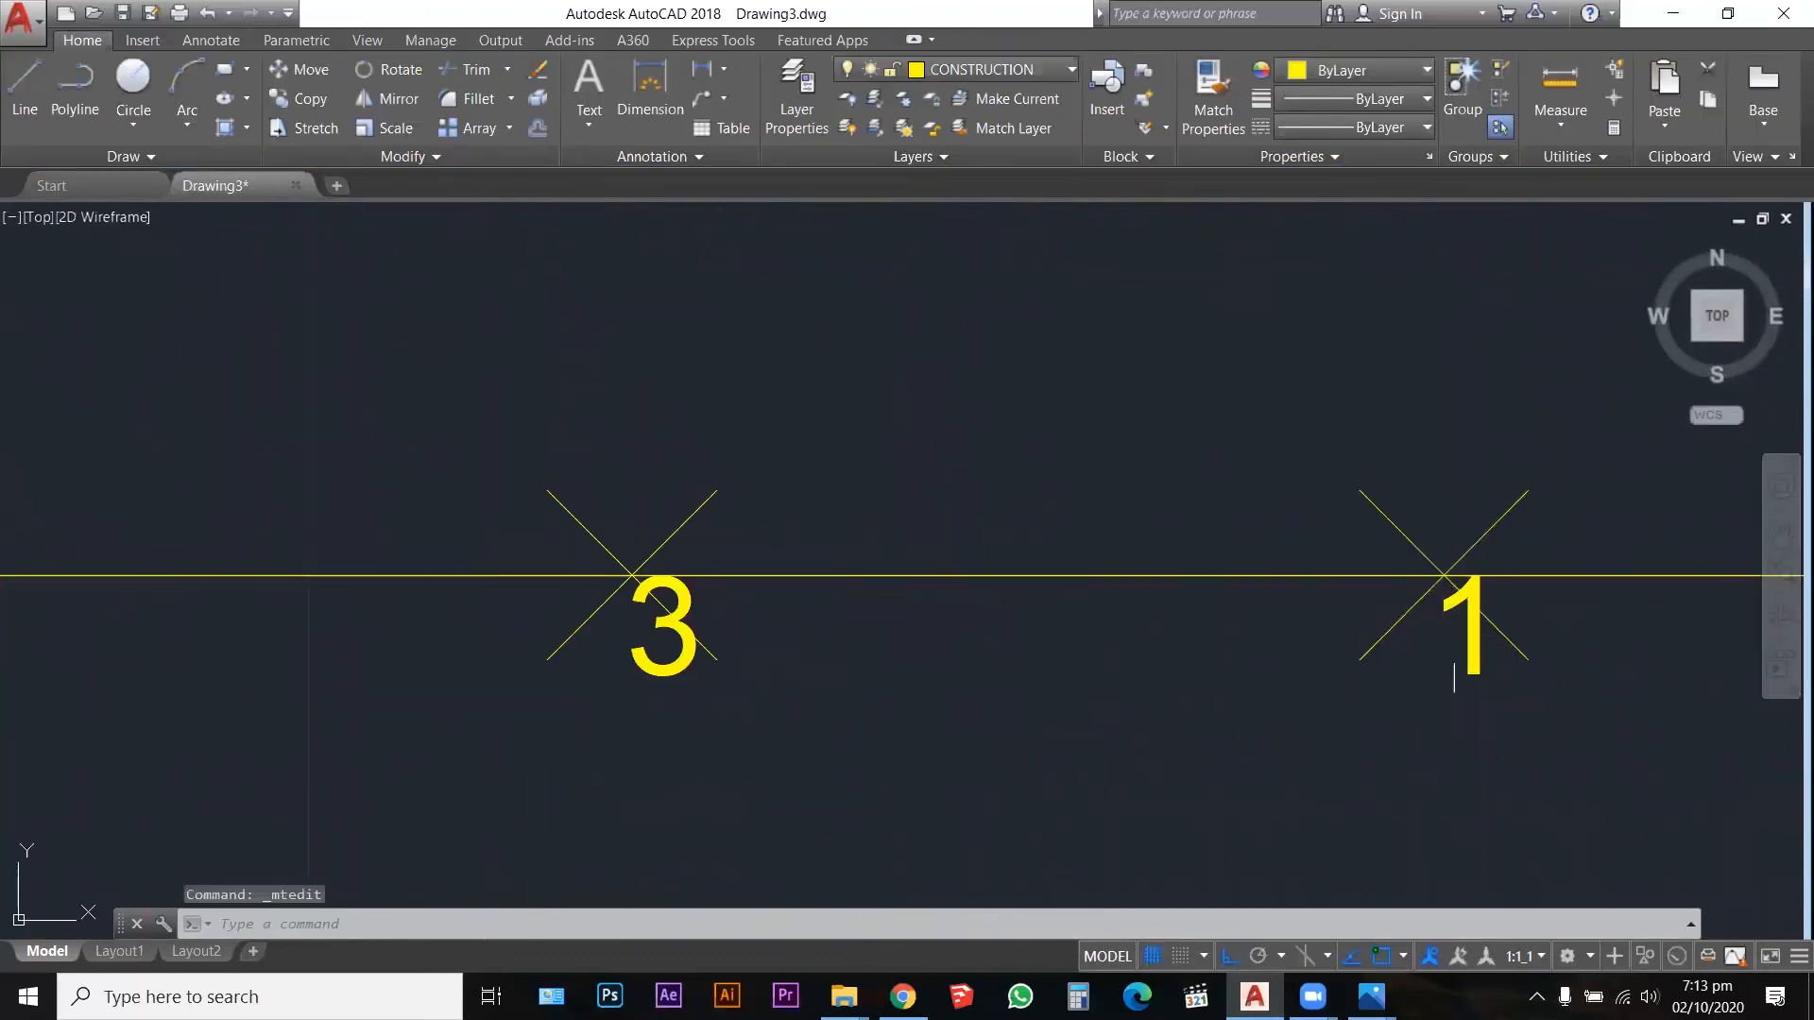
{"action": "double_click", "coordinate": [1466, 642]}
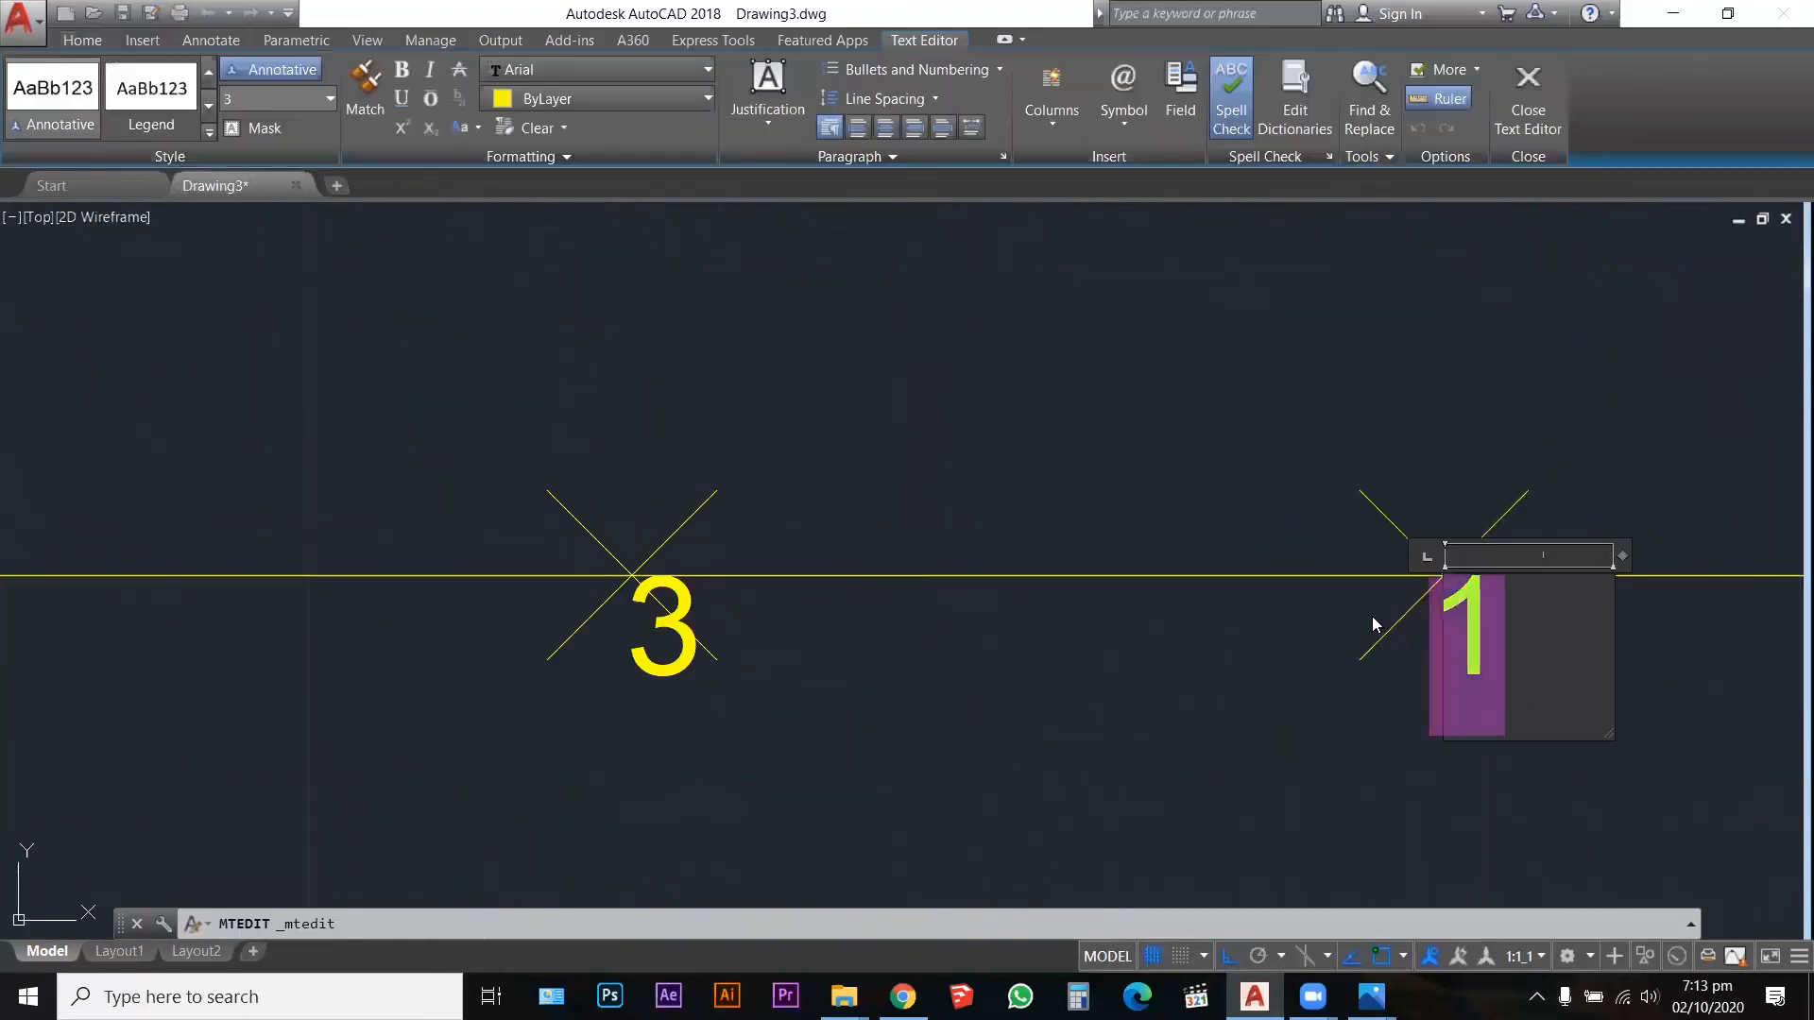
{"action": "type", "text": "4"}
{"action": "left_click", "coordinate": [1040, 659]}
{"action": "scroll", "coordinate": [1146, 660], "scroll_direction": "down", "scroll_amount": 8}
{"action": "scroll", "coordinate": [1240, 662], "scroll_direction": "up", "scroll_amount": 2}
{"action": "scroll", "coordinate": [1240, 662], "scroll_direction": "up", "scroll_amount": 5}
{"action": "double_click", "coordinate": [1100, 643]}
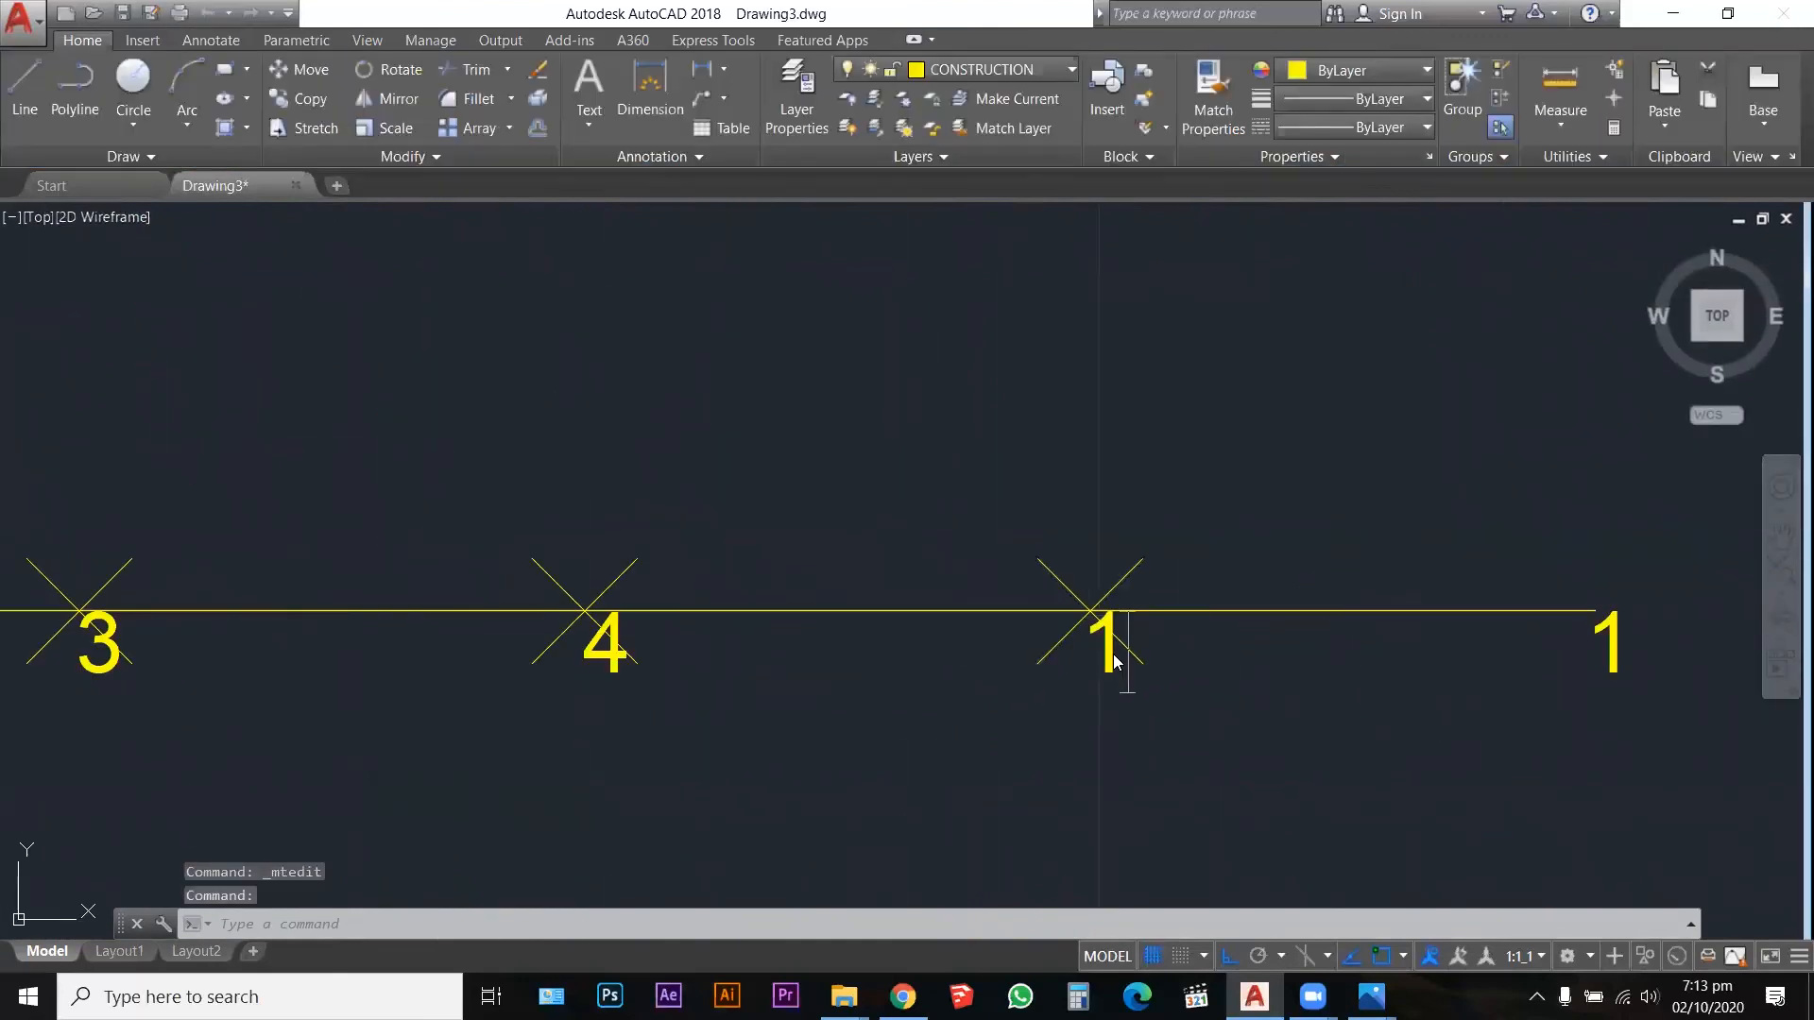
{"action": "type", "text": "5"}
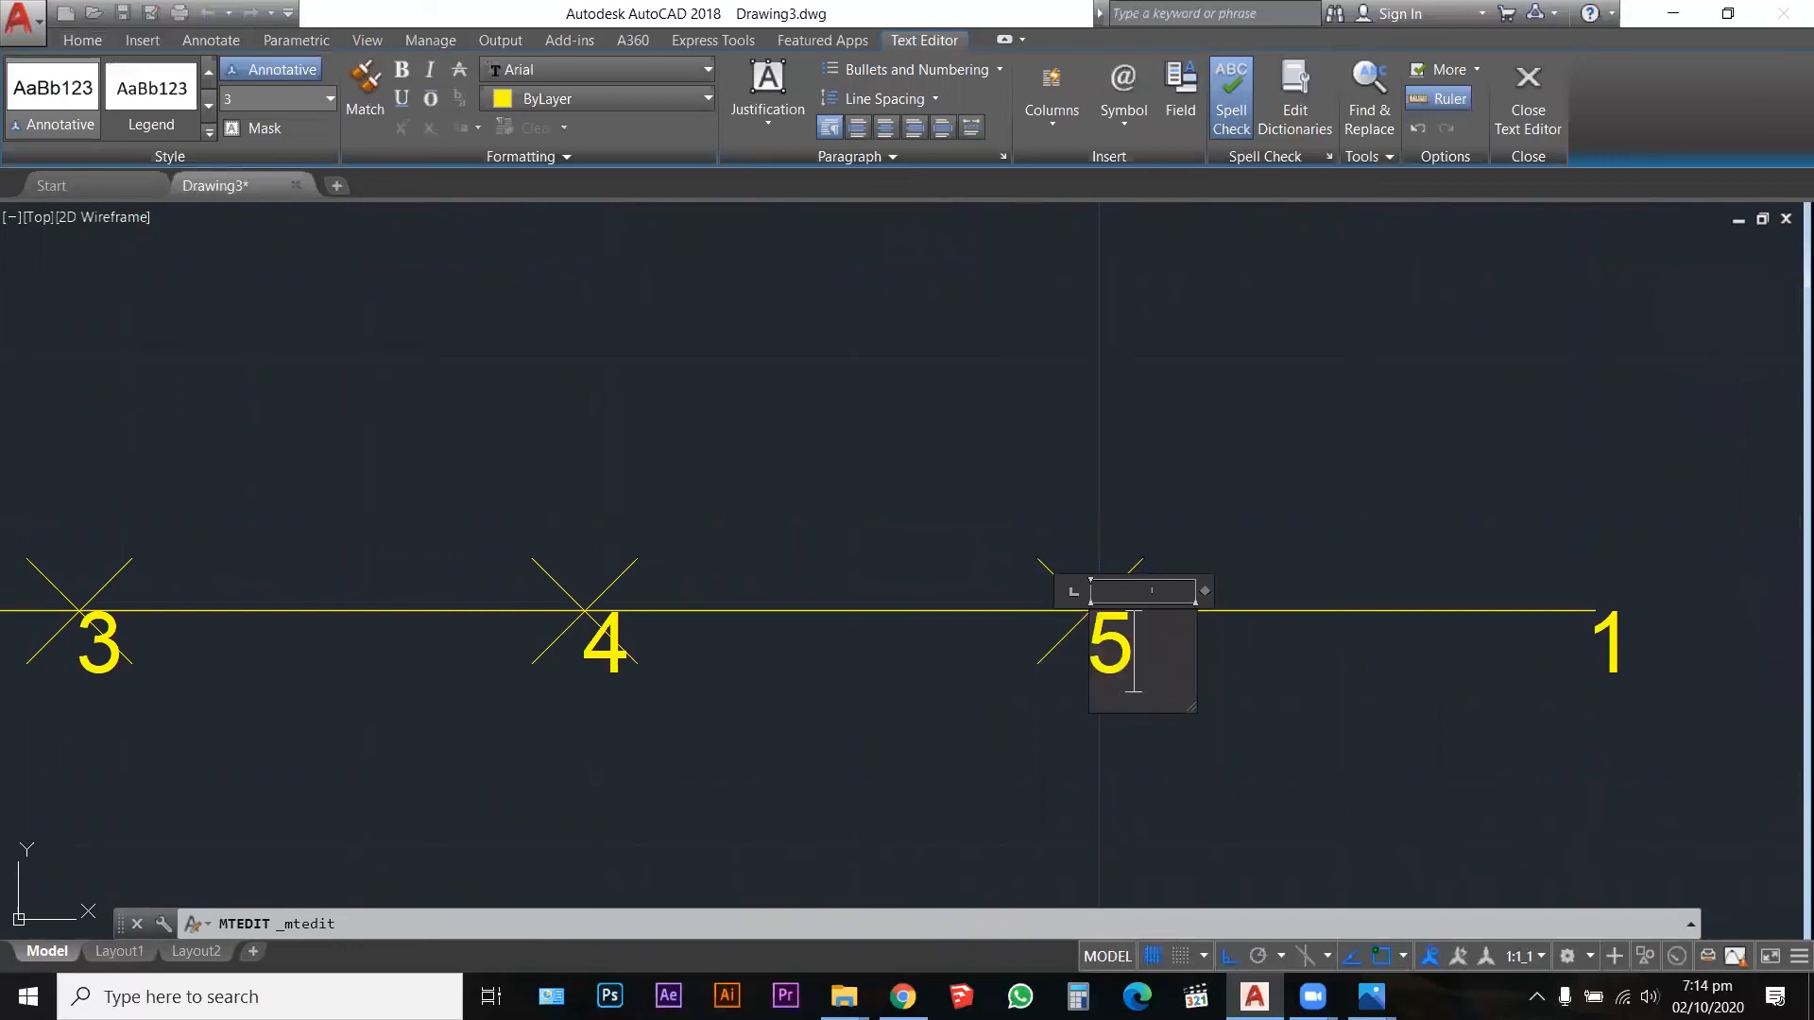
{"action": "left_click", "coordinate": [1623, 664]}
Step: Change the label at the far end of the horizontal axis to 6
{"action": "left_click", "coordinate": [1608, 649]}
{"action": "double_click", "coordinate": [1611, 642]}
{"action": "type", "text": "6"}
{"action": "left_click", "coordinate": [1420, 693]}
{"action": "key", "text": "Escape"}
{"action": "key", "text": "Escape"}
Step: Copy the point marker at division 5 to the end of the axis at label 6
{"action": "type", "text": "c"}
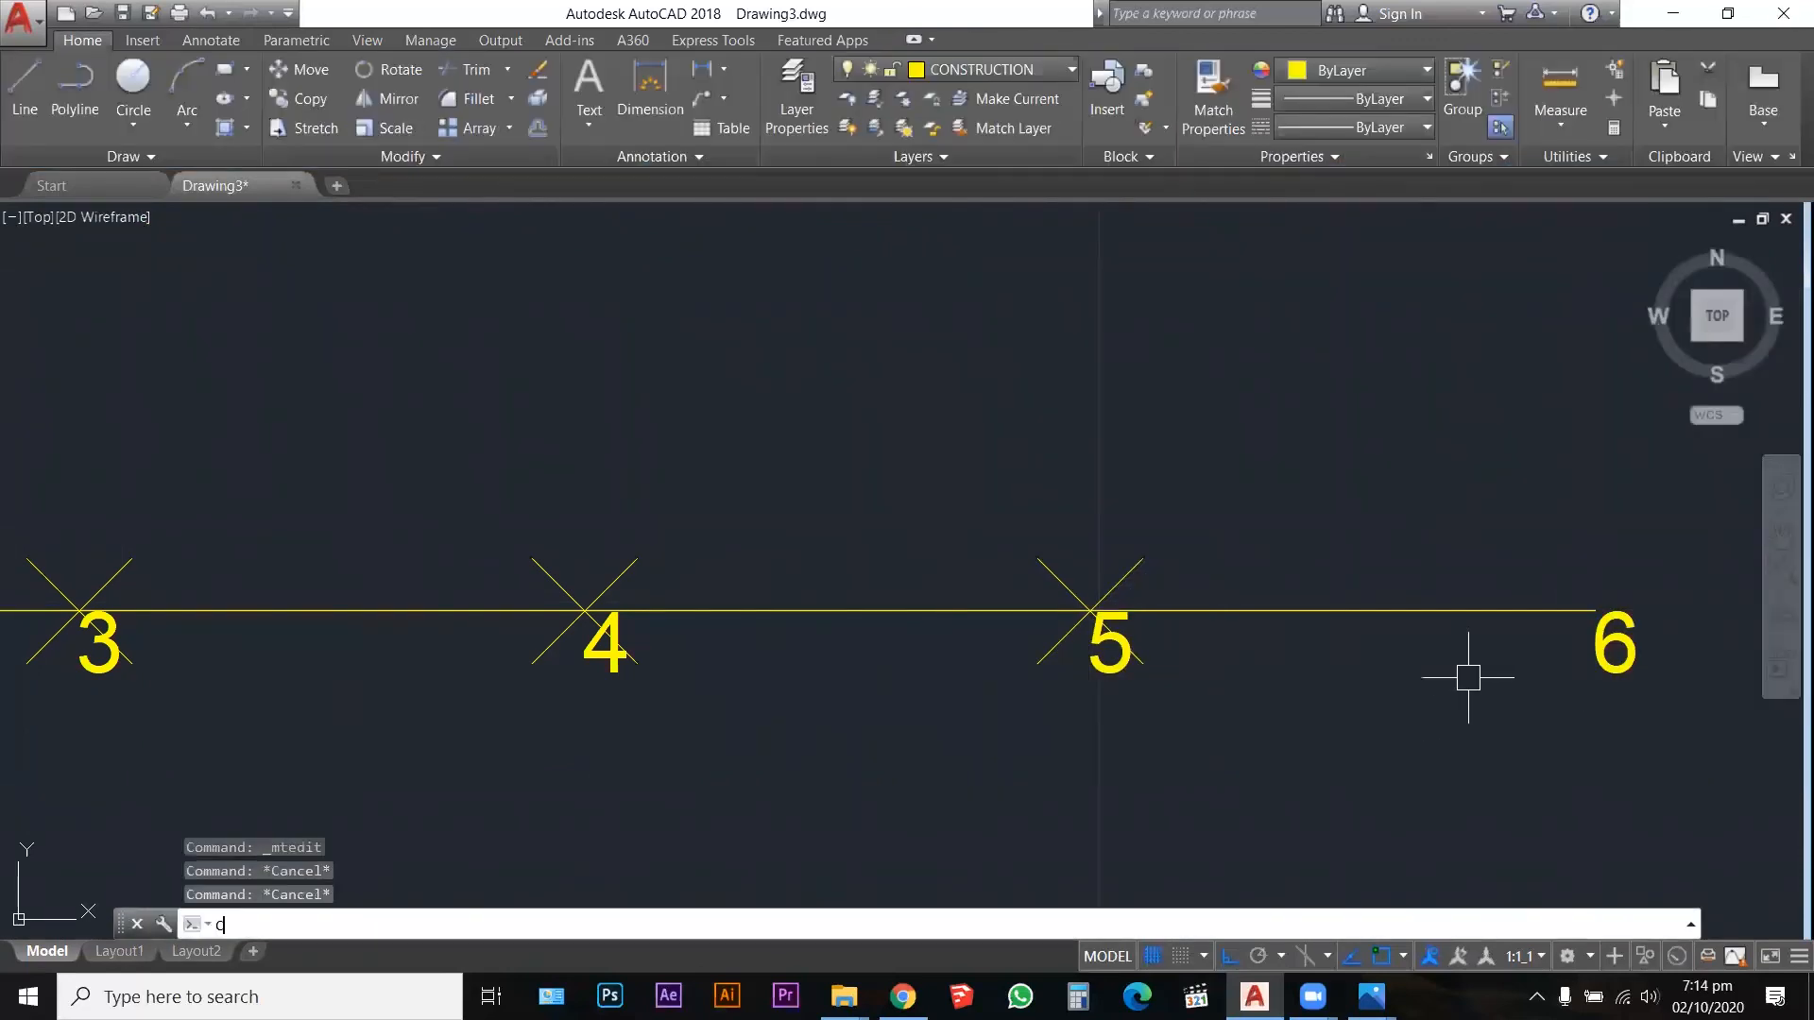
{"action": "type", "text": "o"}
{"action": "key", "text": "Return"}
{"action": "left_click", "coordinate": [1135, 568]}
{"action": "key", "text": "Return"}
{"action": "left_click", "coordinate": [1093, 610]}
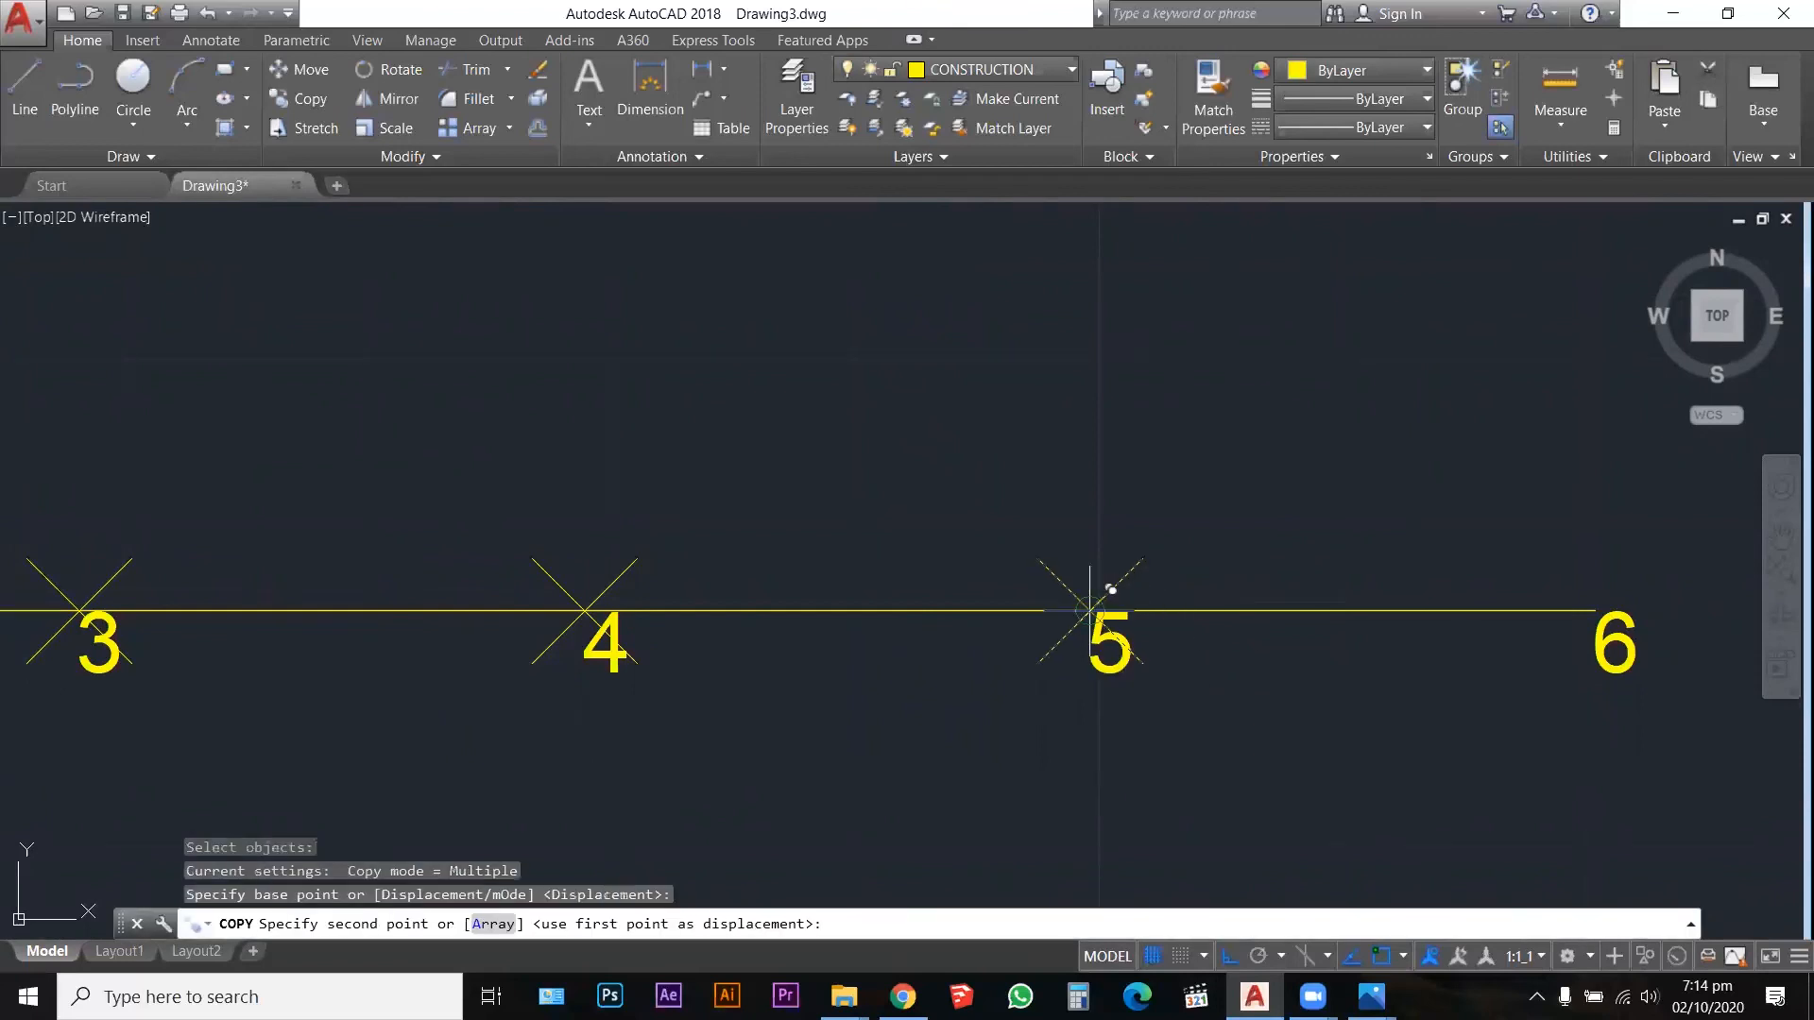
{"action": "left_click", "coordinate": [1541, 609]}
{"action": "key", "text": "Escape"}
{"action": "key", "text": "Escape"}
{"action": "key", "text": "Escape"}
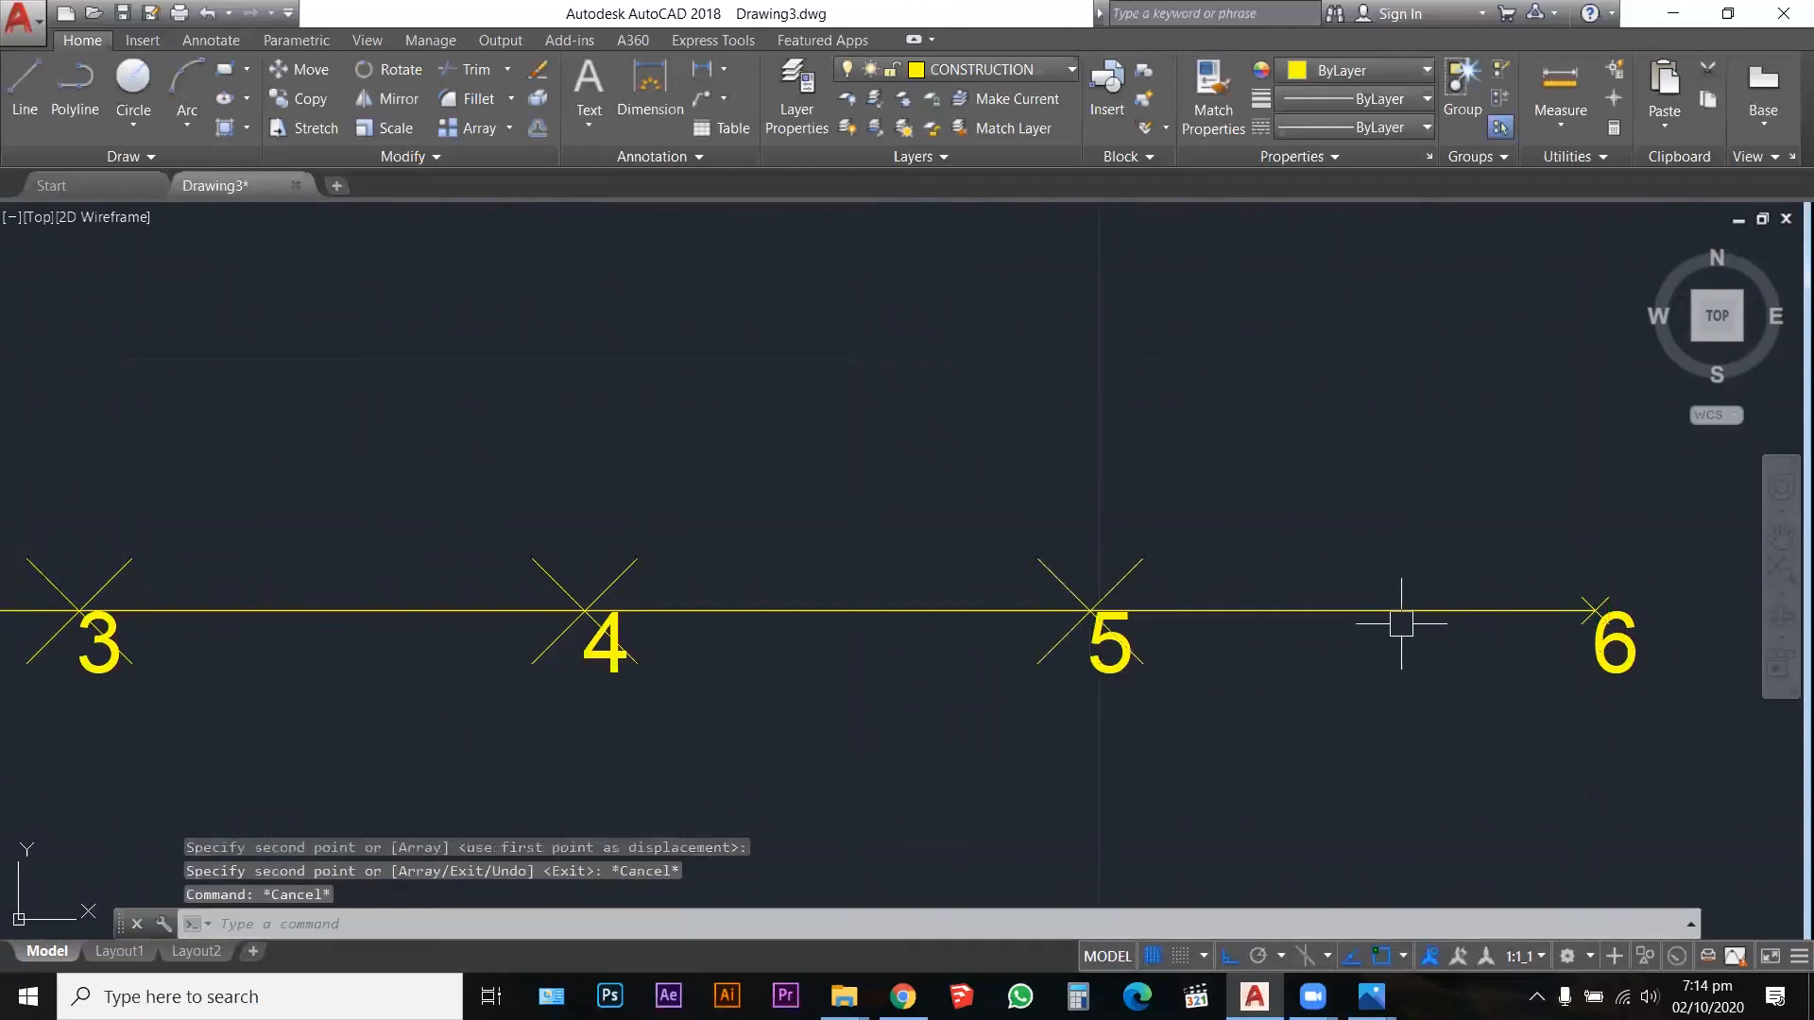
Step: Regenerate the drawing so all point markers are redrawn at a uniform size
{"action": "scroll", "coordinate": [1425, 628], "scroll_direction": "down", "scroll_amount": 5}
{"action": "type", "text": "RE"}
{"action": "key", "text": "Return"}
{"action": "type", "text": "RE"}
{"action": "key", "text": "Return"}
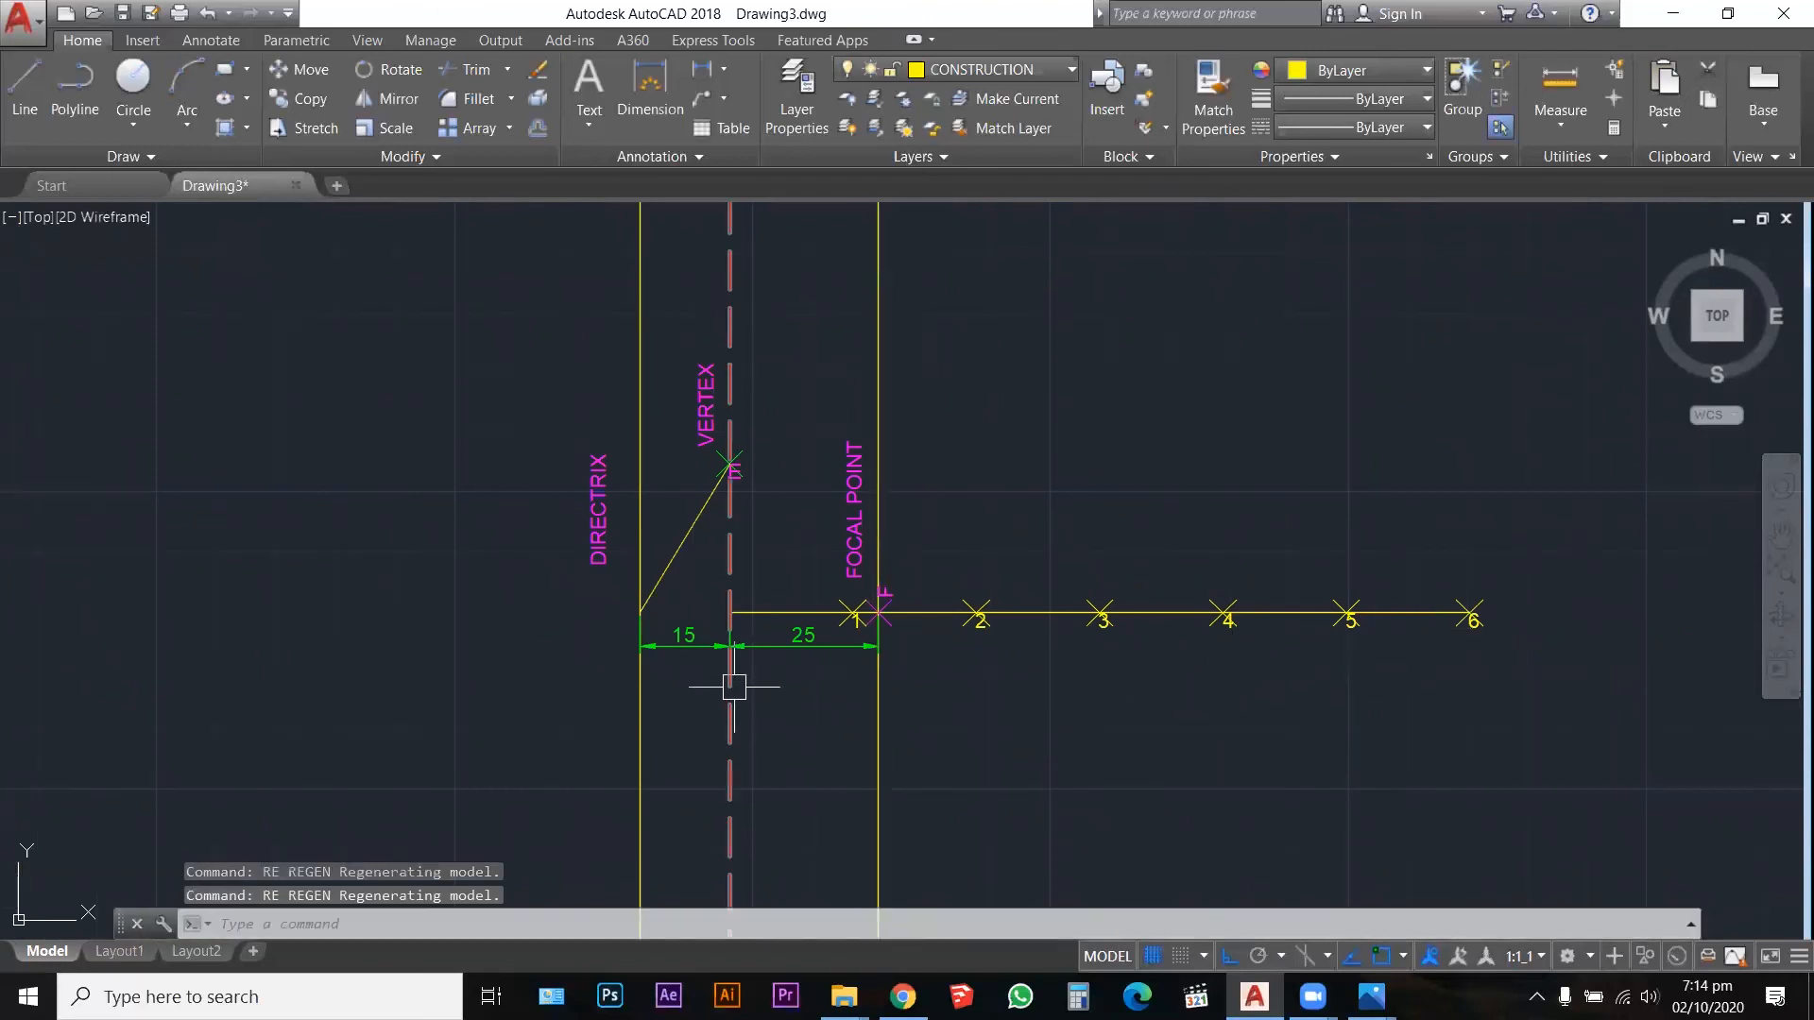
{"action": "key", "text": "Escape"}
{"action": "type", "text": "M"}
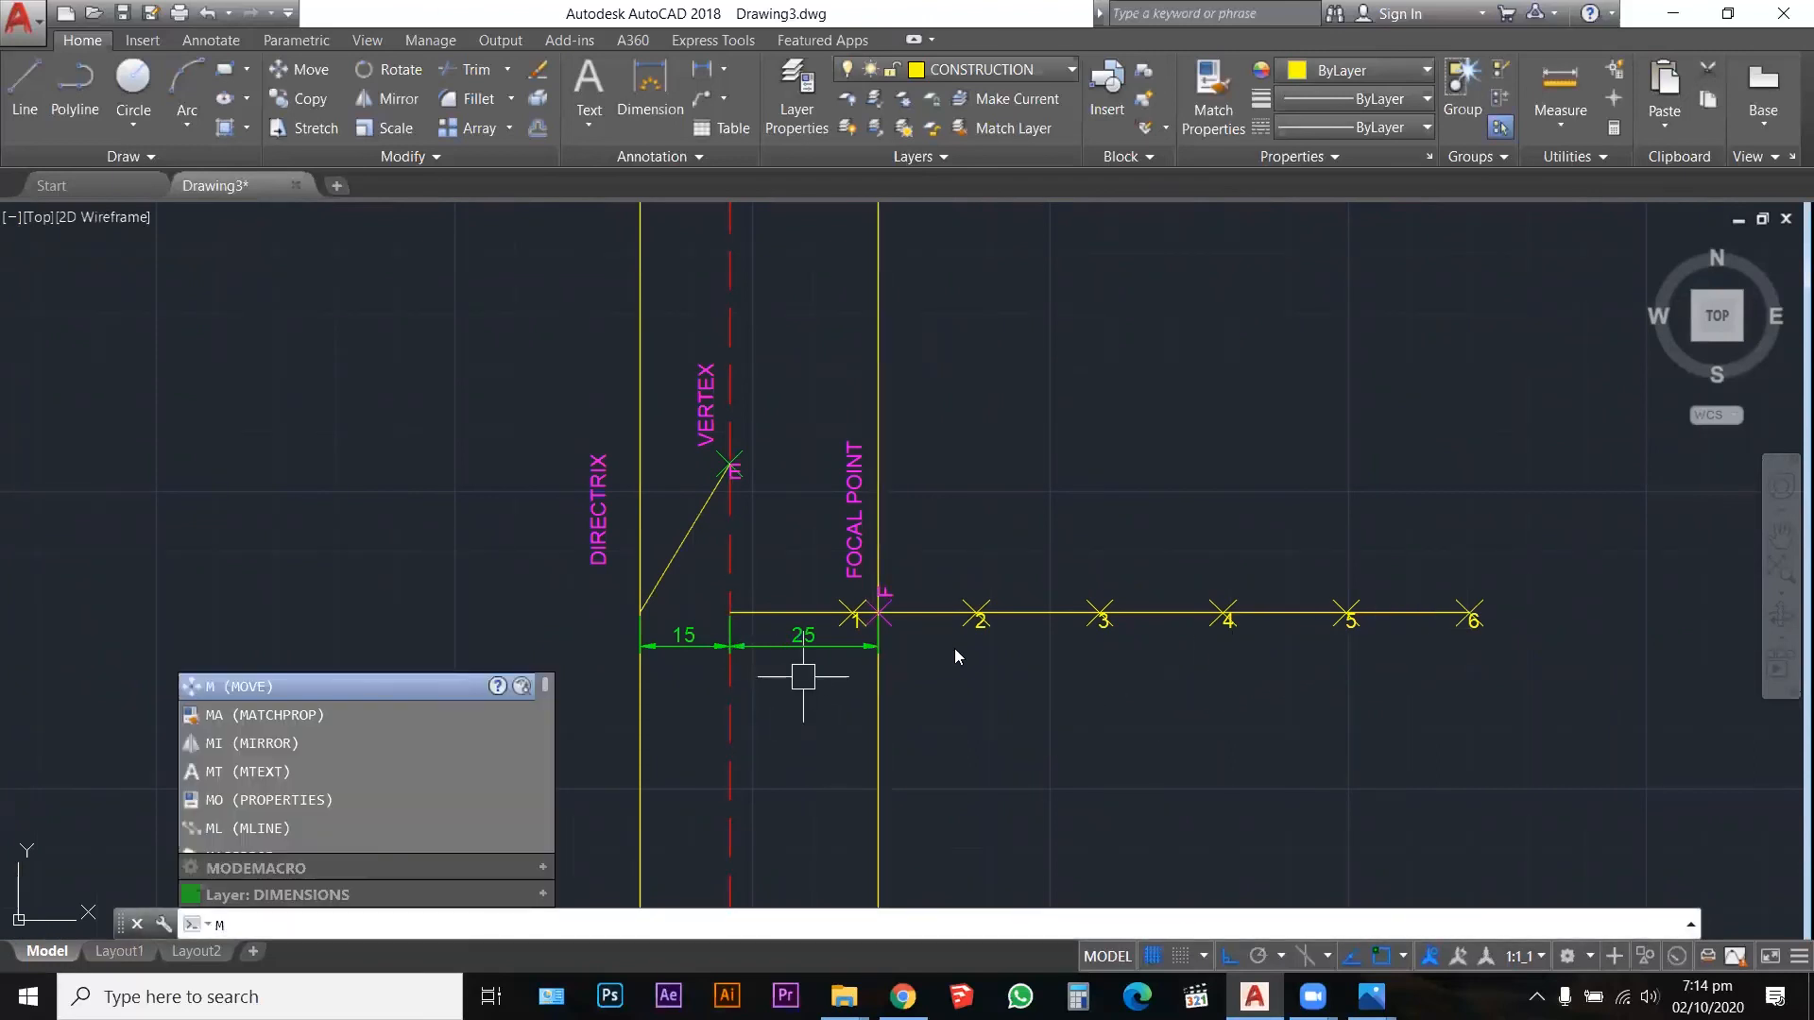
{"action": "key", "text": "Escape"}
Step: Move the number labels 1 to 6 along the horizontal axis to the TEXTS layer
{"action": "scroll", "coordinate": [812, 645], "scroll_direction": "up", "scroll_amount": 6}
{"action": "left_click", "coordinate": [983, 571]}
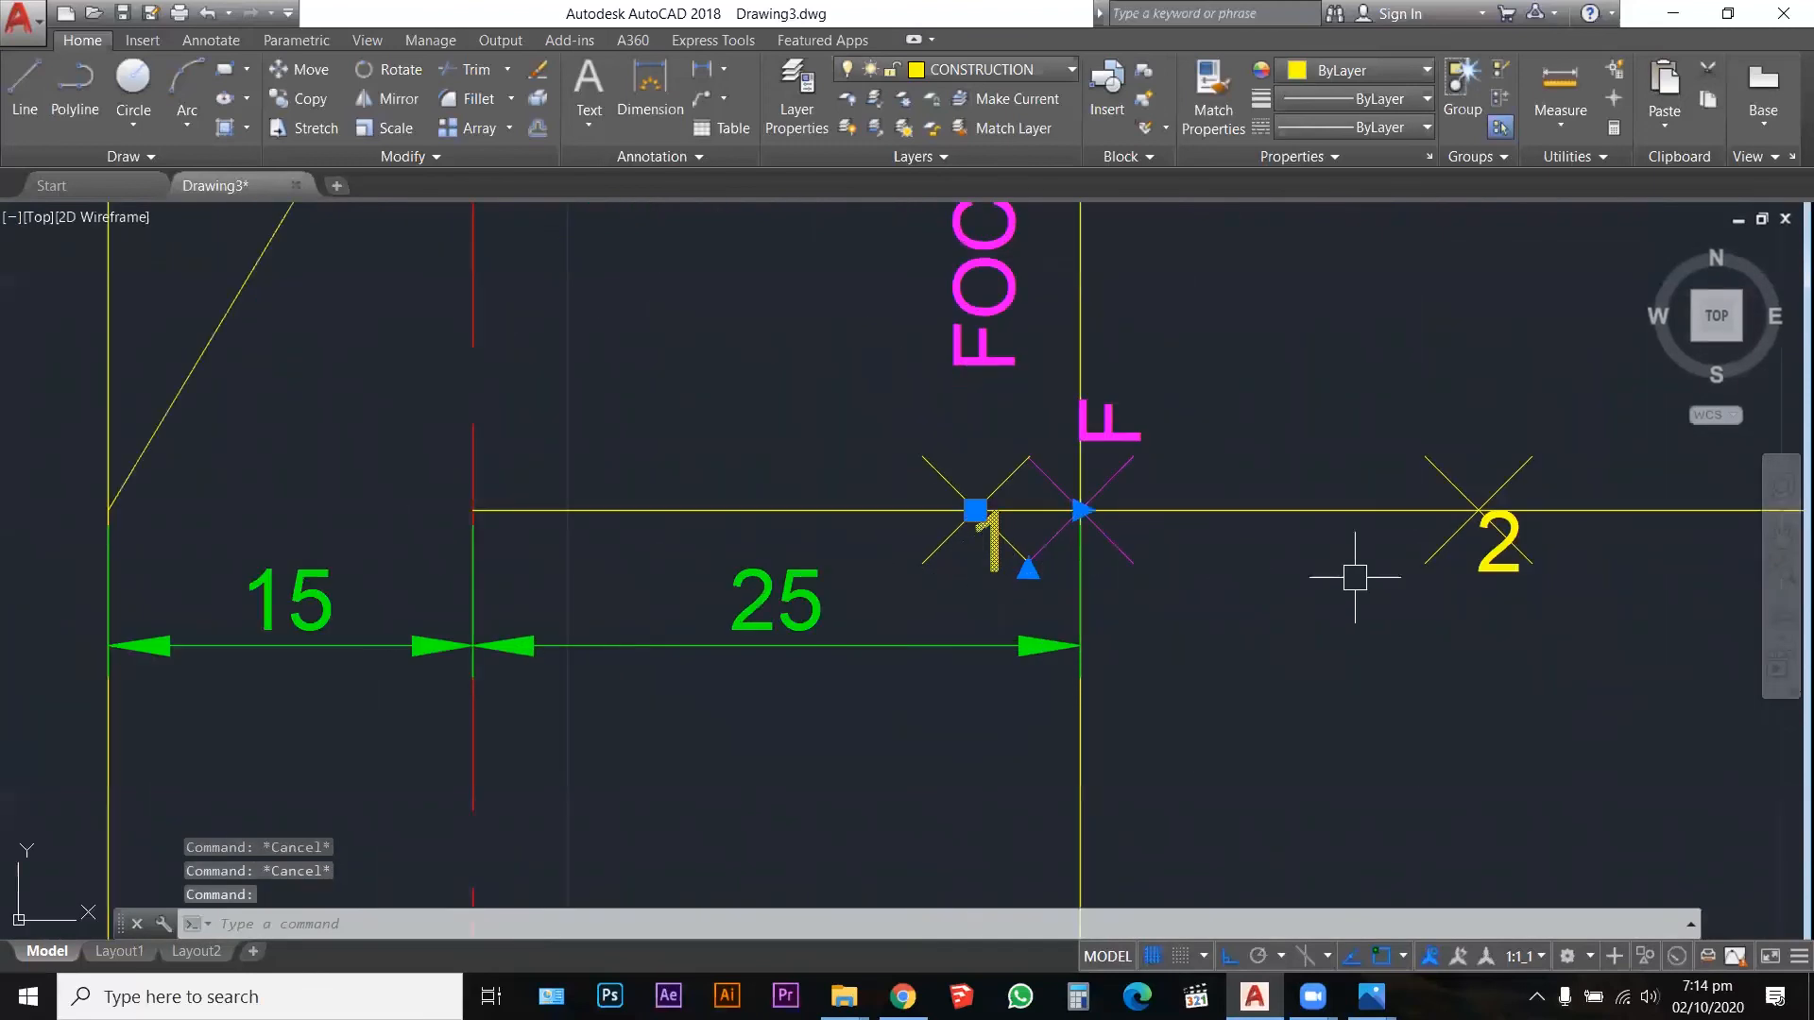
{"action": "left_click", "coordinate": [1485, 578]}
{"action": "scroll", "coordinate": [983, 600], "scroll_direction": "down", "scroll_amount": 2}
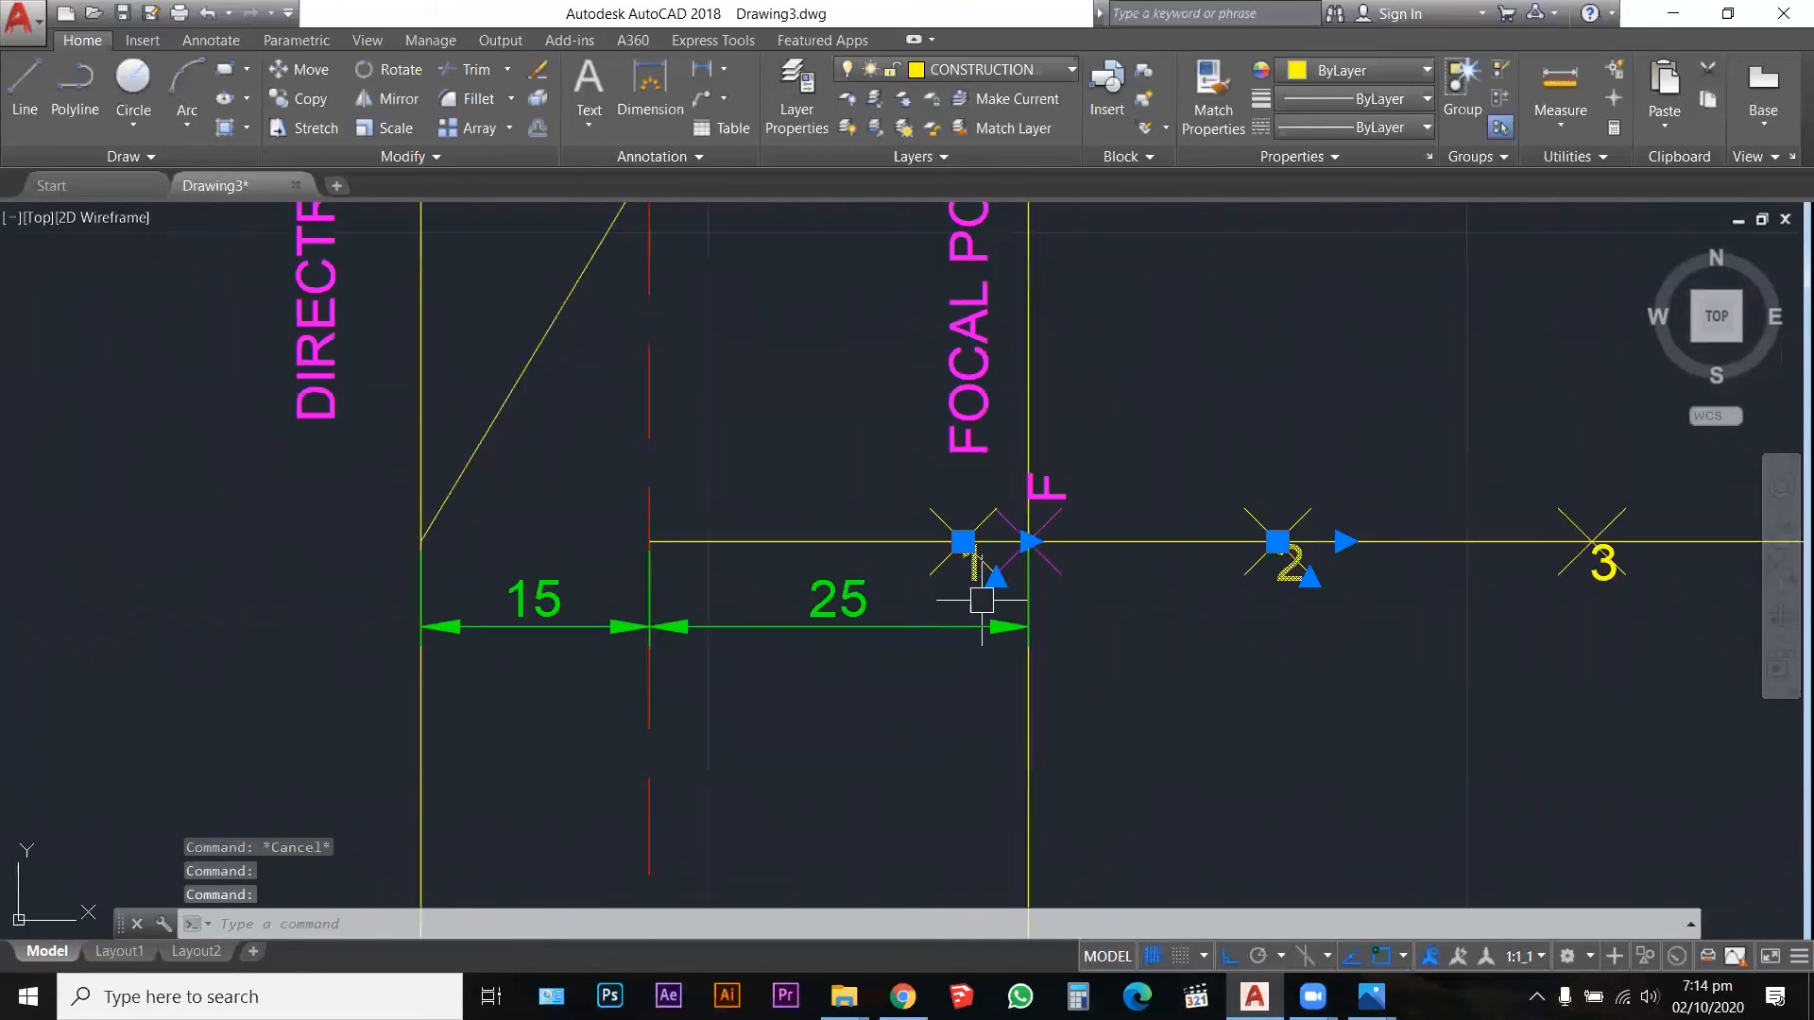
{"action": "left_click", "coordinate": [1588, 587]}
{"action": "scroll", "coordinate": [1206, 648], "scroll_direction": "down", "scroll_amount": 4}
{"action": "scroll", "coordinate": [1316, 608], "scroll_direction": "up", "scroll_amount": 2}
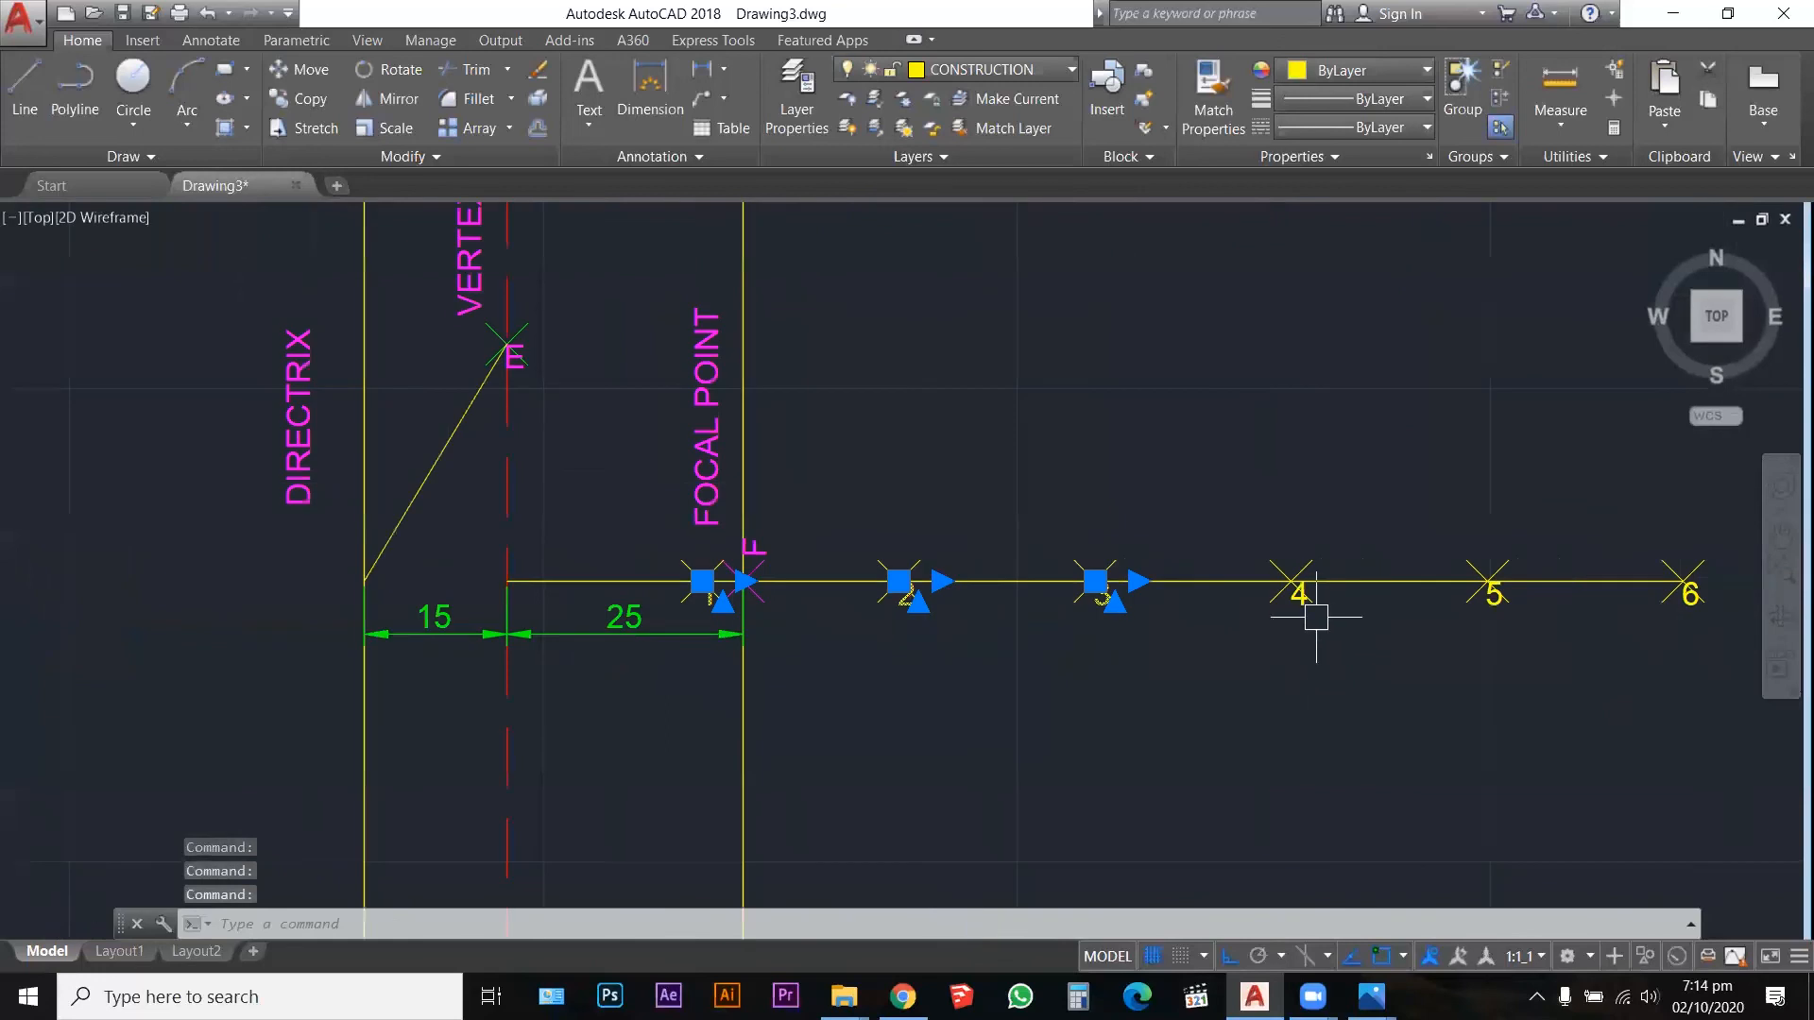
{"action": "scroll", "coordinate": [1278, 593], "scroll_direction": "up", "scroll_amount": 2}
{"action": "left_click", "coordinate": [1278, 593]}
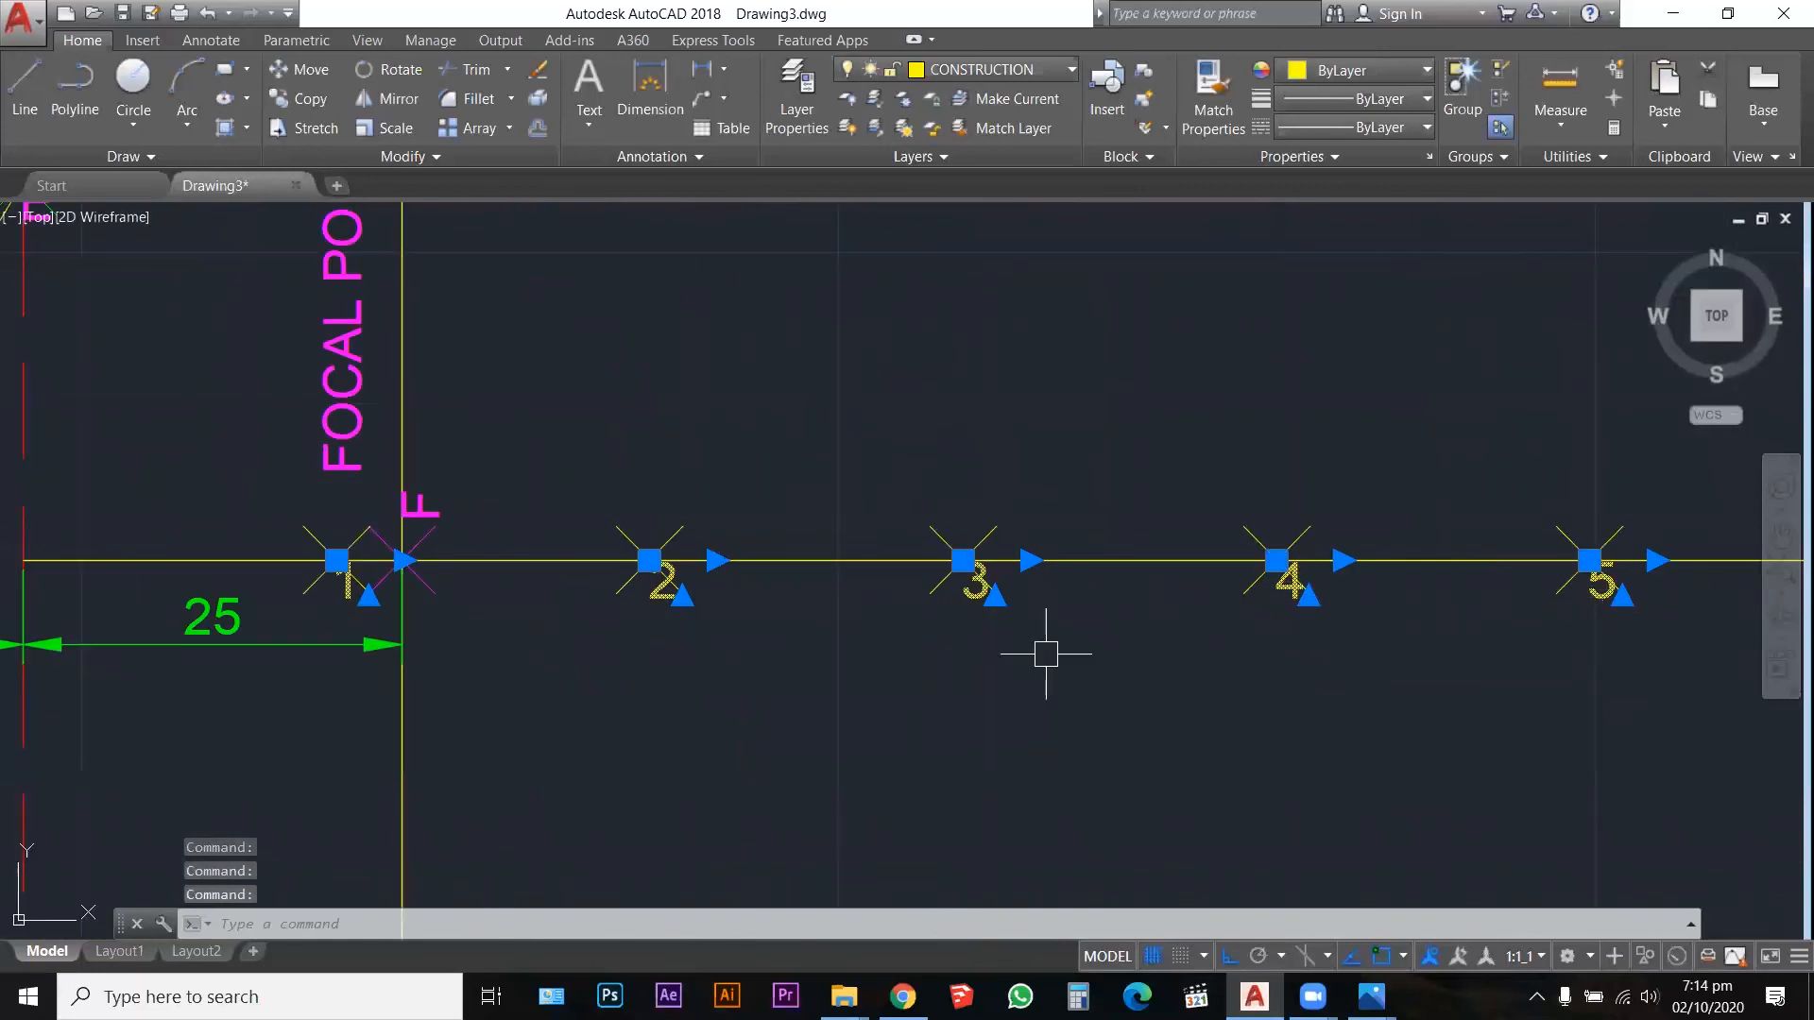
{"action": "scroll", "coordinate": [1045, 654], "scroll_direction": "down", "scroll_amount": 1}
{"action": "scroll", "coordinate": [1535, 614], "scroll_direction": "up", "scroll_amount": 3}
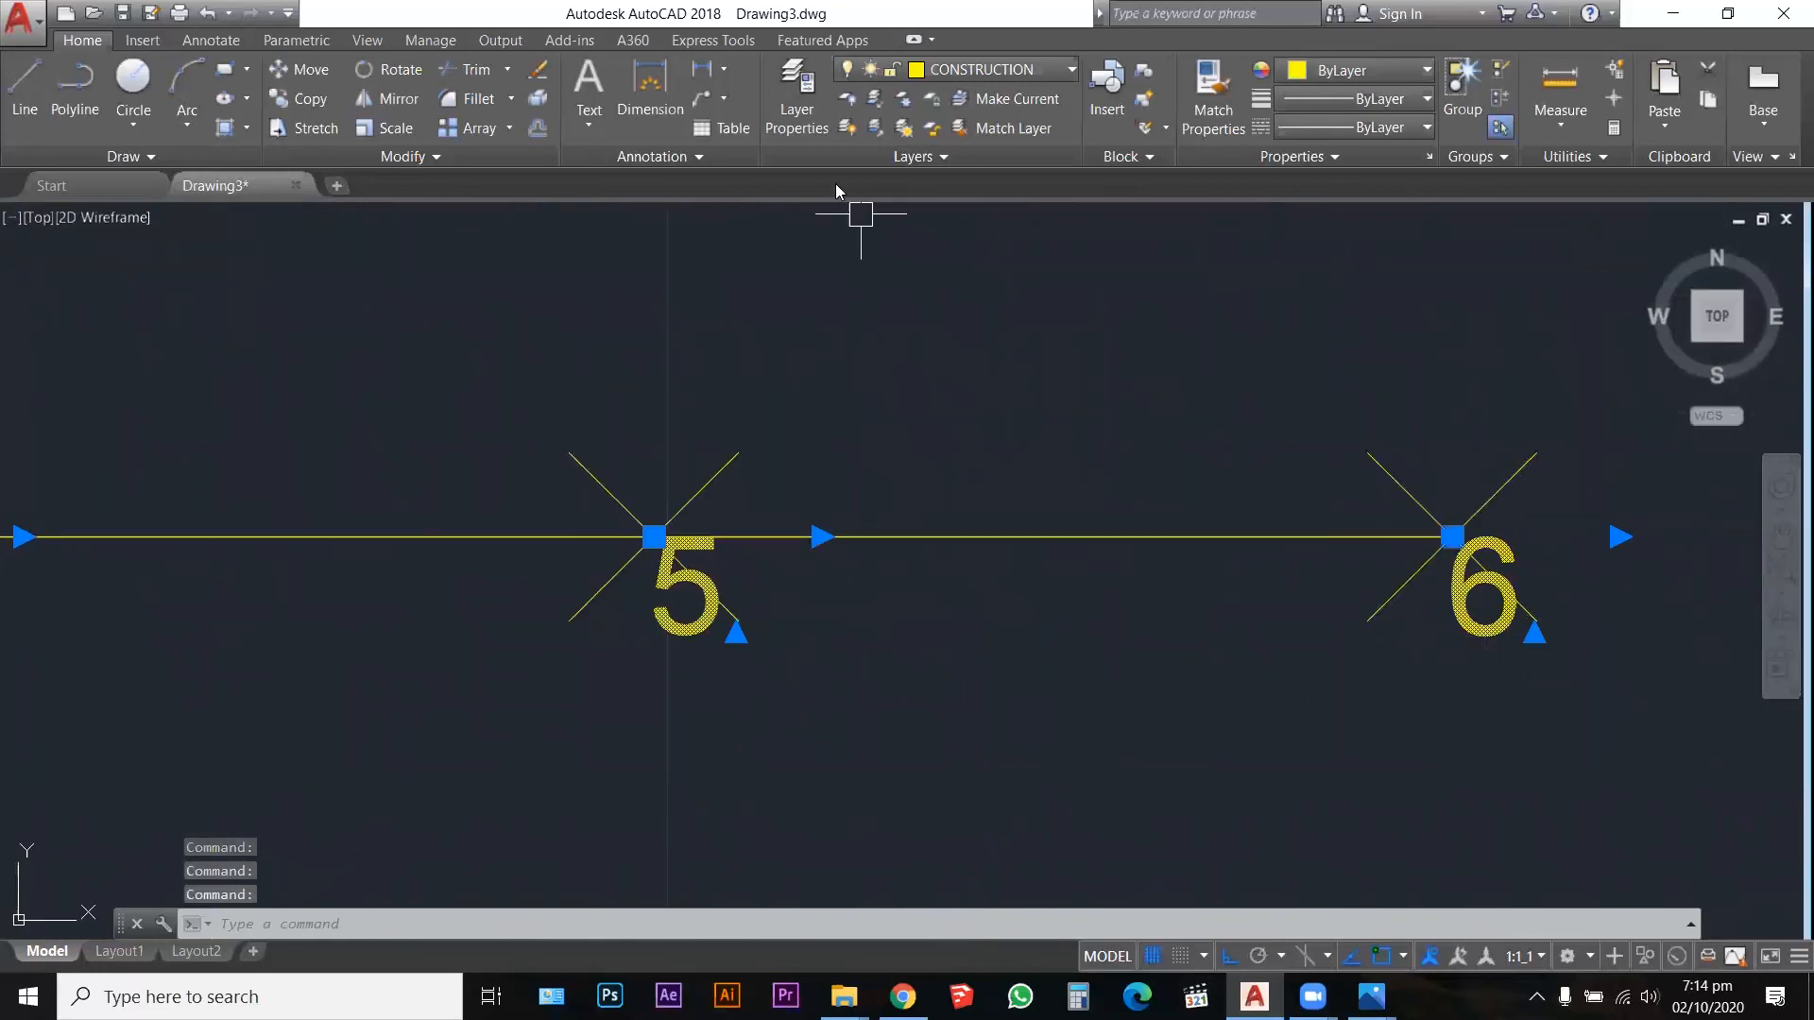
{"action": "left_click", "coordinate": [1002, 72]}
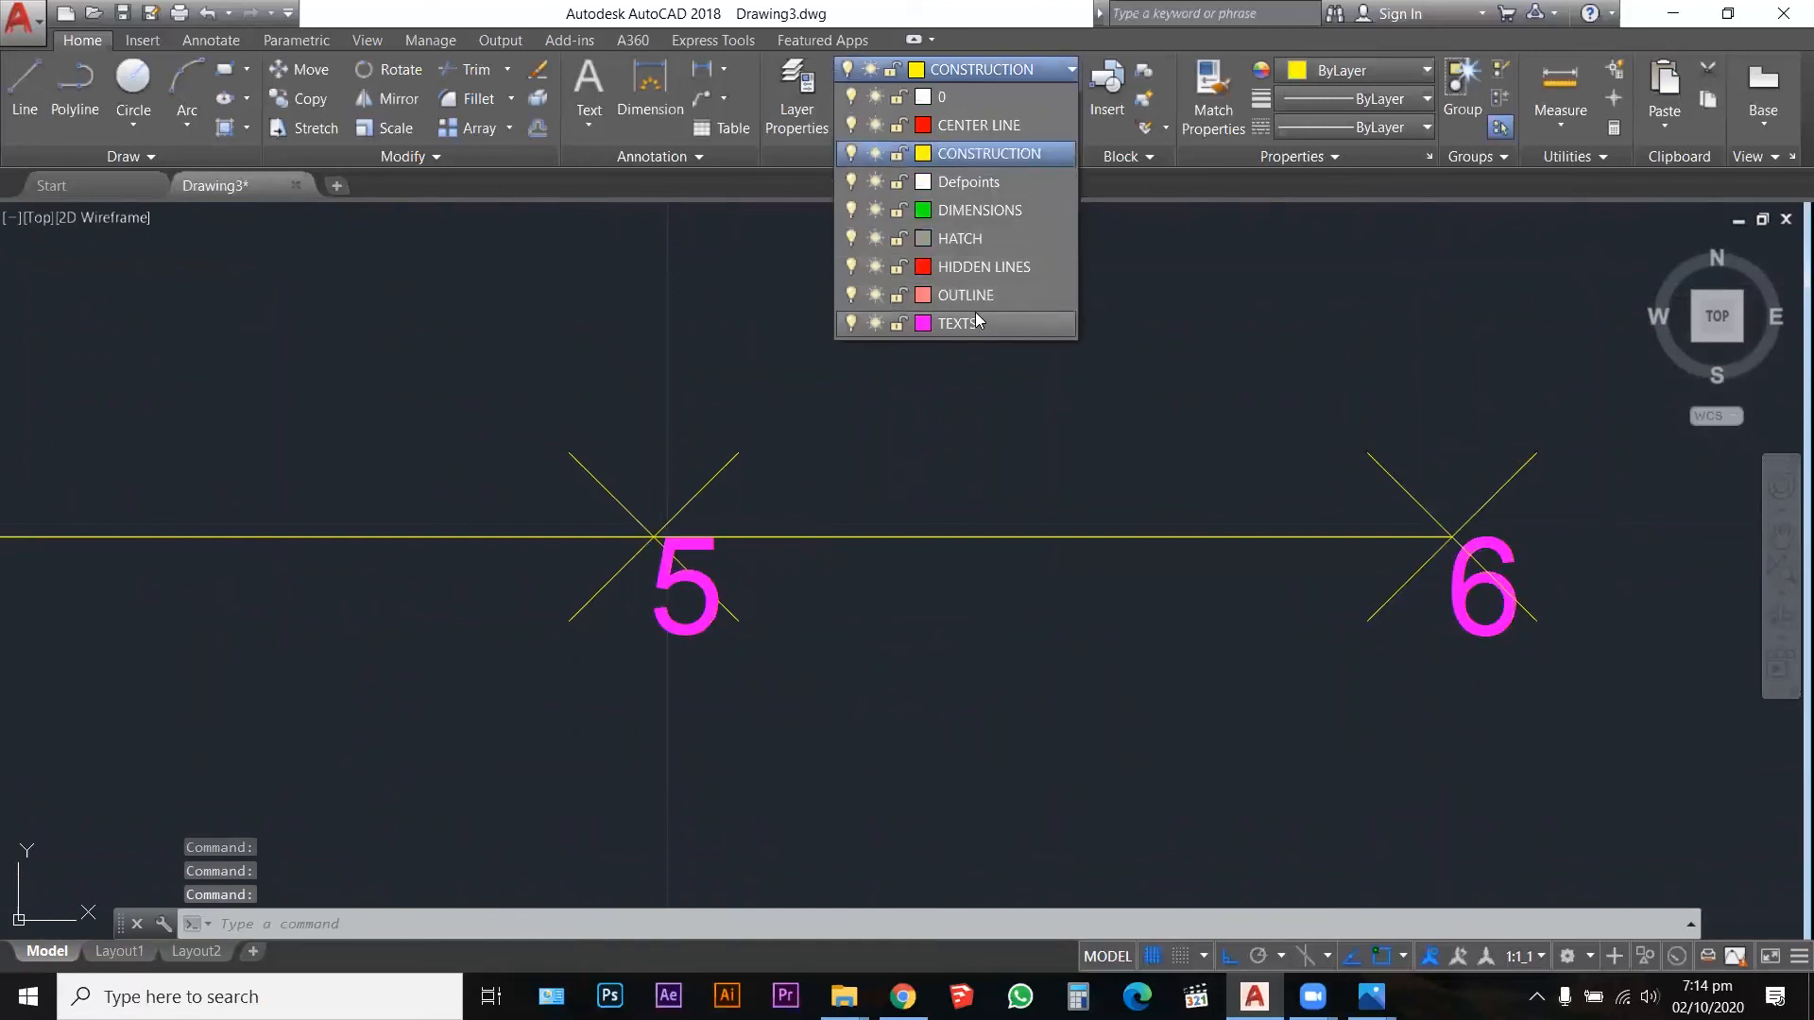
{"action": "left_click", "coordinate": [979, 320]}
{"action": "key", "text": "Escape"}
{"action": "key", "text": "Escape"}
{"action": "key", "text": "Escape"}
{"action": "scroll", "coordinate": [1307, 470], "scroll_direction": "down", "scroll_amount": 10}
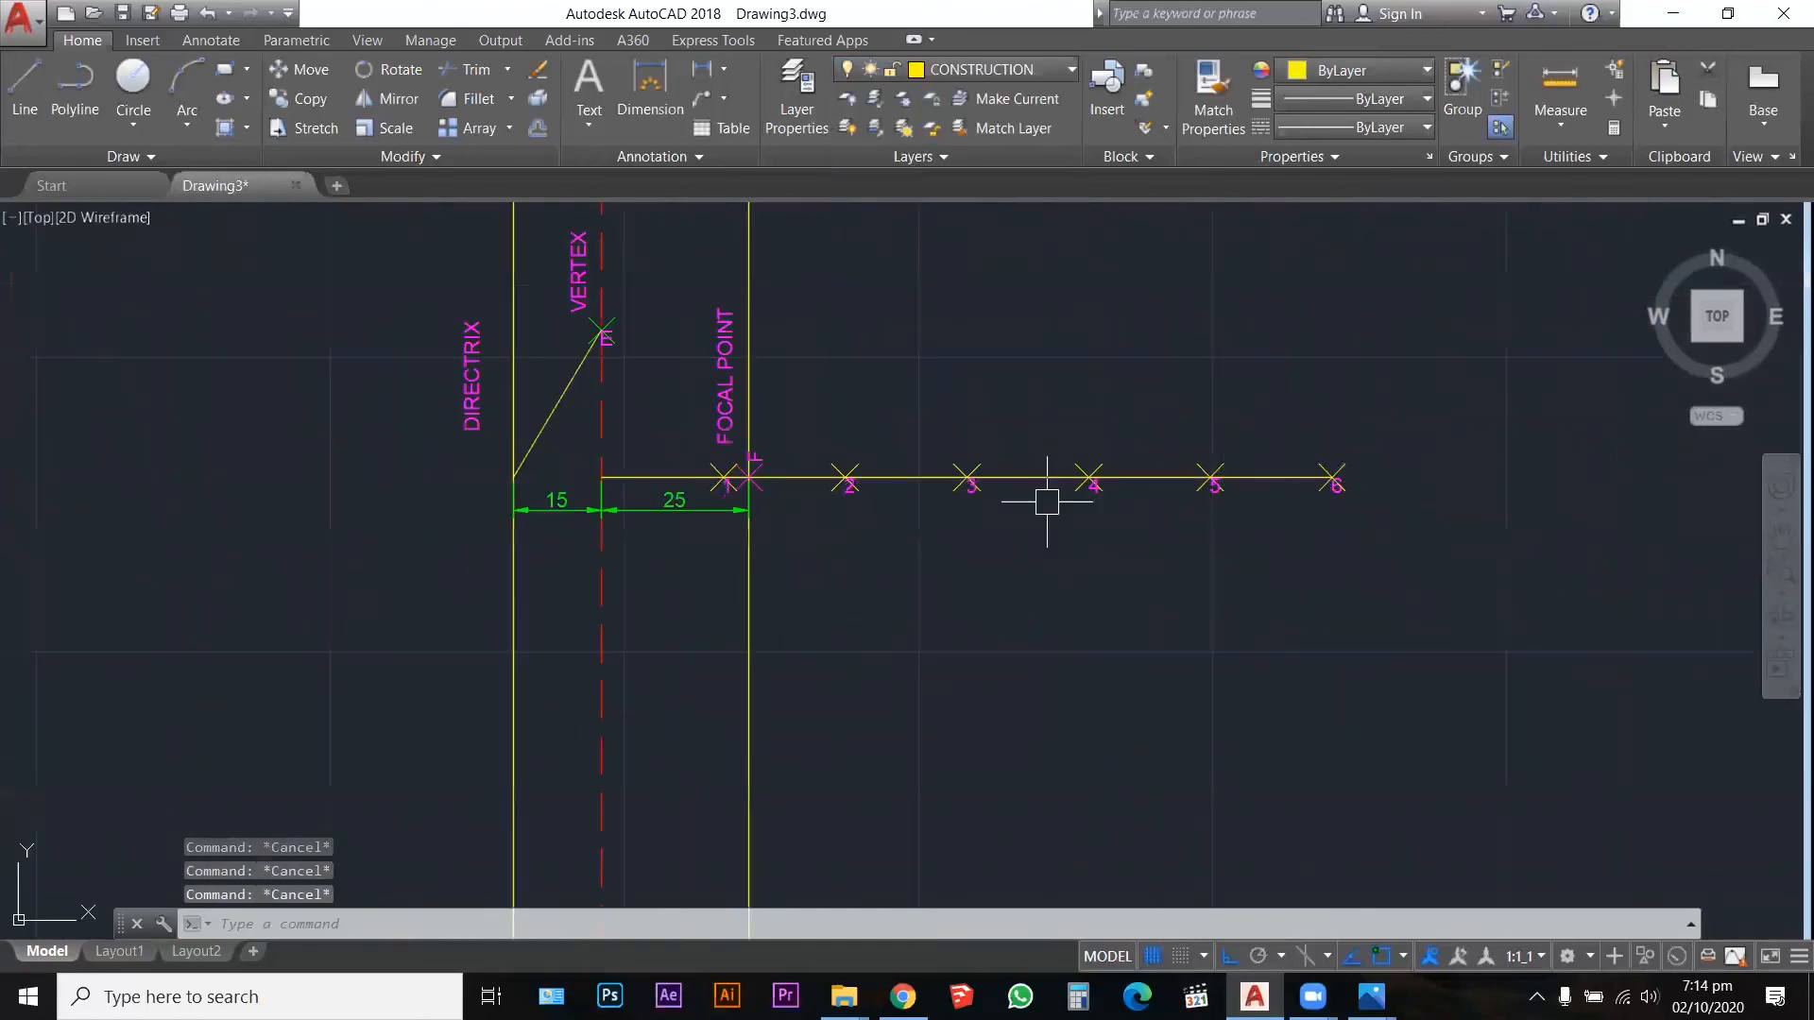
Step: Copy the vertical construction line from focal point F to division points 1, 2 and 3 on the horizontal axis
{"action": "scroll", "coordinate": [983, 672], "scroll_direction": "up", "scroll_amount": 4}
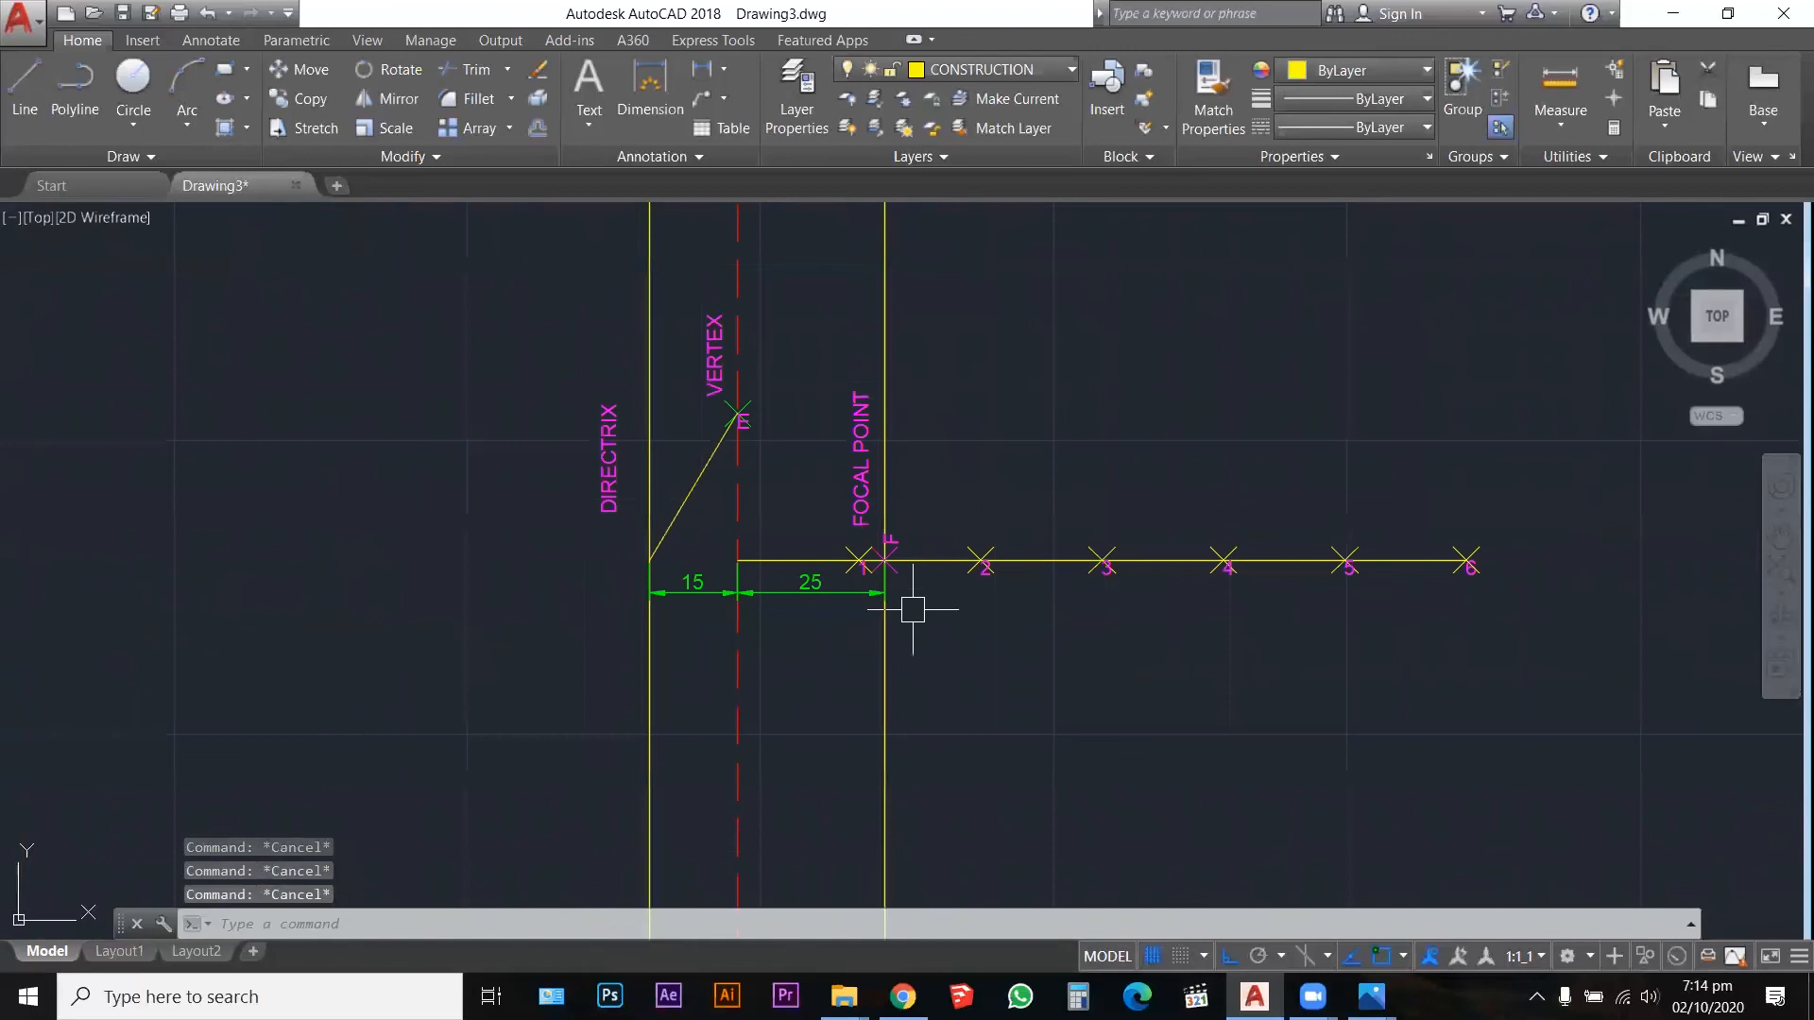
{"action": "scroll", "coordinate": [887, 608], "scroll_direction": "up", "scroll_amount": 5}
{"action": "left_click", "coordinate": [877, 581]}
{"action": "key", "text": "Escape"}
{"action": "left_click", "coordinate": [874, 661]}
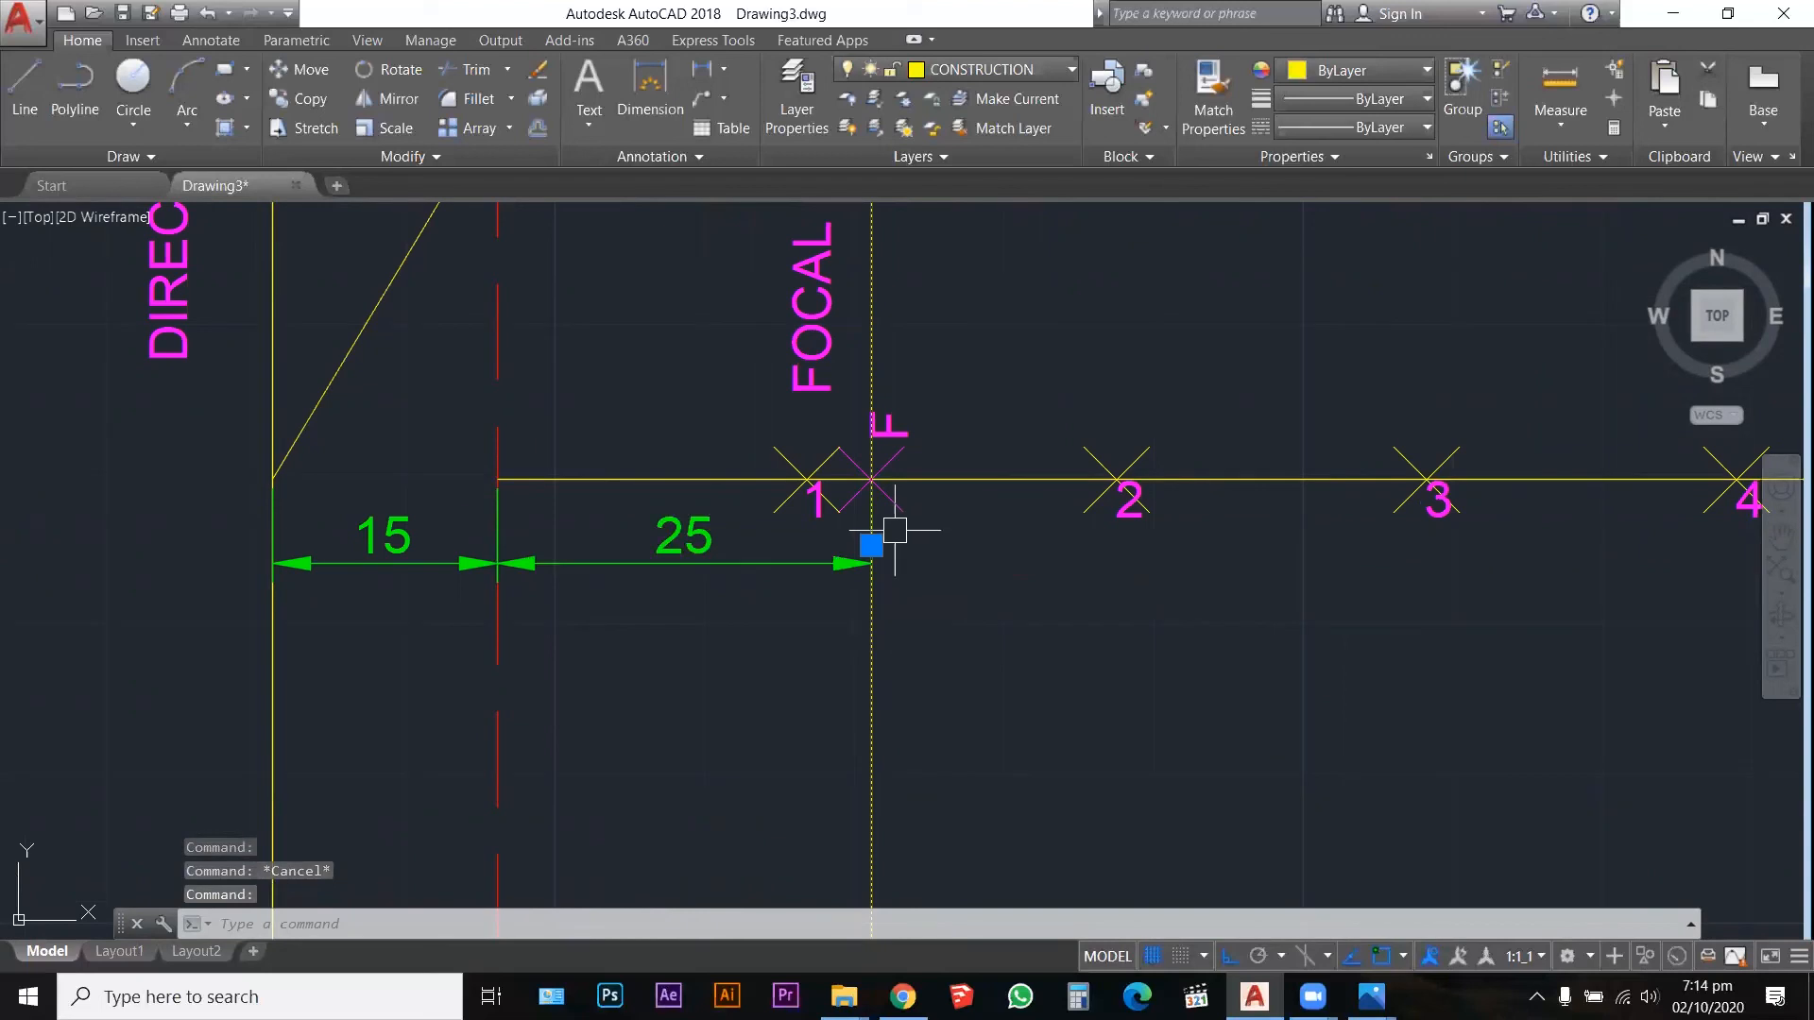
{"action": "type", "text": "co"}
{"action": "key", "text": "Return"}
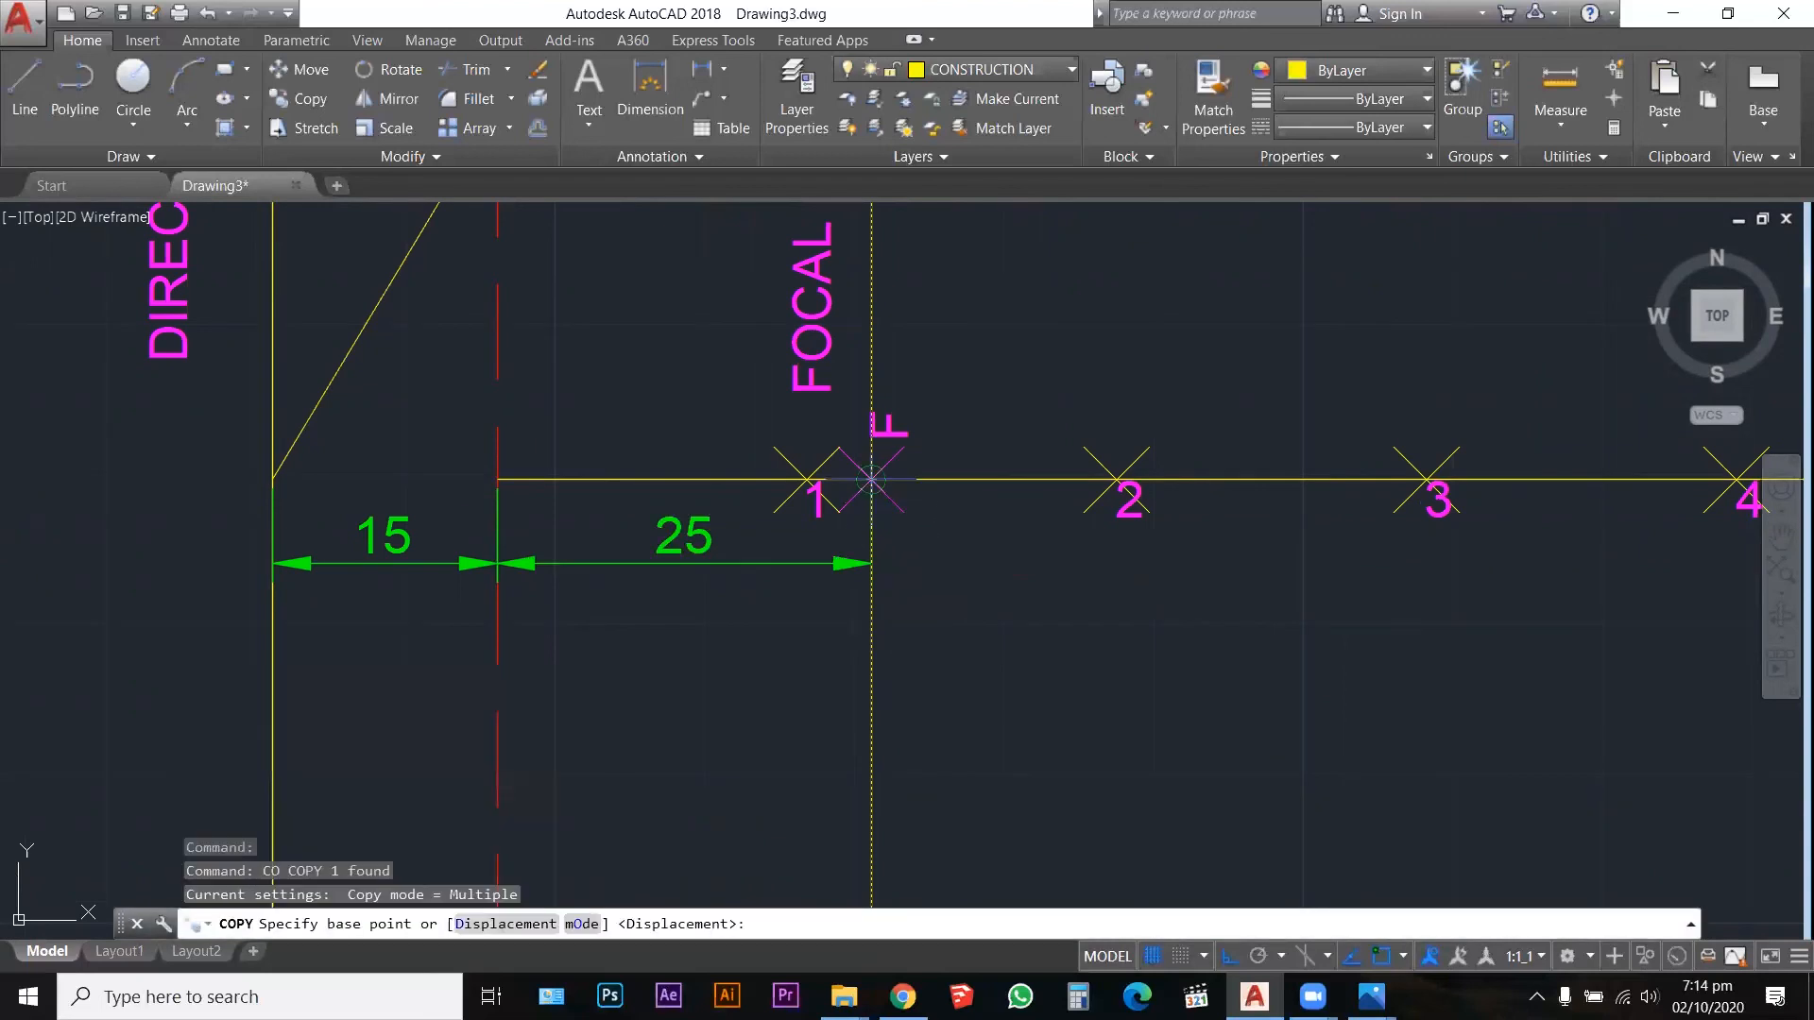
{"action": "left_click", "coordinate": [871, 479]}
{"action": "left_click", "coordinate": [807, 479]}
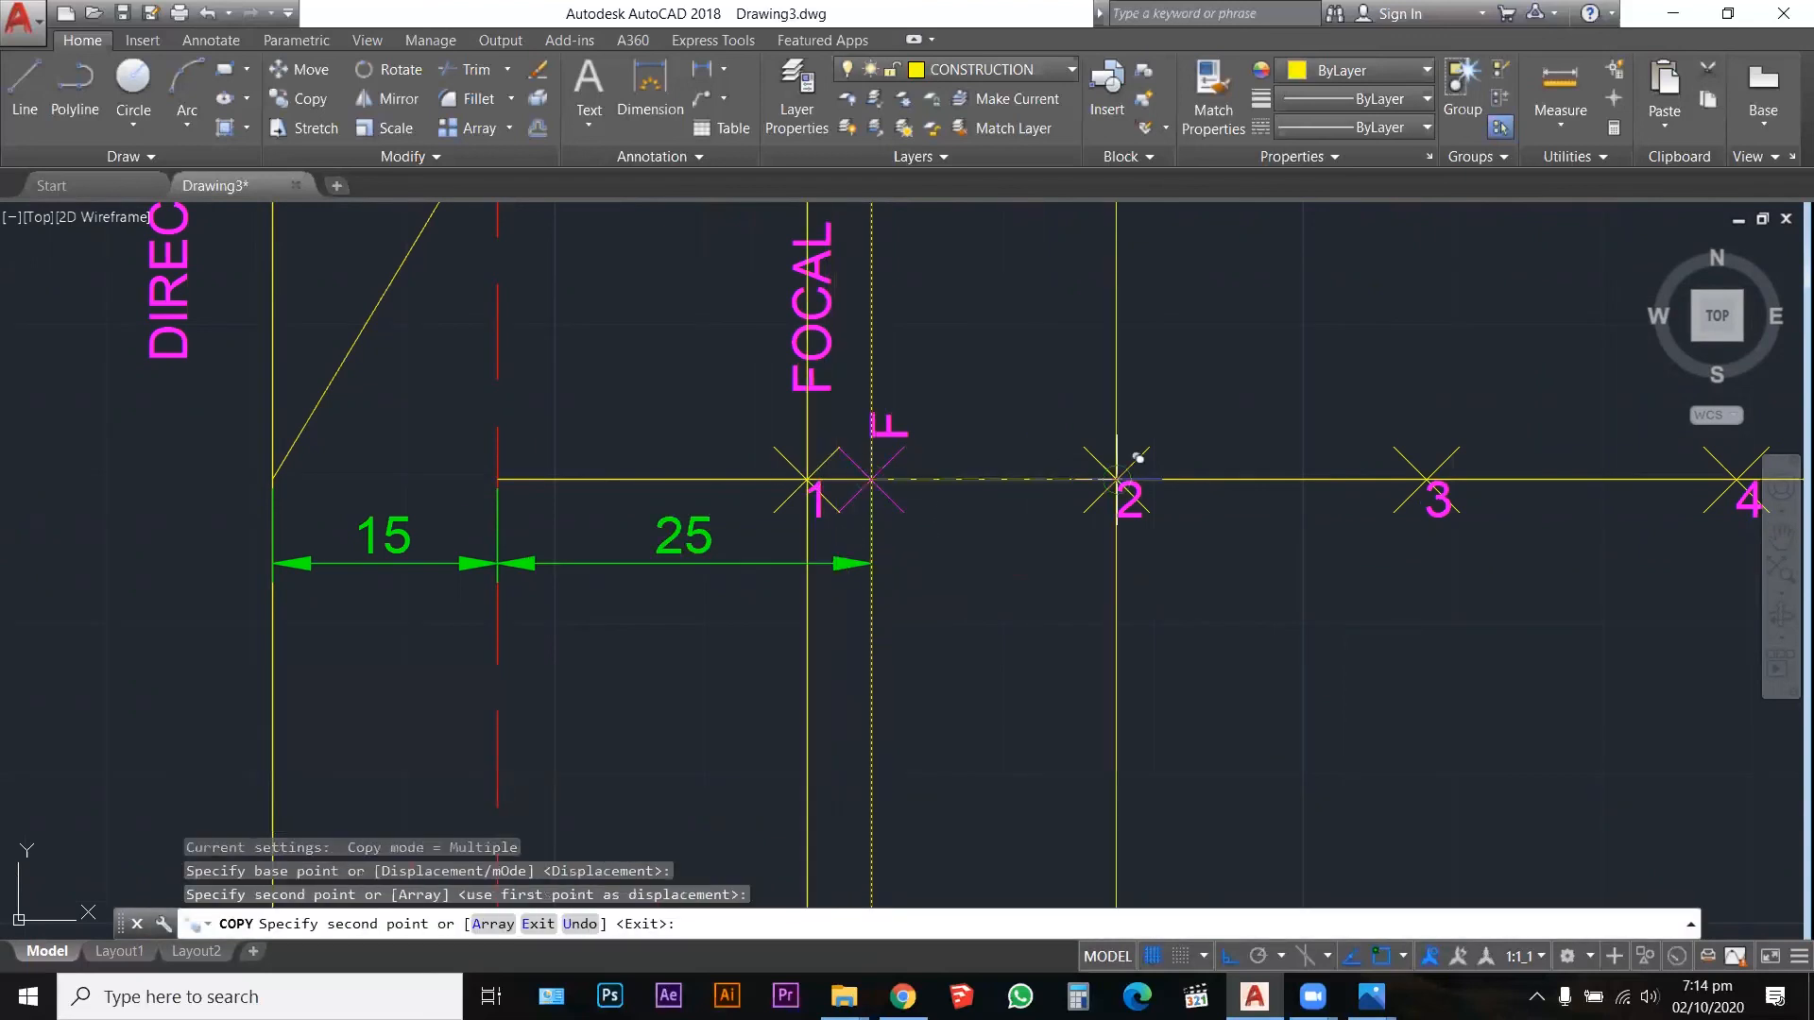
{"action": "left_click", "coordinate": [1137, 461]}
{"action": "left_click", "coordinate": [1441, 458]}
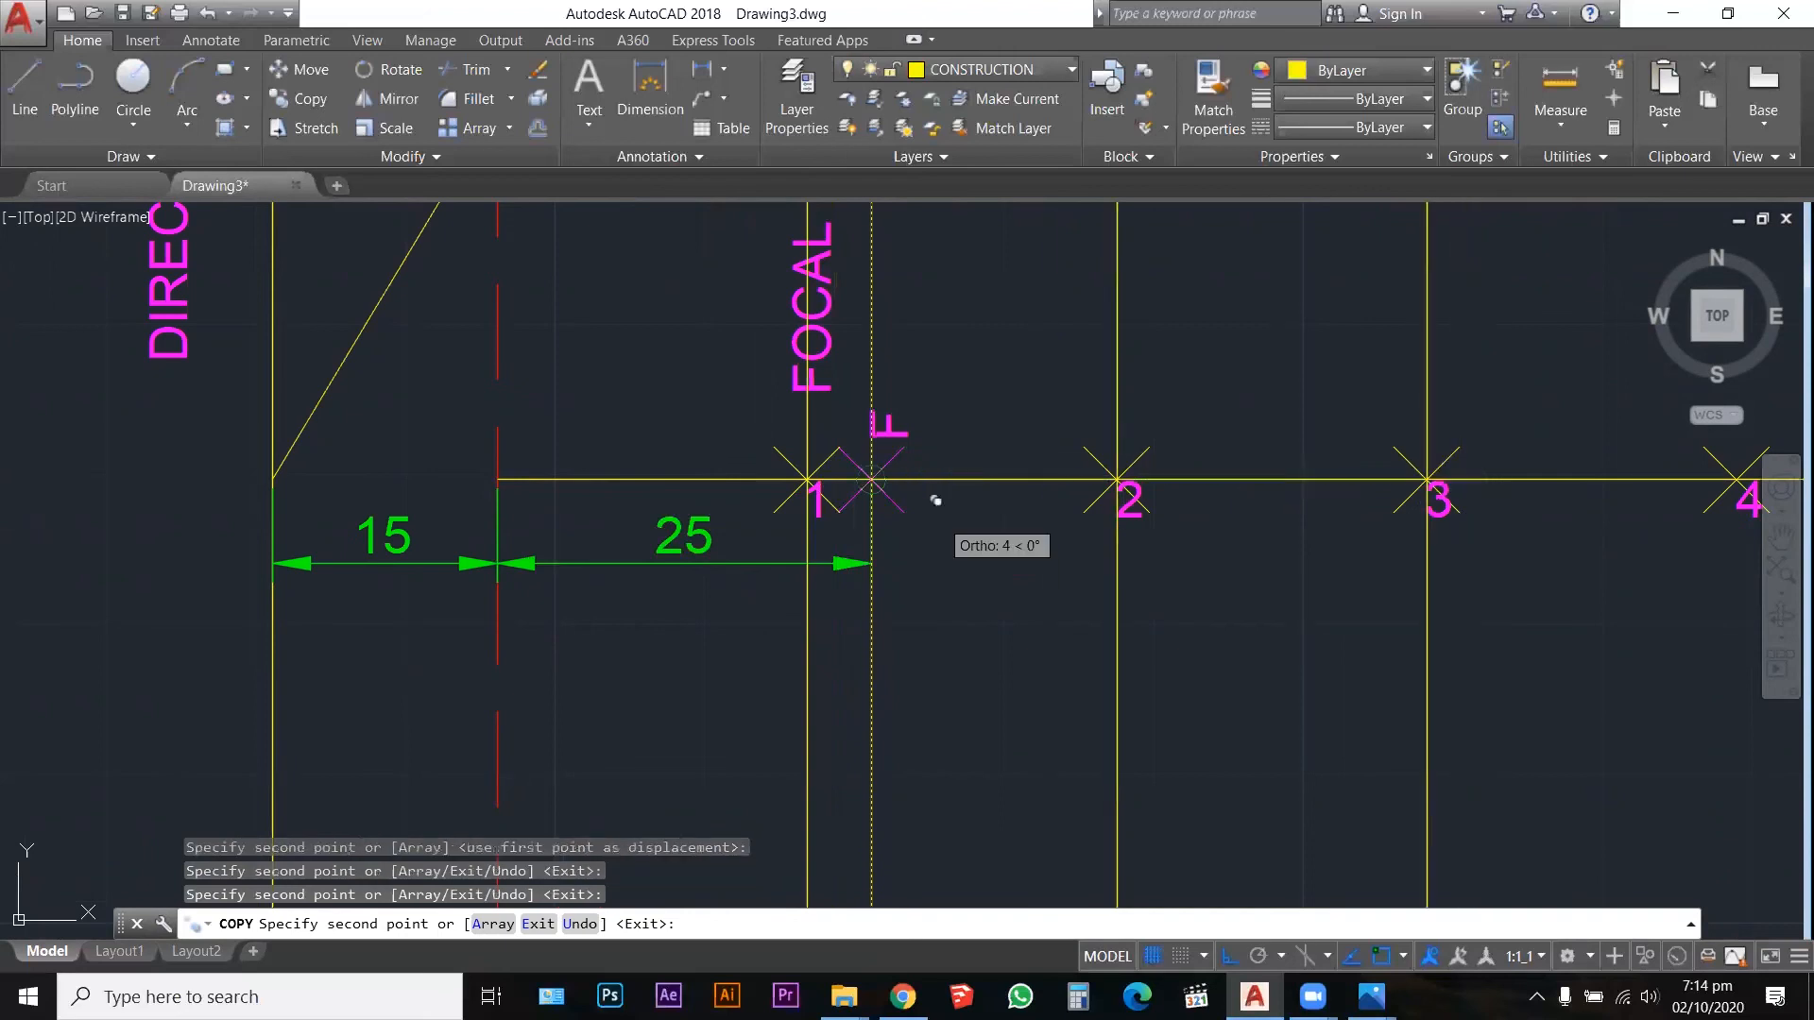
Step: Place further copies of the vertical construction line at division points 4, 5 and 6
{"action": "scroll", "coordinate": [935, 500], "scroll_direction": "down", "scroll_amount": 6}
{"action": "scroll", "coordinate": [1086, 524], "scroll_direction": "up", "scroll_amount": 6}
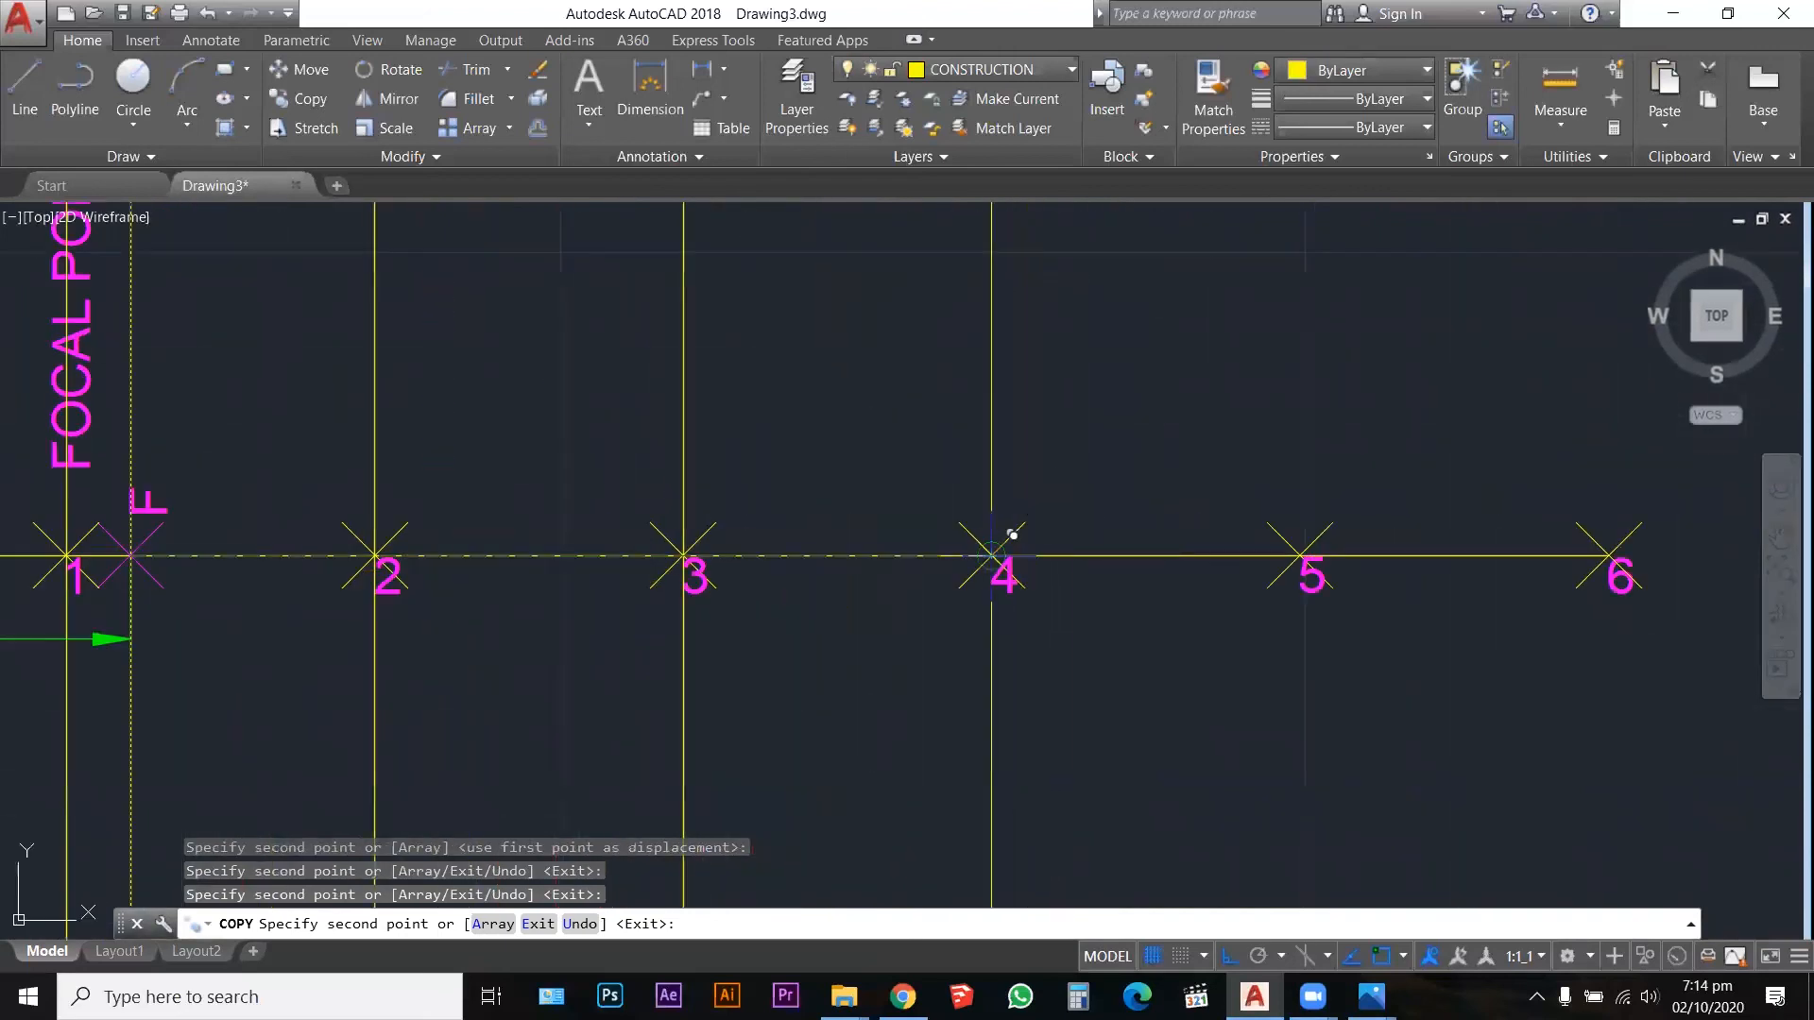
{"action": "left_click", "coordinate": [991, 555]}
{"action": "left_click", "coordinate": [1301, 555]}
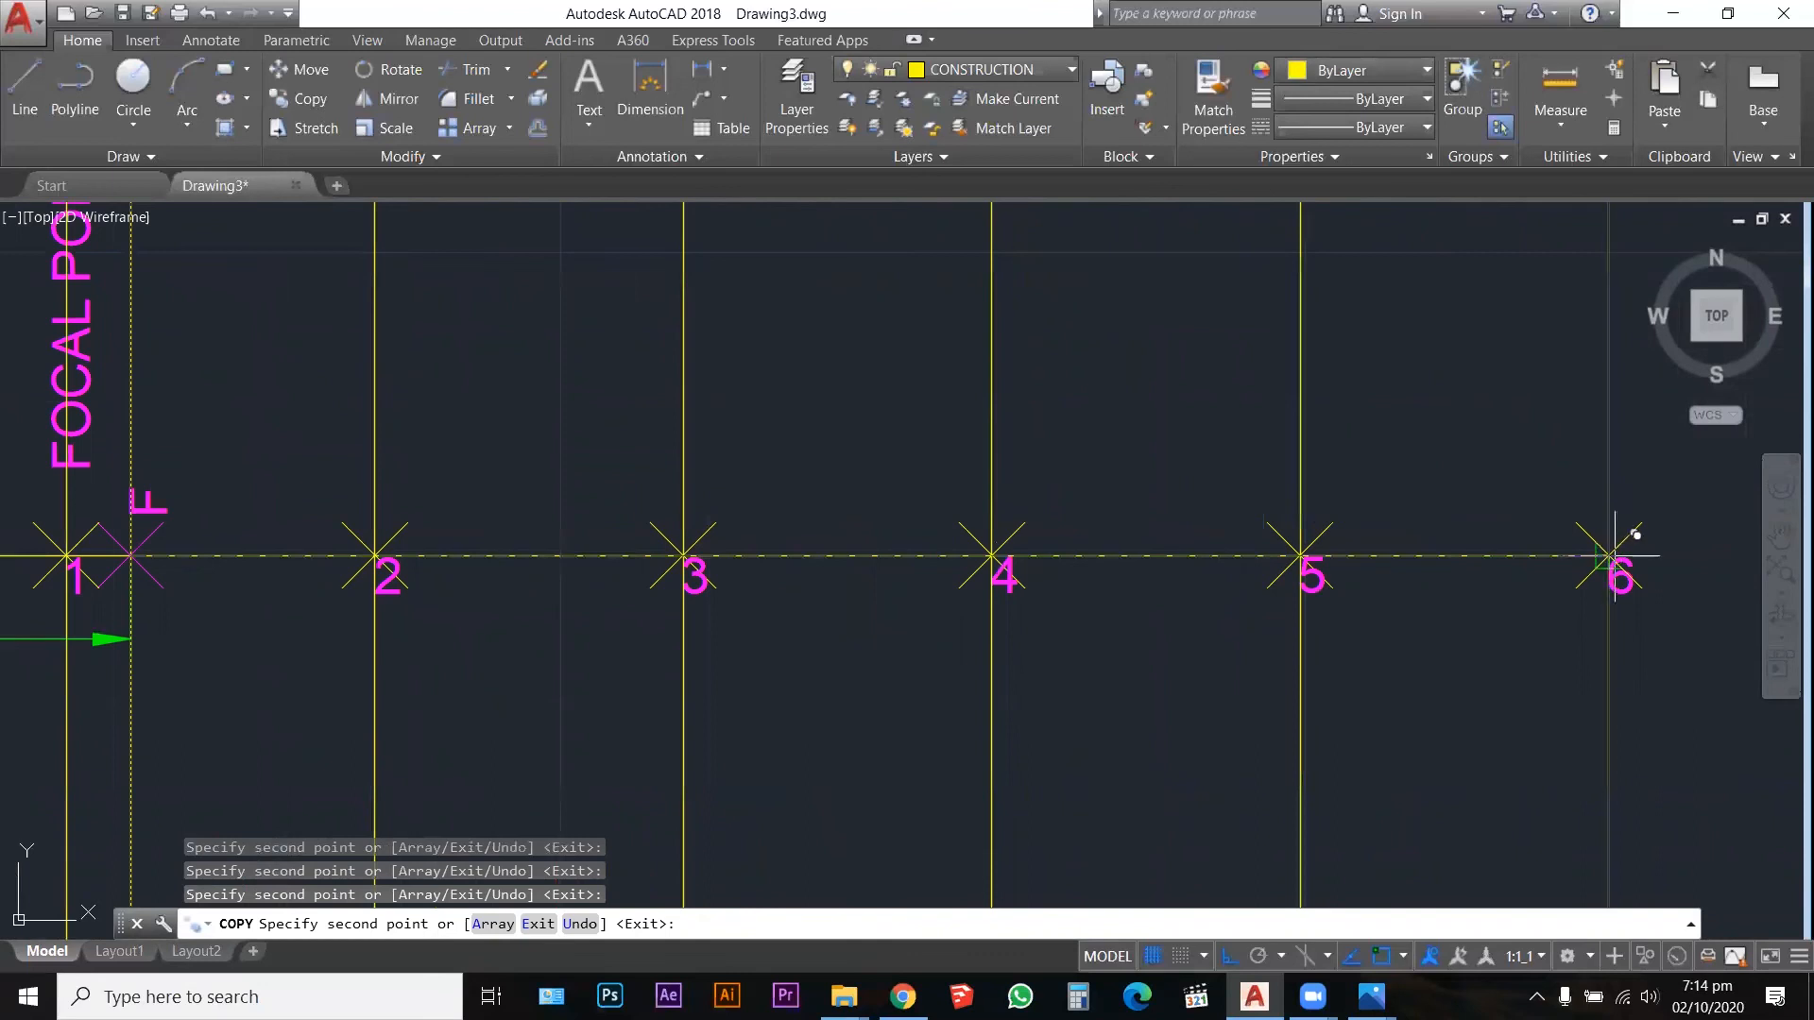
{"action": "left_click", "coordinate": [1615, 556]}
{"action": "scroll", "coordinate": [1322, 567], "scroll_direction": "down", "scroll_amount": 6}
{"action": "key", "text": "Escape"}
{"action": "key", "text": "Escape"}
{"action": "key", "text": "Escape"}
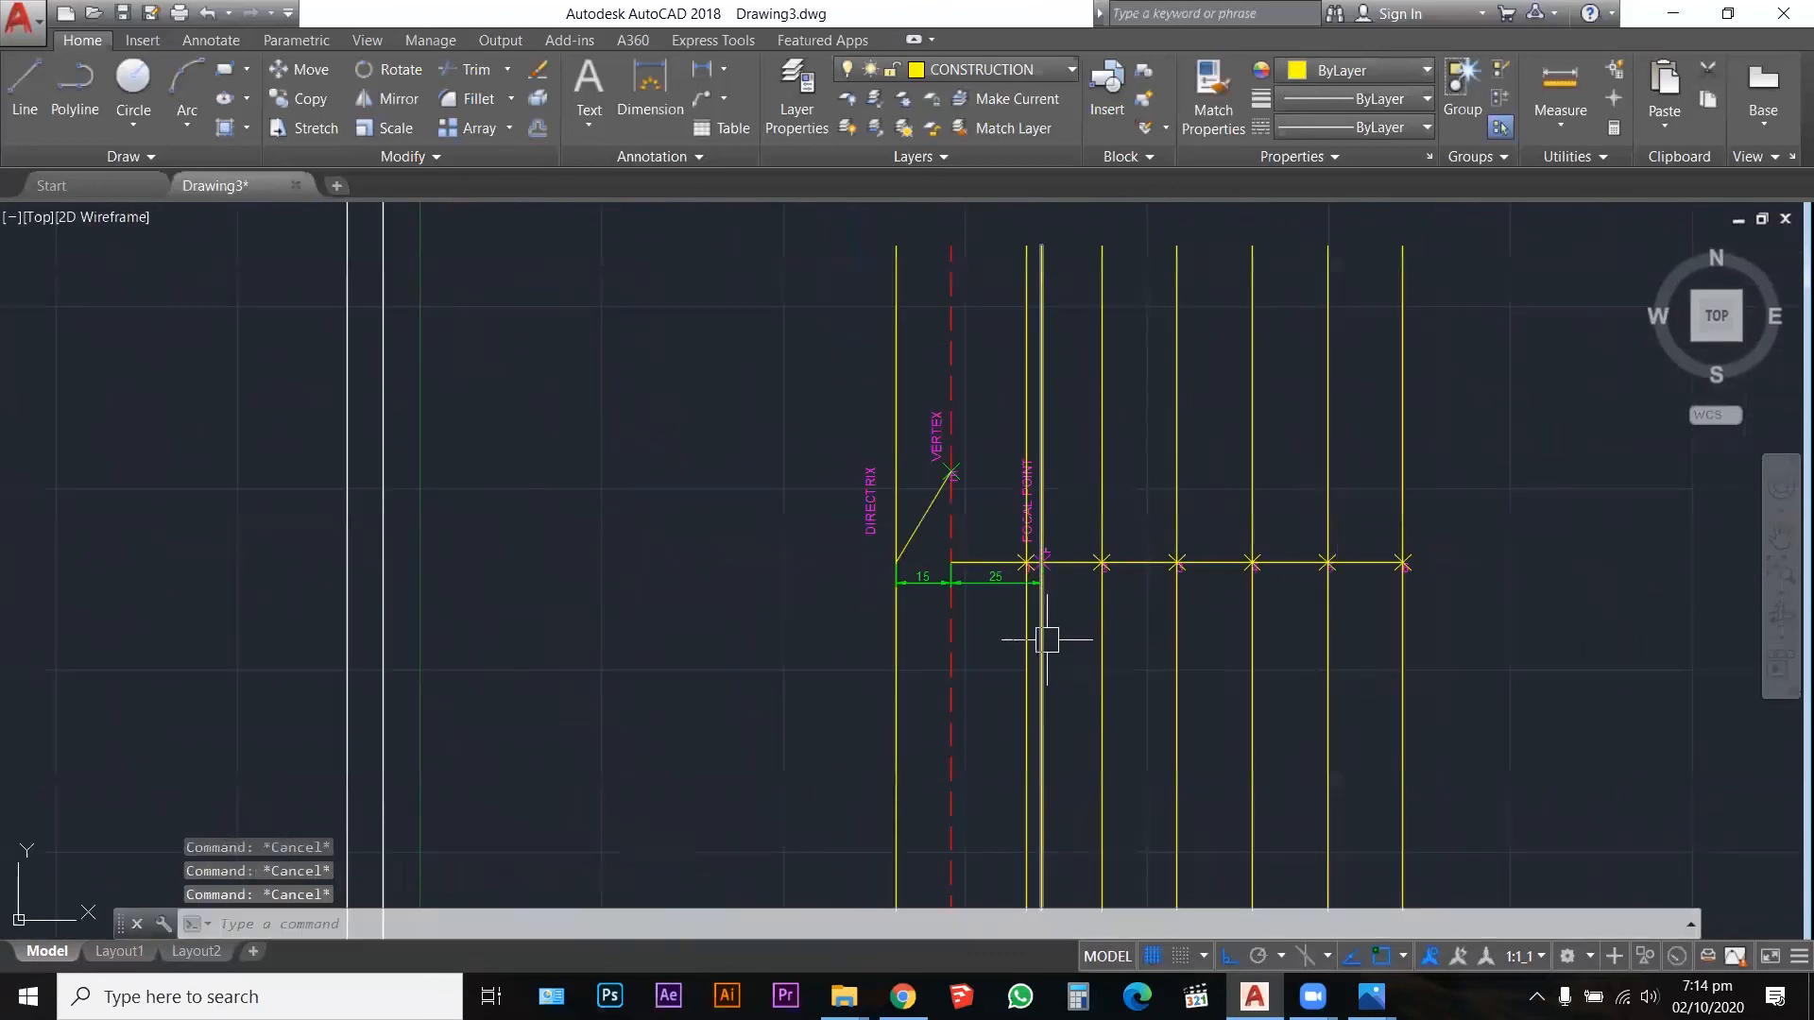
Step: Erase the original vertical construction line through focal point F
{"action": "left_click", "coordinate": [1045, 640]}
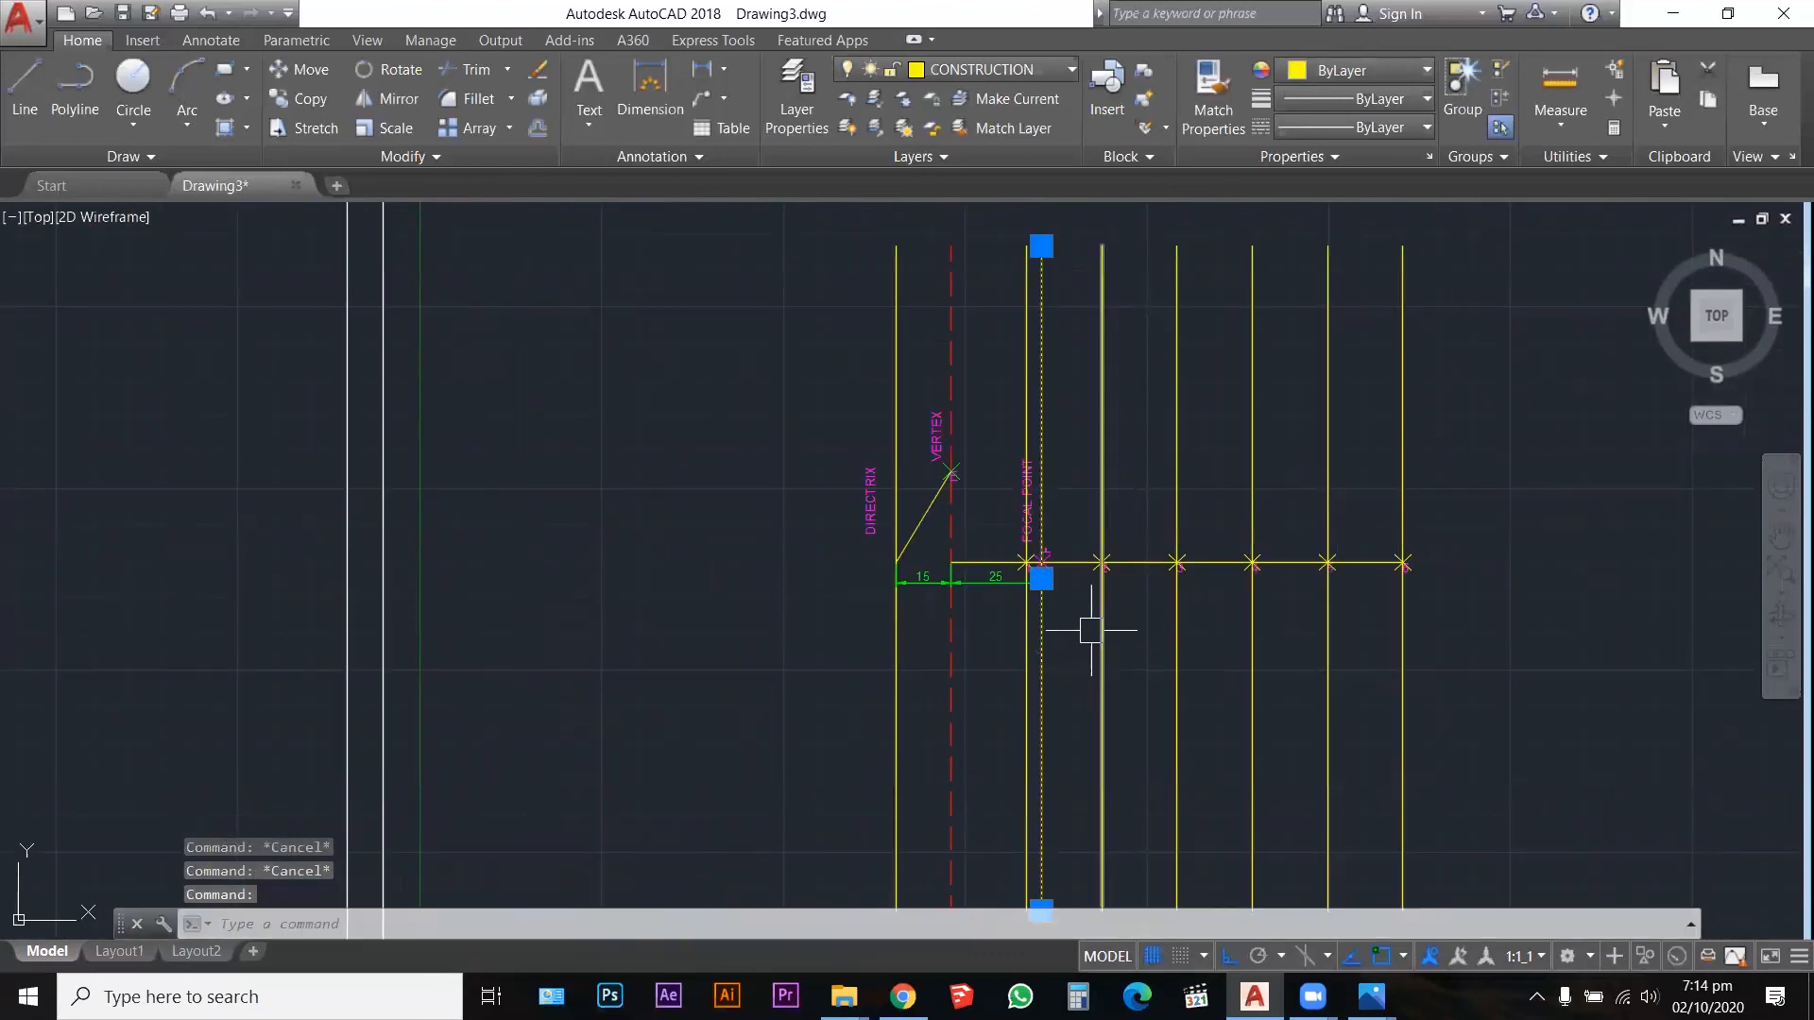
{"action": "key", "text": "Delete"}
{"action": "scroll", "coordinate": [1044, 550], "scroll_direction": "up", "scroll_amount": 10}
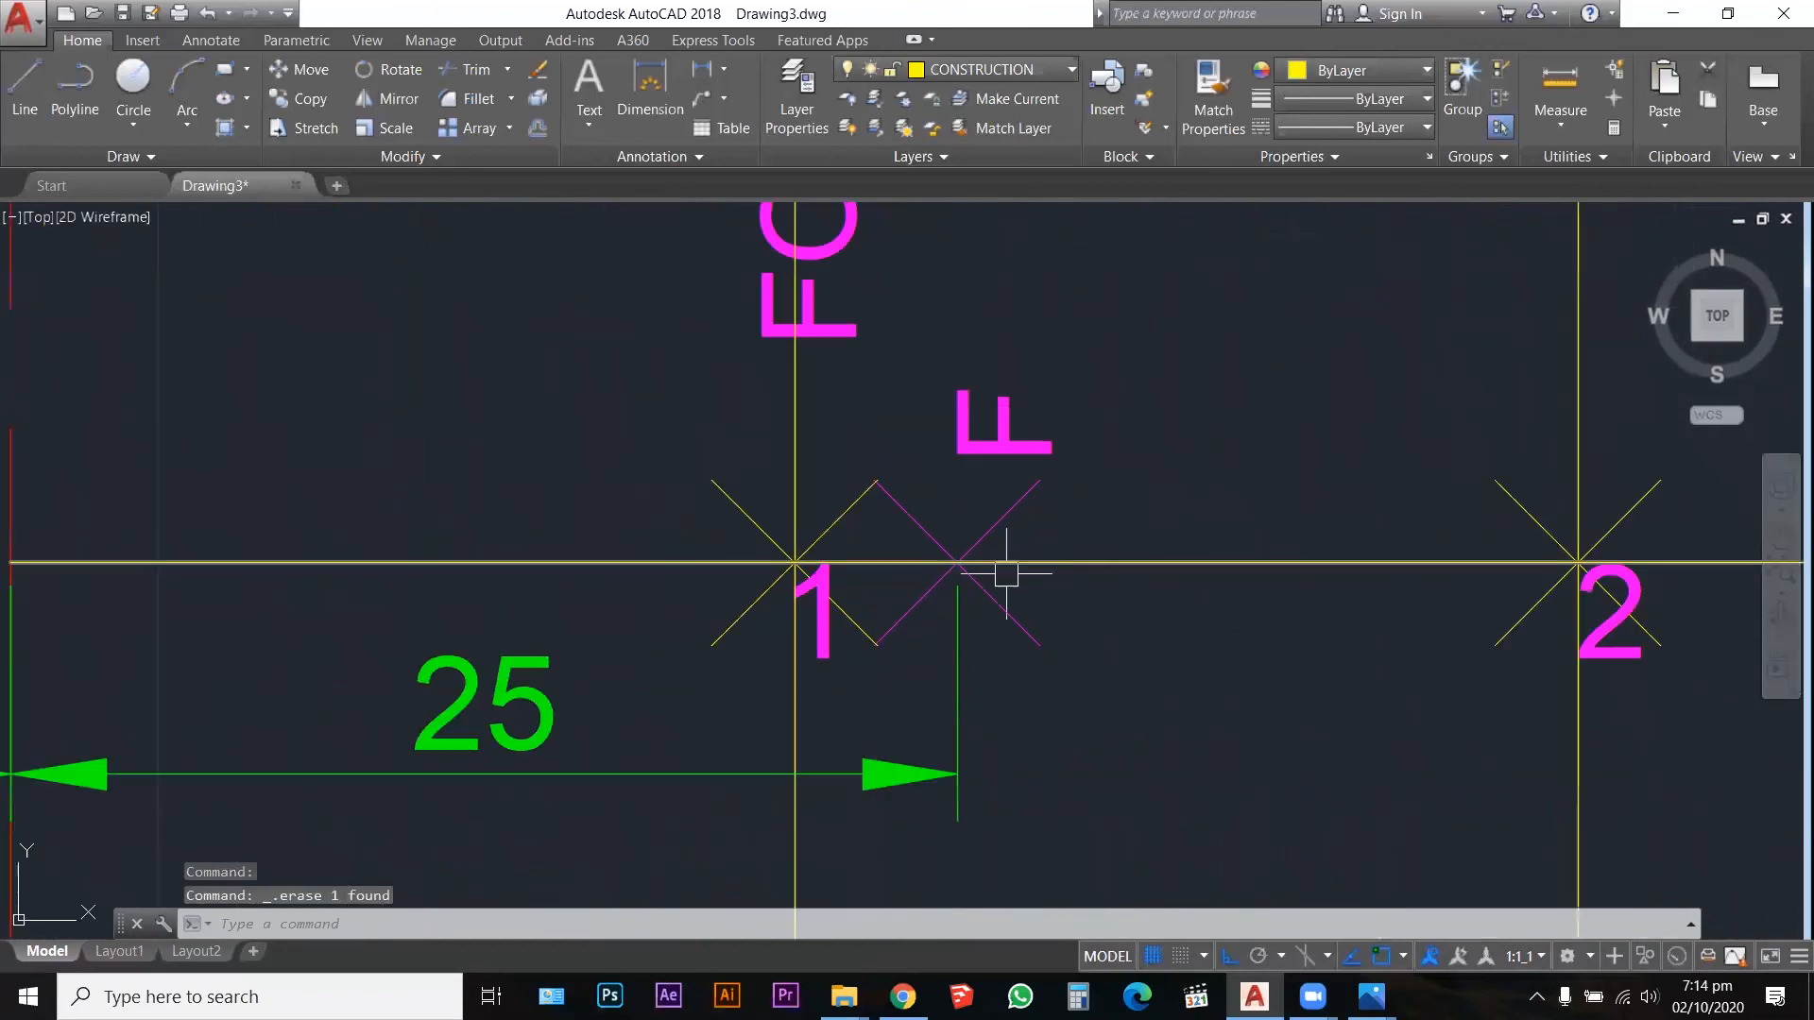
Step: Regenerate the drawing so the point markers along the axis are redrawn to size
{"action": "left_click", "coordinate": [1006, 573]}
{"action": "key", "text": "Escape"}
{"action": "key", "text": "Escape"}
{"action": "key", "text": "Escape"}
{"action": "type", "text": "RE"}
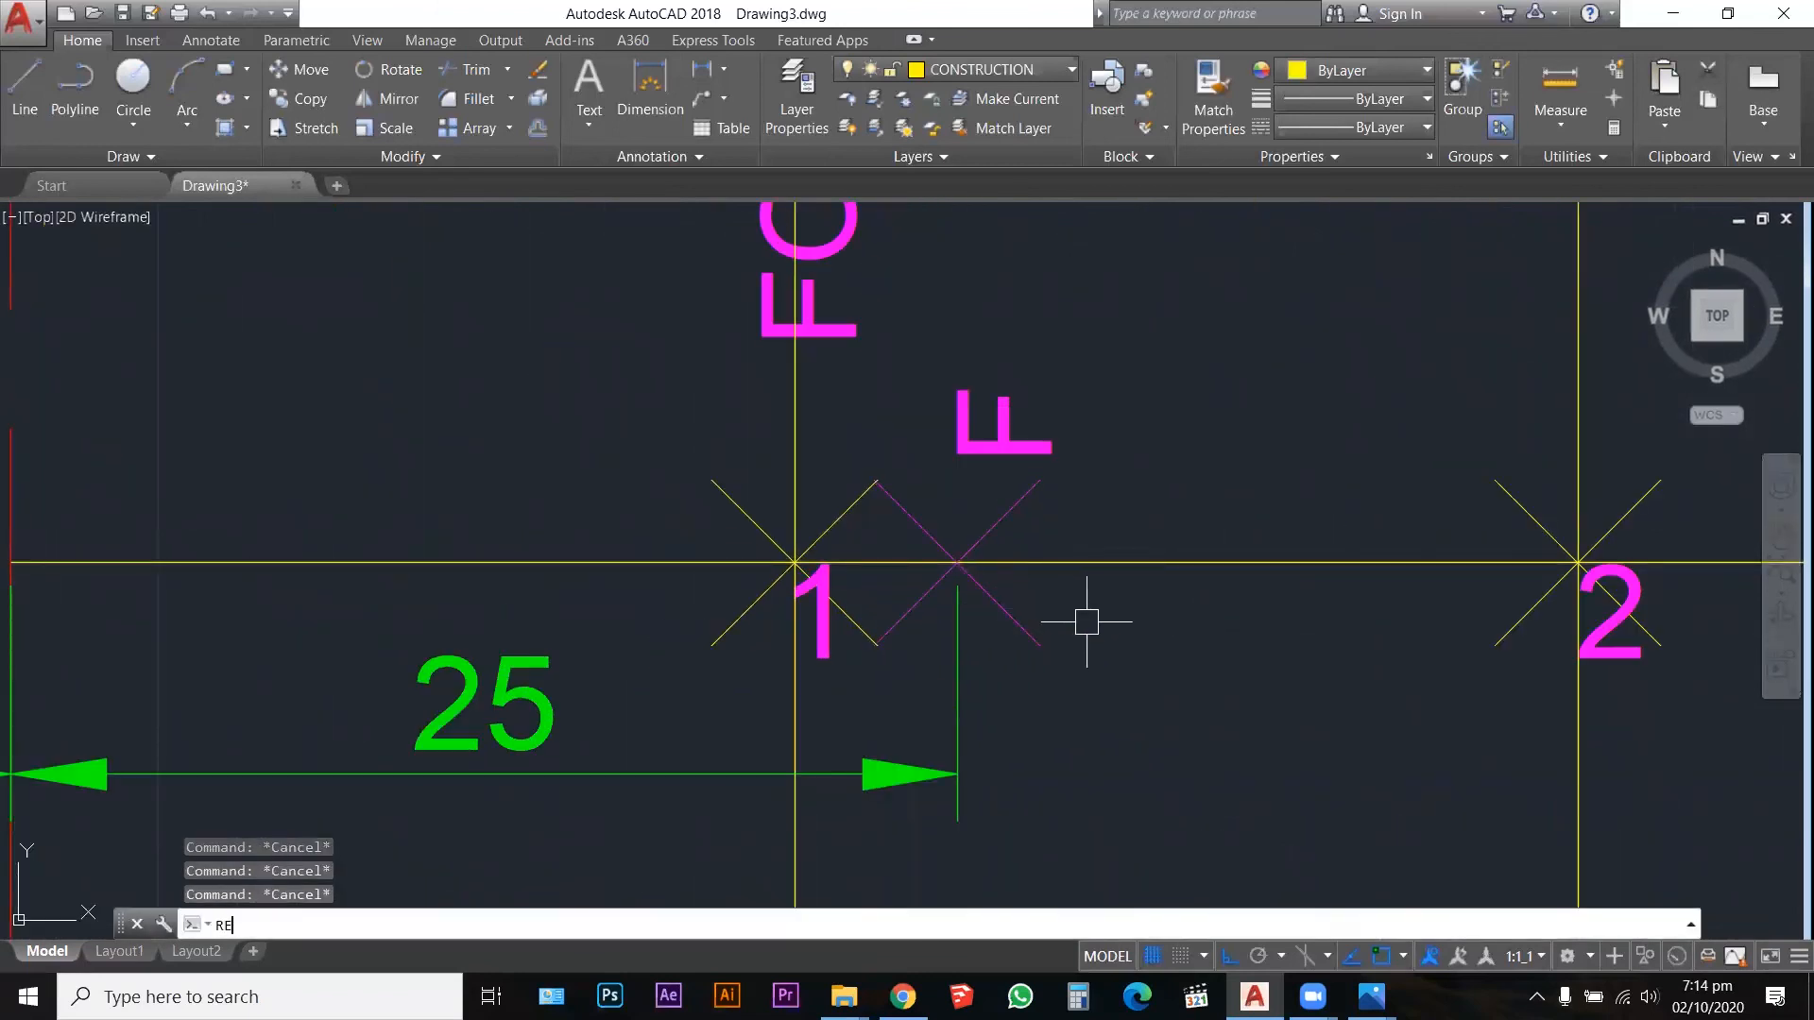
{"action": "key", "text": "Return"}
{"action": "scroll", "coordinate": [1076, 625], "scroll_direction": "down", "scroll_amount": 10}
{"action": "key", "text": "Escape"}
{"action": "key", "text": "Escape"}
{"action": "key", "text": "Escape"}
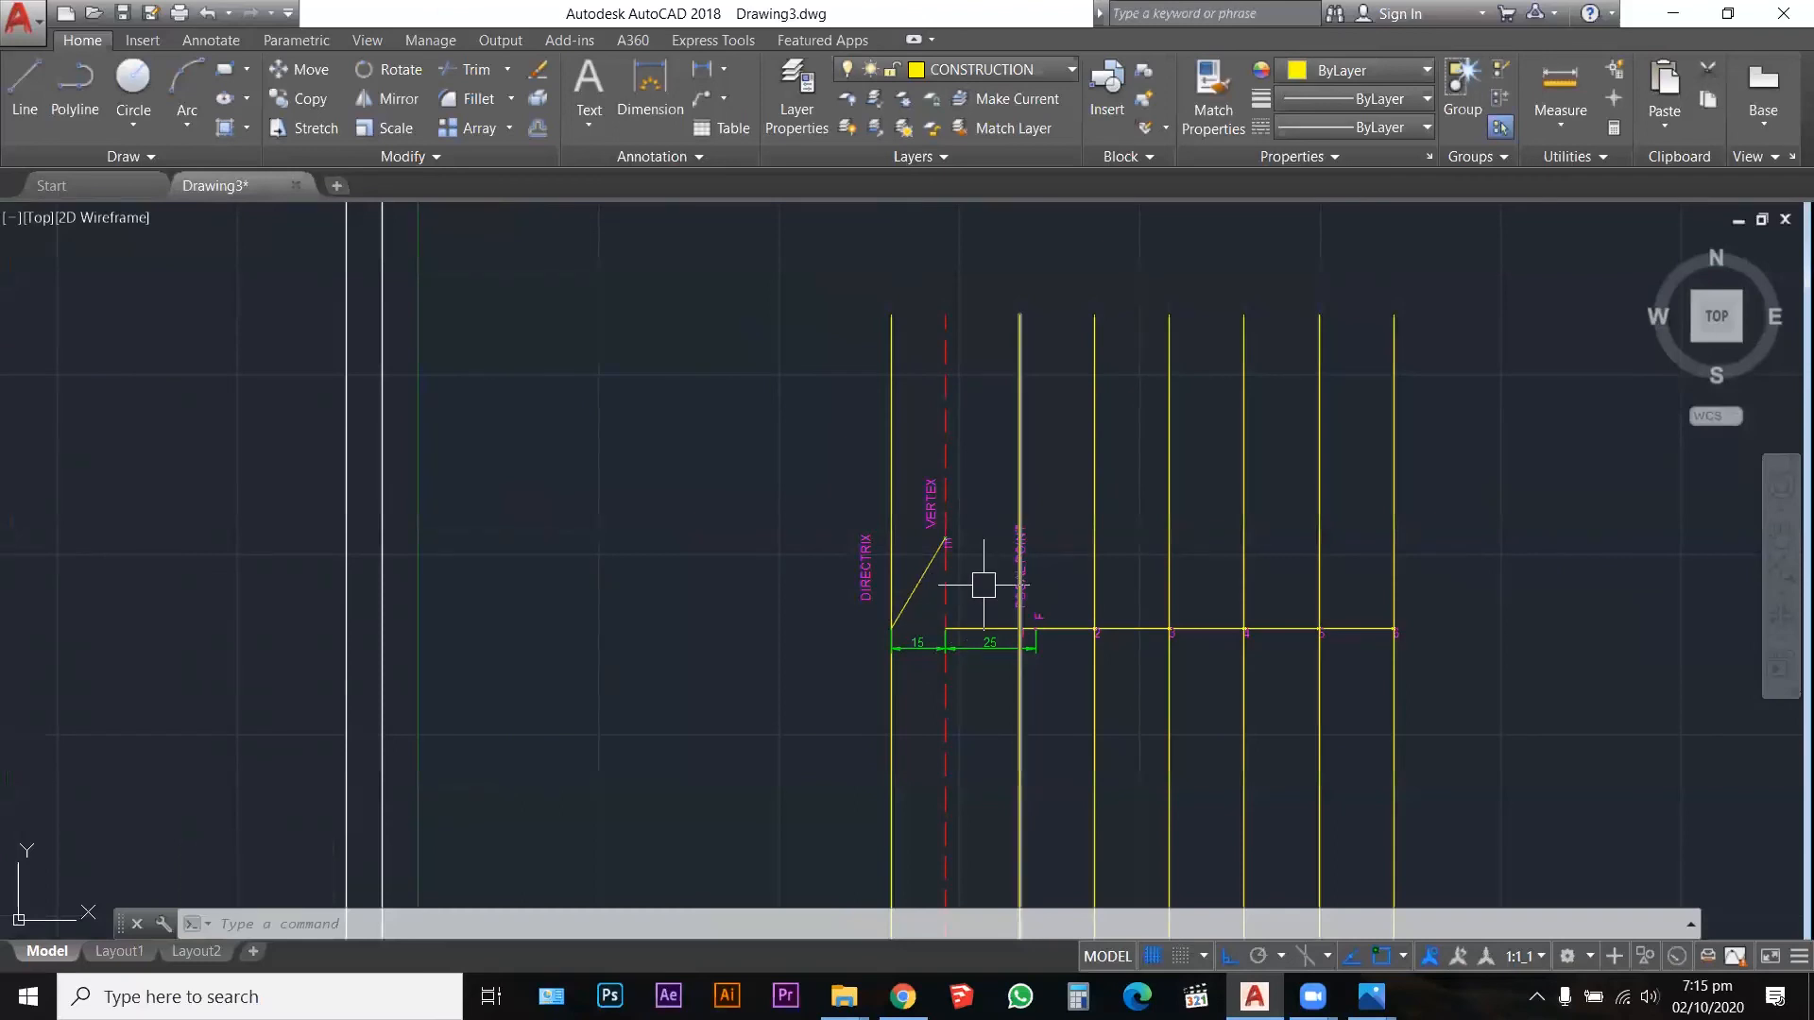
Step: Fillet the inclined eccentricity line with the vertical line at division 6 using radius 0 so they meet at a corner
{"action": "scroll", "coordinate": [924, 584], "scroll_direction": "up", "scroll_amount": 5}
{"action": "left_click", "coordinate": [932, 571]}
{"action": "scroll", "coordinate": [887, 586], "scroll_direction": "down", "scroll_amount": 5}
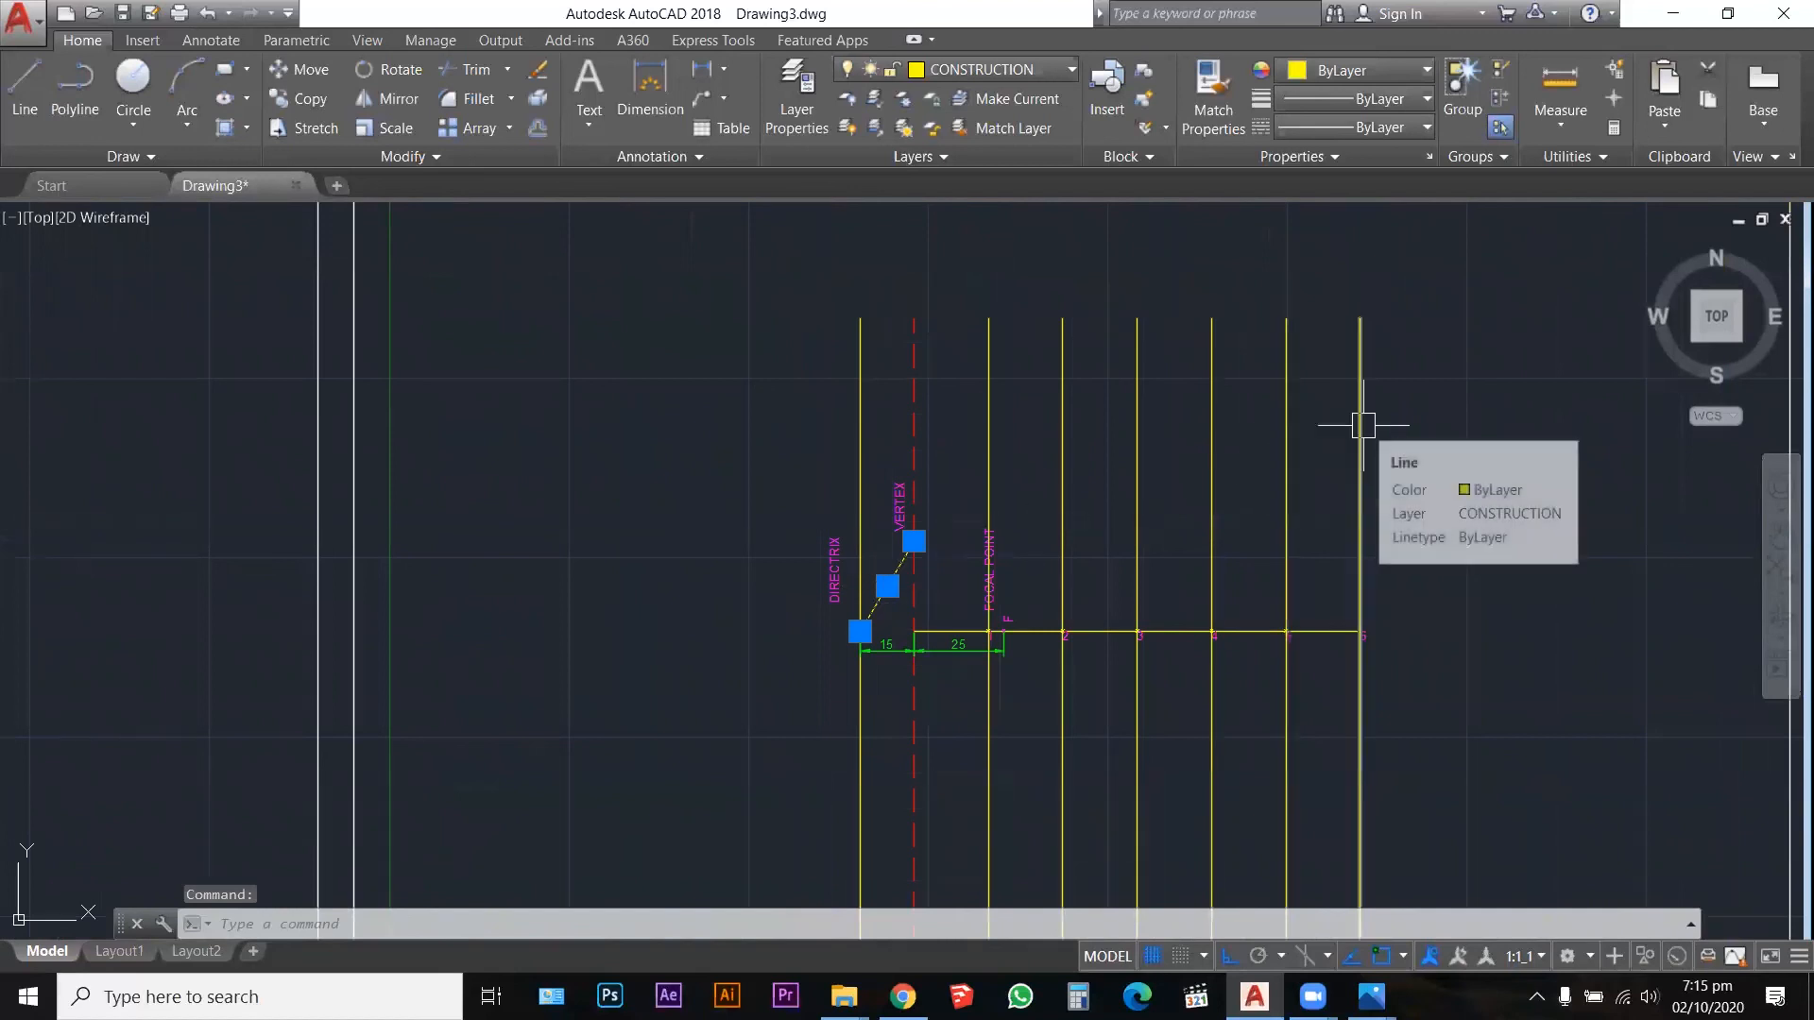
{"action": "key", "text": "Escape"}
{"action": "type", "text": "F"}
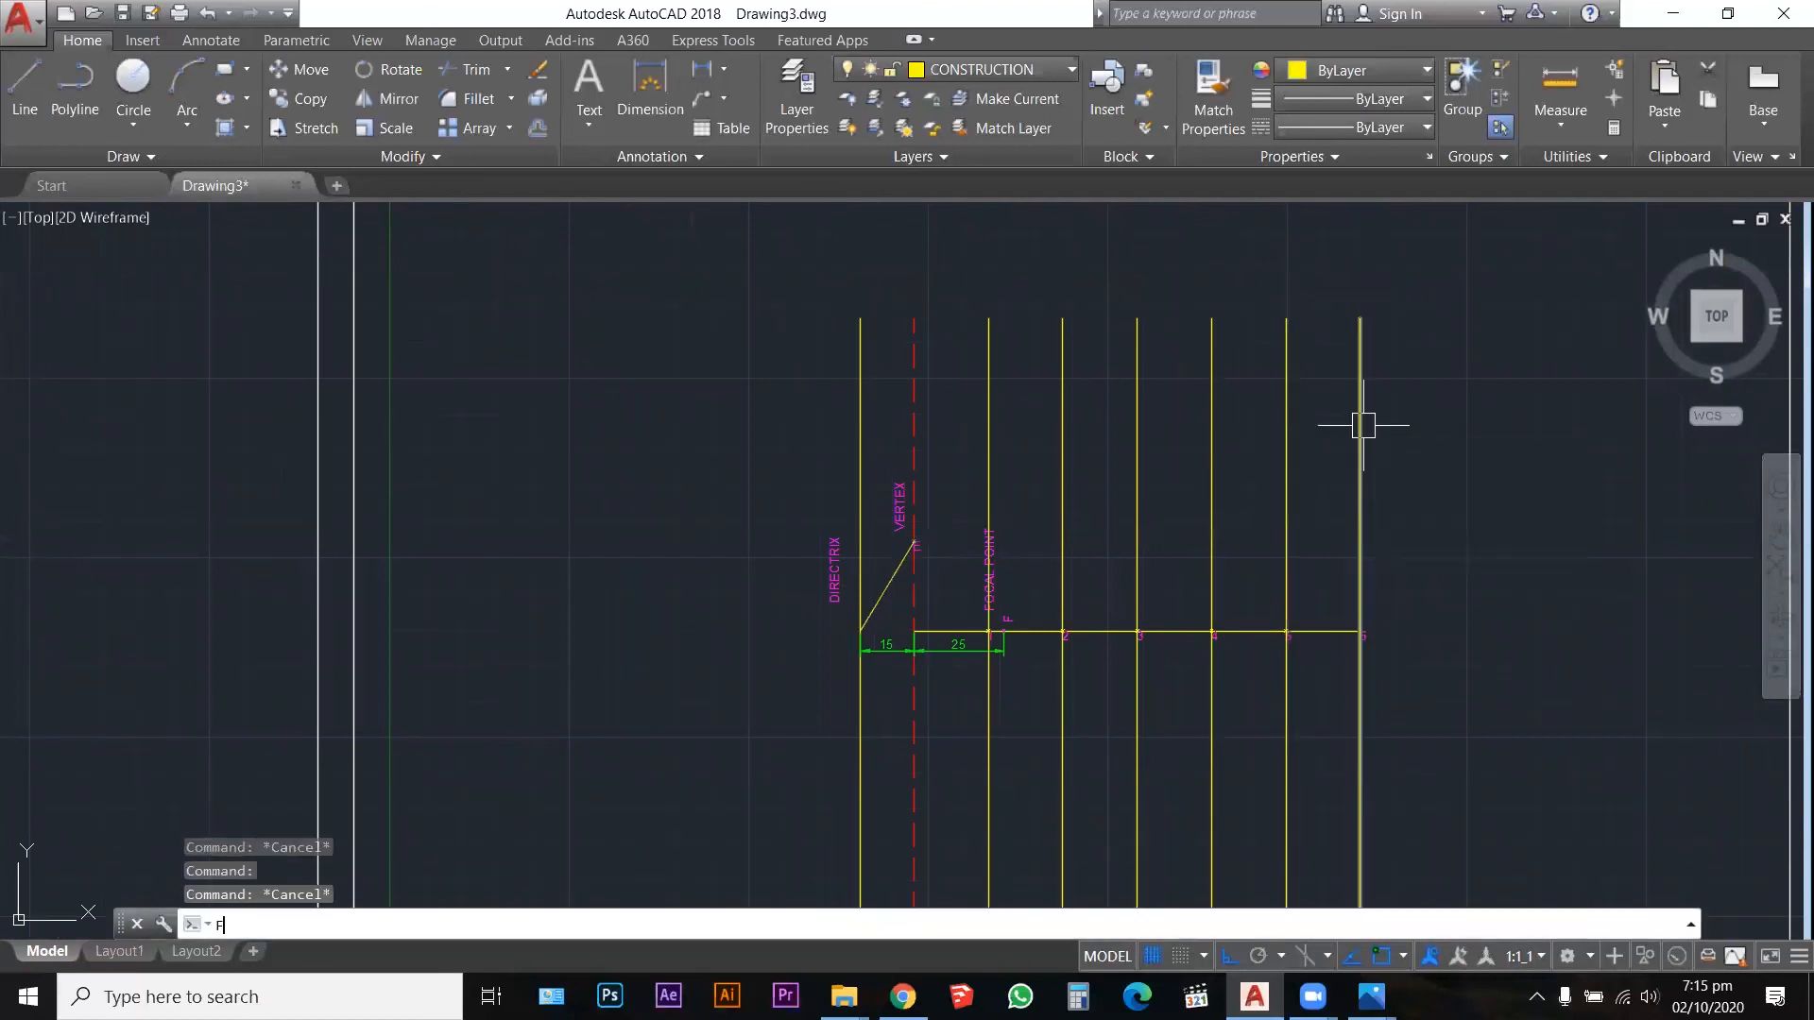
{"action": "key", "text": "Return"}
{"action": "left_click", "coordinate": [889, 594]}
{"action": "left_click", "coordinate": [1366, 472]}
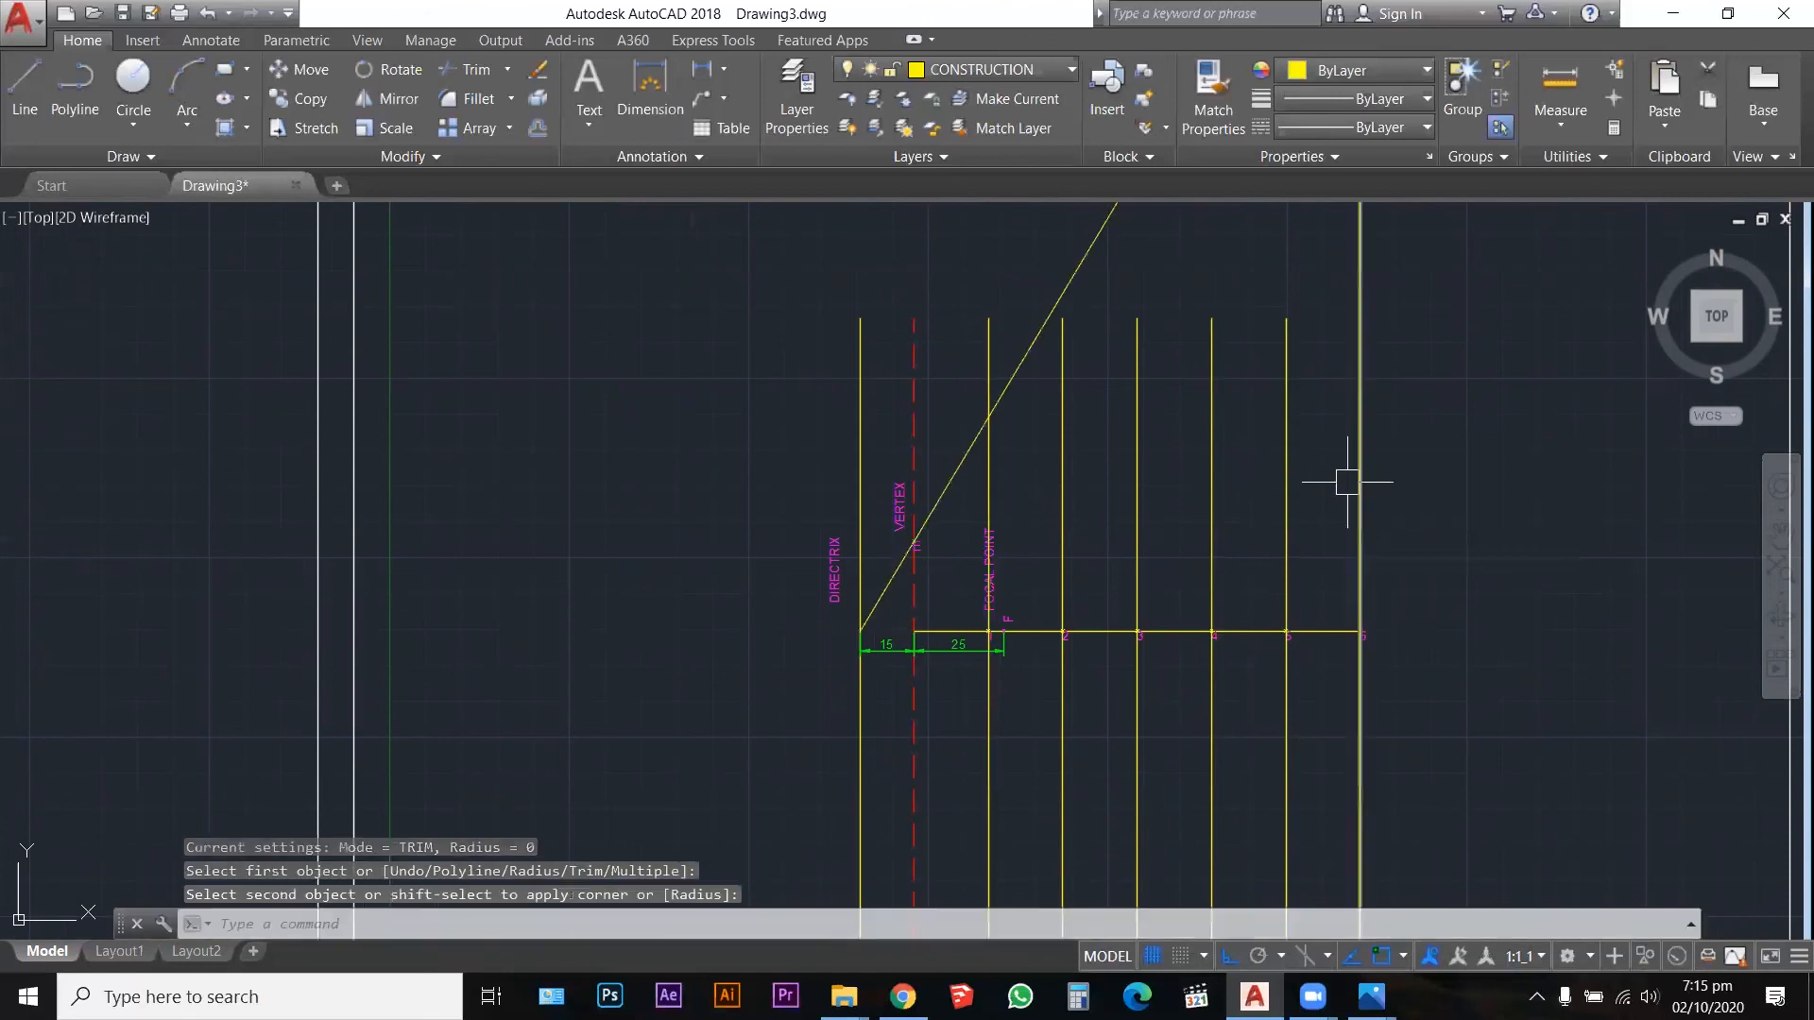
{"action": "scroll", "coordinate": [1162, 661], "scroll_direction": "down", "scroll_amount": 5}
{"action": "scroll", "coordinate": [1268, 540], "scroll_direction": "up", "scroll_amount": 3}
{"action": "scroll", "coordinate": [1268, 539], "scroll_direction": "down", "scroll_amount": 2}
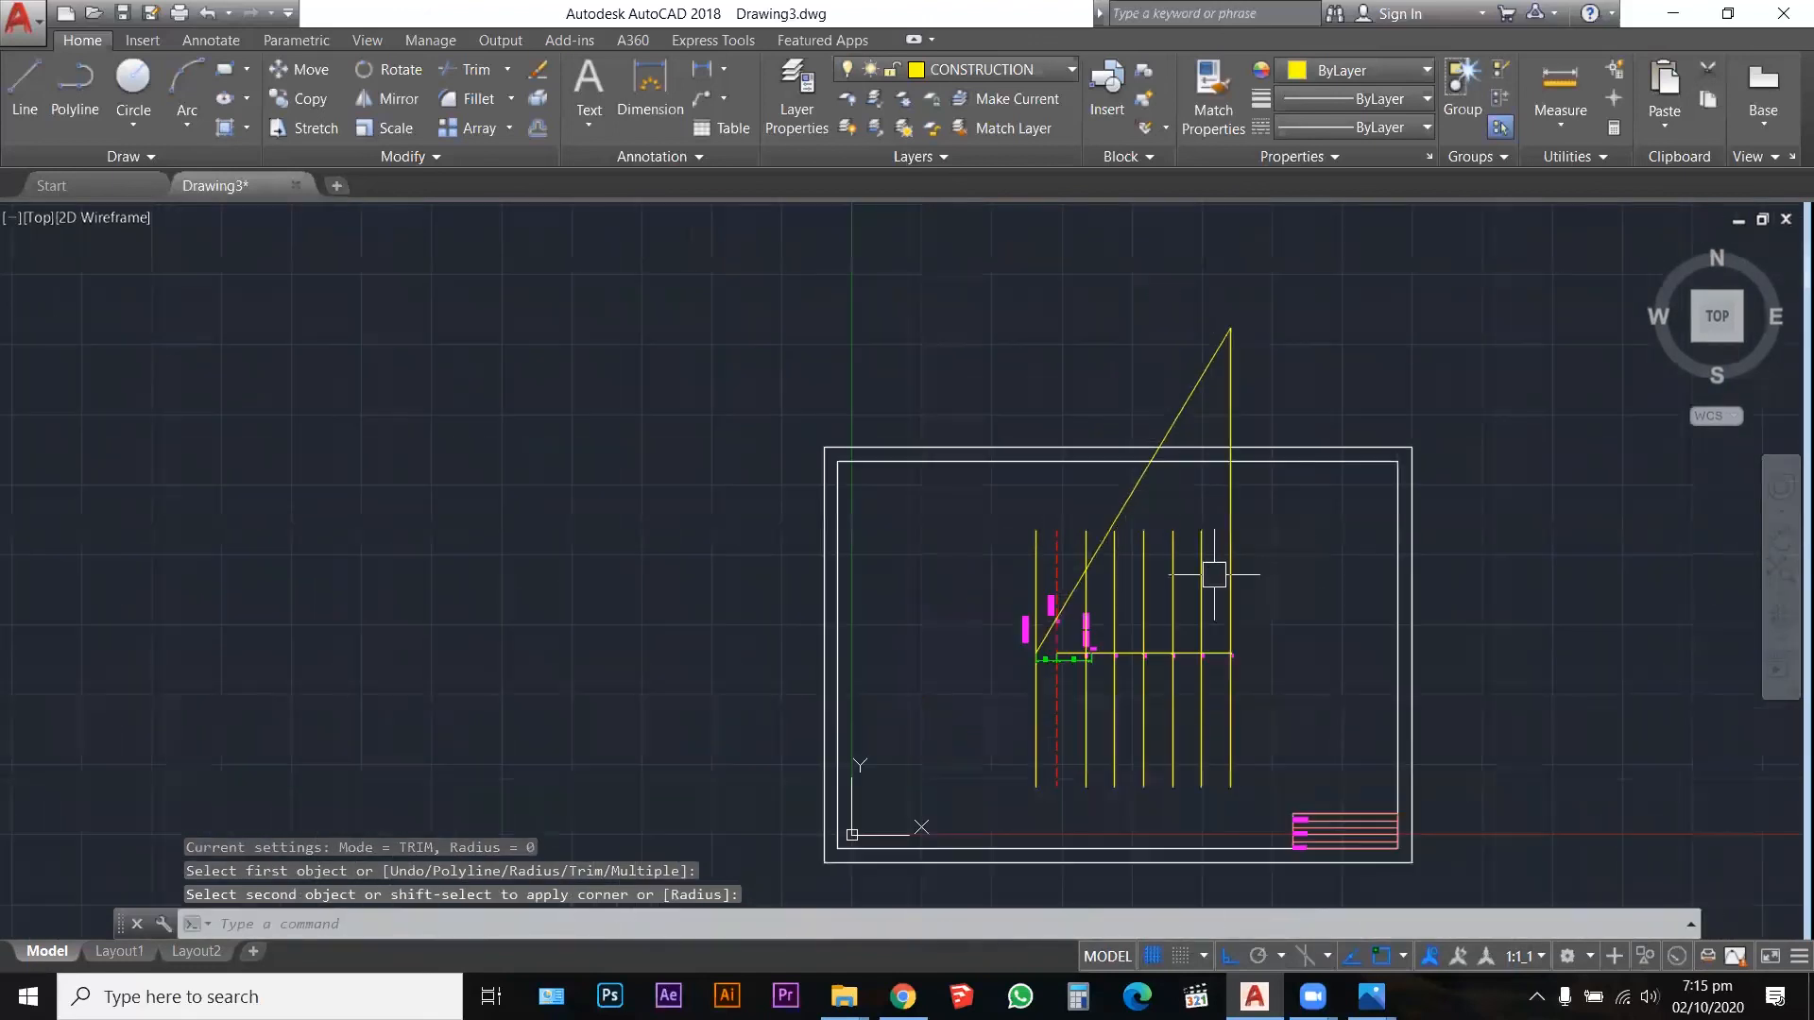
{"action": "scroll", "coordinate": [1179, 554], "scroll_direction": "up", "scroll_amount": 2}
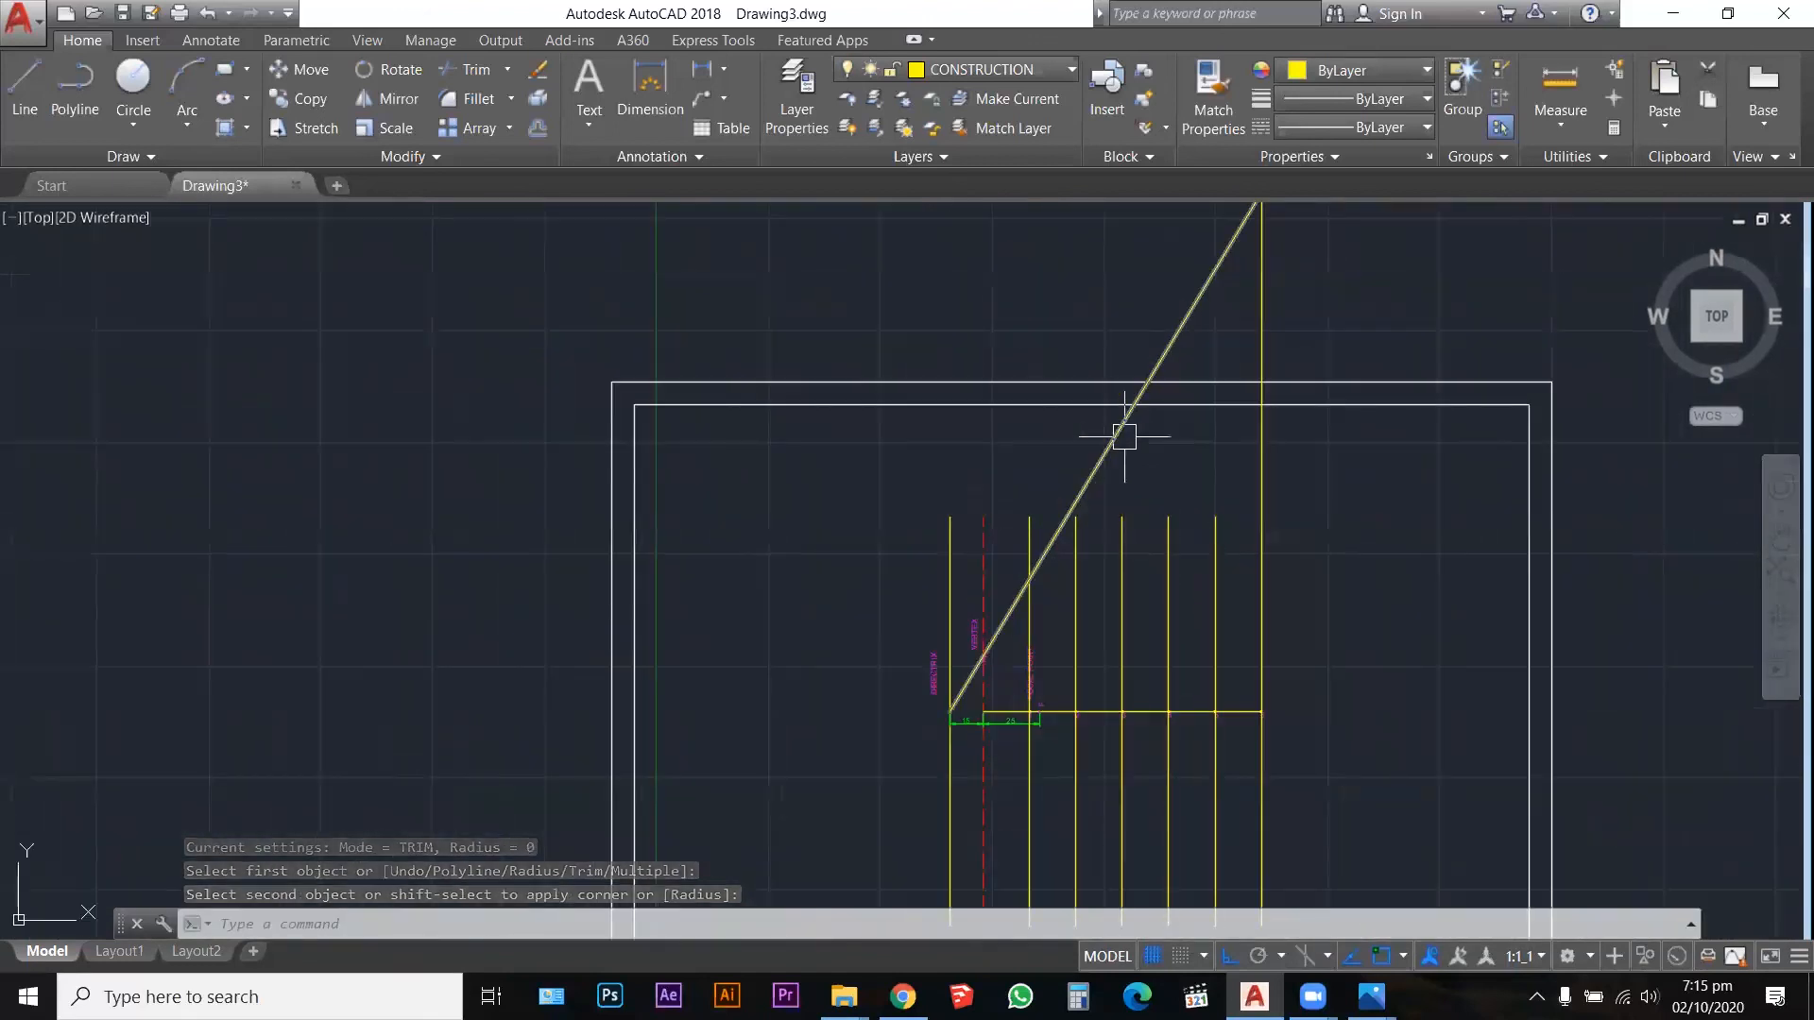
{"action": "key", "text": "Escape"}
{"action": "key", "text": "Escape"}
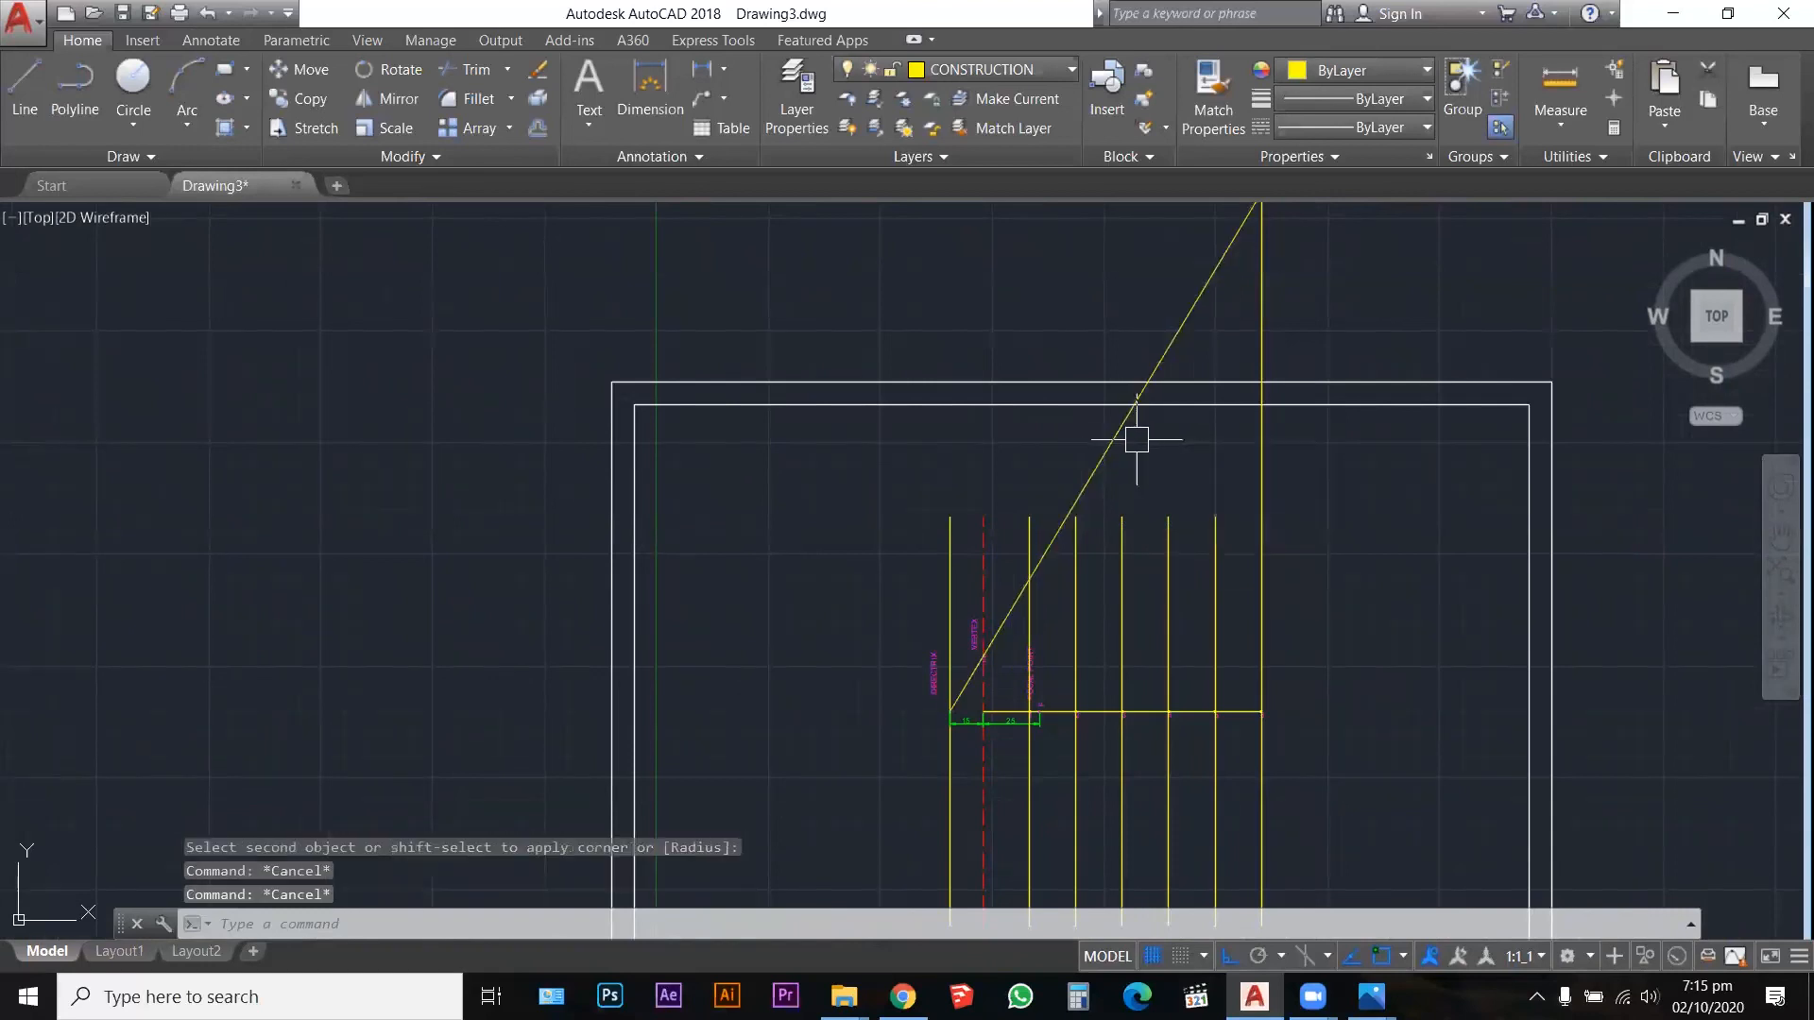
Step: Extend the vertical lines at divisions 2, 3, 4 and 5 up to the inclined line
{"action": "type", "text": "ex"}
{"action": "key", "text": "Return"}
{"action": "left_click", "coordinate": [1113, 442]}
{"action": "left_click", "coordinate": [1076, 564]}
{"action": "left_click", "coordinate": [1122, 565]}
{"action": "left_click", "coordinate": [1169, 561]}
{"action": "left_click", "coordinate": [1216, 561]}
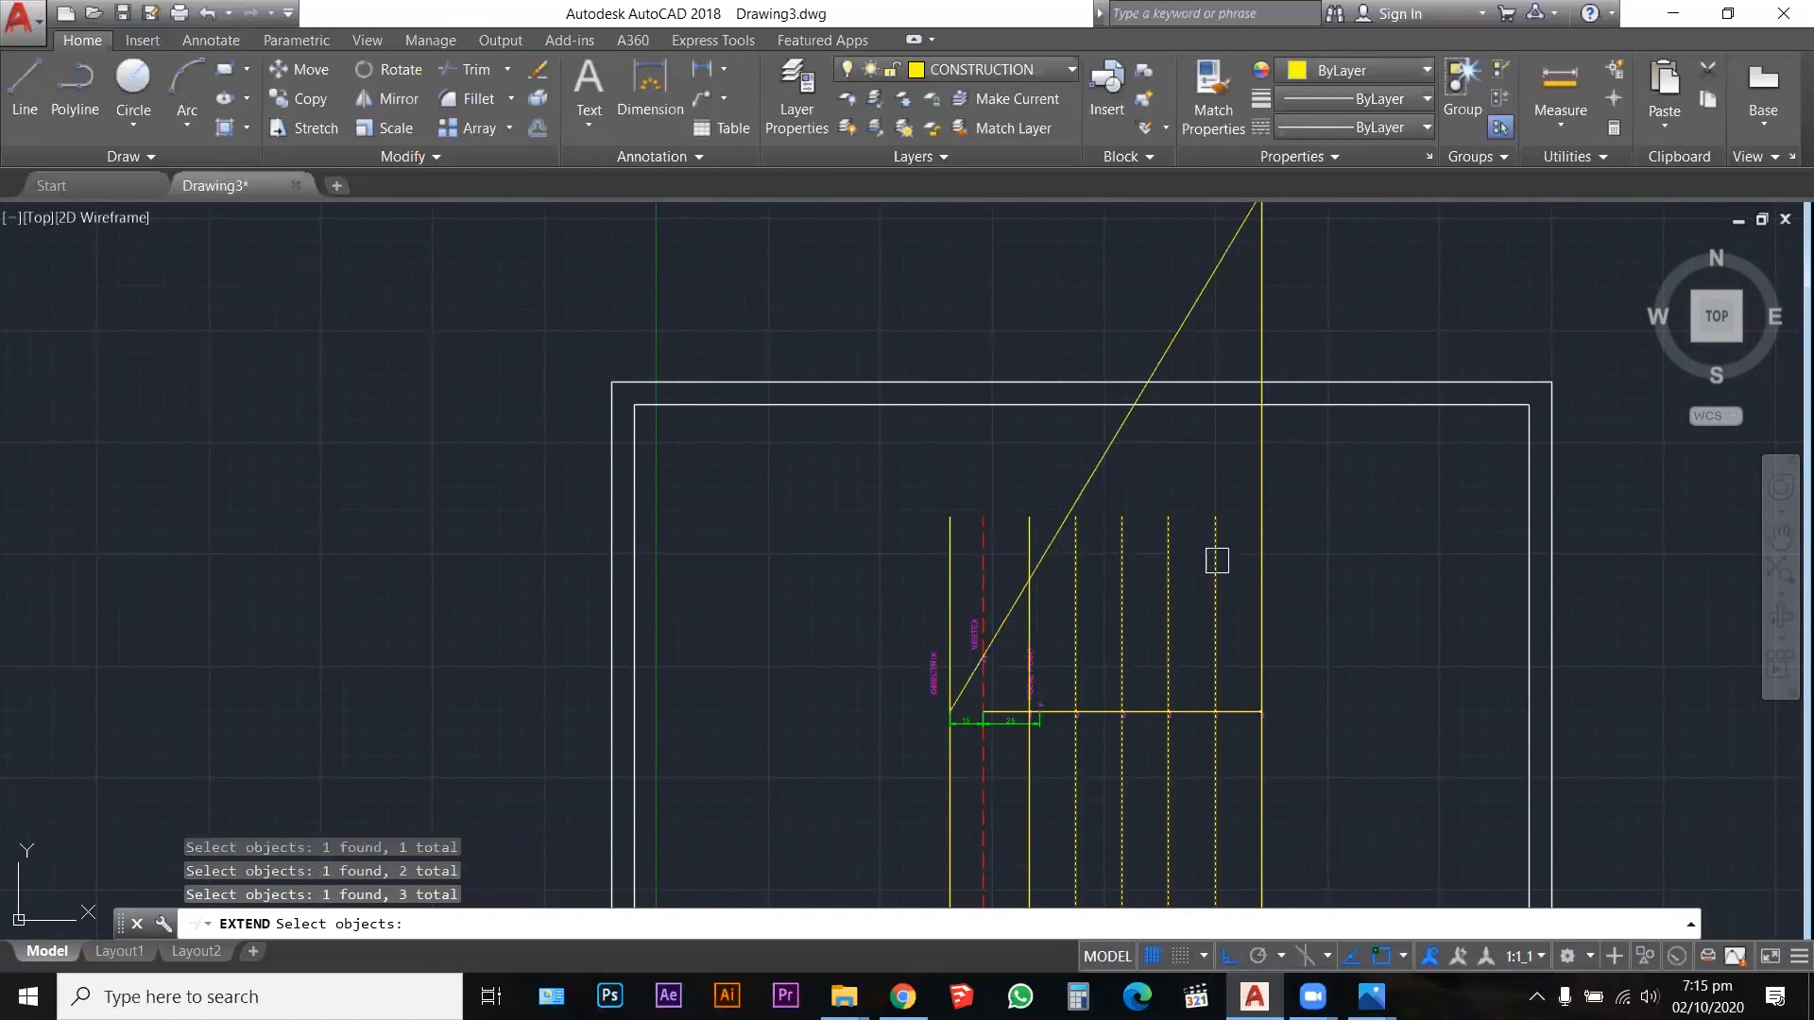
{"action": "key", "text": "Return"}
{"action": "left_click", "coordinate": [1118, 548]}
{"action": "left_click", "coordinate": [1076, 570]}
{"action": "left_click", "coordinate": [1166, 564]}
{"action": "left_click", "coordinate": [1220, 557]}
{"action": "left_click", "coordinate": [1122, 565]}
{"action": "key", "text": "Escape"}
Step: Trim the part of the vertical line at division 1 that projects above the inclined line
{"action": "type", "text": "tr"}
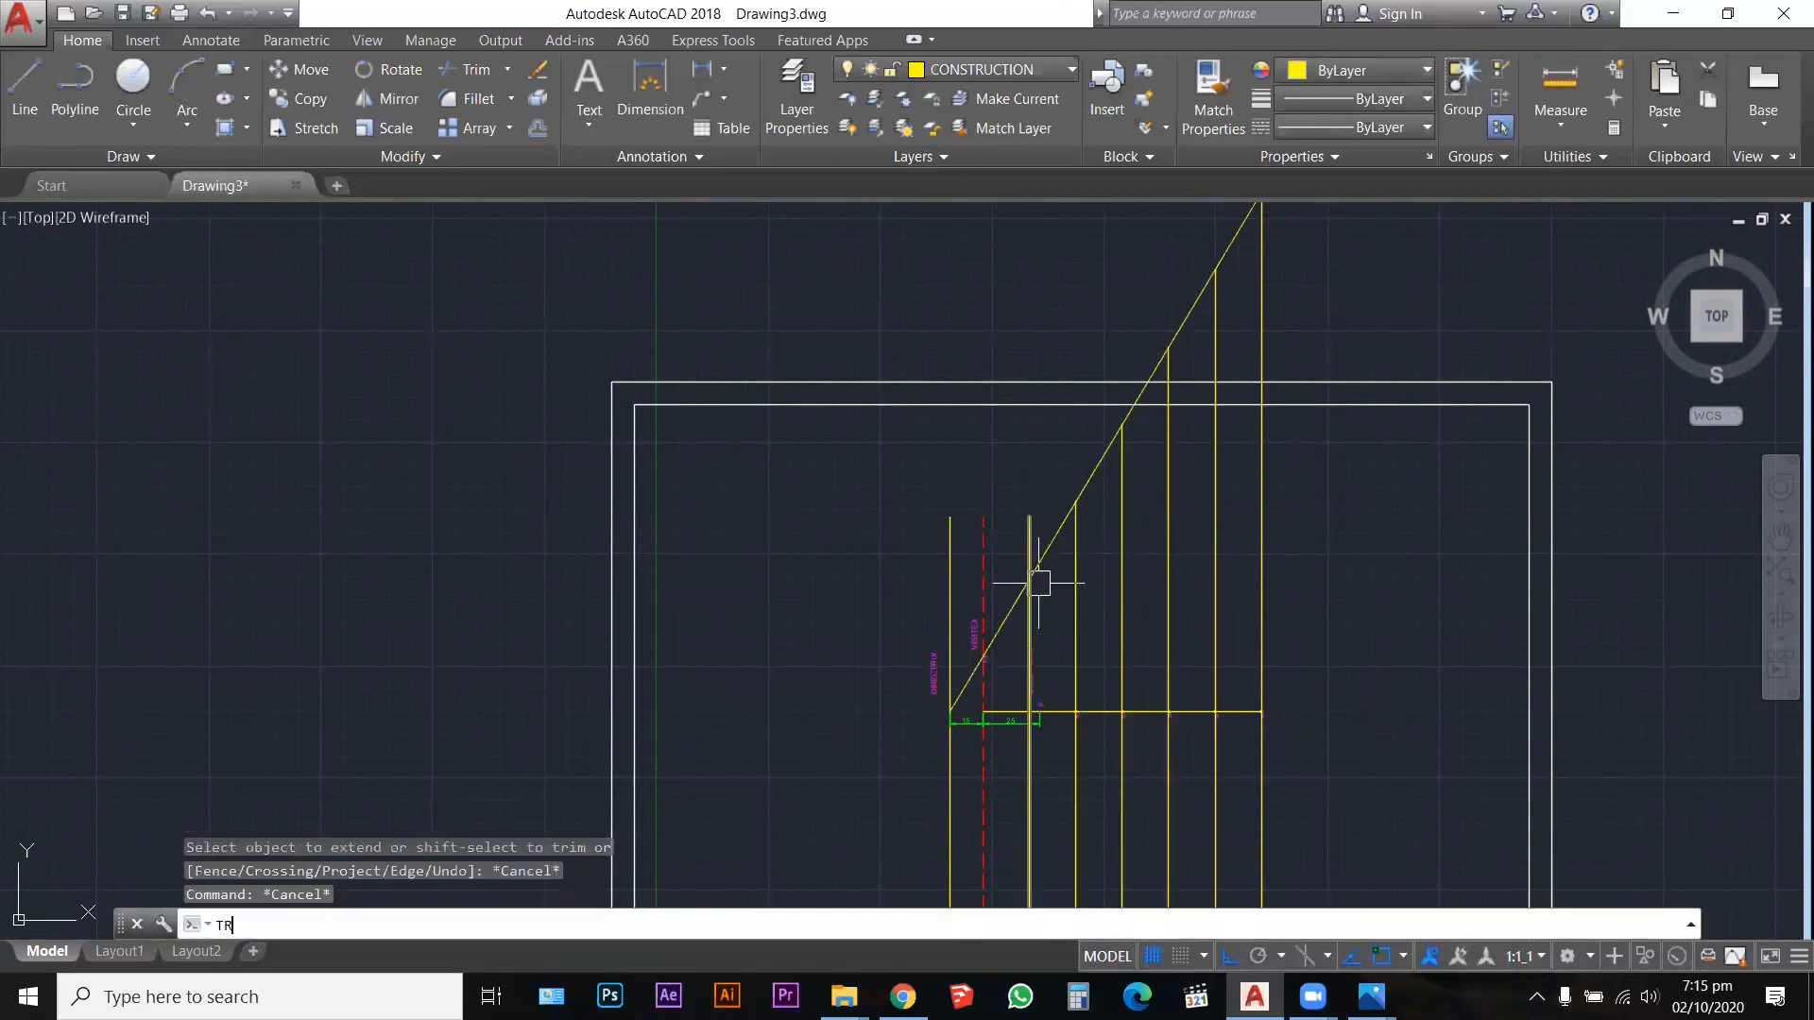
{"action": "key", "text": "Return"}
{"action": "scroll", "coordinate": [1044, 585], "scroll_direction": "up", "scroll_amount": 3}
{"action": "left_click", "coordinate": [1056, 586]}
{"action": "left_click", "coordinate": [963, 463]}
{"action": "key", "text": "Return"}
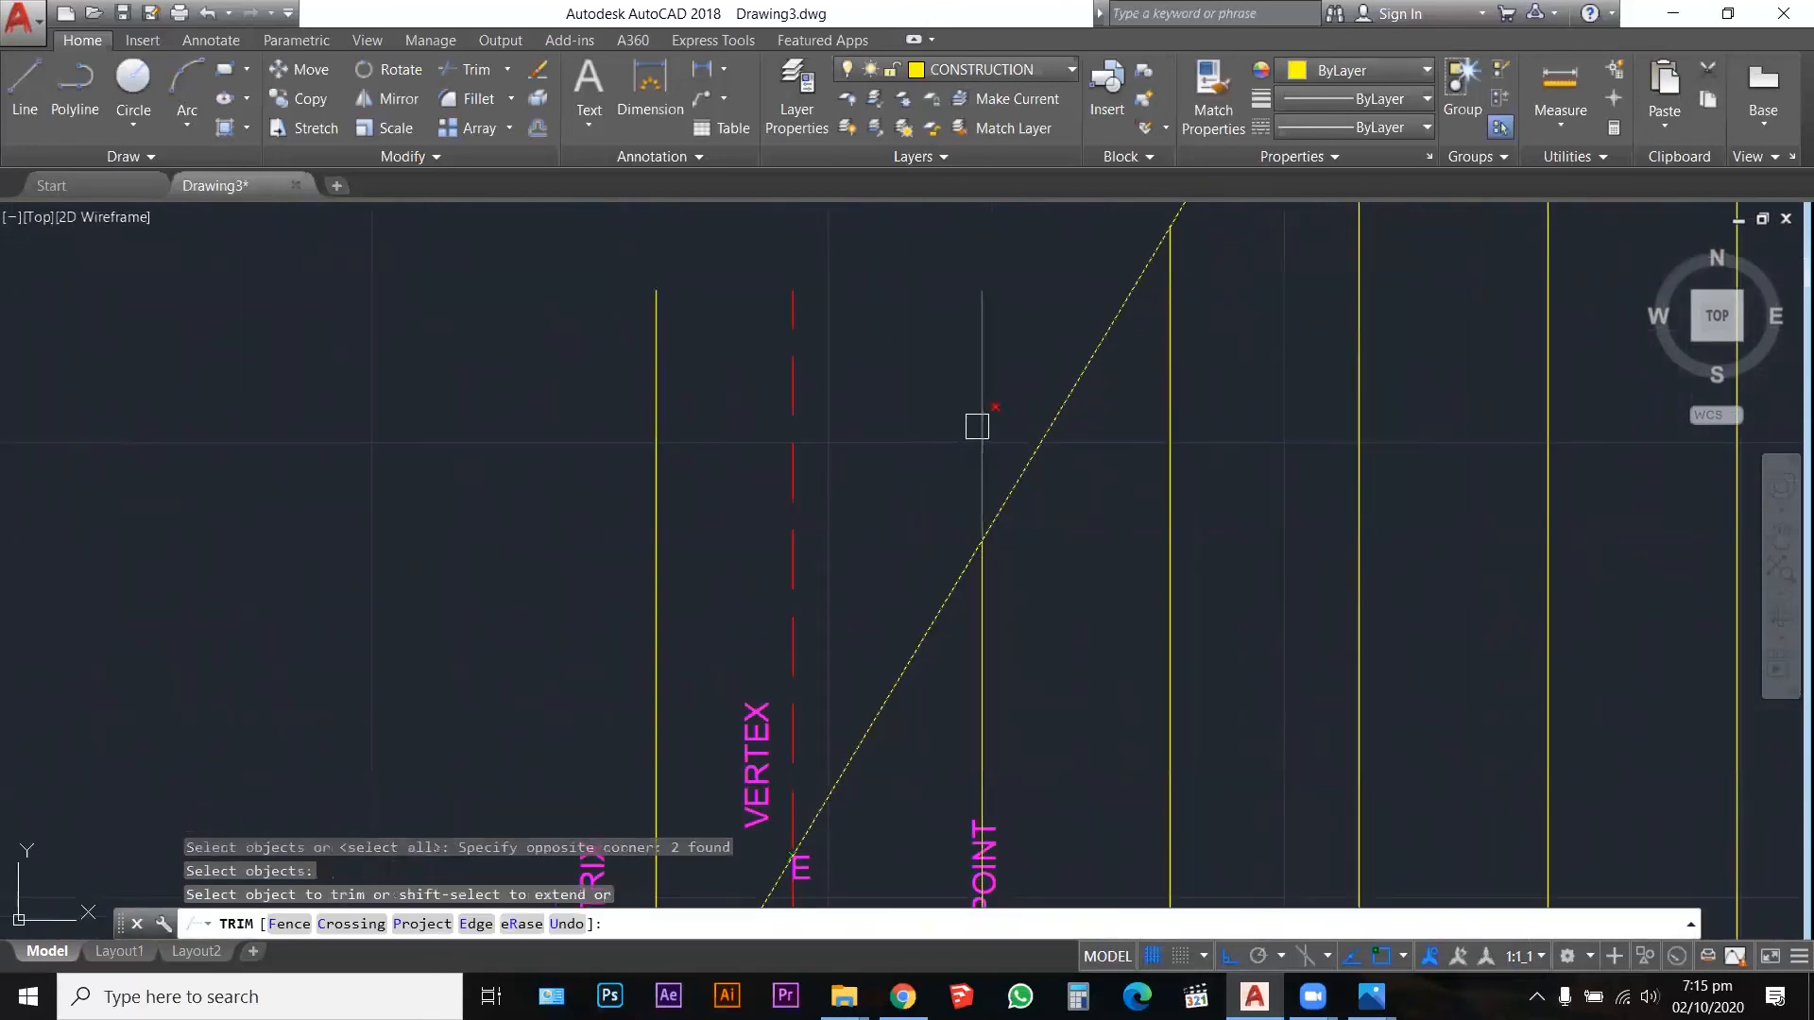
{"action": "key", "text": "Escape"}
{"action": "scroll", "coordinate": [998, 528], "scroll_direction": "down", "scroll_amount": 5}
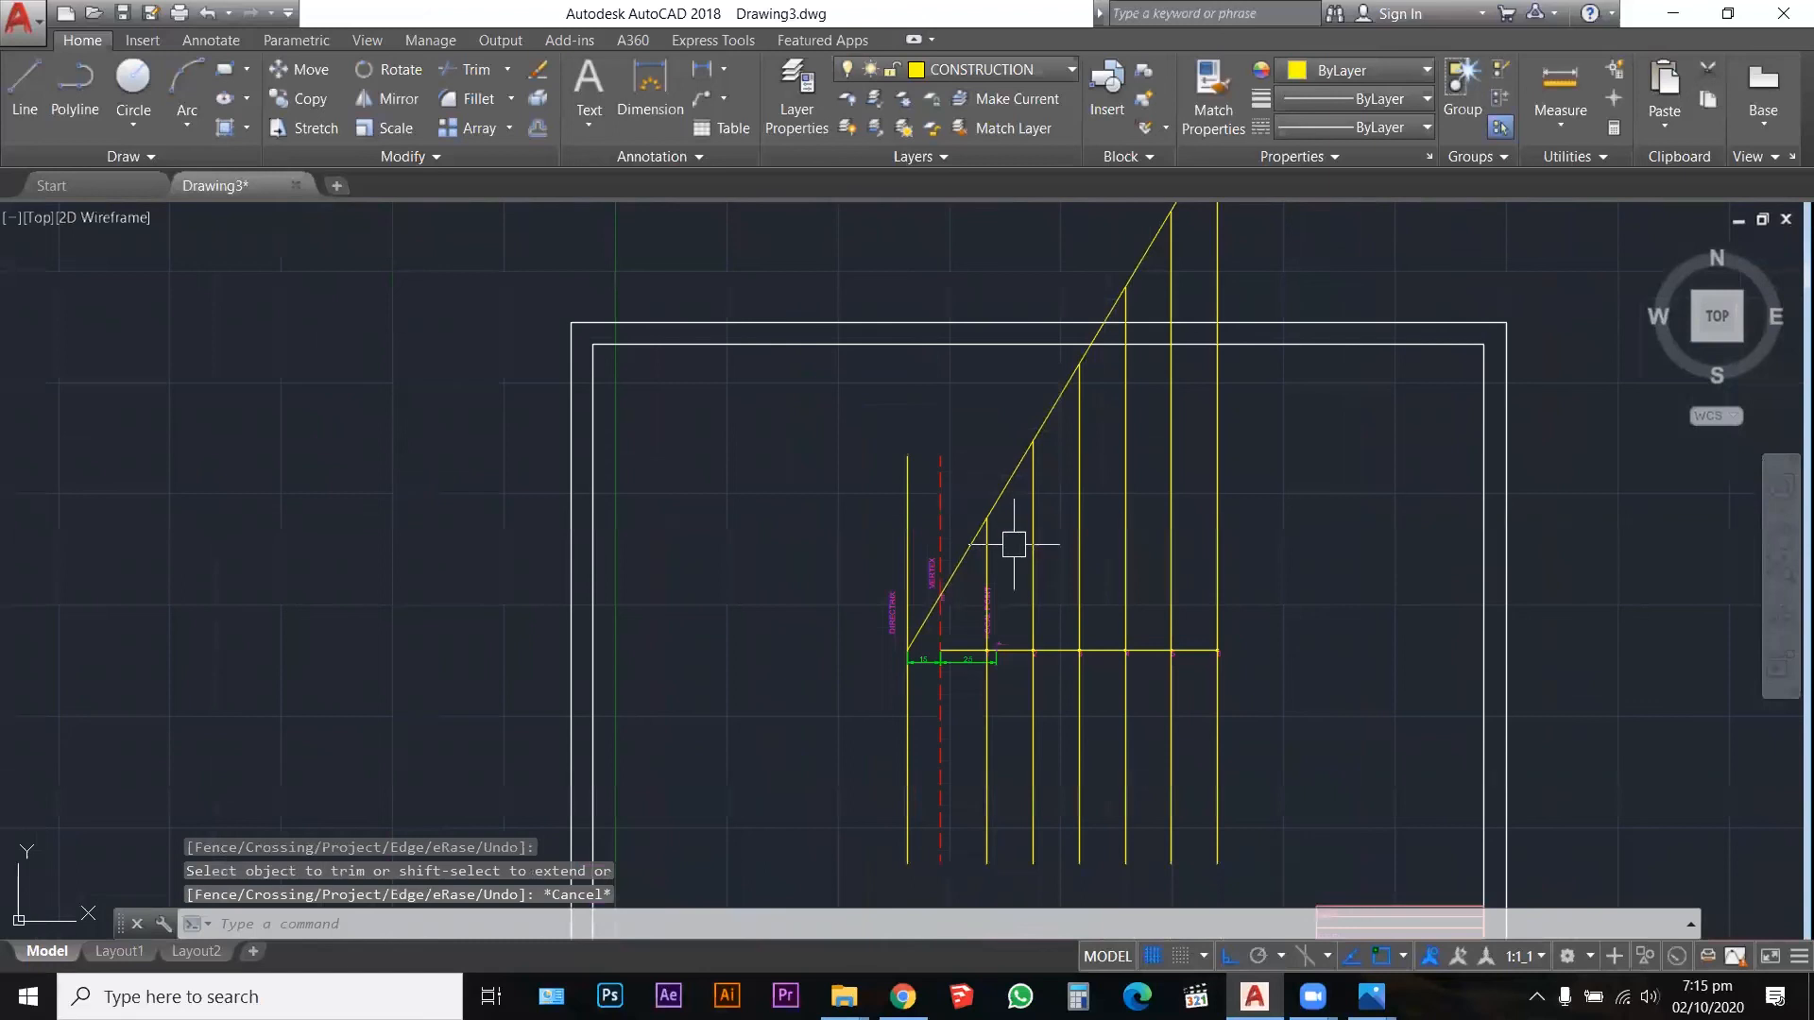
Step: Move the inclined line through E to the DIMENSIONS layer
{"action": "scroll", "coordinate": [1014, 544], "scroll_direction": "down", "scroll_amount": 2}
{"action": "scroll", "coordinate": [997, 571], "scroll_direction": "up", "scroll_amount": 4}
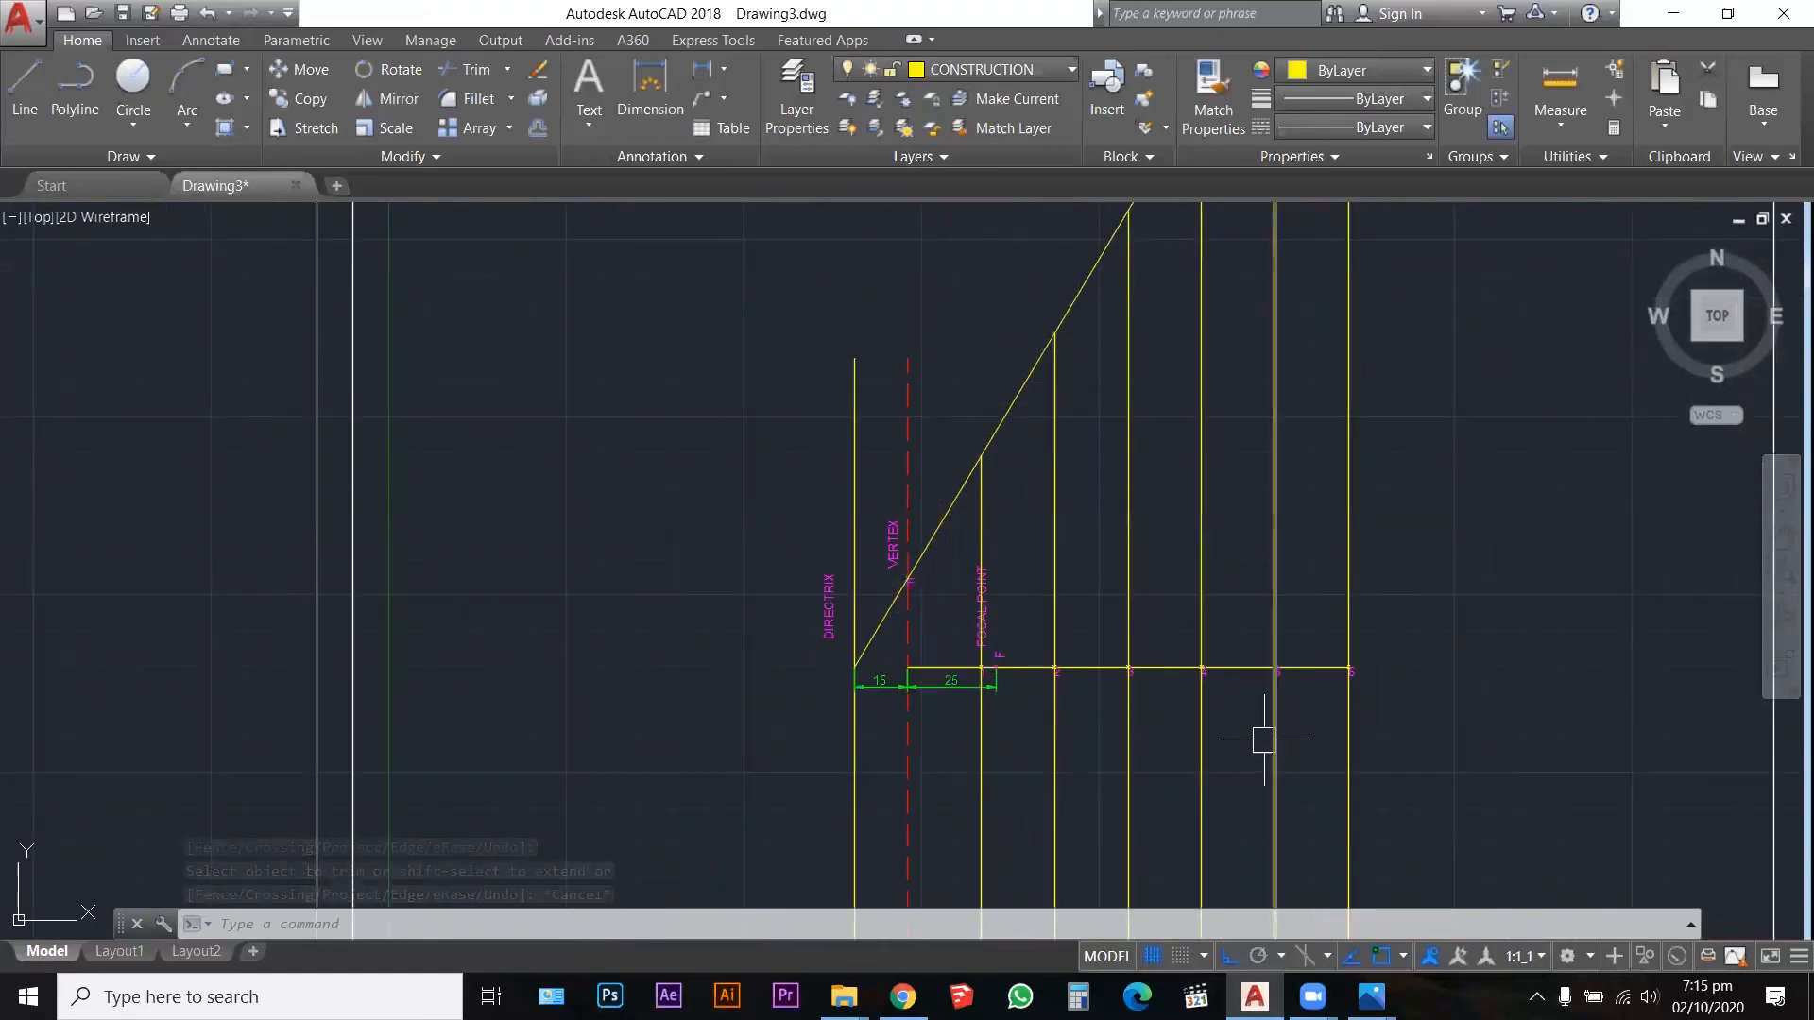
{"action": "scroll", "coordinate": [1080, 466], "scroll_direction": "down", "scroll_amount": 4}
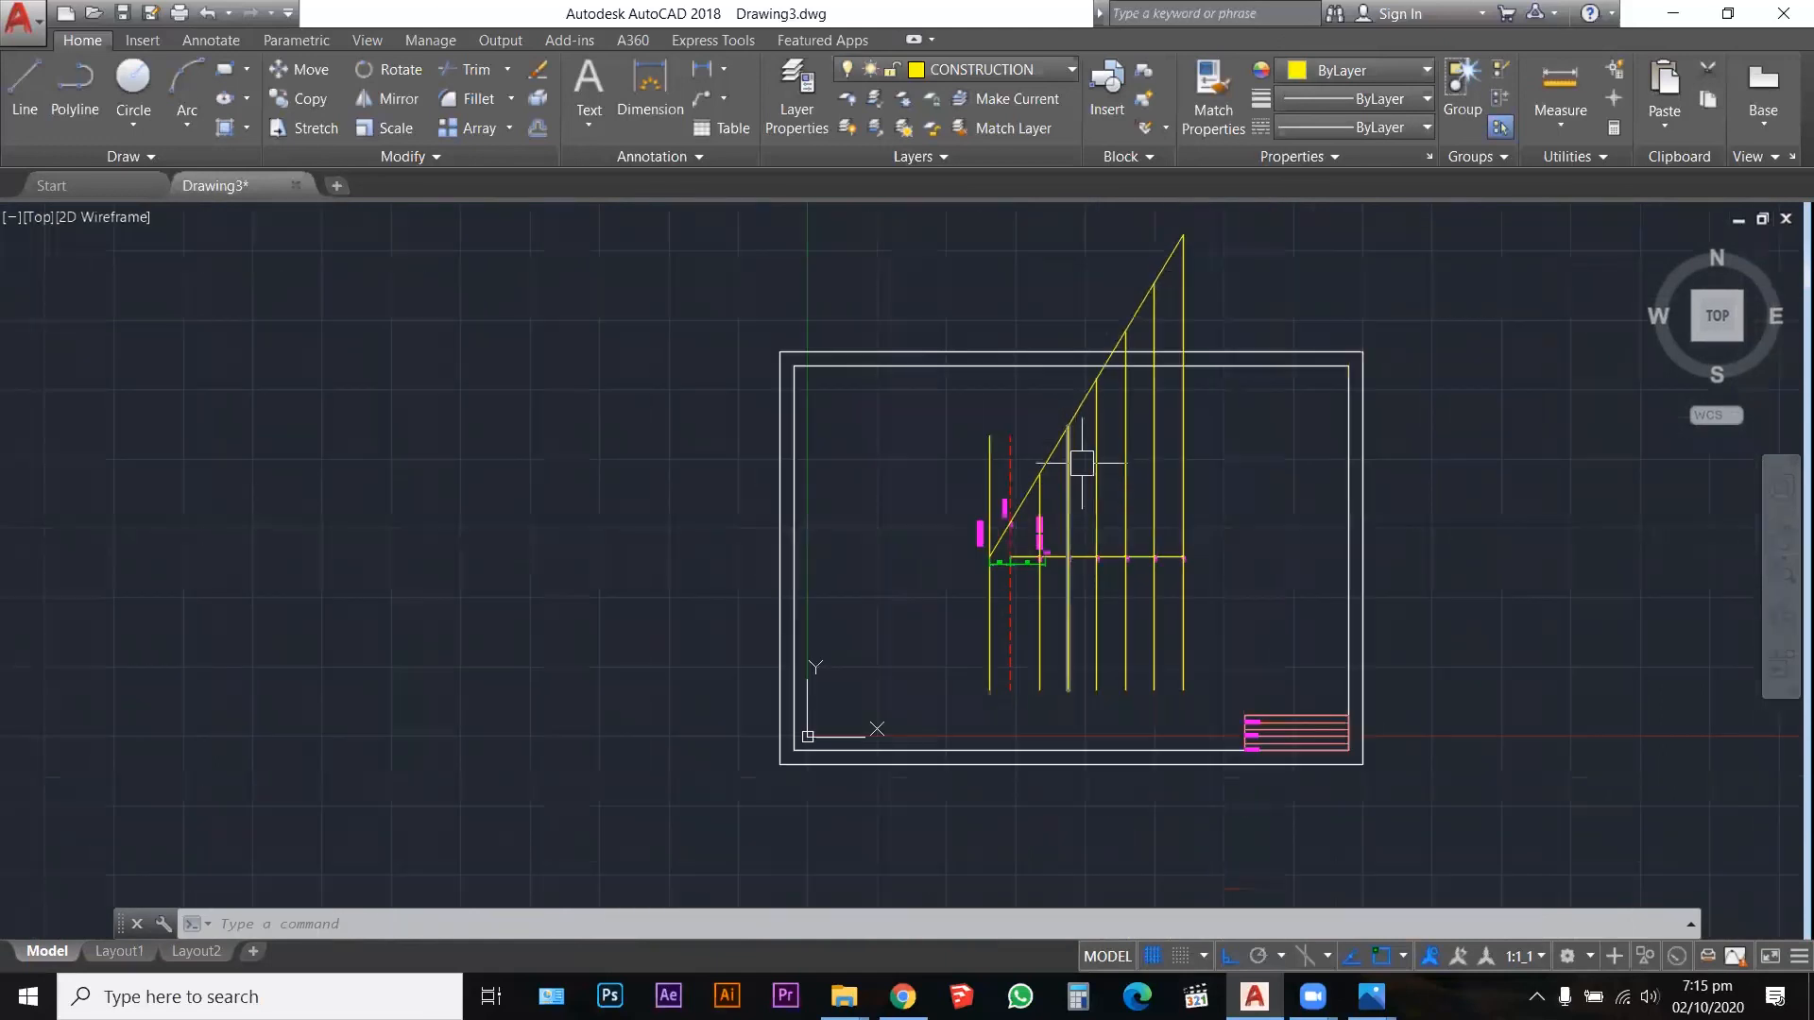
{"action": "scroll", "coordinate": [1077, 416], "scroll_direction": "up", "scroll_amount": 3}
{"action": "left_click", "coordinate": [1077, 403]}
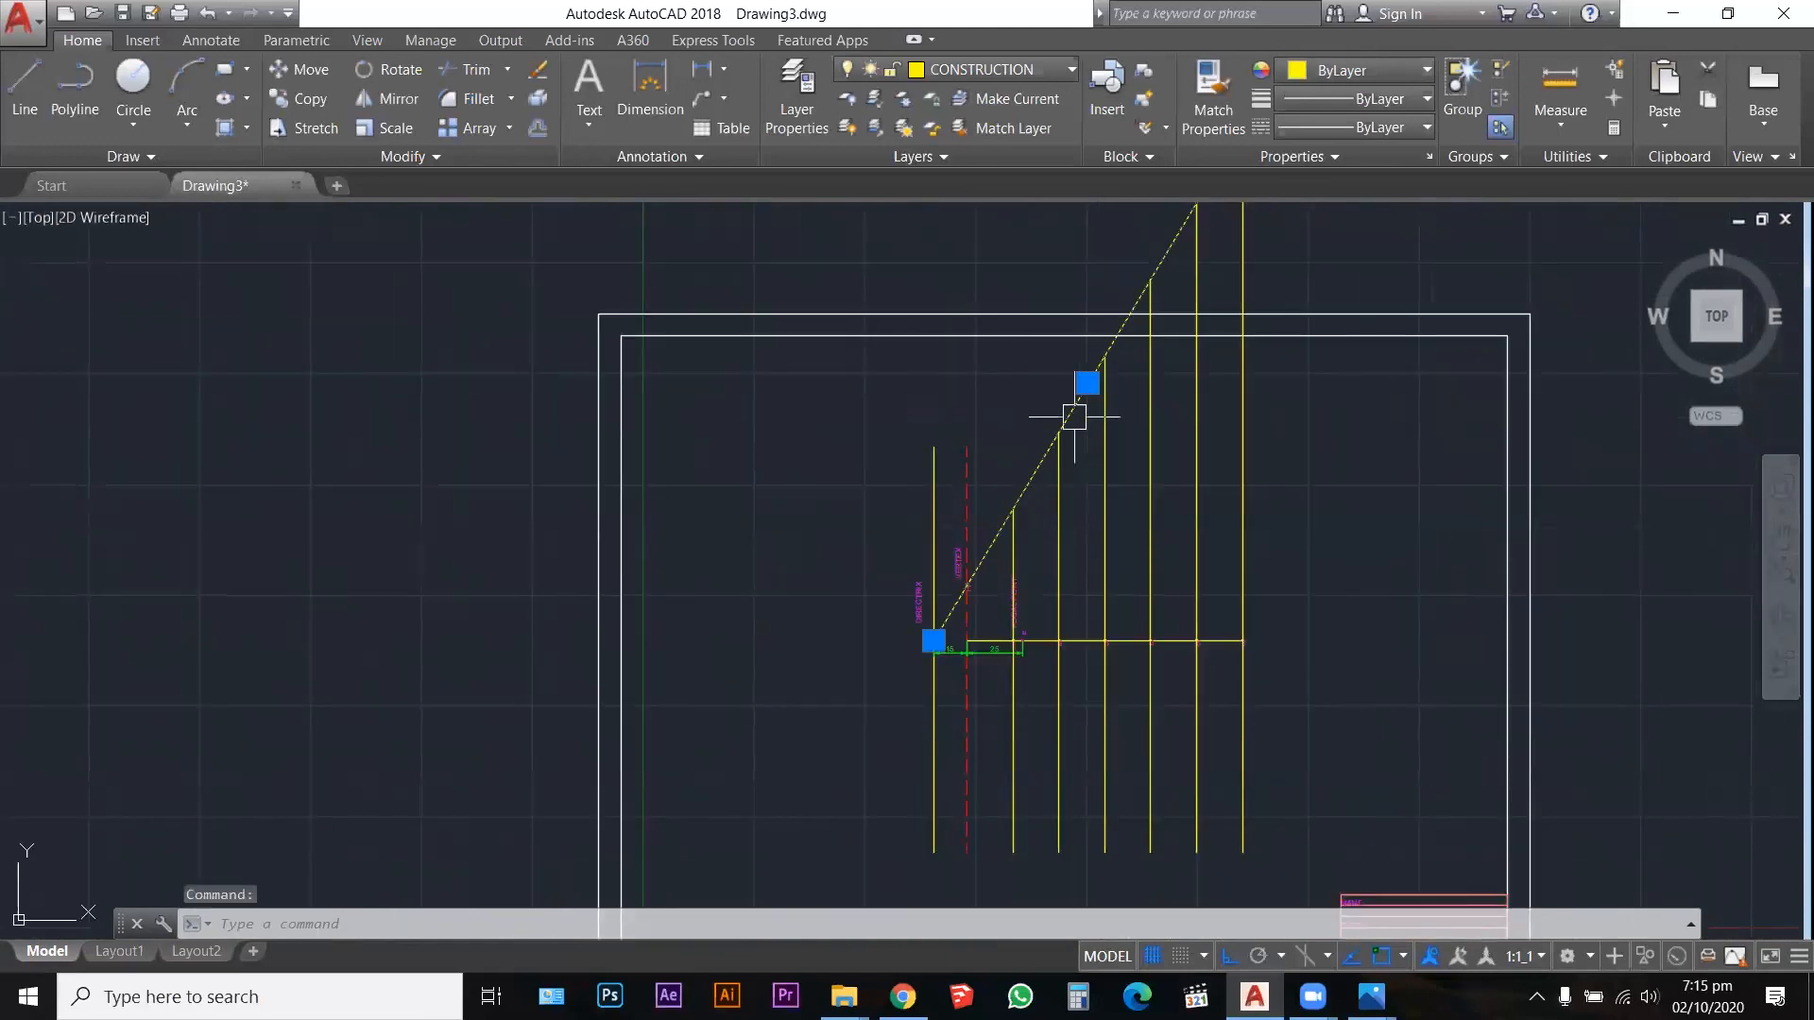
{"action": "left_click", "coordinate": [1042, 73]}
{"action": "left_click", "coordinate": [973, 209]}
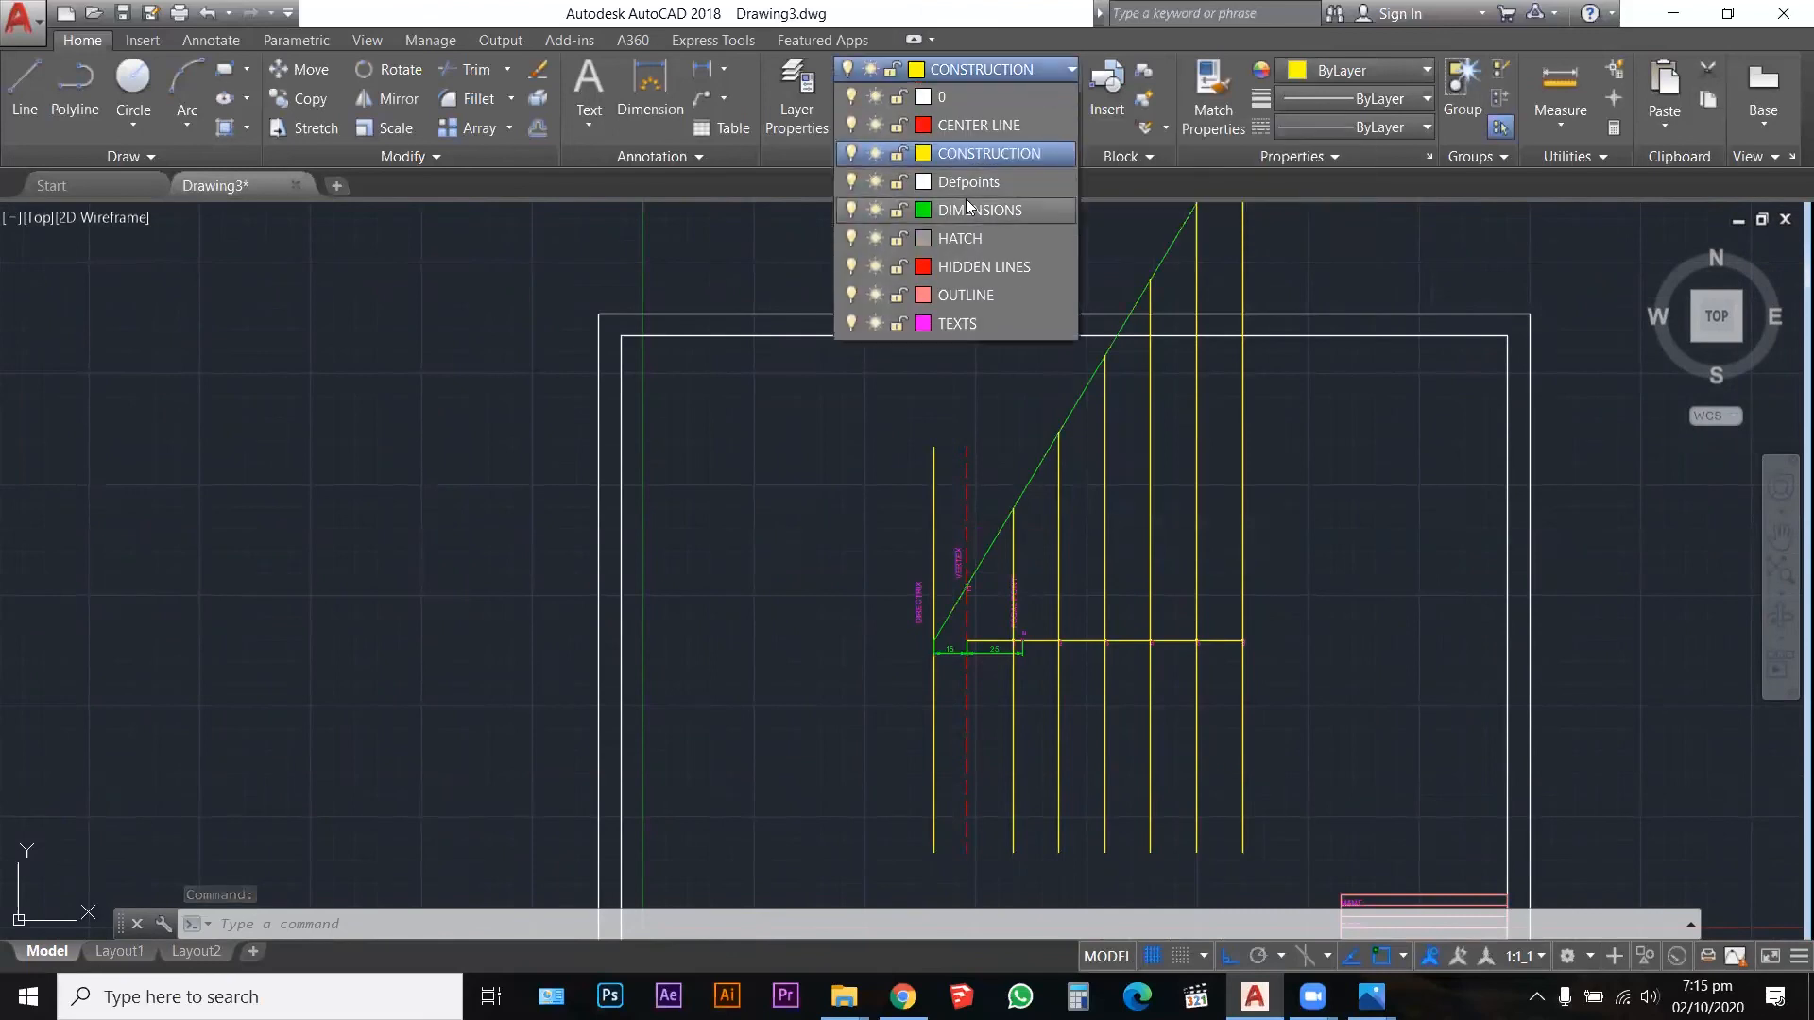
{"action": "scroll", "coordinate": [1036, 588], "scroll_direction": "up", "scroll_amount": 4}
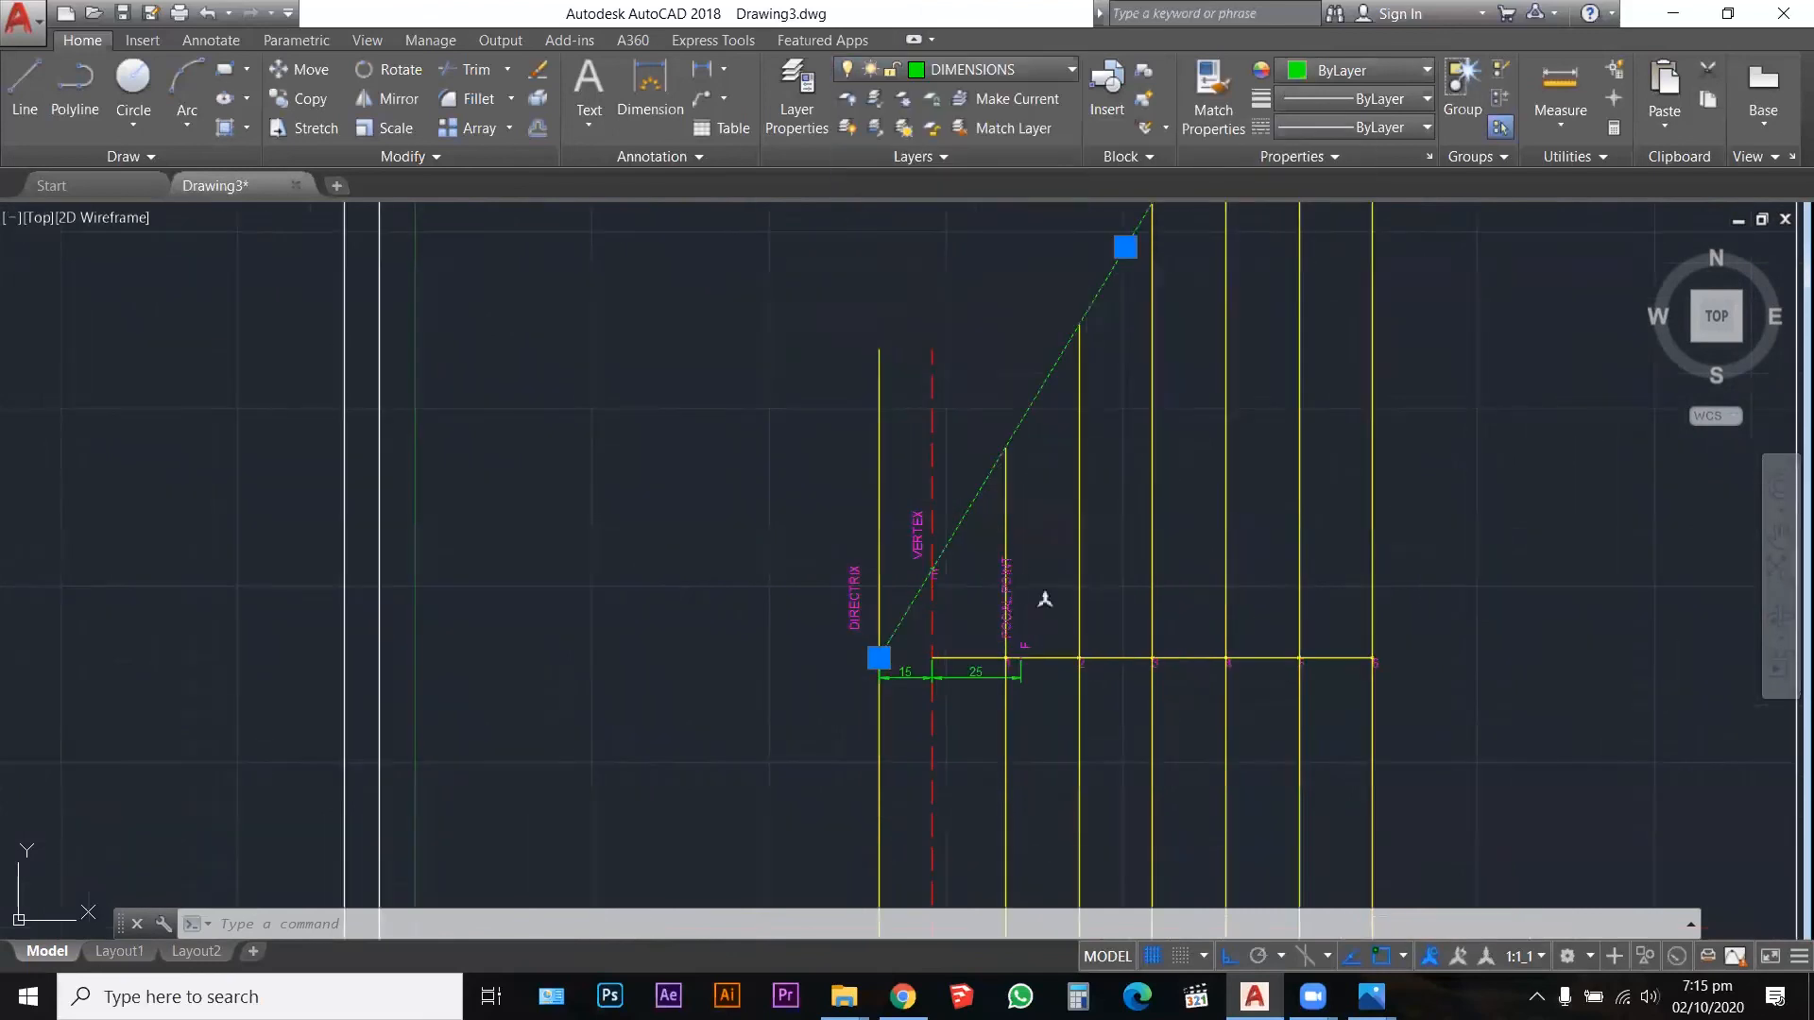
{"action": "key", "text": "Escape"}
{"action": "key", "text": "Escape"}
{"action": "key", "text": "Escape"}
{"action": "type", "text": "D"}
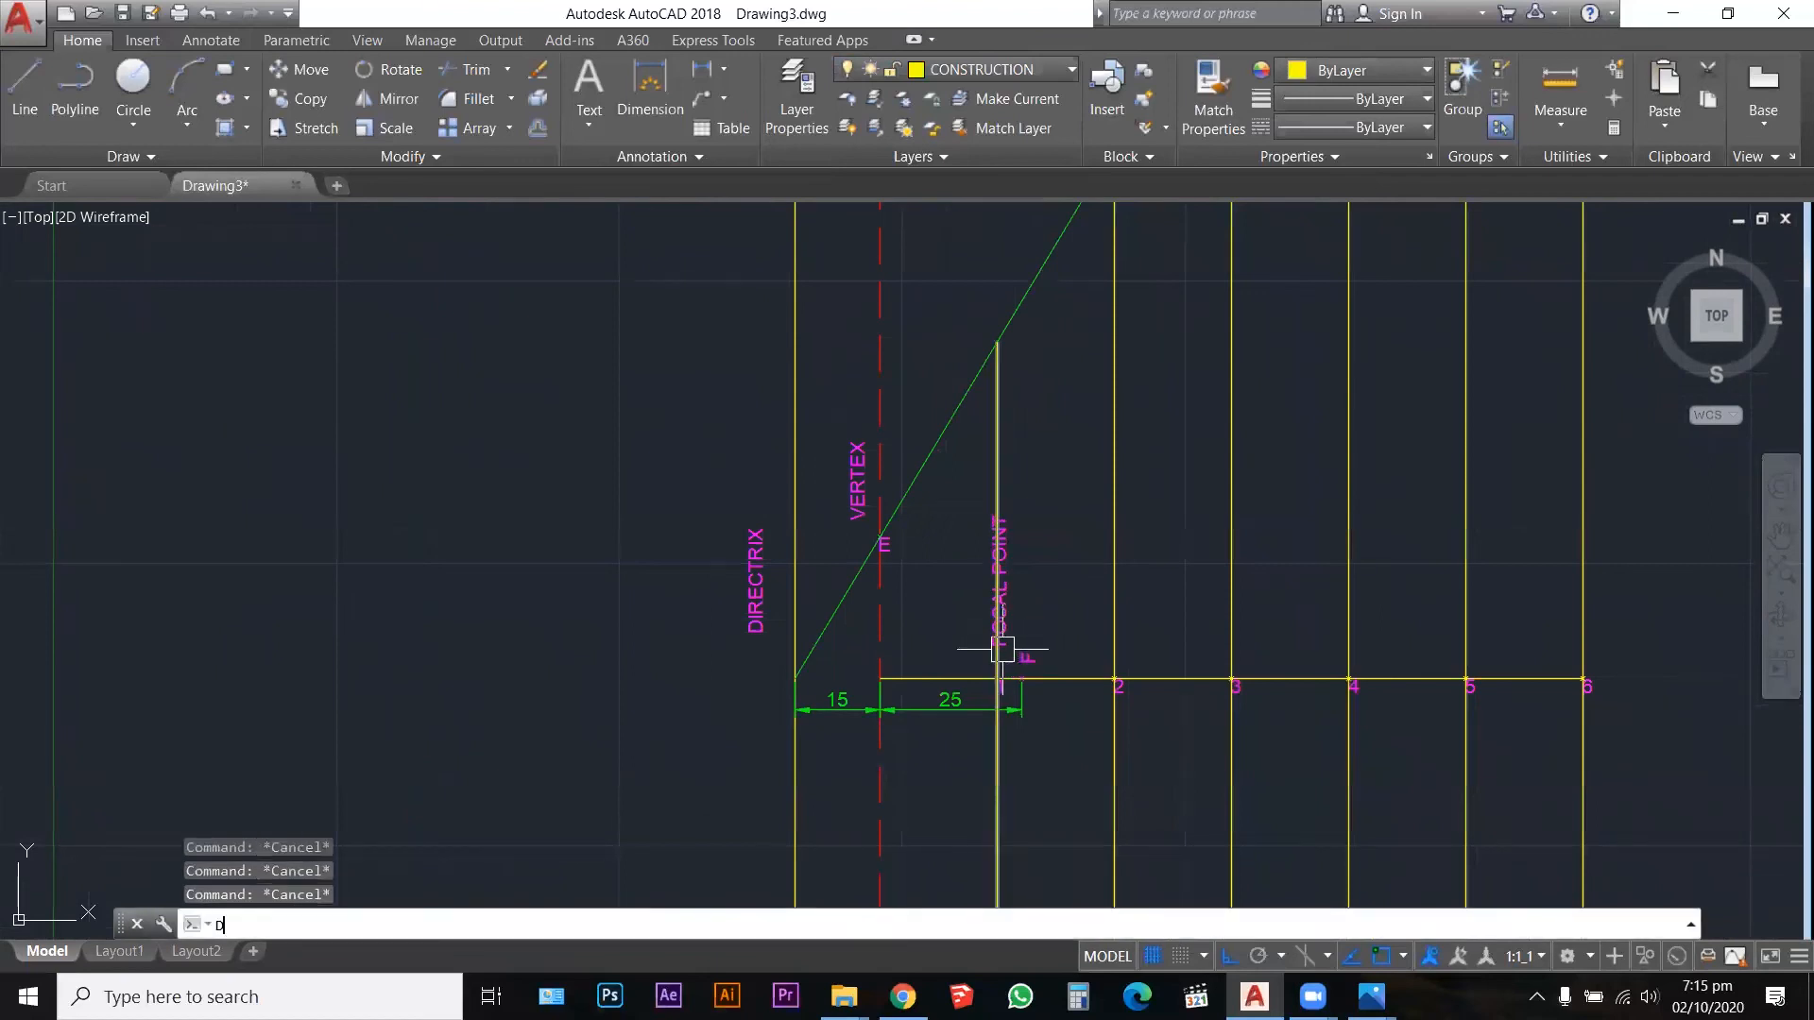
{"action": "type", "text": "IM"}
{"action": "key", "text": "Return"}
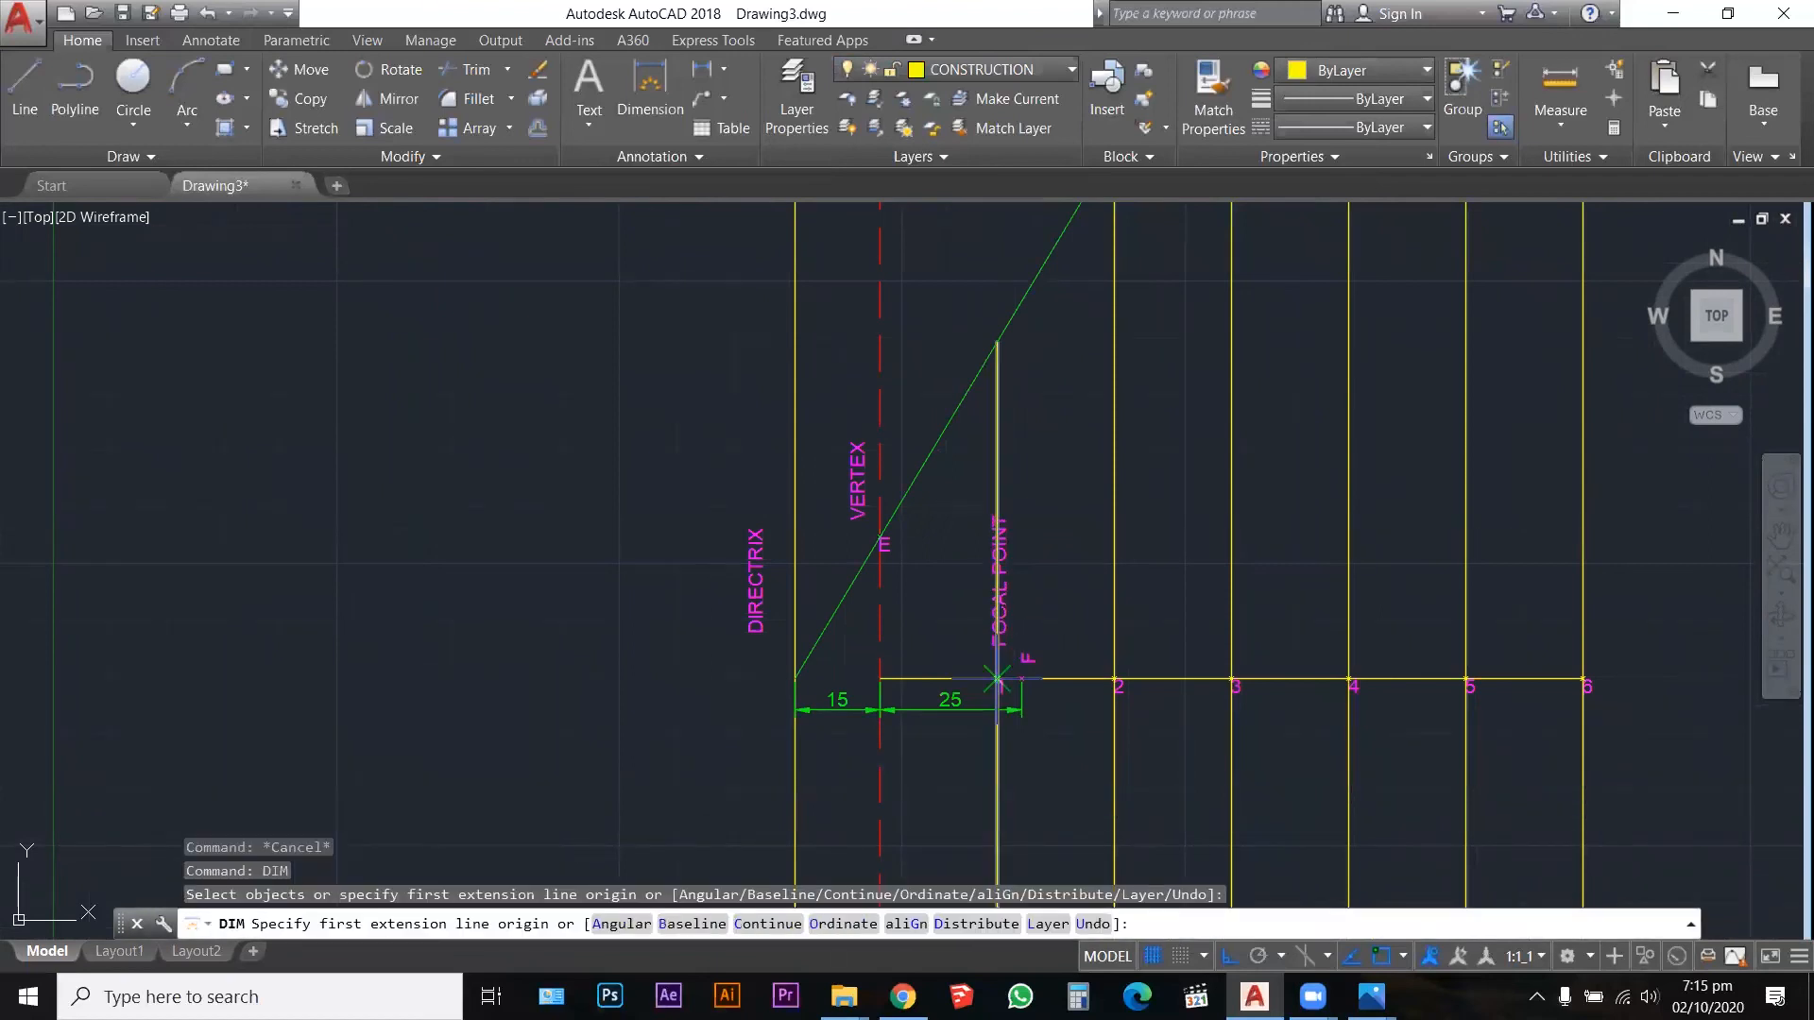
{"action": "scroll", "coordinate": [880, 678], "scroll_direction": "up", "scroll_amount": 4}
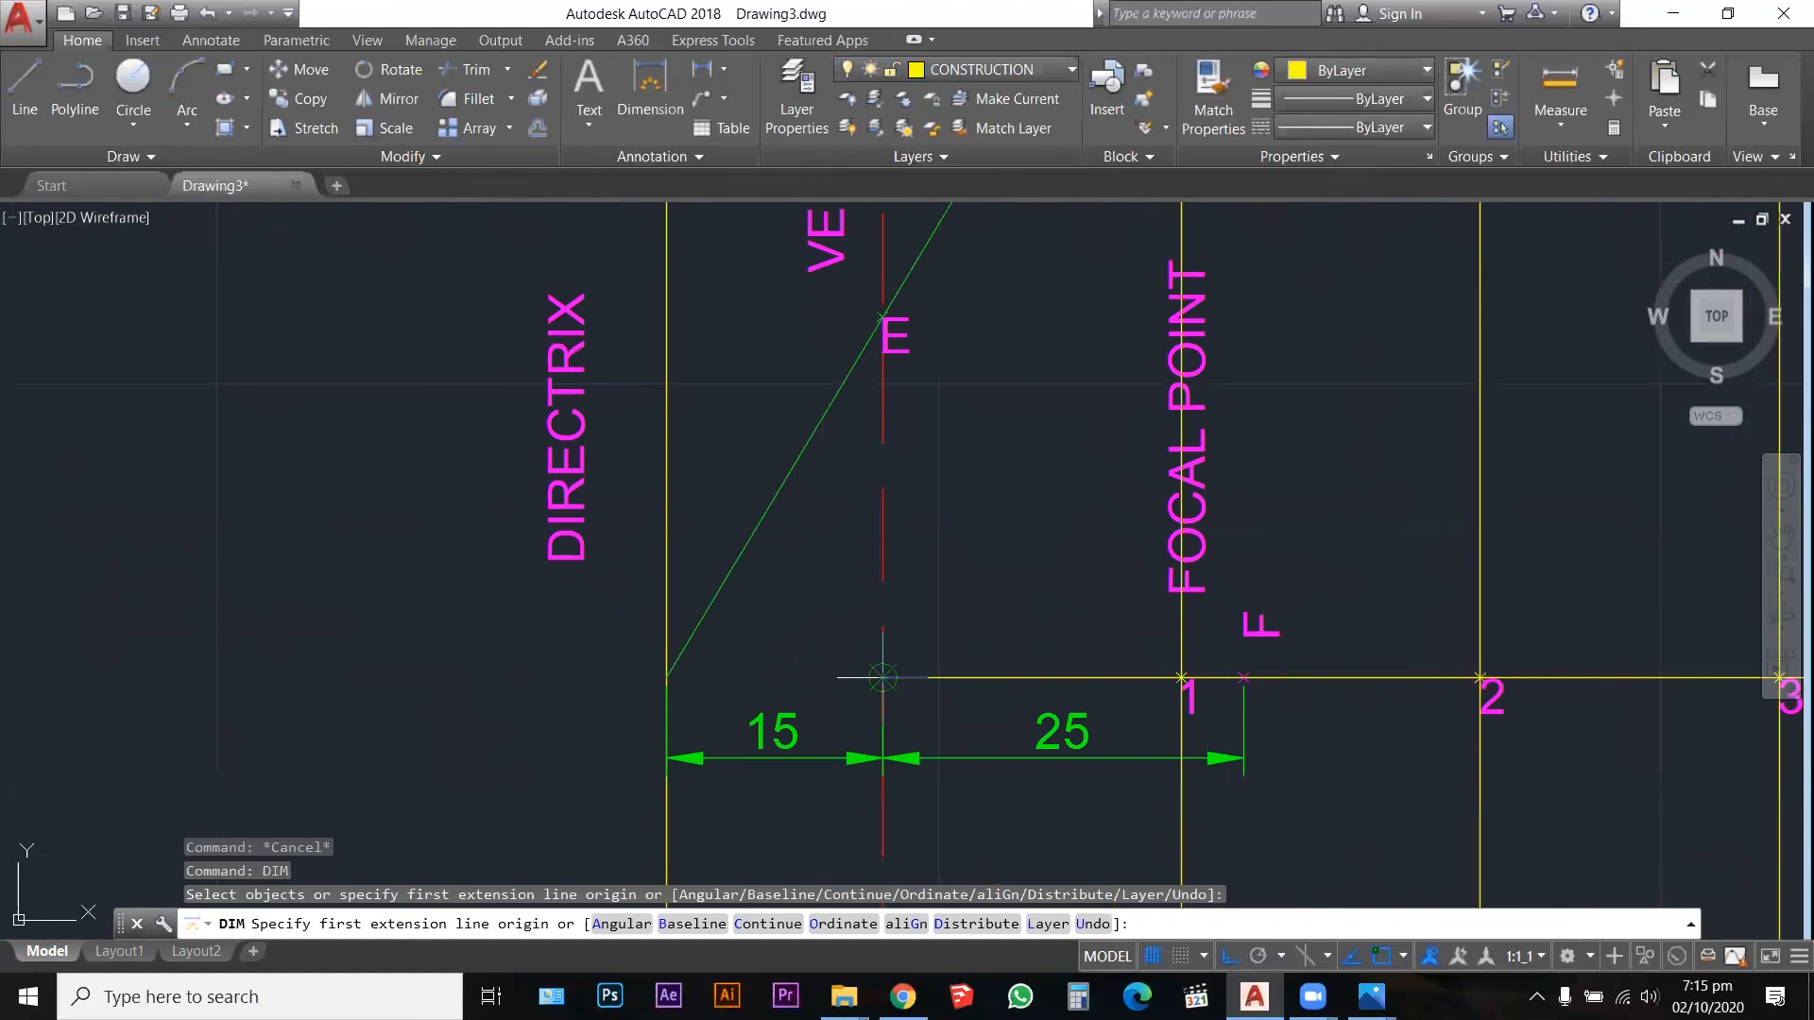
{"action": "scroll", "coordinate": [1034, 667], "scroll_direction": "down", "scroll_amount": 4}
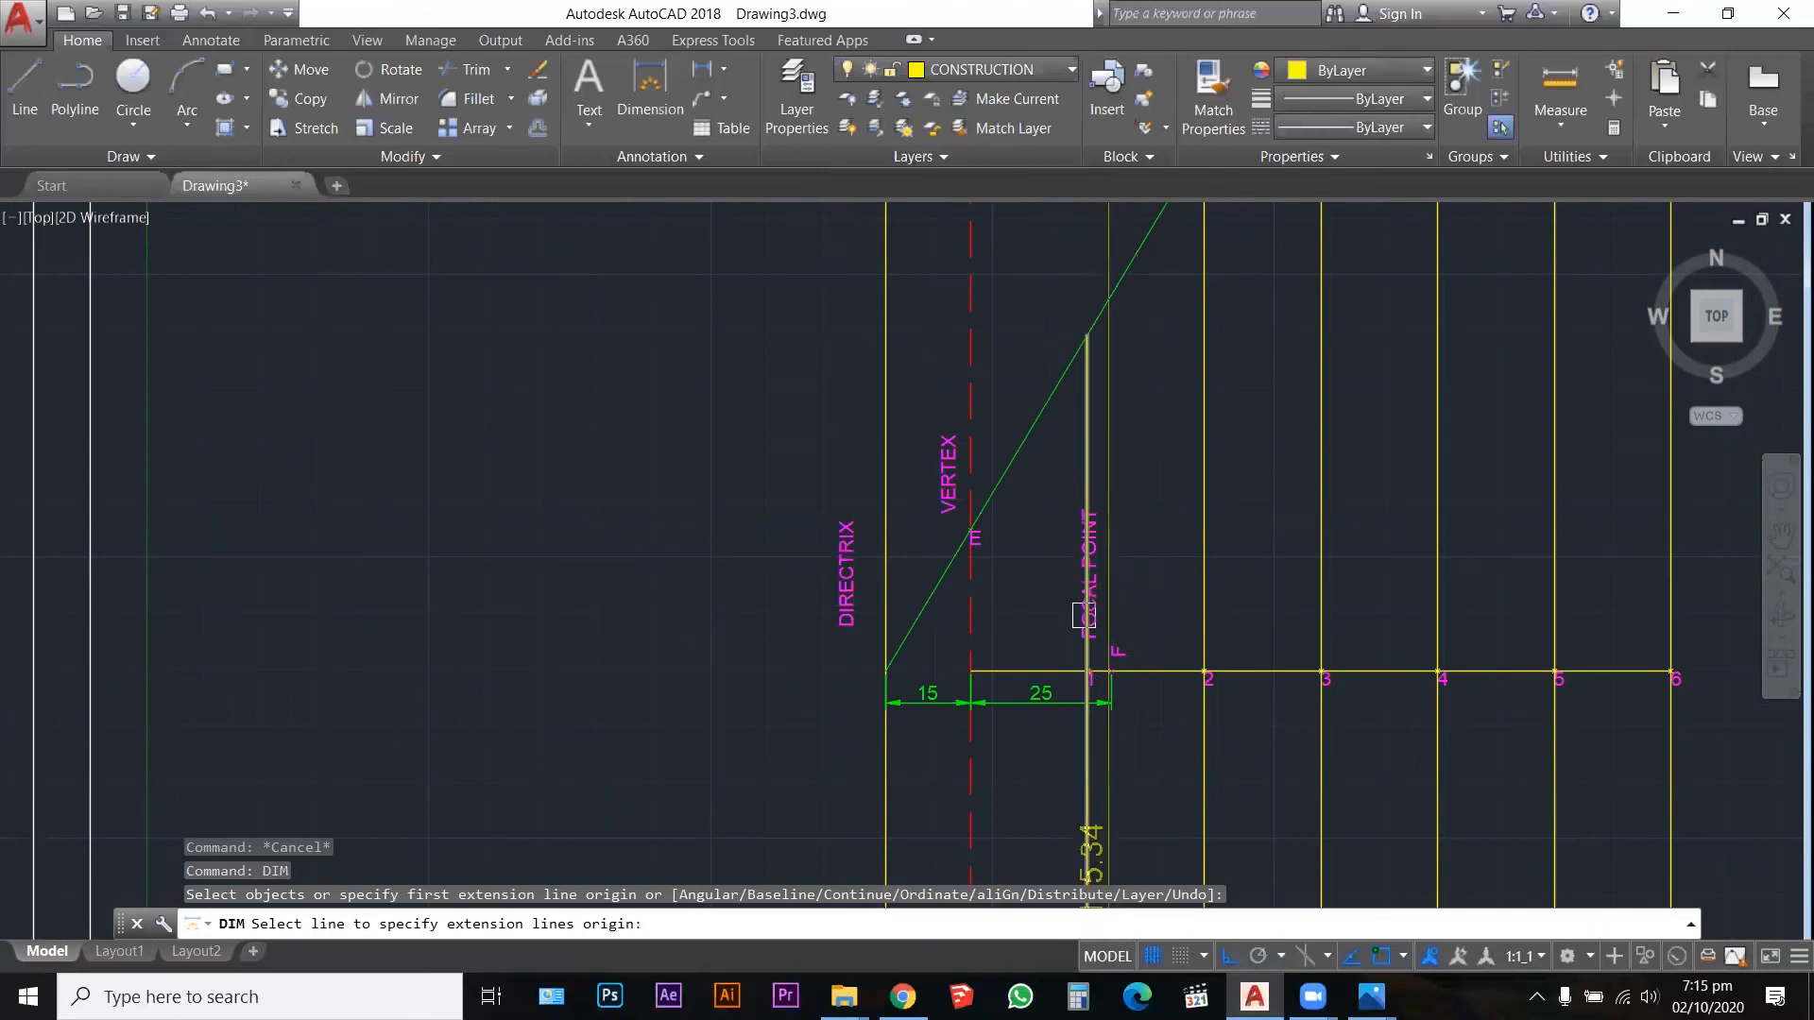
{"action": "scroll", "coordinate": [1145, 595], "scroll_direction": "up", "scroll_amount": 4}
{"action": "scroll", "coordinate": [1149, 585], "scroll_direction": "down", "scroll_amount": 2}
{"action": "scroll", "coordinate": [1141, 593], "scroll_direction": "up", "scroll_amount": 2}
{"action": "key", "text": "Escape"}
{"action": "key", "text": "Escape"}
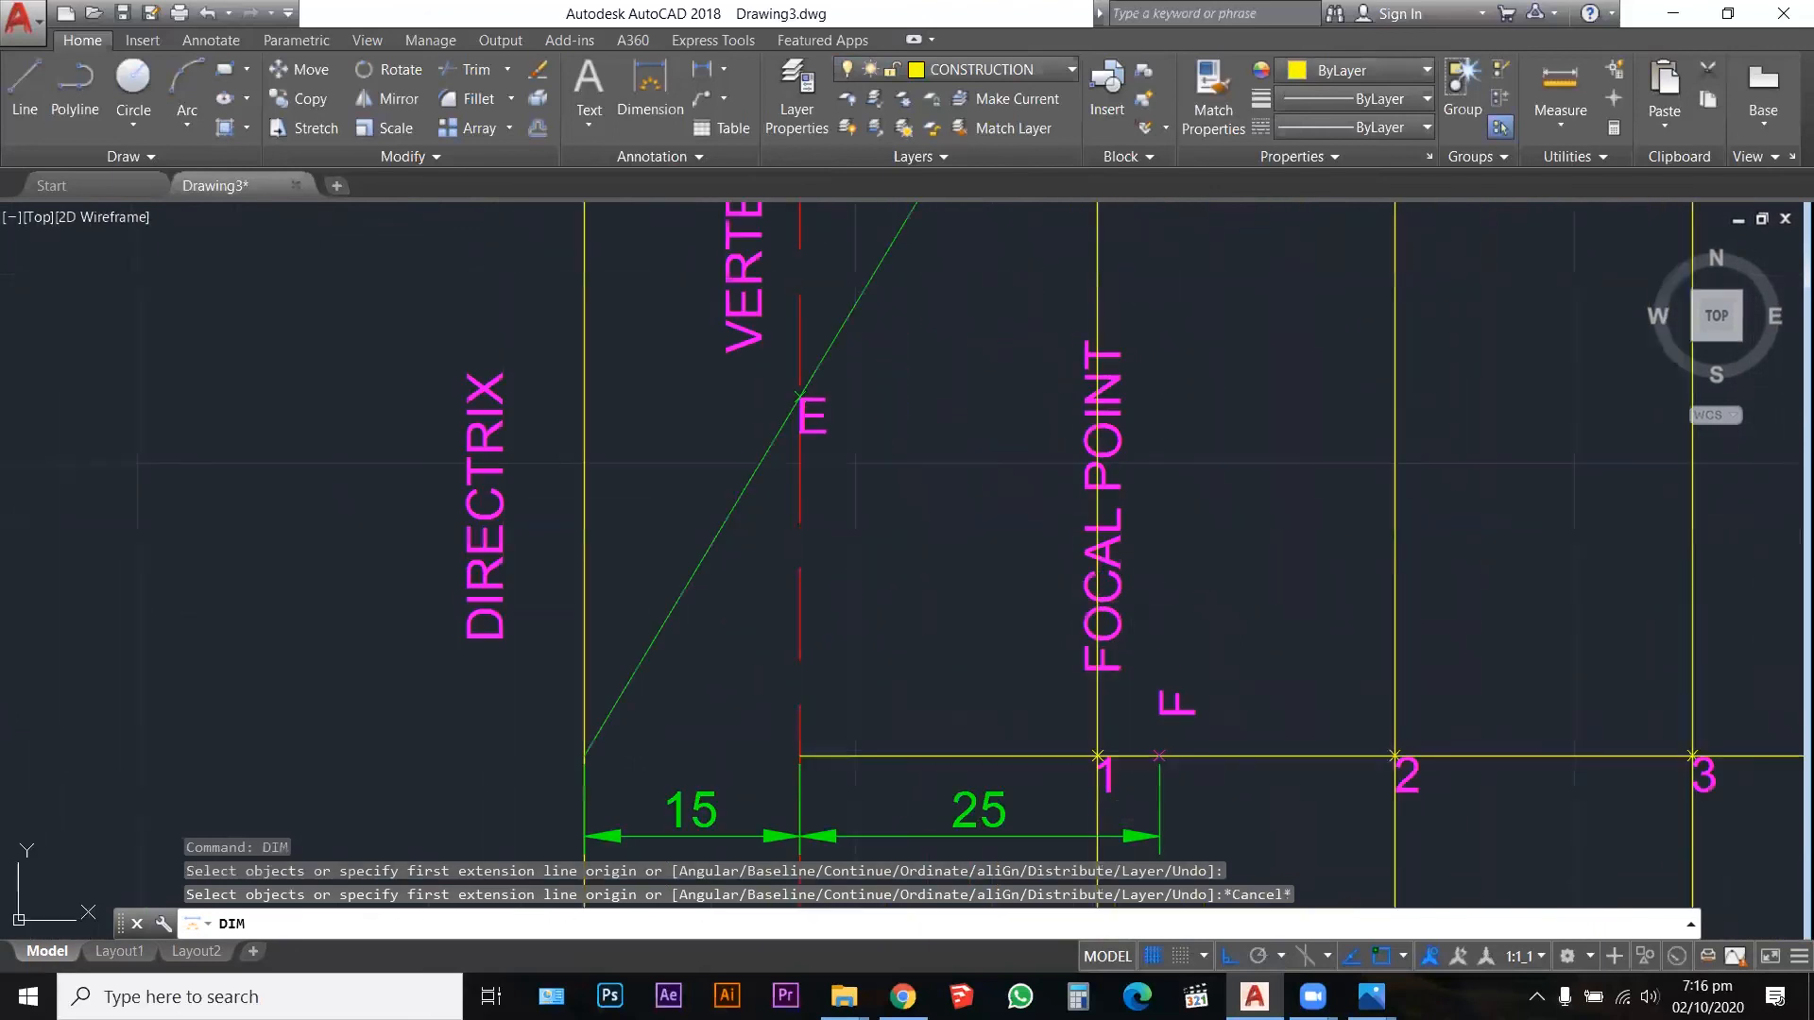
Step: Move the FOCAL POINT label horizontally about 5 units so it lines up above the F label
{"action": "left_click", "coordinate": [1112, 596]}
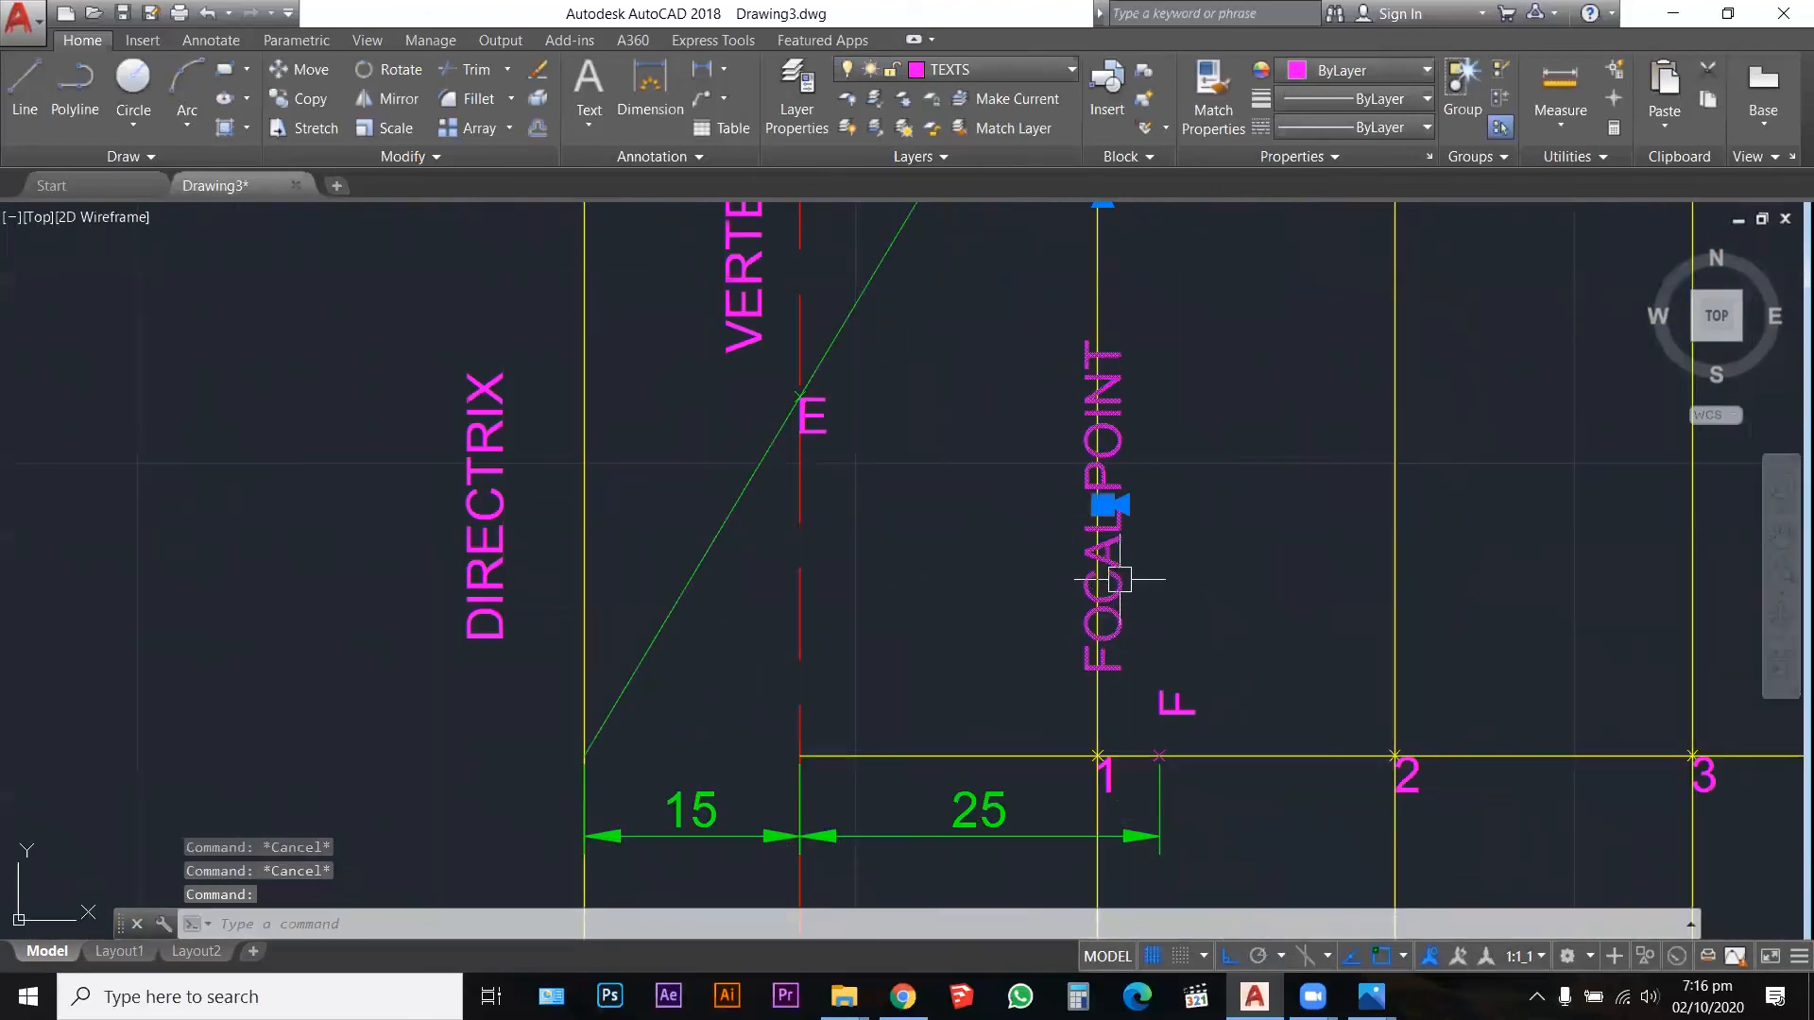
{"action": "left_click", "coordinate": [1119, 506]}
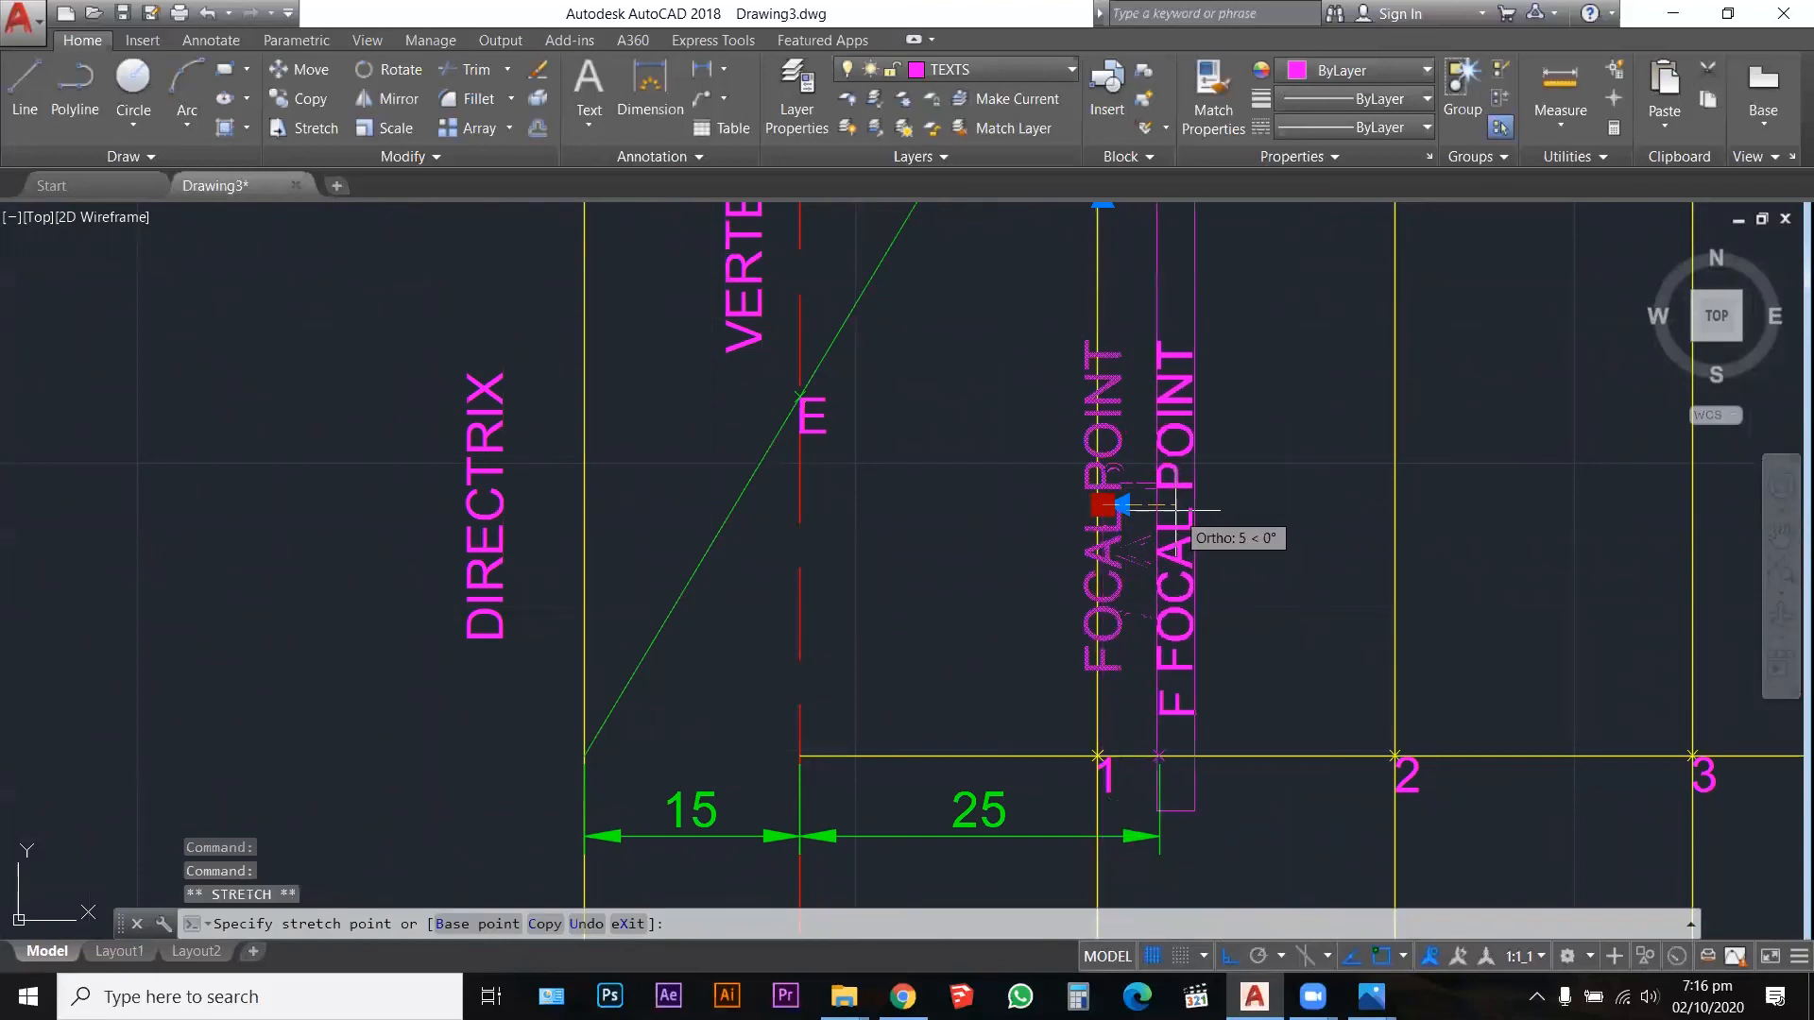
{"action": "left_click", "coordinate": [1176, 510]}
{"action": "key", "text": "Escape"}
{"action": "key", "text": "Escape"}
{"action": "key", "text": "Escape"}
{"action": "scroll", "coordinate": [1181, 695], "scroll_direction": "up", "scroll_amount": 2}
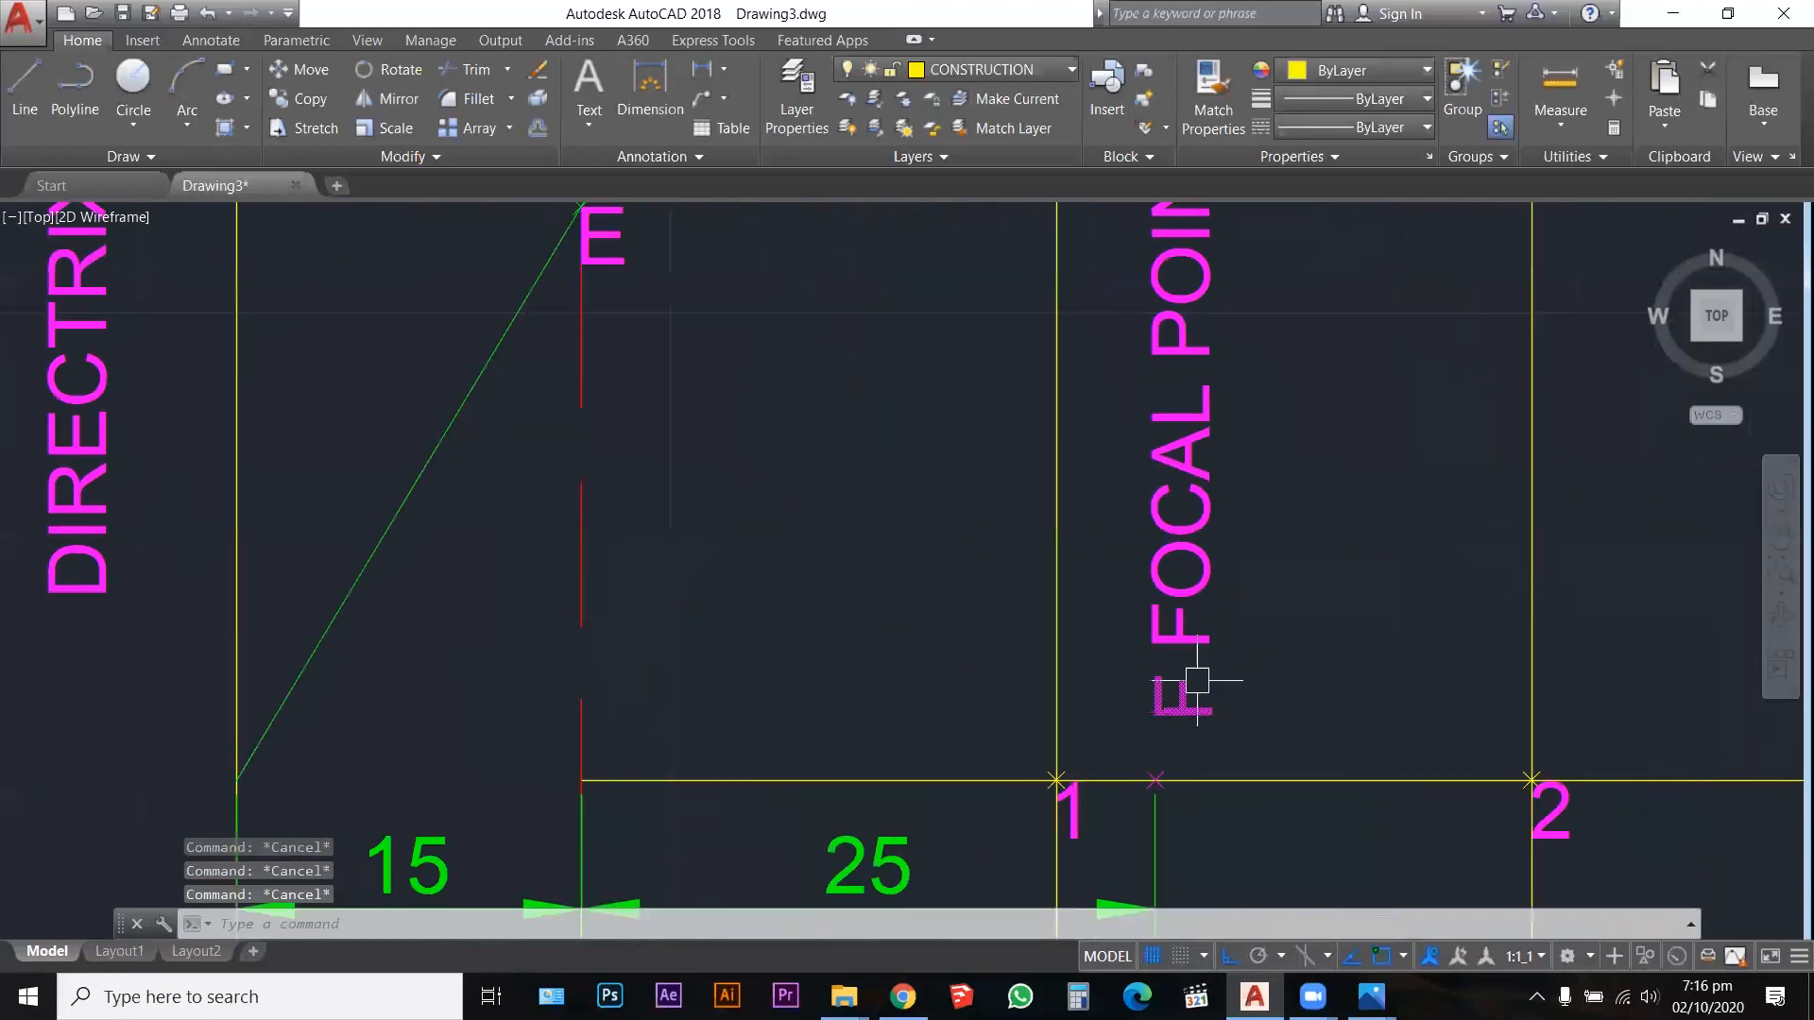
Step: Dimension the height of the vertical line at division 1 from the horizontal axis up to the inclined line
{"action": "scroll", "coordinate": [1197, 680], "scroll_direction": "down", "scroll_amount": 5}
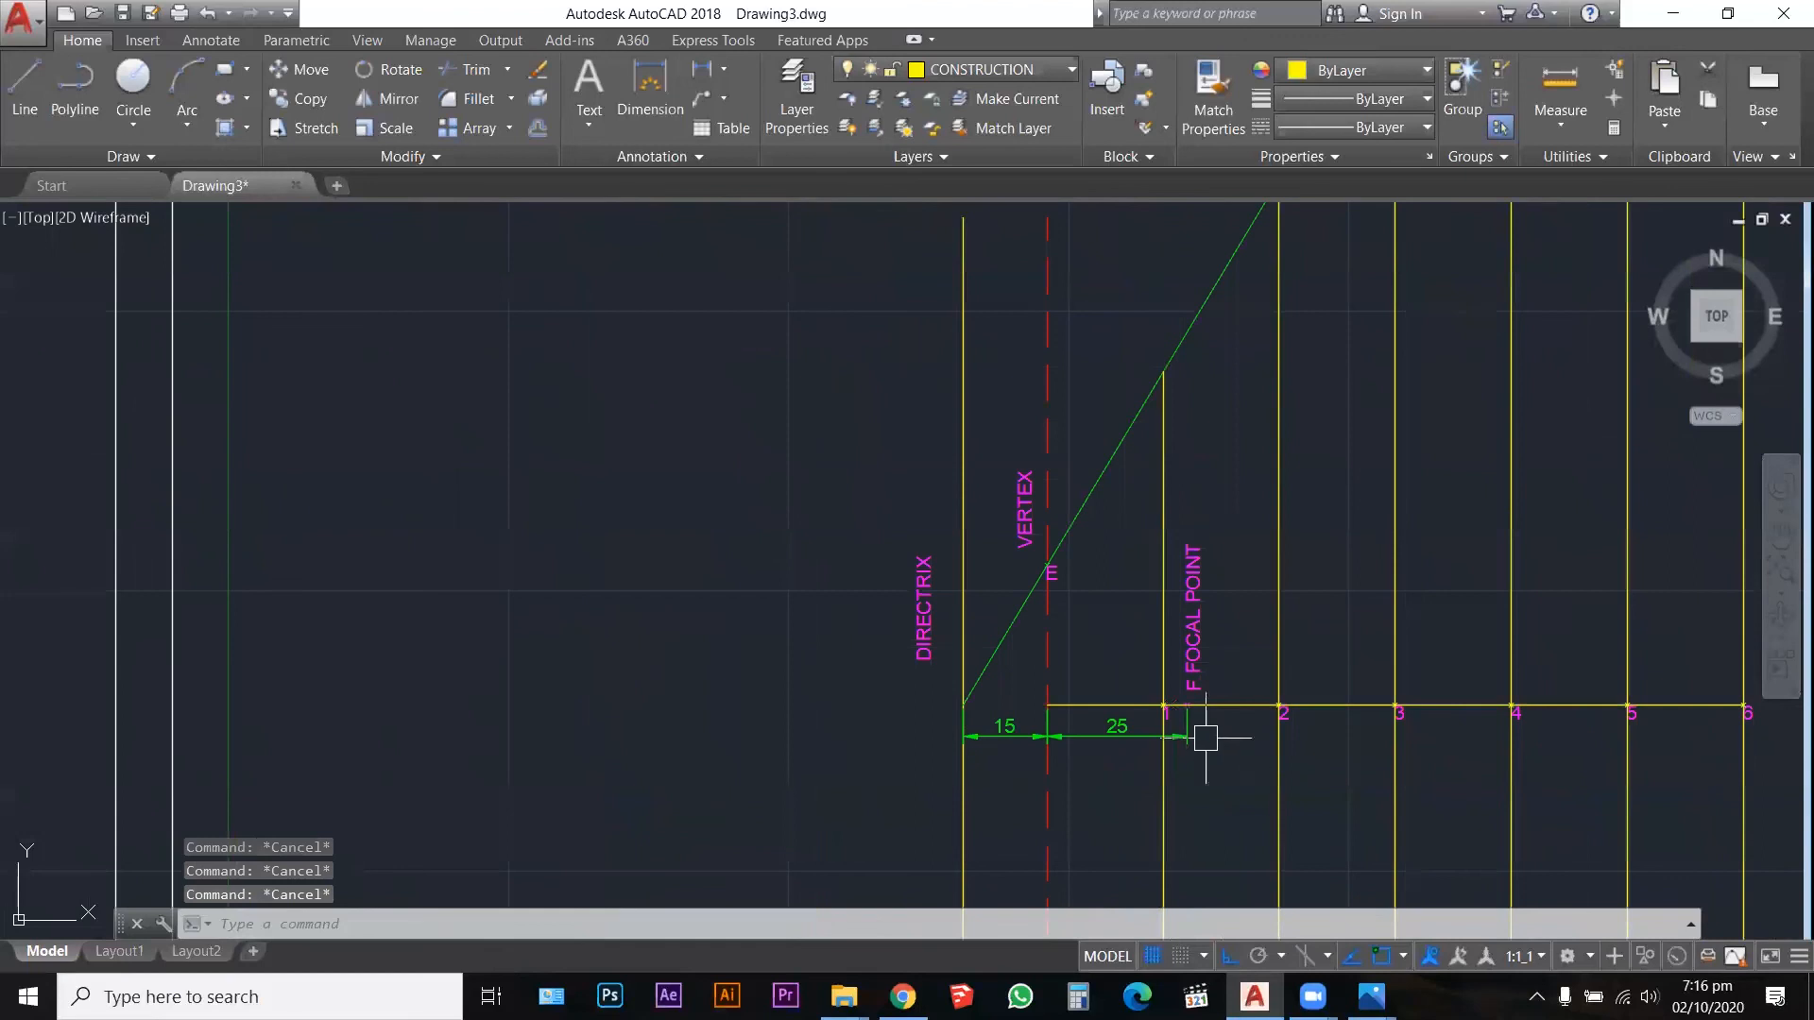
{"action": "scroll", "coordinate": [1143, 713], "scroll_direction": "up", "scroll_amount": 2}
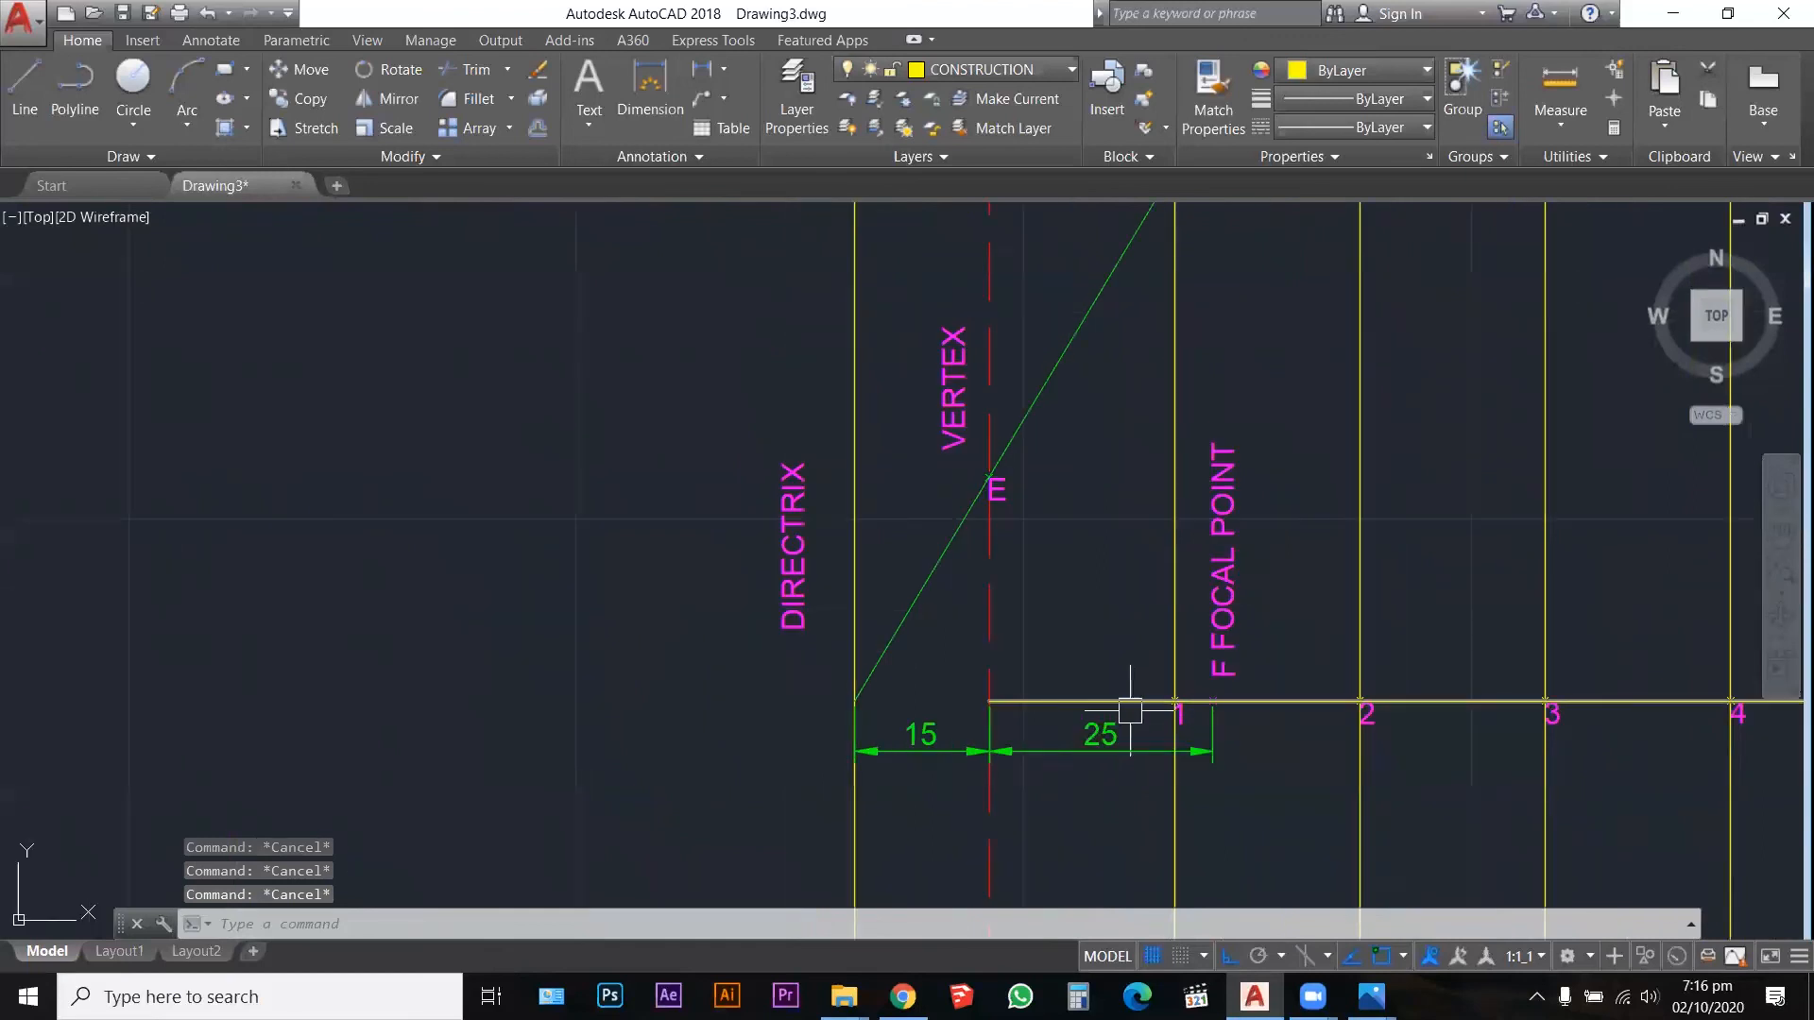
{"action": "type", "text": "DIM"}
{"action": "key", "text": "Return"}
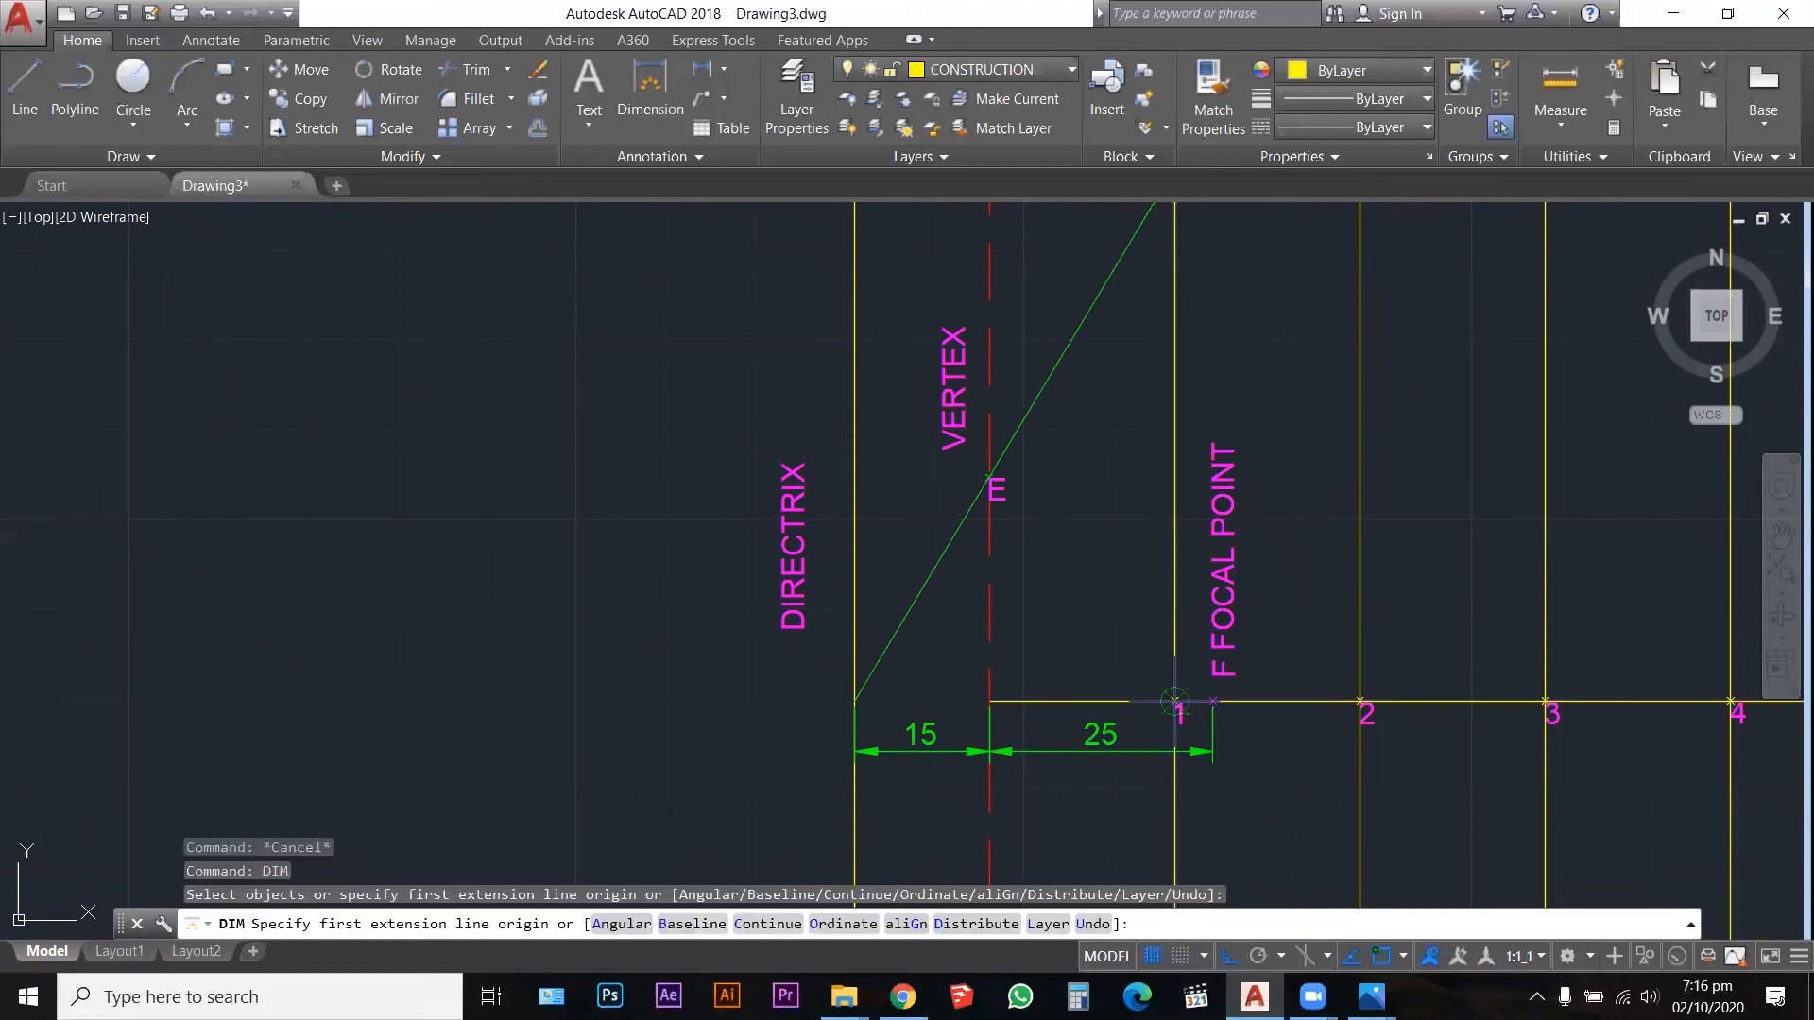
{"action": "left_click", "coordinate": [1174, 701]}
{"action": "scroll", "coordinate": [1262, 693], "scroll_direction": "down", "scroll_amount": 2}
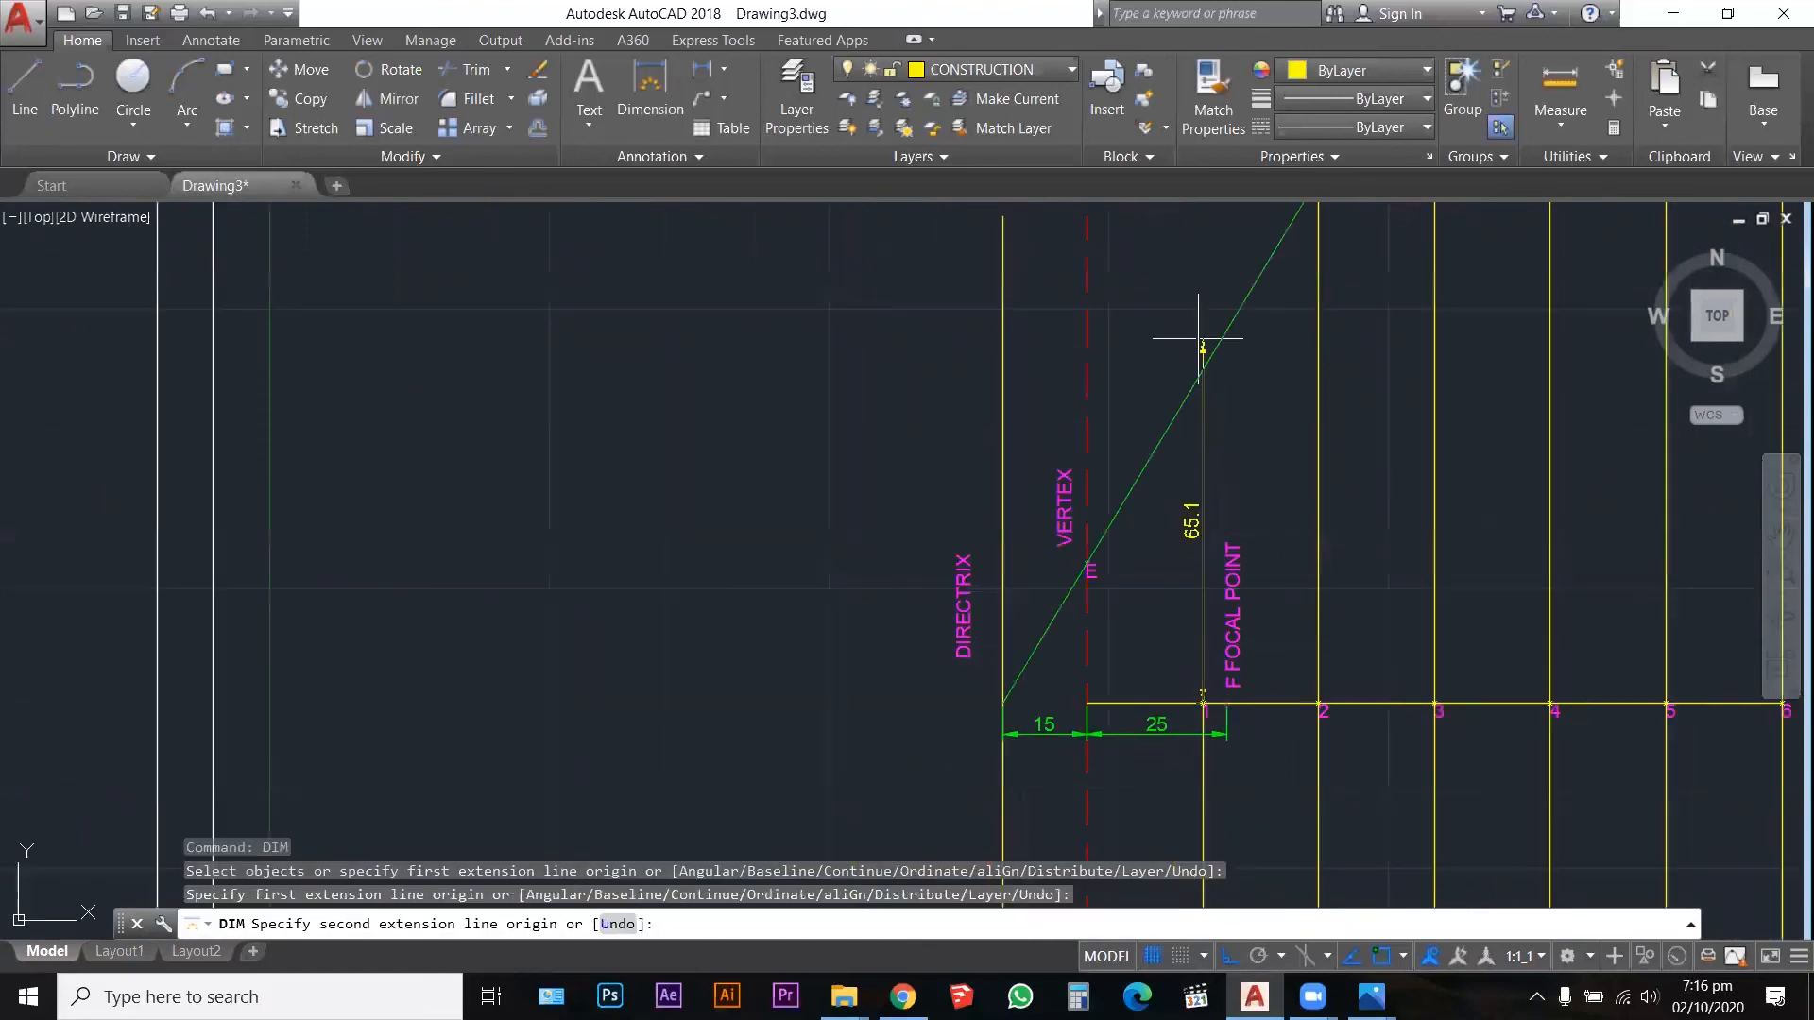
{"action": "scroll", "coordinate": [1200, 368], "scroll_direction": "up", "scroll_amount": 4}
{"action": "left_click", "coordinate": [1205, 414]}
{"action": "scroll", "coordinate": [1204, 413], "scroll_direction": "down", "scroll_amount": 2}
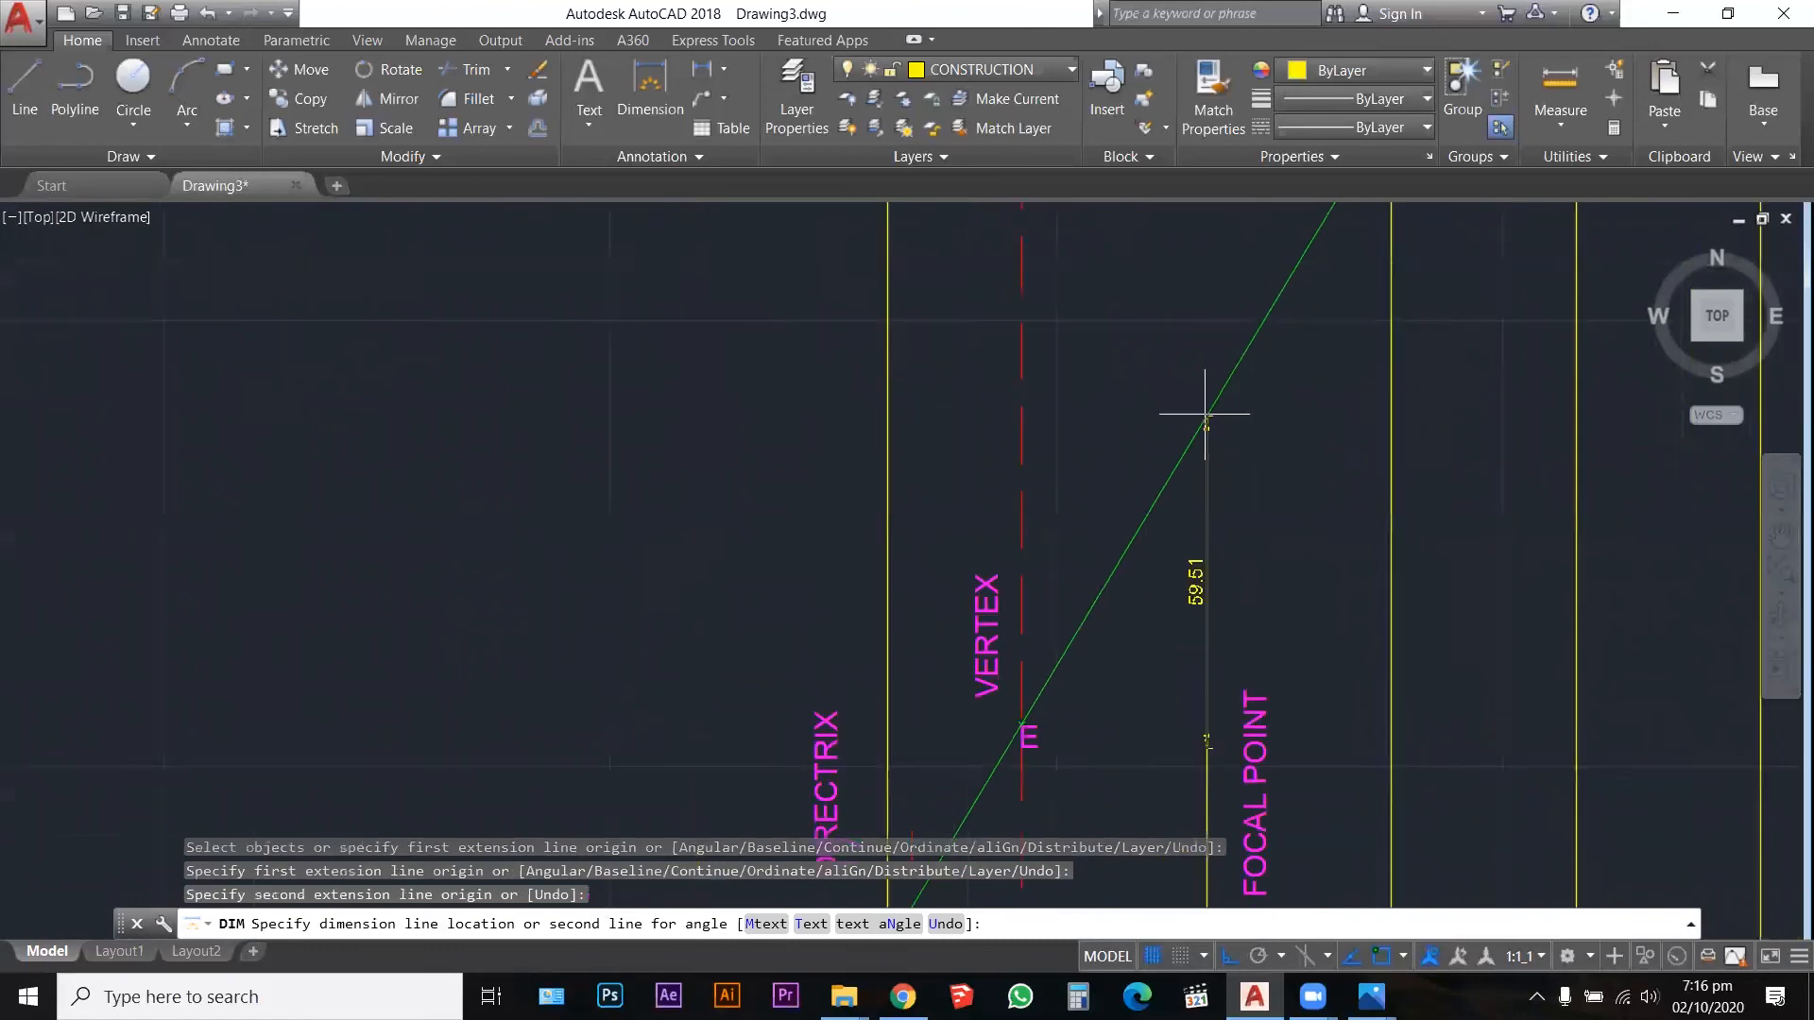
{"action": "scroll", "coordinate": [1206, 414], "scroll_direction": "down", "scroll_amount": 2}
{"action": "scroll", "coordinate": [1263, 426], "scroll_direction": "up", "scroll_amount": 2}
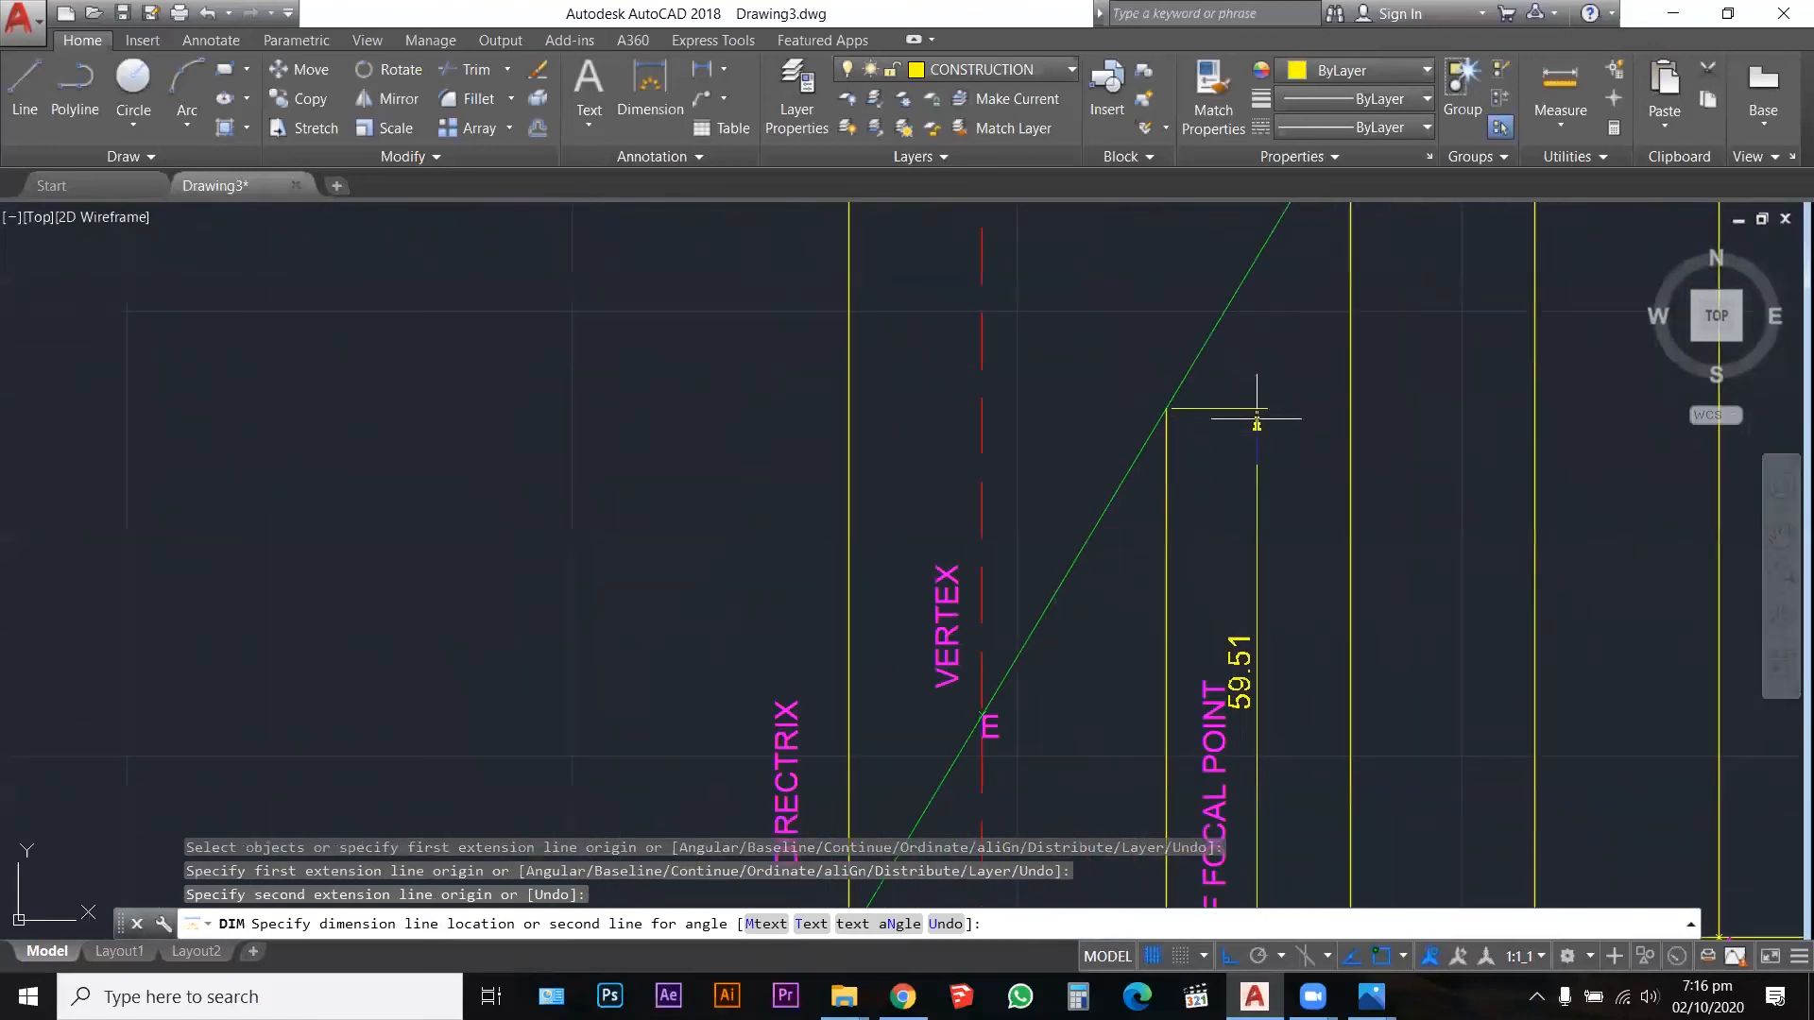
{"action": "left_click", "coordinate": [1259, 413]}
{"action": "scroll", "coordinate": [1135, 363], "scroll_direction": "down", "scroll_amount": 2}
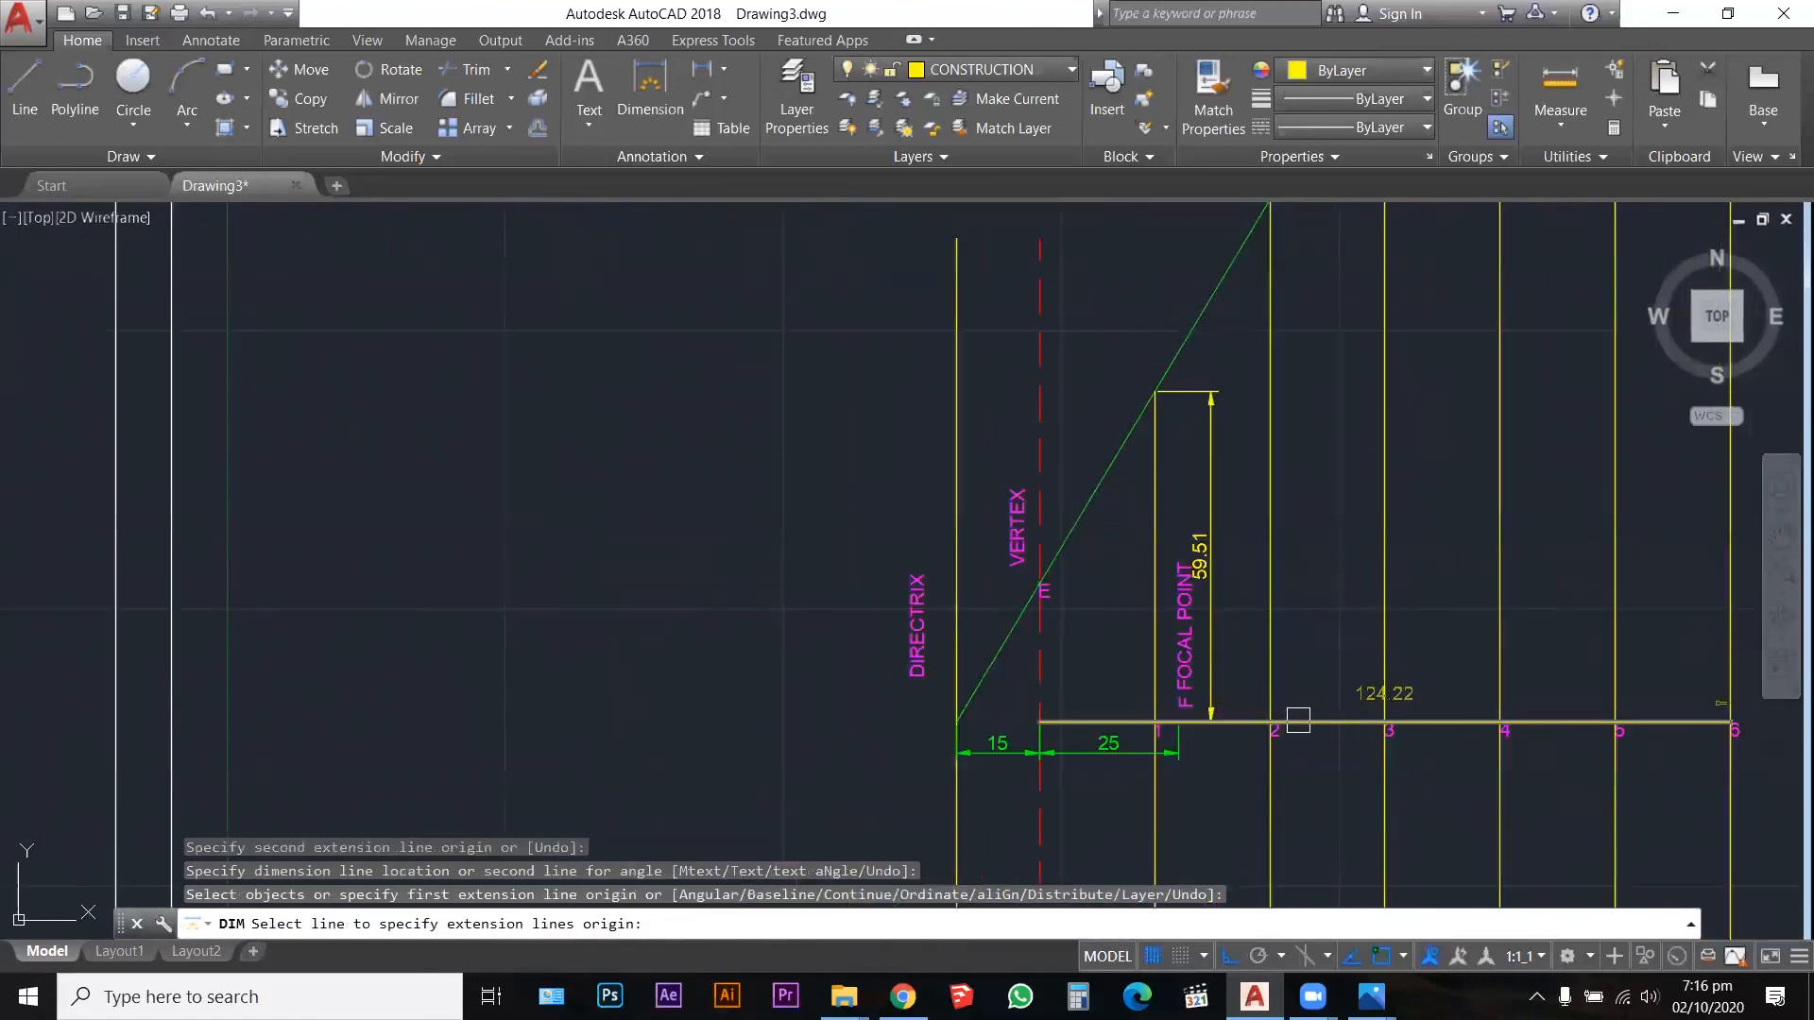
{"action": "key", "text": "Escape"}
Step: Dimension the height of the vertical line at division 2 from the axis to the inclined line
{"action": "key", "text": "Return"}
{"action": "scroll", "coordinate": [1264, 721], "scroll_direction": "up", "scroll_amount": 2}
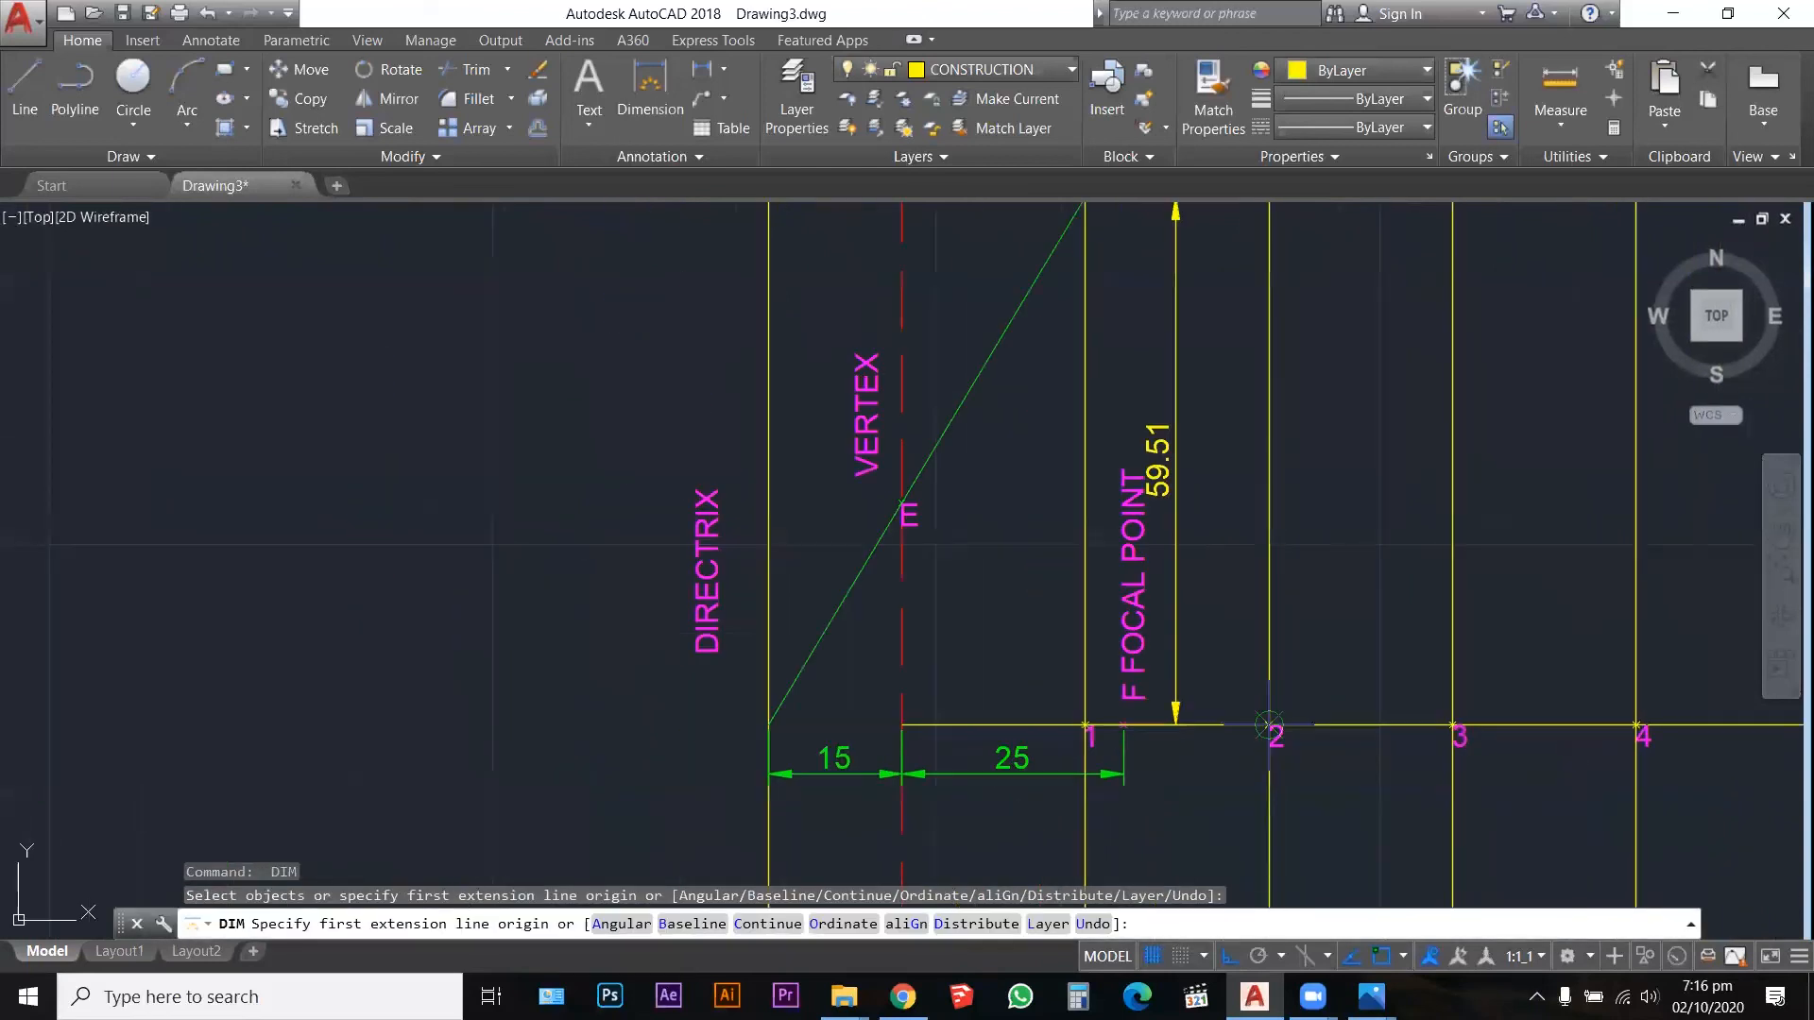
{"action": "left_click", "coordinate": [1268, 724]}
{"action": "scroll", "coordinate": [1322, 661], "scroll_direction": "down", "scroll_amount": 2}
{"action": "scroll", "coordinate": [1363, 576], "scroll_direction": "up", "scroll_amount": 2}
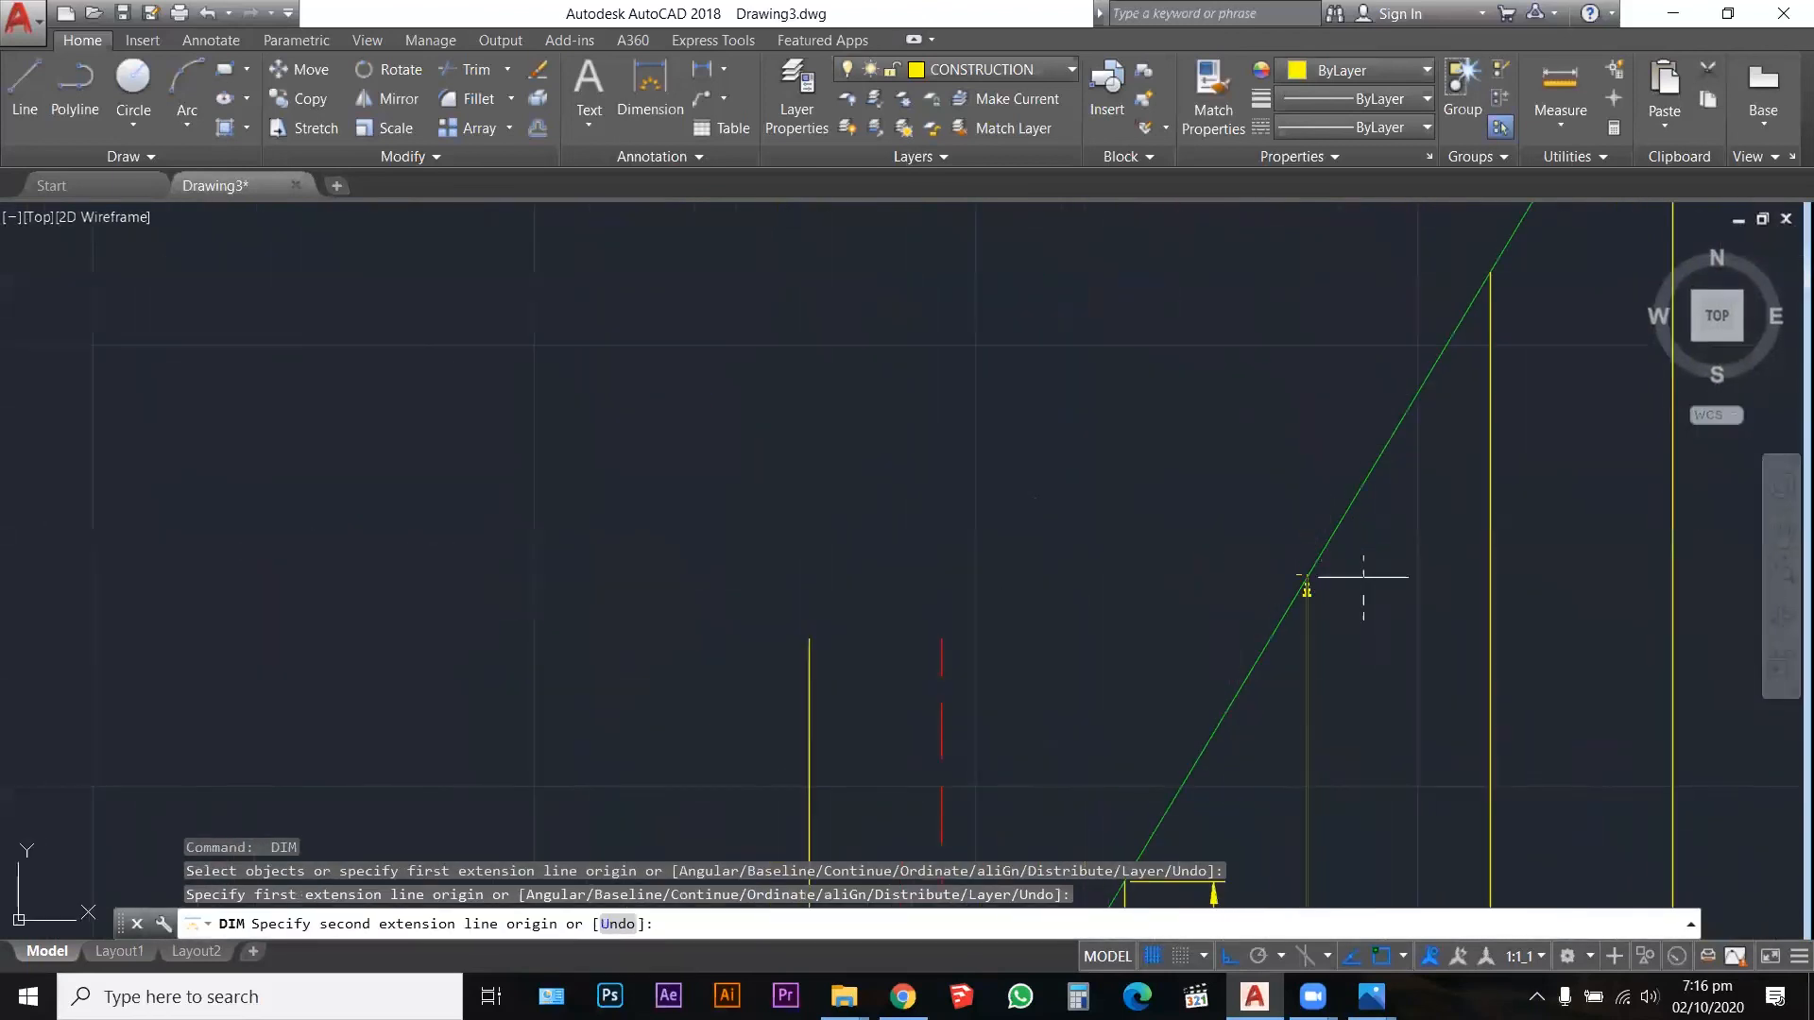
{"action": "left_click", "coordinate": [1307, 576]}
{"action": "left_click", "coordinate": [1398, 584]}
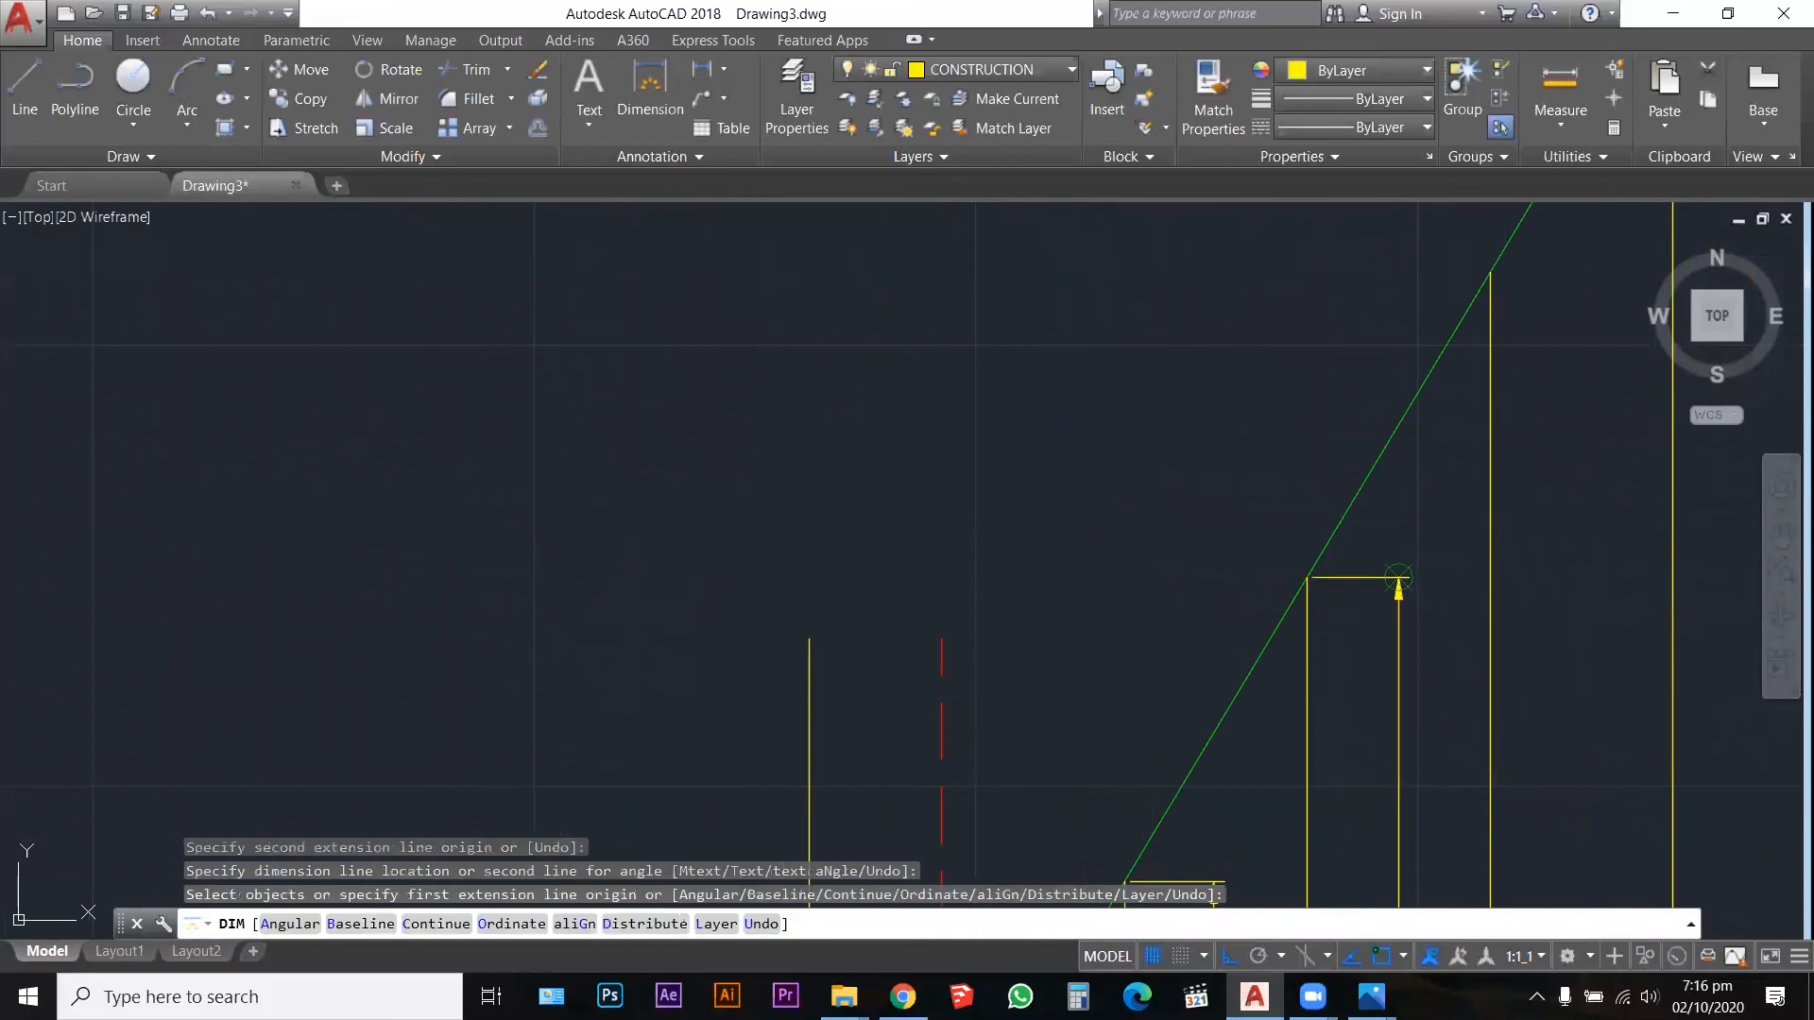
{"action": "scroll", "coordinate": [1216, 640], "scroll_direction": "down", "scroll_amount": 3}
{"action": "scroll", "coordinate": [1229, 653], "scroll_direction": "up", "scroll_amount": 2}
{"action": "key", "text": "Return"}
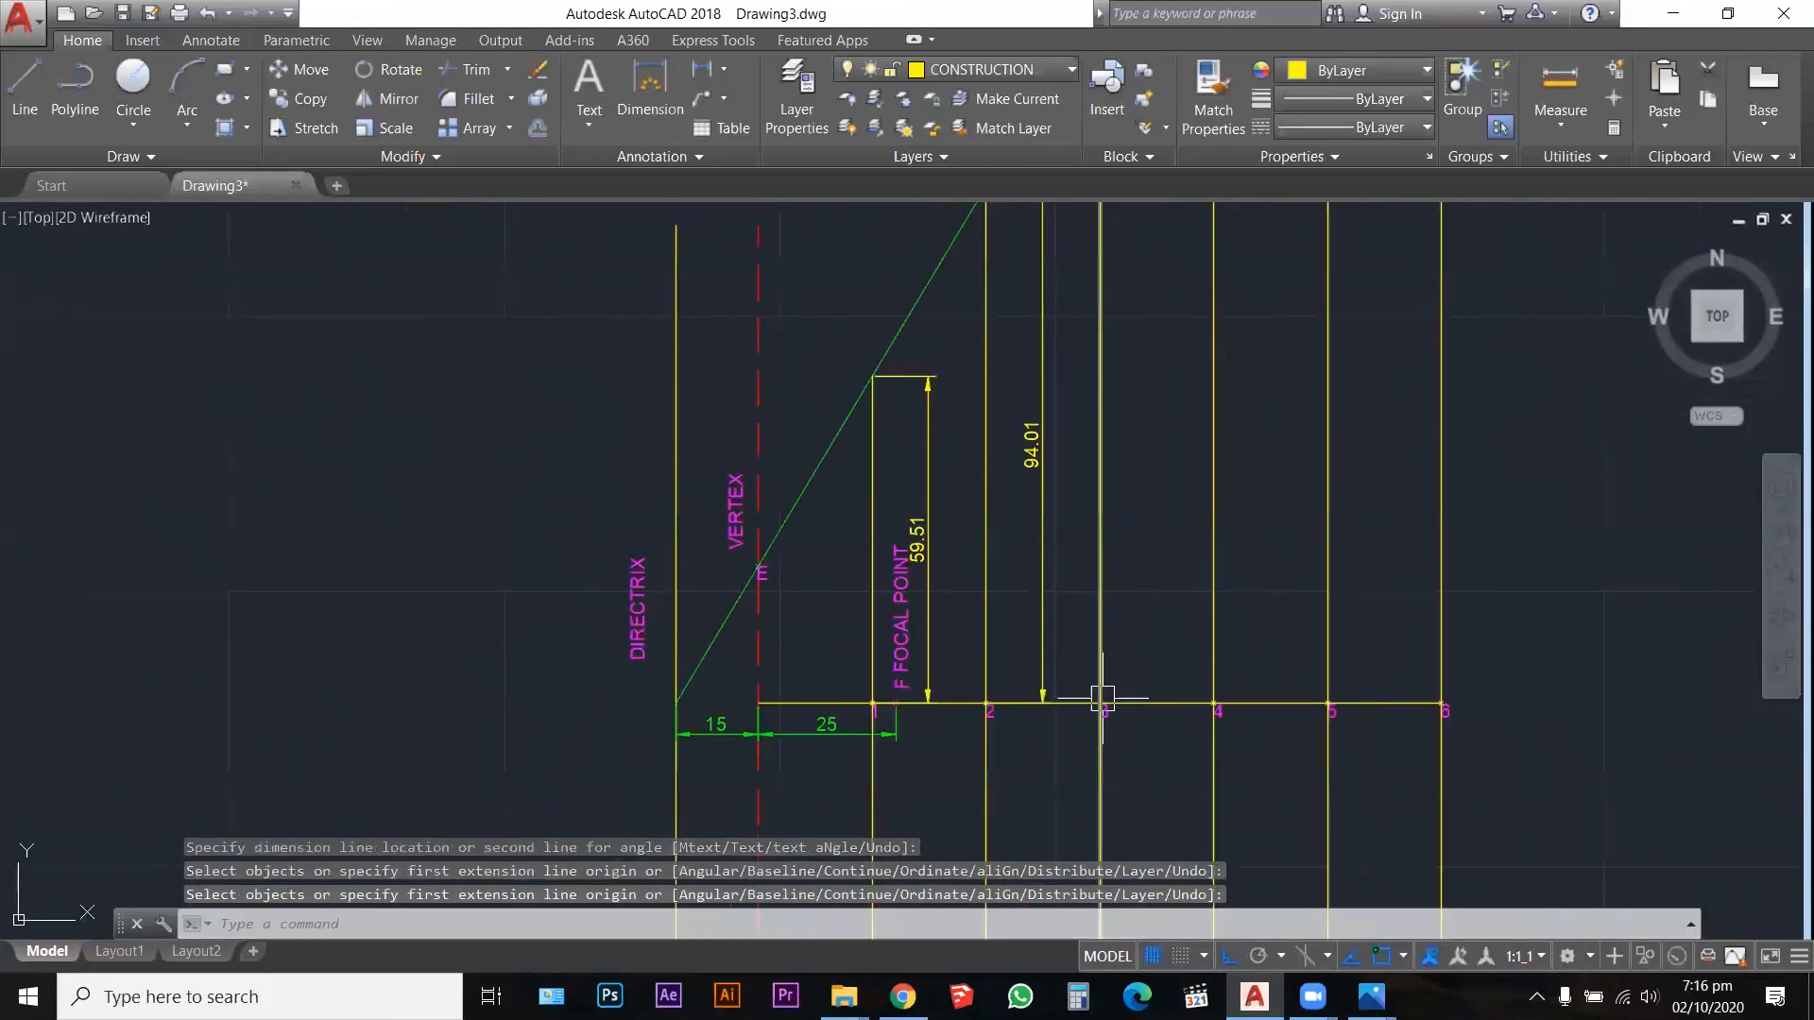
Step: Dimension the vertical line at division 3 between the axis and the inclined line, placing the dimension beside it
{"action": "key", "text": "Return"}
{"action": "left_click", "coordinate": [1095, 700]}
{"action": "scroll", "coordinate": [1101, 702], "scroll_direction": "down", "scroll_amount": 2}
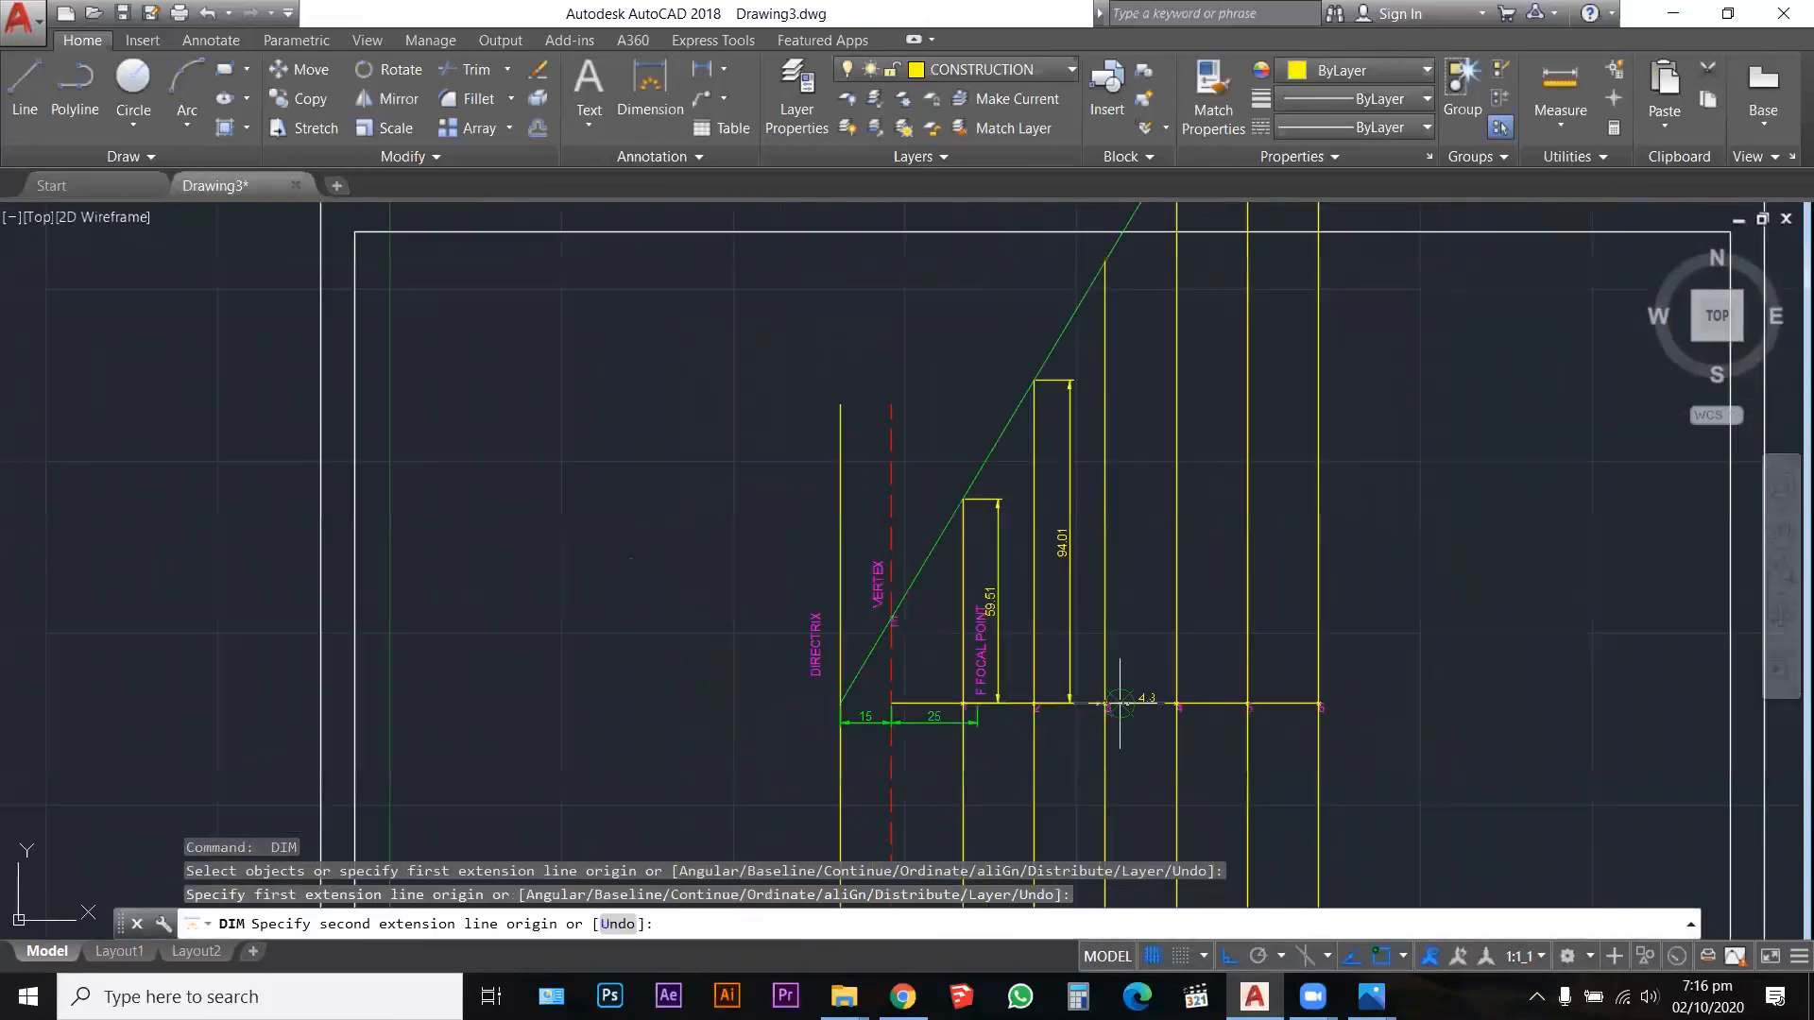
{"action": "left_click", "coordinate": [1104, 262]}
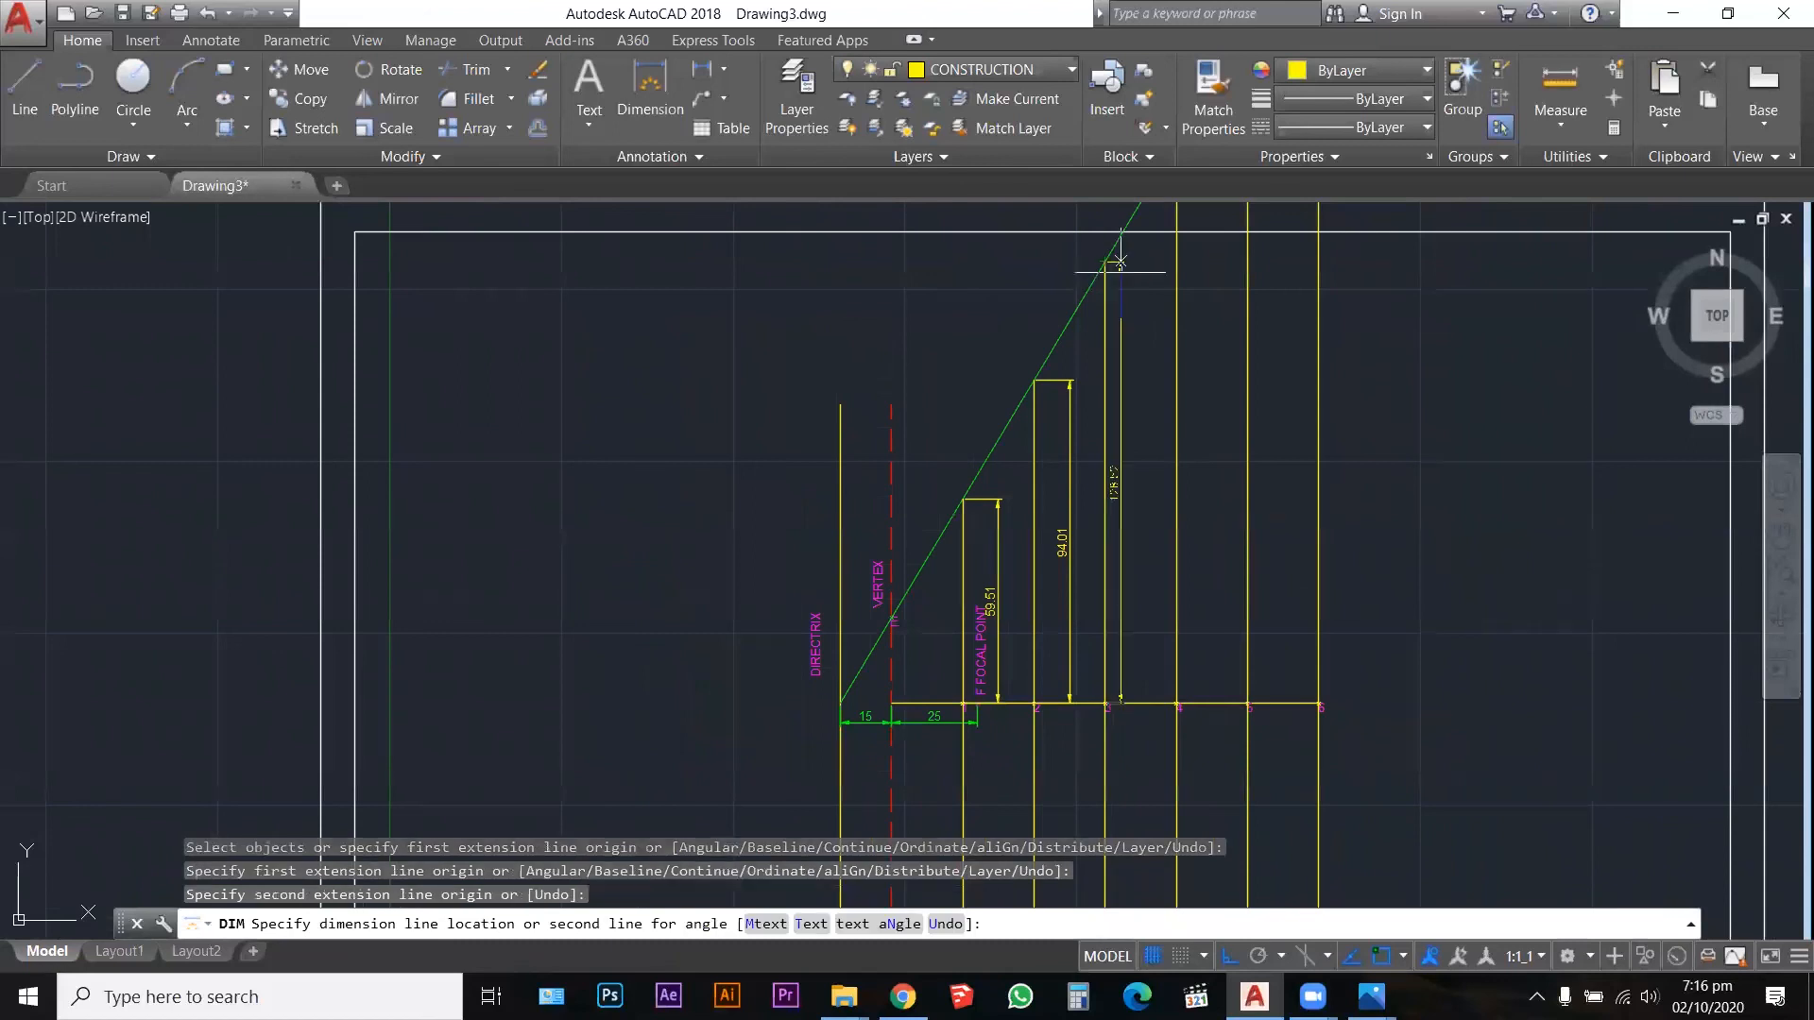
{"action": "left_click", "coordinate": [1140, 253]}
{"action": "key", "text": "Return"}
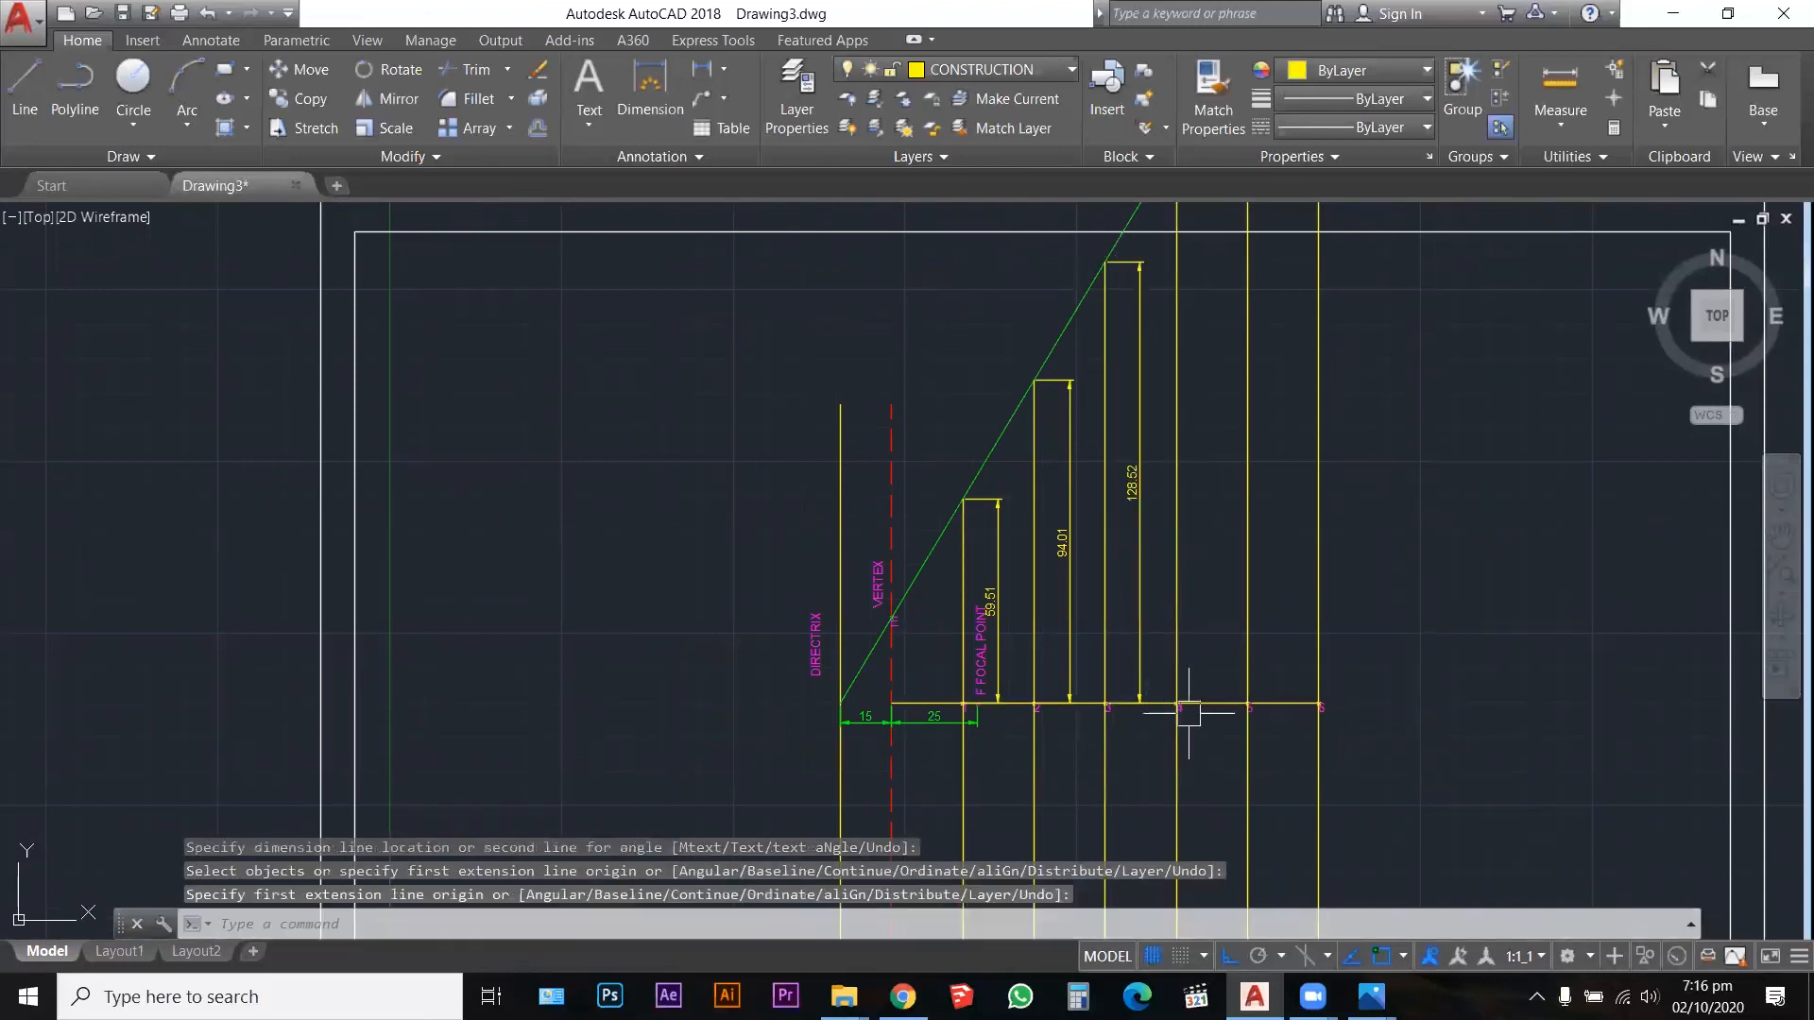
Step: Dimension the vertical line at division 4 from the axis up to its intersection with the inclined line
{"action": "key", "text": "Return"}
{"action": "left_click", "coordinate": [1177, 703]}
{"action": "scroll", "coordinate": [1318, 704], "scroll_direction": "down", "scroll_amount": 4}
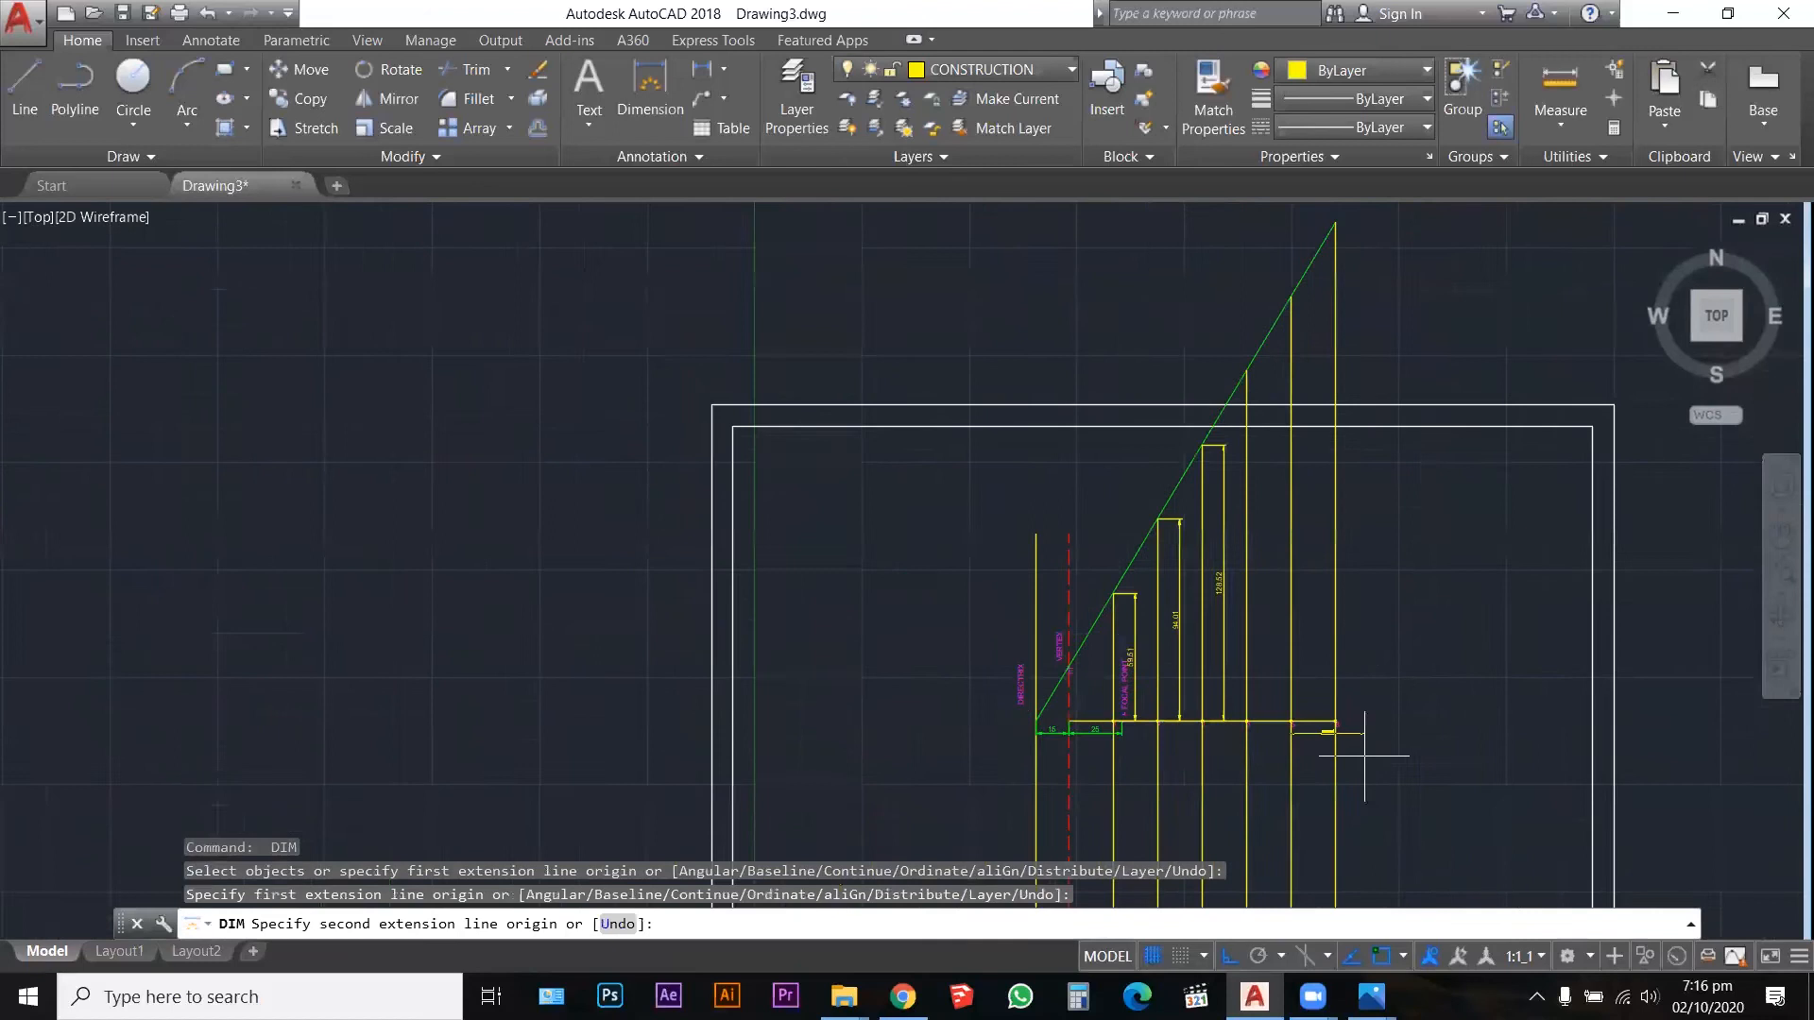
{"action": "scroll", "coordinate": [1332, 581], "scroll_direction": "up", "scroll_amount": 6}
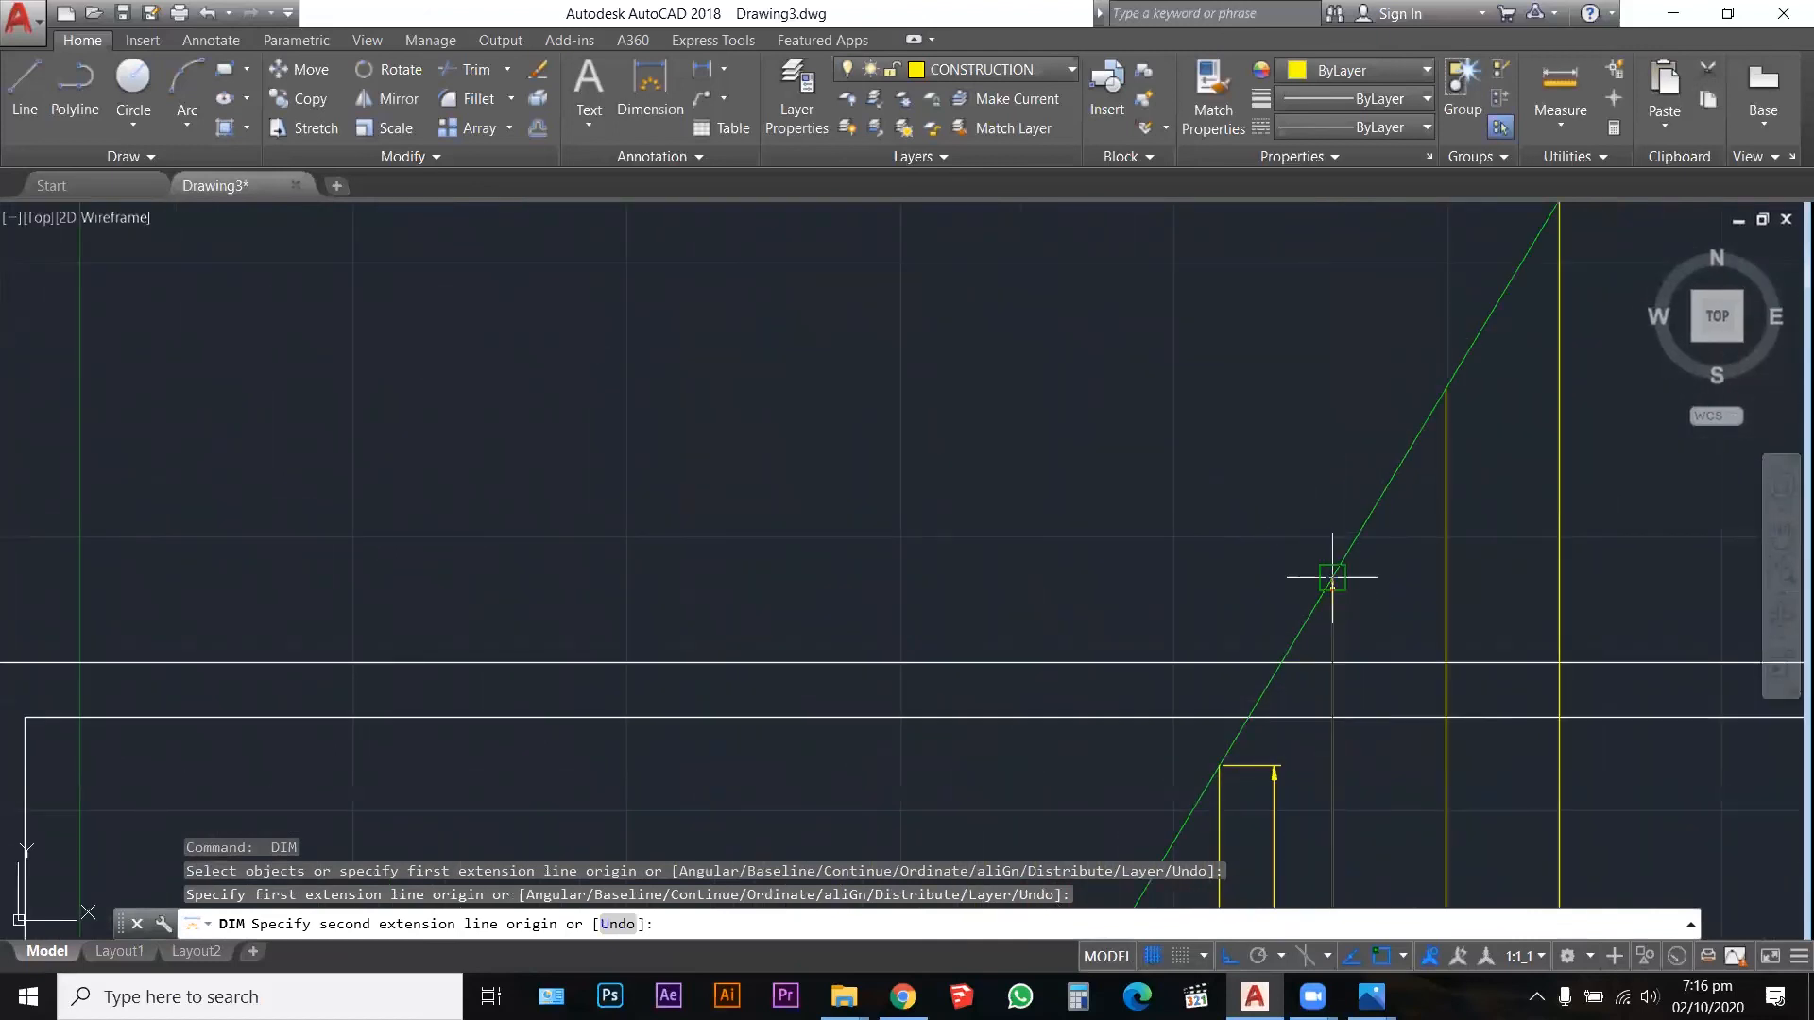
{"action": "left_click", "coordinate": [1332, 578]}
{"action": "left_click", "coordinate": [1385, 567]}
{"action": "scroll", "coordinate": [1065, 416], "scroll_direction": "down", "scroll_amount": 3}
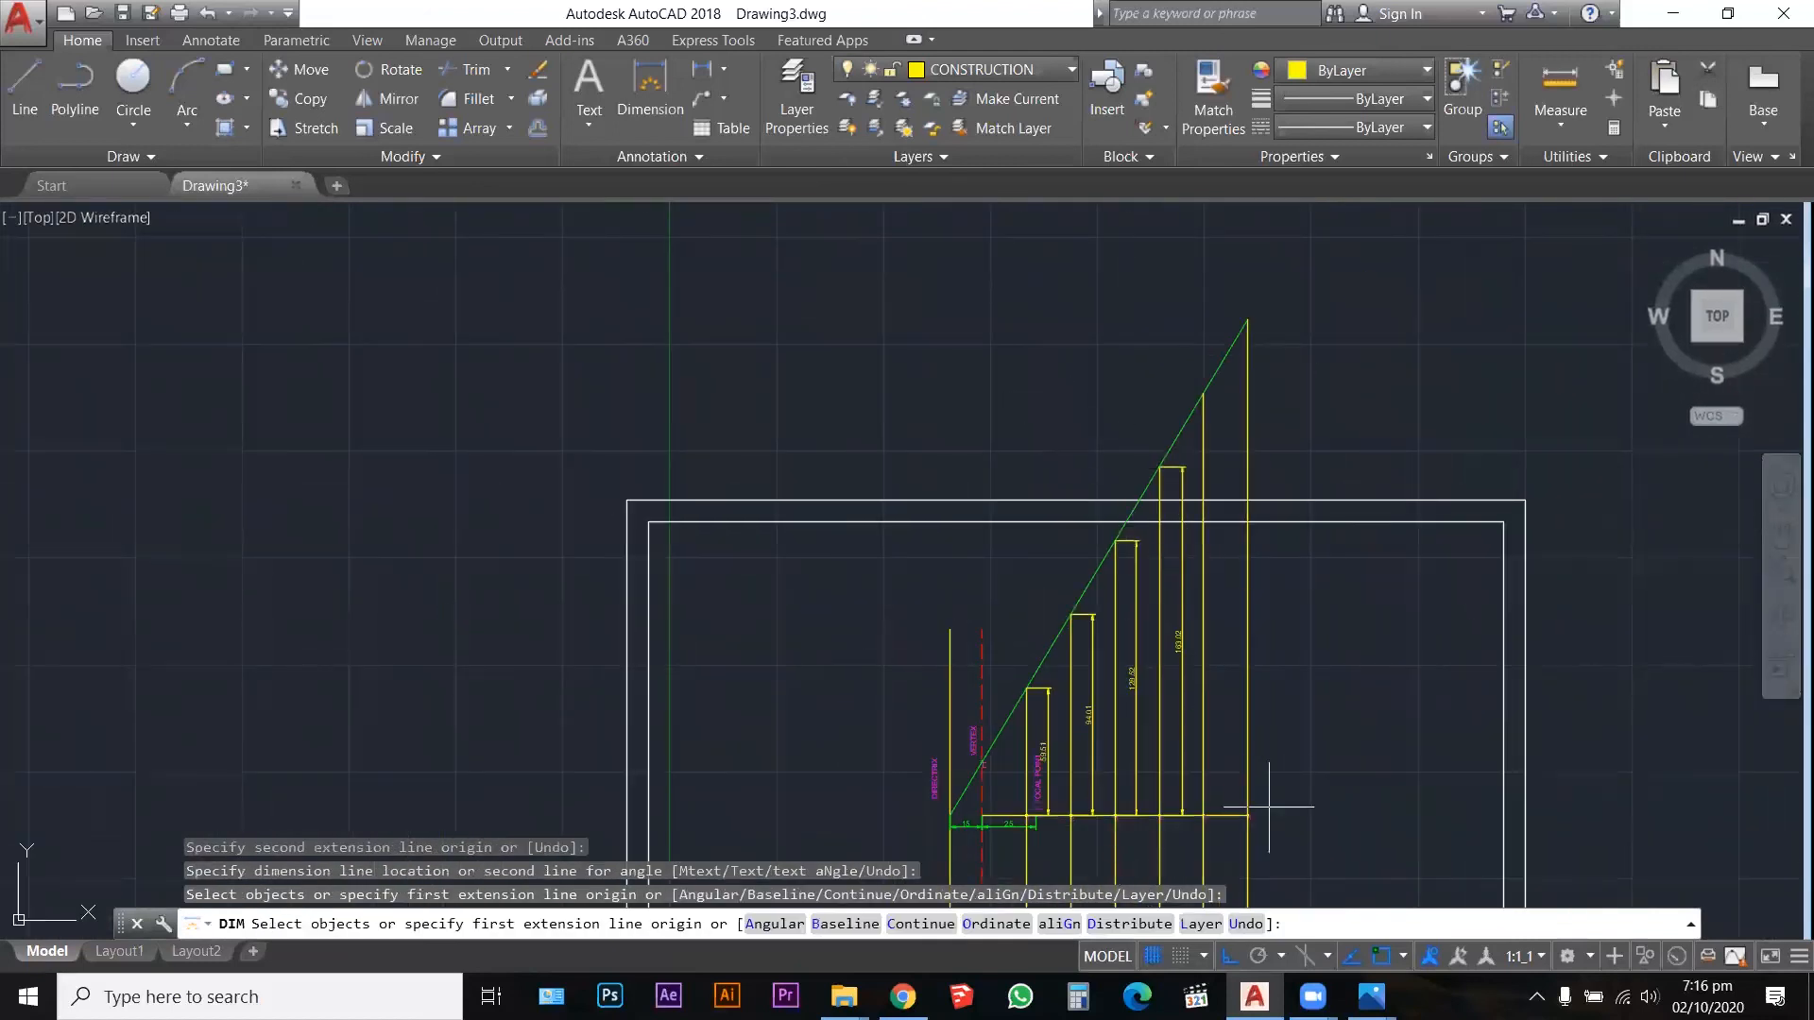
{"action": "key", "text": "Return"}
Step: Dimension the height of the vertical line at division 5 from the axis to the inclined line
{"action": "key", "text": "Return"}
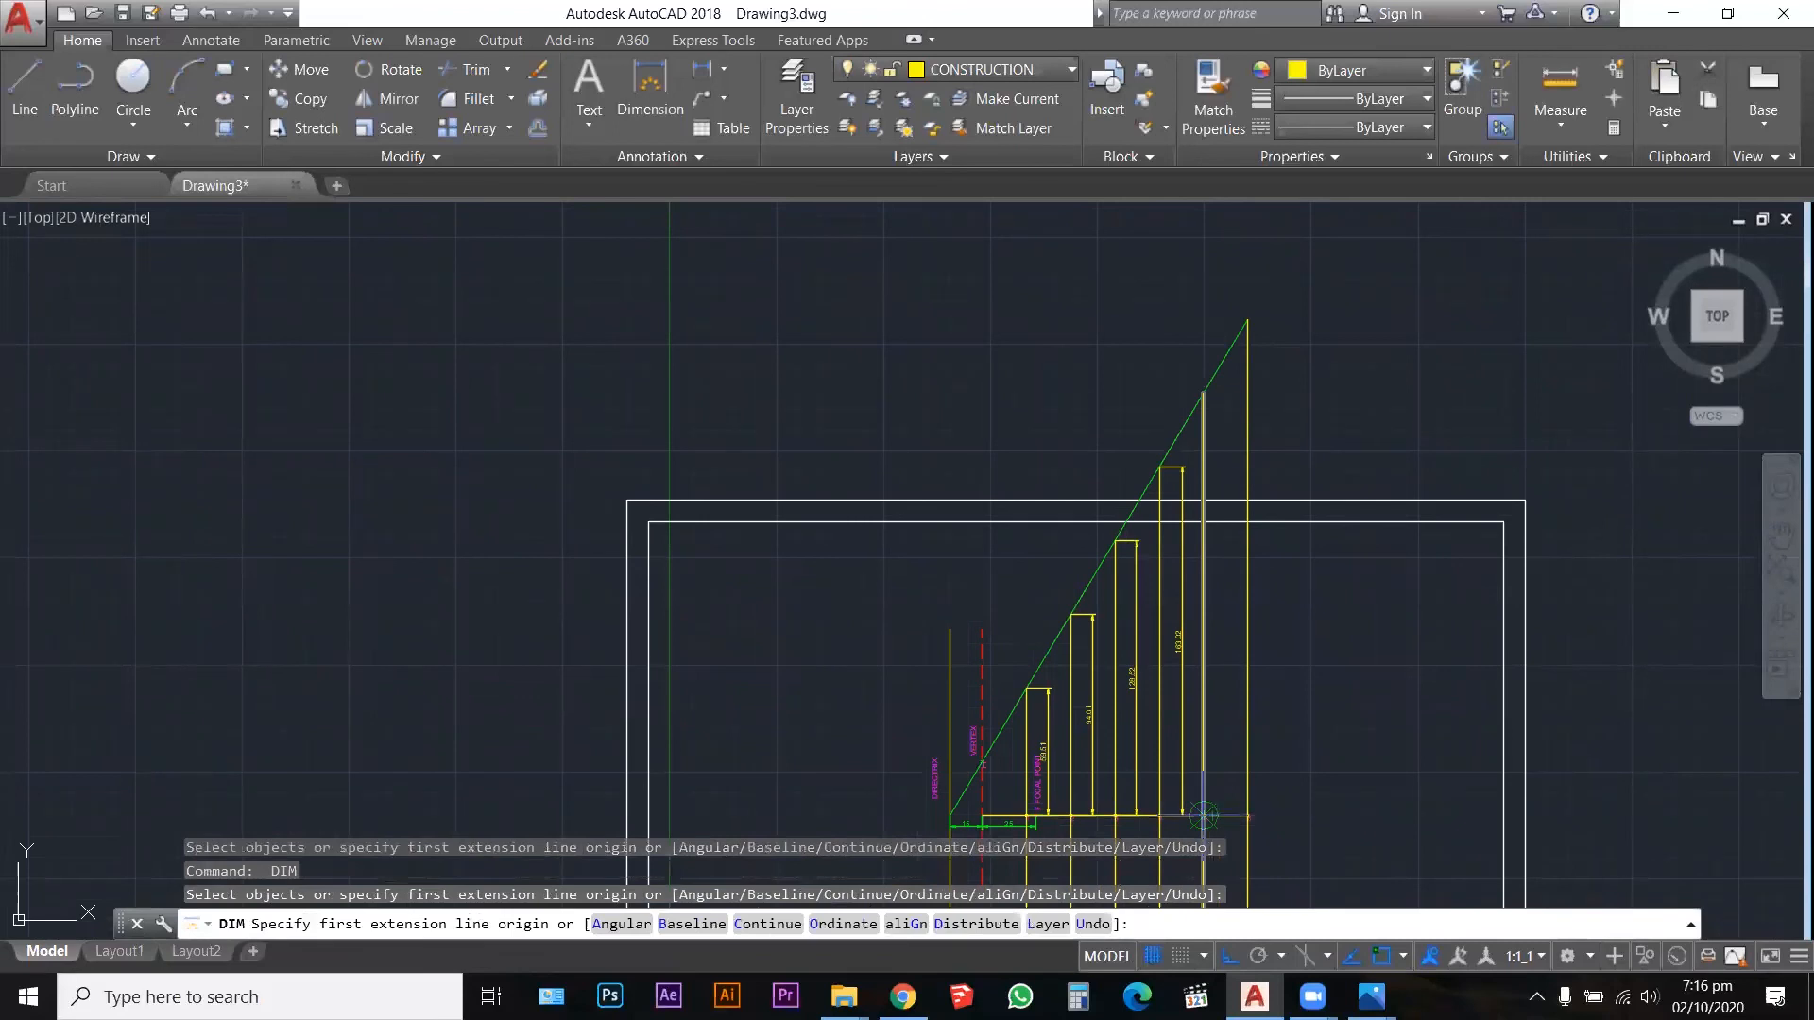
{"action": "left_click", "coordinate": [1202, 814]}
{"action": "scroll", "coordinate": [1206, 394], "scroll_direction": "up", "scroll_amount": 6}
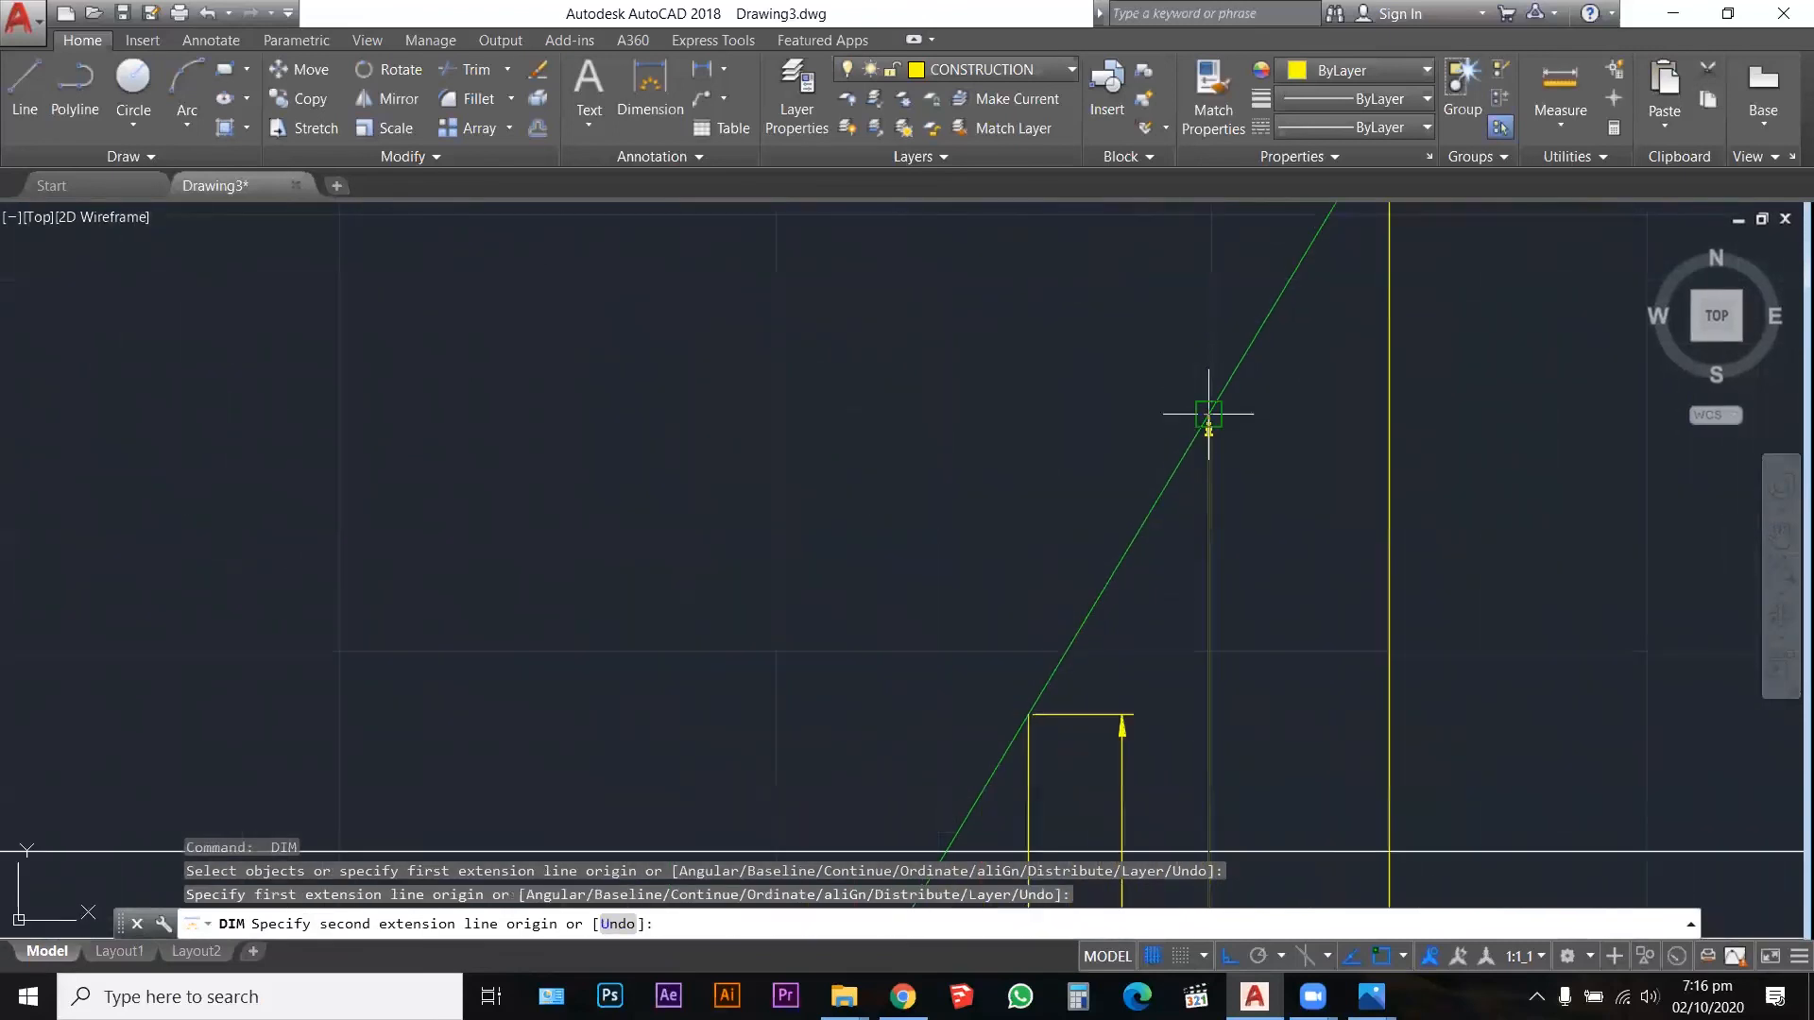
{"action": "left_click", "coordinate": [1208, 414]}
{"action": "left_click", "coordinate": [1289, 454]}
{"action": "scroll", "coordinate": [1044, 344], "scroll_direction": "down", "scroll_amount": 4}
{"action": "key", "text": "Return"}
Step: Dimension the height of the vertical line at division 6 up to the upper end of the inclined line
{"action": "scroll", "coordinate": [1247, 671], "scroll_direction": "down", "scroll_amount": 4}
{"action": "scroll", "coordinate": [1190, 746], "scroll_direction": "up", "scroll_amount": 4}
{"action": "key", "text": "Return"}
{"action": "left_click", "coordinate": [1151, 733]}
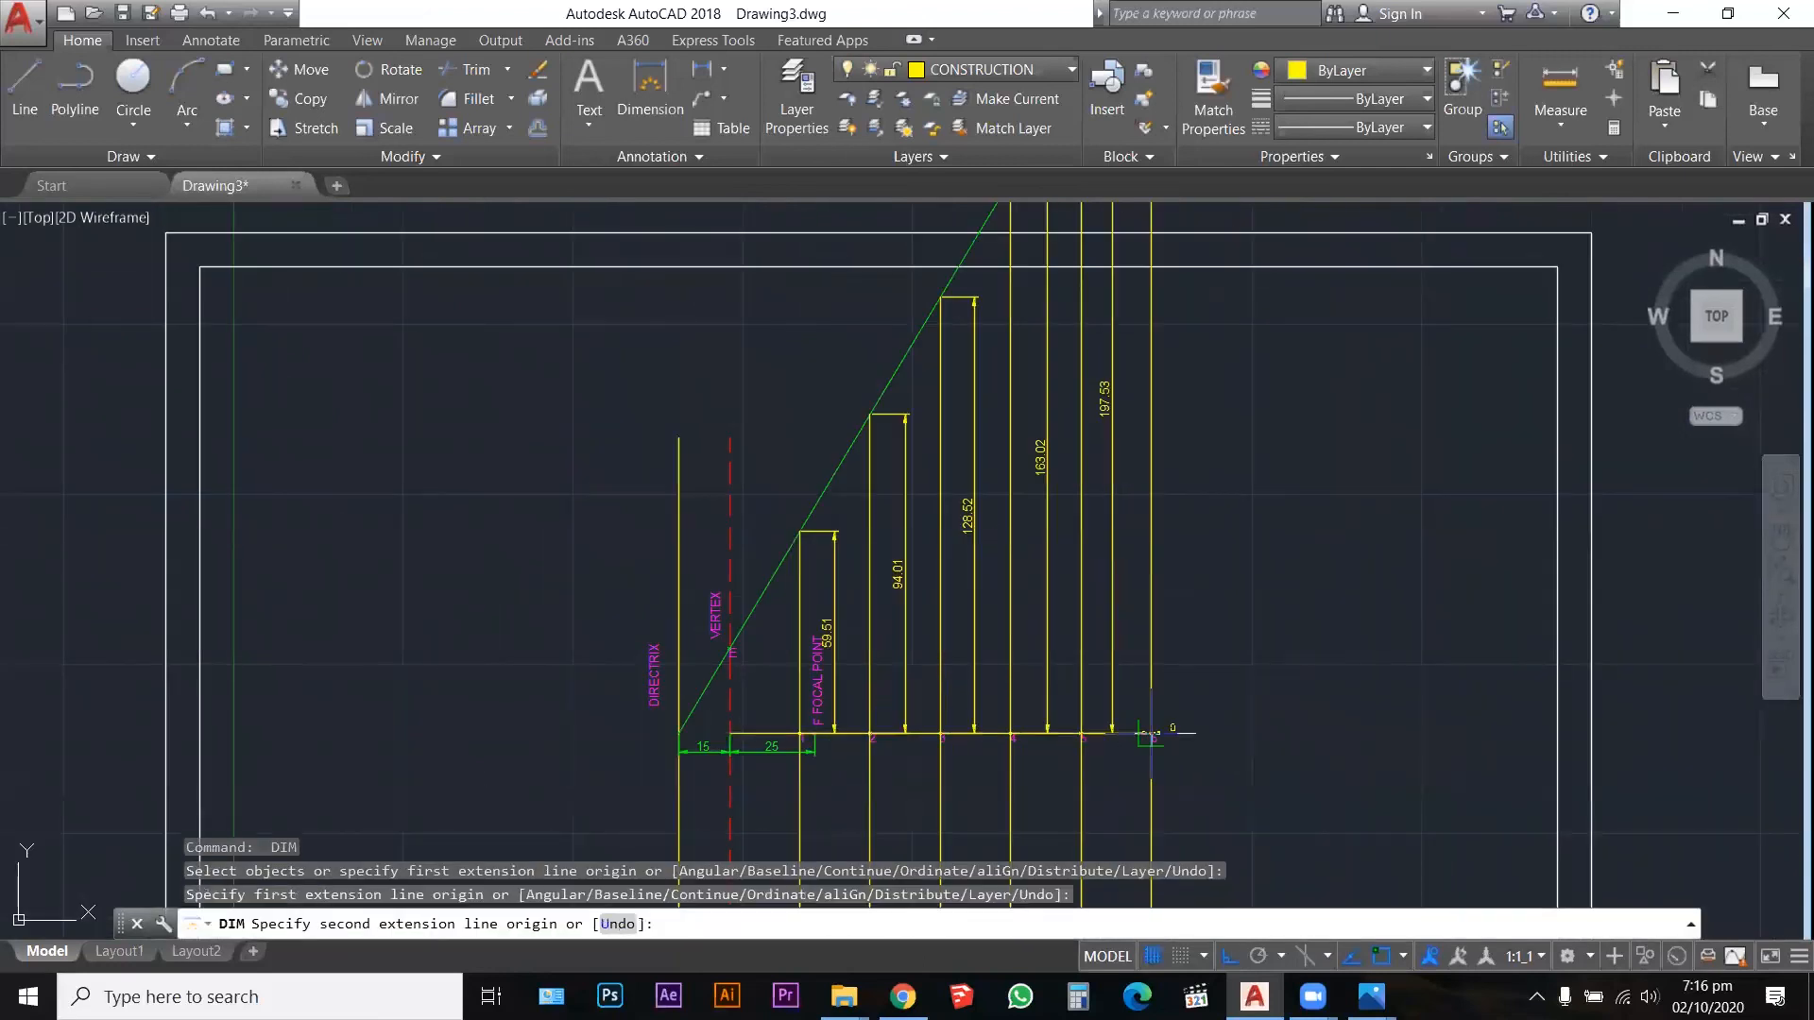
{"action": "scroll", "coordinate": [1154, 727], "scroll_direction": "down", "scroll_amount": 4}
{"action": "scroll", "coordinate": [1174, 390], "scroll_direction": "up", "scroll_amount": 4}
{"action": "left_click", "coordinate": [1202, 442]}
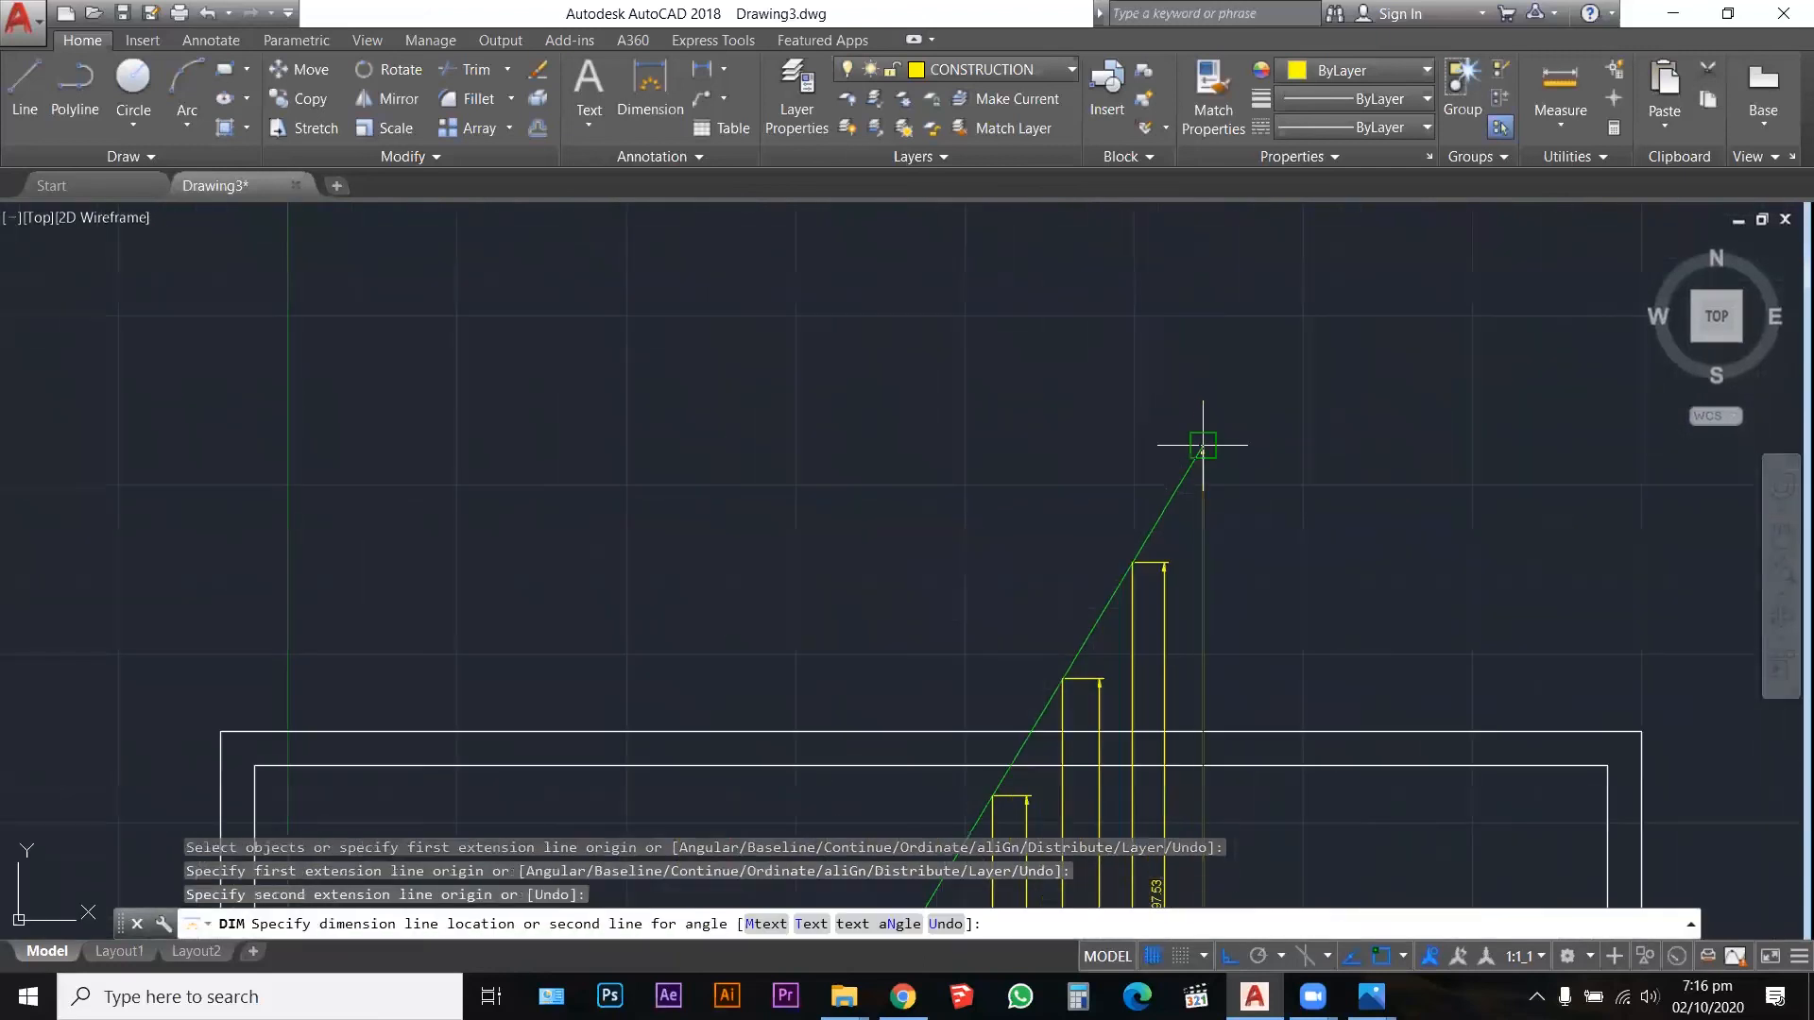
{"action": "left_click", "coordinate": [1278, 416]}
{"action": "scroll", "coordinate": [1295, 607], "scroll_direction": "down", "scroll_amount": 4}
{"action": "key", "text": "Escape"}
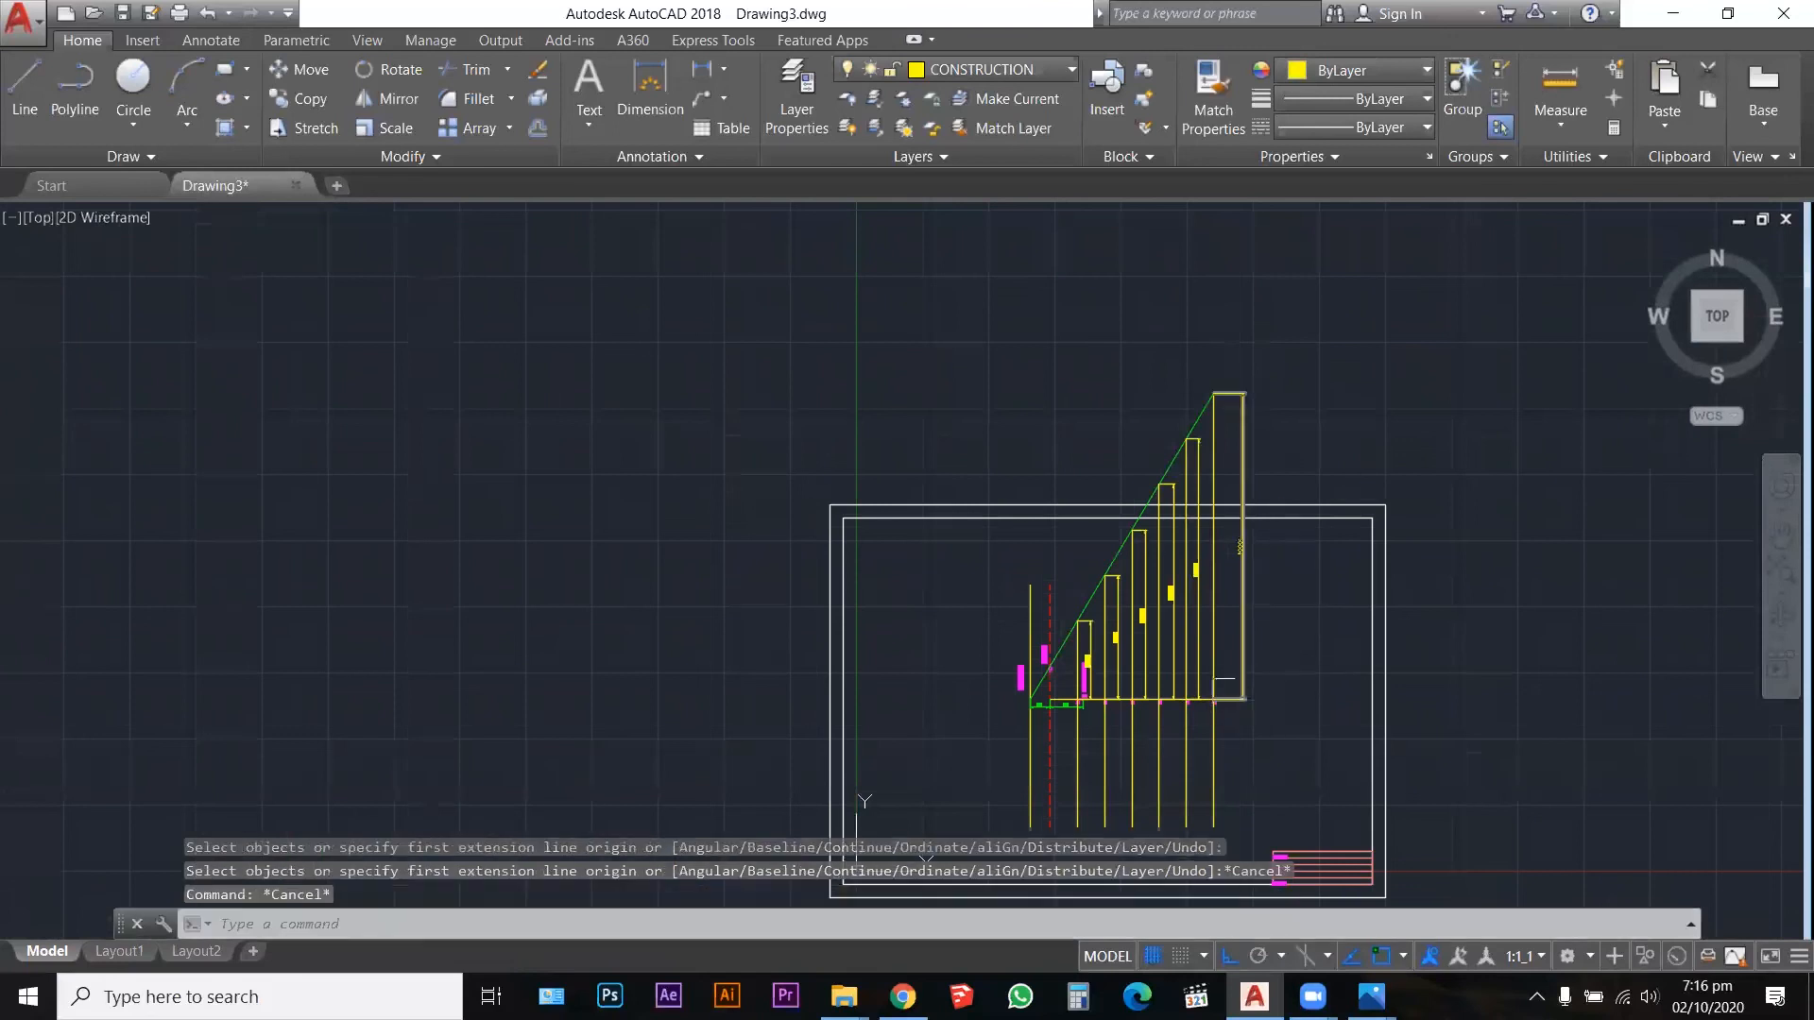
Step: Move the six vertical height dimensions at divisions 1 to 6 to the DIMENSIONS layer
{"action": "scroll", "coordinate": [1190, 667], "scroll_direction": "up", "scroll_amount": 4}
{"action": "left_click", "coordinate": [1272, 585]}
{"action": "left_click", "coordinate": [1153, 395]}
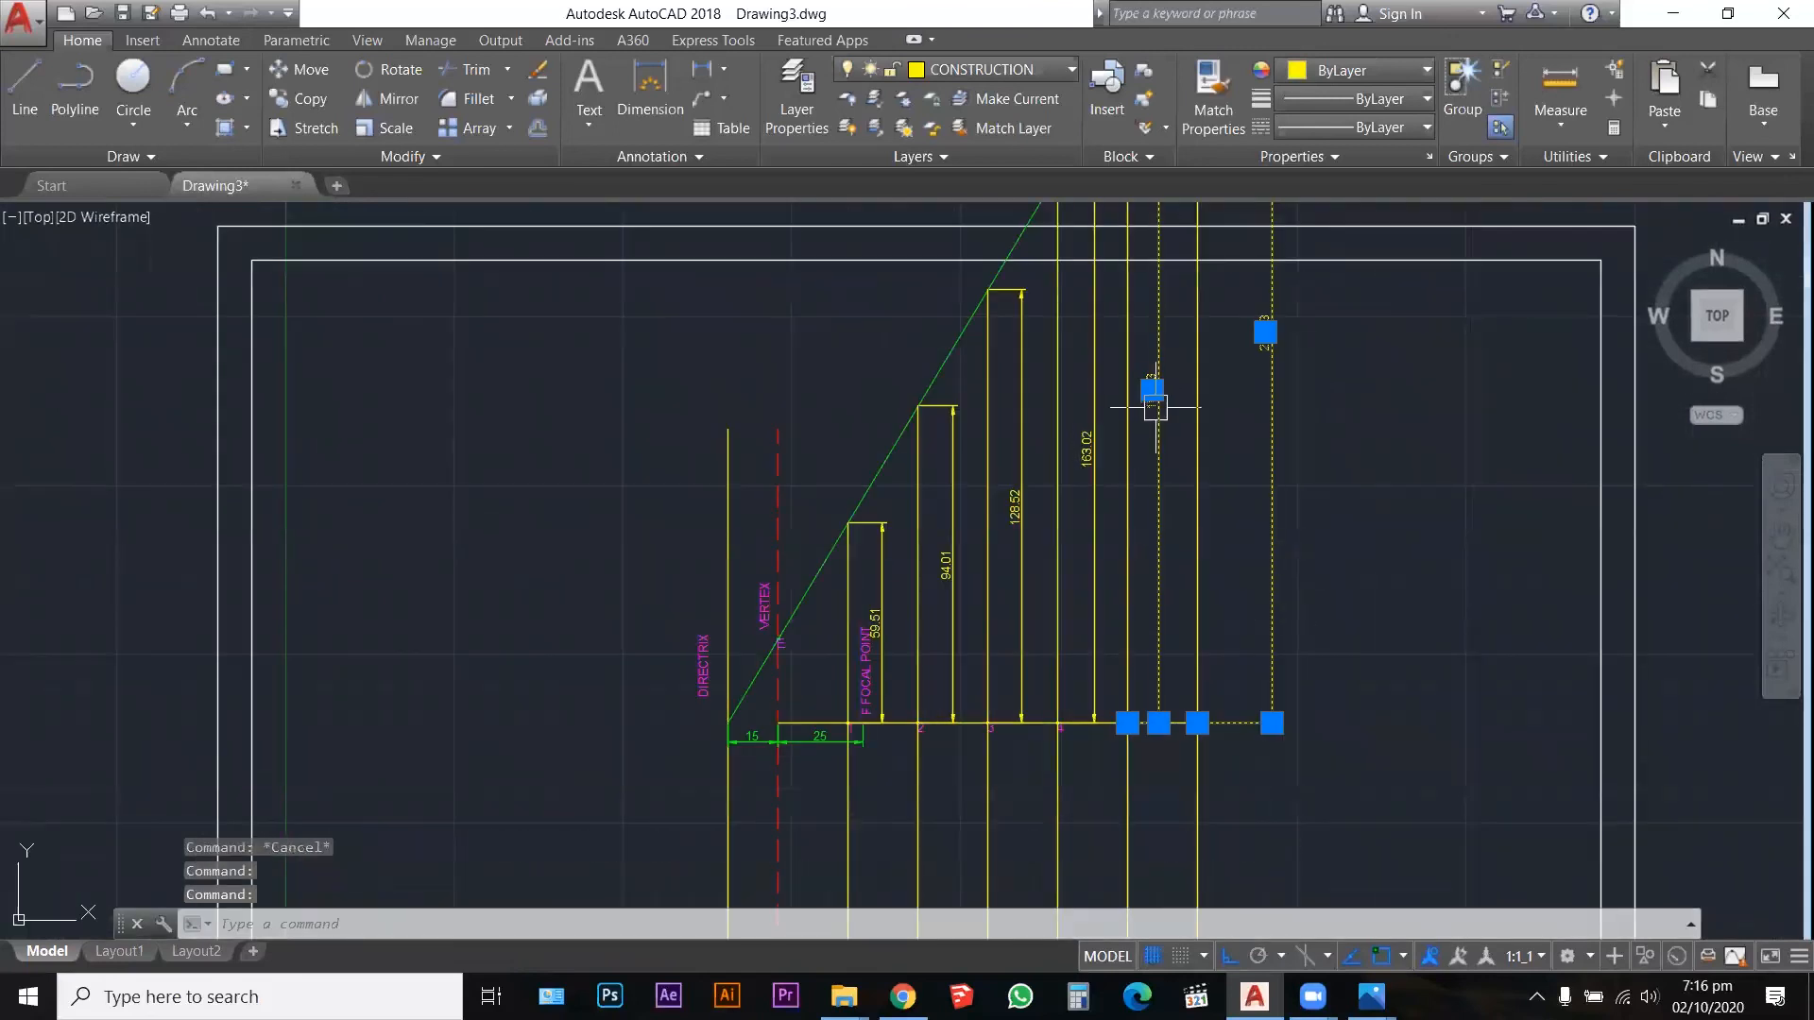
{"action": "left_click", "coordinate": [1089, 451]}
{"action": "left_click", "coordinate": [1022, 493]}
{"action": "left_click", "coordinate": [951, 558]}
{"action": "left_click", "coordinate": [883, 580]}
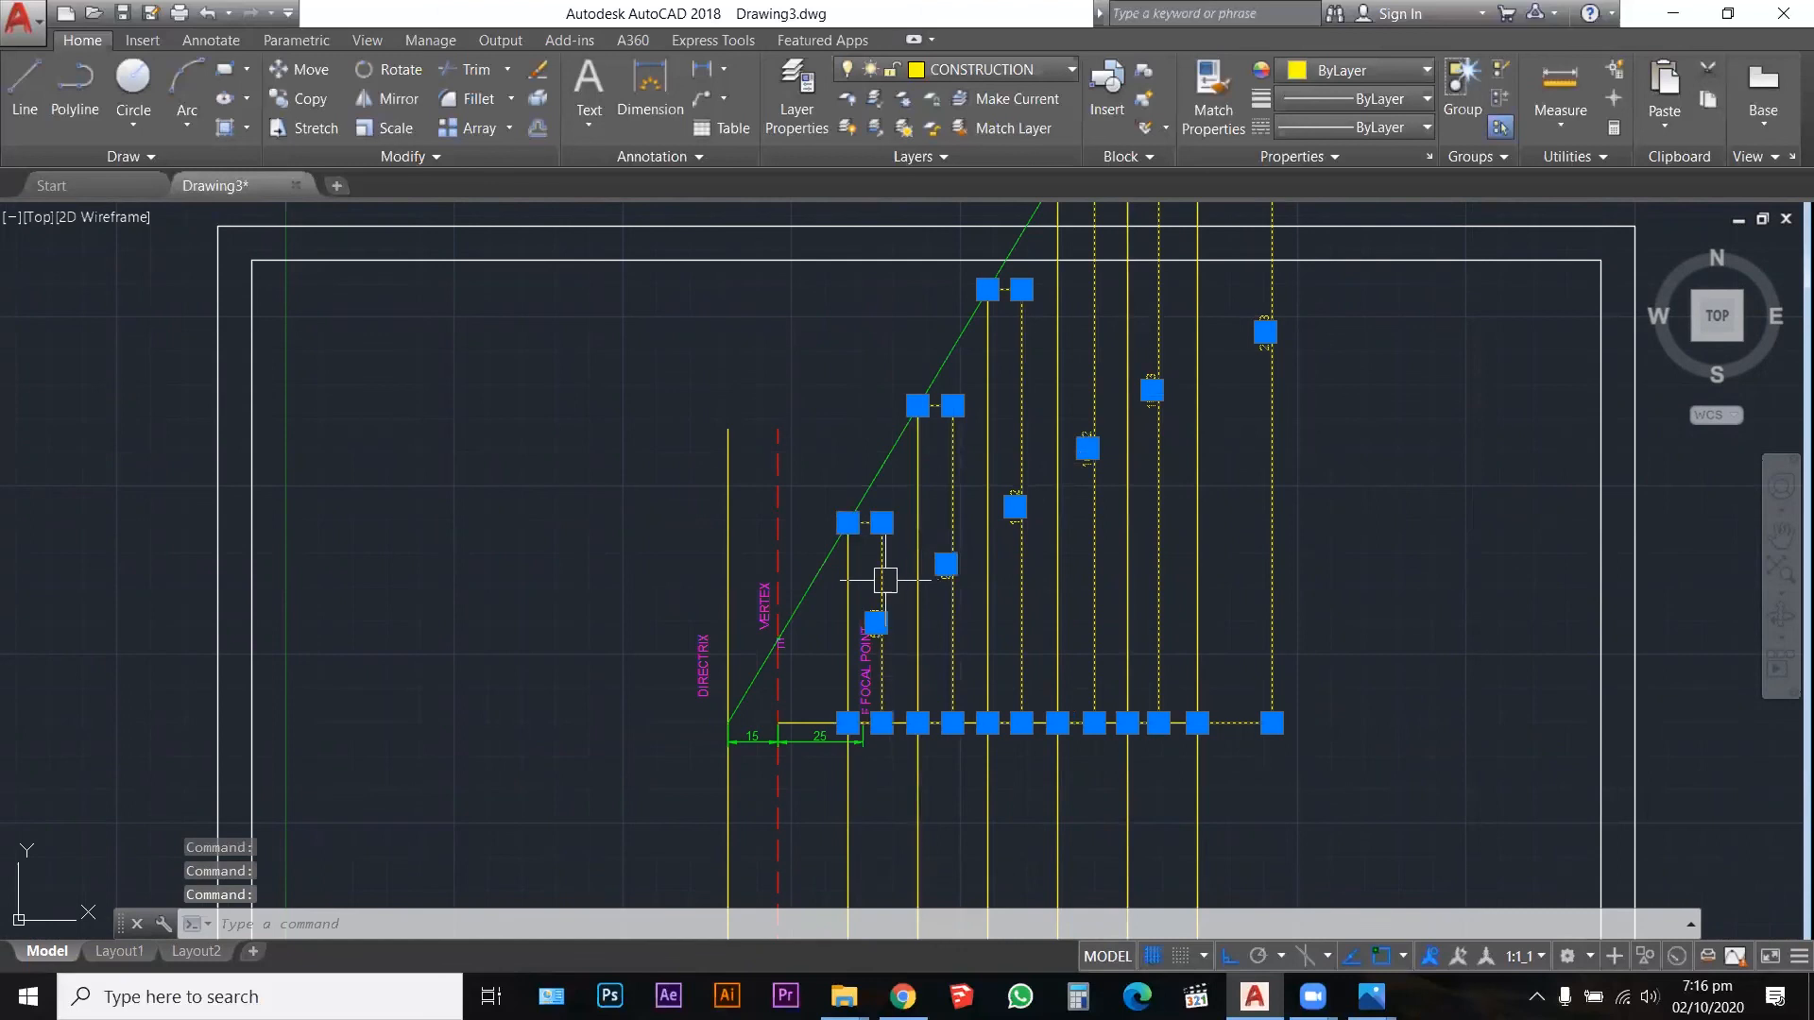
{"action": "left_click", "coordinate": [1035, 72]}
{"action": "left_click", "coordinate": [996, 212]}
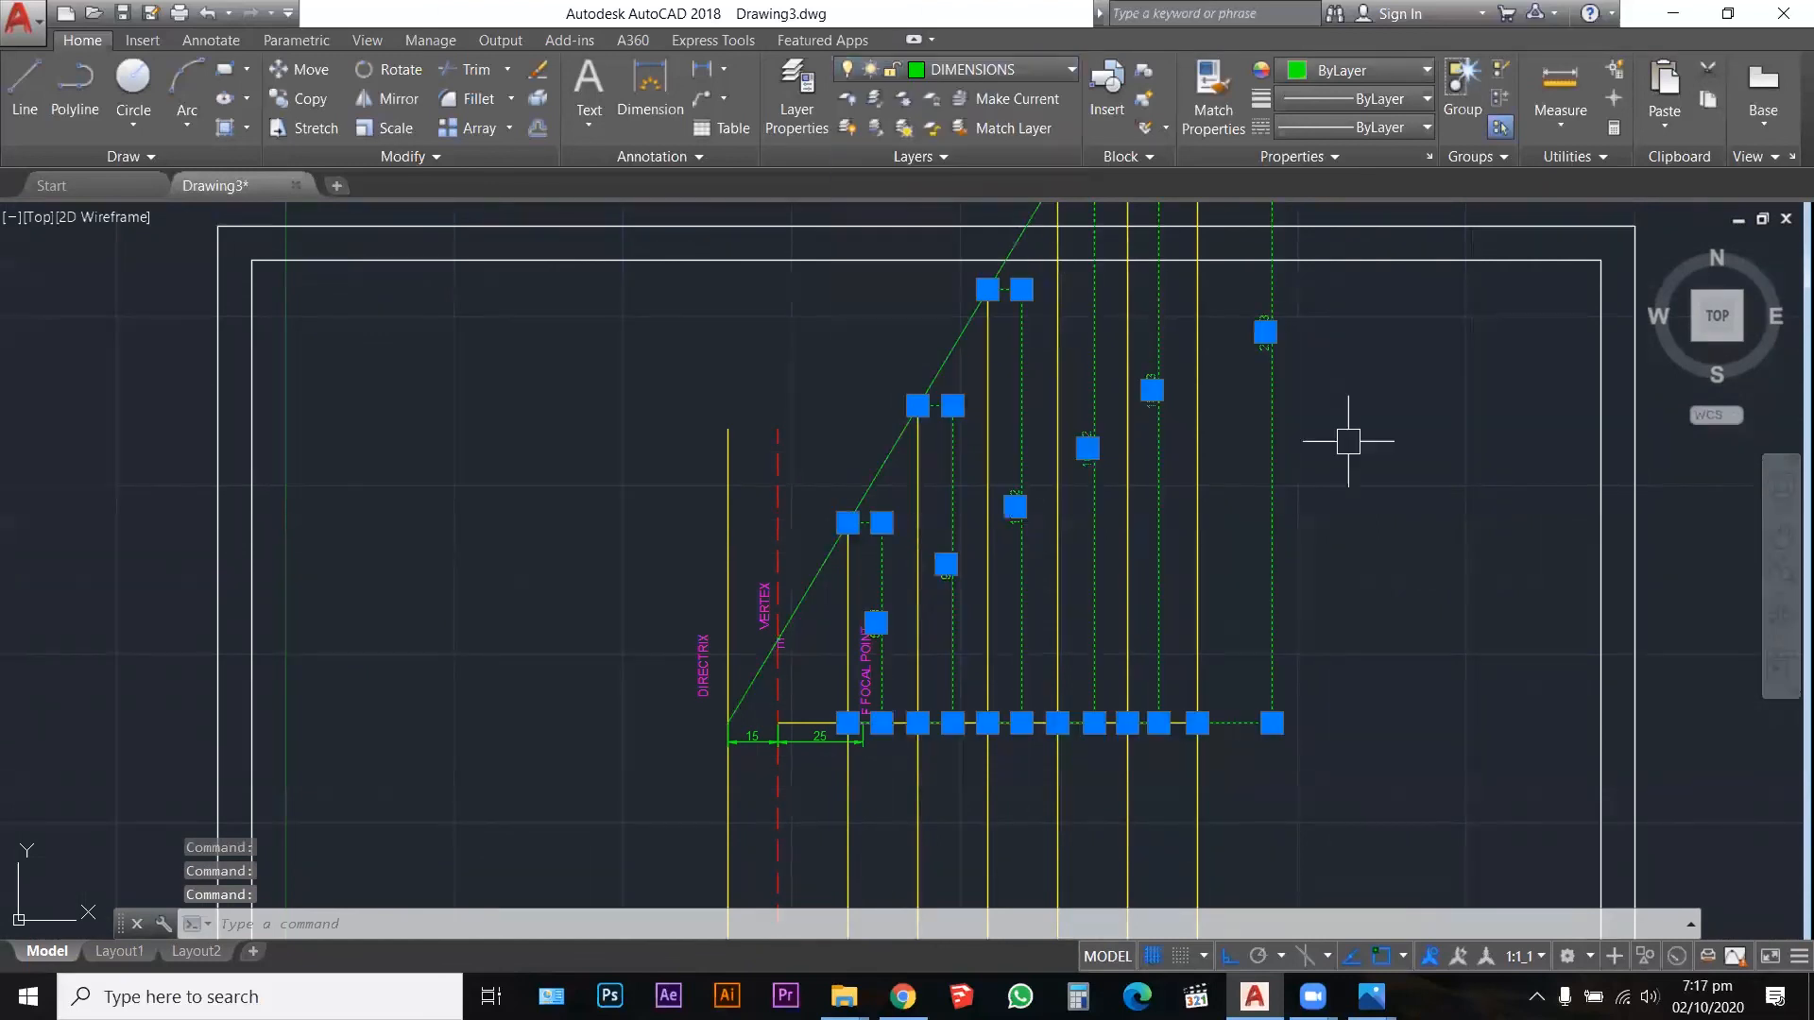
{"action": "key", "text": "Escape"}
{"action": "key", "text": "Escape"}
{"action": "key", "text": "Escape"}
Step: Draw a circle of radius 59.51 centred on the focal point F
{"action": "scroll", "coordinate": [1363, 669], "scroll_direction": "down", "scroll_amount": 2}
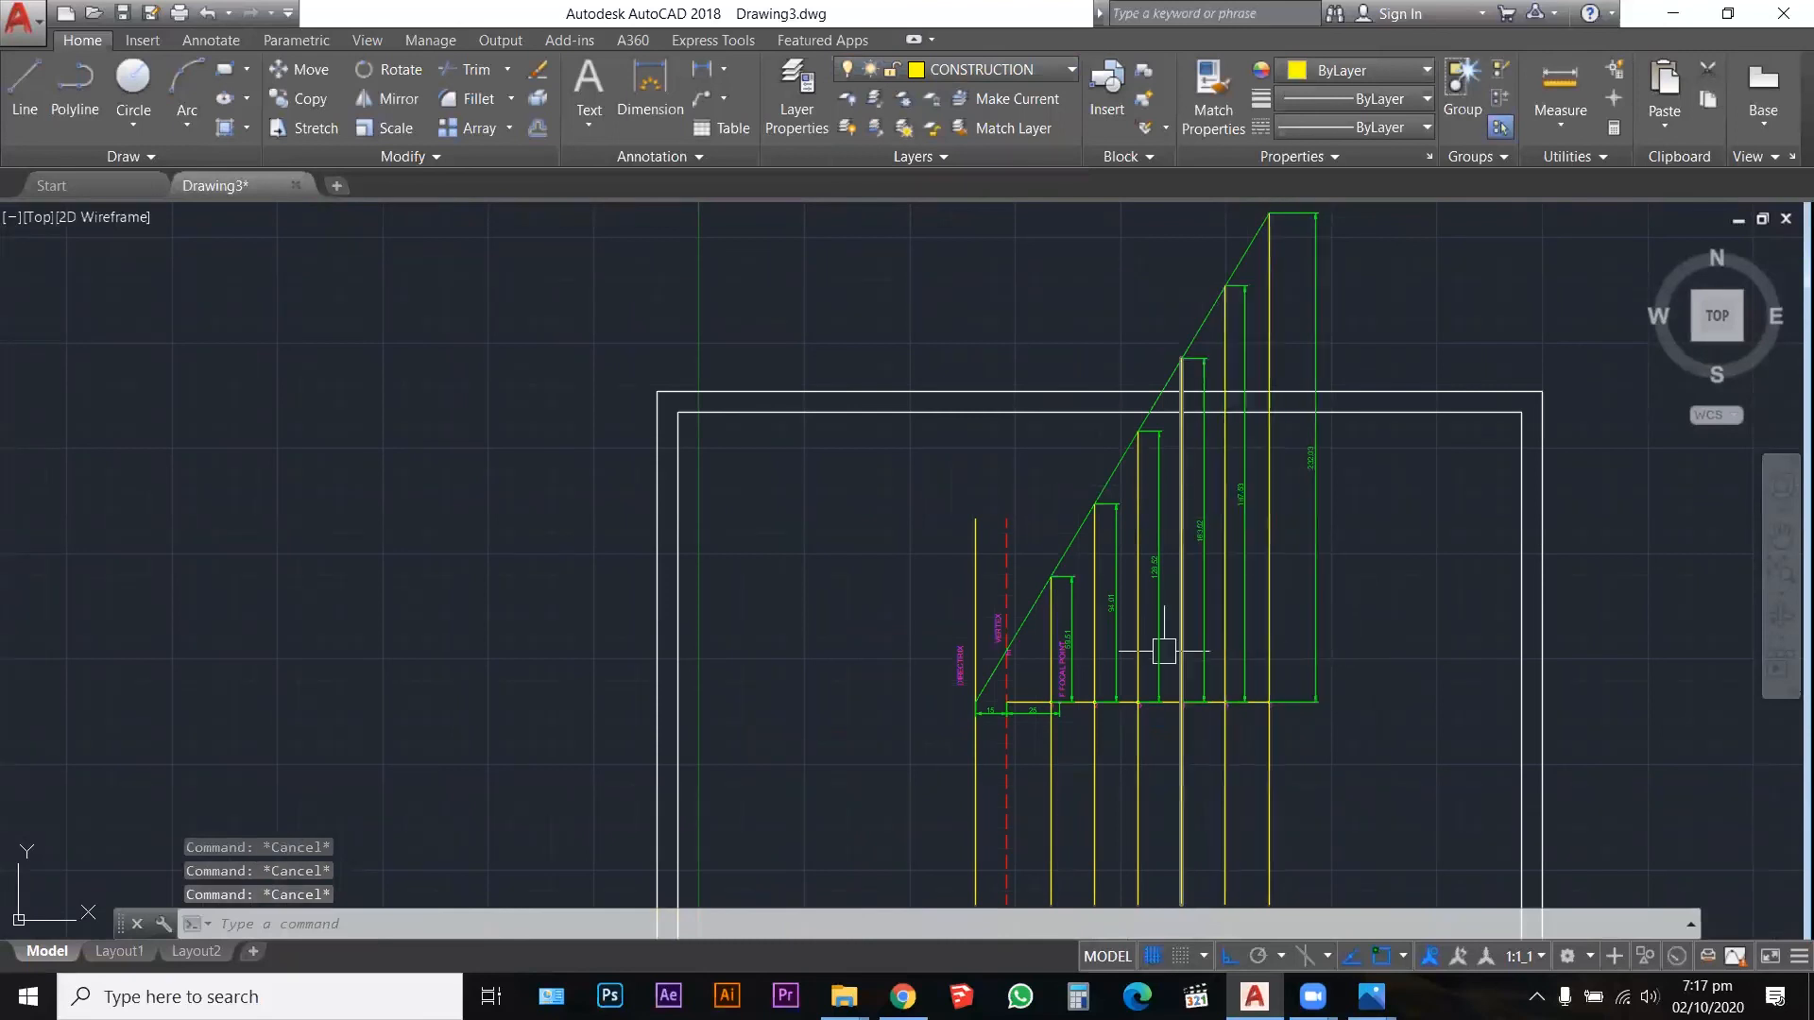
{"action": "scroll", "coordinate": [1101, 656], "scroll_direction": "up", "scroll_amount": 2}
{"action": "scroll", "coordinate": [1102, 657], "scroll_direction": "up", "scroll_amount": 2}
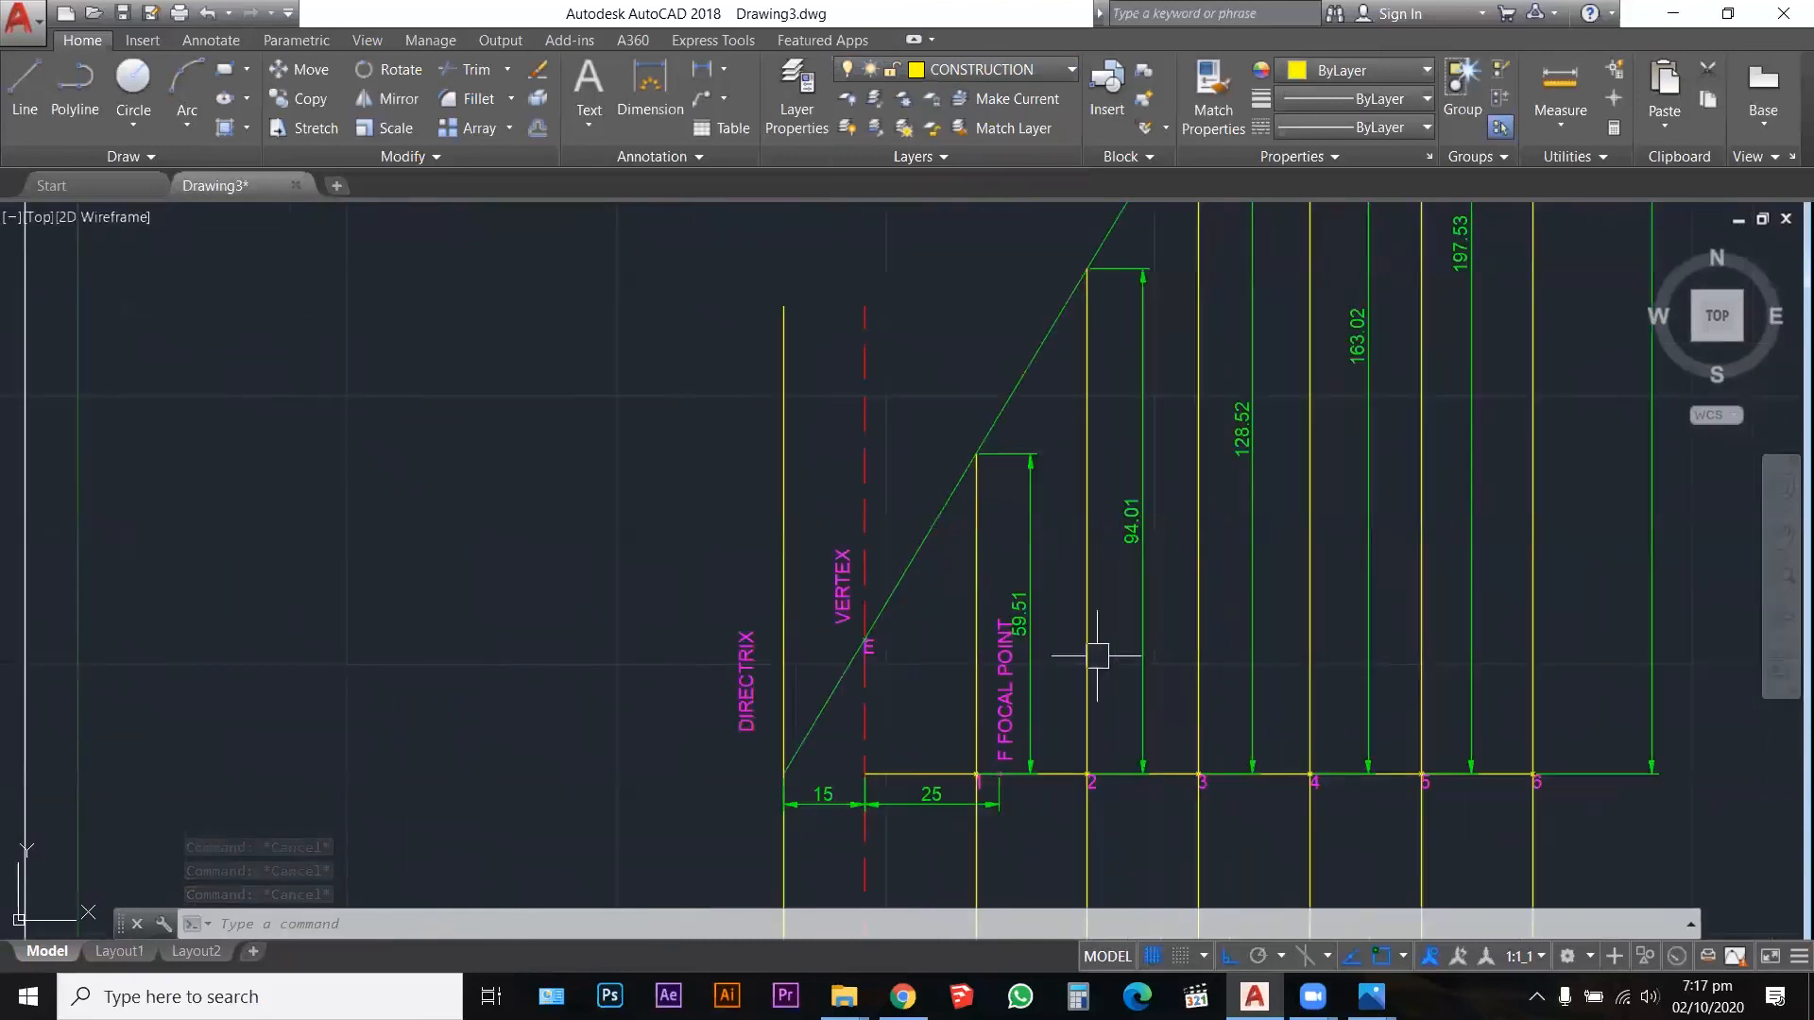
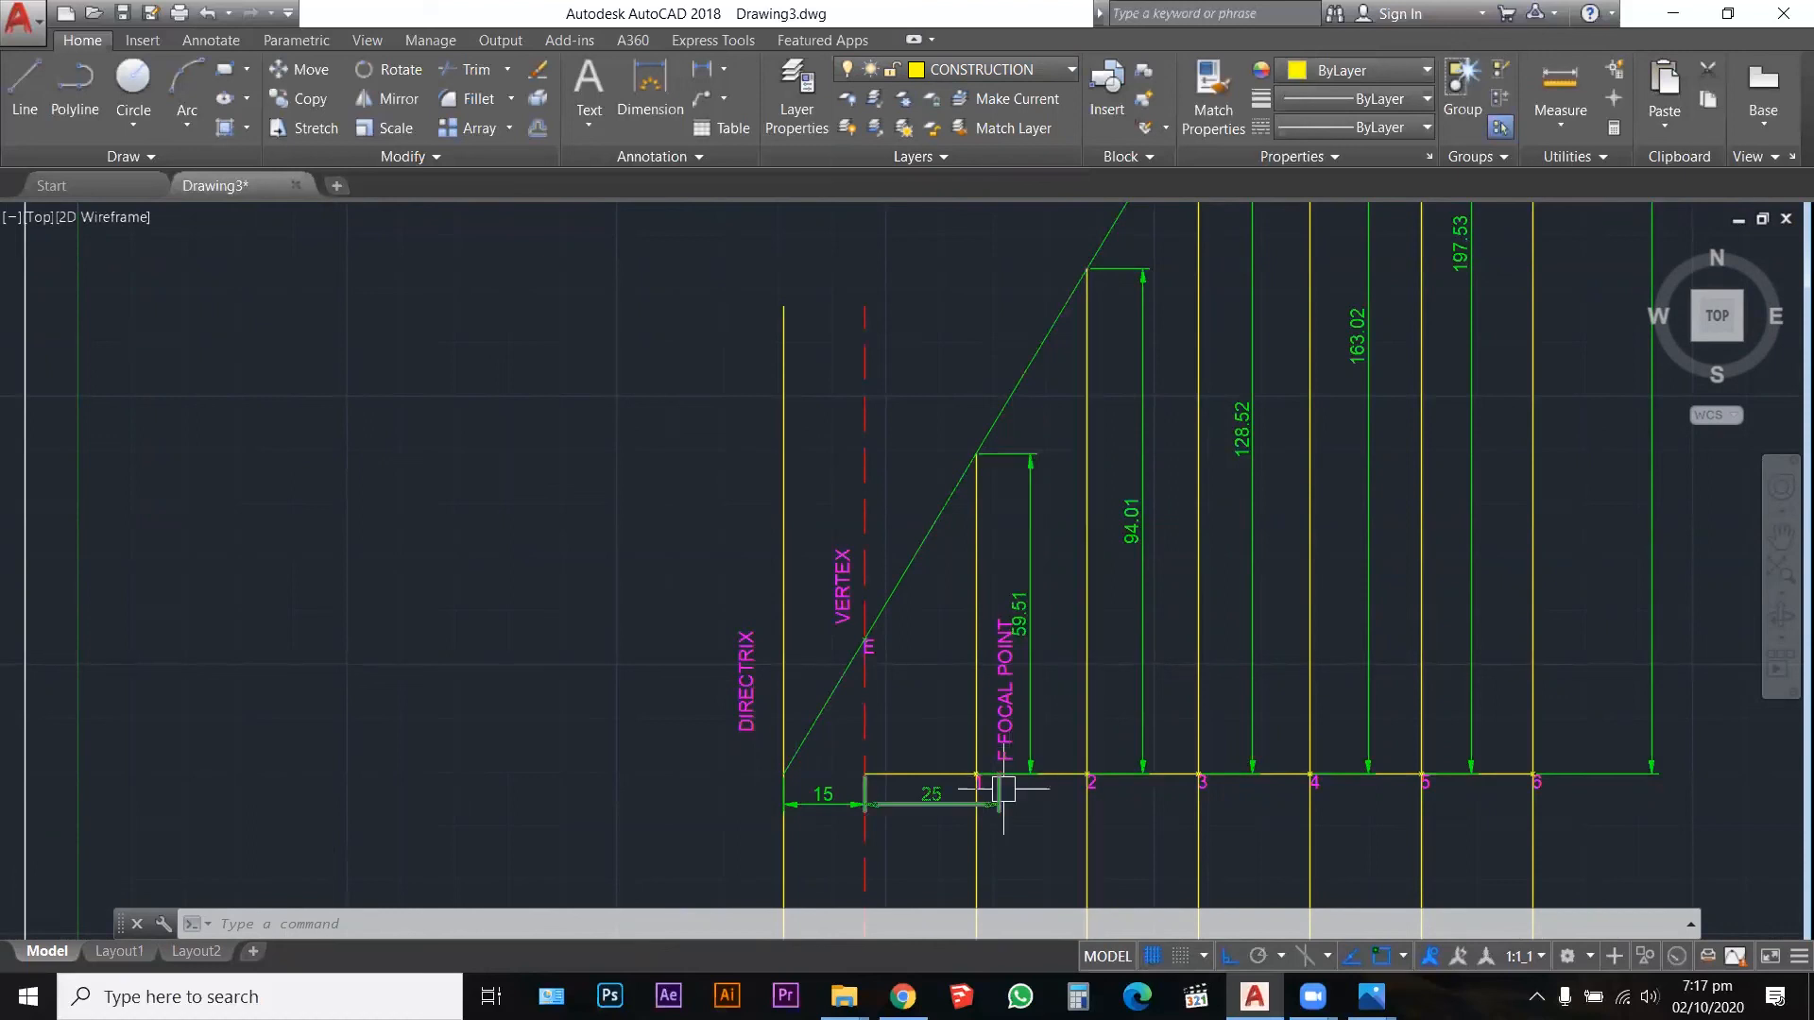
{"action": "scroll", "coordinate": [1002, 776], "scroll_direction": "up", "scroll_amount": 7}
{"action": "scroll", "coordinate": [978, 663], "scroll_direction": "down", "scroll_amount": 5}
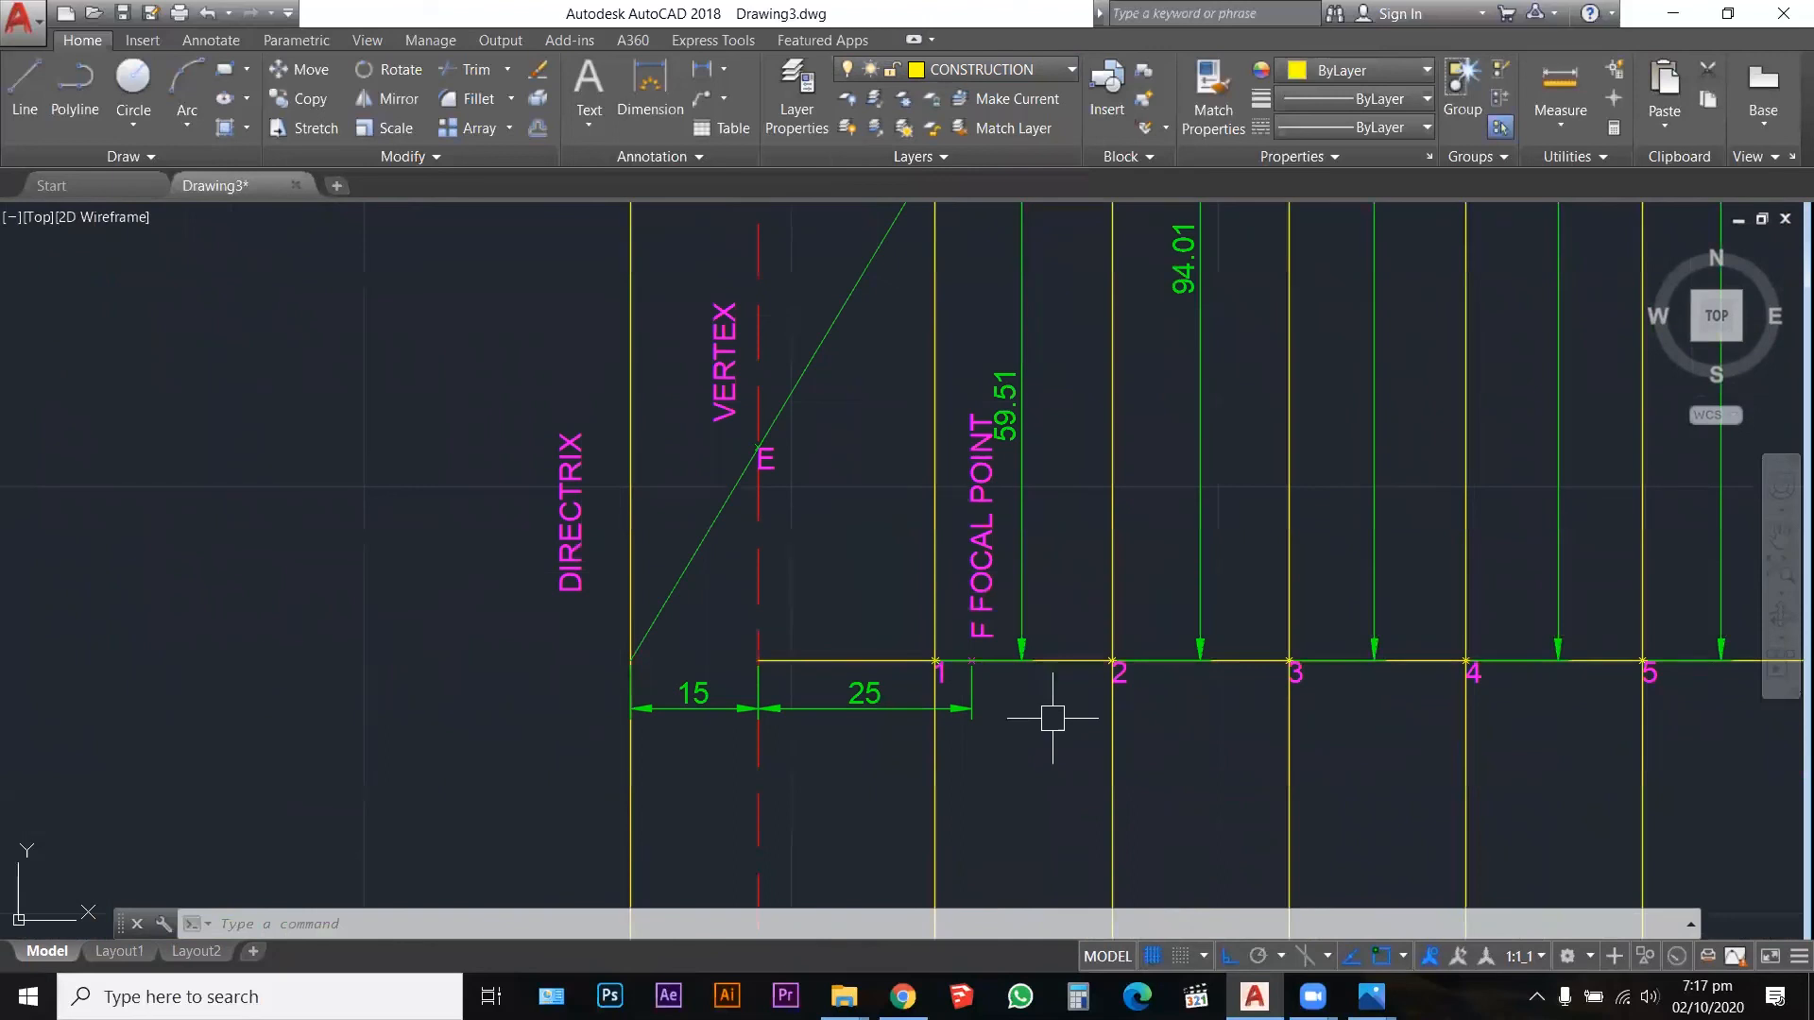
{"action": "type", "text": "c"}
{"action": "key", "text": "Return"}
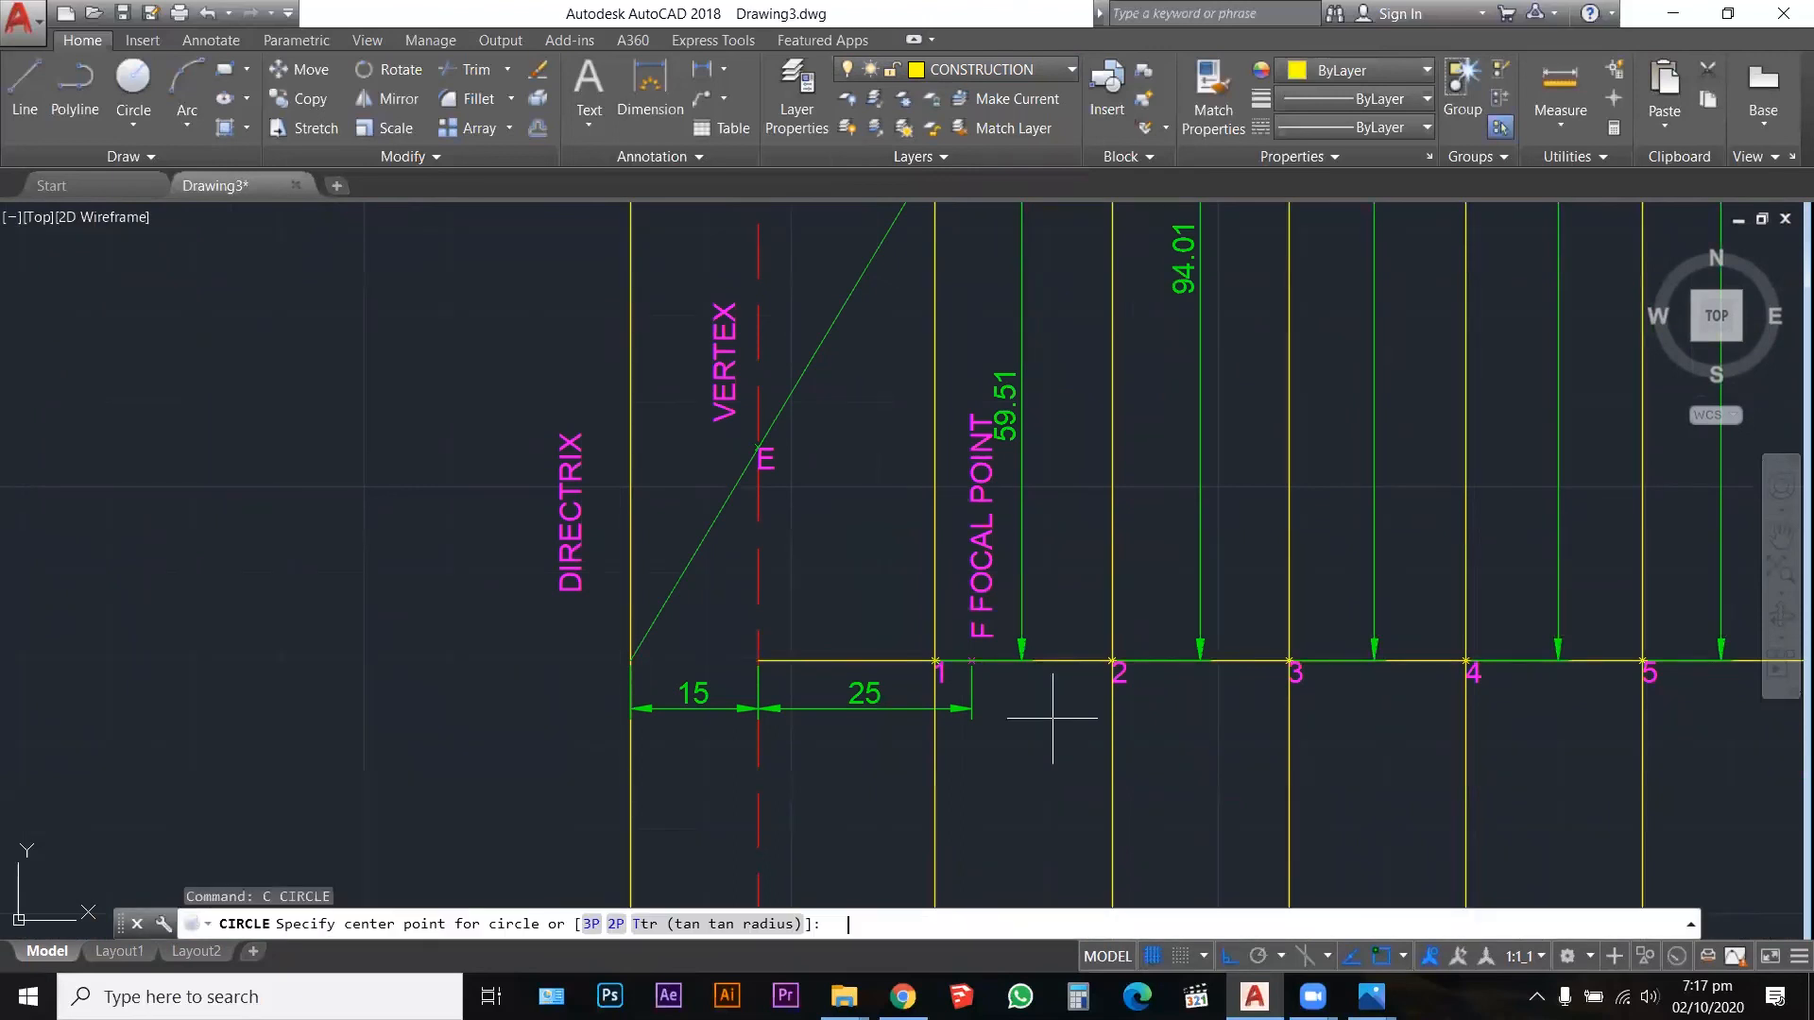
{"action": "scroll", "coordinate": [972, 662], "scroll_direction": "up", "scroll_amount": 5}
{"action": "scroll", "coordinate": [972, 661], "scroll_direction": "up", "scroll_amount": 2}
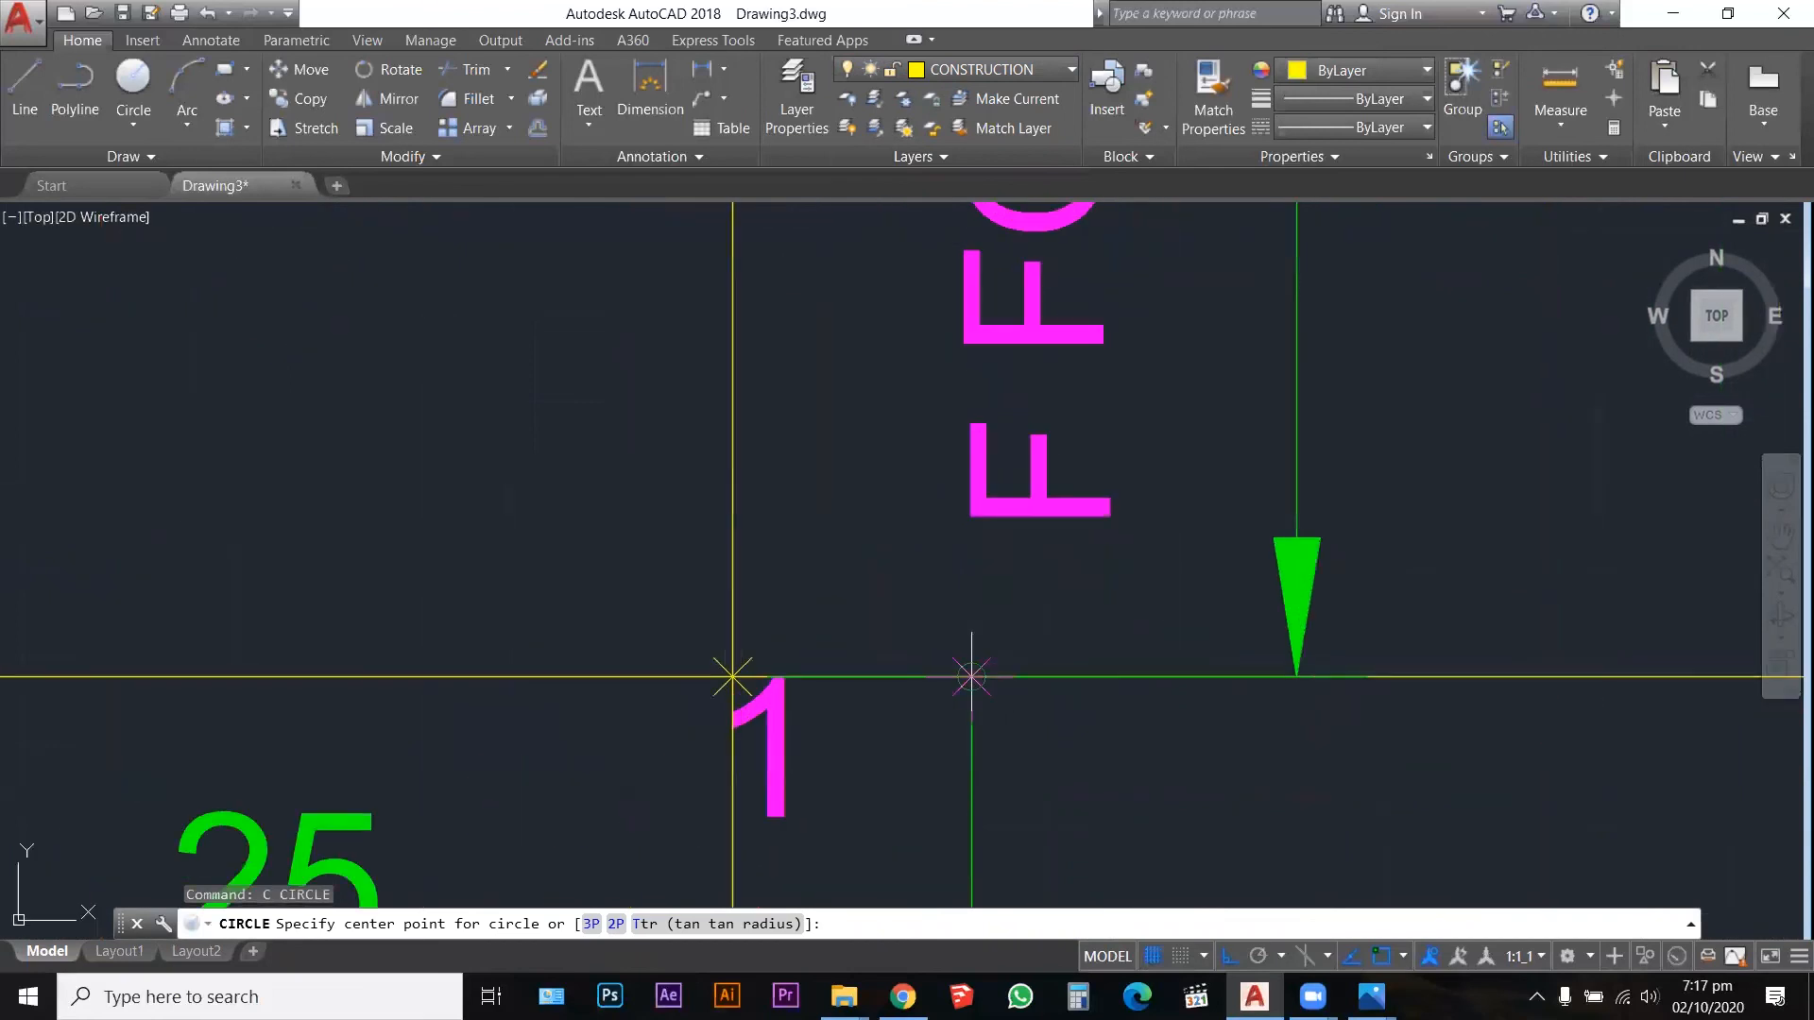
{"action": "left_click", "coordinate": [972, 676]}
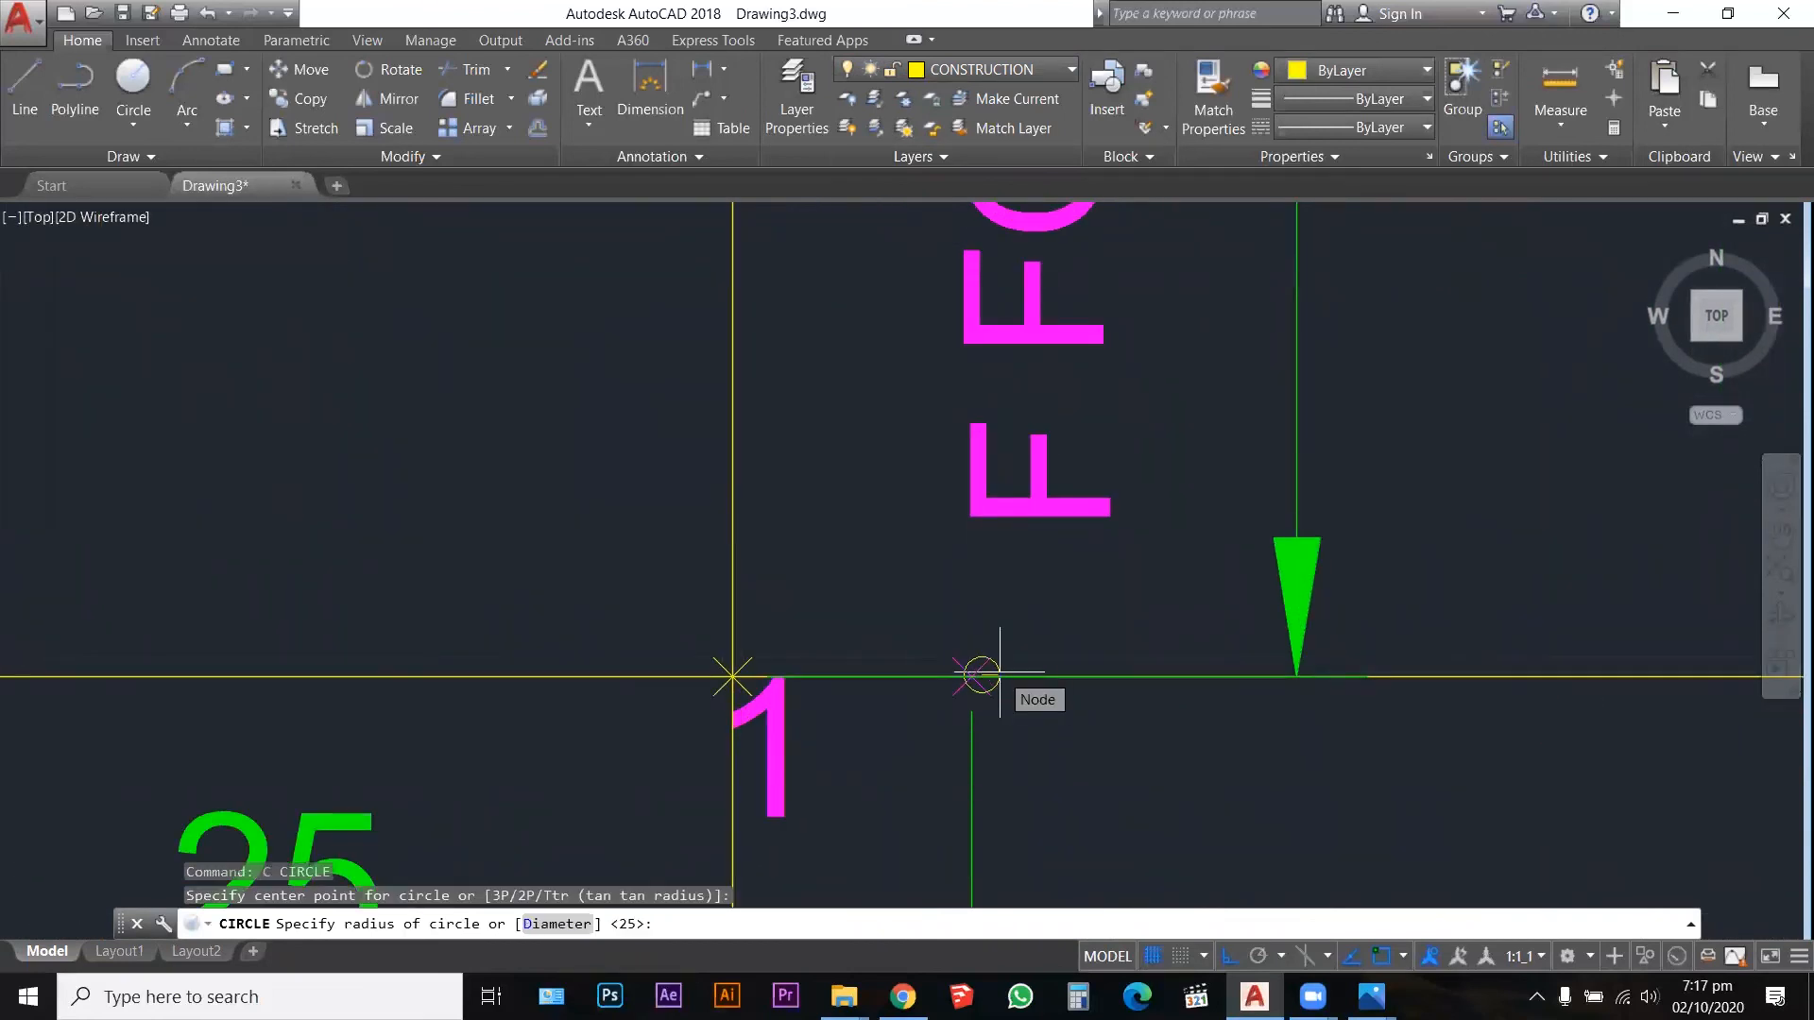
{"action": "scroll", "coordinate": [999, 673], "scroll_direction": "down", "scroll_amount": 5}
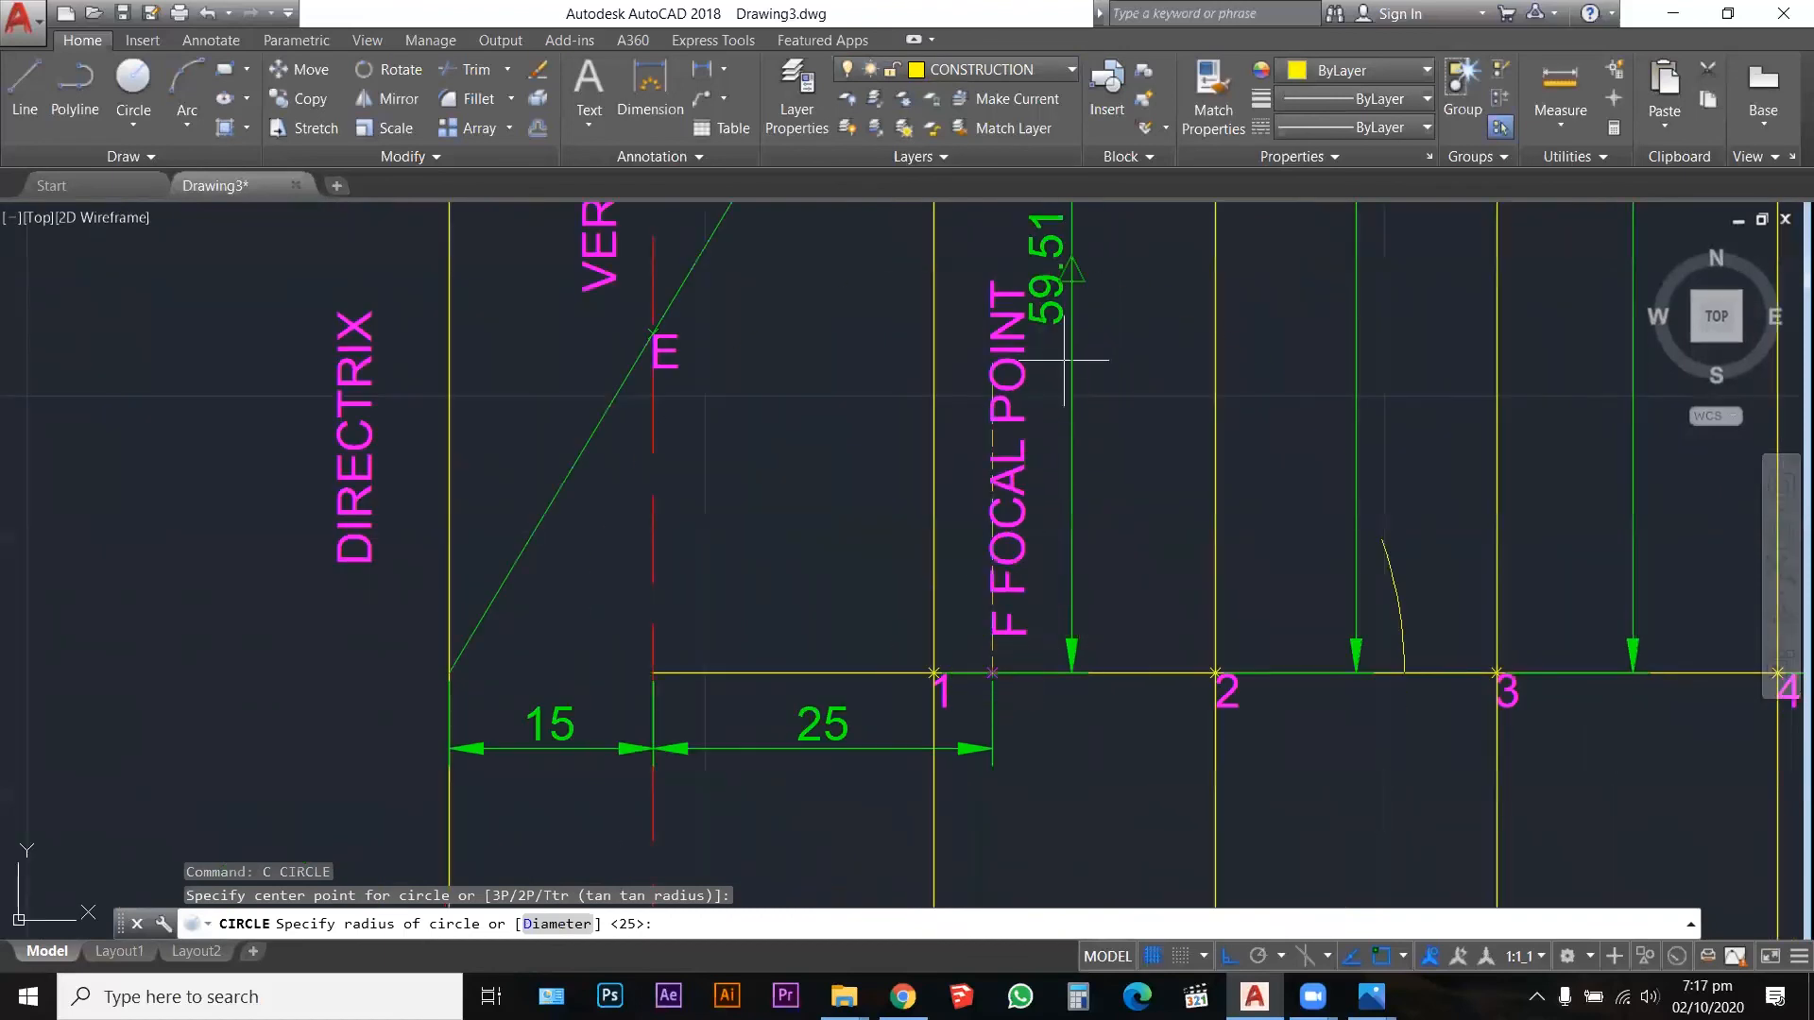
{"action": "scroll", "coordinate": [1050, 283], "scroll_direction": "down", "scroll_amount": 2}
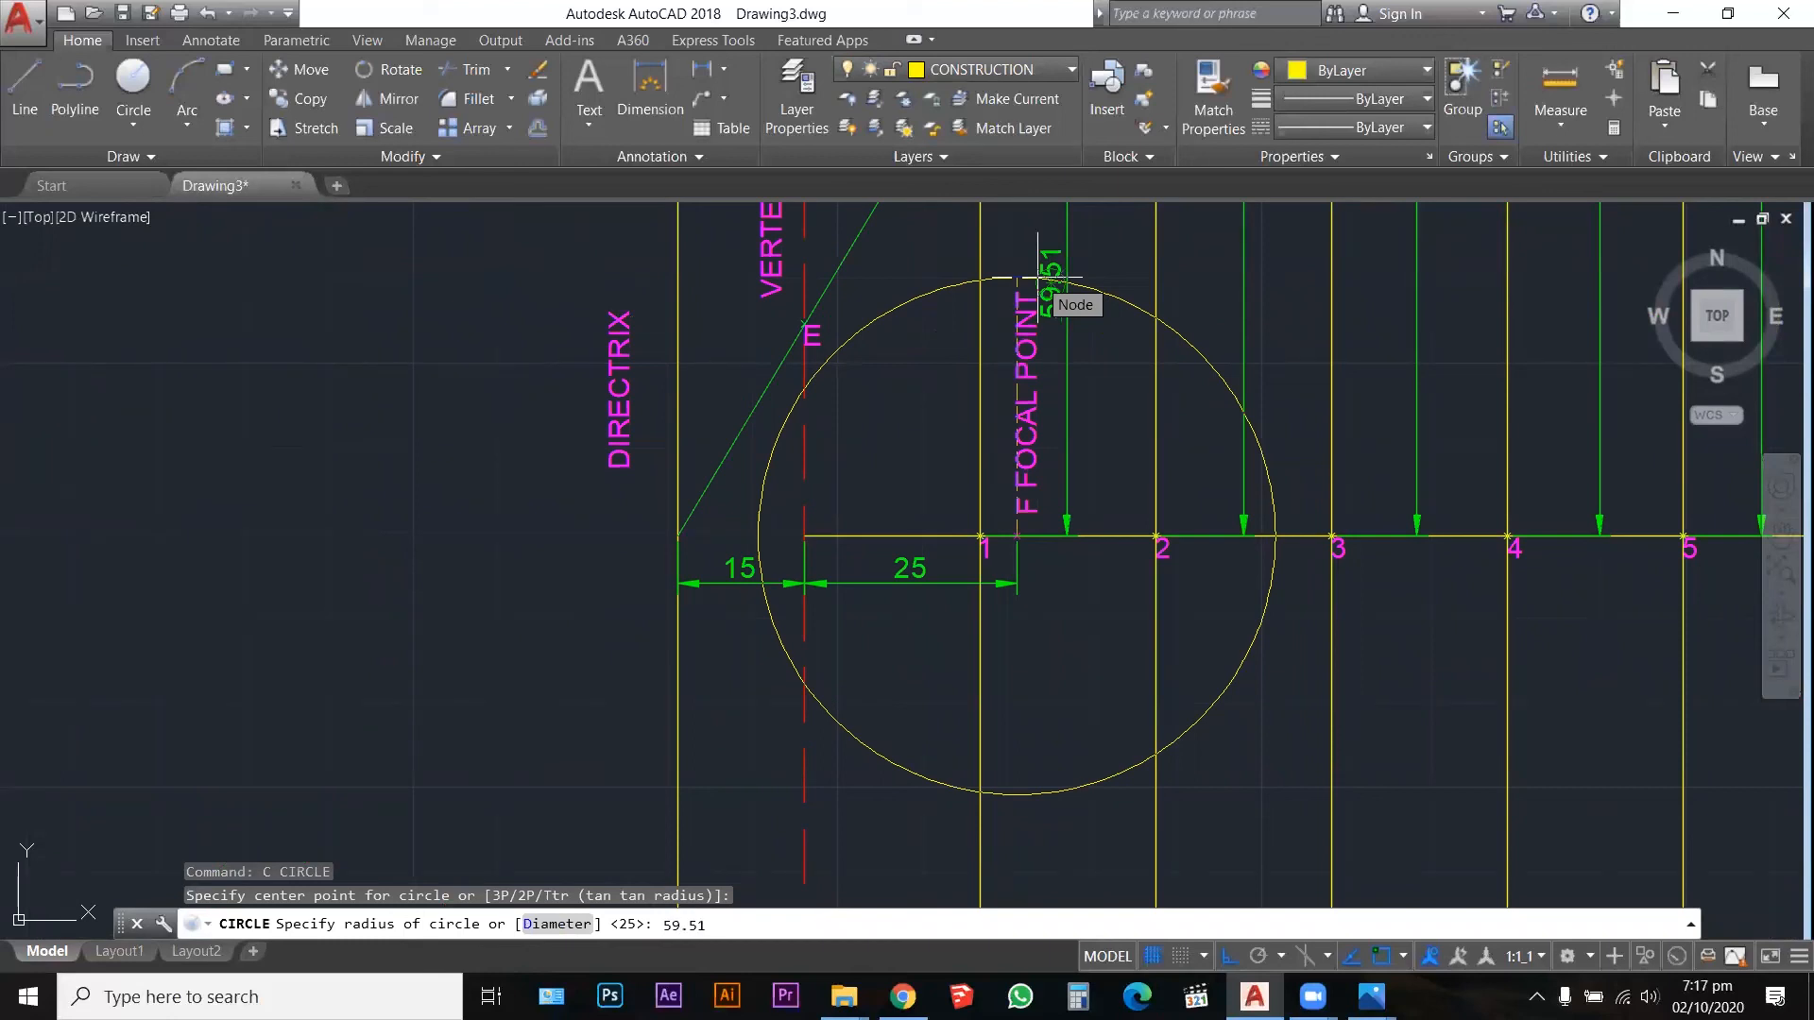
{"action": "key", "text": "Return"}
{"action": "scroll", "coordinate": [1065, 384], "scroll_direction": "down", "scroll_amount": 6}
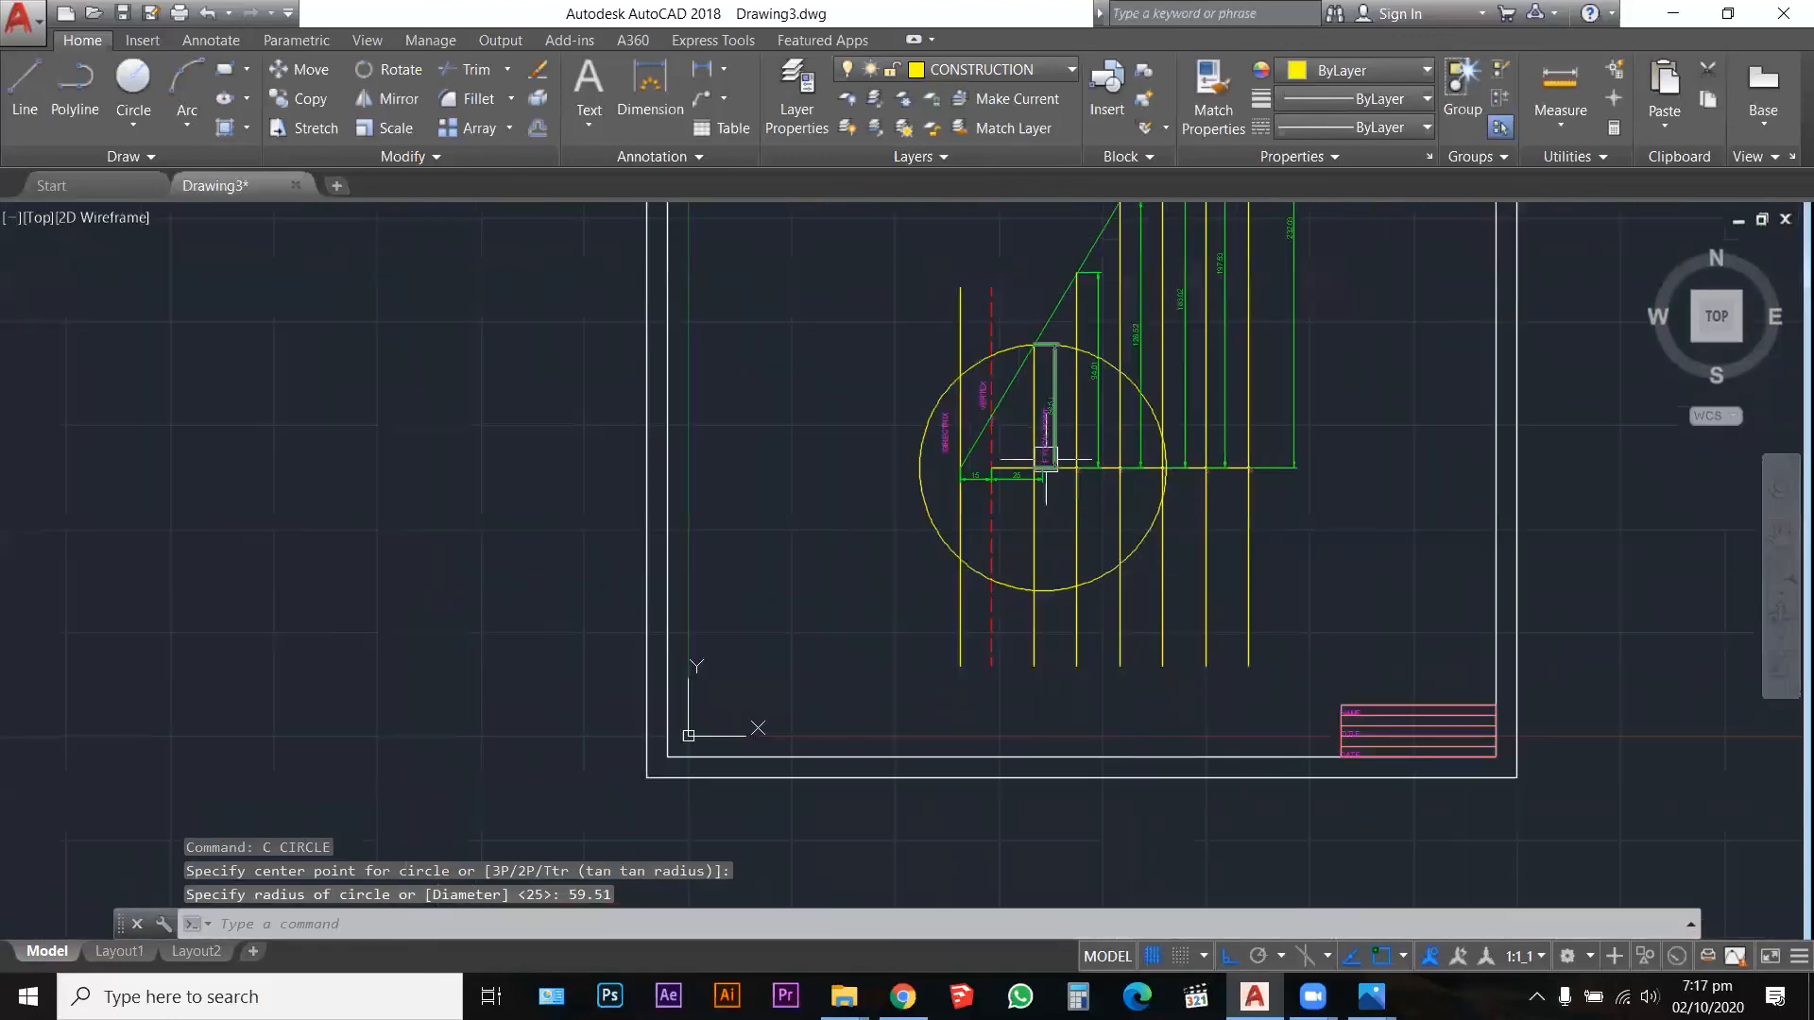
Step: Make TEXTS the current layer and place a point where the circle crosses the division 1 line above the axis
{"action": "scroll", "coordinate": [1024, 331], "scroll_direction": "up", "scroll_amount": 5}
{"action": "scroll", "coordinate": [1192, 437], "scroll_direction": "up", "scroll_amount": 3}
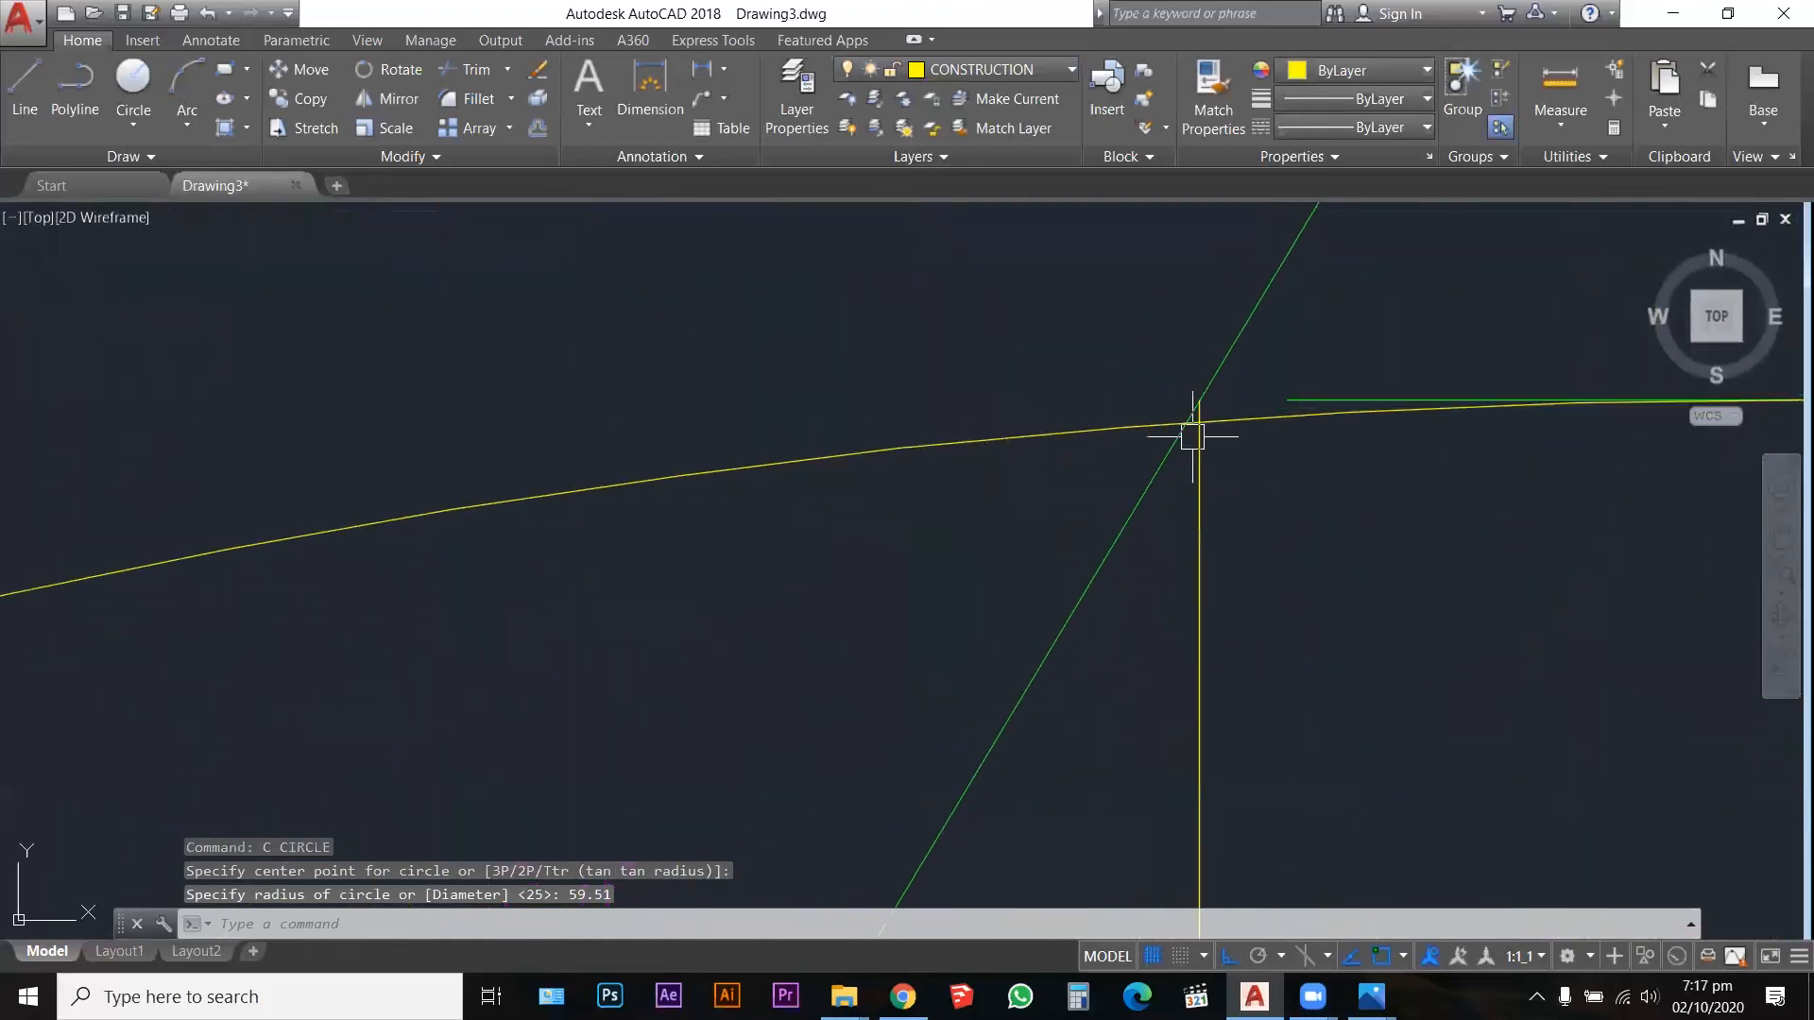
{"action": "scroll", "coordinate": [1228, 421], "scroll_direction": "up", "scroll_amount": 2}
{"action": "type", "text": "POINT"}
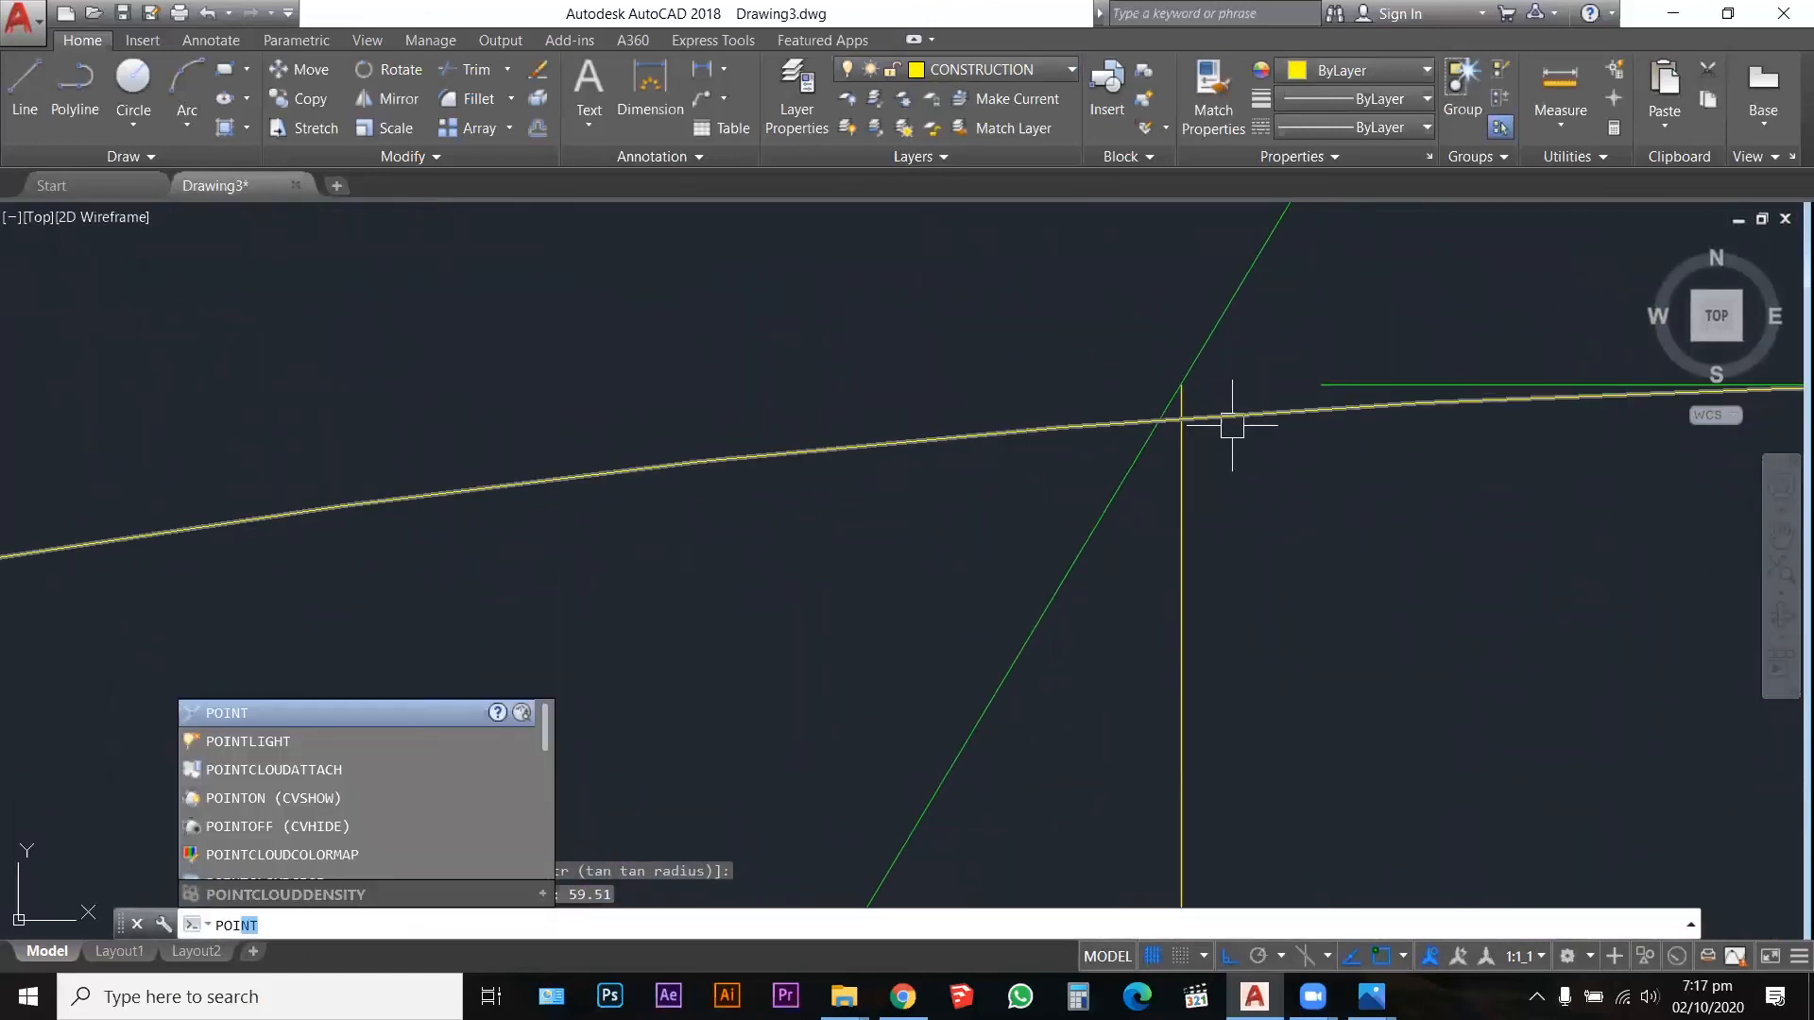
{"action": "key", "text": "Return"}
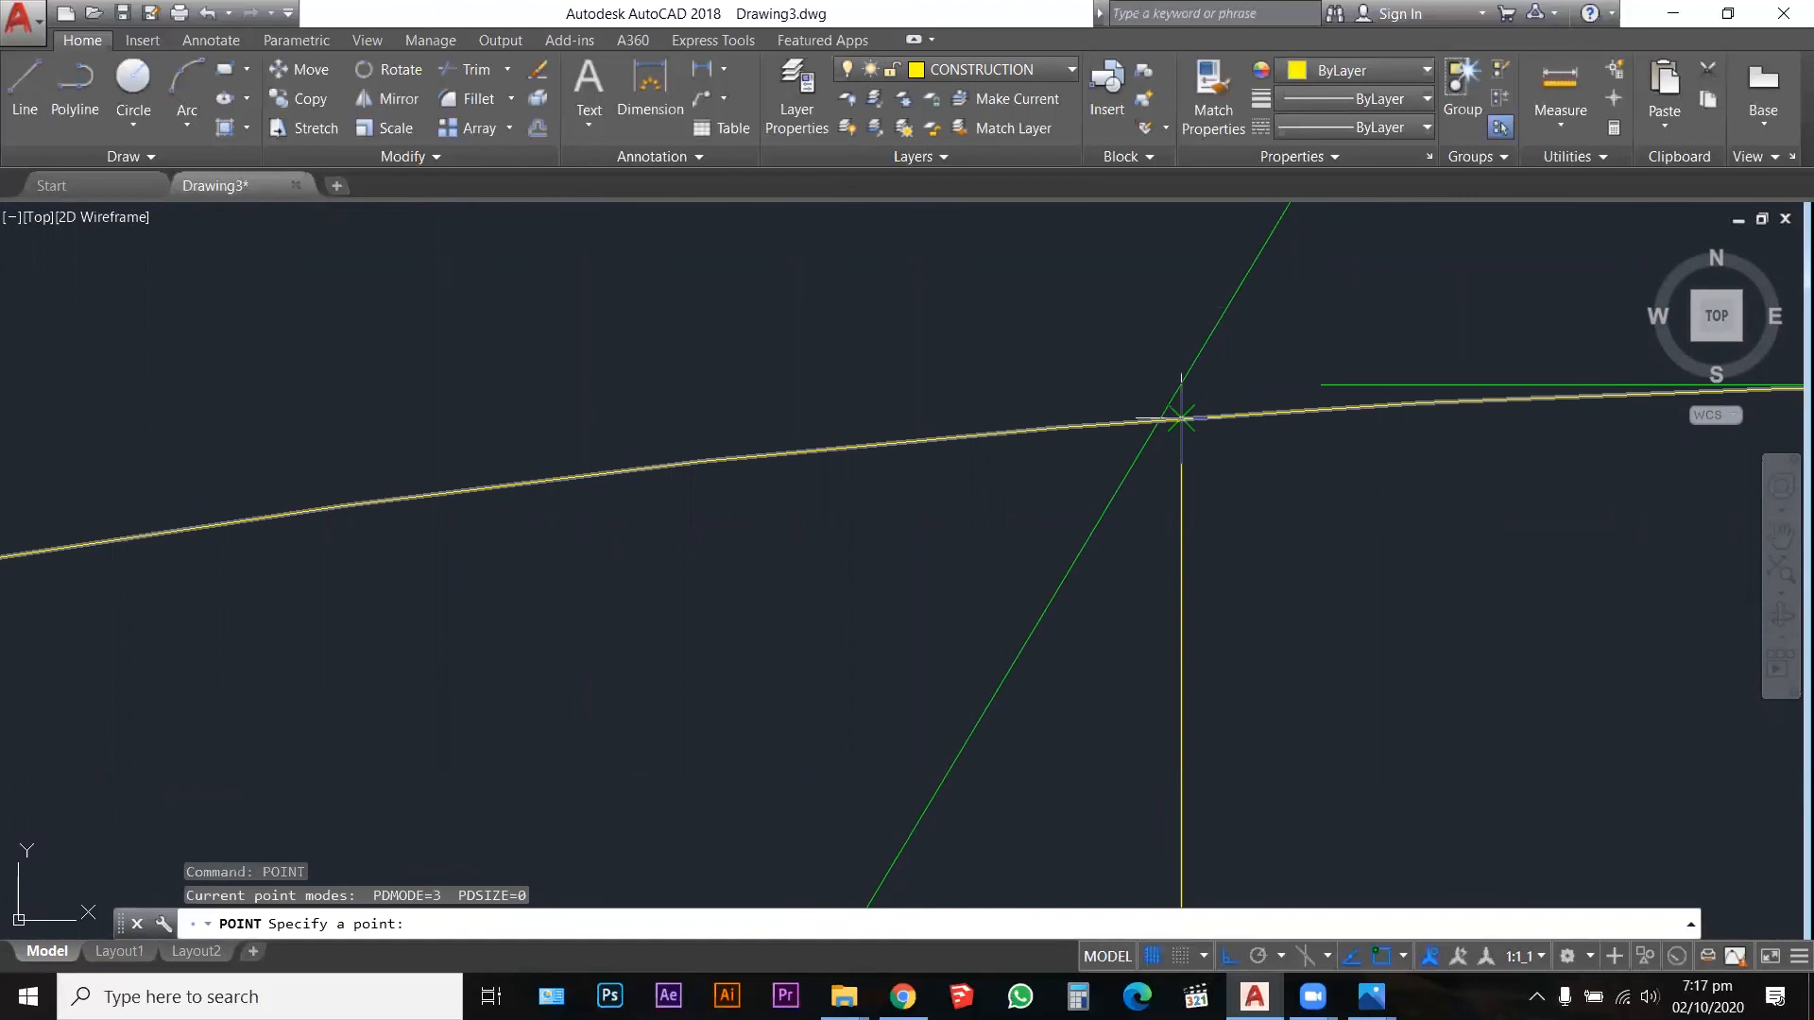
{"action": "left_click", "coordinate": [992, 70]}
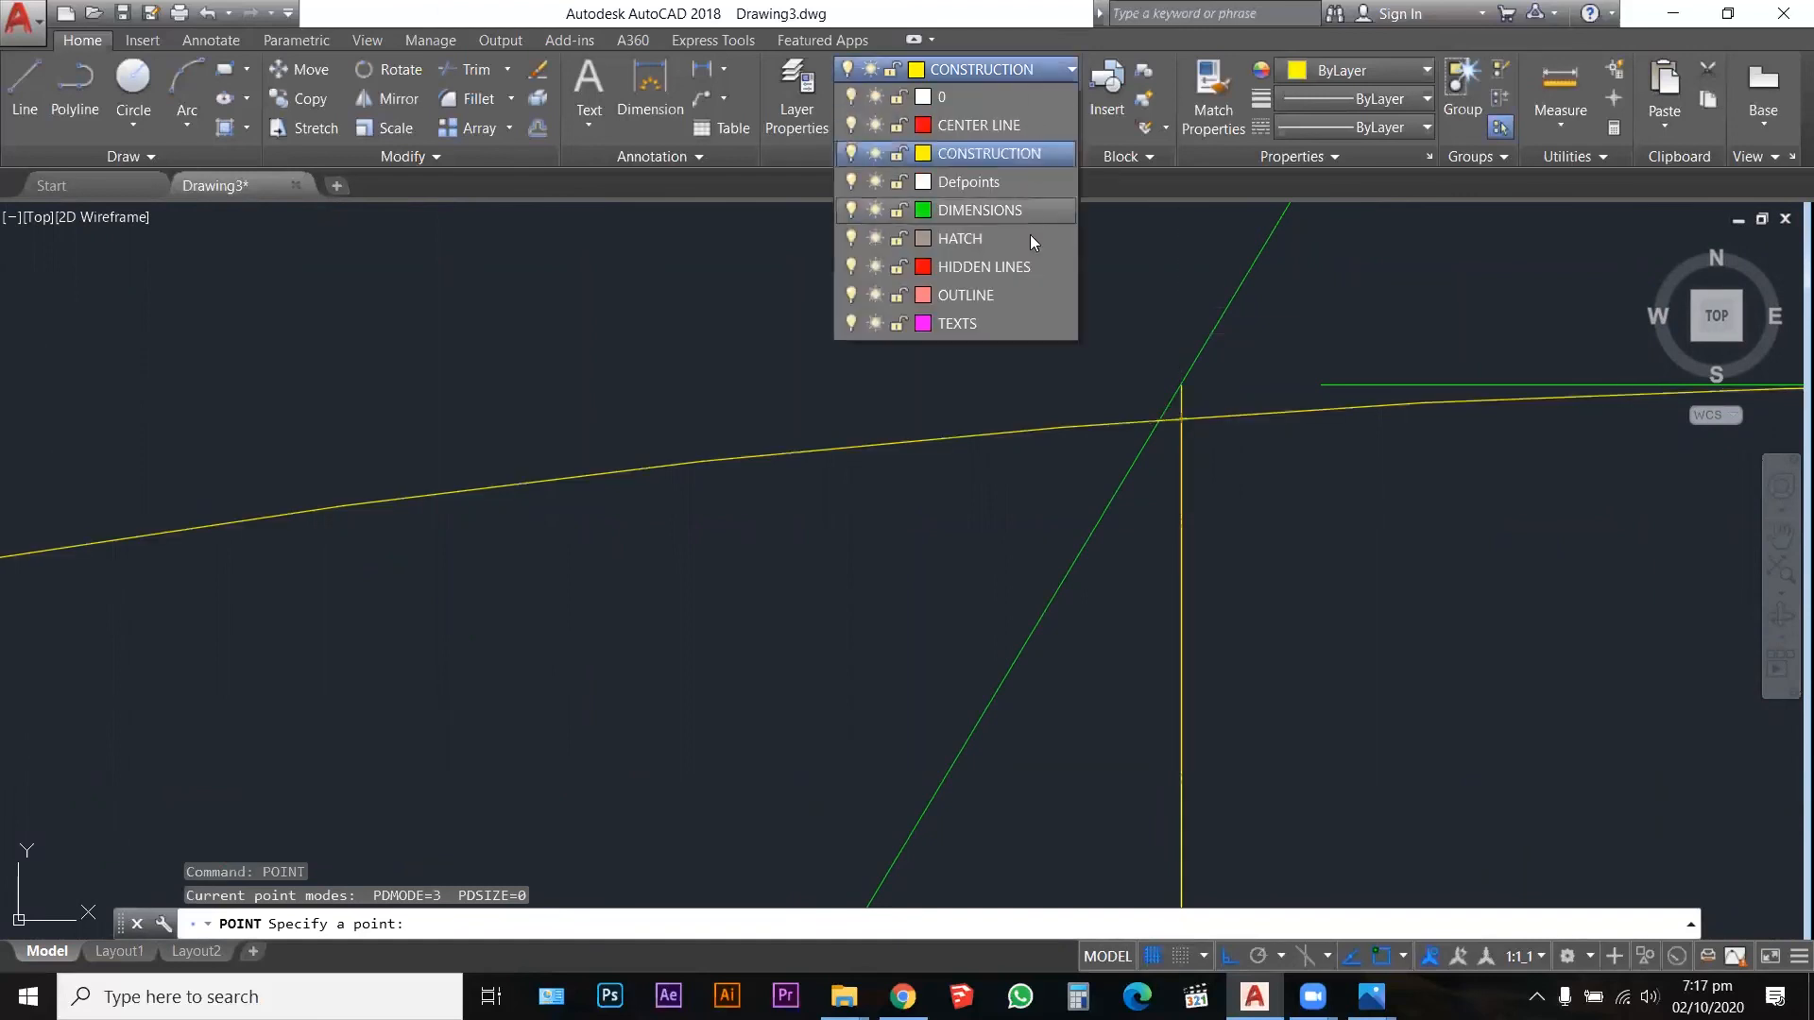
{"action": "left_click", "coordinate": [999, 324]}
{"action": "left_click", "coordinate": [1181, 418]}
Step: Place a point where the circle crosses the division 1 line below the axis
{"action": "scroll", "coordinate": [1209, 277], "scroll_direction": "down", "scroll_amount": 8}
{"action": "scroll", "coordinate": [1171, 651], "scroll_direction": "up", "scroll_amount": 4}
{"action": "scroll", "coordinate": [1171, 651], "scroll_direction": "up", "scroll_amount": 6}
{"action": "key", "text": "Return"}
{"action": "left_click", "coordinate": [1475, 837]}
{"action": "scroll", "coordinate": [1159, 724], "scroll_direction": "down", "scroll_amount": 5}
{"action": "key", "text": "Escape"}
{"action": "key", "text": "Escape"}
{"action": "key", "text": "Escape"}
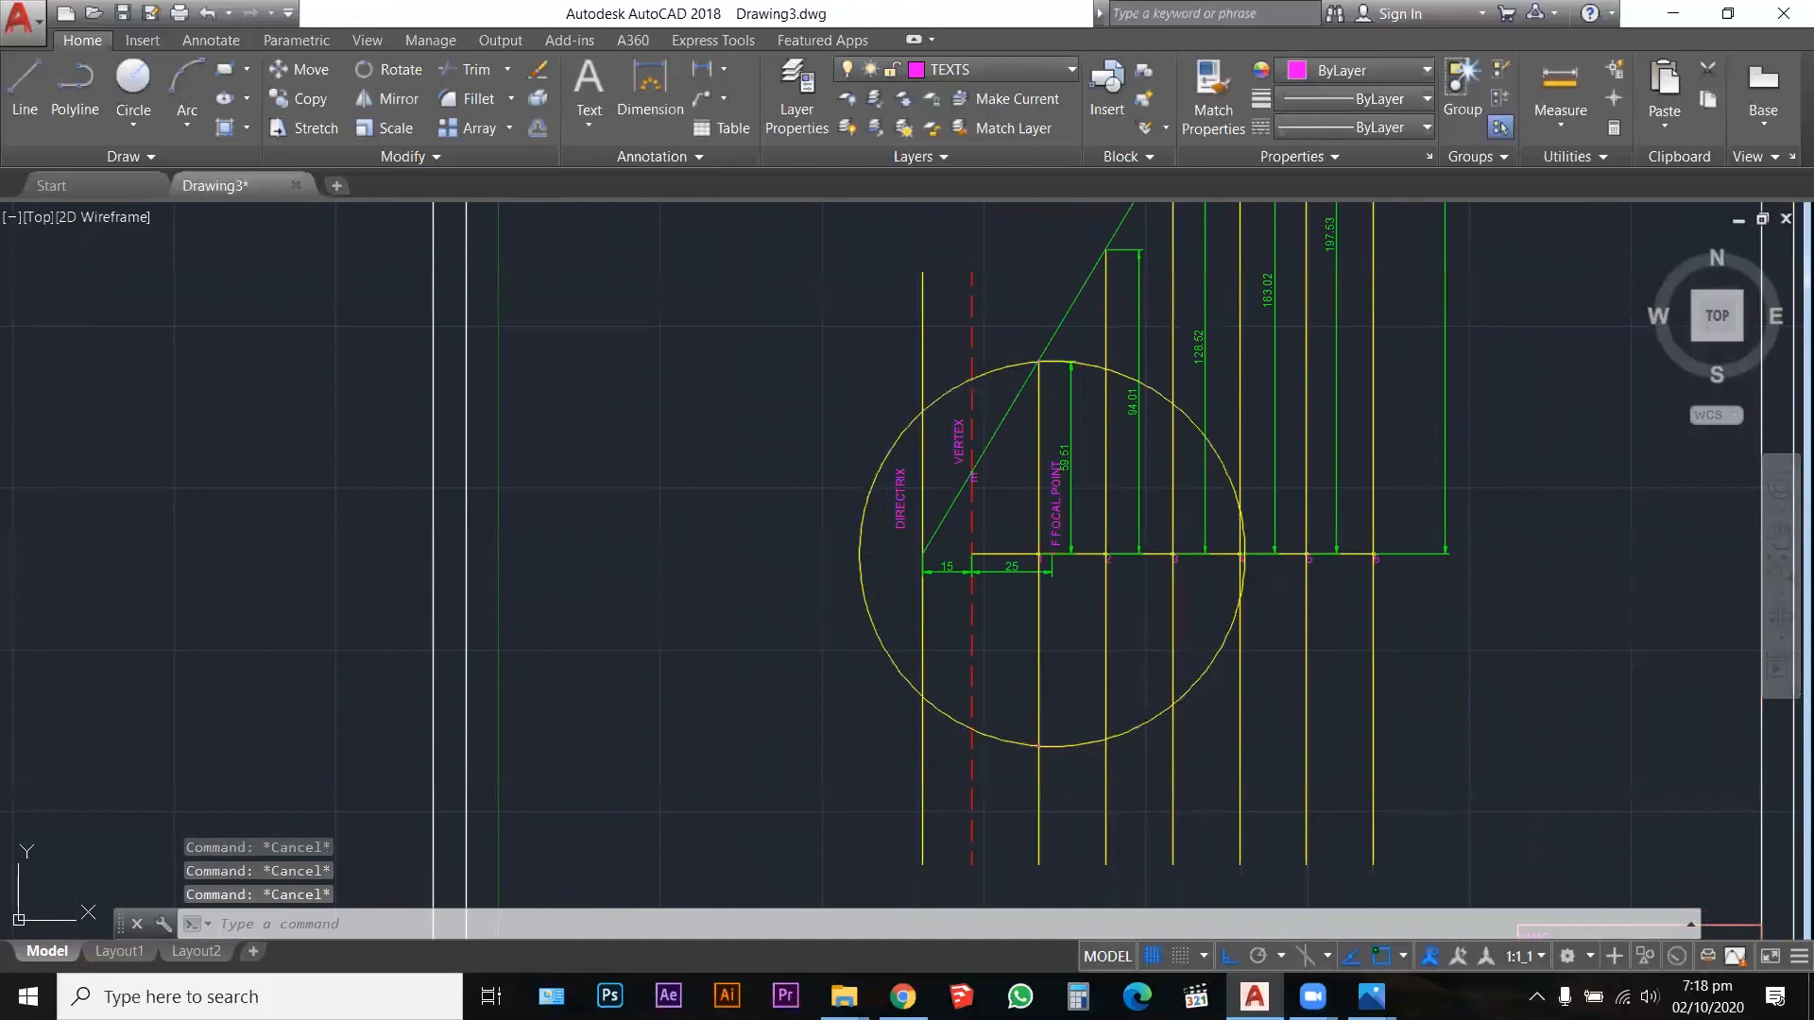
Step: Erase the circle of radius 59.51 around the focal point
{"action": "left_click", "coordinate": [1206, 667]}
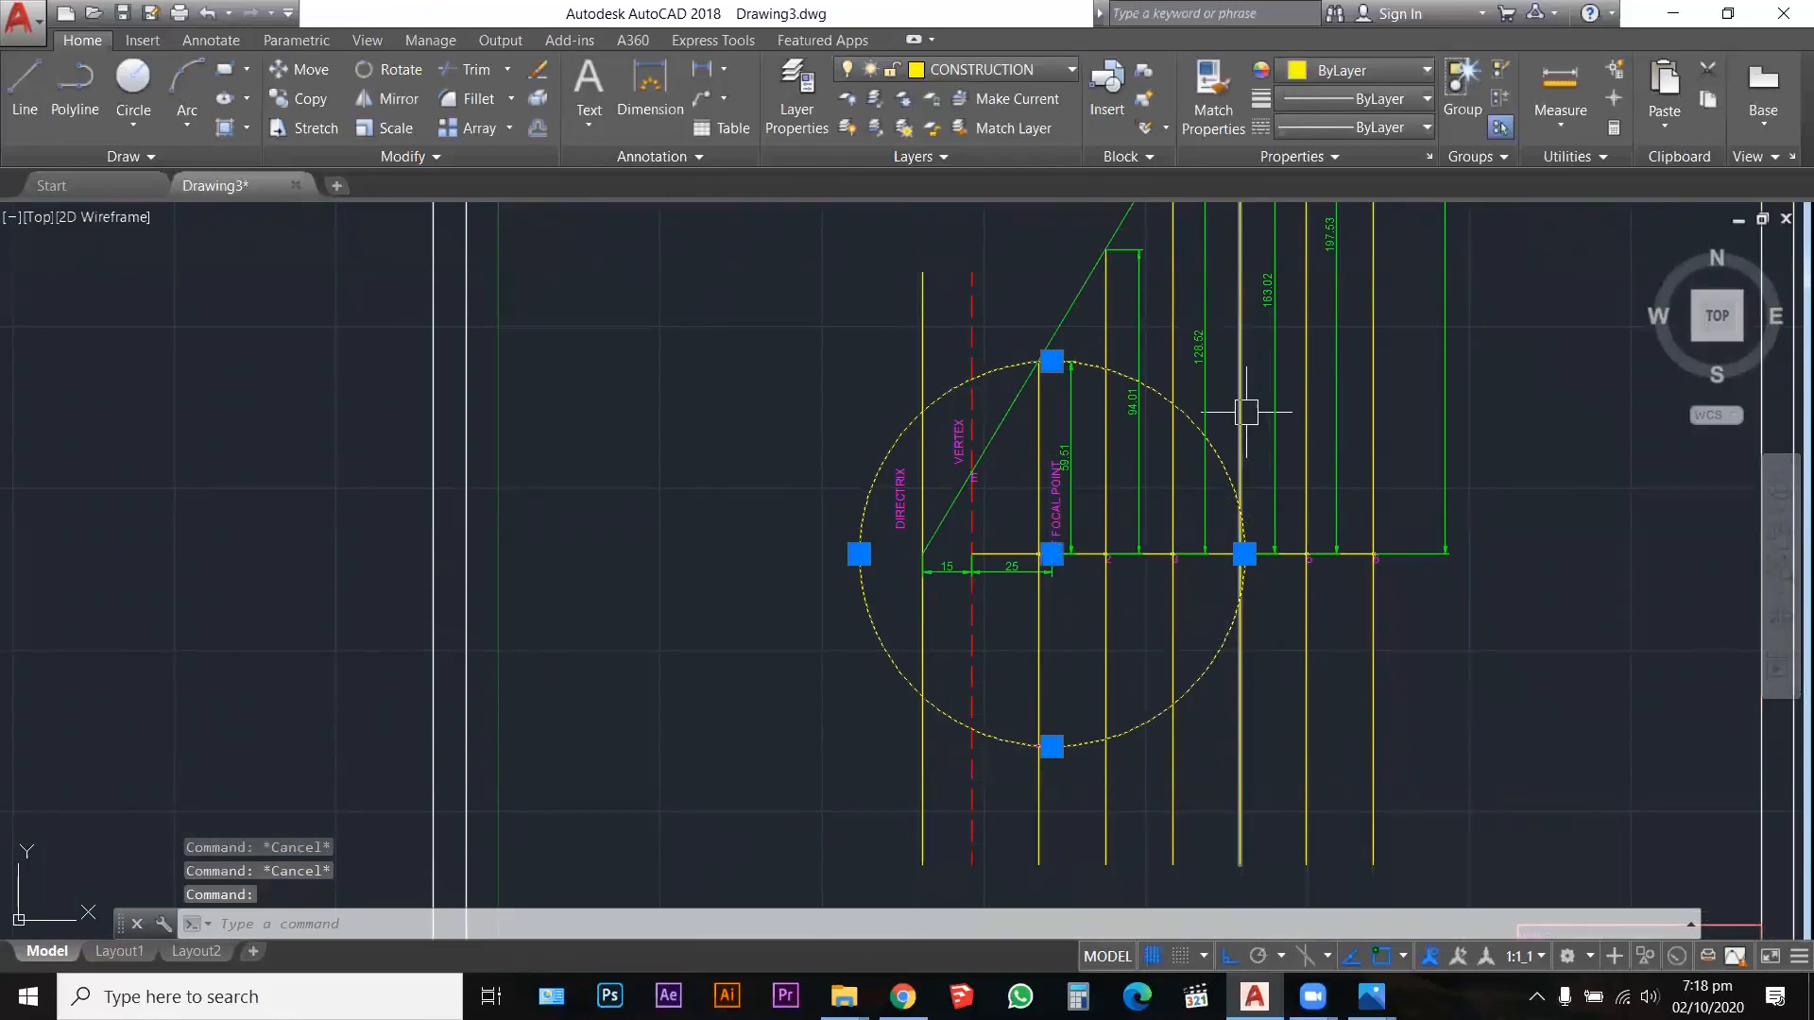
{"action": "key", "text": "Delete"}
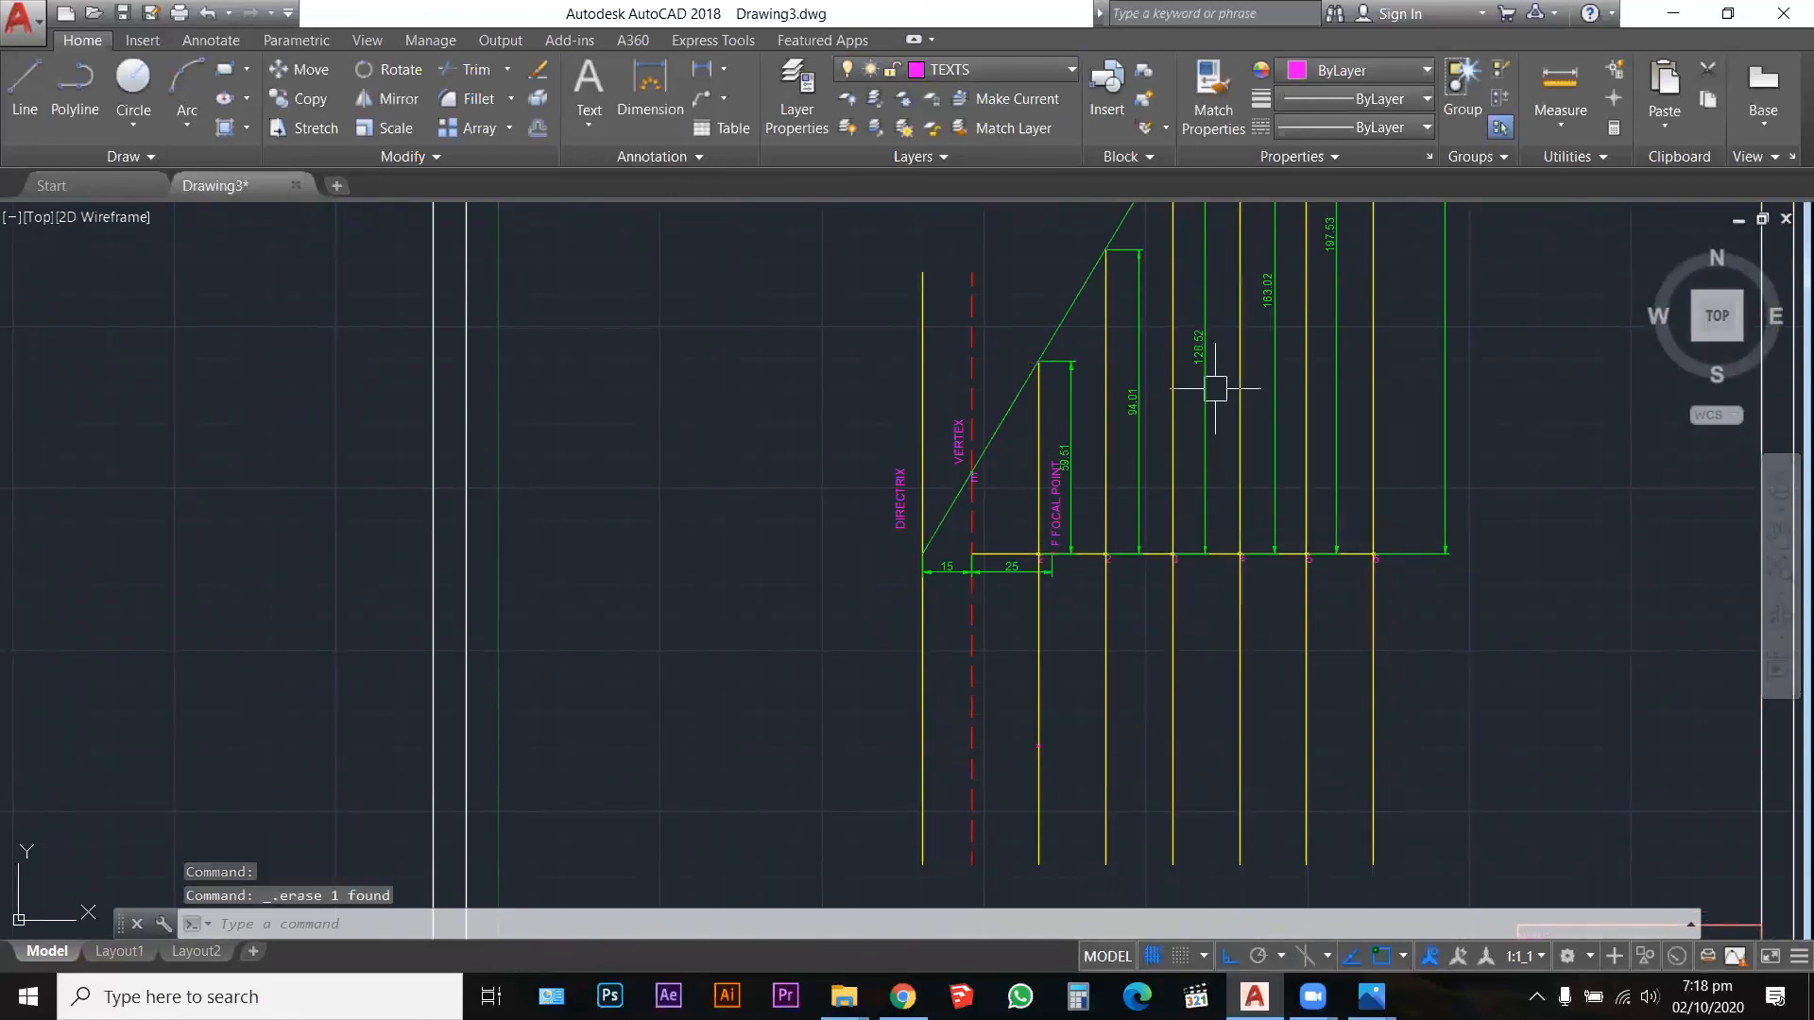
{"action": "scroll", "coordinate": [1080, 550], "scroll_direction": "up", "scroll_amount": 4}
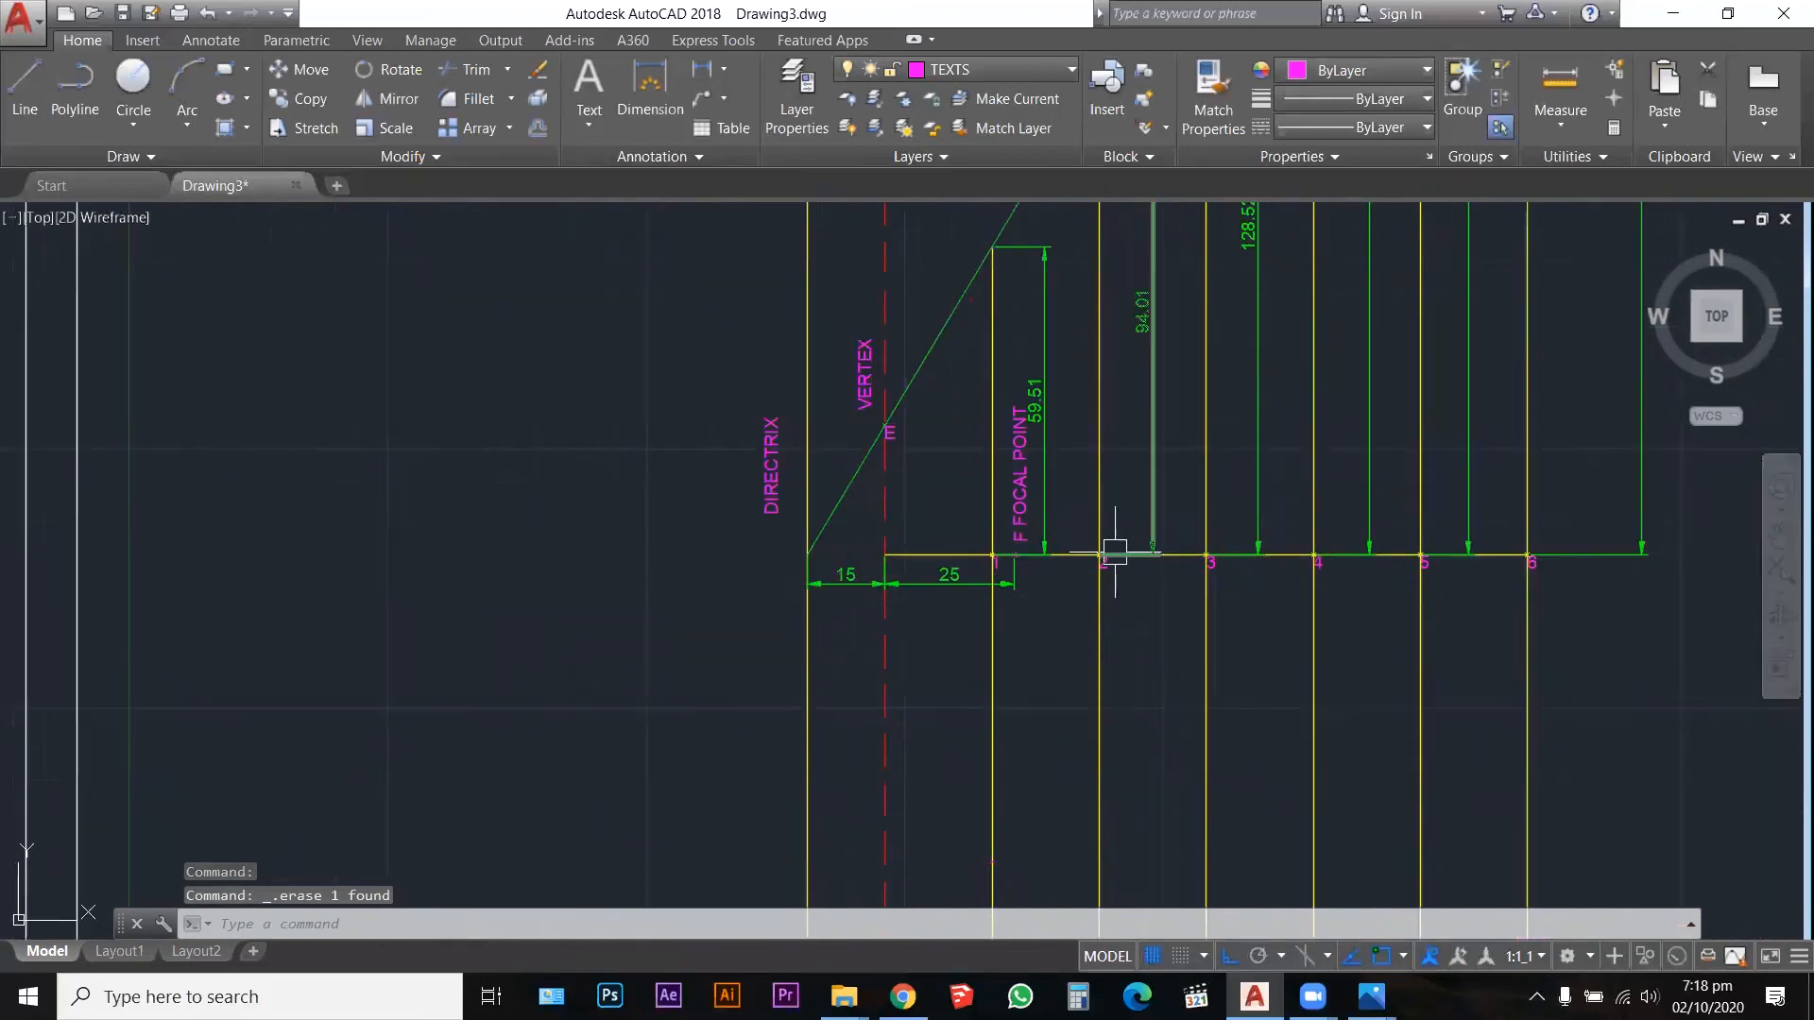
{"action": "scroll", "coordinate": [907, 567], "scroll_direction": "down", "scroll_amount": 3}
{"action": "scroll", "coordinate": [869, 595], "scroll_direction": "down", "scroll_amount": 2}
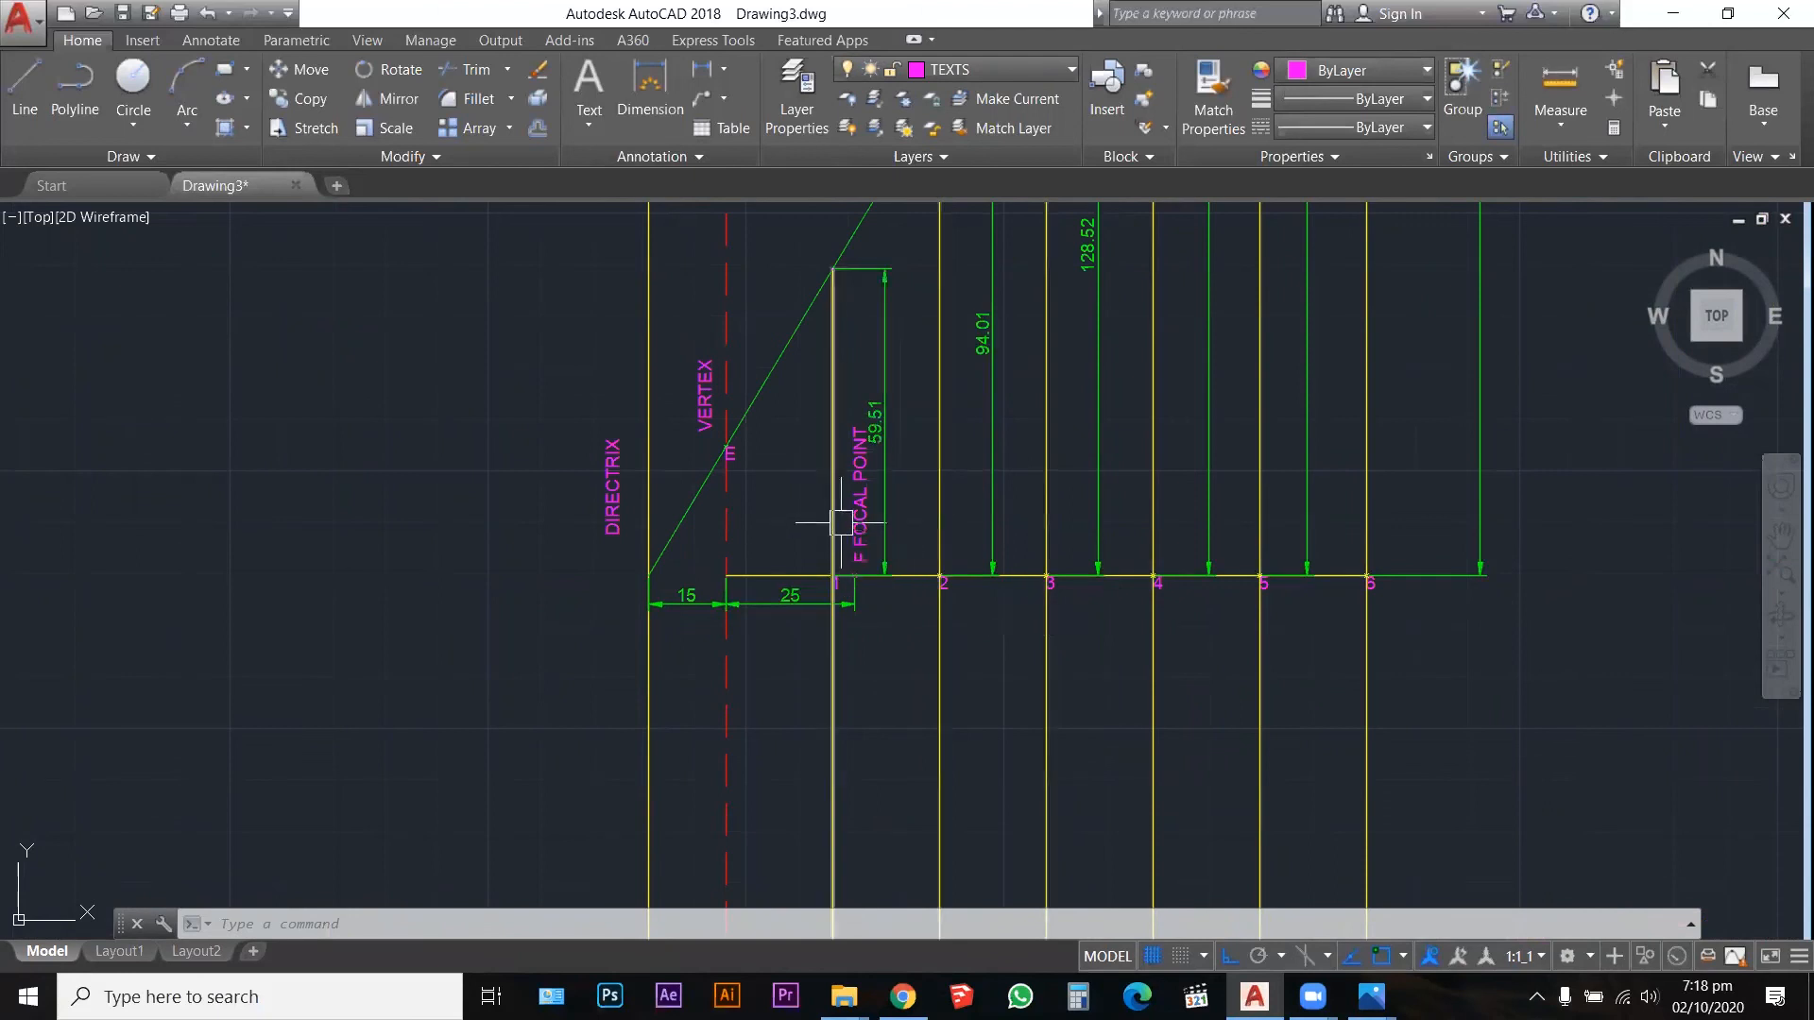
Step: Draw a circle of radius 94.01 centred on the focal point F
{"action": "scroll", "coordinate": [882, 393], "scroll_direction": "up", "scroll_amount": 2}
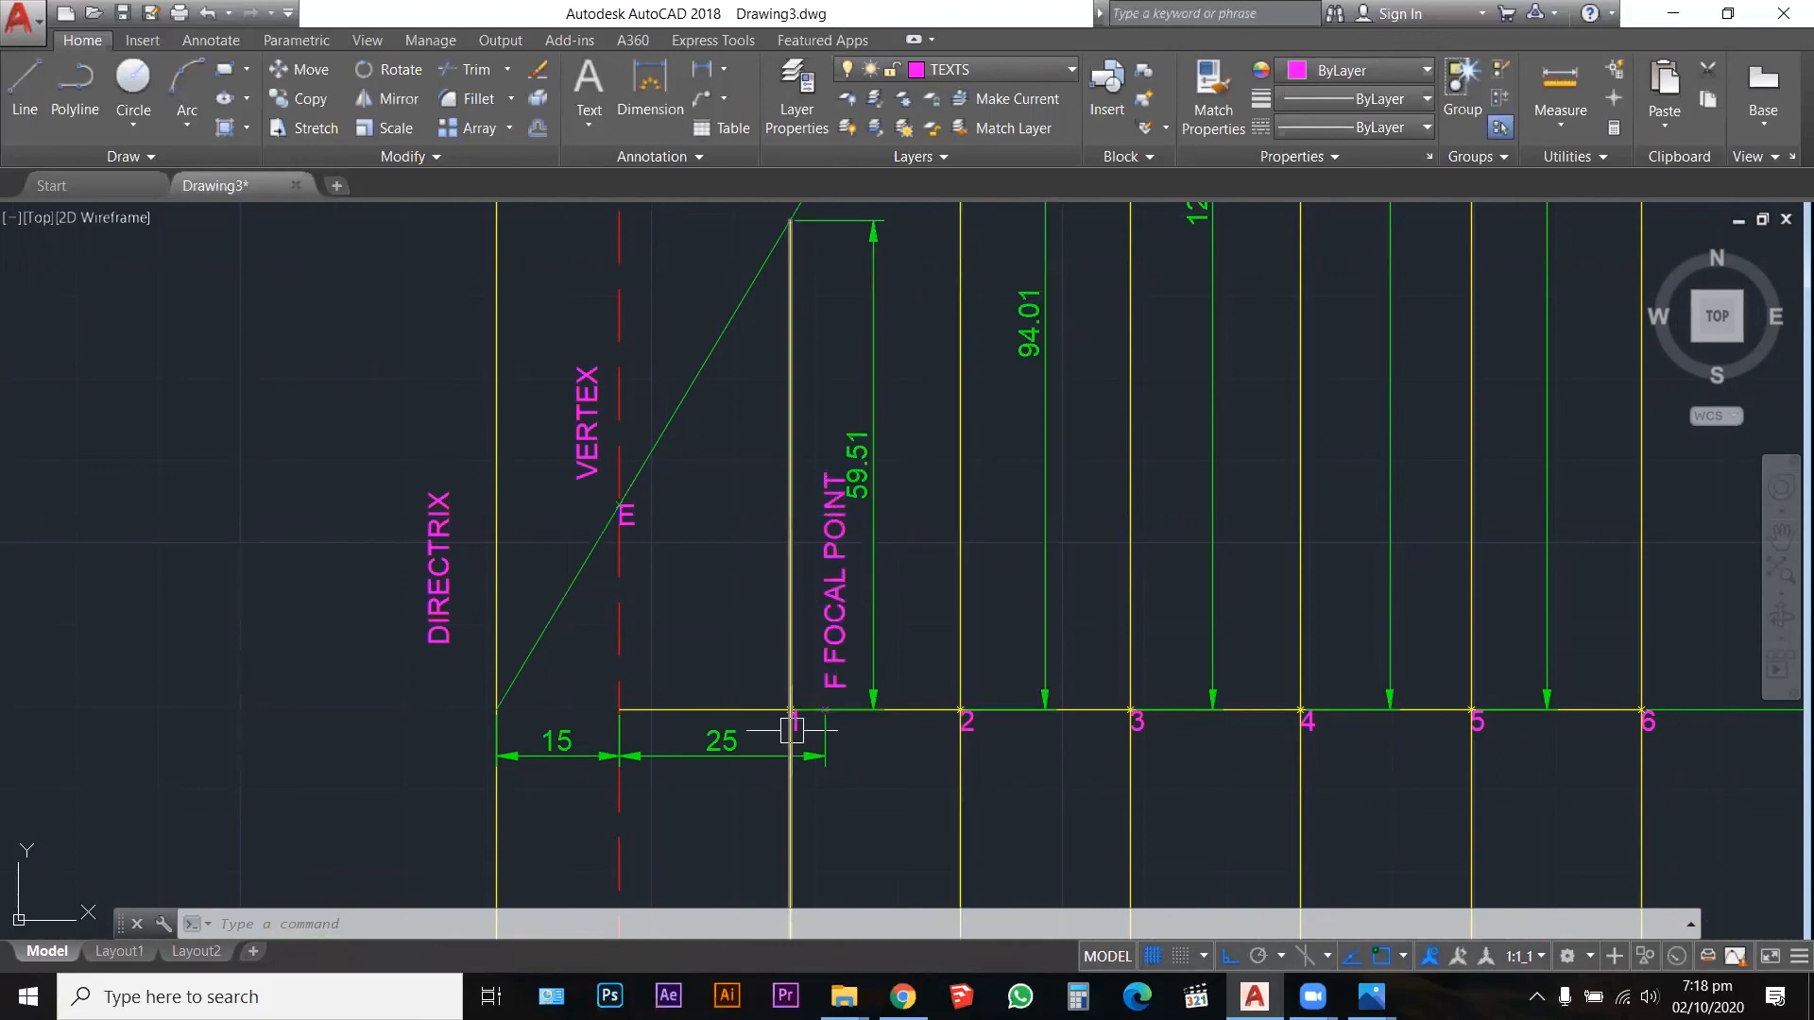
{"action": "scroll", "coordinate": [791, 729], "scroll_direction": "up", "scroll_amount": 2}
{"action": "type", "text": "q"}
{"action": "key", "text": "Return"}
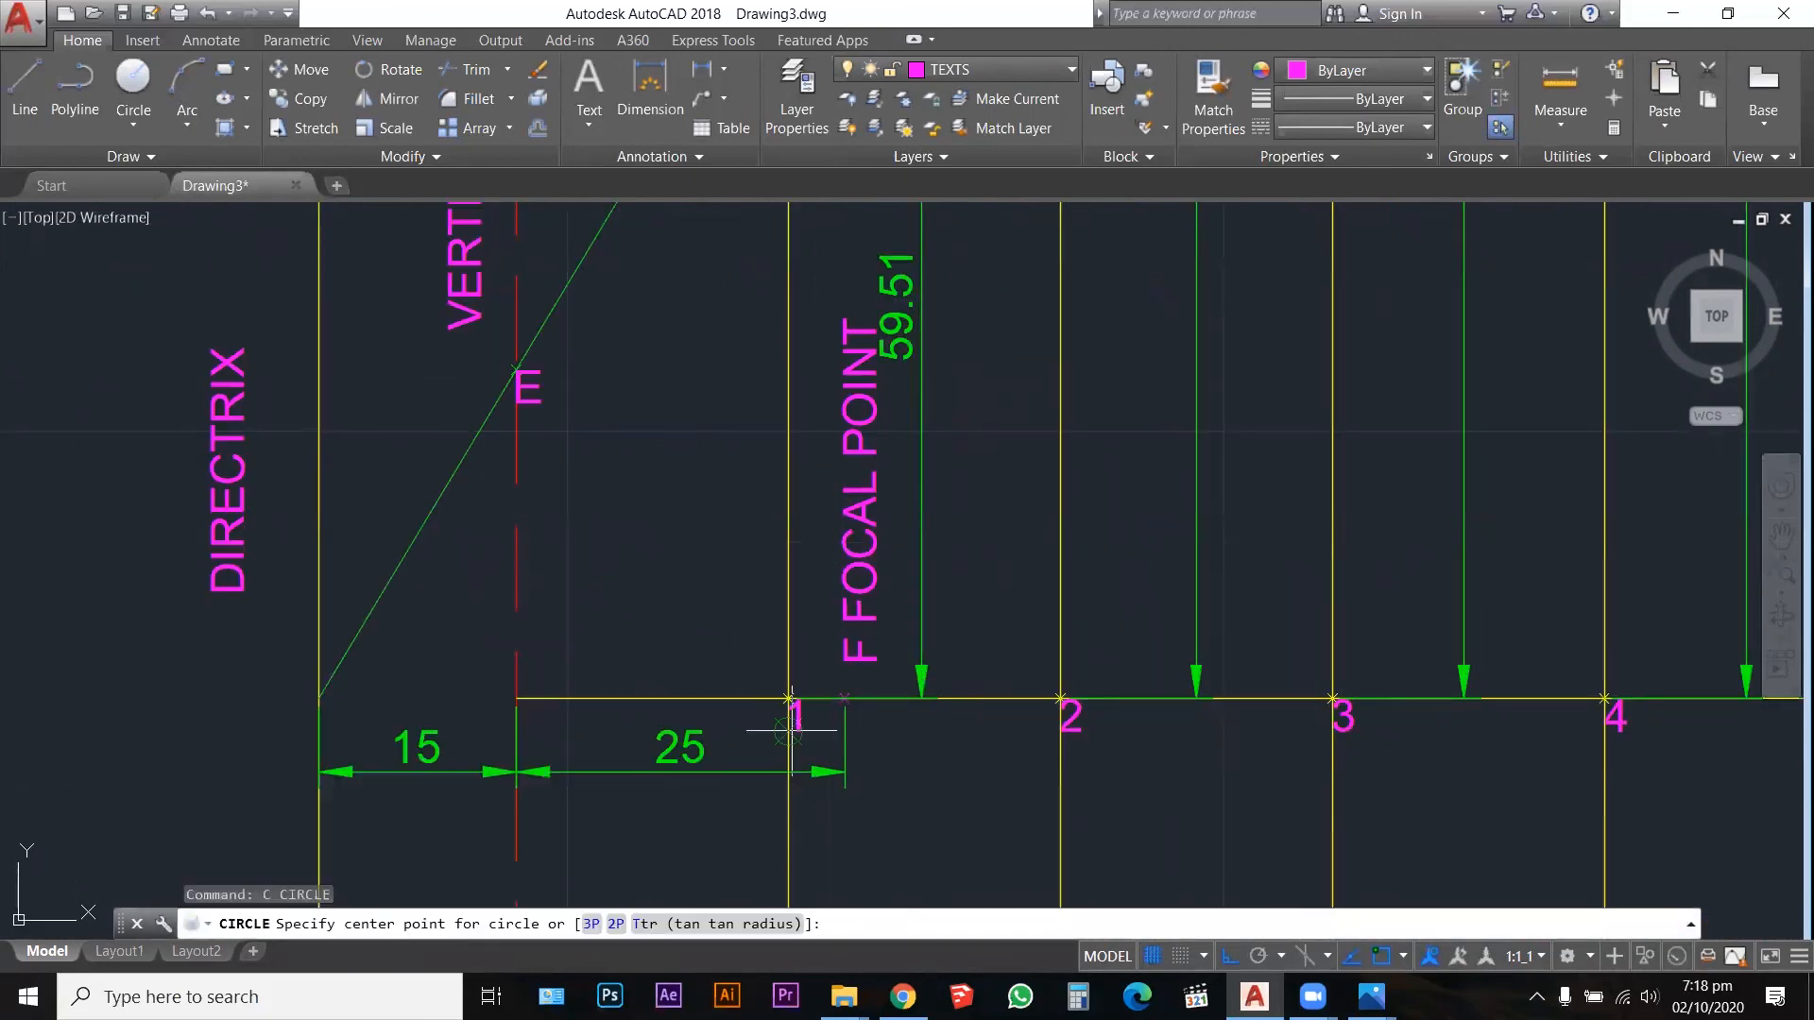
{"action": "scroll", "coordinate": [843, 699], "scroll_direction": "up", "scroll_amount": 4}
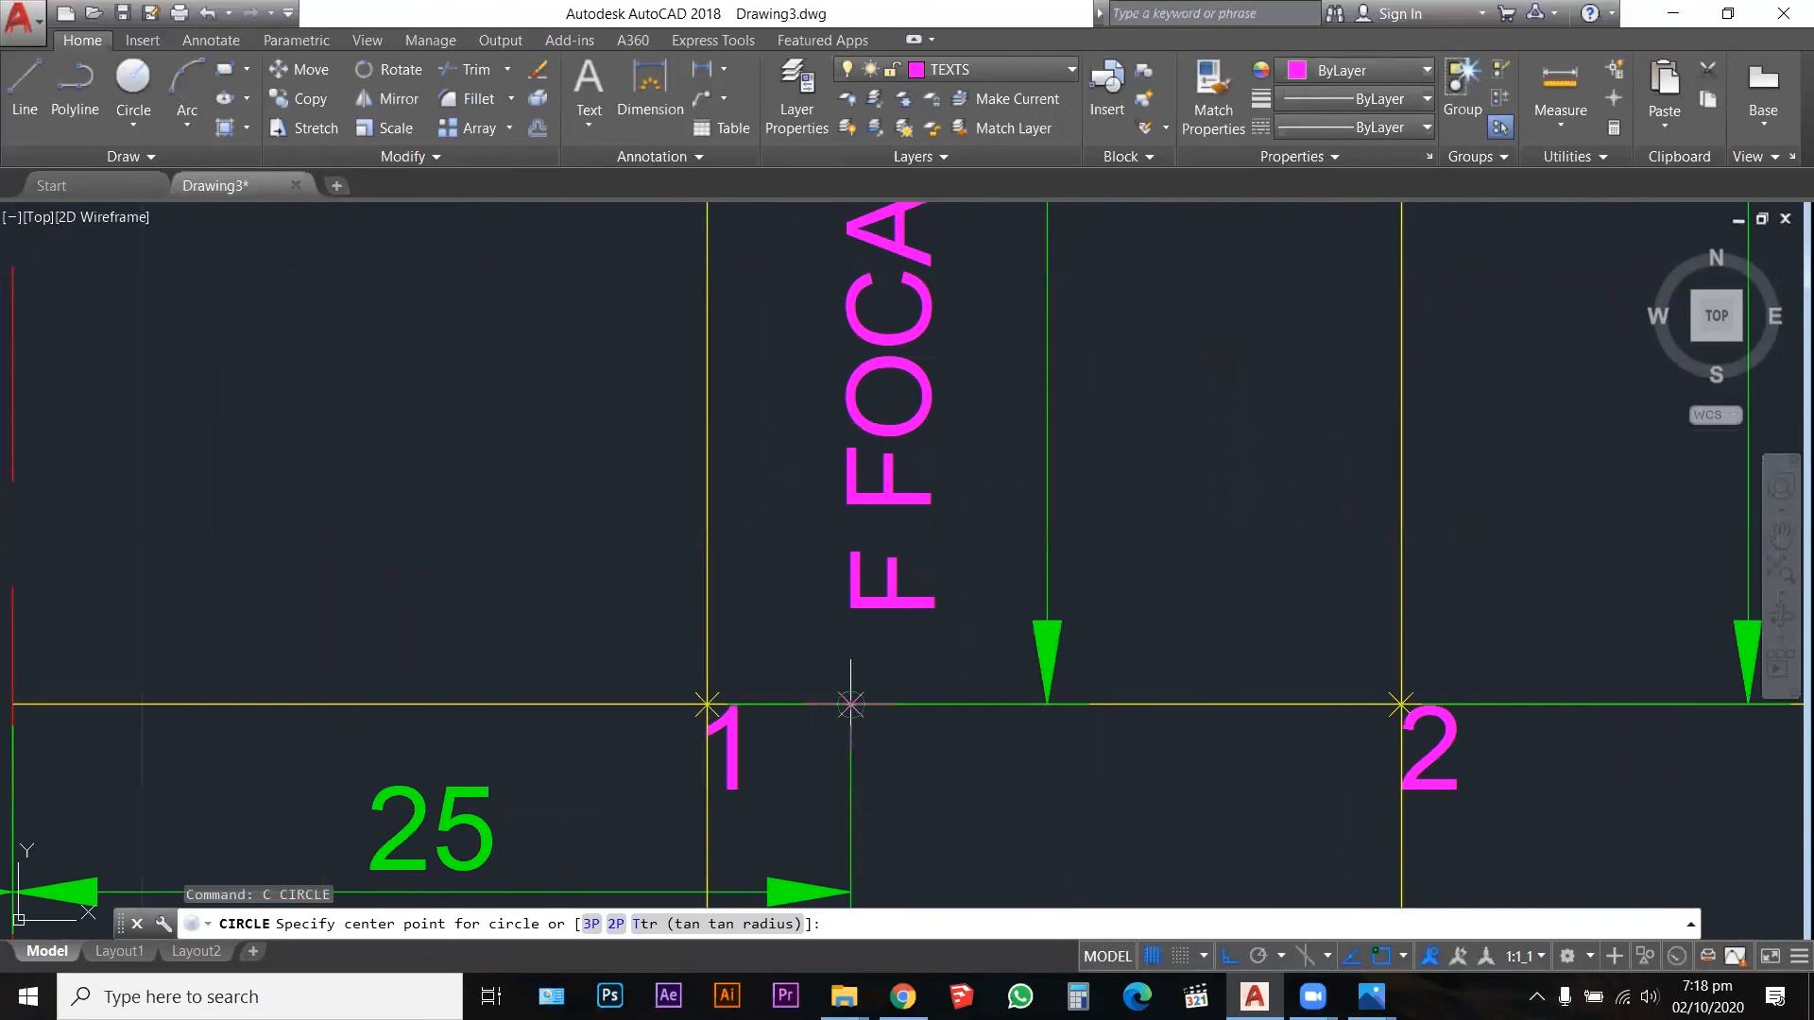
{"action": "left_click", "coordinate": [850, 703]}
{"action": "scroll", "coordinate": [950, 614], "scroll_direction": "down", "scroll_amount": 6}
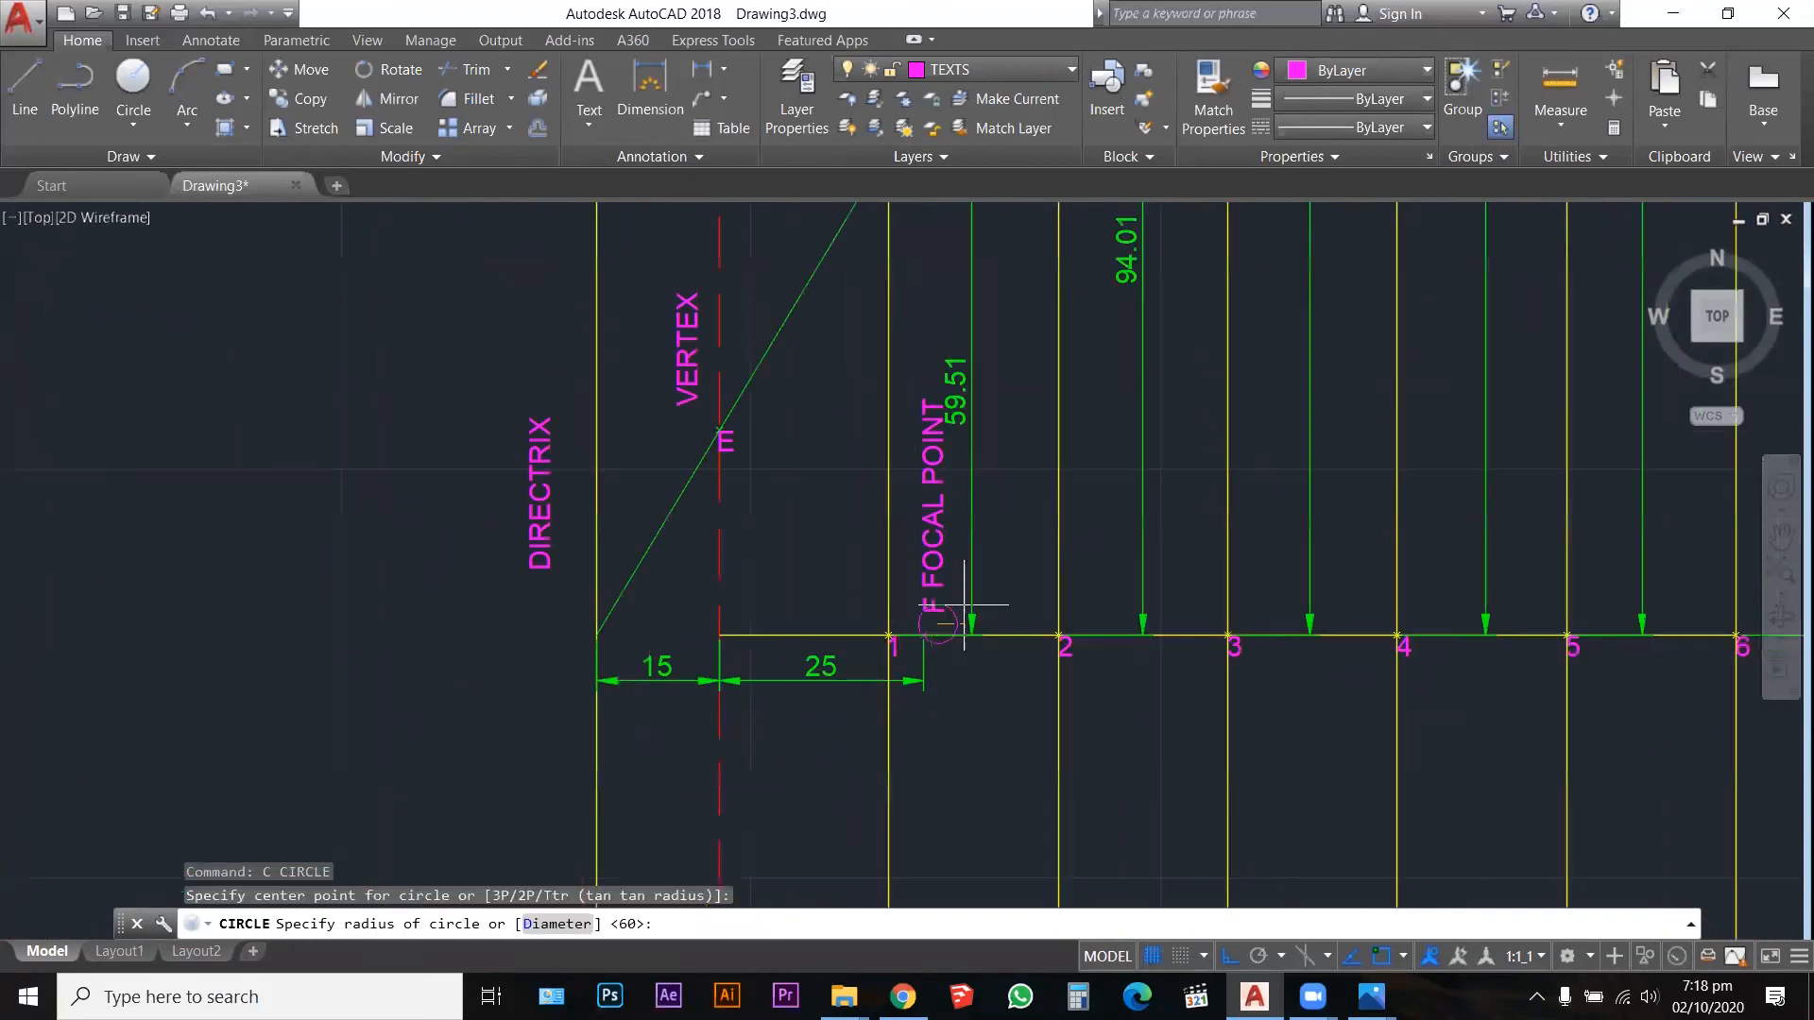
{"action": "scroll", "coordinate": [964, 604], "scroll_direction": "down", "scroll_amount": 2}
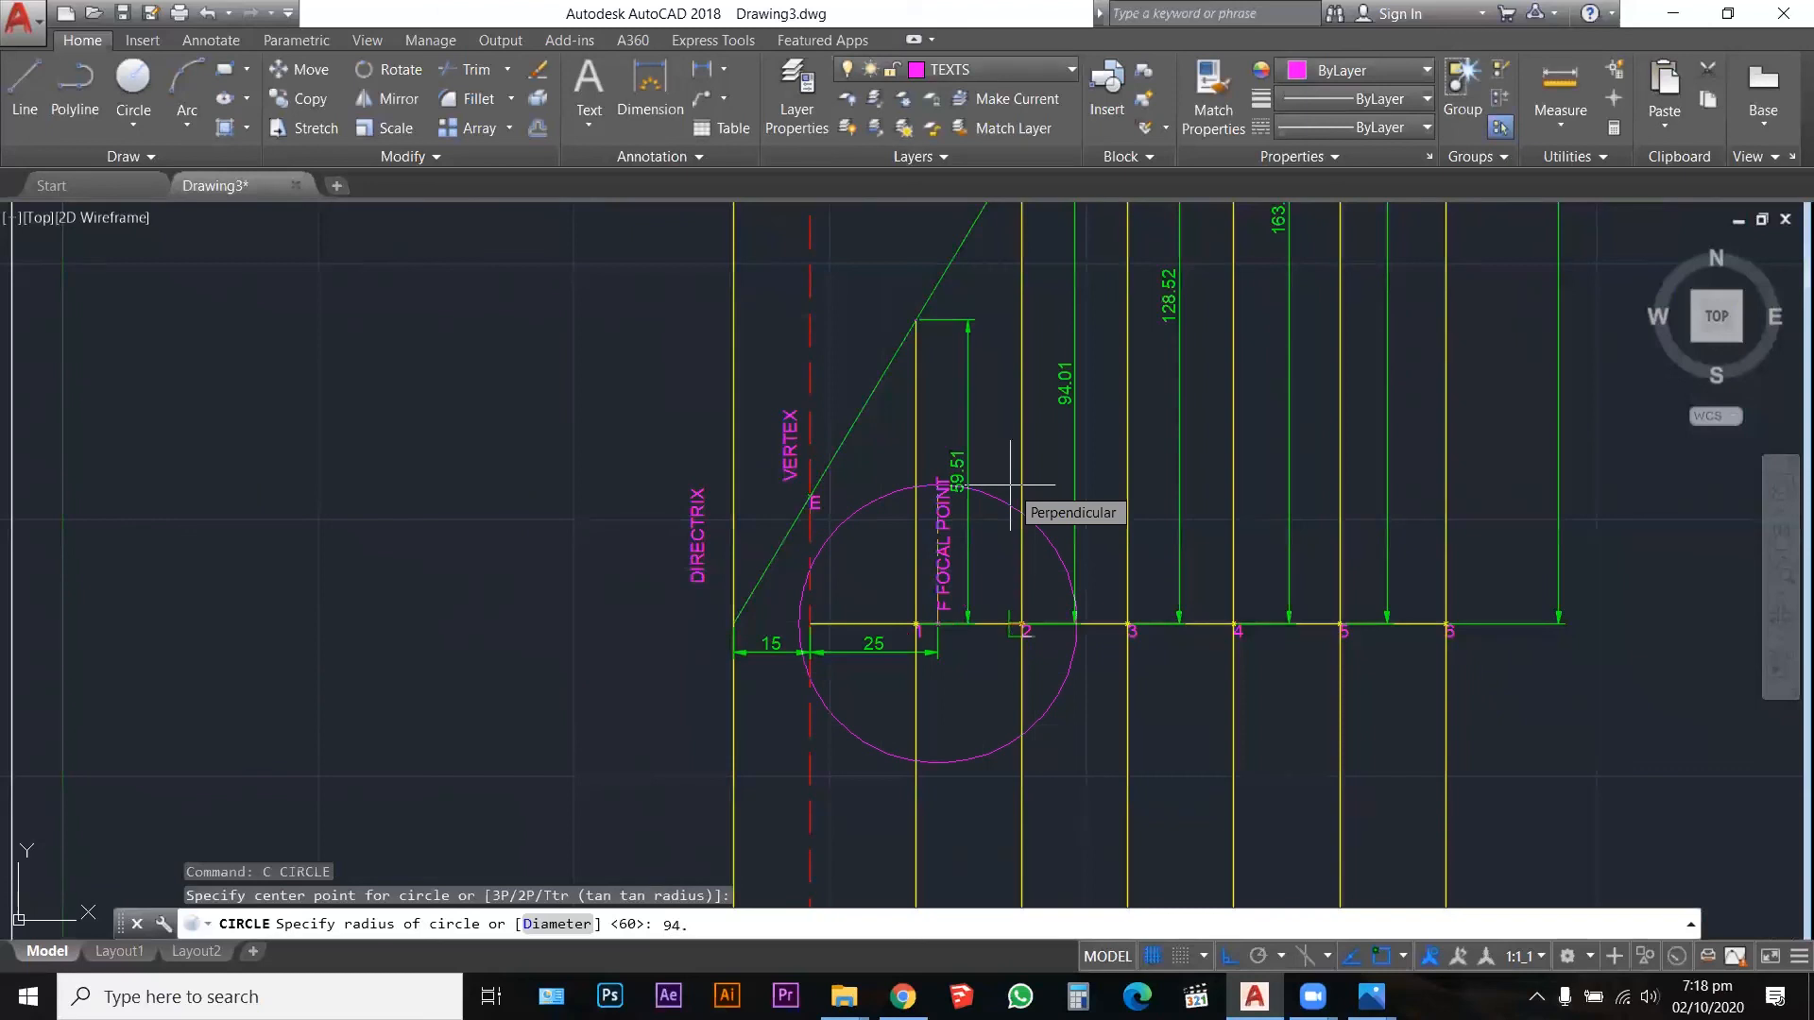
{"action": "key", "text": "Return"}
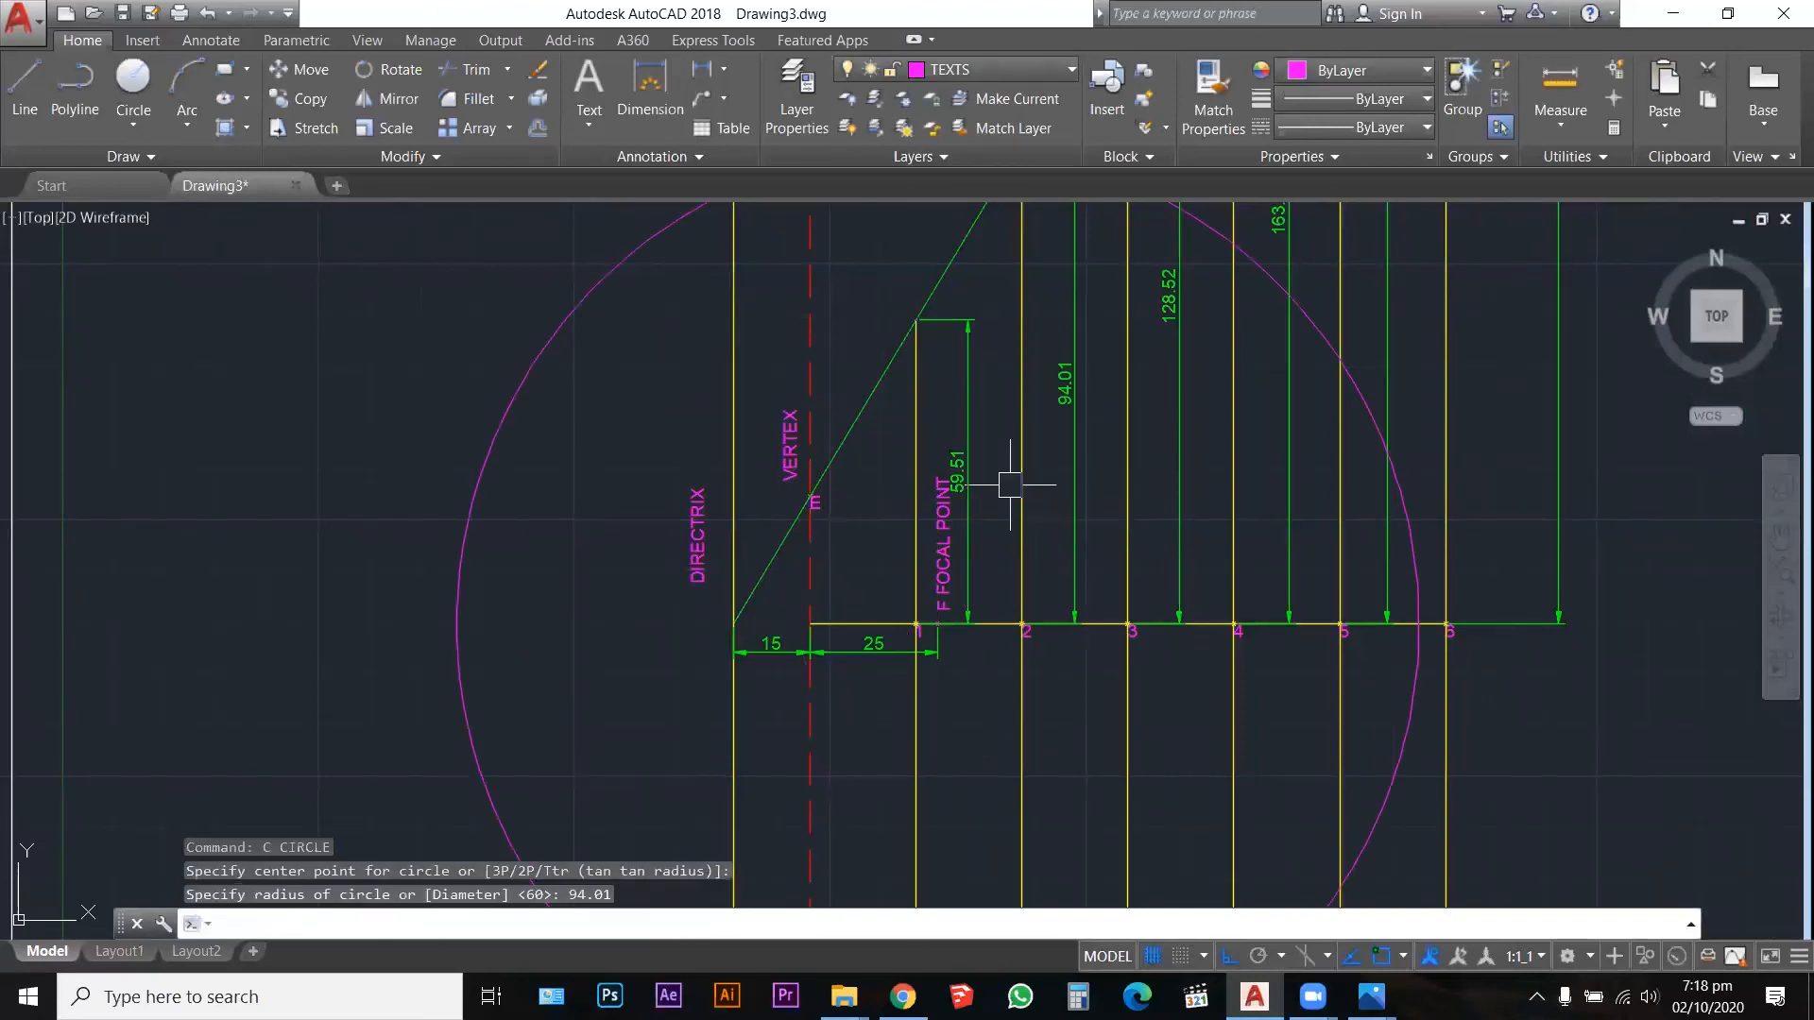
Step: Place a point where the 94.01 radius circle crosses the division 2 line above the axis
{"action": "scroll", "coordinate": [1115, 549], "scroll_direction": "down", "scroll_amount": 2}
{"action": "scroll", "coordinate": [1061, 283], "scroll_direction": "up", "scroll_amount": 6}
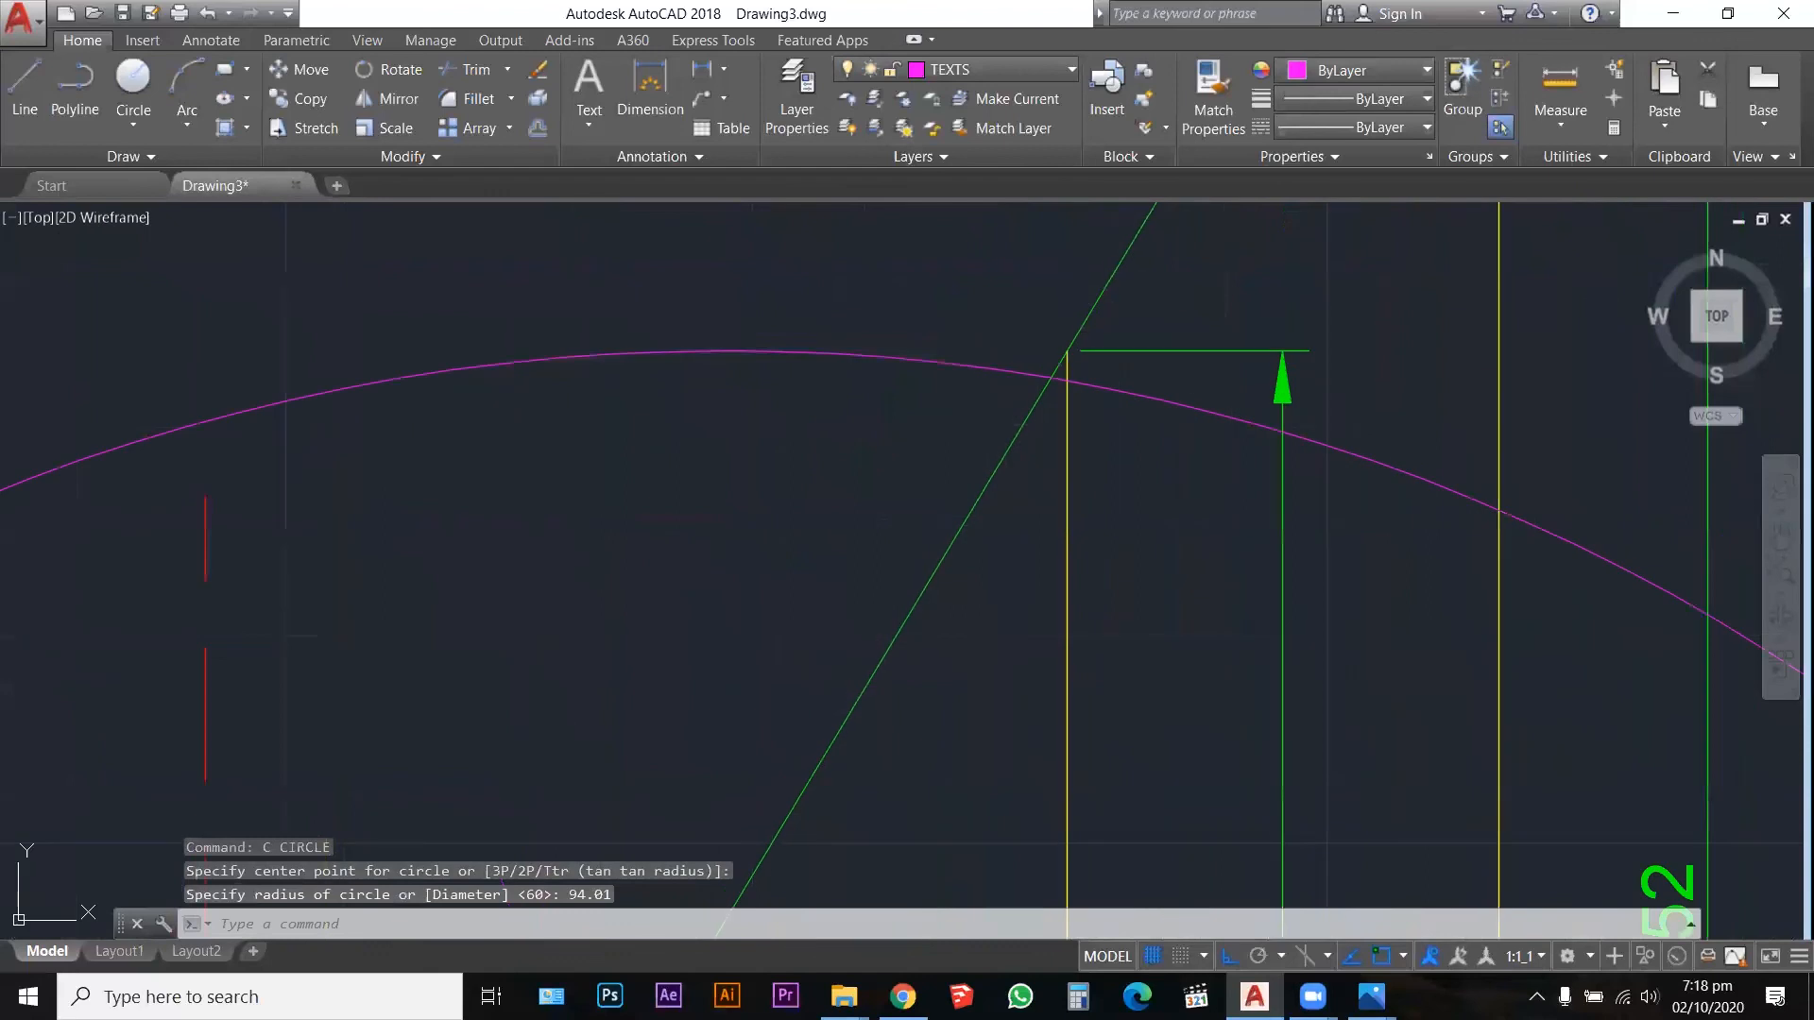
{"action": "type", "text": "POI"}
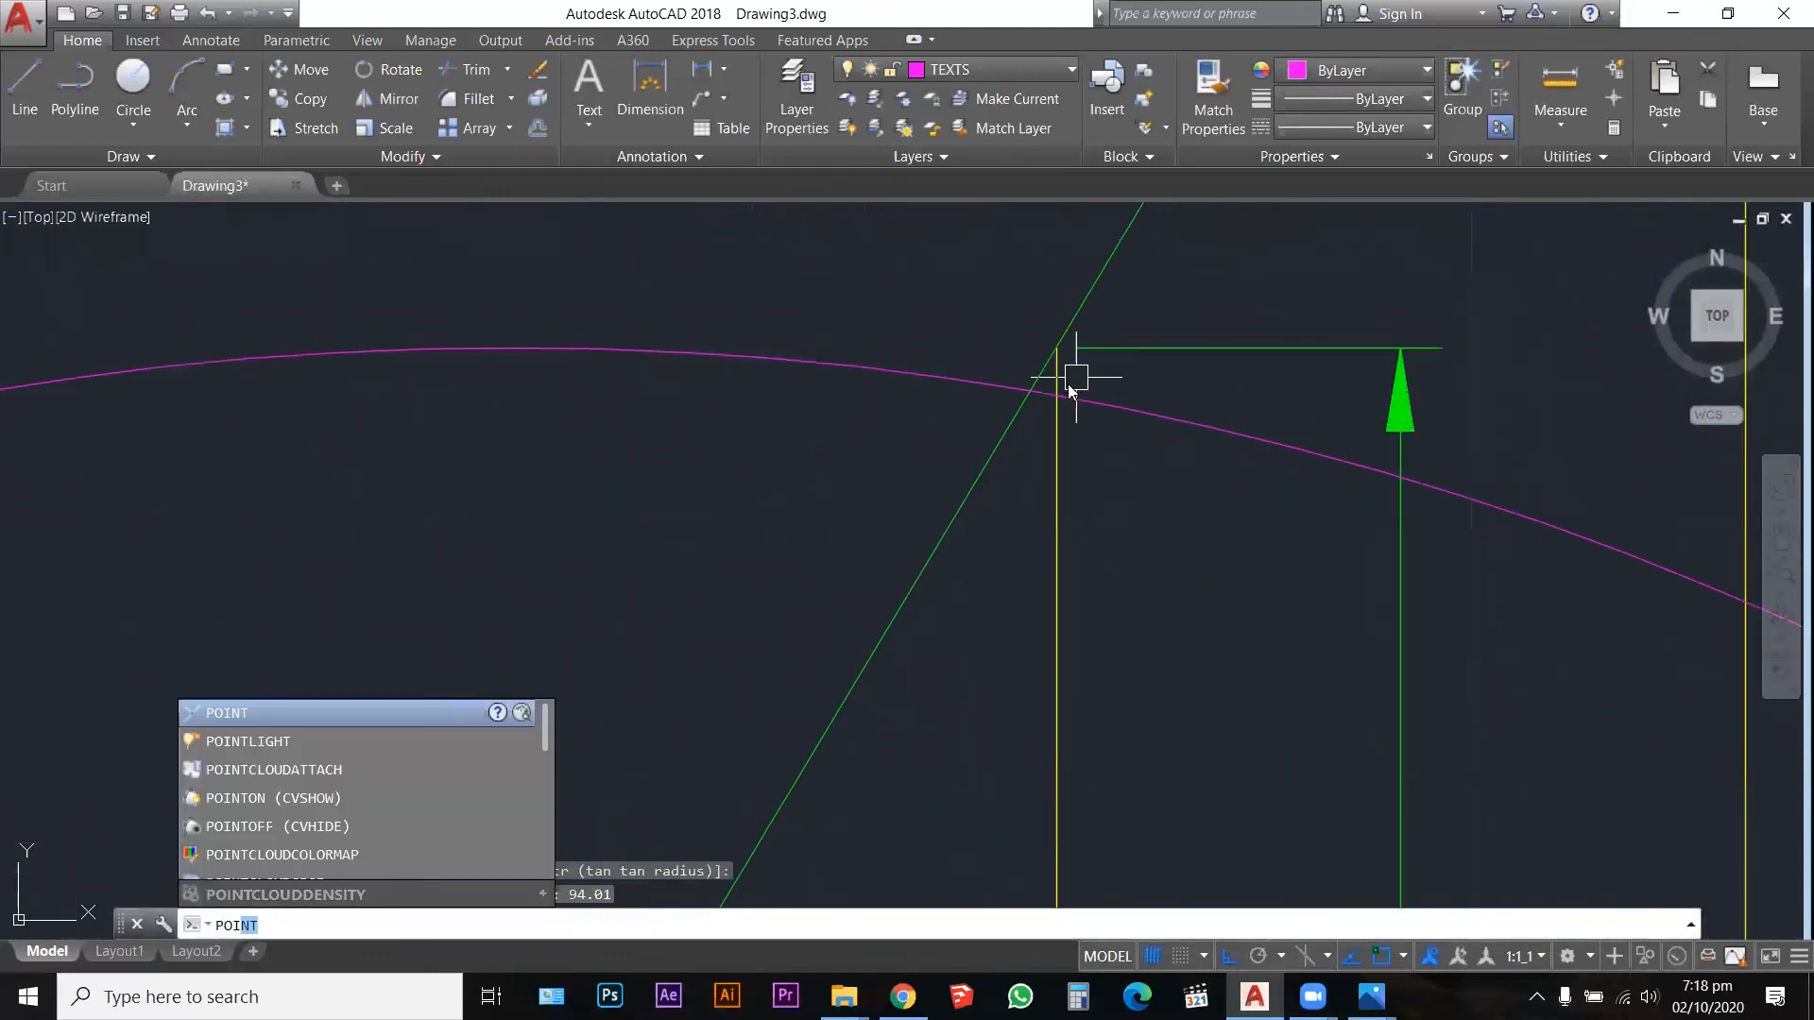
{"action": "key", "text": "Return"}
{"action": "left_click", "coordinate": [1056, 393]}
Step: Place a point where the 94.01 radius circle crosses the division 2 line below the axis
{"action": "scroll", "coordinate": [1045, 288], "scroll_direction": "down", "scroll_amount": 6}
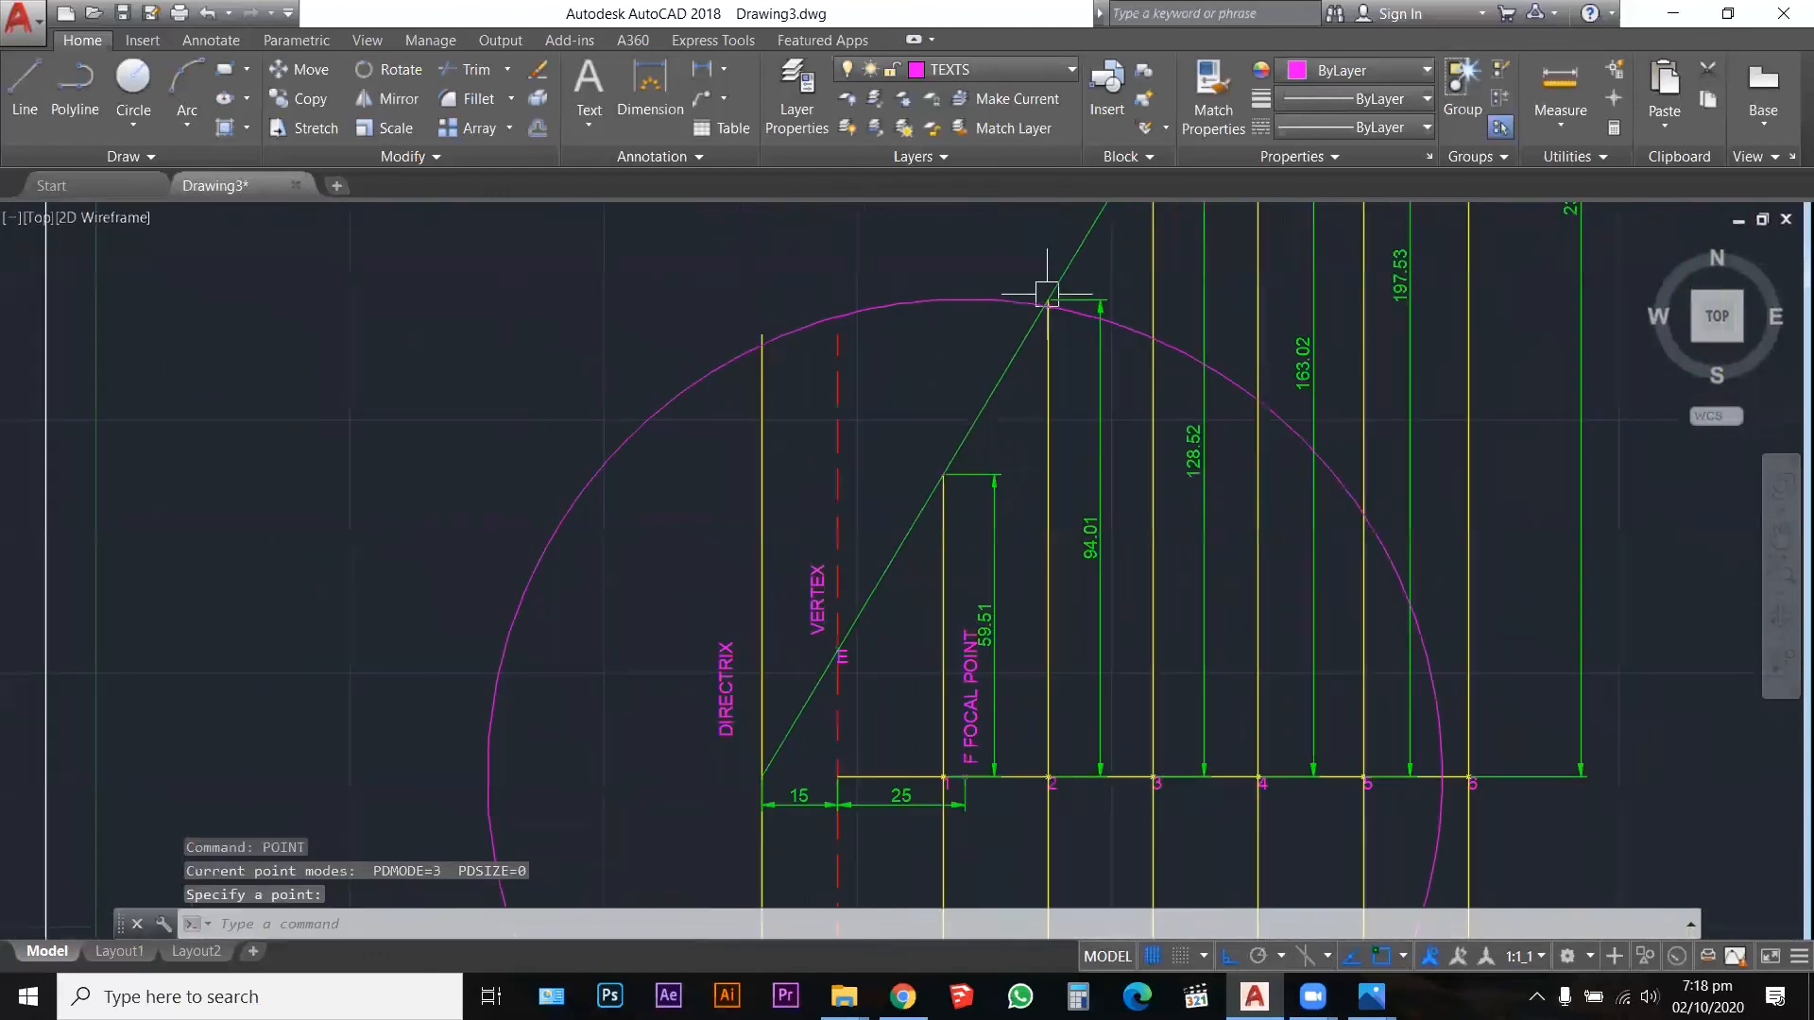
{"action": "scroll", "coordinate": [1018, 879], "scroll_direction": "up", "scroll_amount": 2}
{"action": "scroll", "coordinate": [1153, 571], "scroll_direction": "down", "scroll_amount": 3}
{"action": "scroll", "coordinate": [1101, 527], "scroll_direction": "up", "scroll_amount": 5}
{"action": "left_click", "coordinate": [959, 460]}
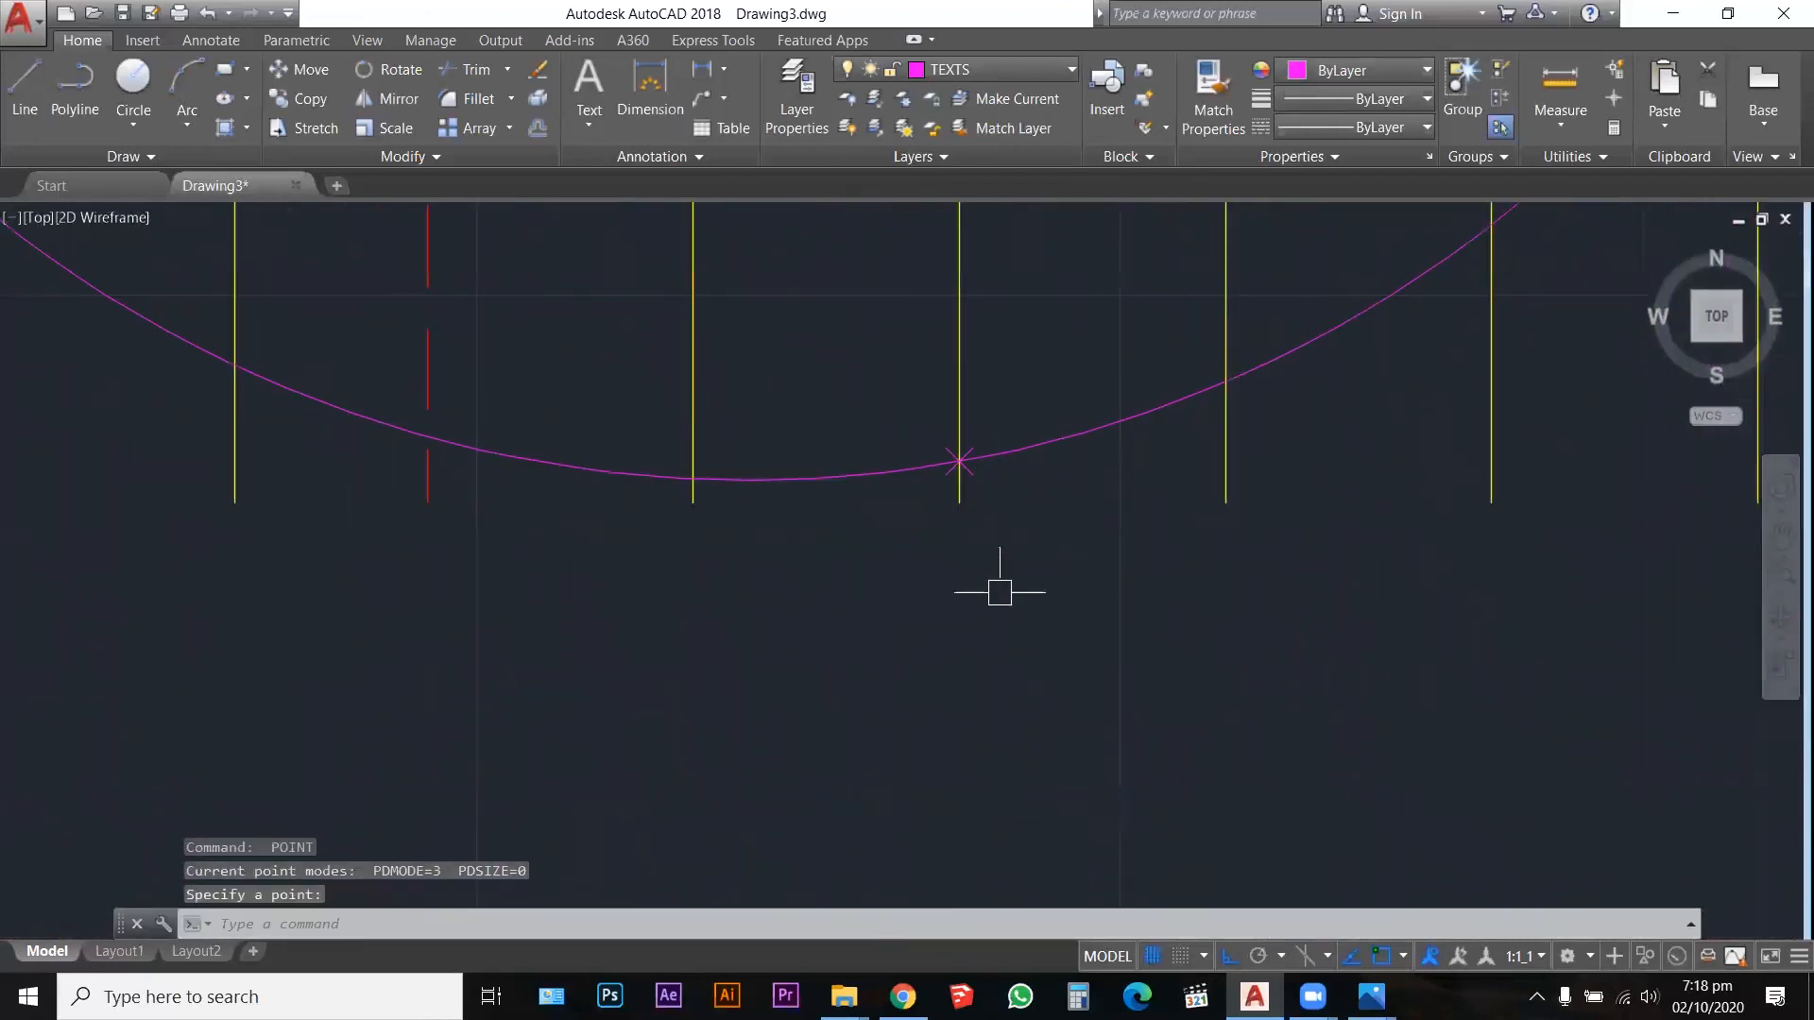
Step: Erase the circle of radius 94.01 around the focal point
{"action": "scroll", "coordinate": [999, 595], "scroll_direction": "down", "scroll_amount": 4}
{"action": "key", "text": "Escape"}
{"action": "key", "text": "Delete"}
{"action": "scroll", "coordinate": [1030, 736], "scroll_direction": "down", "scroll_amount": 6}
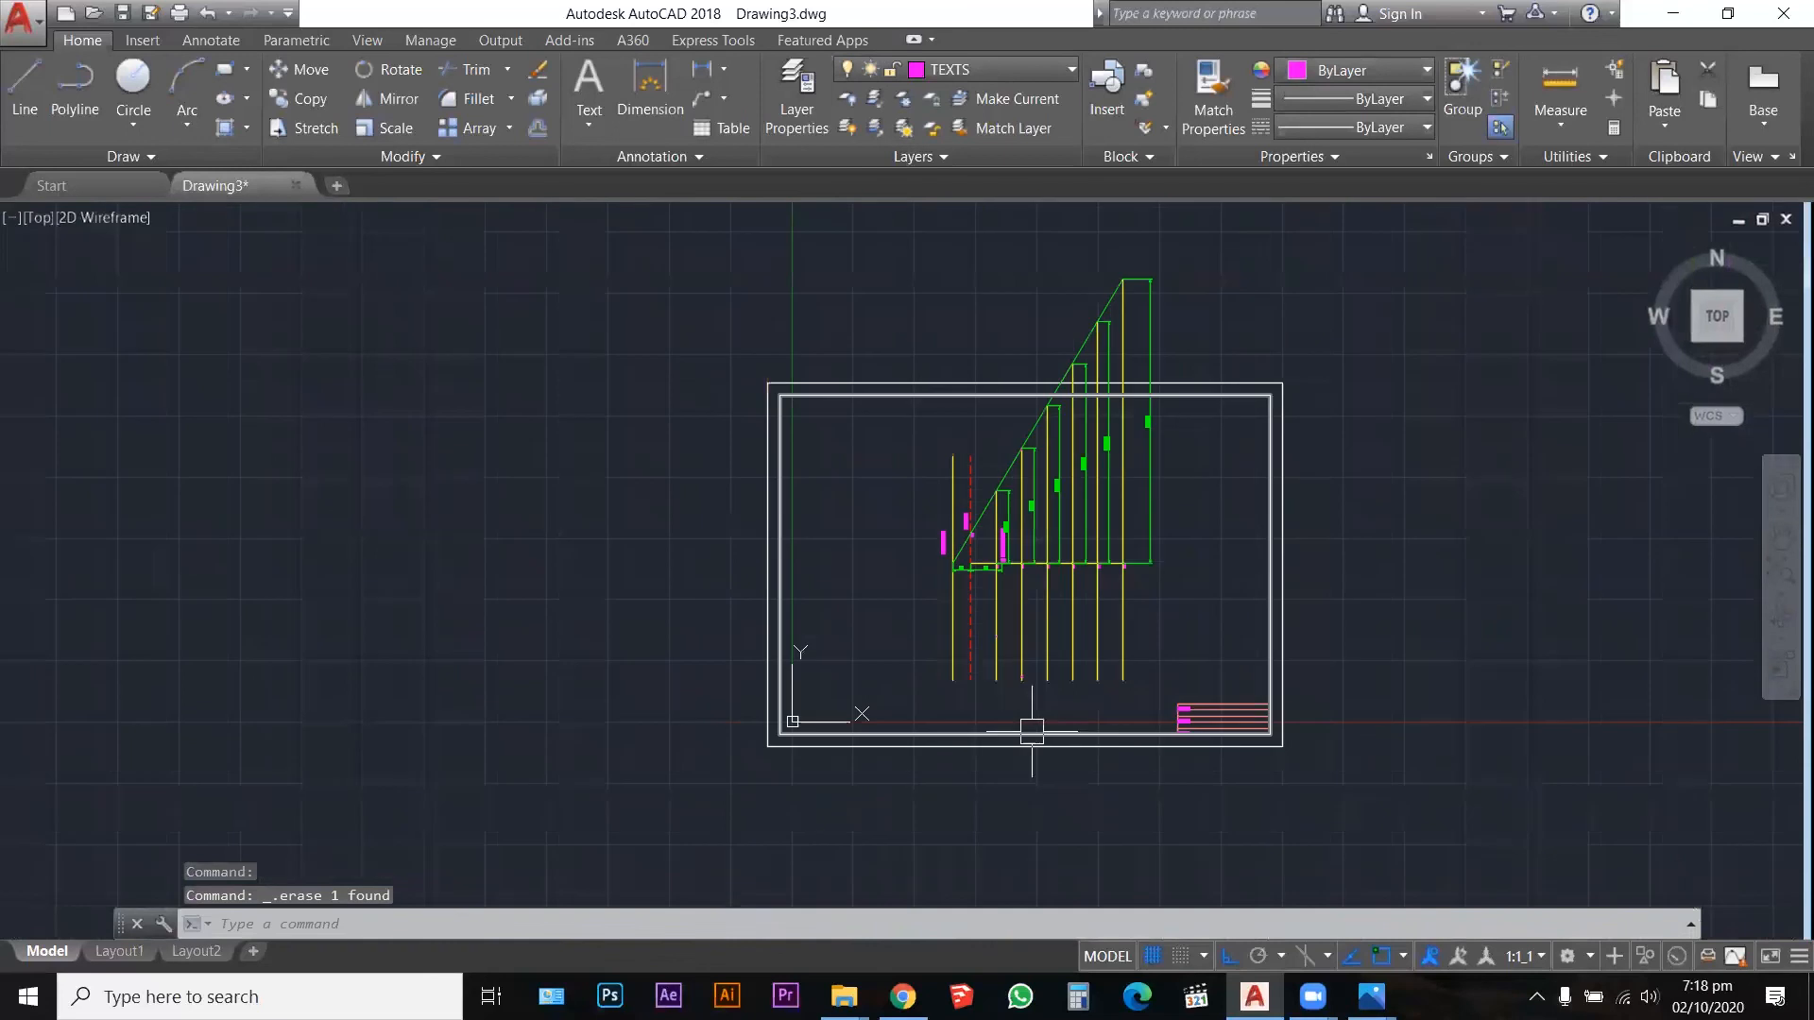
Step: Draw a circle of radius 128.52 centred on the focal point F
{"action": "scroll", "coordinate": [1013, 595], "scroll_direction": "up", "scroll_amount": 4}
{"action": "scroll", "coordinate": [956, 694], "scroll_direction": "up", "scroll_amount": 3}
{"action": "key", "text": "space"}
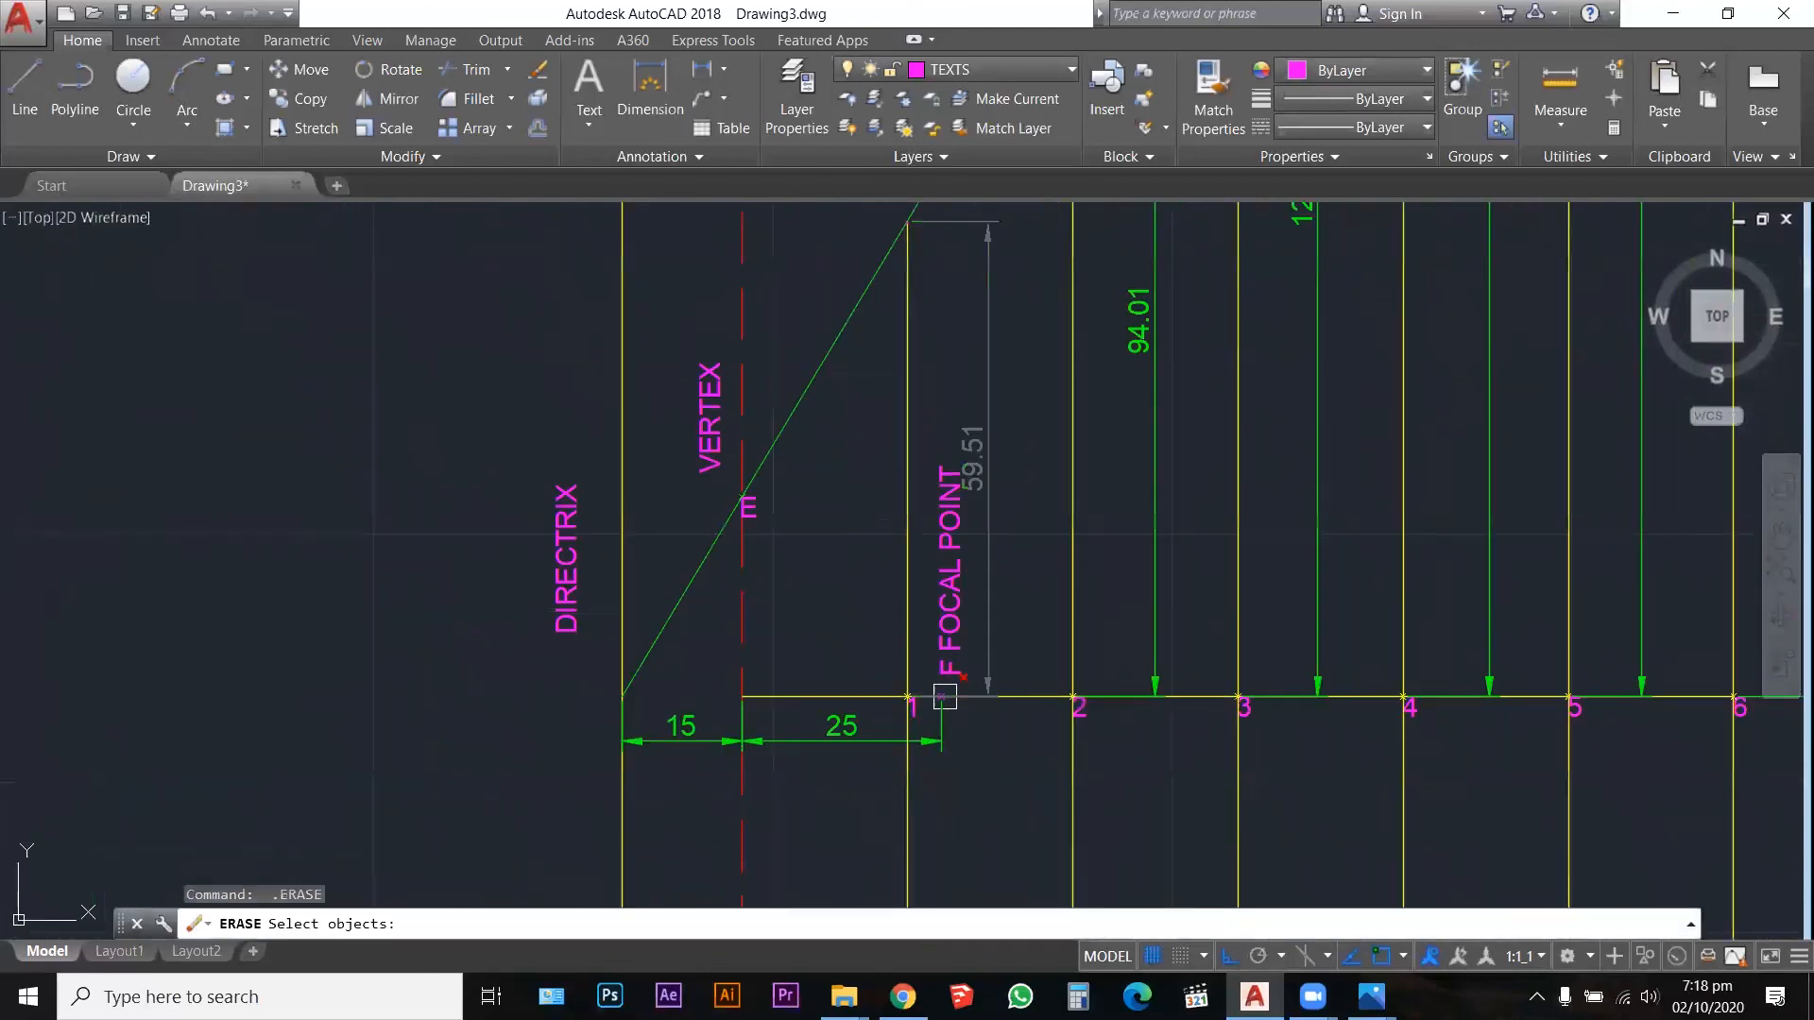
{"action": "key", "text": "Escape"}
{"action": "type", "text": "c"}
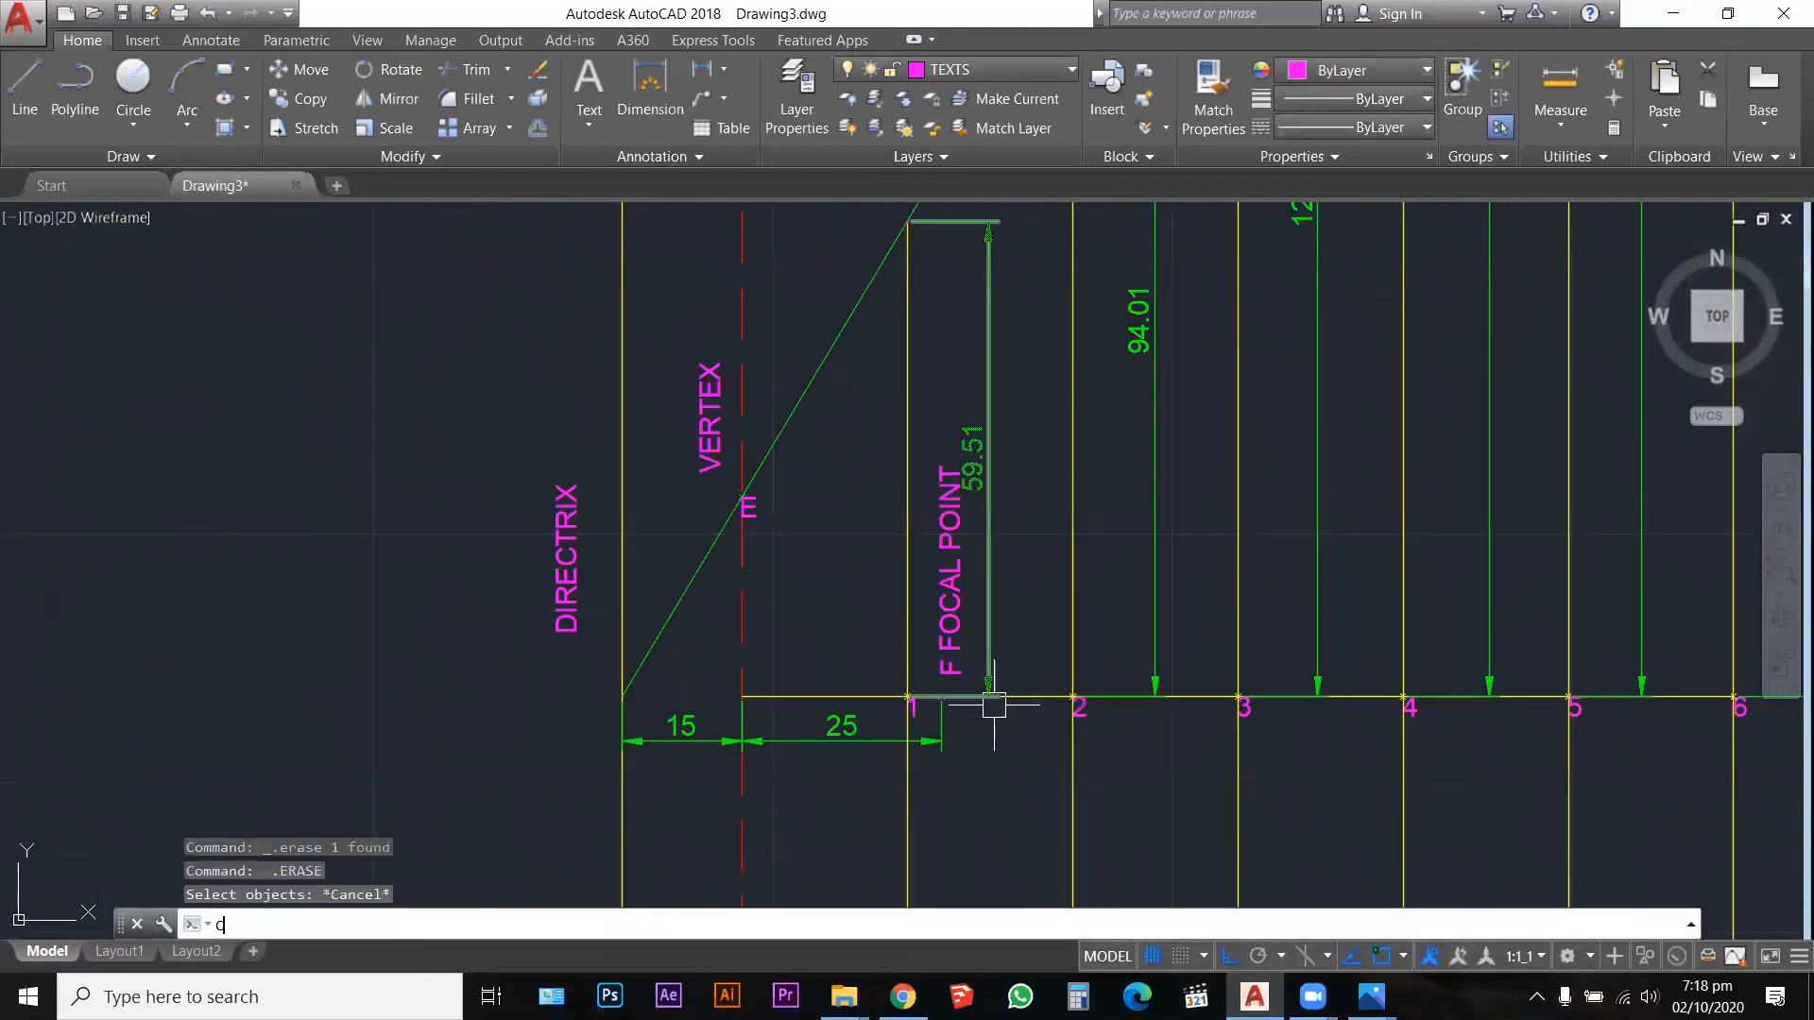
{"action": "key", "text": "Return"}
{"action": "scroll", "coordinate": [954, 699], "scroll_direction": "down", "scroll_amount": 2}
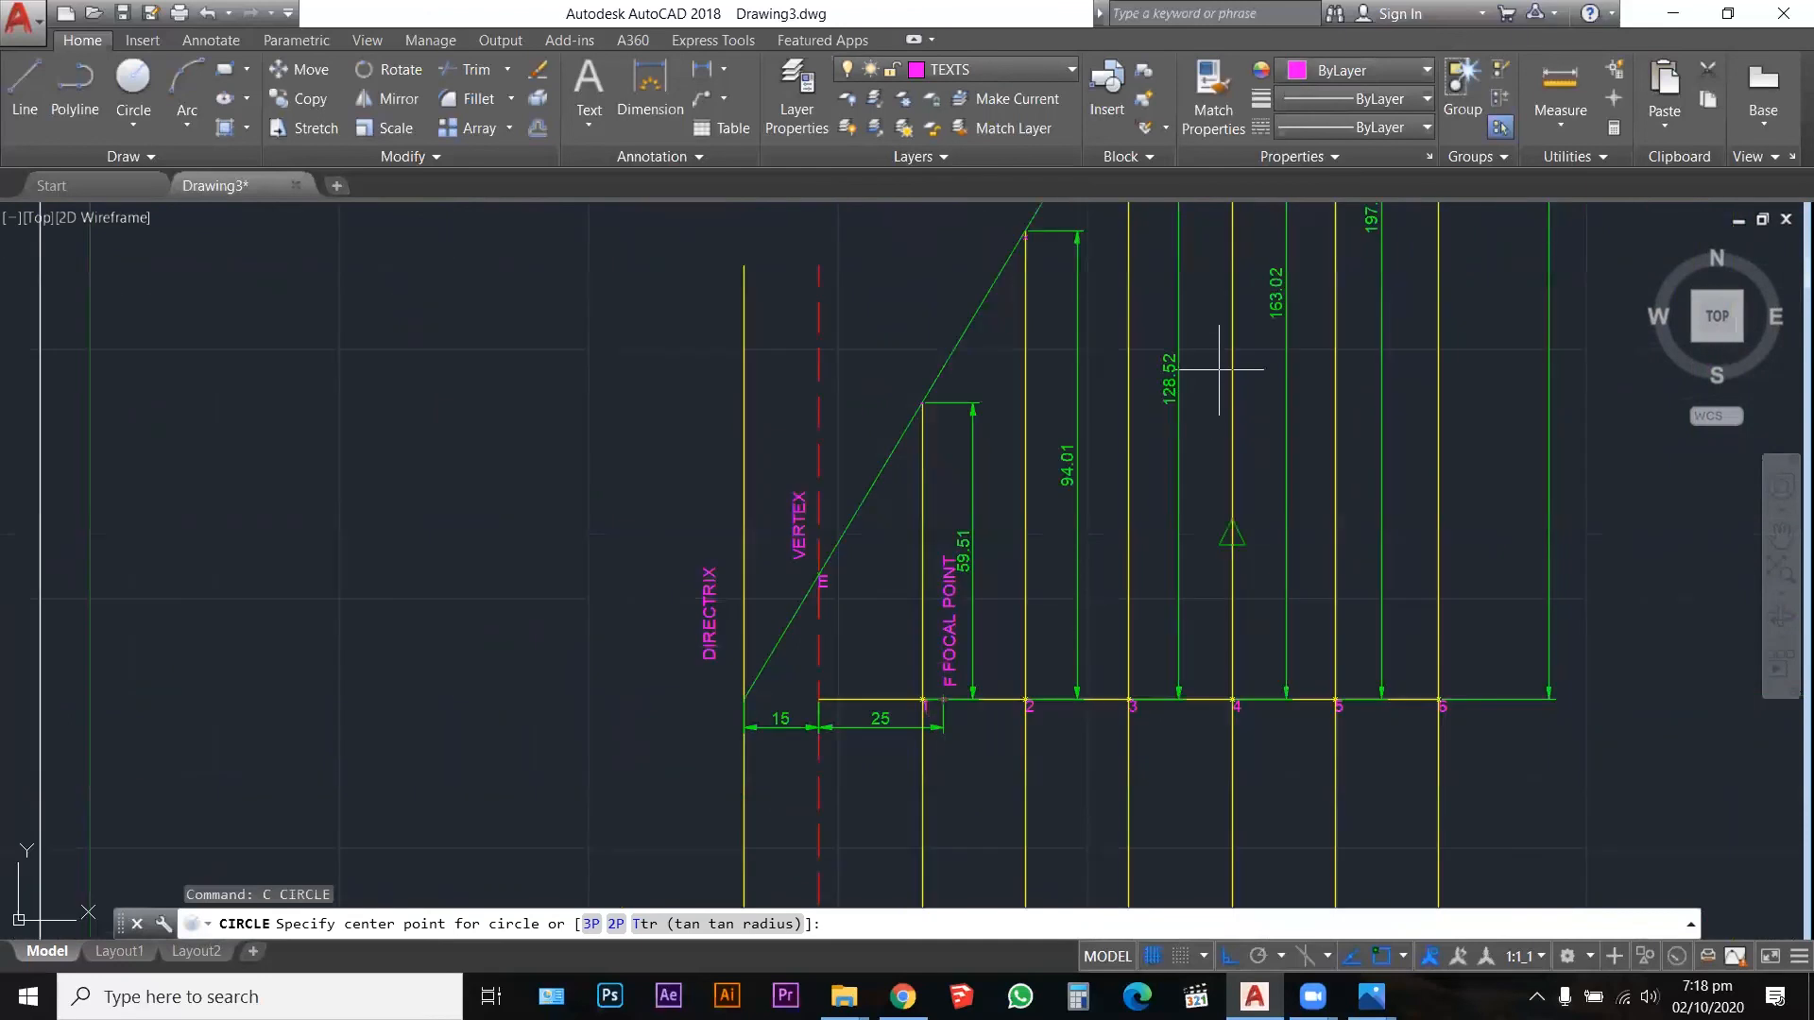
{"action": "scroll", "coordinate": [973, 567], "scroll_direction": "up", "scroll_amount": 2}
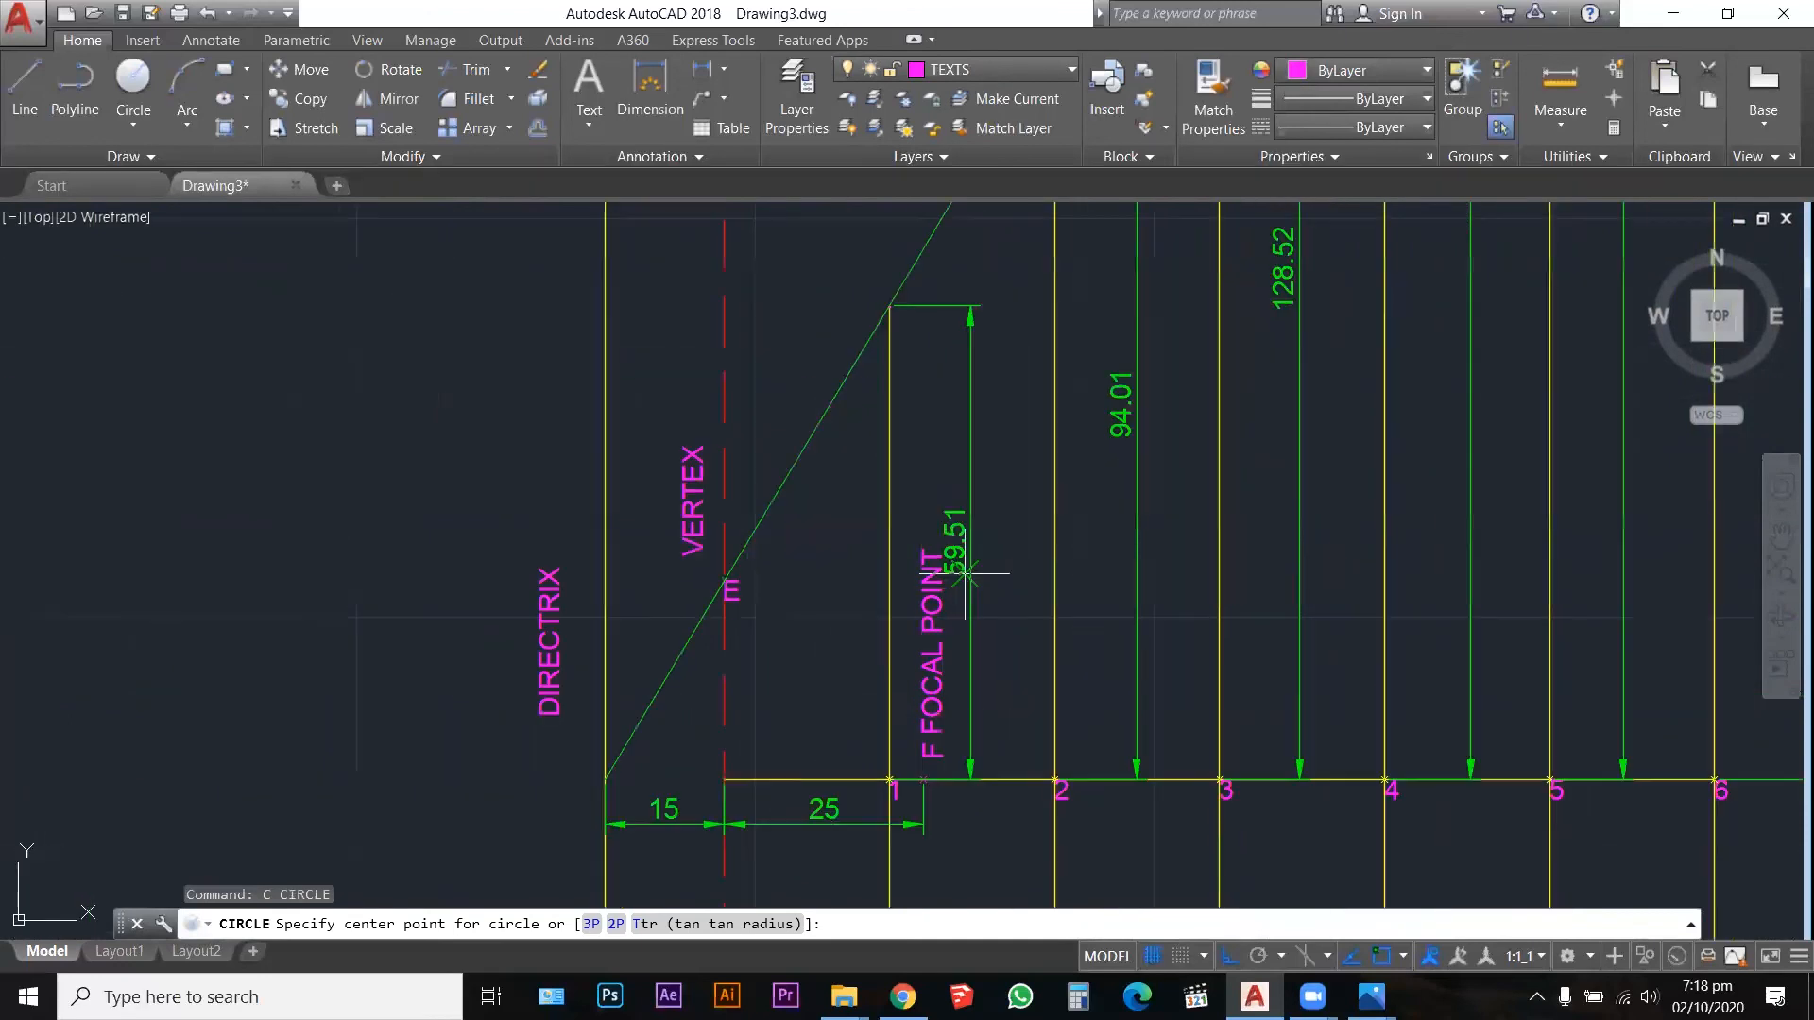
{"action": "left_click", "coordinate": [923, 780]}
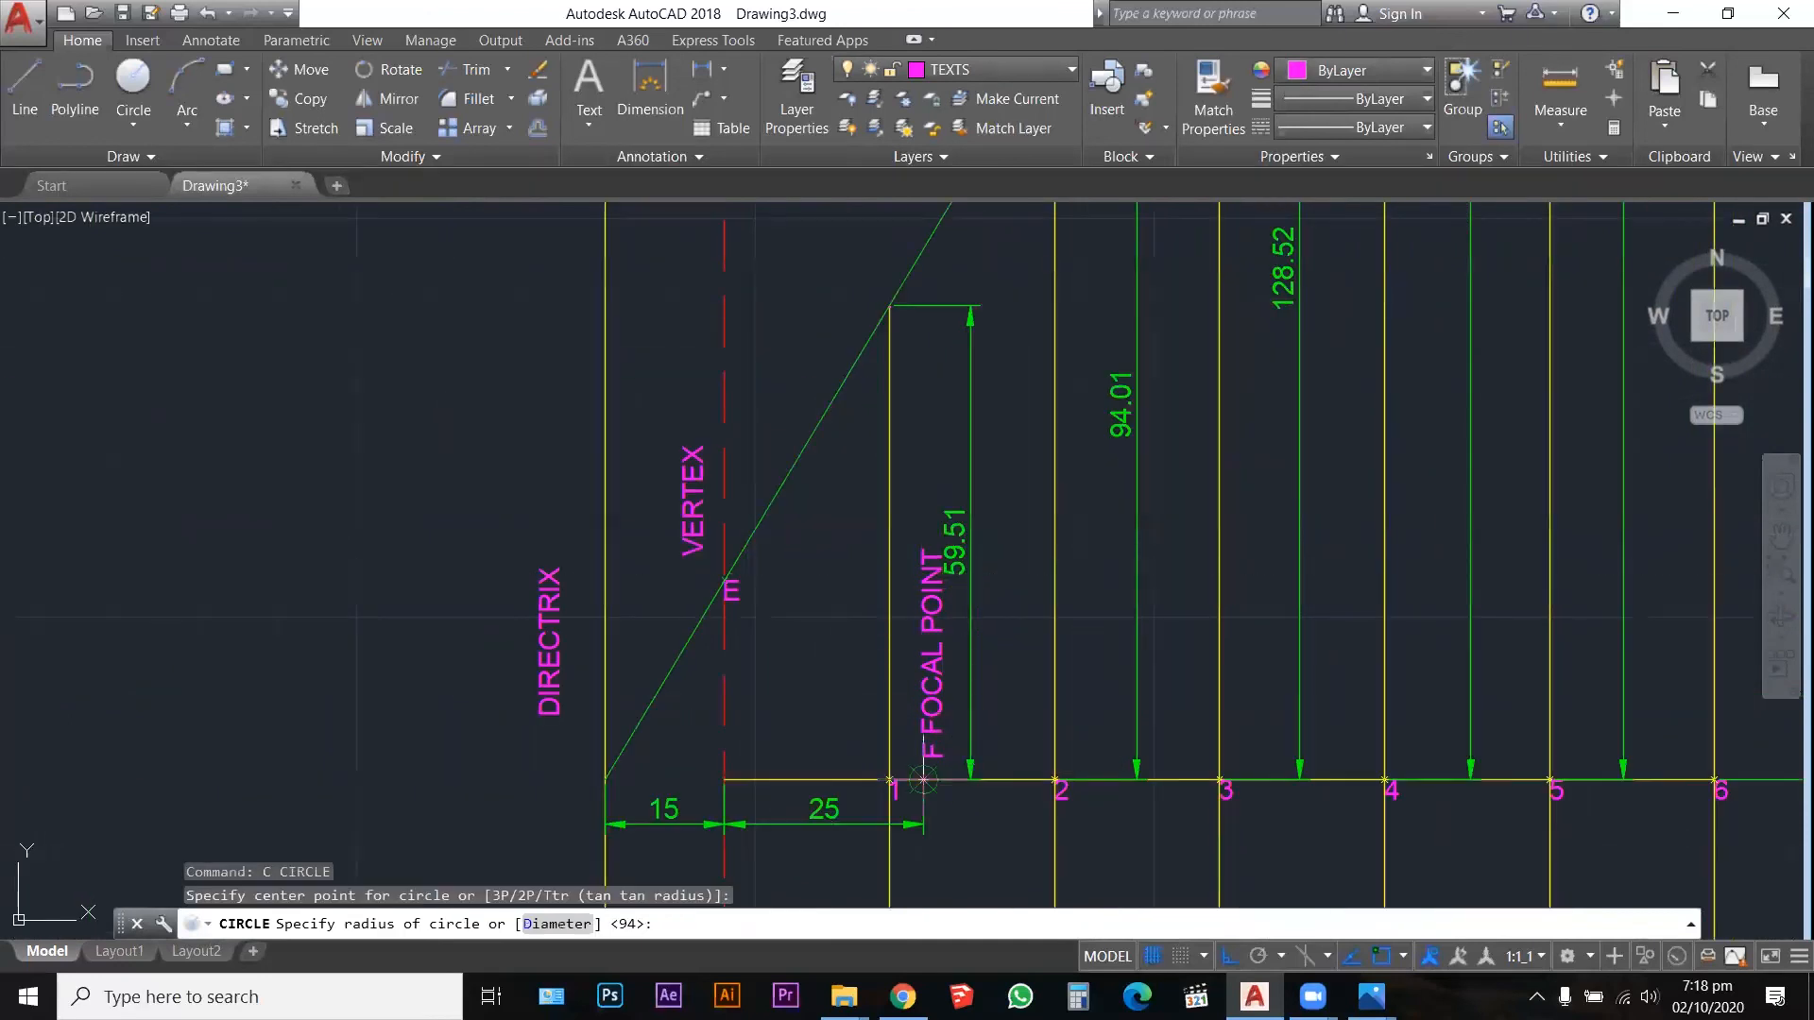
{"action": "type", "text": "128"}
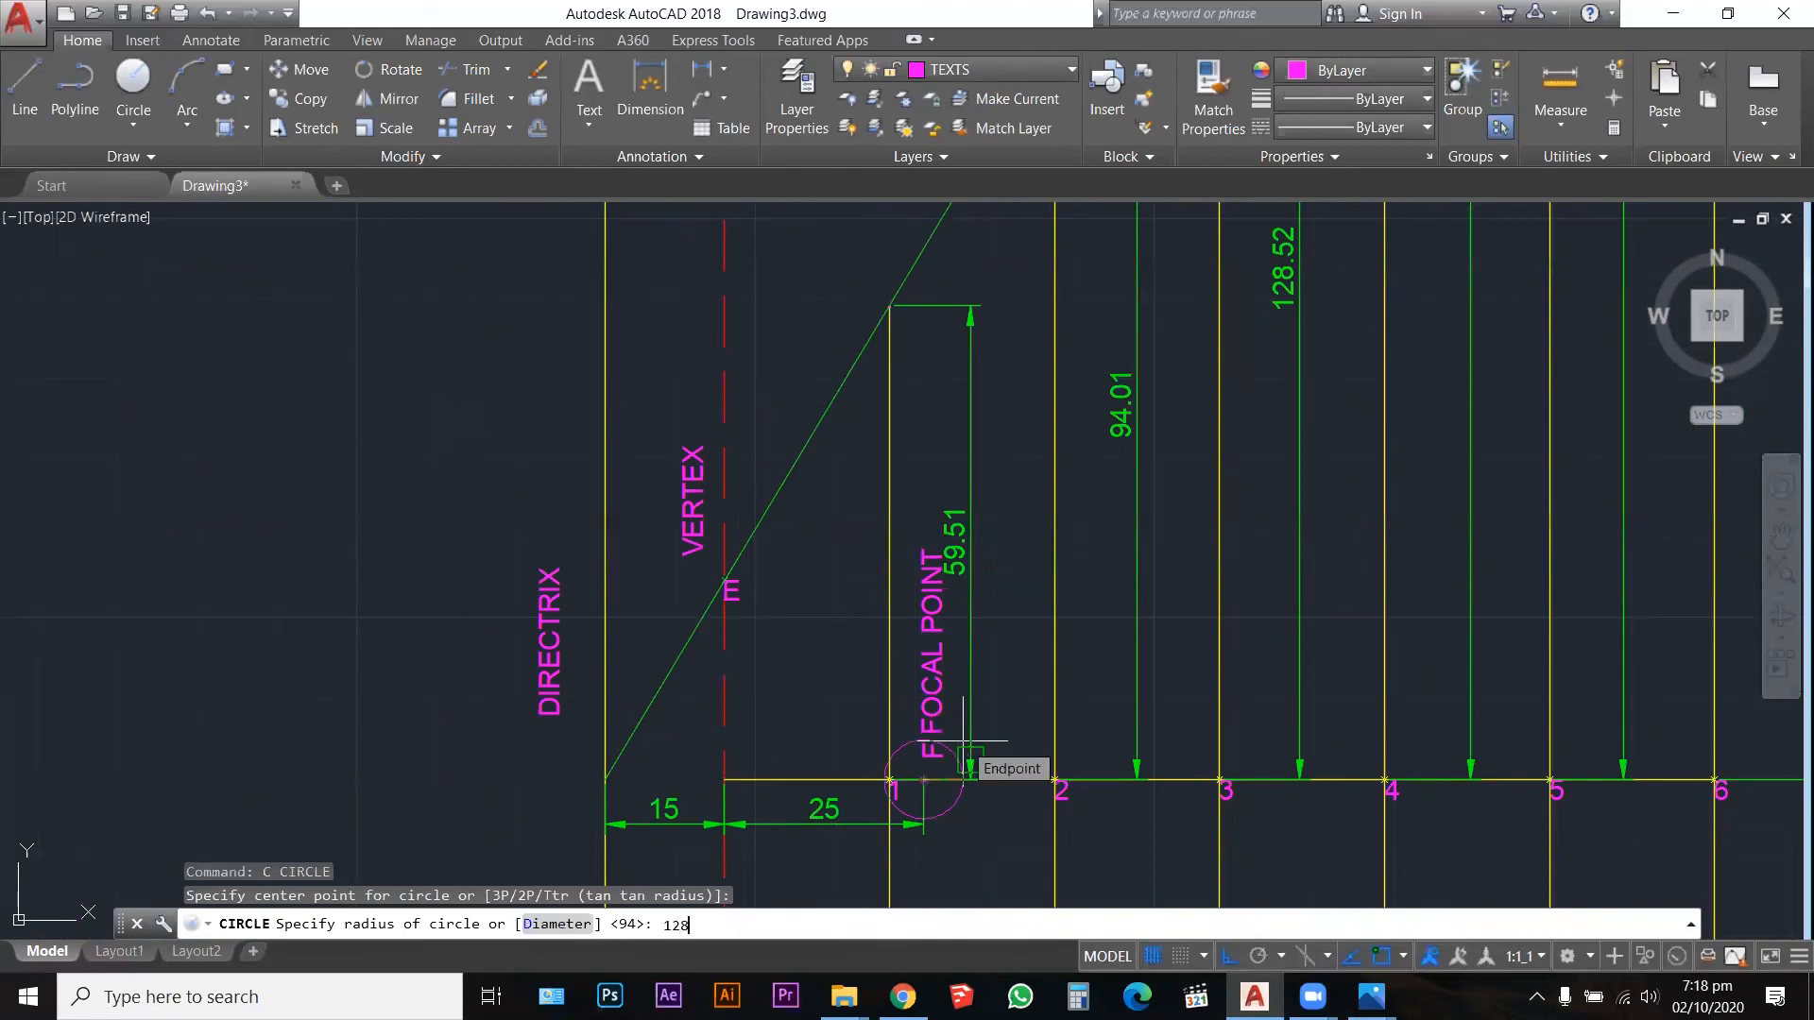
{"action": "type", "text": ".52"}
{"action": "key", "text": "Return"}
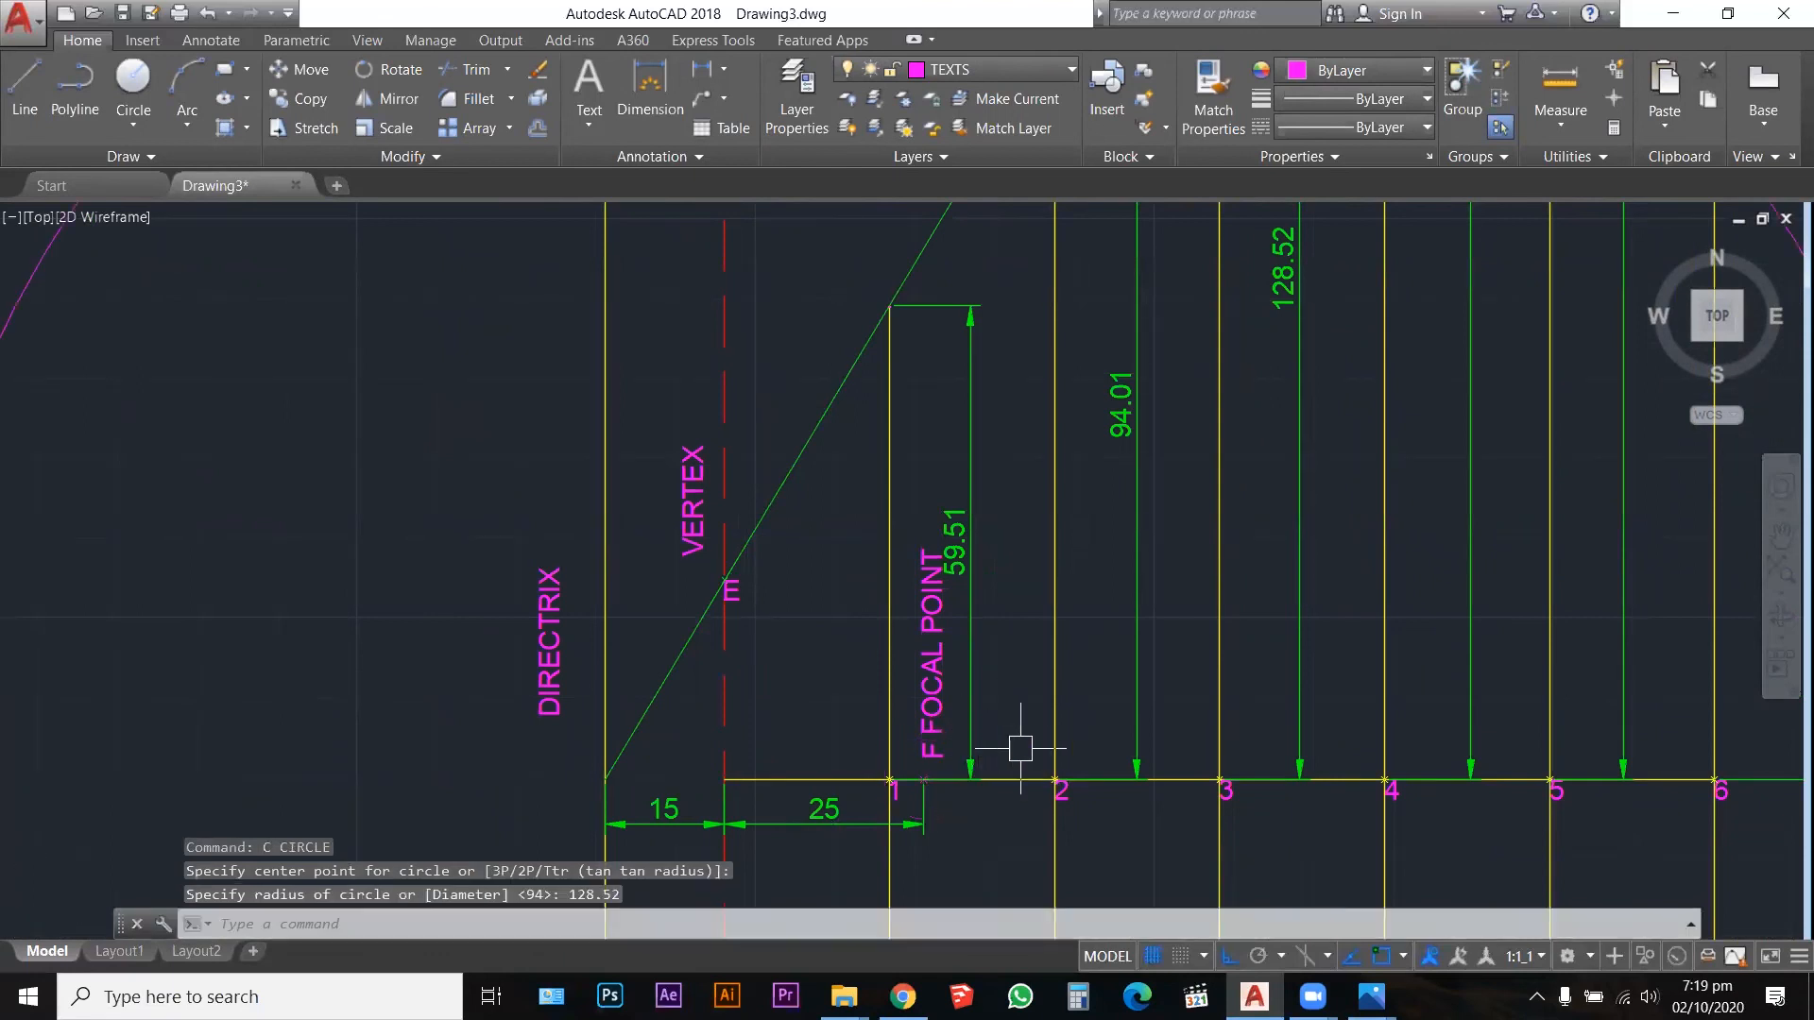
Step: Place a point where the 128.52-radius circle crosses the upper part of vertical line 3
{"action": "scroll", "coordinate": [1001, 747], "scroll_direction": "down", "scroll_amount": 5}
{"action": "scroll", "coordinate": [1060, 523], "scroll_direction": "up", "scroll_amount": 2}
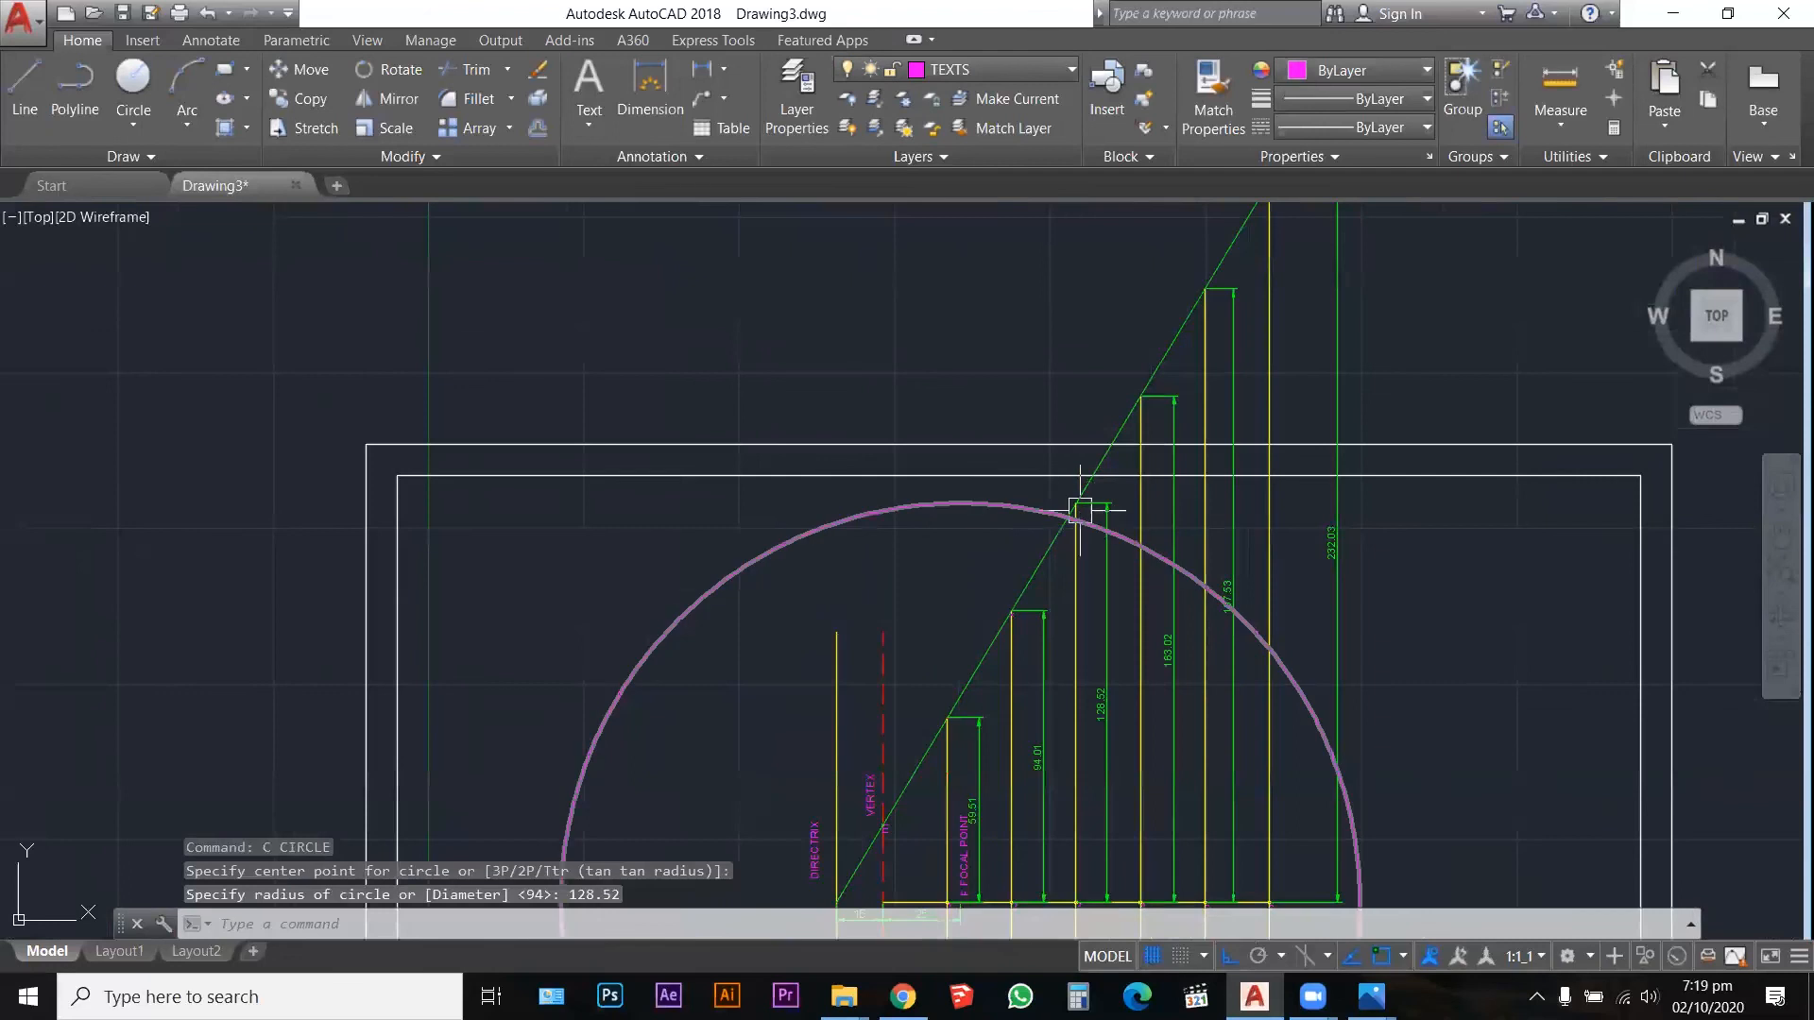
{"action": "scroll", "coordinate": [1087, 519], "scroll_direction": "up", "scroll_amount": 3}
{"action": "scroll", "coordinate": [1091, 541], "scroll_direction": "up", "scroll_amount": 1}
{"action": "type", "text": "POI"}
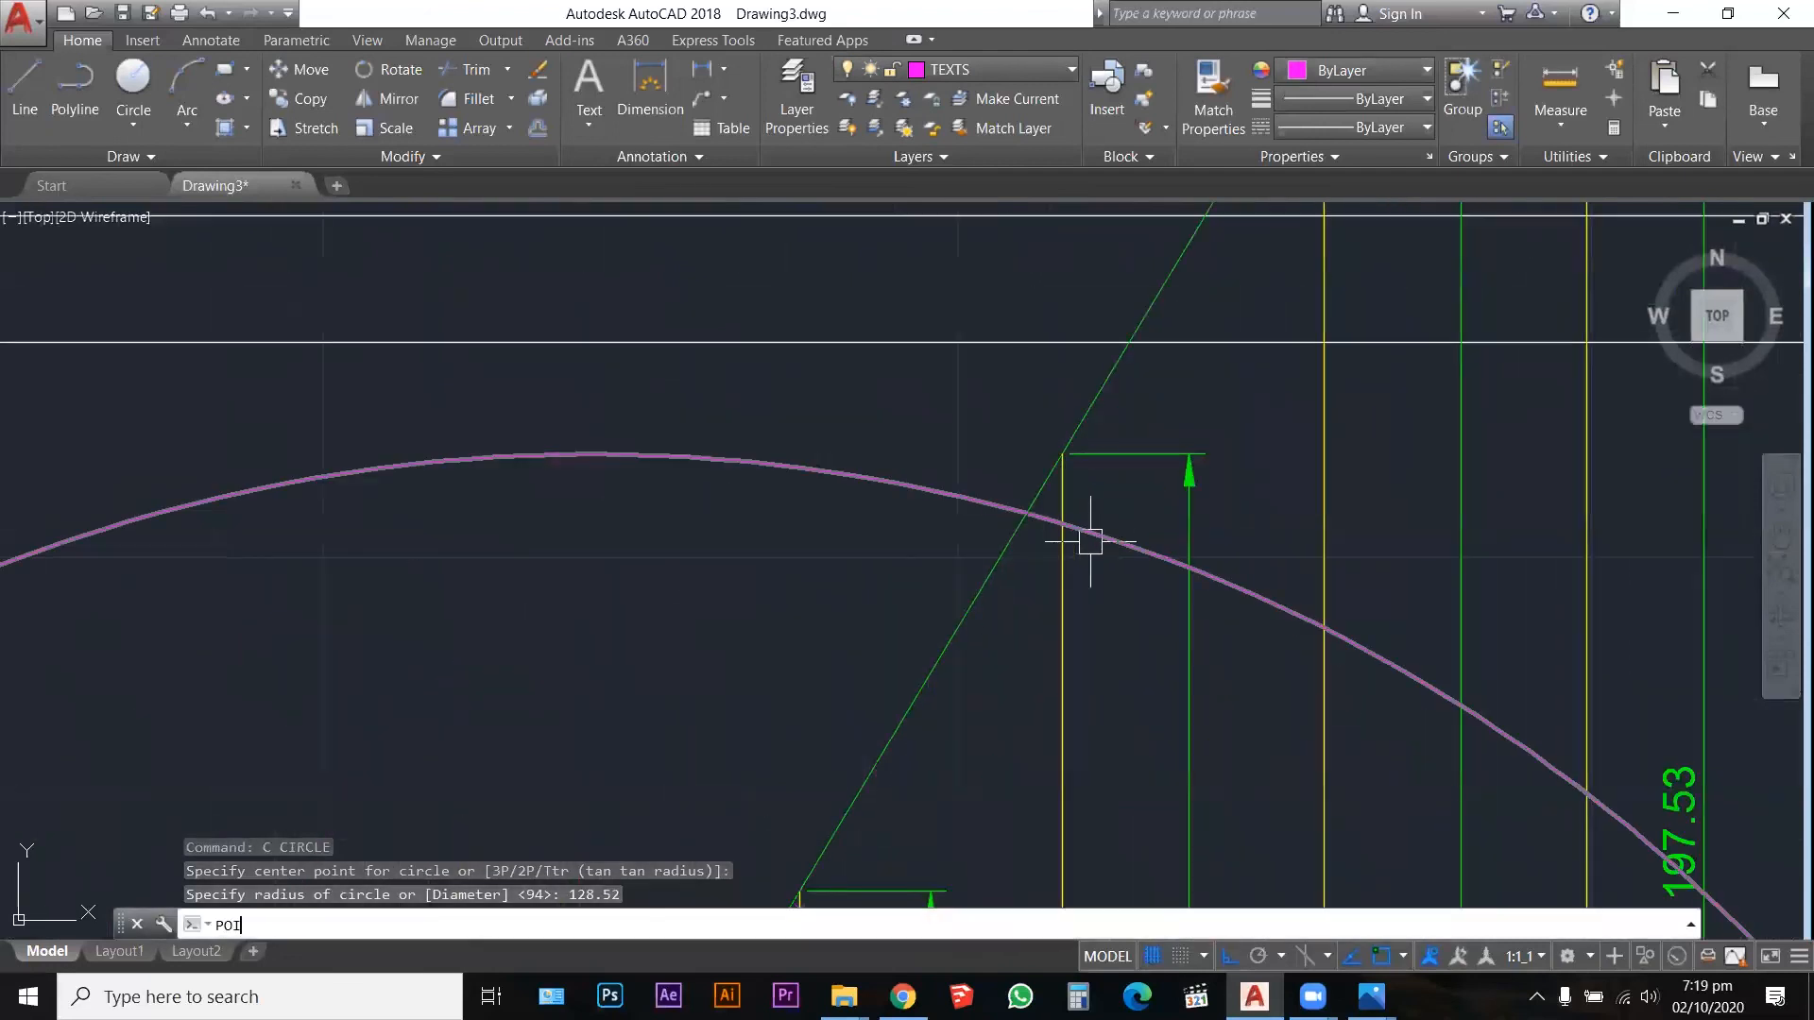
{"action": "key", "text": "Return"}
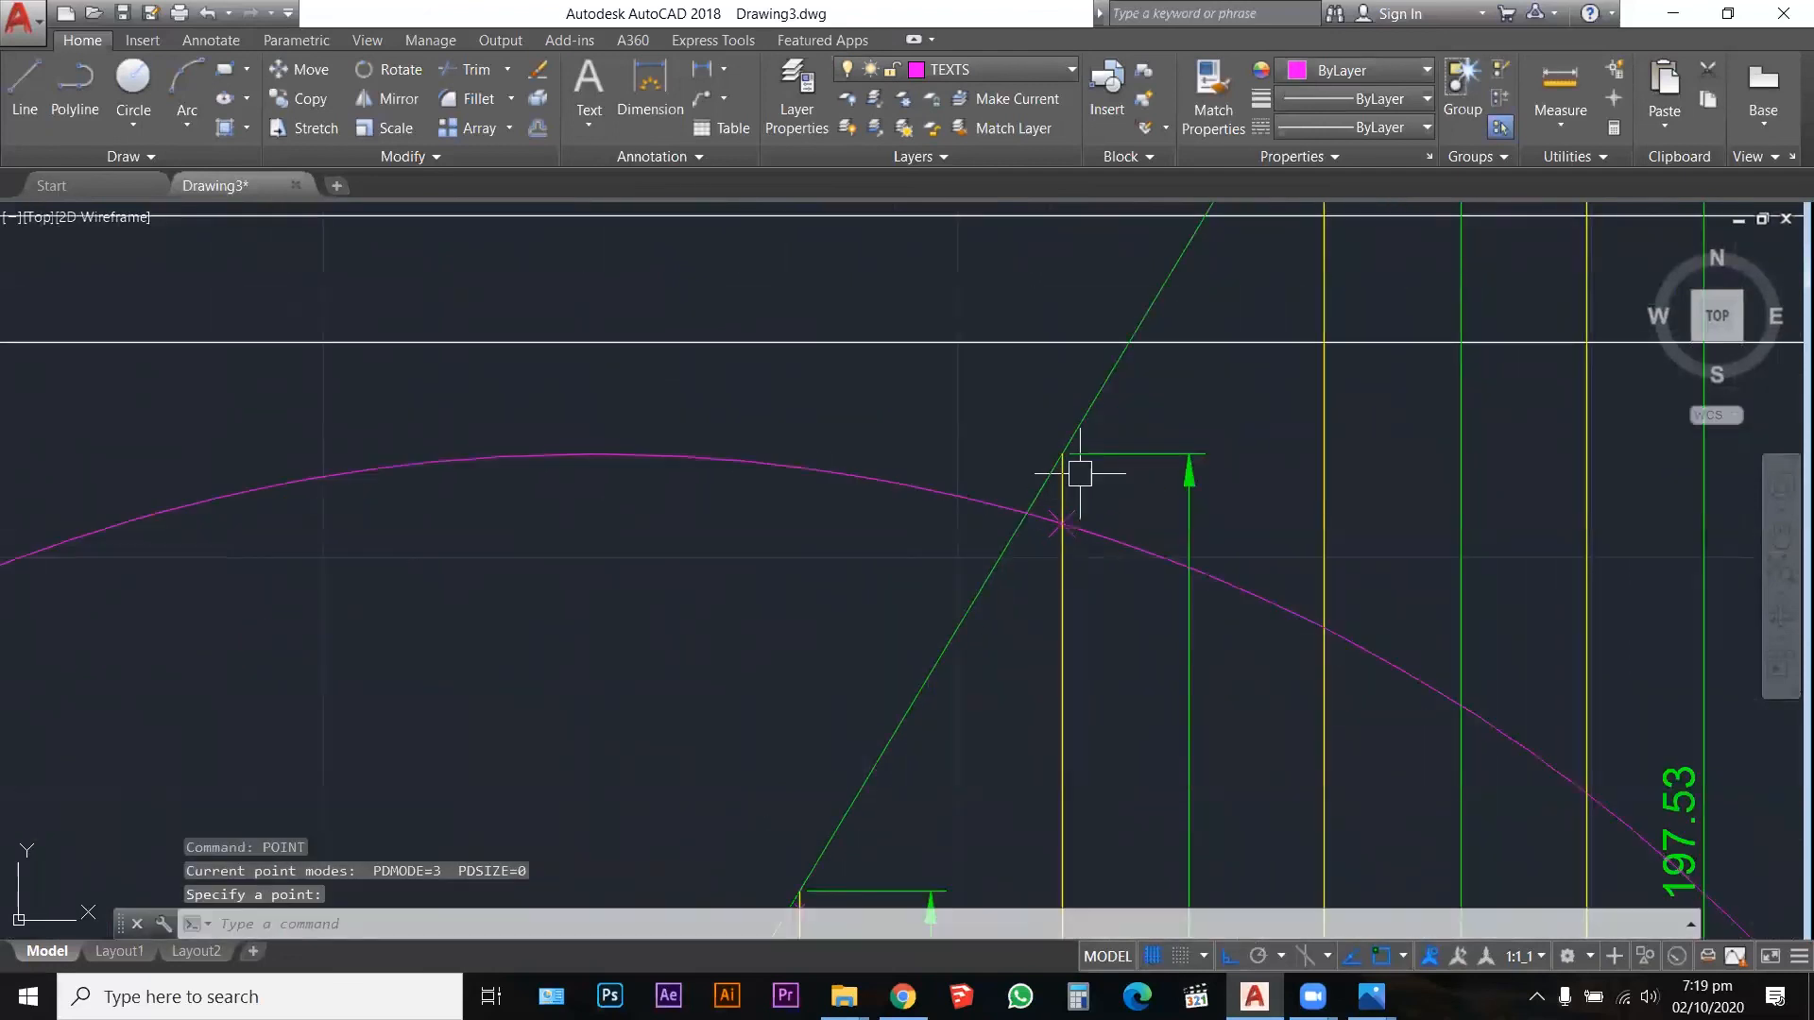
{"action": "scroll", "coordinate": [1083, 463], "scroll_direction": "down", "scroll_amount": 5}
{"action": "scroll", "coordinate": [1081, 661], "scroll_direction": "up", "scroll_amount": 2}
{"action": "key", "text": "Escape"}
{"action": "key", "text": "Escape"}
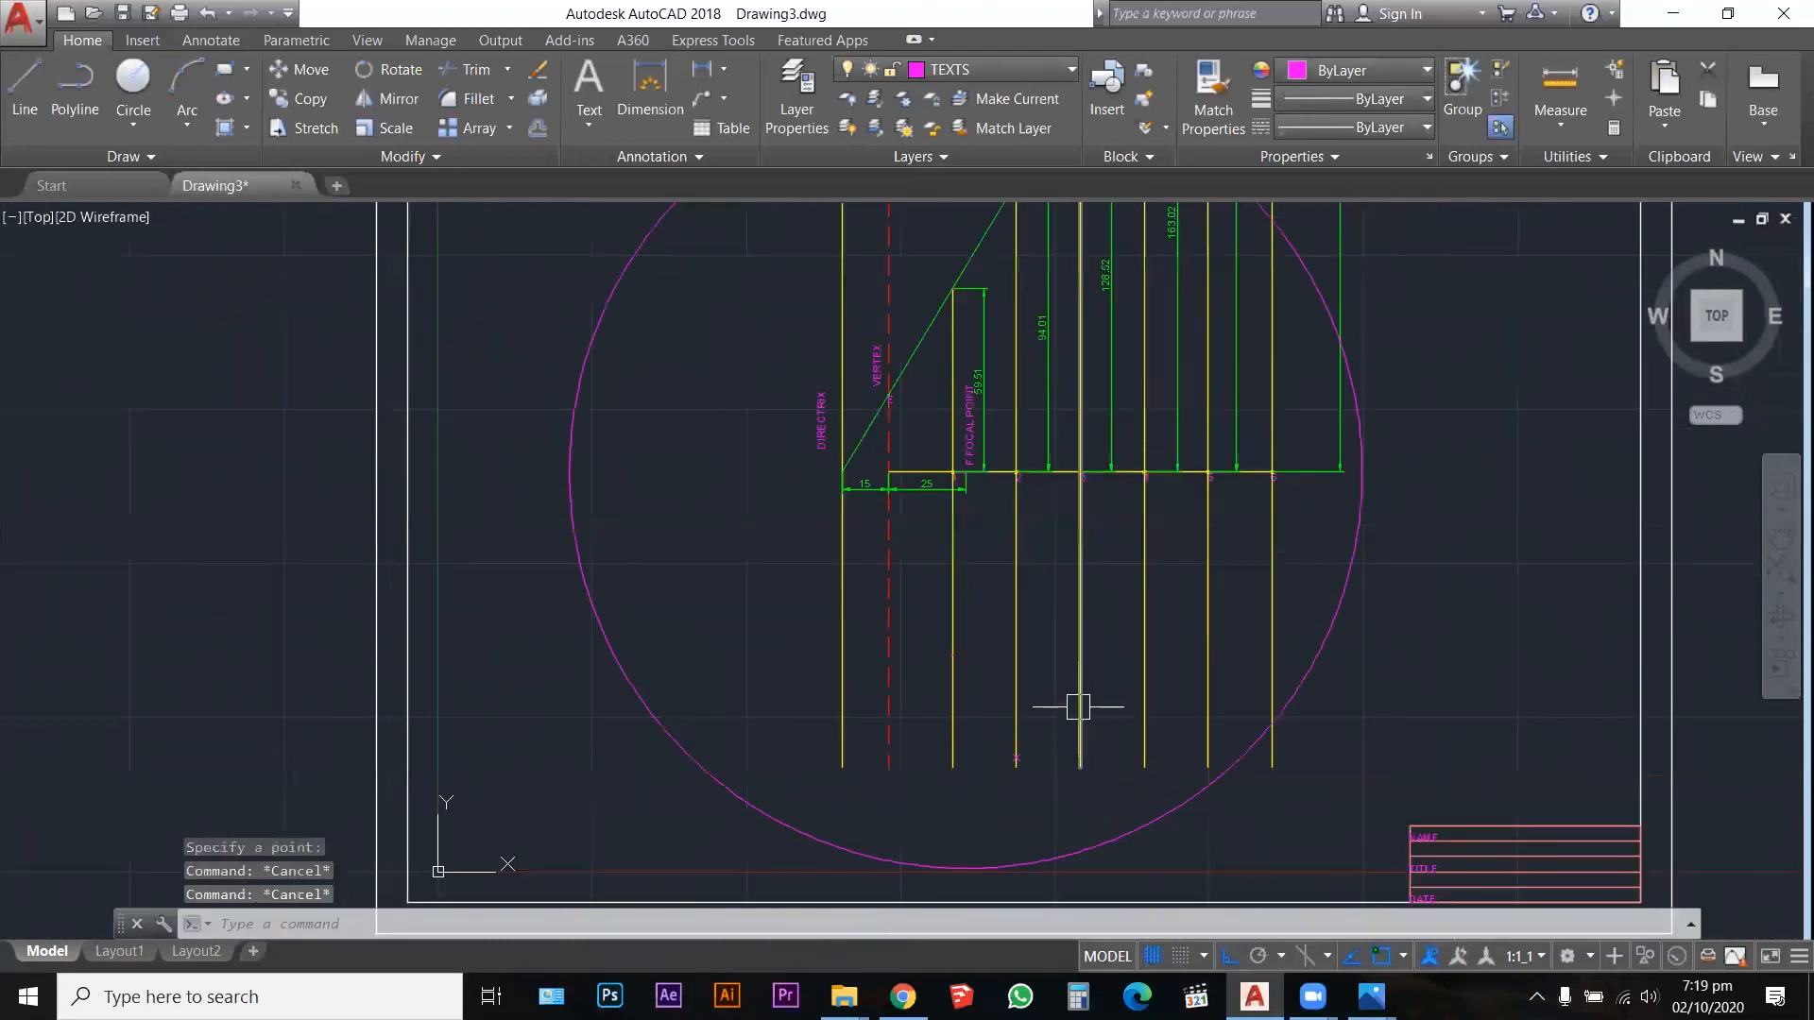
Step: Stretch the lower end of vertical line 3 straight down past the 128.52-radius circle
{"action": "left_click", "coordinate": [1079, 673]}
{"action": "scroll", "coordinate": [1080, 732], "scroll_direction": "down", "scroll_amount": 1}
{"action": "left_click", "coordinate": [1080, 732]}
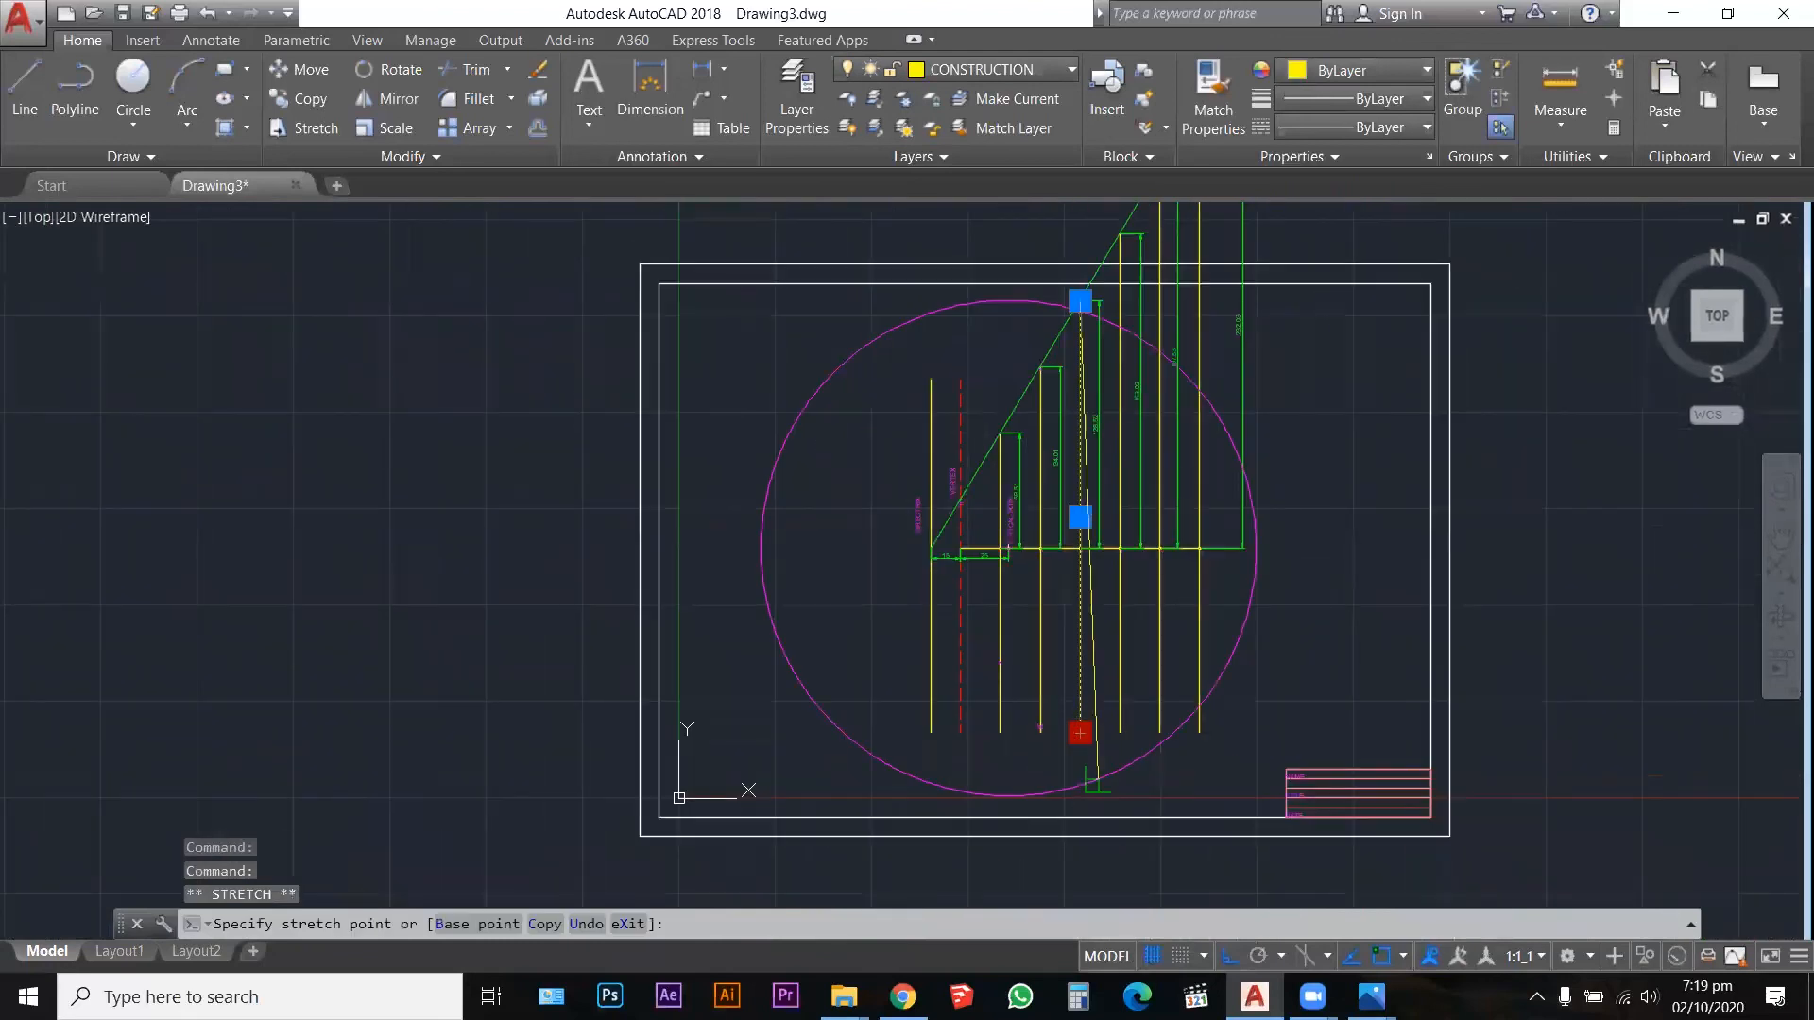
{"action": "left_click", "coordinate": [1078, 859]}
{"action": "key", "text": "Escape"}
Step: Place a point at the lower intersection of line 3 and the circle, and delete the circle
{"action": "scroll", "coordinate": [1077, 814], "scroll_direction": "up", "scroll_amount": 4}
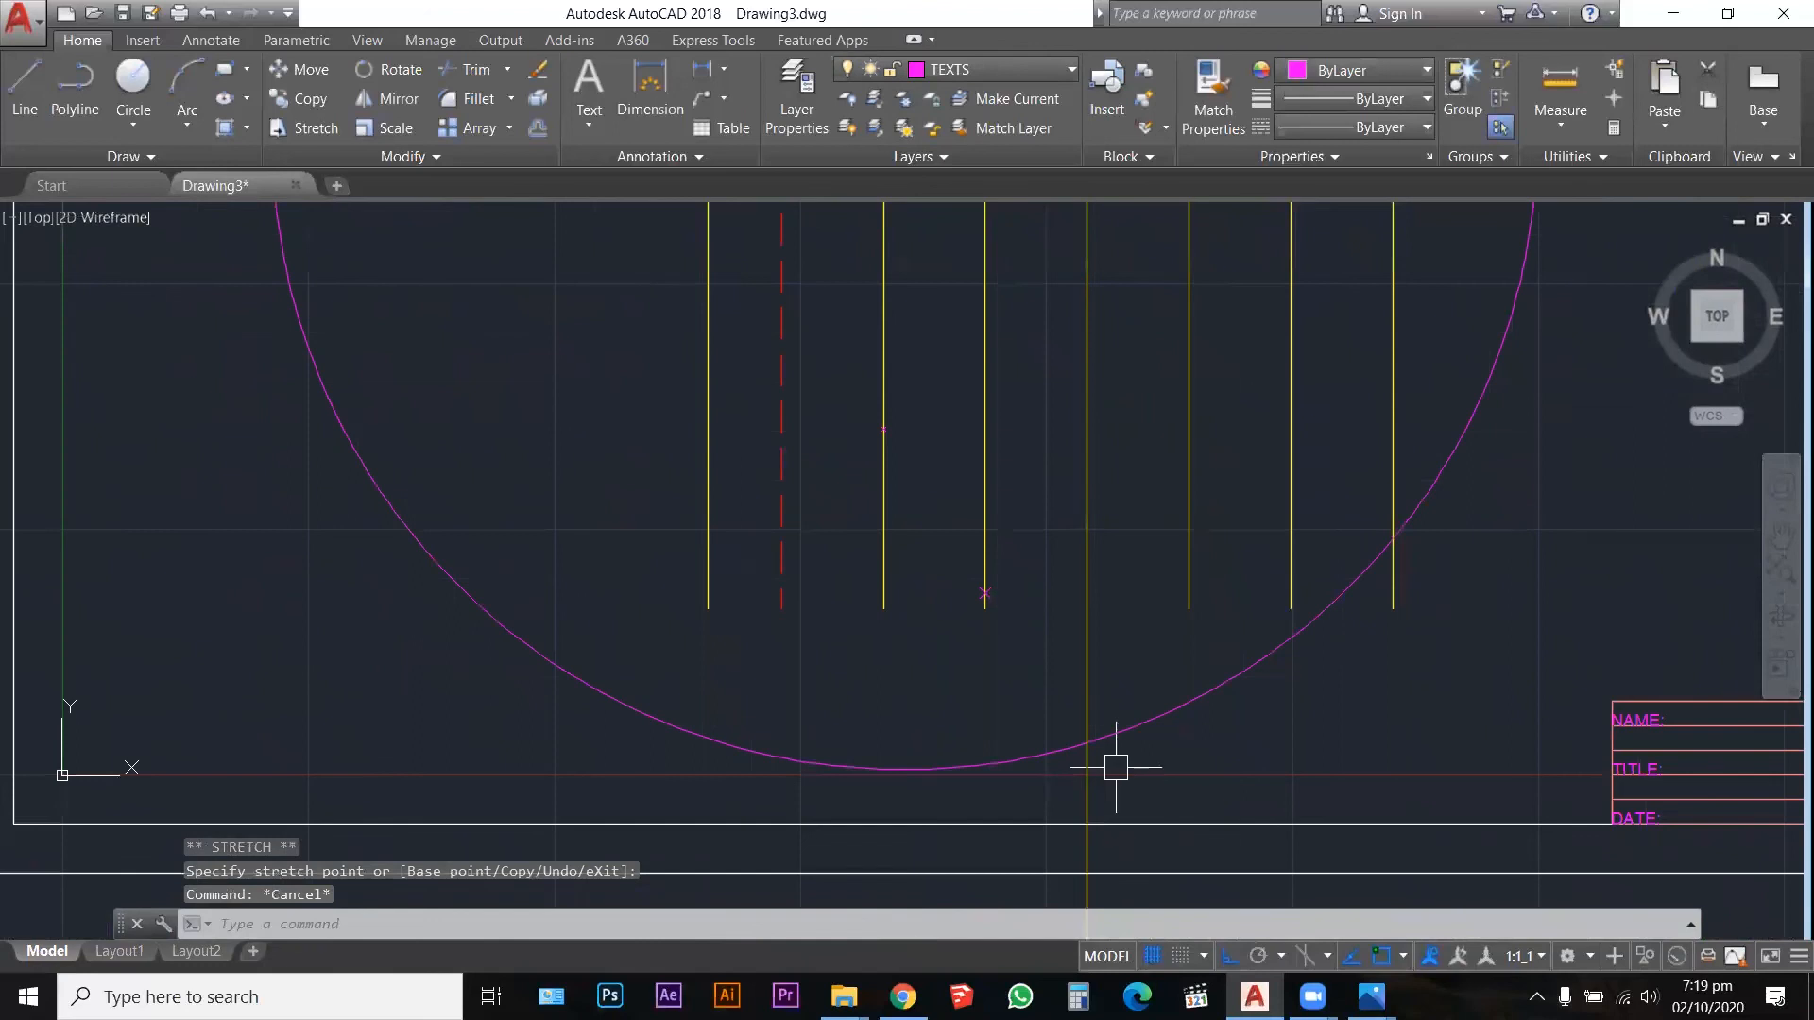
{"action": "type", "text": "po"}
{"action": "key", "text": "Return"}
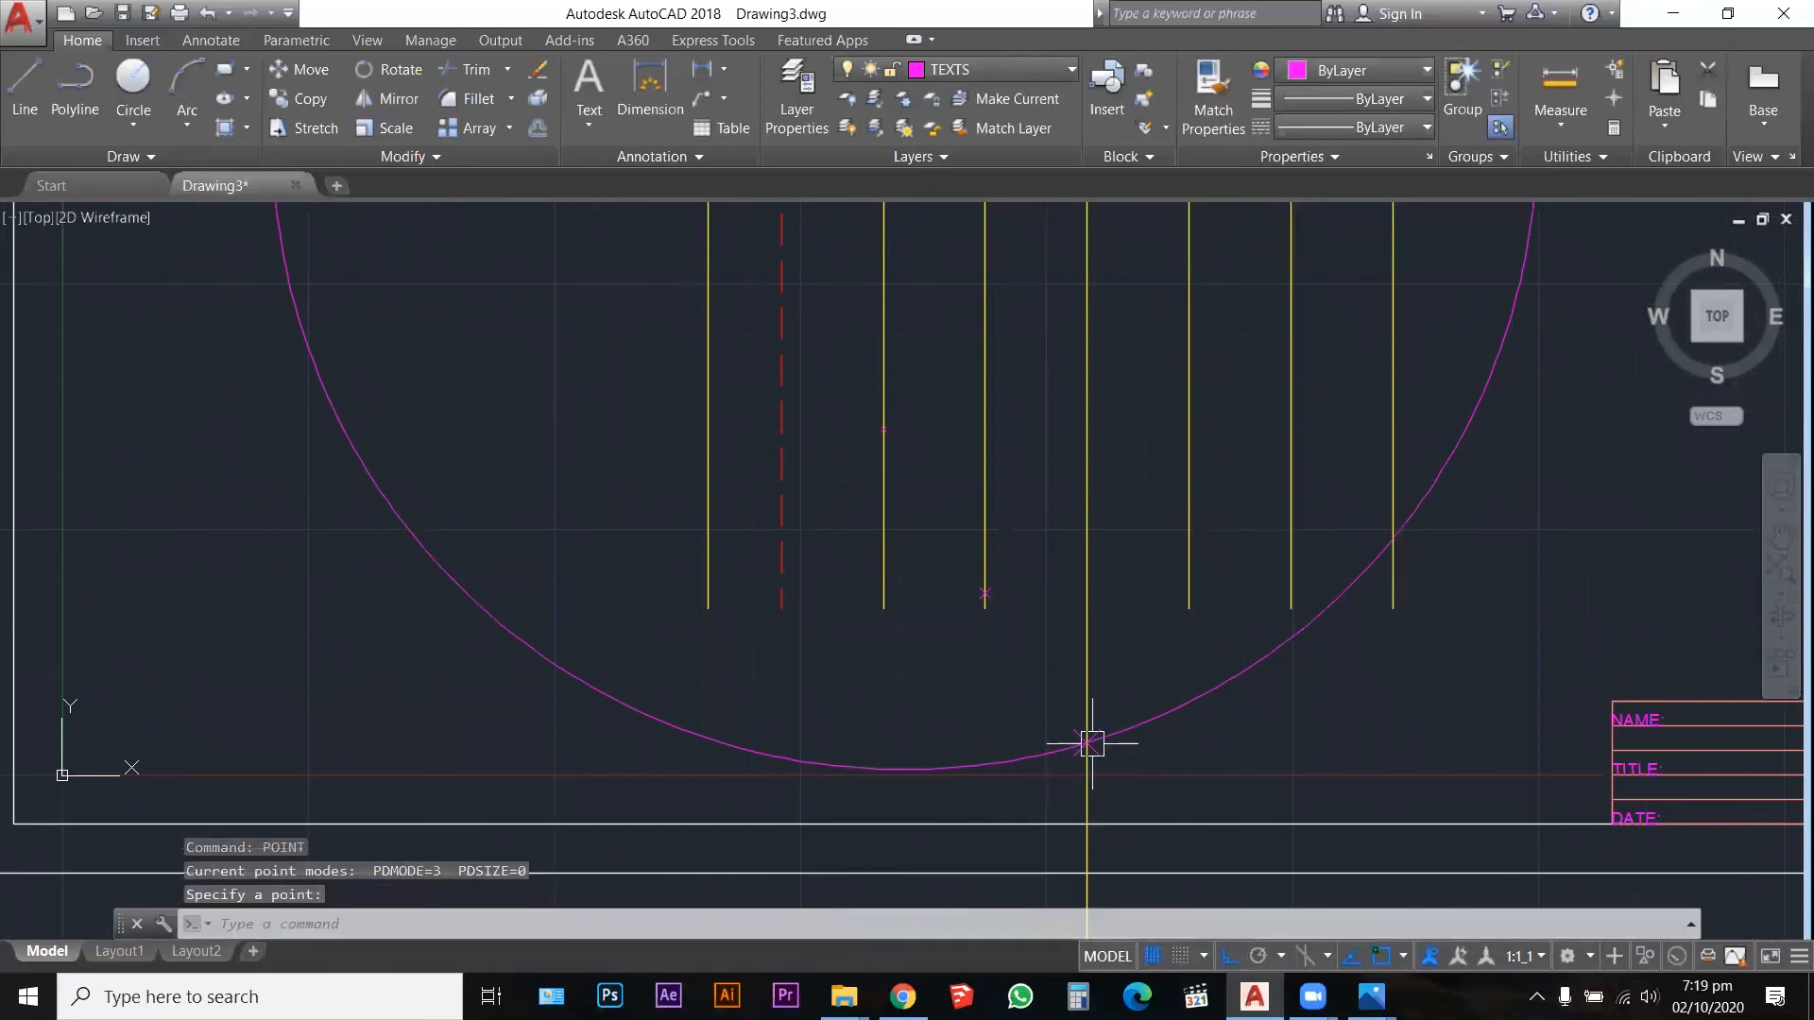
{"action": "key", "text": "Escape"}
{"action": "scroll", "coordinate": [1086, 756], "scroll_direction": "down", "scroll_amount": 5}
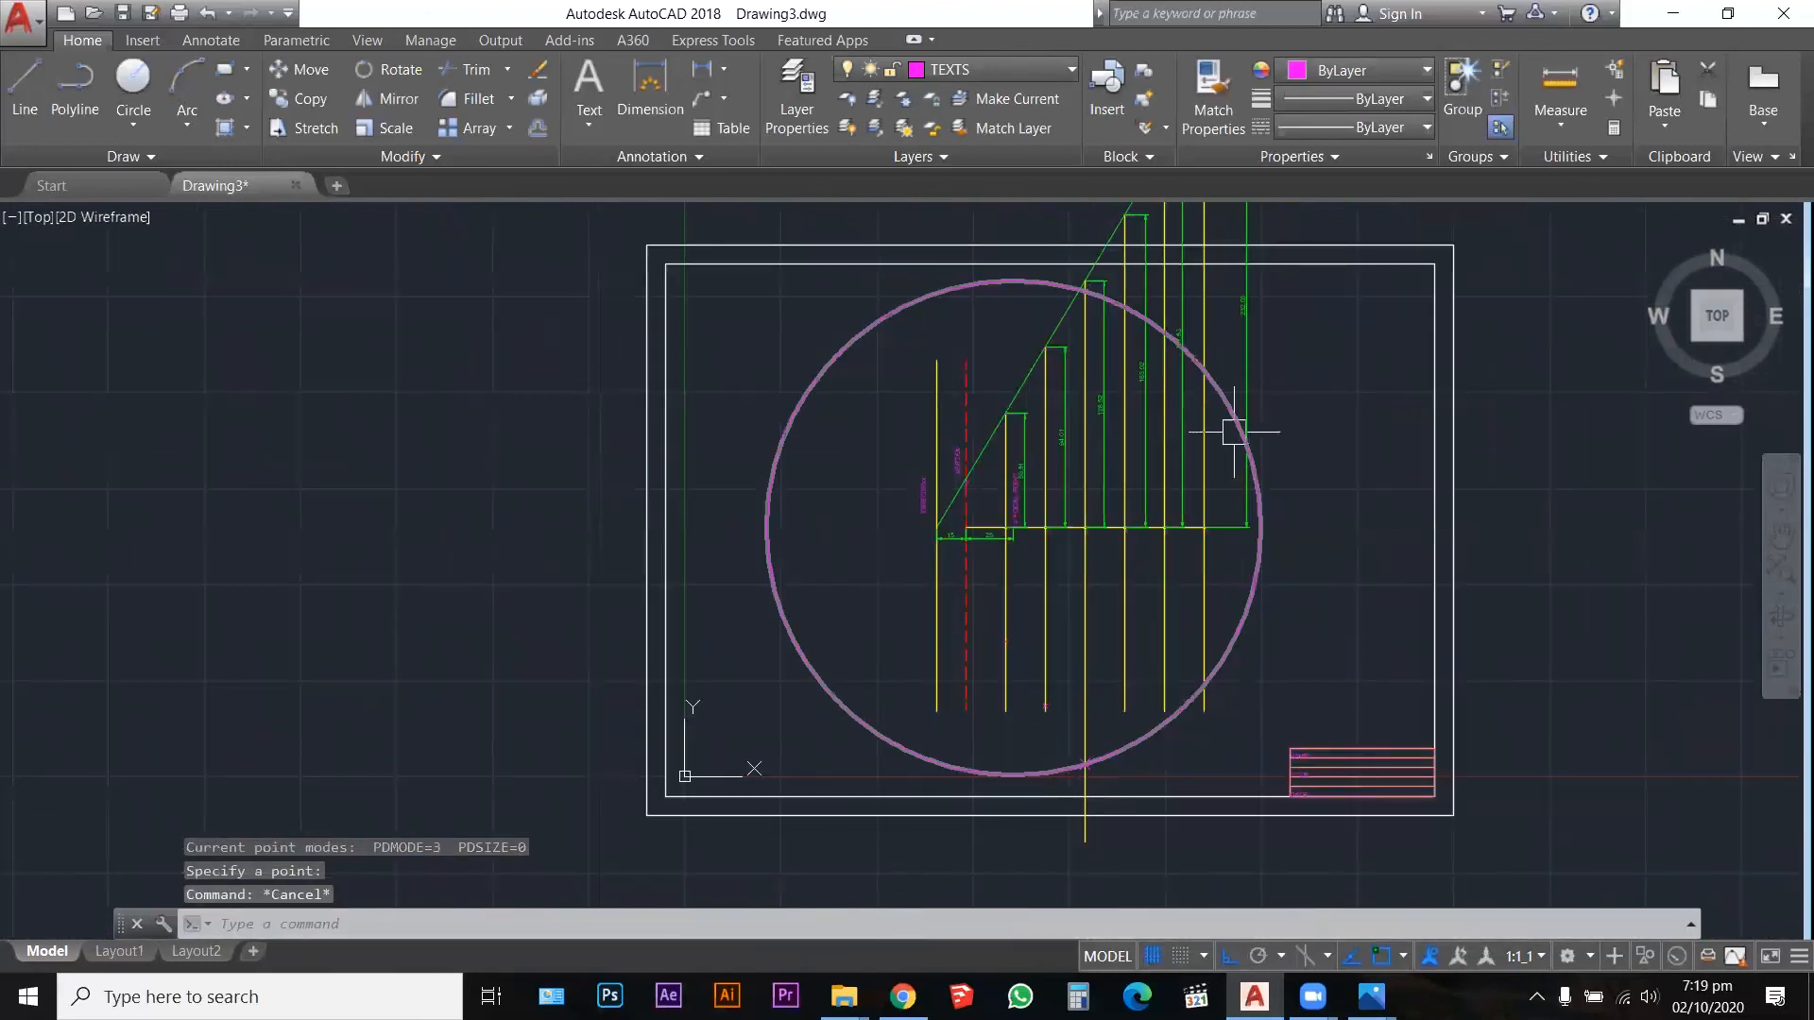
{"action": "left_click", "coordinate": [1234, 432]}
{"action": "key", "text": "Delete"}
Step: Draw a circle of radius 163.02 centred on focal point F
{"action": "scroll", "coordinate": [1077, 326], "scroll_direction": "up", "scroll_amount": 2}
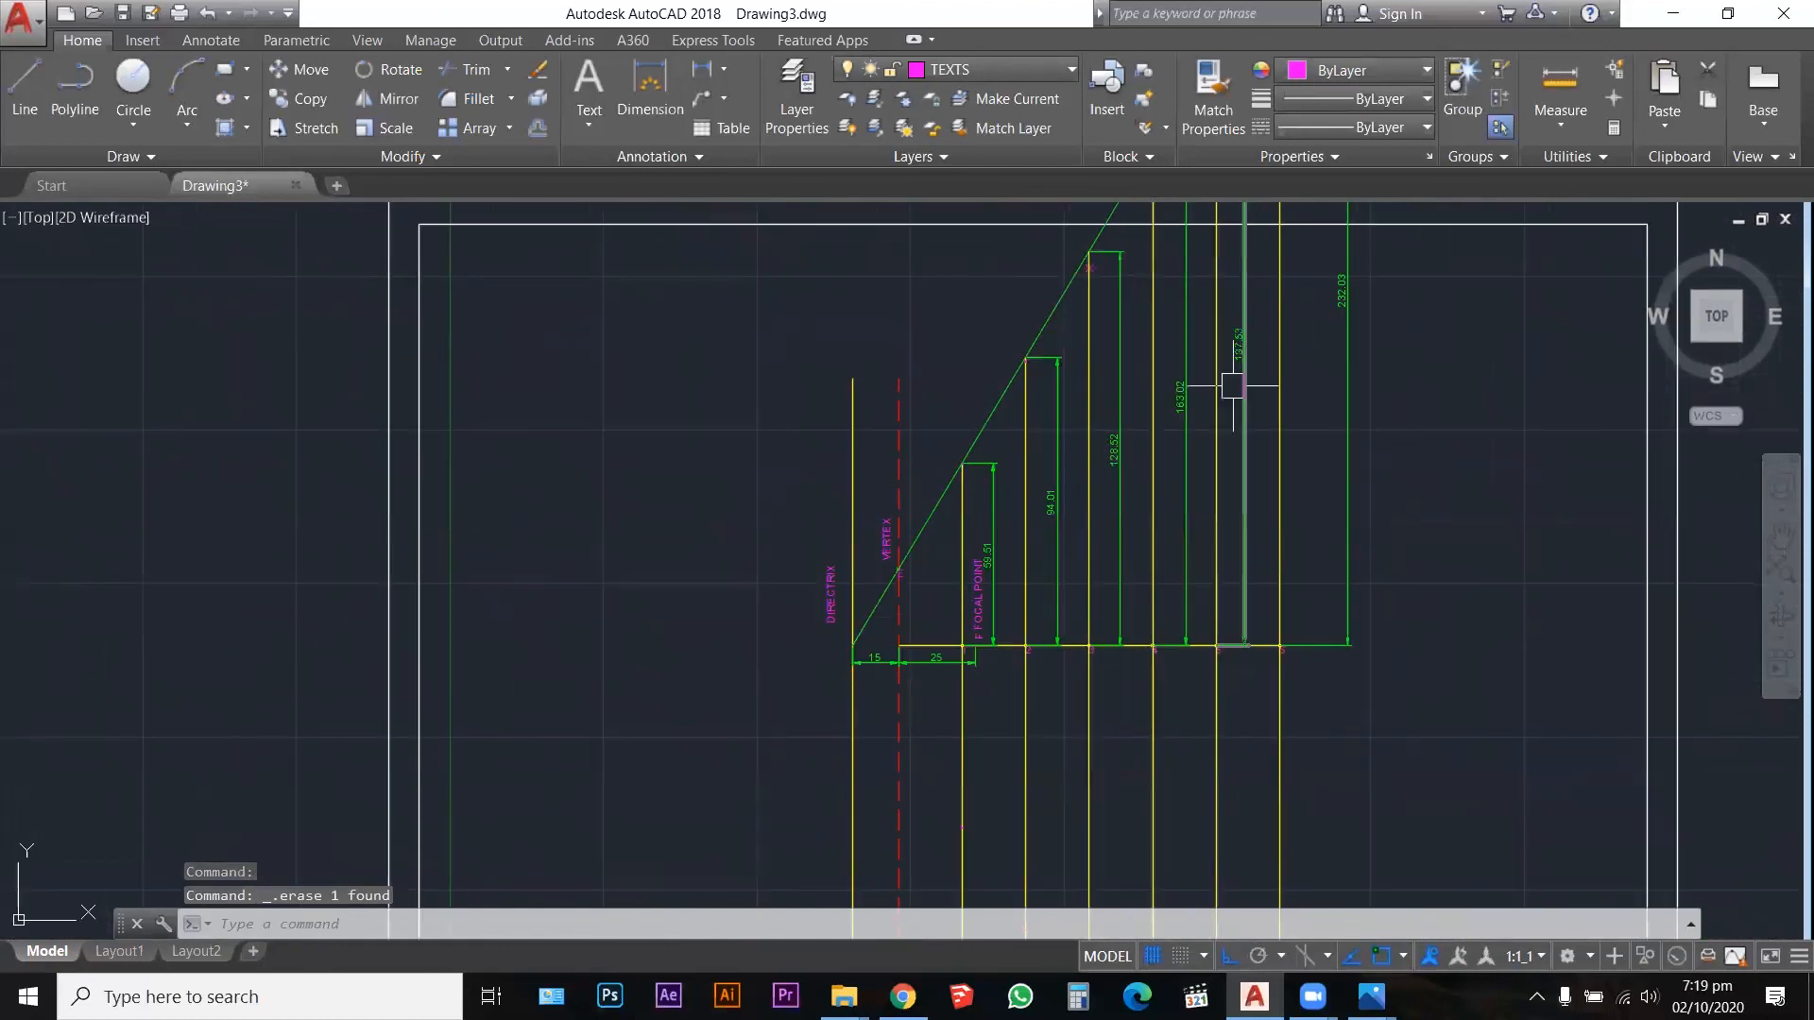
{"action": "scroll", "coordinate": [1183, 382], "scroll_direction": "up", "scroll_amount": 3}
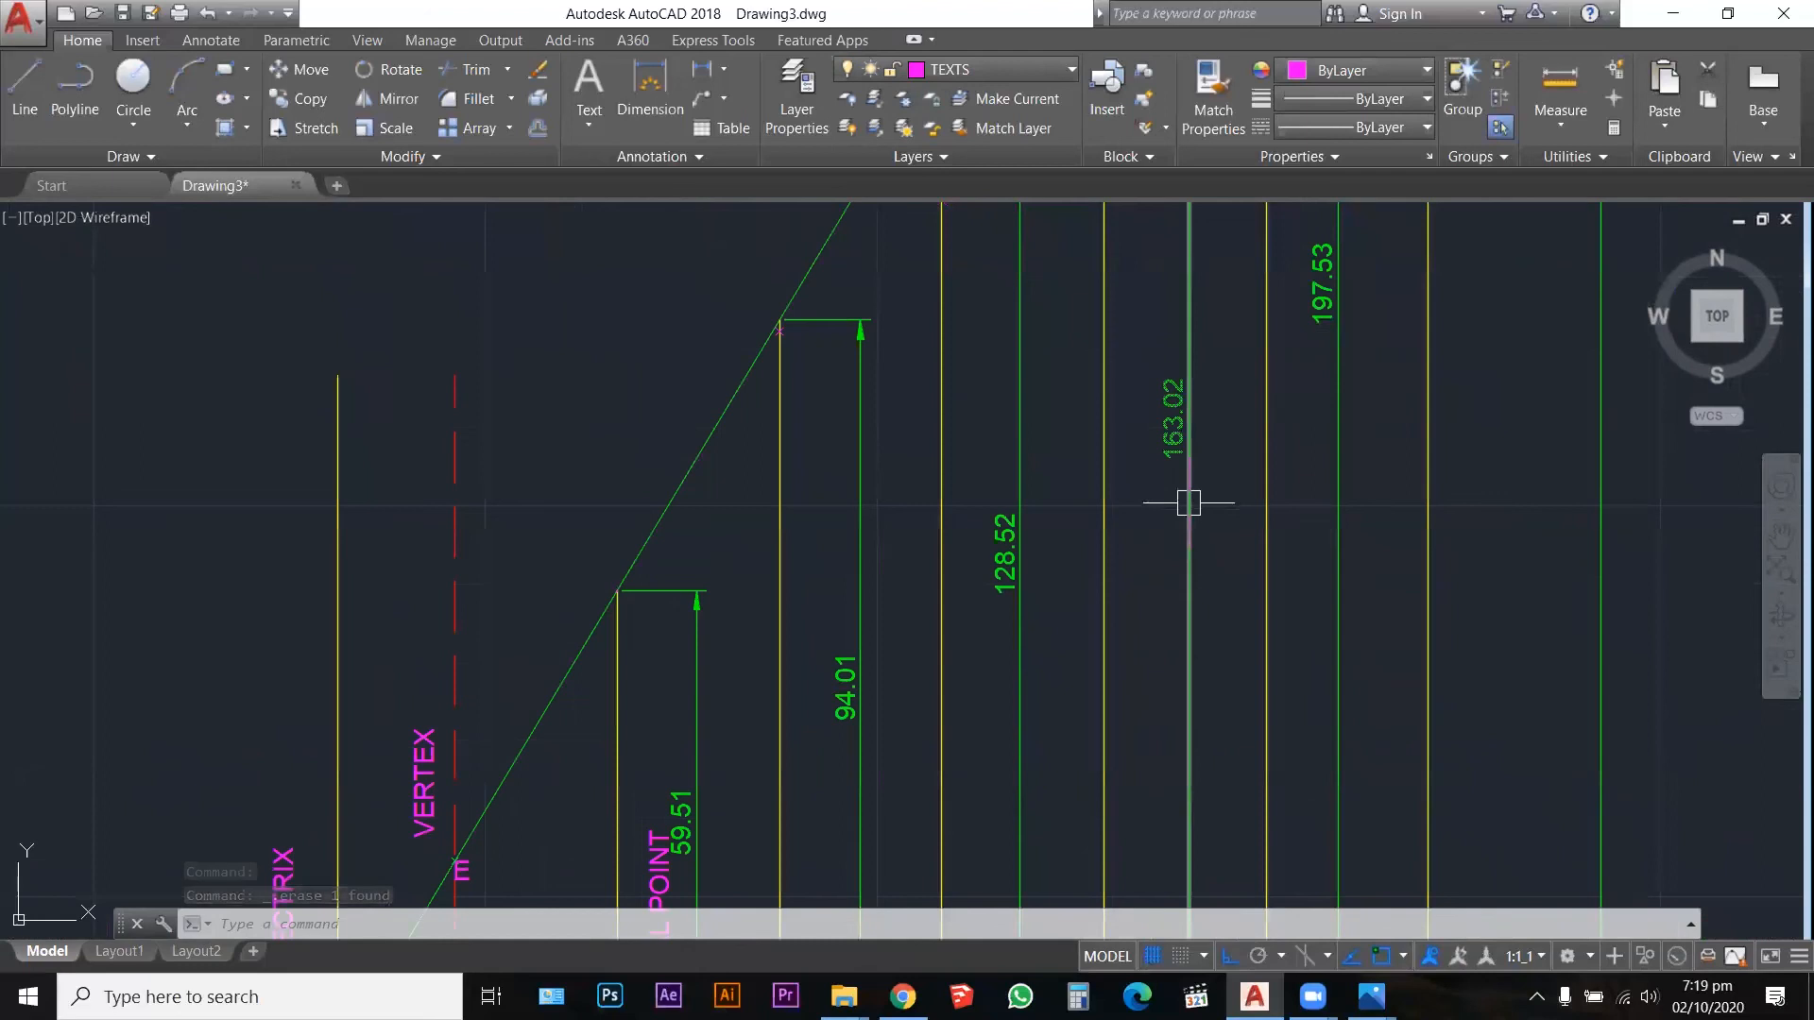
{"action": "scroll", "coordinate": [1188, 503], "scroll_direction": "down", "scroll_amount": 2}
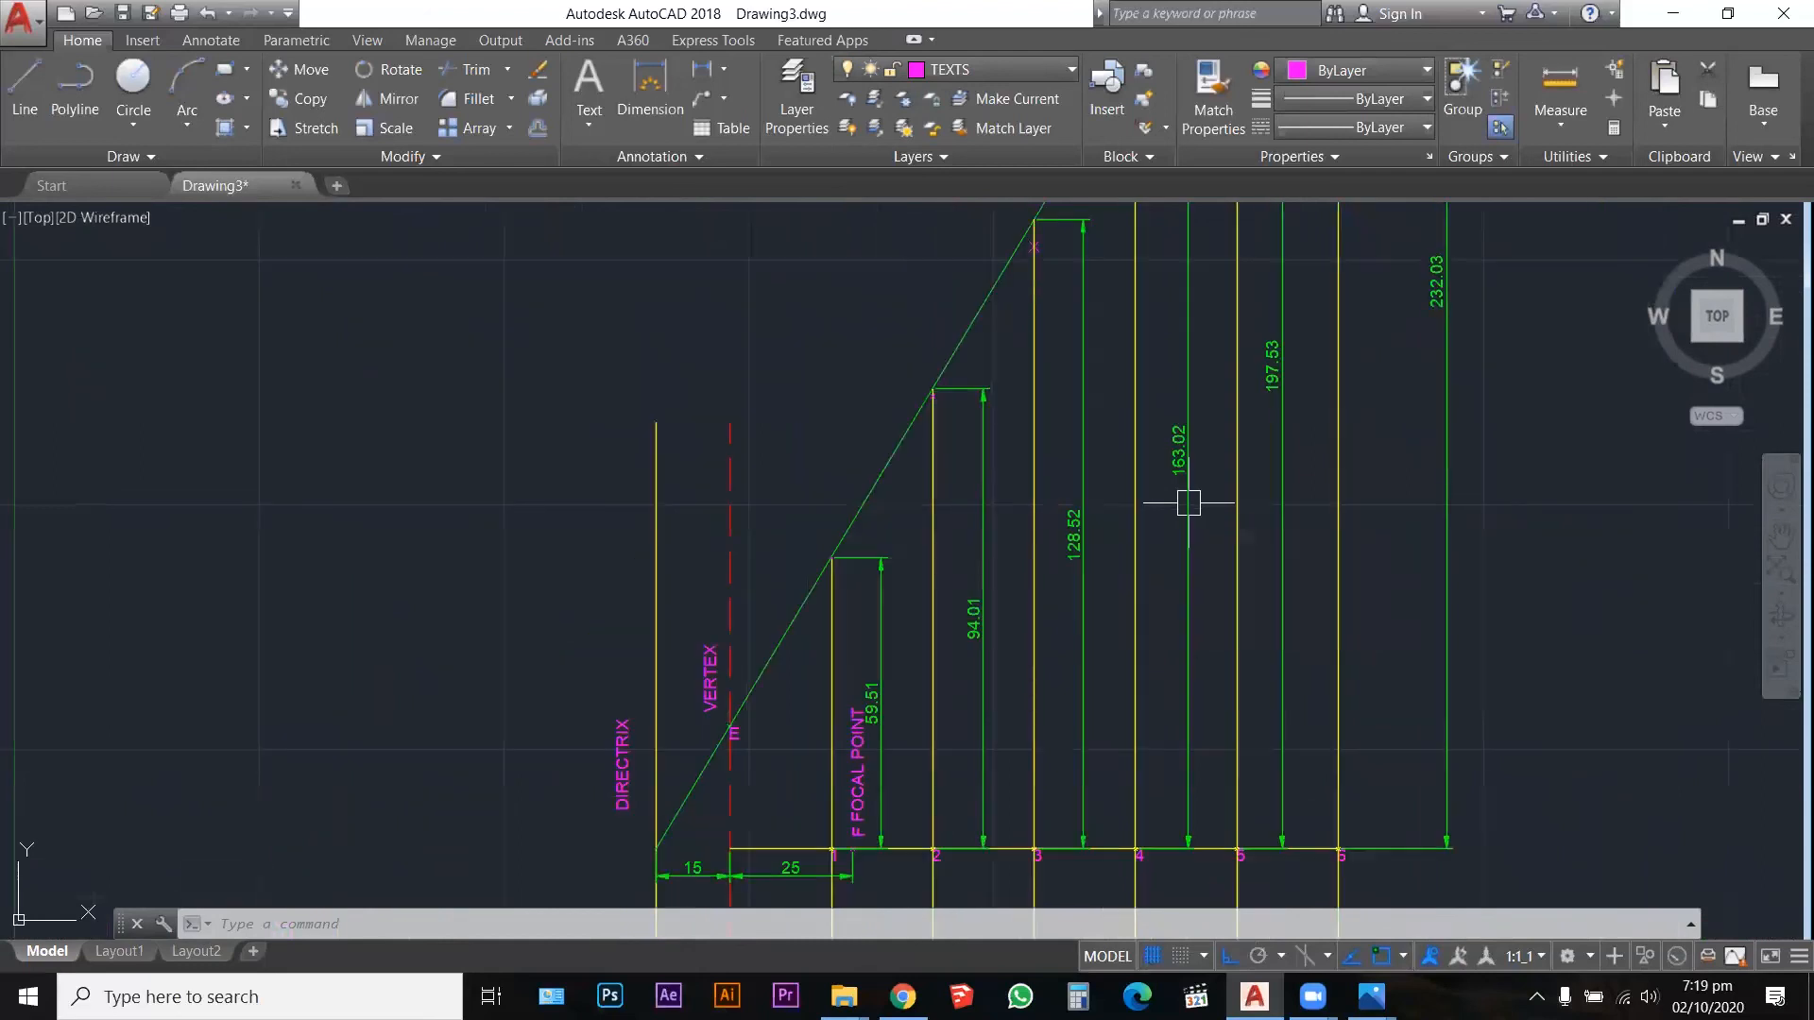
{"action": "type", "text": "c"}
{"action": "key", "text": "Return"}
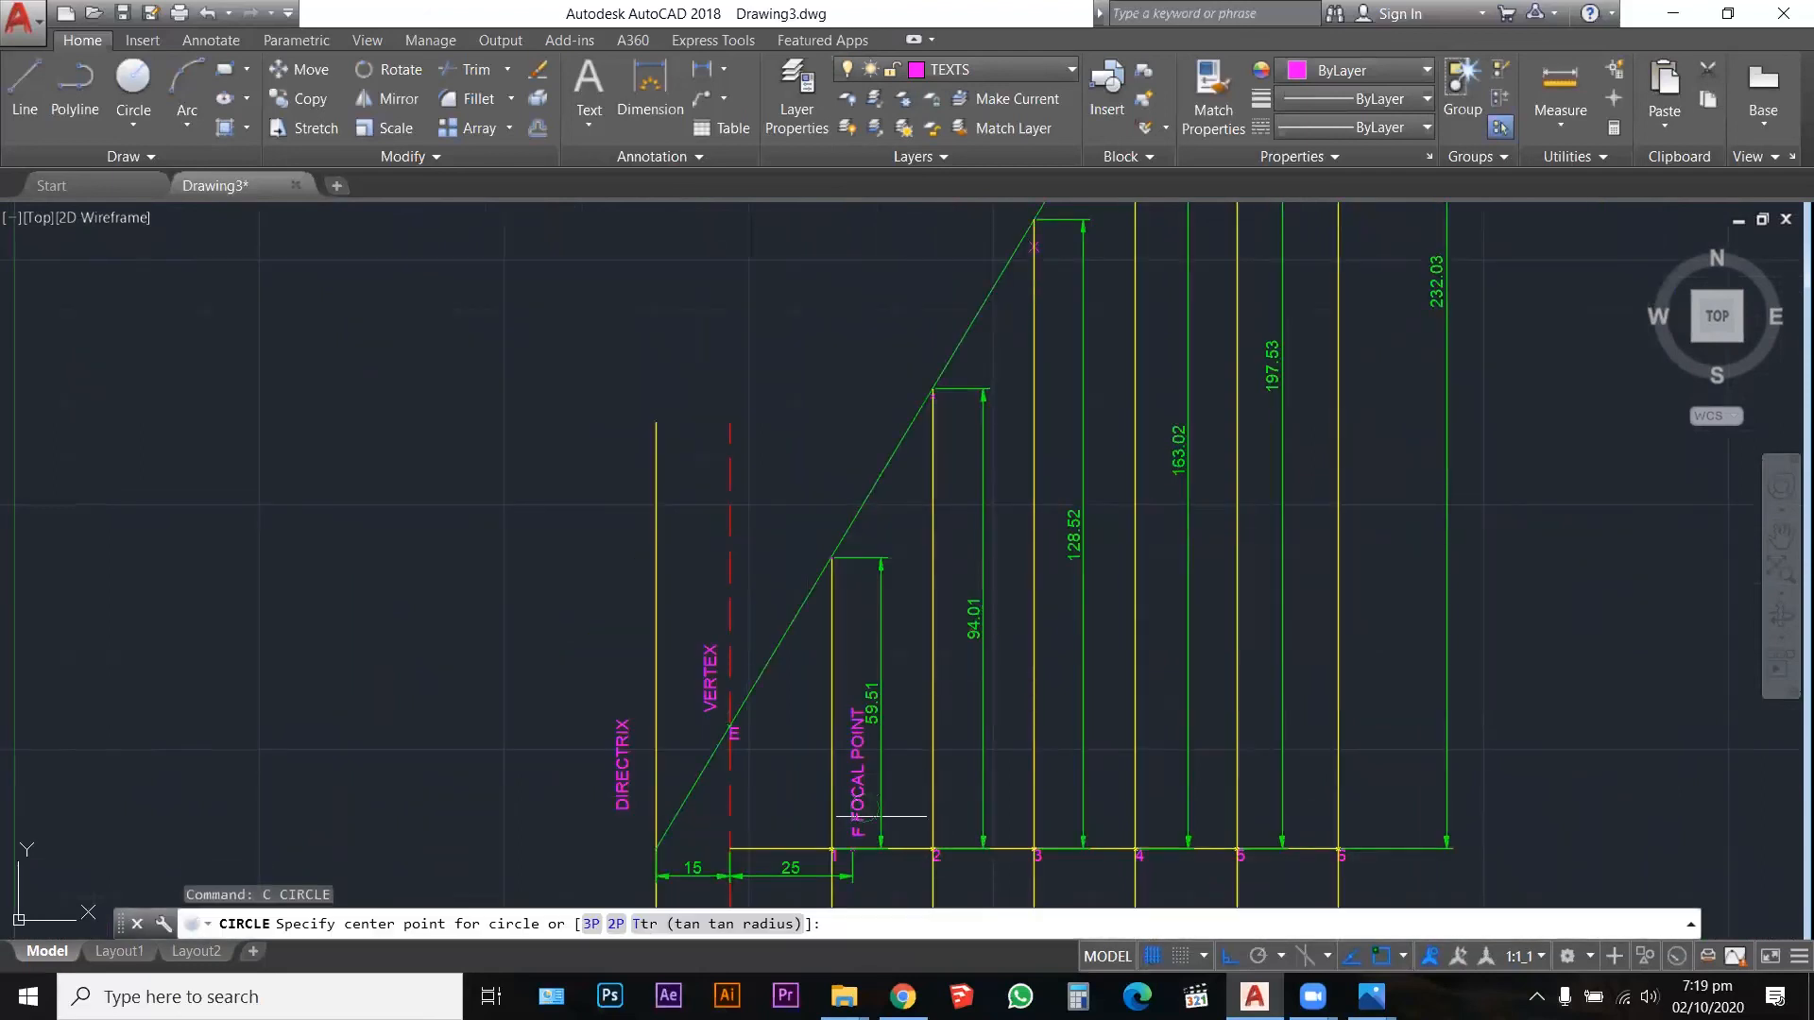
{"action": "left_click", "coordinate": [852, 851]}
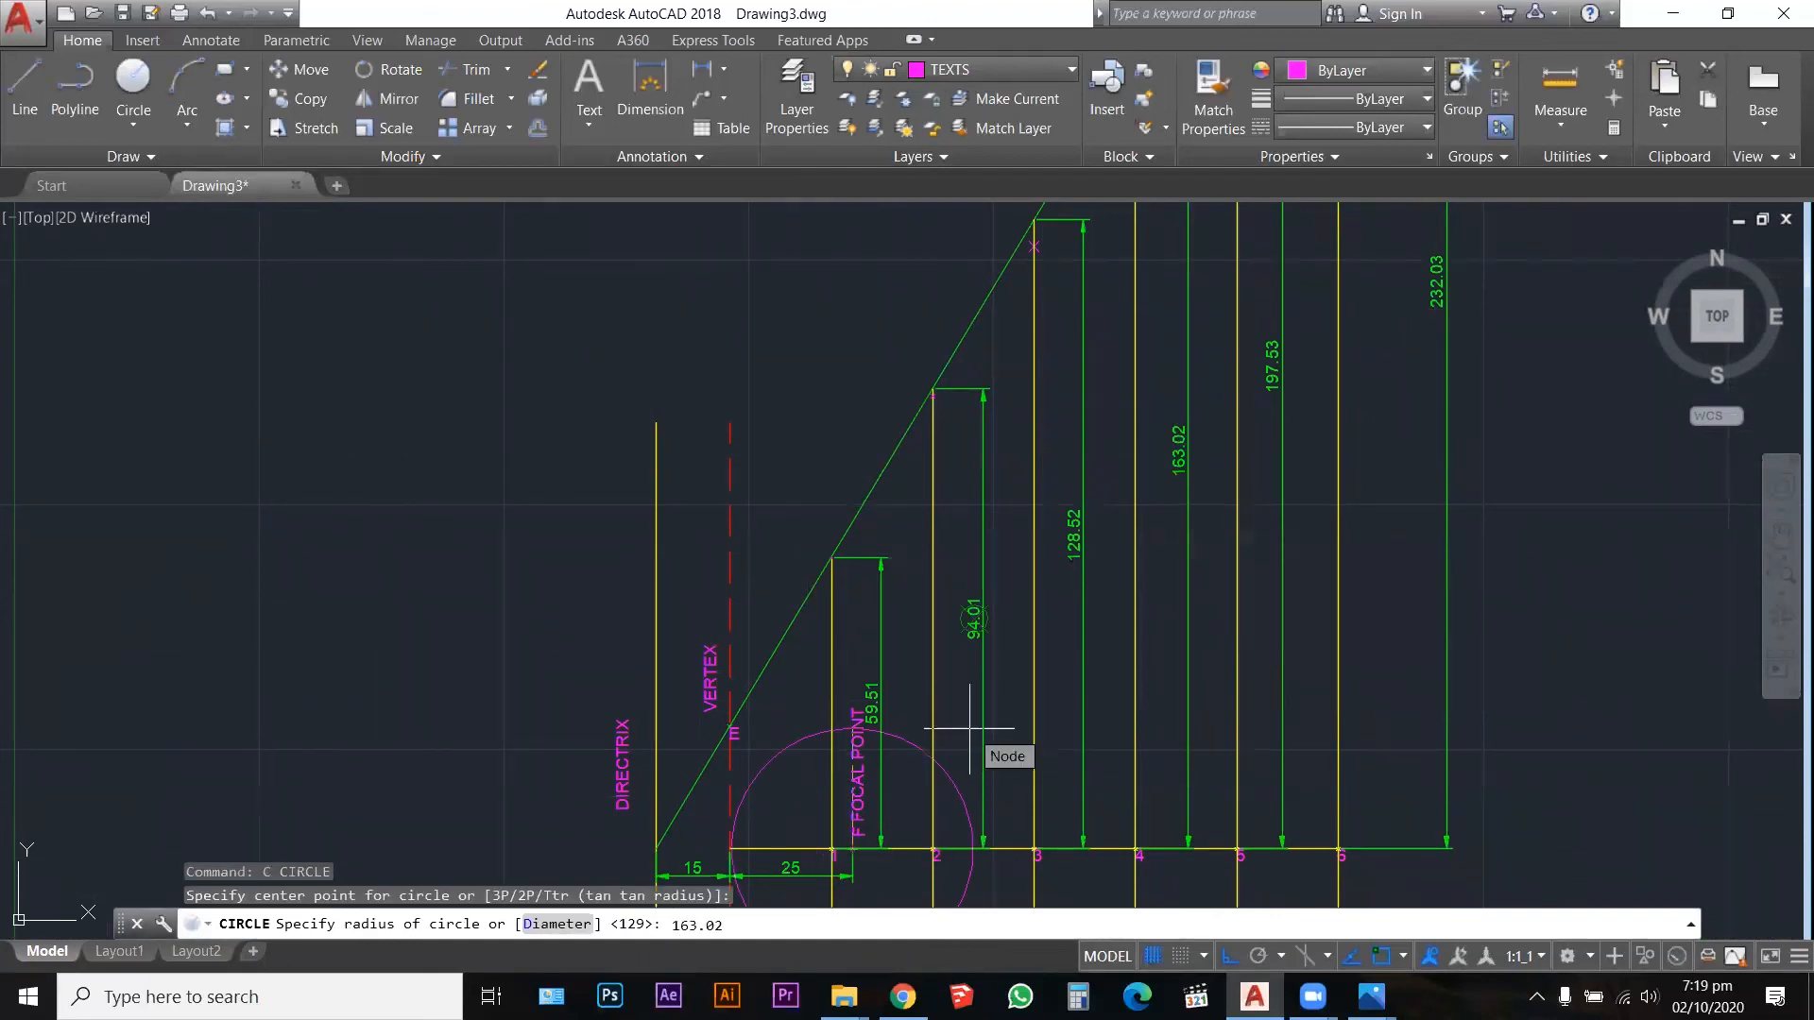
{"action": "type", "text": "163.02"}
{"action": "key", "text": "Return"}
Step: Place a point where the 163.02-radius circle crosses the upper part of vertical line 4
{"action": "scroll", "coordinate": [982, 723], "scroll_direction": "down", "scroll_amount": 4}
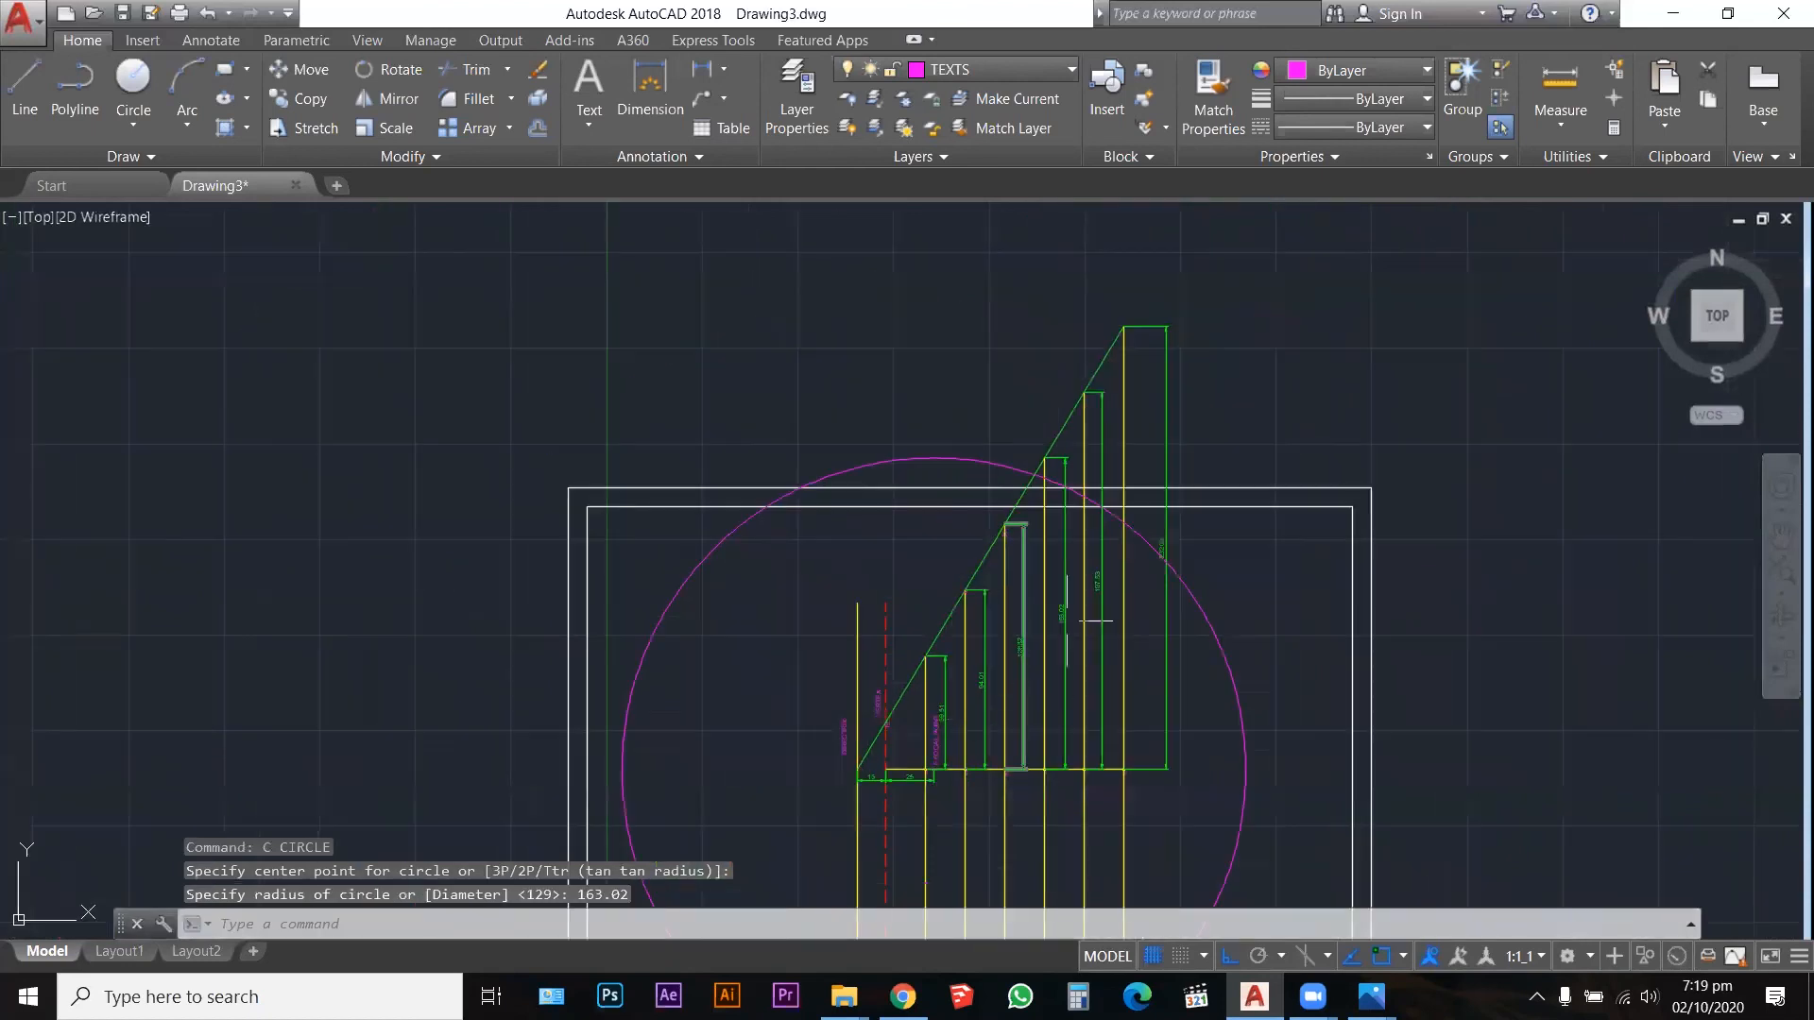
{"action": "scroll", "coordinate": [1061, 494], "scroll_direction": "up", "scroll_amount": 2}
{"action": "scroll", "coordinate": [1039, 458], "scroll_direction": "up", "scroll_amount": 2}
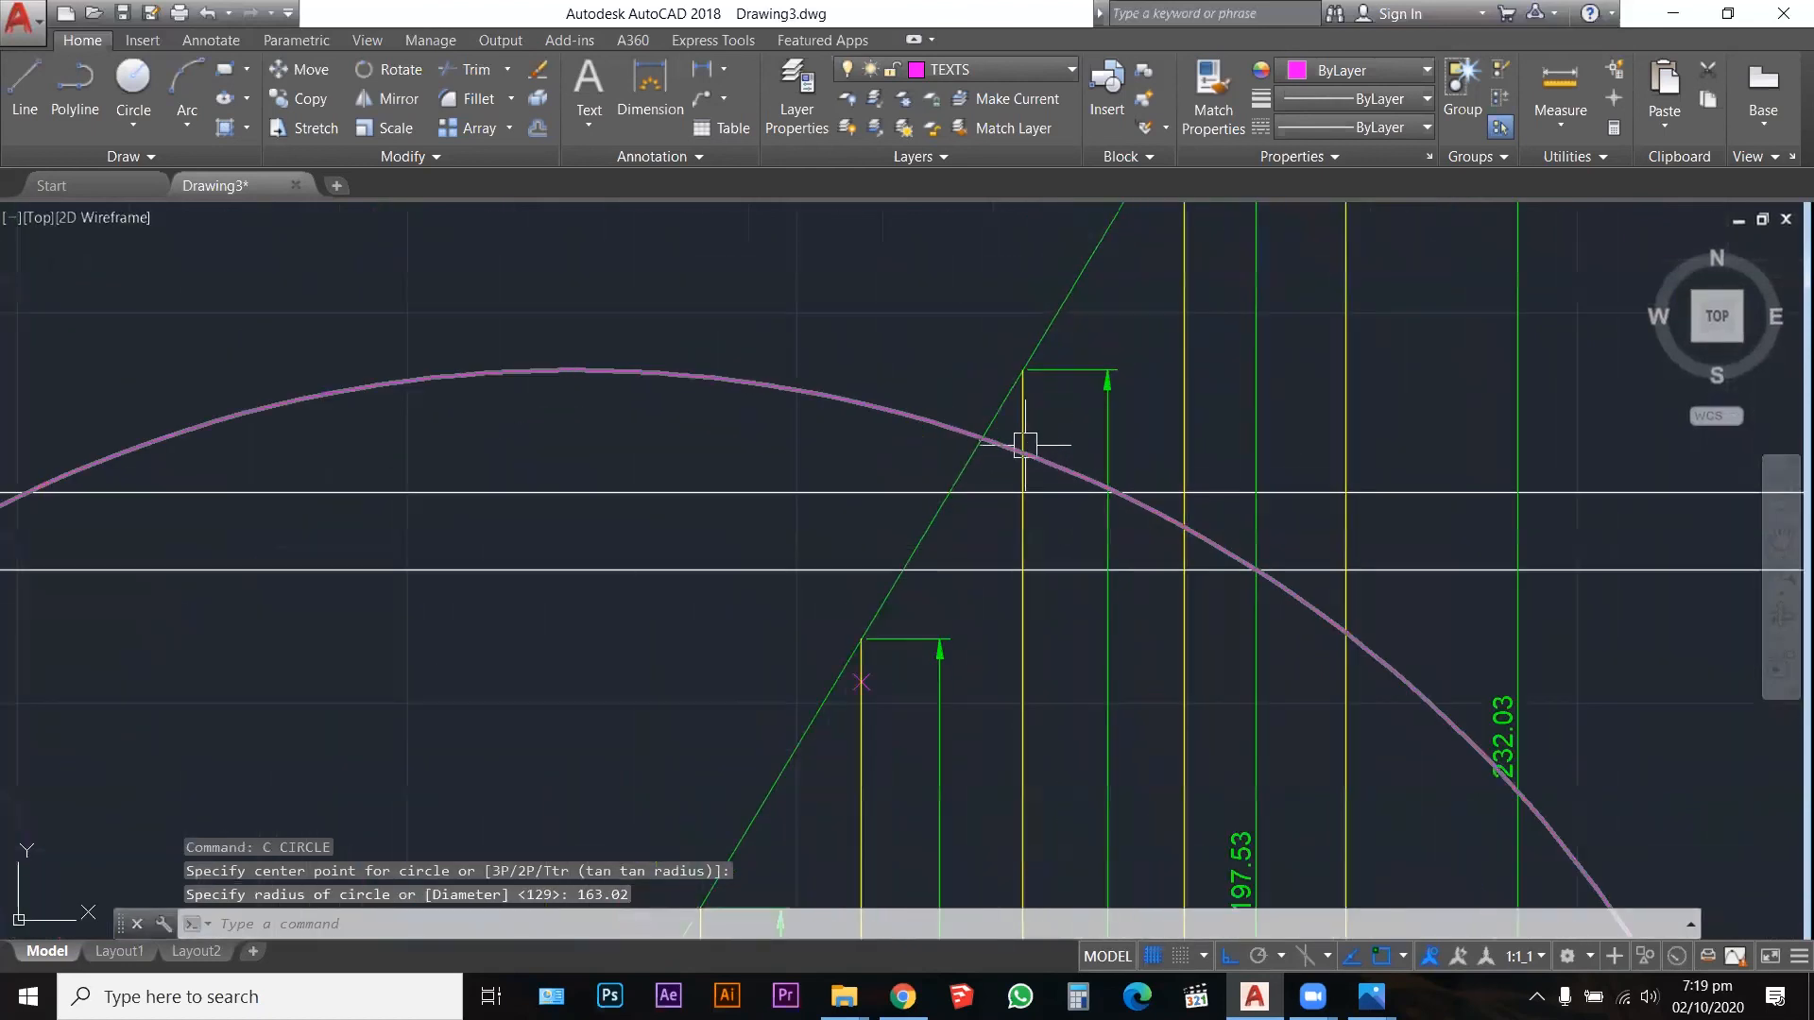
{"action": "key", "text": "Escape"}
{"action": "key", "text": "Escape"}
{"action": "type", "text": "point"}
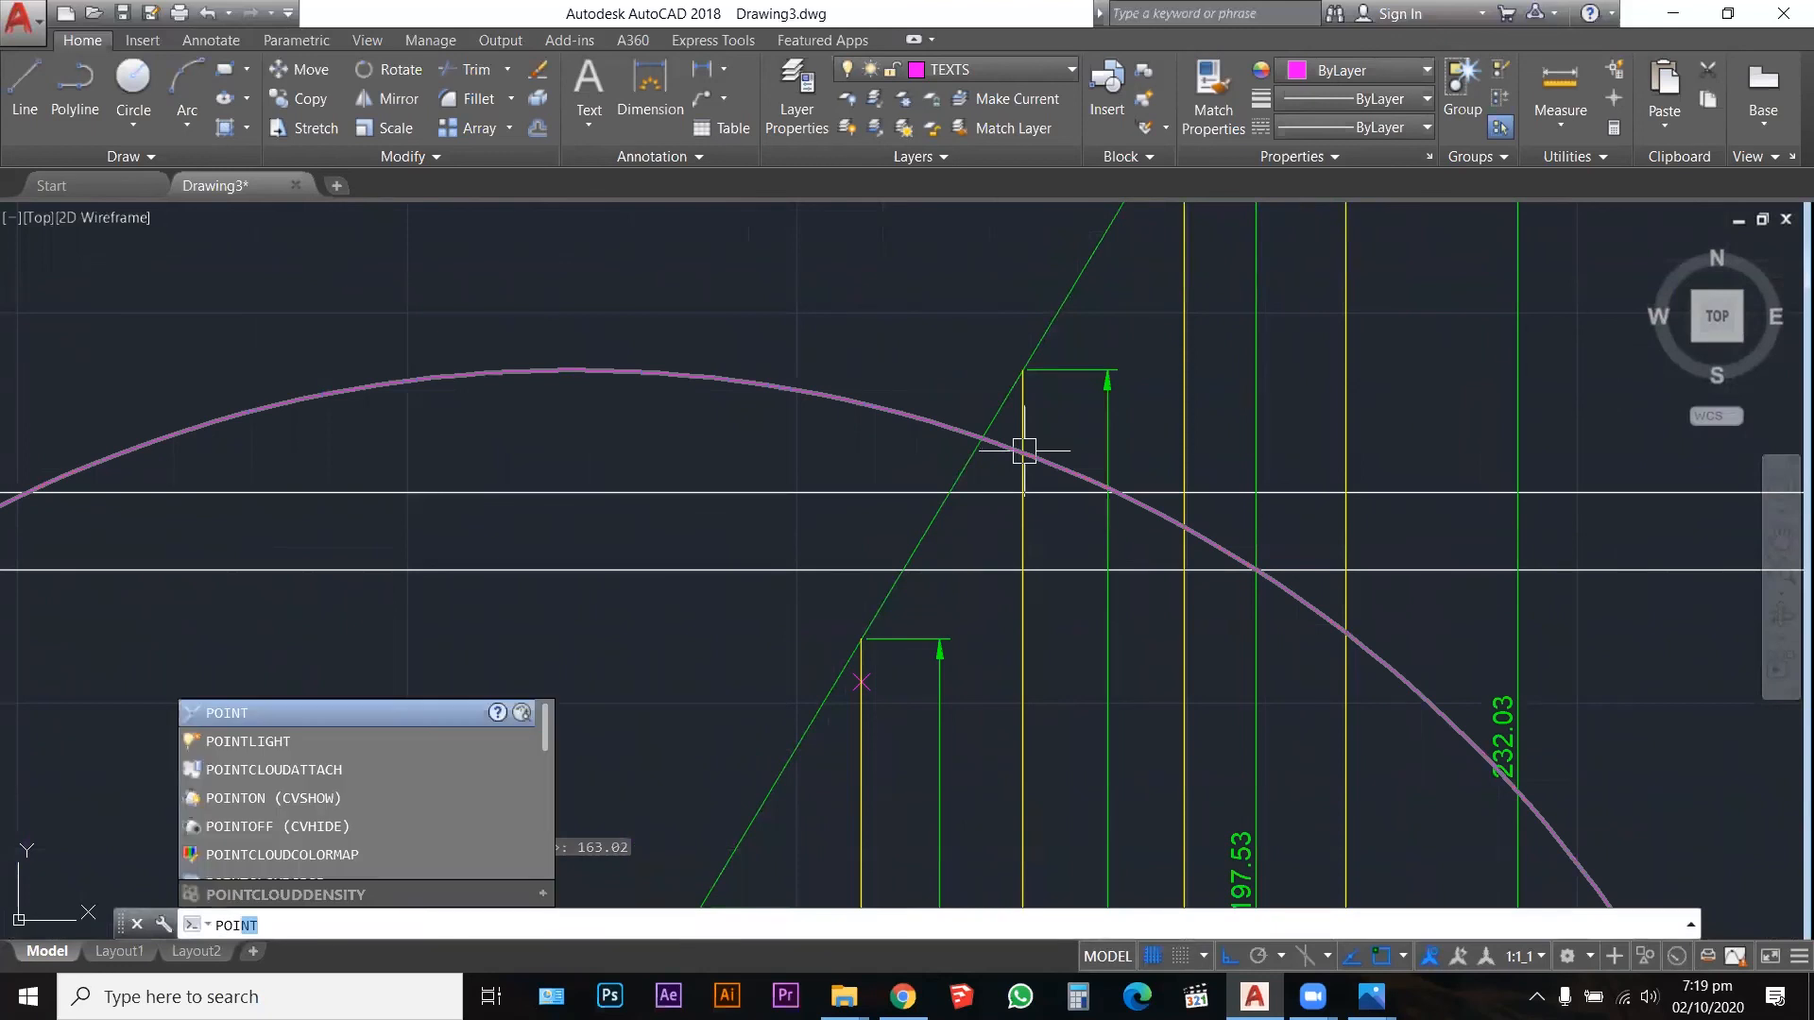
{"action": "key", "text": "Return"}
{"action": "scroll", "coordinate": [1022, 454], "scroll_direction": "down", "scroll_amount": 5}
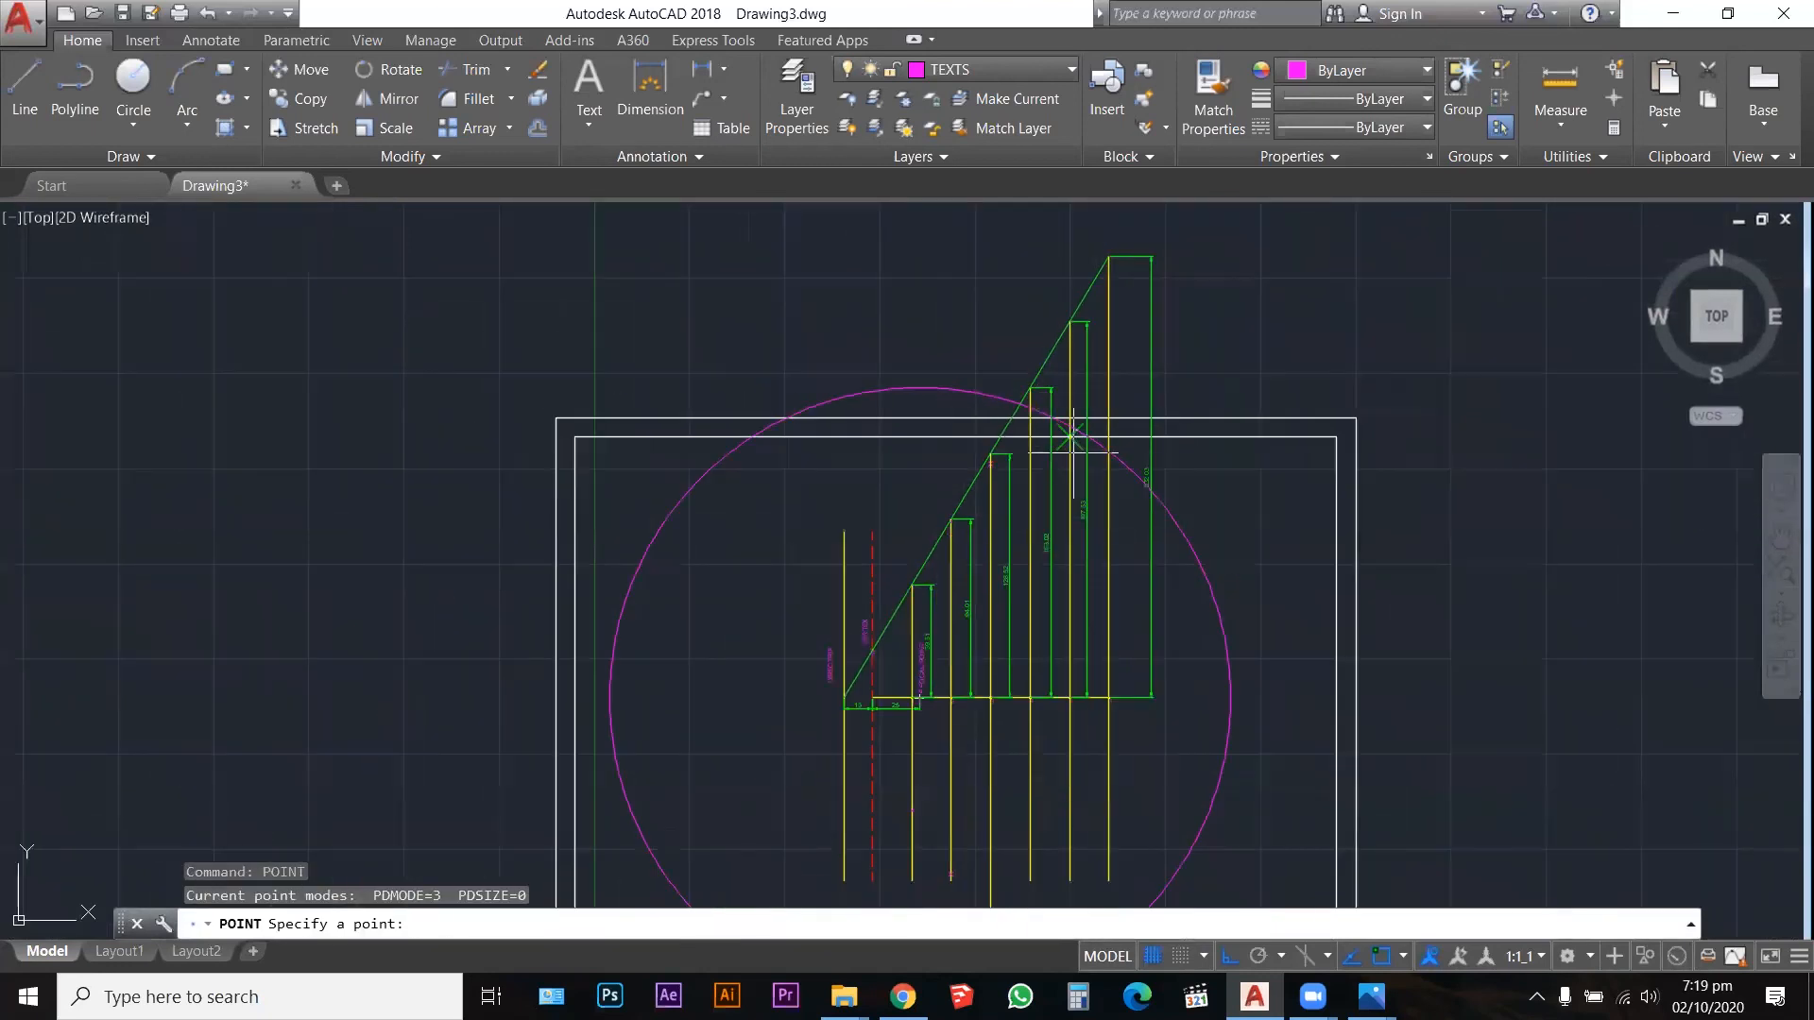
{"action": "left_click", "coordinate": [1034, 404]}
{"action": "scroll", "coordinate": [1065, 409], "scroll_direction": "down", "scroll_amount": 4}
{"action": "key", "text": "Escape"}
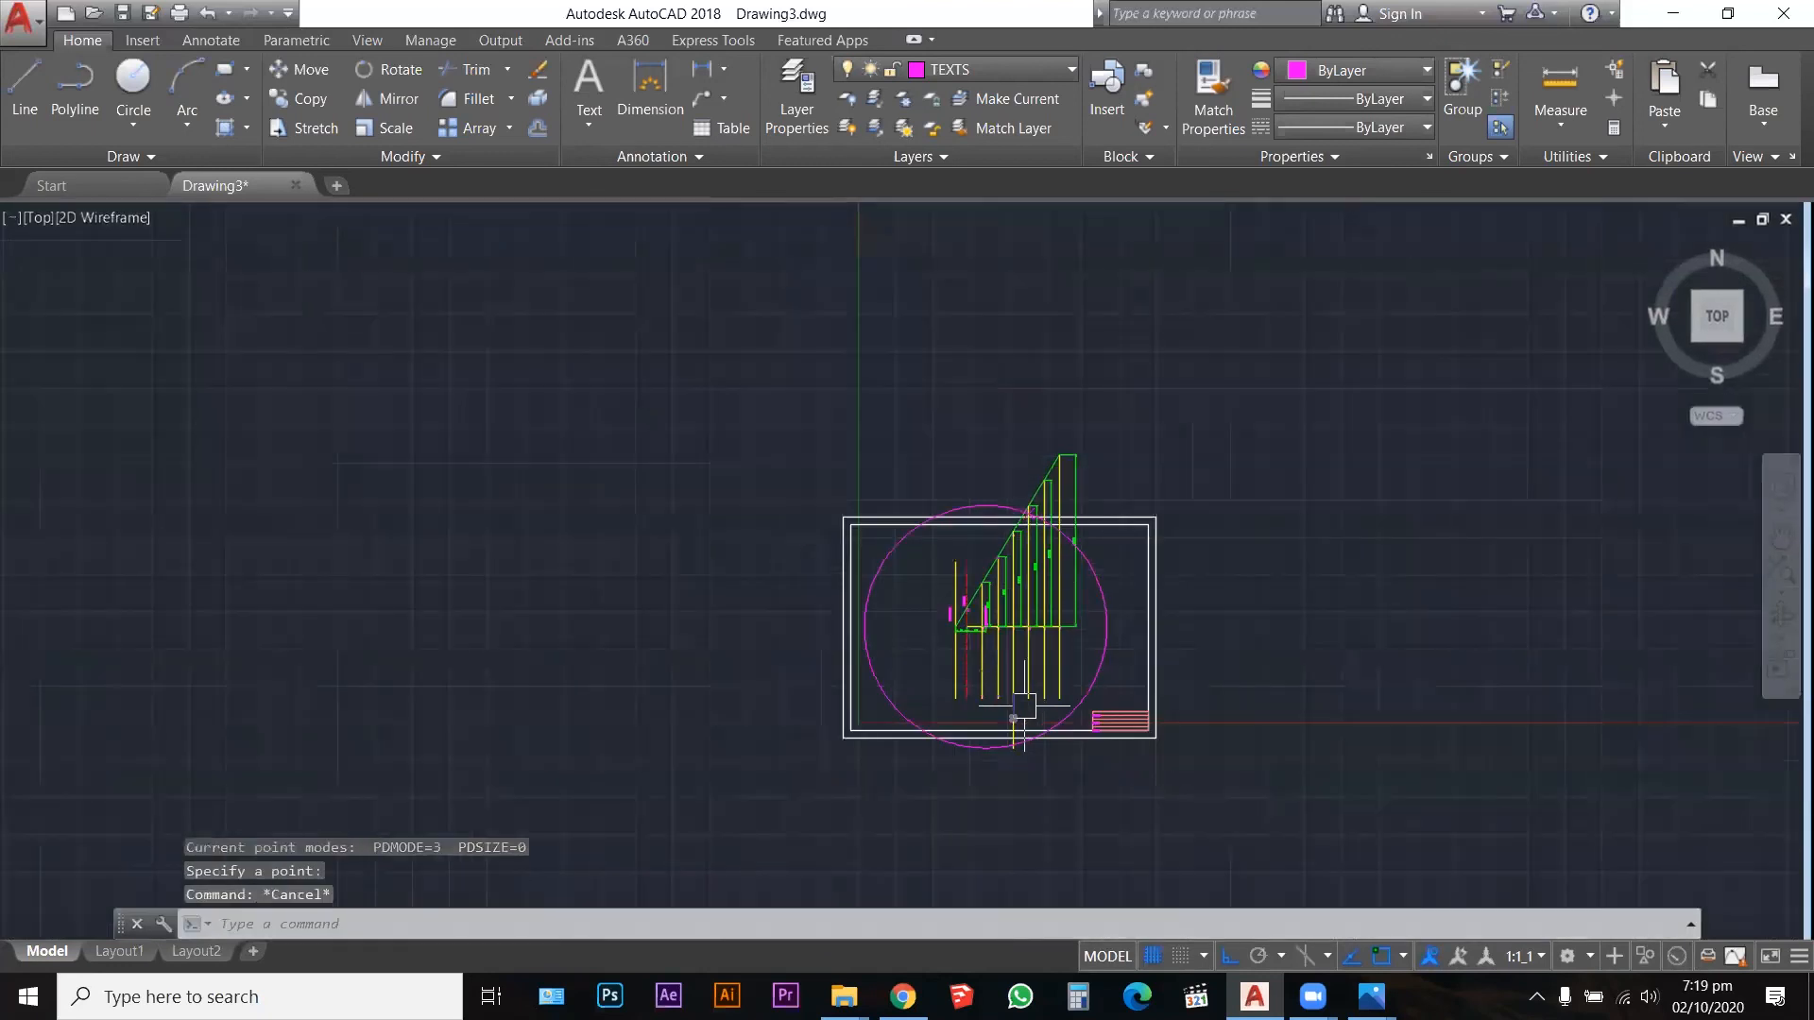
Step: Stretch the lower end of vertical line 4 straight down past the 163.02-radius circle
{"action": "scroll", "coordinate": [1044, 648], "scroll_direction": "up", "scroll_amount": 4}
{"action": "left_click", "coordinate": [1035, 651]}
{"action": "left_click", "coordinate": [1035, 686]}
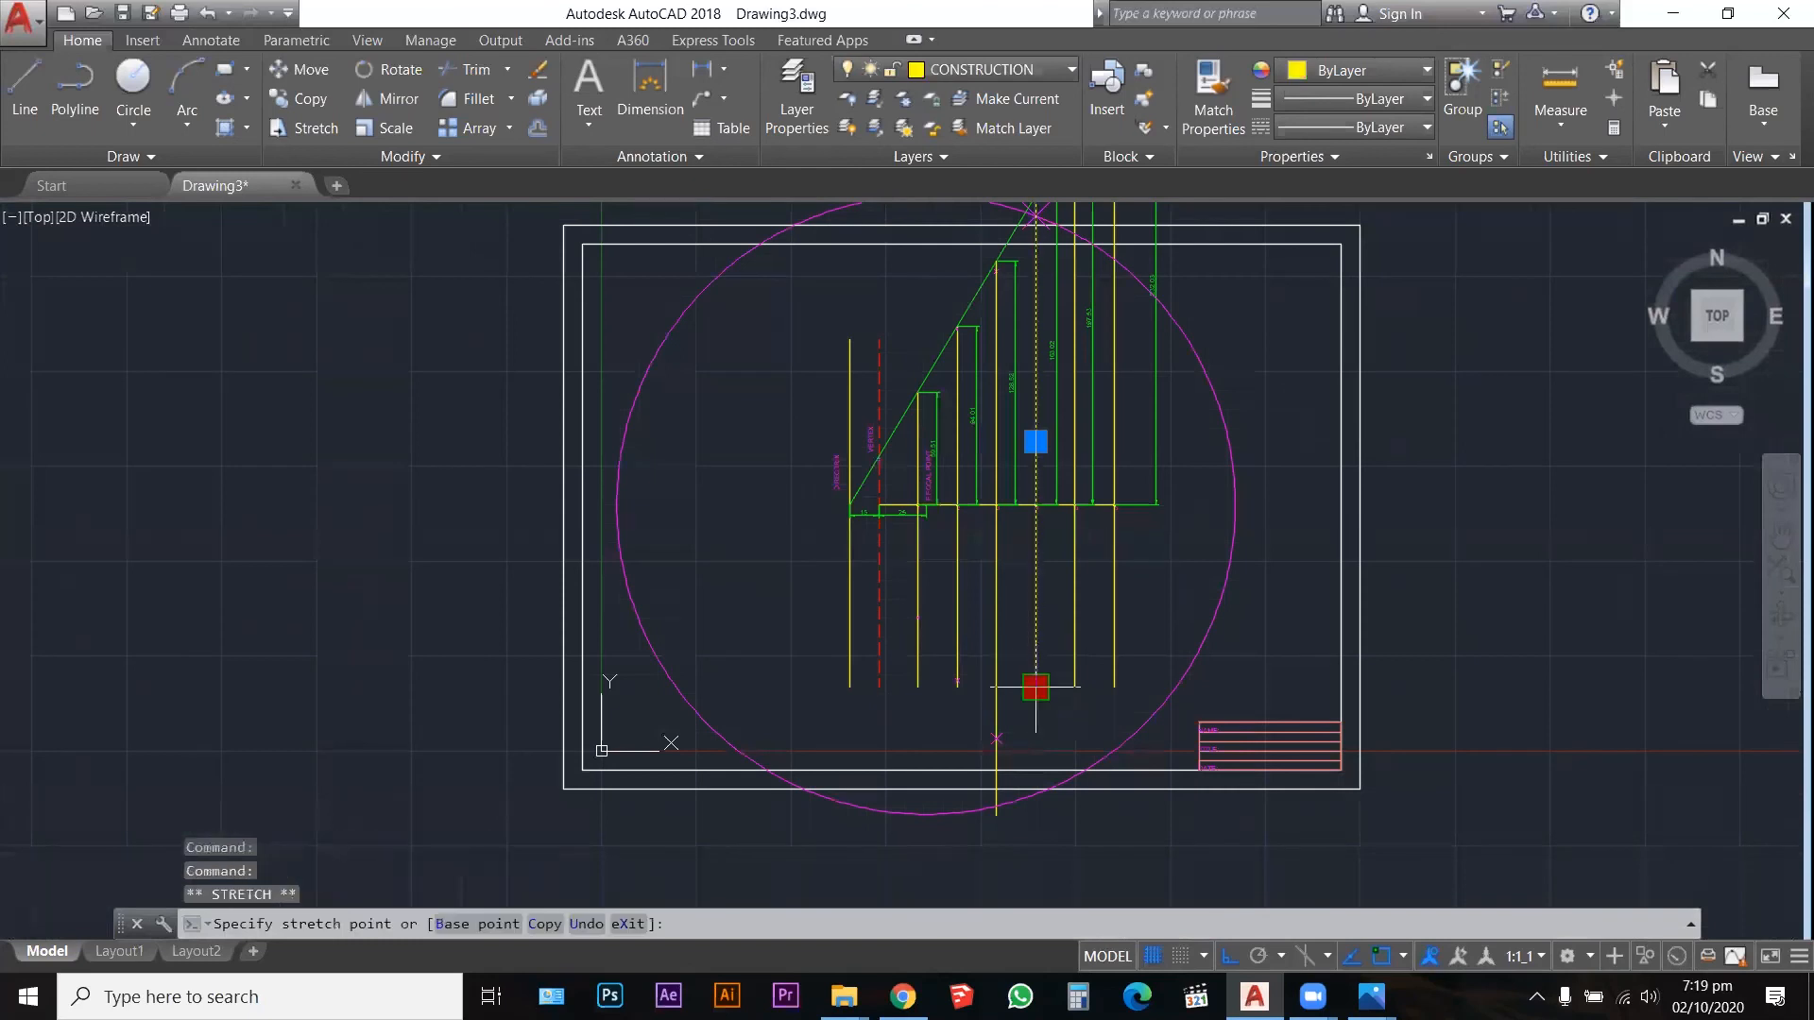
{"action": "left_click", "coordinate": [1036, 842]}
{"action": "key", "text": "Escape"}
Step: Place a point at the lower intersection of line 4 and the circle, and delete the circle
{"action": "scroll", "coordinate": [1040, 812], "scroll_direction": "up", "scroll_amount": 4}
{"action": "scroll", "coordinate": [1041, 813], "scroll_direction": "up", "scroll_amount": 2}
{"action": "type", "text": "POI"}
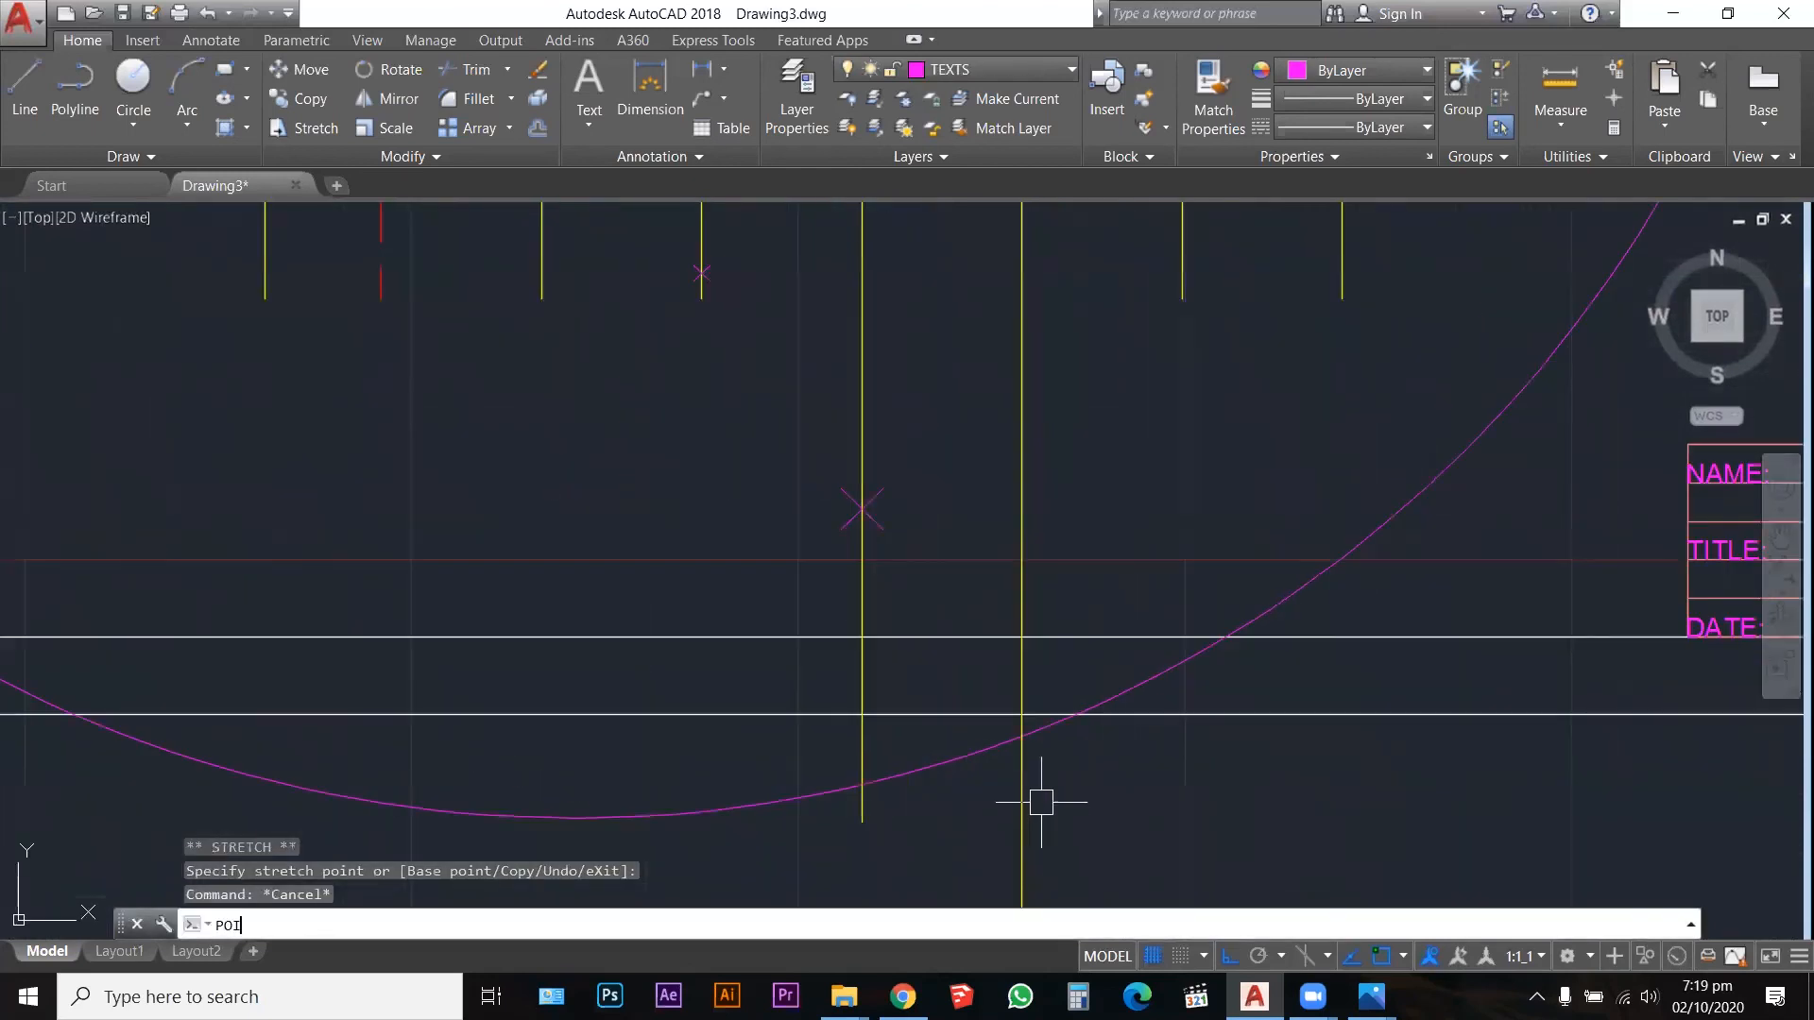
{"action": "key", "text": "Return"}
{"action": "left_click", "coordinate": [1023, 736]}
{"action": "key", "text": "Escape"}
{"action": "key", "text": "Escape"}
{"action": "left_click", "coordinate": [960, 761]}
{"action": "key", "text": "Delete"}
Step: Draw a circle of radius 197.53 centred on focal point F
{"action": "scroll", "coordinate": [1000, 790], "scroll_direction": "down", "scroll_amount": 8}
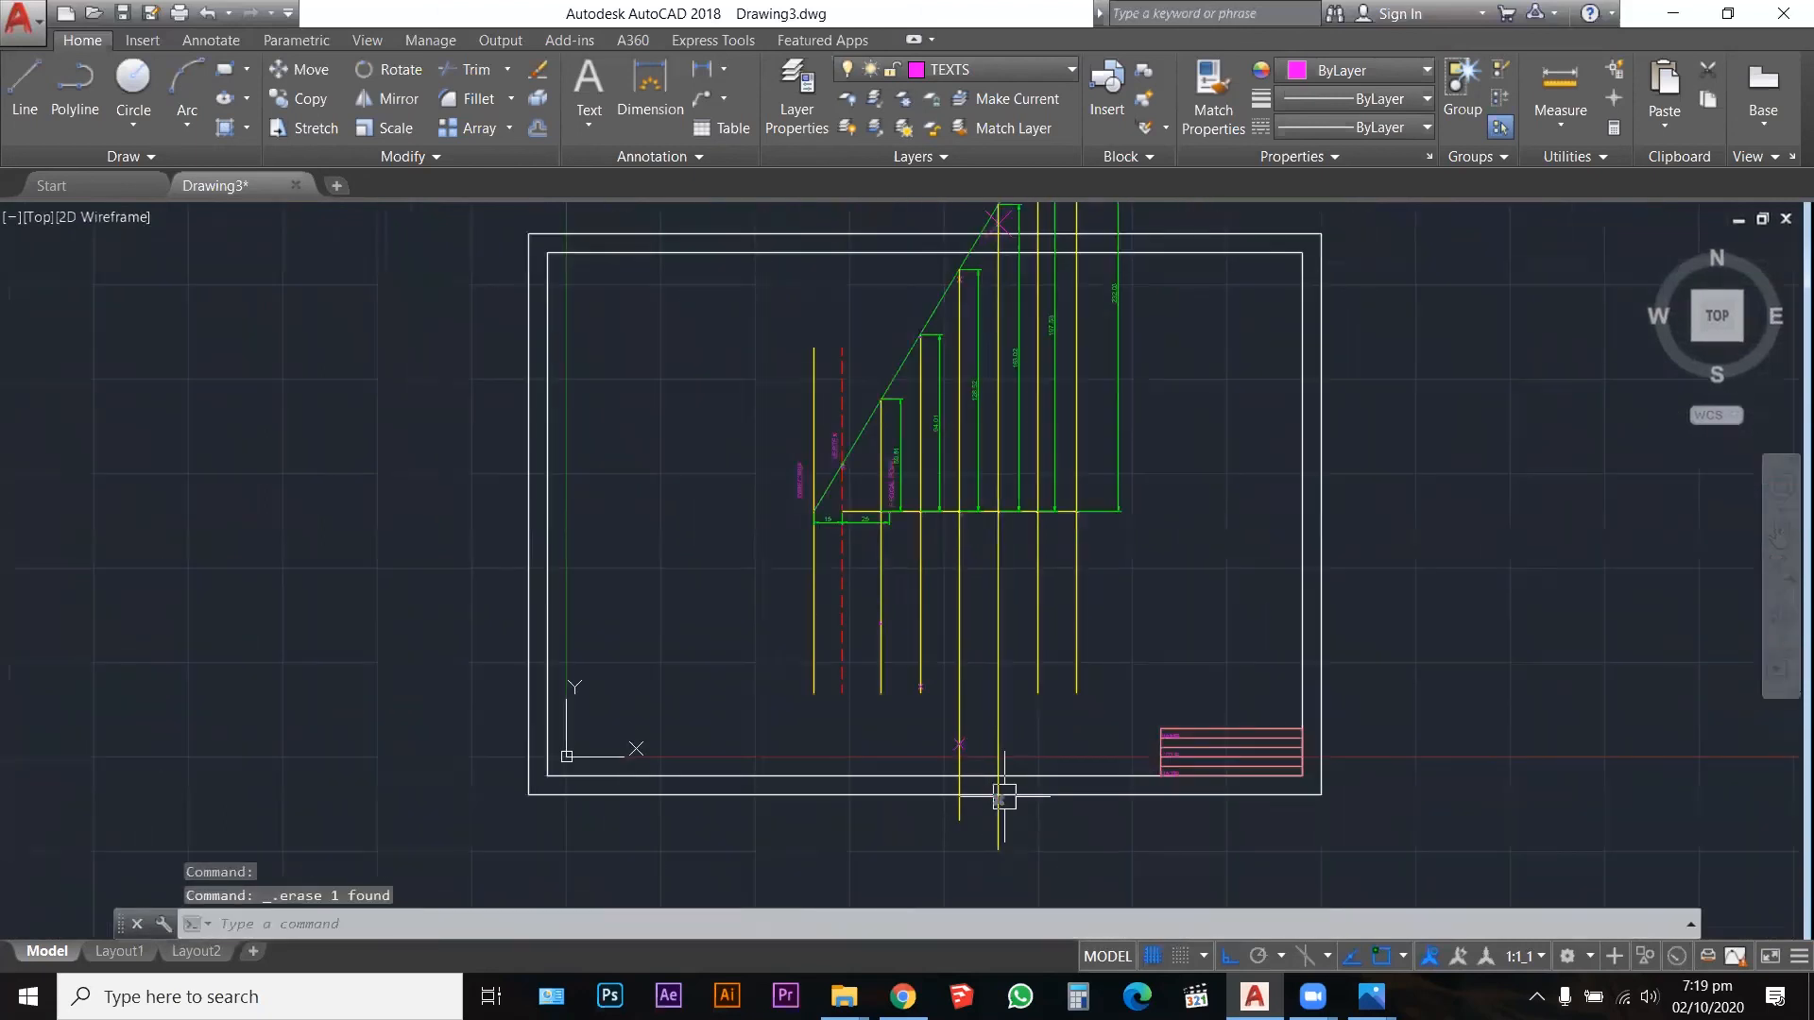
{"action": "scroll", "coordinate": [943, 393], "scroll_direction": "up", "scroll_amount": 2}
{"action": "scroll", "coordinate": [943, 393], "scroll_direction": "down", "scroll_amount": 2}
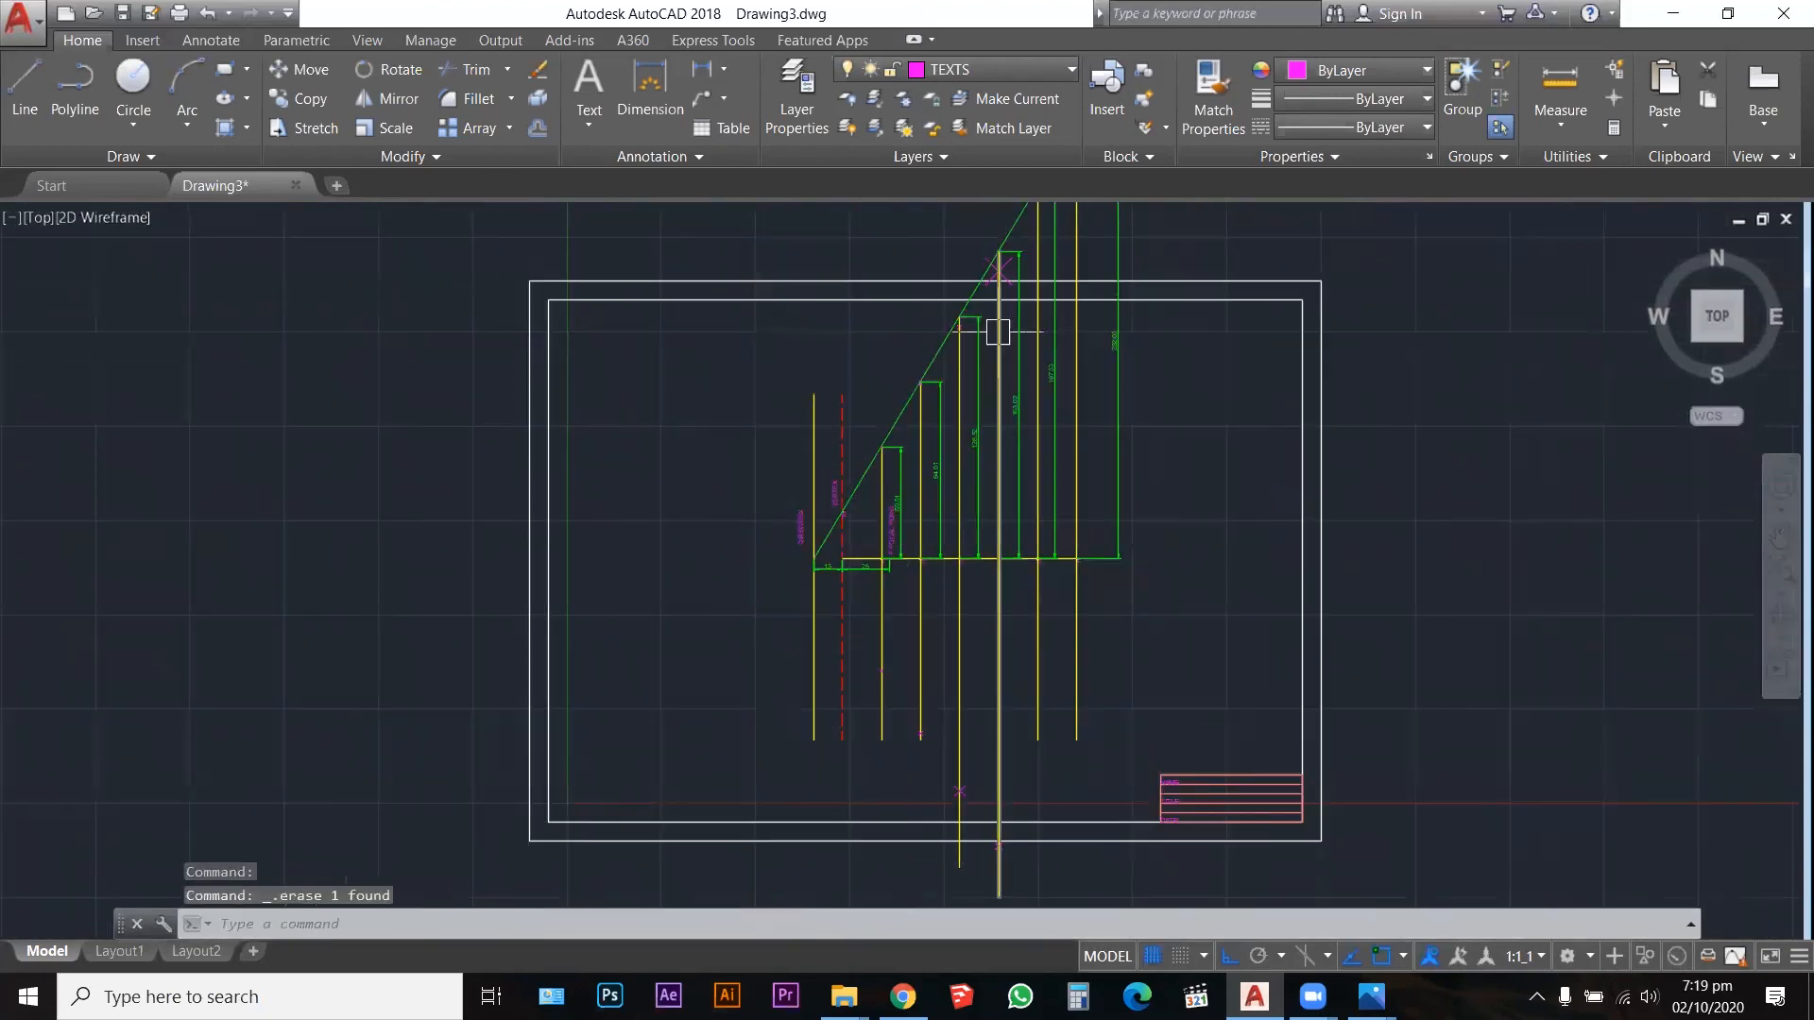
{"action": "scroll", "coordinate": [996, 335], "scroll_direction": "up", "scroll_amount": 4}
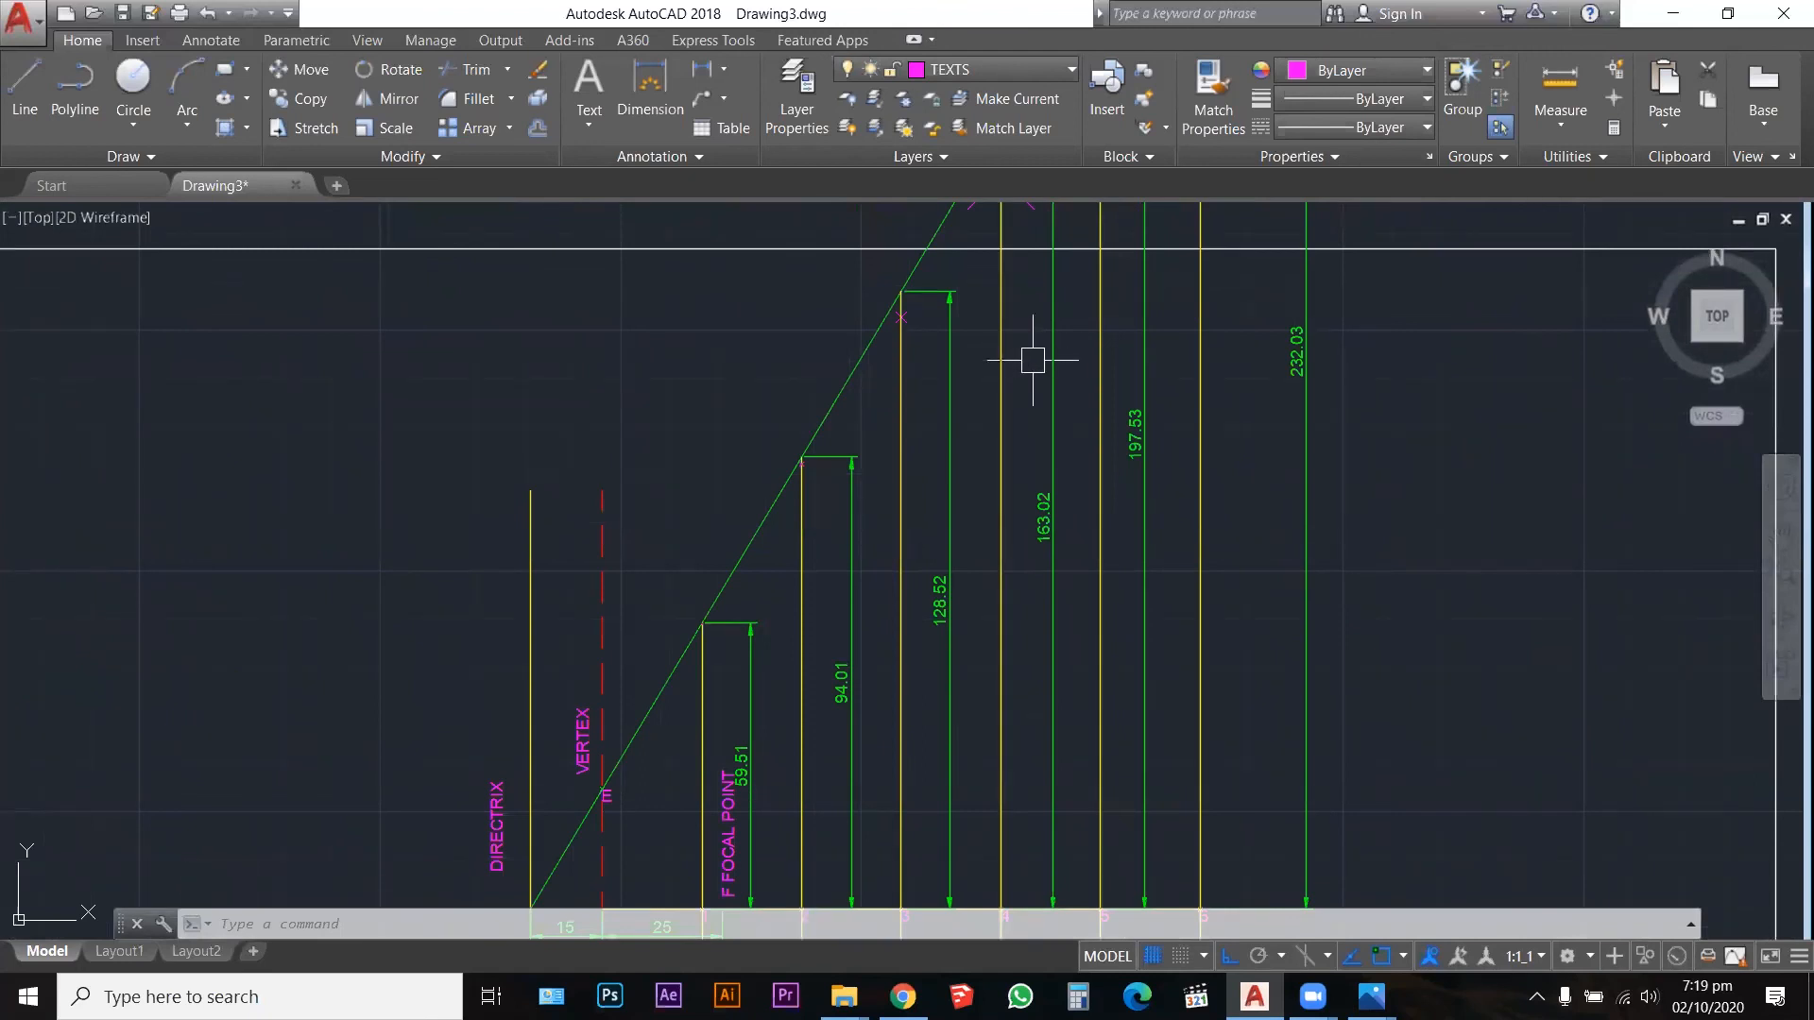
{"action": "scroll", "coordinate": [1032, 360], "scroll_direction": "down", "scroll_amount": 3}
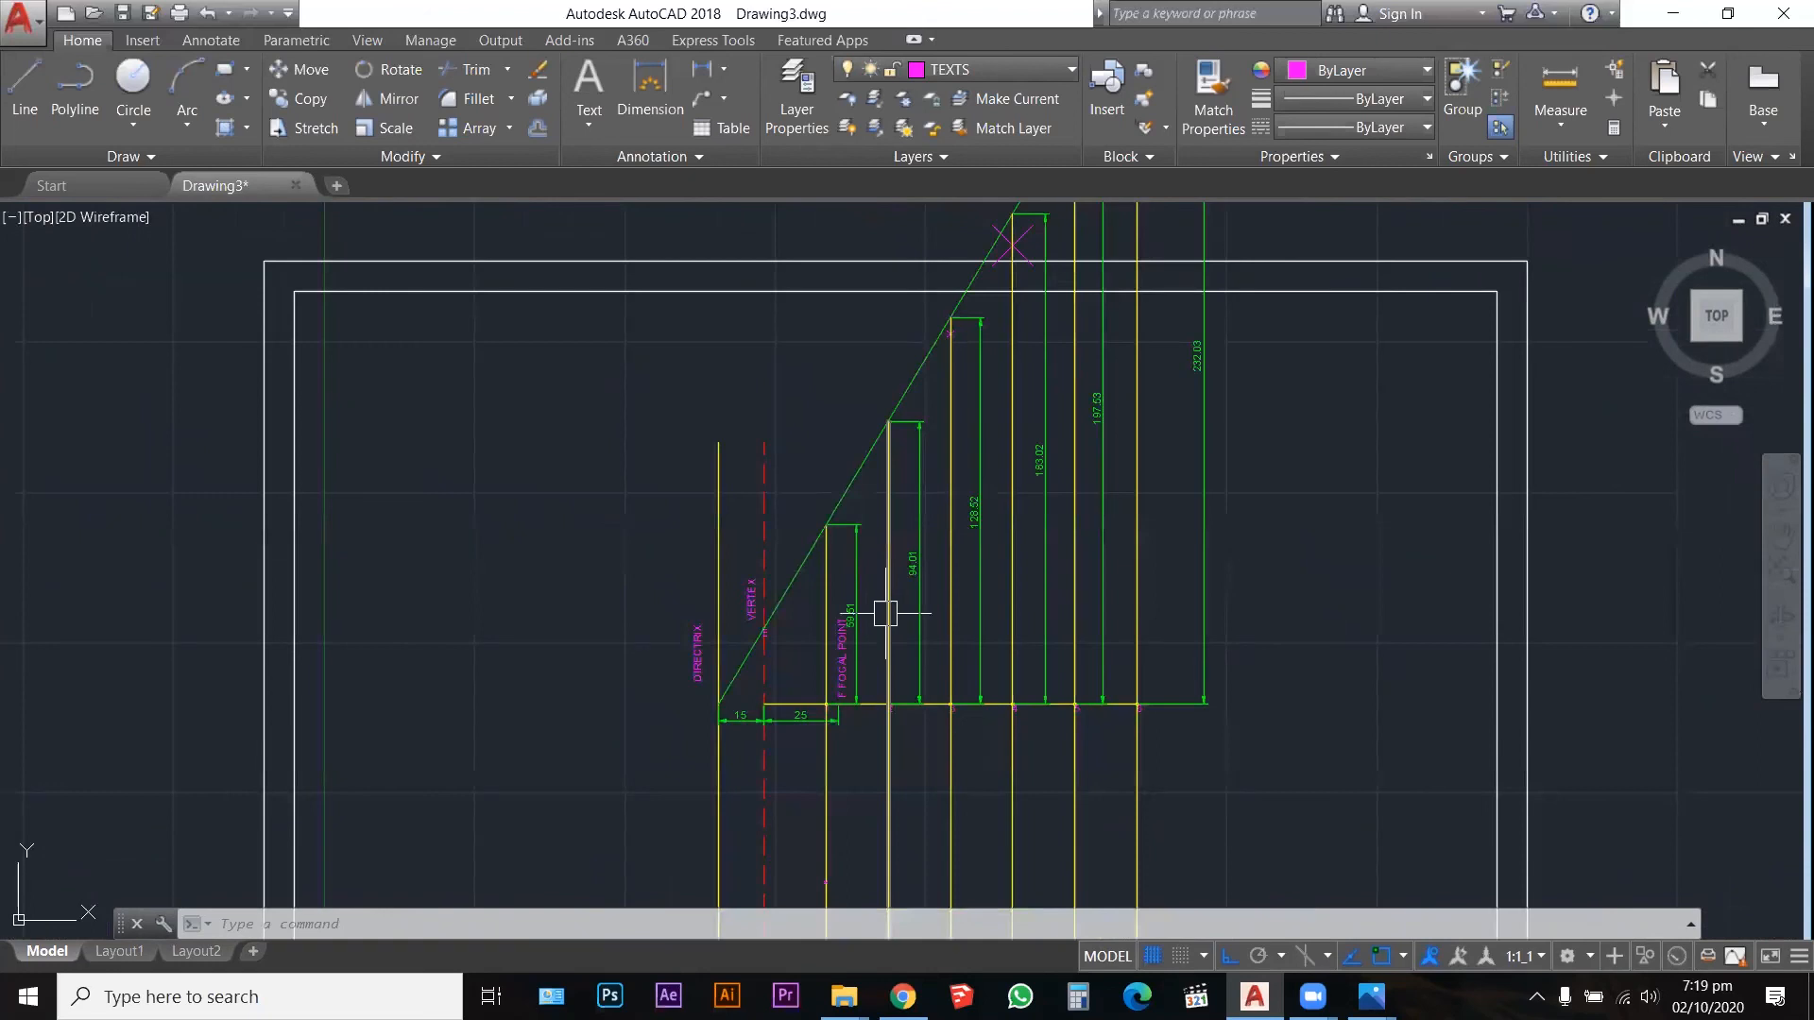
{"action": "type", "text": "c"}
{"action": "key", "text": "Return"}
{"action": "scroll", "coordinate": [873, 617], "scroll_direction": "up", "scroll_amount": 5}
{"action": "scroll", "coordinate": [955, 637], "scroll_direction": "up", "scroll_amount": 2}
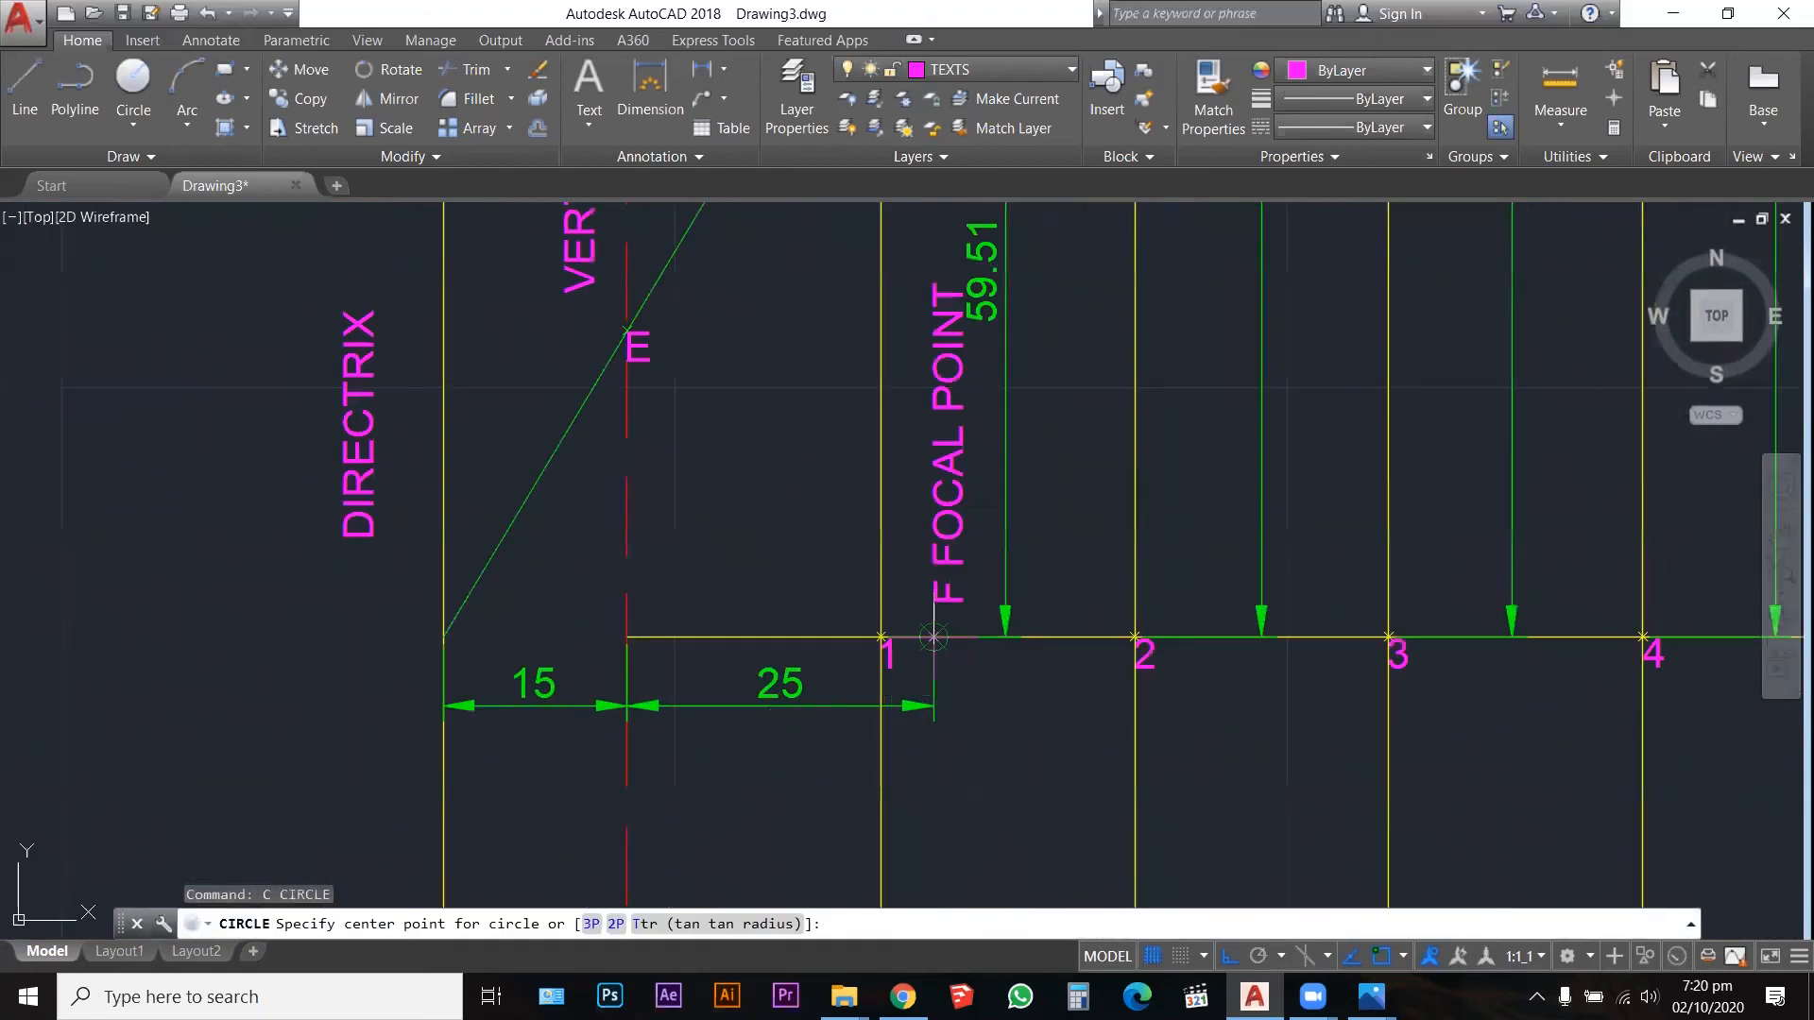
{"action": "left_click", "coordinate": [933, 638]}
{"action": "scroll", "coordinate": [1049, 548], "scroll_direction": "down", "scroll_amount": 3}
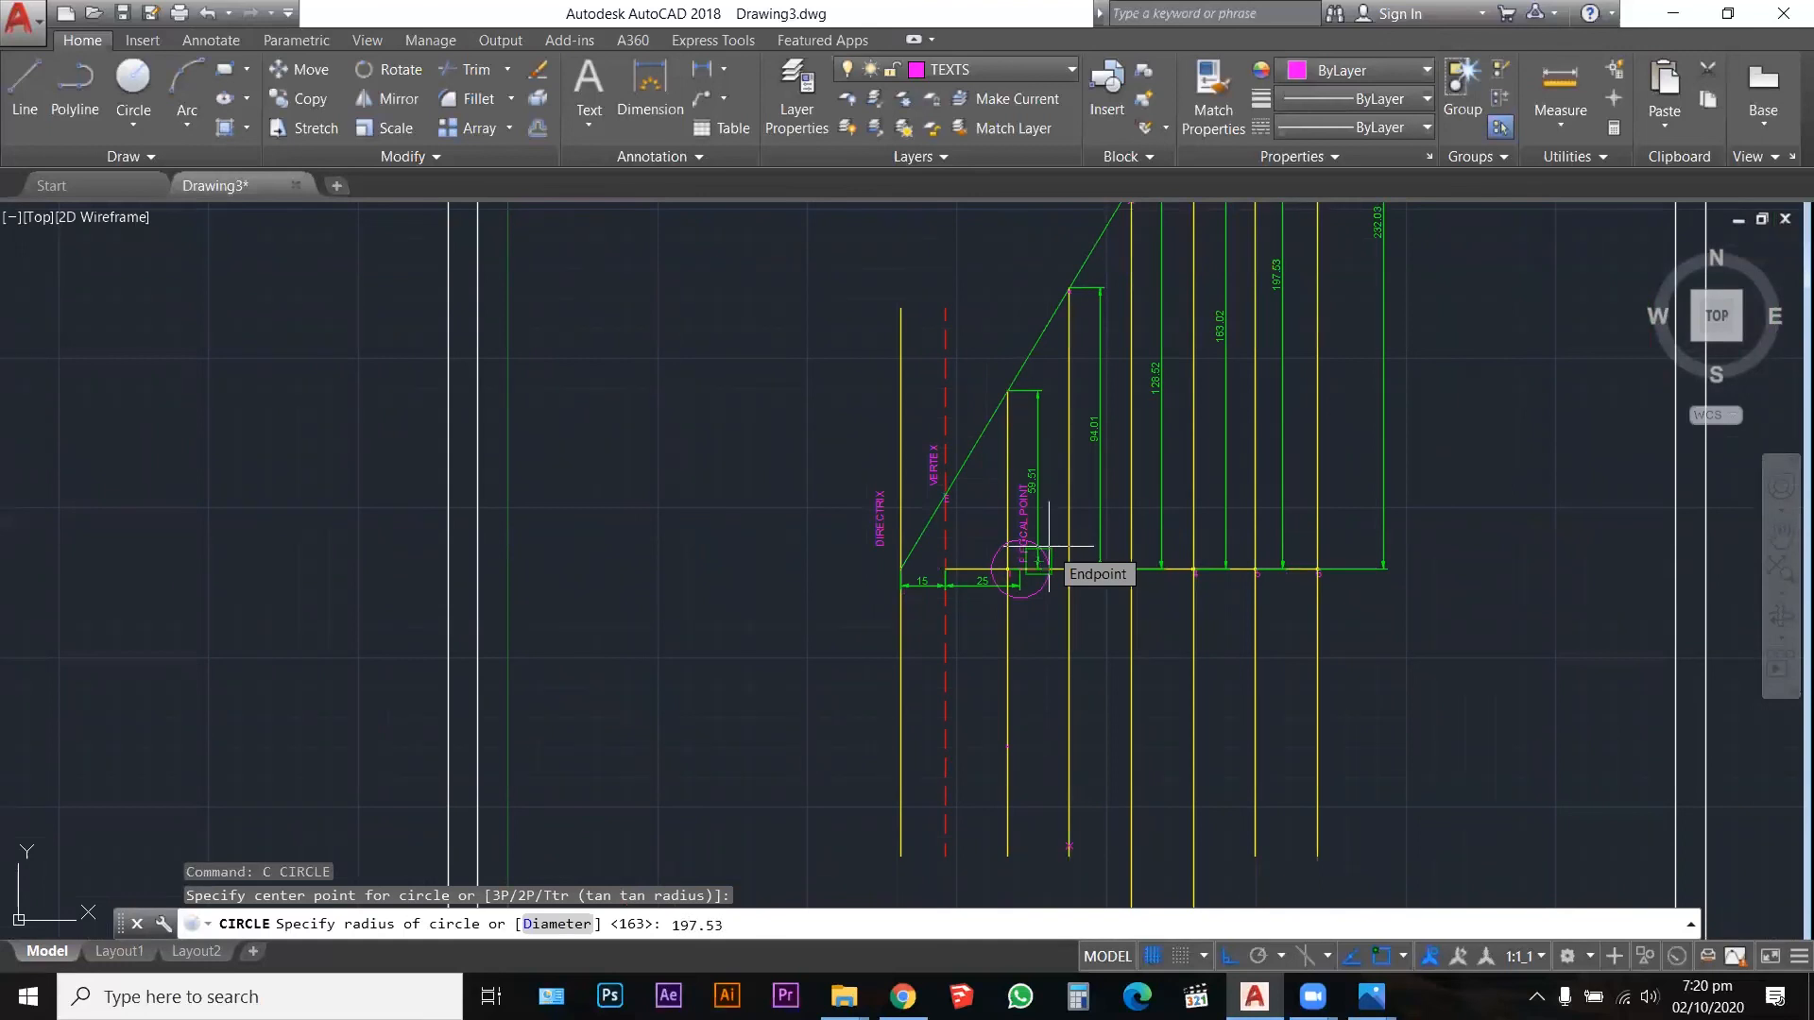
{"action": "key", "text": "Return"}
Step: Place a point where the 197.53-radius circle crosses the upper part of vertical line 5
{"action": "scroll", "coordinate": [1219, 529], "scroll_direction": "down", "scroll_amount": 5}
{"action": "scroll", "coordinate": [1283, 343], "scroll_direction": "up", "scroll_amount": 5}
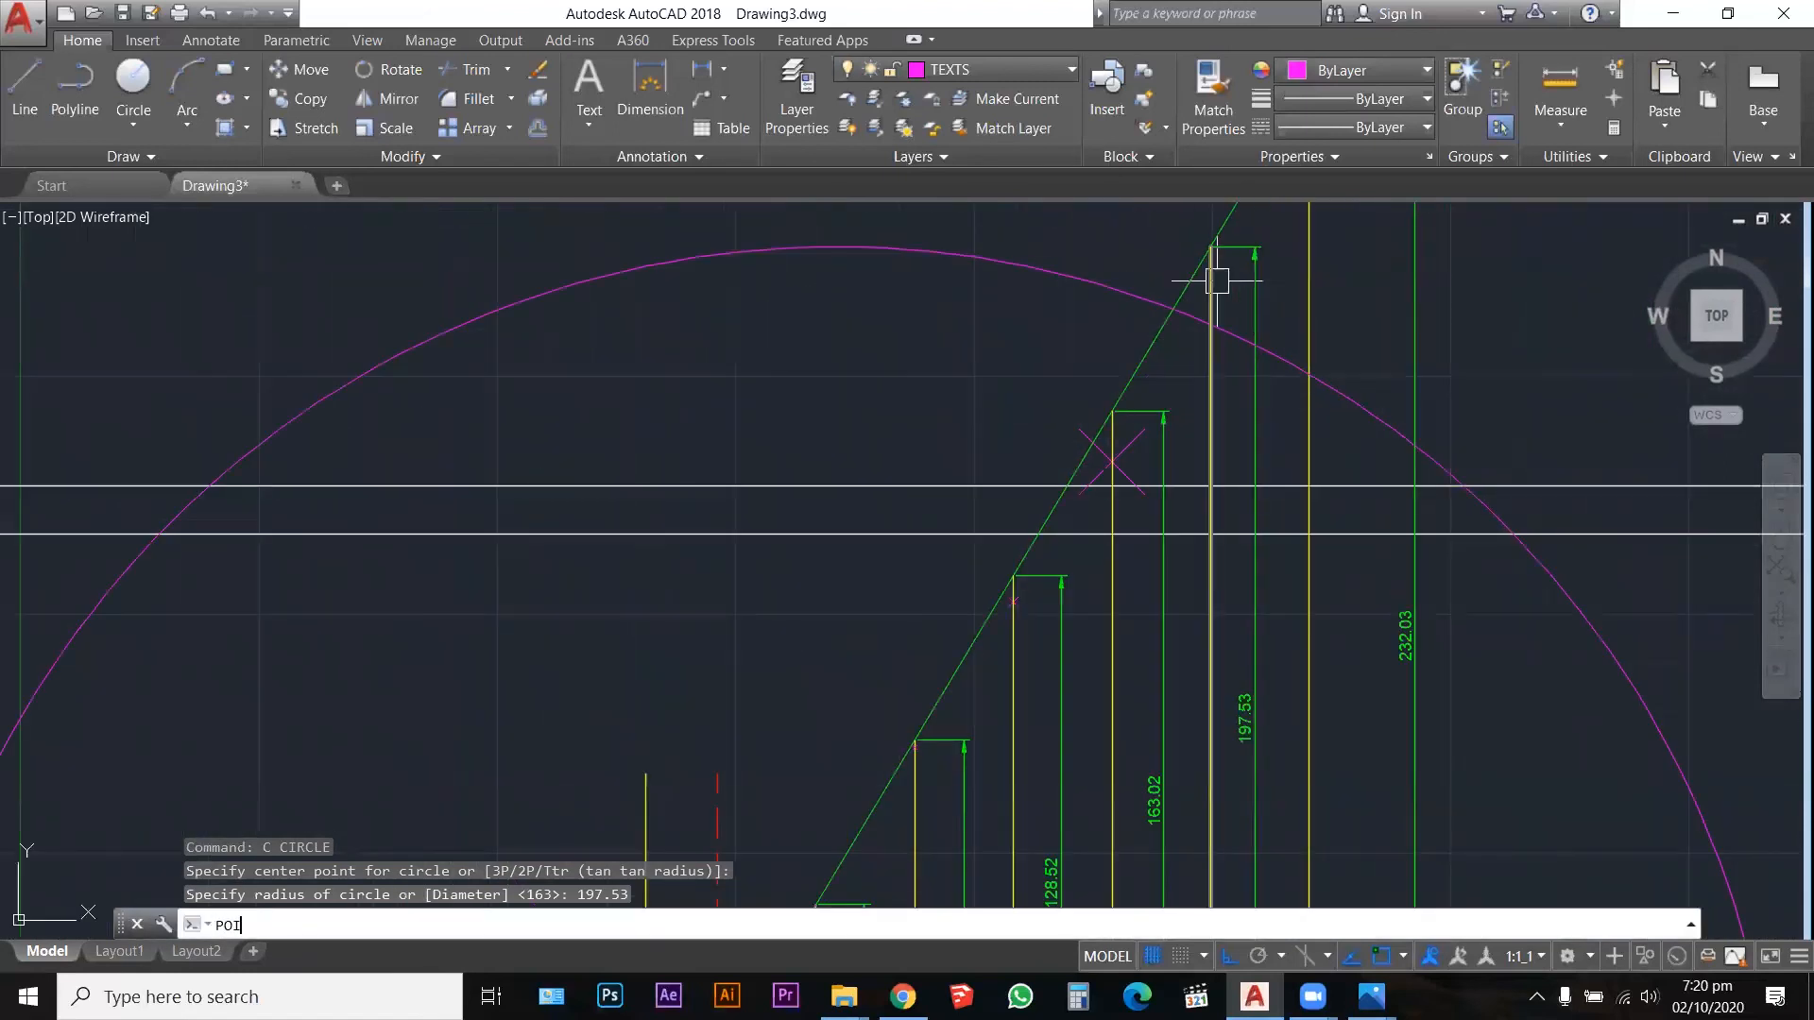
{"action": "key", "text": "Return"}
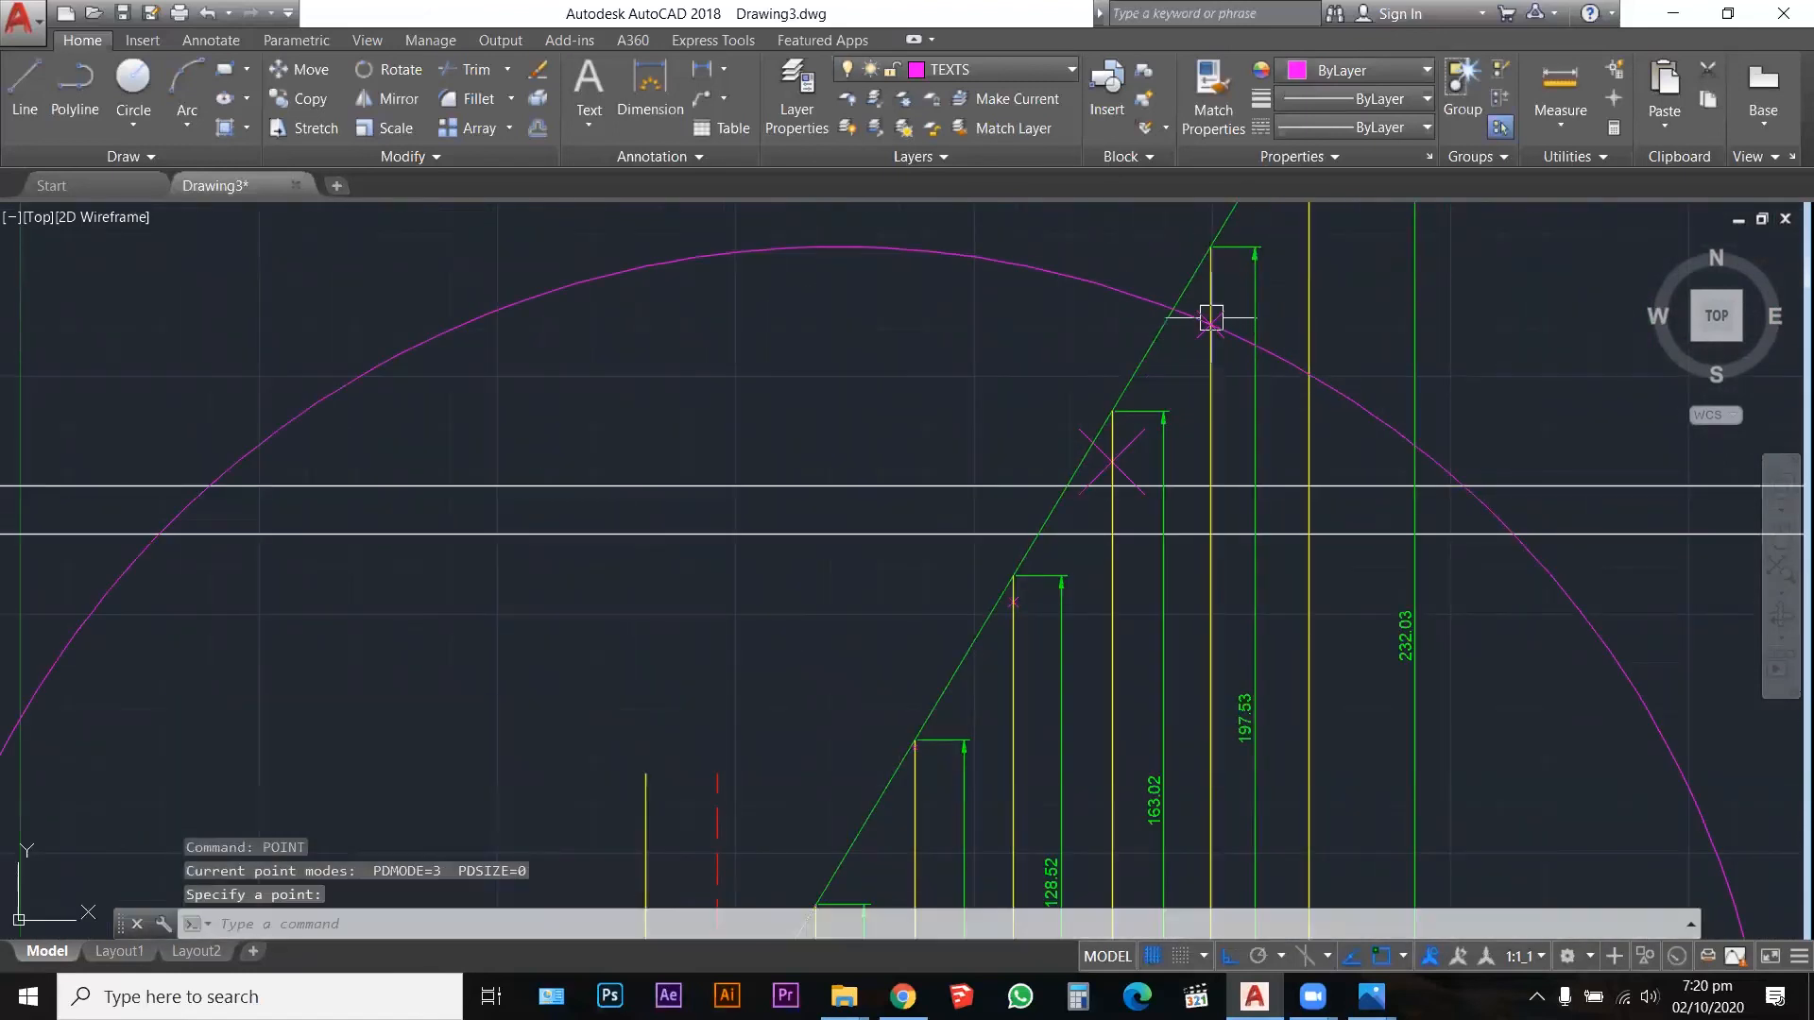
{"action": "scroll", "coordinate": [1209, 311], "scroll_direction": "down", "scroll_amount": 4}
{"action": "scroll", "coordinate": [1169, 558], "scroll_direction": "up", "scroll_amount": 2}
{"action": "key", "text": "Escape"}
{"action": "key", "text": "Escape"}
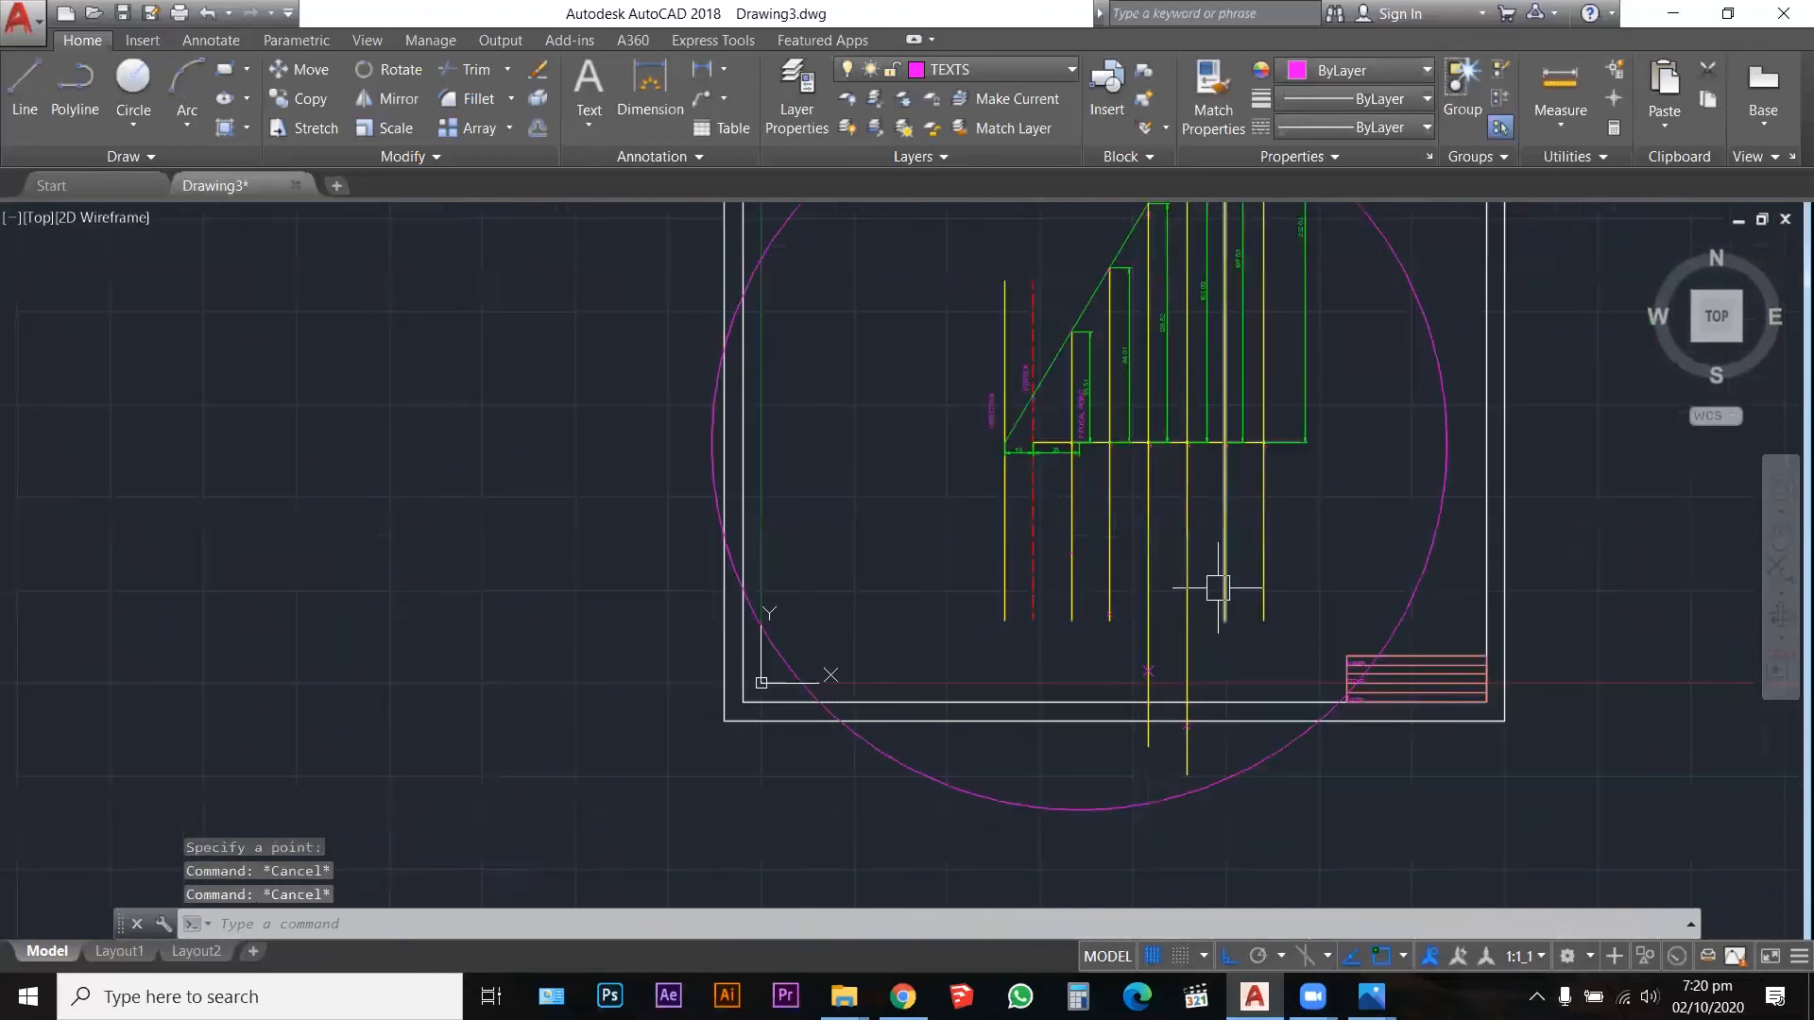
Step: Stretch the lower end of vertical line 5 straight down past the 197.53-radius circle
{"action": "left_click", "coordinate": [1226, 605]}
{"action": "left_click", "coordinate": [1225, 621]}
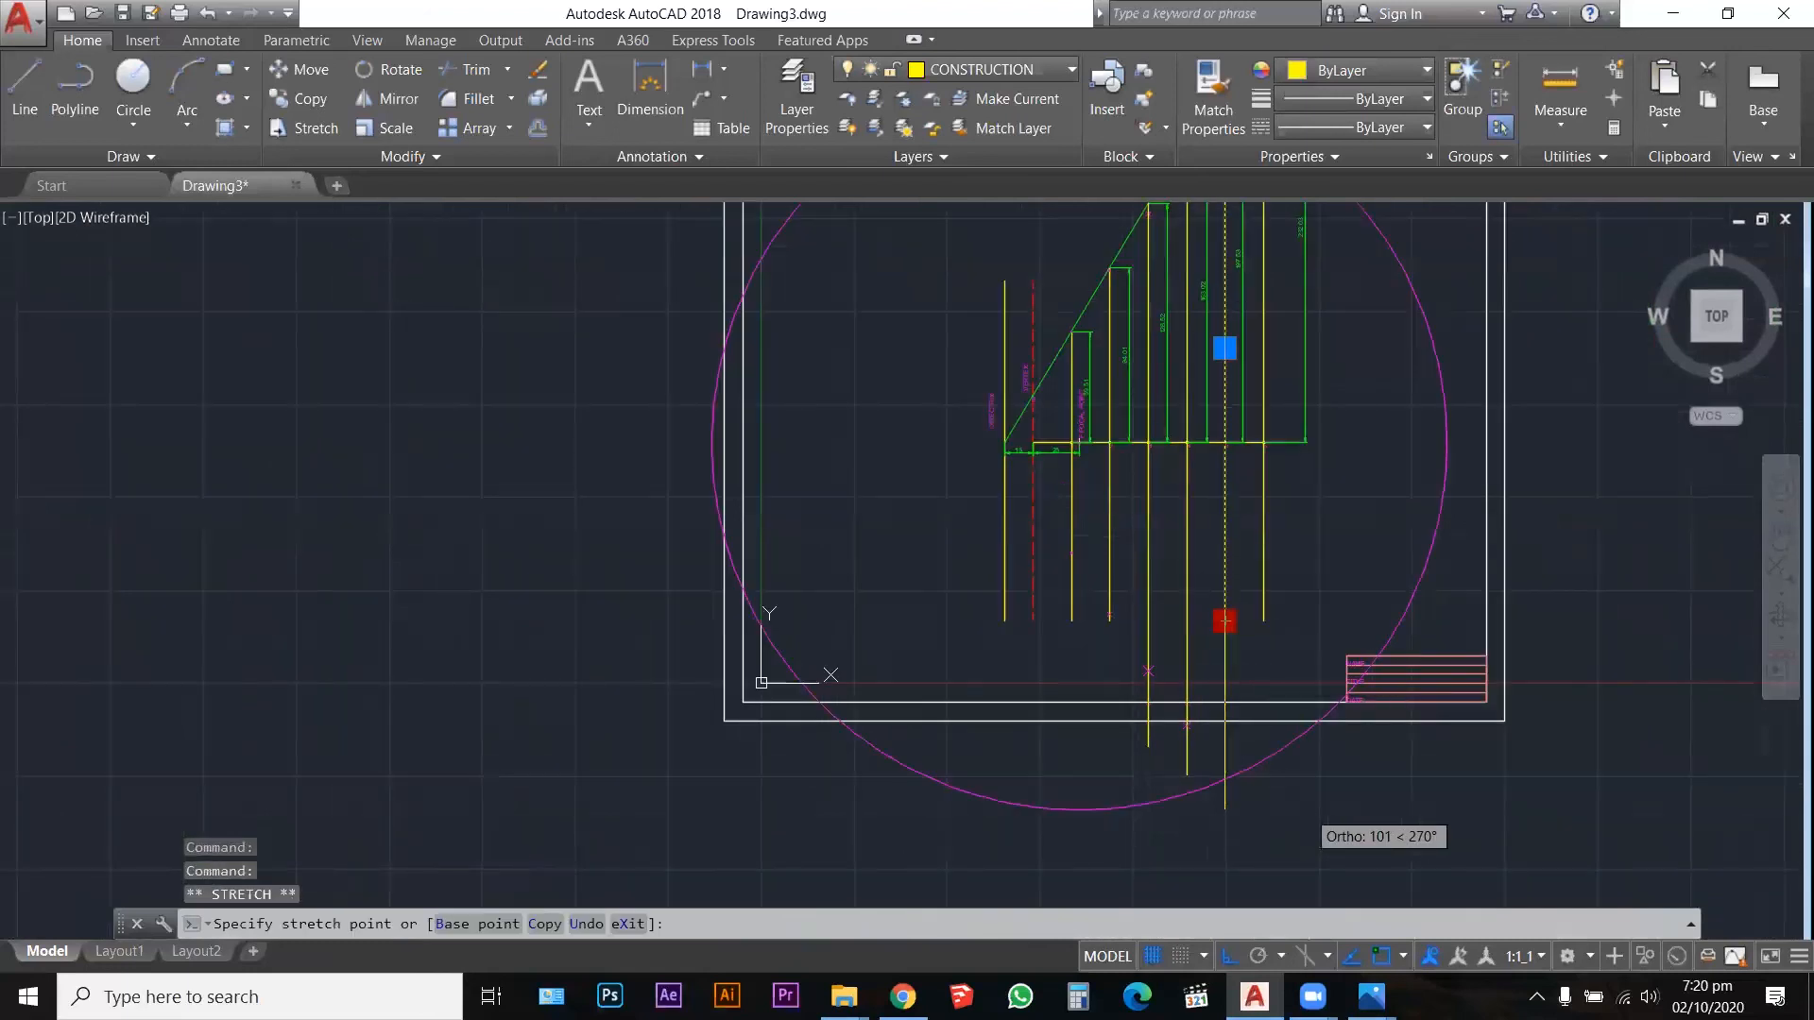
{"action": "left_click", "coordinate": [1256, 836]}
{"action": "key", "text": "Escape"}
Step: Place a point at the lower intersection of line 5 and the circle, and delete the circle
{"action": "type", "text": "POINT"}
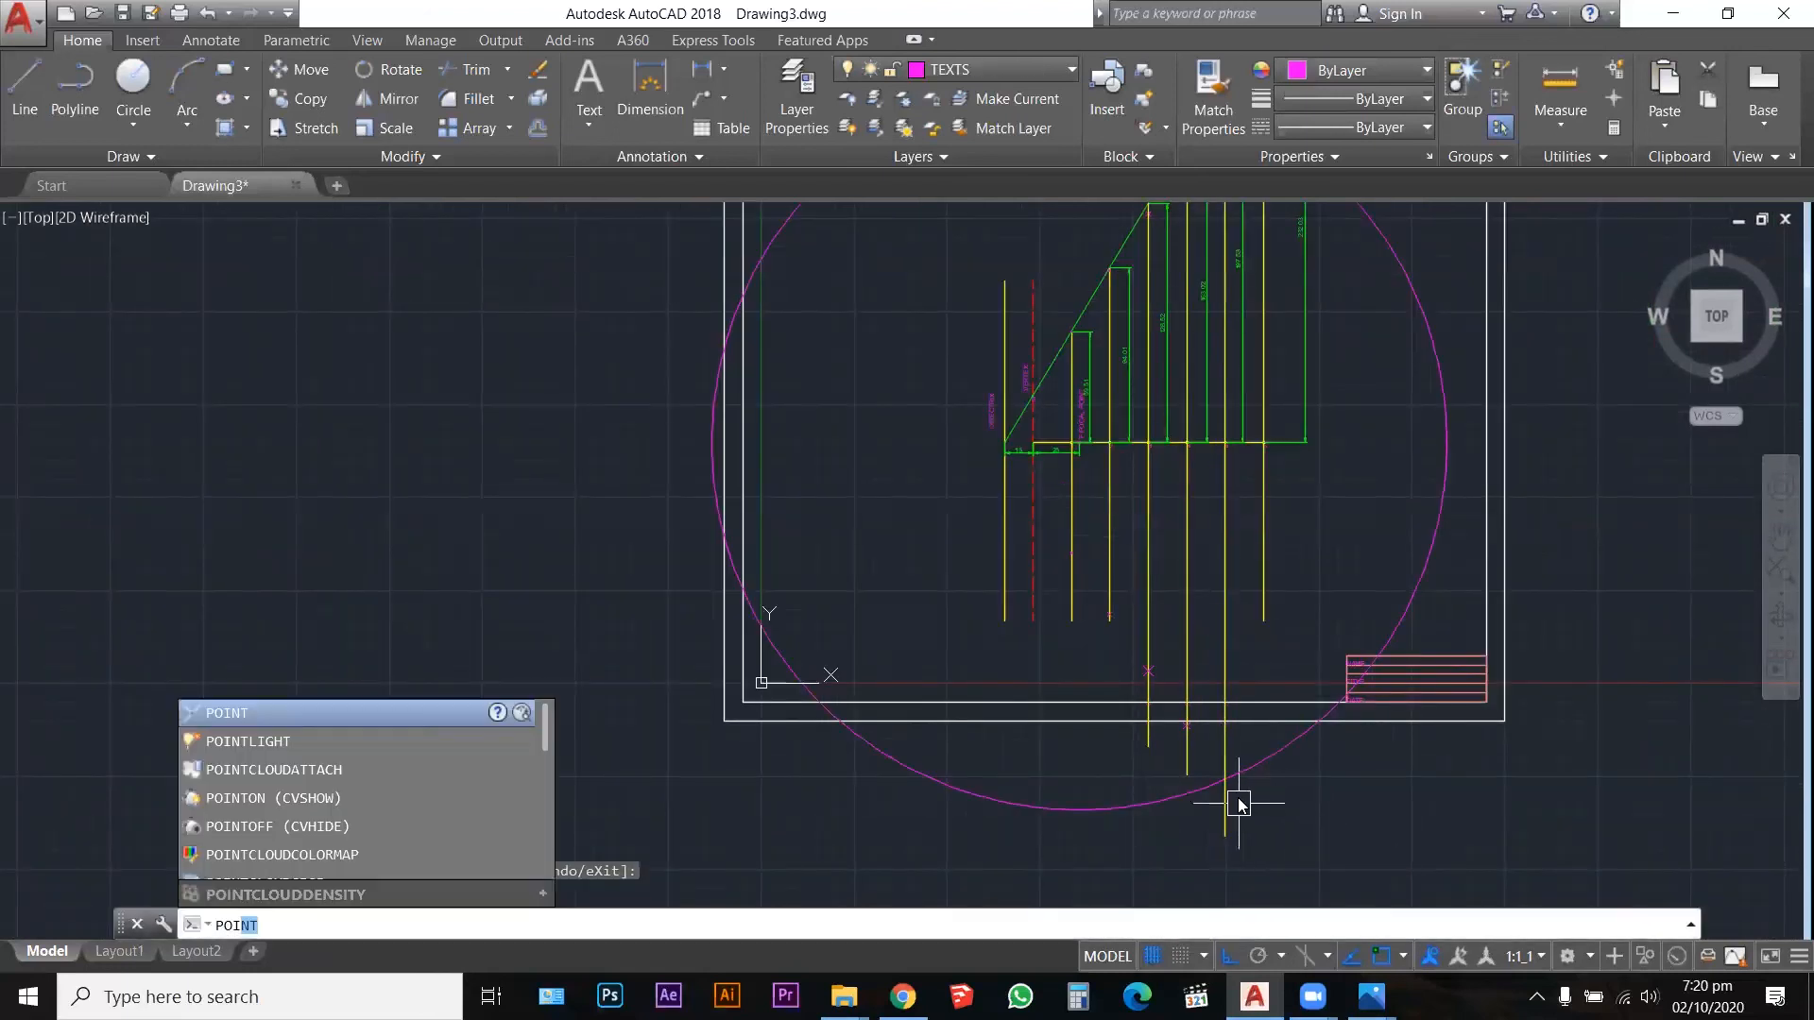
{"action": "key", "text": "Return"}
{"action": "left_click", "coordinate": [1231, 784]}
{"action": "key", "text": "Escape"}
{"action": "left_click", "coordinate": [1259, 761]}
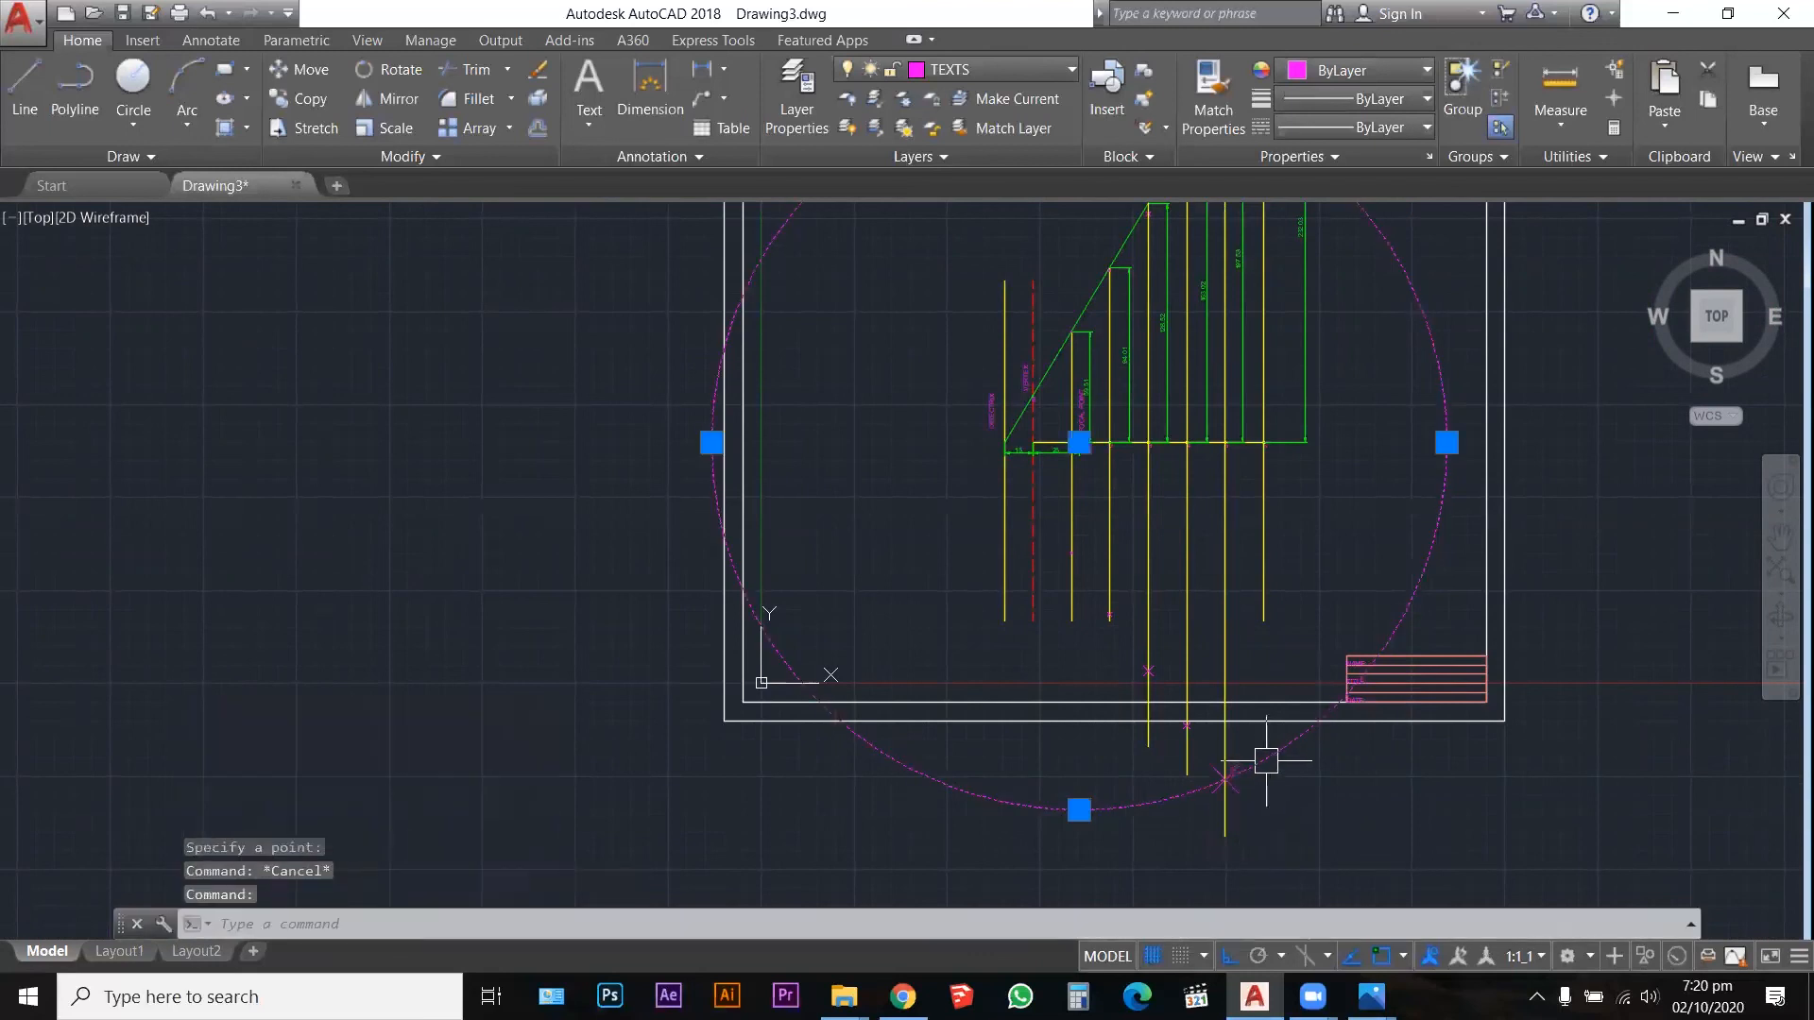
{"action": "key", "text": "Delete"}
Step: Draw a circle of radius 232.03 centred on focal point F
{"action": "scroll", "coordinate": [1225, 789], "scroll_direction": "down", "scroll_amount": 2}
{"action": "middle_click_drag", "start_coordinate": [1225, 789], "coordinate": [1202, 914]}
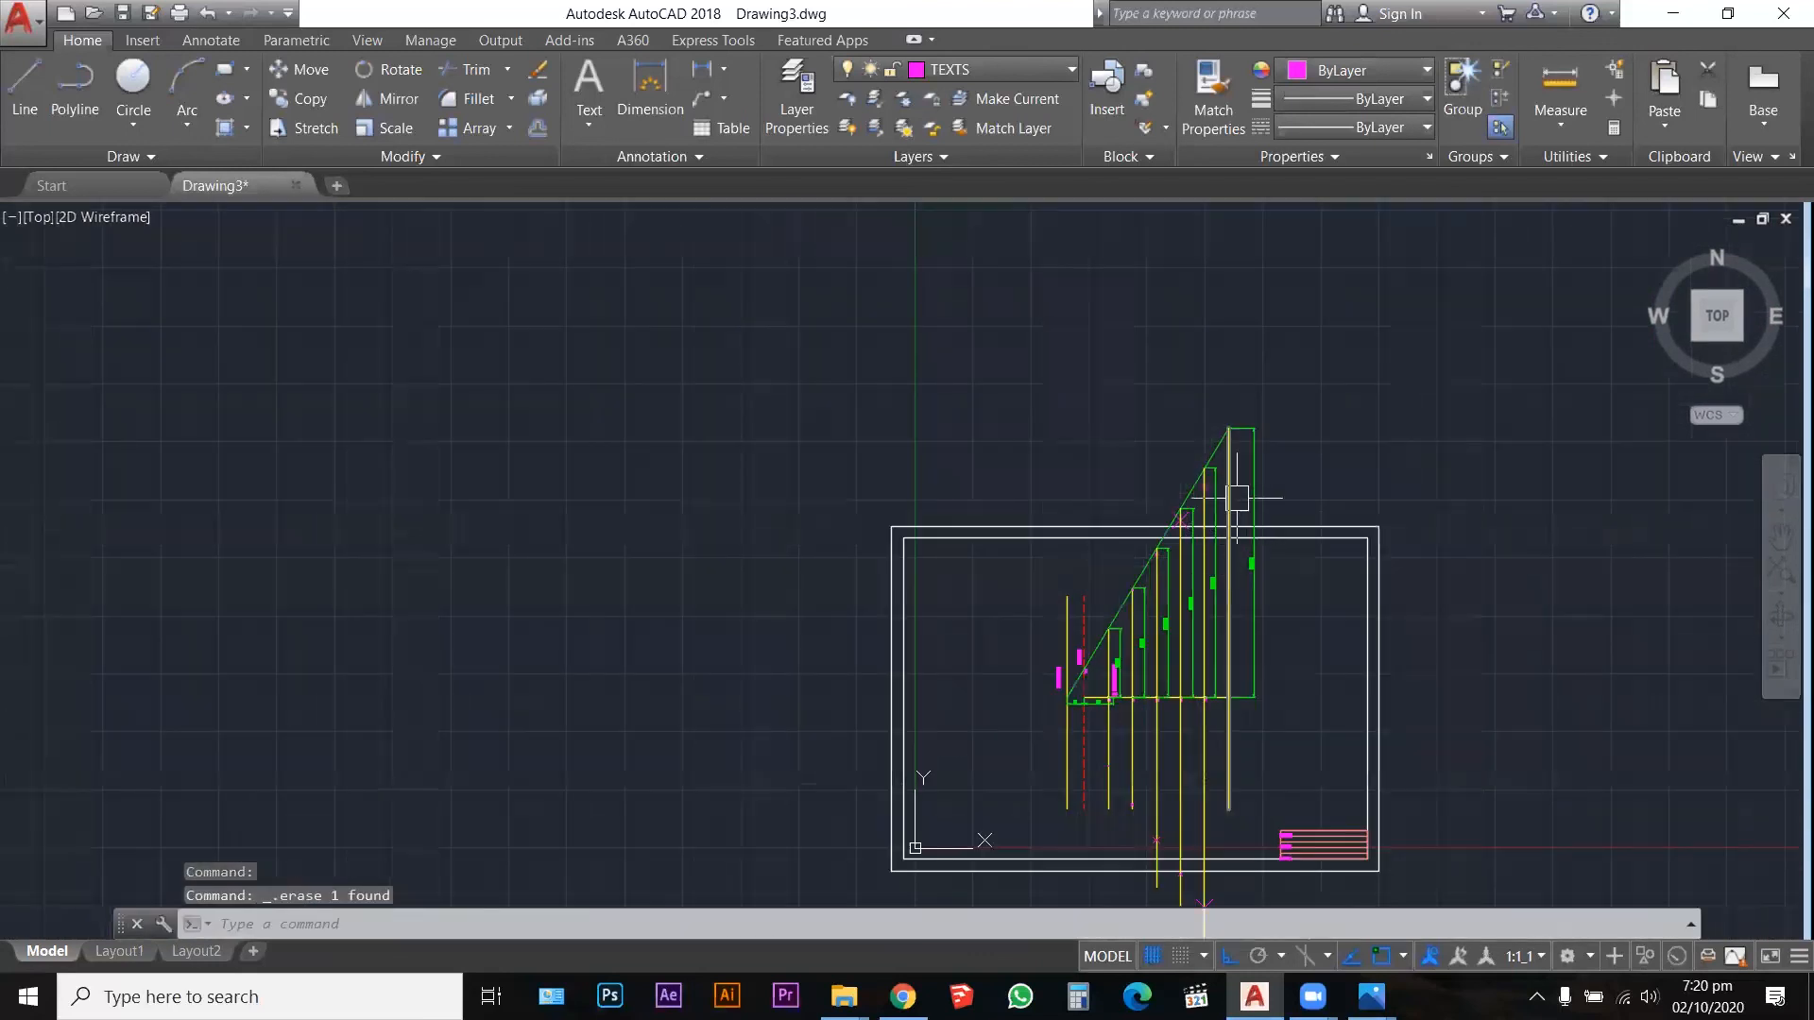
{"action": "scroll", "coordinate": [1237, 491], "scroll_direction": "up", "scroll_amount": 3}
{"action": "scroll", "coordinate": [1233, 487], "scroll_direction": "up", "scroll_amount": 4}
{"action": "scroll", "coordinate": [1222, 473], "scroll_direction": "down", "scroll_amount": 2}
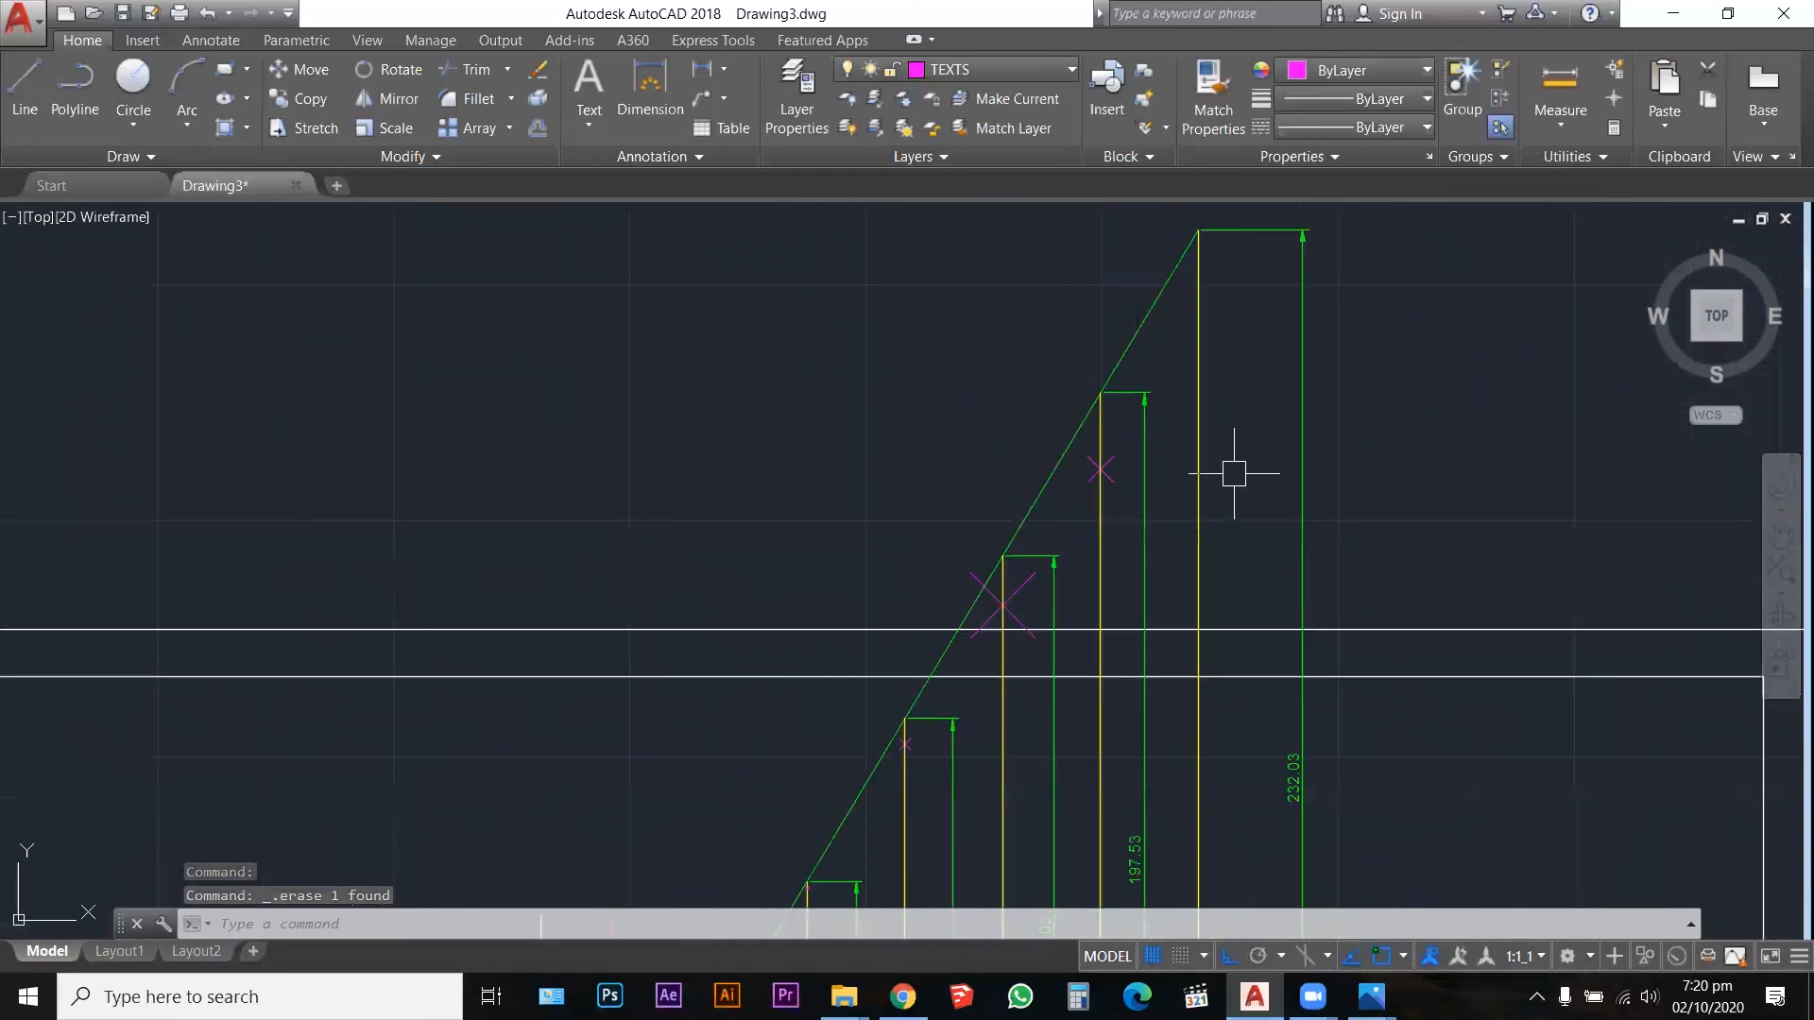
{"action": "scroll", "coordinate": [1231, 801], "scroll_direction": "up", "scroll_amount": 2}
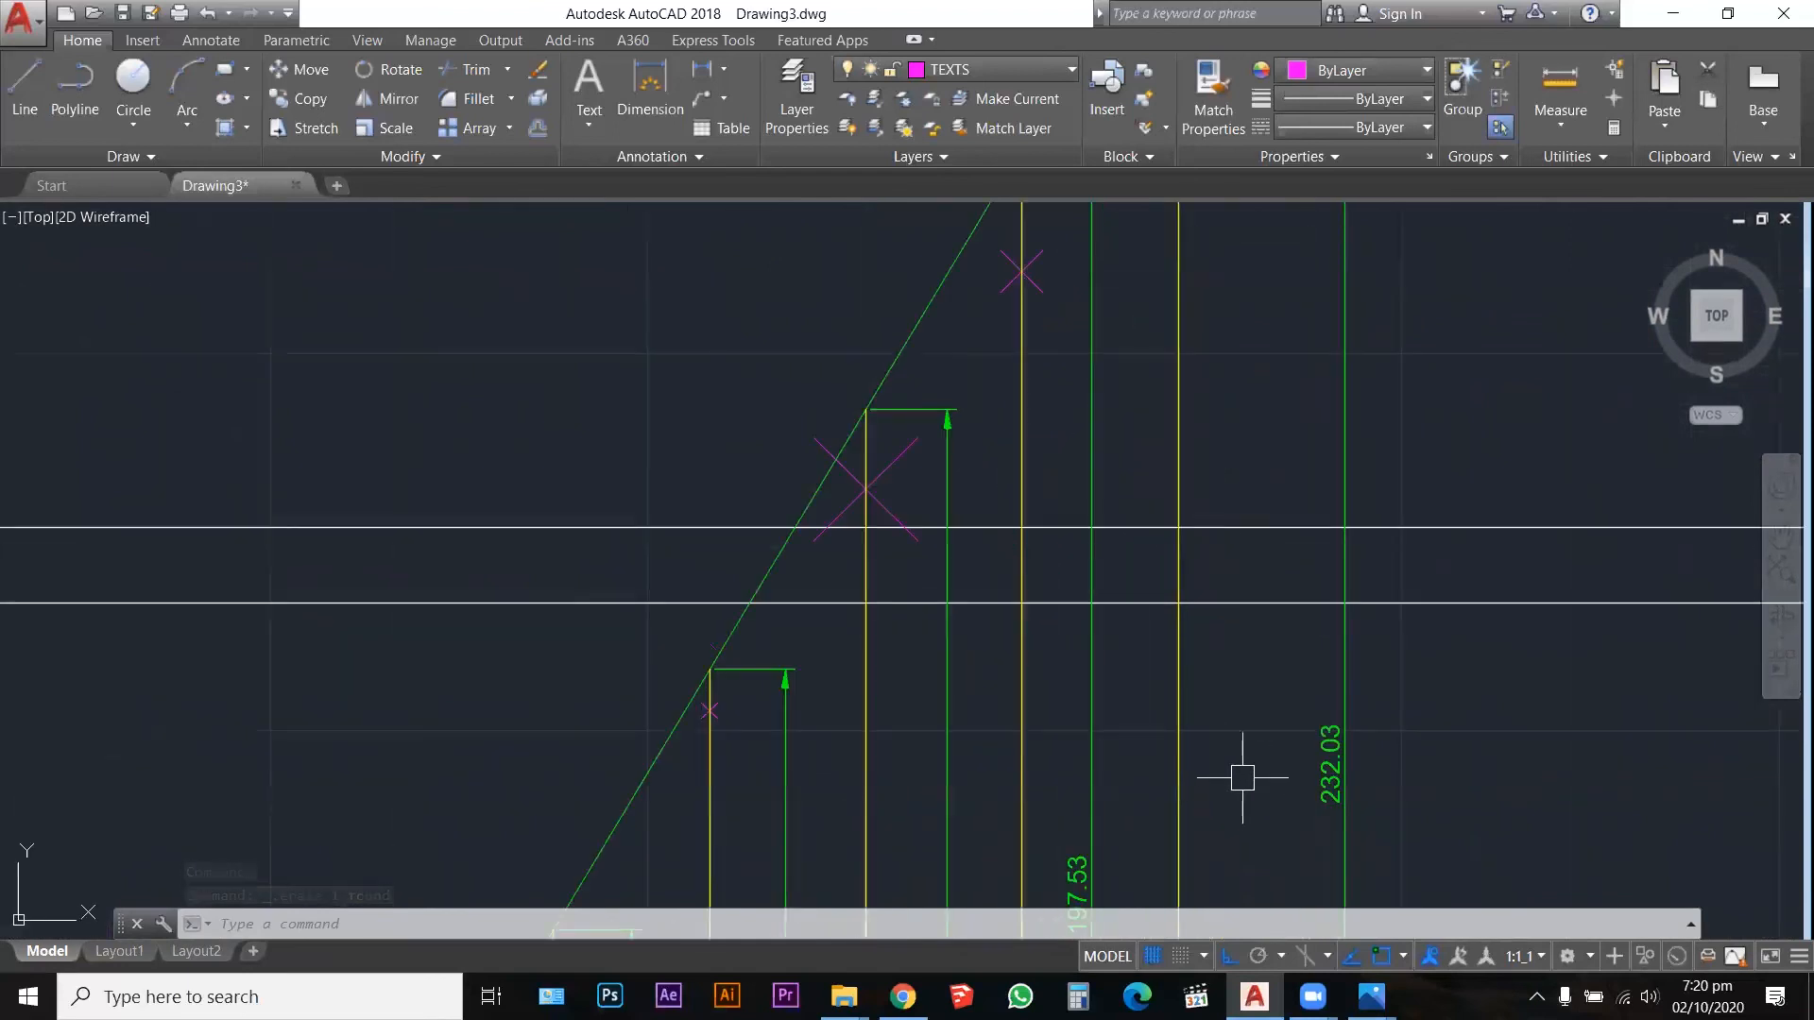
{"action": "scroll", "coordinate": [1328, 630], "scroll_direction": "down", "scroll_amount": 5}
{"action": "scroll", "coordinate": [1121, 688], "scroll_direction": "down", "scroll_amount": 3}
{"action": "scroll", "coordinate": [1168, 692], "scroll_direction": "up", "scroll_amount": 2}
{"action": "scroll", "coordinate": [1396, 404], "scroll_direction": "up", "scroll_amount": 8}
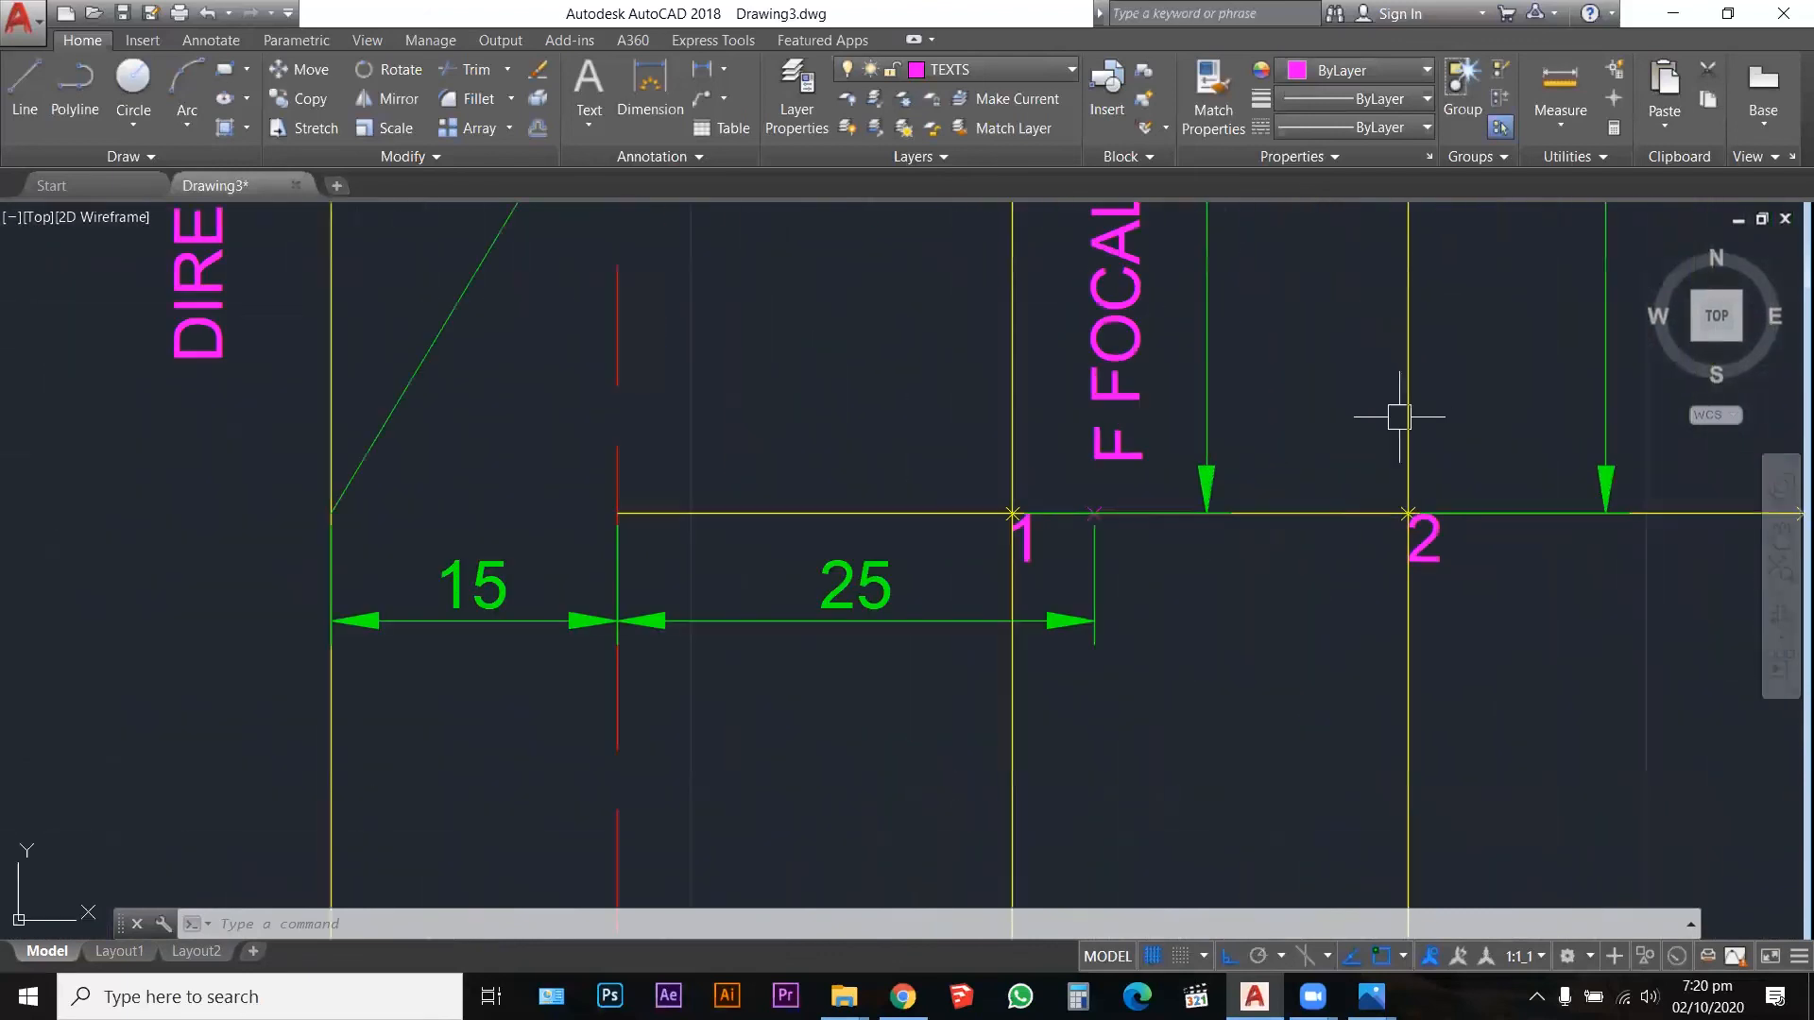
{"action": "type", "text": "c"}
{"action": "key", "text": "Return"}
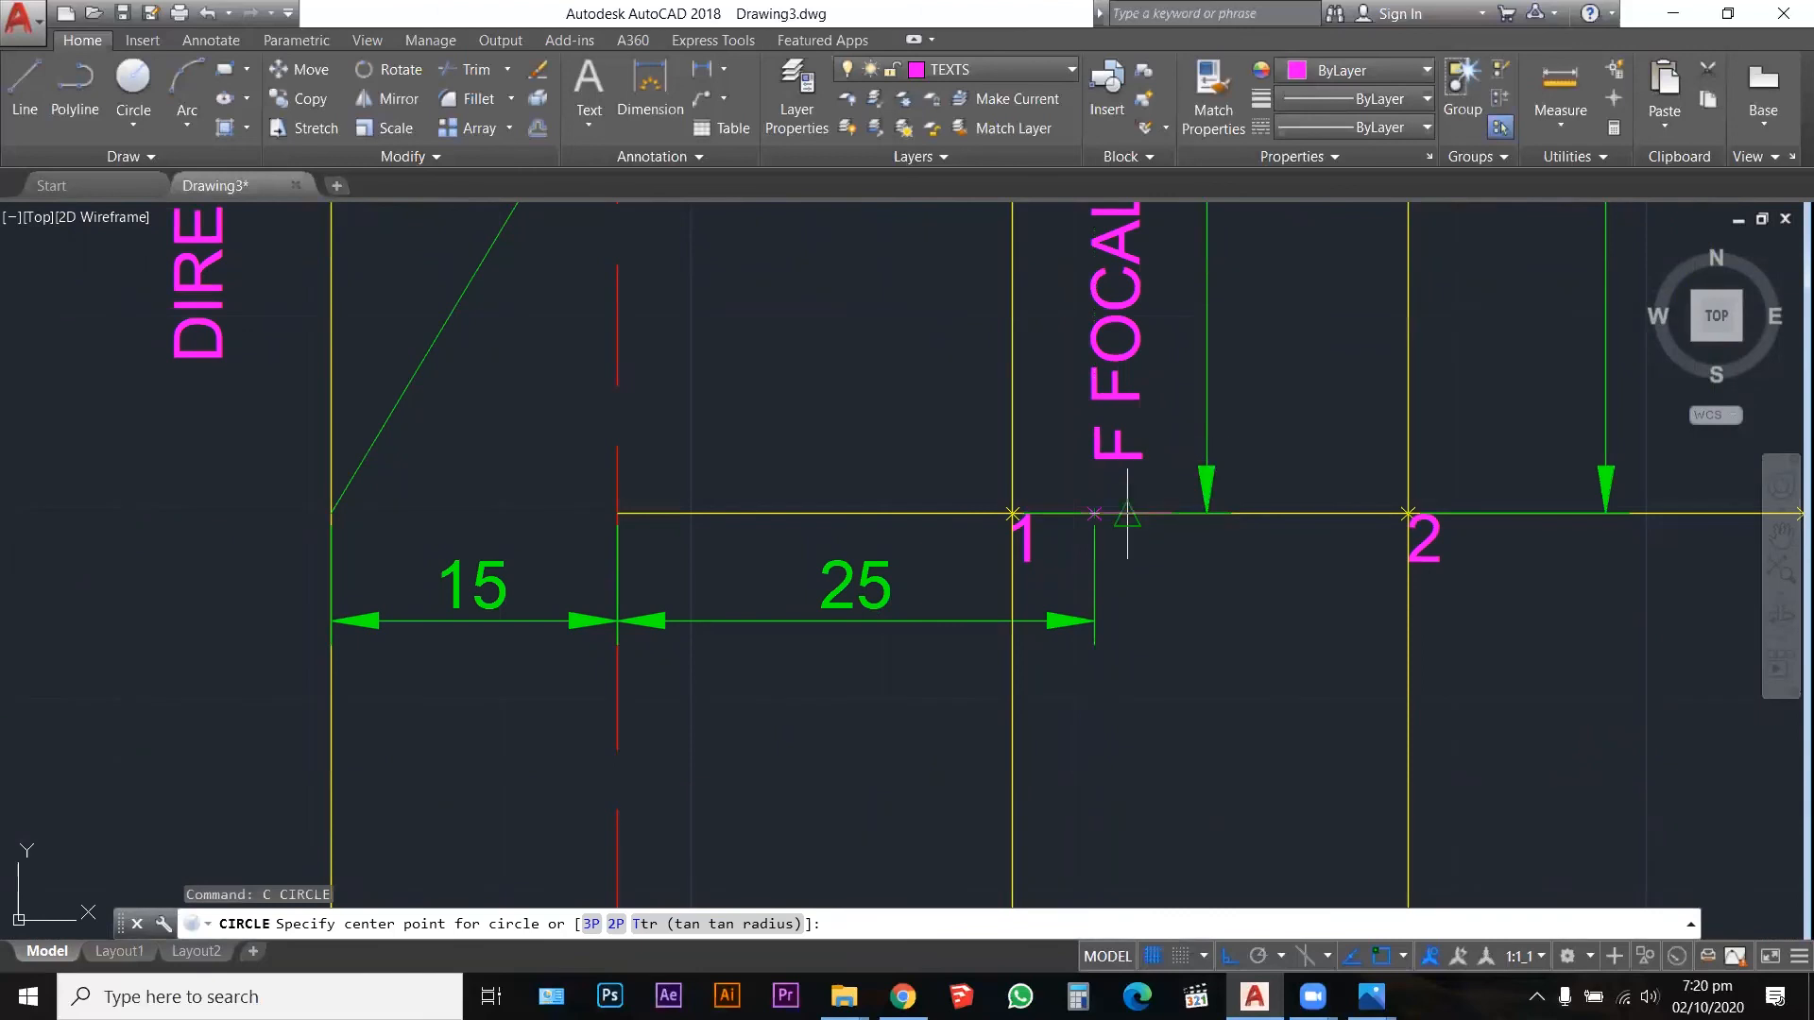
{"action": "left_click", "coordinate": [1094, 514]}
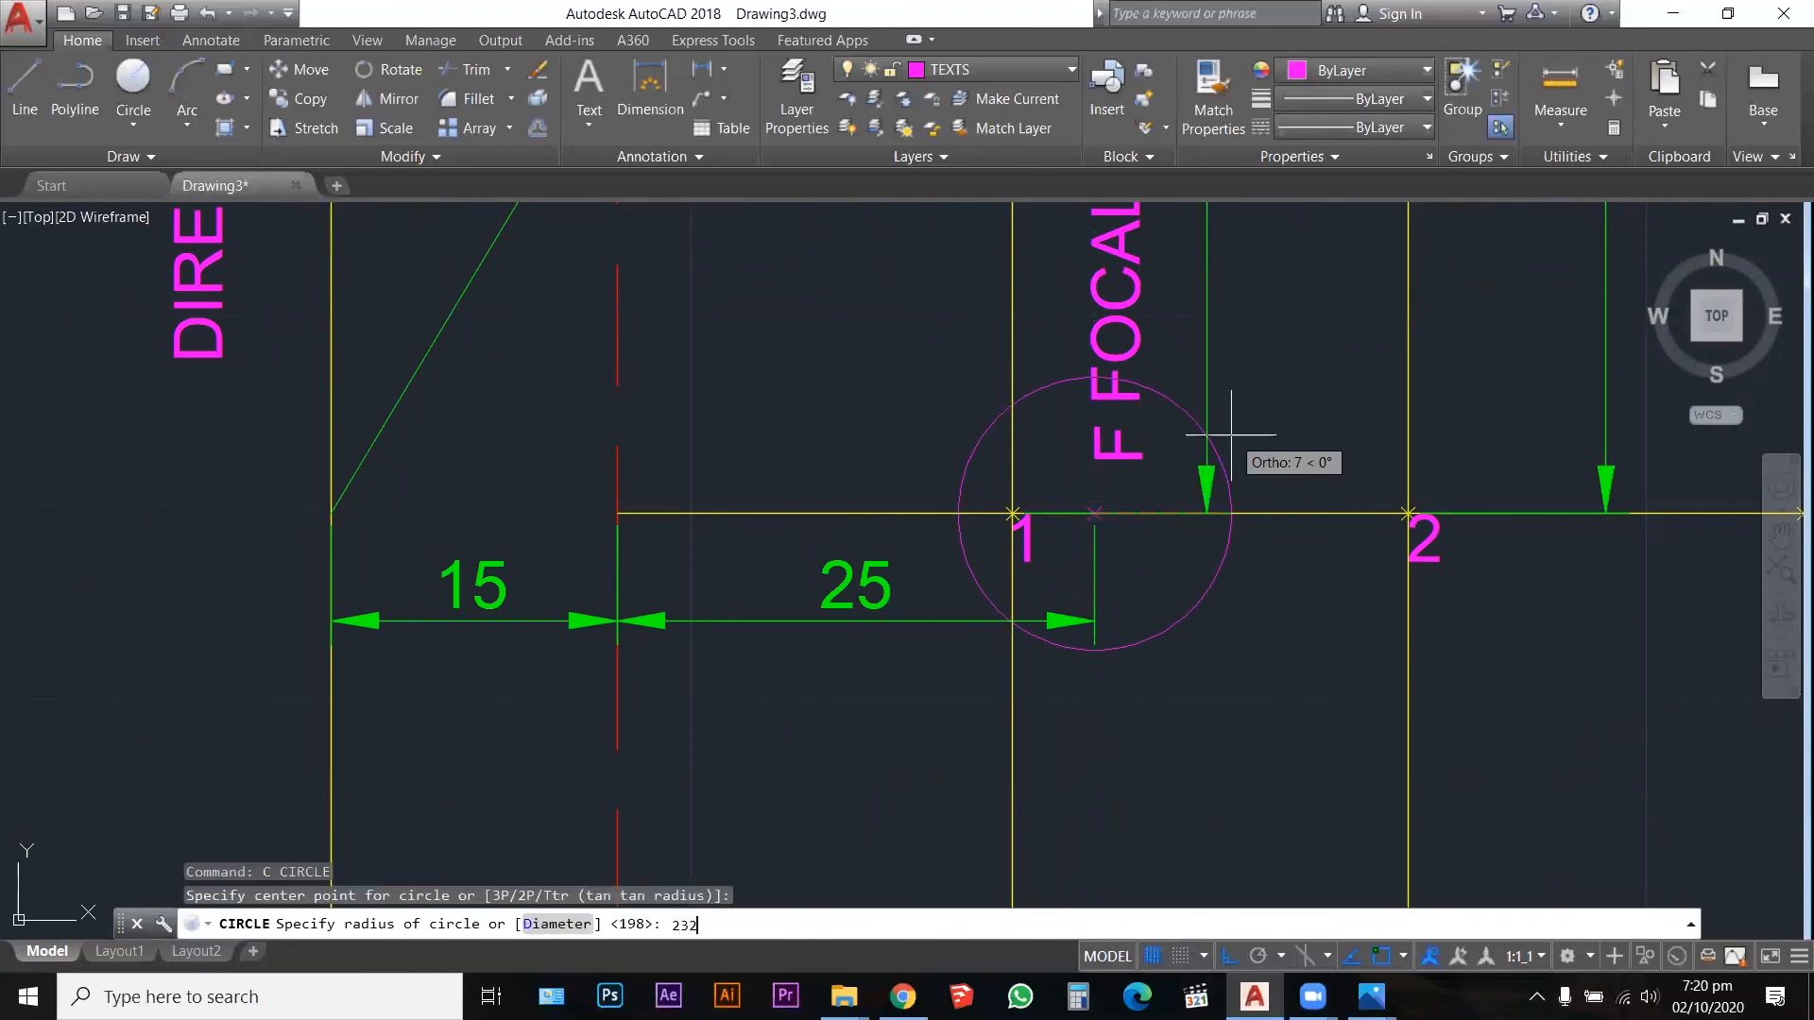
{"action": "key", "text": "Return"}
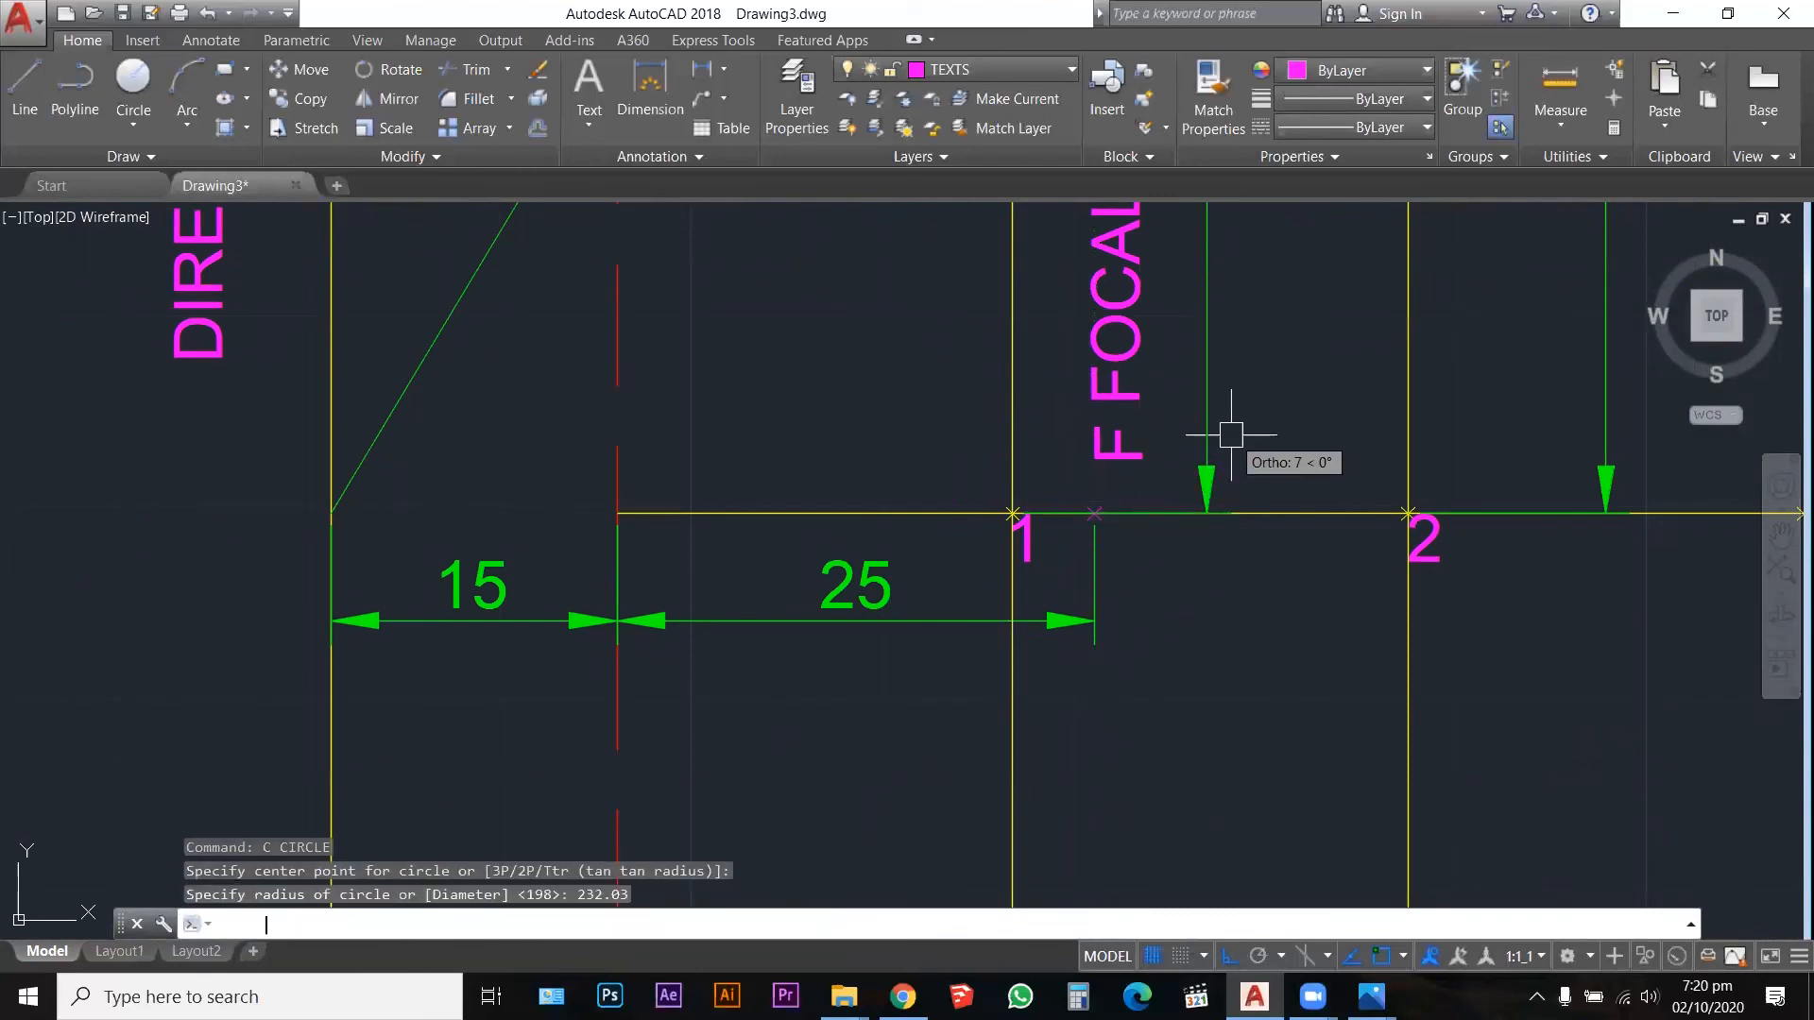
Step: Place a point where the 232.03-radius circle crosses the upper part of vertical line 6
{"action": "scroll", "coordinate": [1024, 627], "scroll_direction": "down", "scroll_amount": 10}
{"action": "scroll", "coordinate": [1016, 524], "scroll_direction": "down", "scroll_amount": 2}
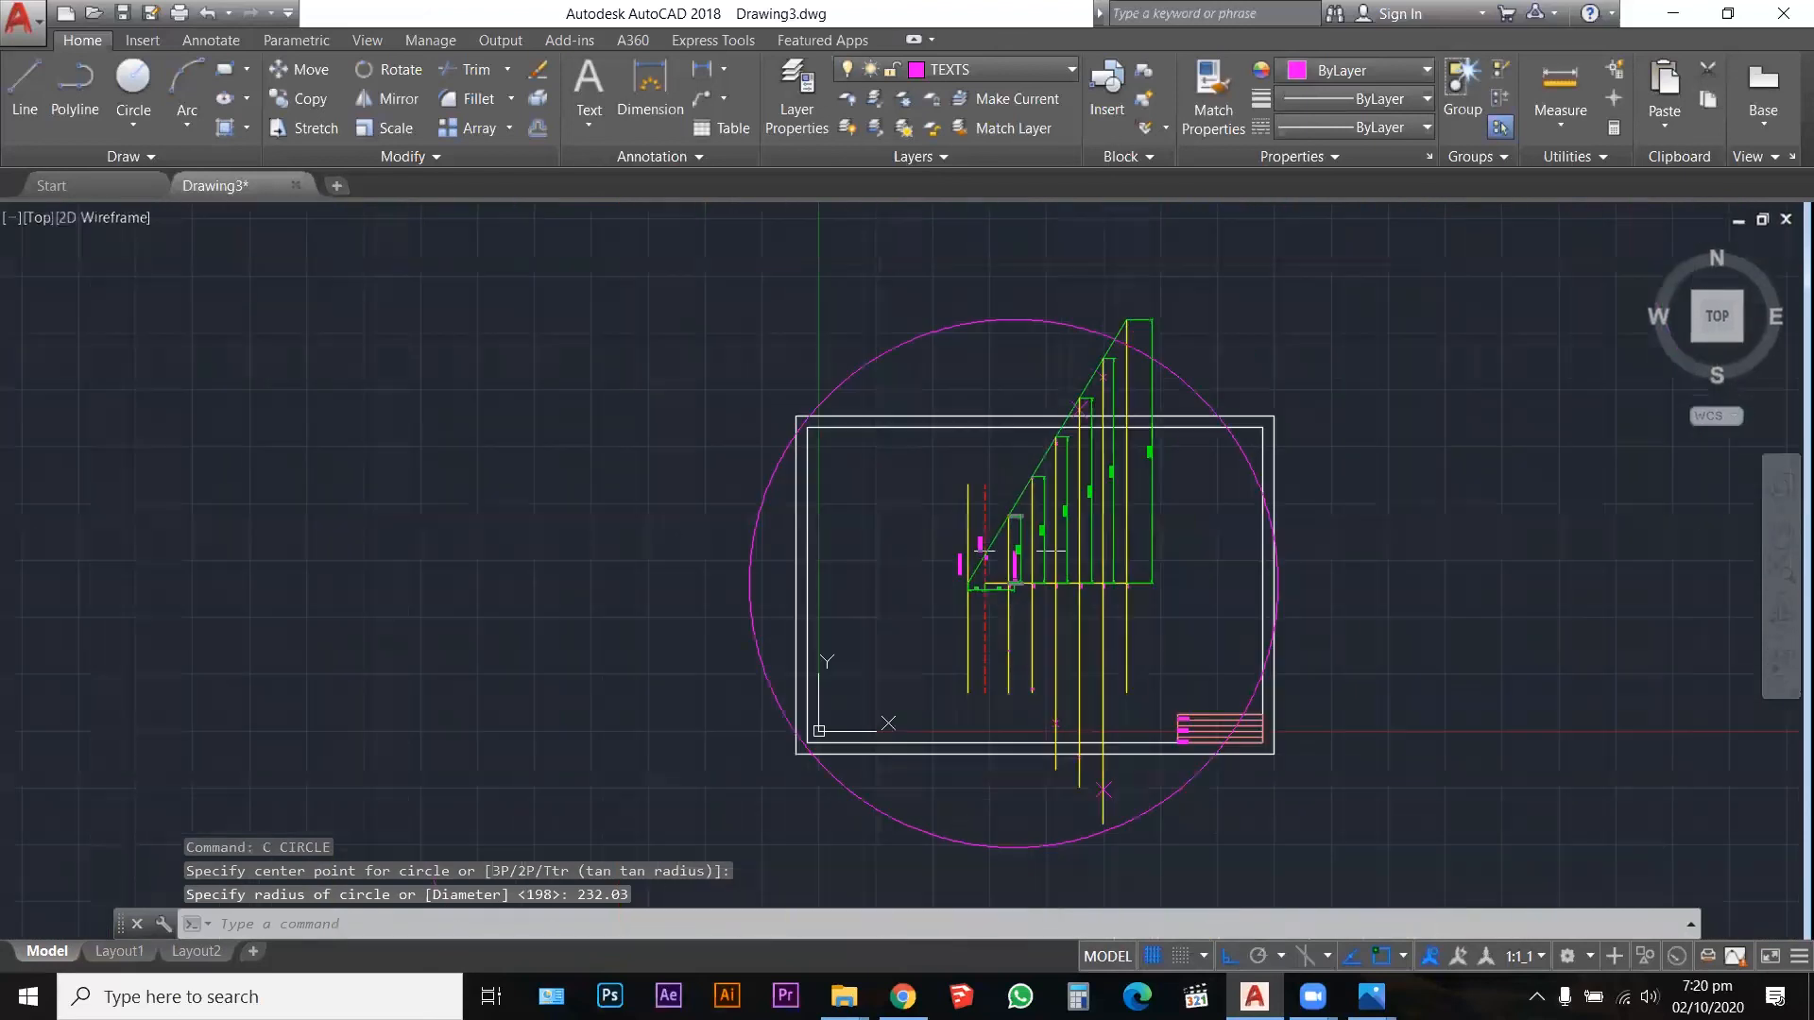
{"action": "scroll", "coordinate": [1143, 331], "scroll_direction": "up", "scroll_amount": 7}
{"action": "key", "text": "Escape"}
{"action": "key", "text": "Escape"}
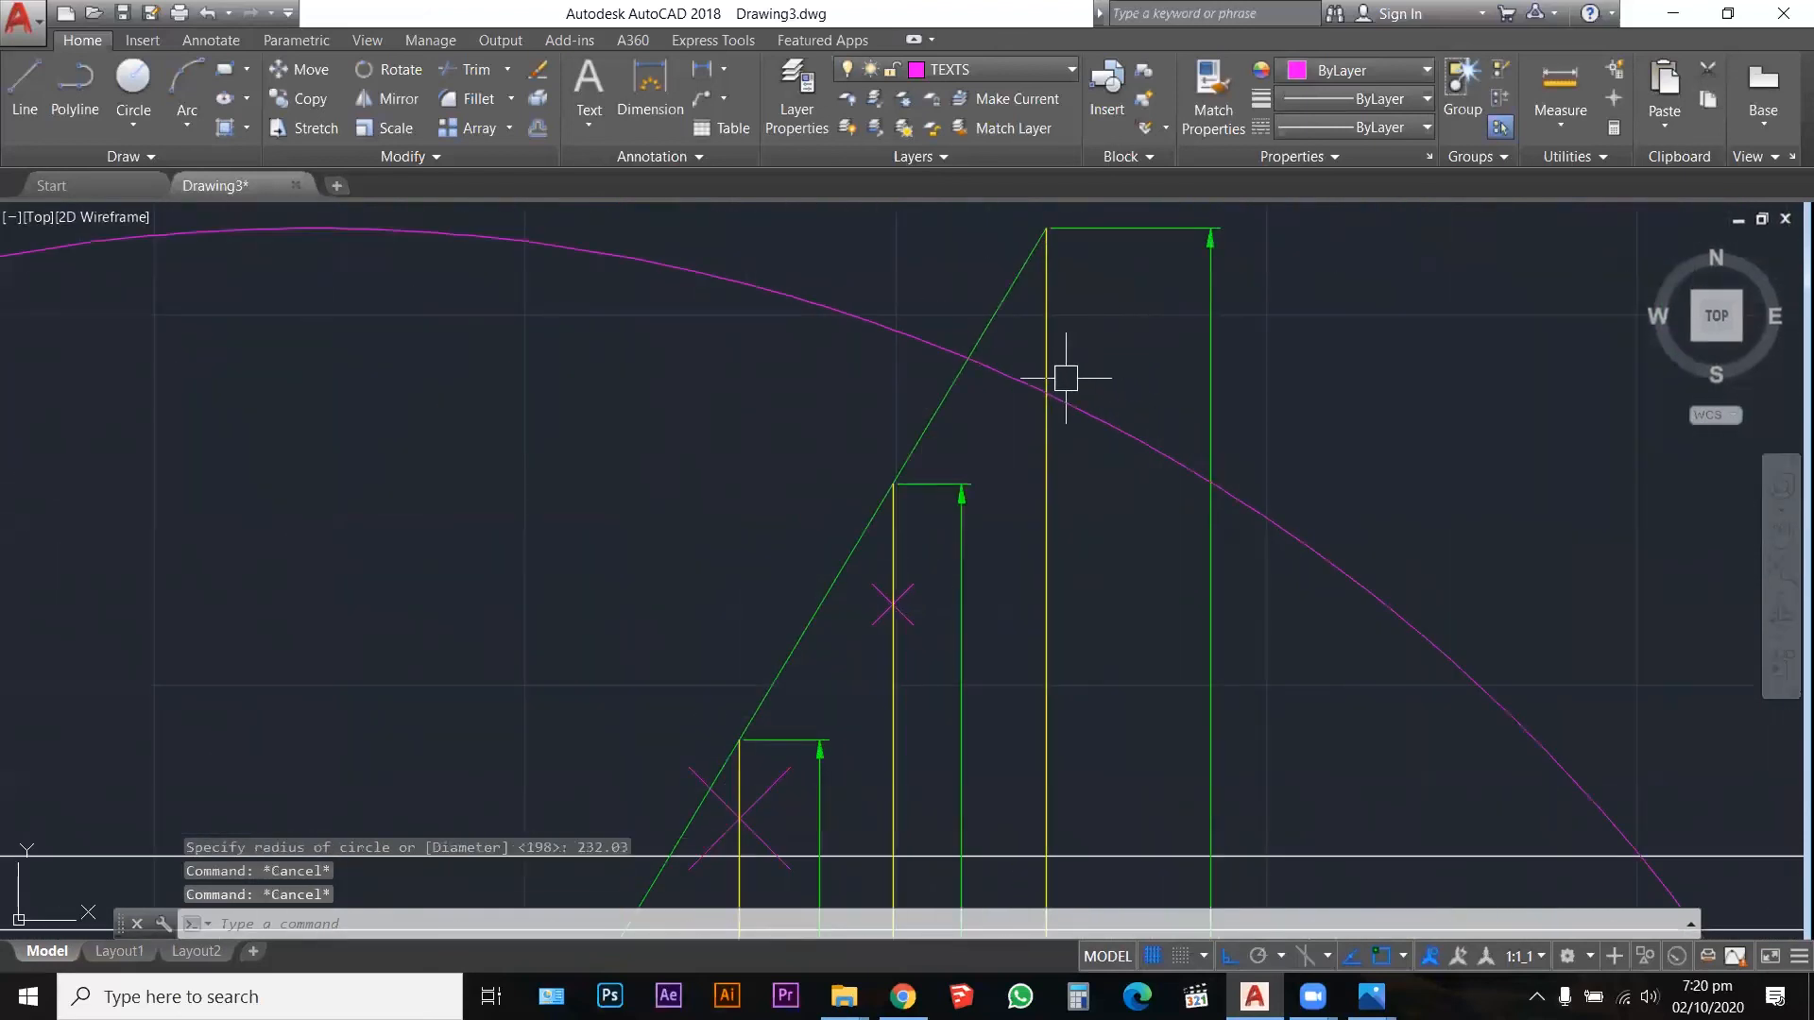
{"action": "type", "text": "POINT"}
{"action": "key", "text": "Return"}
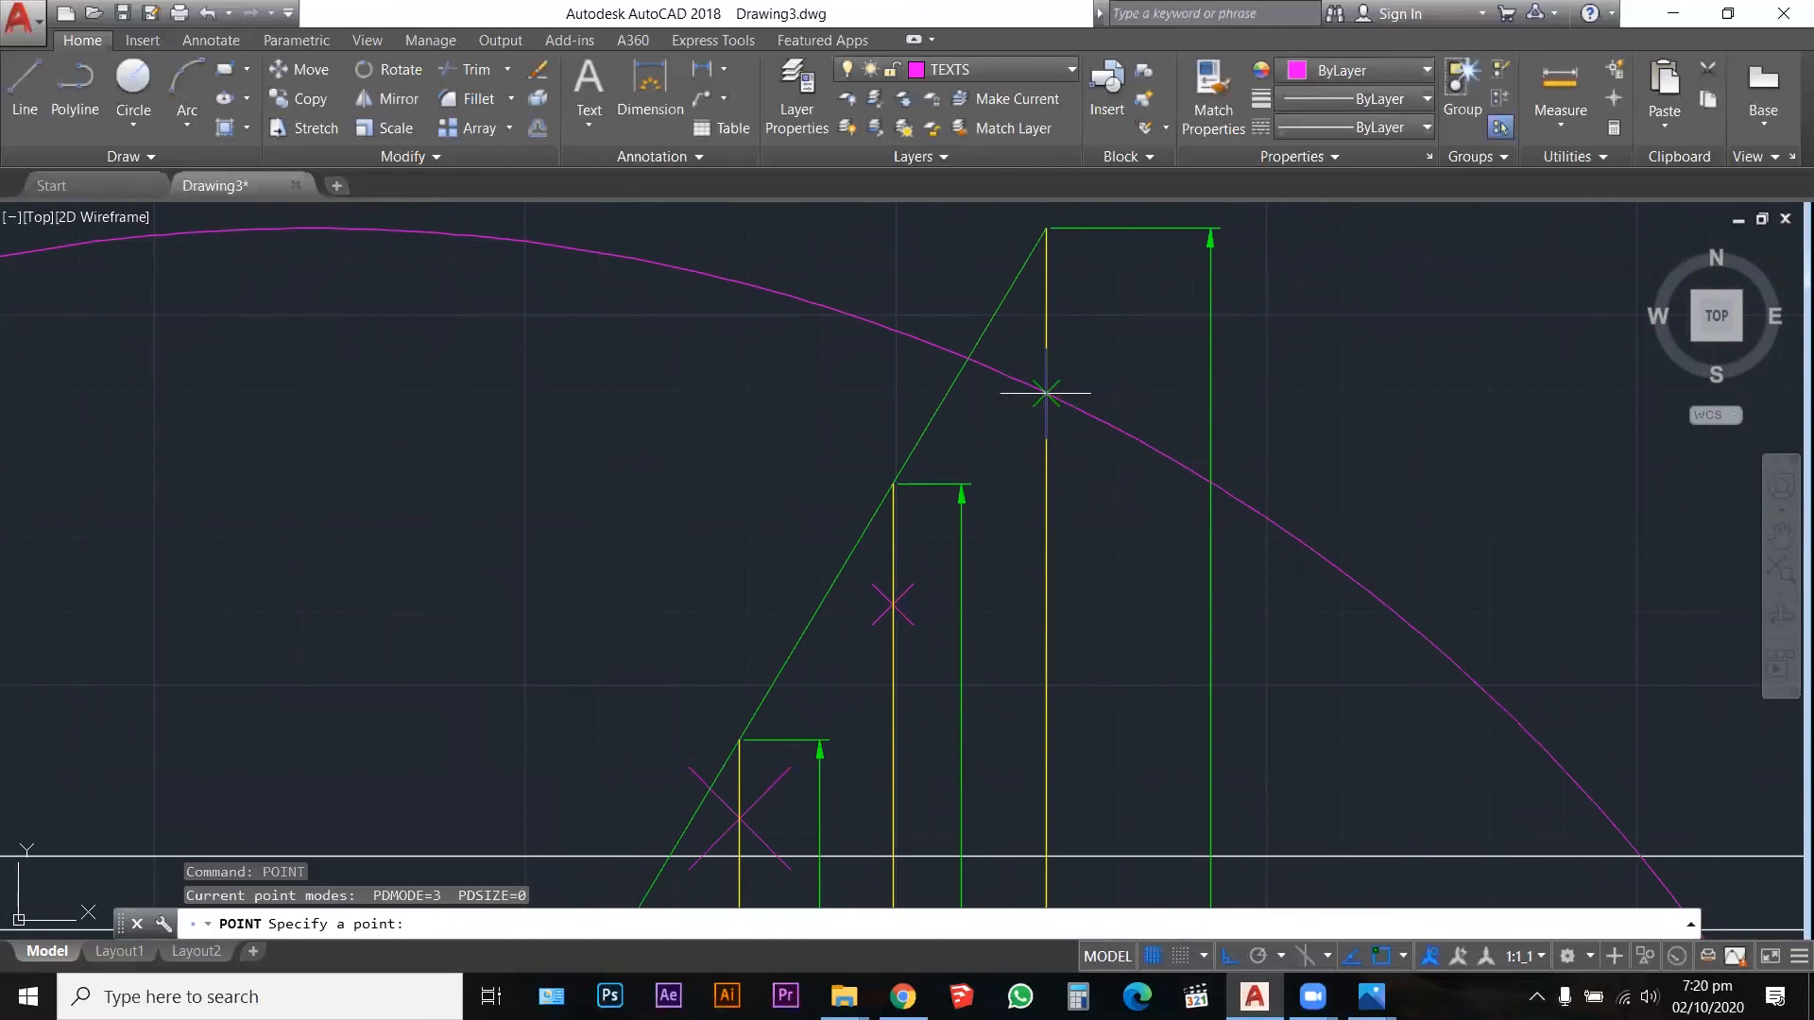
{"action": "scroll", "coordinate": [1173, 310], "scroll_direction": "down", "scroll_amount": 5}
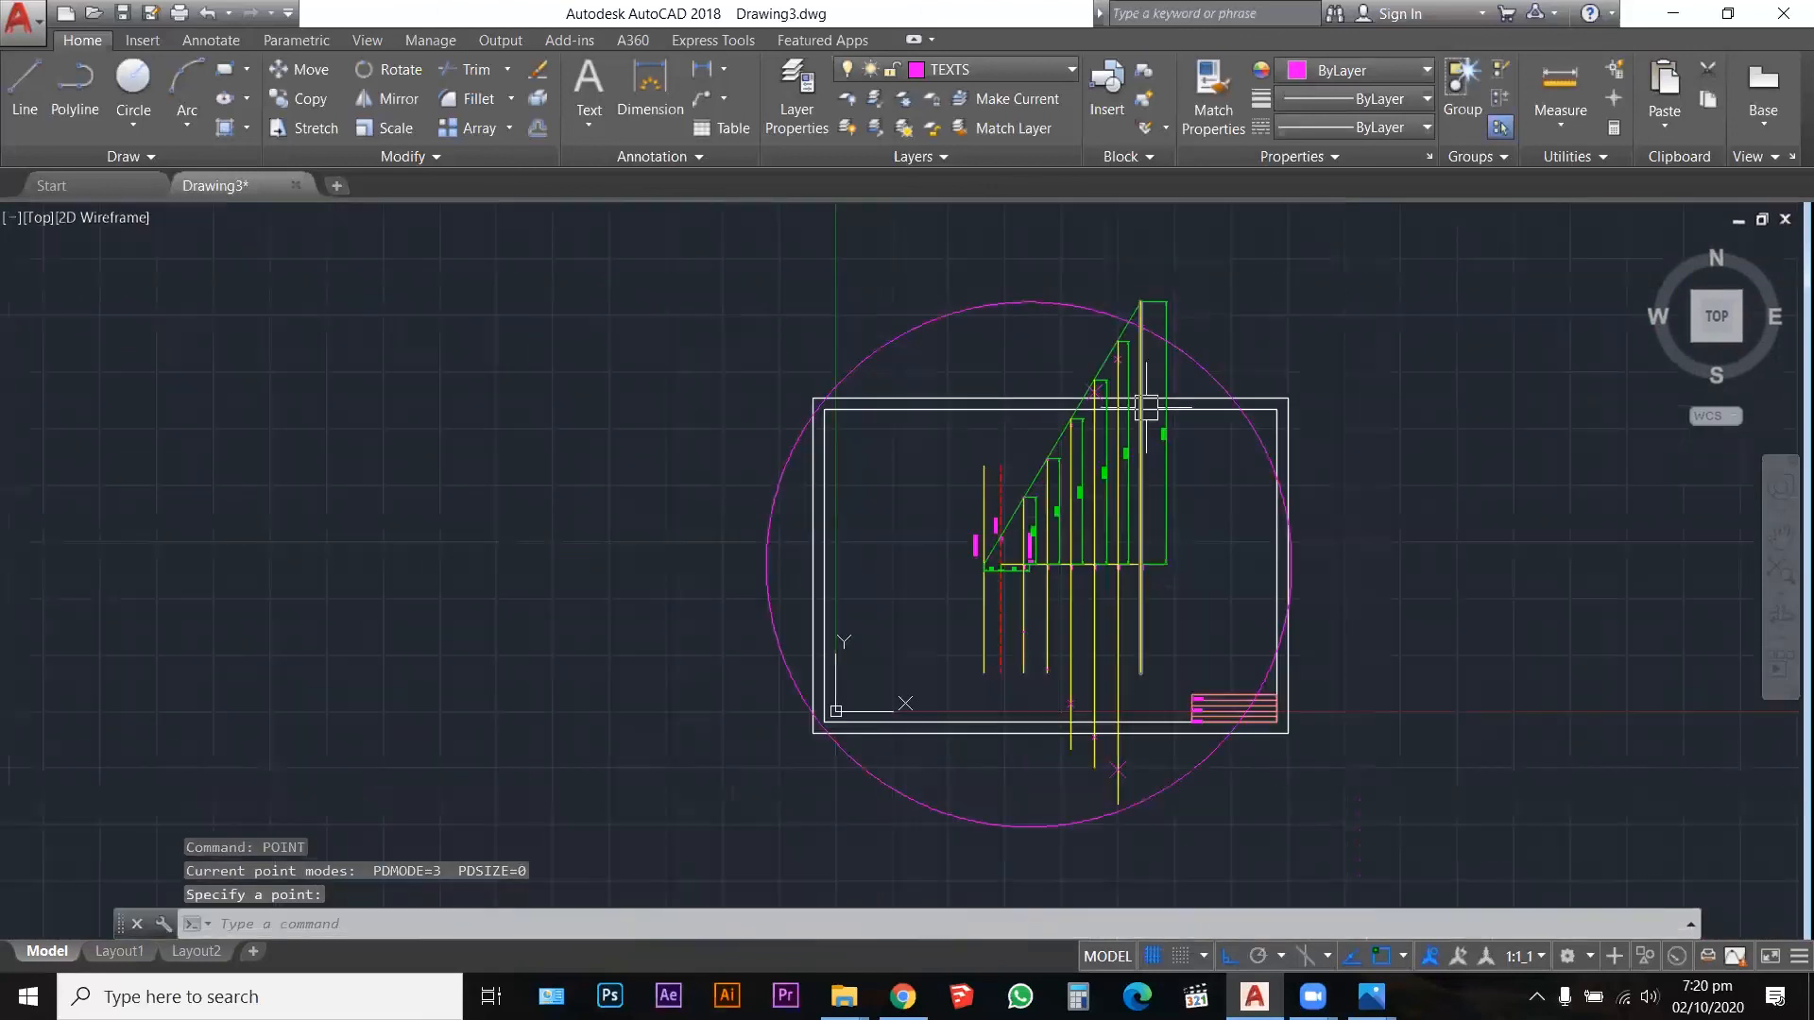
{"action": "key", "text": "Escape"}
Step: Stretch the lower end of vertical line 6 straight down past the 232.03-radius circle
{"action": "left_click", "coordinate": [1141, 627]}
{"action": "left_click", "coordinate": [1142, 674]}
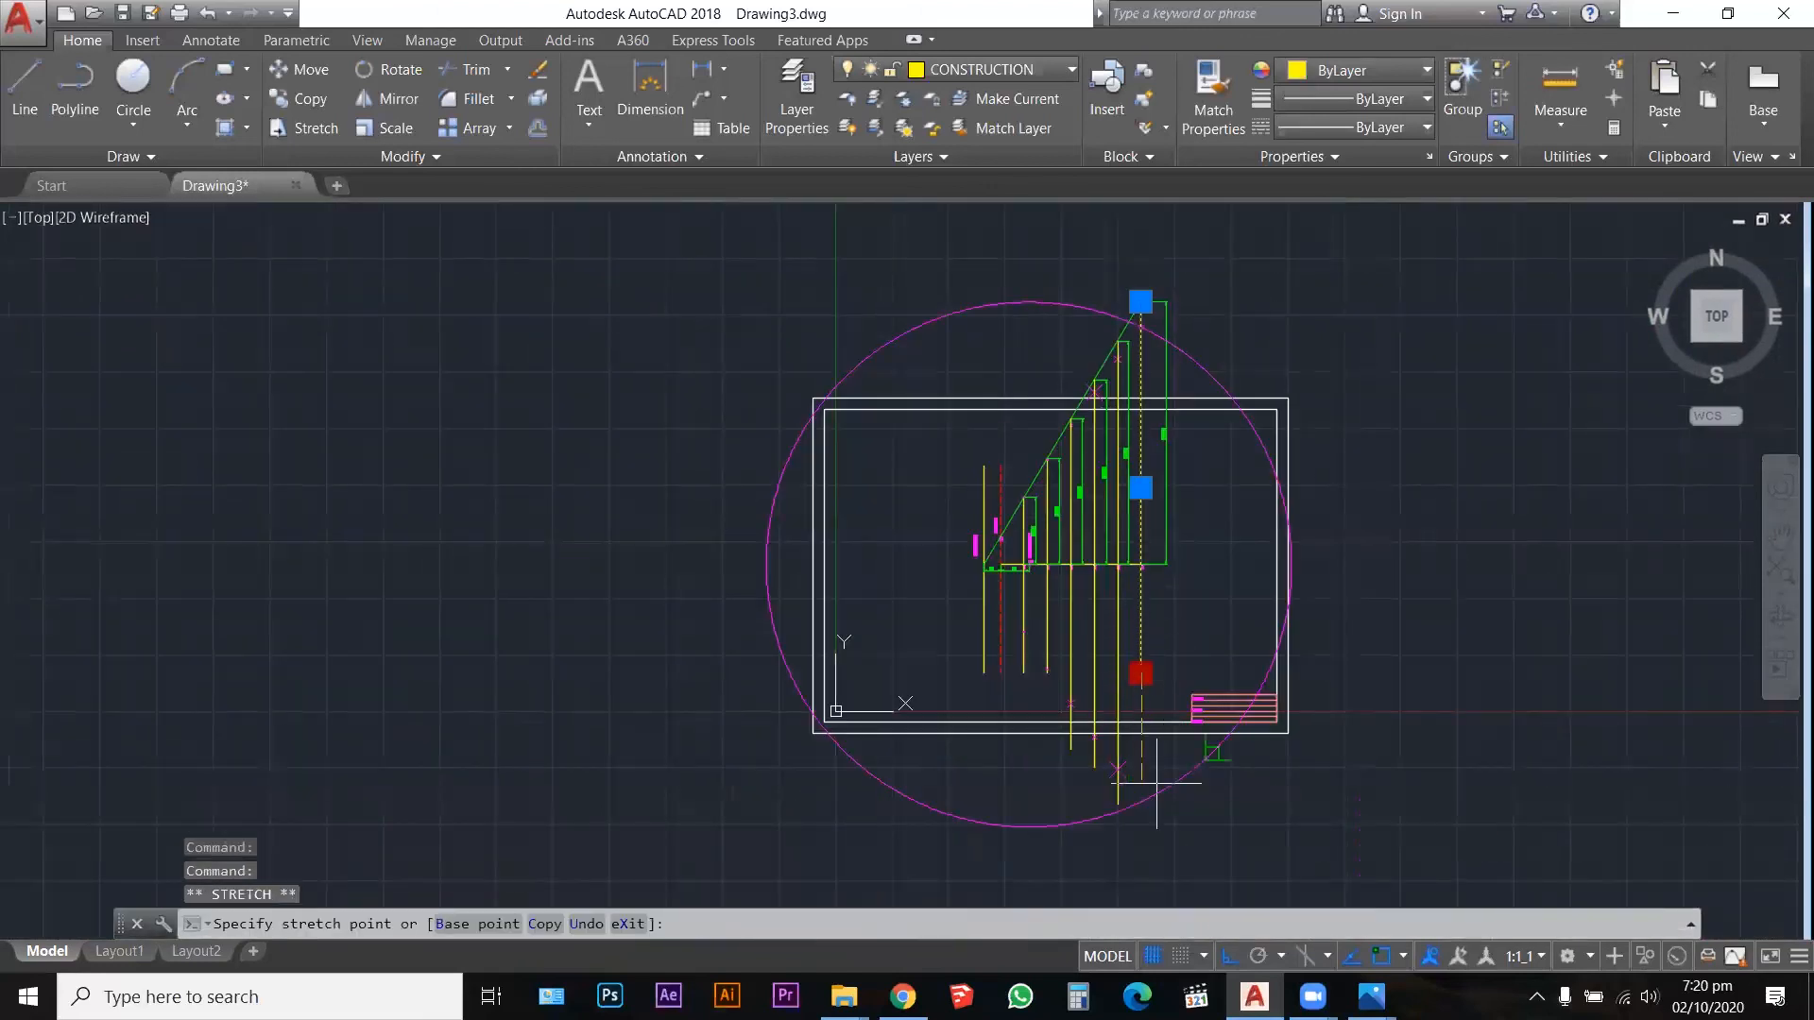
{"action": "left_click", "coordinate": [1141, 840]}
{"action": "key", "text": "Escape"}
{"action": "key", "text": "Escape"}
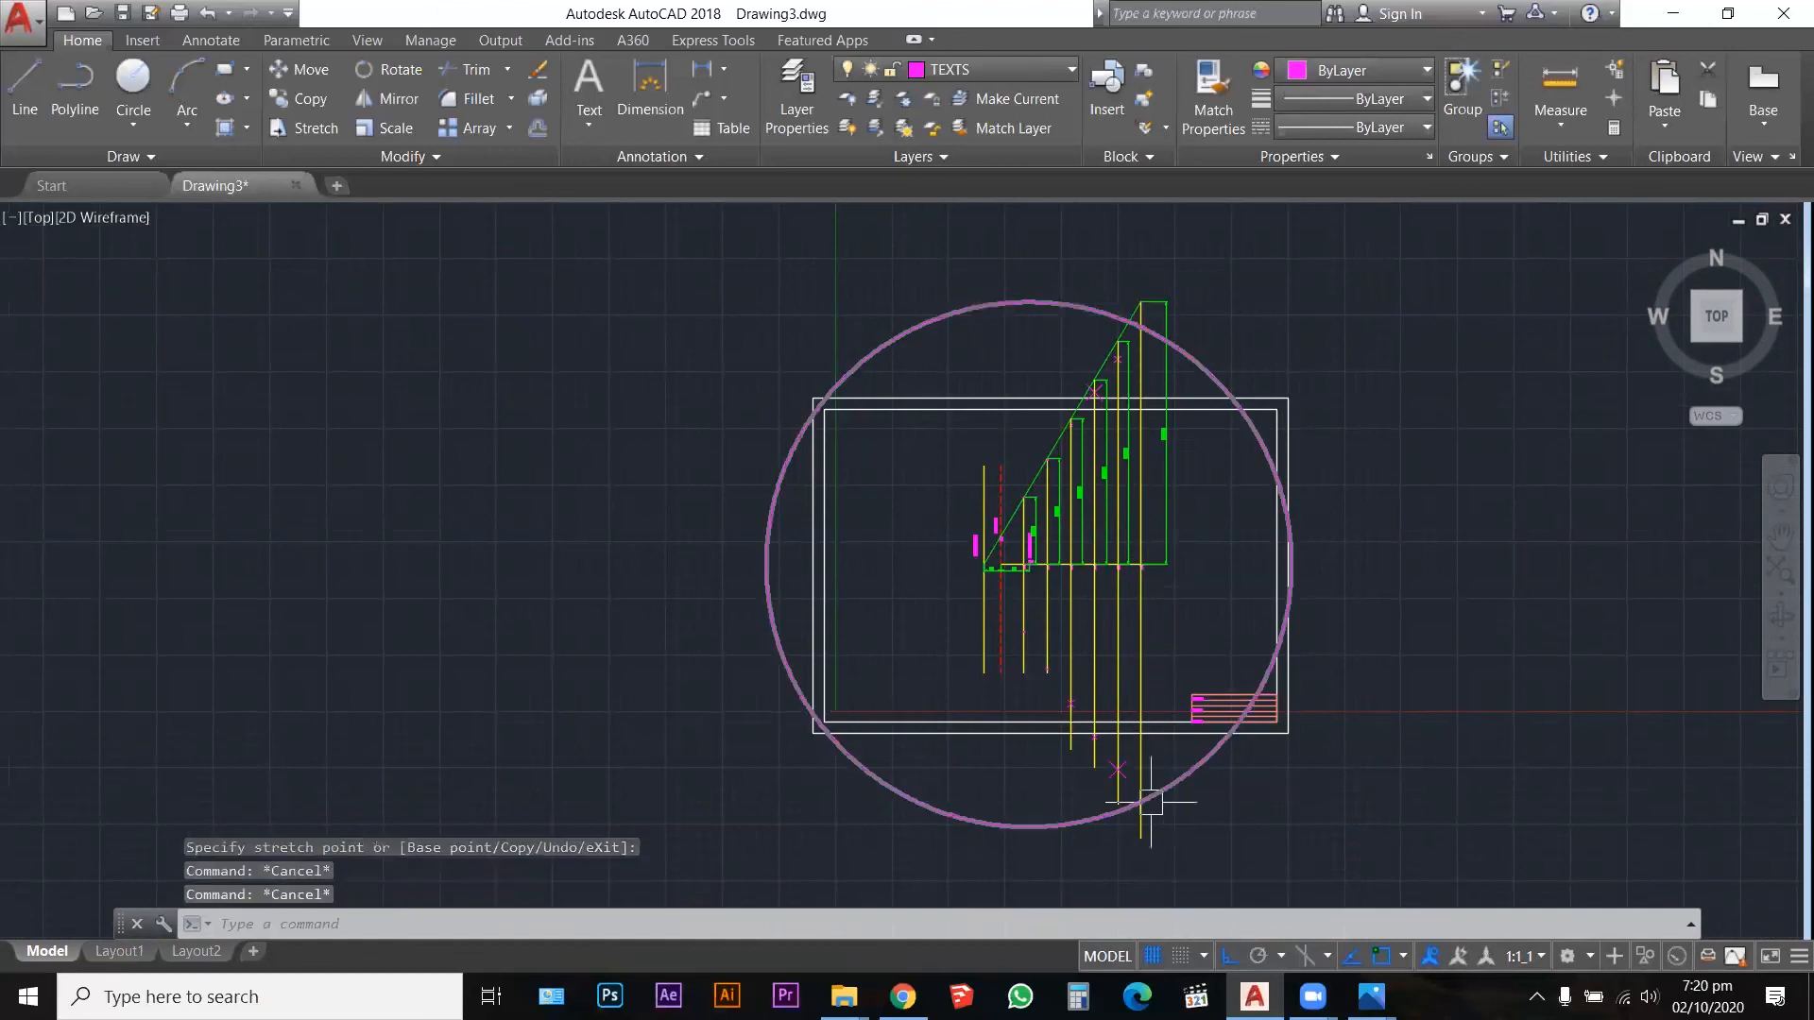
Step: Place a point where the extended vertical line 6 meets the lower part of the 232.03-radius circle
{"action": "scroll", "coordinate": [1148, 810], "scroll_direction": "up", "scroll_amount": 5}
{"action": "type", "text": "po"}
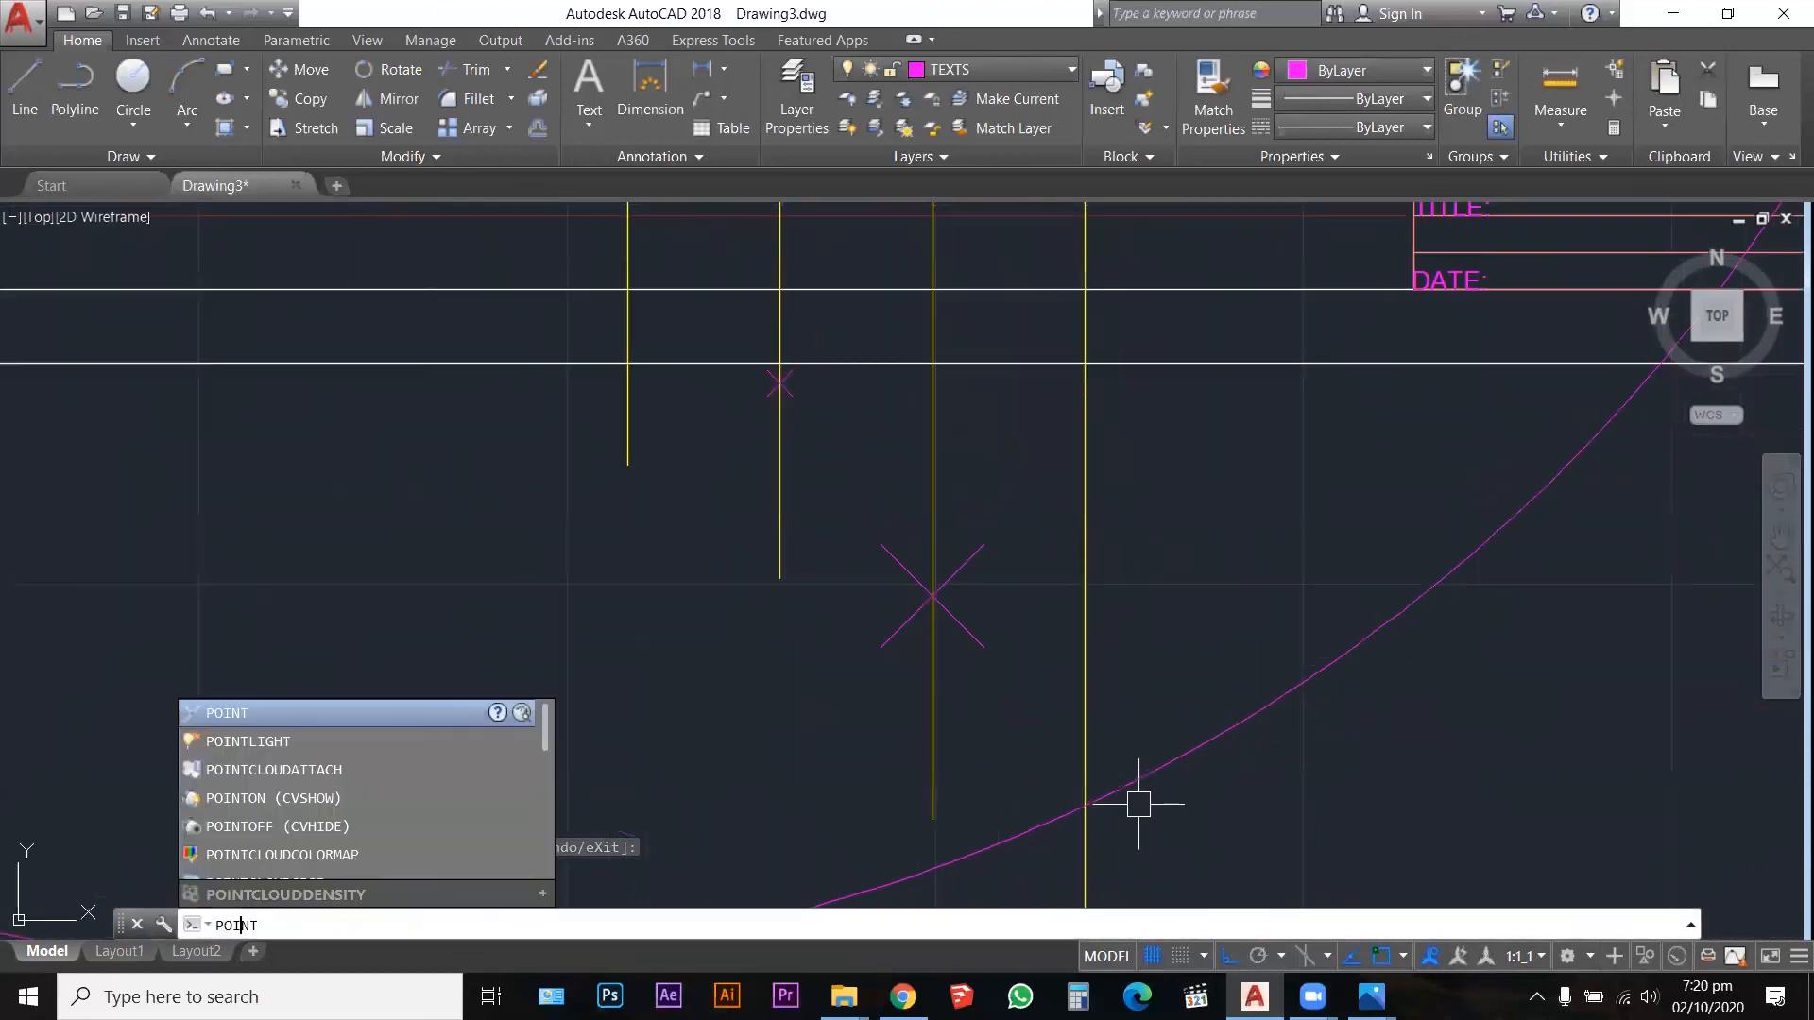
{"action": "key", "text": "Return"}
{"action": "left_click", "coordinate": [1084, 806]}
{"action": "key", "text": "Escape"}
{"action": "key", "text": "Escape"}
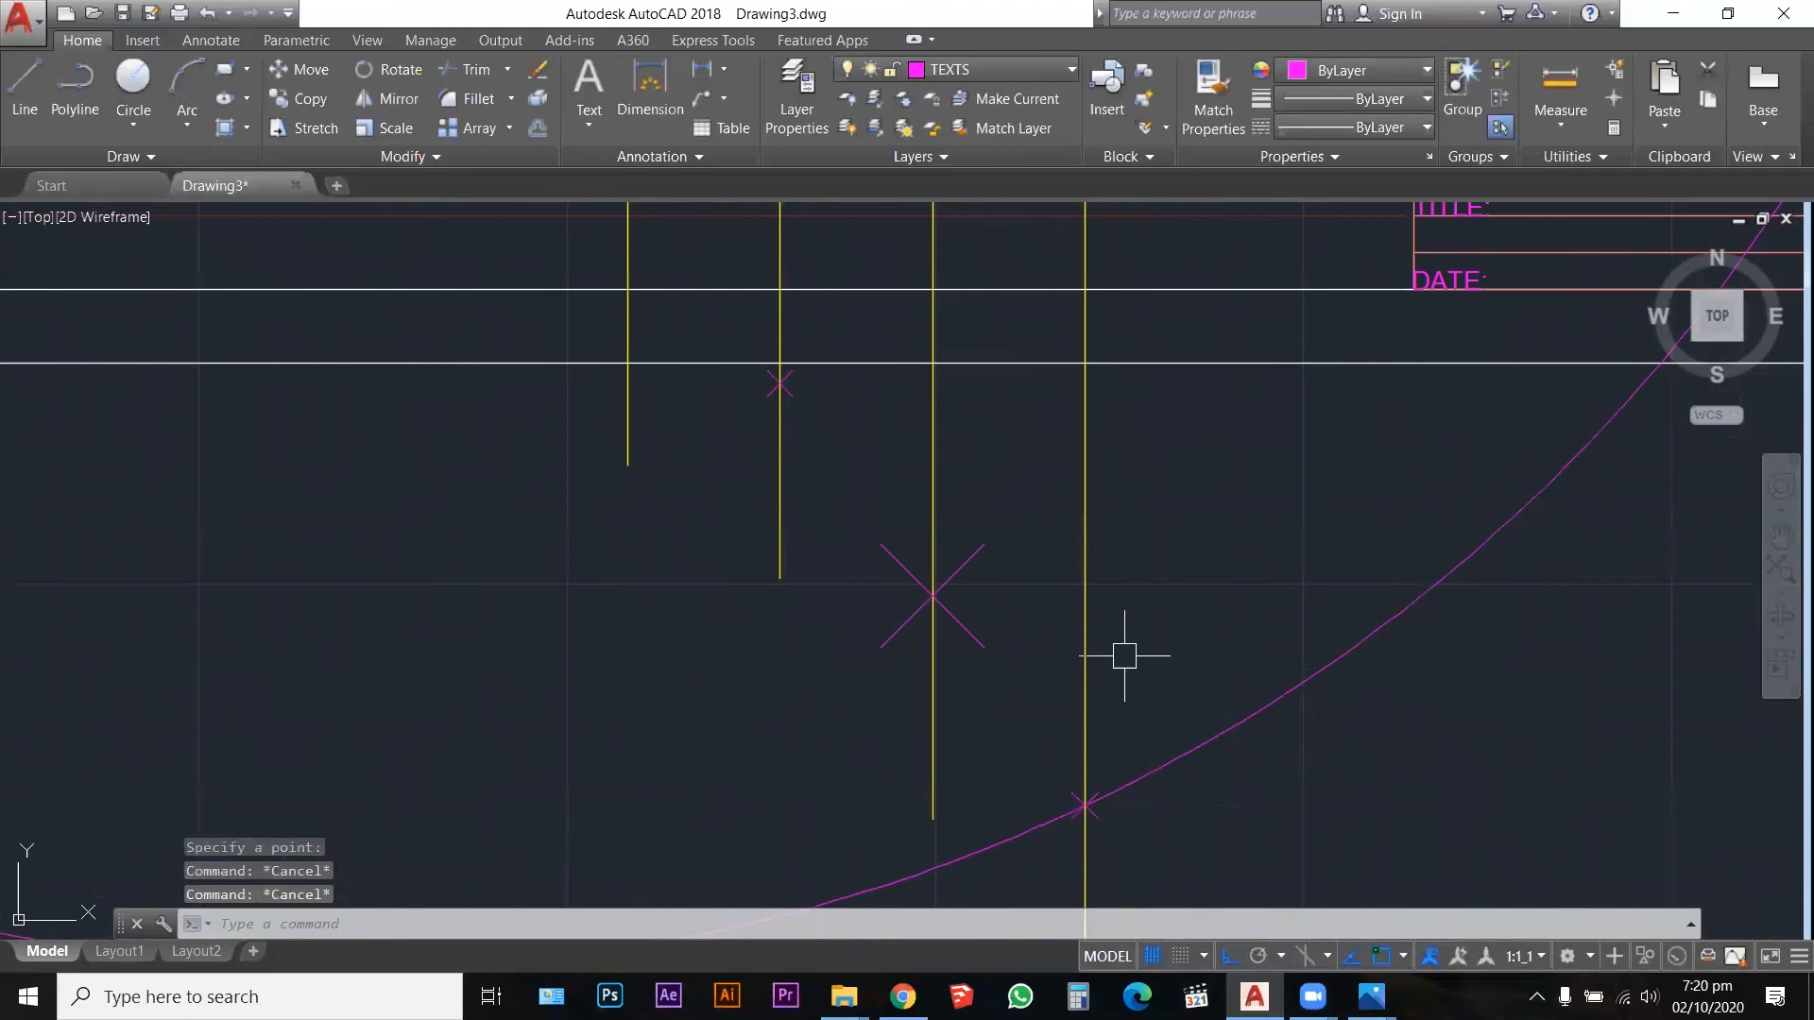
Step: Delete the 232.03-radius circle and regenerate the drawing display
{"action": "scroll", "coordinate": [1121, 651], "scroll_direction": "down", "scroll_amount": 4}
{"action": "key", "text": "Delete"}
{"action": "type", "text": "re"}
{"action": "key", "text": "Return"}
{"action": "scroll", "coordinate": [1180, 712], "scroll_direction": "down", "scroll_amount": 4}
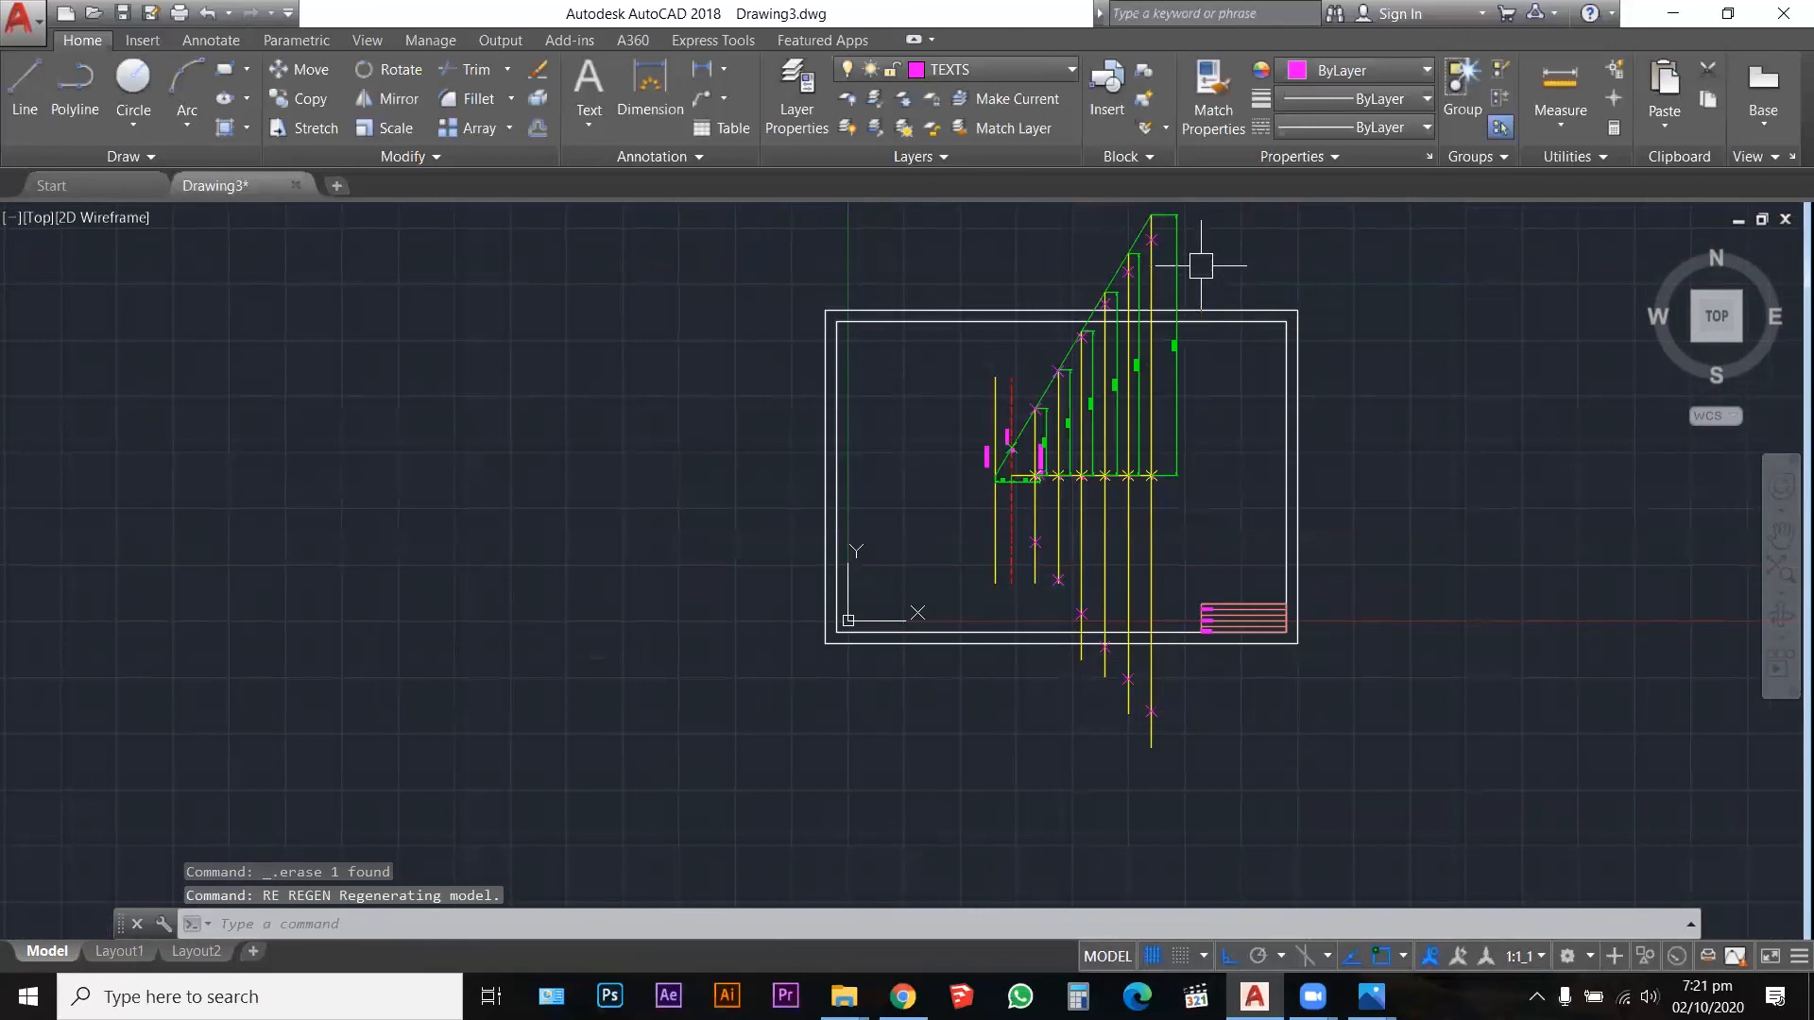
Step: Delete the double sheet border together with its title block
{"action": "scroll", "coordinate": [1190, 255], "scroll_direction": "up", "scroll_amount": 3}
{"action": "scroll", "coordinate": [1187, 254], "scroll_direction": "down", "scroll_amount": 2}
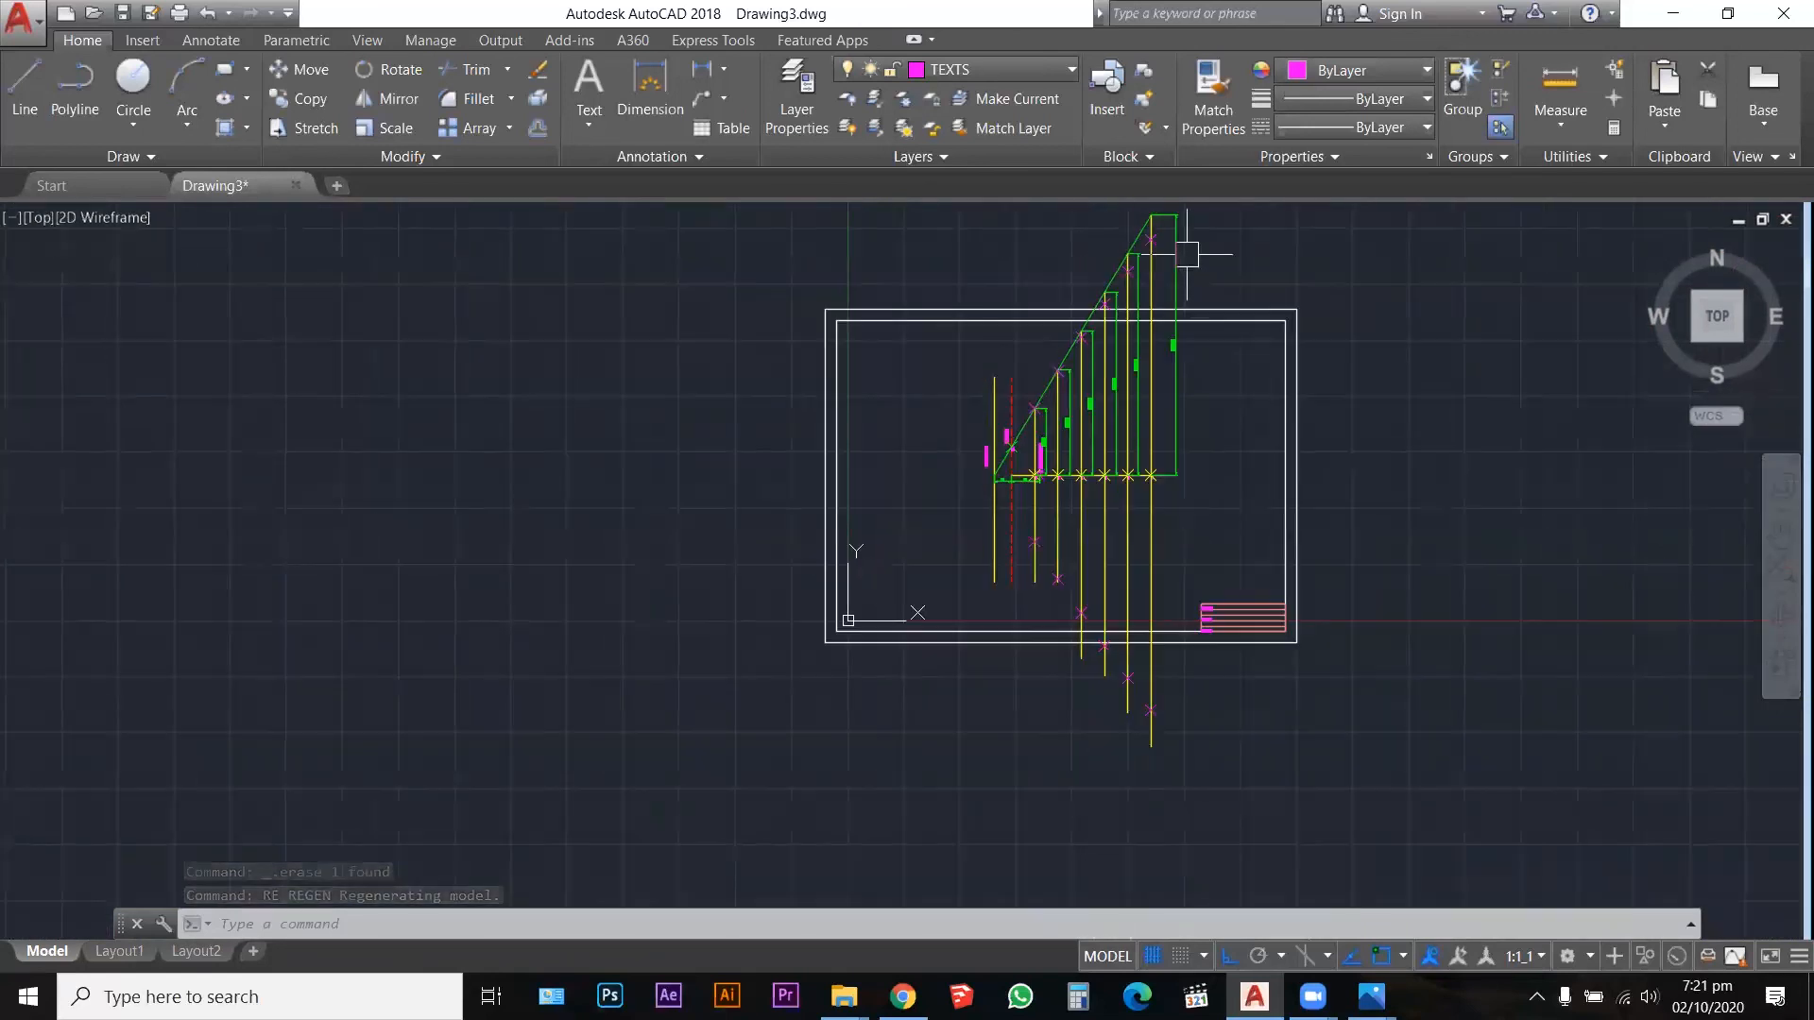
{"action": "left_click", "coordinate": [1338, 681]}
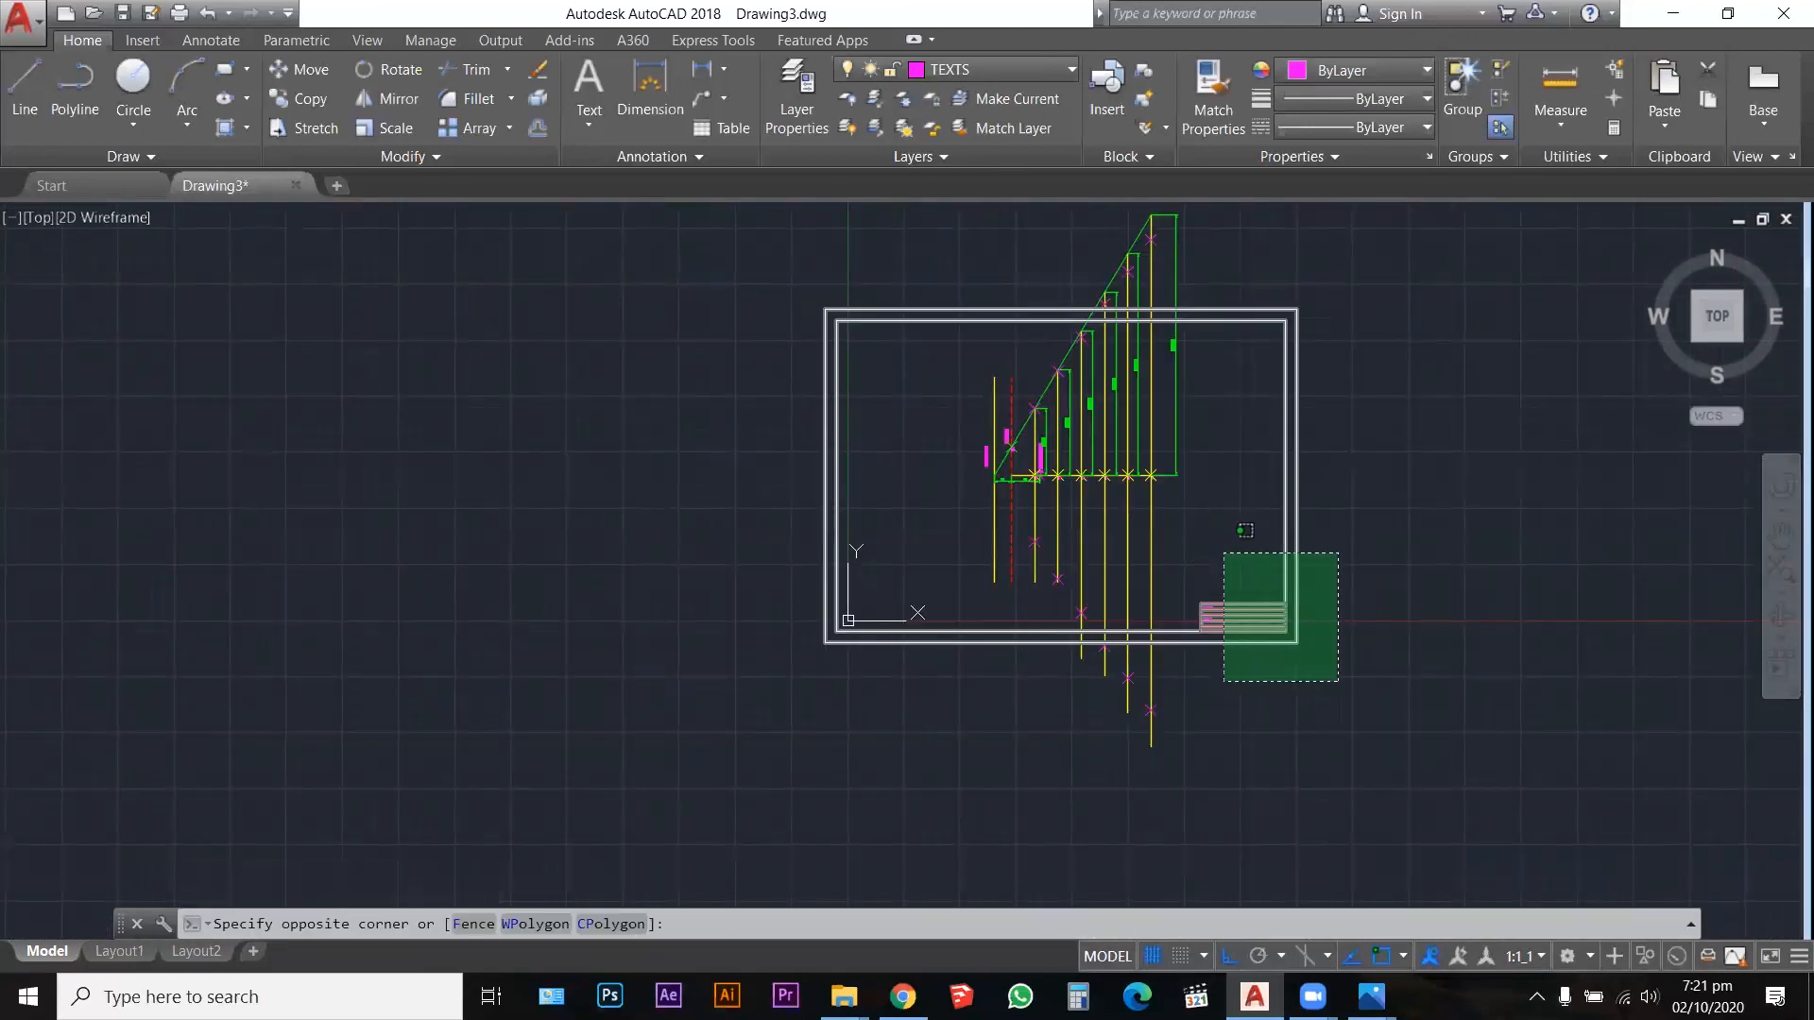
{"action": "left_click", "coordinate": [1189, 535]}
{"action": "key", "text": "Delete"}
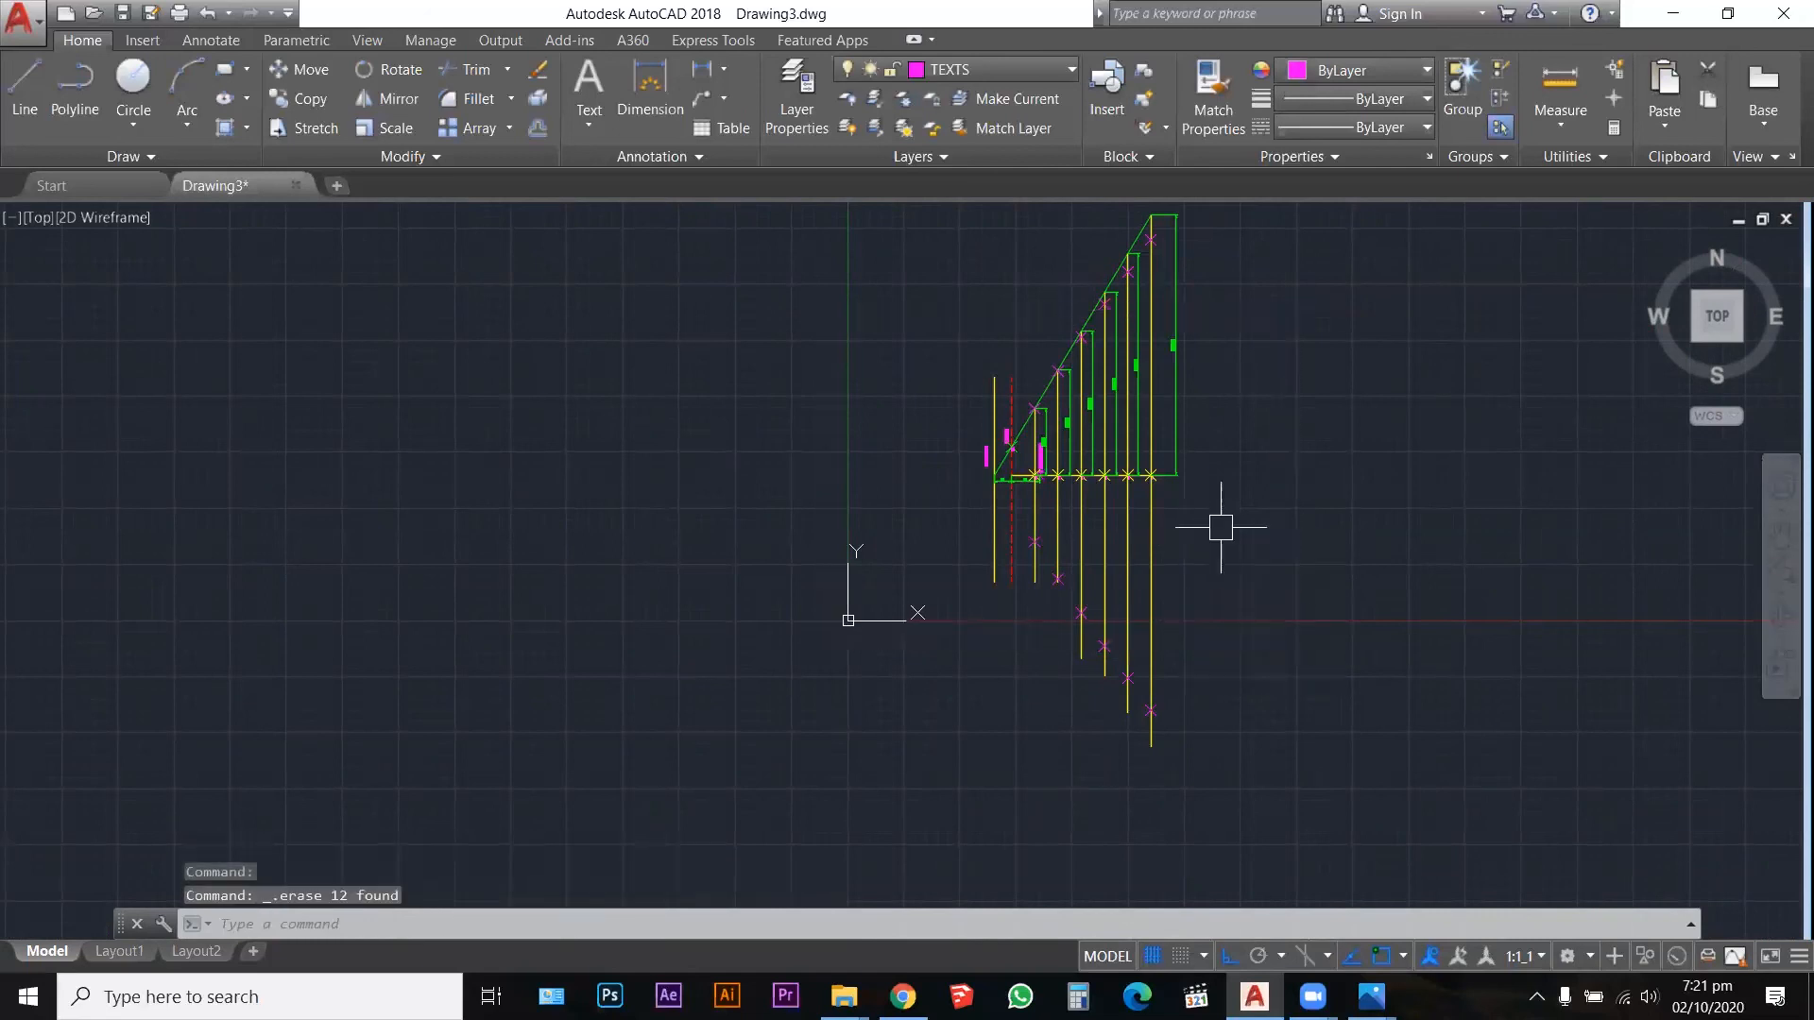
Step: Turn off the CONSTRUCTION and DIMENSIONS layers and make OUTLINE the current layer
{"action": "scroll", "coordinate": [1151, 258], "scroll_direction": "up", "scroll_amount": 2}
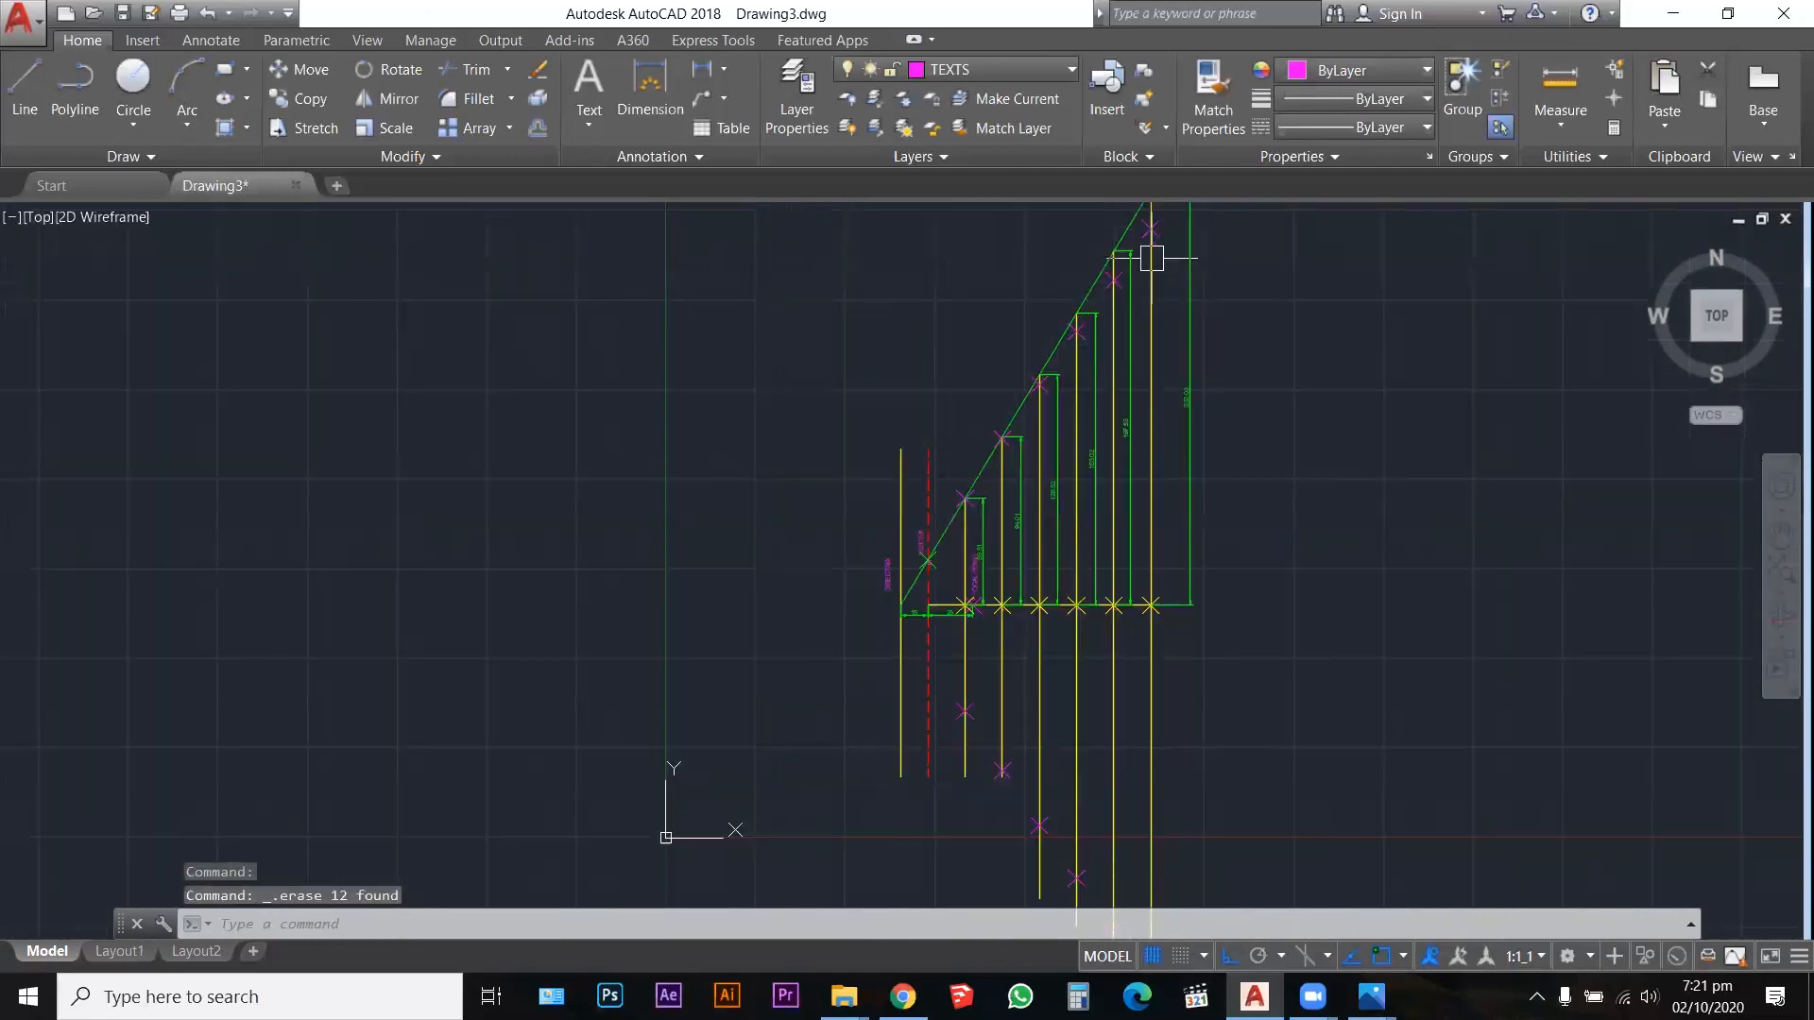
{"action": "left_click", "coordinate": [1044, 68]}
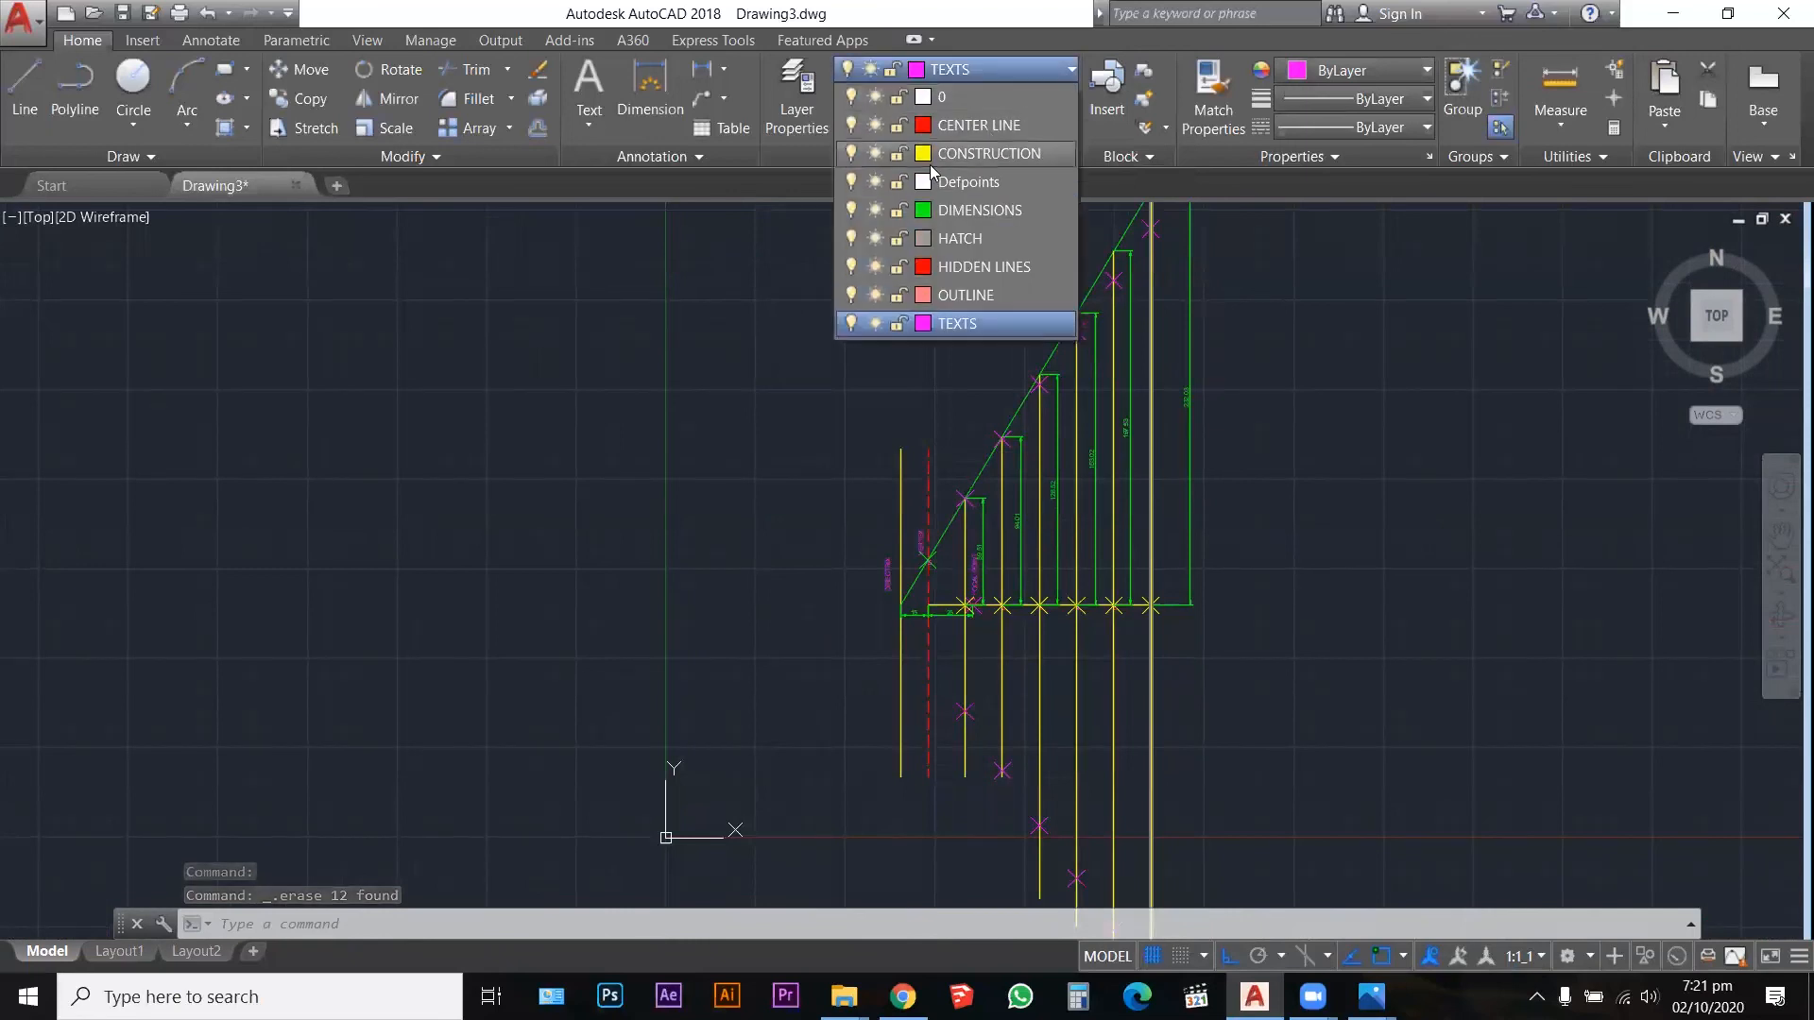
{"action": "left_click", "coordinate": [849, 155]}
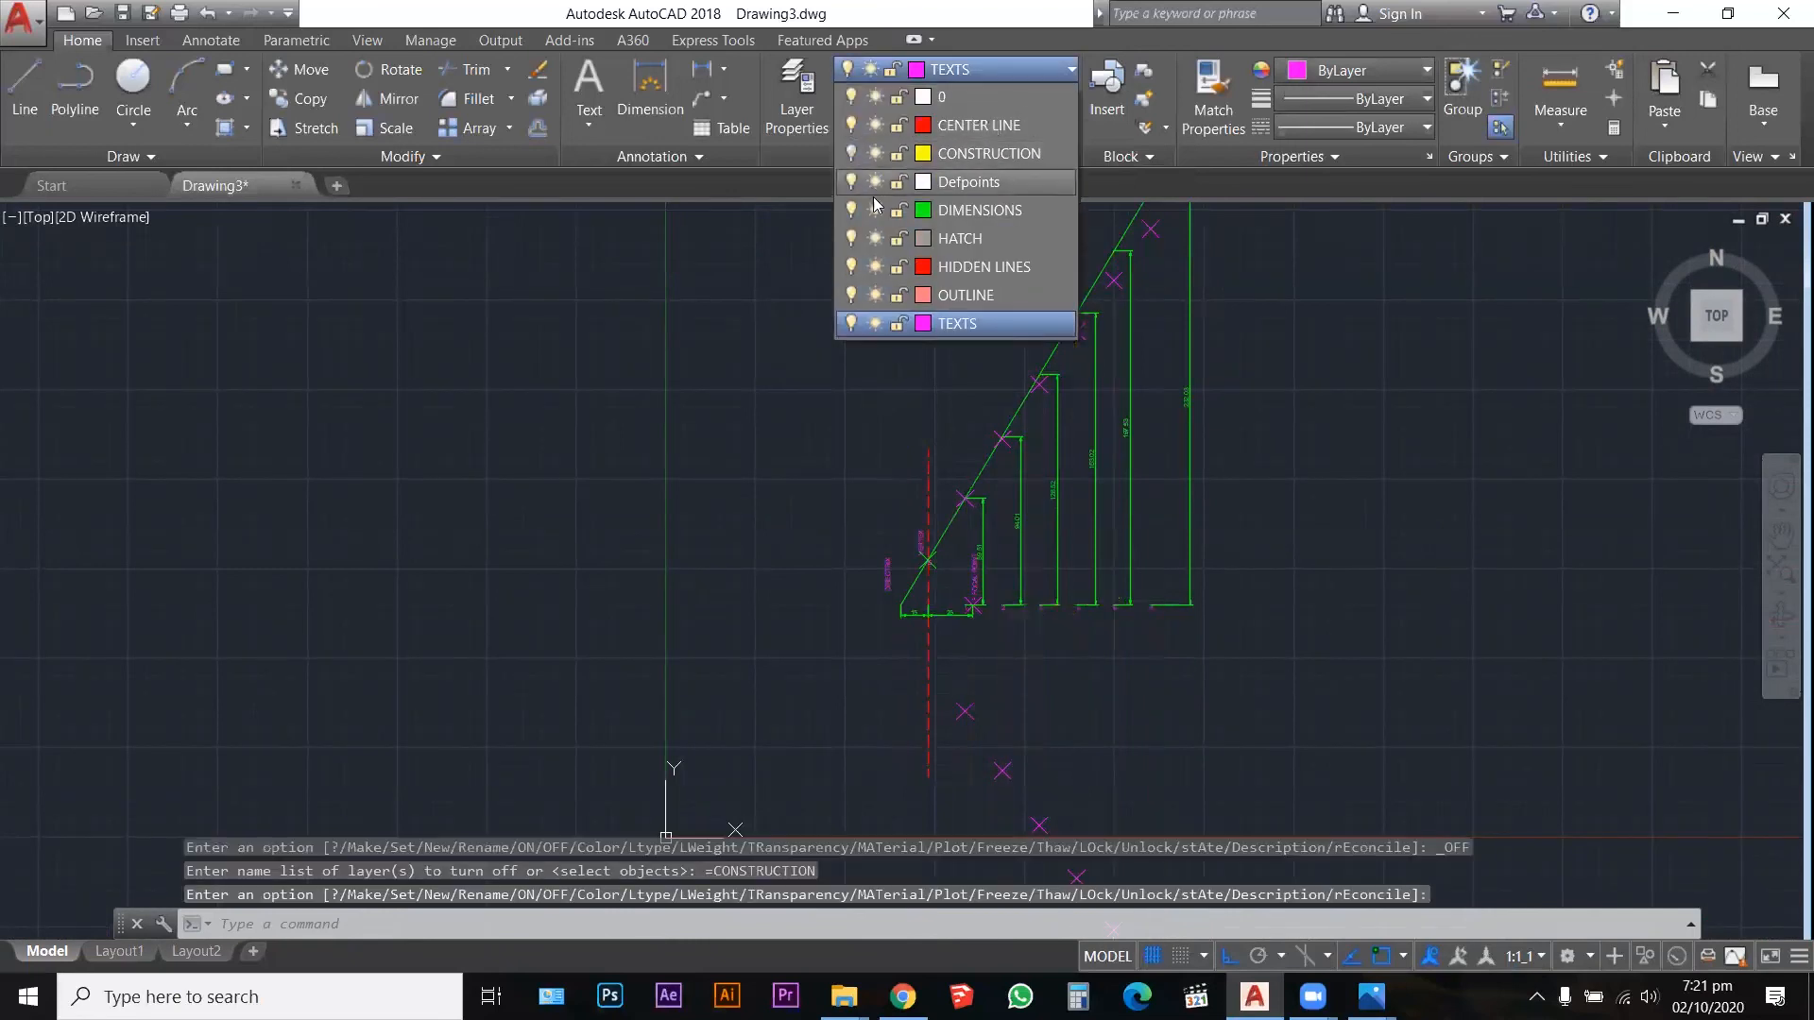
{"action": "left_click", "coordinate": [852, 212]}
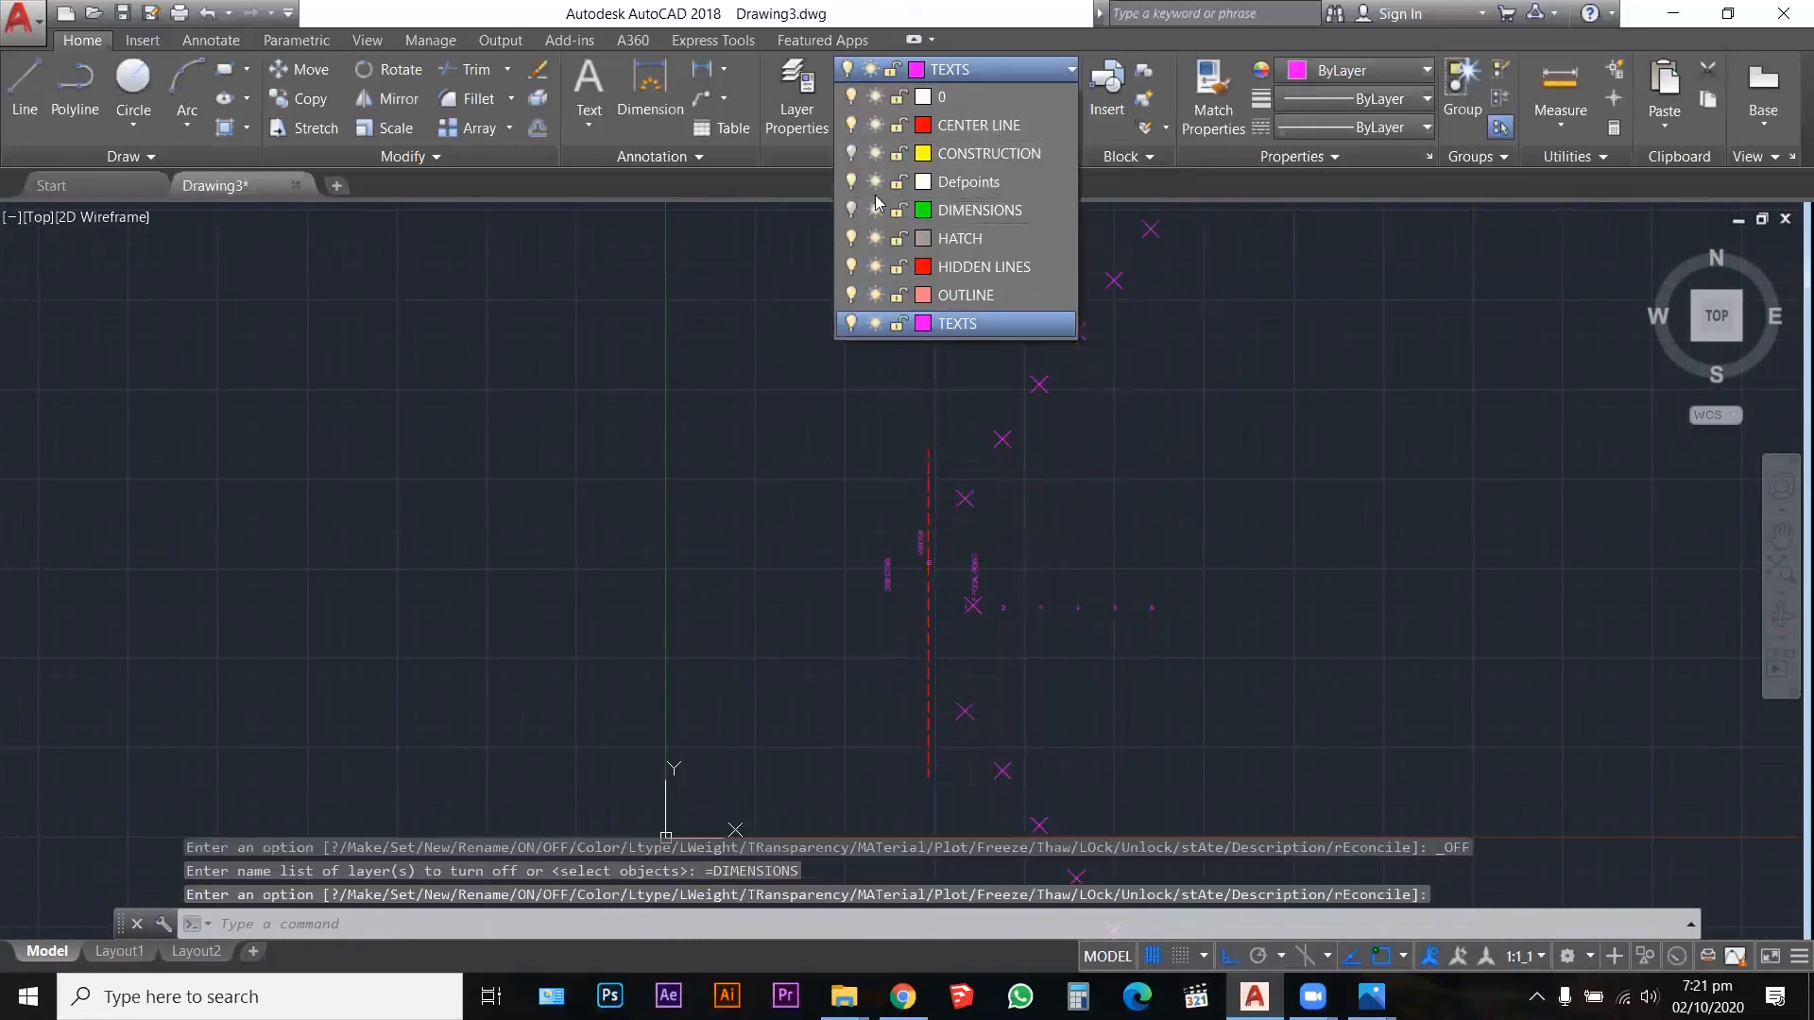
{"action": "left_click", "coordinate": [961, 294]}
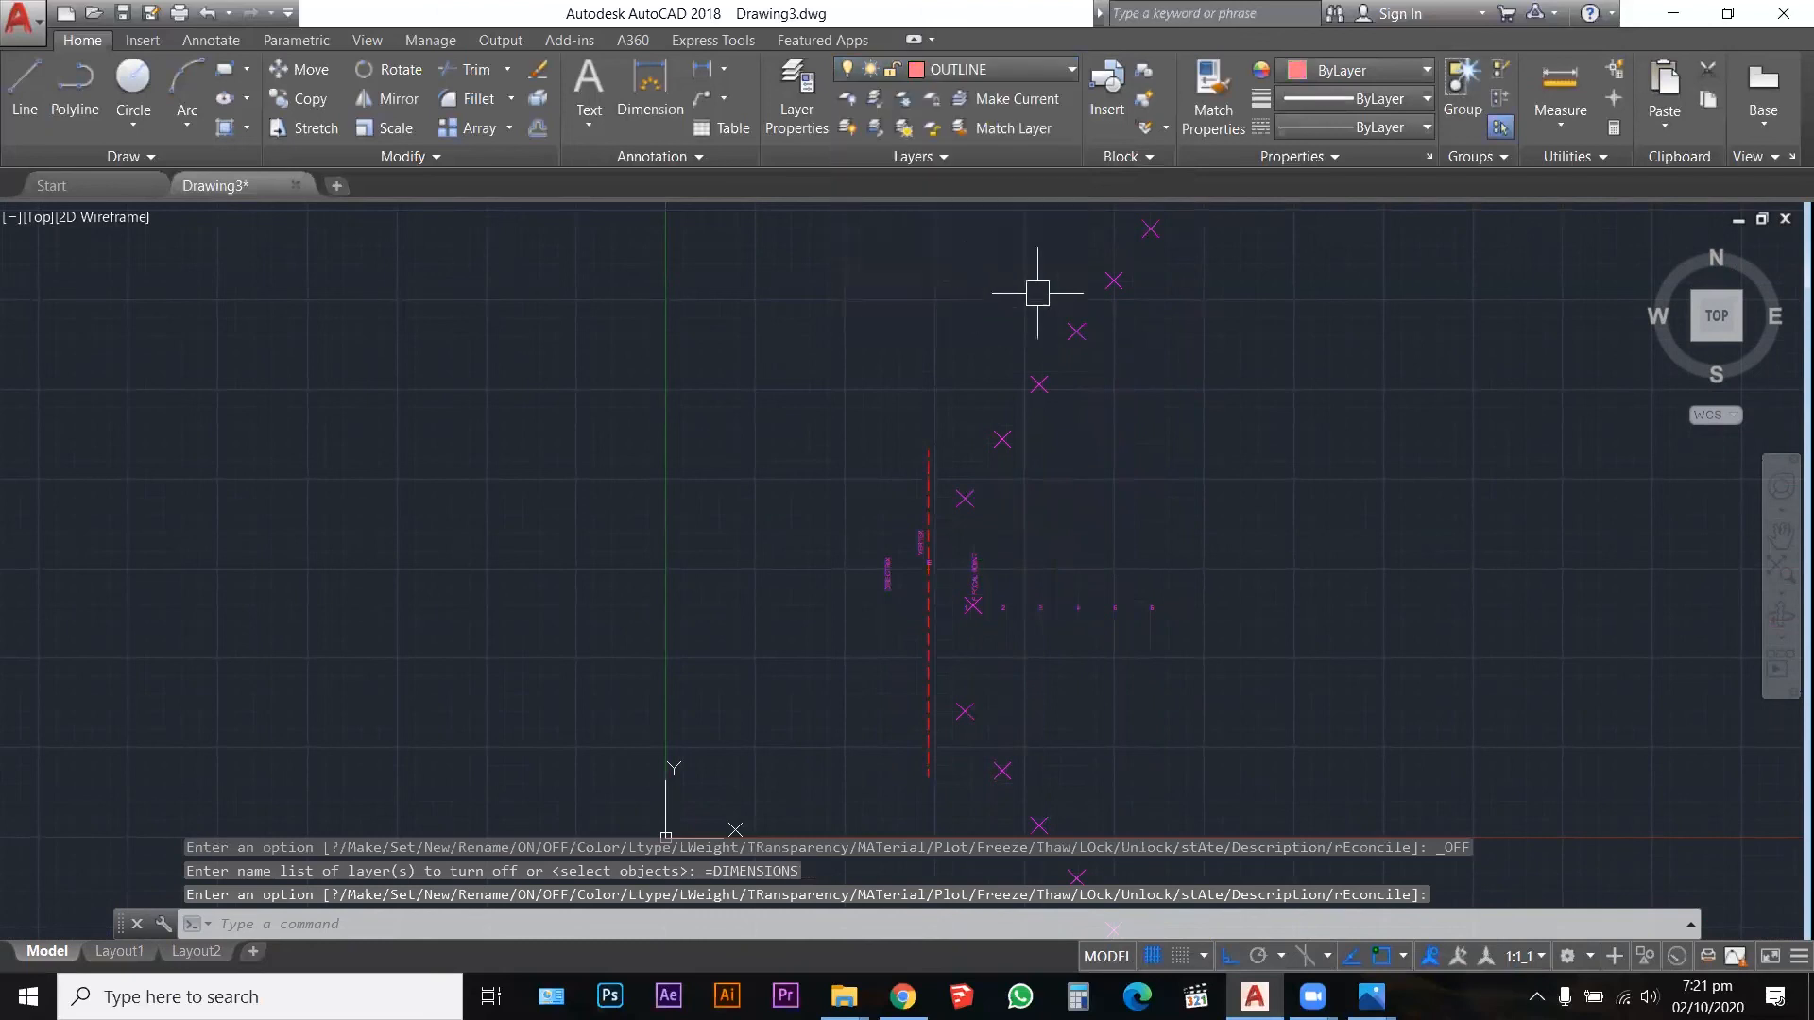
Step: Turn the CONSTRUCTION and DIMENSIONS layers back on and regenerate the drawing display
{"action": "scroll", "coordinate": [1094, 392], "scroll_direction": "down", "scroll_amount": 2}
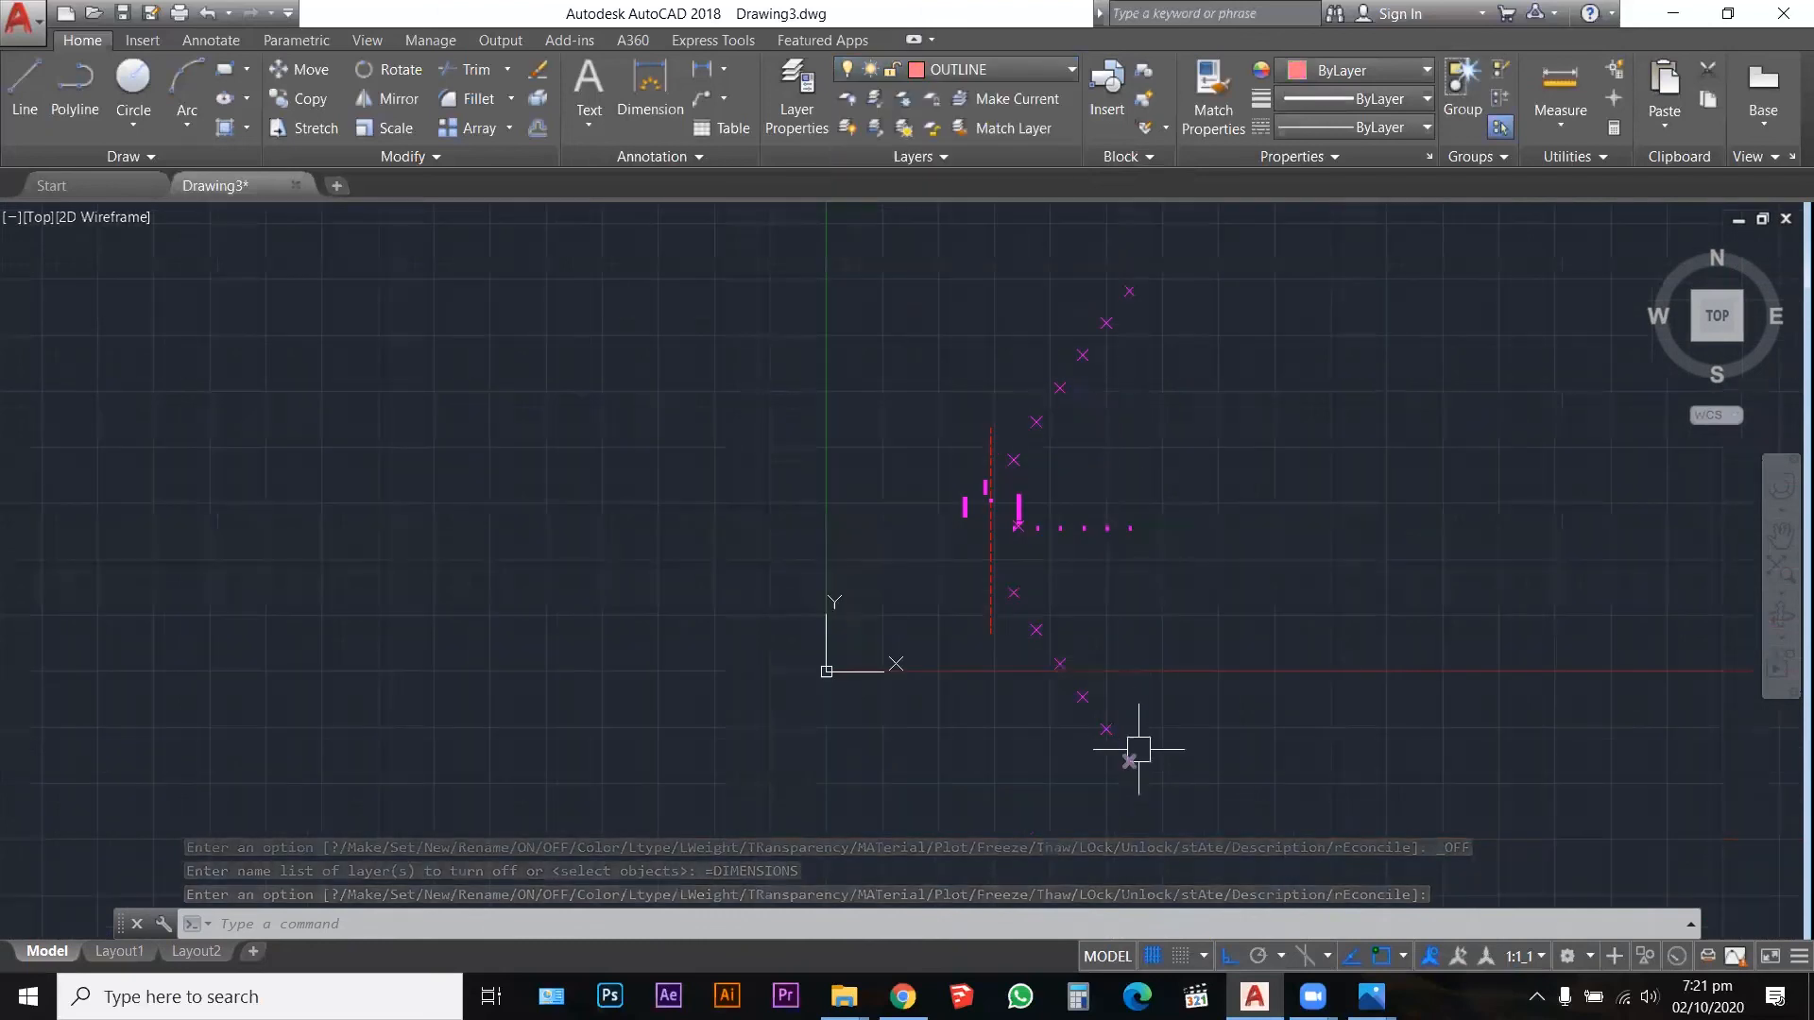
{"action": "scroll", "coordinate": [1008, 496], "scroll_direction": "up", "scroll_amount": 4}
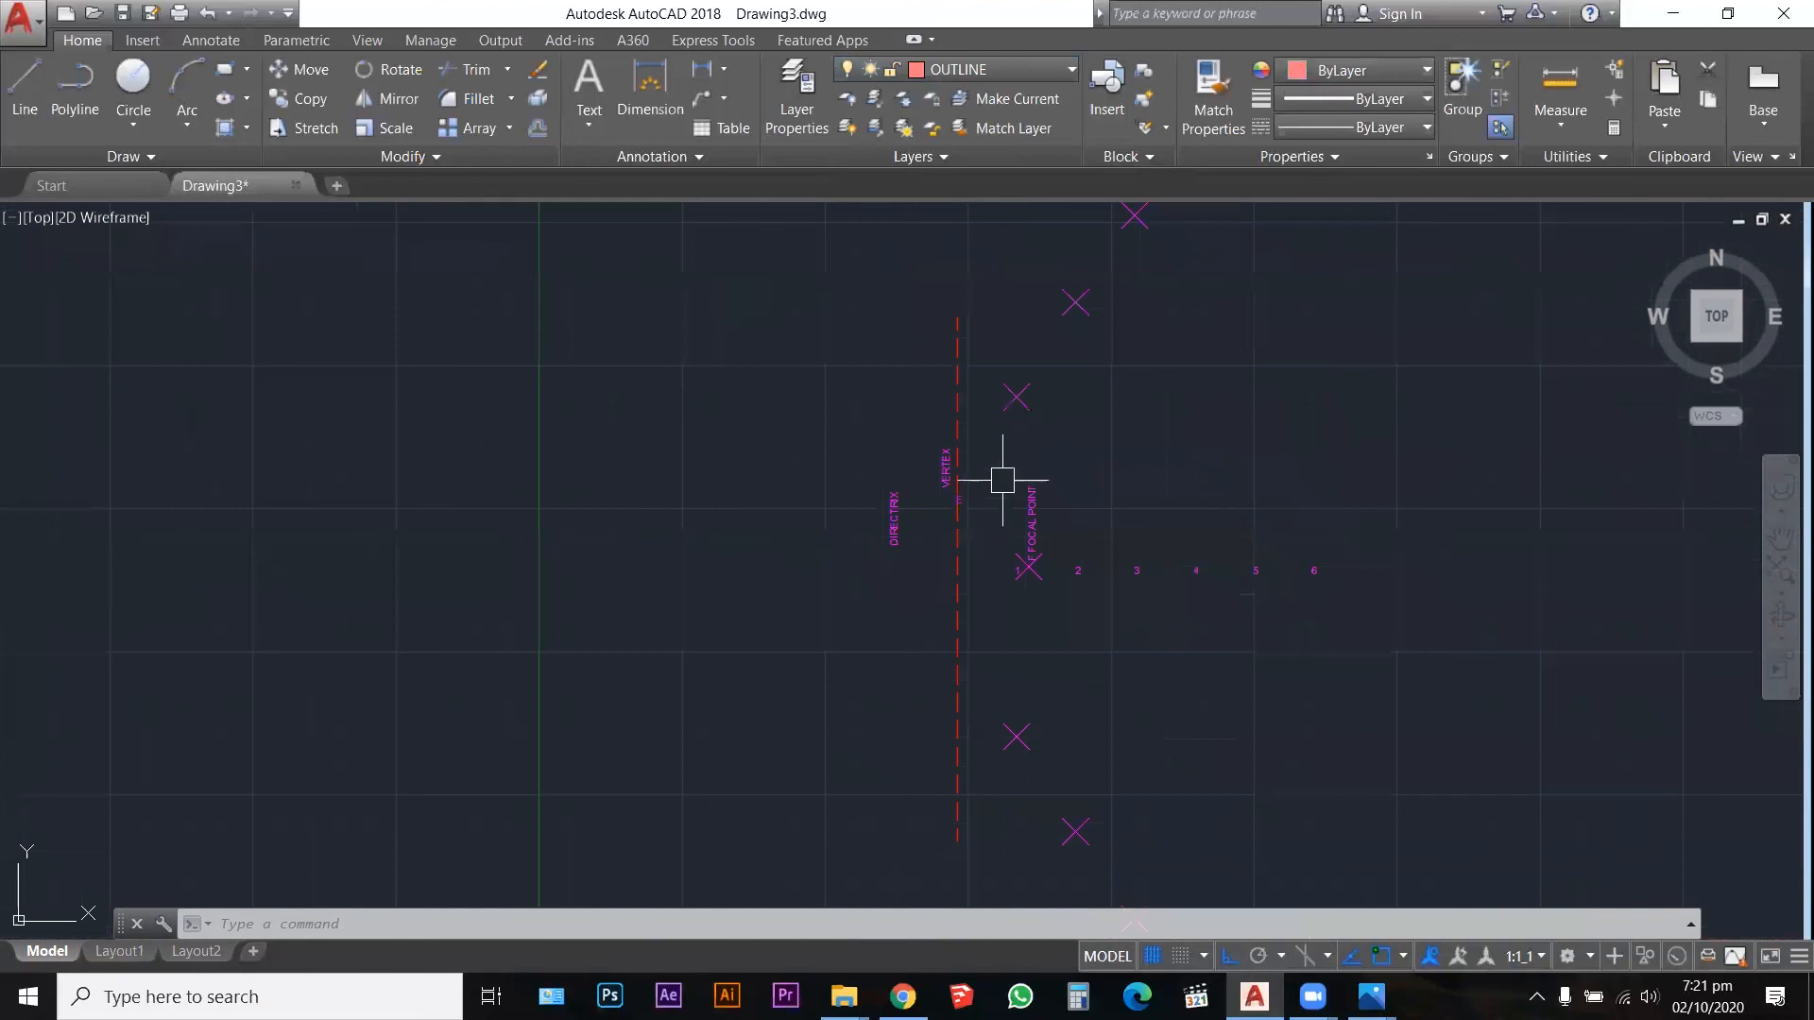
{"action": "left_click", "coordinate": [973, 69]}
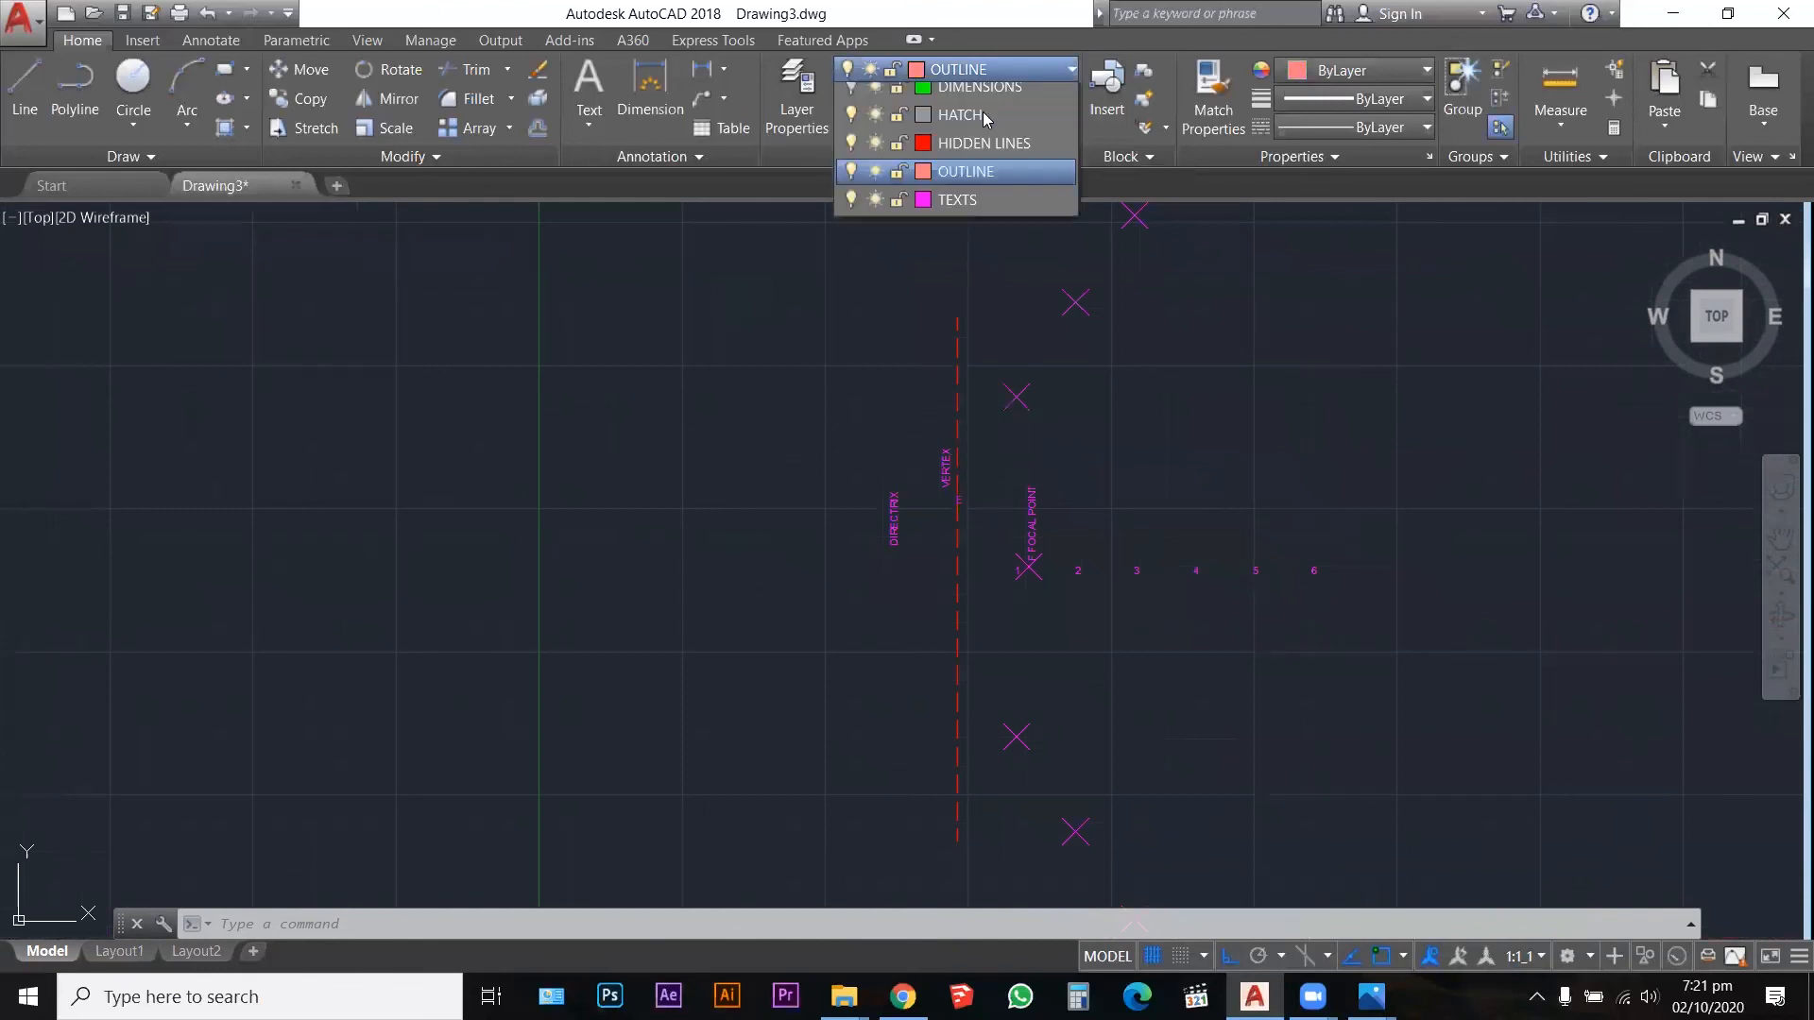
{"action": "left_click", "coordinate": [851, 154]}
{"action": "left_click", "coordinate": [851, 210]}
{"action": "scroll", "coordinate": [1037, 573], "scroll_direction": "up", "scroll_amount": 6}
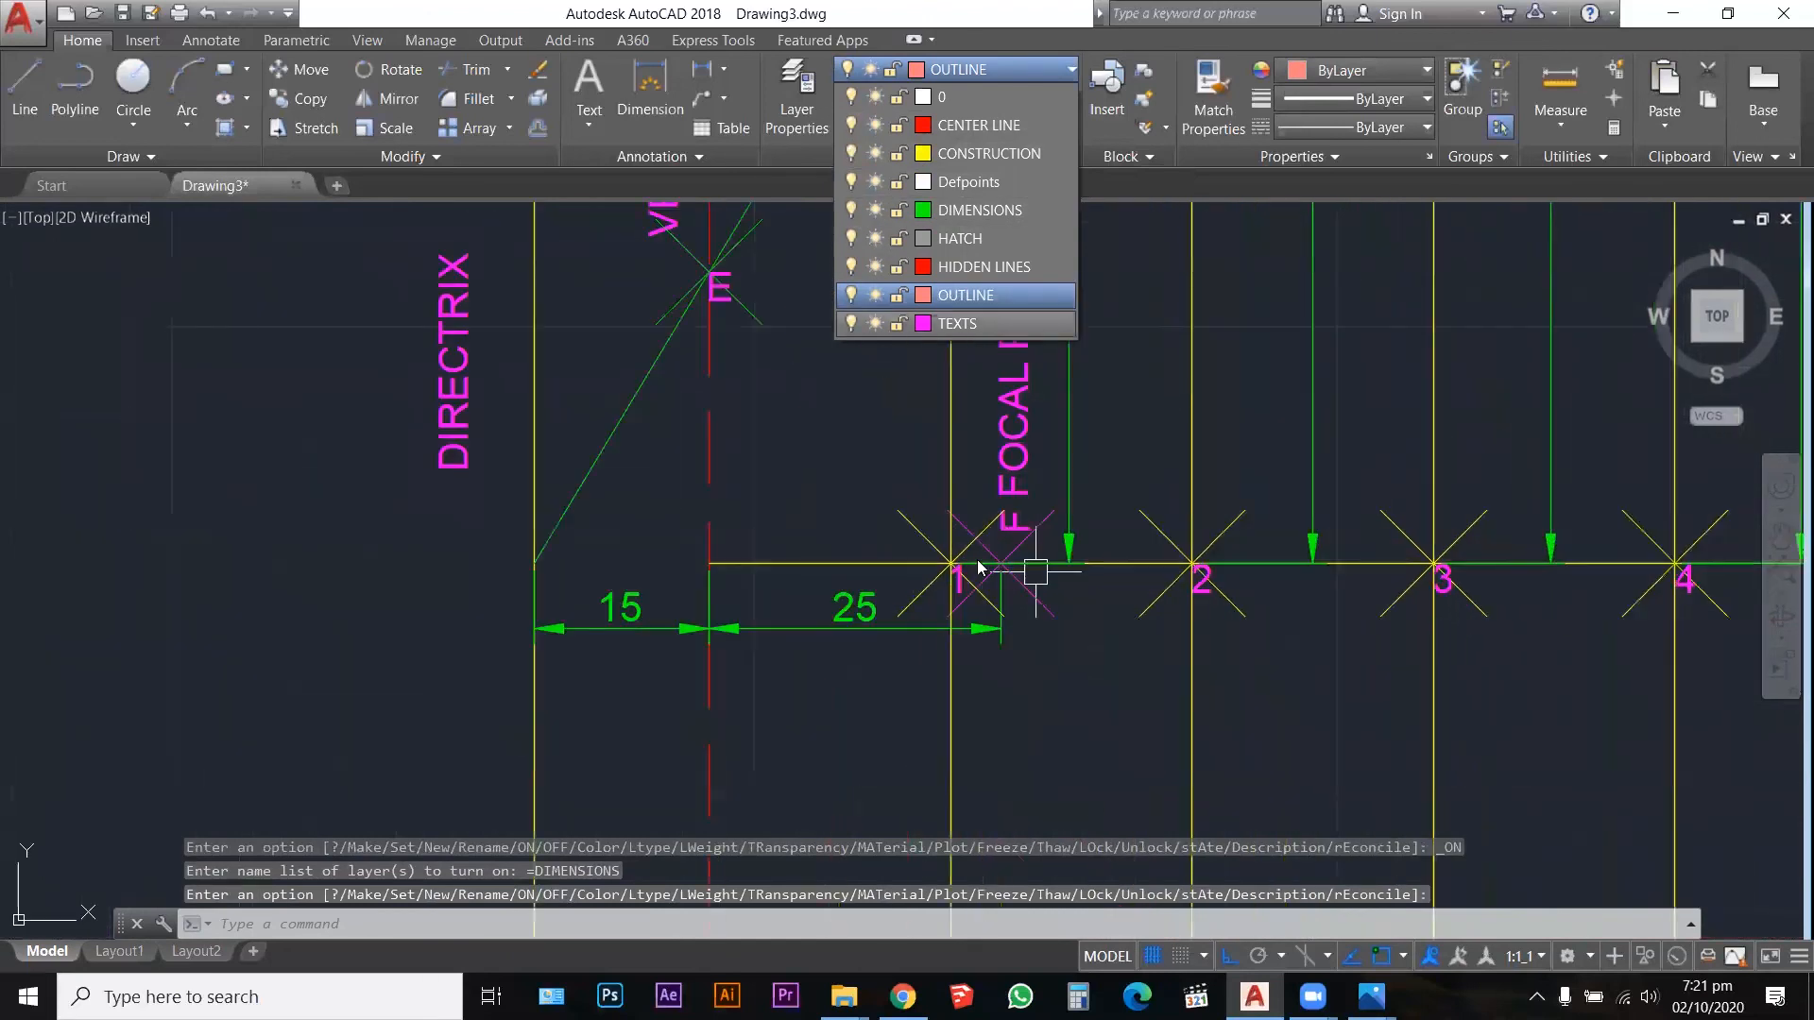
{"action": "scroll", "coordinate": [955, 574], "scroll_direction": "up", "scroll_amount": 4}
{"action": "key", "text": "Escape"}
{"action": "type", "text": "re"}
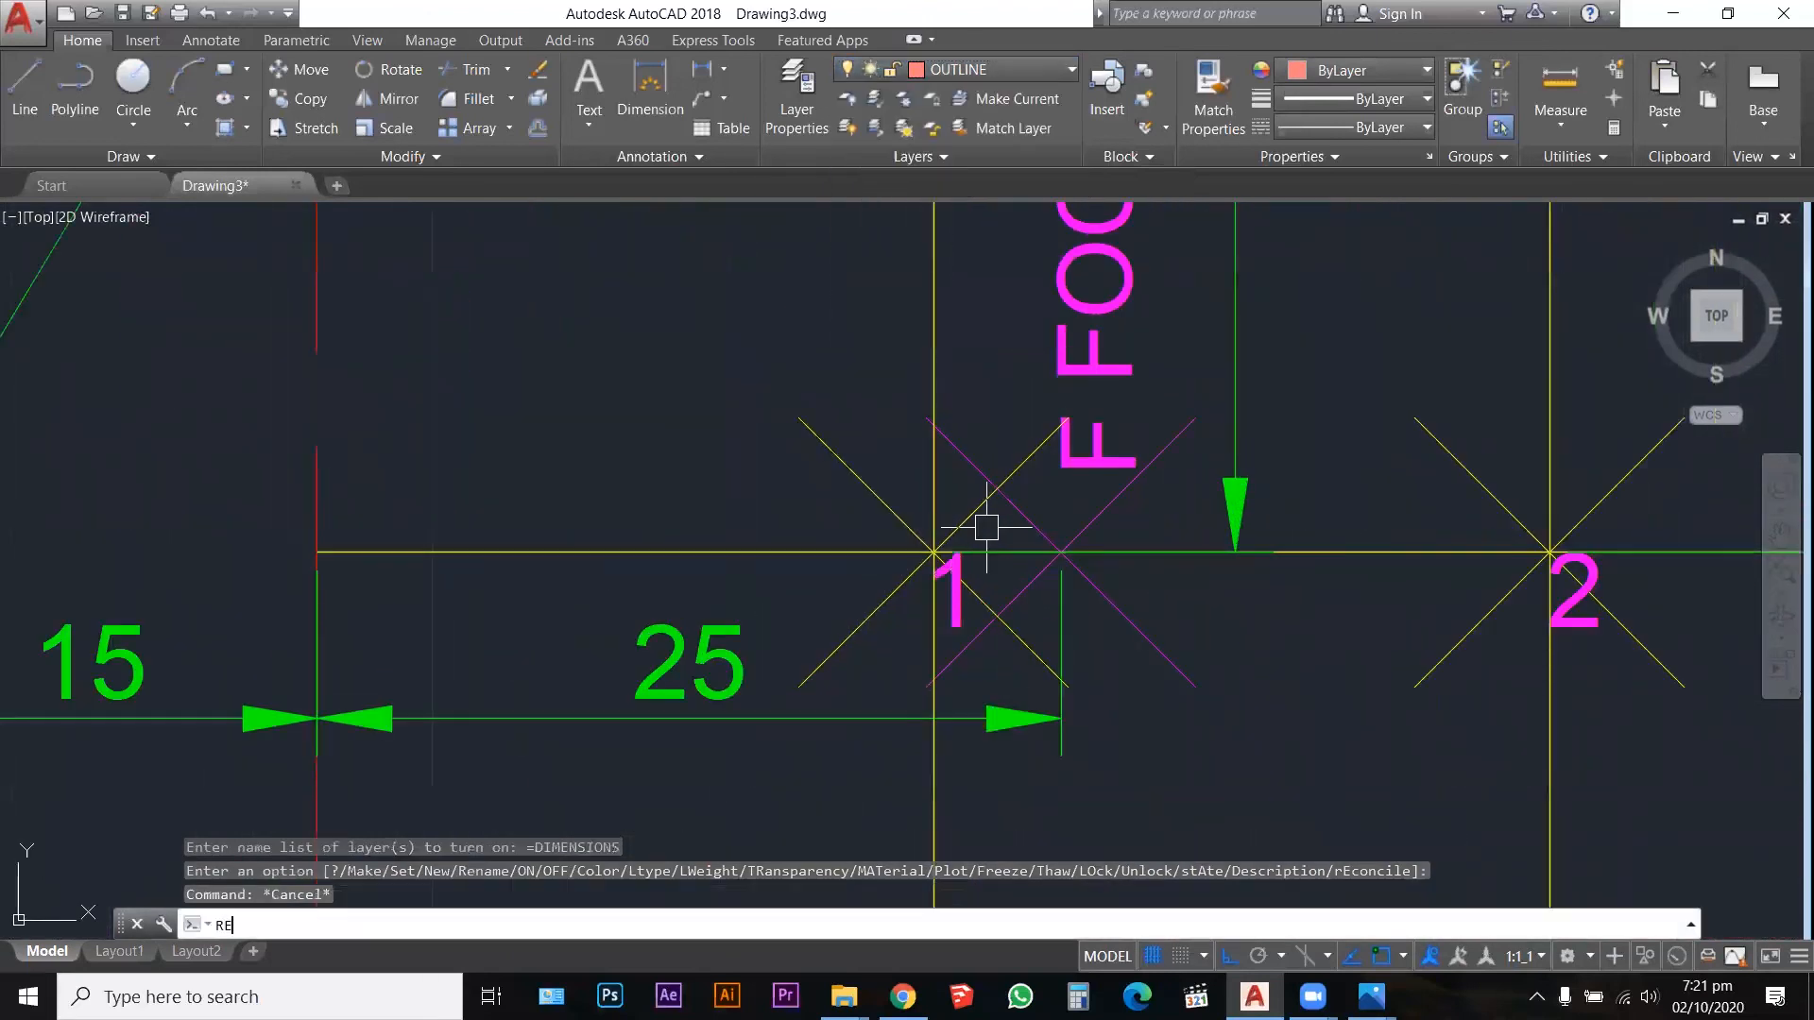
{"action": "key", "text": "Return"}
Step: Place a point on the OUTLINE layer where the horizontal axis meets the dashed vertex line
{"action": "scroll", "coordinate": [963, 574], "scroll_direction": "down", "scroll_amount": 5}
{"action": "scroll", "coordinate": [964, 584], "scroll_direction": "down", "scroll_amount": 5}
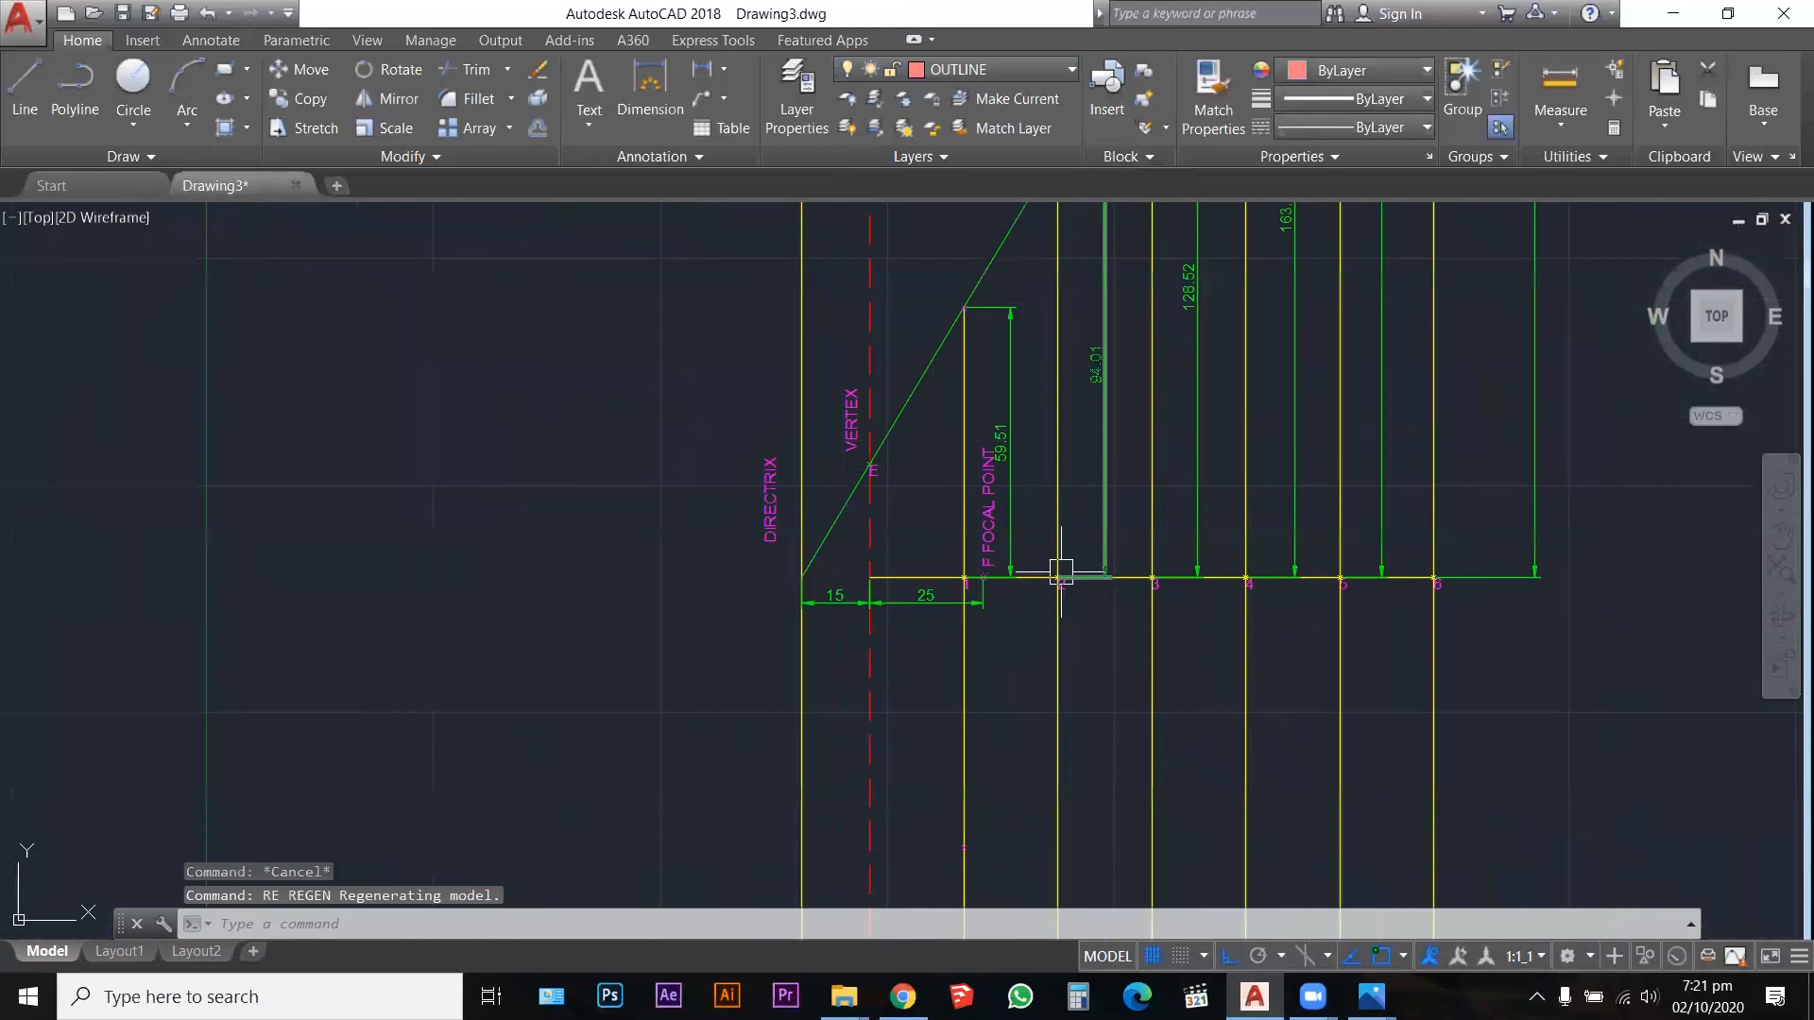
{"action": "scroll", "coordinate": [870, 576], "scroll_direction": "up", "scroll_amount": 7}
{"action": "scroll", "coordinate": [870, 575], "scroll_direction": "up", "scroll_amount": 2}
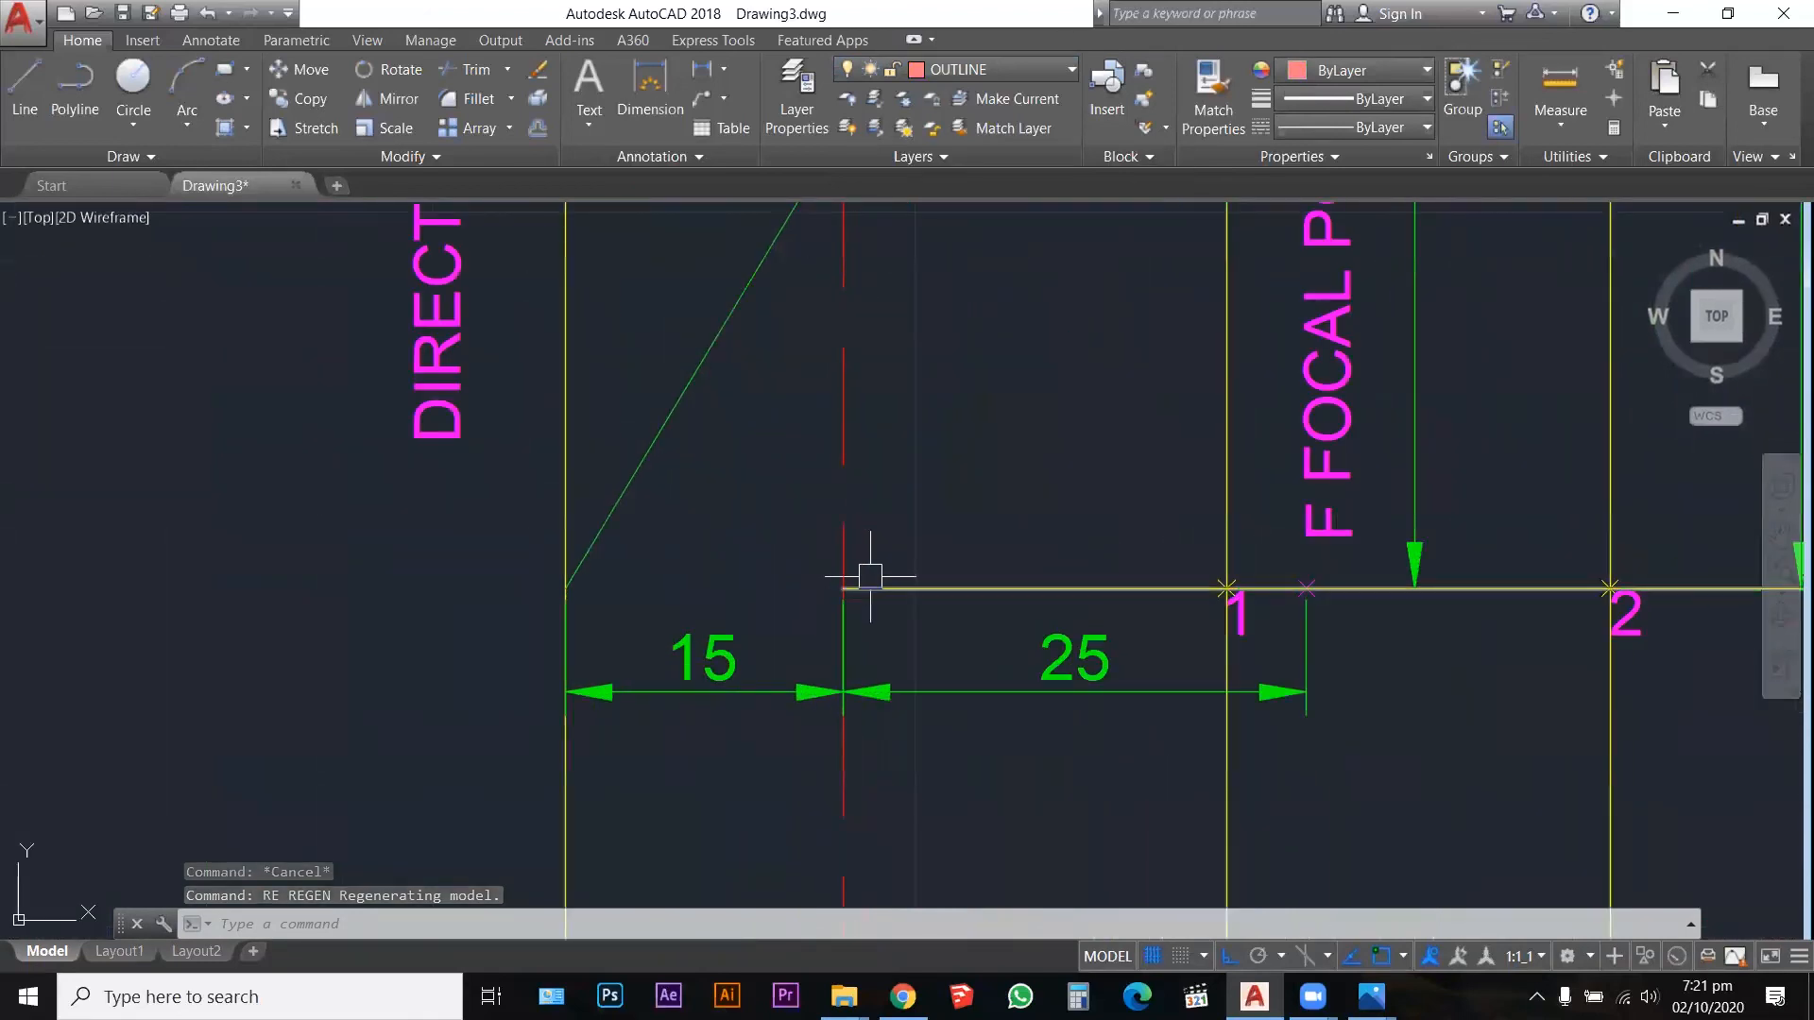
{"action": "type", "text": "point"}
{"action": "key", "text": "Return"}
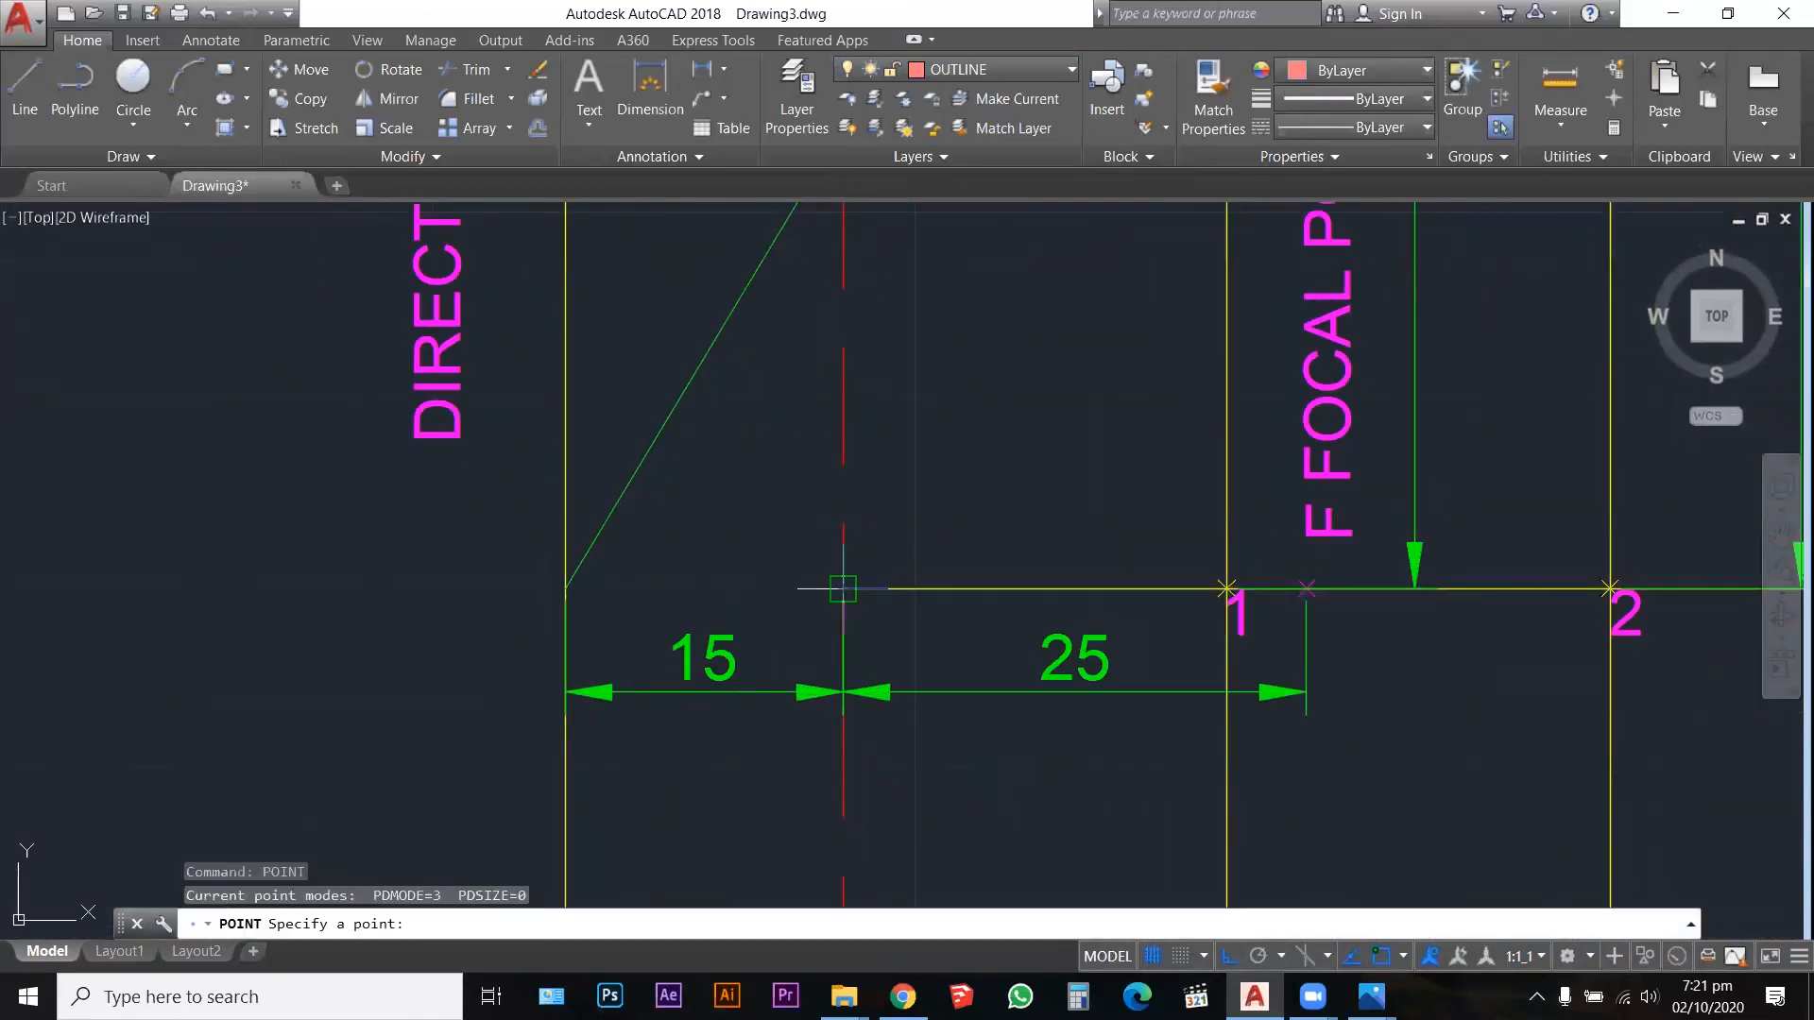
{"action": "left_click", "coordinate": [843, 589]}
{"action": "key", "text": "Escape"}
{"action": "key", "text": "Escape"}
{"action": "key", "text": "Escape"}
{"action": "scroll", "coordinate": [887, 571], "scroll_direction": "down", "scroll_amount": 2}
{"action": "scroll", "coordinate": [875, 565], "scroll_direction": "down", "scroll_amount": 4}
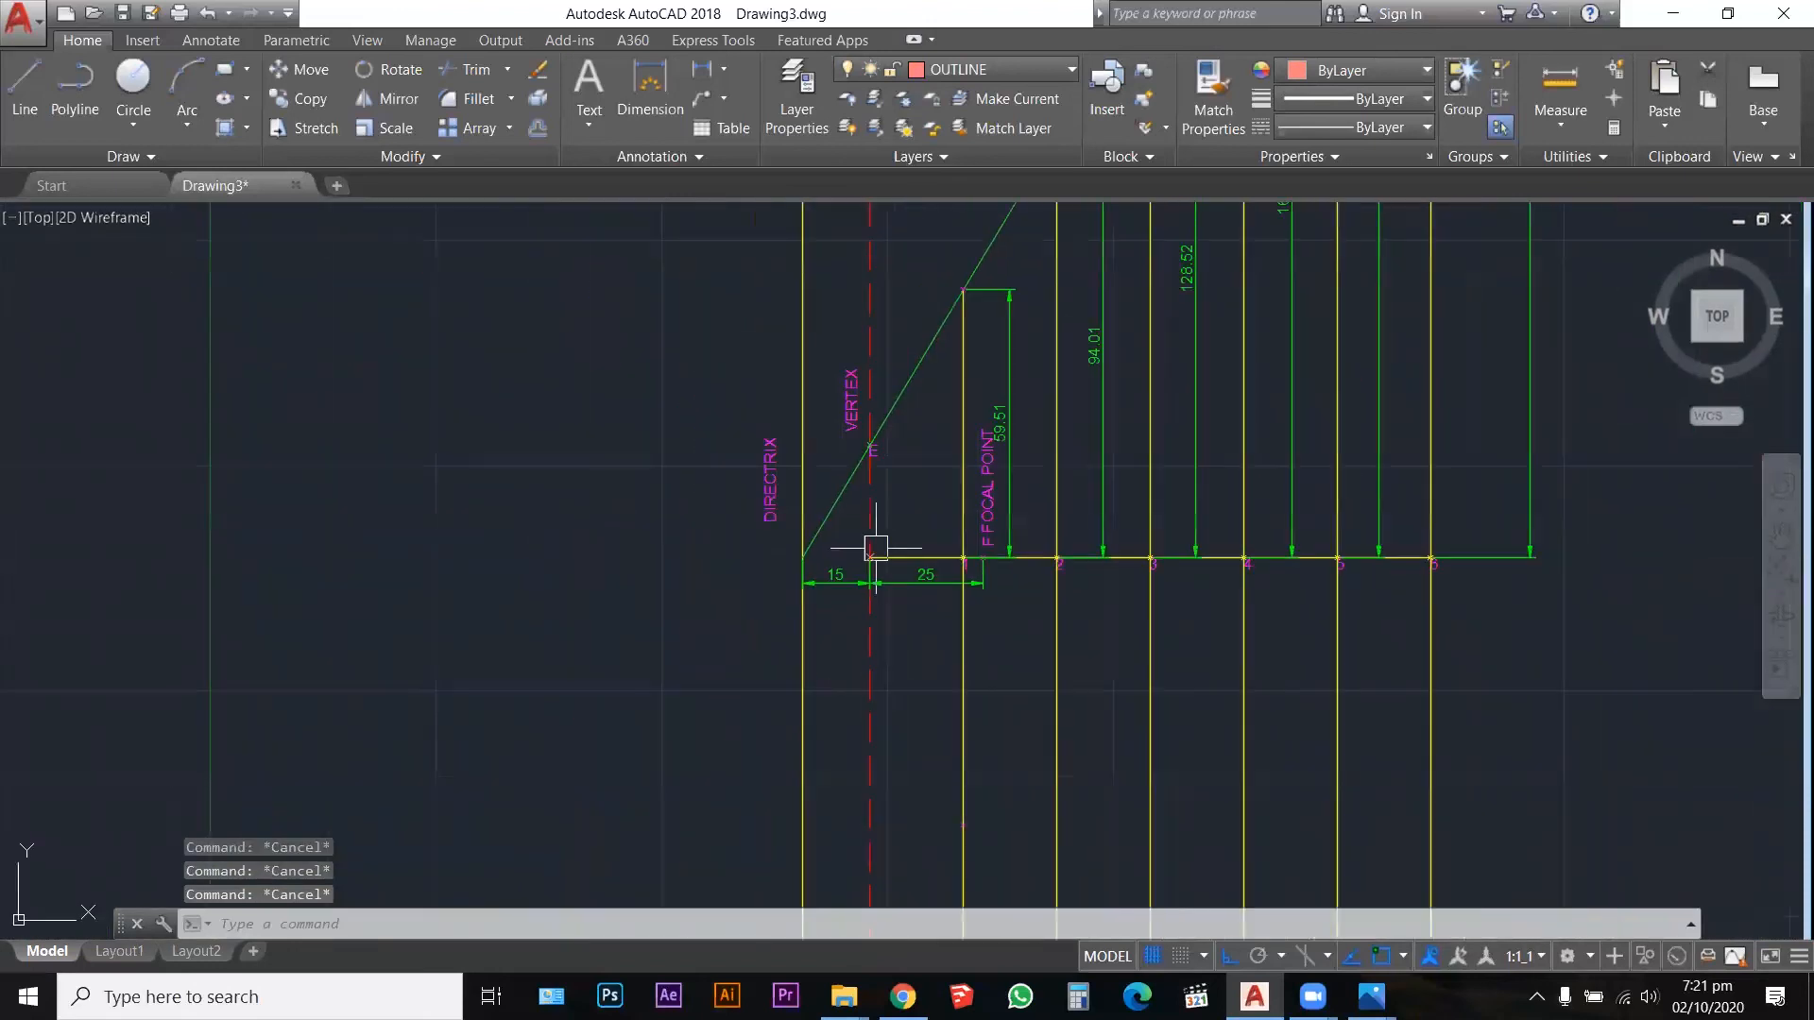
{"action": "scroll", "coordinate": [874, 552], "scroll_direction": "up", "scroll_amount": 3}
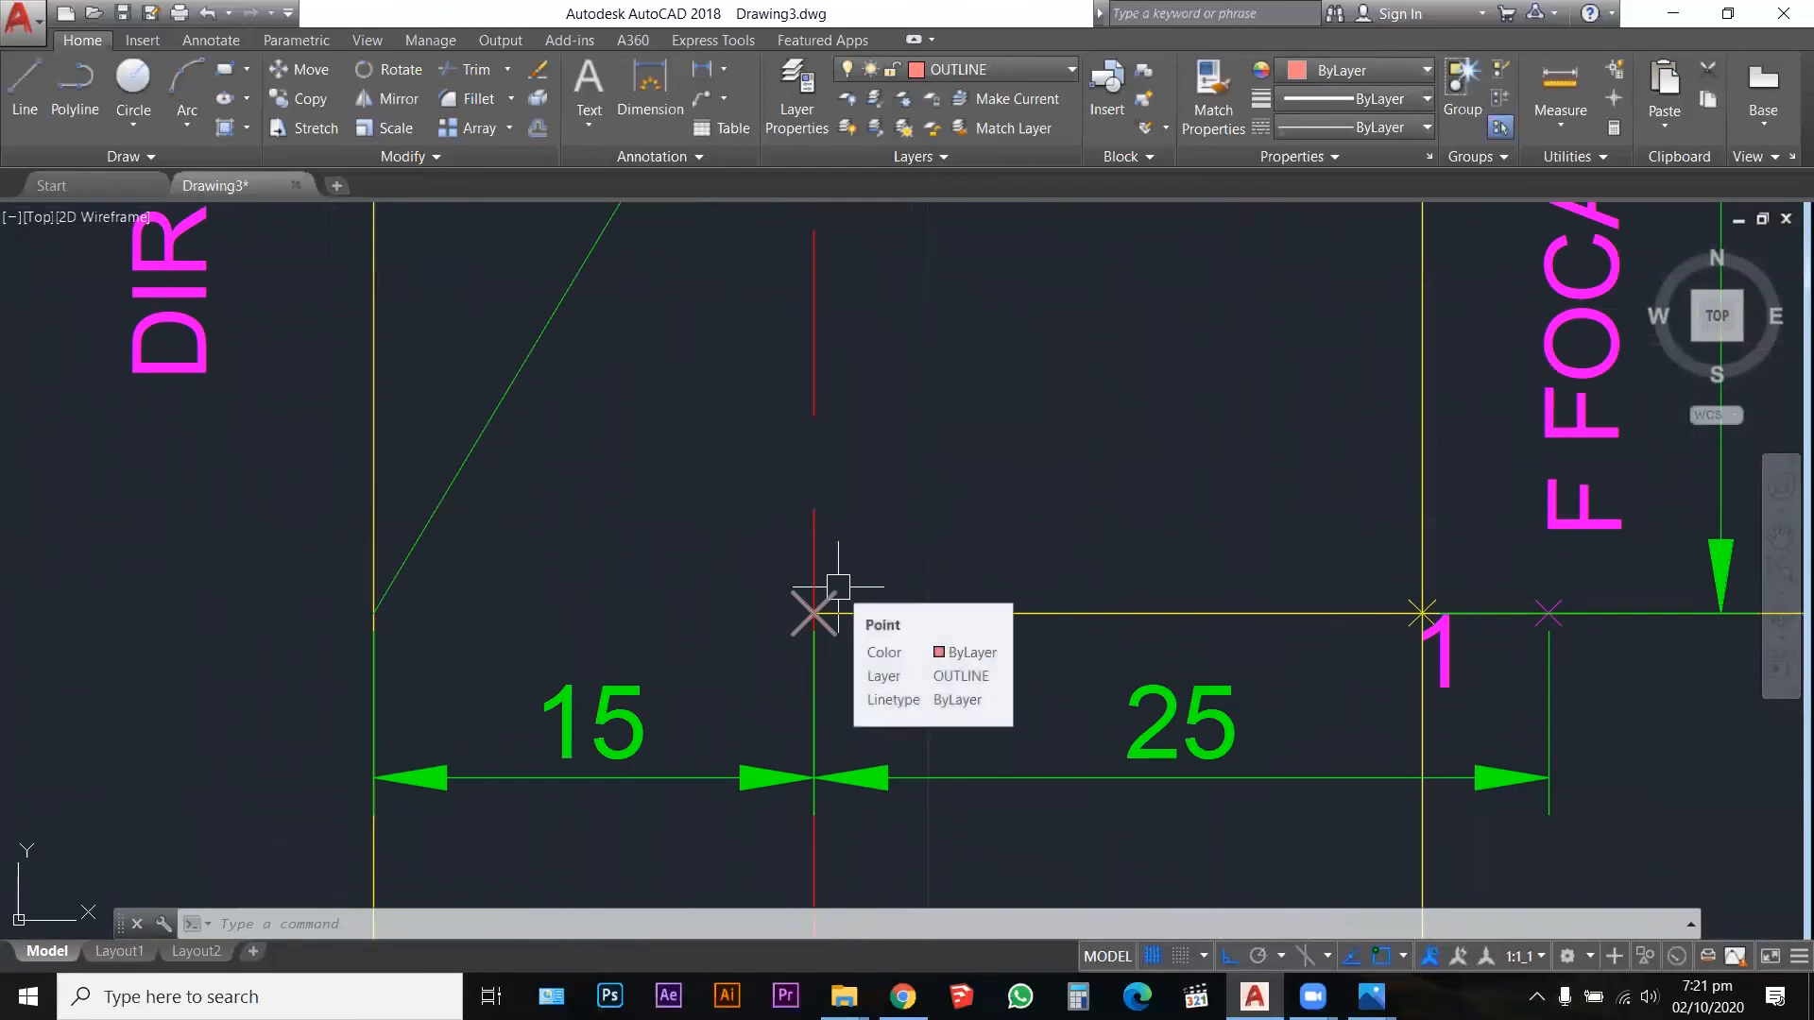
{"action": "scroll", "coordinate": [844, 605], "scroll_direction": "down", "scroll_amount": 4}
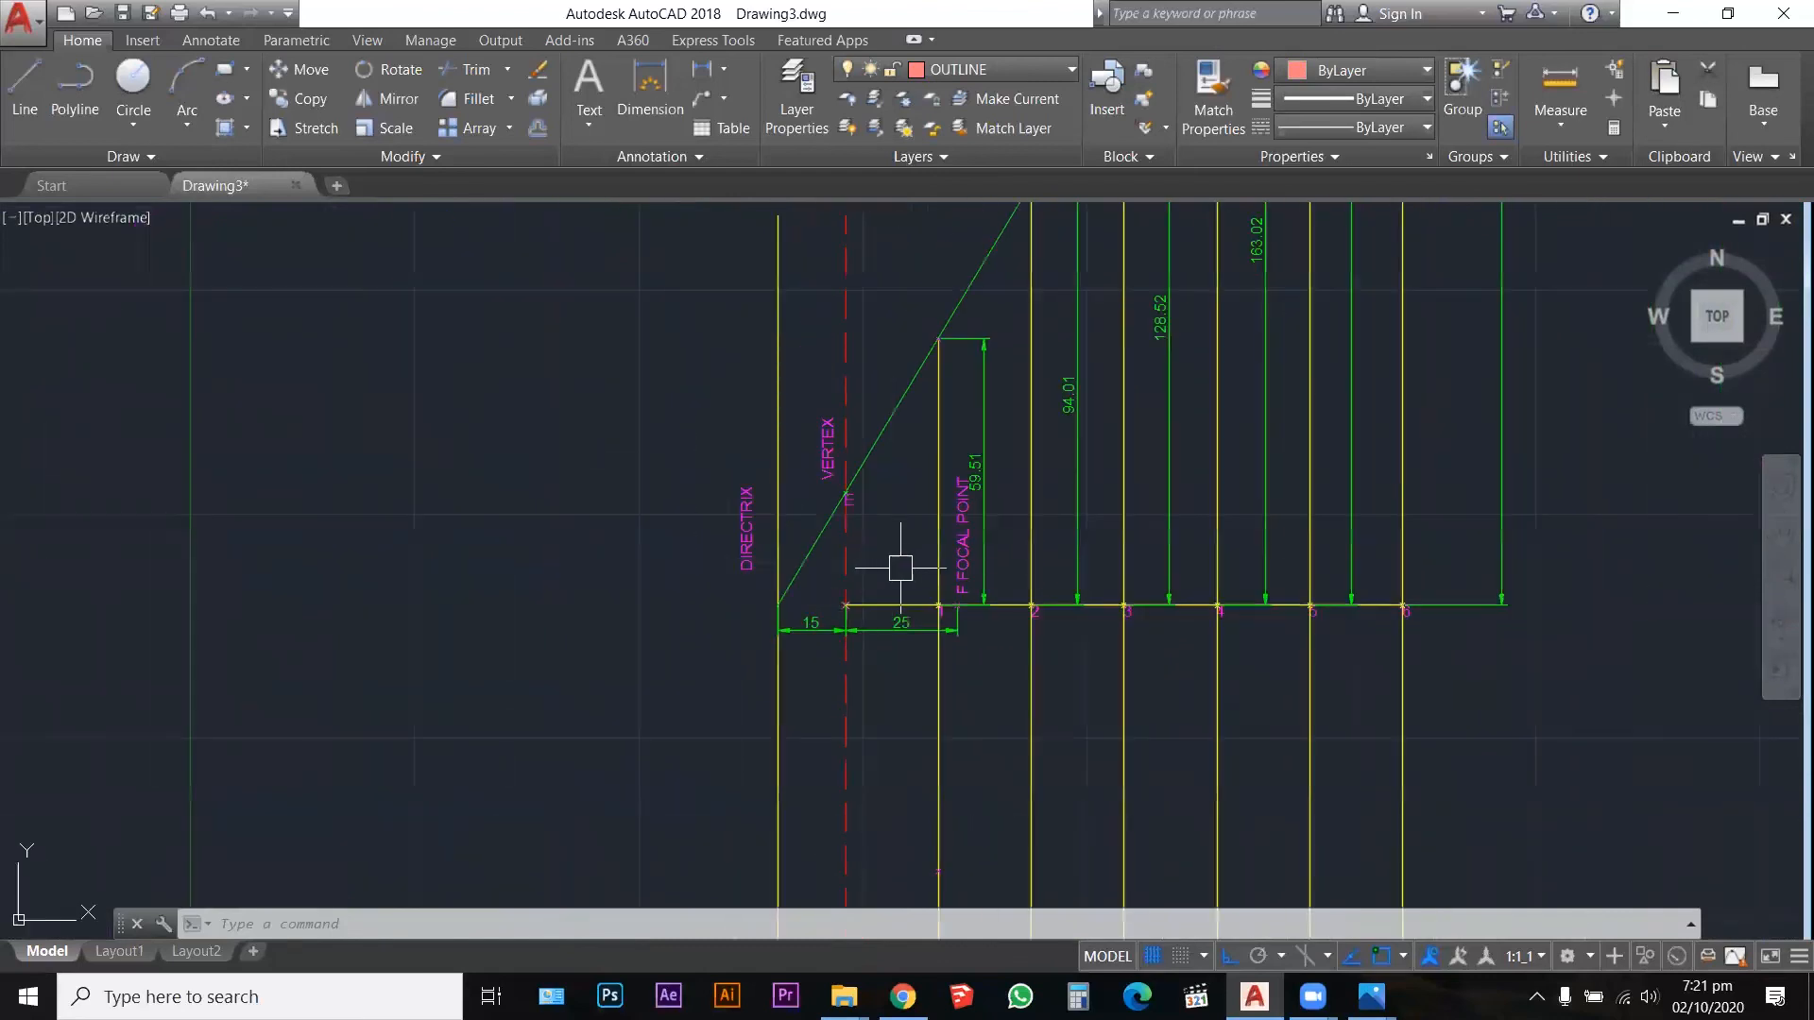
Step: Turn off the CONSTRUCTION and DIMENSIONS layers, leaving OUTLINE as the current layer
{"action": "key", "text": "Escape"}
{"action": "key", "text": "Escape"}
{"action": "key", "text": "Escape"}
{"action": "scroll", "coordinate": [929, 519], "scroll_direction": "down", "scroll_amount": 2}
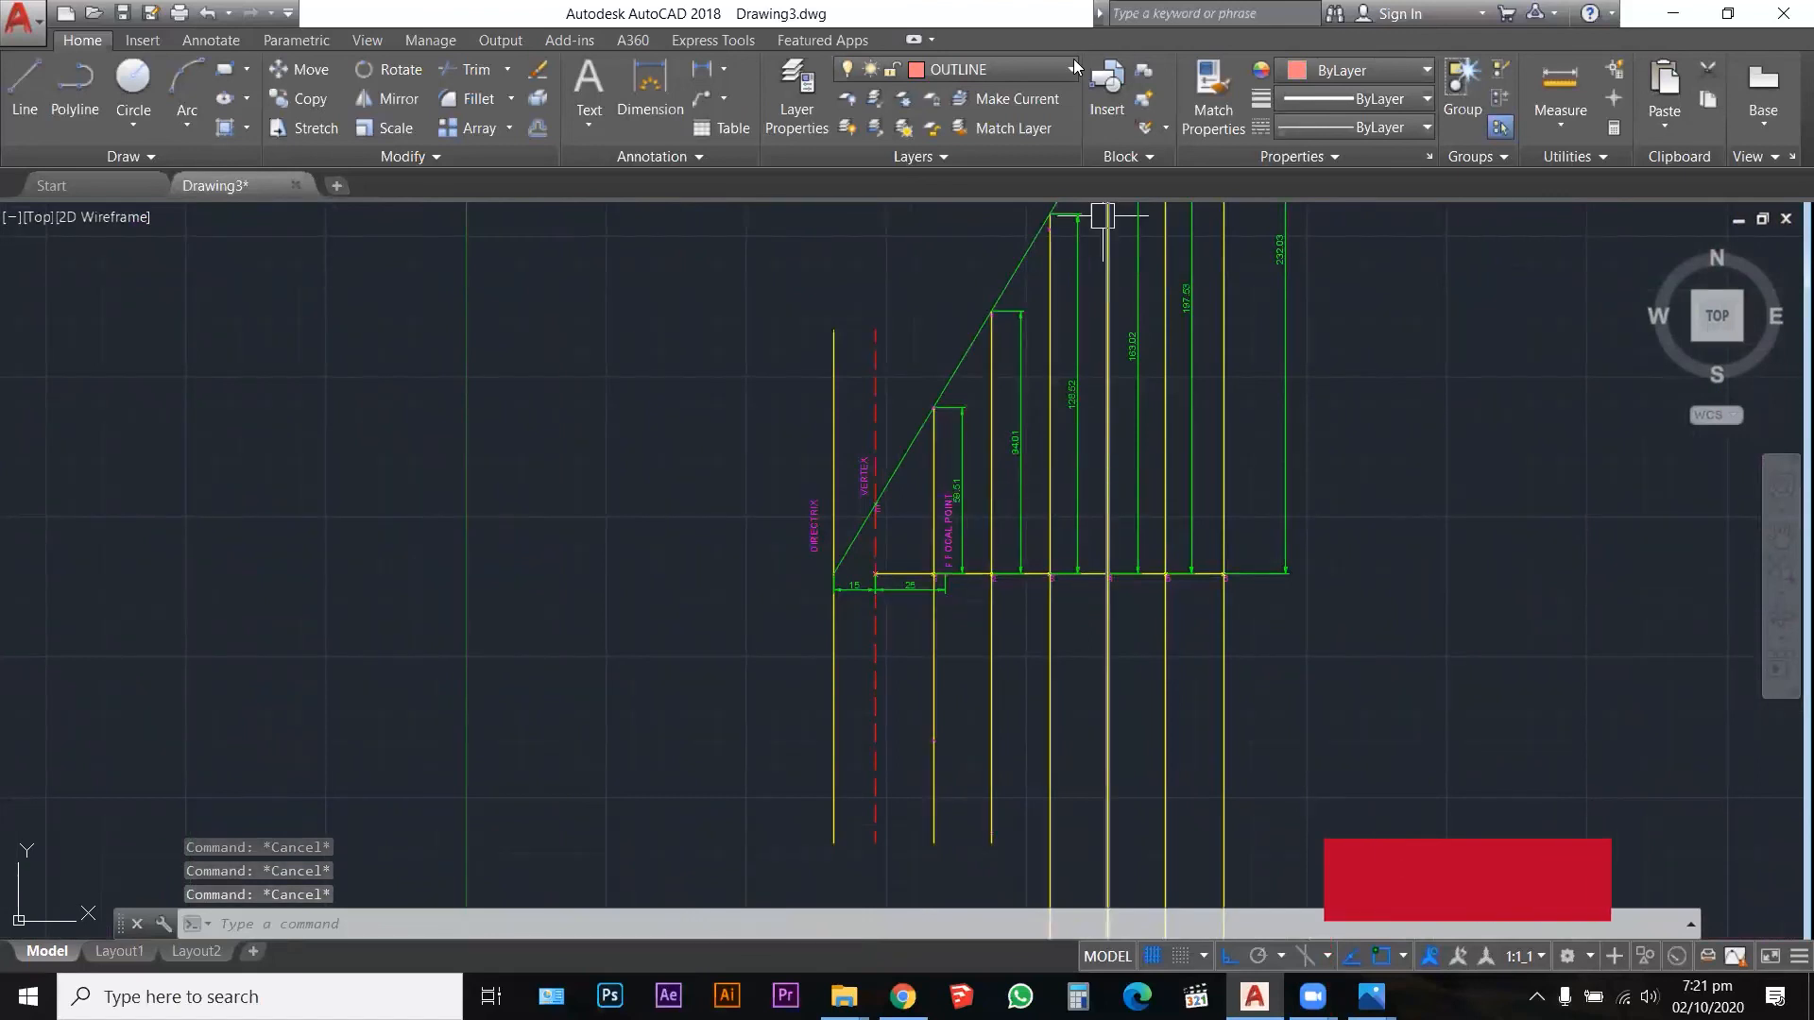
{"action": "left_click", "coordinate": [1003, 68]}
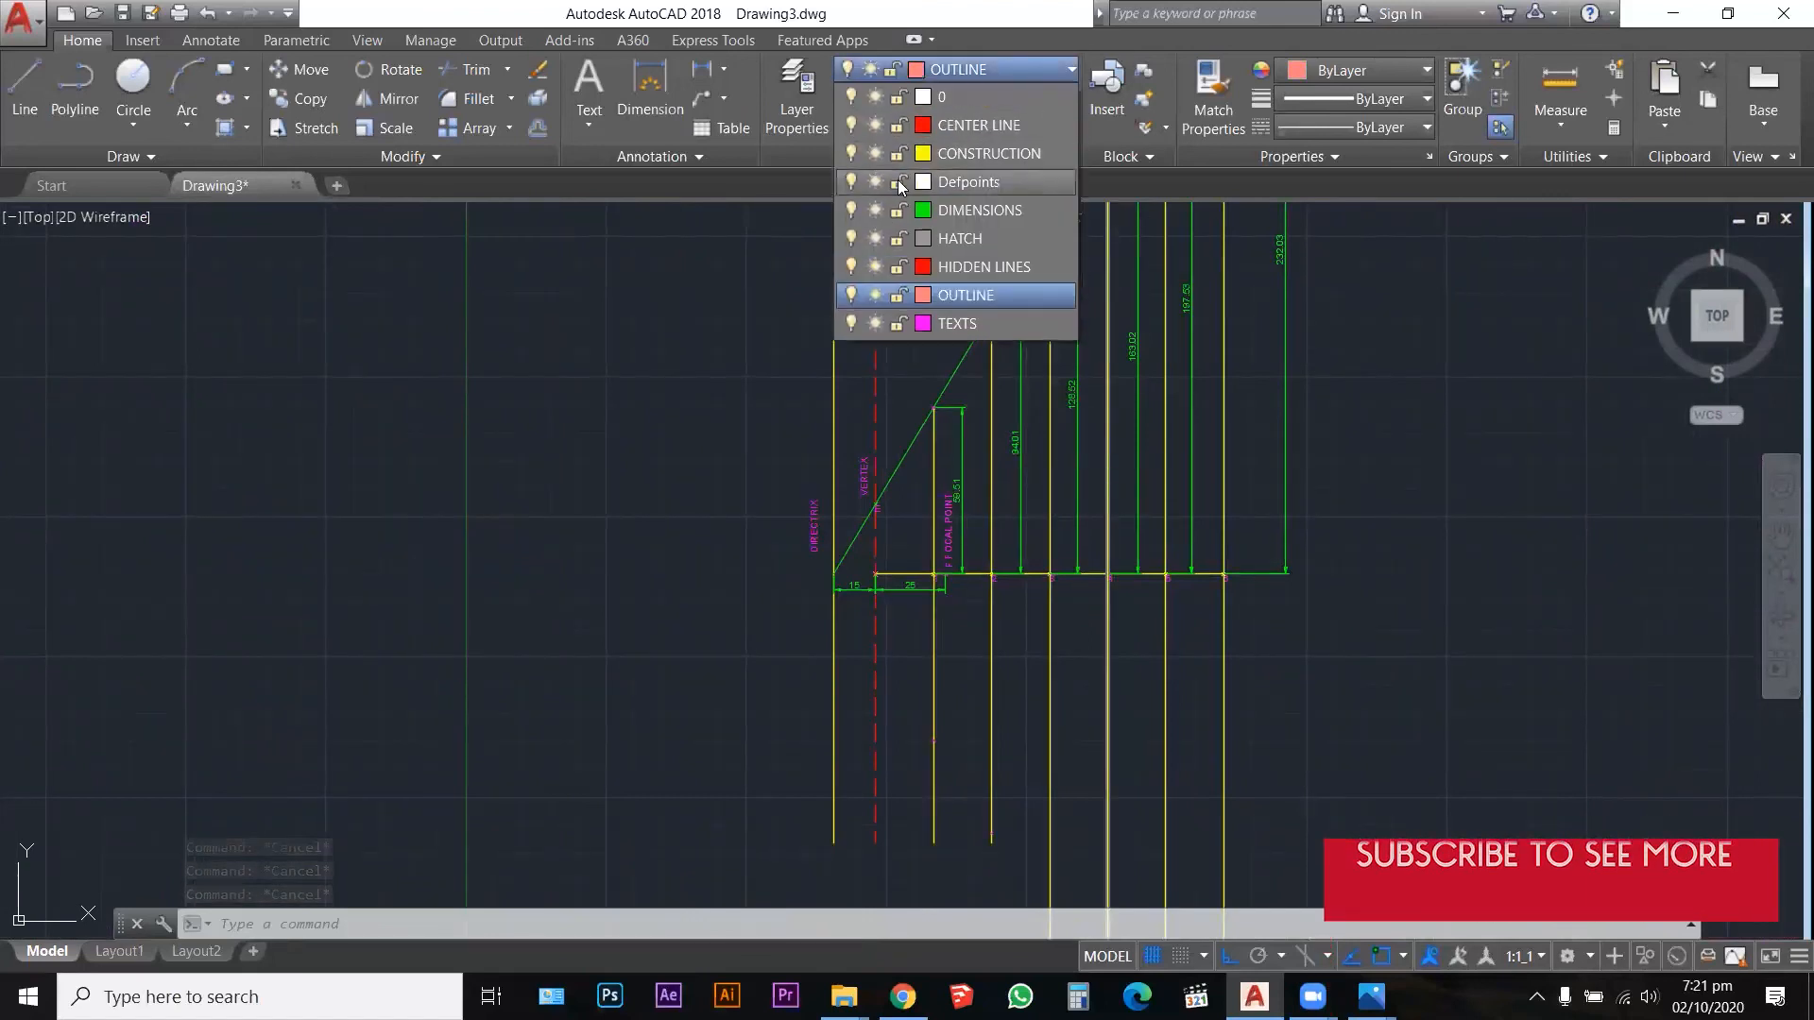
{"action": "left_click", "coordinate": [852, 154]}
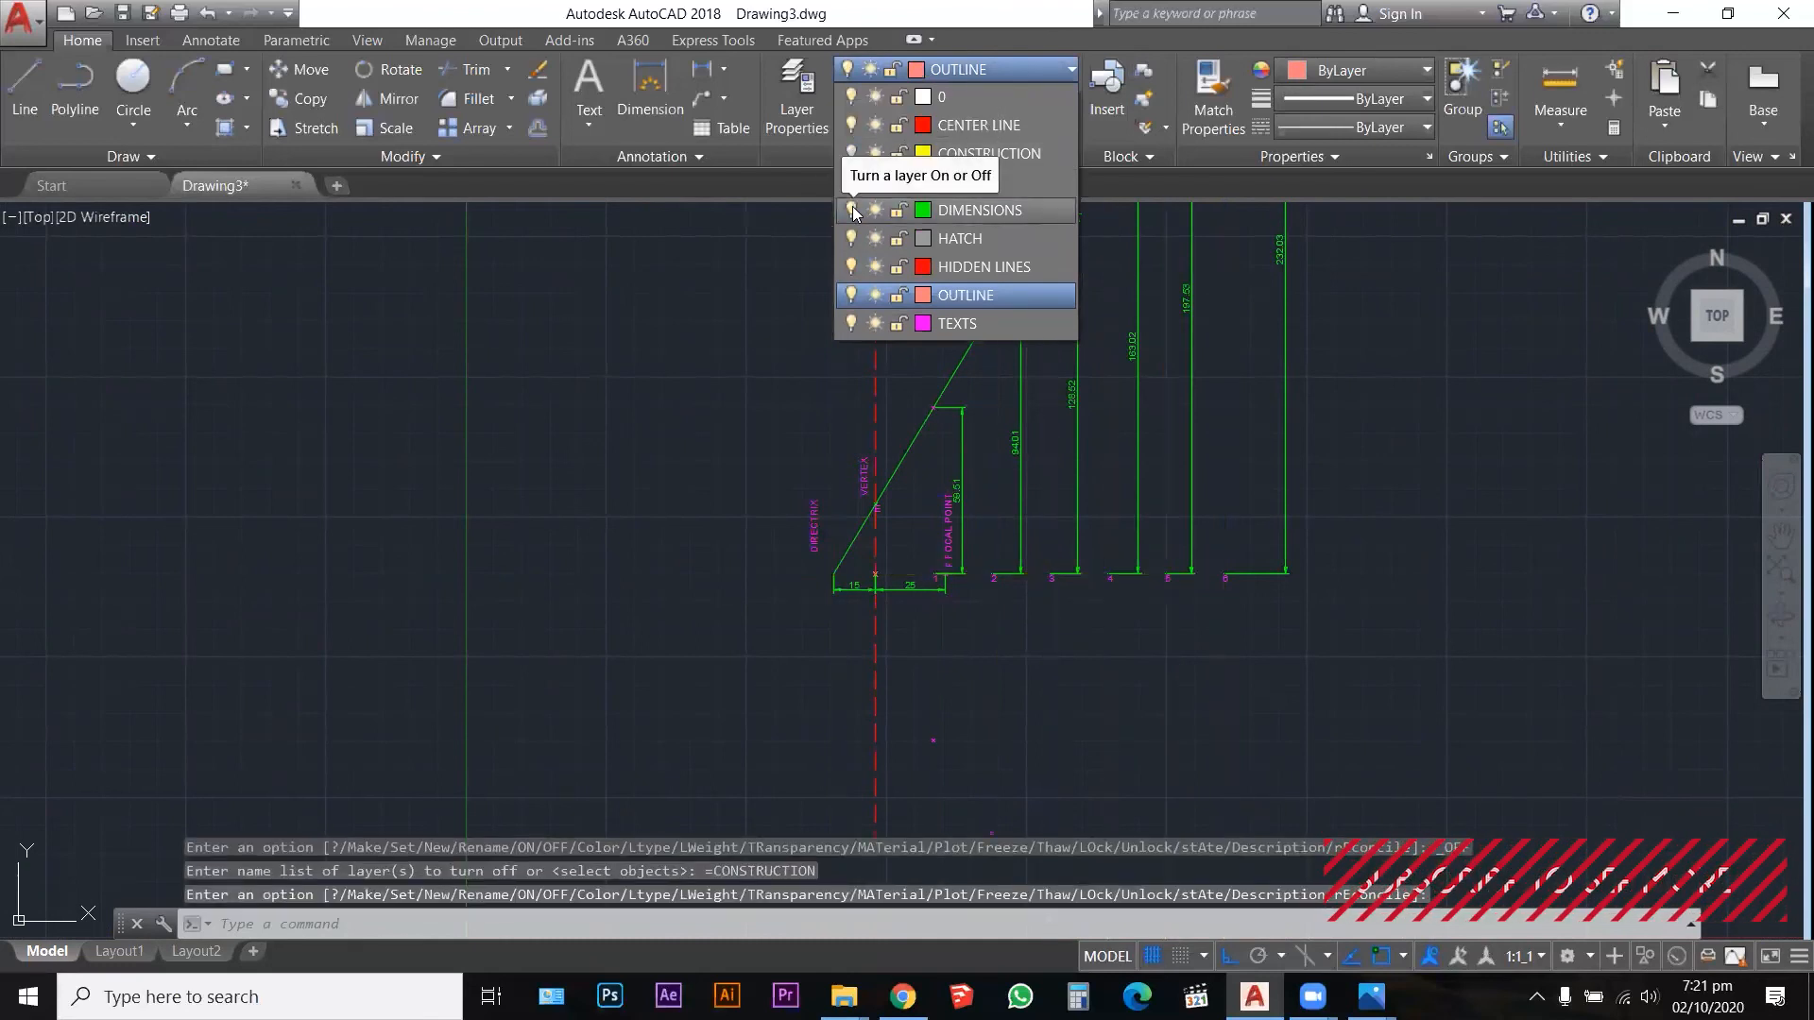
{"action": "left_click", "coordinate": [852, 210]}
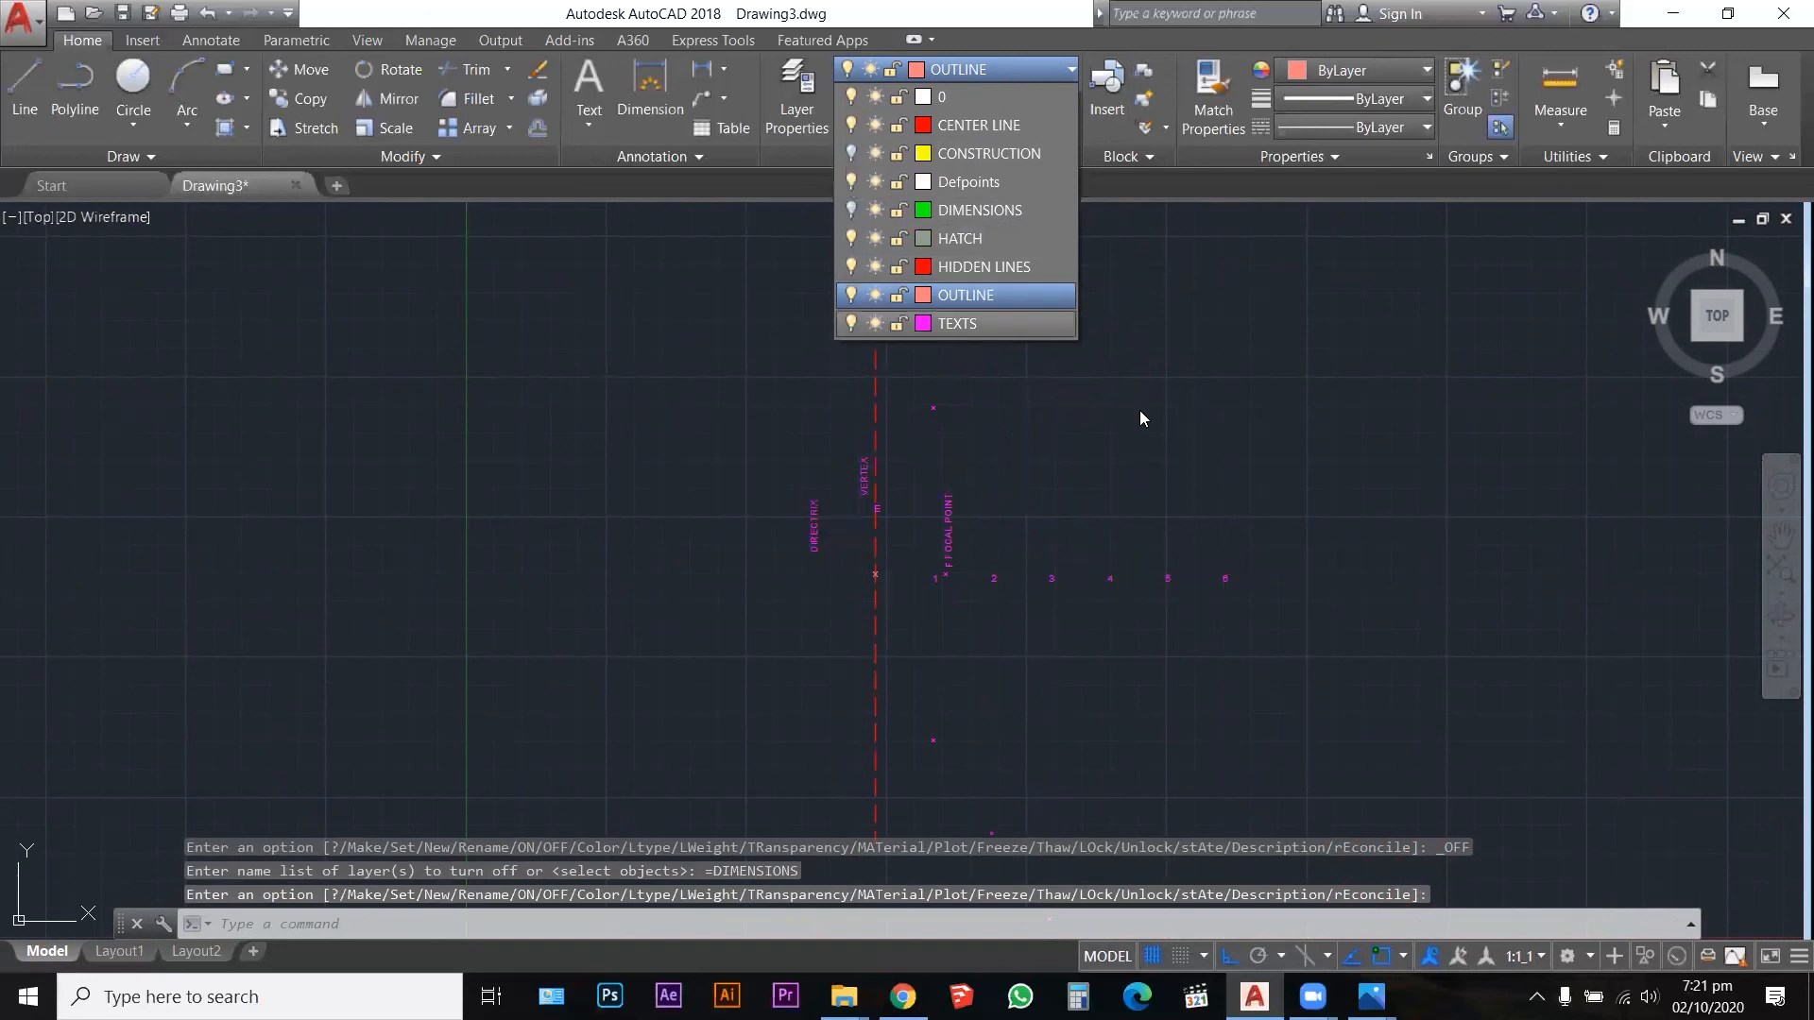
{"action": "key", "text": "Escape"}
{"action": "key", "text": "Escape"}
{"action": "key", "text": "Escape"}
Step: Start a spline at the outermost lower curve point and run it through the remaining lower points to the vertex point
{"action": "scroll", "coordinate": [1116, 428], "scroll_direction": "down", "scroll_amount": 4}
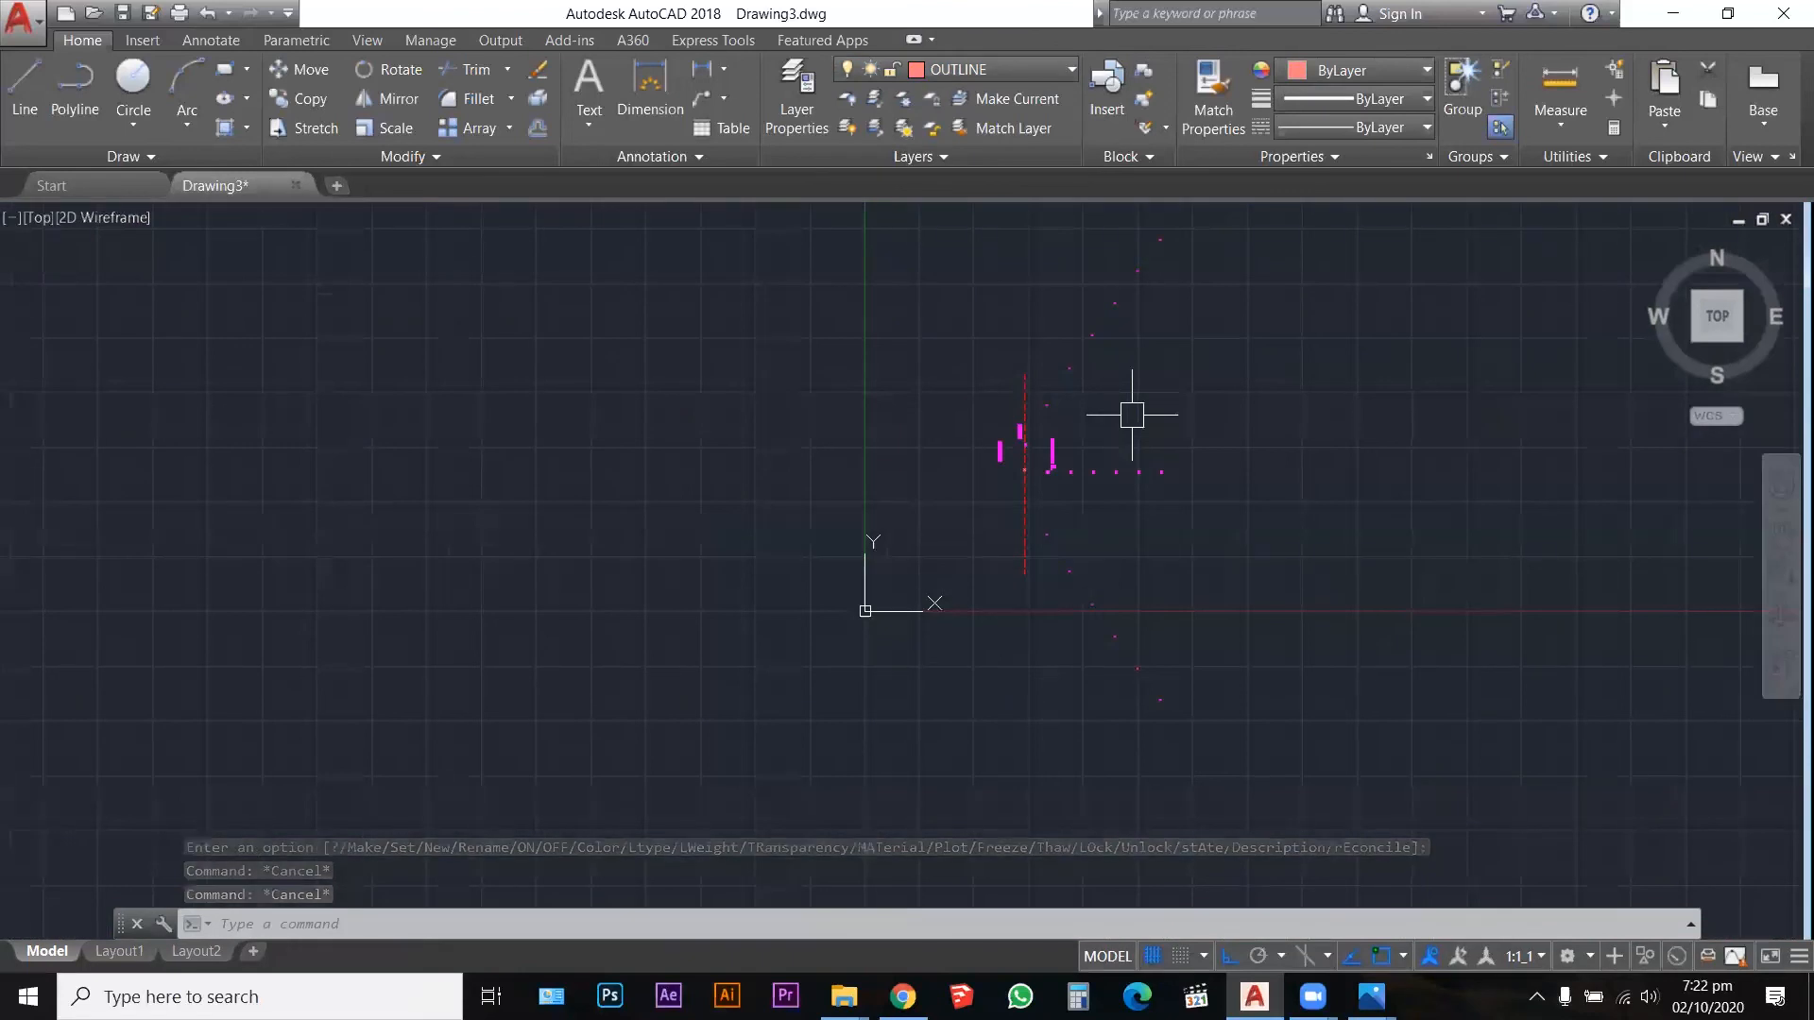
{"action": "type", "text": "SPL"}
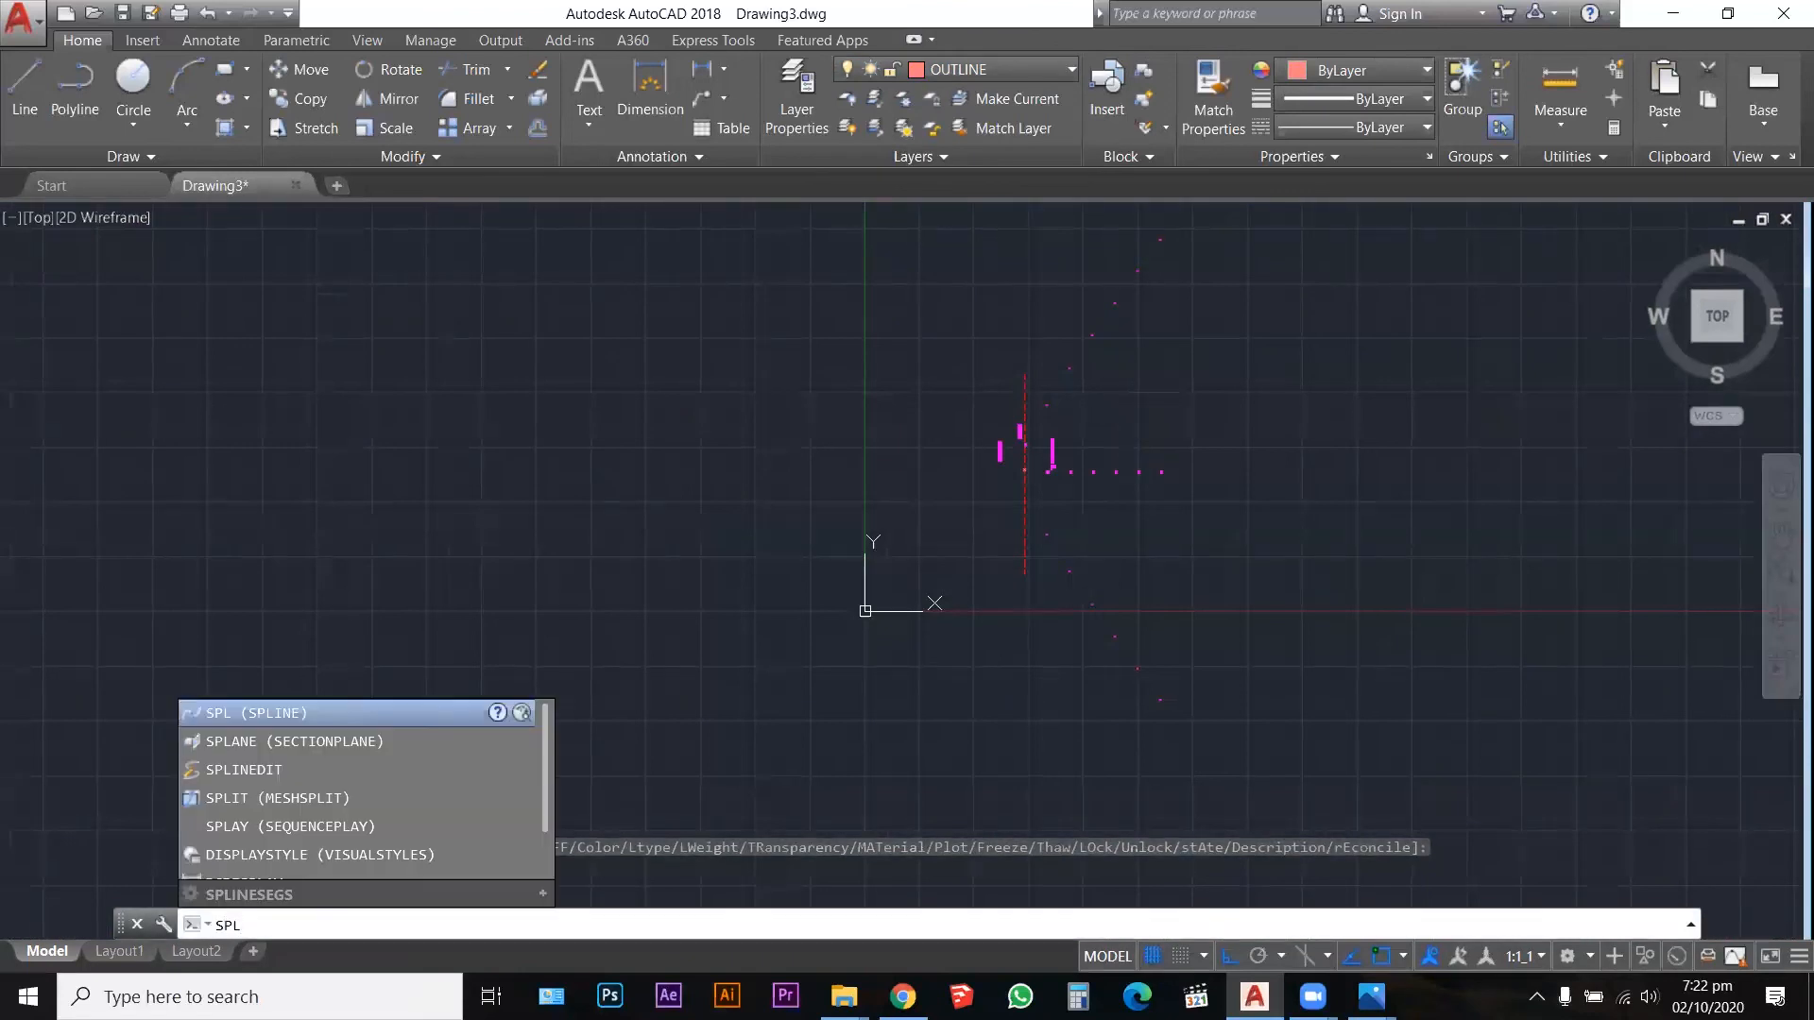
{"action": "key", "text": "Return"}
{"action": "scroll", "coordinate": [1171, 680], "scroll_direction": "up", "scroll_amount": 4}
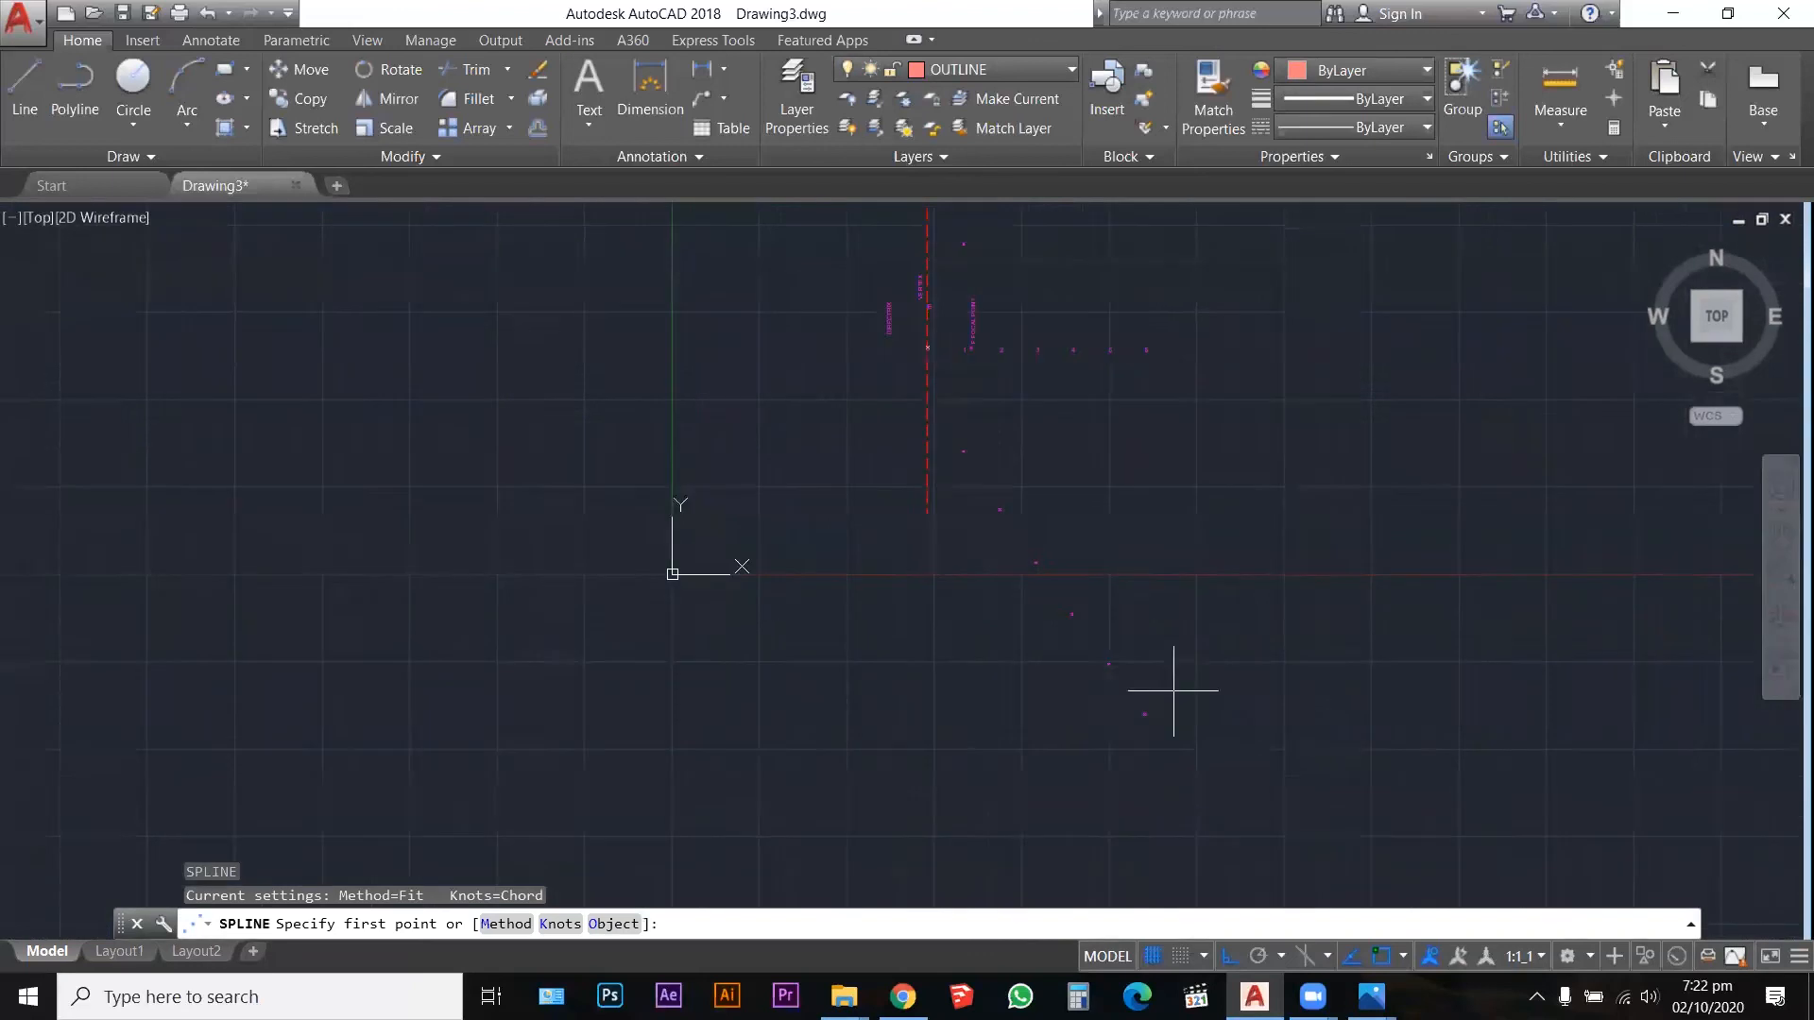
{"action": "left_click", "coordinate": [1128, 728]}
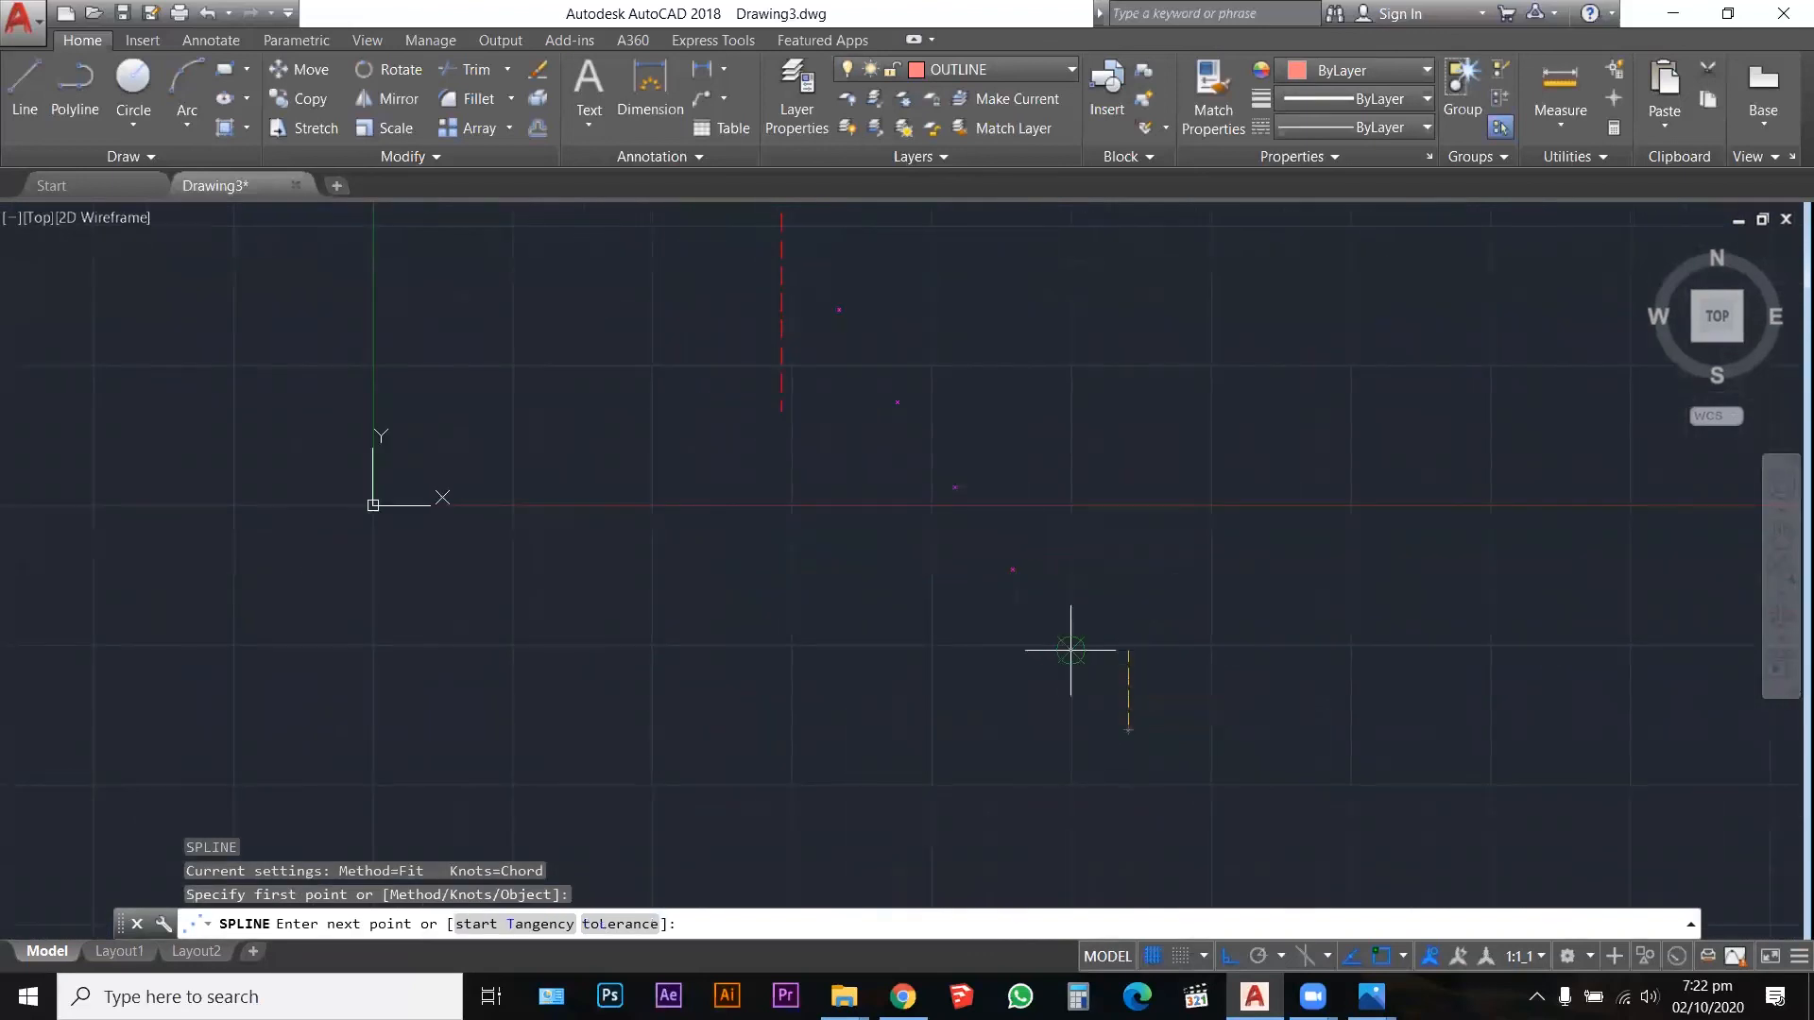
{"action": "left_click", "coordinate": [1070, 650]}
{"action": "left_click", "coordinate": [1013, 570]}
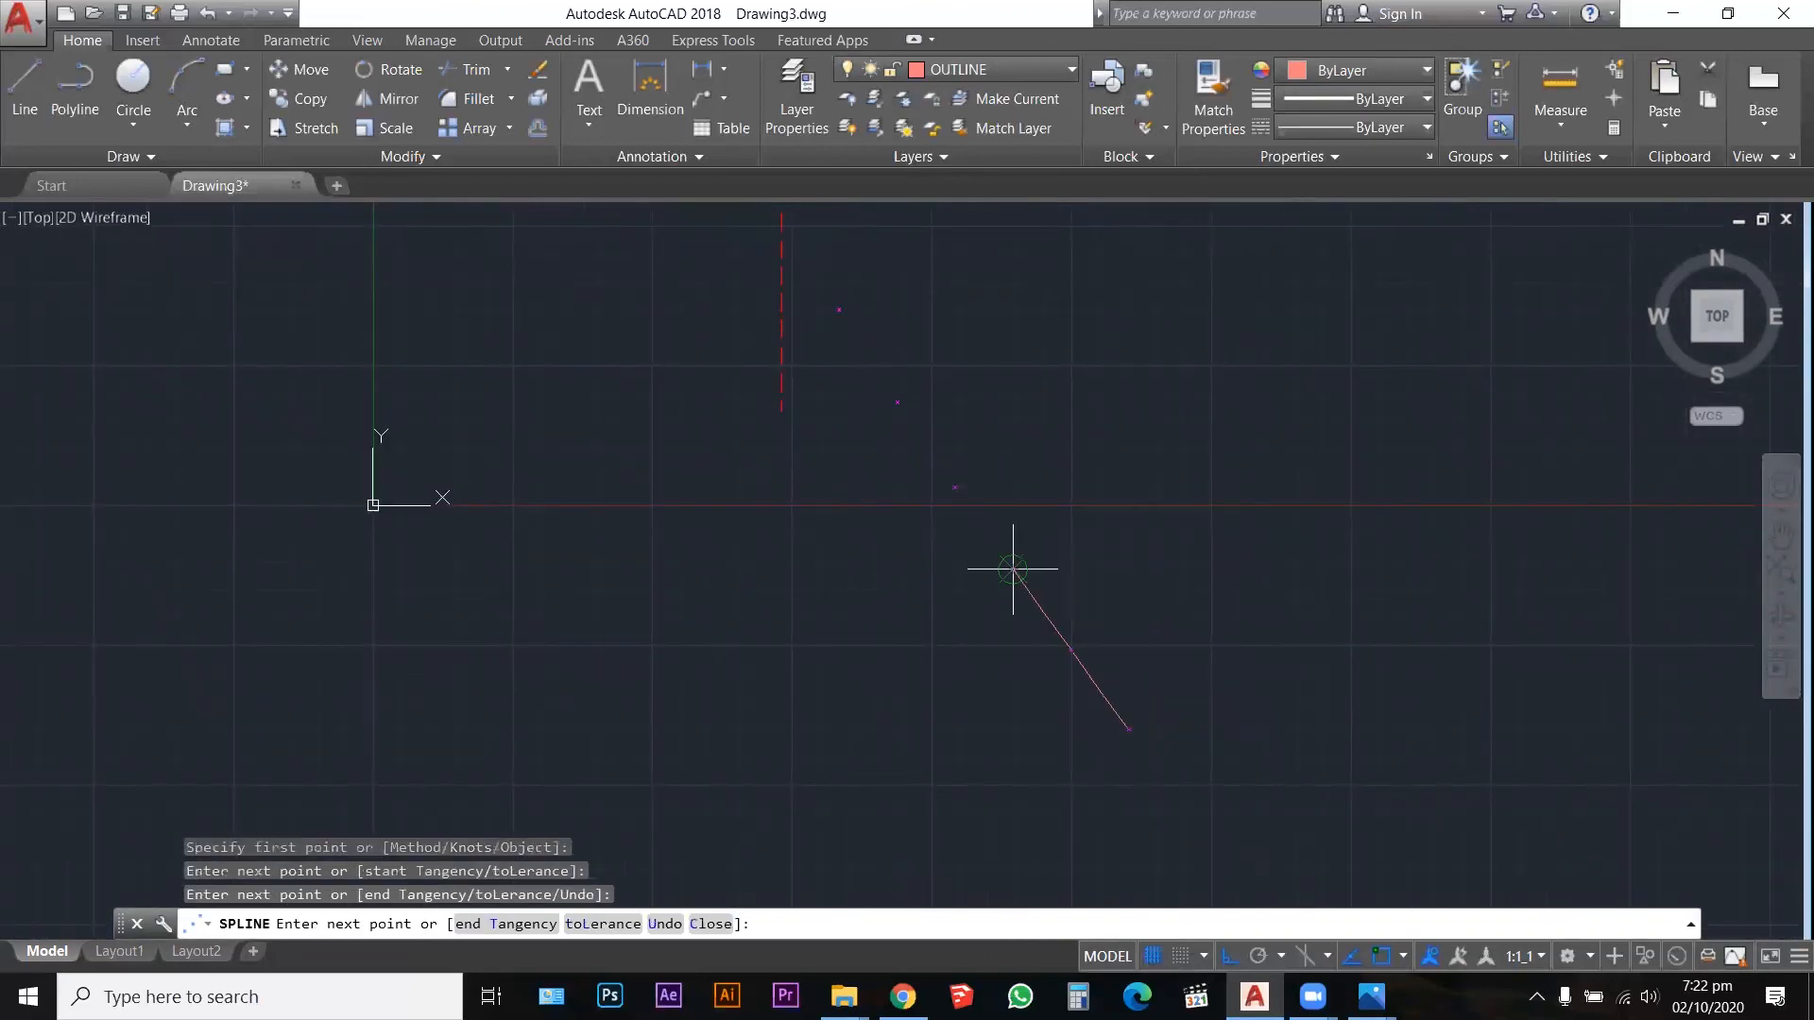
{"action": "left_click", "coordinate": [955, 487]}
{"action": "left_click", "coordinate": [898, 402]}
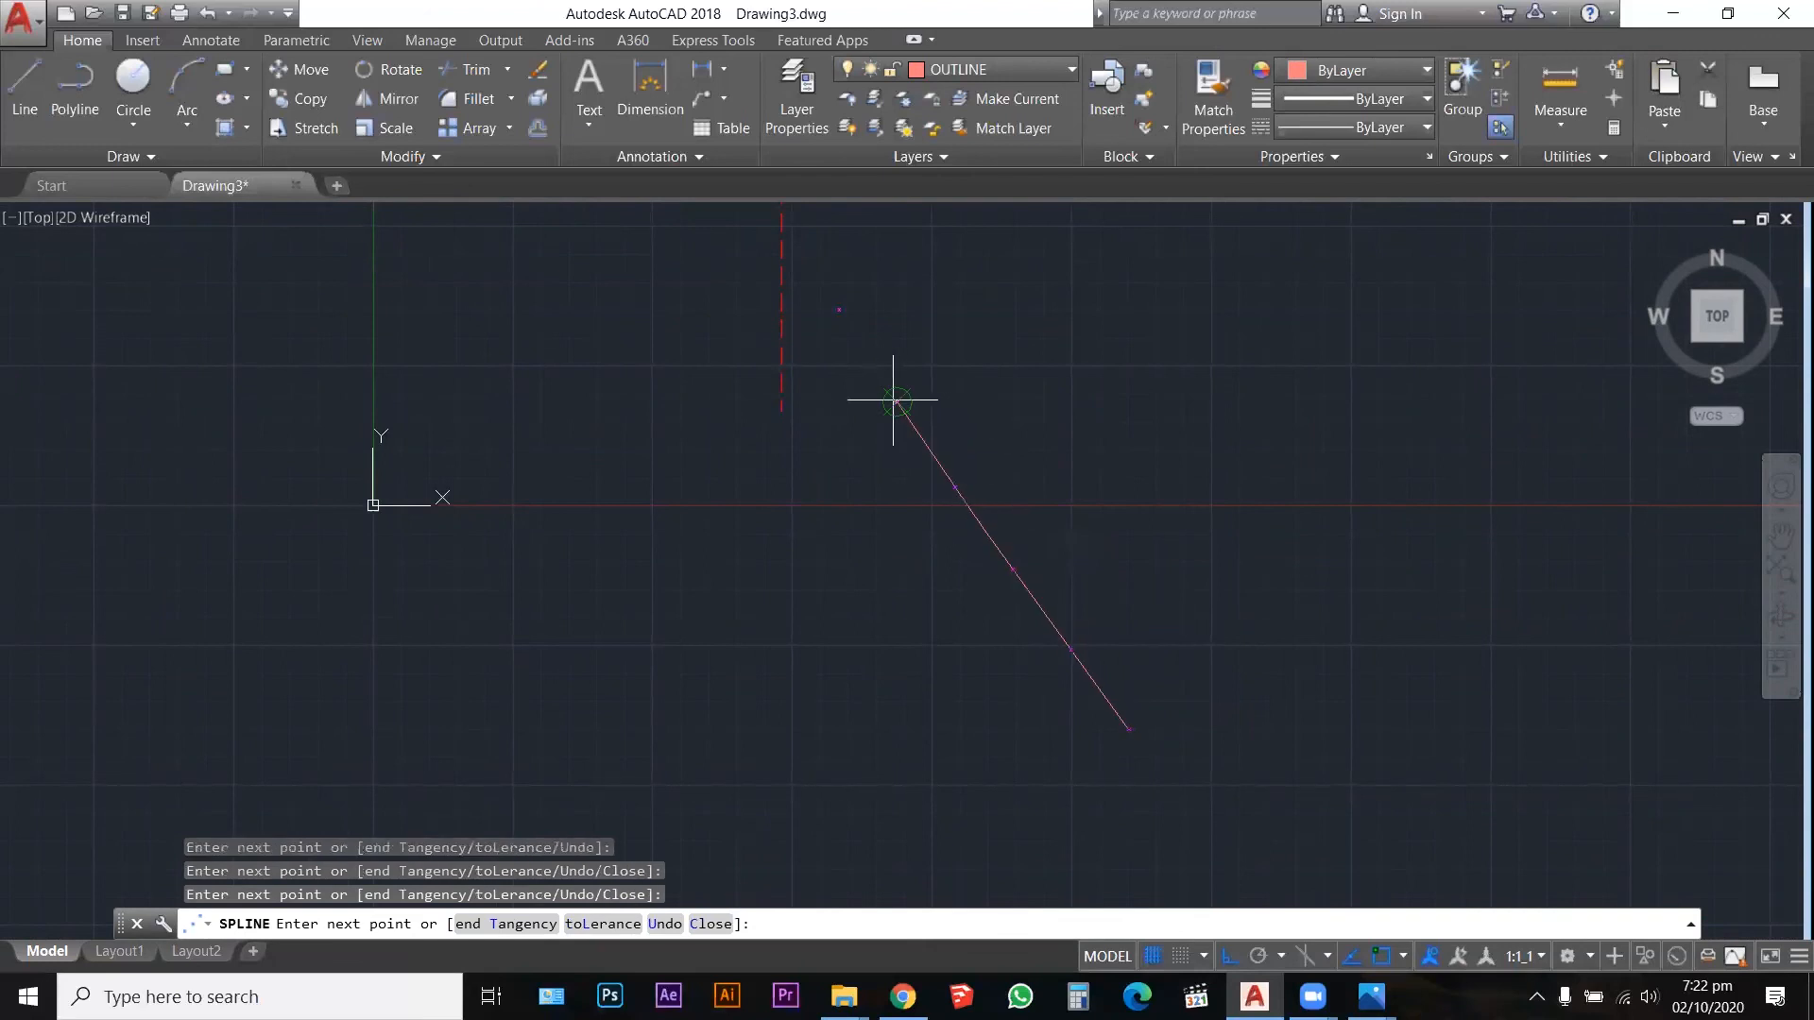
{"action": "scroll", "coordinate": [945, 473], "scroll_direction": "down", "scroll_amount": 2}
{"action": "scroll", "coordinate": [874, 340], "scroll_direction": "up", "scroll_amount": 6}
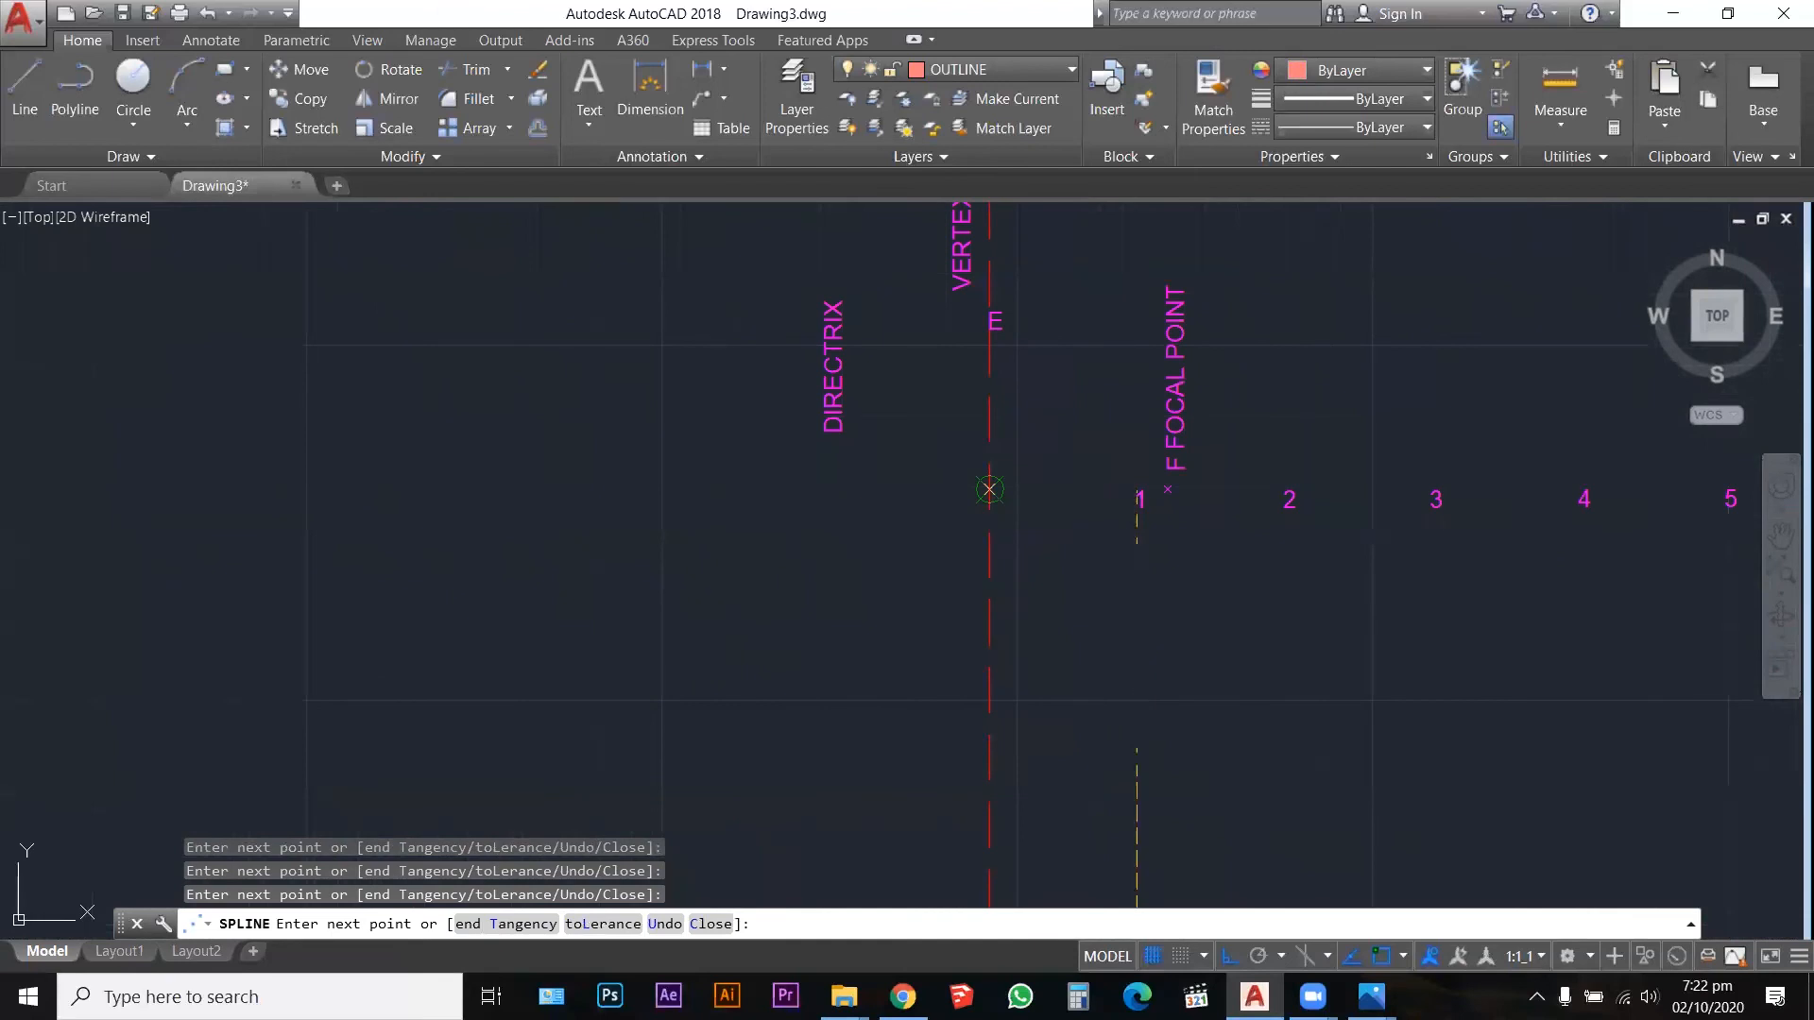
{"action": "left_click", "coordinate": [989, 489]}
{"action": "scroll", "coordinate": [991, 499], "scroll_direction": "down", "scroll_amount": 4}
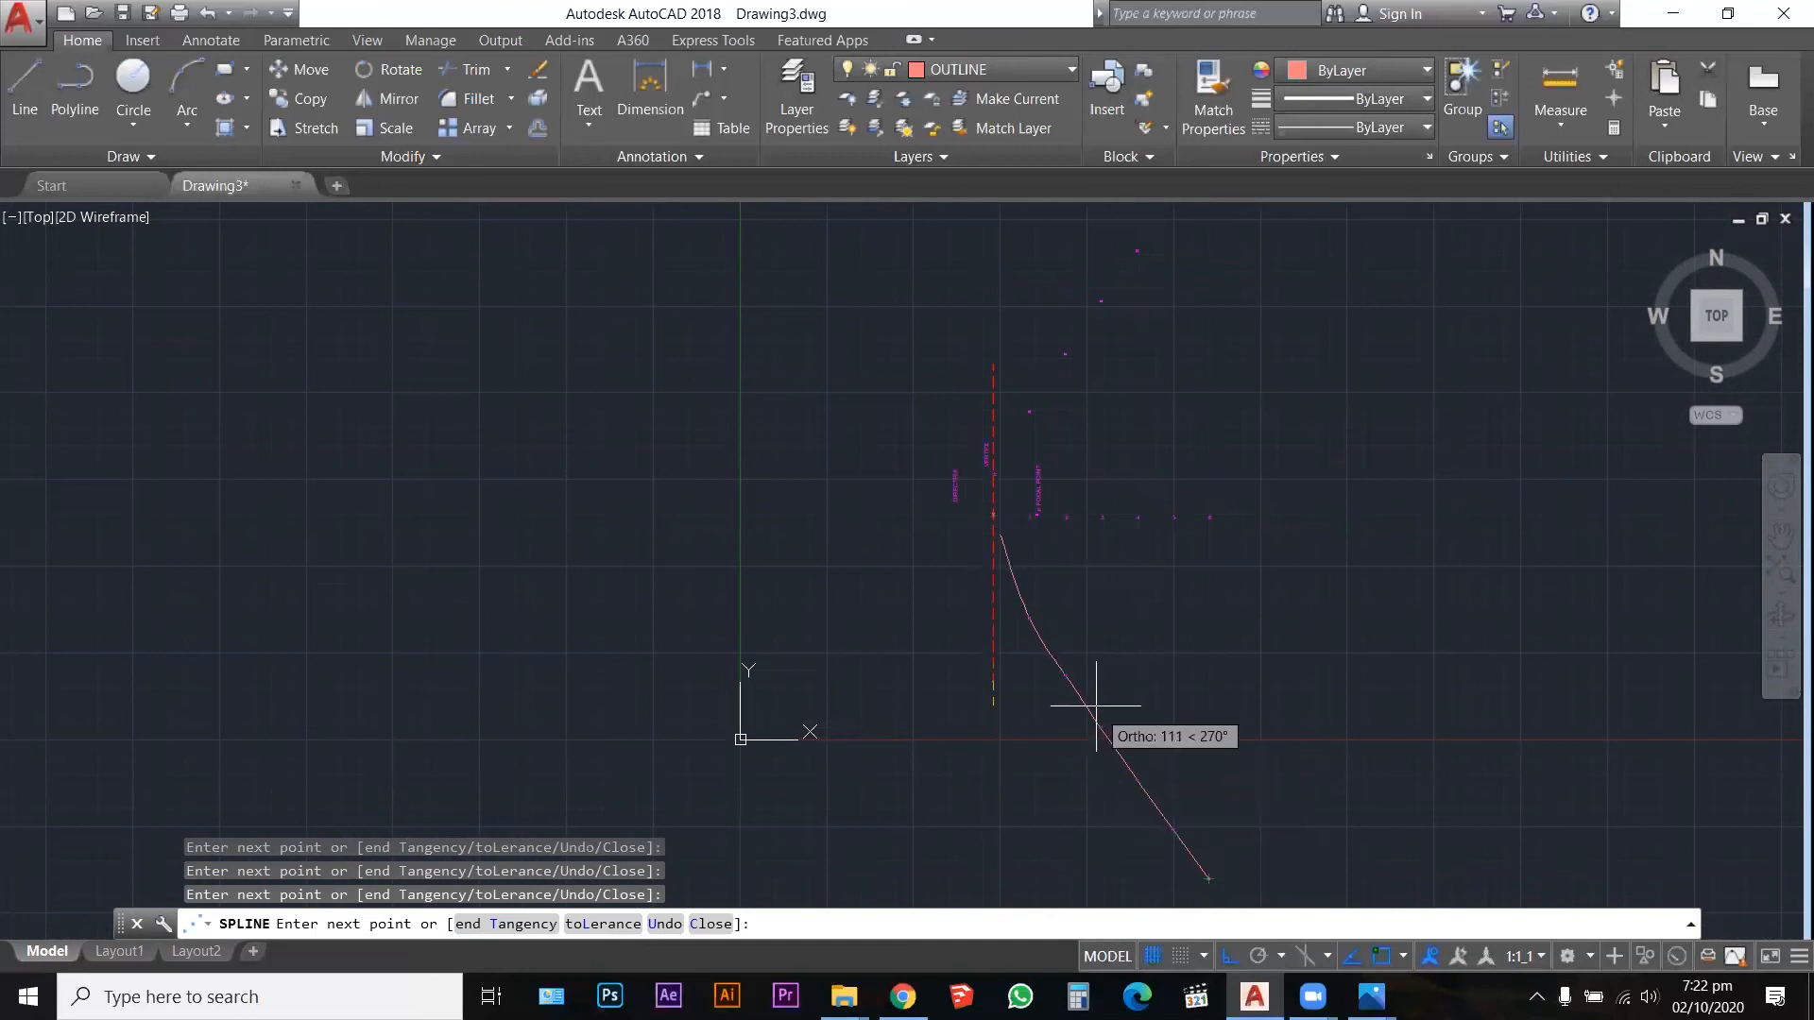
{"action": "scroll", "coordinate": [993, 515], "scroll_direction": "up", "scroll_amount": 6}
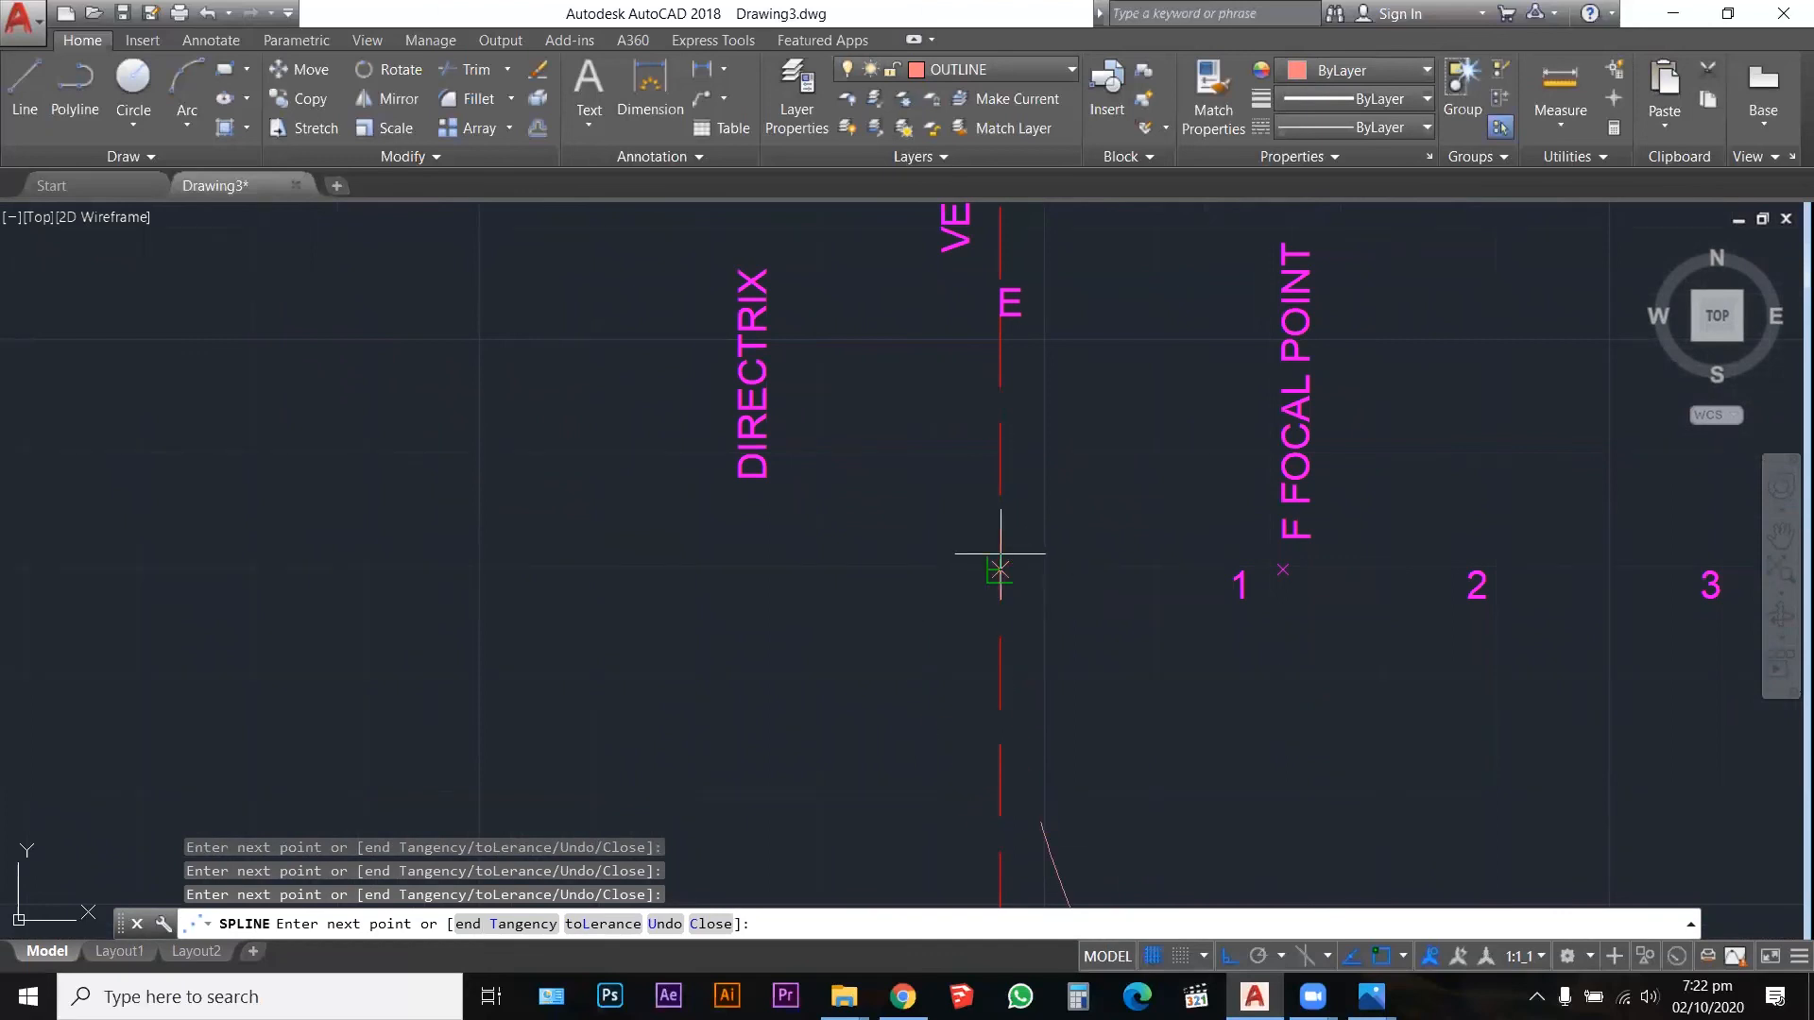
{"action": "scroll", "coordinate": [999, 569], "scroll_direction": "down", "scroll_amount": 2}
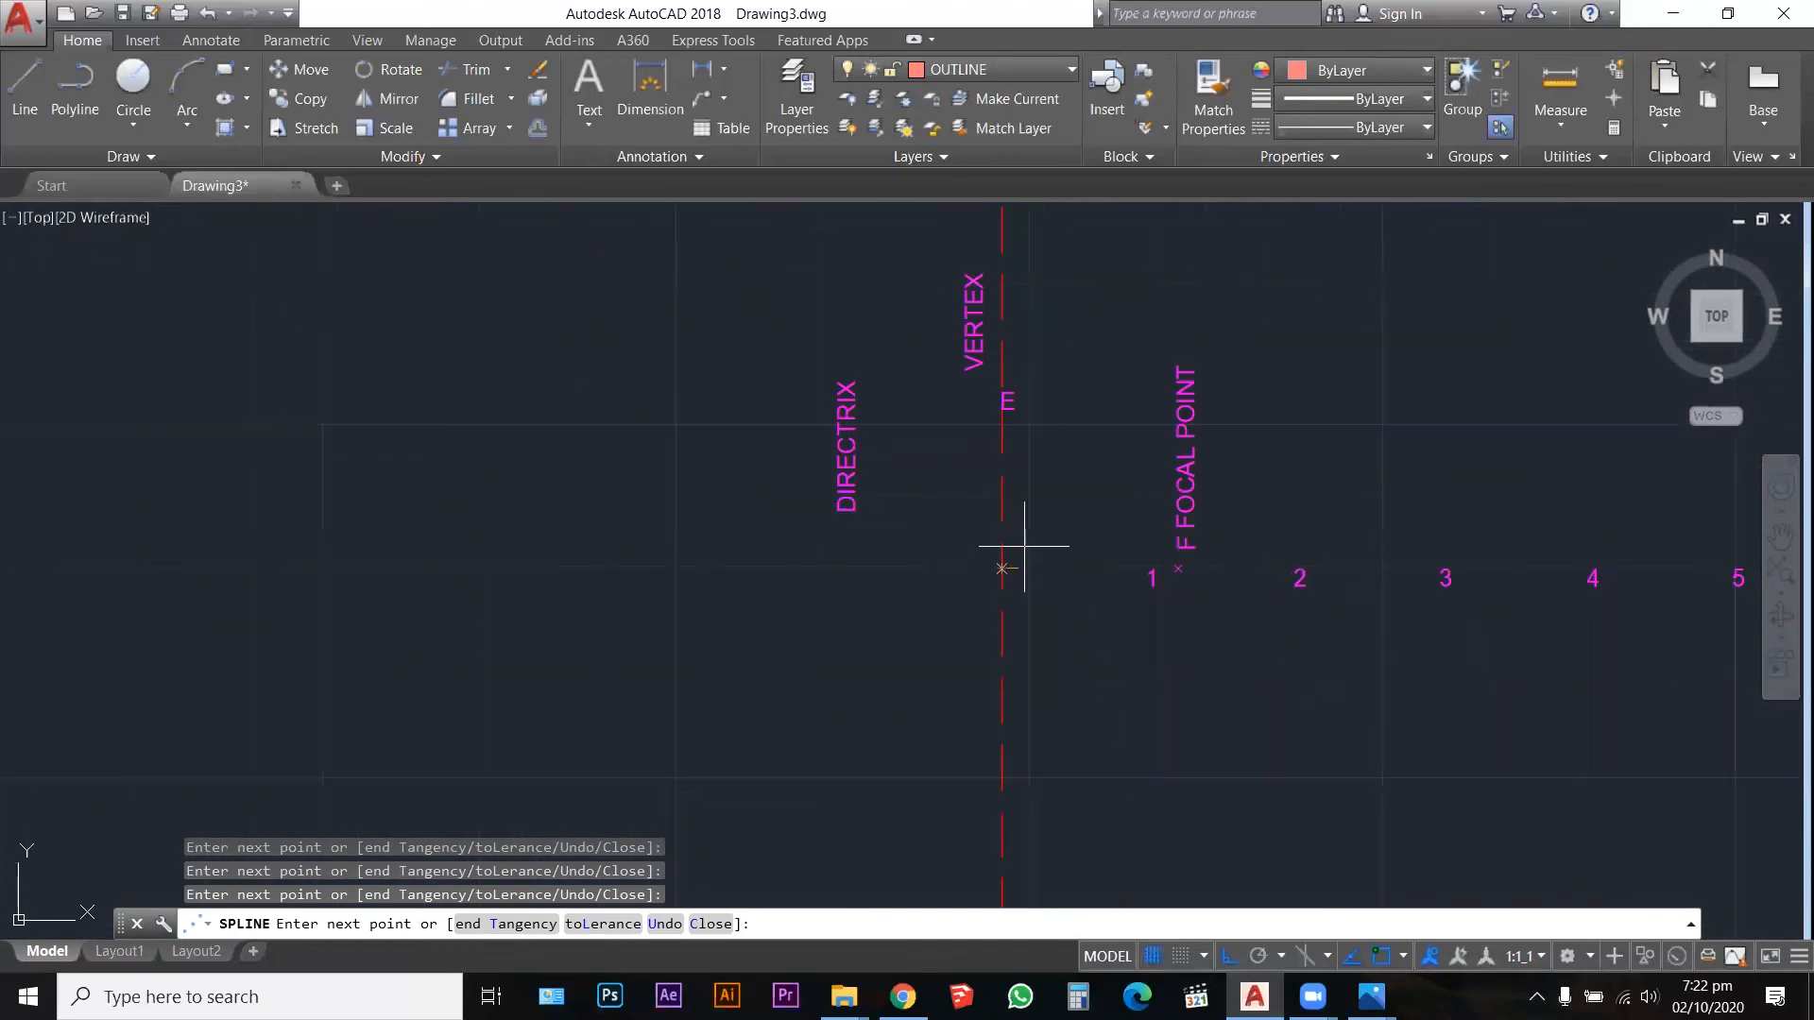
{"action": "left_click", "coordinate": [1004, 567]}
Step: Continue the spline from the vertex through the upper curve points and finish it at the outermost upper point
{"action": "scroll", "coordinate": [1007, 567], "scroll_direction": "down", "scroll_amount": 2}
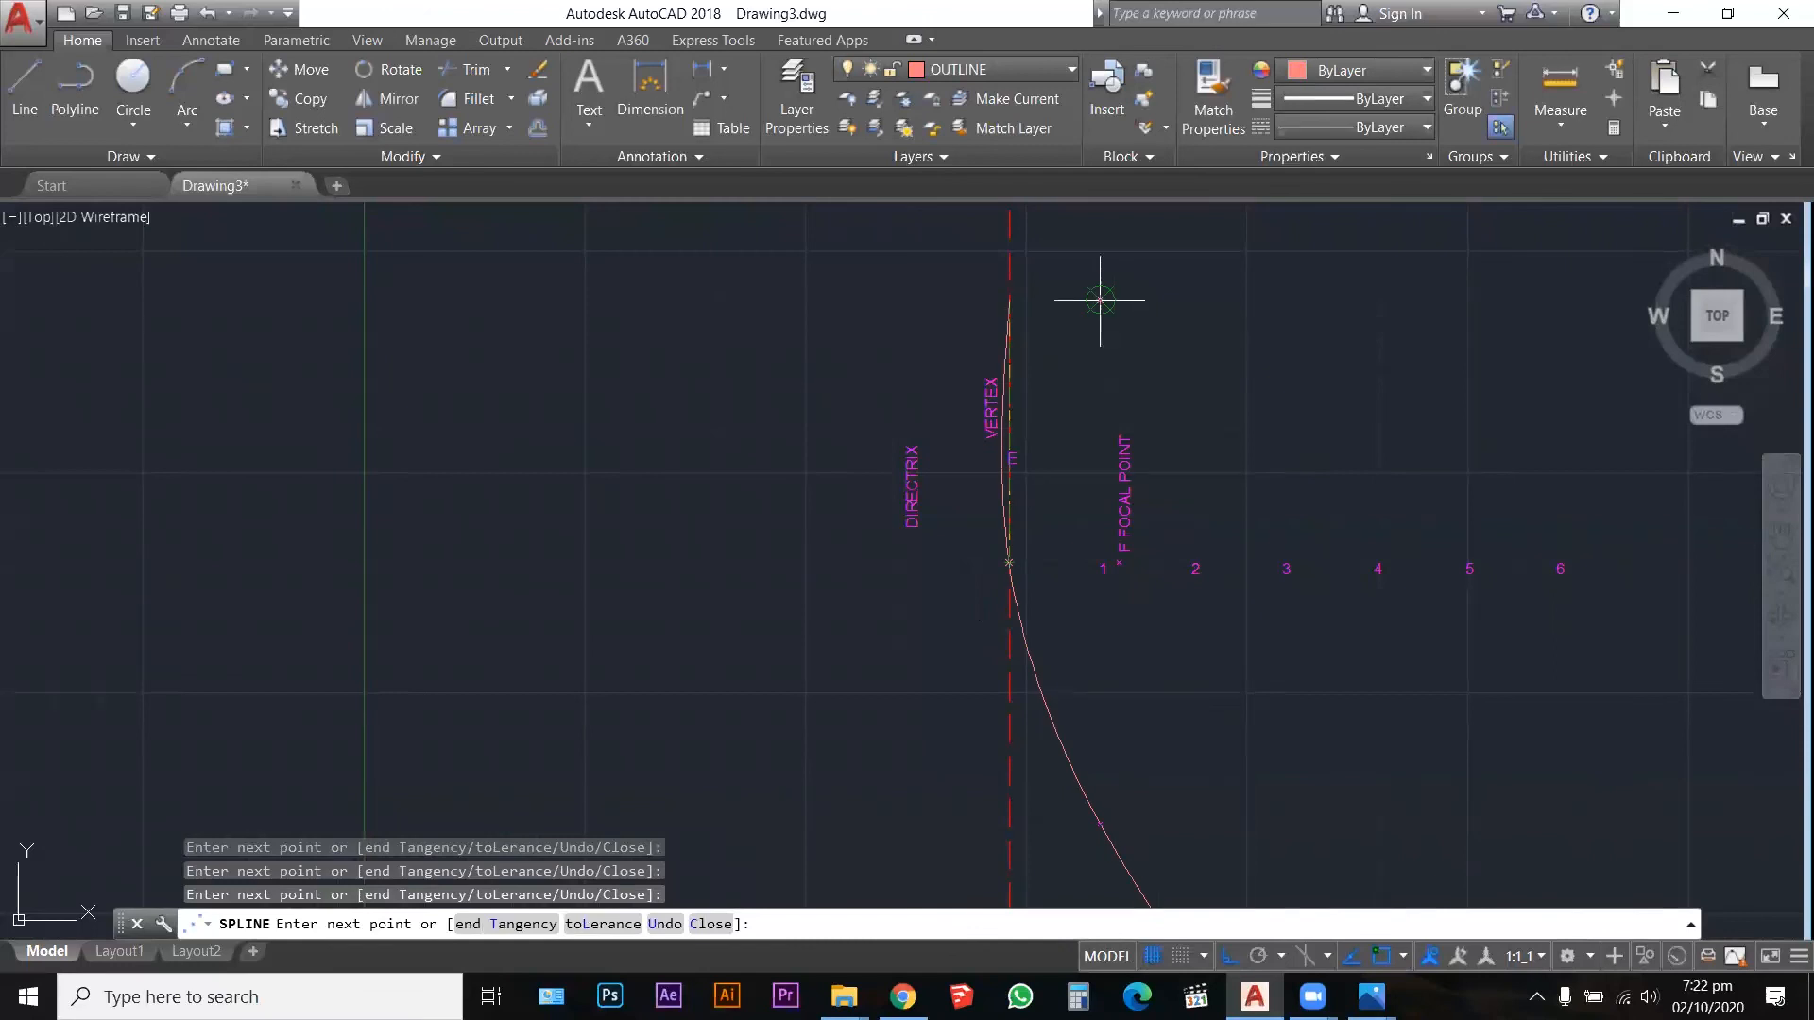
{"action": "scroll", "coordinate": [1098, 301], "scroll_direction": "up", "scroll_amount": 4}
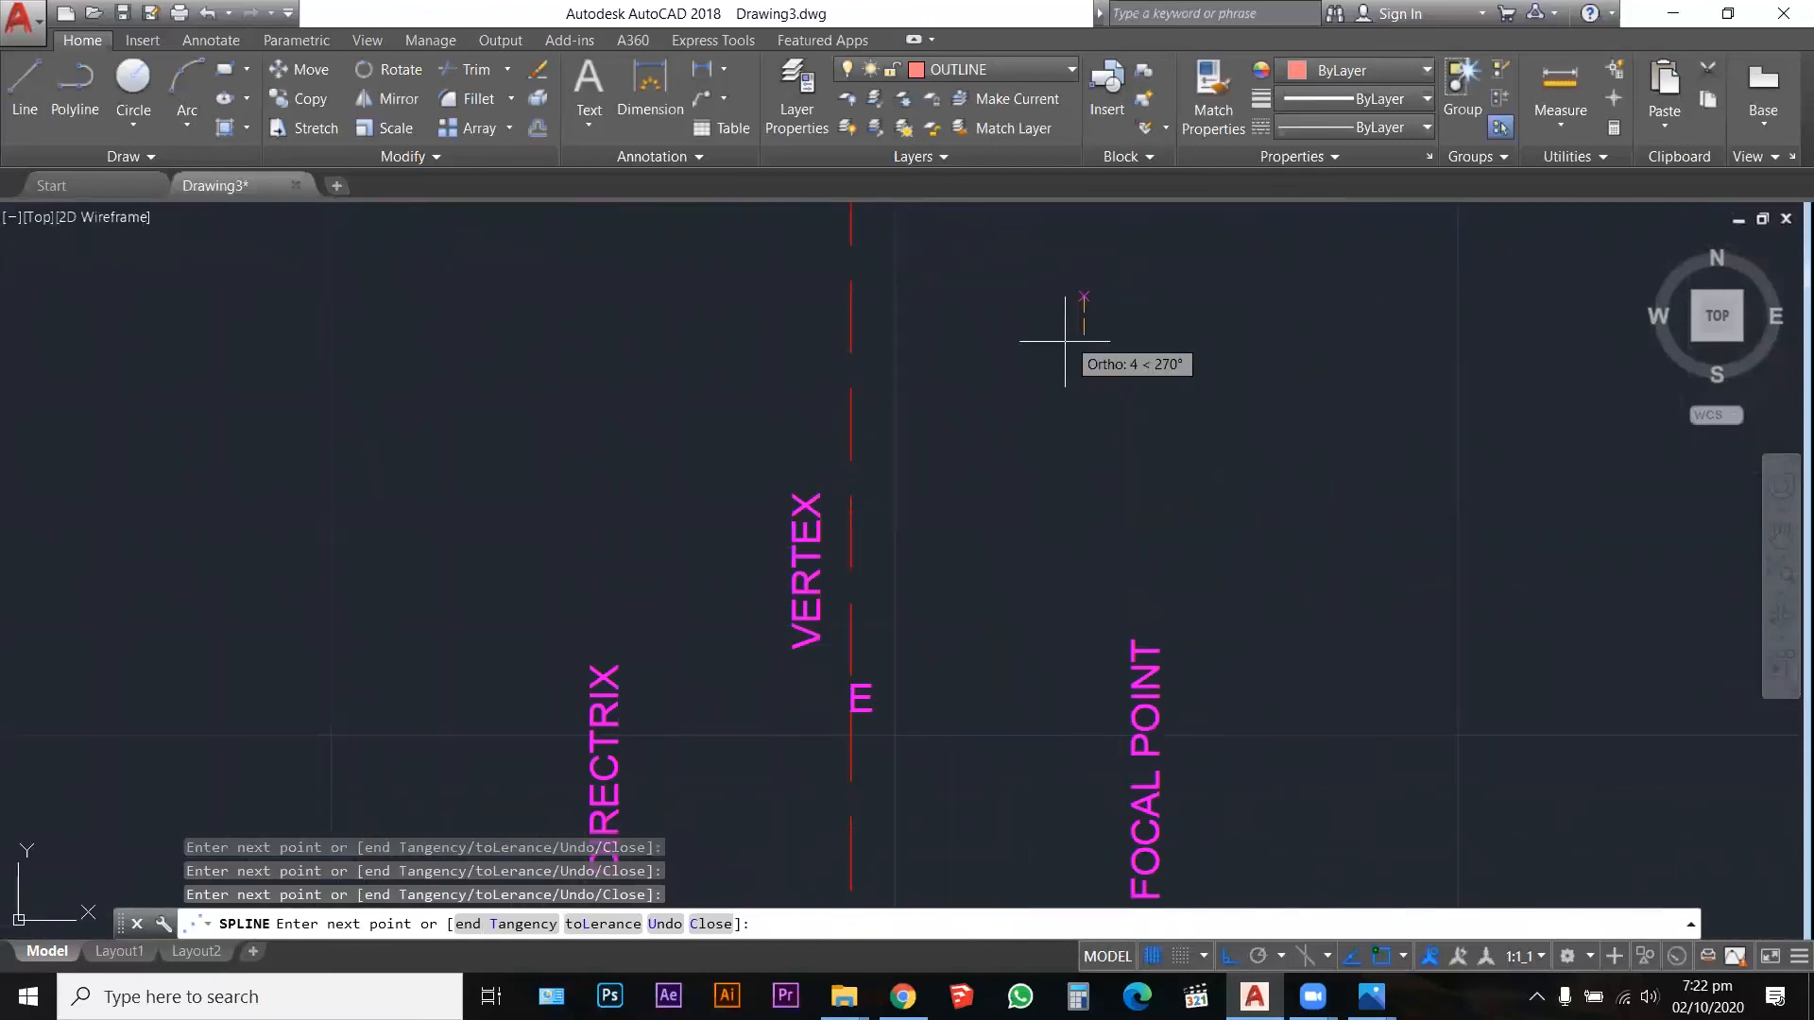
{"action": "scroll", "coordinate": [1061, 405], "scroll_direction": "down", "scroll_amount": 4}
{"action": "scroll", "coordinate": [1115, 288], "scroll_direction": "up", "scroll_amount": 2}
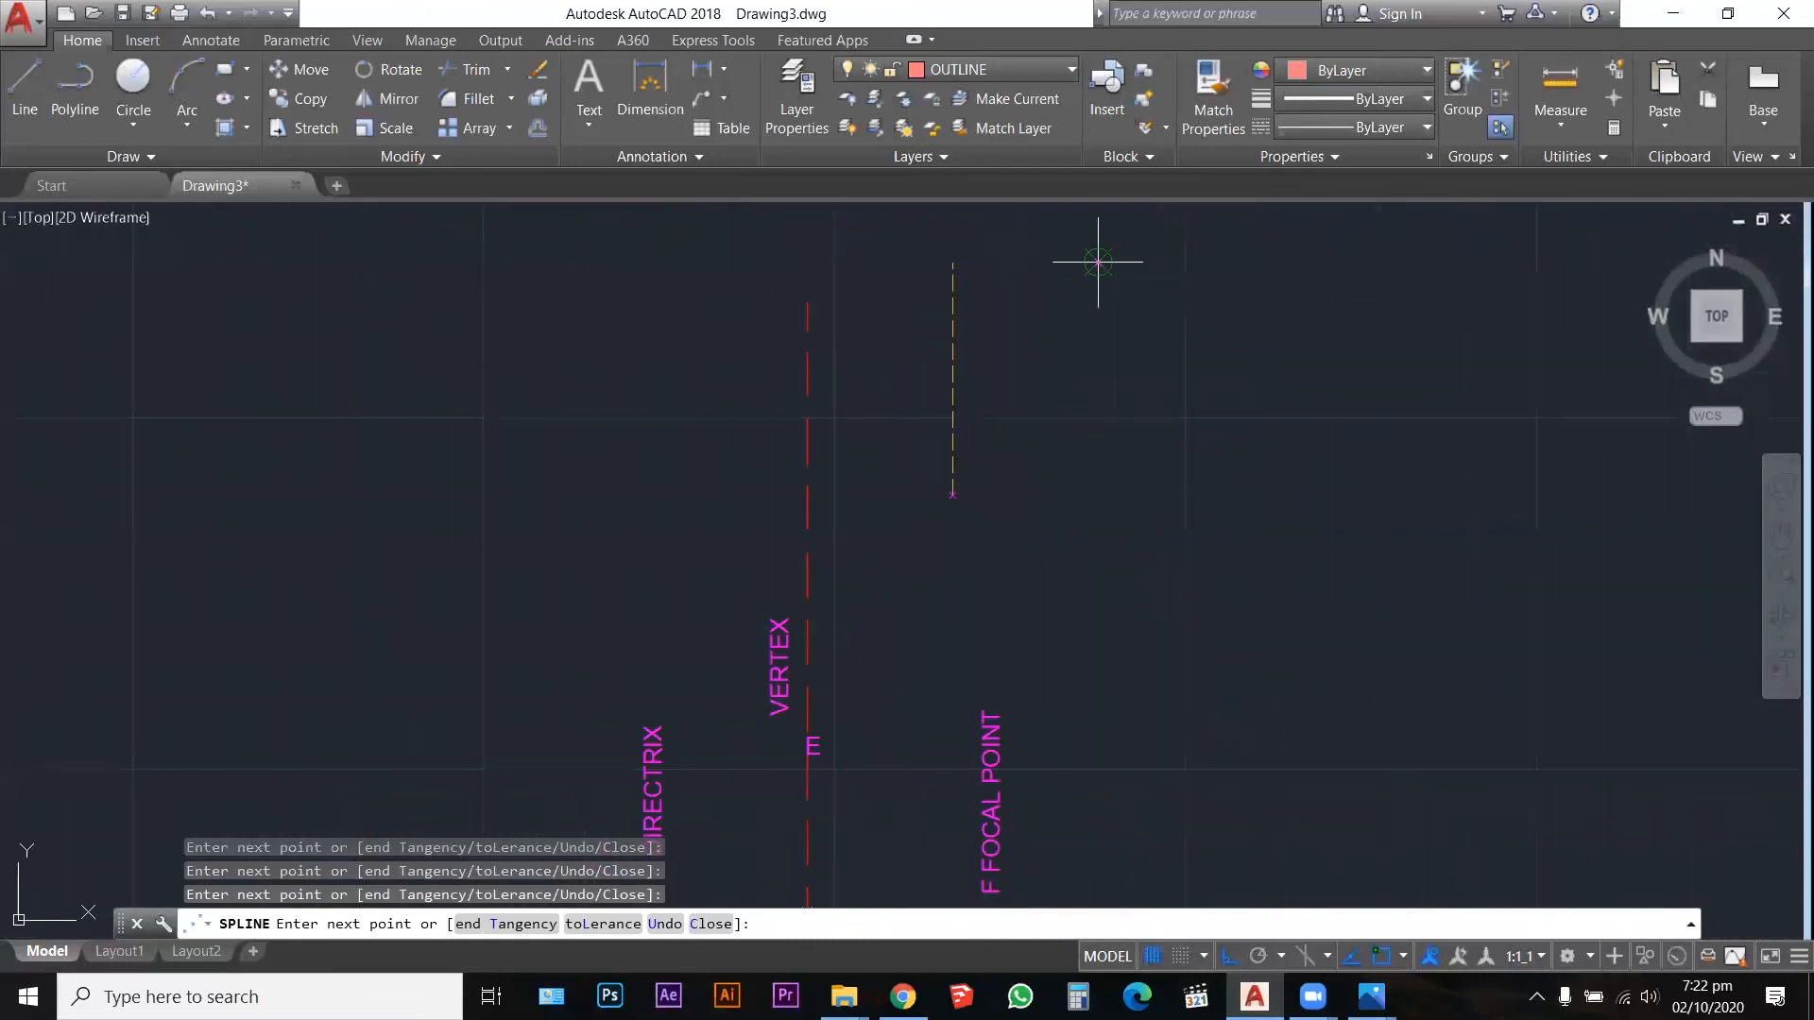
{"action": "scroll", "coordinate": [1039, 472], "scroll_direction": "down", "scroll_amount": 4}
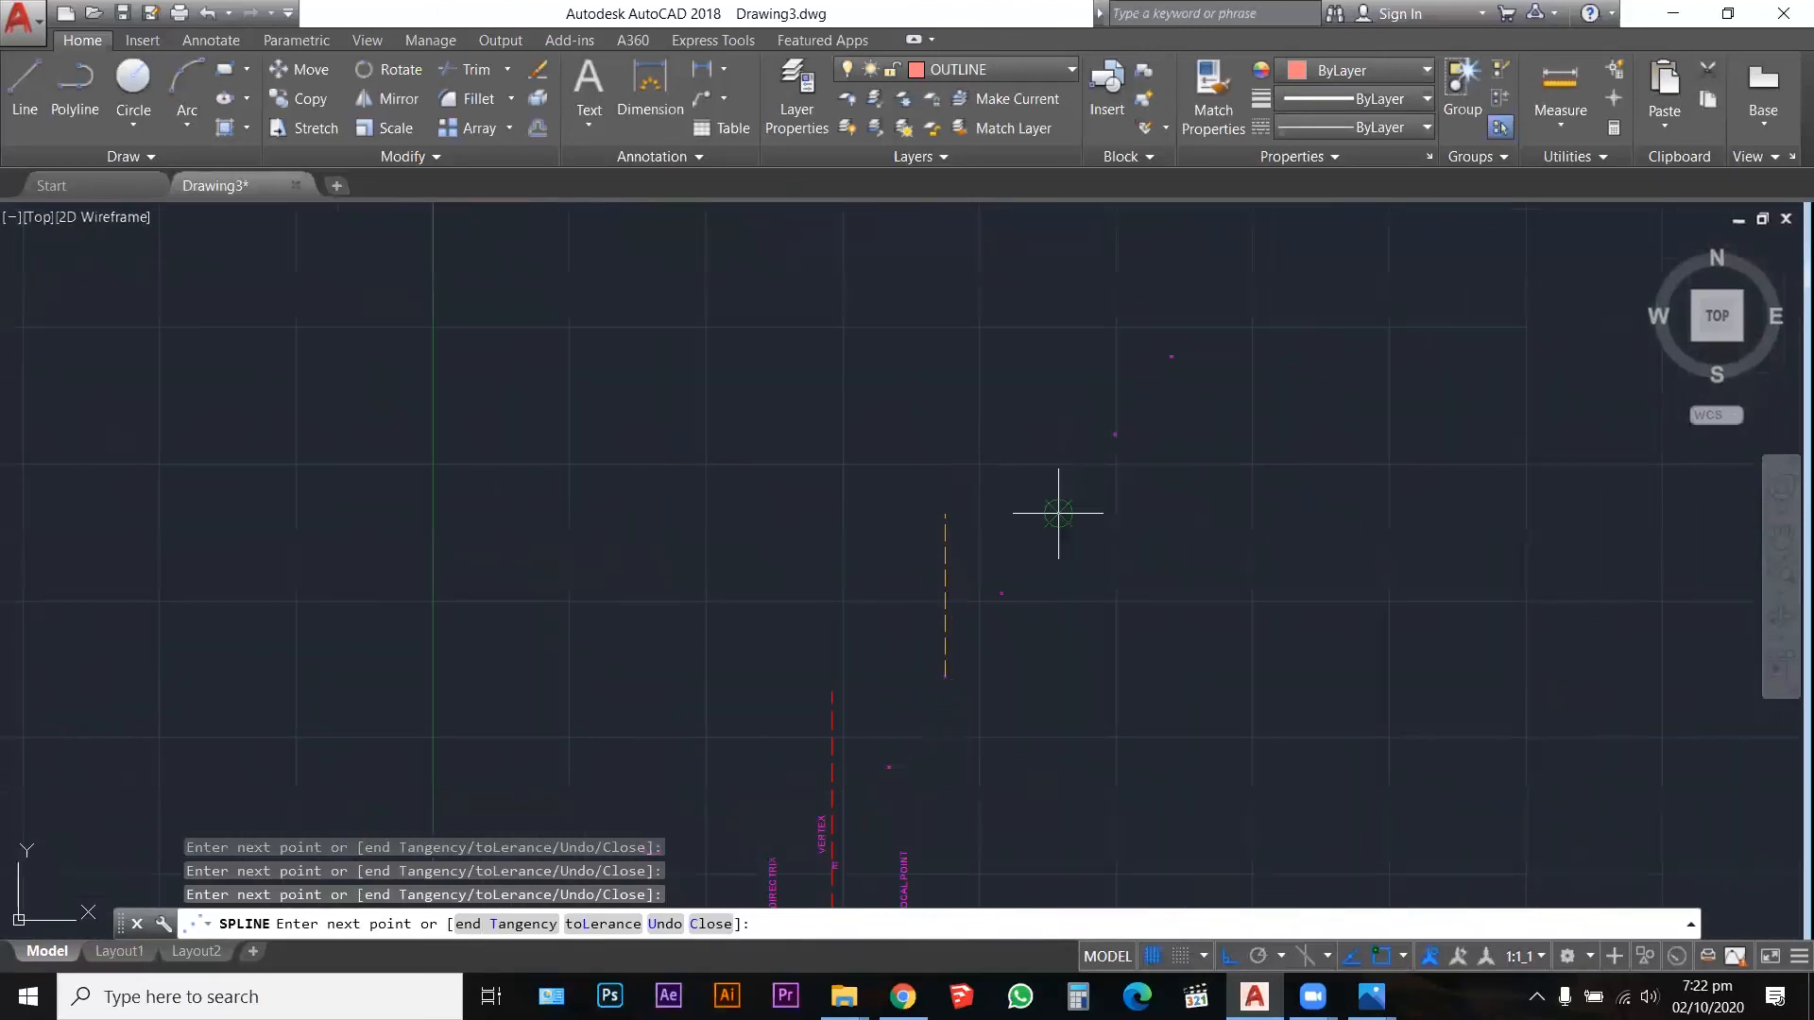
{"action": "left_click", "coordinate": [1001, 593]}
{"action": "left_click", "coordinate": [1058, 513]}
{"action": "left_click", "coordinate": [1115, 435]}
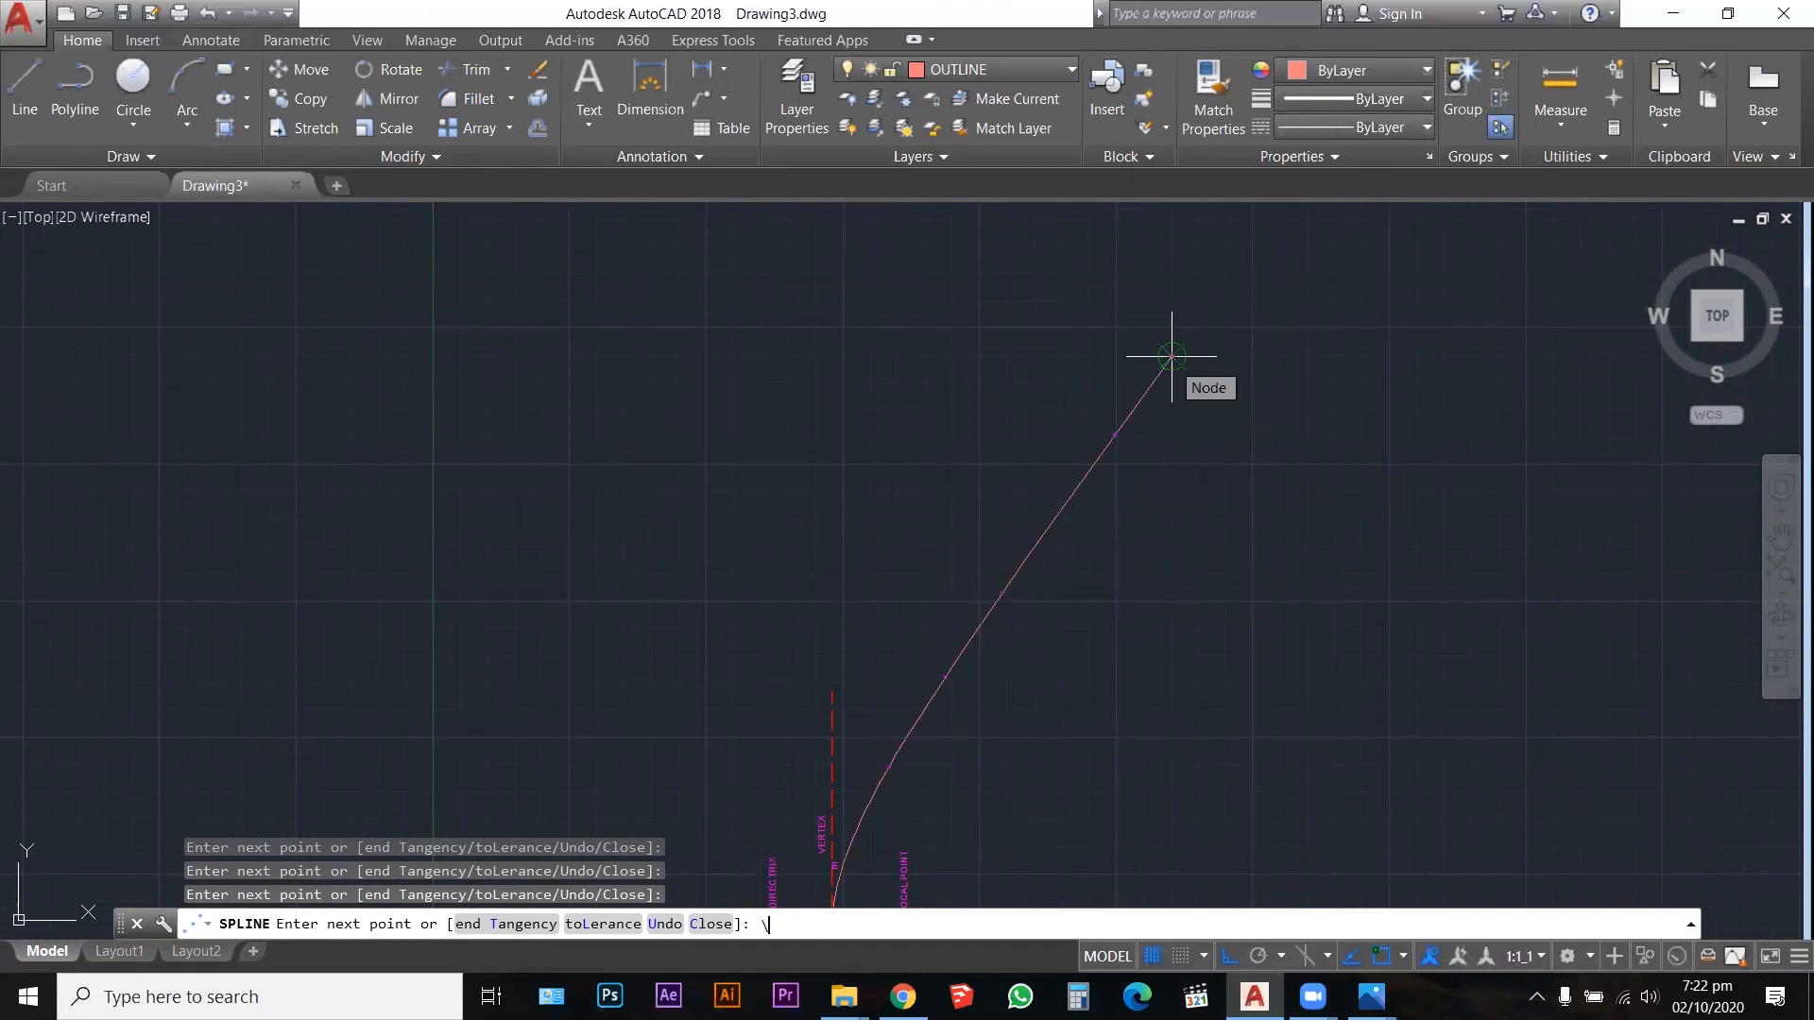
{"action": "left_click", "coordinate": [1171, 356]}
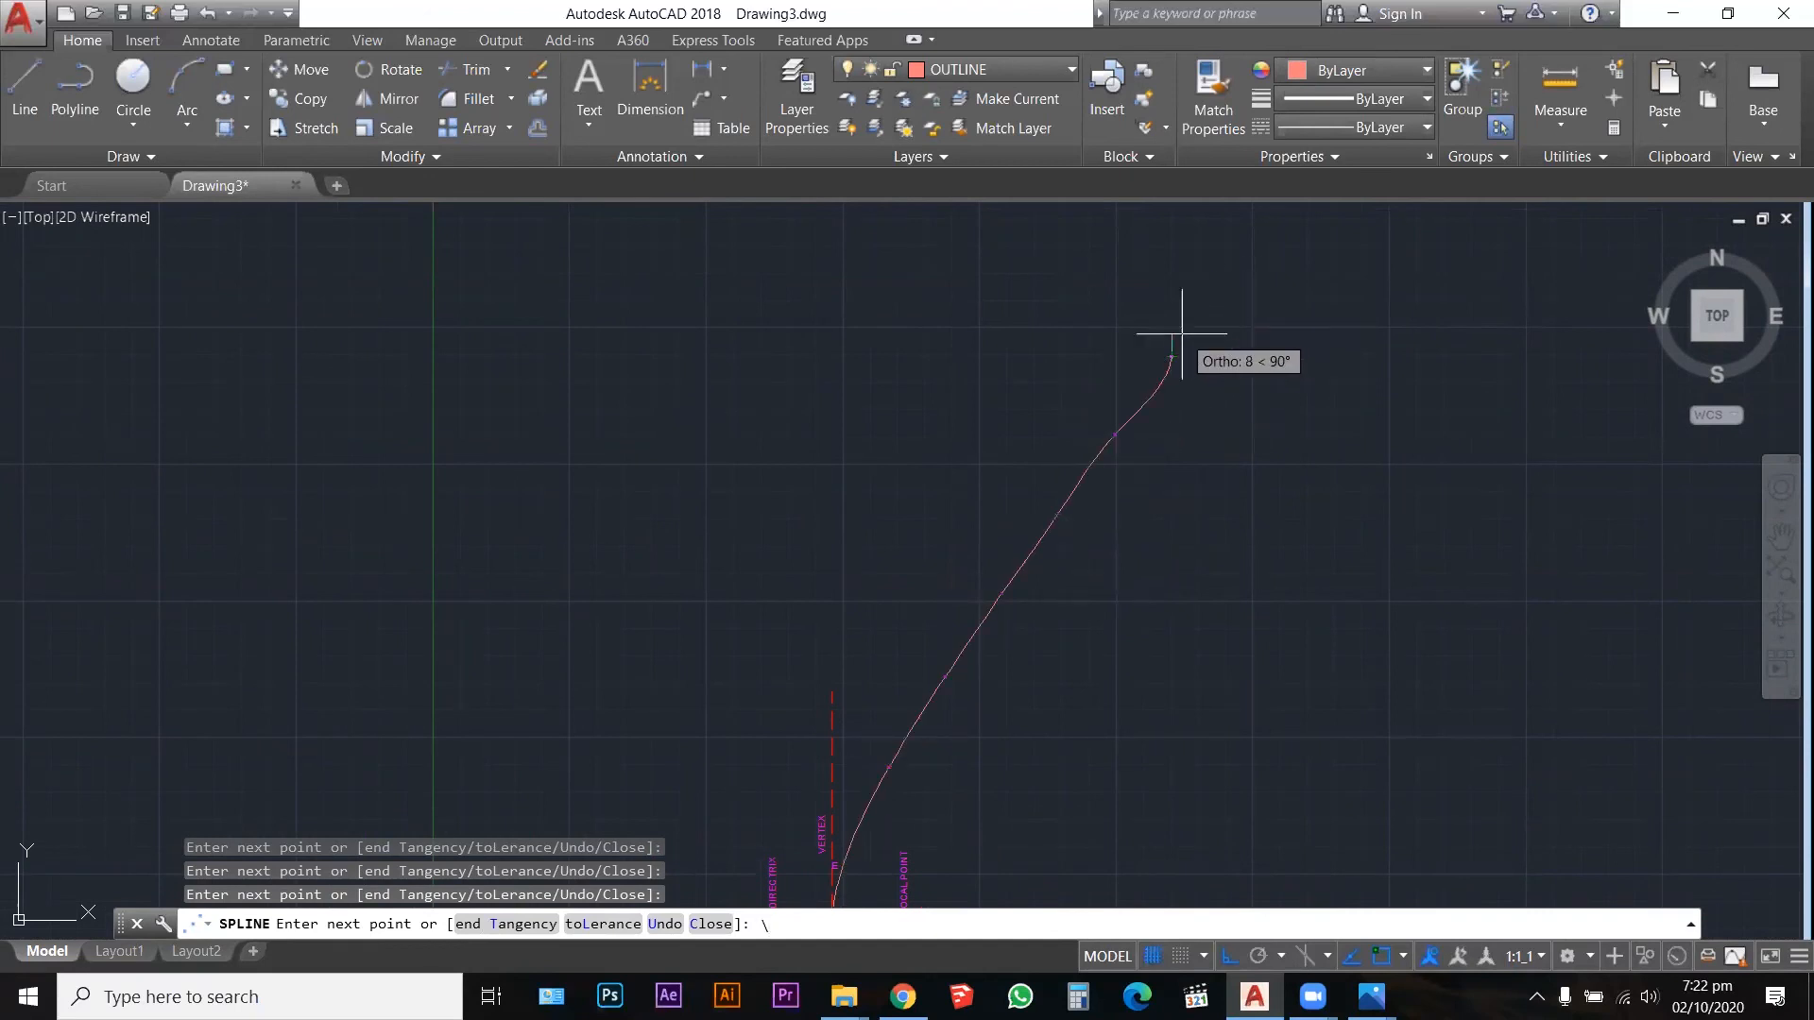
{"action": "type", "text": "\\"}
{"action": "key", "text": "Return"}
{"action": "scroll", "coordinate": [1256, 312], "scroll_direction": "up", "scroll_amount": 2}
{"action": "key", "text": "Return"}
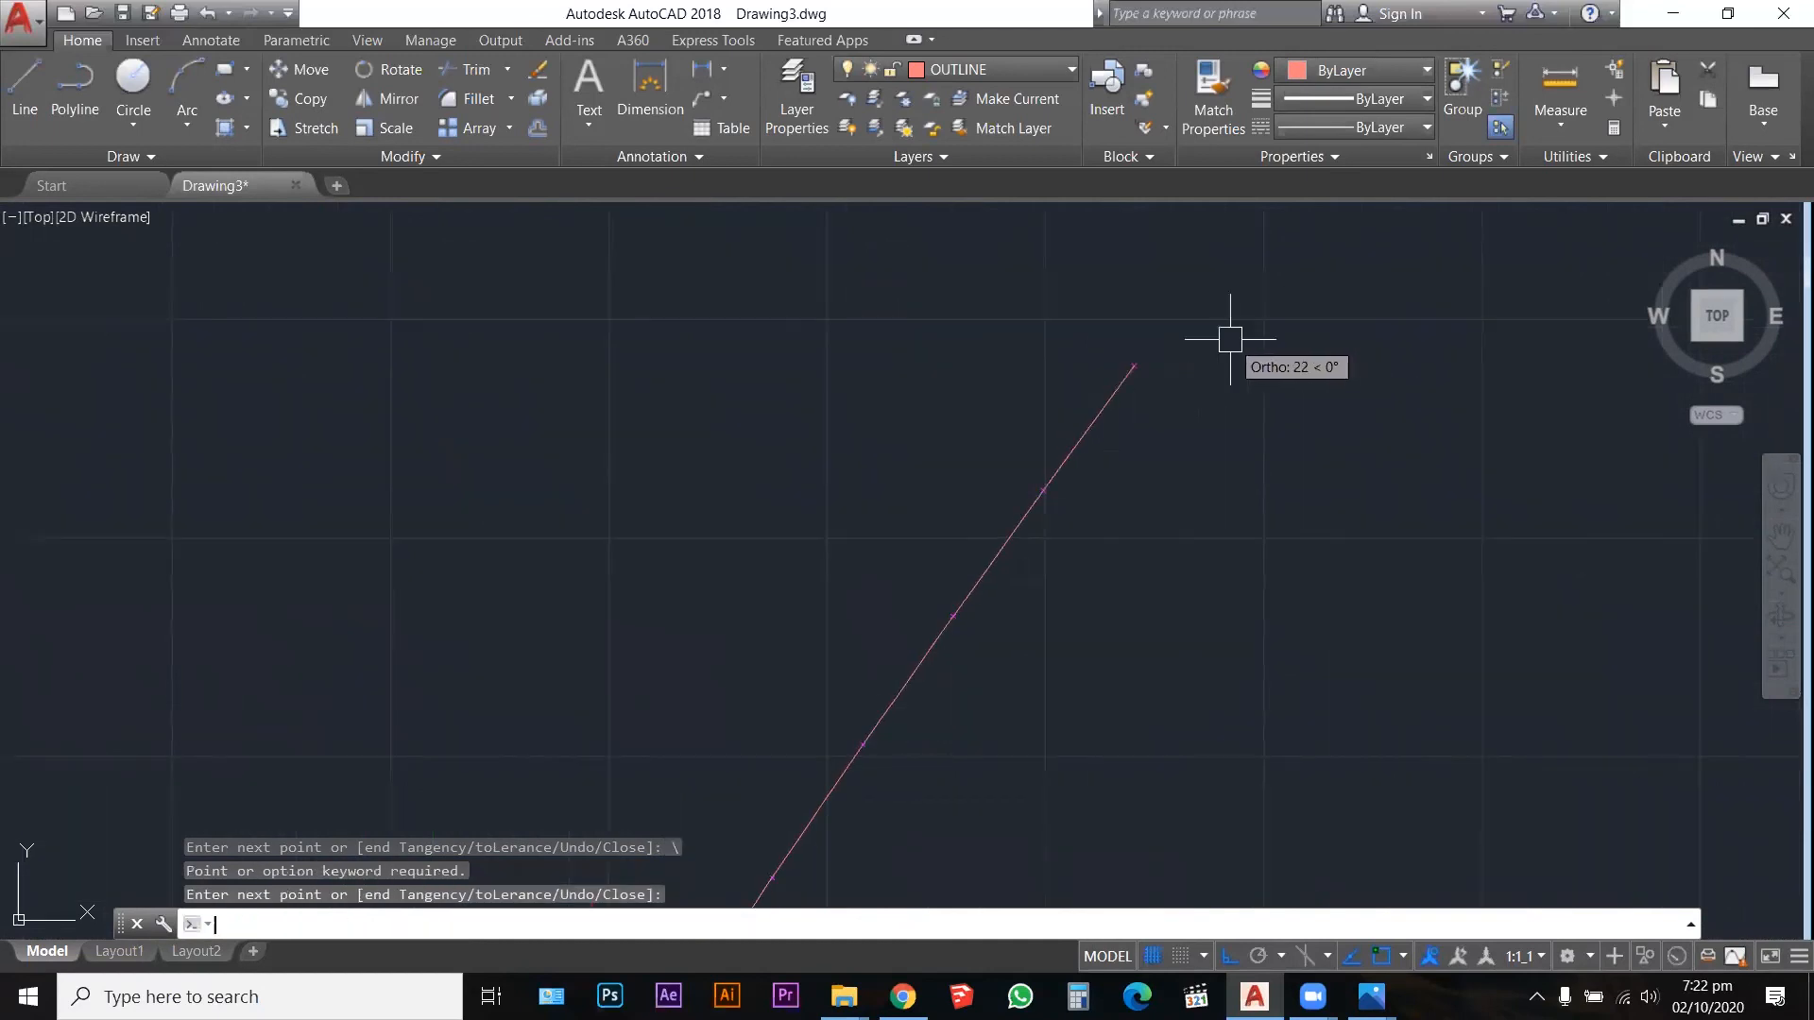
{"action": "scroll", "coordinate": [1214, 335], "scroll_direction": "down", "scroll_amount": 3}
{"action": "scroll", "coordinate": [1219, 352], "scroll_direction": "up", "scroll_amount": 2}
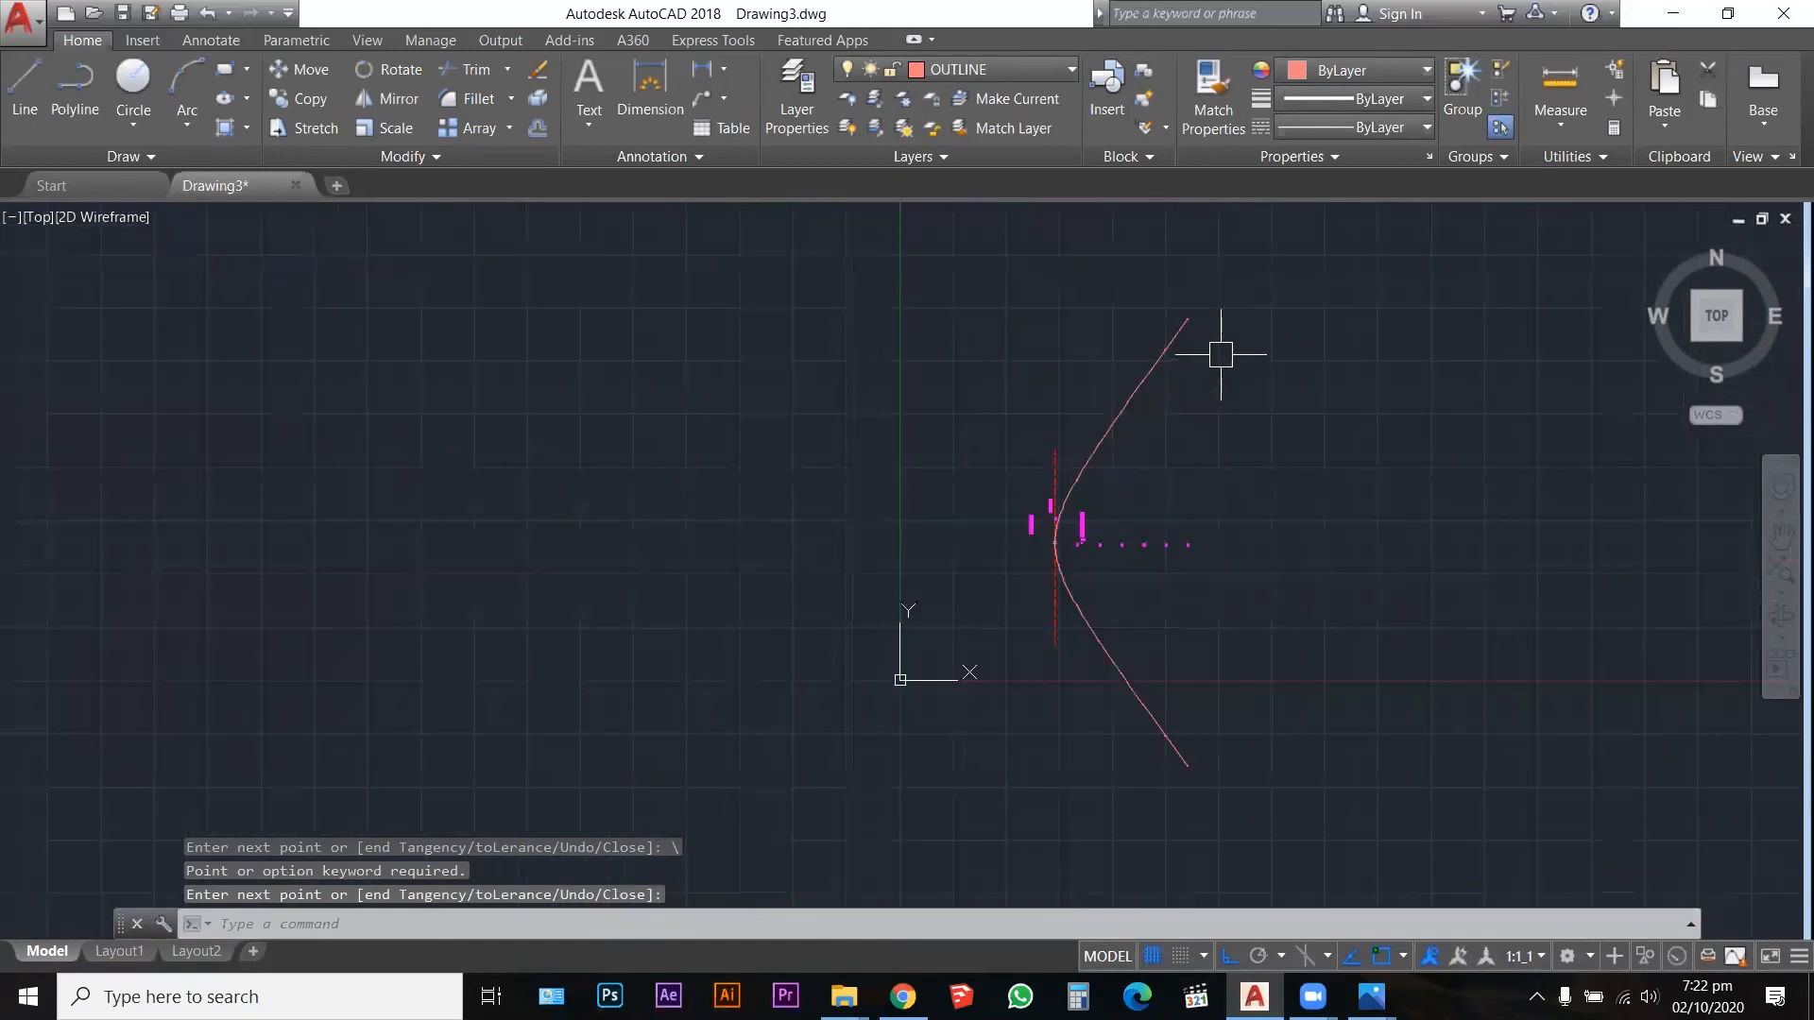
{"action": "key", "text": "Escape"}
{"action": "key", "text": "Escape"}
{"action": "key", "text": "Escape"}
Step: Close the open side of the curve with a vertical line from its upper end to its lower end
{"action": "scroll", "coordinate": [1207, 463], "scroll_direction": "up", "scroll_amount": 2}
{"action": "scroll", "coordinate": [1165, 340], "scroll_direction": "down", "scroll_amount": 2}
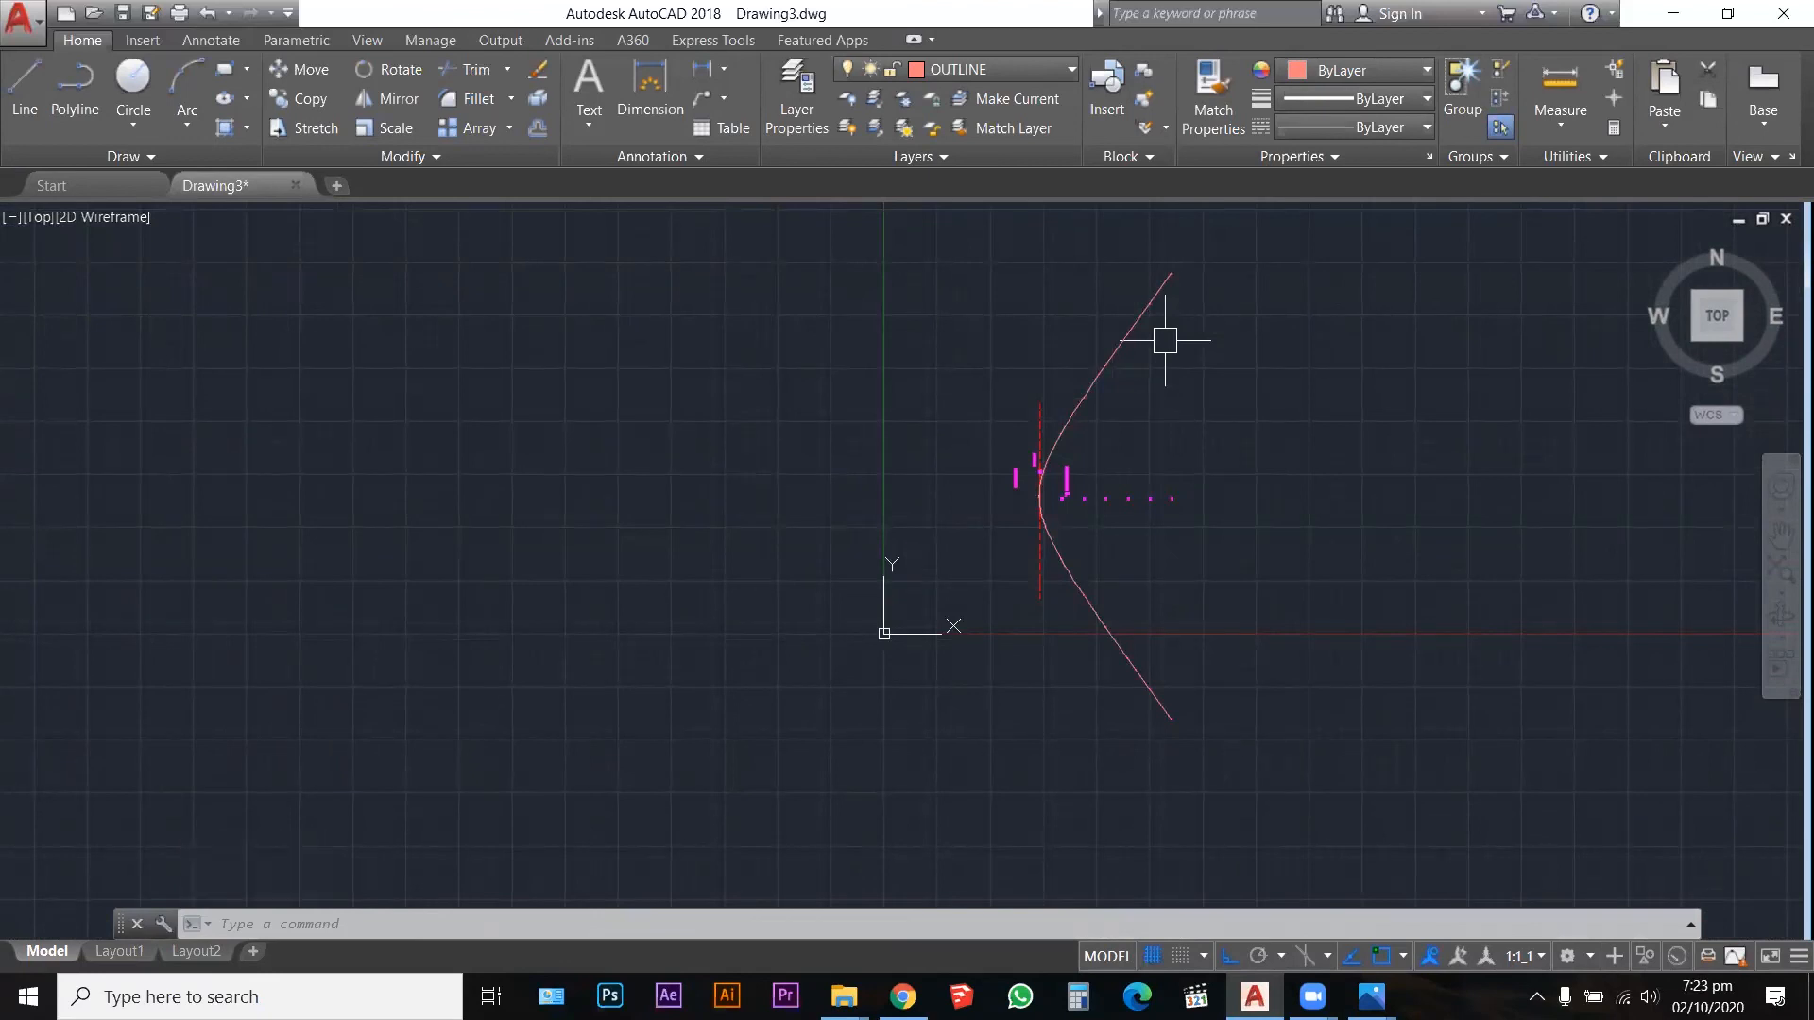
{"action": "type", "text": "l"}
{"action": "key", "text": "Return"}
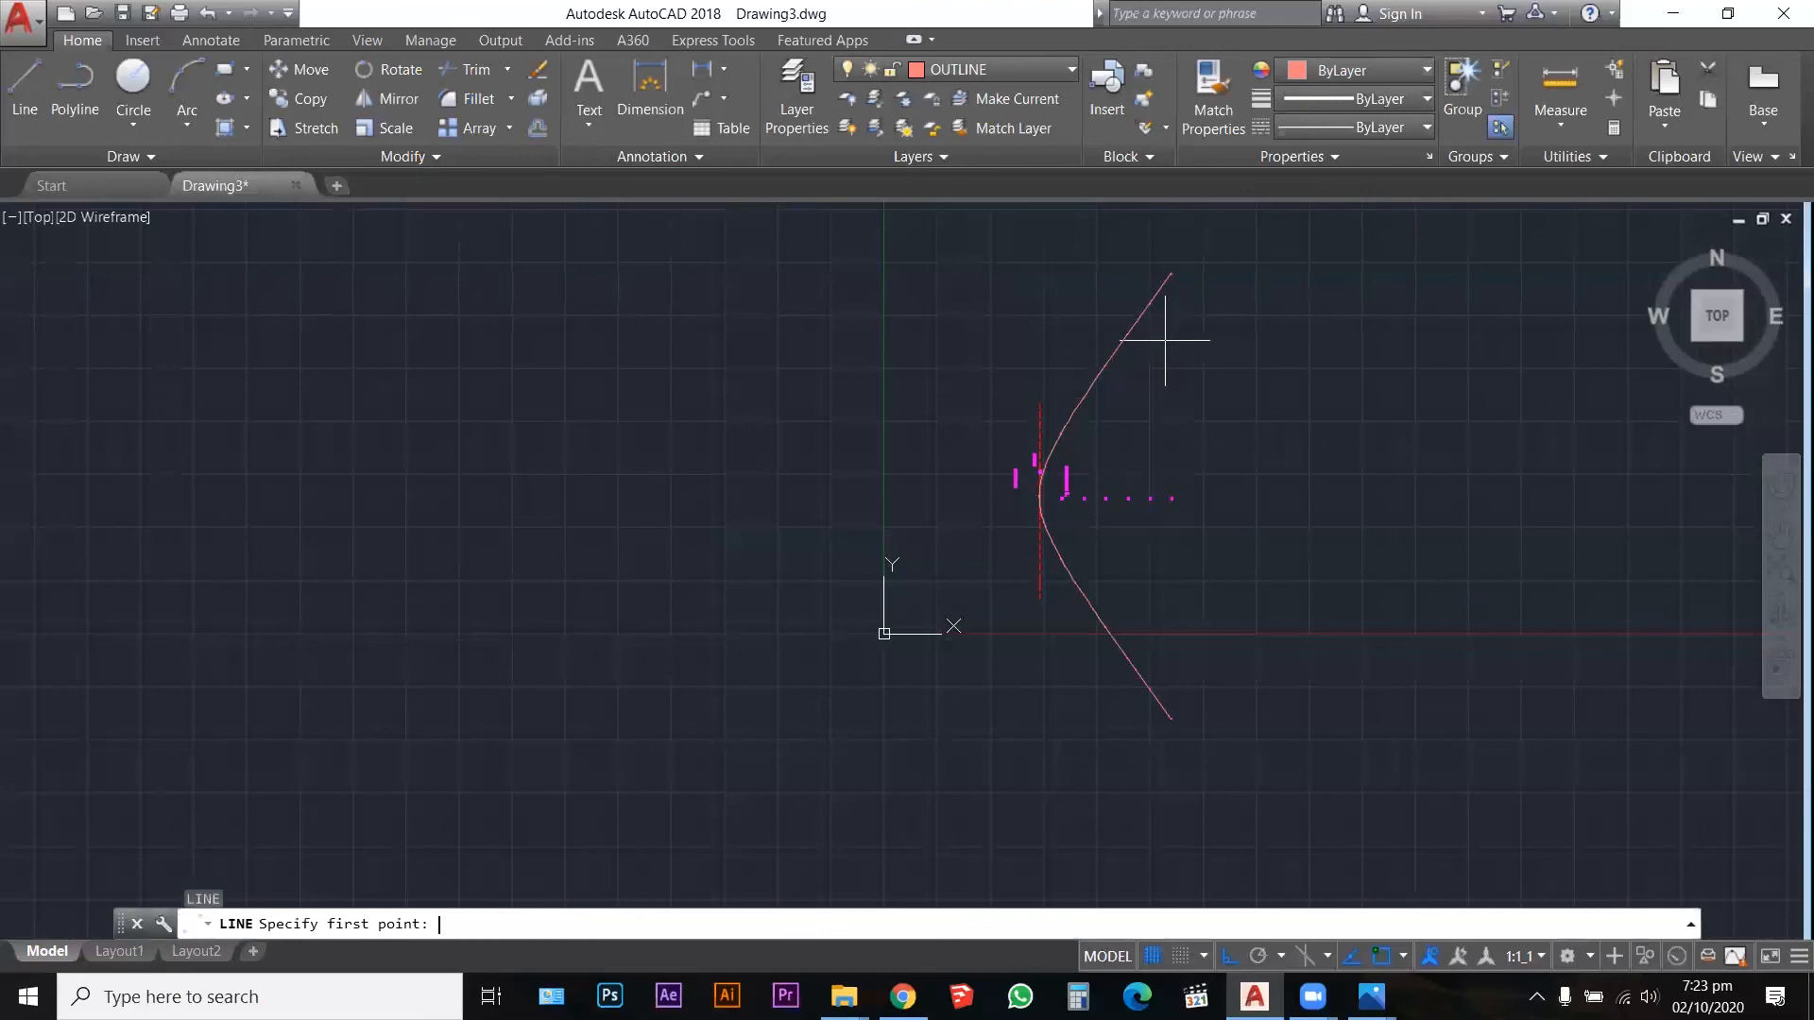
{"action": "left_click", "coordinate": [1170, 273]}
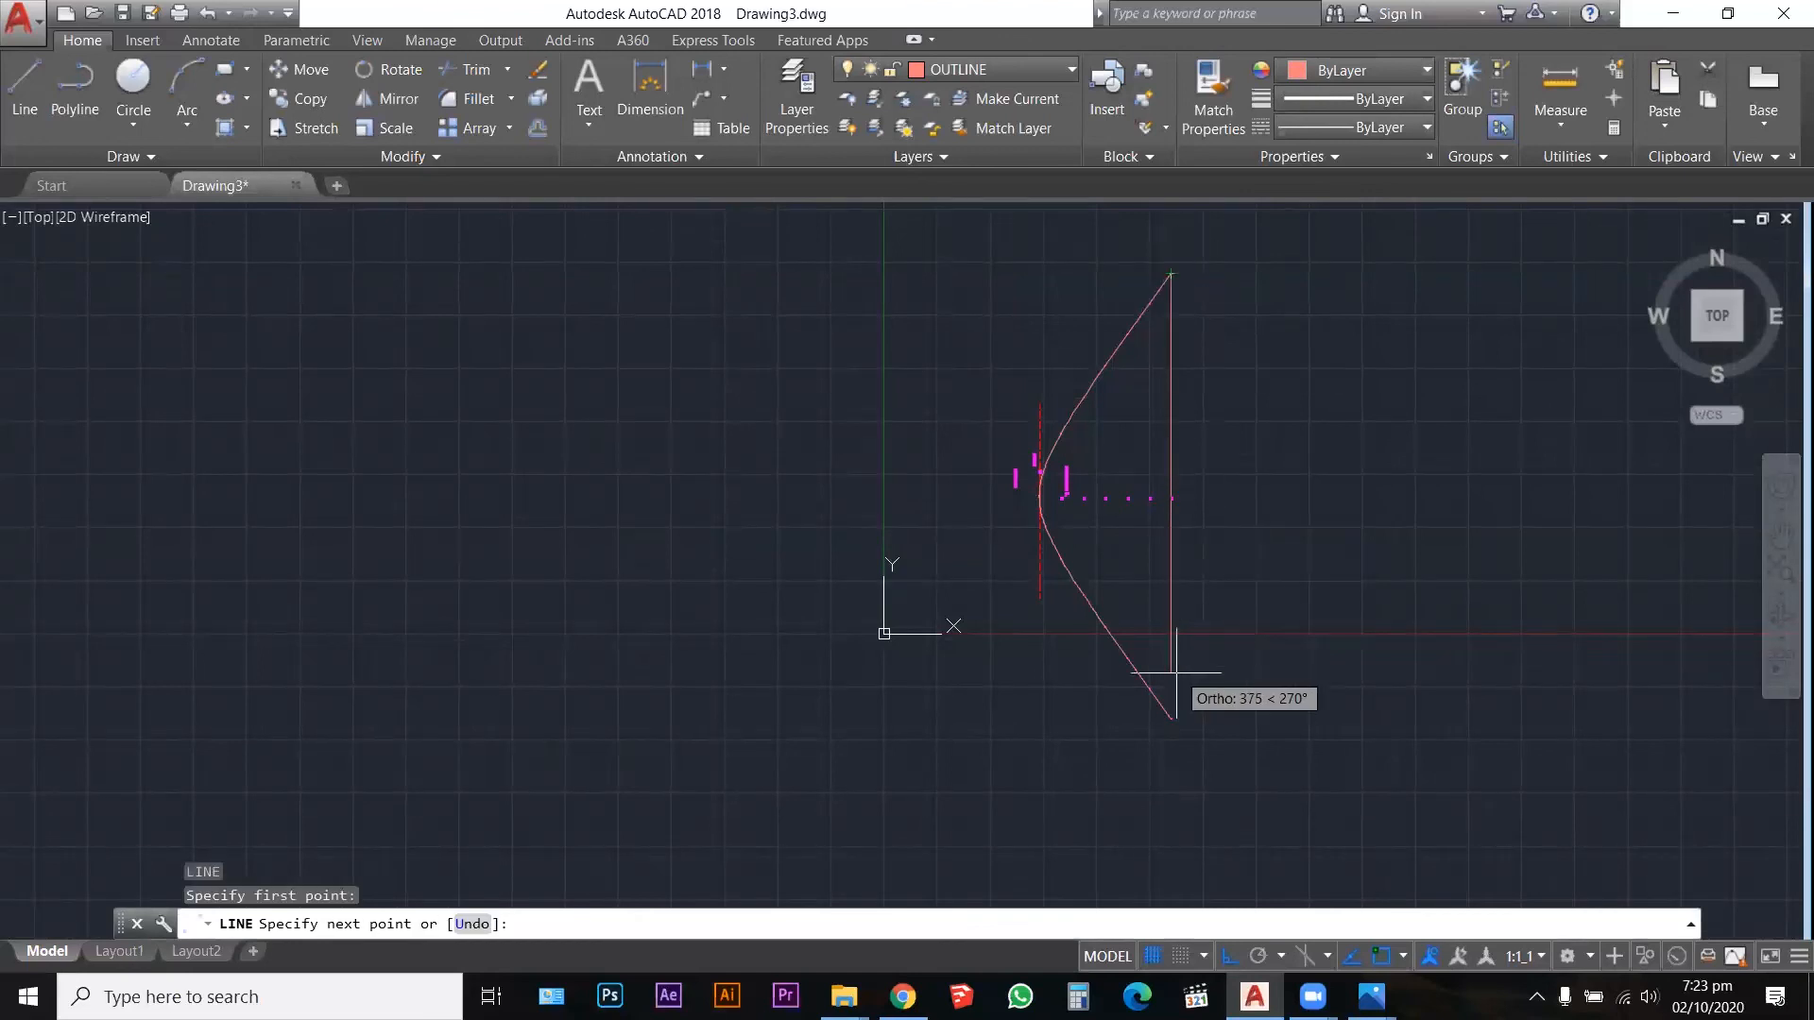
{"action": "left_click", "coordinate": [1173, 724]}
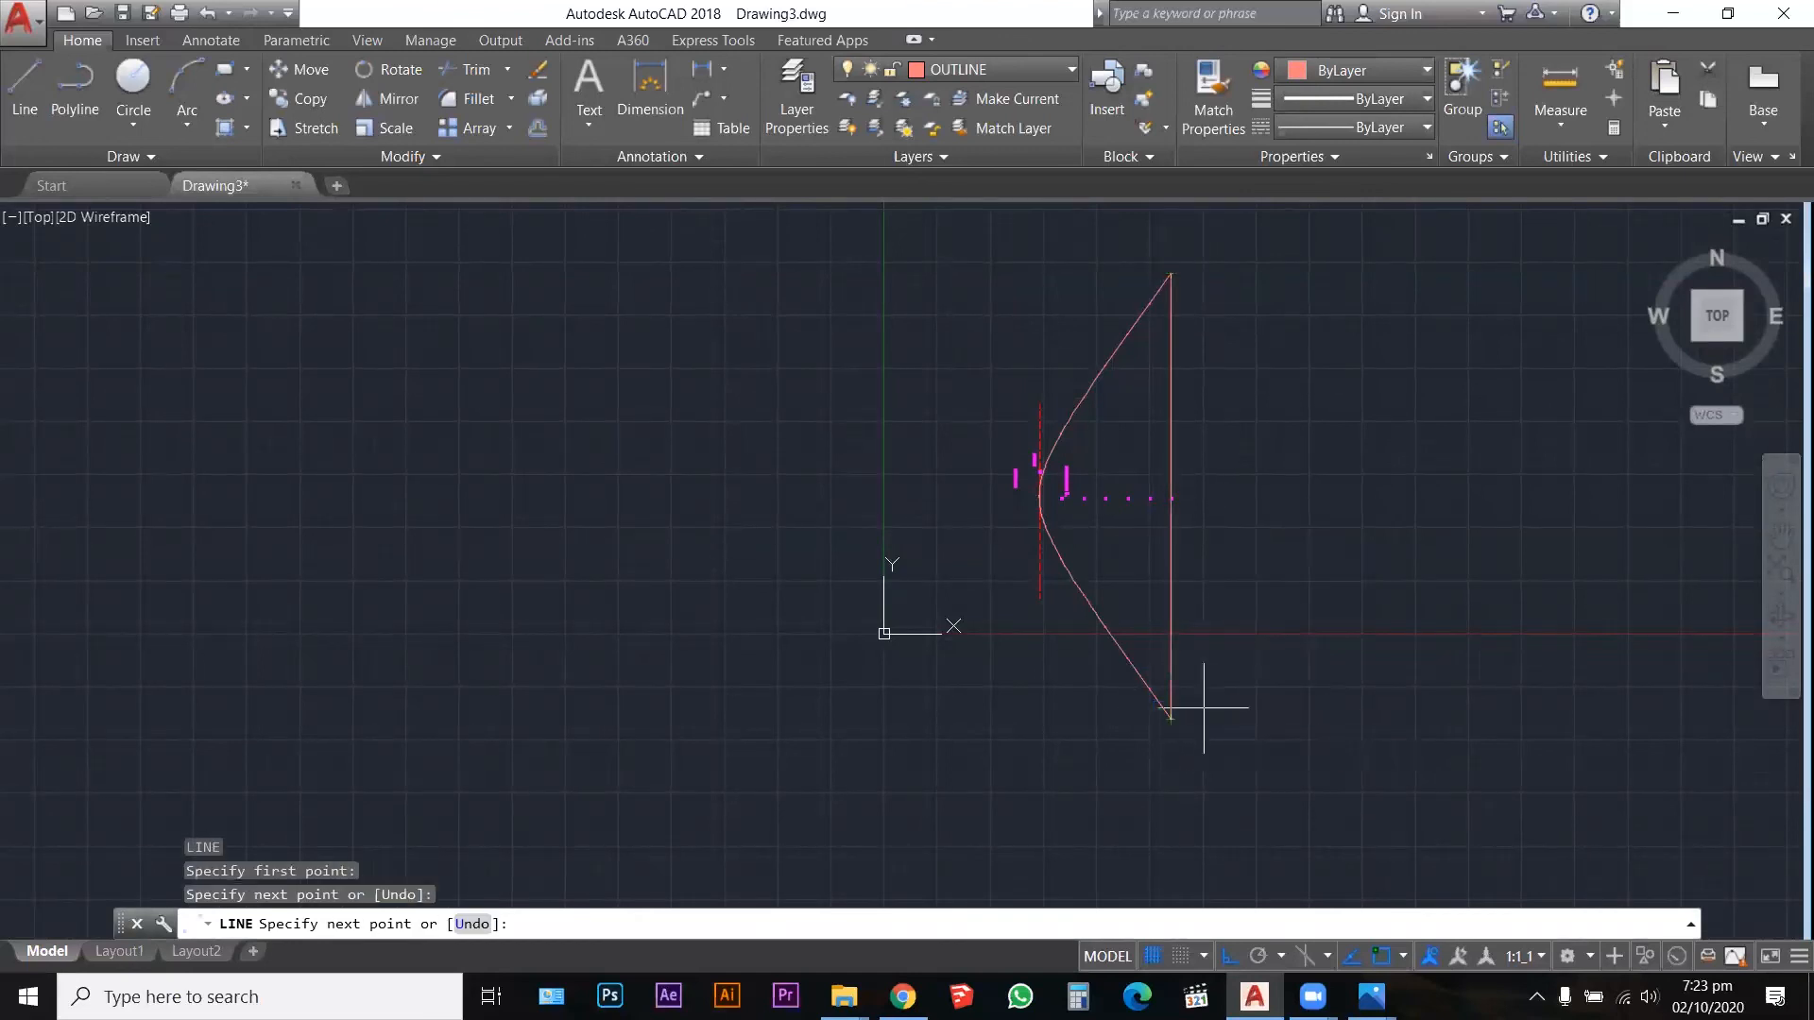
{"action": "key", "text": "Escape"}
{"action": "key", "text": "Escape"}
{"action": "key", "text": "Escape"}
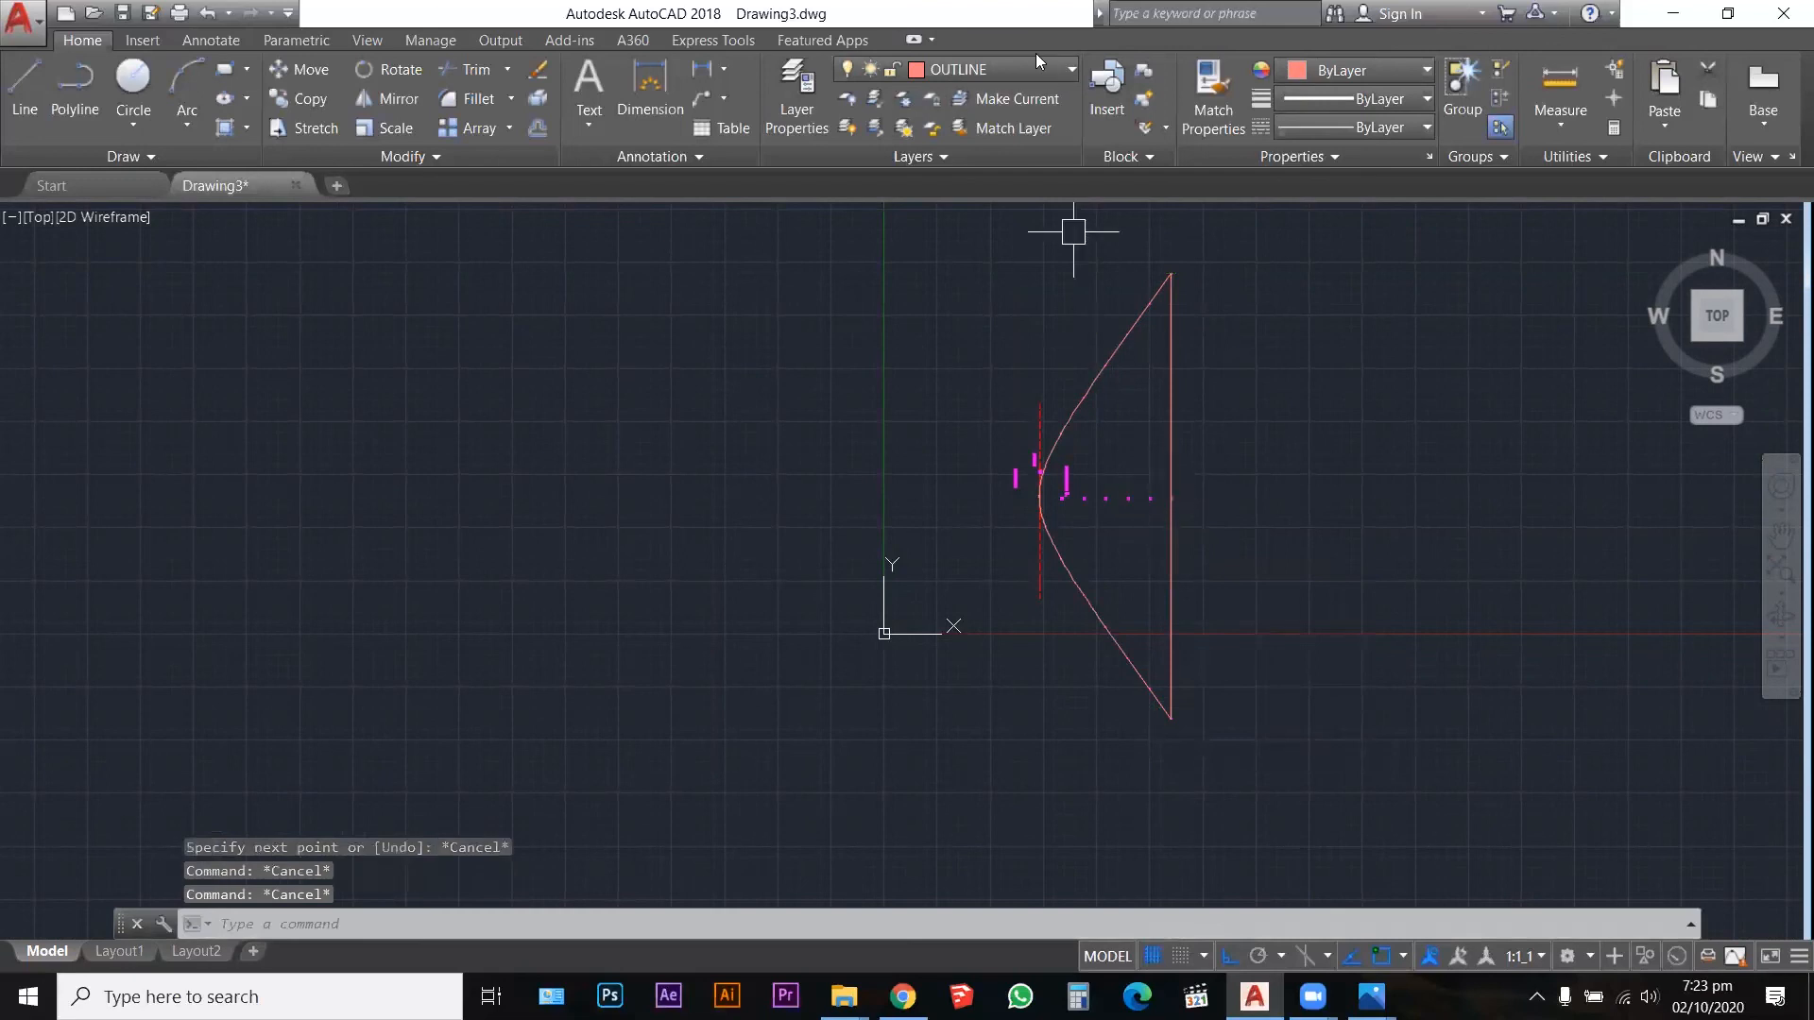
Step: Make HATCH the current layer and hatch the area enclosed by the curve and its vertical closing line
{"action": "left_click", "coordinate": [1016, 68]}
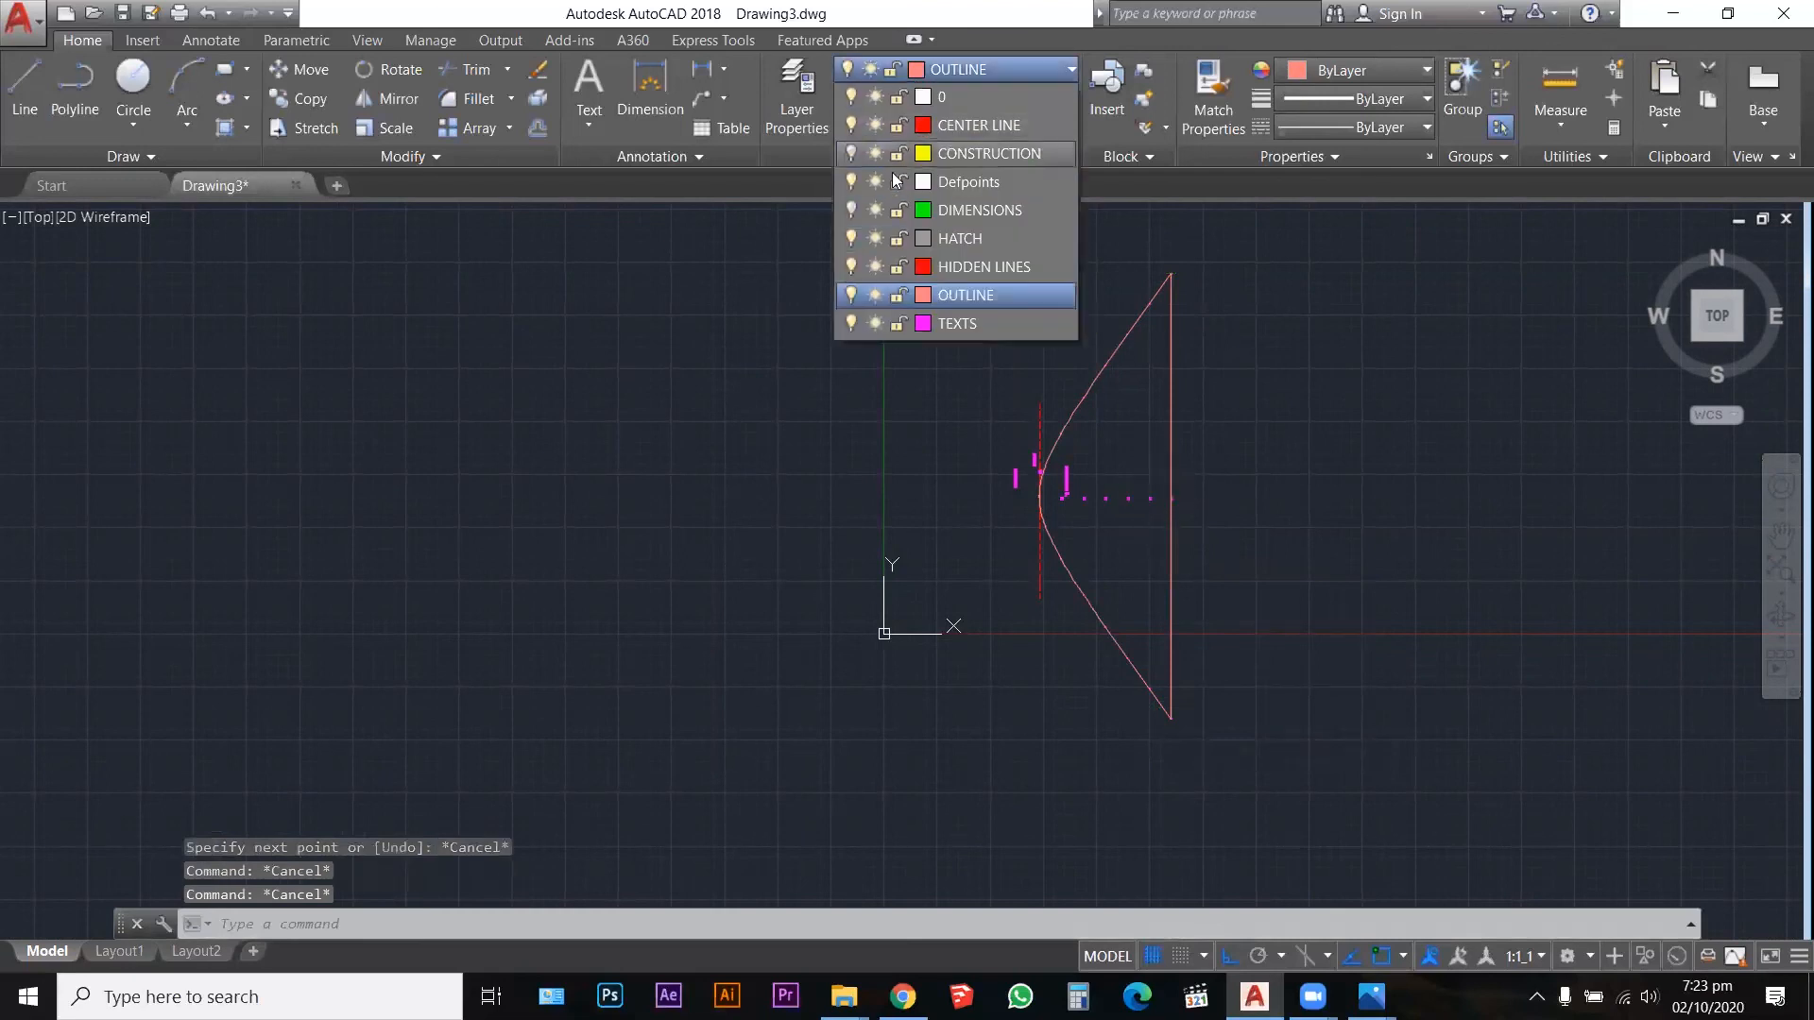
{"action": "left_click", "coordinate": [977, 237]}
{"action": "type", "text": "h"}
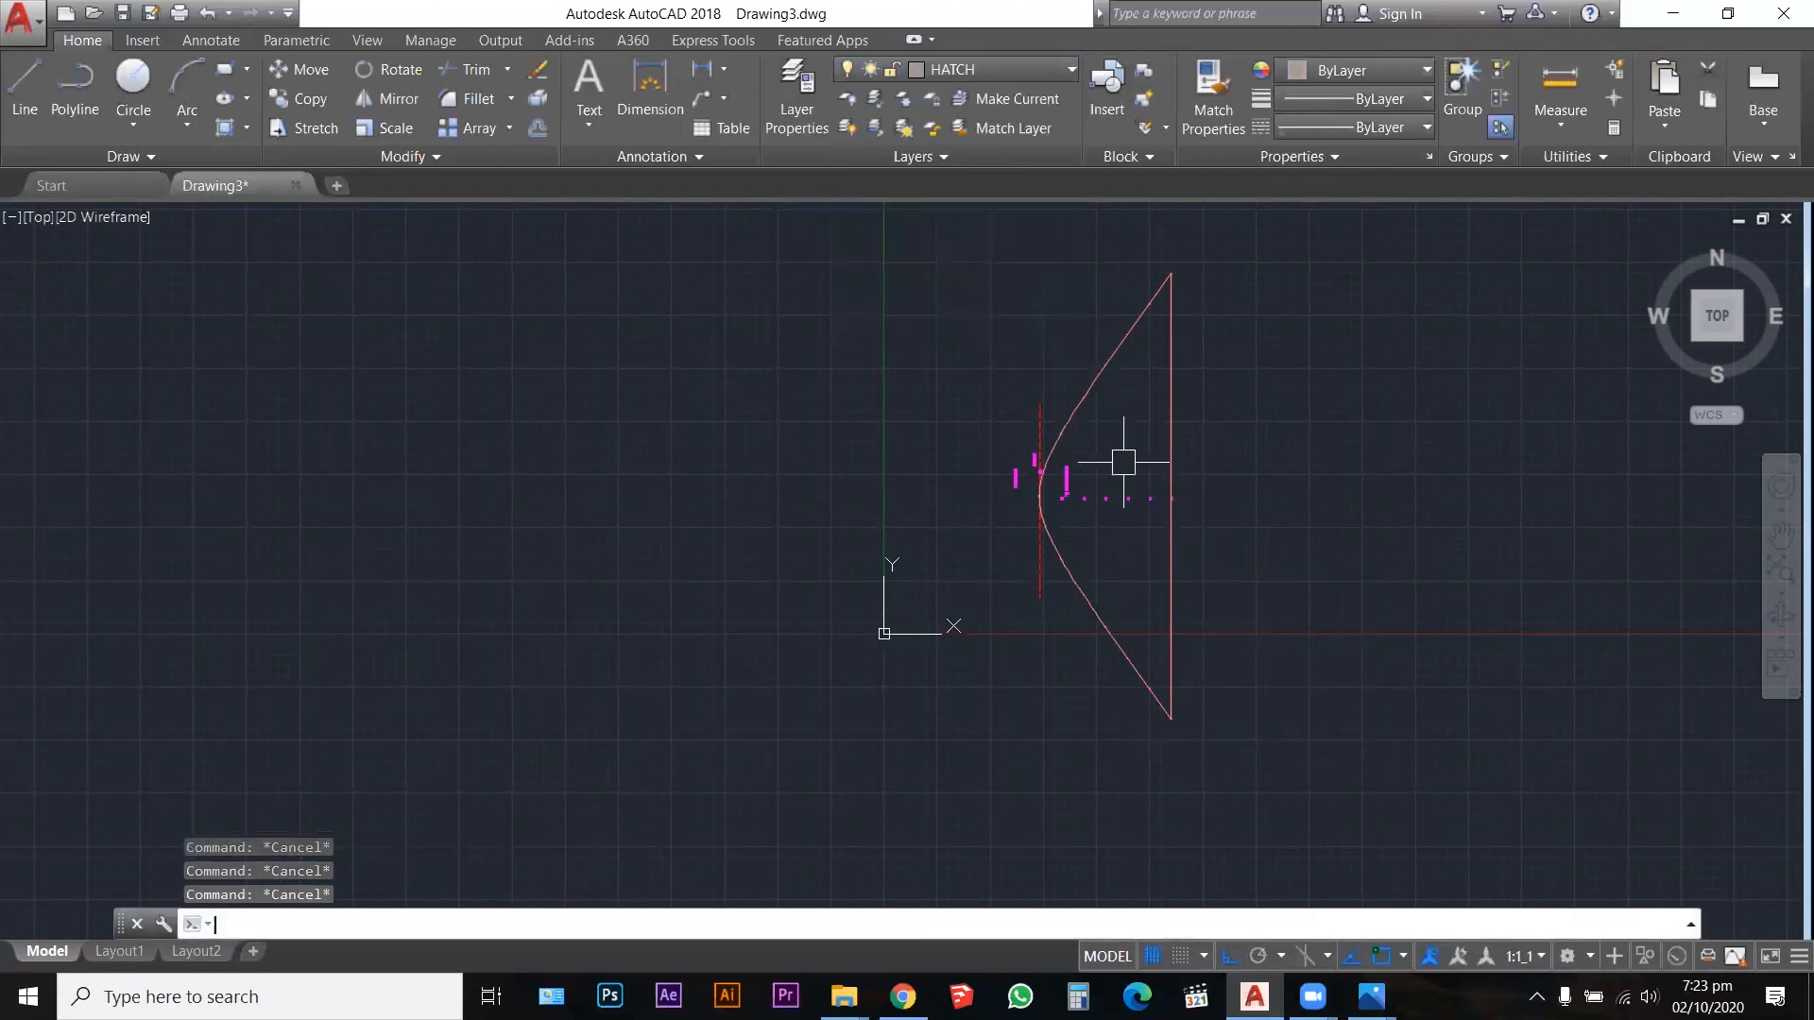
{"action": "key", "text": "Return"}
{"action": "left_click", "coordinate": [1102, 444]}
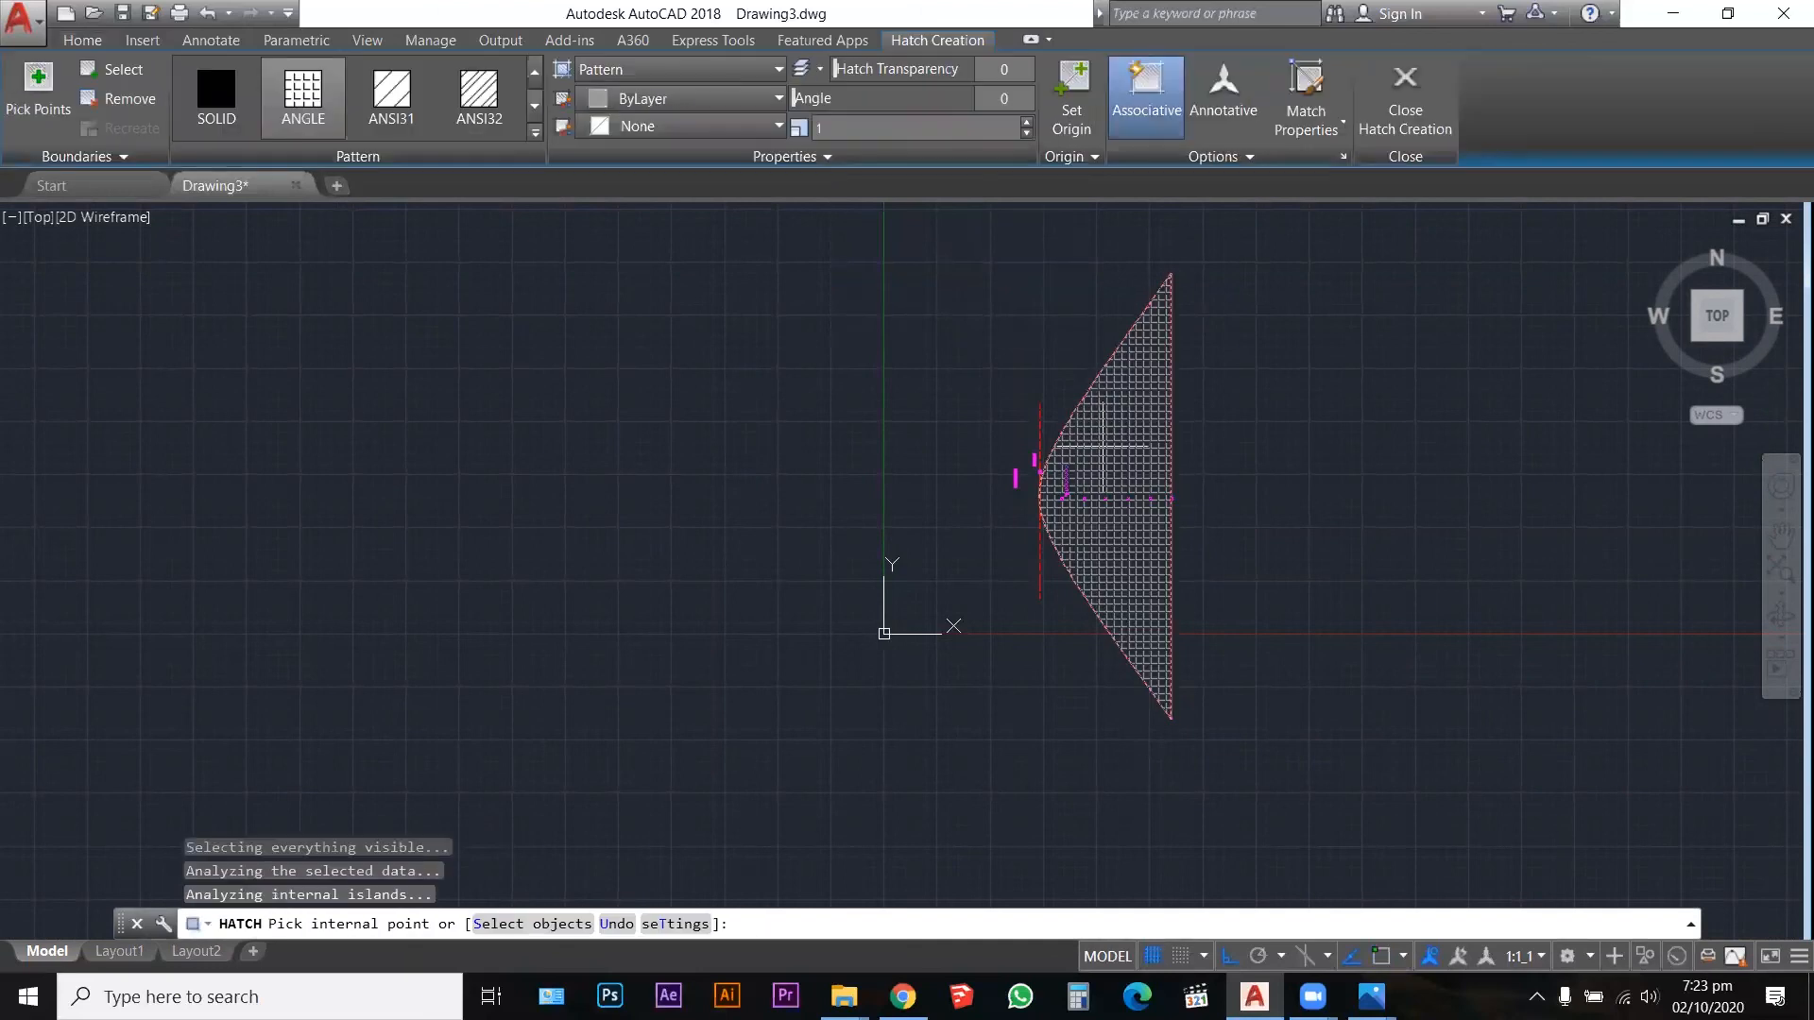
{"action": "key", "text": "Escape"}
Step: Change the hatch pattern inside the curve to JIS_WOOD and set its scale to 10
{"action": "left_click", "coordinate": [1096, 416]}
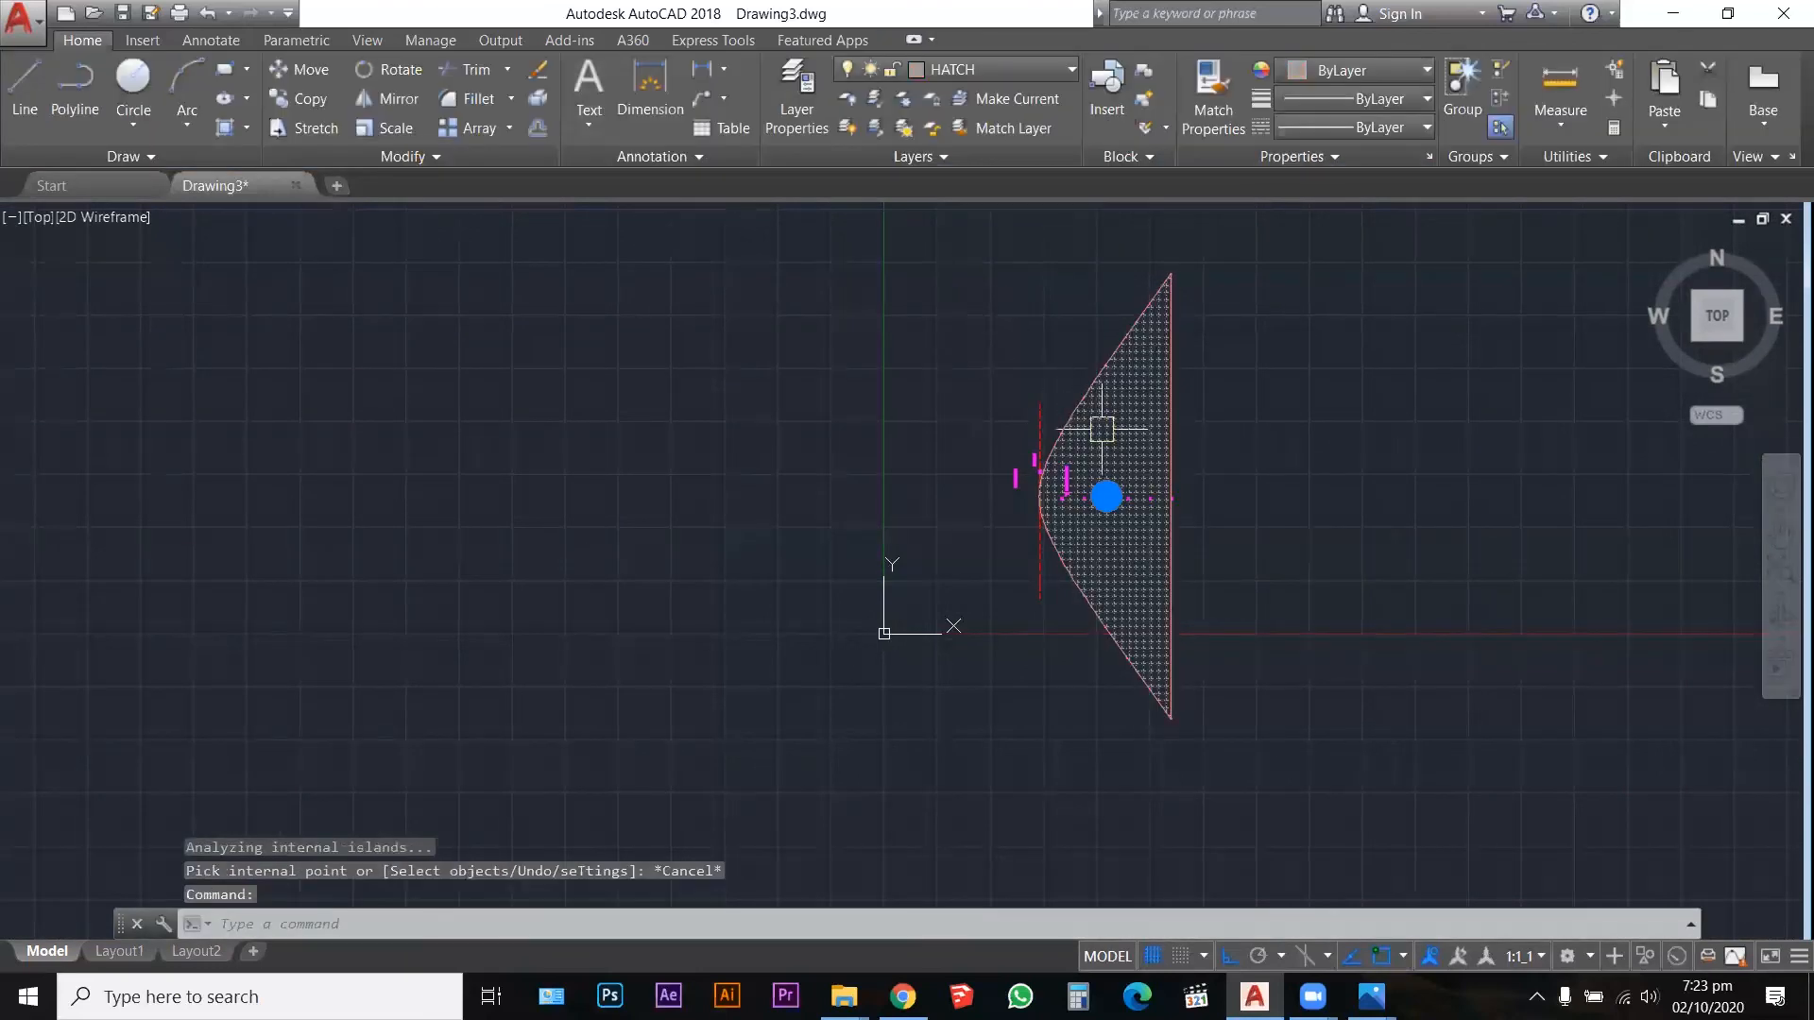
{"action": "left_click", "coordinate": [535, 134]}
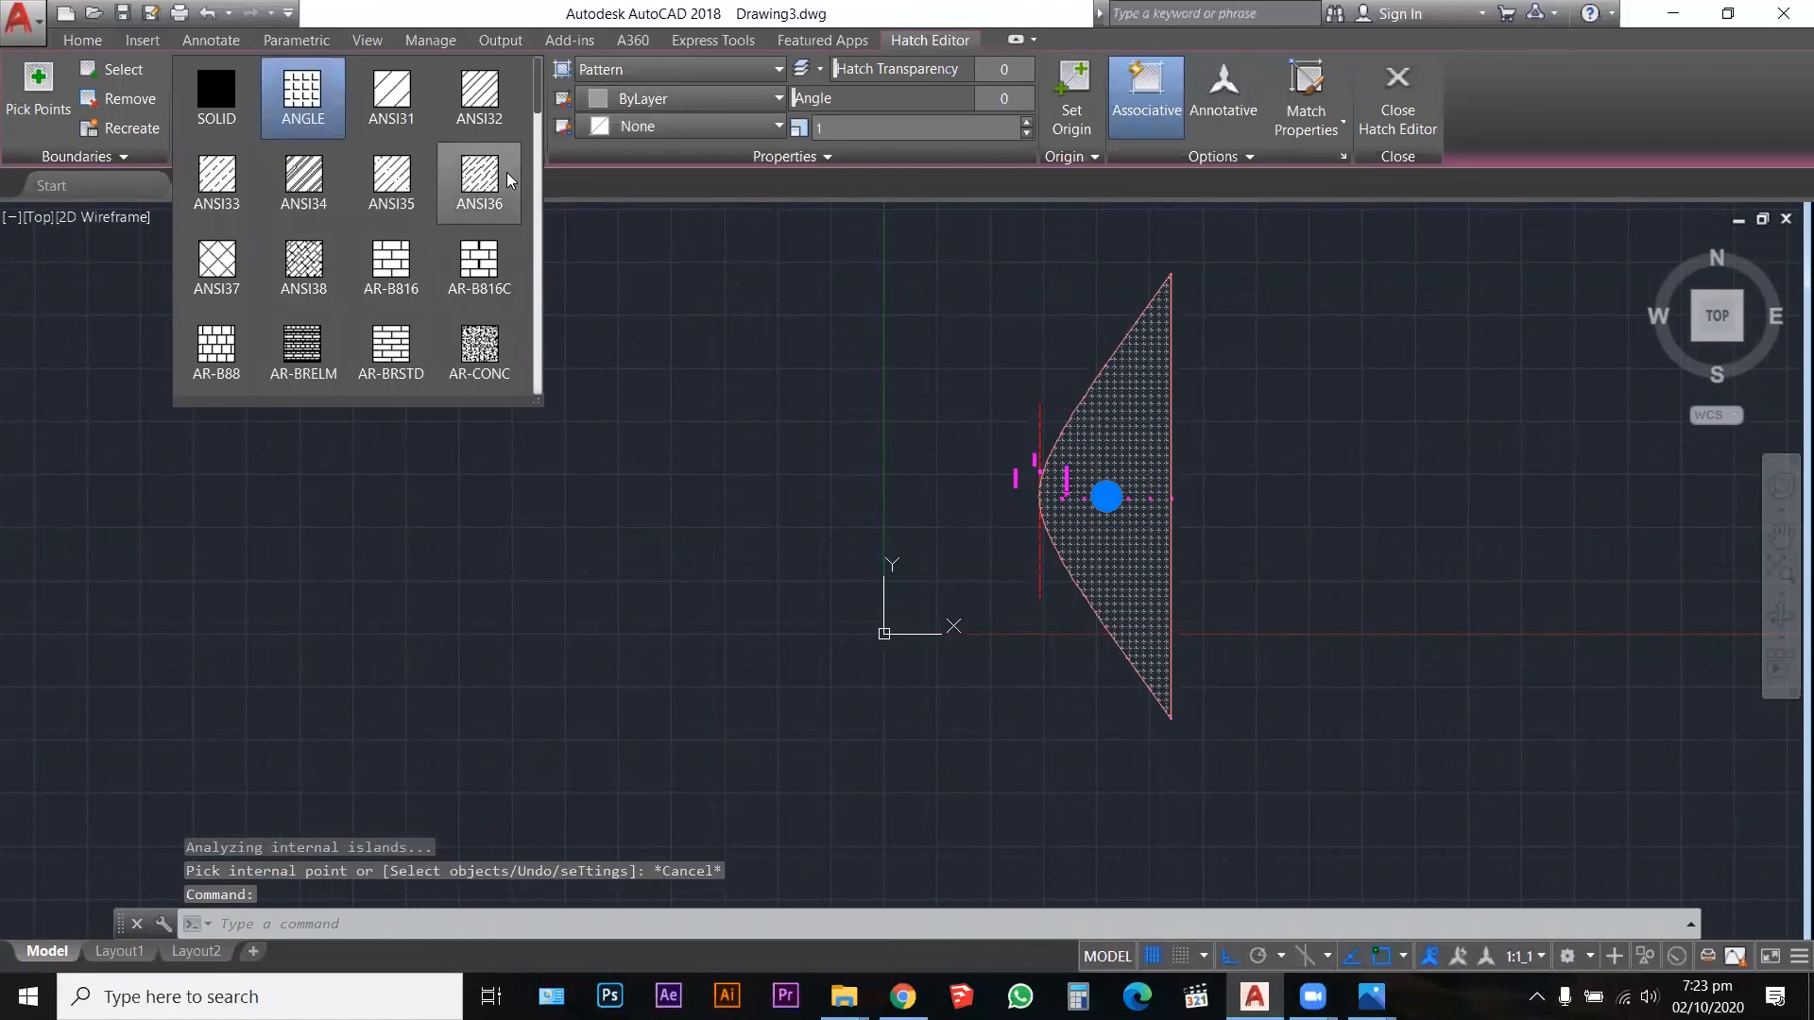
{"action": "scroll", "coordinate": [475, 245], "scroll_direction": "down", "scroll_amount": 10}
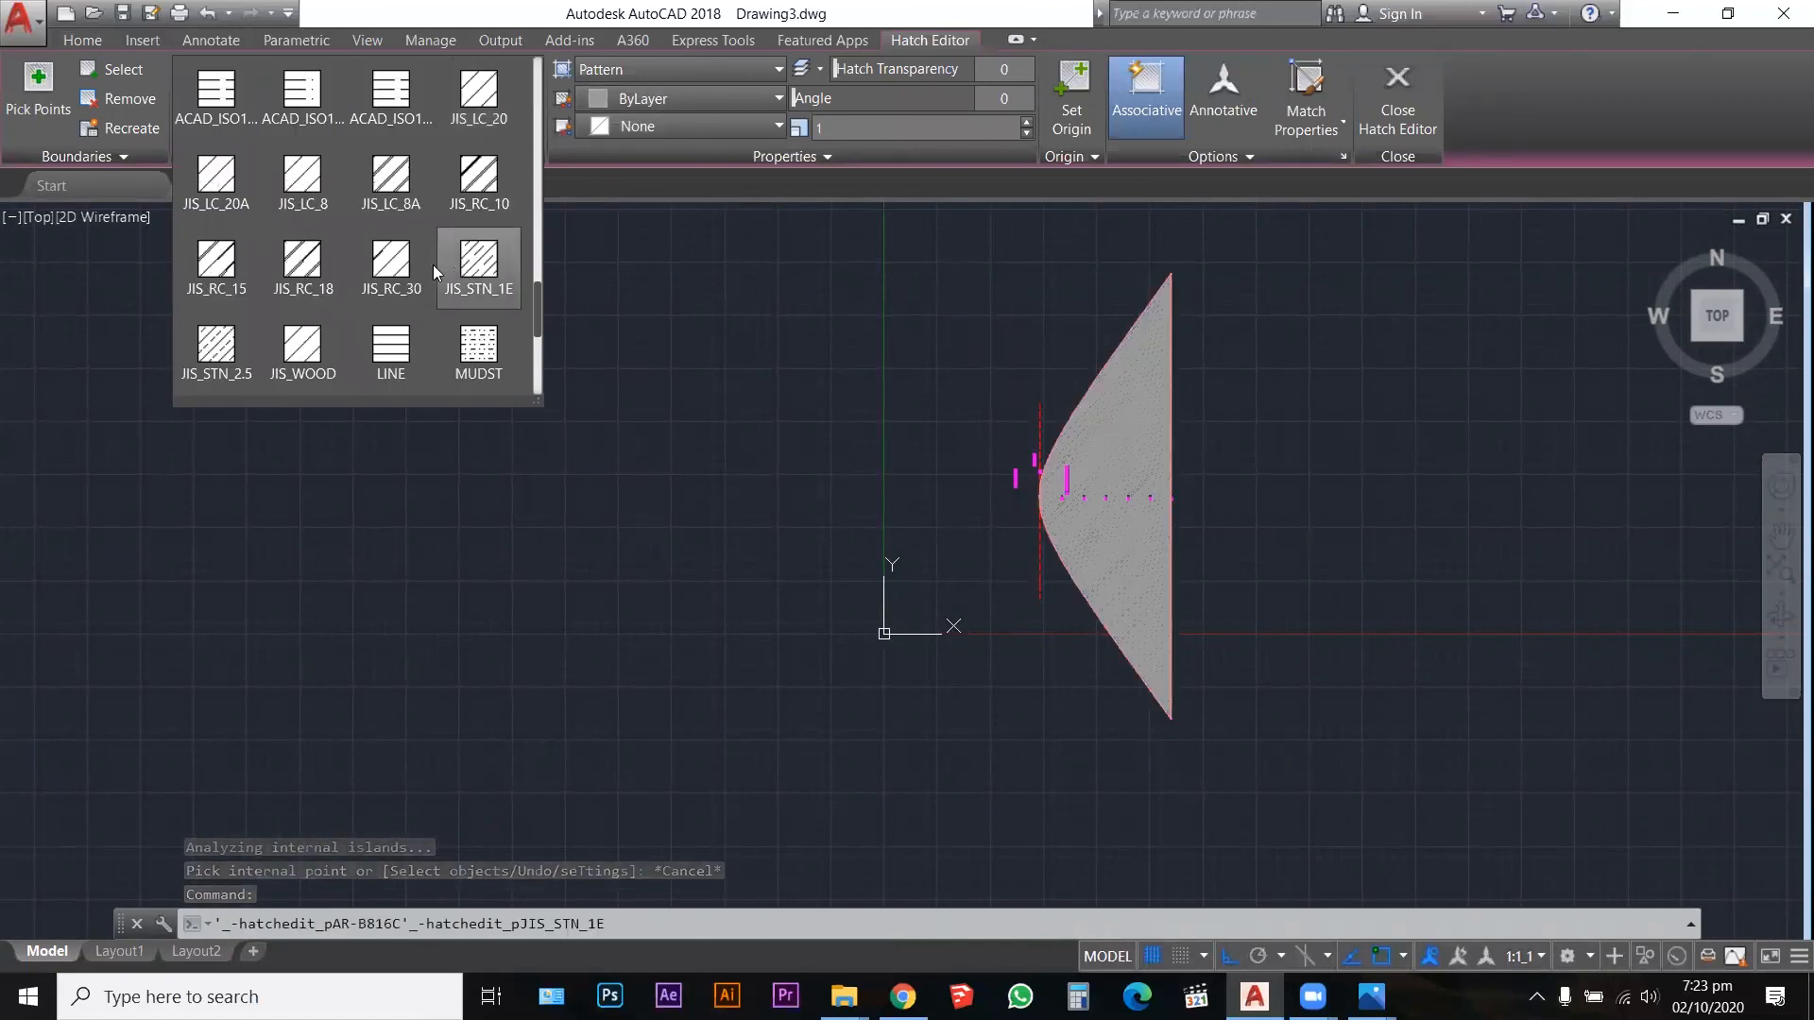
{"action": "left_click", "coordinate": [300, 342]}
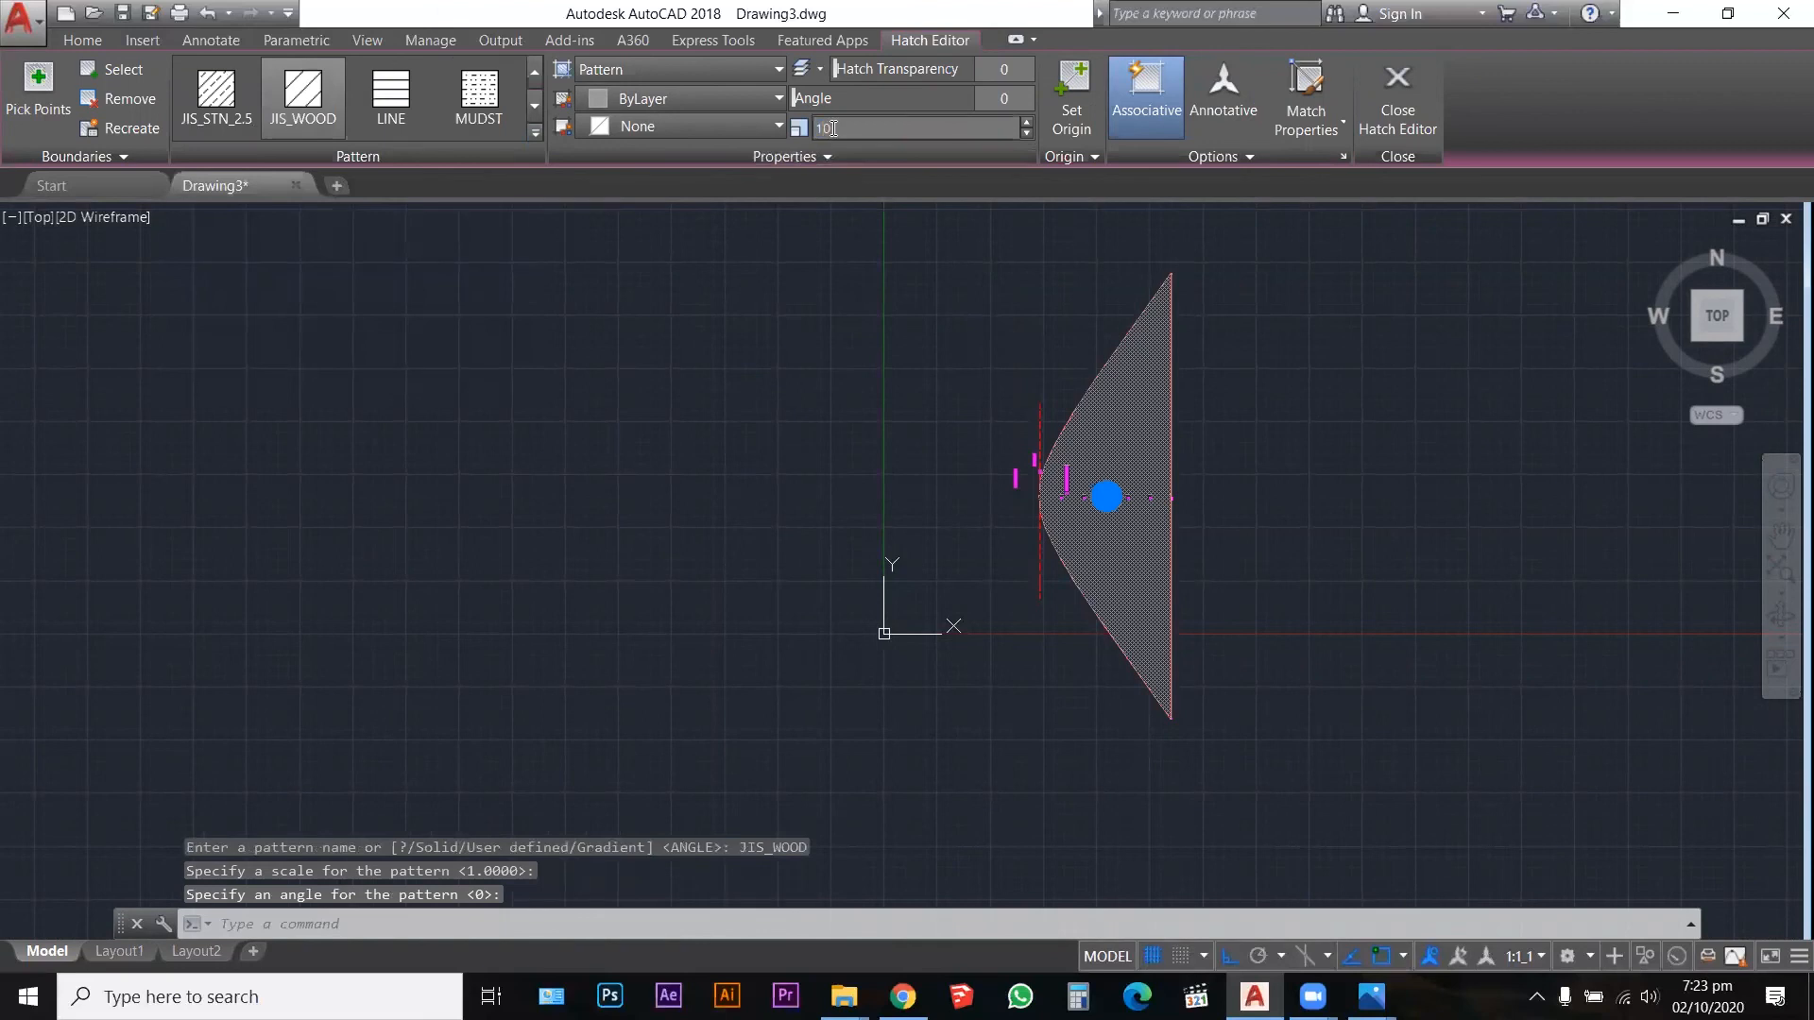
{"action": "key", "text": "Return"}
{"action": "key", "text": "Escape"}
{"action": "key", "text": "Escape"}
{"action": "scroll", "coordinate": [1171, 449], "scroll_direction": "up", "scroll_amount": 2}
{"action": "scroll", "coordinate": [1072, 480], "scroll_direction": "down", "scroll_amount": 2}
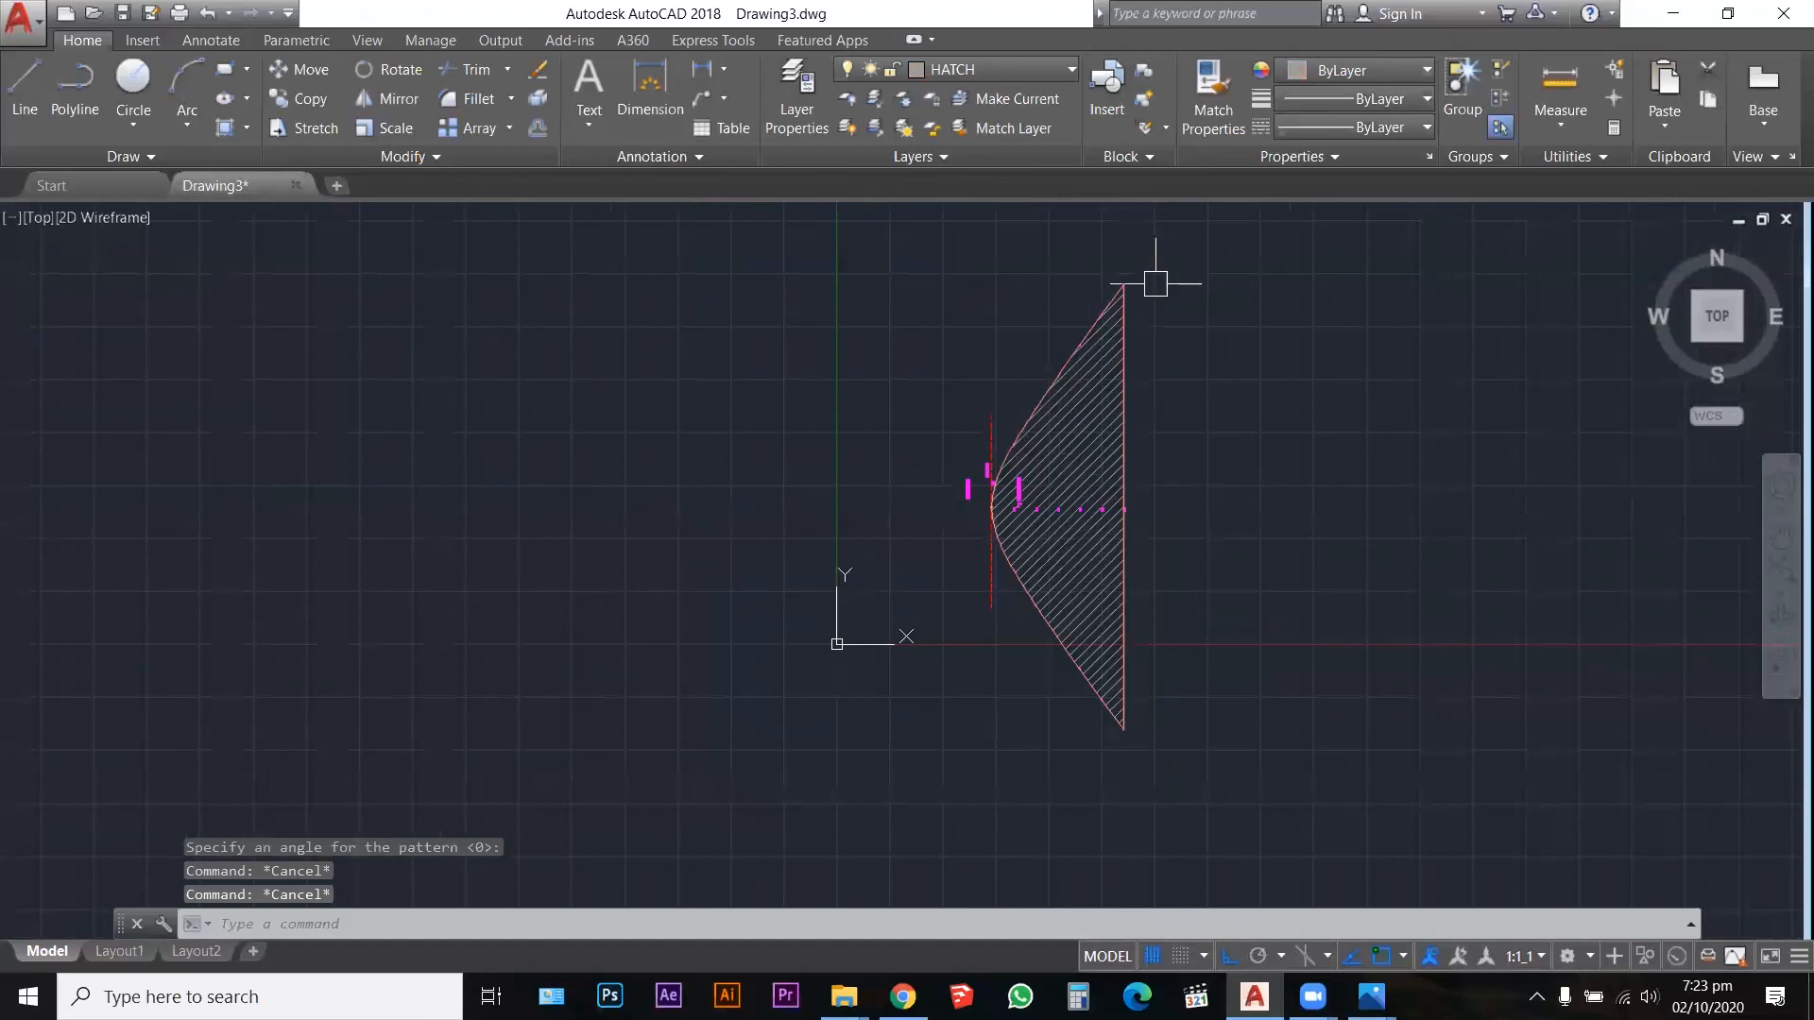
Step: Delete the vertical line that closes the open side of the hatched curve
{"action": "left_click", "coordinate": [1045, 72]}
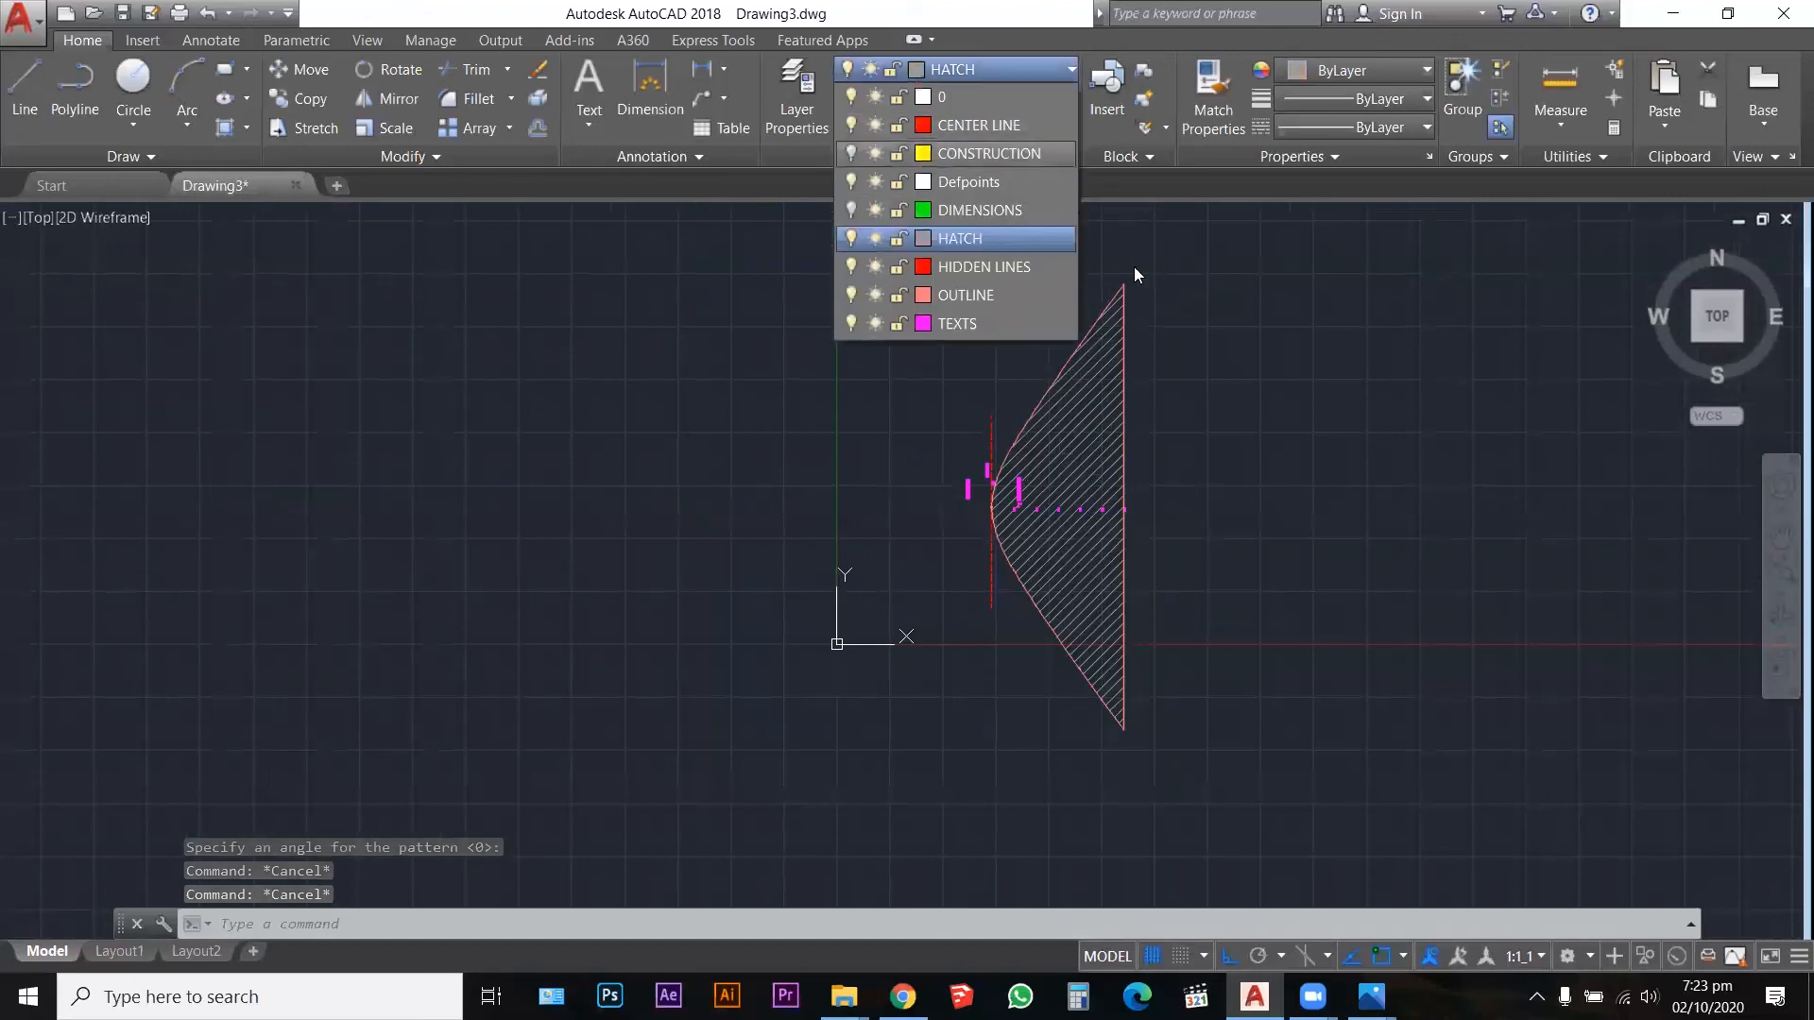
{"action": "left_click", "coordinate": [1123, 361]}
{"action": "key", "text": "Delete"}
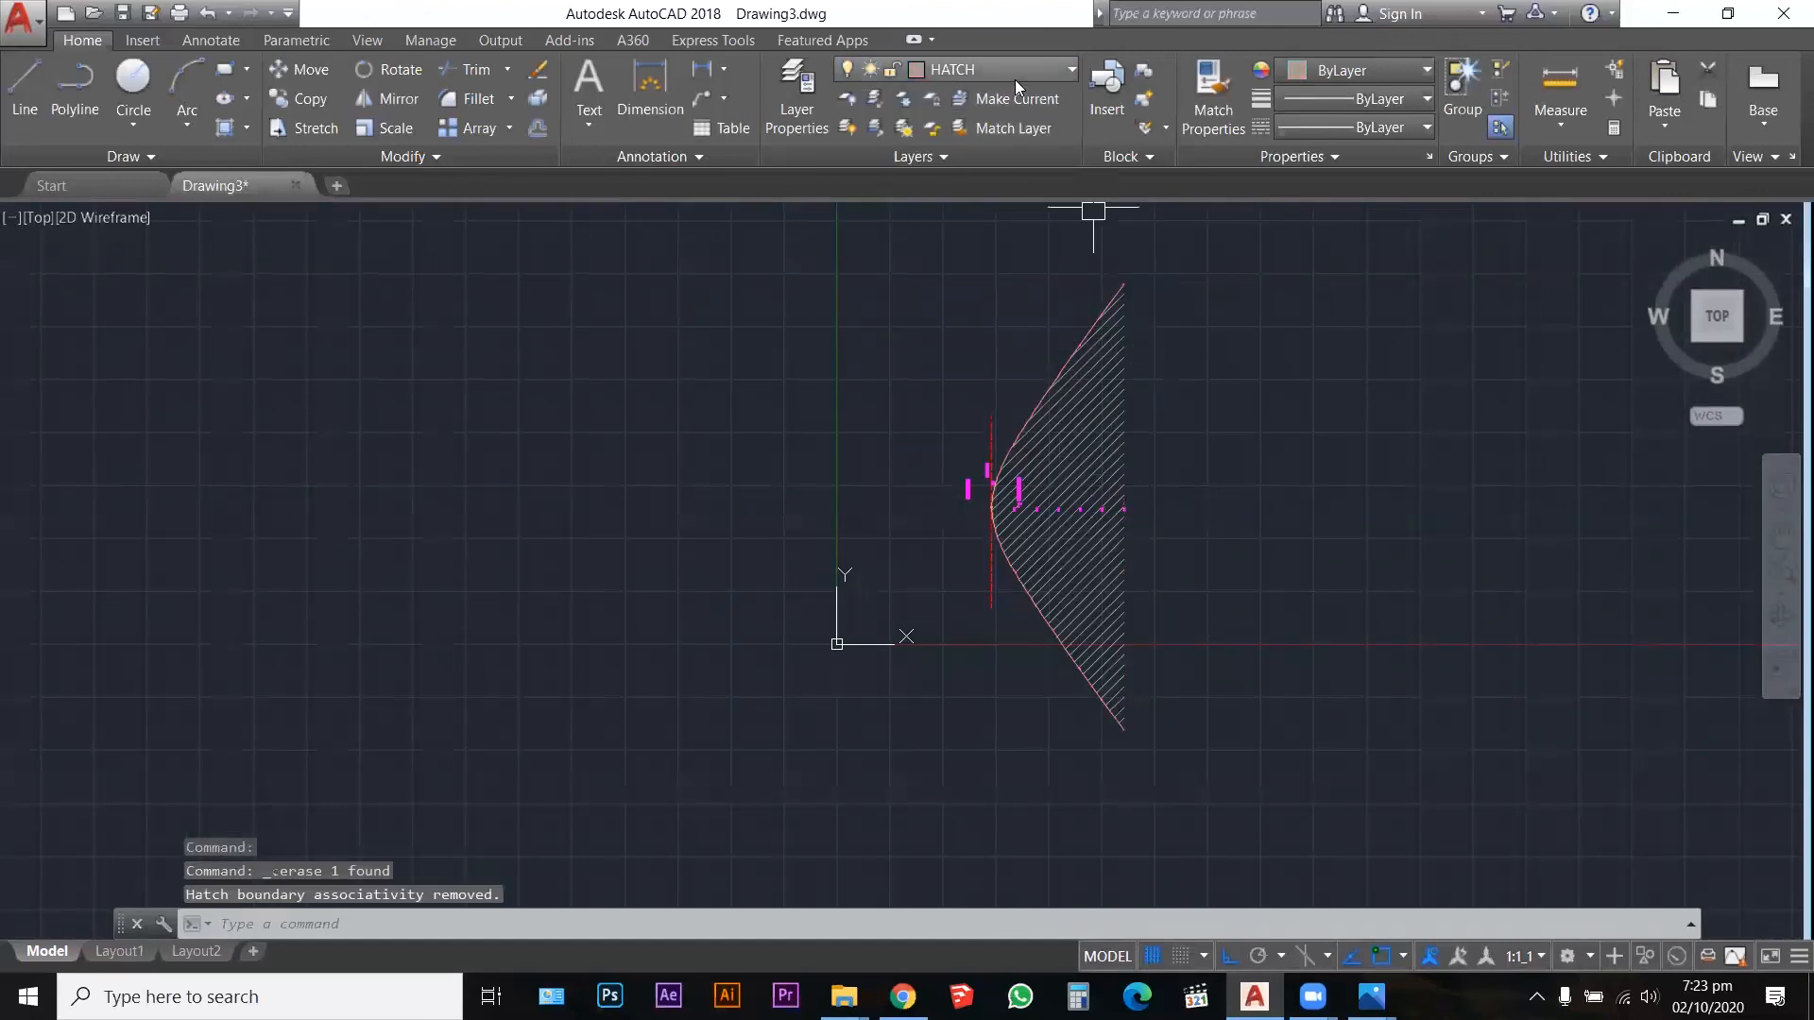
Step: Turn the CONSTRUCTION and DIMENSIONS layers back on
{"action": "left_click", "coordinate": [983, 70]}
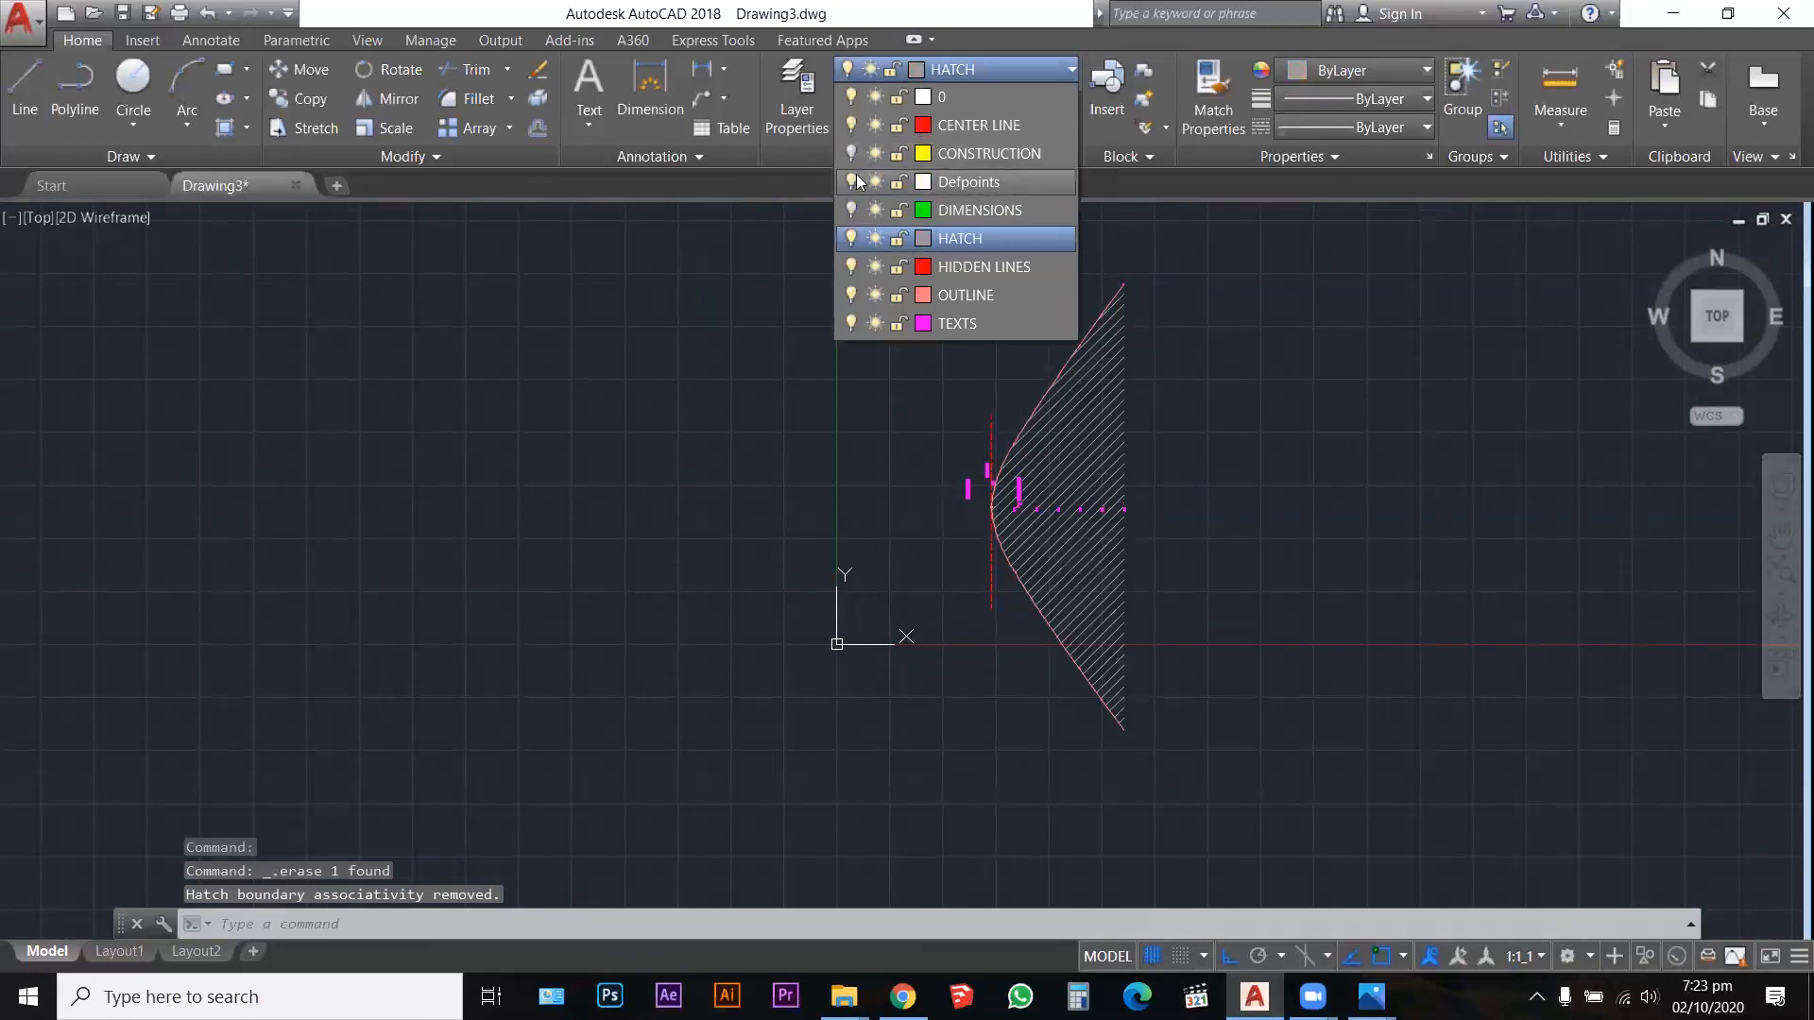
{"action": "left_click", "coordinate": [850, 153]}
{"action": "left_click", "coordinate": [852, 209]}
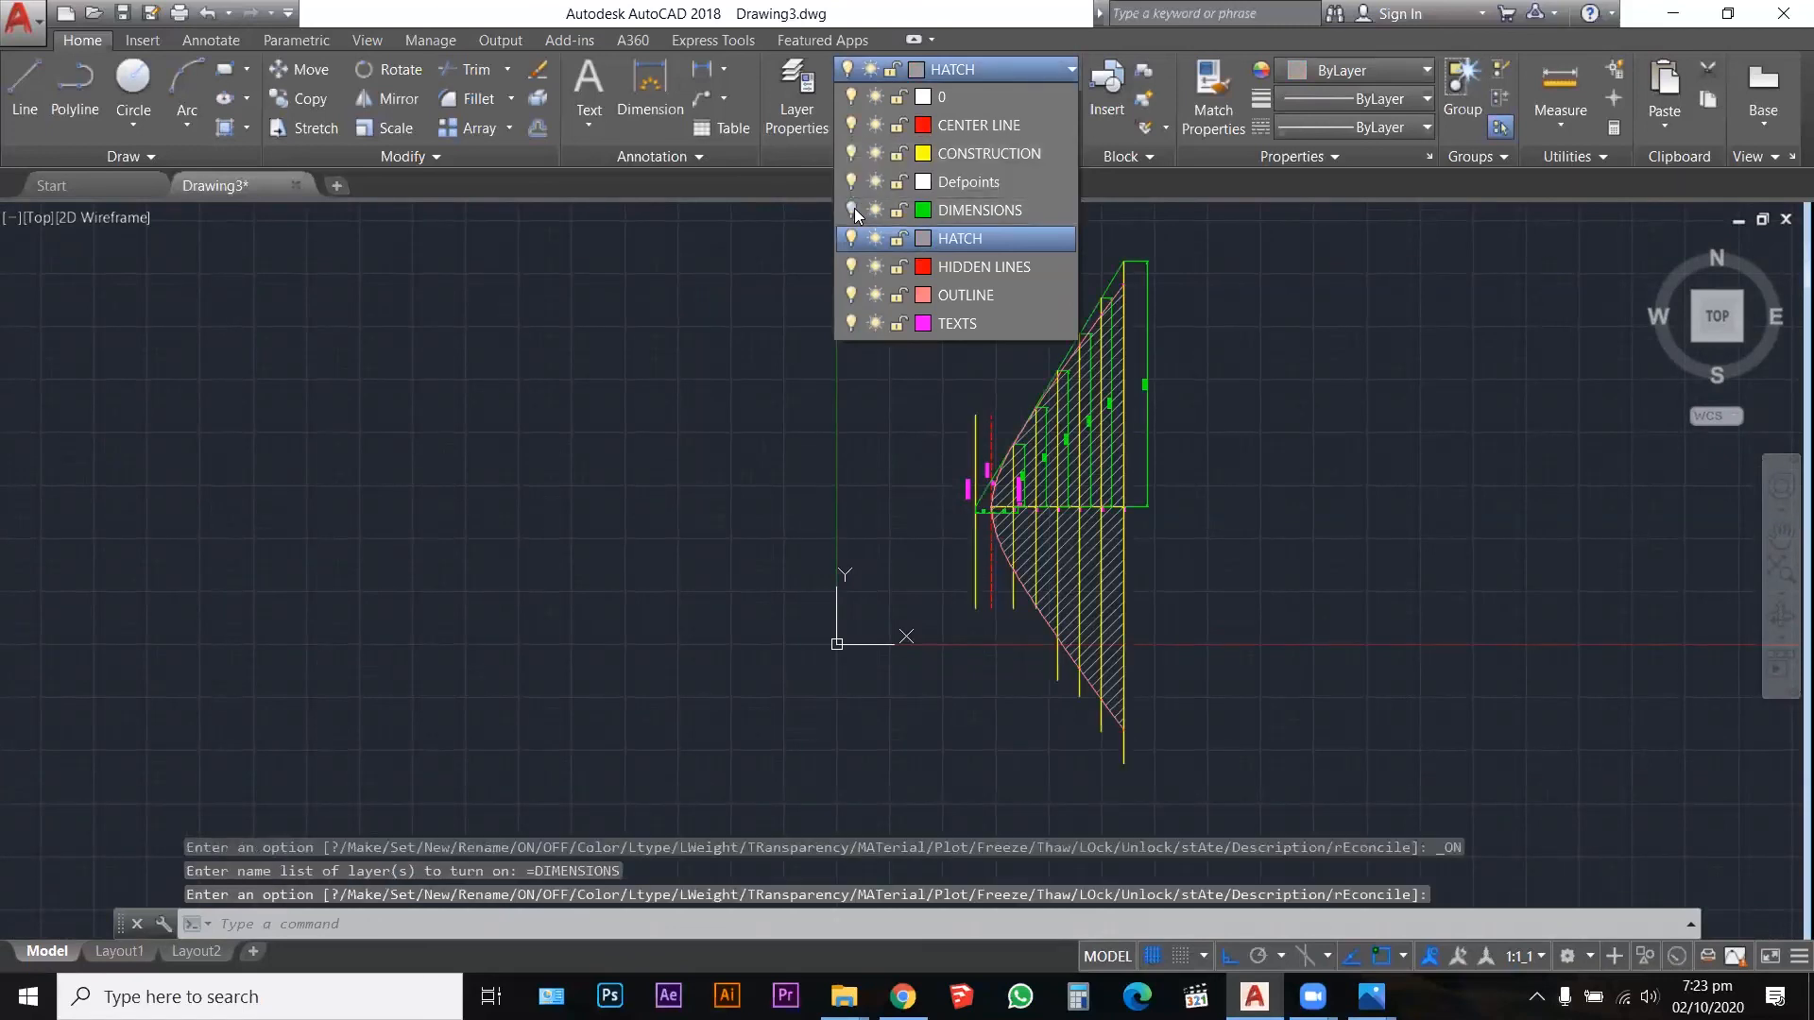
{"action": "left_click", "coordinate": [1188, 506]}
{"action": "scroll", "coordinate": [1158, 393], "scroll_direction": "up", "scroll_amount": 5}
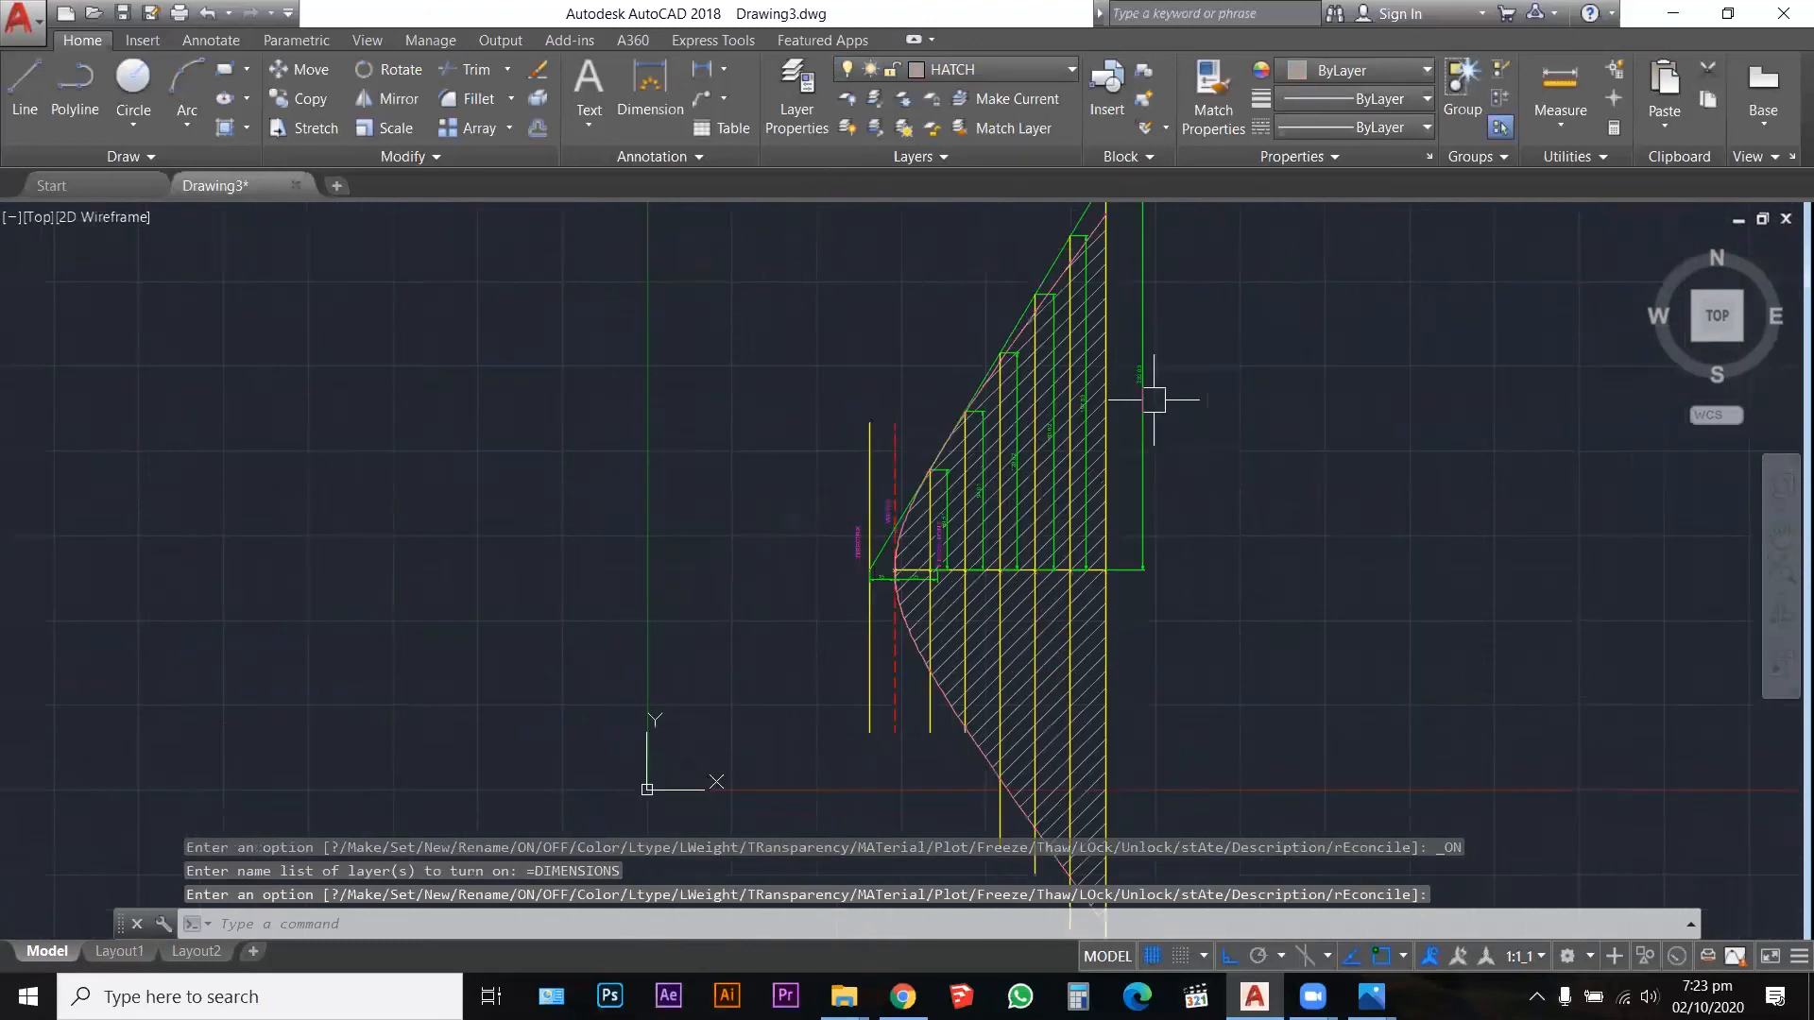
{"action": "scroll", "coordinate": [1120, 677], "scroll_direction": "down", "scroll_amount": 3}
{"action": "key", "text": "Escape"}
{"action": "key", "text": "Escape"}
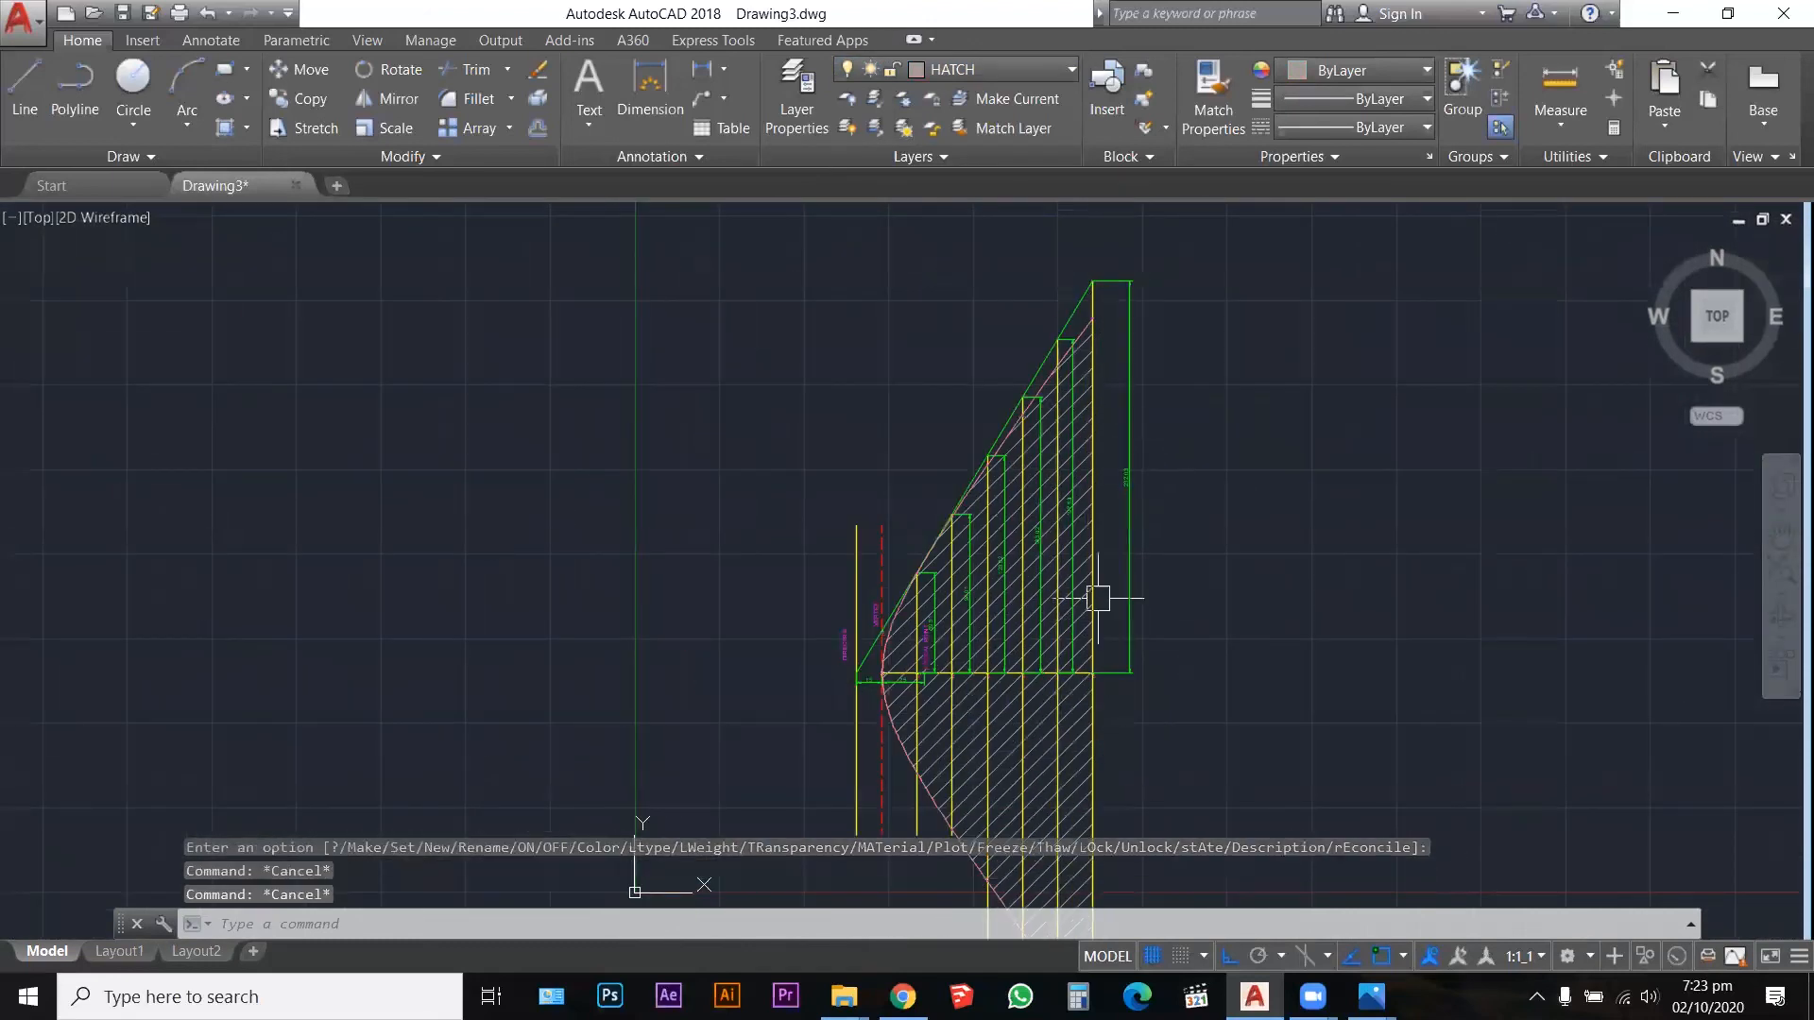
Step: Stretch the vertex end of the horizontal construction axis out to the directrix line
{"action": "scroll", "coordinate": [1094, 593], "scroll_direction": "up", "scroll_amount": 2}
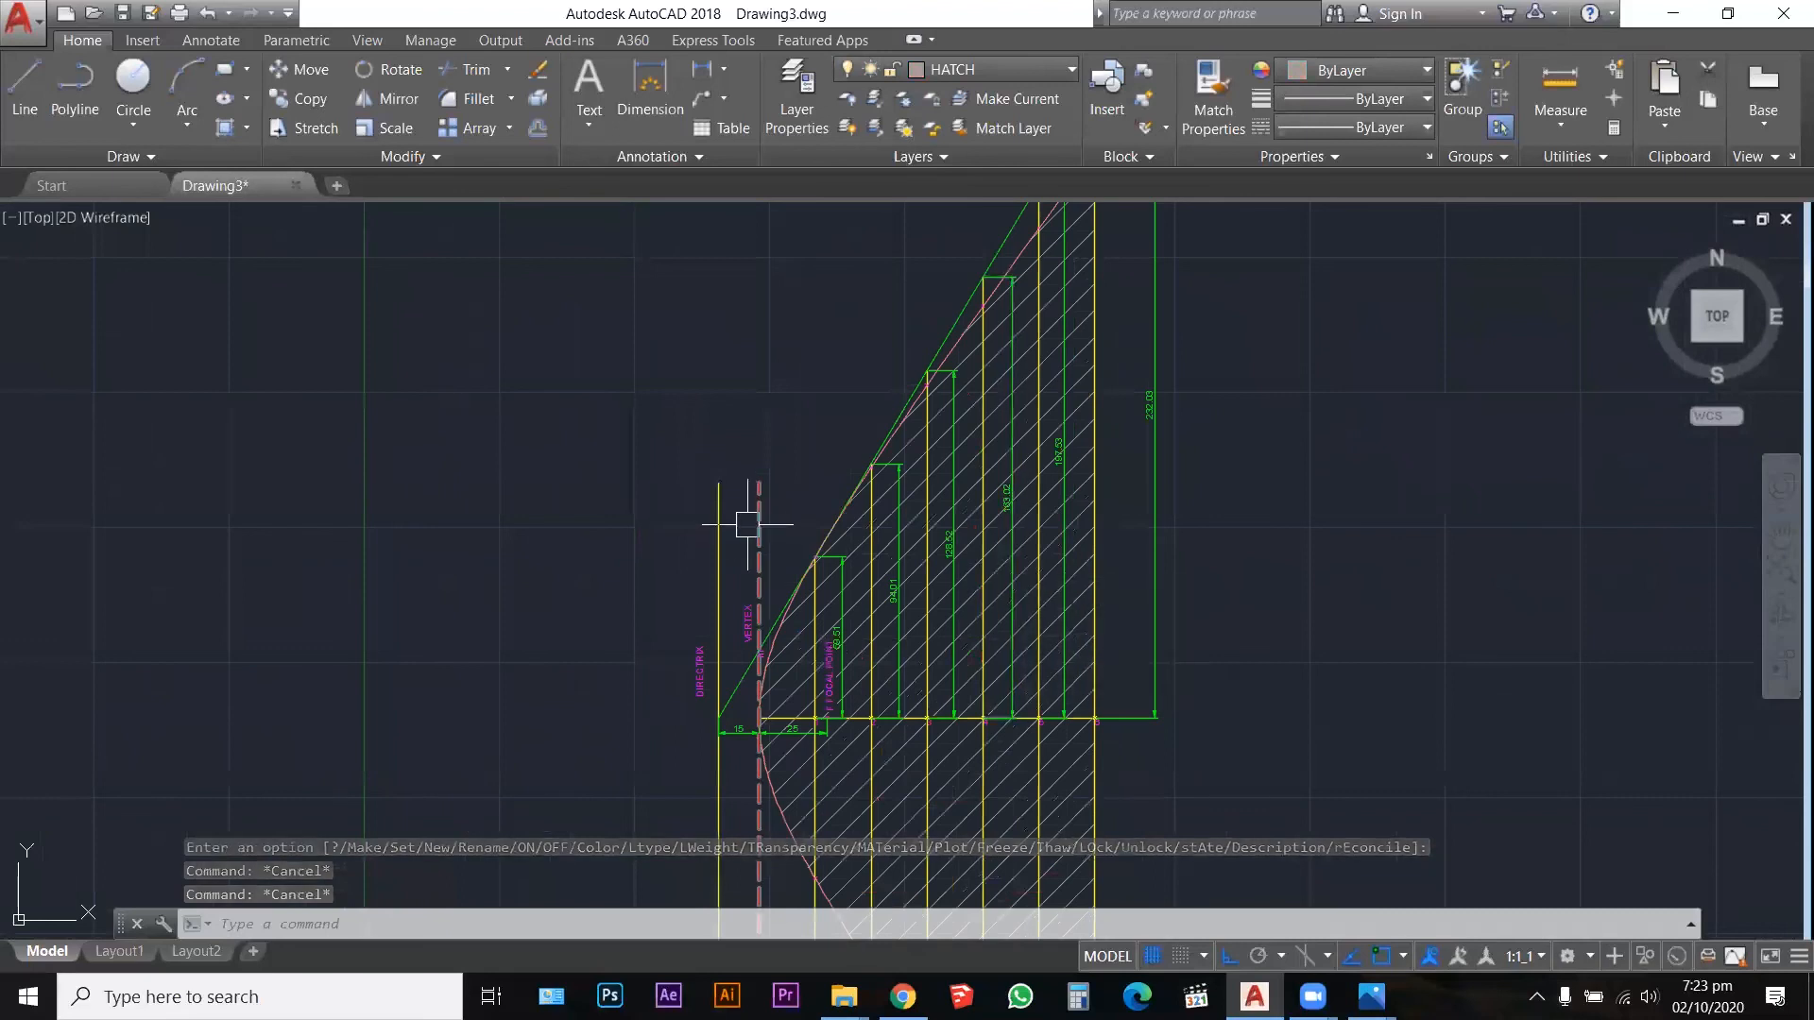
{"action": "scroll", "coordinate": [719, 729], "scroll_direction": "up", "scroll_amount": 1}
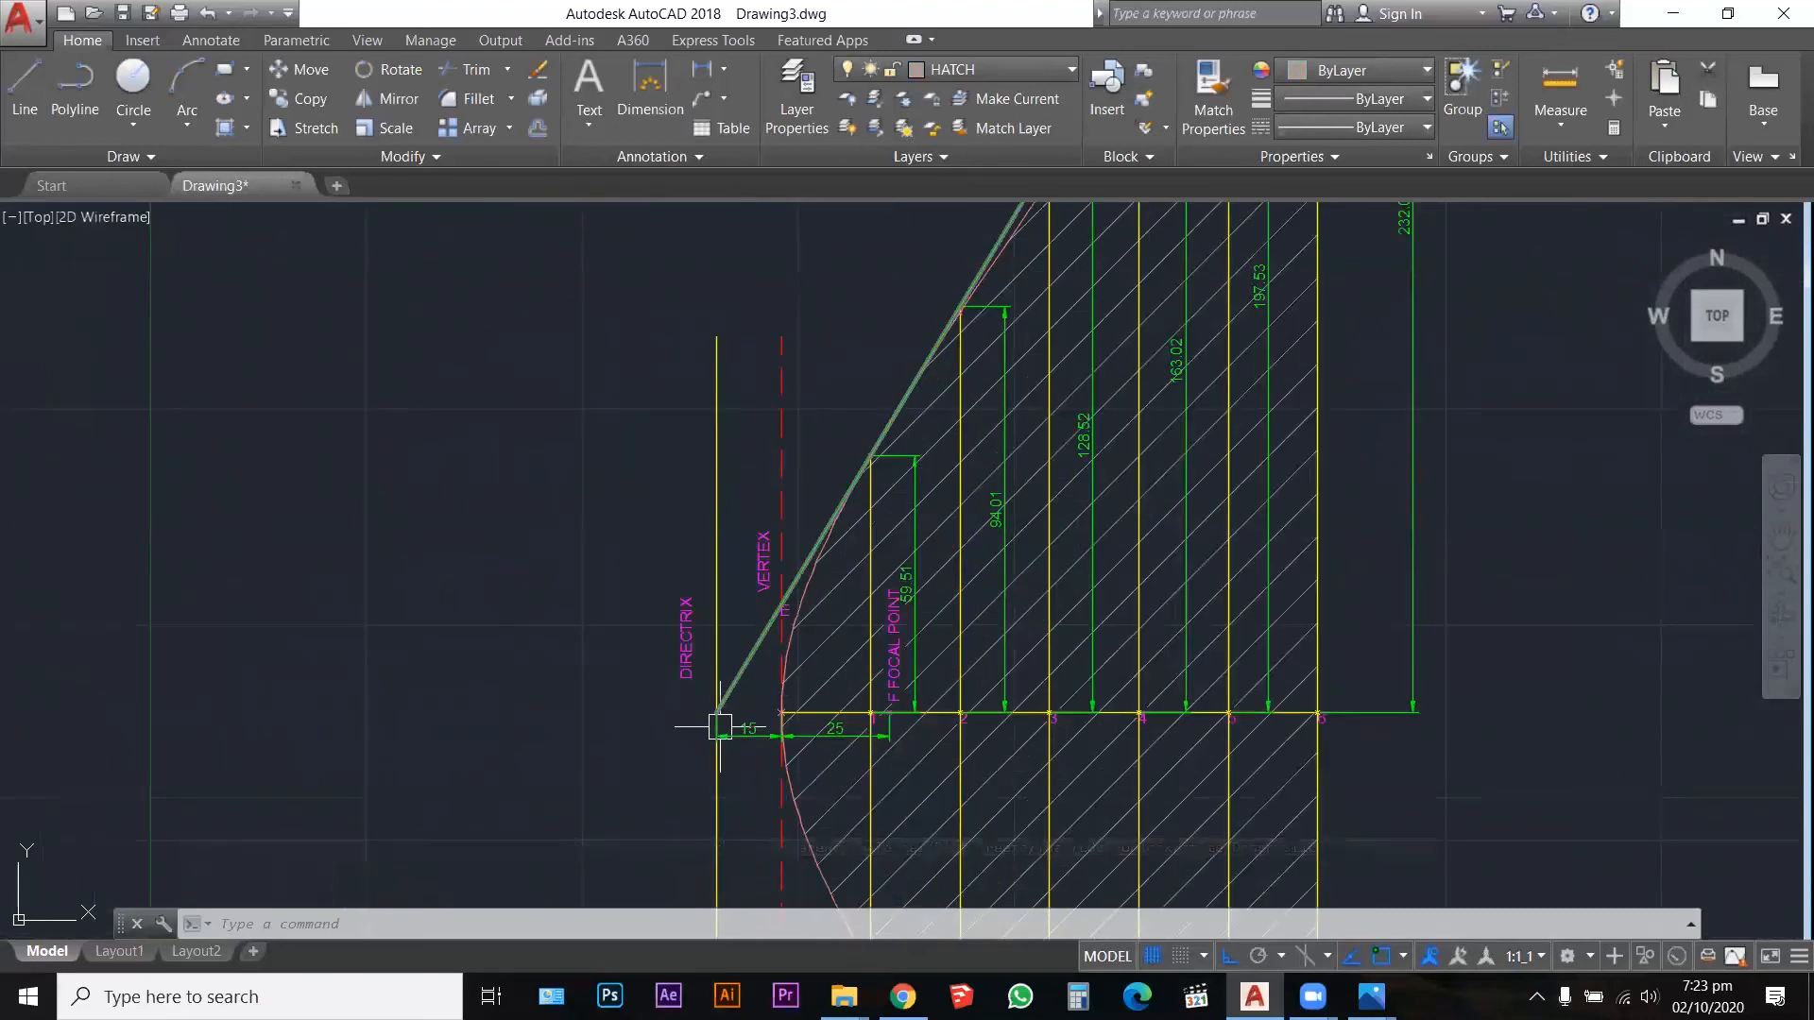
{"action": "scroll", "coordinate": [715, 729], "scroll_direction": "up", "scroll_amount": 3}
{"action": "left_click", "coordinate": [875, 696]}
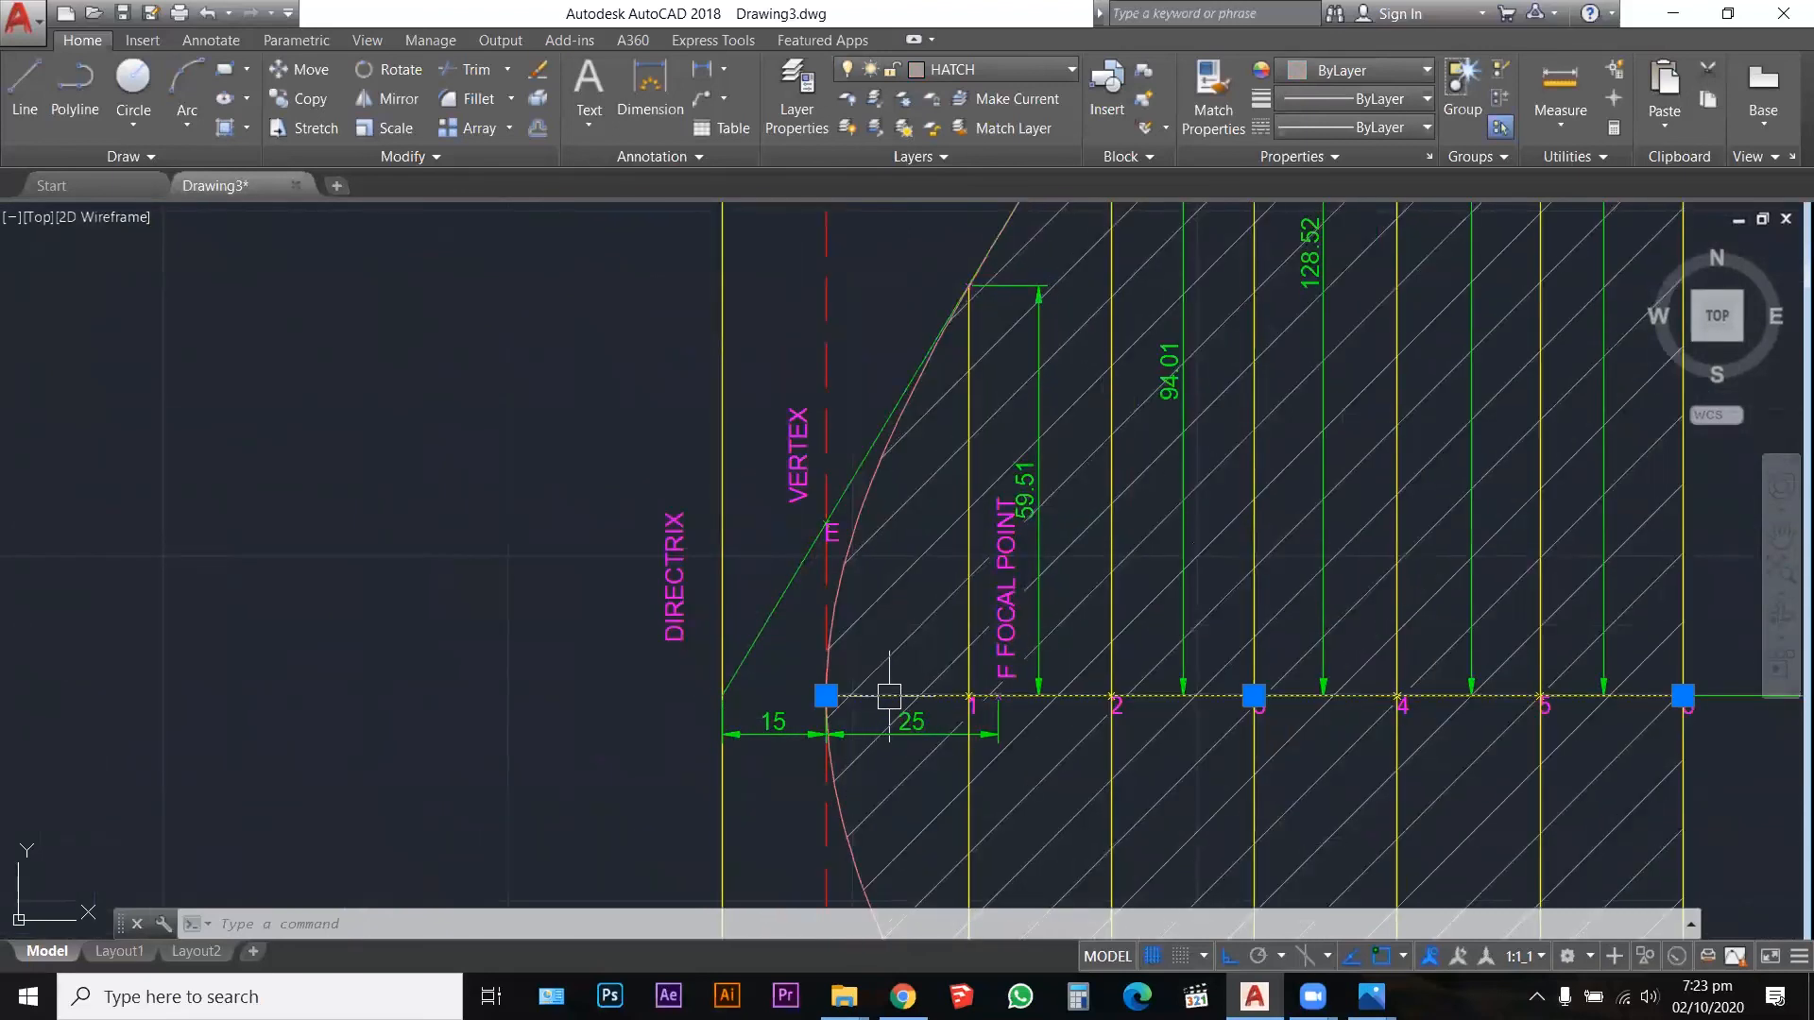
{"action": "left_click", "coordinate": [826, 696]}
{"action": "key", "text": "Escape"}
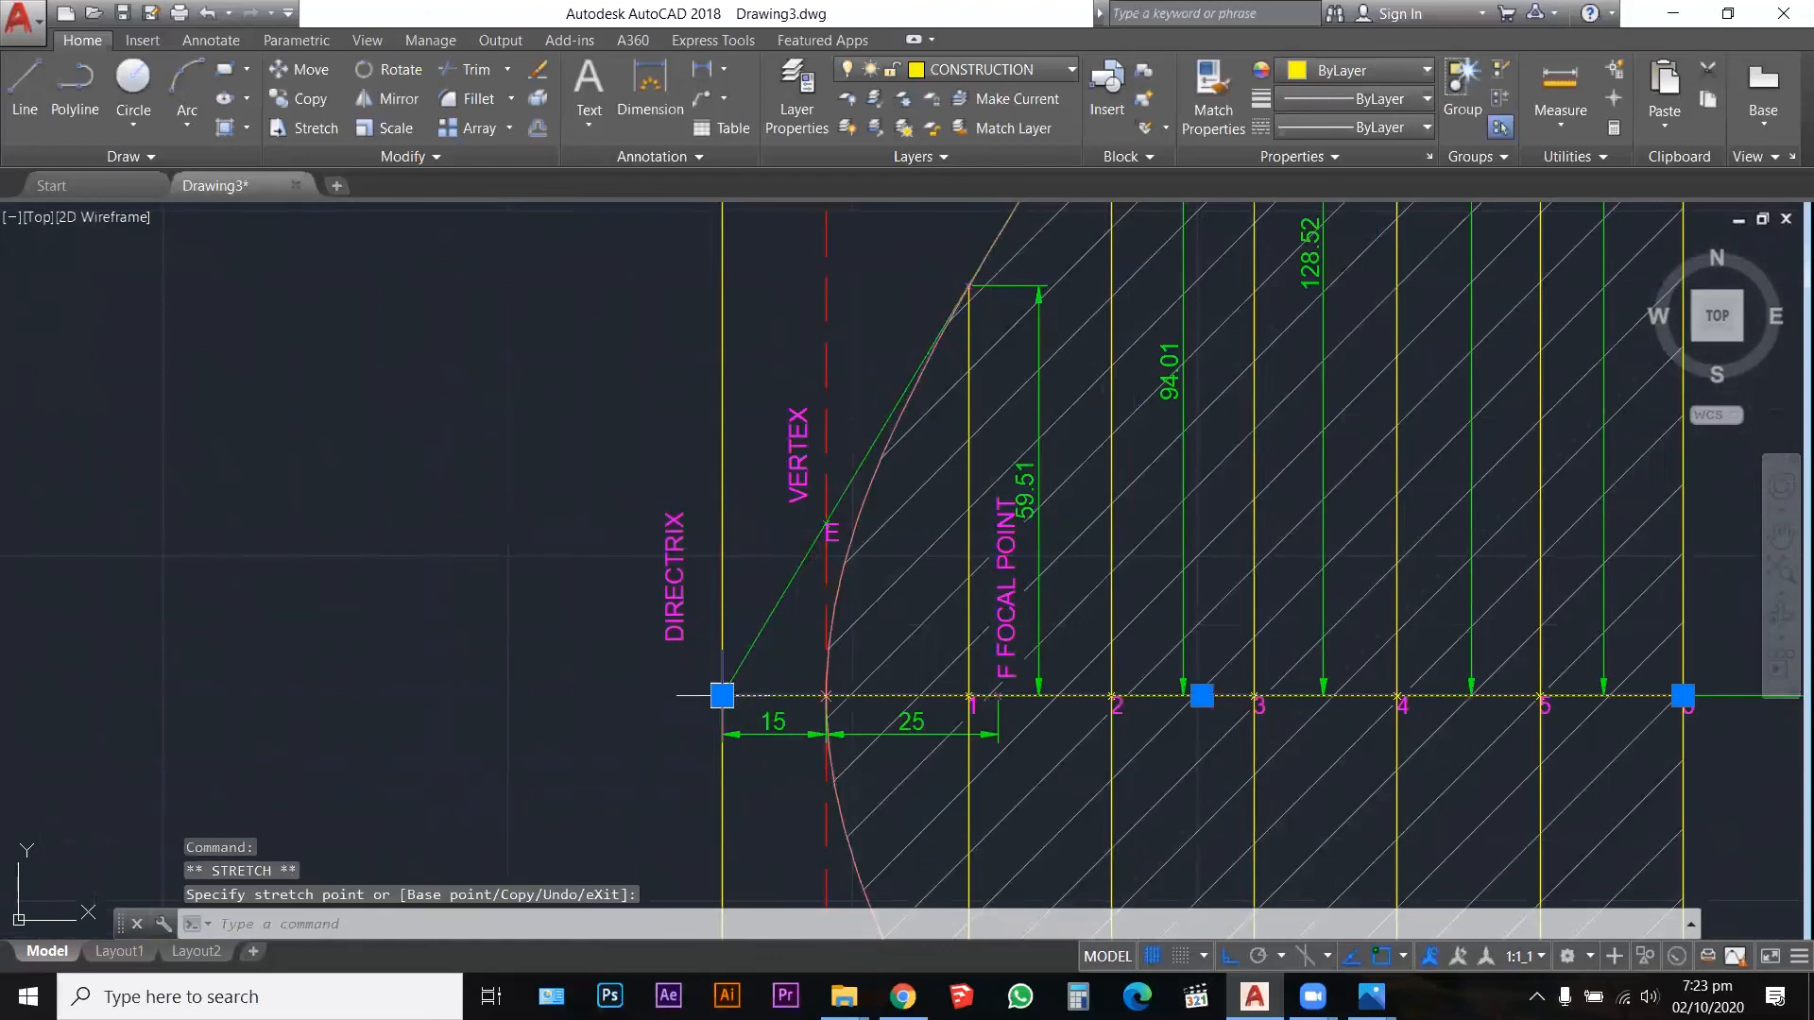
{"action": "key", "text": "Escape"}
{"action": "key", "text": "Escape"}
Step: Examine the directrix and vertex labels and point E, where the slanted line crosses the vertex line
{"action": "scroll", "coordinate": [720, 601], "scroll_direction": "down", "scroll_amount": 2}
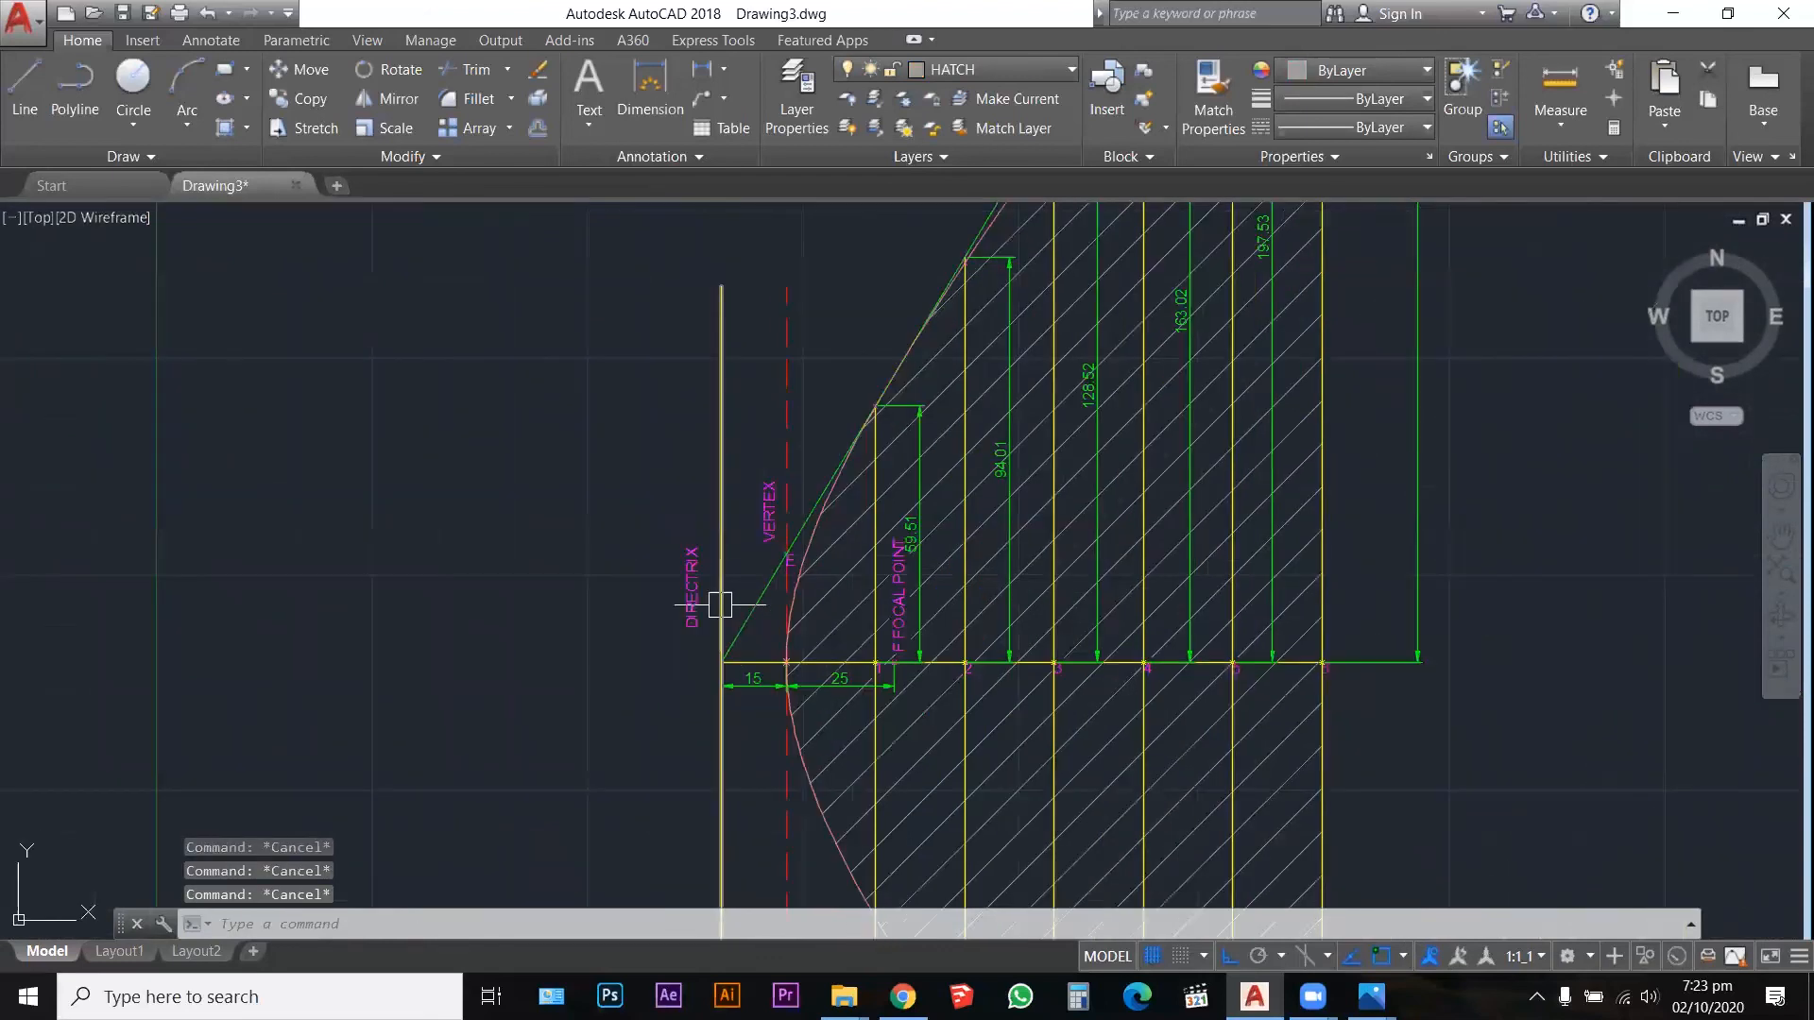
{"action": "scroll", "coordinate": [694, 600], "scroll_direction": "up", "scroll_amount": 3}
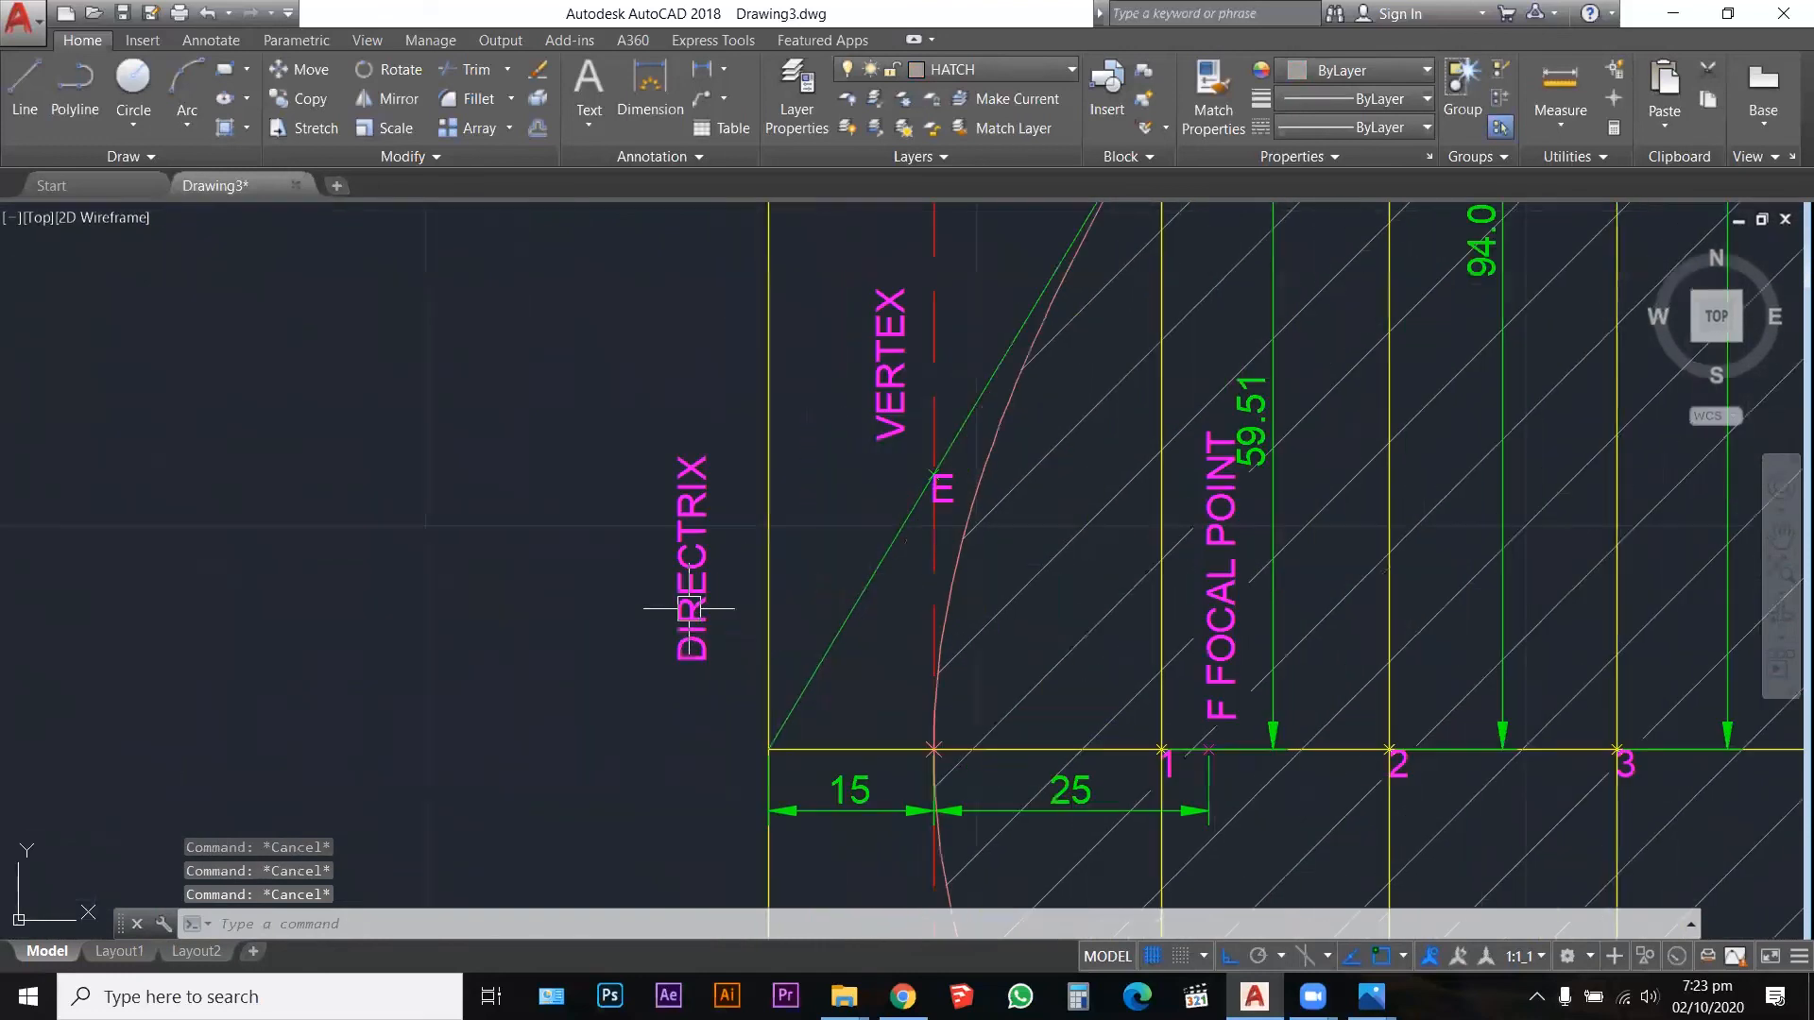
{"action": "left_click", "coordinate": [933, 374]}
{"action": "left_click", "coordinate": [947, 490]}
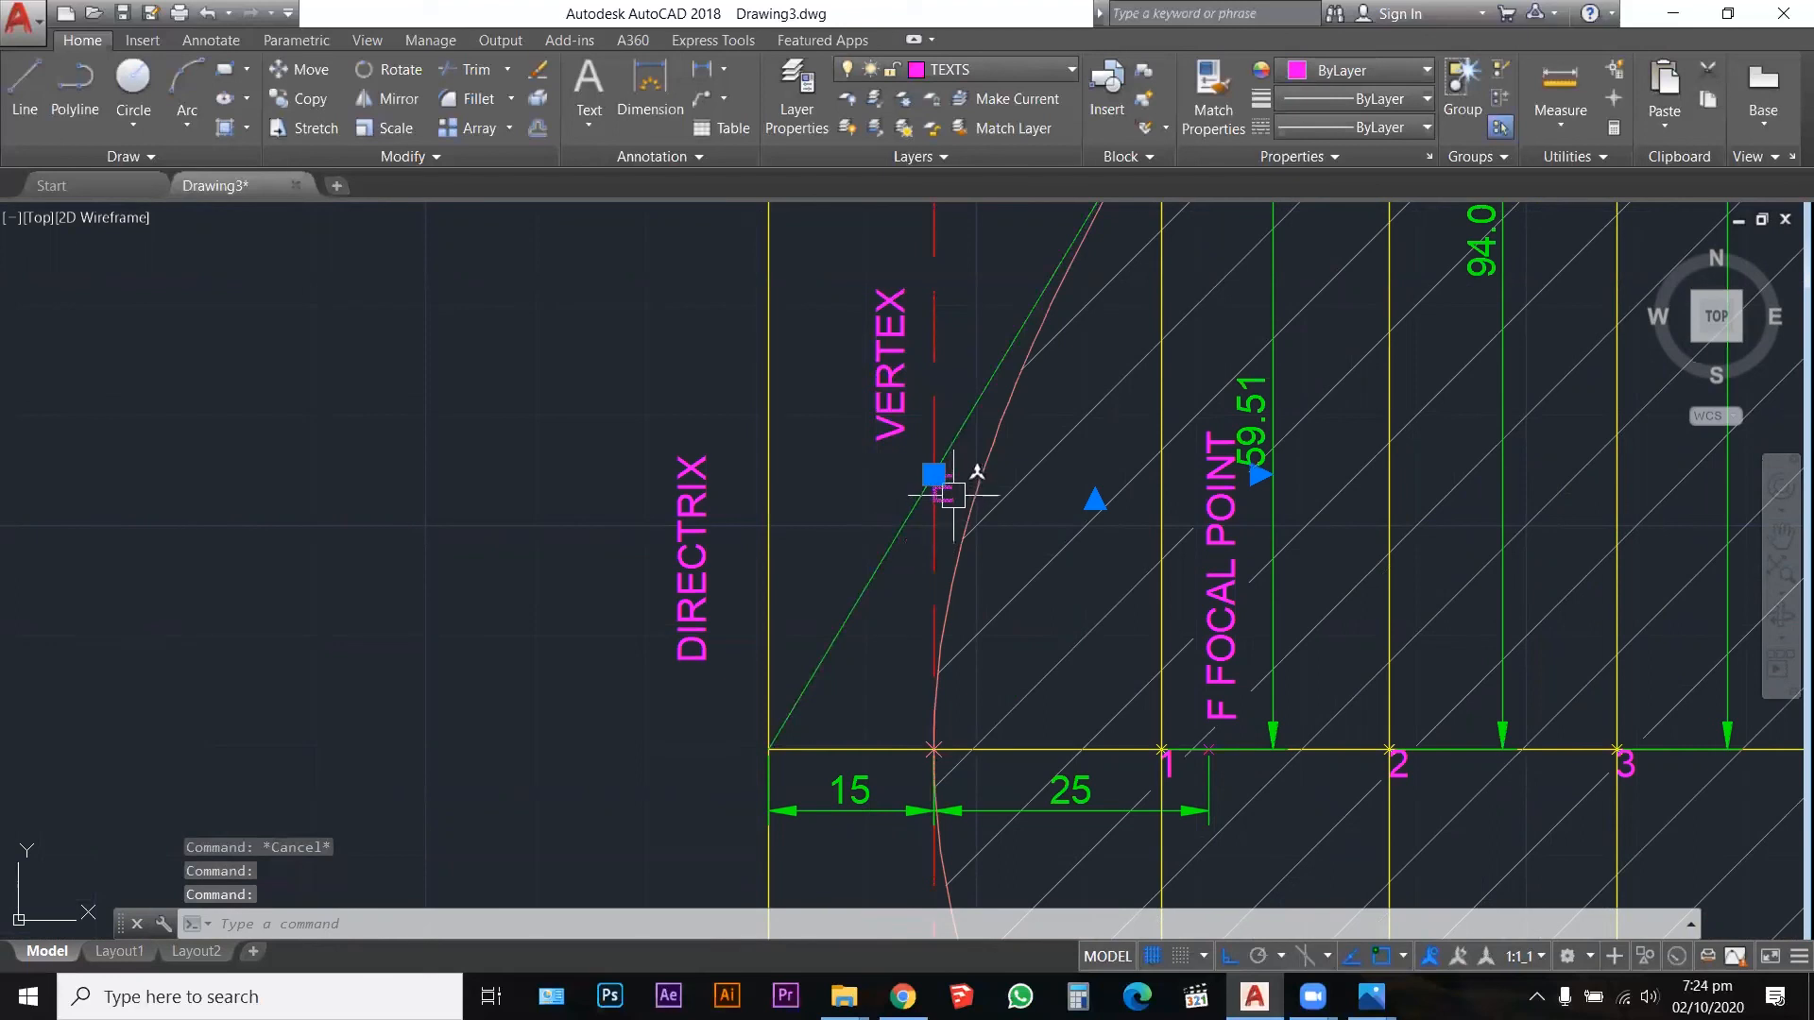
{"action": "scroll", "coordinate": [950, 495], "scroll_direction": "down", "scroll_amount": 2}
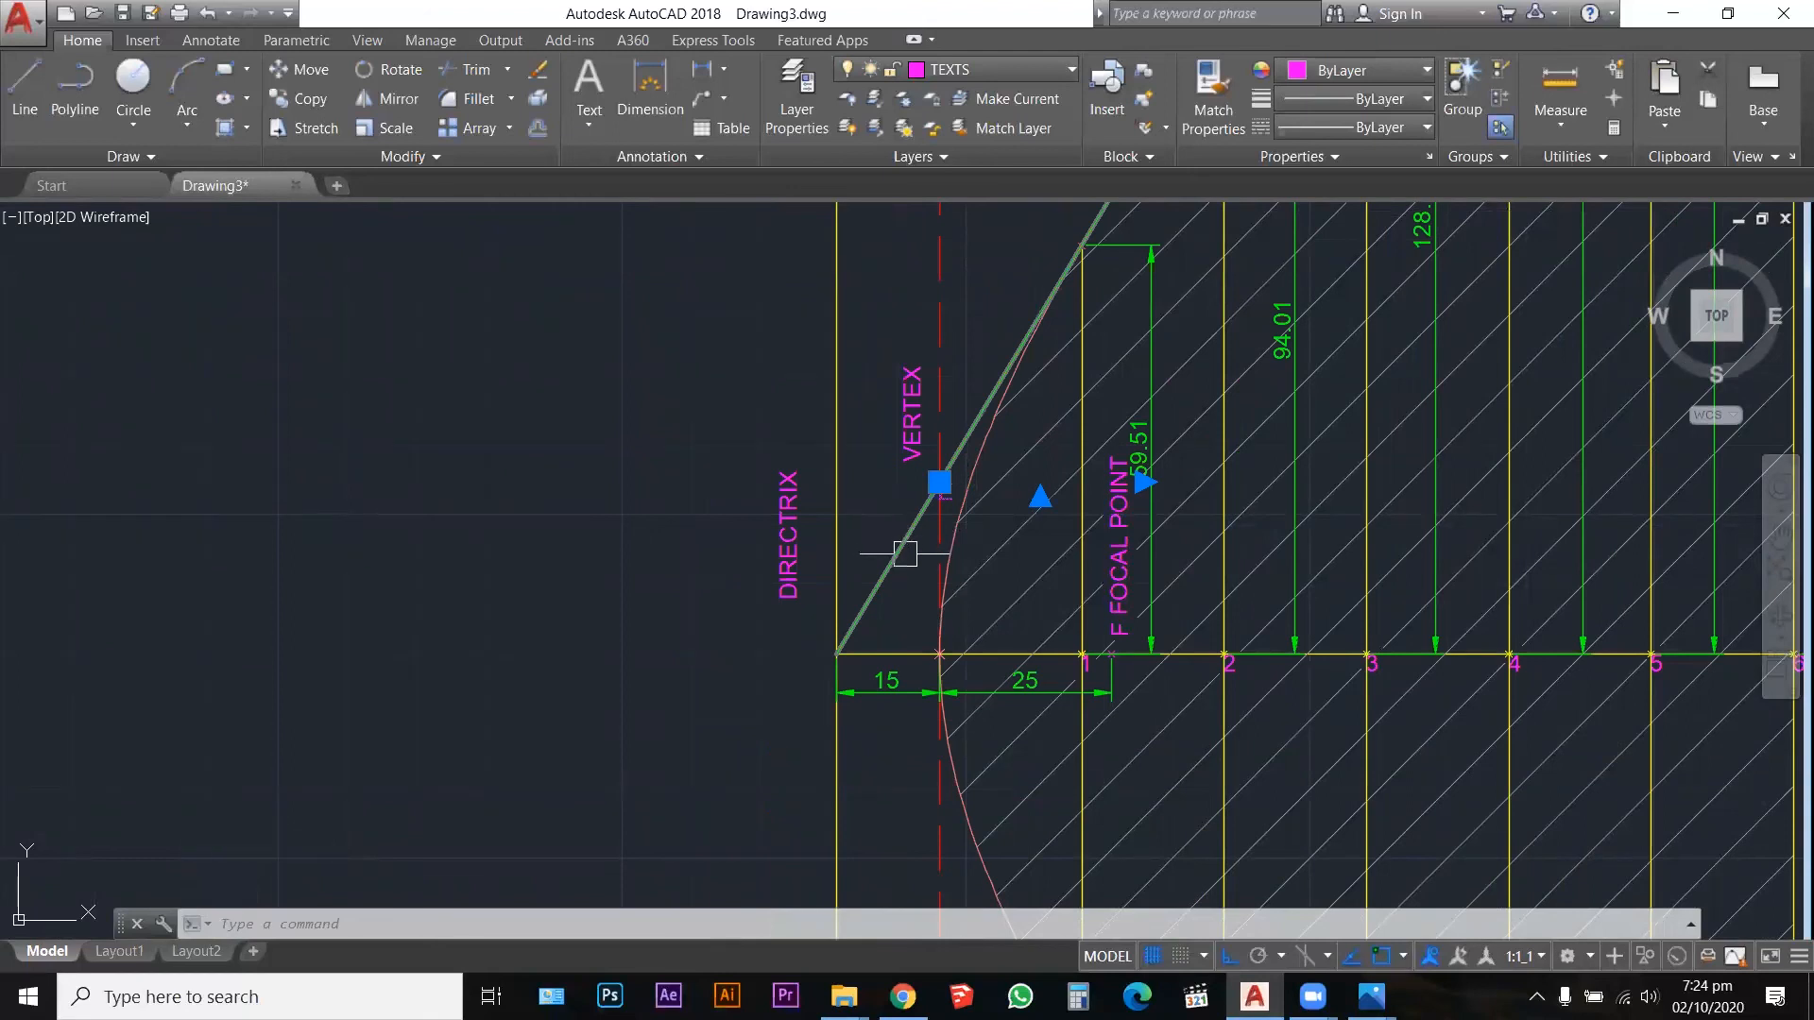
{"action": "scroll", "coordinate": [904, 560], "scroll_direction": "down", "scroll_amount": 2}
{"action": "scroll", "coordinate": [902, 570], "scroll_direction": "down", "scroll_amount": 2}
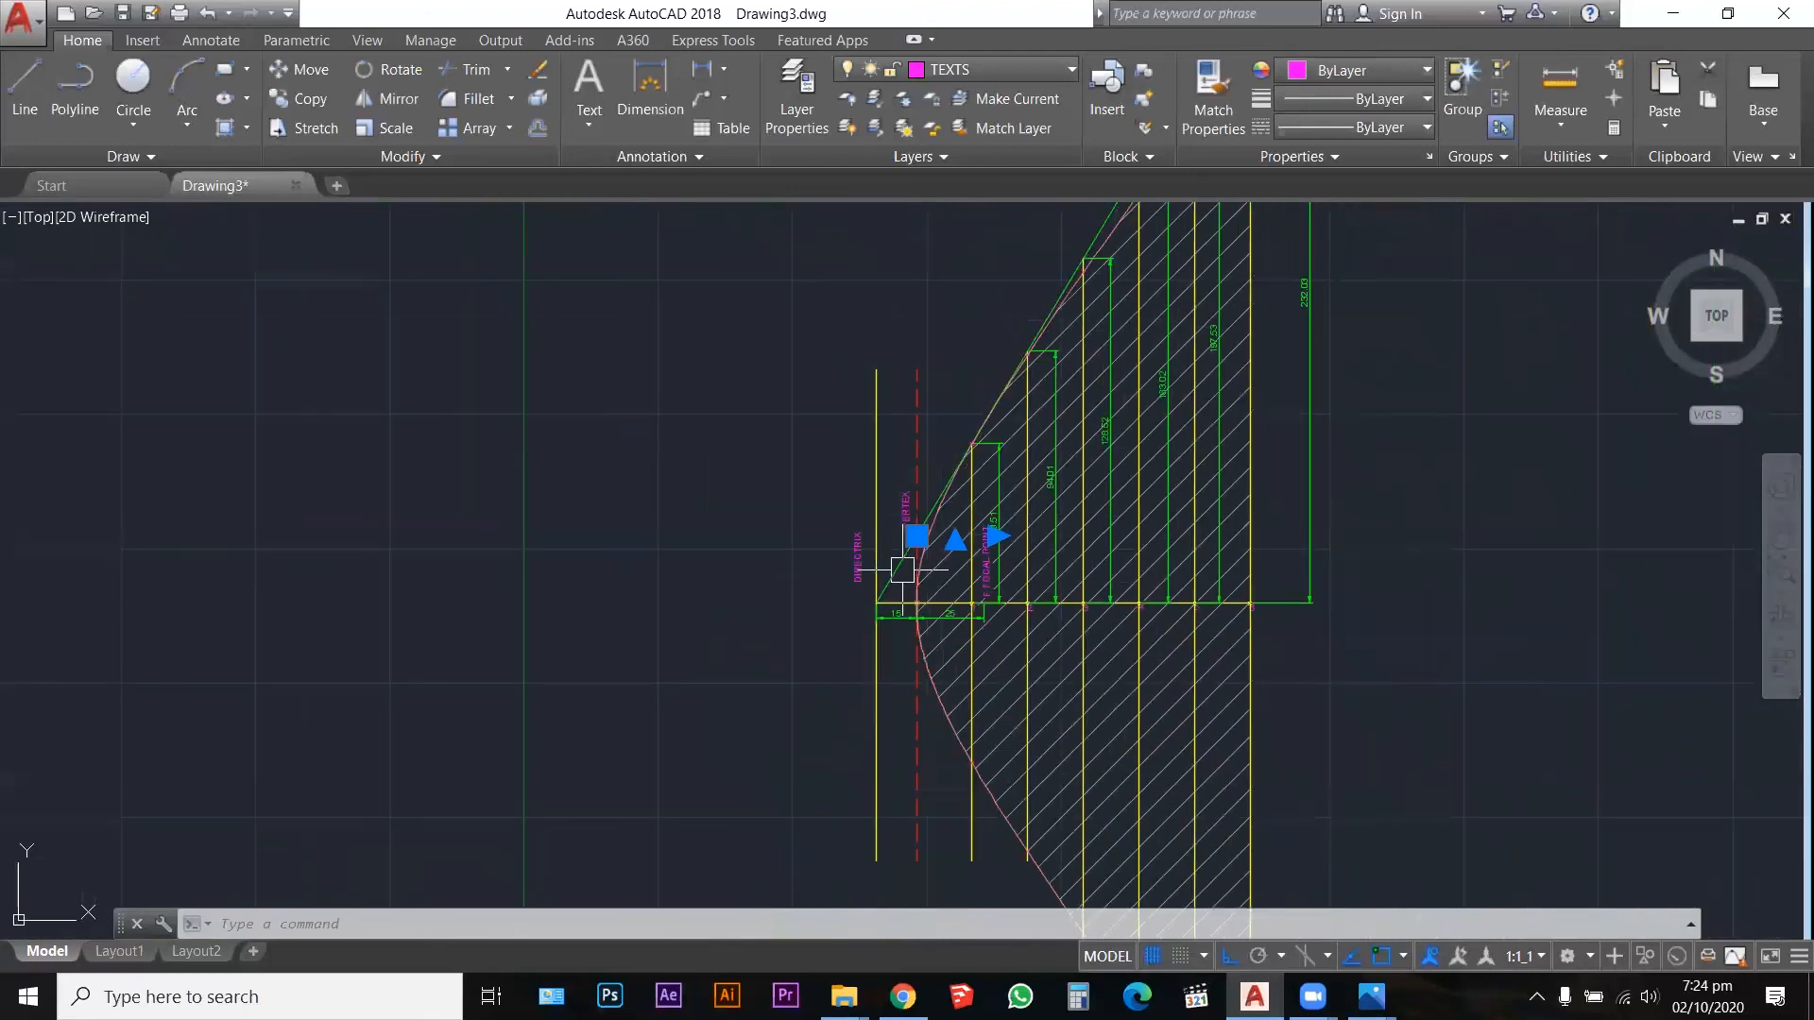
{"action": "scroll", "coordinate": [902, 570], "scroll_direction": "down", "scroll_amount": 2}
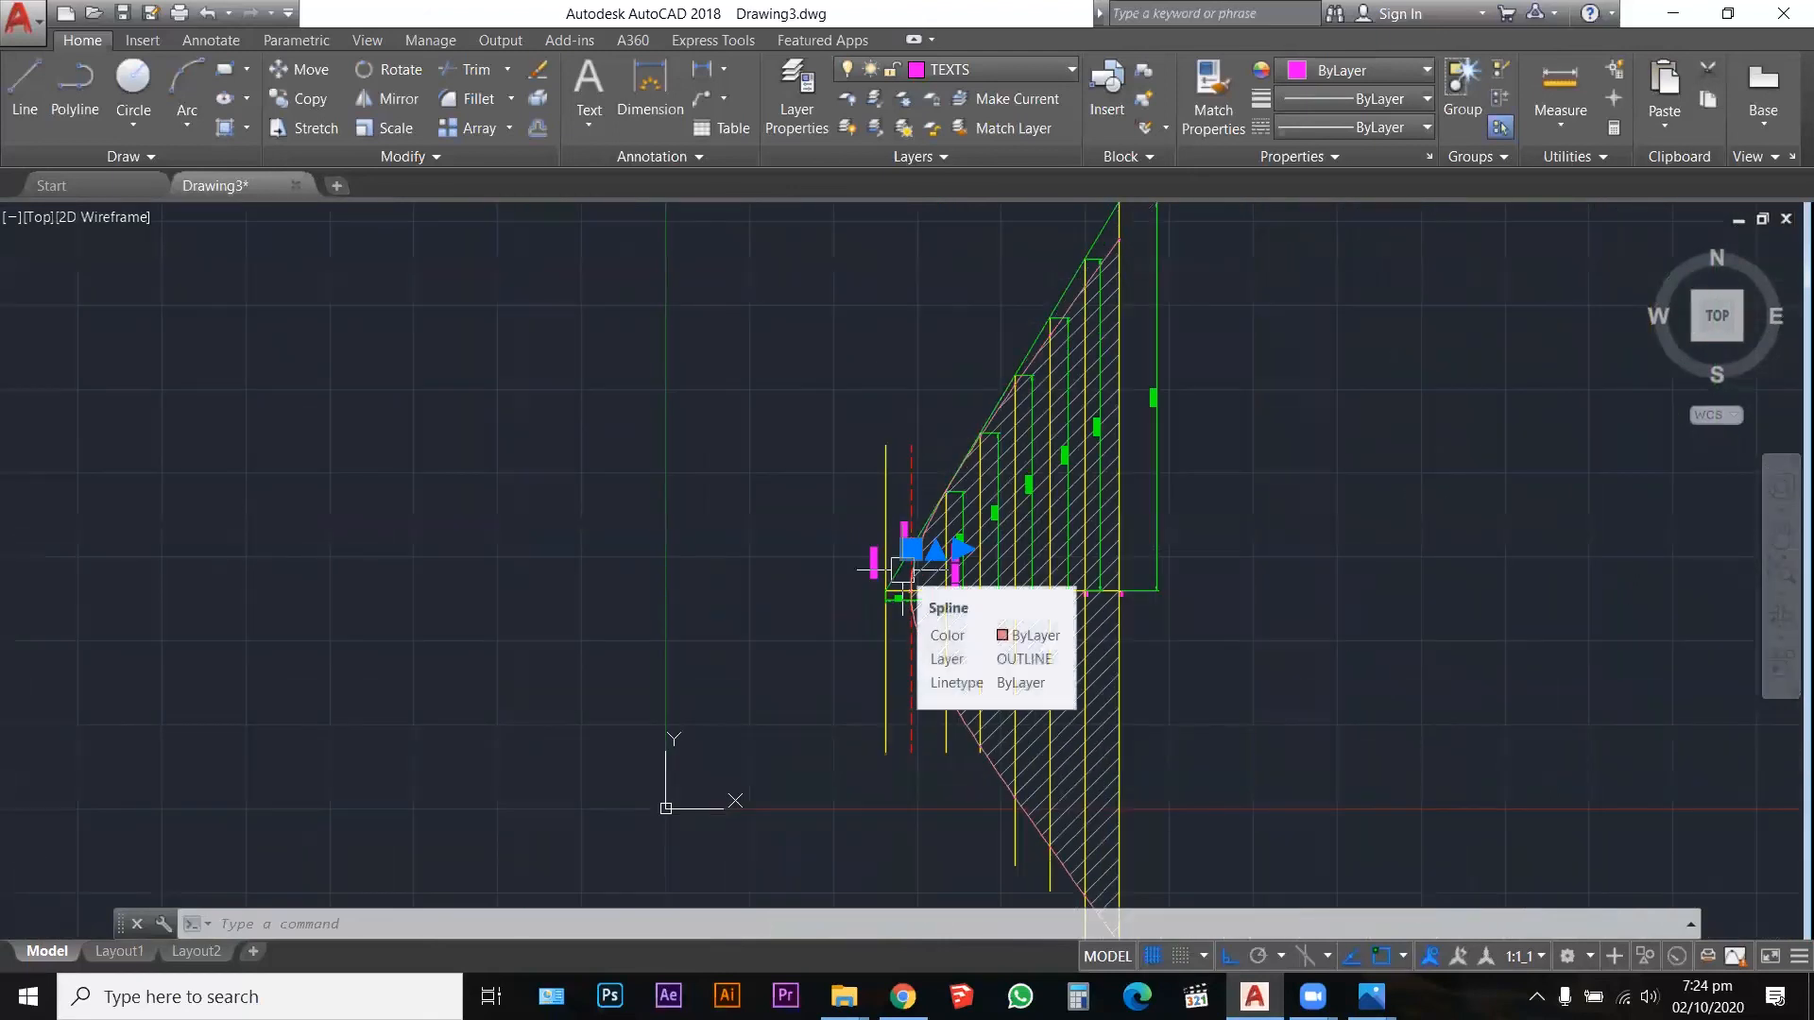
{"action": "scroll", "coordinate": [903, 570], "scroll_direction": "up", "scroll_amount": 4}
{"action": "key", "text": "Escape"}
{"action": "key", "text": "Escape"}
{"action": "key", "text": "Escape"}
Step: Examine the focal point label, the numbered division lines and the upper end of the curve
{"action": "scroll", "coordinate": [1037, 586], "scroll_direction": "up", "scroll_amount": 4}
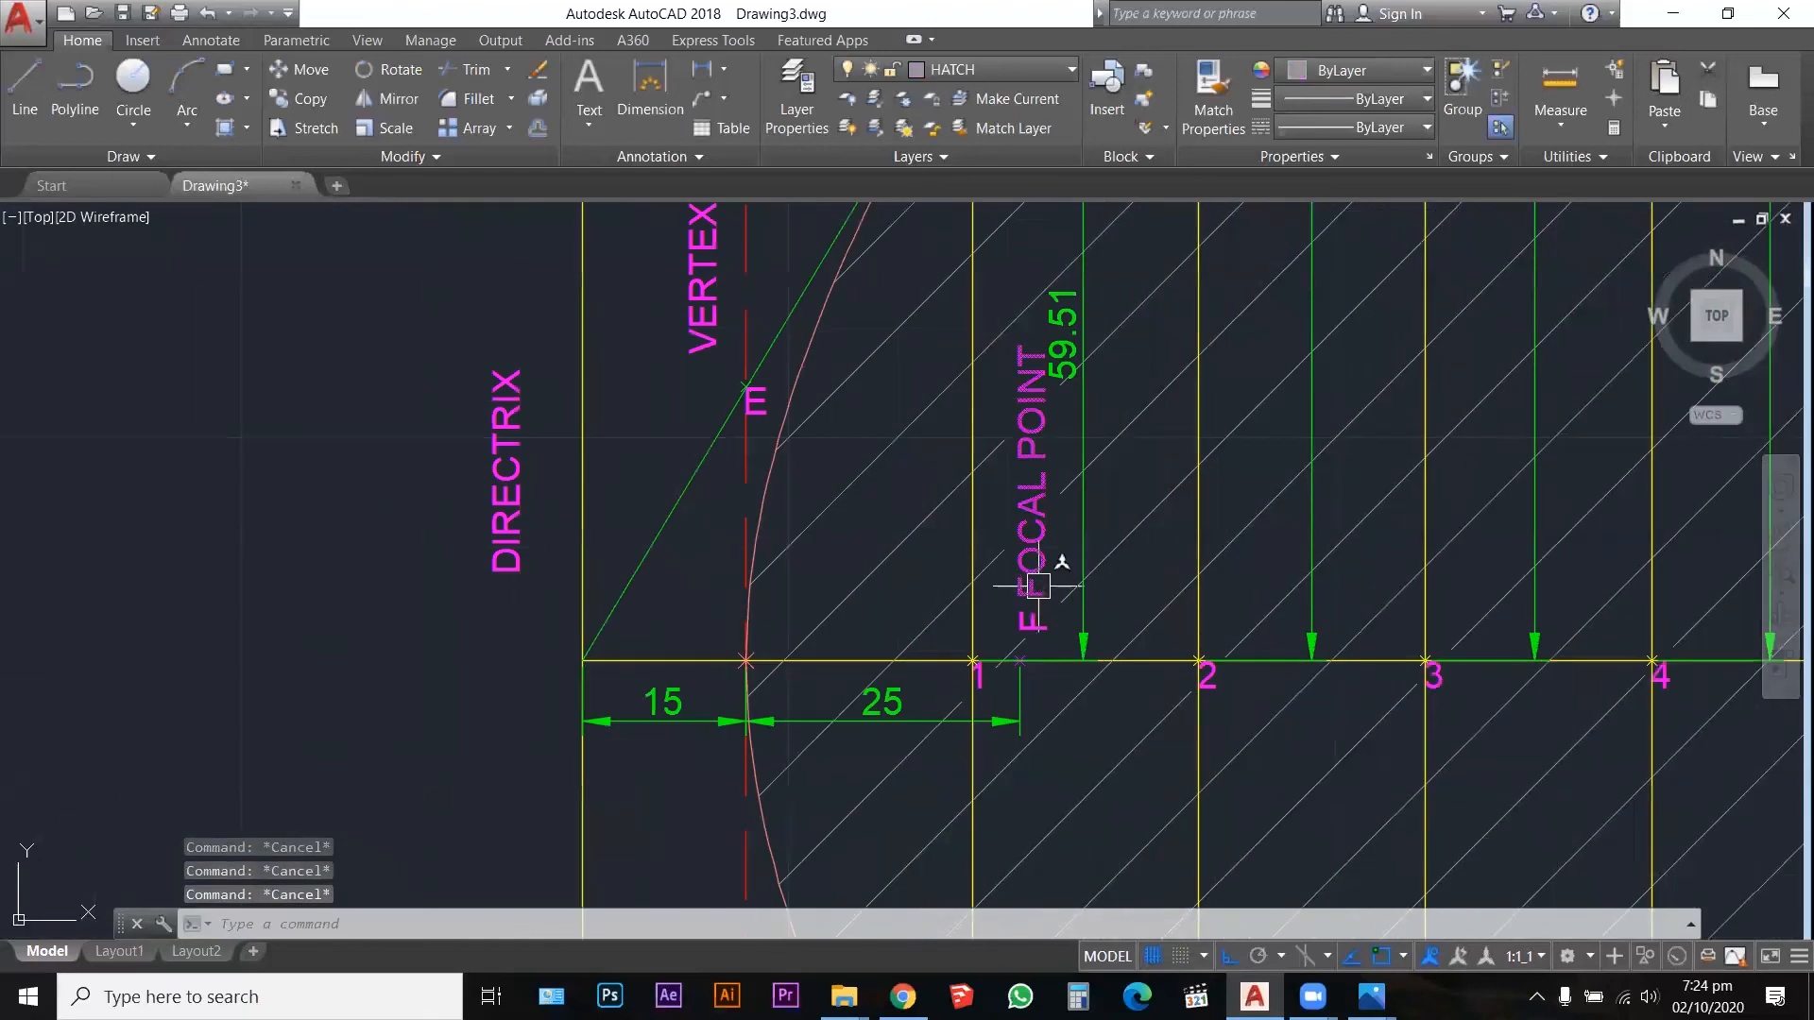
{"action": "left_click", "coordinate": [1039, 498]}
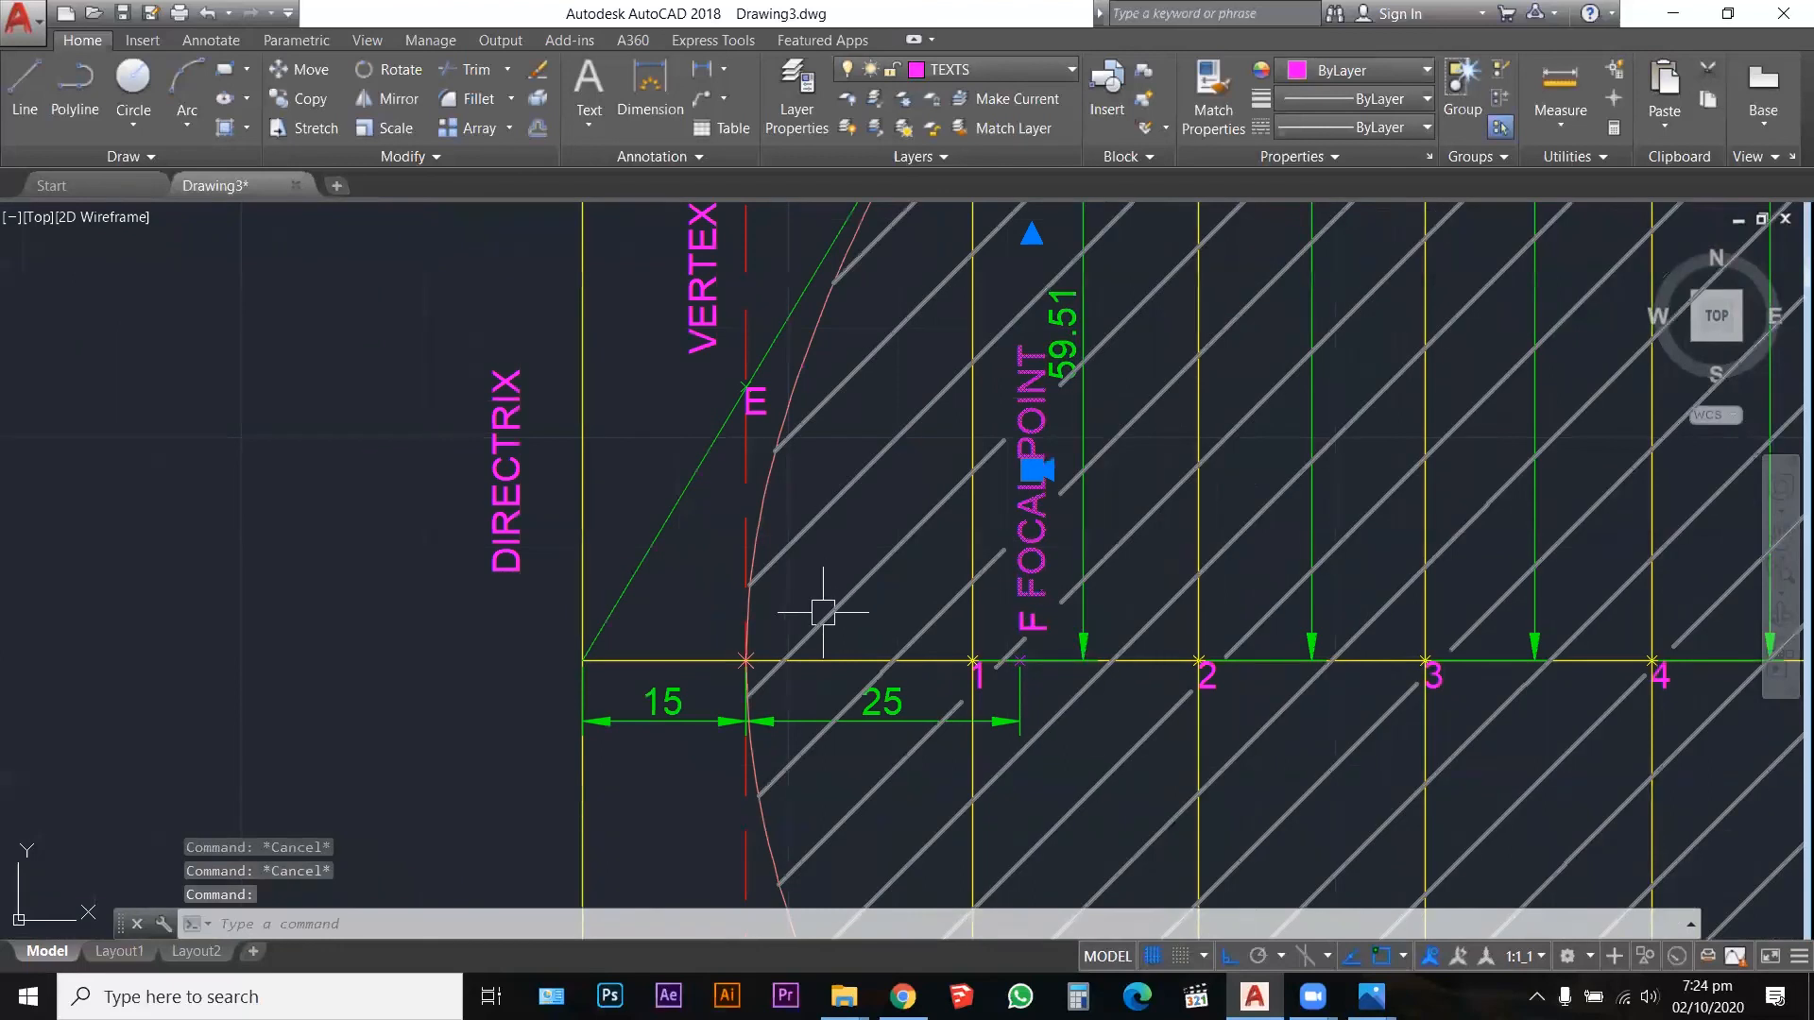
{"action": "scroll", "coordinate": [821, 611], "scroll_direction": "down", "scroll_amount": 6}
{"action": "scroll", "coordinate": [1095, 505], "scroll_direction": "down", "scroll_amount": 3}
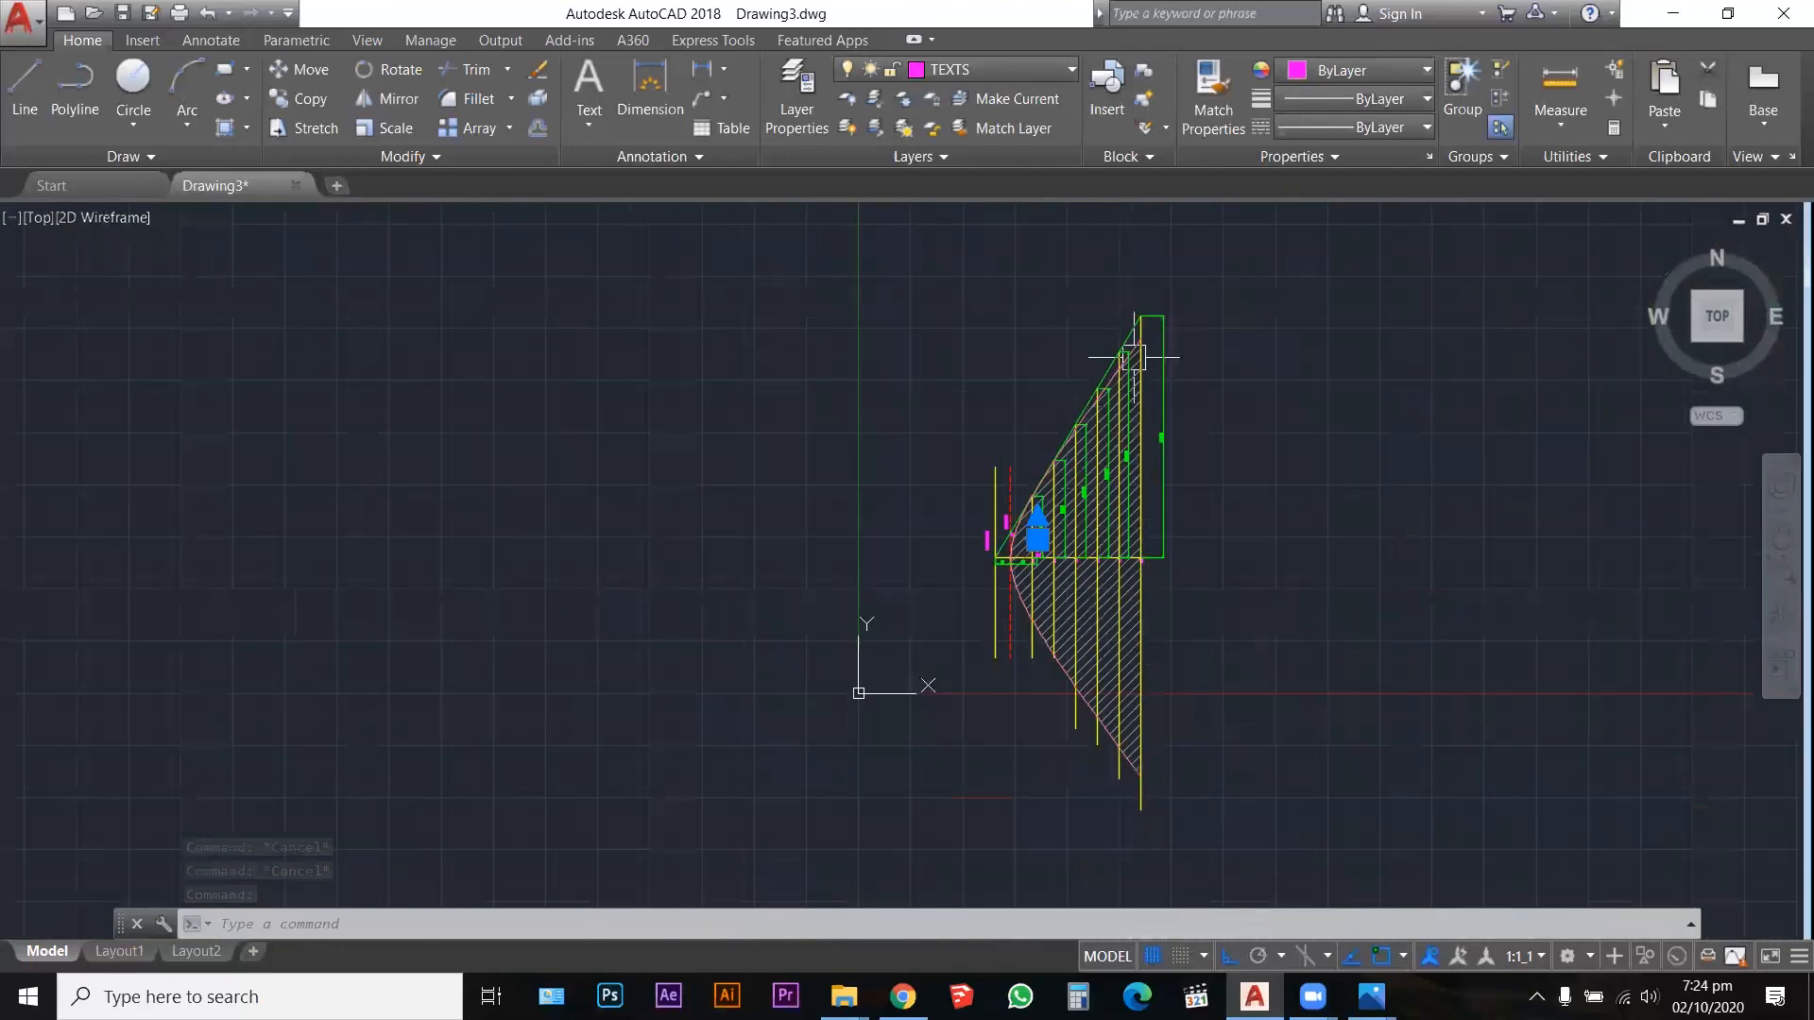
{"action": "scroll", "coordinate": [1122, 496], "scroll_direction": "up", "scroll_amount": 2}
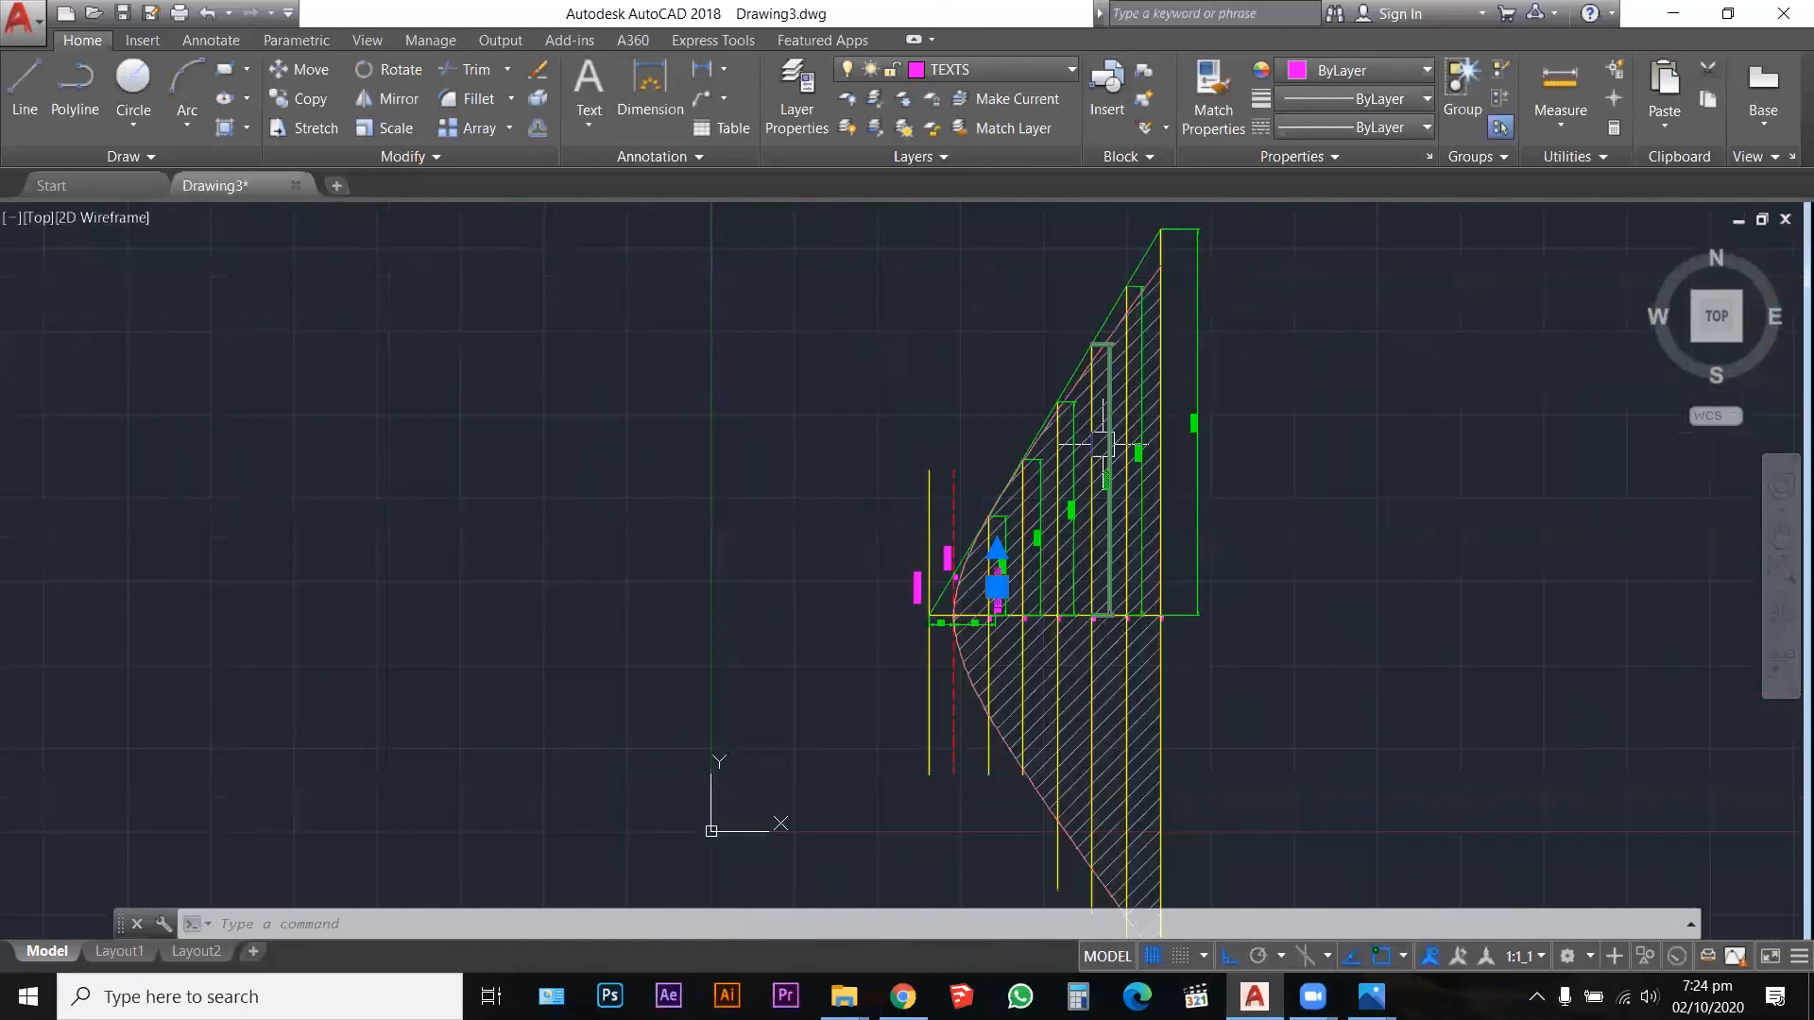
{"action": "key", "text": "Escape"}
{"action": "key", "text": "Escape"}
{"action": "key", "text": "Escape"}
{"action": "scroll", "coordinate": [1174, 271], "scroll_direction": "up", "scroll_amount": 5}
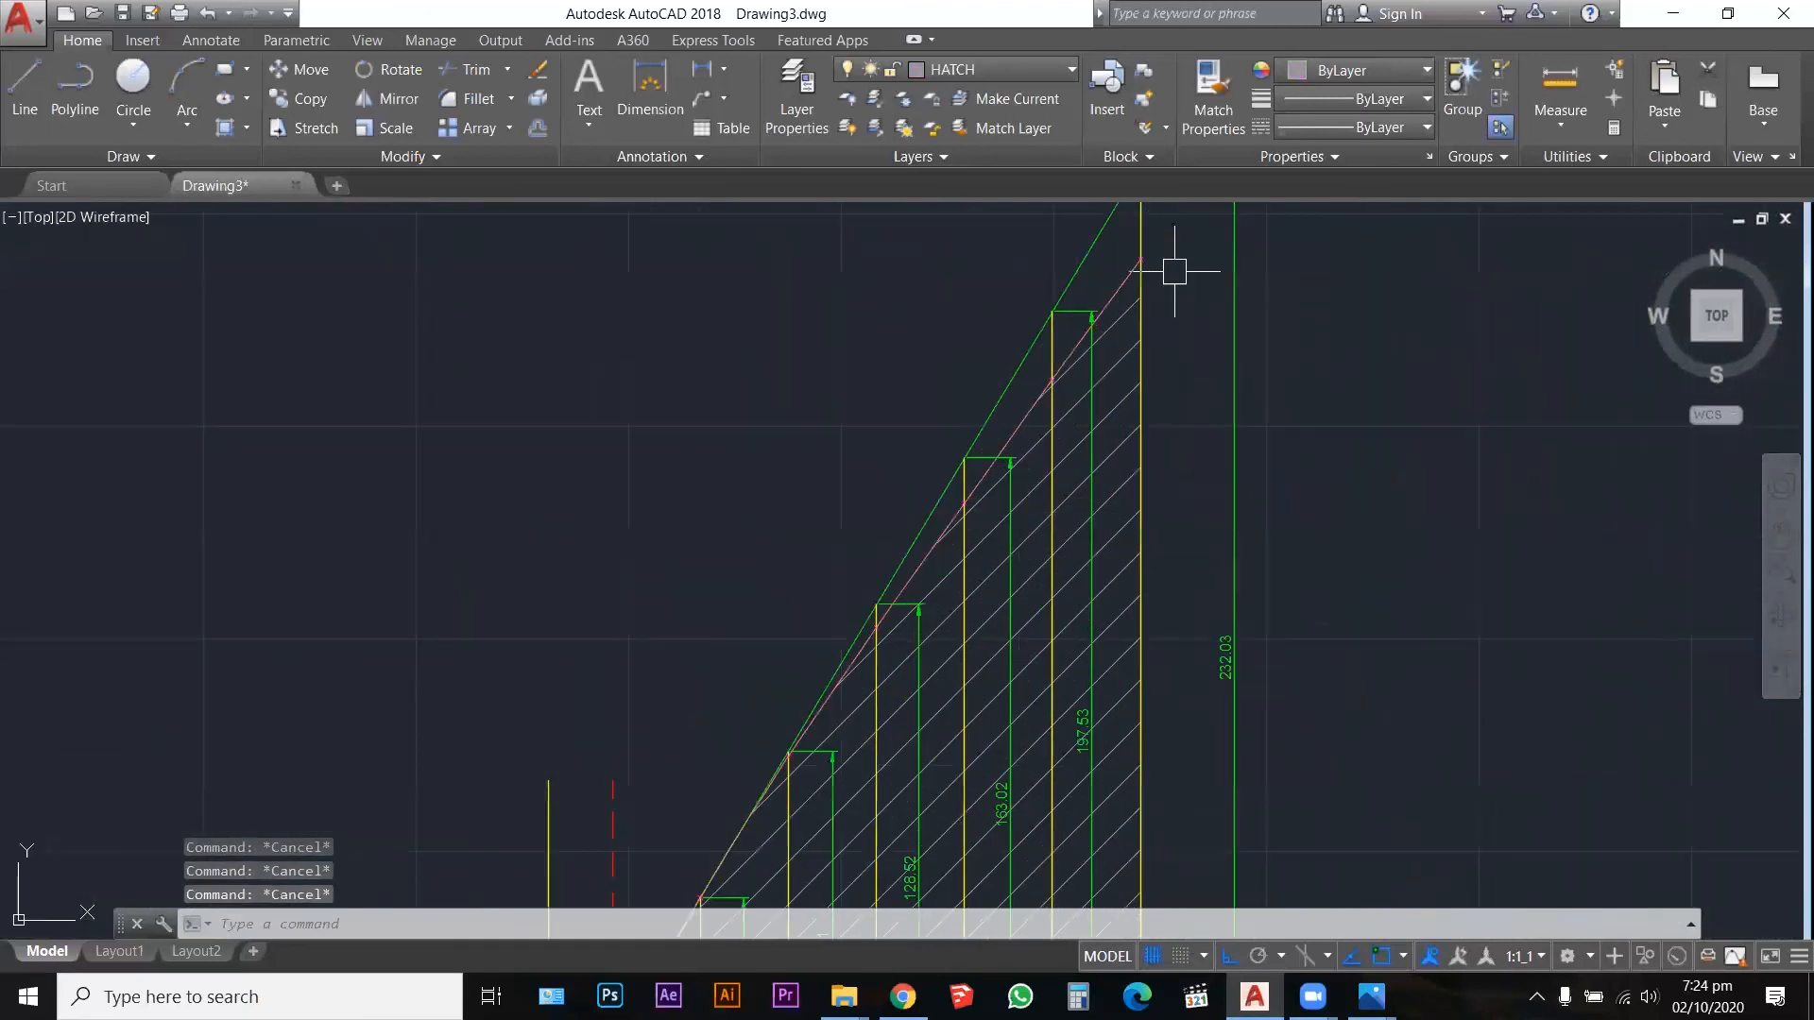
{"action": "scroll", "coordinate": [883, 572], "scroll_direction": "down", "scroll_amount": 2}
{"action": "type", "text": "mt"}
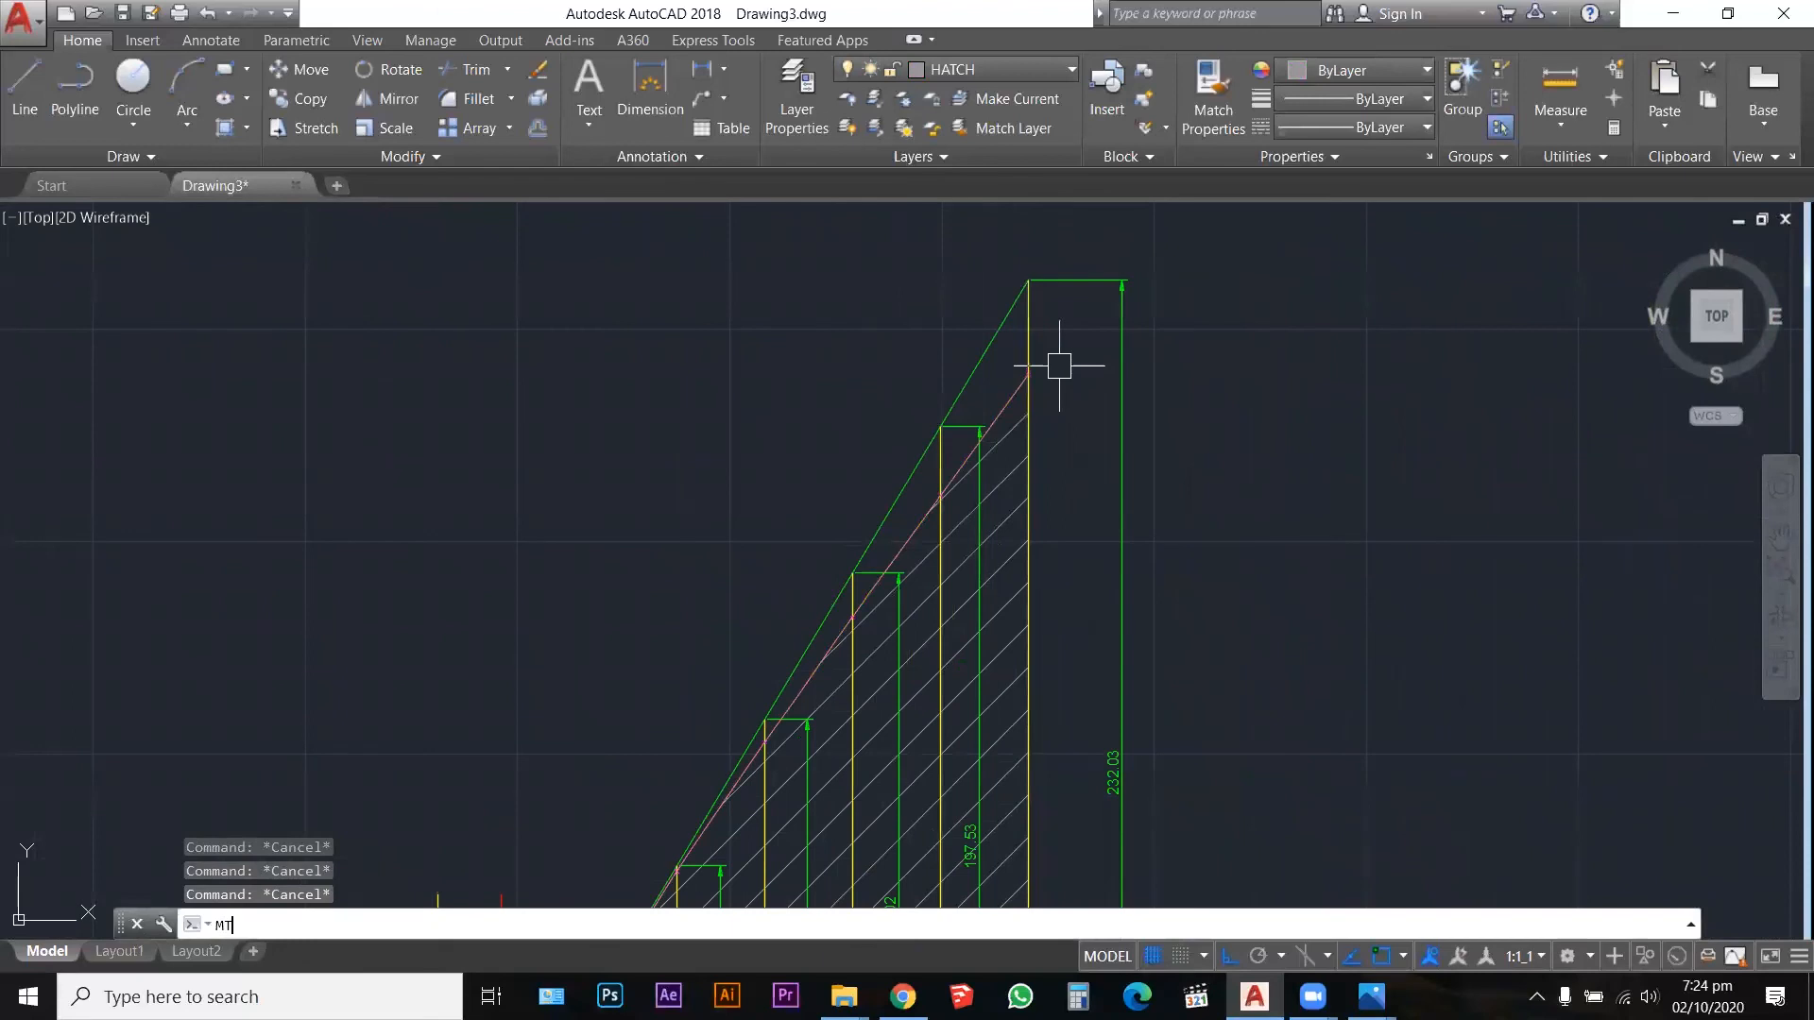
{"action": "key", "text": "Return"}
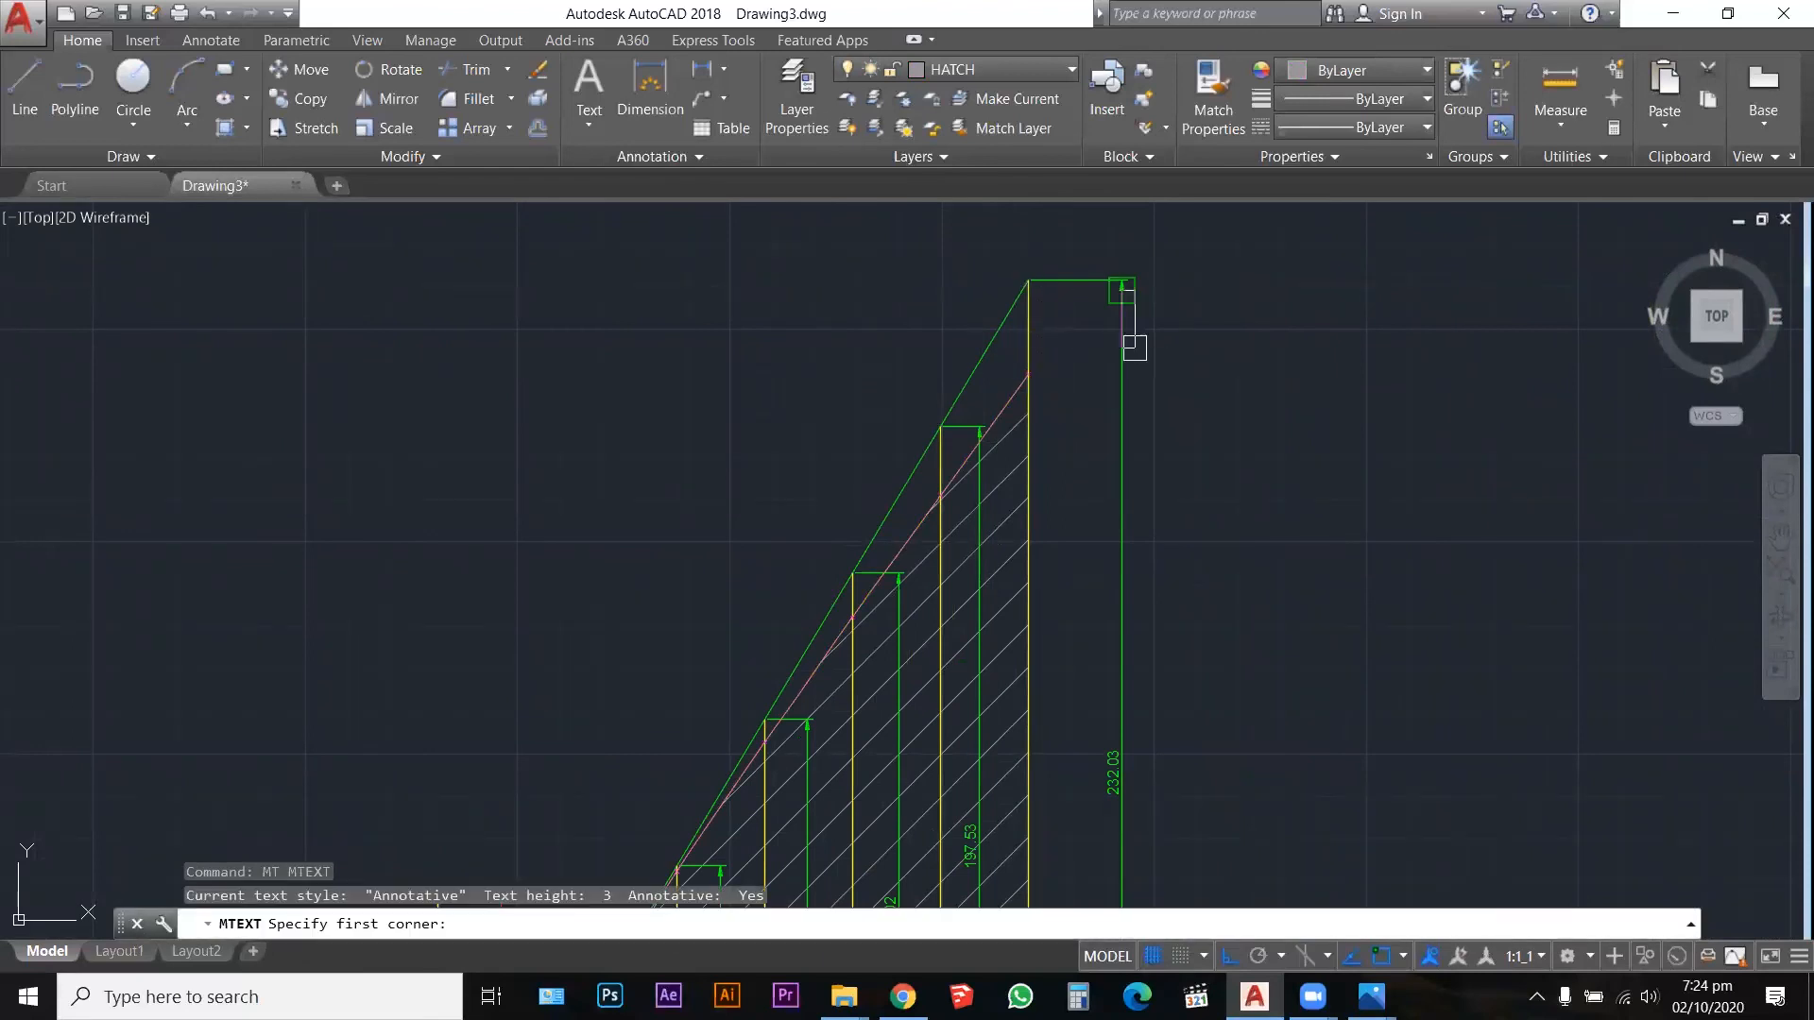
{"action": "left_click", "coordinate": [1134, 348]}
{"action": "left_click", "coordinate": [1553, 378]}
{"action": "key", "text": "Escape"}
{"action": "type", "text": "HY"}
{"action": "key", "text": "Escape"}
{"action": "key", "text": "Escape"}
Step: Add the multiline text "HYPERBOLA CURVE" to the right of the curve's upper end
{"action": "type", "text": "mt"}
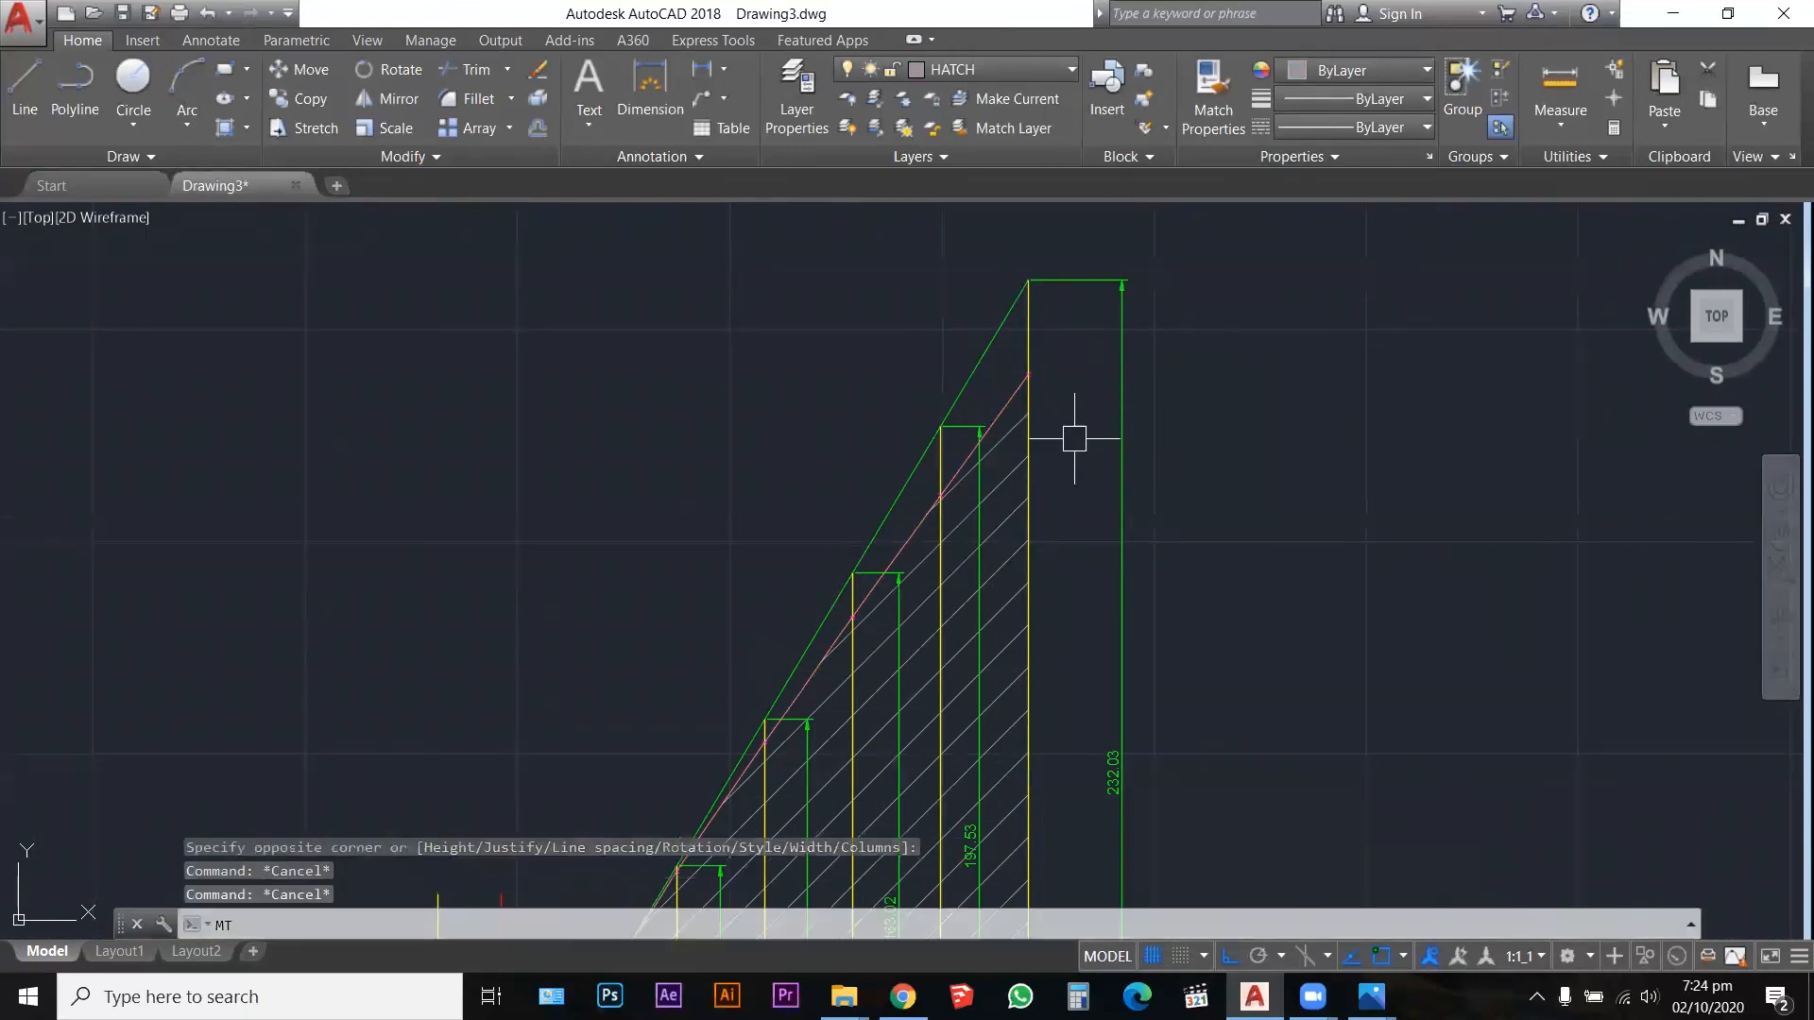
{"action": "key", "text": "Return"}
{"action": "left_click", "coordinate": [1174, 422]}
{"action": "left_click", "coordinate": [1550, 463]}
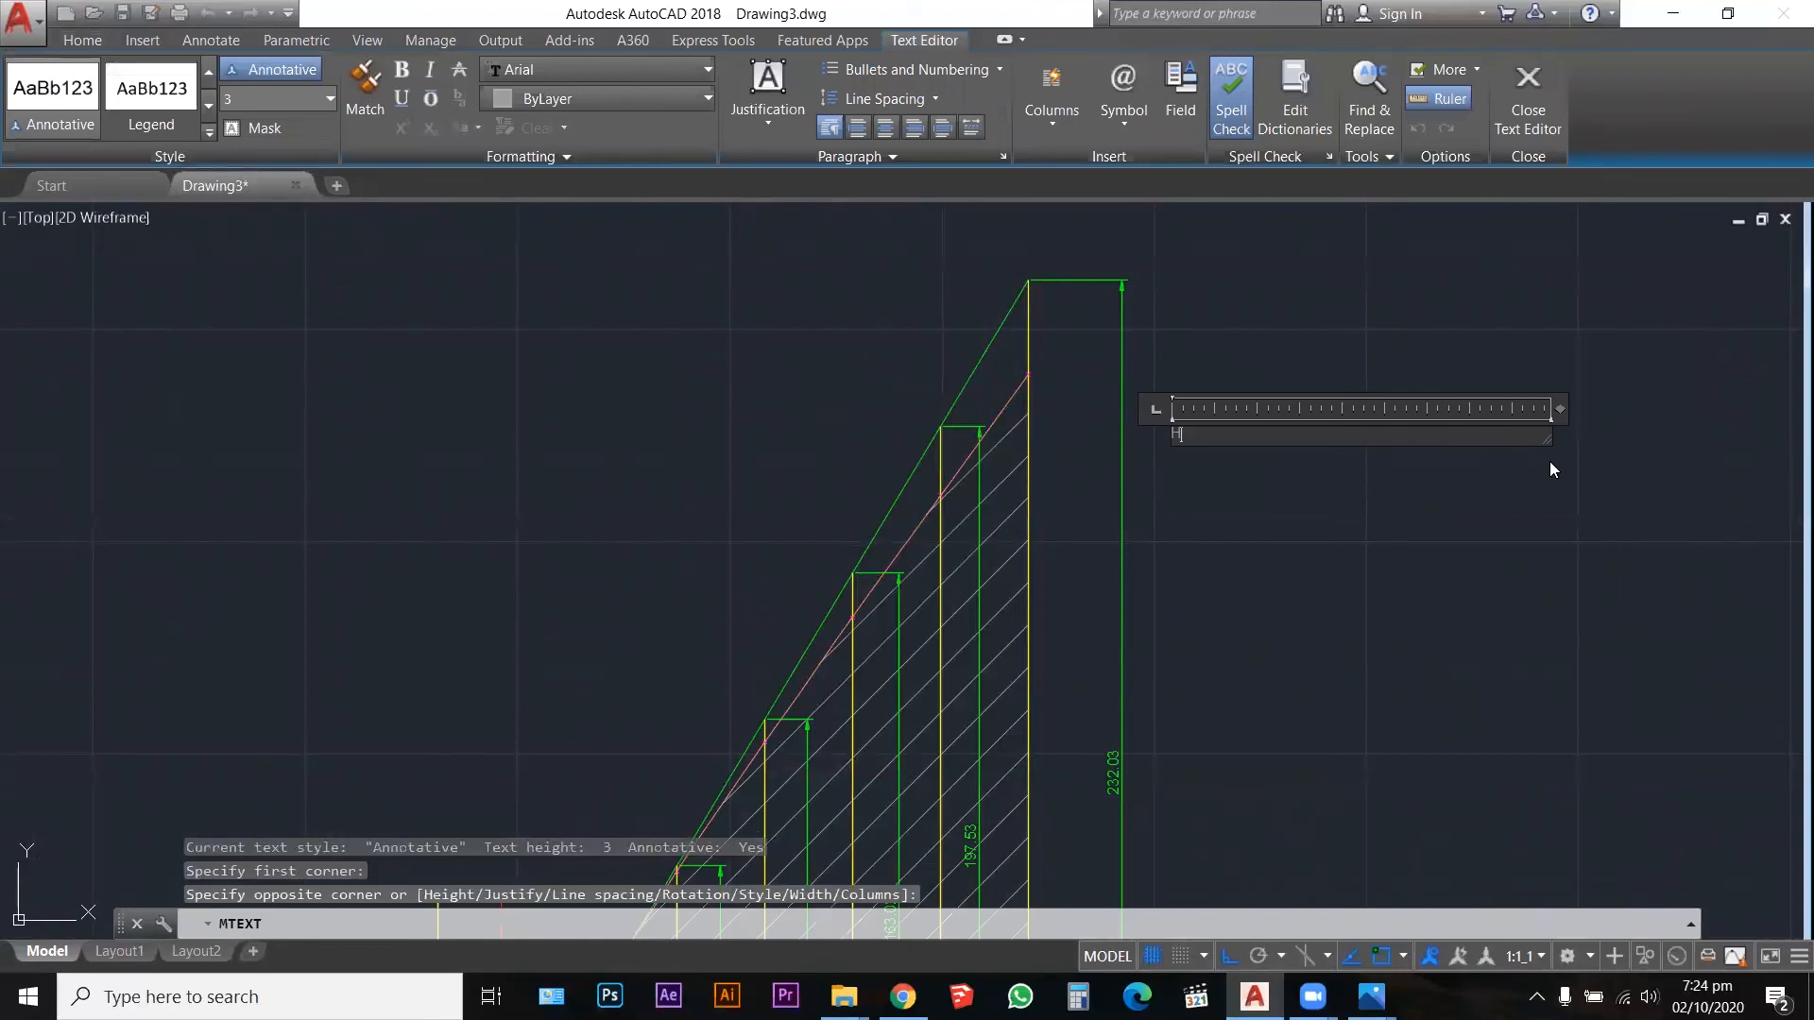
{"action": "type", "text": "HYPERBO"}
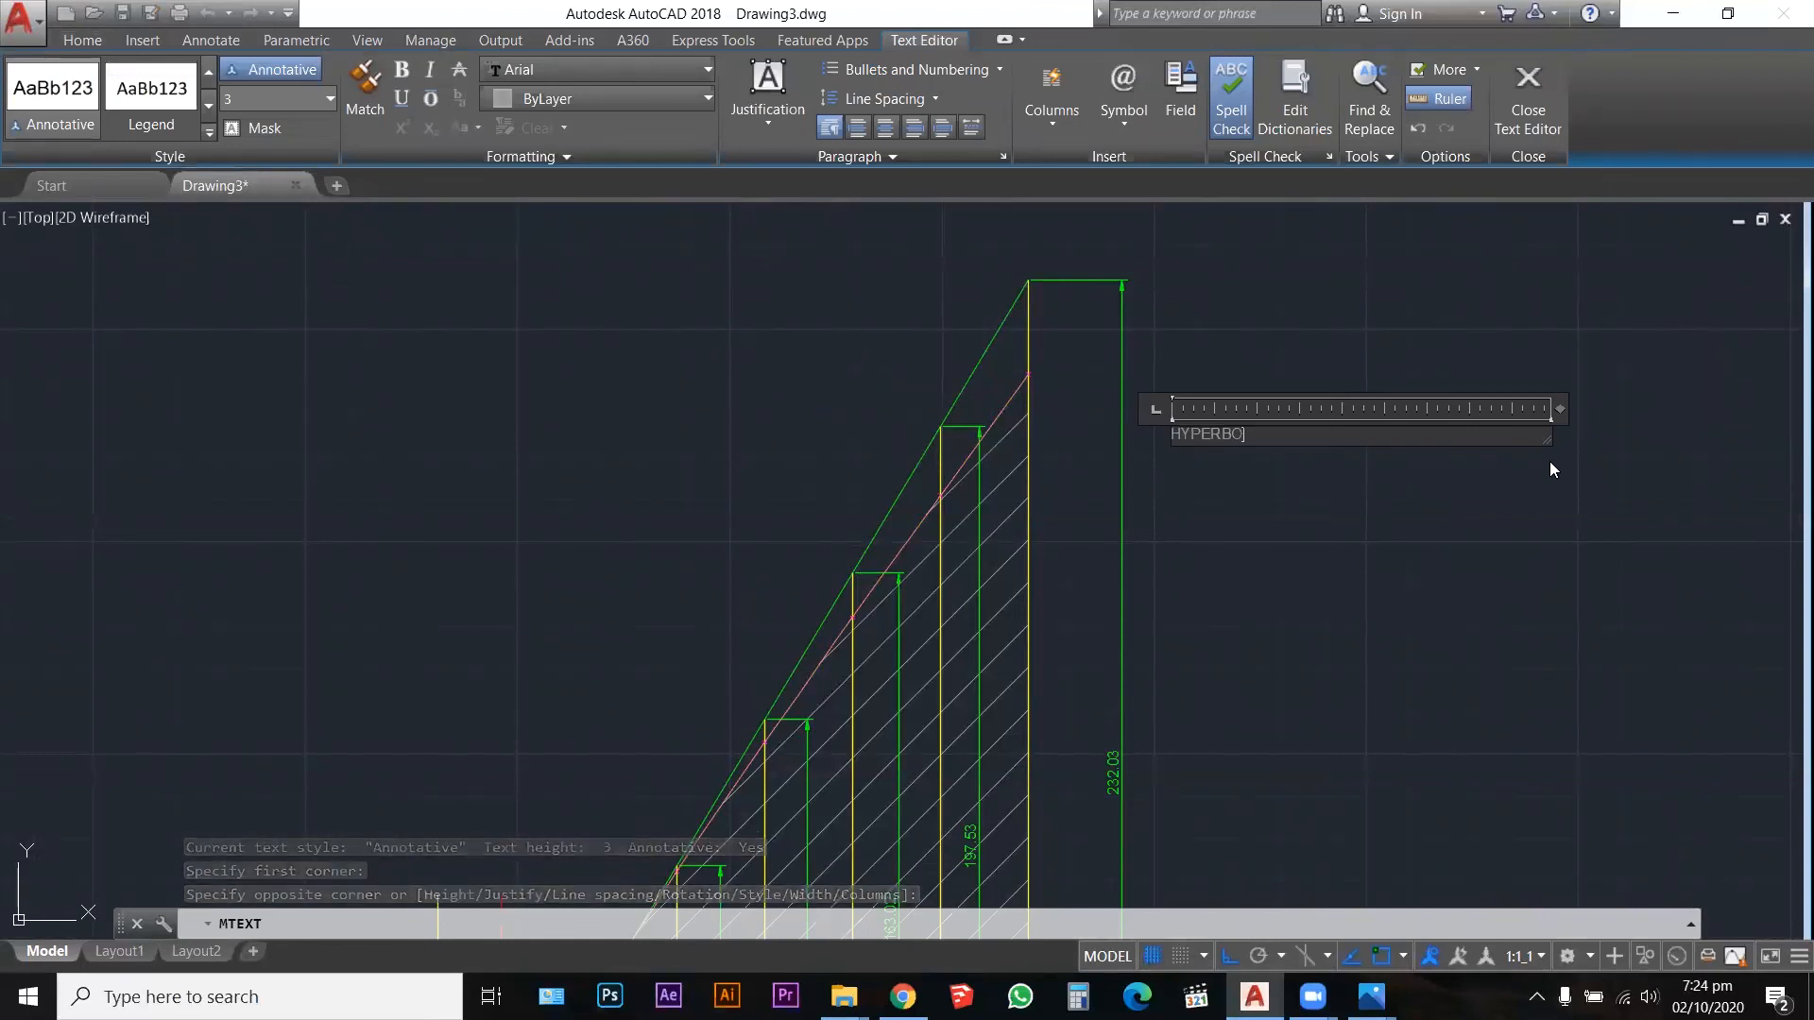
{"action": "type", "text": "LA CURVE"}
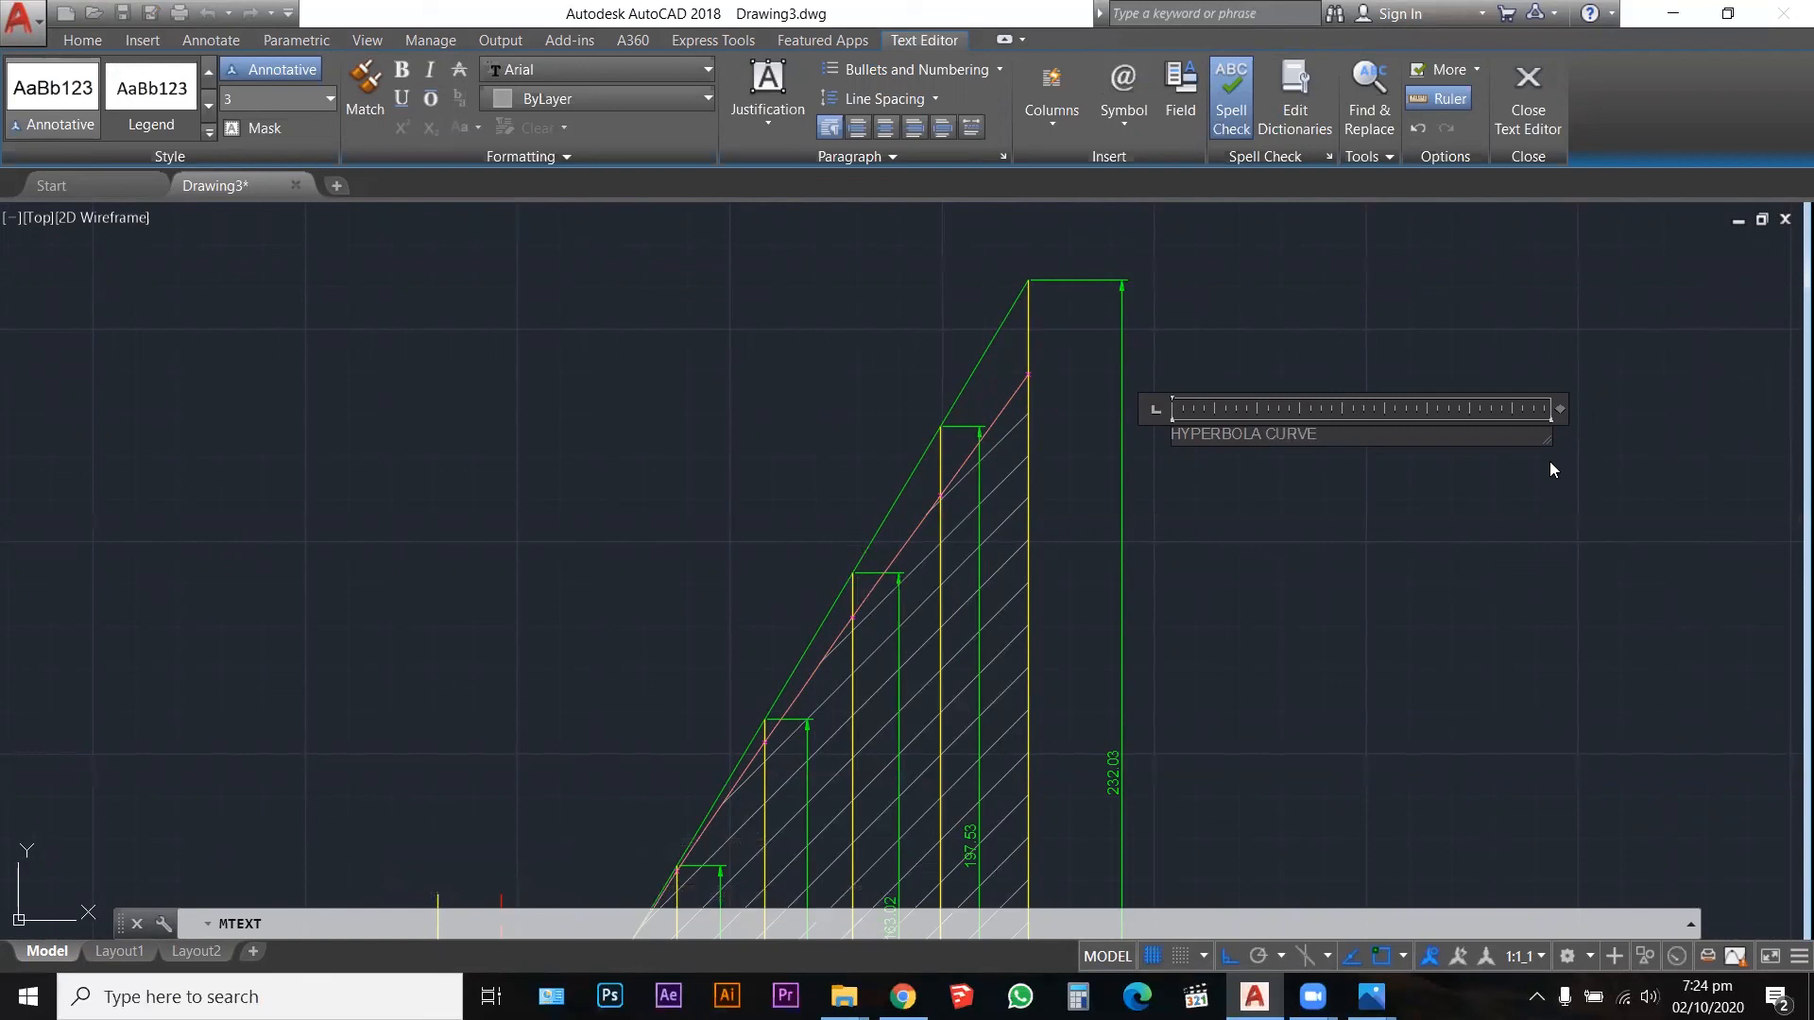
Step: Justify the curve title Middle Center, set its text height to 10 and widen its frame so it fits on one line
{"action": "key", "text": "ctrl+a"}
{"action": "left_click", "coordinate": [767, 85]}
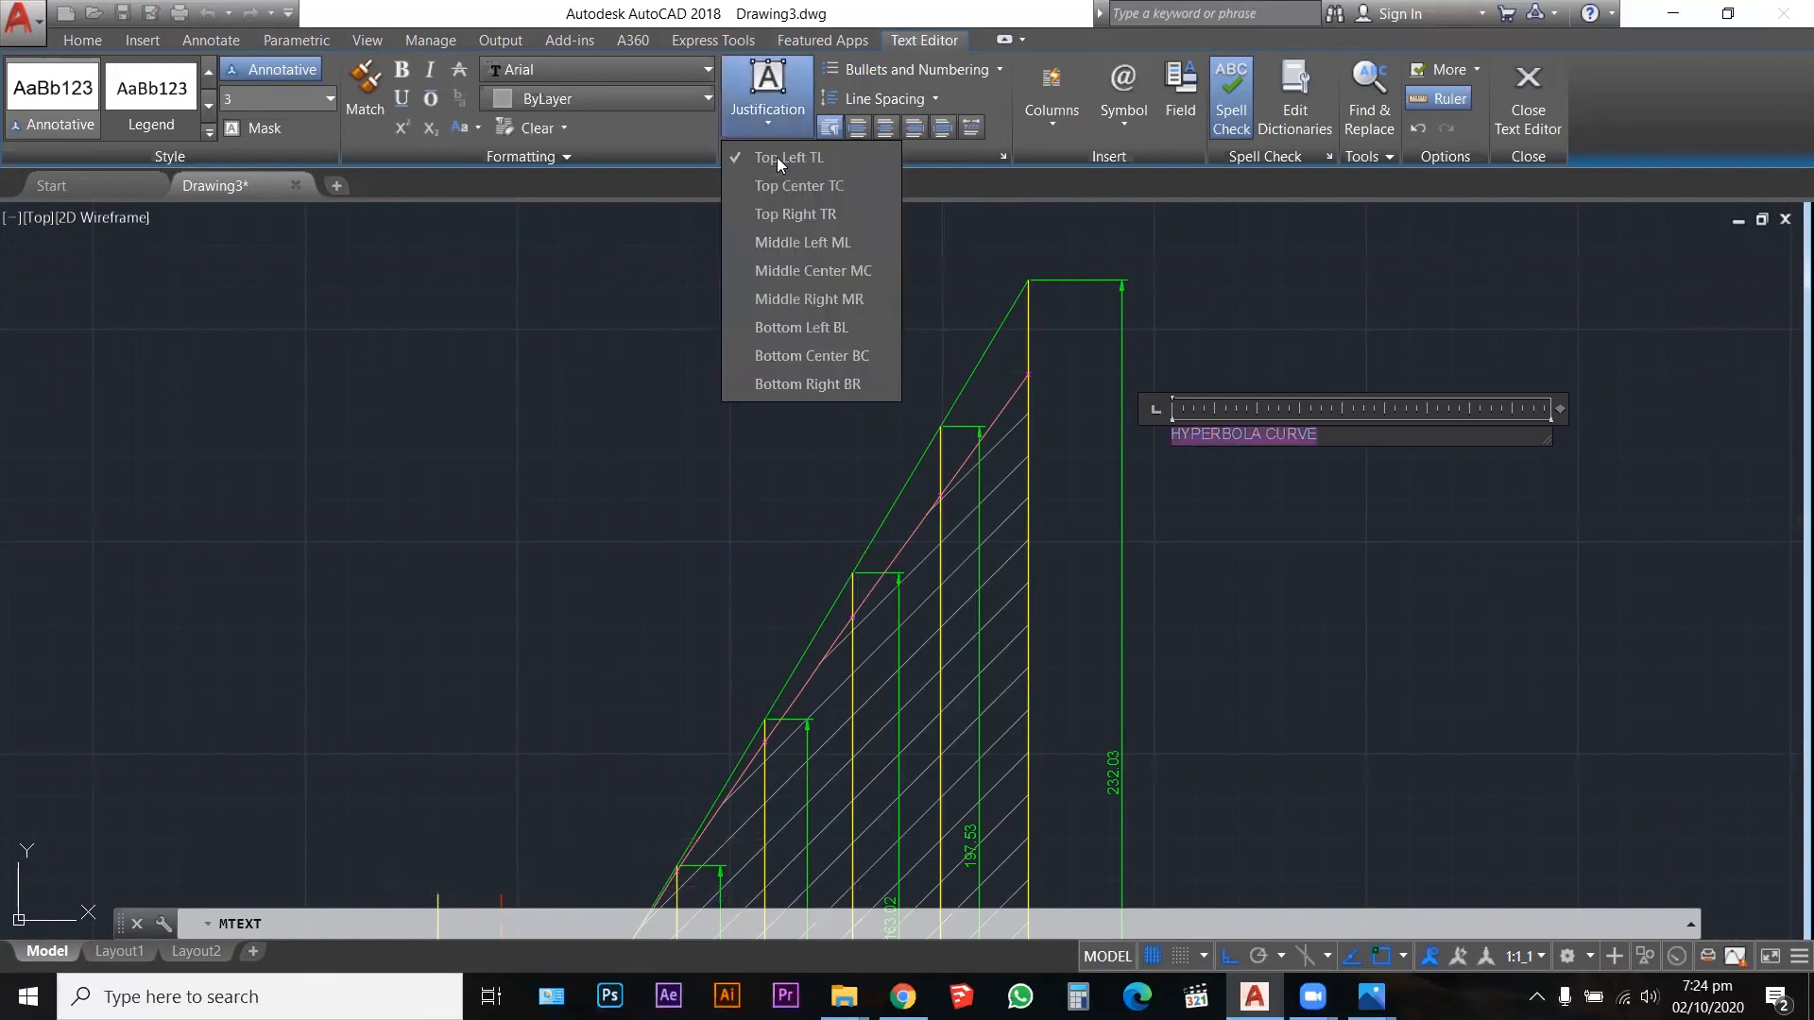
{"action": "left_click", "coordinate": [793, 272]}
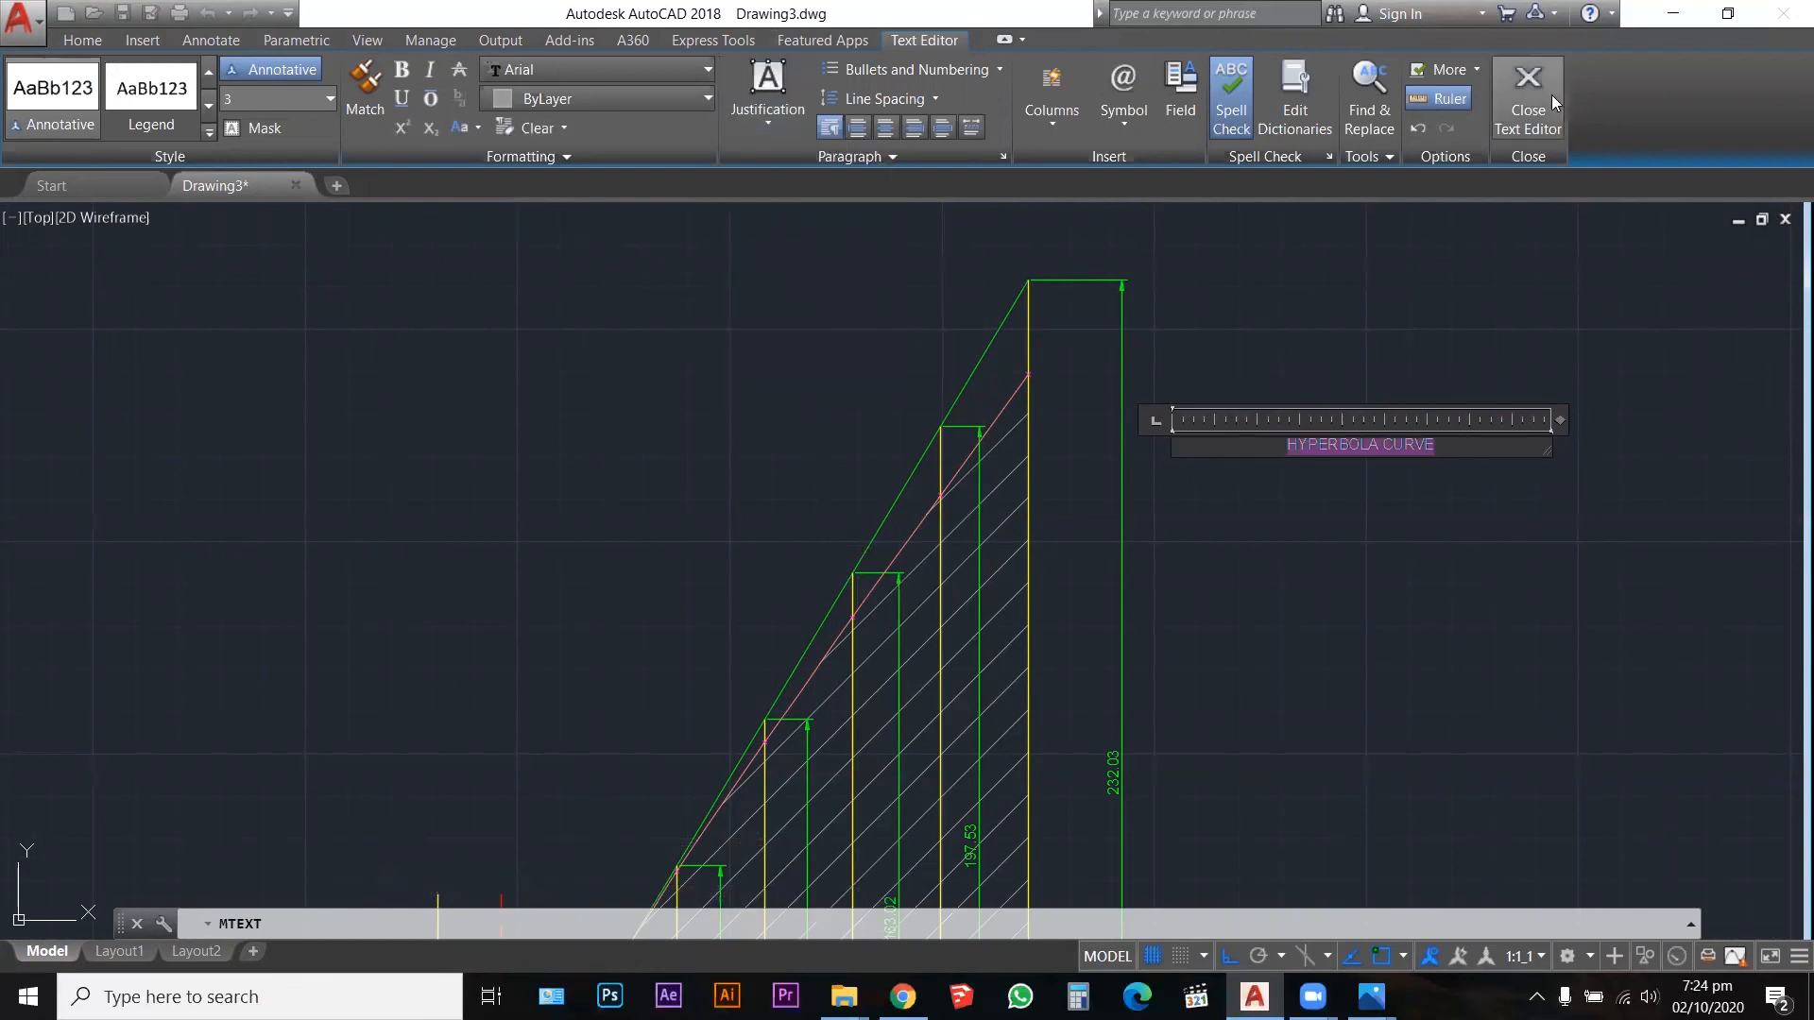
{"action": "left_click", "coordinate": [269, 96]}
{"action": "type", "text": "10"}
{"action": "key", "text": "Return"}
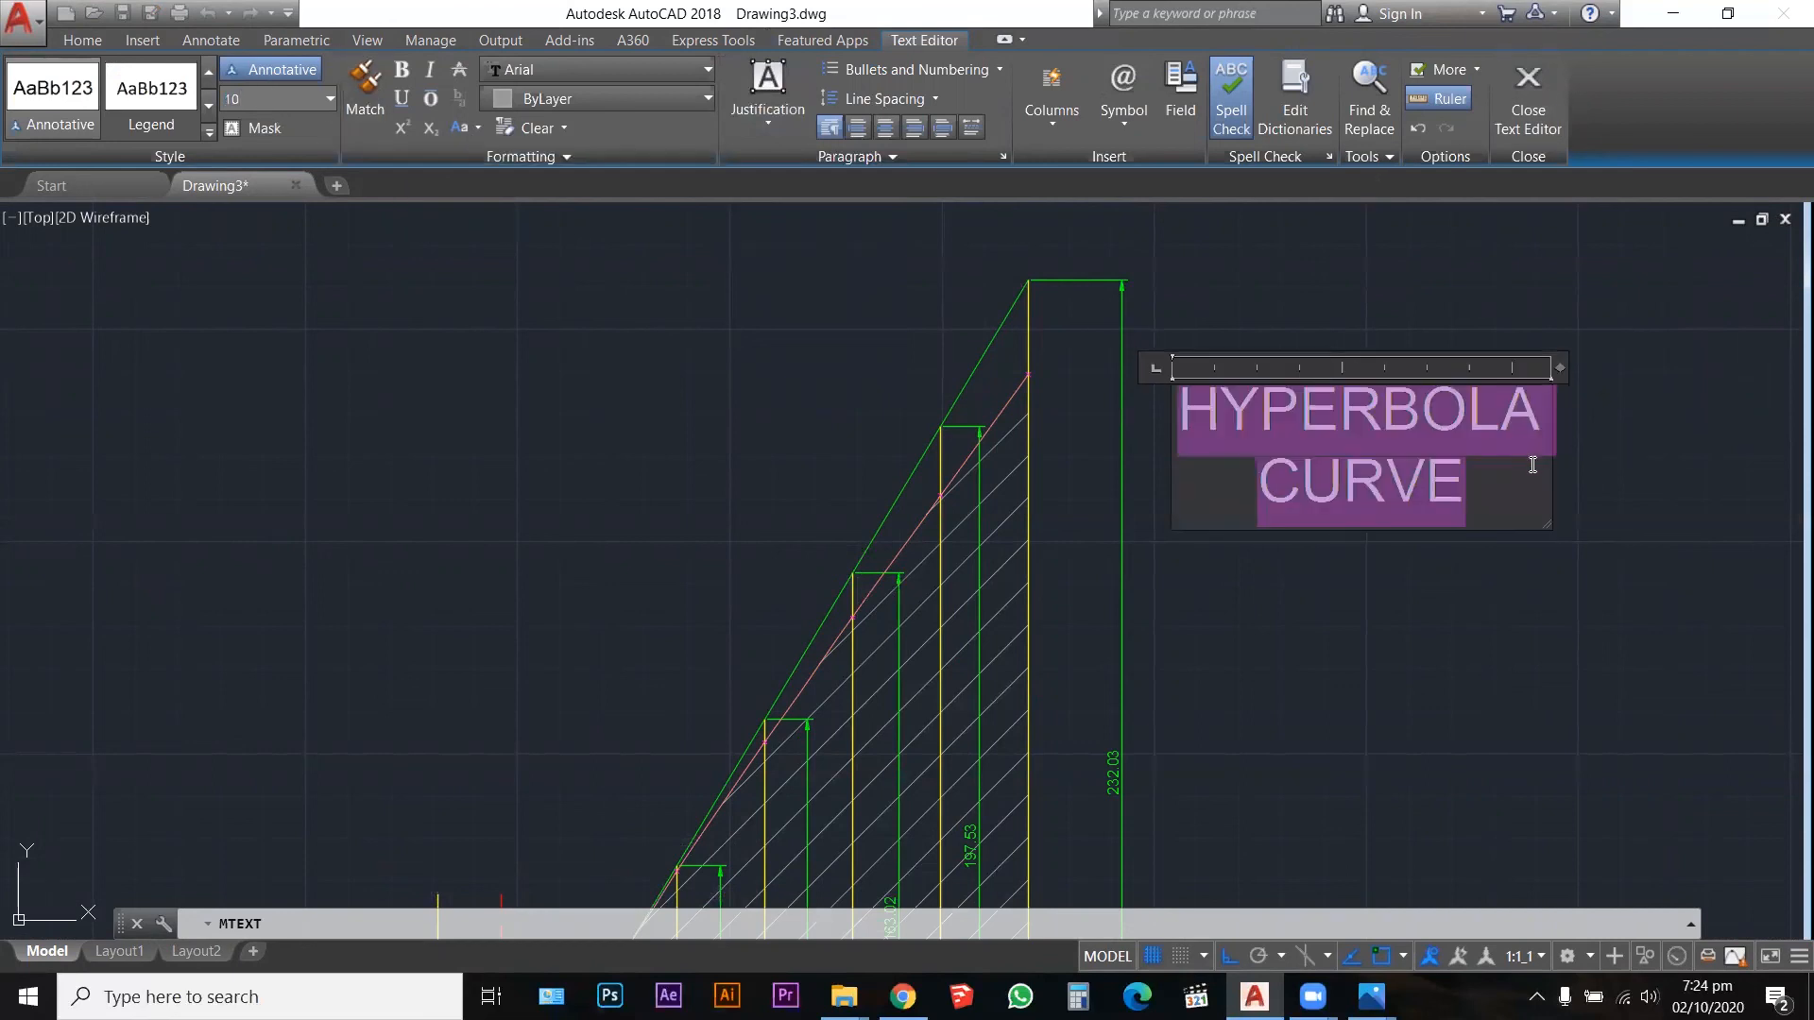
{"action": "left_click_drag", "start_coordinate": [1549, 472], "coordinate": [1799, 430]}
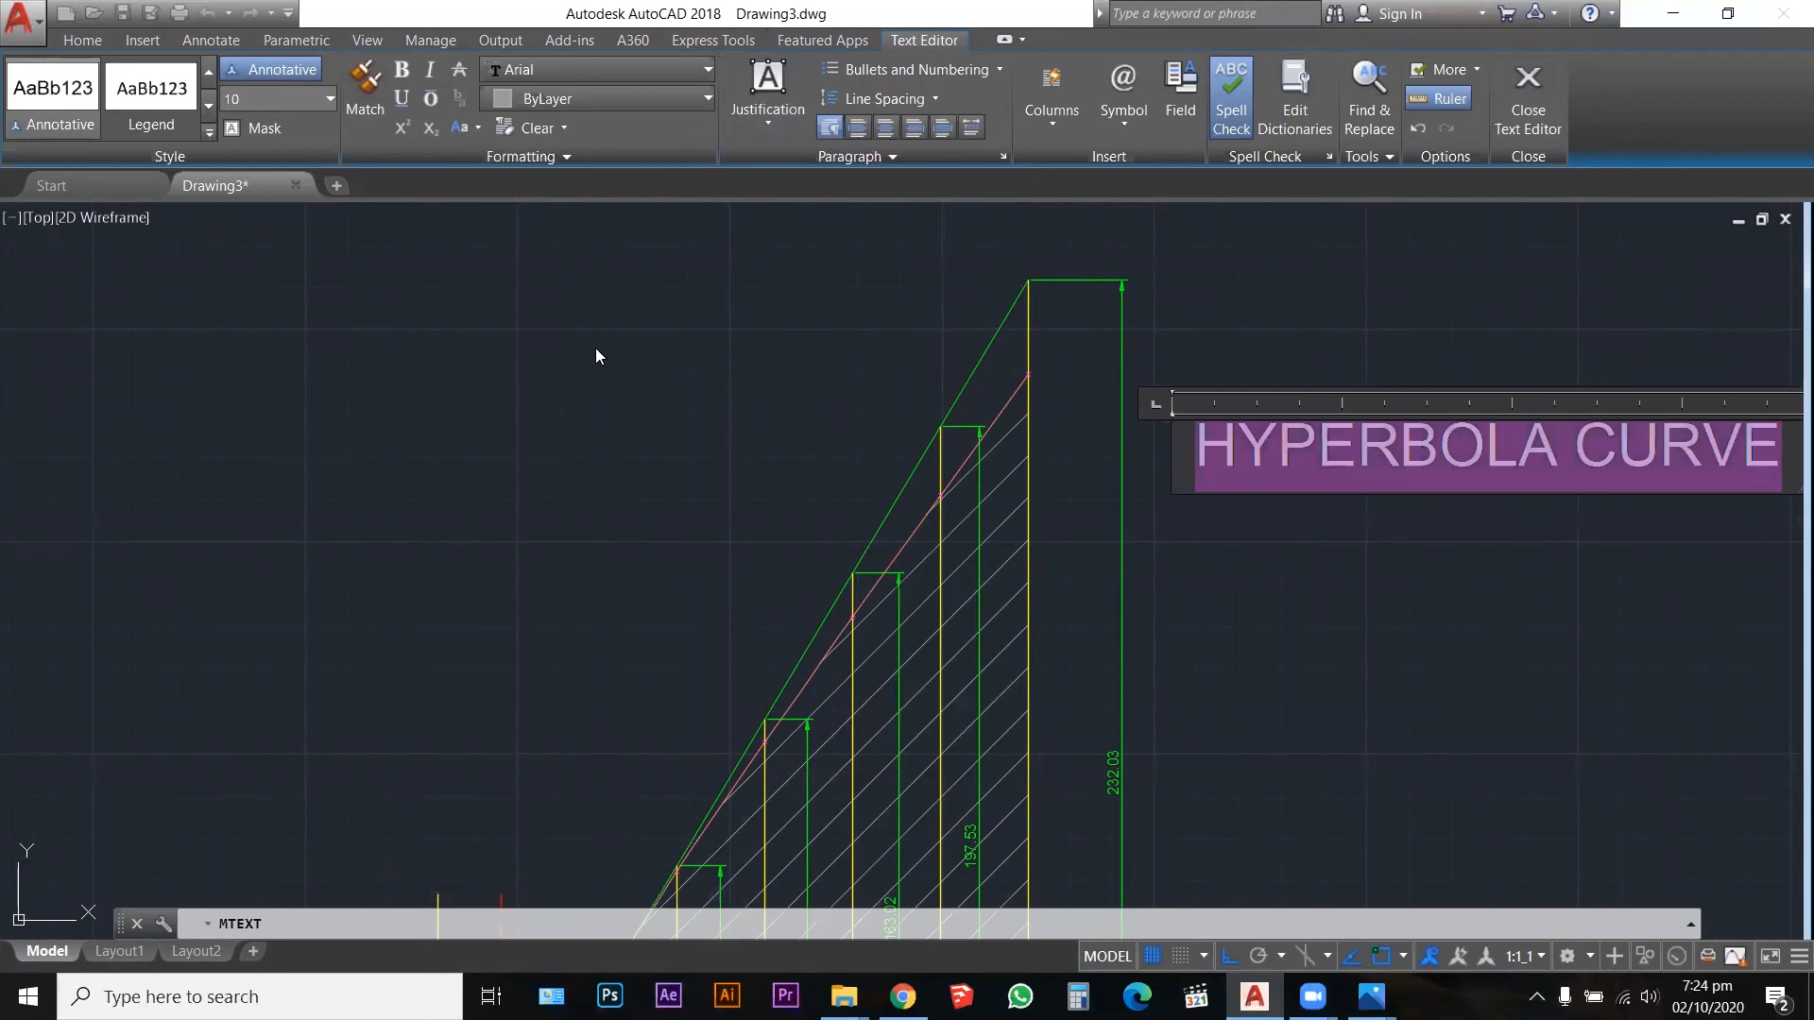
{"action": "scroll", "coordinate": [595, 356], "scroll_direction": "down", "scroll_amount": 4}
{"action": "key", "text": "Escape"}
{"action": "key", "text": "Escape"}
{"action": "key", "text": "Escape"}
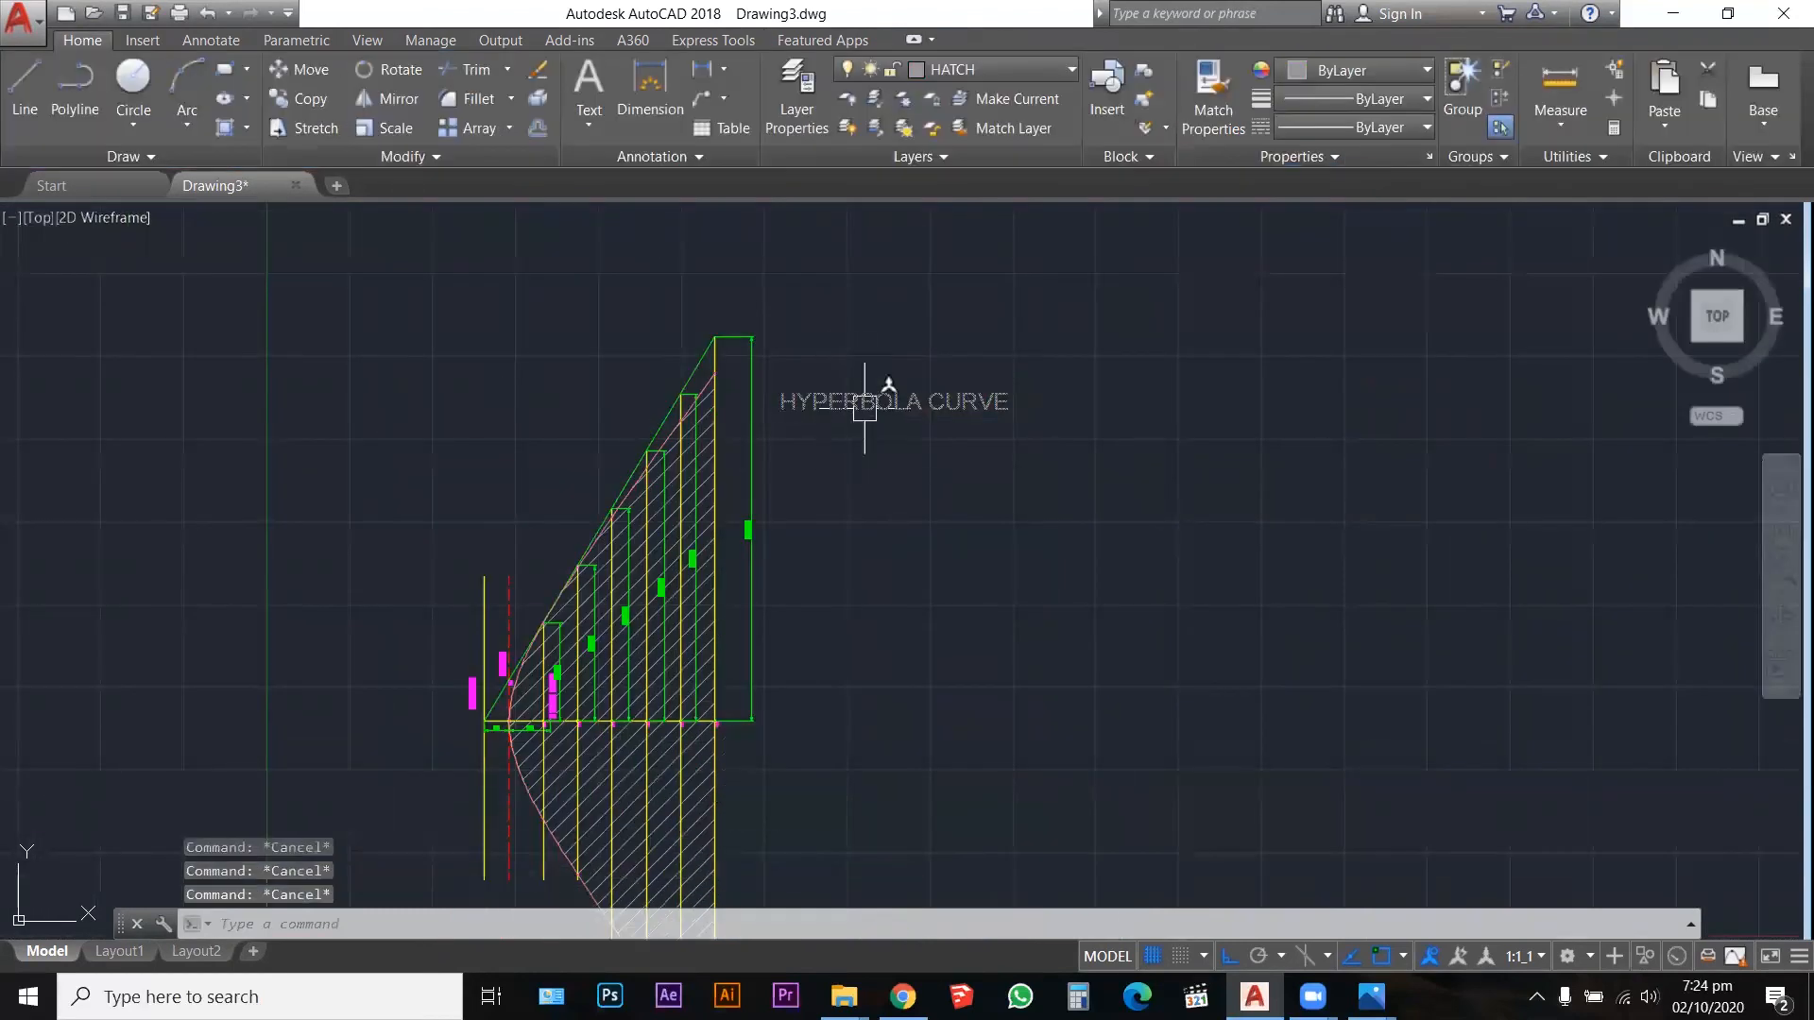
Step: Assign the "HYPERBOLA CURVE" text to the TEXTS layer
{"action": "left_click", "coordinate": [864, 408]}
{"action": "left_click", "coordinate": [982, 69]}
{"action": "left_click", "coordinate": [956, 323]}
{"action": "key", "text": "Escape"}
Step: Move the "HYPERBOLA CURVE" text horizontally to the left side of the curve's upper part, just over 200 units away
{"action": "scroll", "coordinate": [705, 324], "scroll_direction": "down", "scroll_amount": 2}
{"action": "scroll", "coordinate": [599, 356], "scroll_direction": "up", "scroll_amount": 4}
{"action": "left_click", "coordinate": [1044, 405]}
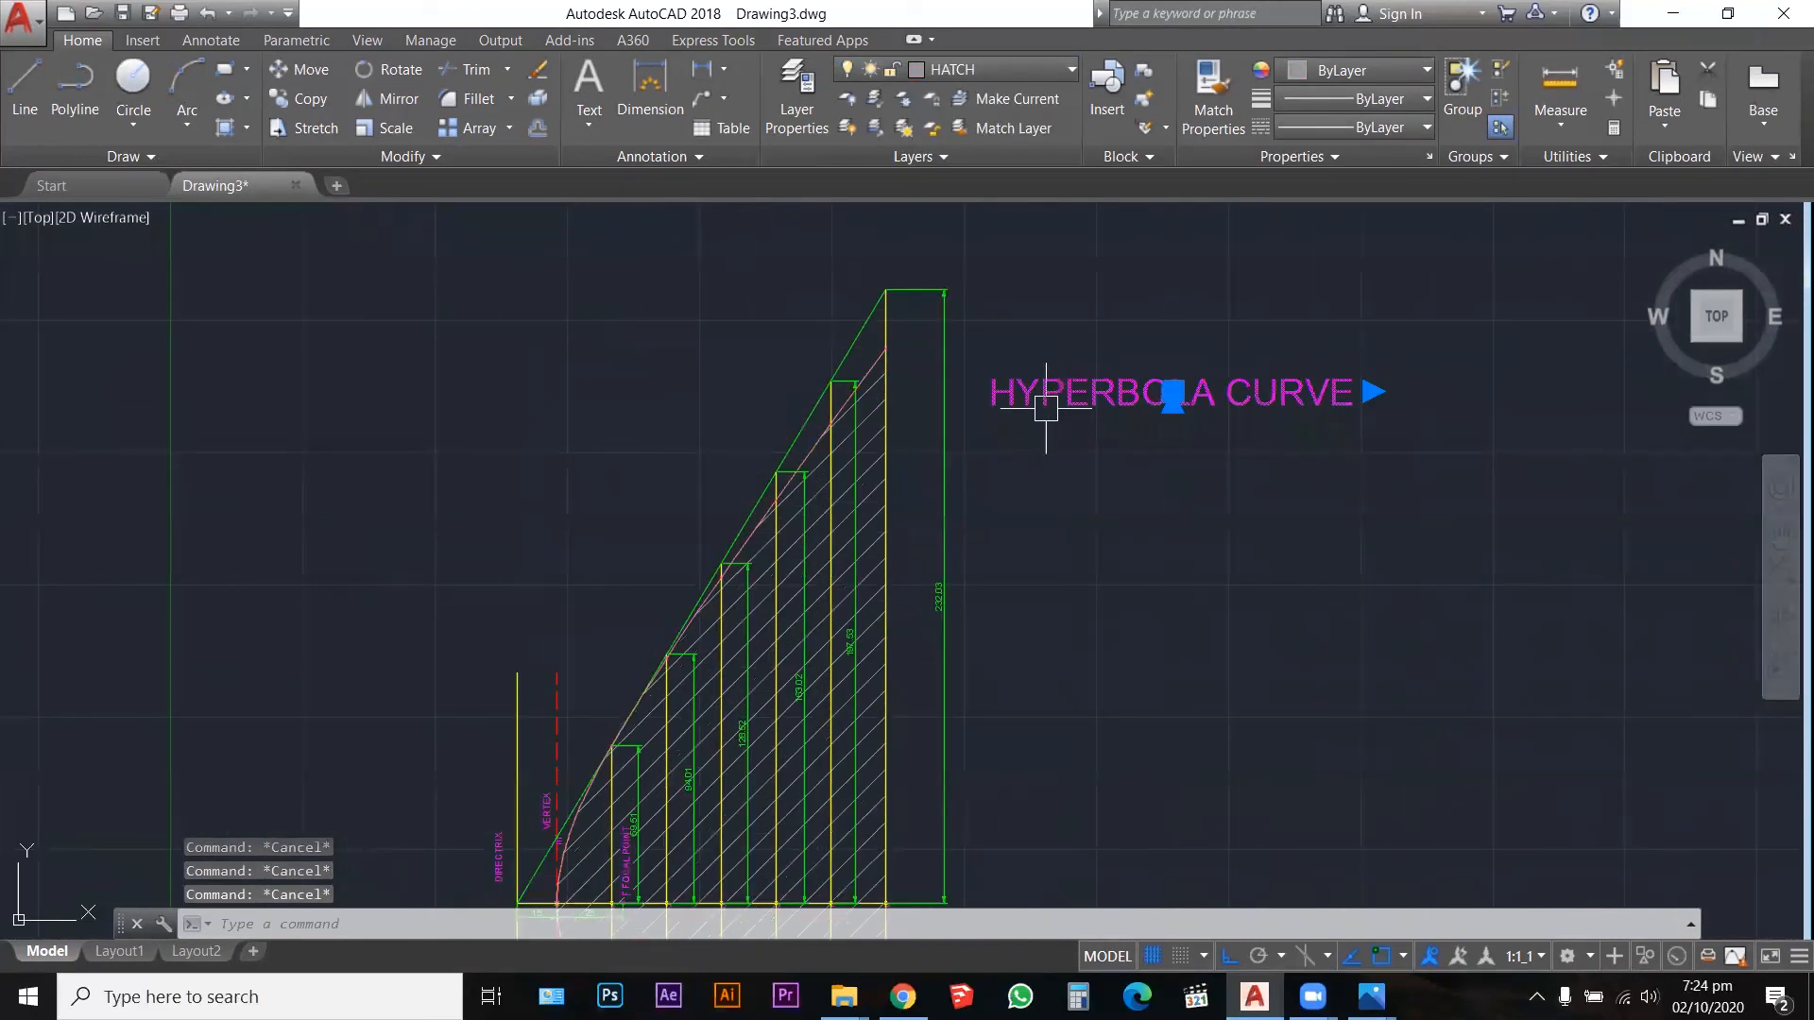
{"action": "left_click", "coordinate": [1181, 393]}
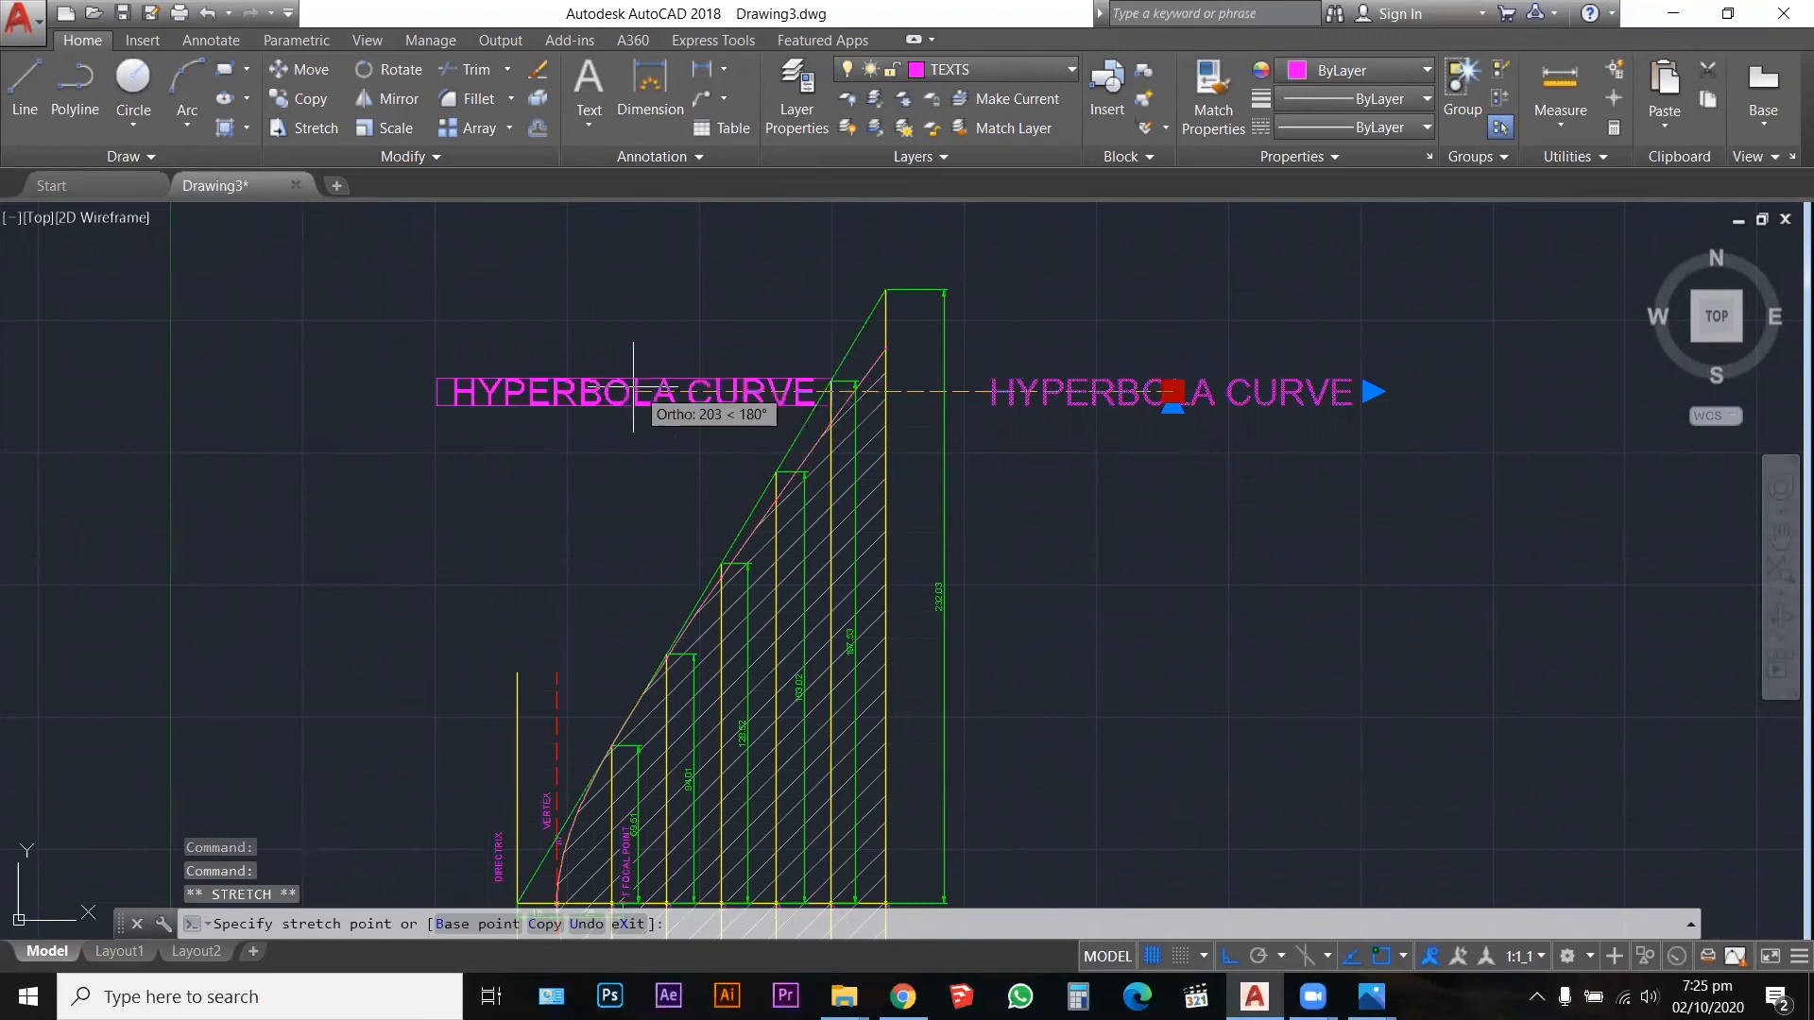
{"action": "left_click", "coordinate": [615, 392]}
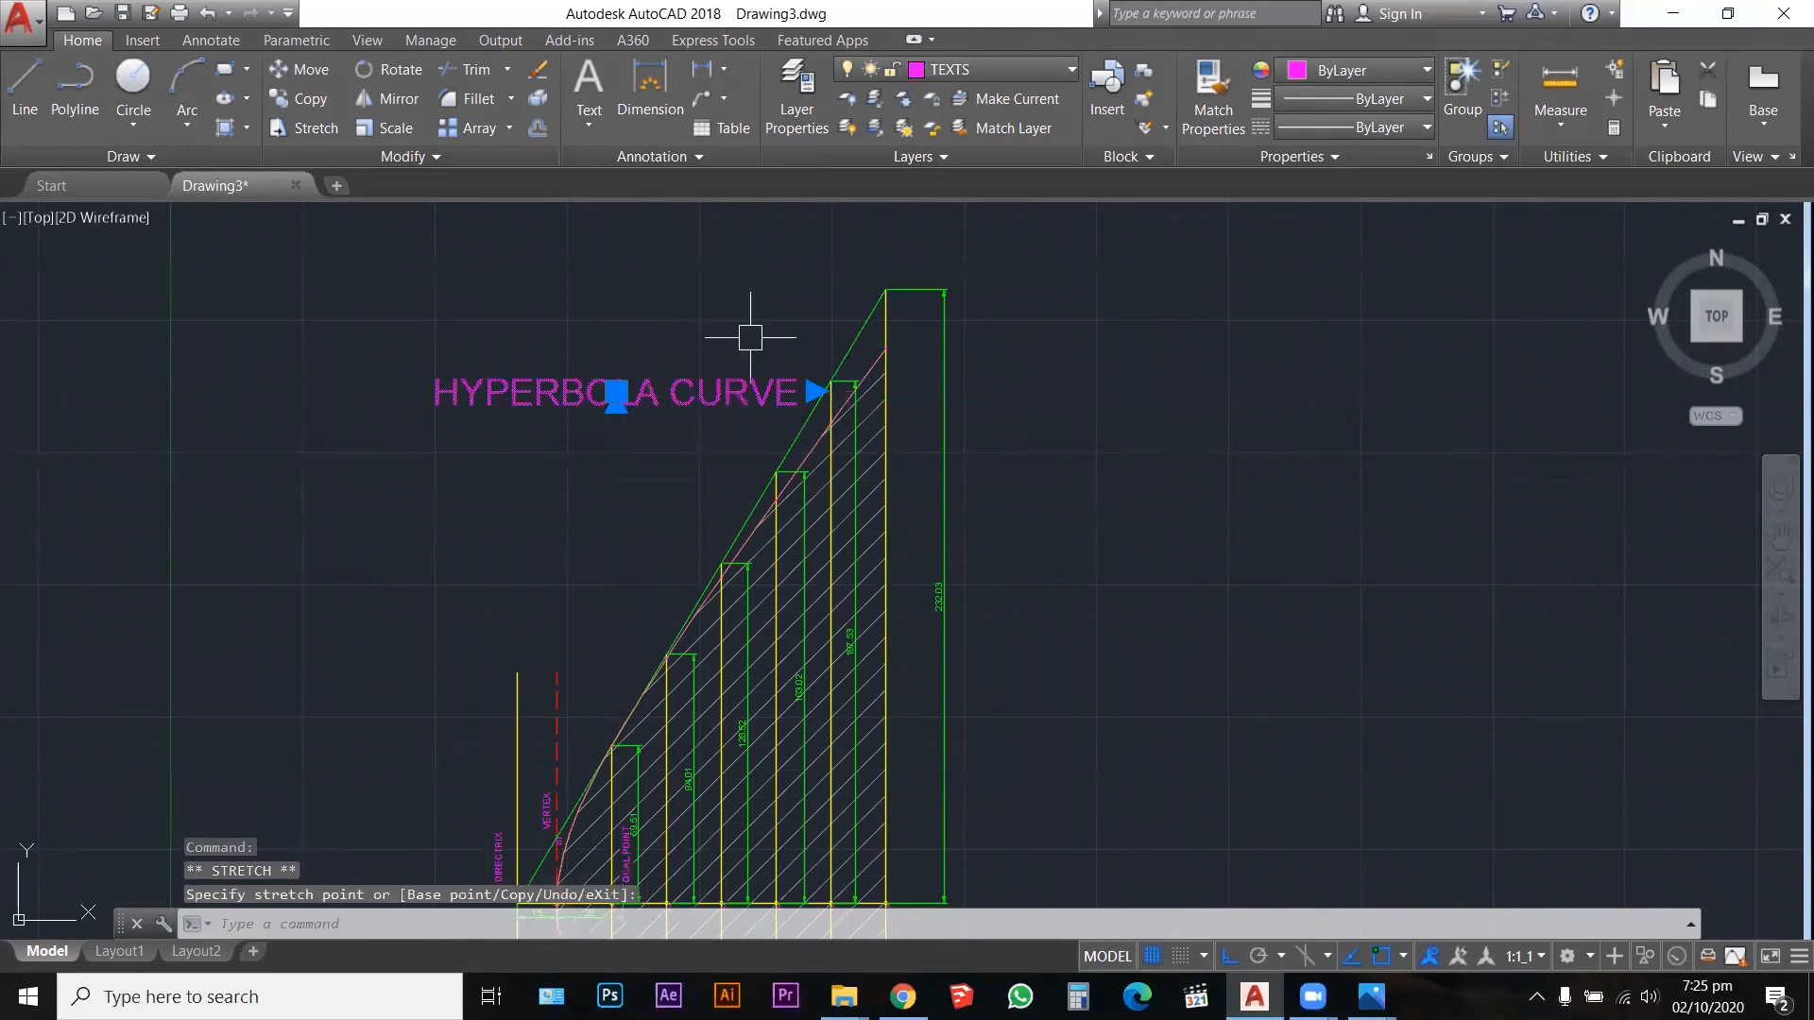
Step: Trim the lower ends of the yellow construction lines that extend past the curve's lower branch
{"action": "key", "text": "Escape"}
{"action": "key", "text": "Escape"}
{"action": "key", "text": "Escape"}
{"action": "scroll", "coordinate": [935, 326], "scroll_direction": "down", "scroll_amount": 4}
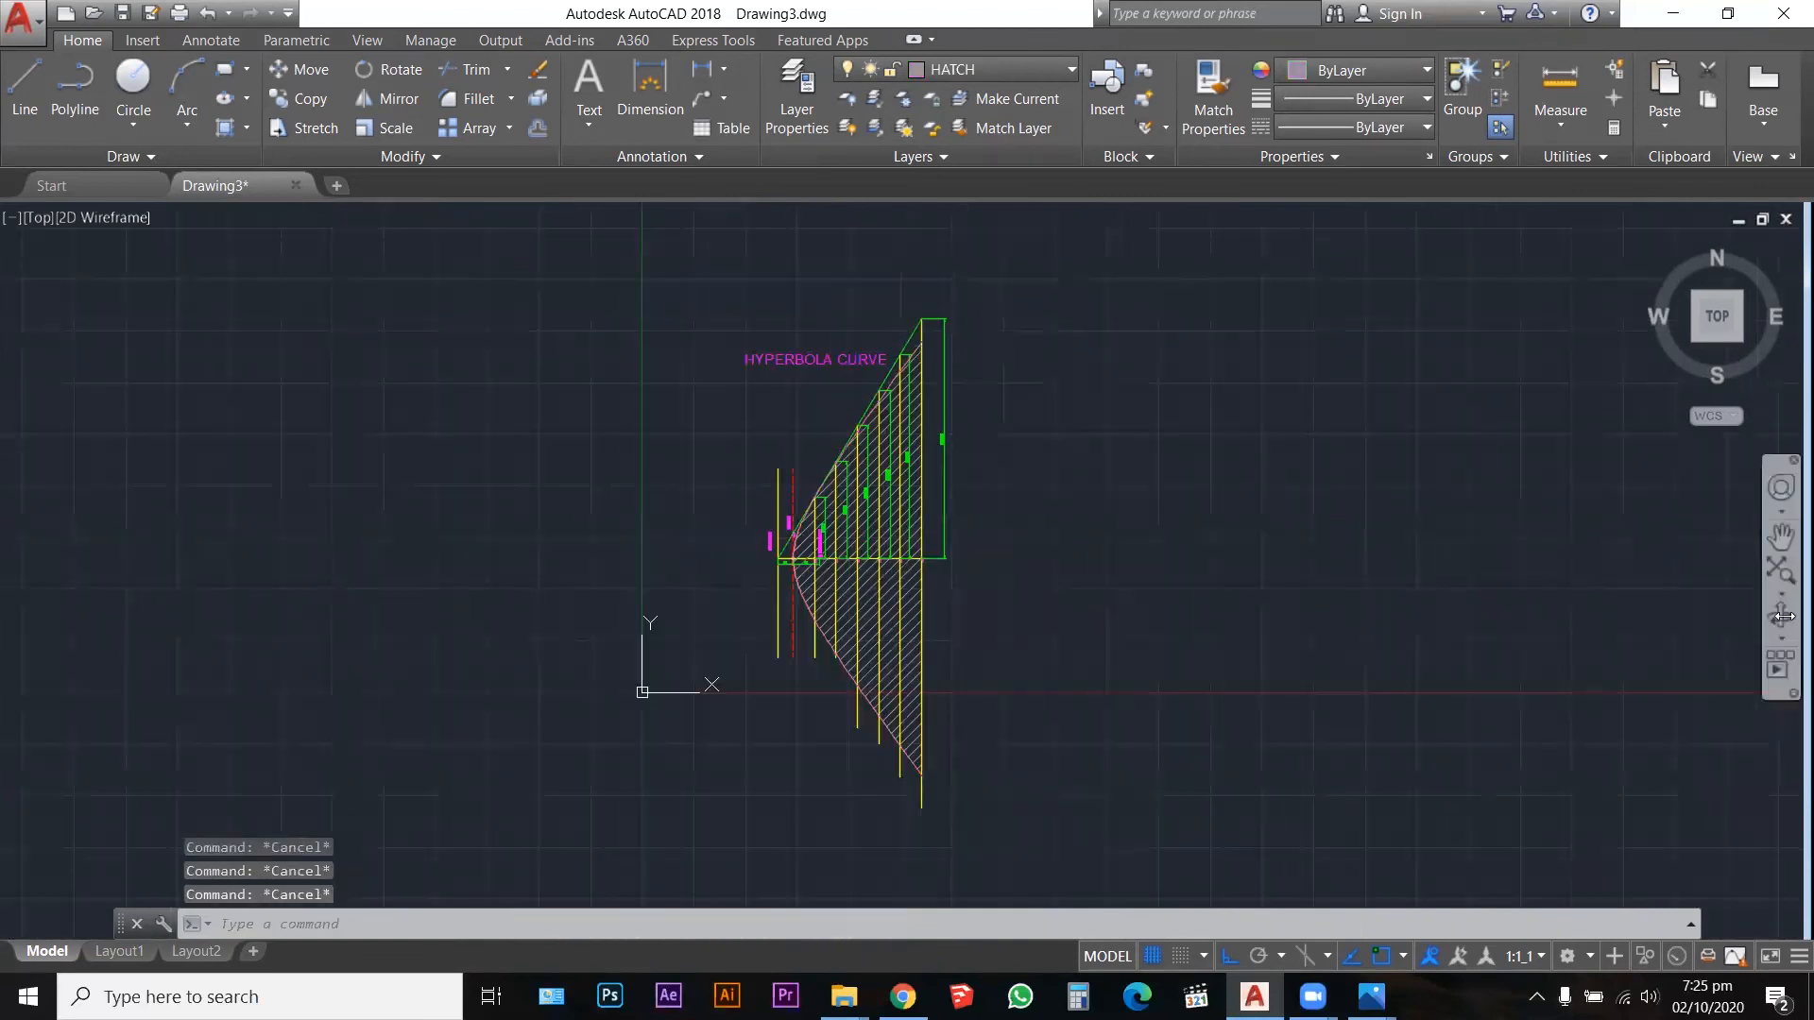
{"action": "left_click", "coordinate": [1781, 571]}
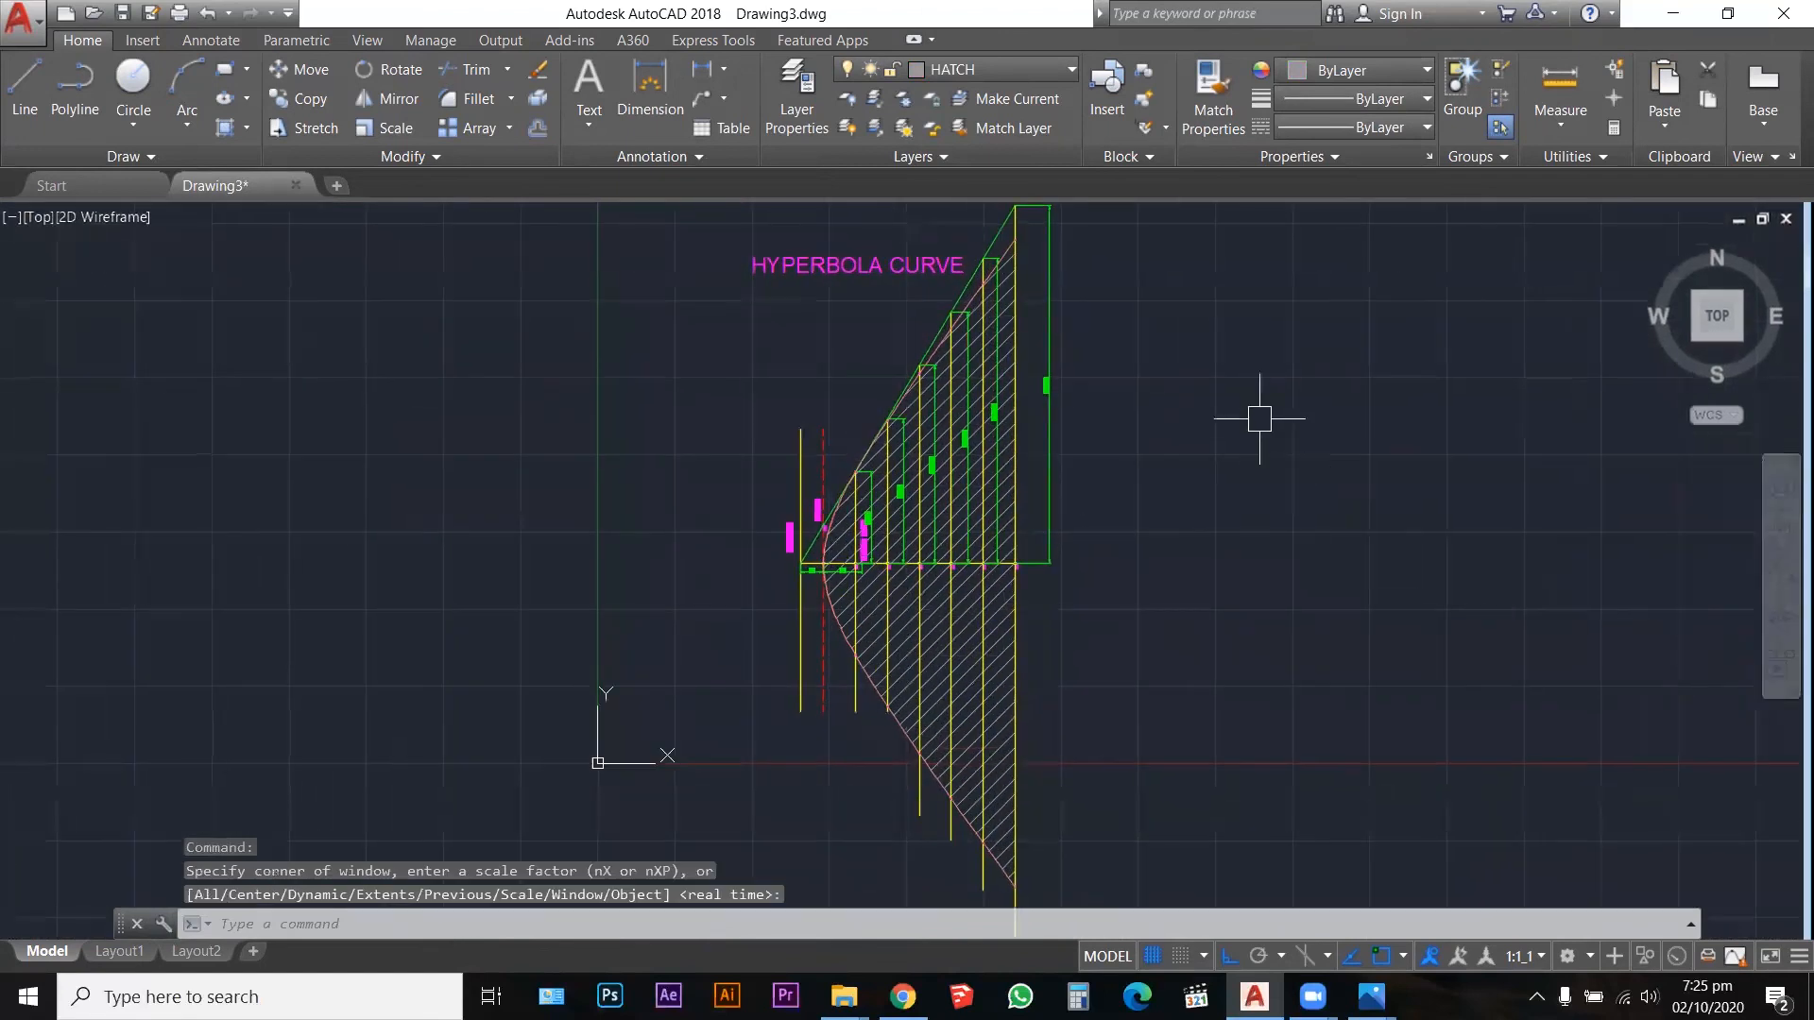
{"action": "key", "text": "Escape"}
{"action": "key", "text": "Escape"}
{"action": "type", "text": "tr"}
{"action": "key", "text": "Return"}
{"action": "left_click", "coordinate": [1173, 737]}
{"action": "left_click", "coordinate": [1042, 494]}
{"action": "scroll", "coordinate": [1025, 628], "scroll_direction": "up", "scroll_amount": 6}
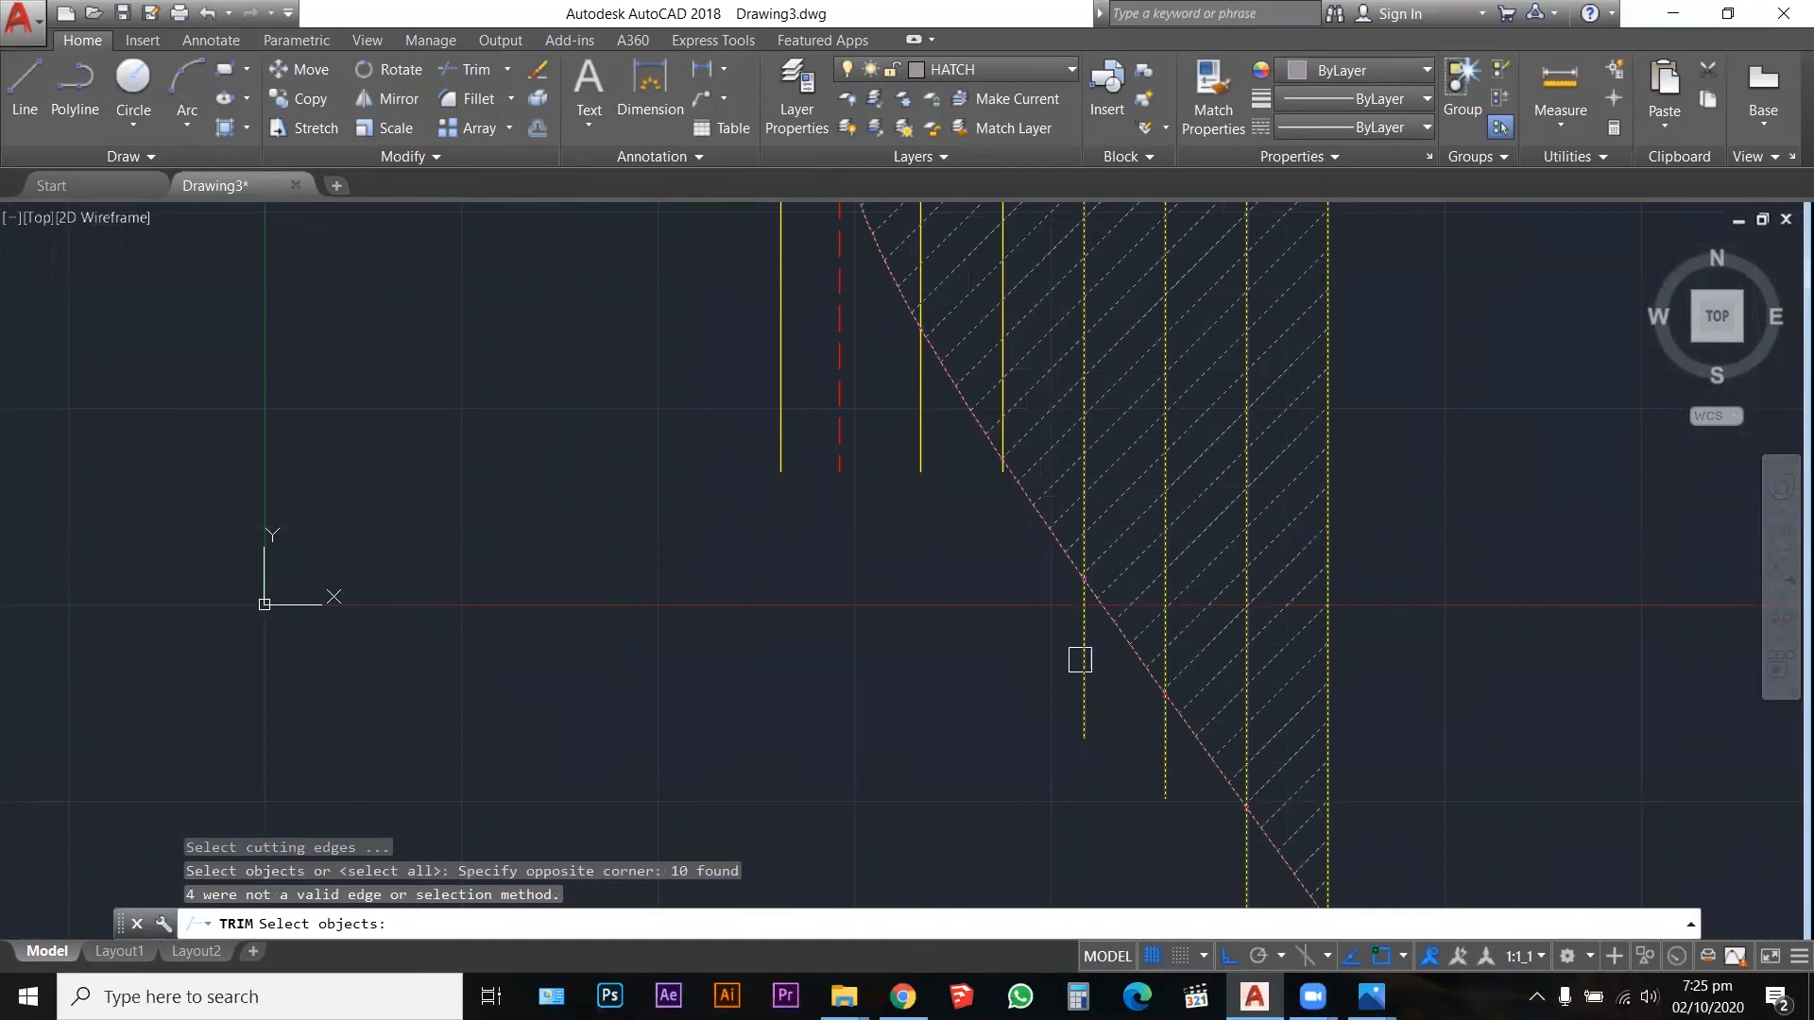
{"action": "key", "text": "Return"}
{"action": "left_click", "coordinate": [1081, 637]}
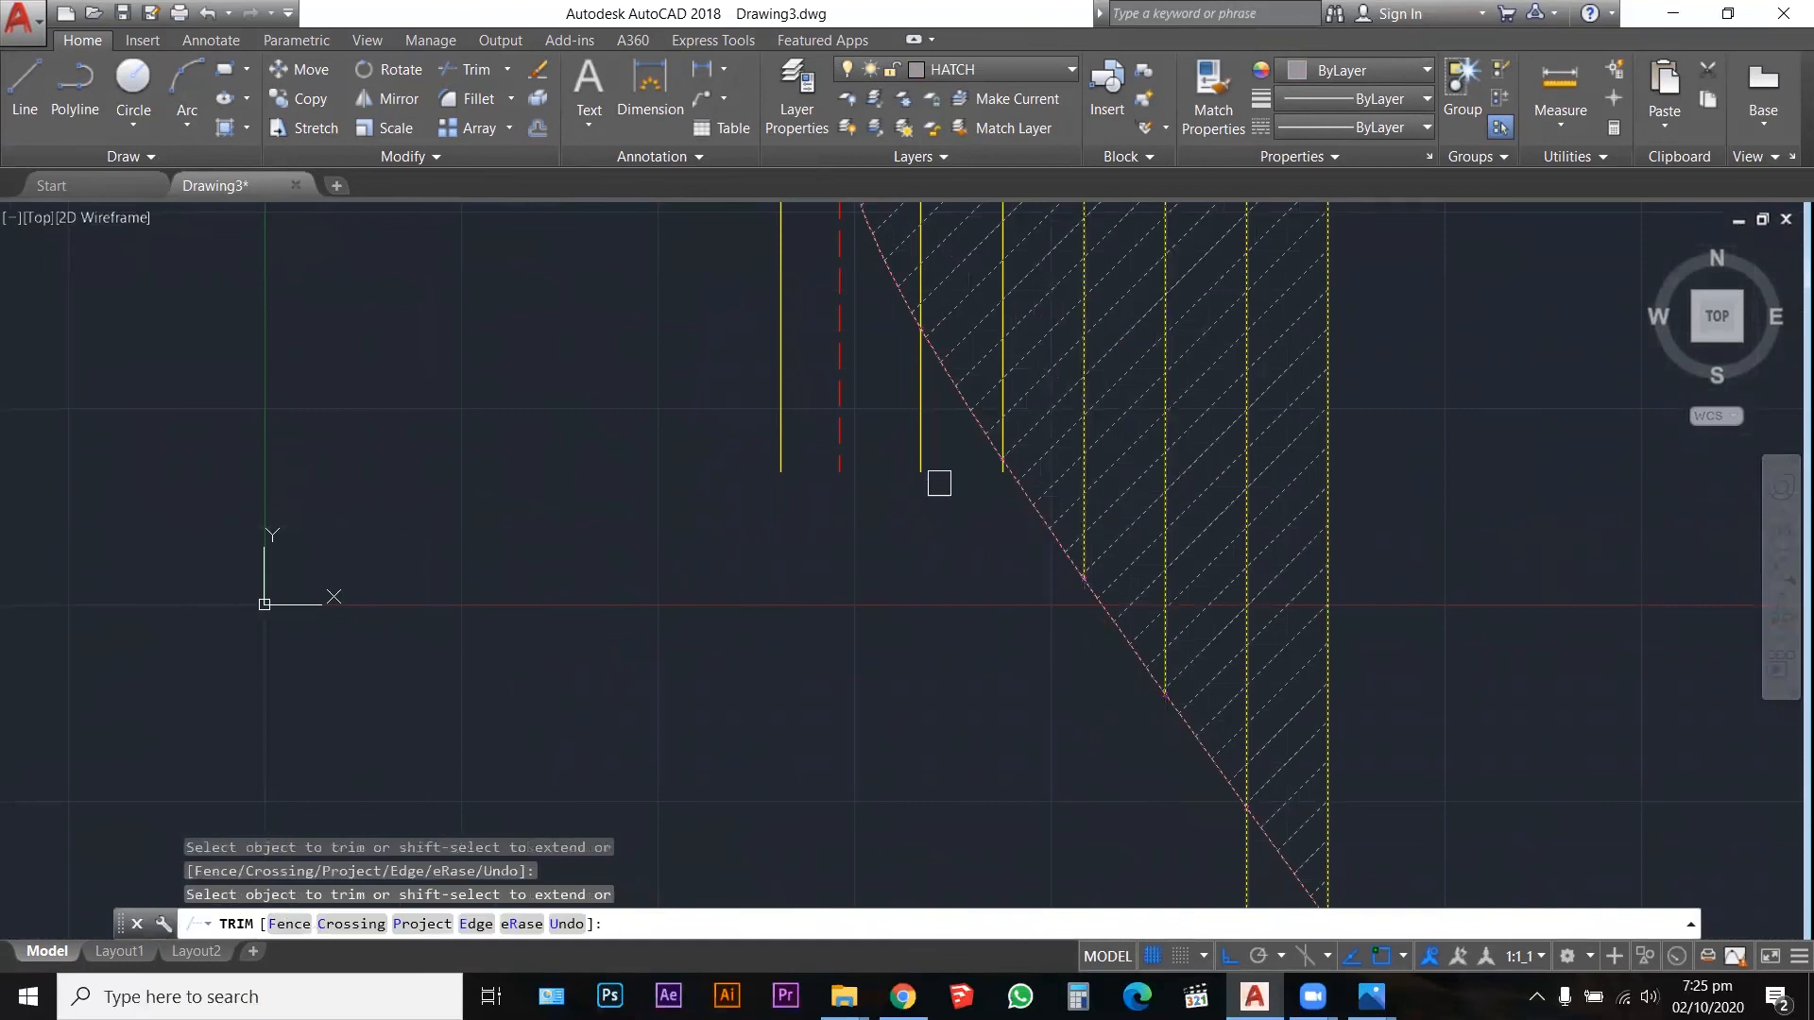
{"action": "scroll", "coordinate": [912, 435], "scroll_direction": "down", "scroll_amount": 2}
{"action": "left_click", "coordinate": [1117, 739]}
{"action": "left_click", "coordinate": [1164, 766]}
{"action": "scroll", "coordinate": [919, 487], "scroll_direction": "down", "scroll_amount": 2}
{"action": "scroll", "coordinate": [925, 483], "scroll_direction": "down", "scroll_amount": 2}
{"action": "scroll", "coordinate": [963, 261], "scroll_direction": "up", "scroll_amount": 1}
Step: Try to trim the lines near the vertex above the horizontal axis
{"action": "left_click", "coordinate": [877, 460]}
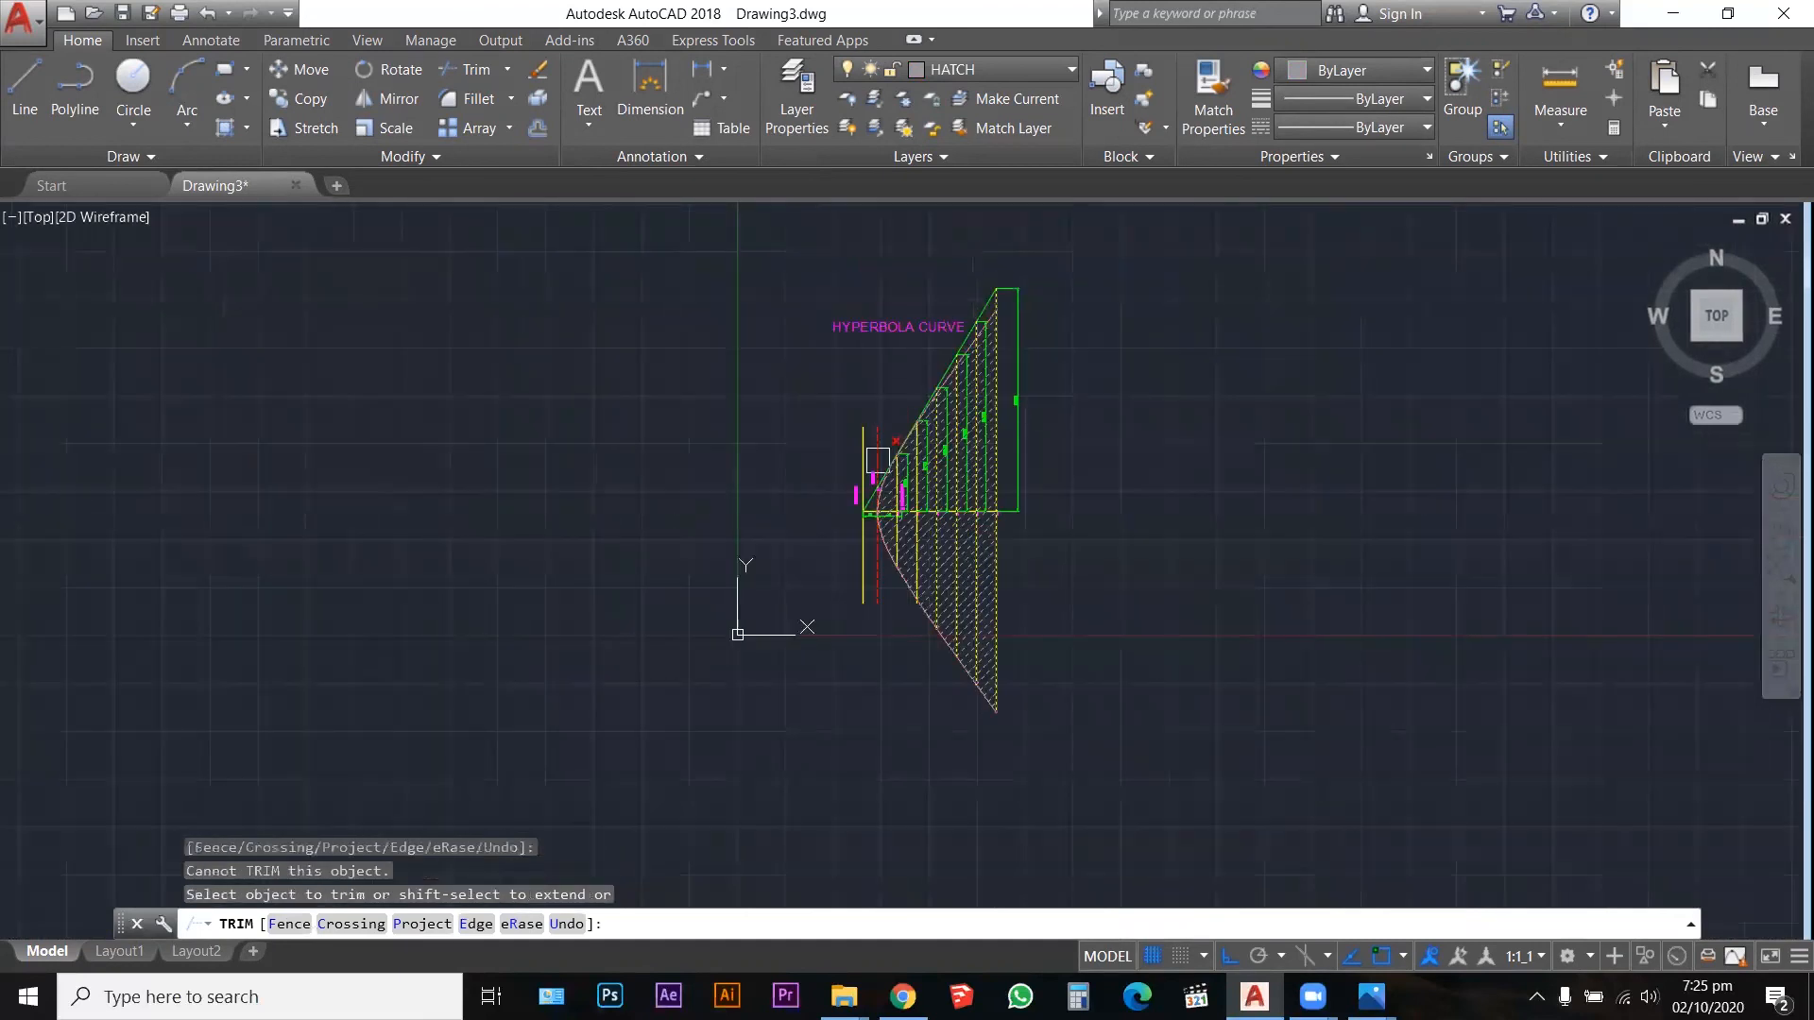
{"action": "scroll", "coordinate": [878, 463], "scroll_direction": "up", "scroll_amount": 2}
{"action": "left_click", "coordinate": [882, 429]}
{"action": "key", "text": "Escape"}
{"action": "key", "text": "Escape"}
{"action": "key", "text": "Escape"}
{"action": "scroll", "coordinate": [731, 432], "scroll_direction": "down", "scroll_amount": 1}
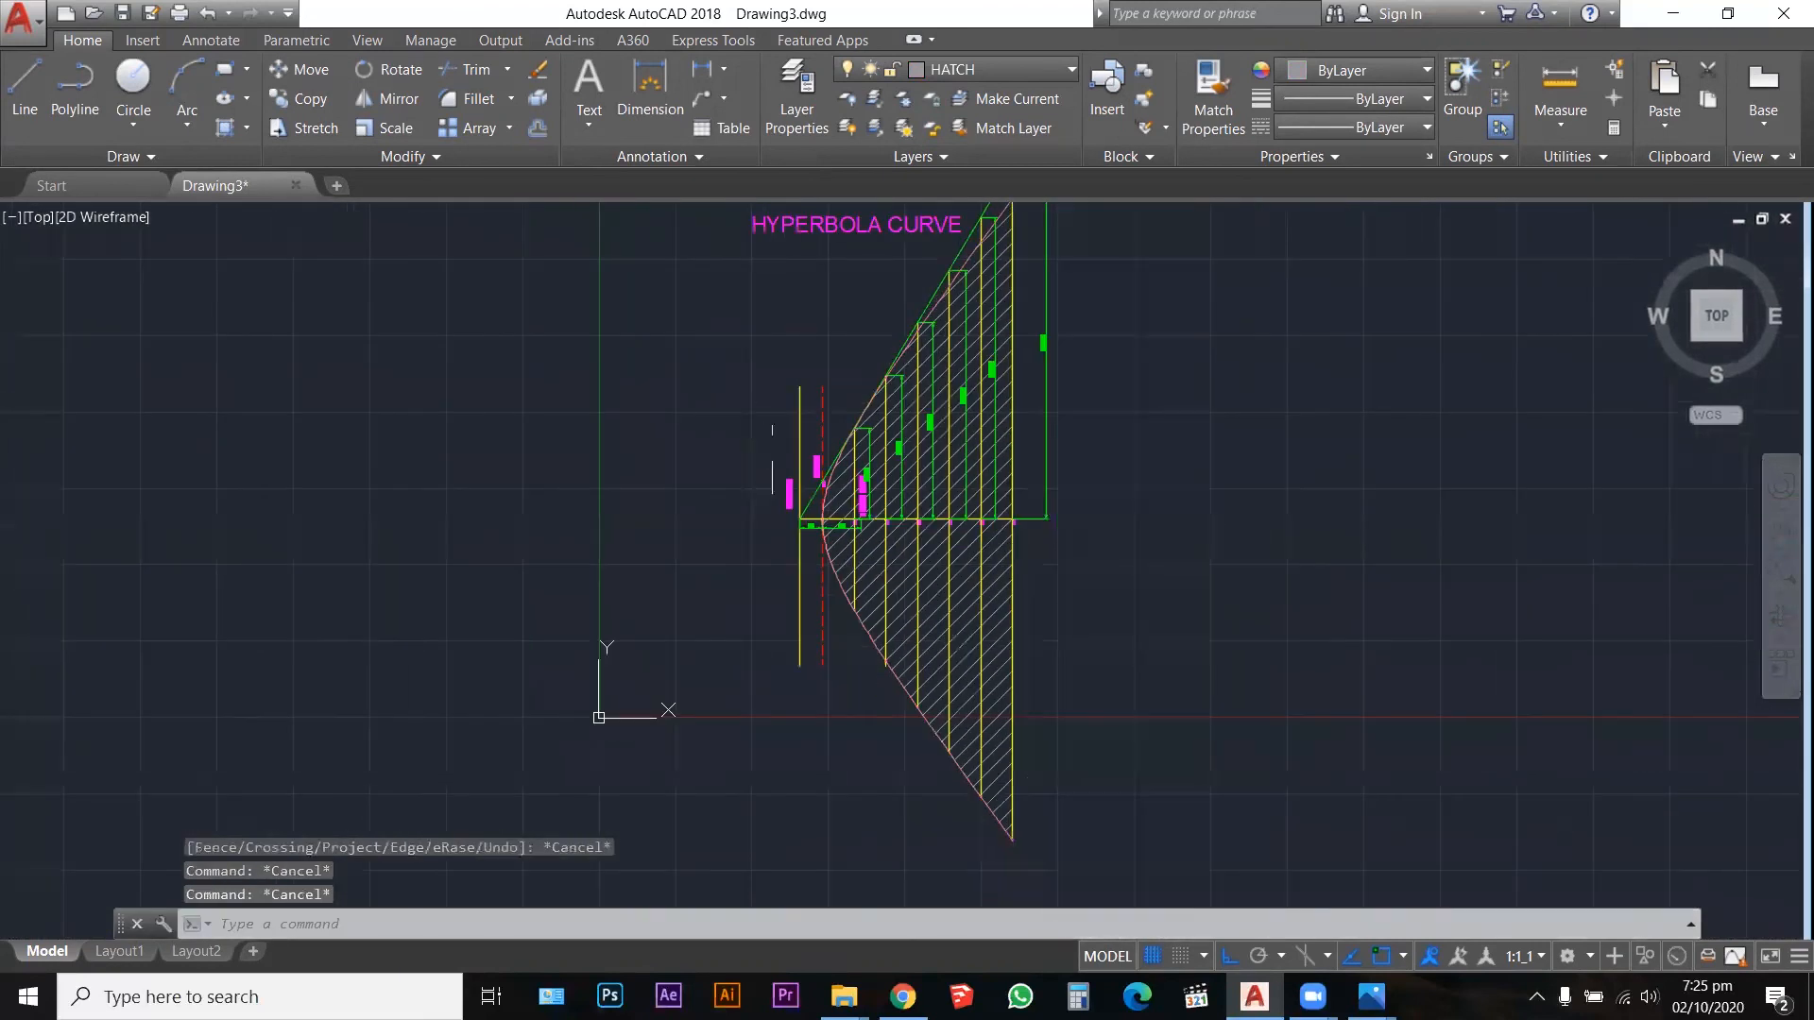
{"action": "left_click", "coordinate": [1779, 570]}
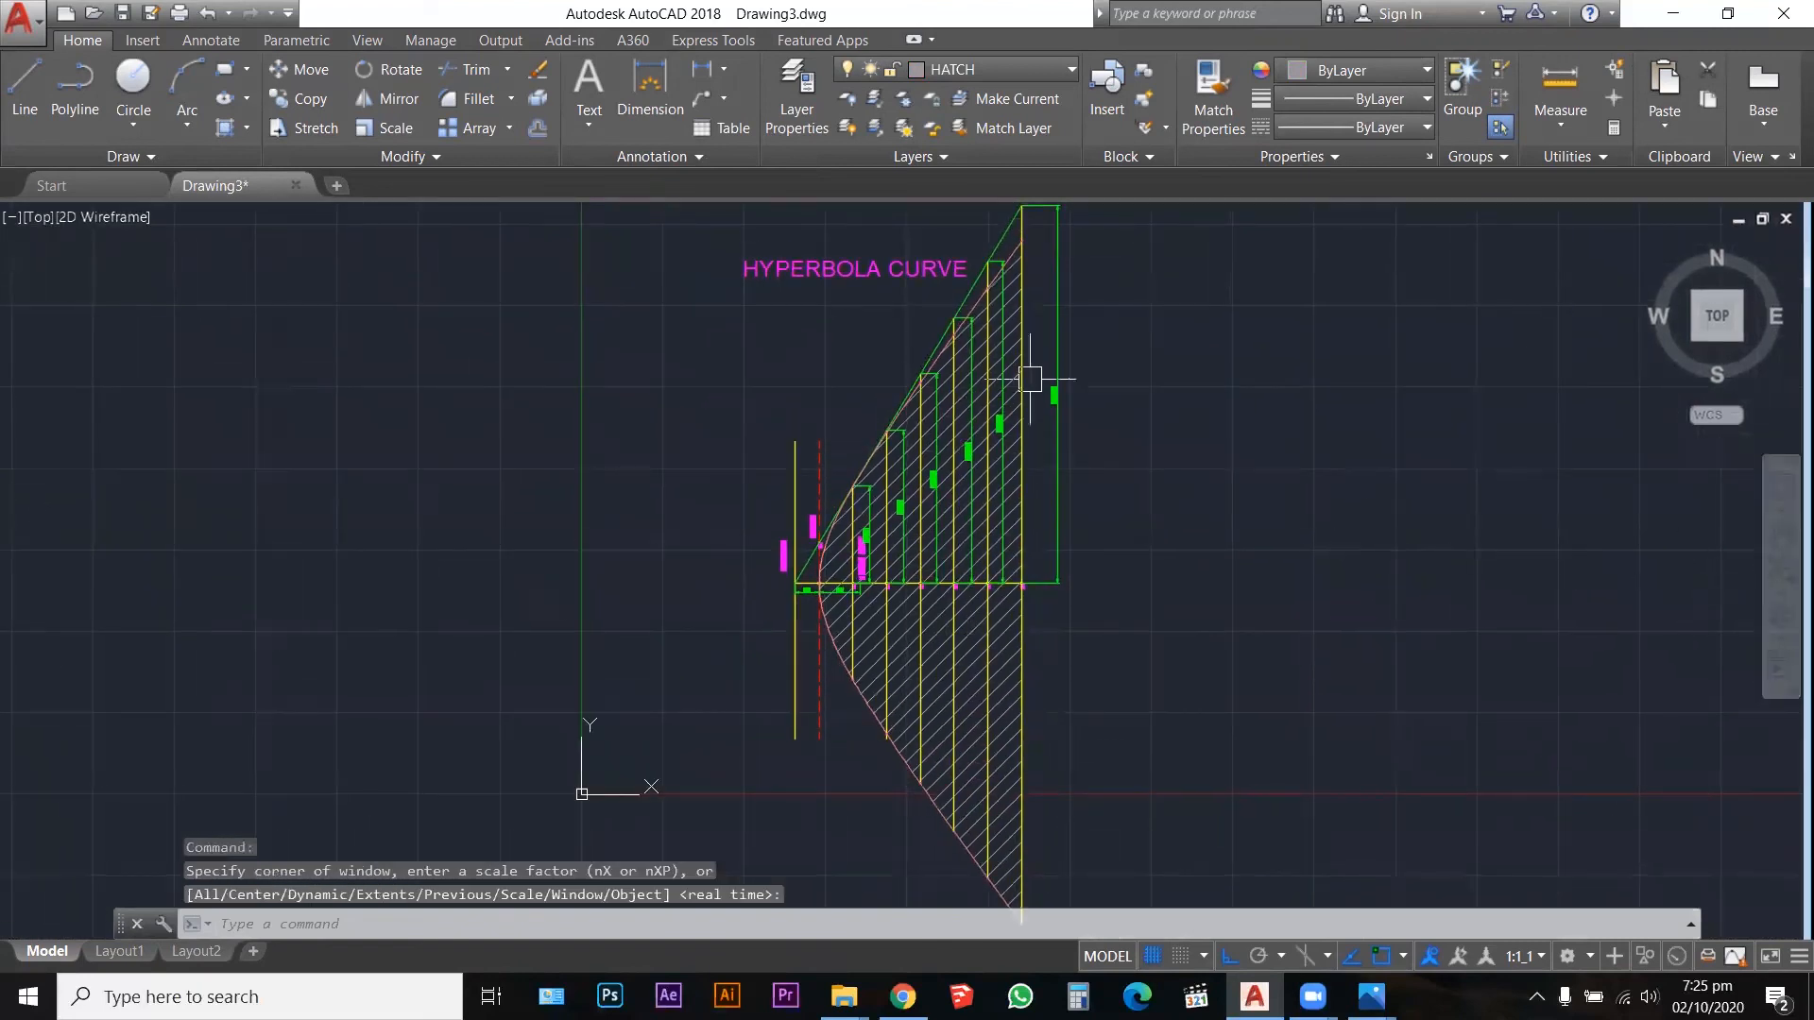
{"action": "left_click", "coordinate": [1032, 74]}
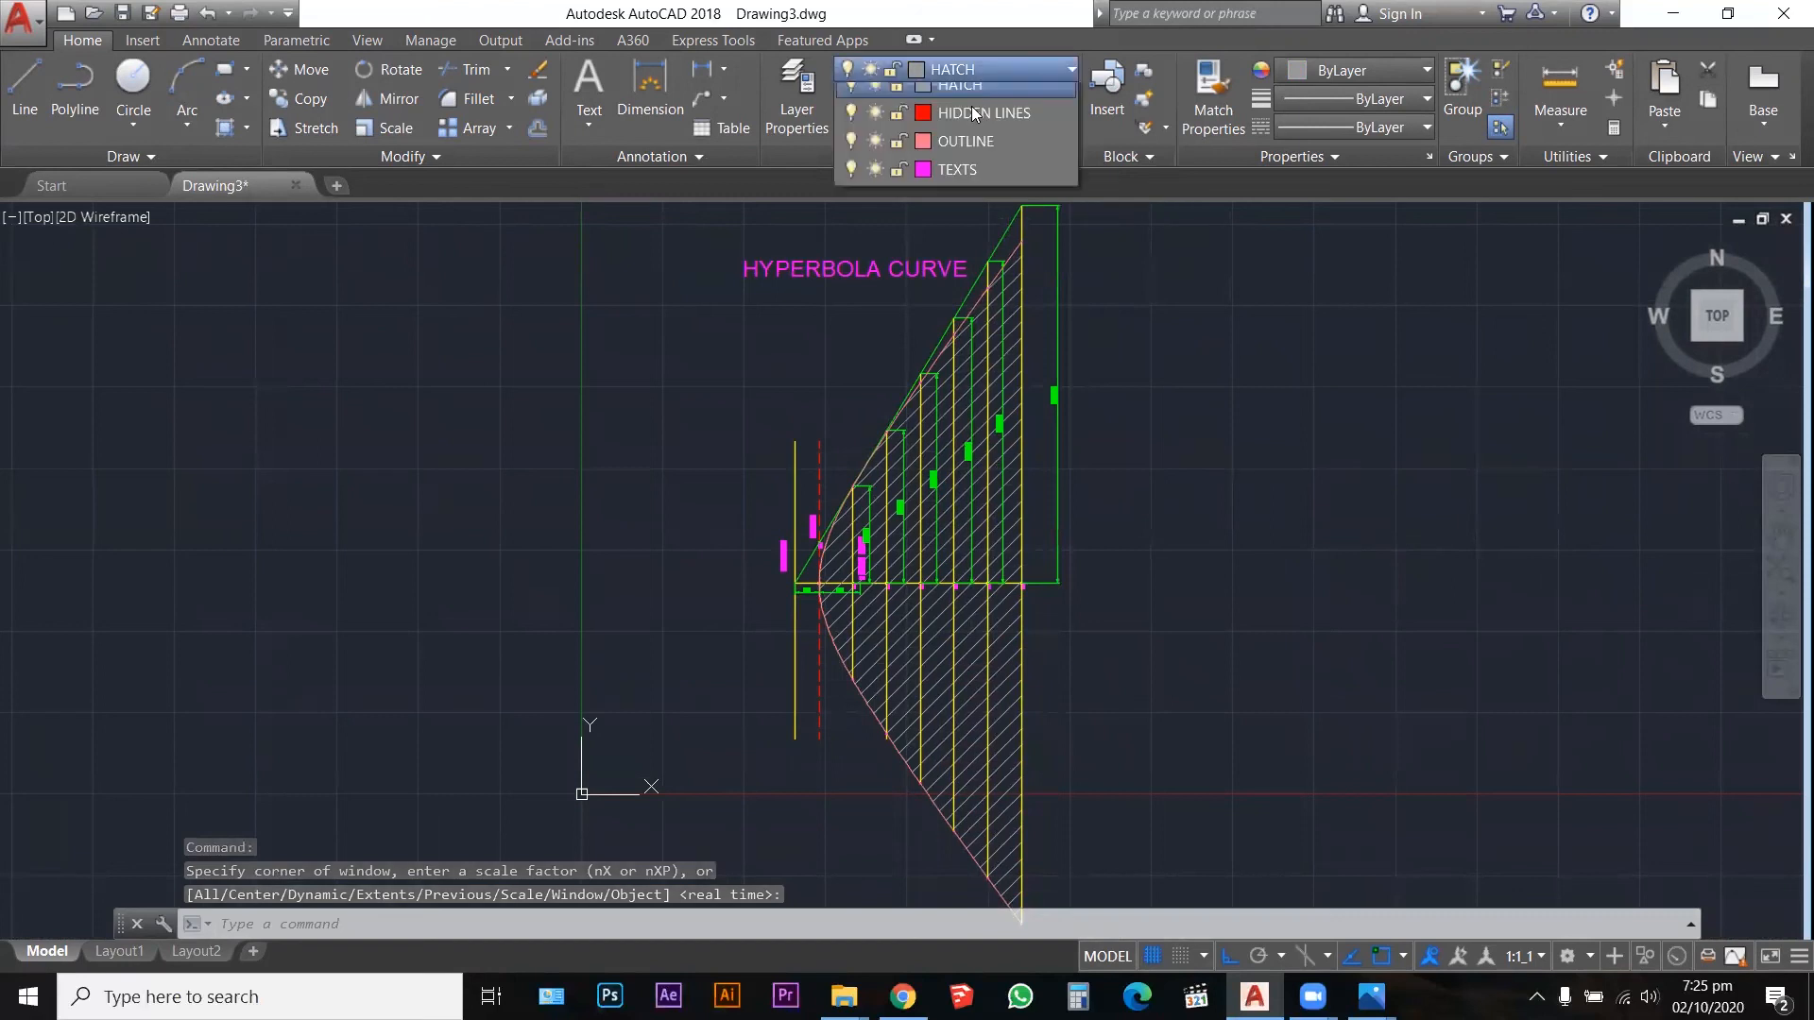
{"action": "left_click", "coordinate": [855, 238]}
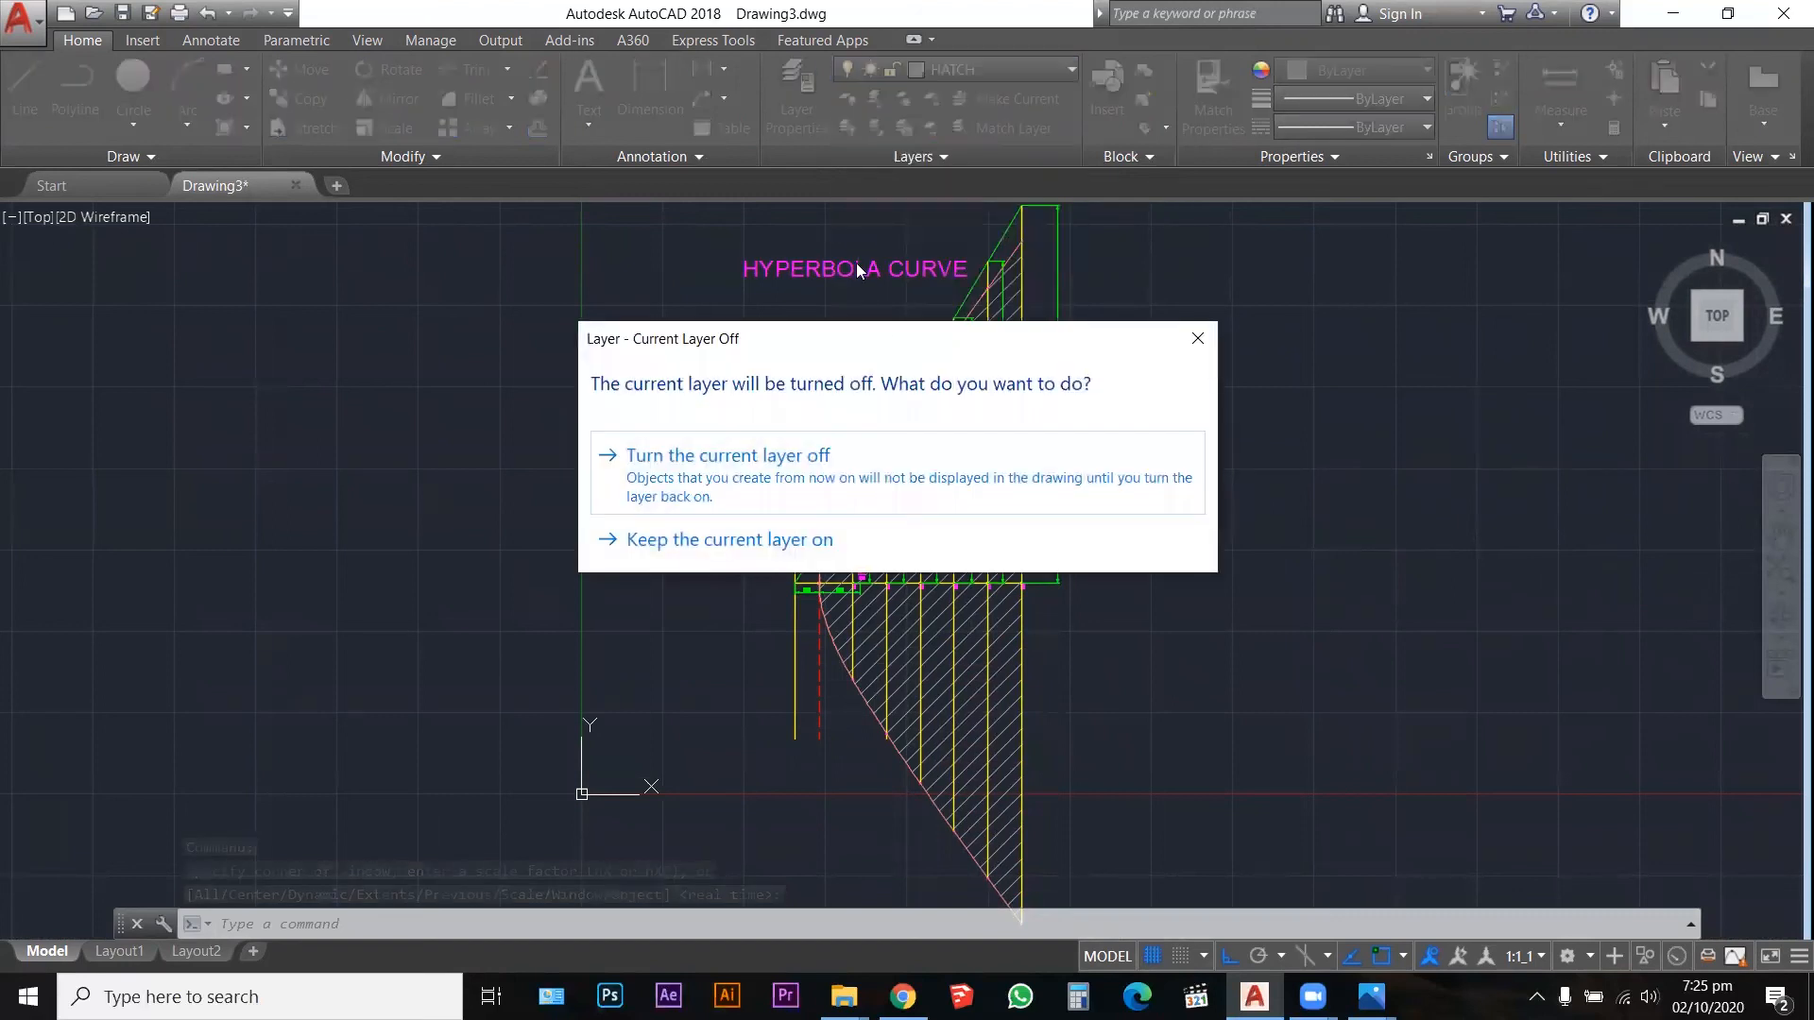
{"action": "left_click", "coordinate": [1208, 345]}
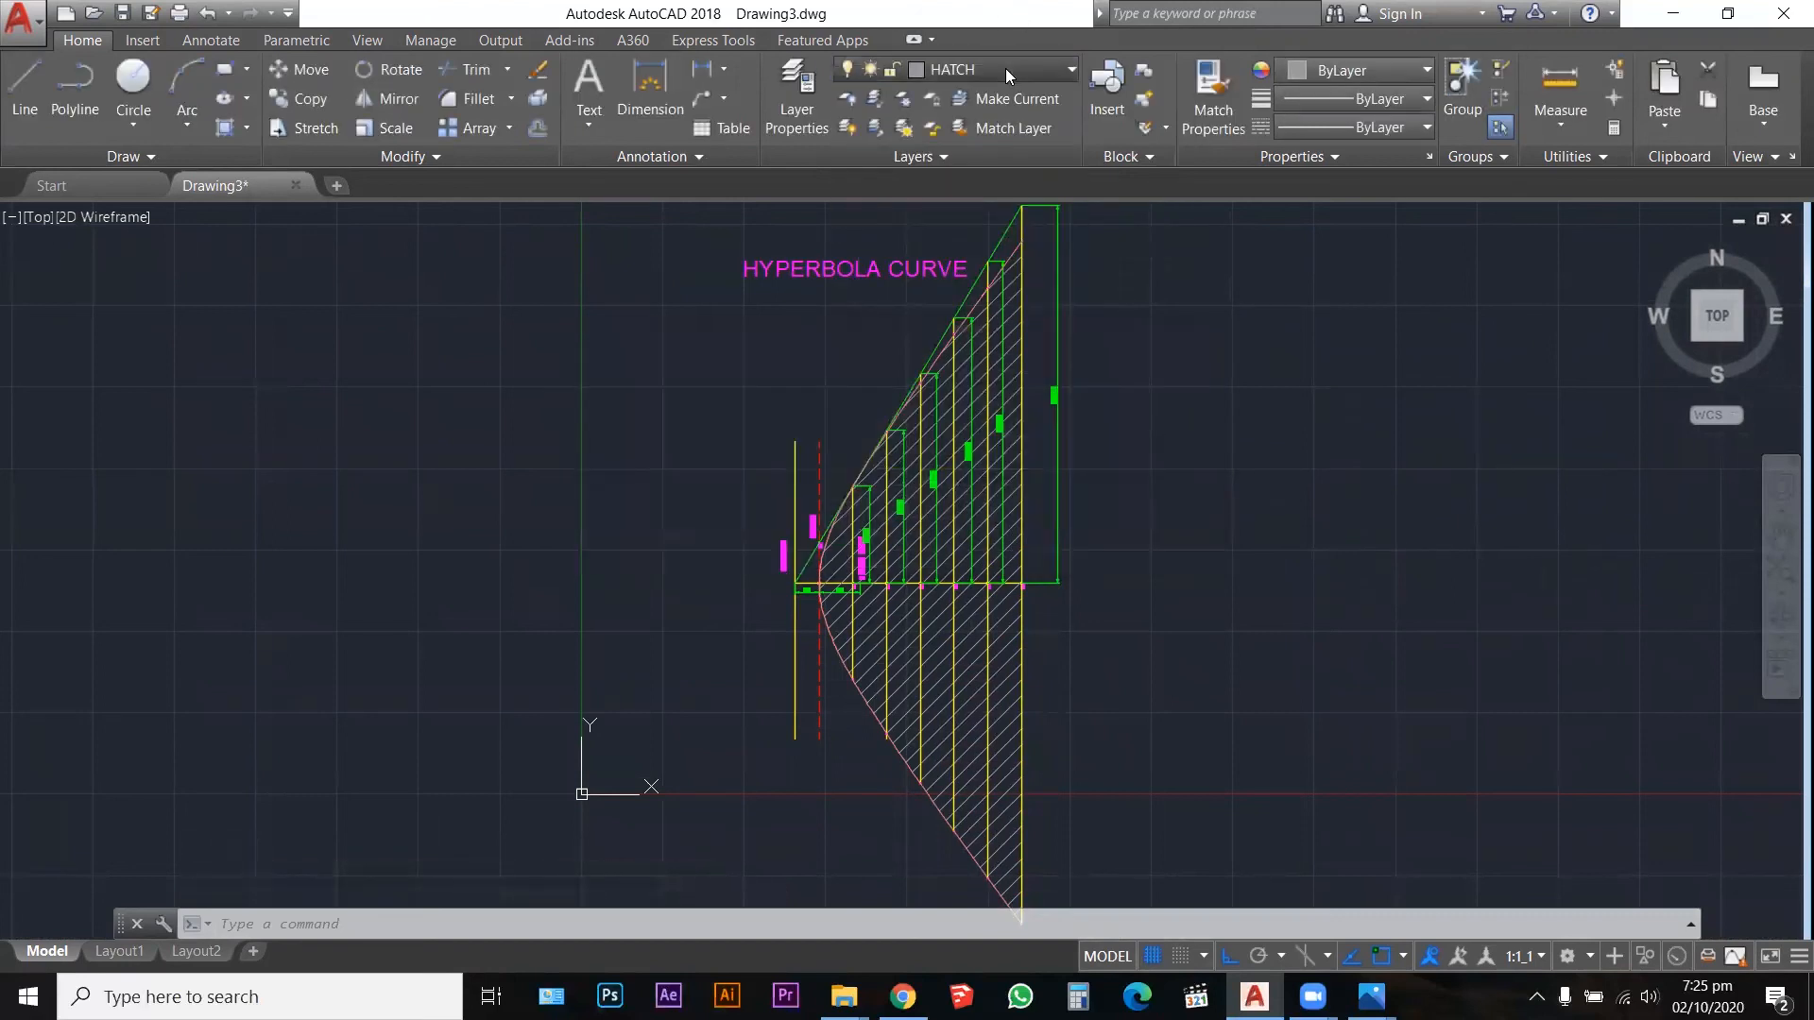
Step: Make OUTLINE the current layer and turn off the HATCH layer
{"action": "left_click", "coordinate": [1005, 68]}
{"action": "left_click", "coordinate": [966, 295]}
{"action": "left_click", "coordinate": [1001, 66]}
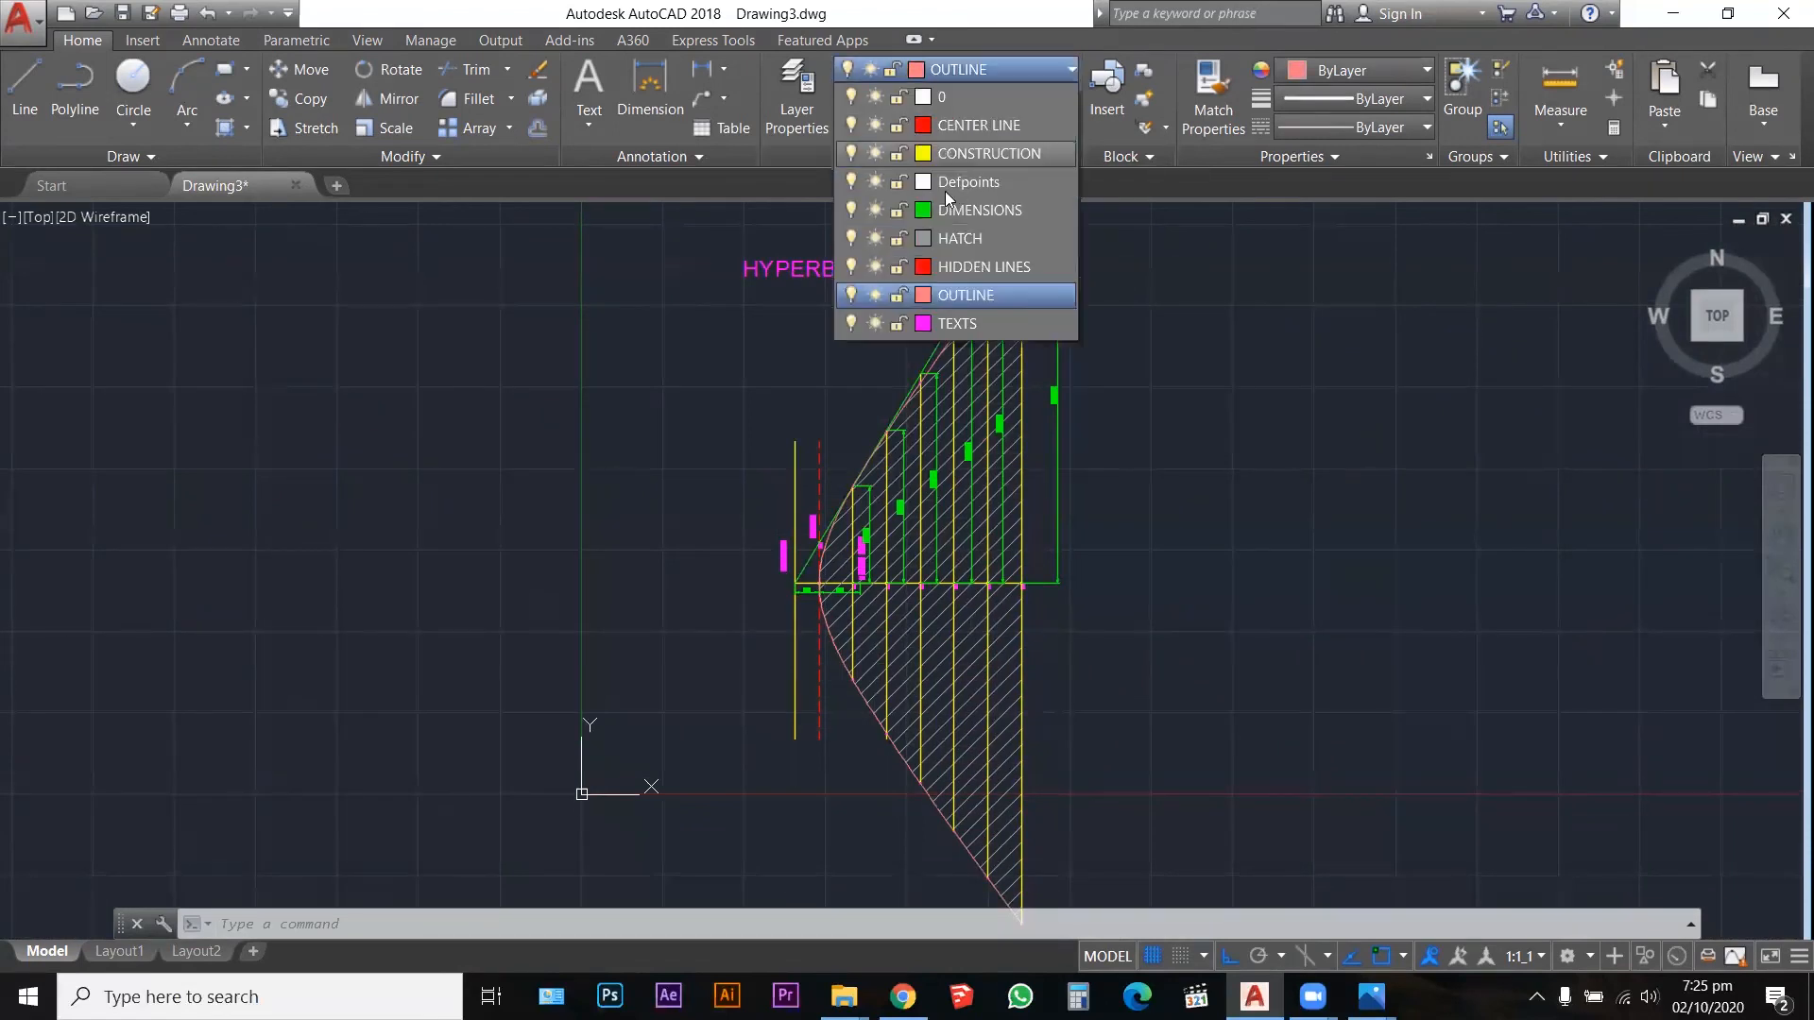
{"action": "left_click", "coordinate": [853, 238]}
Step: Turn off the DIMENSIONS and CONSTRUCTION layers, keeping the hatch hidden
{"action": "left_click", "coordinate": [1018, 72]}
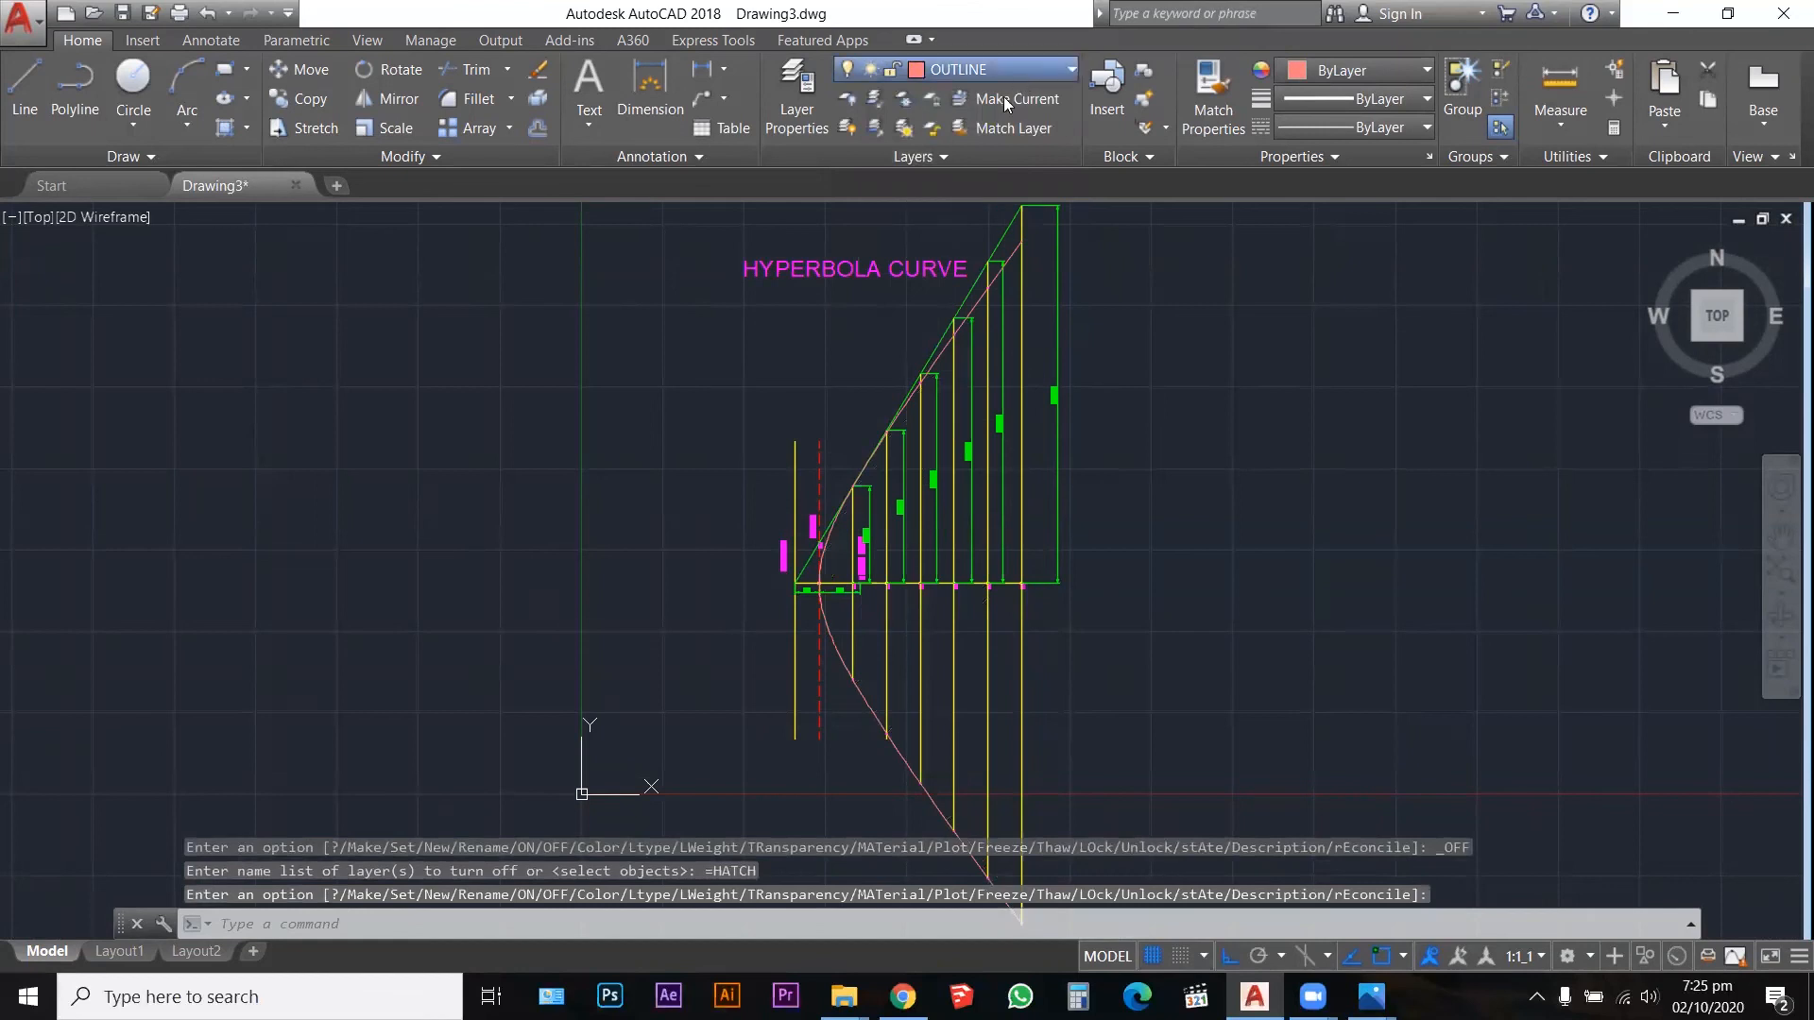
{"action": "left_click", "coordinate": [855, 210]}
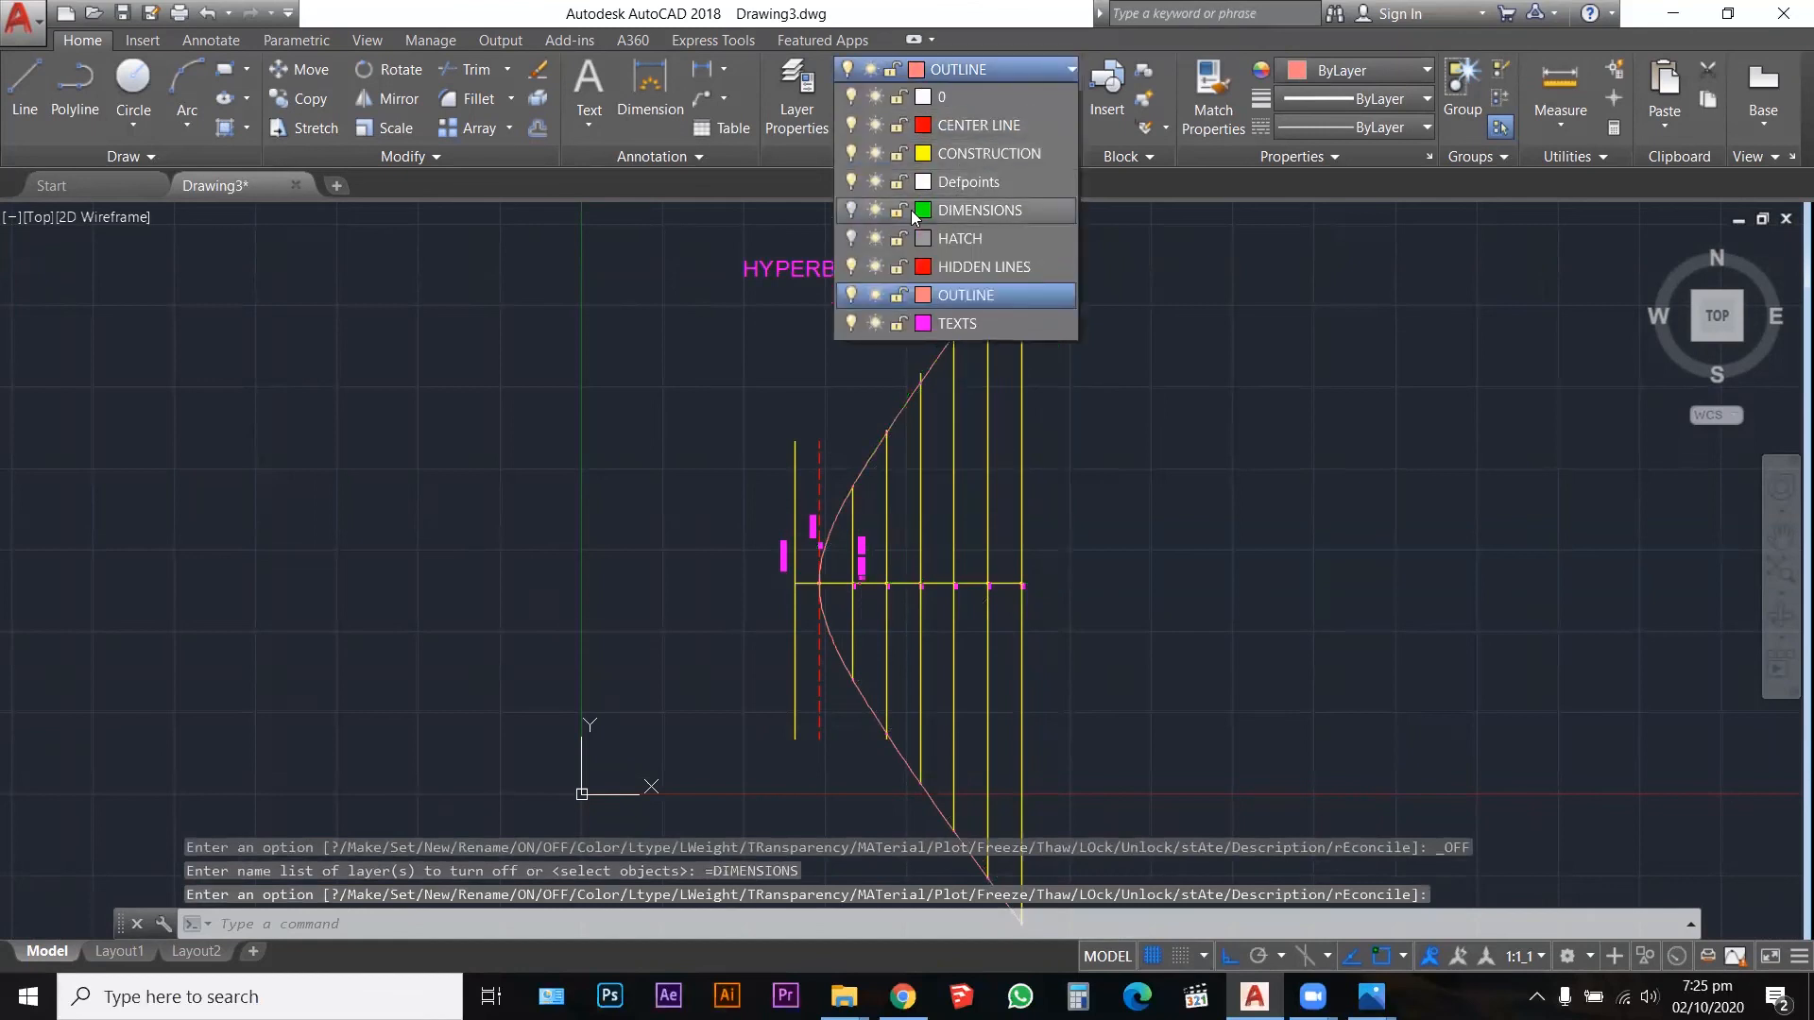
{"action": "left_click", "coordinate": [853, 153]}
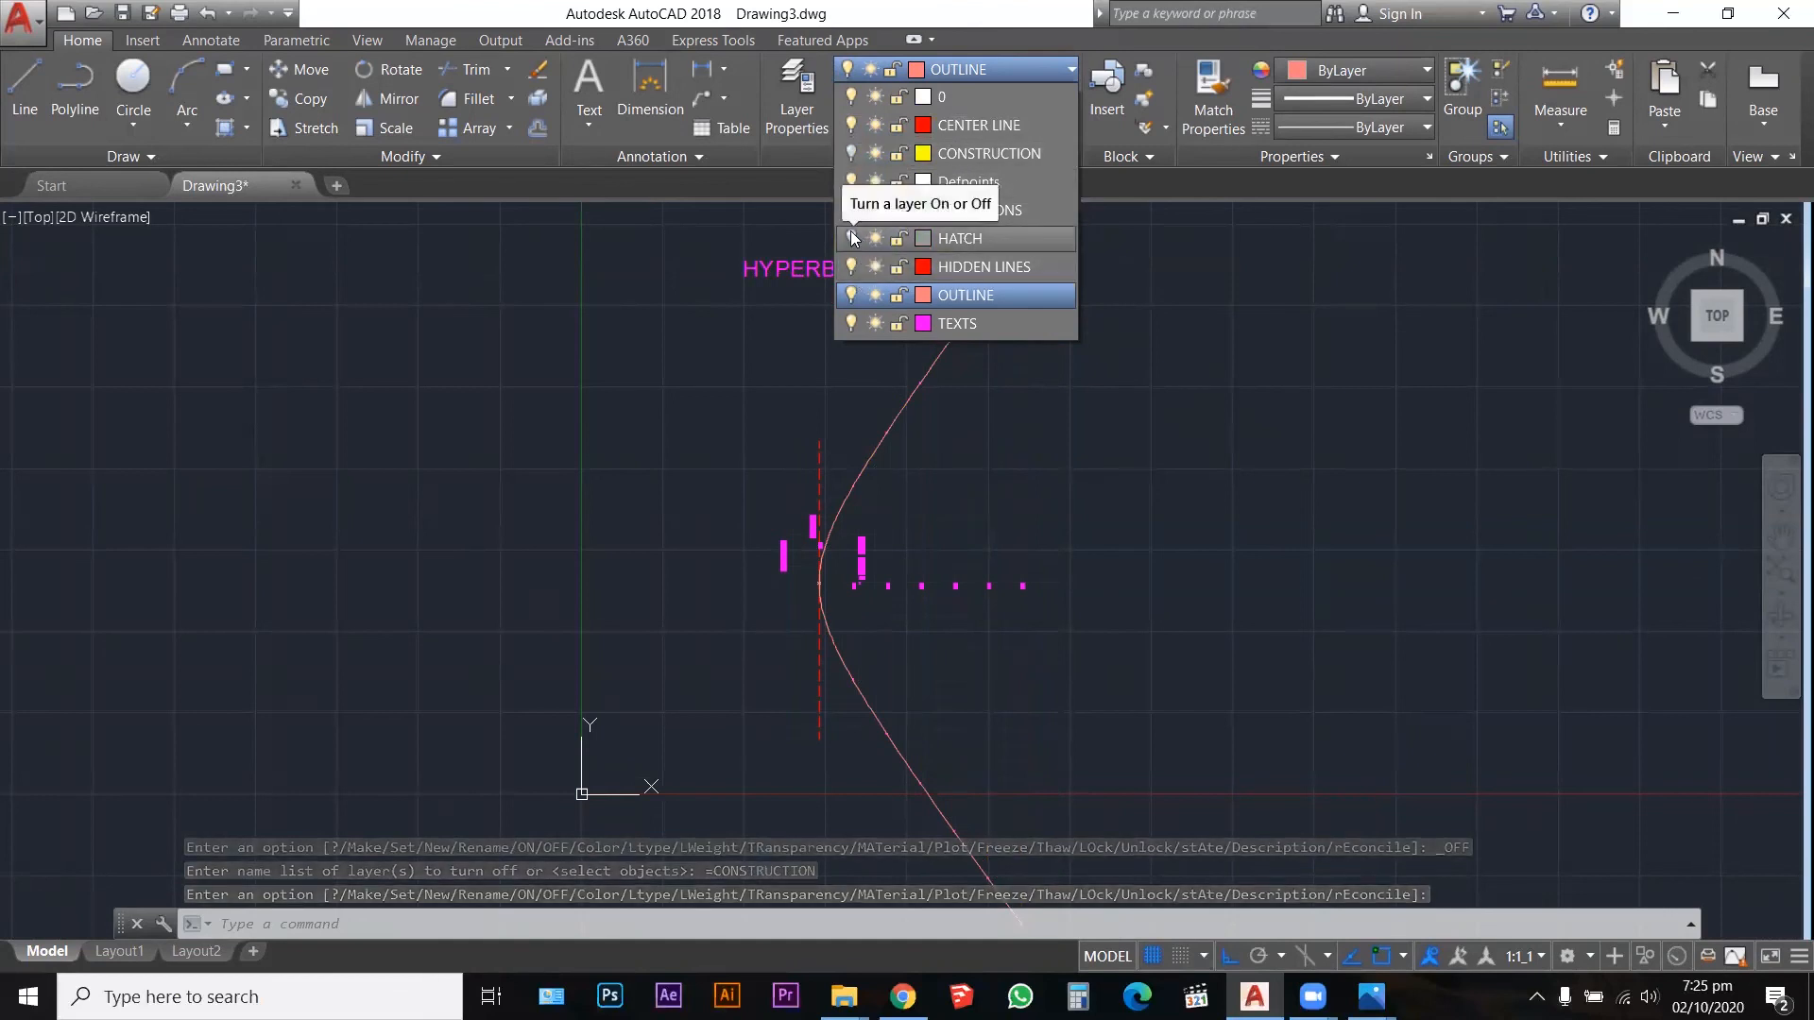
{"action": "left_click", "coordinate": [853, 238]}
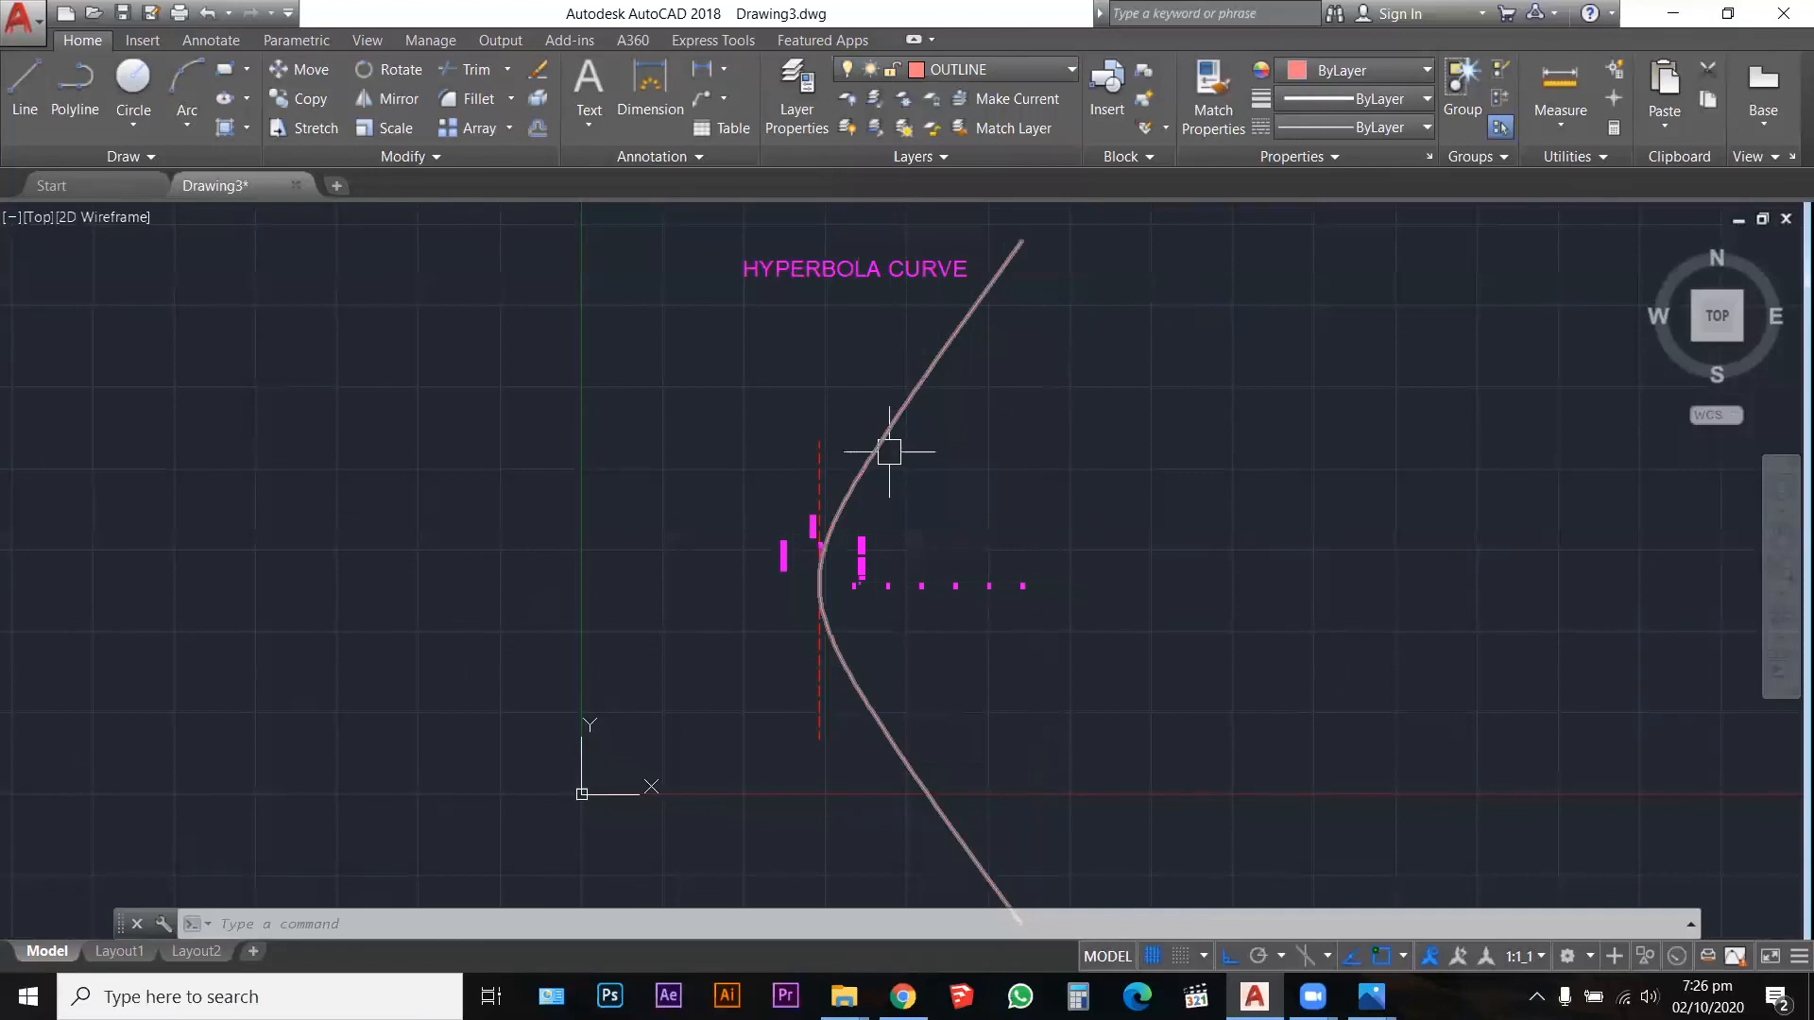
Step: Turn the CONSTRUCTION layer back on
{"action": "scroll", "coordinate": [863, 454], "scroll_direction": "up", "scroll_amount": 2}
{"action": "scroll", "coordinate": [870, 459], "scroll_direction": "down", "scroll_amount": 2}
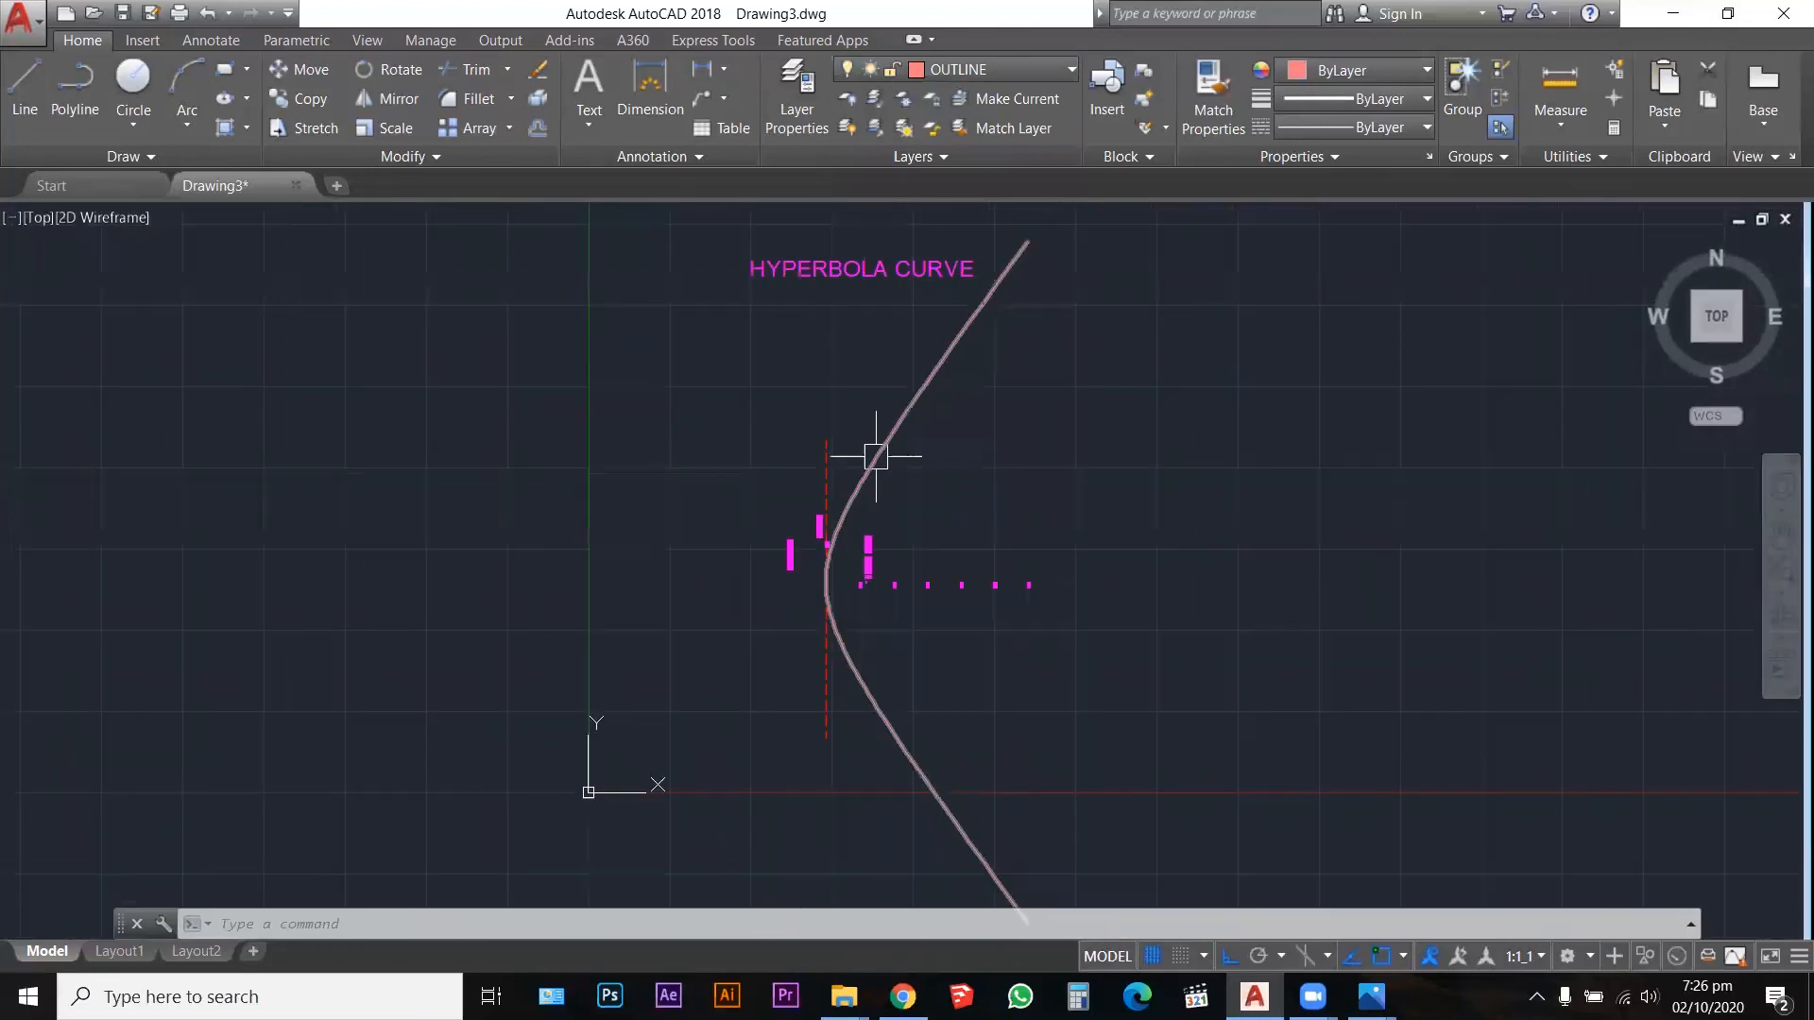
{"action": "left_click", "coordinate": [1020, 74]}
{"action": "left_click", "coordinate": [850, 151]}
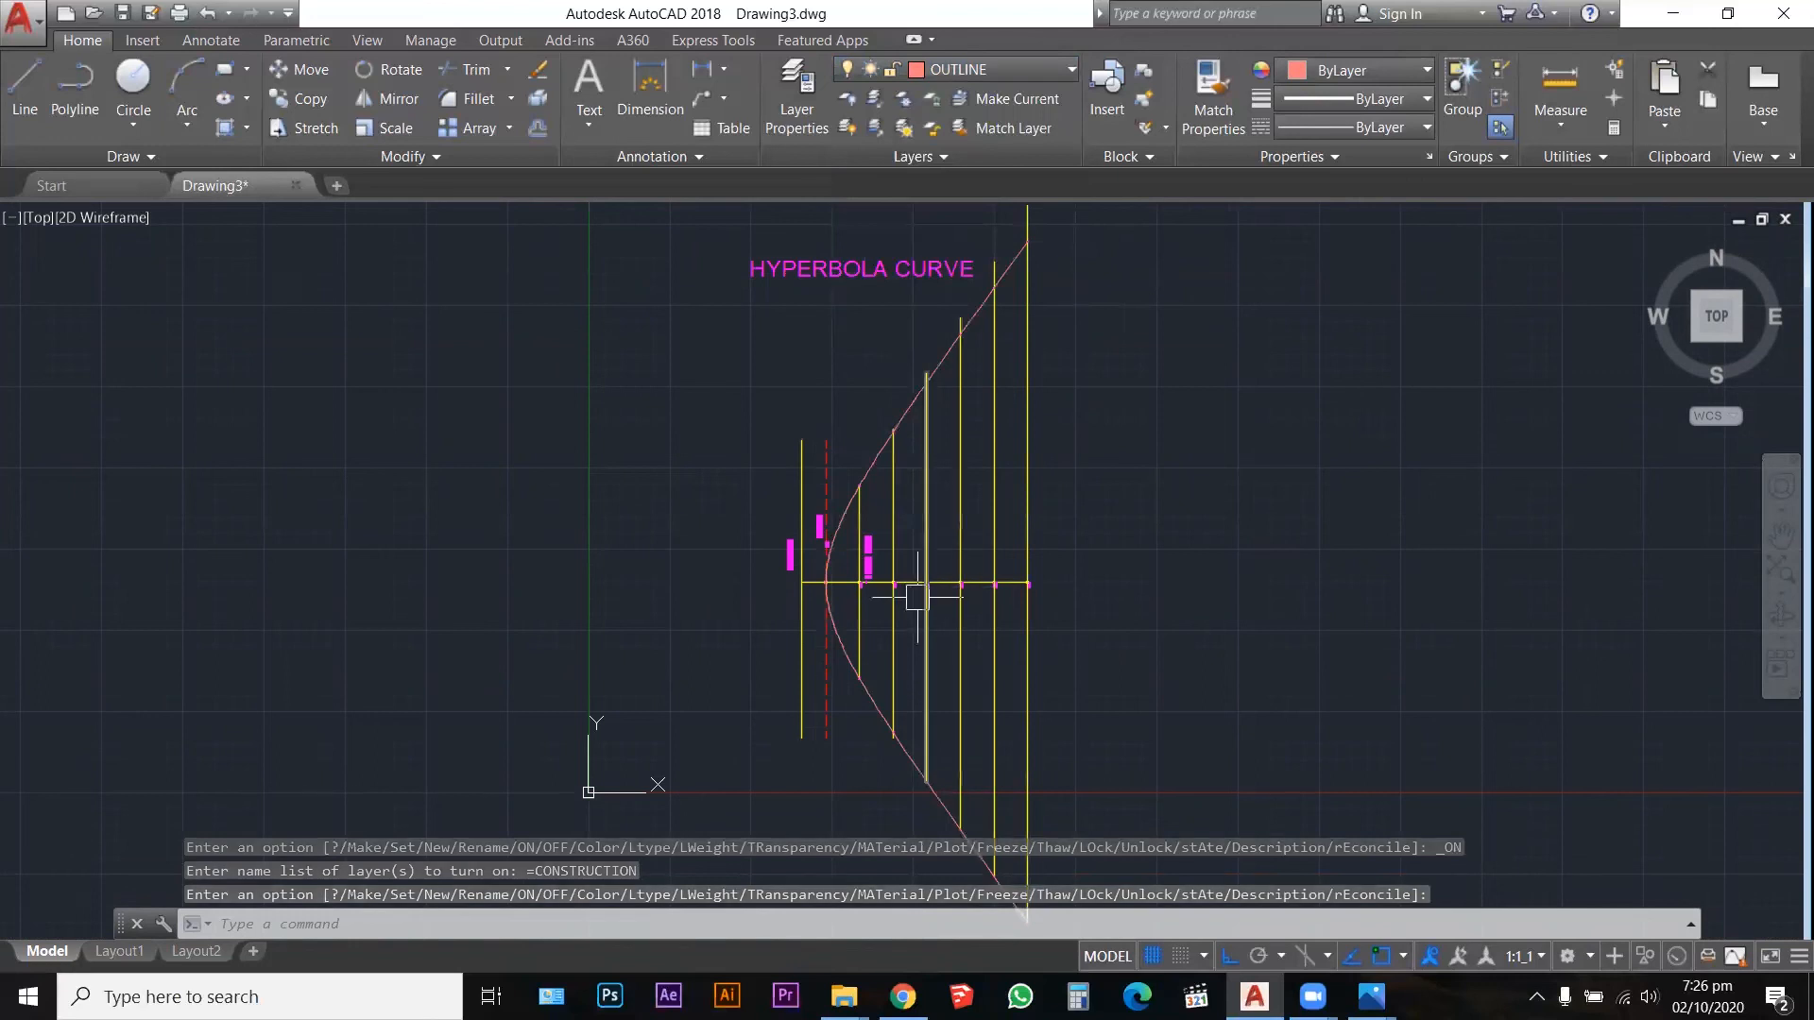
Step: Try to place a point on the curve's upper branch between two construction lines, and undo it
{"action": "scroll", "coordinate": [913, 437], "scroll_direction": "up", "scroll_amount": 4}
{"action": "scroll", "coordinate": [910, 437], "scroll_direction": "up", "scroll_amount": 2}
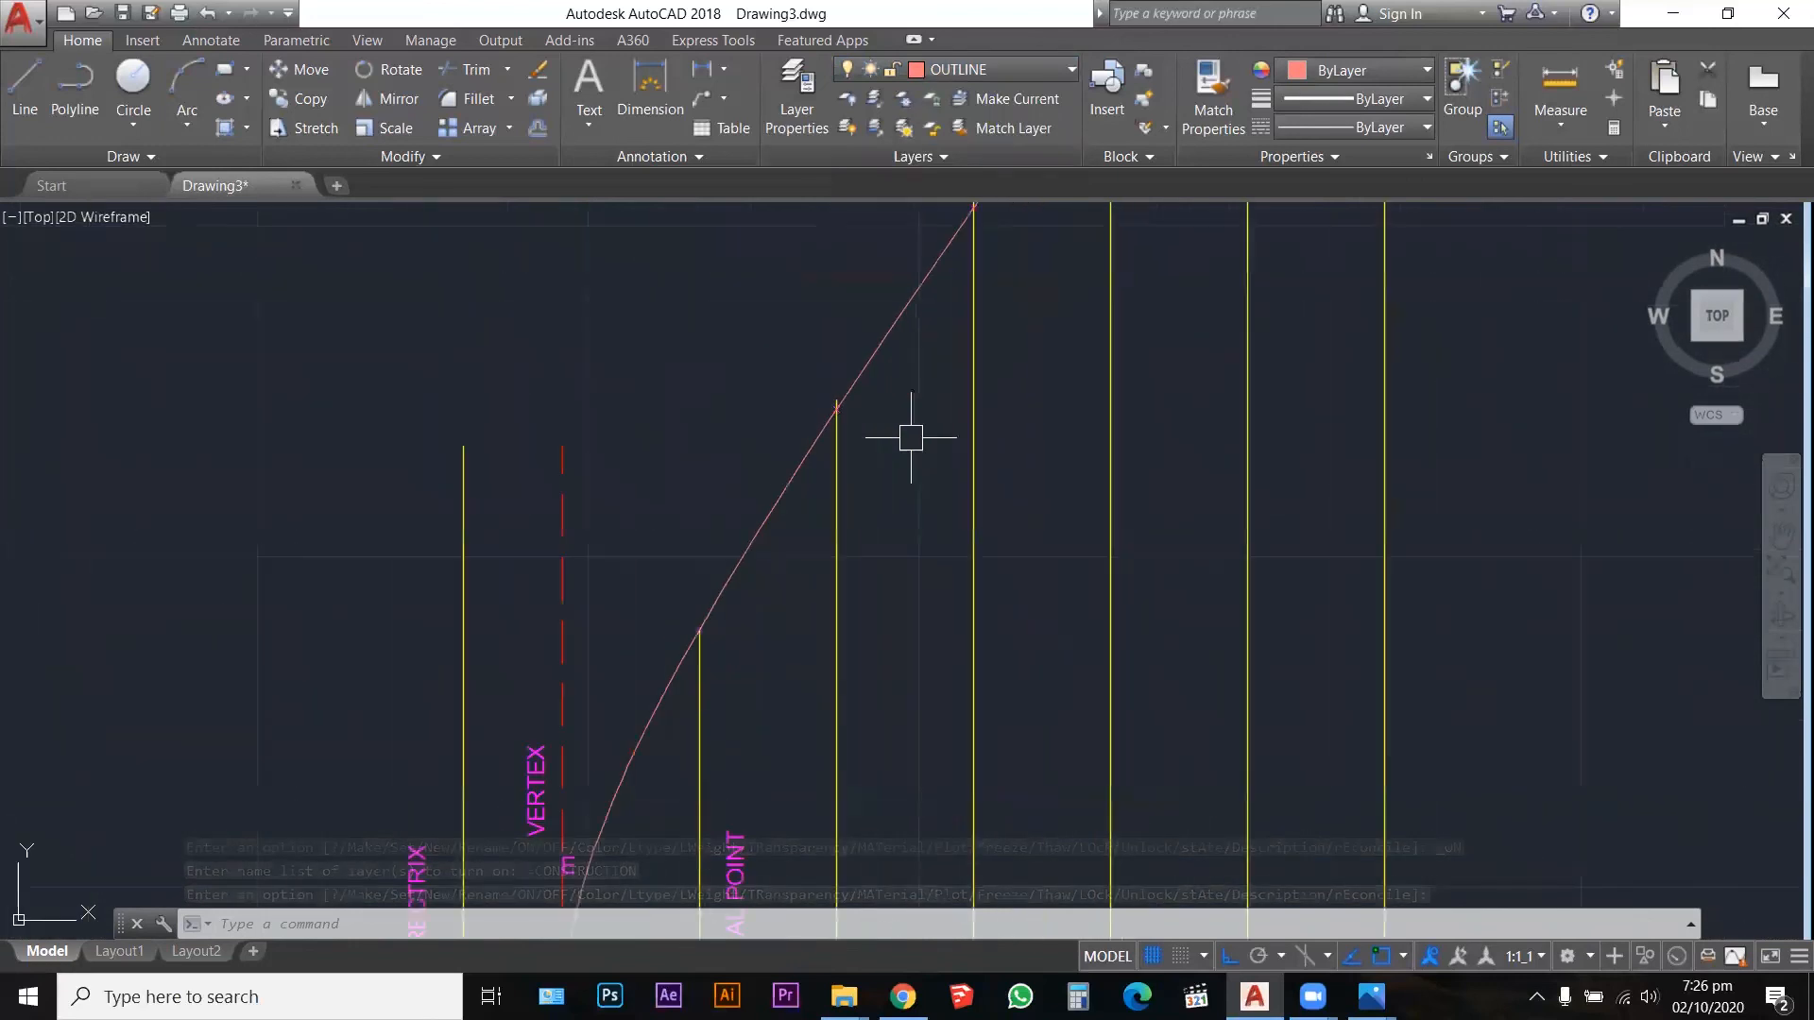
{"action": "scroll", "coordinate": [879, 344], "scroll_direction": "up", "scroll_amount": 2}
{"action": "scroll", "coordinate": [887, 340], "scroll_direction": "up", "scroll_amount": 3}
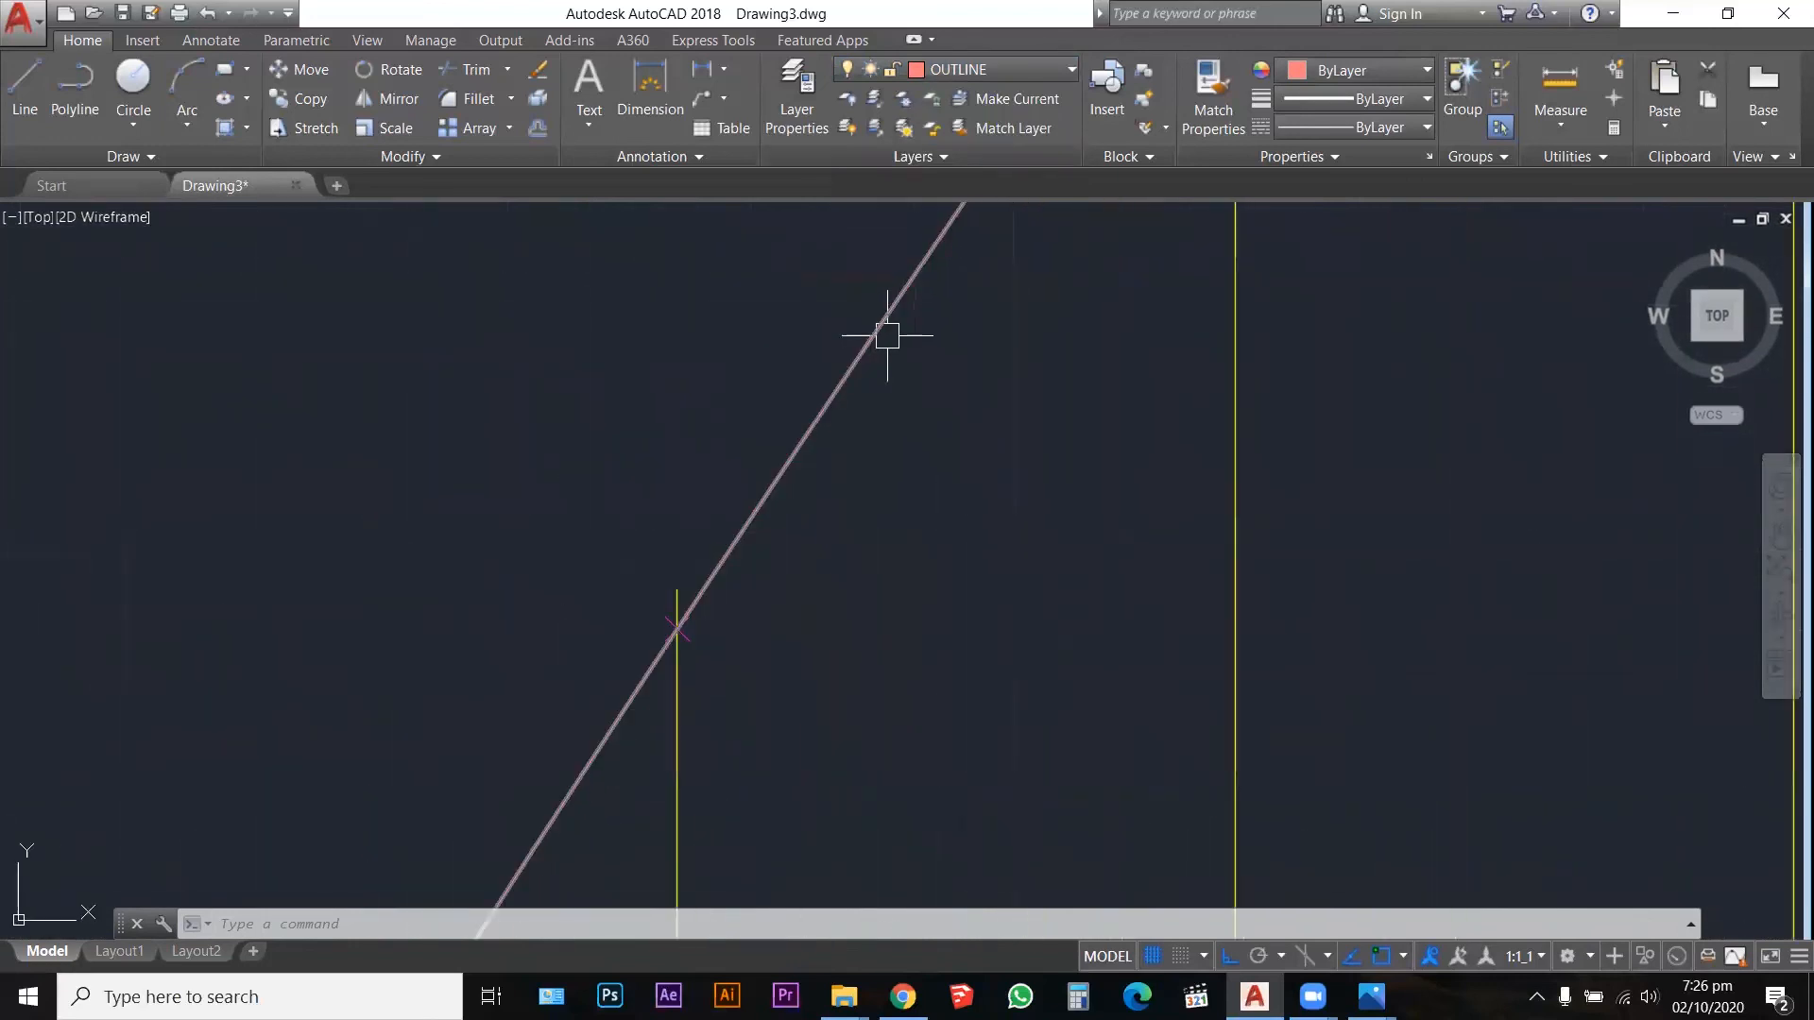
{"action": "type", "text": "POIU"}
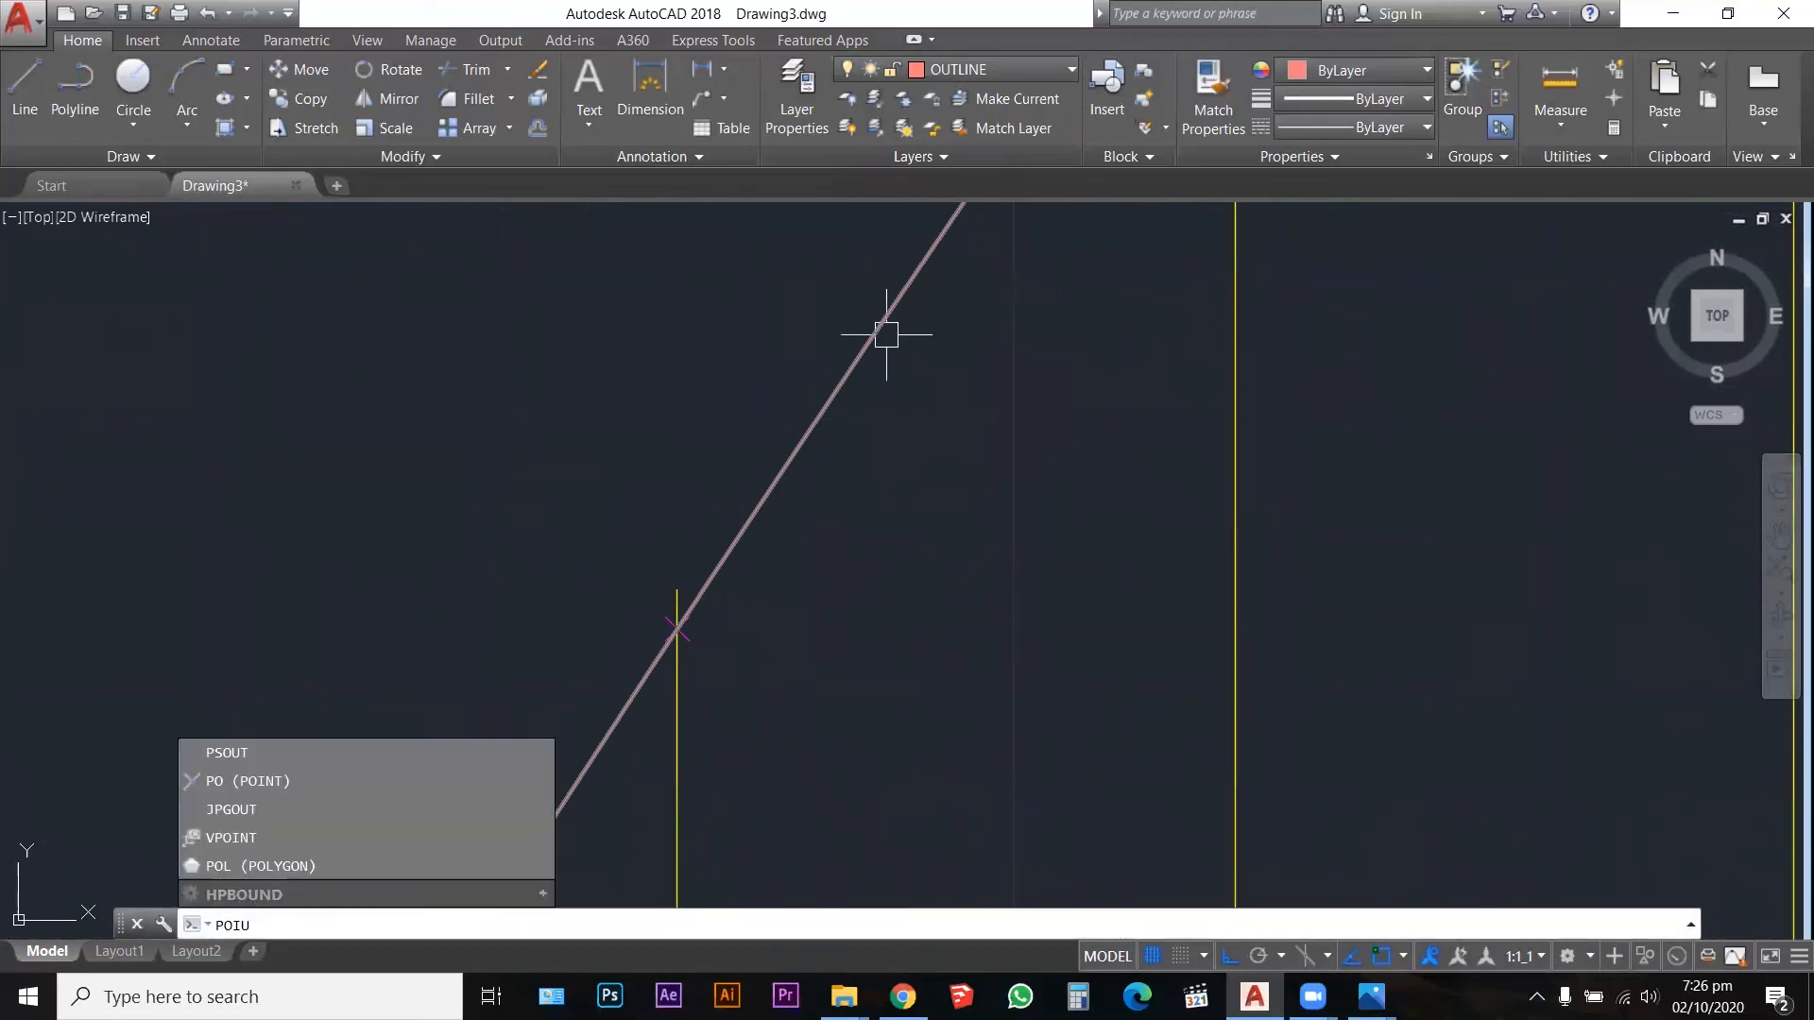
{"action": "key", "text": "BackSpace"}
{"action": "key", "text": "Return"}
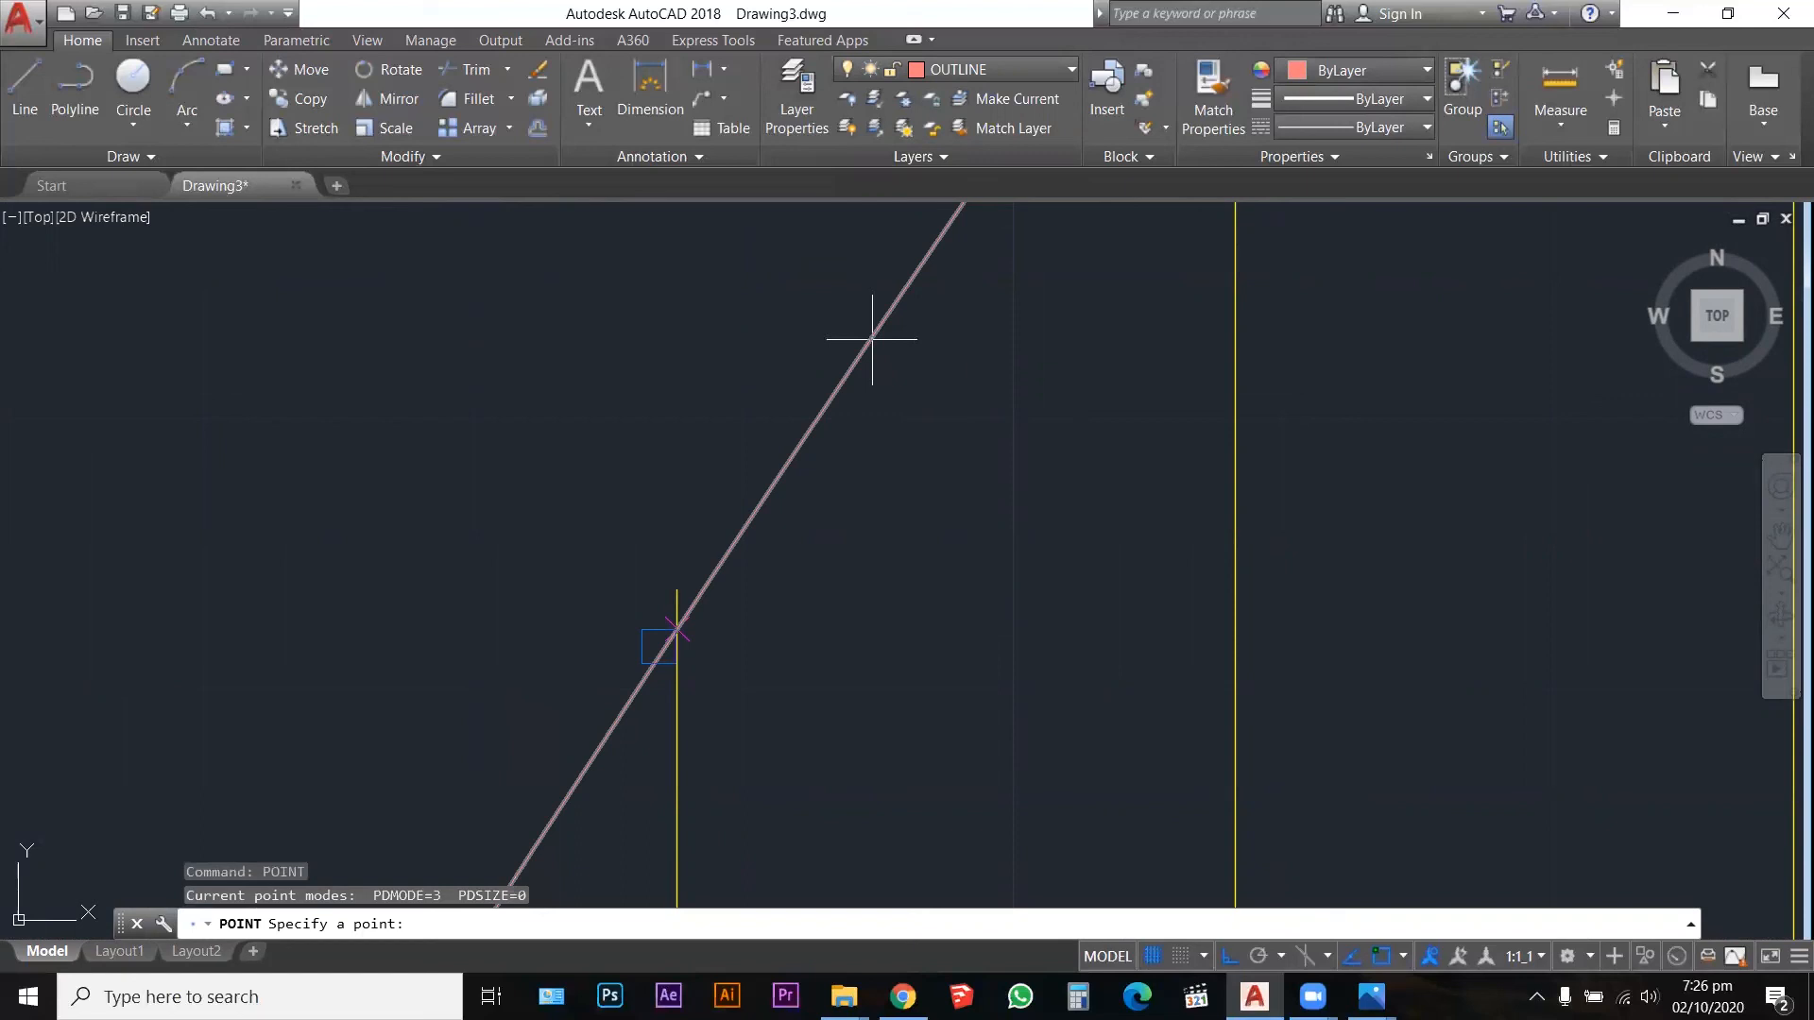
{"action": "key", "text": "Escape"}
{"action": "key", "text": "ctrl+z"}
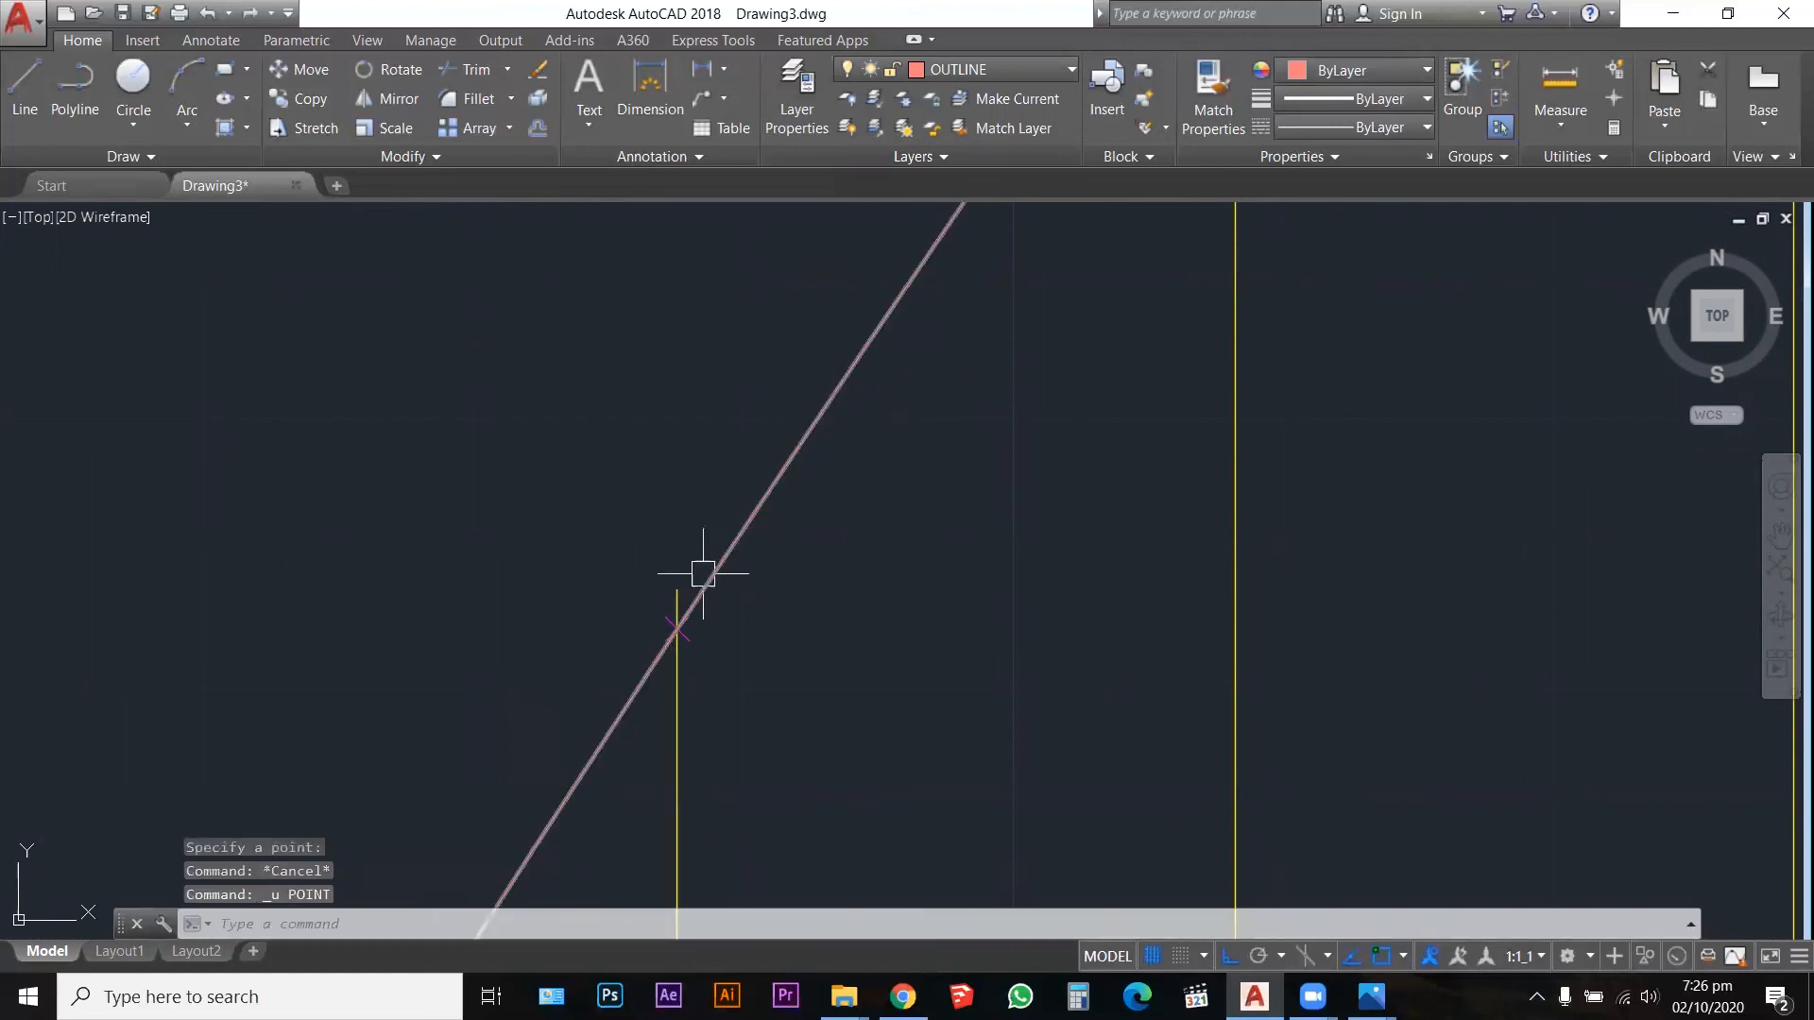
Step: Turn off object snap and ortho mode, and place a point on the curve's upper branch between two construction lines
{"action": "left_click", "coordinate": [1378, 957]}
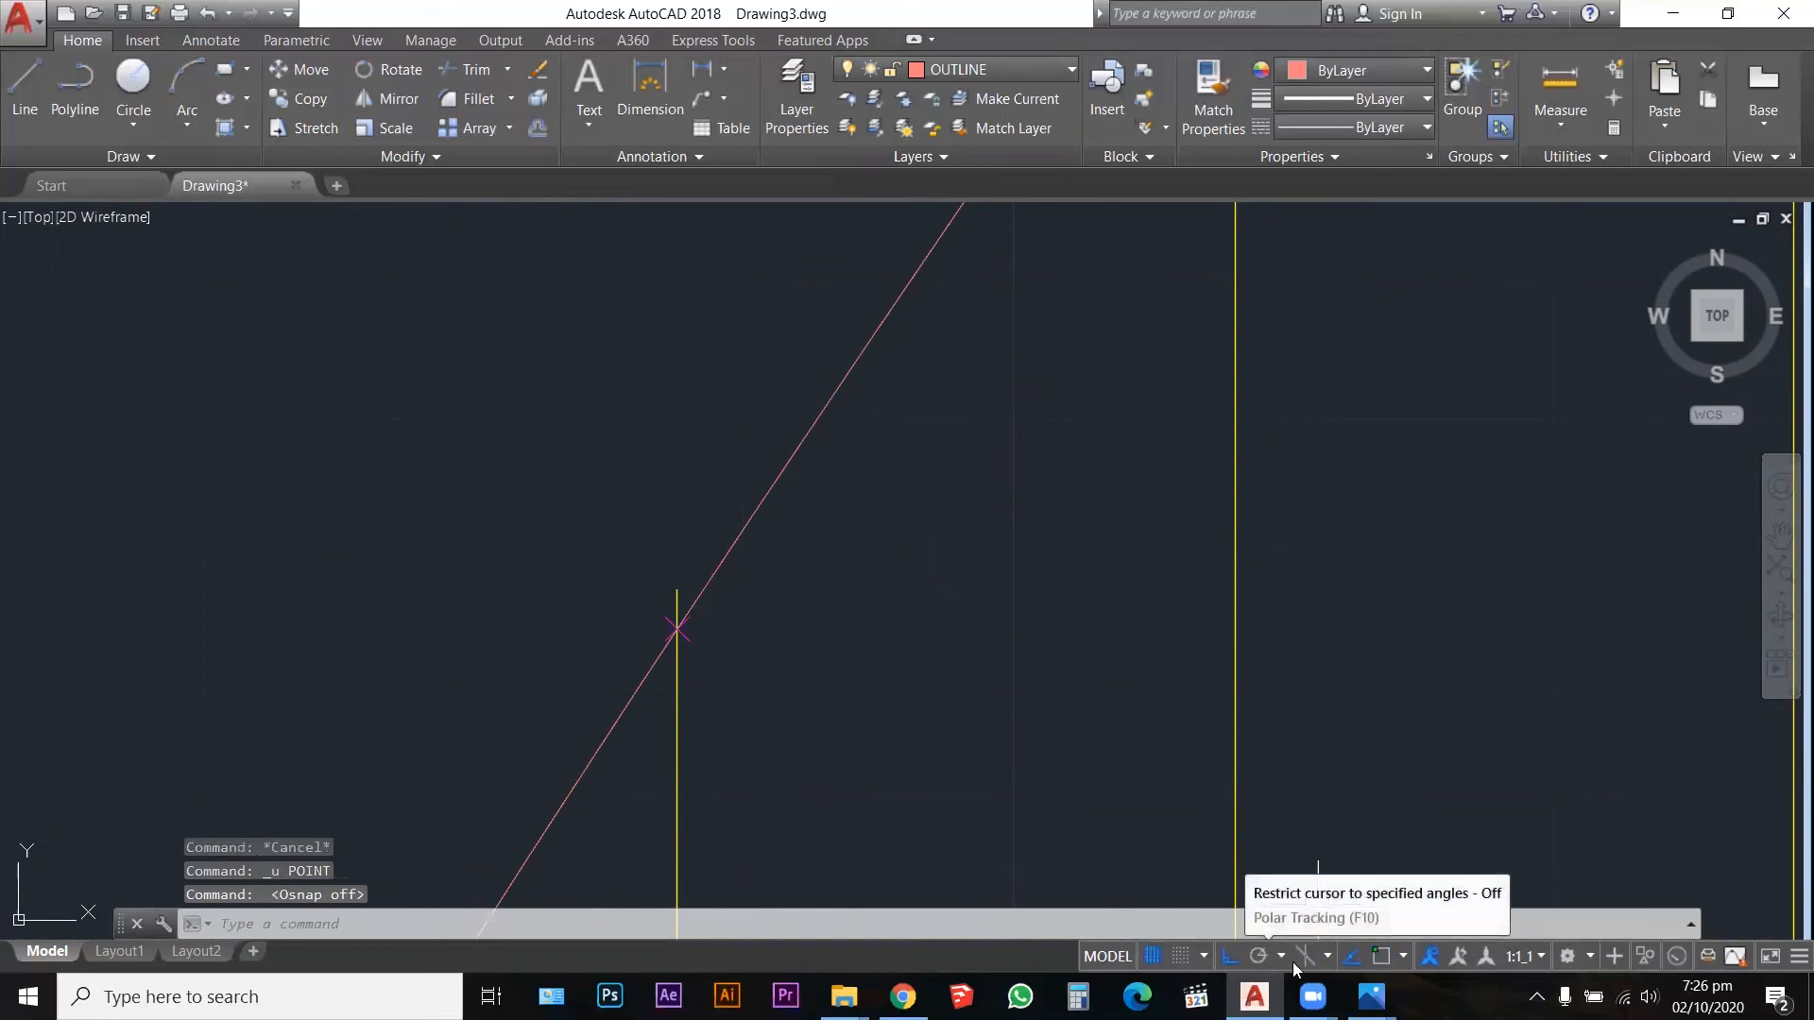
{"action": "left_click", "coordinate": [1232, 955]}
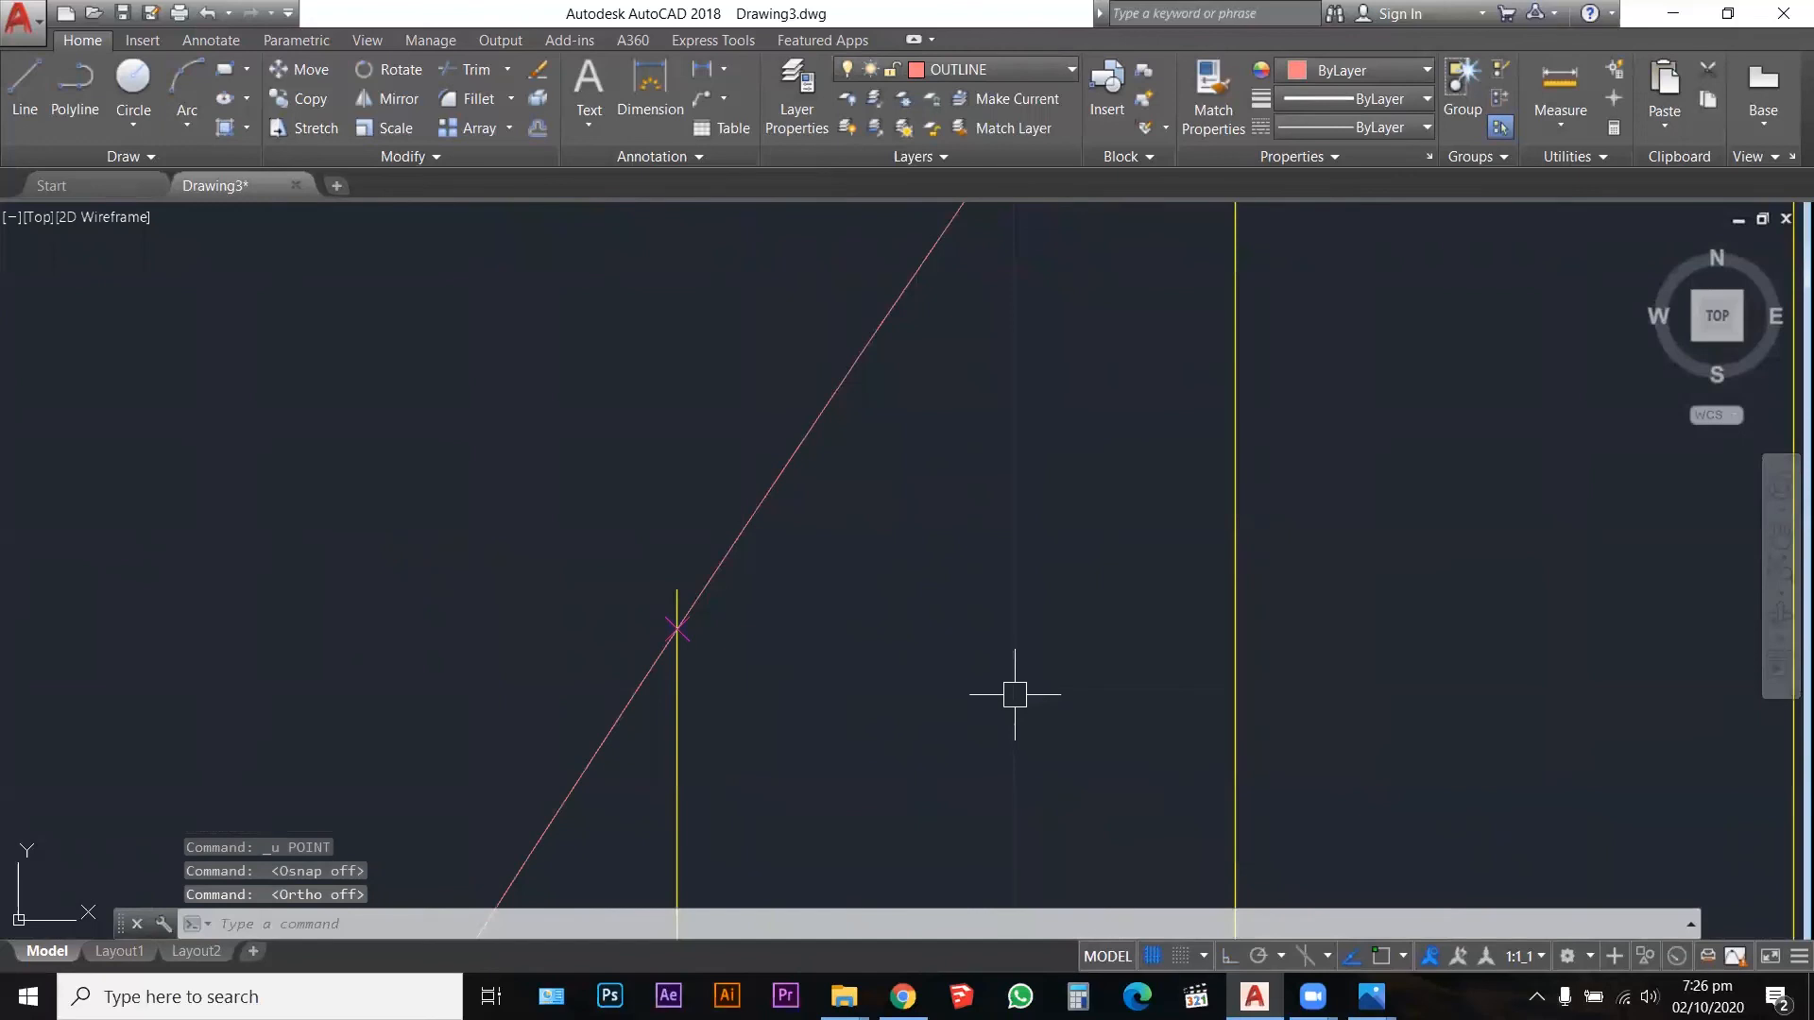
{"action": "type", "text": "POINT"}
{"action": "key", "text": "Return"}
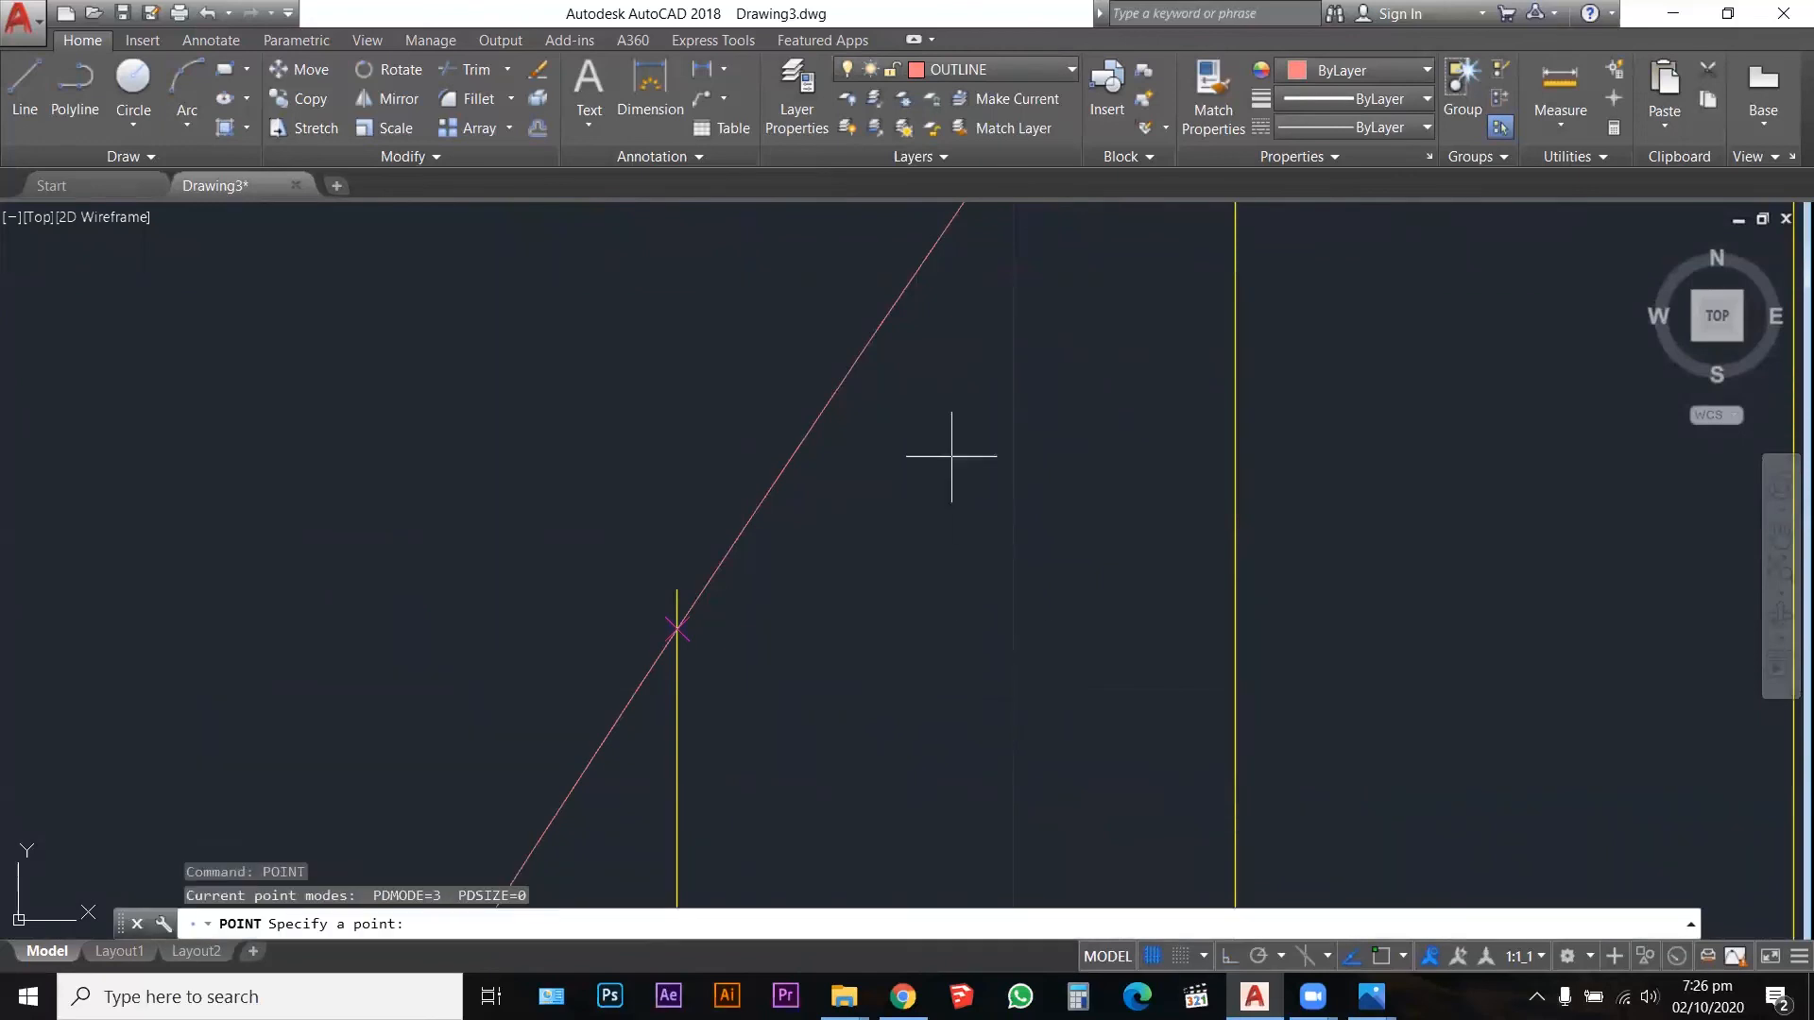
{"action": "scroll", "coordinate": [841, 574], "scroll_direction": "down", "scroll_amount": 5}
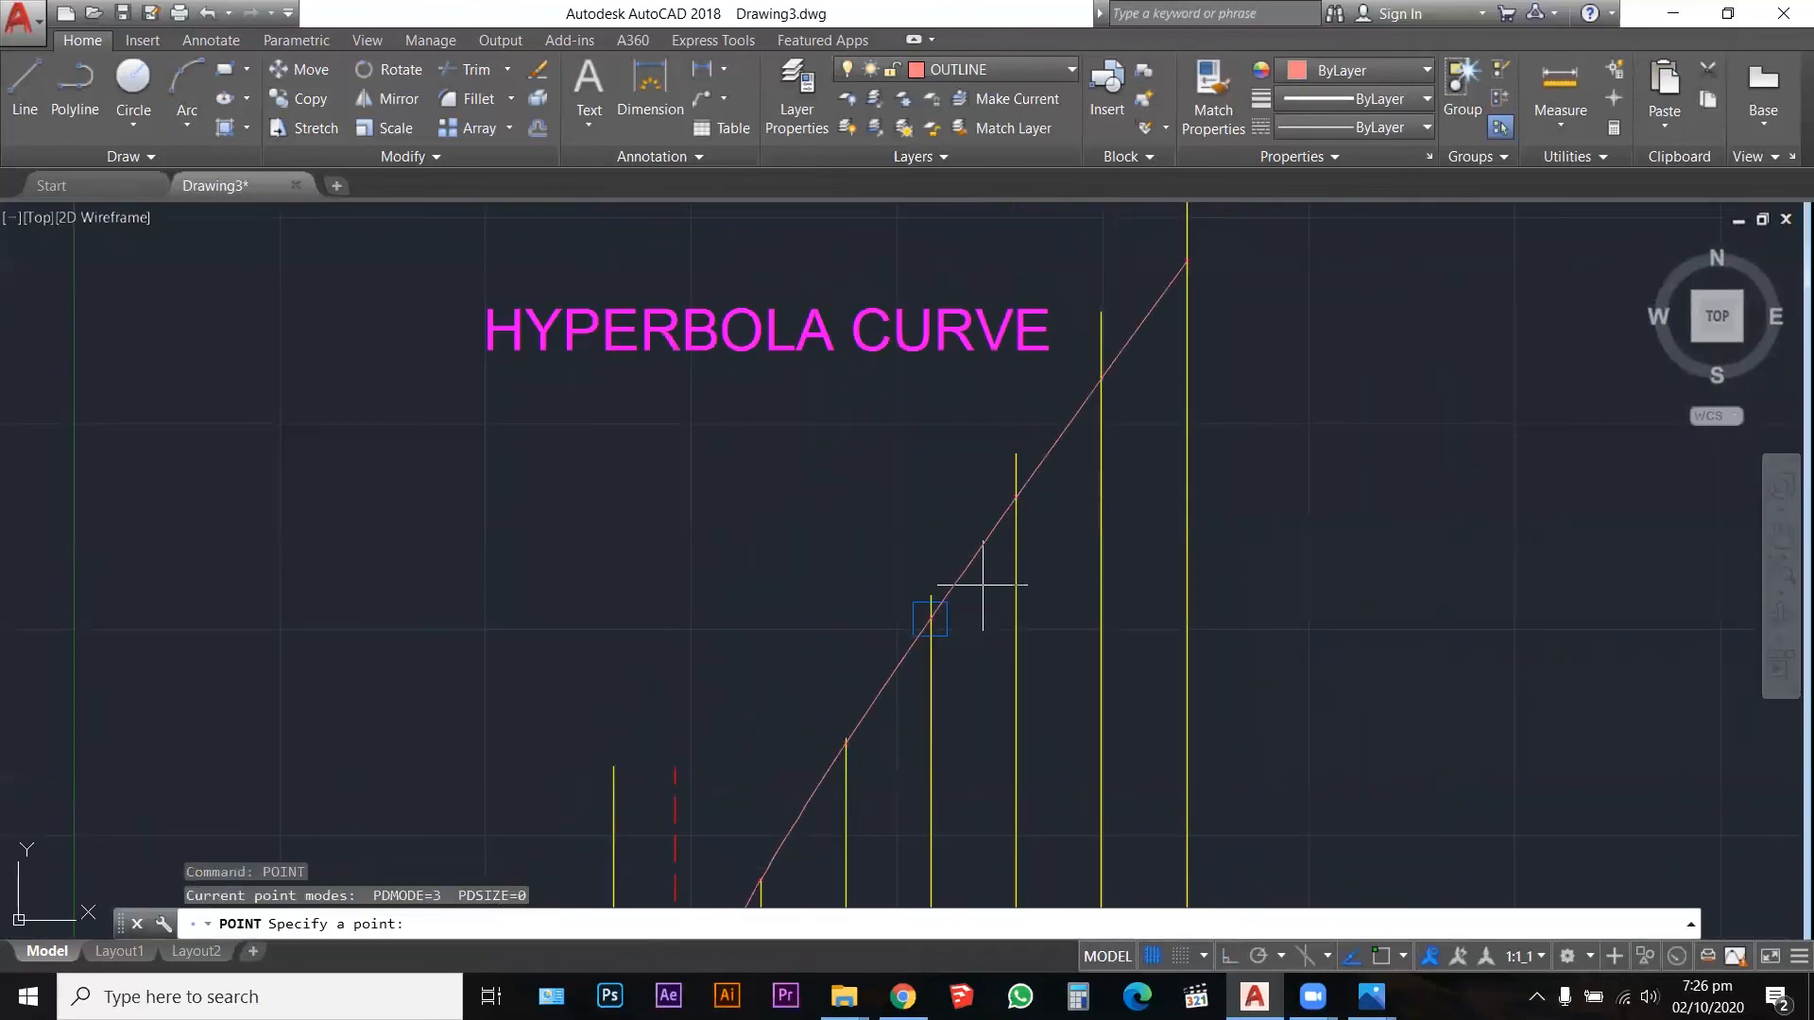
{"action": "scroll", "coordinate": [973, 560], "scroll_direction": "up", "scroll_amount": 4}
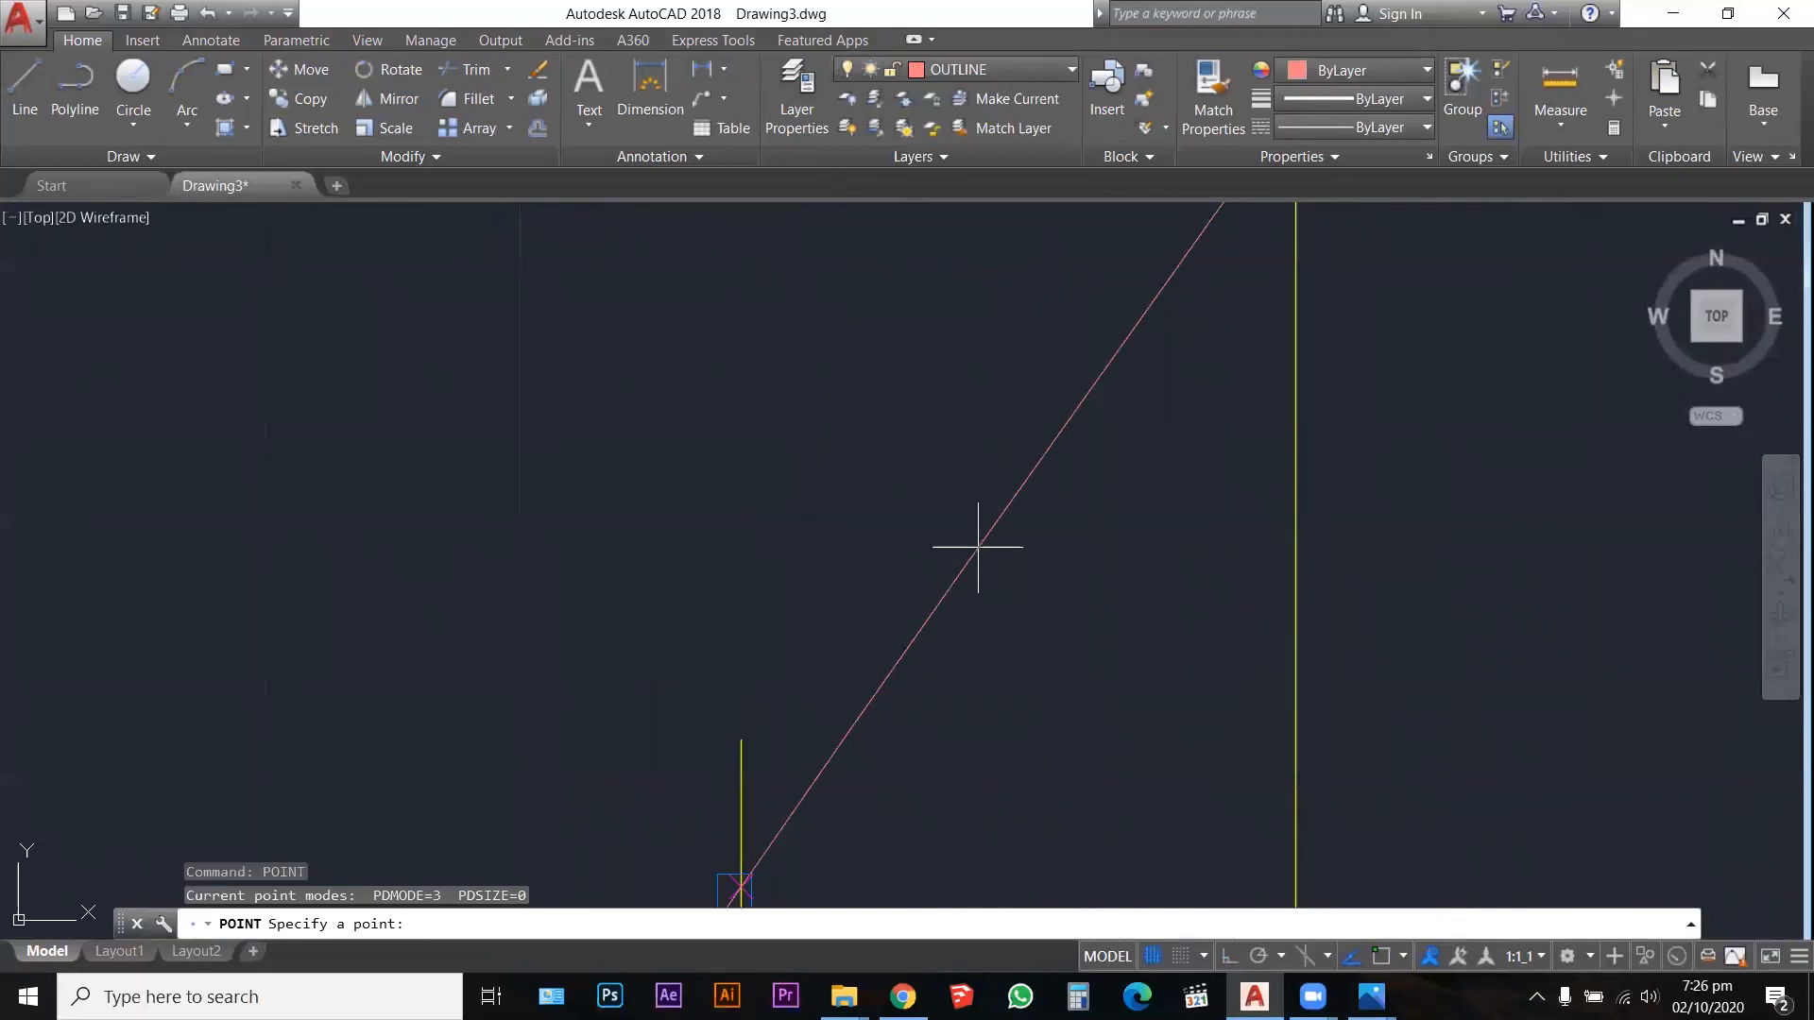
{"action": "left_click", "coordinate": [978, 546]}
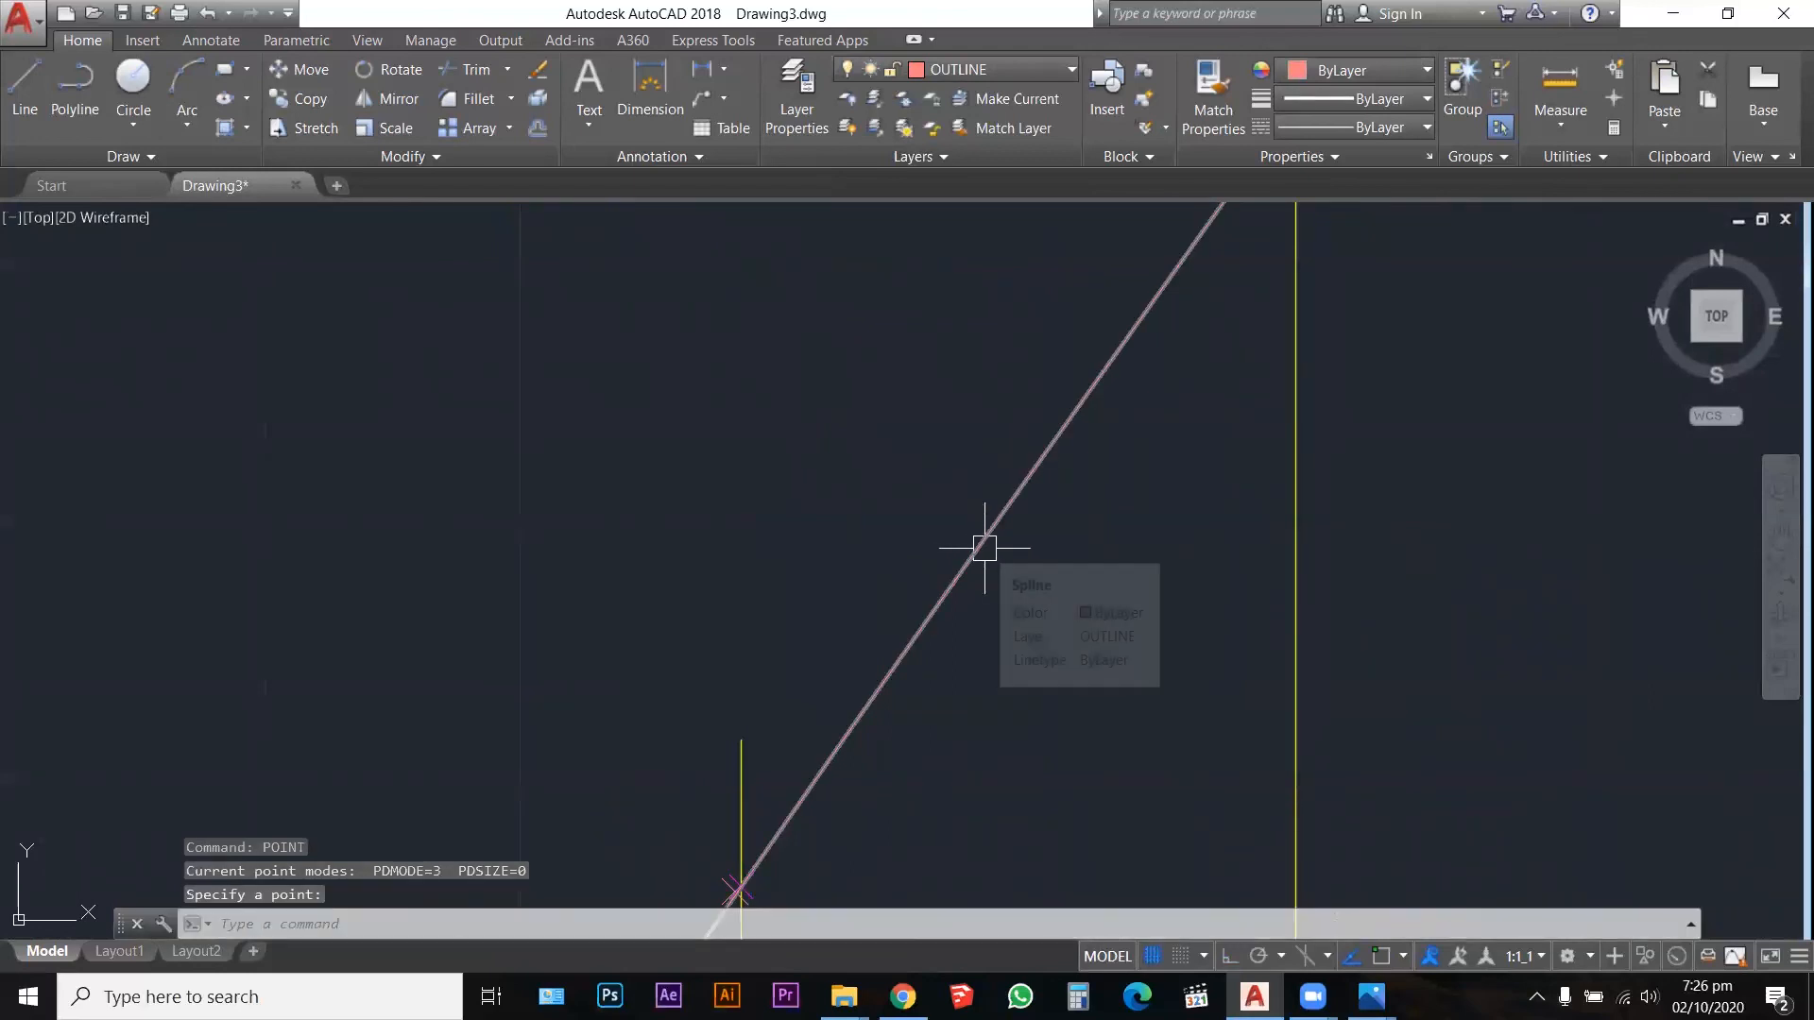
Step: Place another point on the same stretch of the upper branch, and undo the last zoom
{"action": "key", "text": "Escape"}
{"action": "key", "text": "Escape"}
{"action": "type", "text": "POINT"}
{"action": "key", "text": "Return"}
{"action": "left_click", "coordinate": [990, 535]}
{"action": "scroll", "coordinate": [990, 536], "scroll_direction": "down", "scroll_amount": 4}
{"action": "key", "text": "Escape"}
{"action": "key", "text": "ctrl+z"}
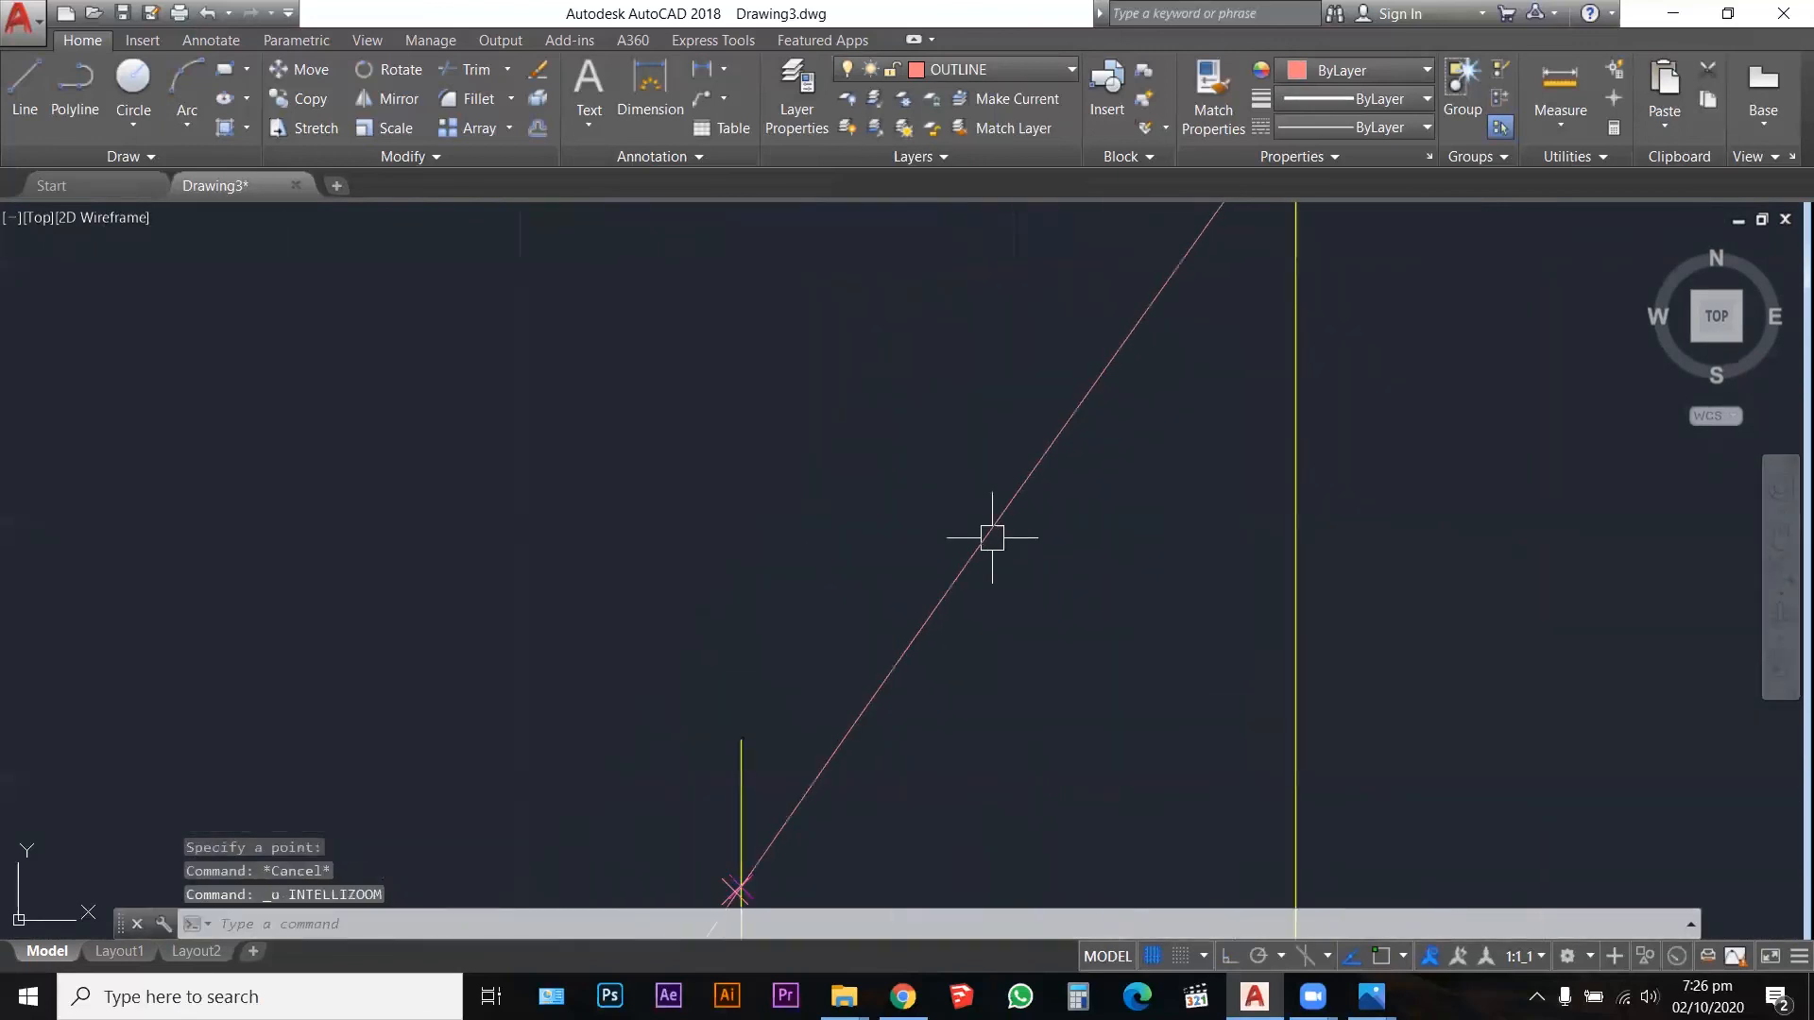
Step: Turn off object snap tracking and place a point near the curve's lower branch, beside the first construction line inside the curve
{"action": "left_click", "coordinate": [1350, 957]}
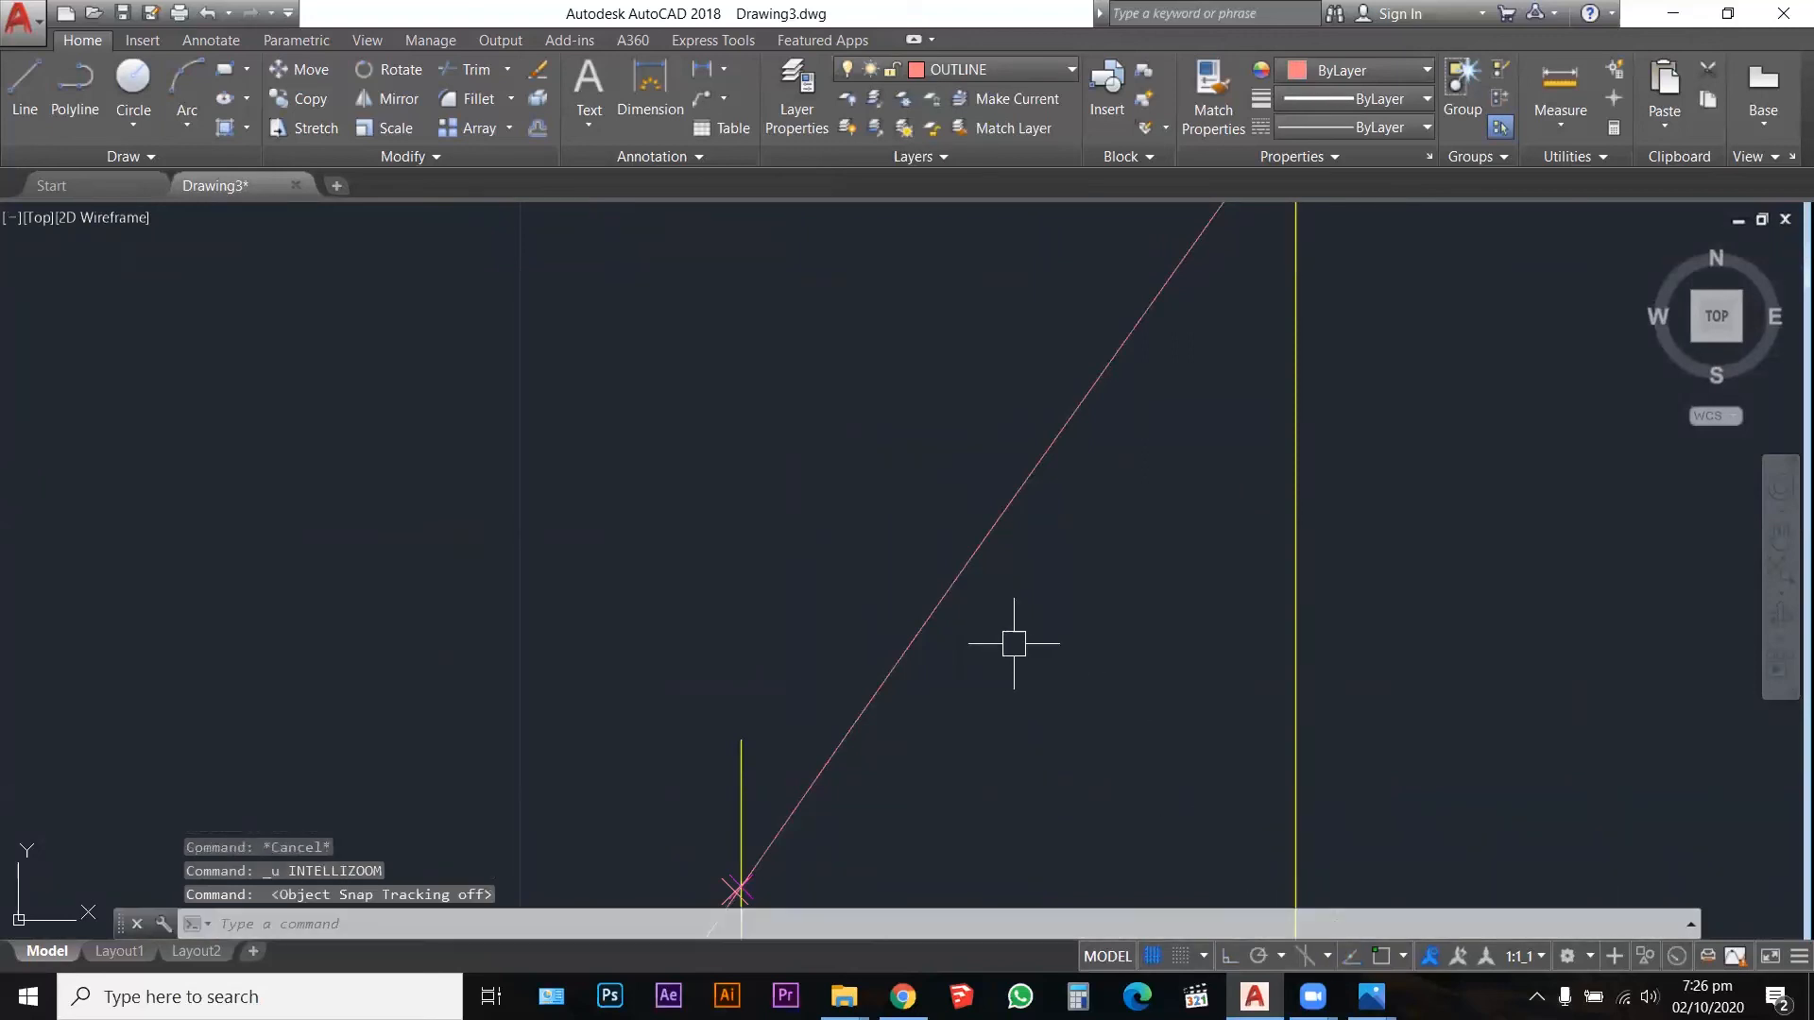
{"action": "type", "text": "POINT"}
{"action": "key", "text": "Return"}
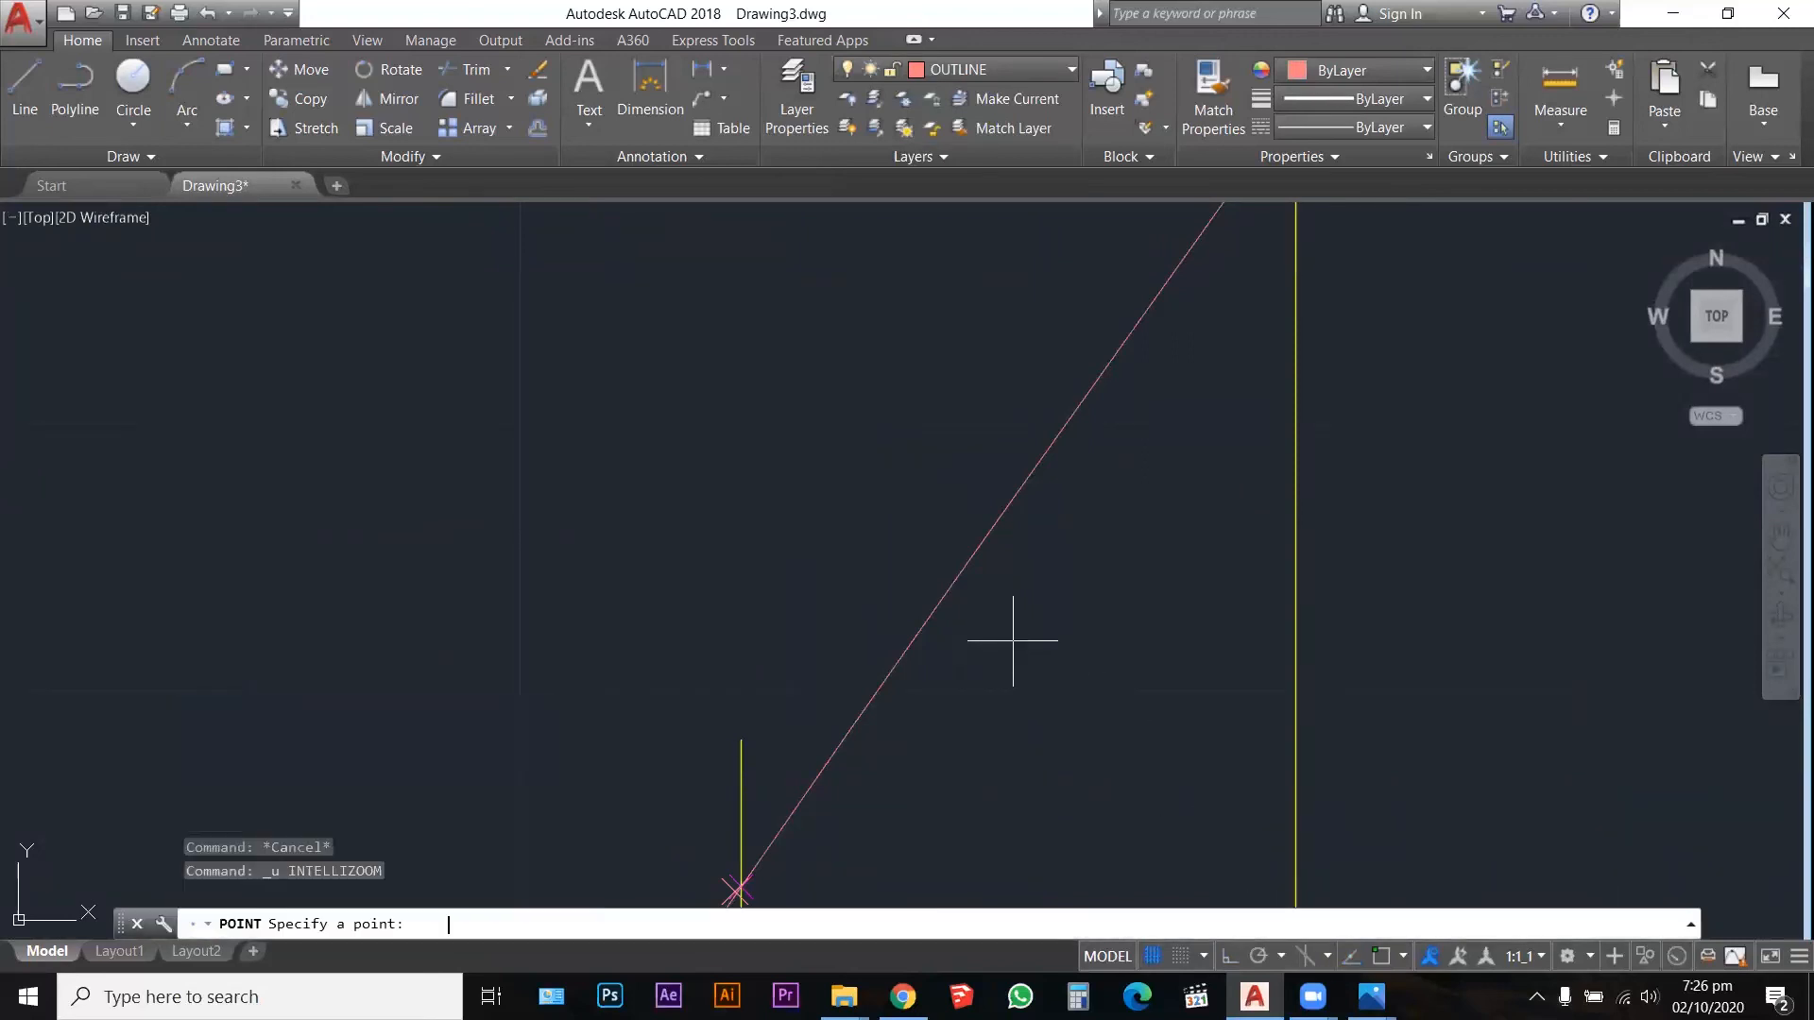
{"action": "scroll", "coordinate": [948, 583], "scroll_direction": "down", "scroll_amount": 5}
{"action": "scroll", "coordinate": [973, 756], "scroll_direction": "up", "scroll_amount": 6}
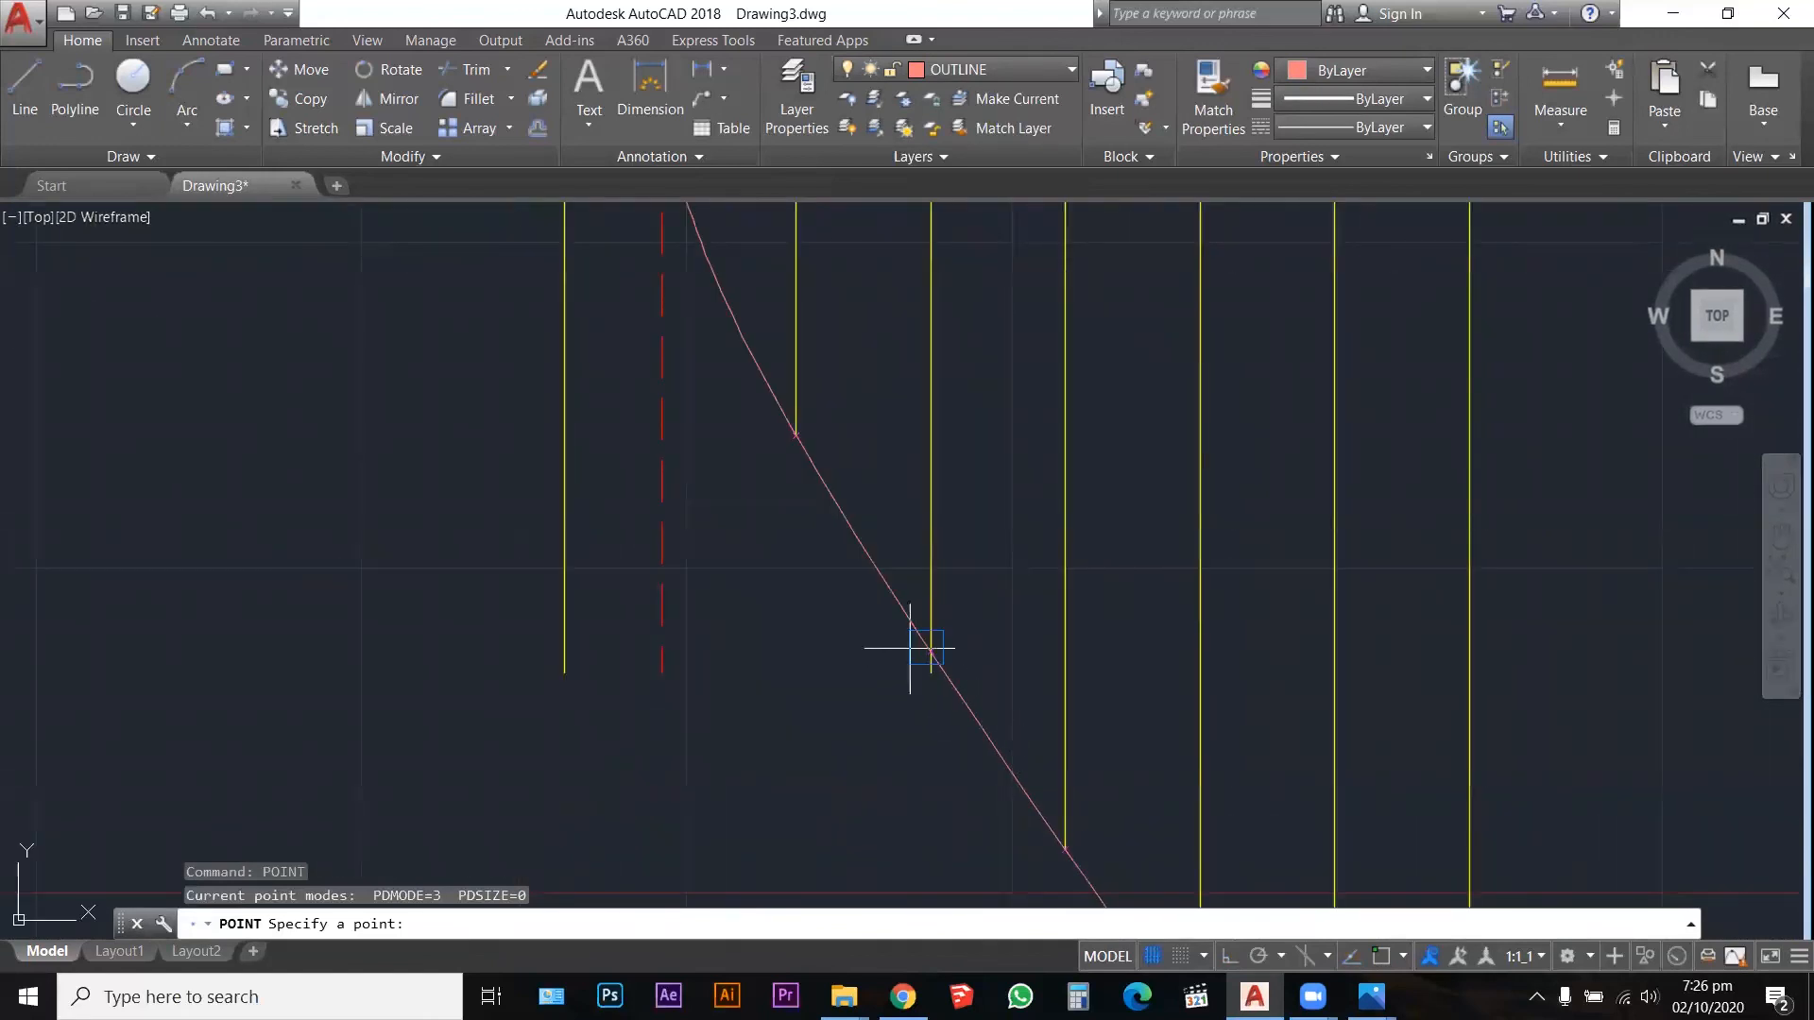
{"action": "scroll", "coordinate": [851, 519], "scroll_direction": "up", "scroll_amount": 4}
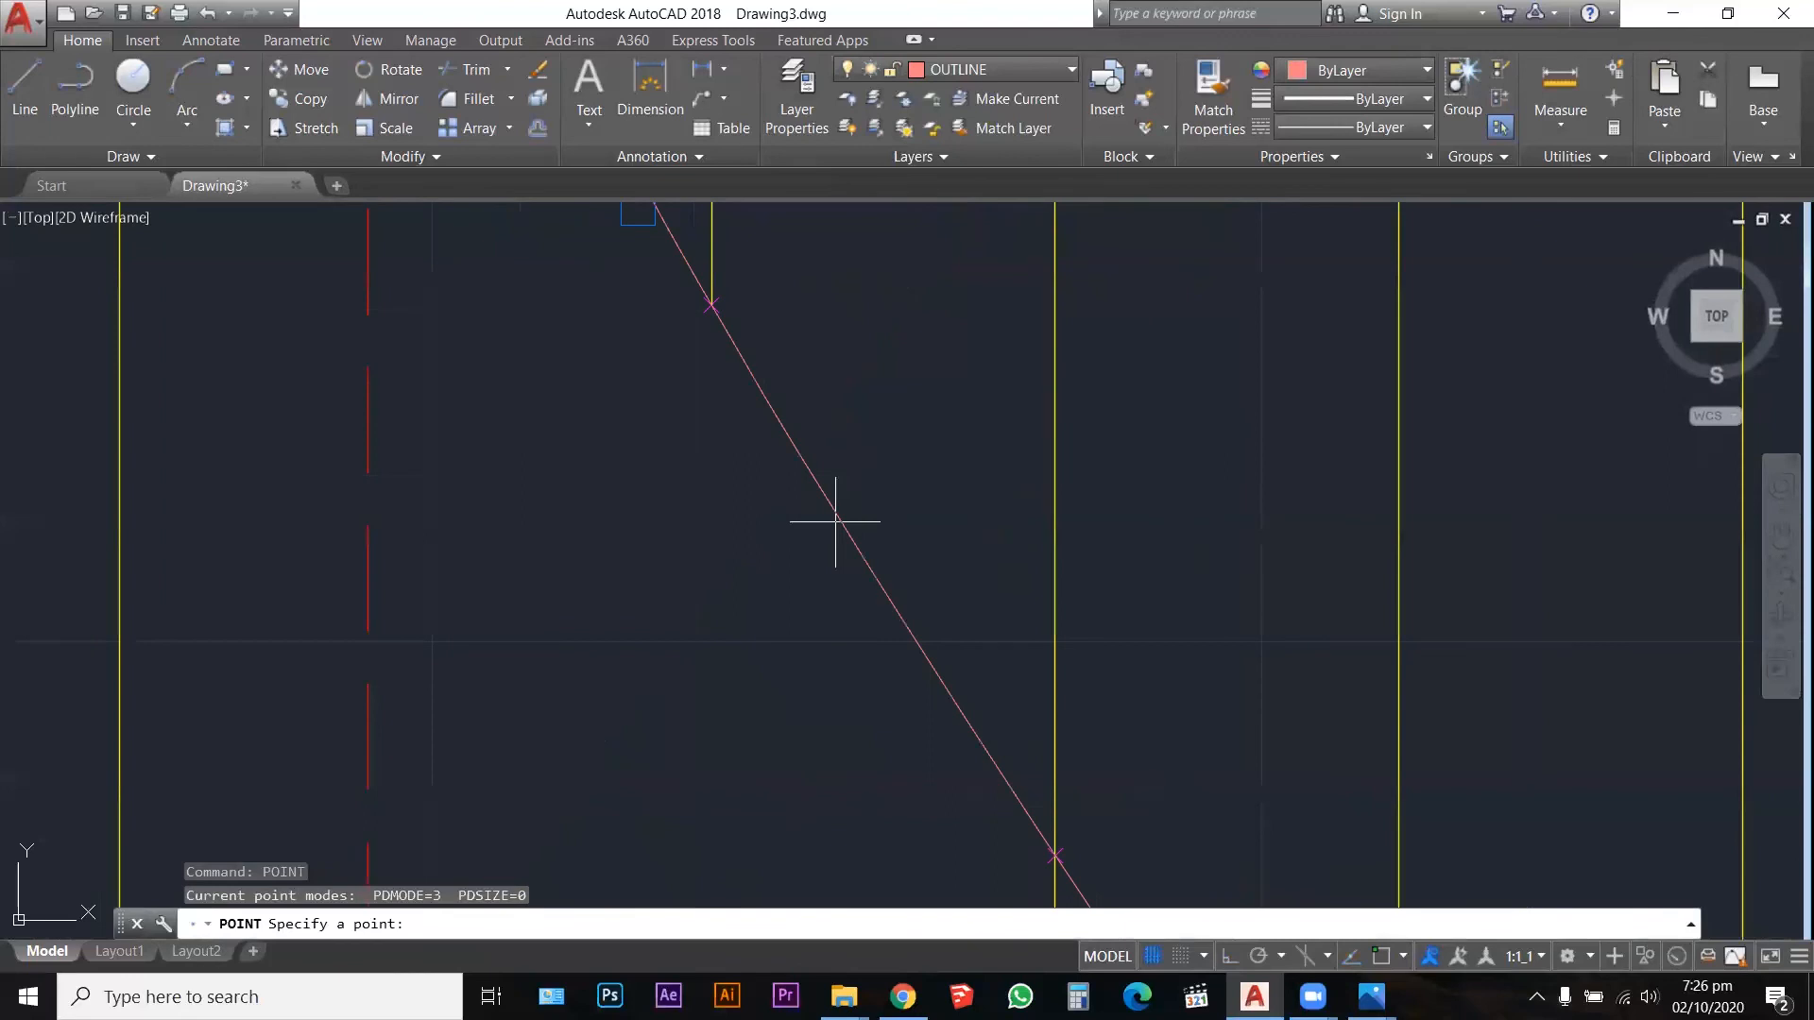
{"action": "left_click", "coordinate": [848, 530]}
{"action": "scroll", "coordinate": [869, 545], "scroll_direction": "down", "scroll_amount": 4}
{"action": "scroll", "coordinate": [765, 430], "scroll_direction": "up", "scroll_amount": 6}
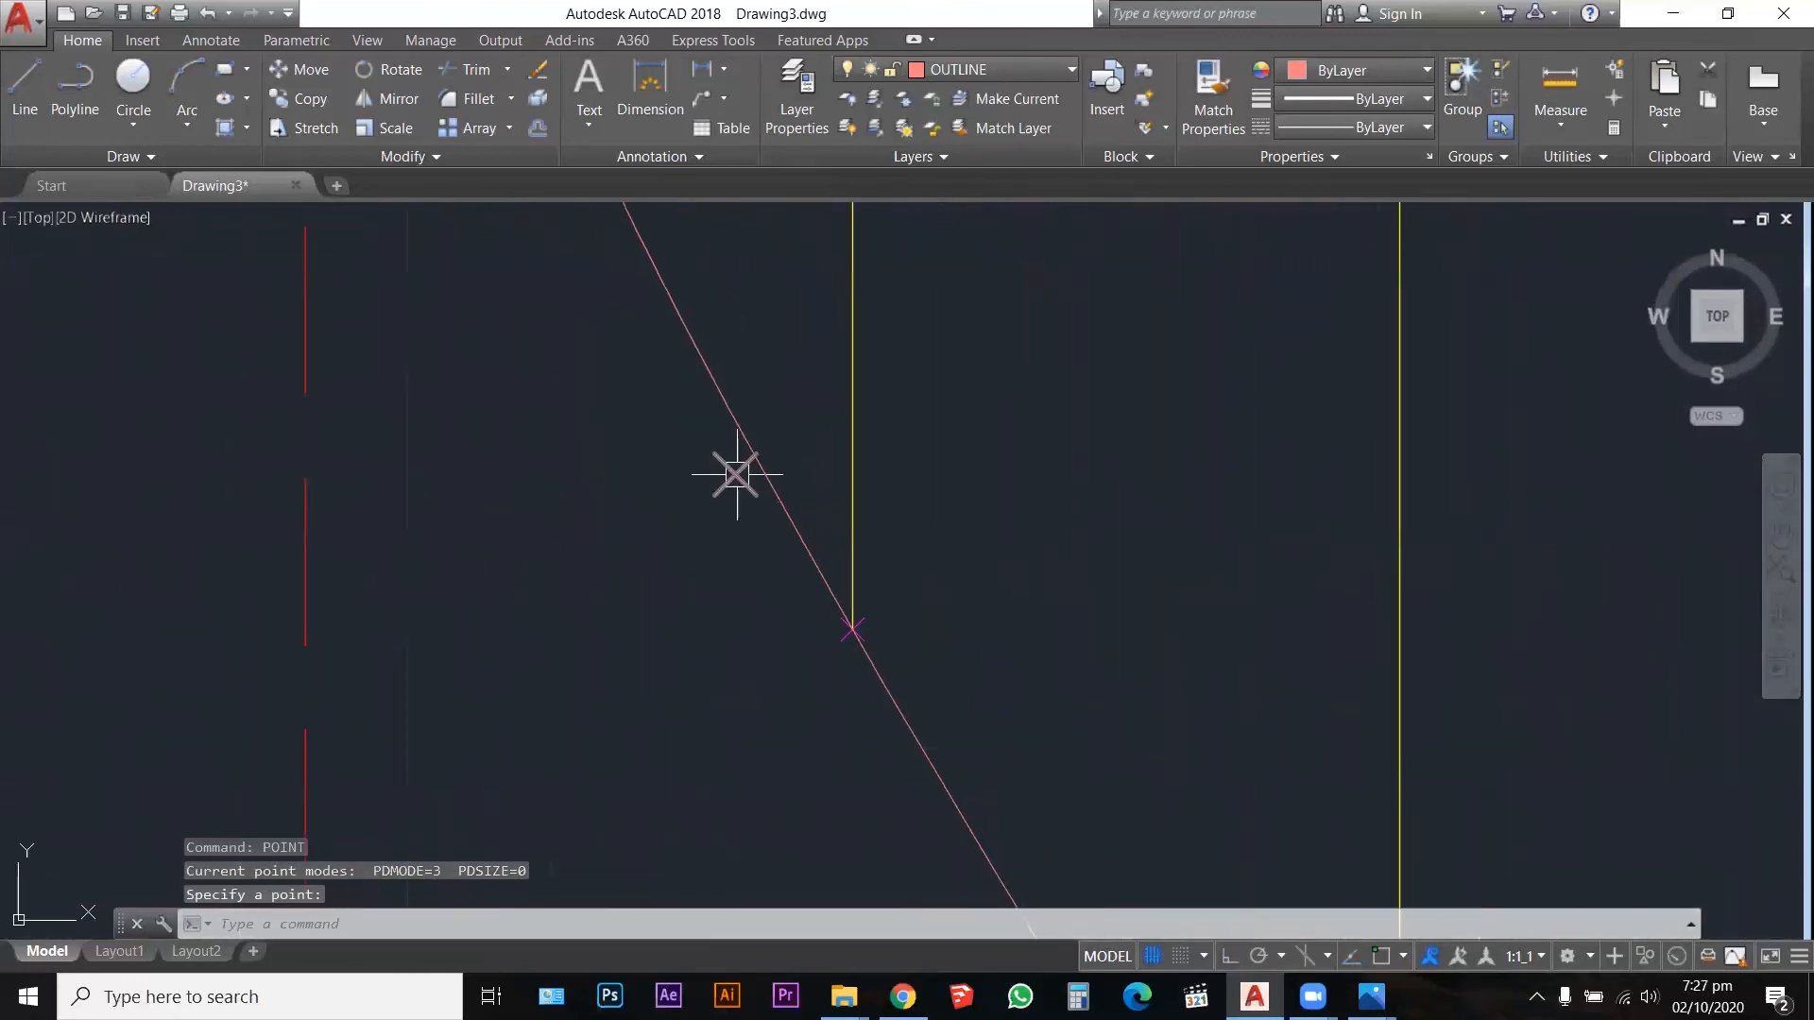
Step: Move the misplaced point down along the lower branch to between the first two construction lines inside the curve
{"action": "left_click", "coordinate": [736, 475]}
{"action": "left_click", "coordinate": [734, 473]}
{"action": "scroll", "coordinate": [982, 675], "scroll_direction": "down", "scroll_amount": 2}
{"action": "scroll", "coordinate": [981, 676], "scroll_direction": "down", "scroll_amount": 2}
{"action": "left_click", "coordinate": [1033, 821]}
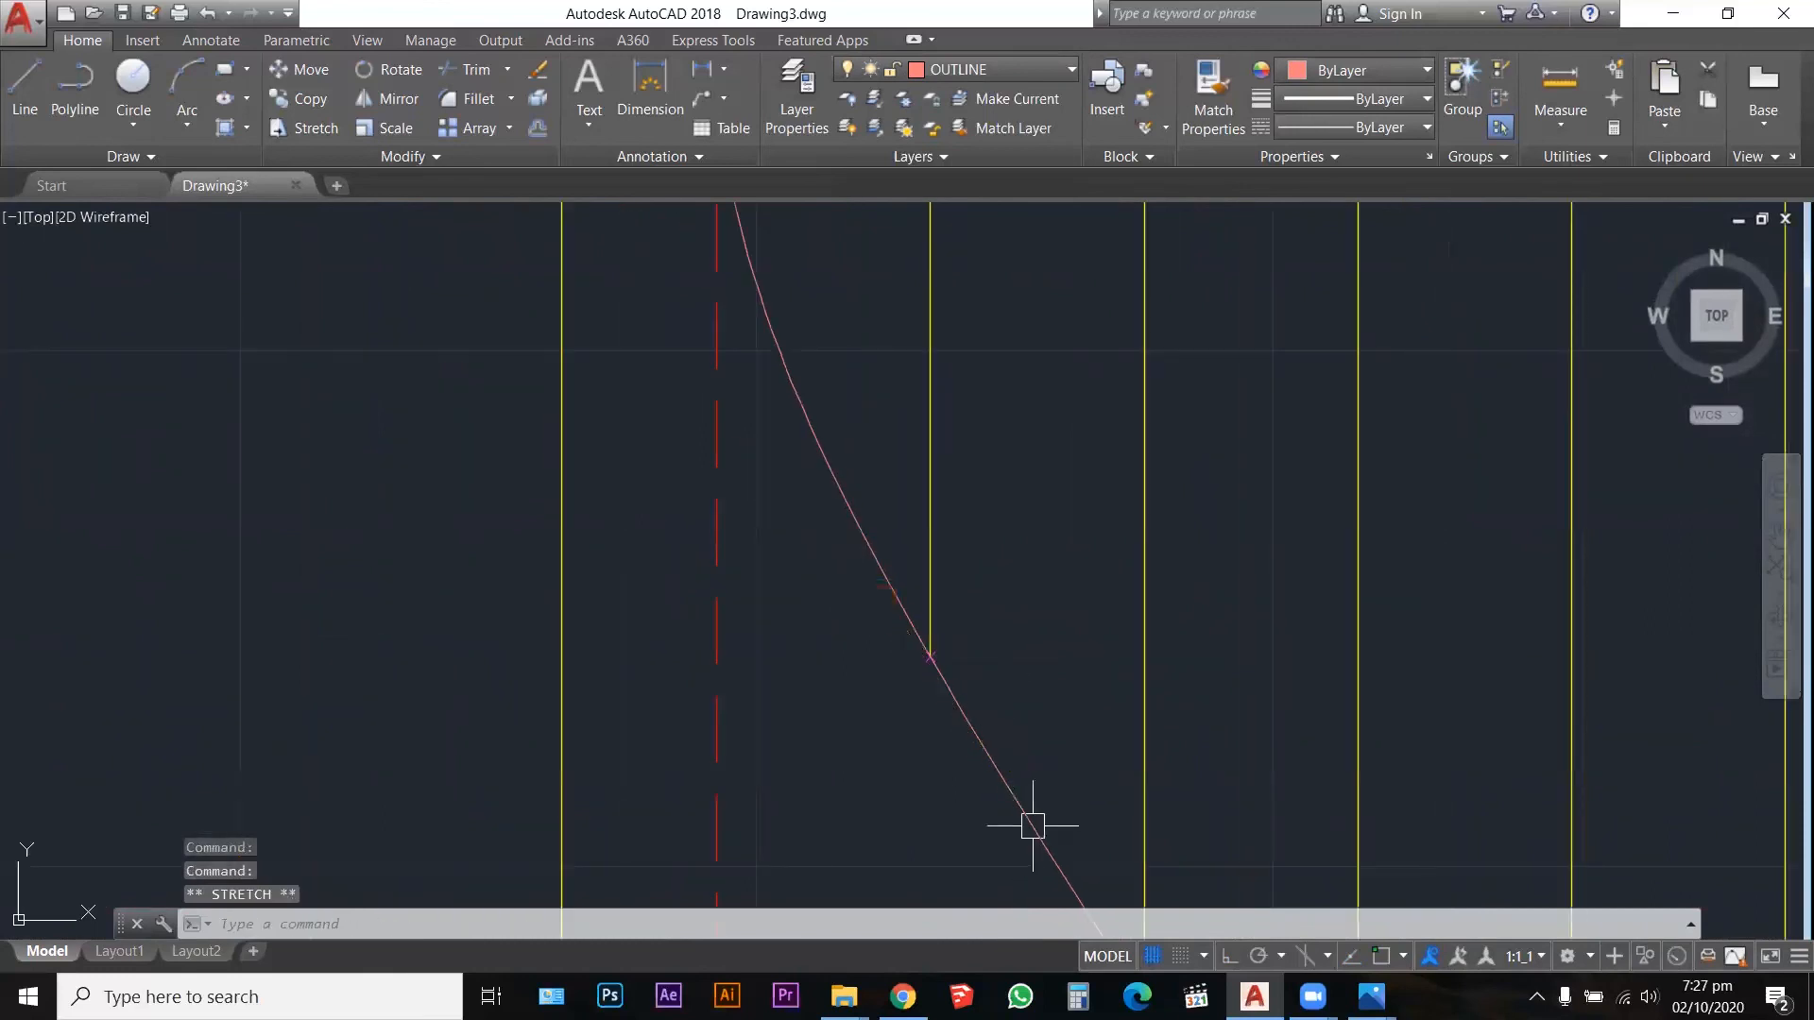
Step: Draw a short slanted line crossing the curve's lower branch between the first two construction lines inside the curve
{"action": "key", "text": "Escape"}
{"action": "key", "text": "Escape"}
{"action": "key", "text": "Escape"}
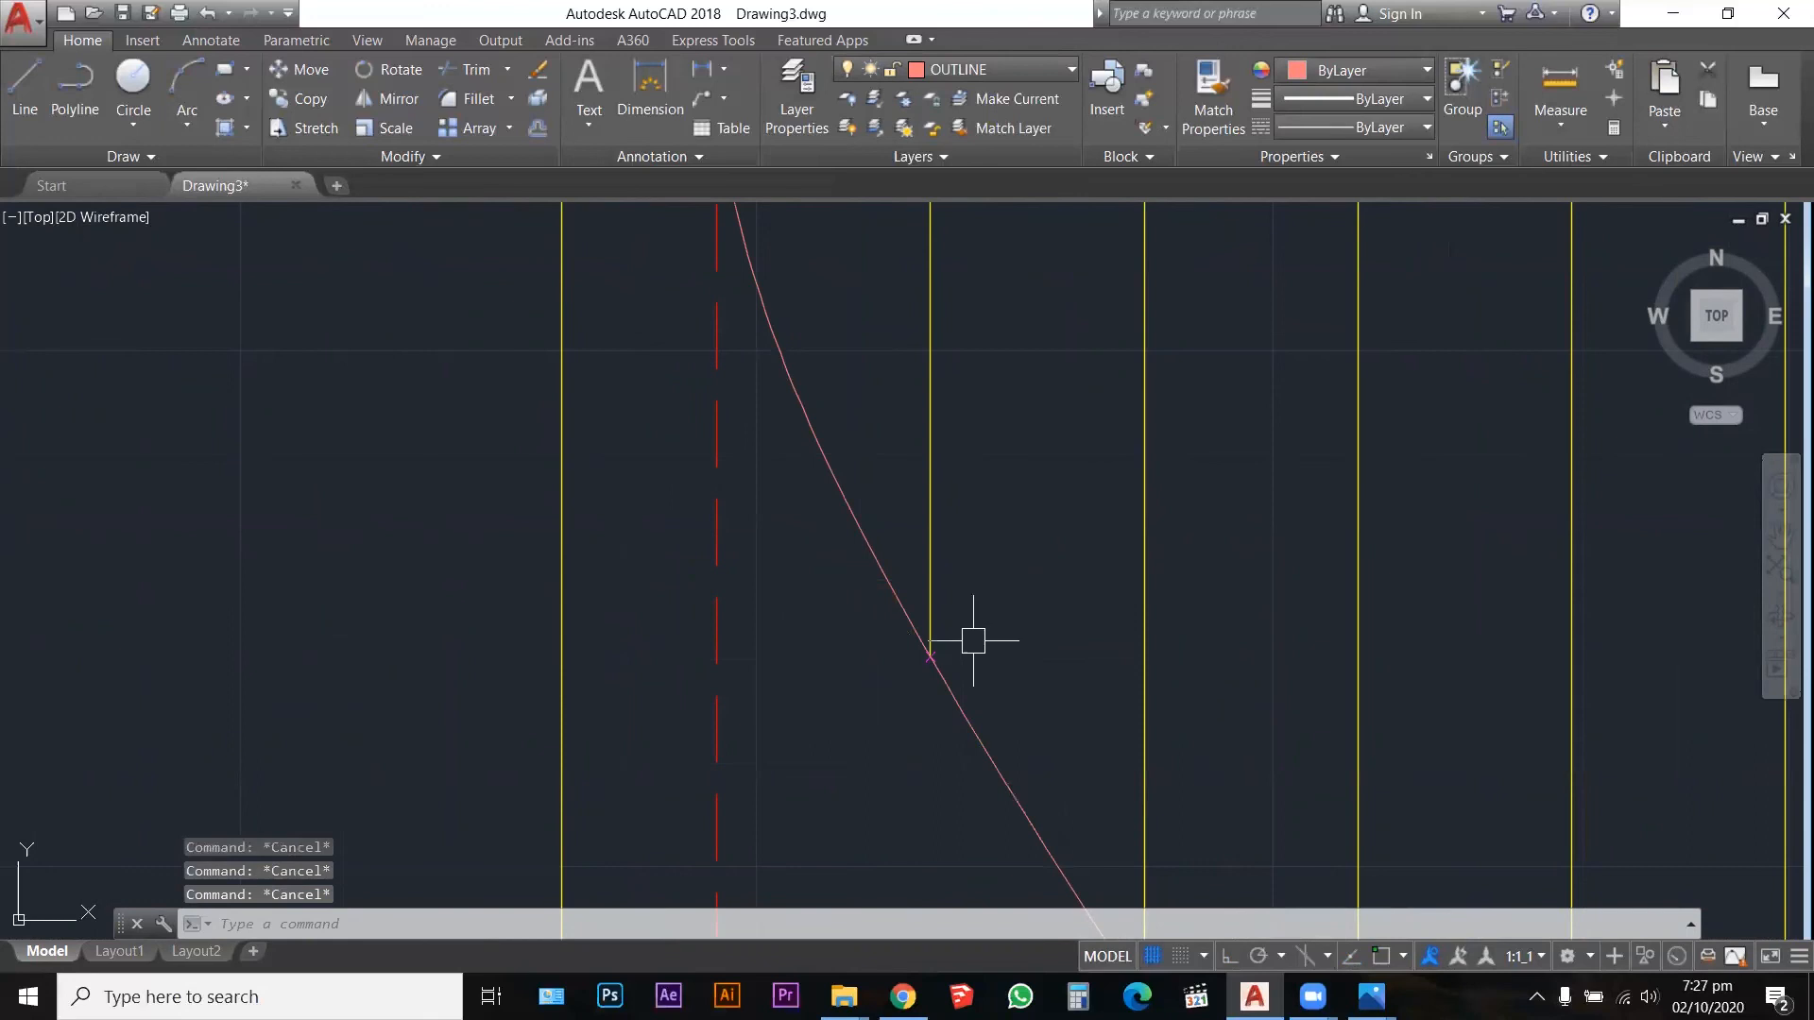
{"action": "scroll", "coordinate": [973, 640], "scroll_direction": "down", "scroll_amount": 3}
{"action": "scroll", "coordinate": [973, 640], "scroll_direction": "up", "scroll_amount": 4}
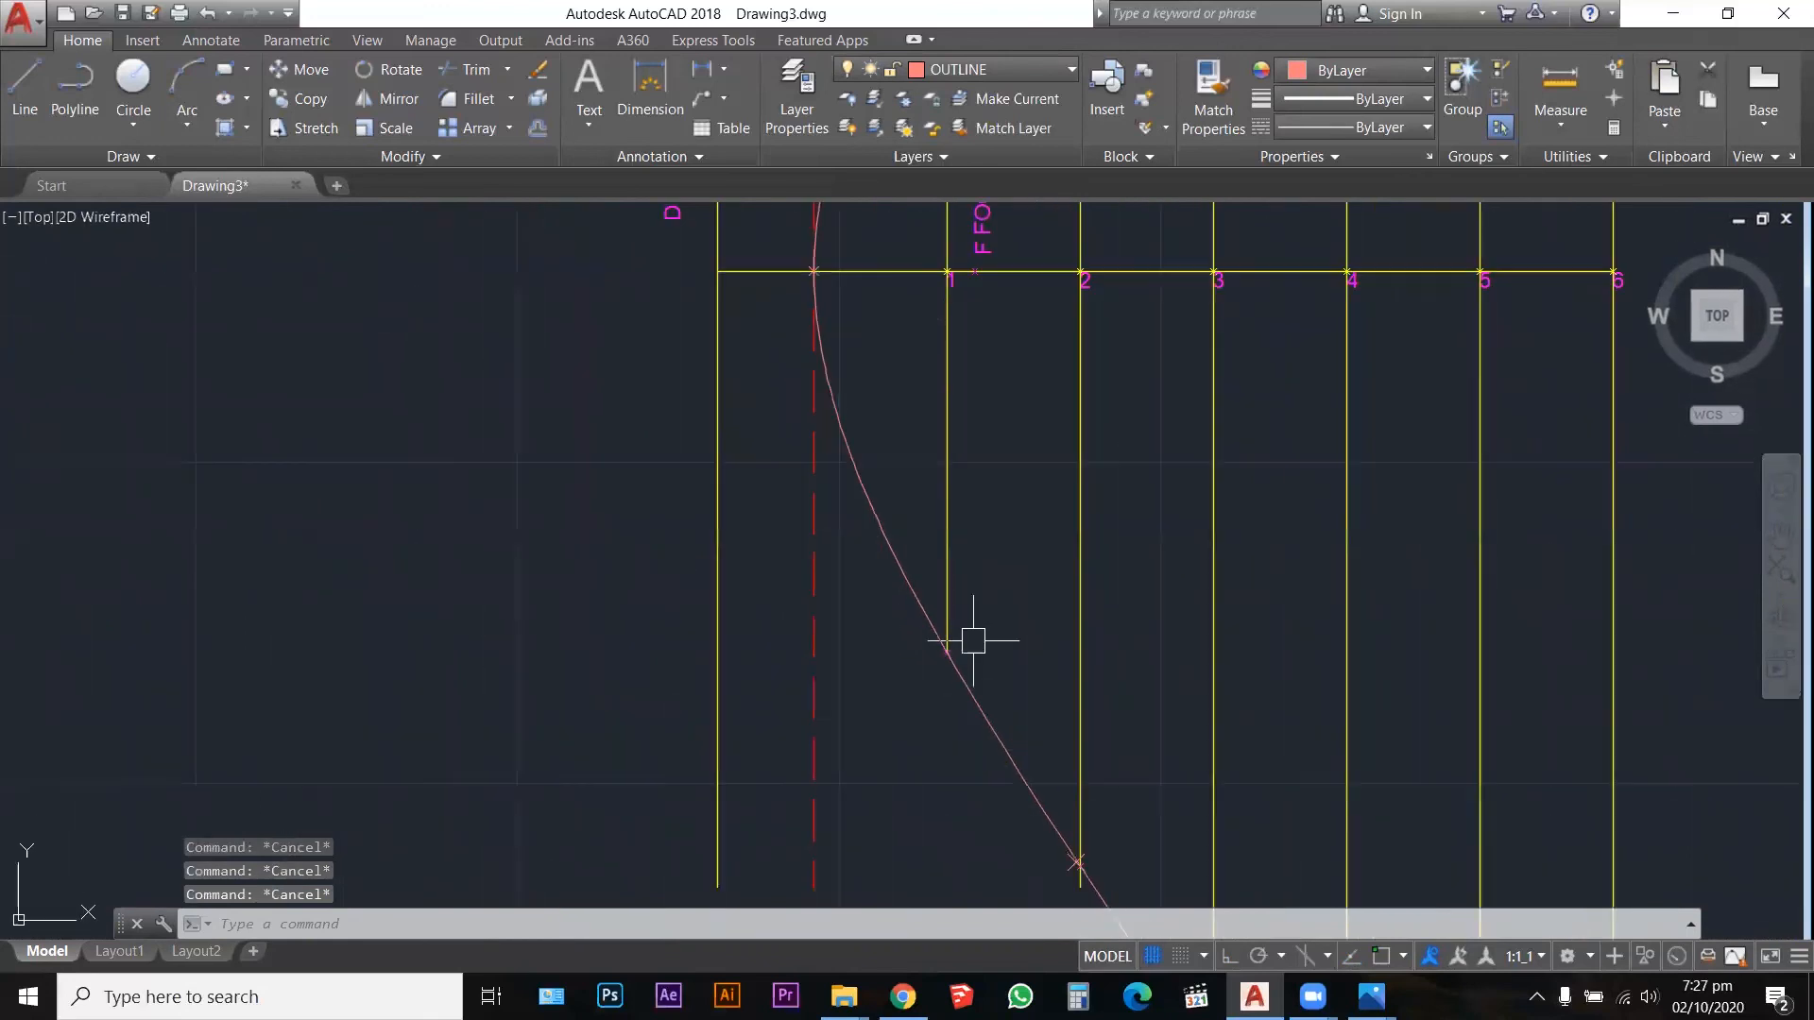
{"action": "scroll", "coordinate": [973, 641], "scroll_direction": "down", "scroll_amount": 2}
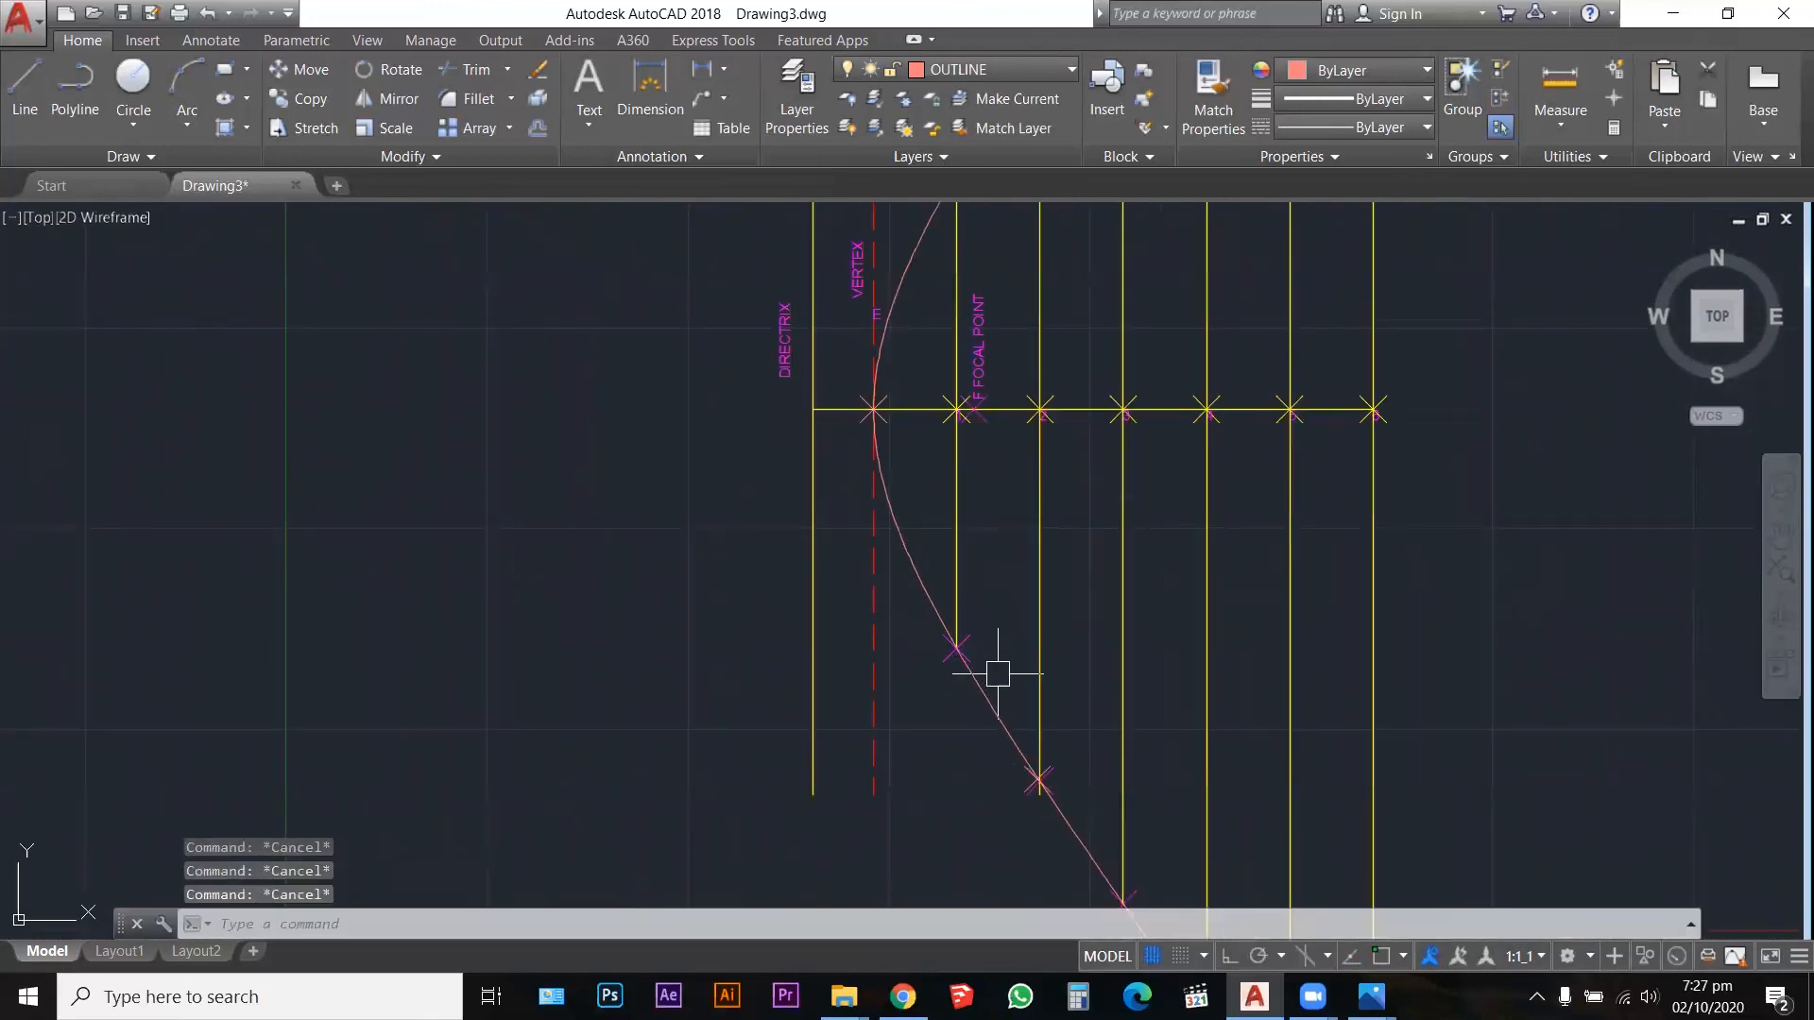
{"action": "type", "text": "L"}
{"action": "scroll", "coordinate": [997, 673], "scroll_direction": "up", "scroll_amount": 6}
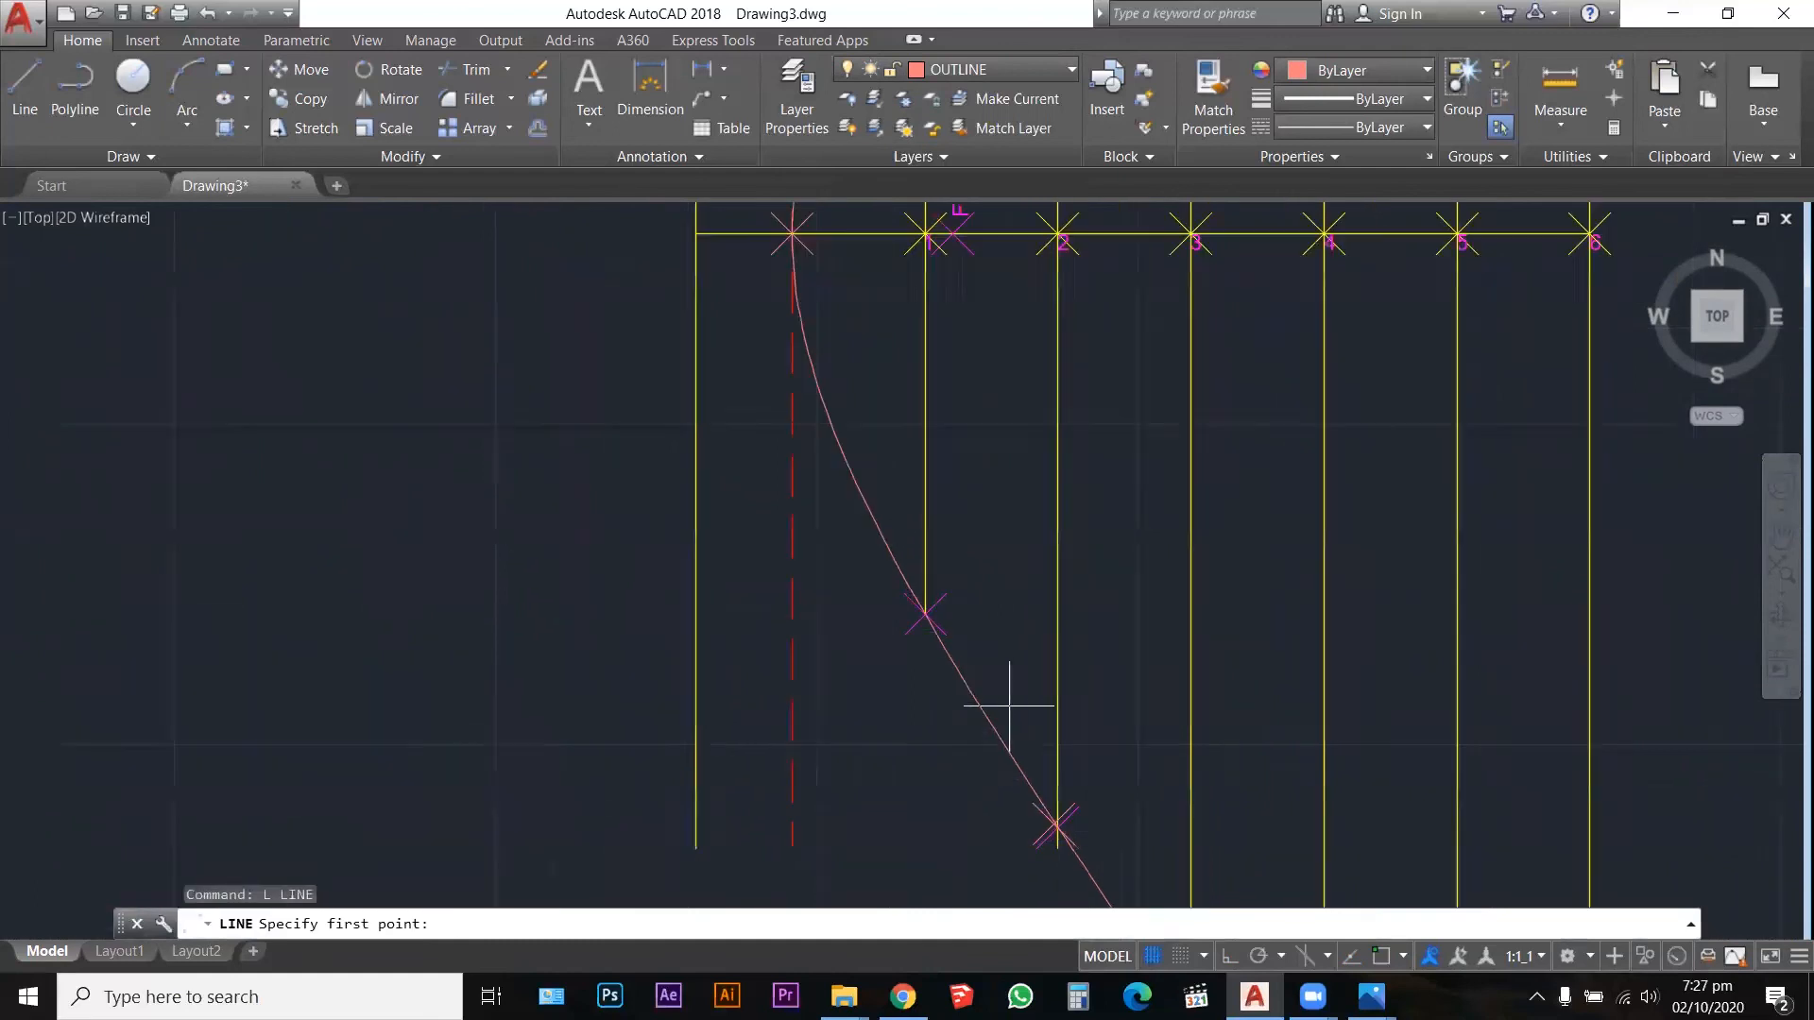
{"action": "left_click", "coordinate": [1018, 689]}
{"action": "key", "text": "Escape"}
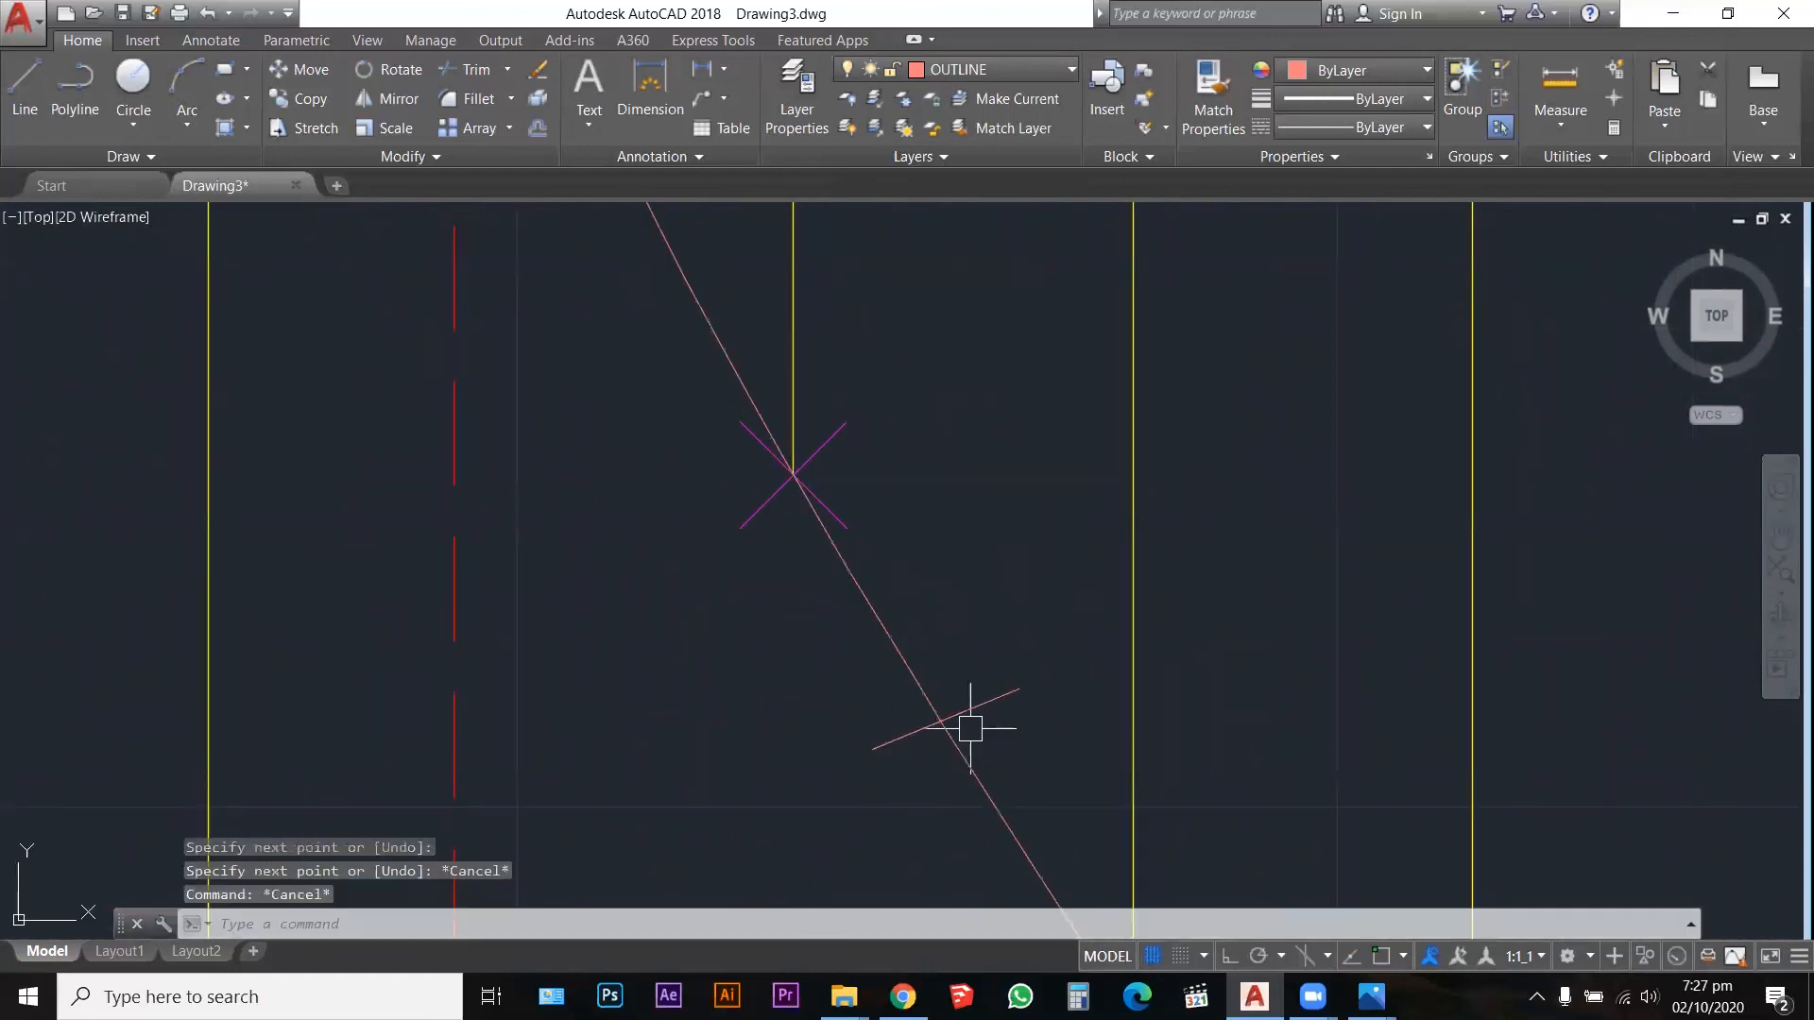
{"action": "key", "text": "Escape"}
{"action": "scroll", "coordinate": [956, 730], "scroll_direction": "up", "scroll_amount": 4}
{"action": "type", "text": "POINT"}
{"action": "key", "text": "Return"}
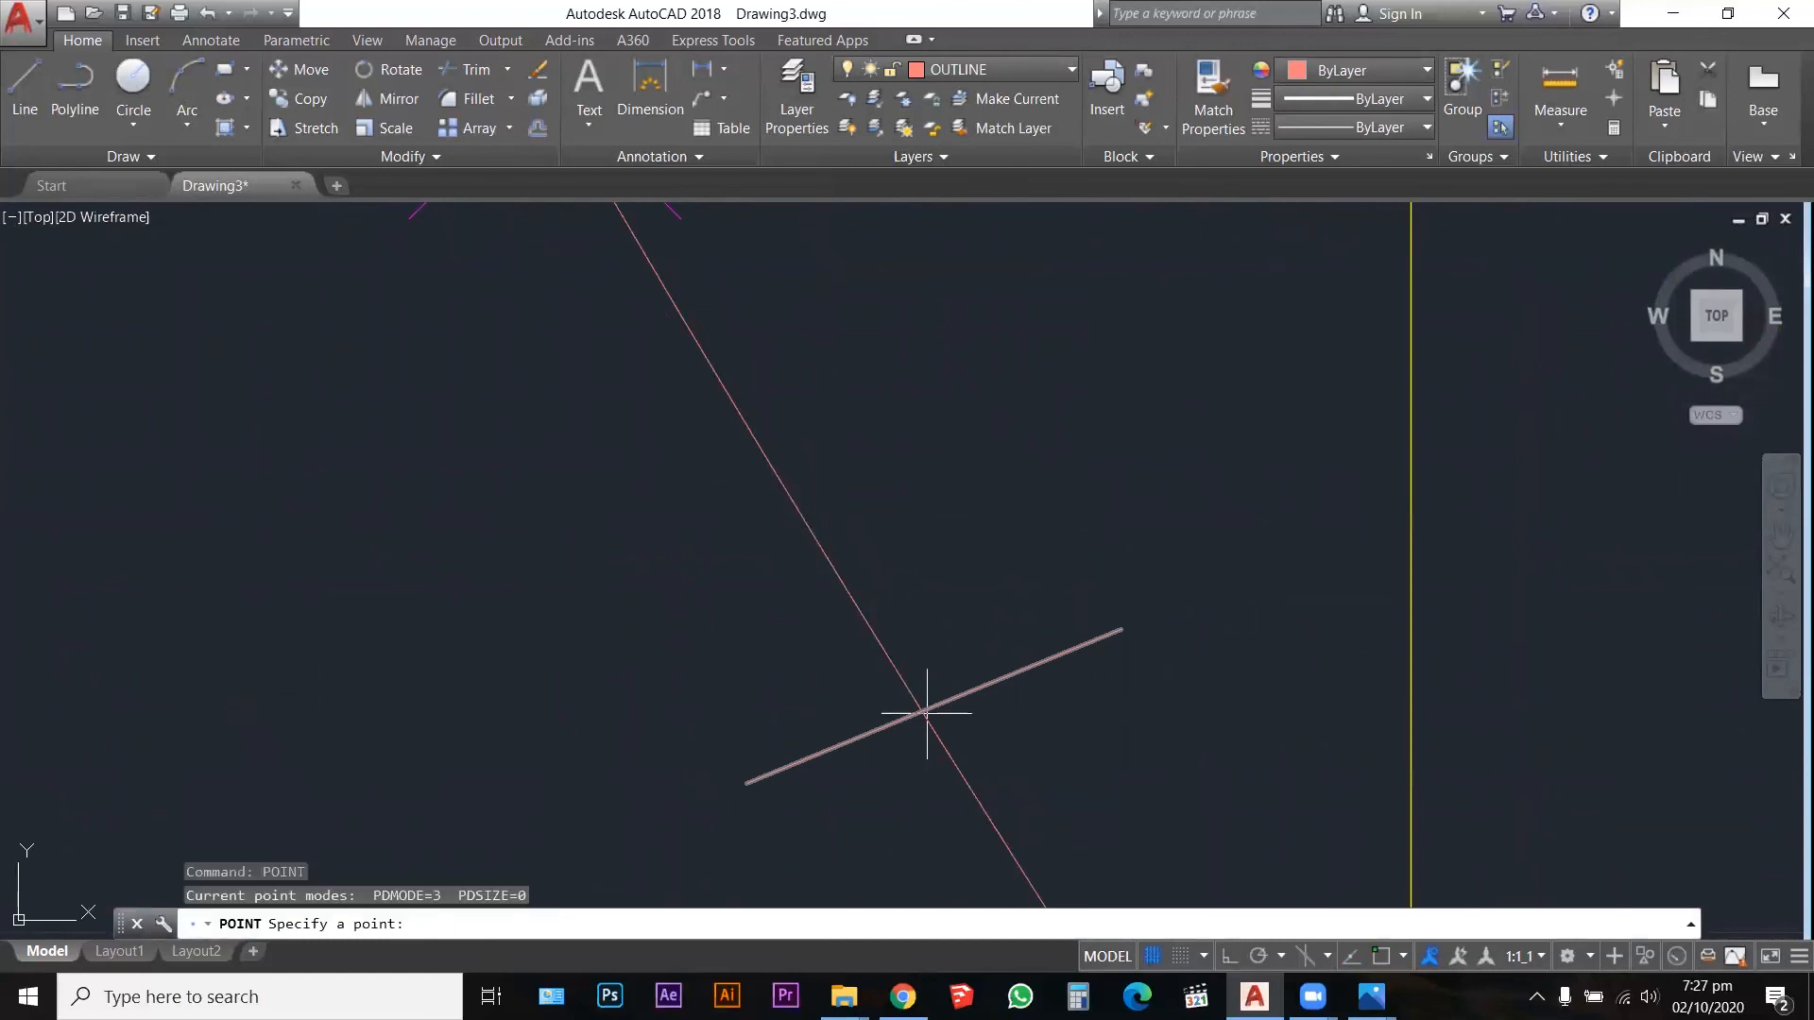
{"action": "key", "text": "Escape"}
{"action": "key", "text": "Escape"}
{"action": "key", "text": "Escape"}
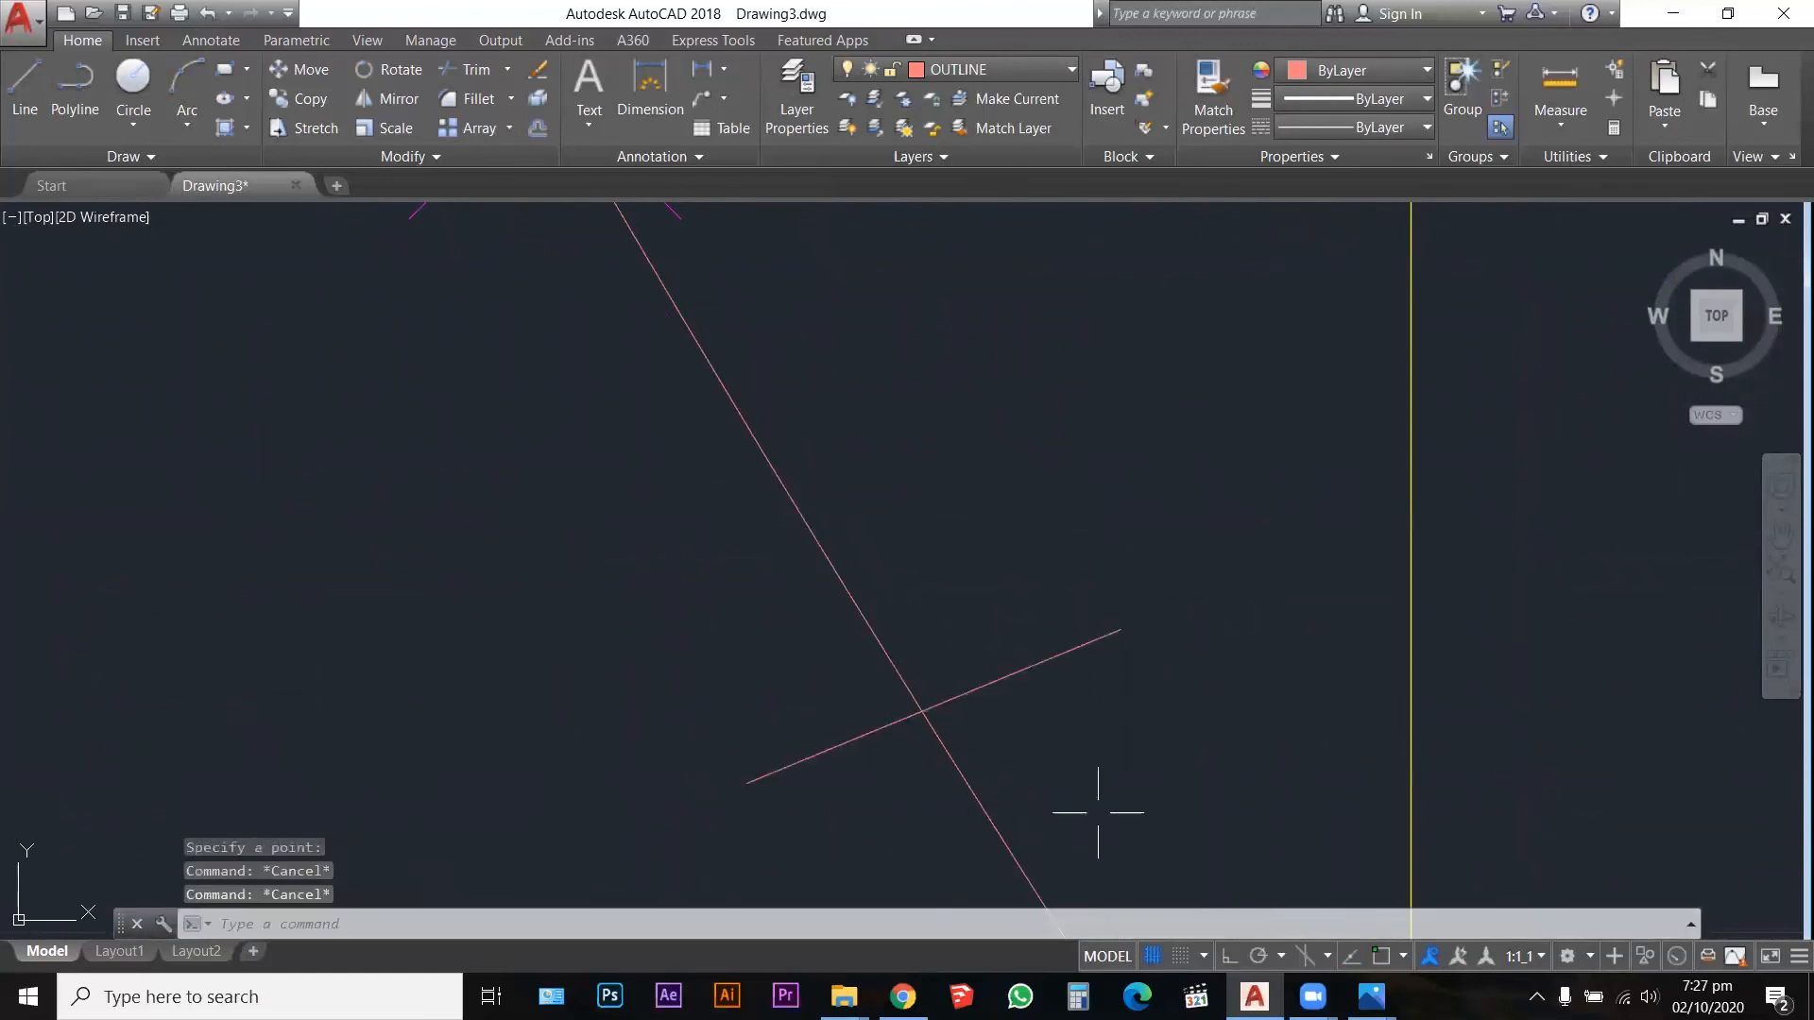
Step: Turn on ortho mode and object snap, and place a point where the short slanted line crosses the curve
{"action": "left_click", "coordinate": [1230, 956]}
{"action": "type", "text": "POINT"}
{"action": "key", "text": "Return"}
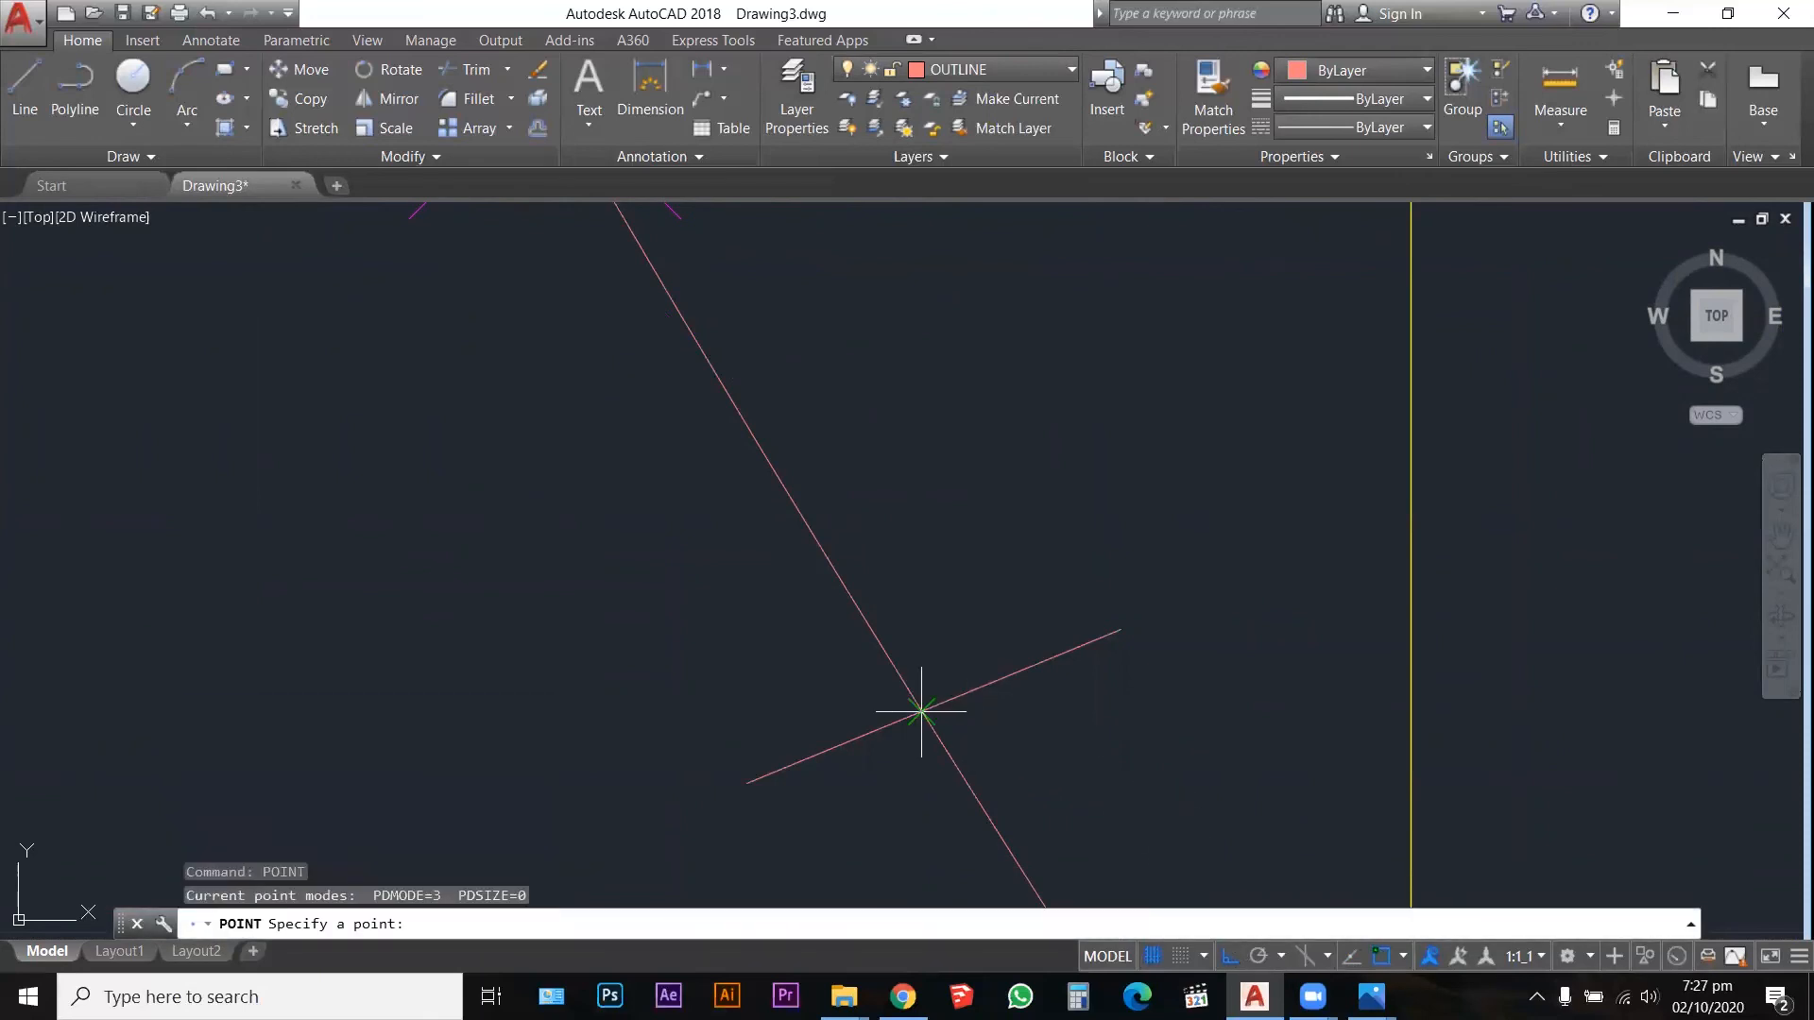
{"action": "key", "text": "Escape"}
{"action": "key", "text": "Escape"}
{"action": "key", "text": "Escape"}
Step: Delete the short slanted line and regenerate the drawing
{"action": "left_click", "coordinate": [1033, 667]}
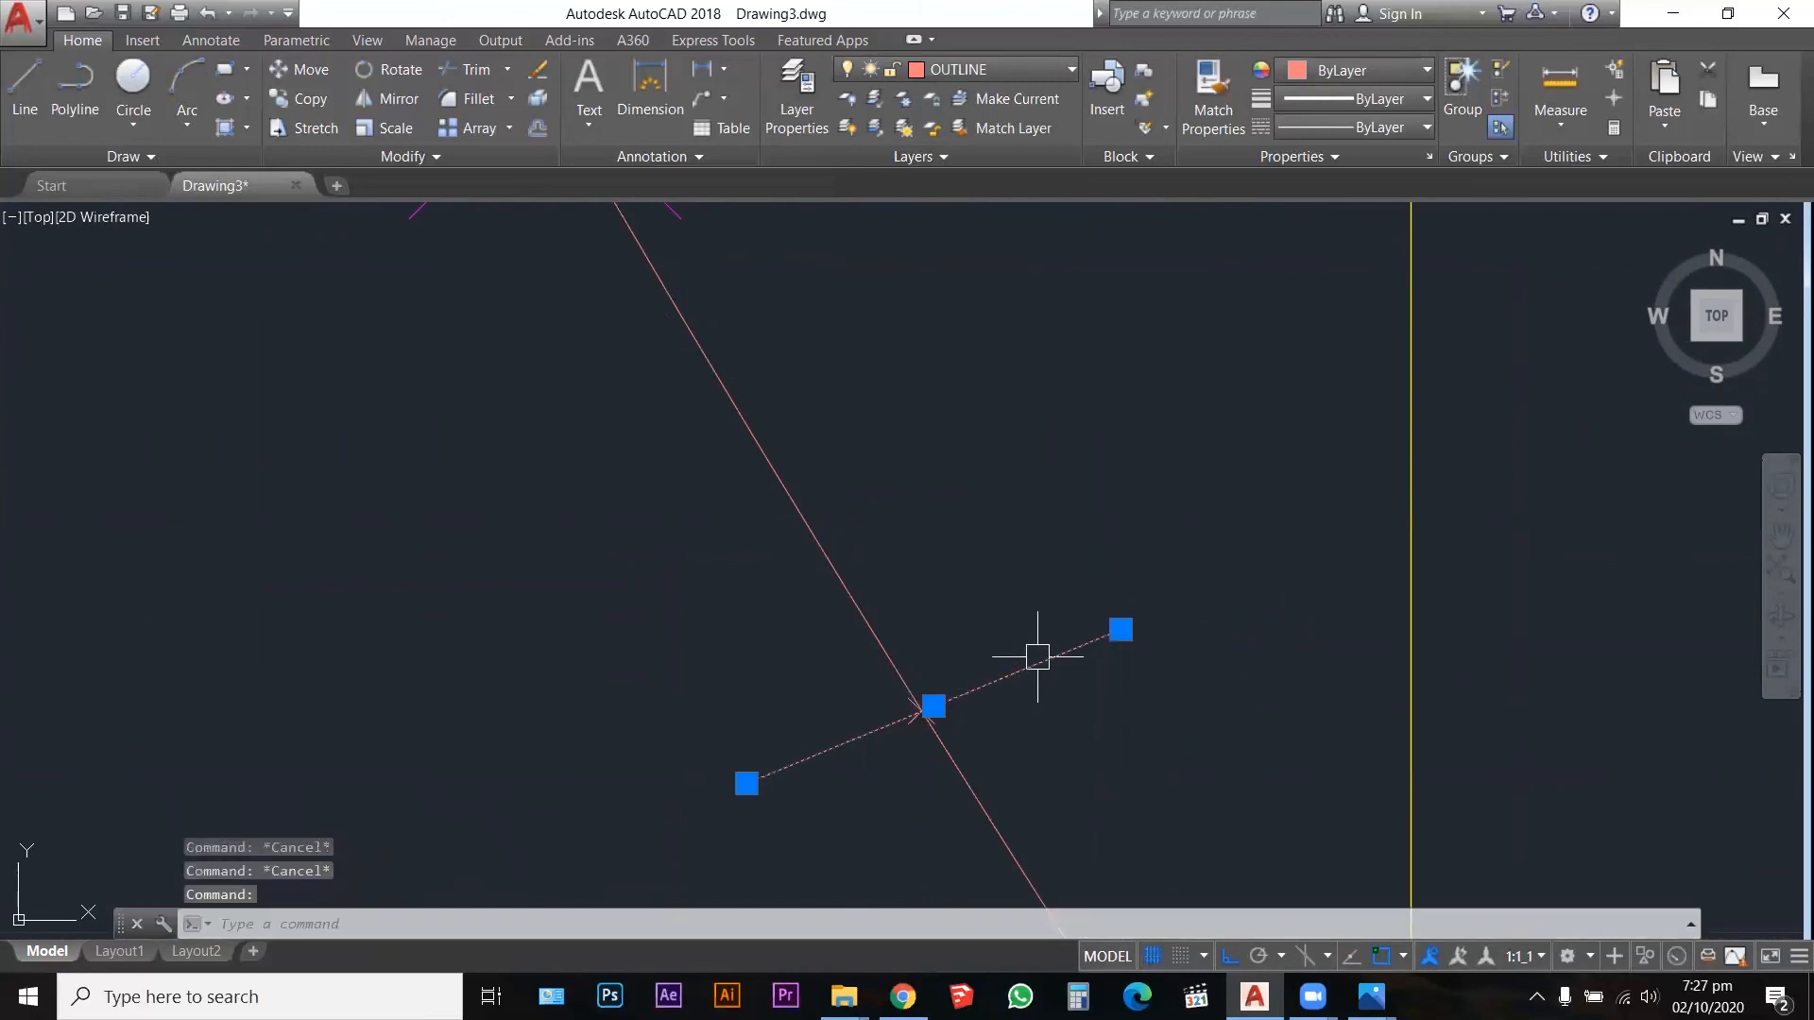
{"action": "key", "text": "Delete"}
{"action": "scroll", "coordinate": [995, 637], "scroll_direction": "down", "scroll_amount": 3}
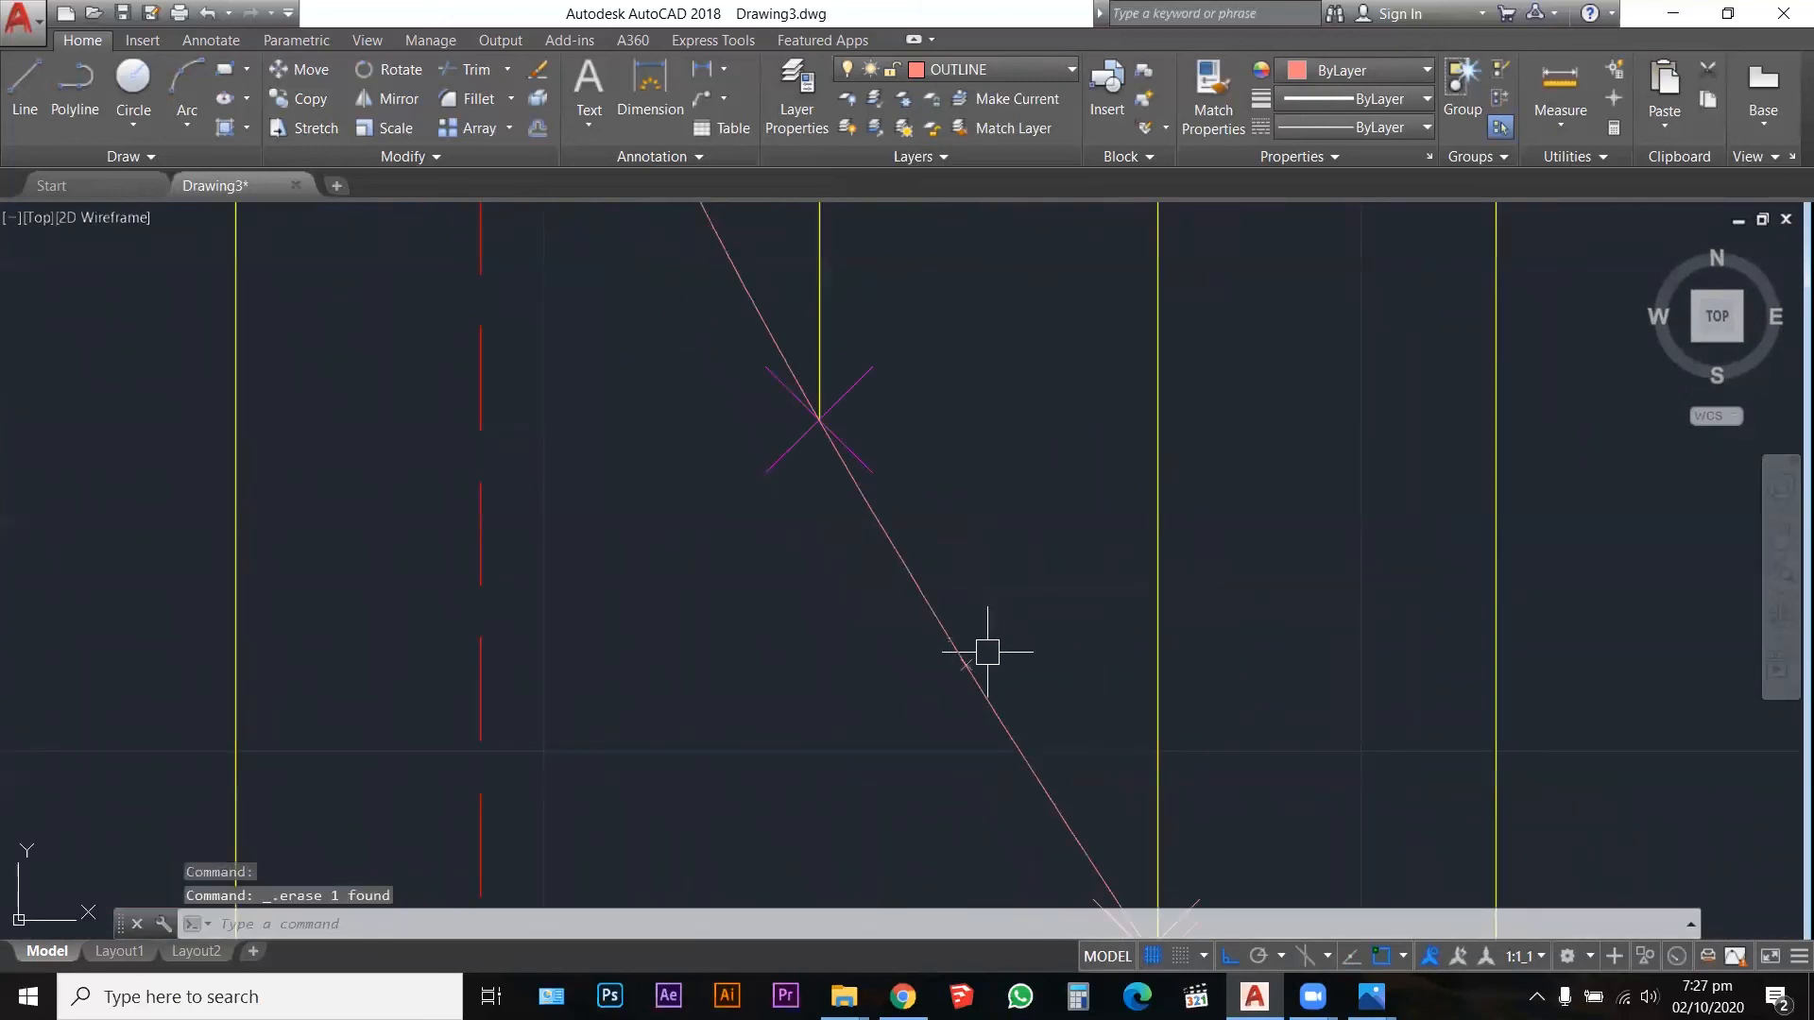
{"action": "type", "text": "RE"}
{"action": "key", "text": "Return"}
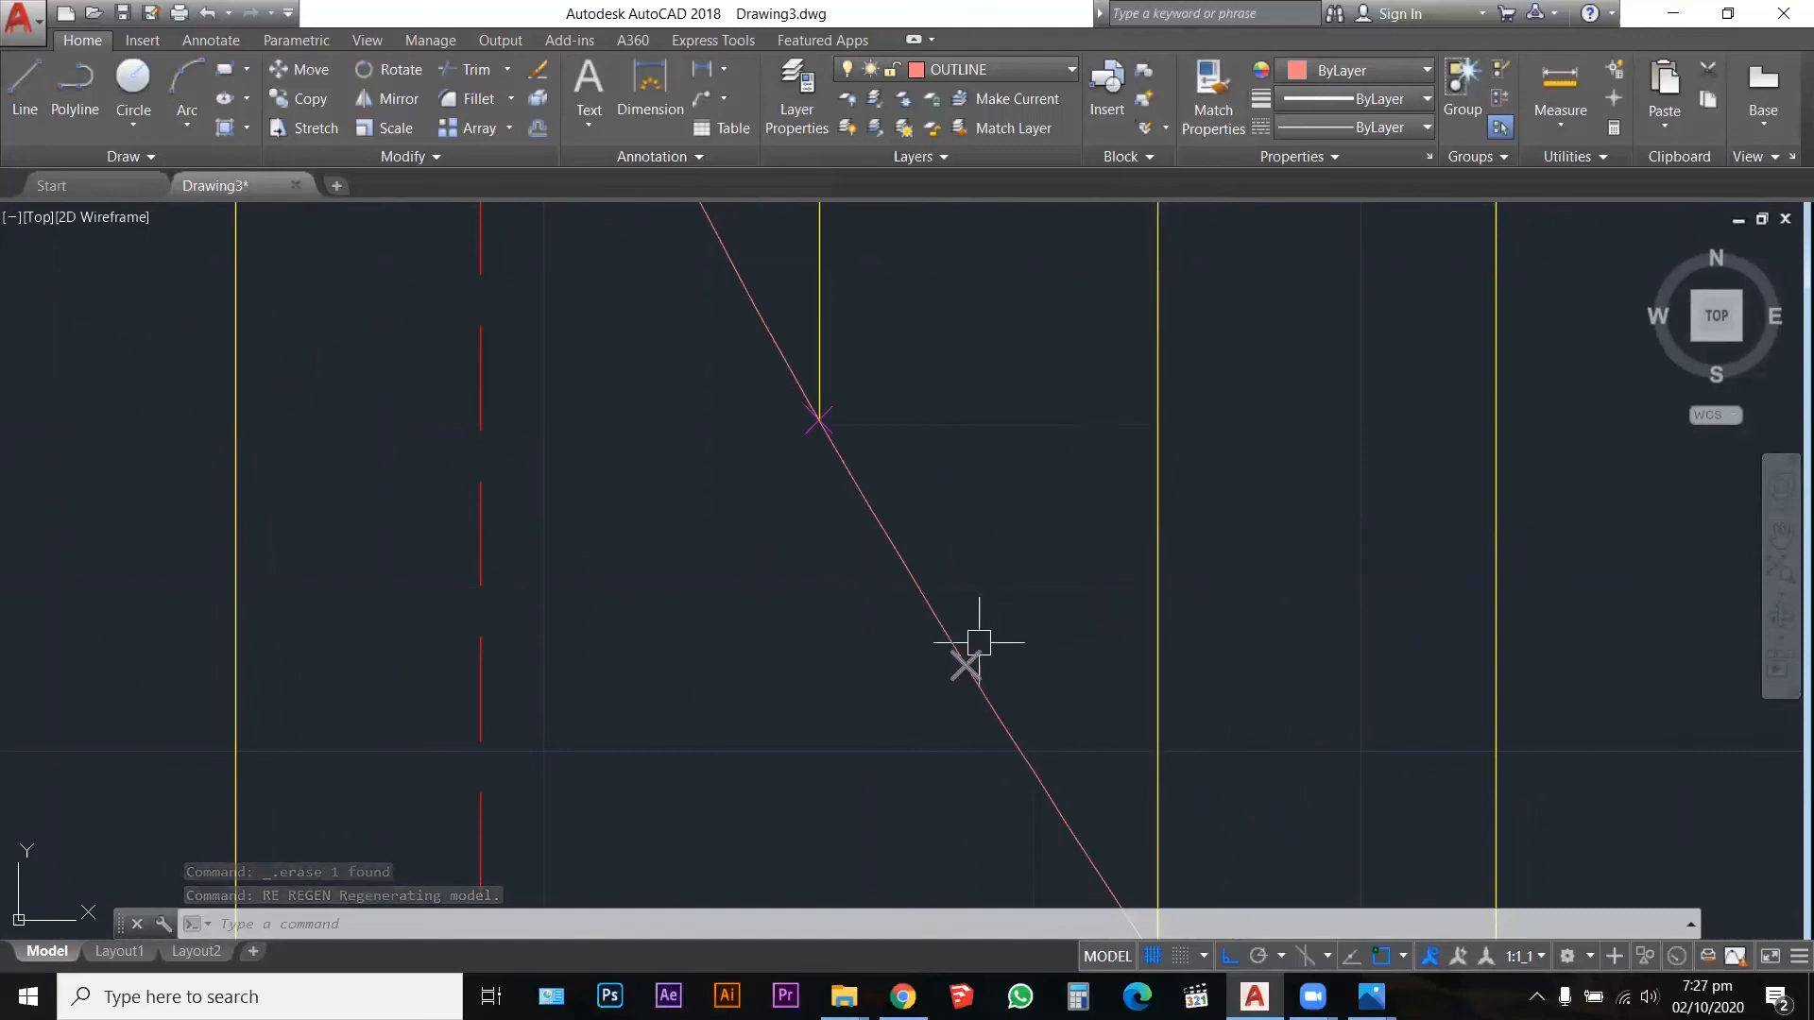
Step: Move the point between the first two construction lines on the lower branch to the CONSTRUCTION layer
{"action": "scroll", "coordinate": [969, 671], "scroll_direction": "up", "scroll_amount": 4}
{"action": "scroll", "coordinate": [981, 592], "scroll_direction": "up", "scroll_amount": 2}
{"action": "scroll", "coordinate": [980, 595], "scroll_direction": "down", "scroll_amount": 4}
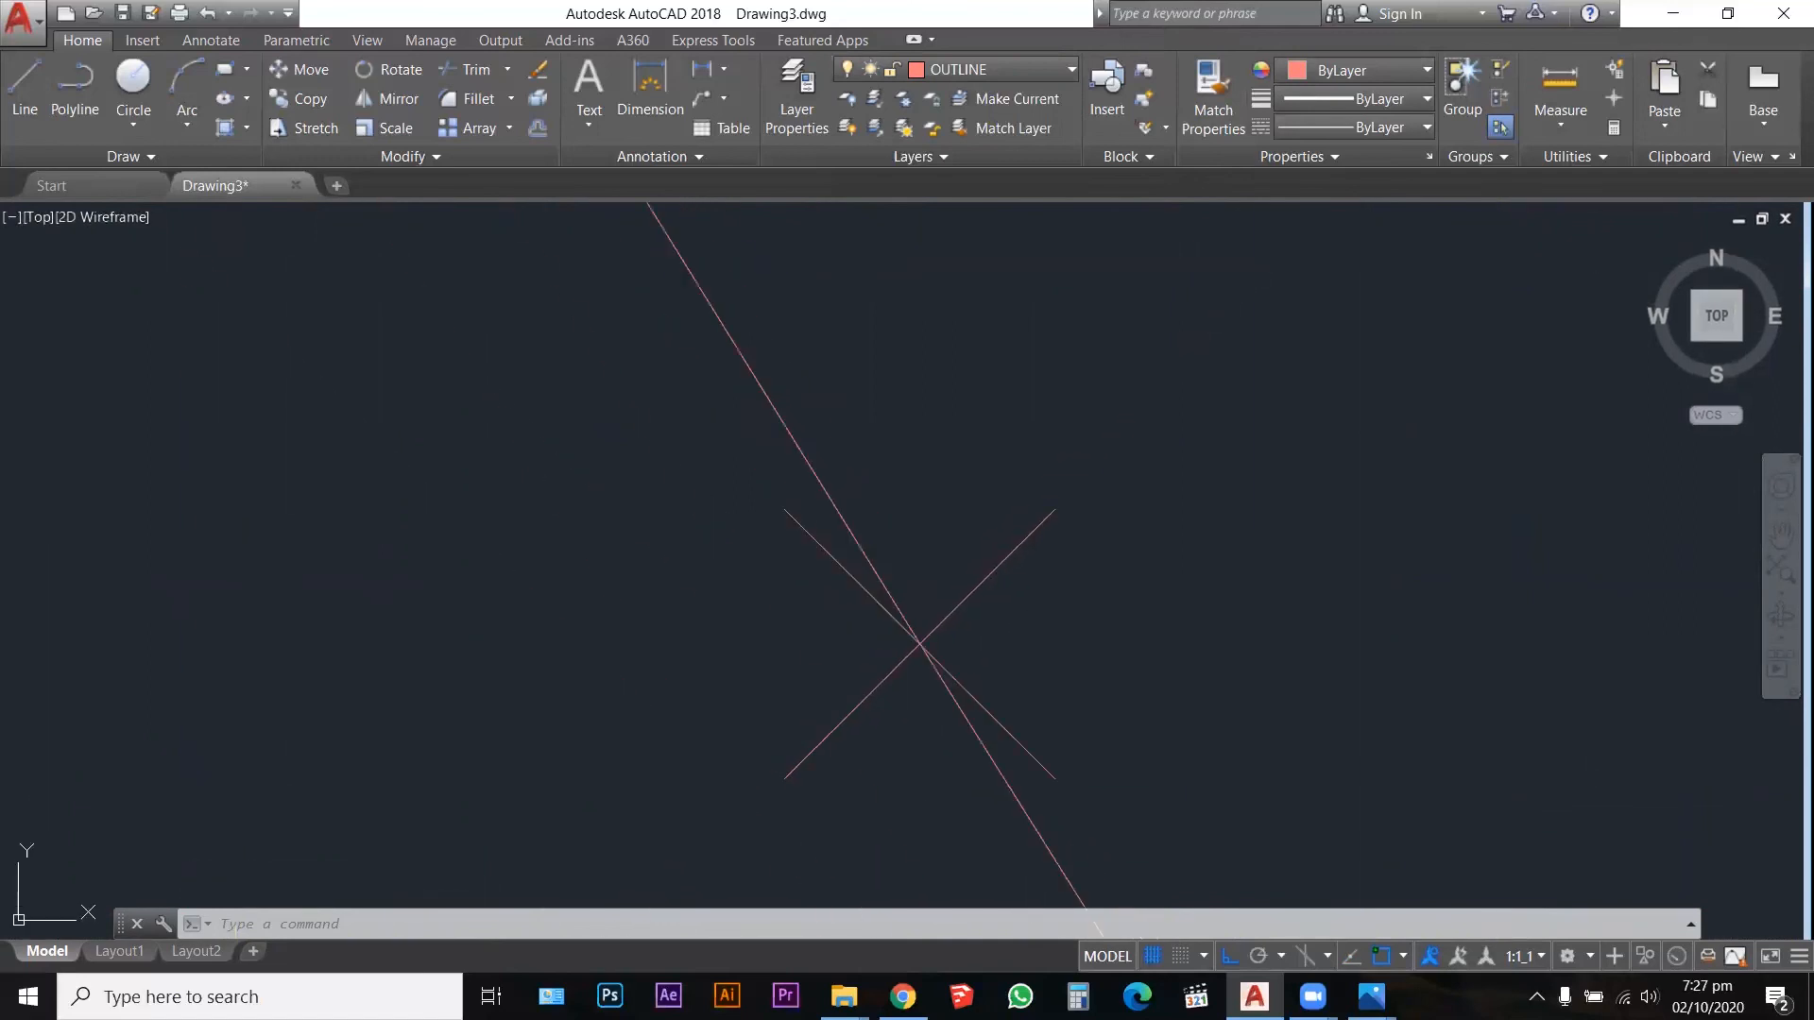
{"action": "scroll", "coordinate": [1002, 571], "scroll_direction": "down", "scroll_amount": 5}
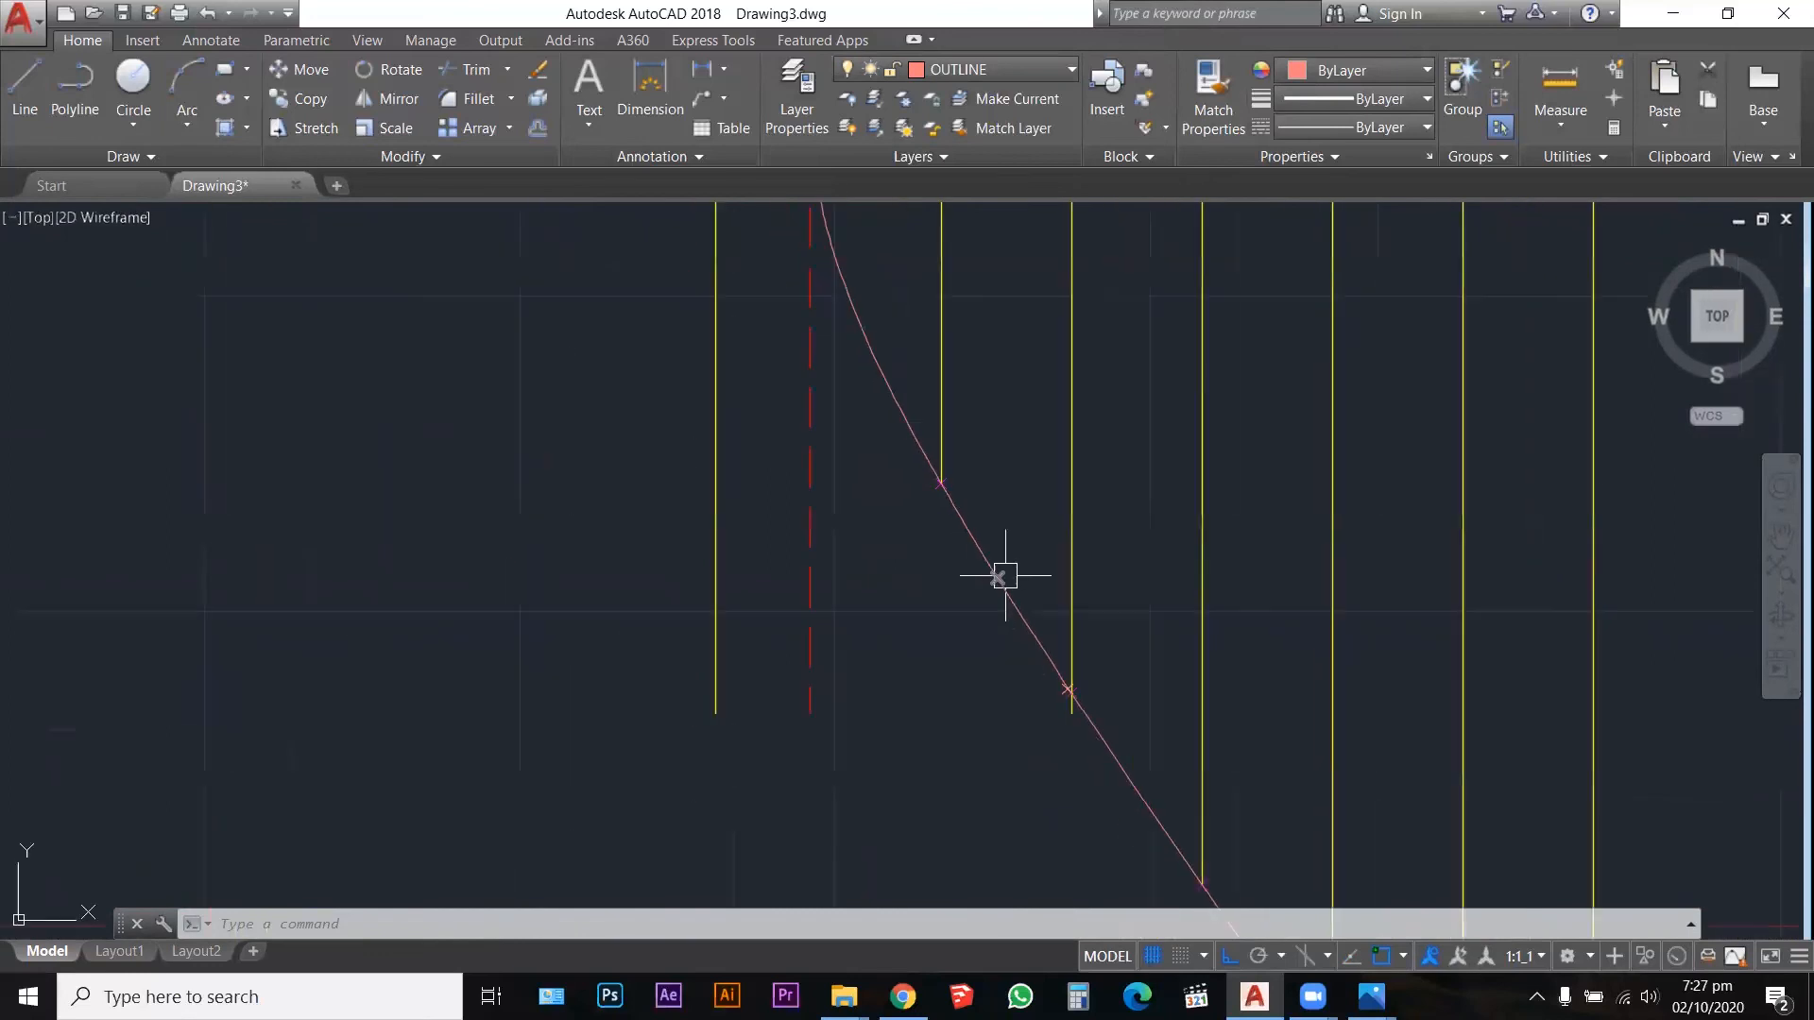
{"action": "scroll", "coordinate": [1020, 556], "scroll_direction": "up", "scroll_amount": 4}
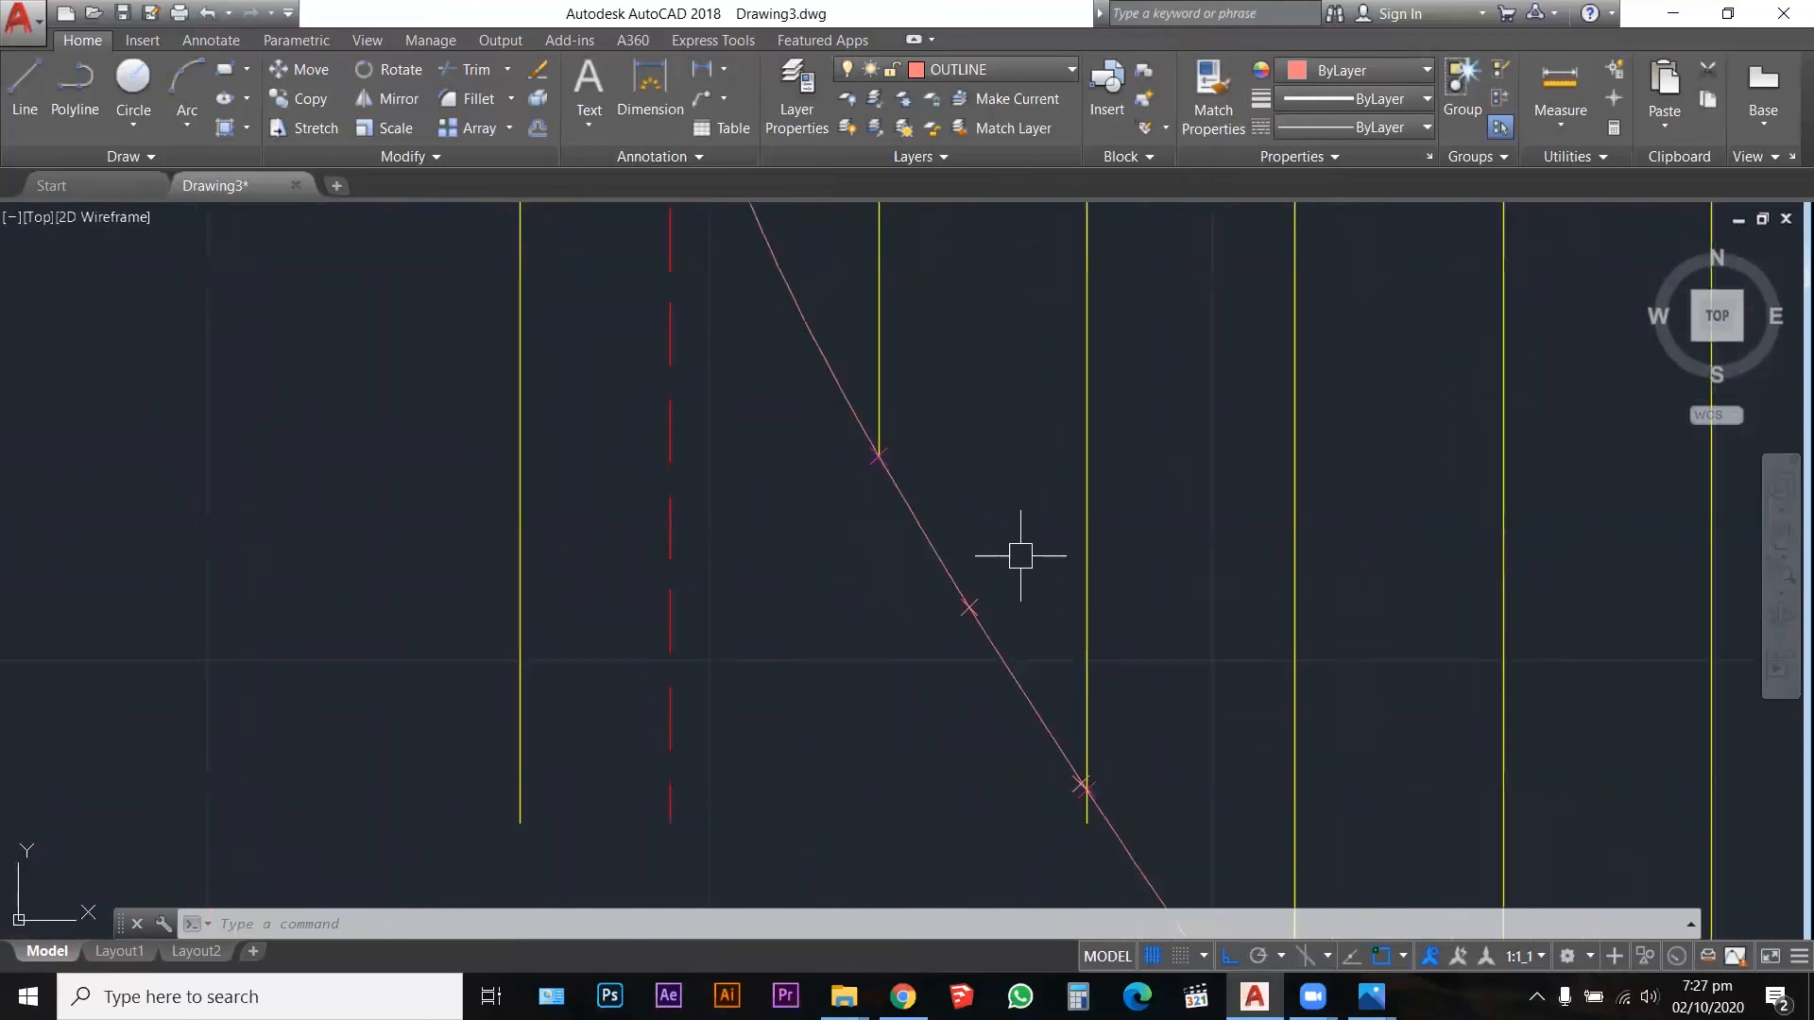
{"action": "left_click", "coordinate": [989, 587]}
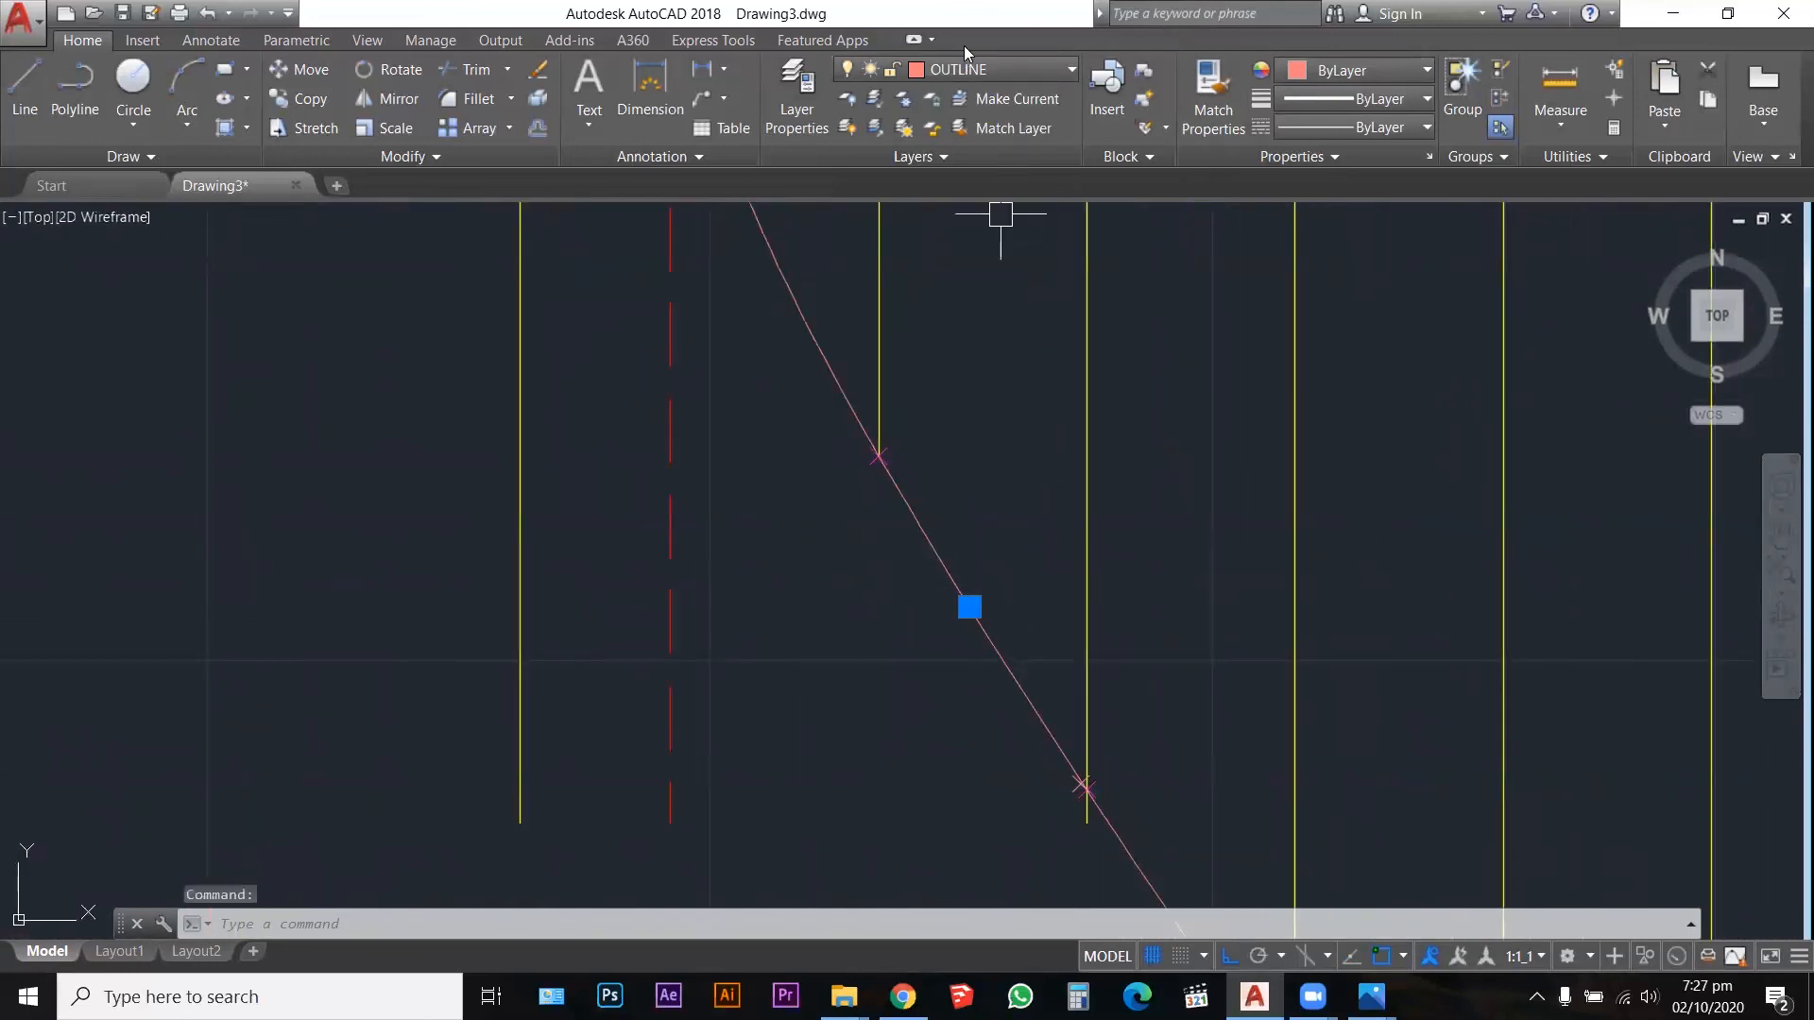
{"action": "left_click", "coordinate": [979, 70]}
{"action": "left_click", "coordinate": [982, 167]}
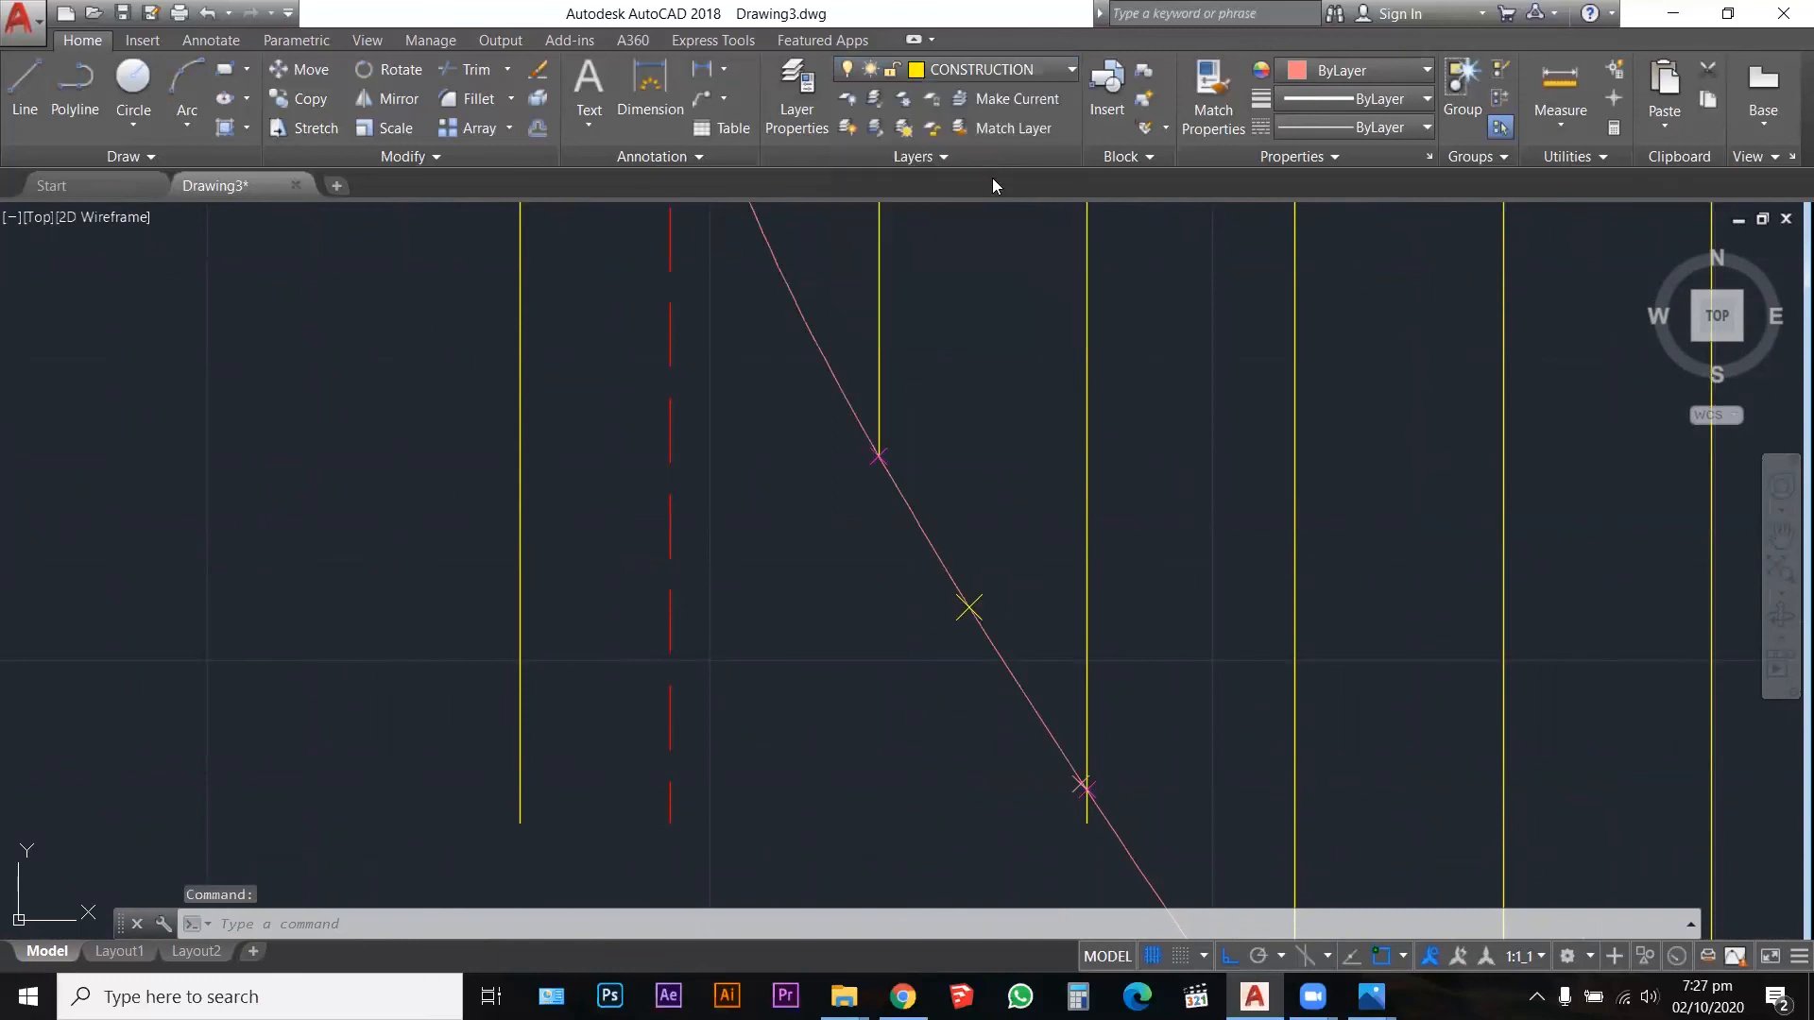
{"action": "left_click", "coordinate": [970, 476]}
{"action": "key", "text": "Escape"}
{"action": "key", "text": "Escape"}
{"action": "key", "text": "Escape"}
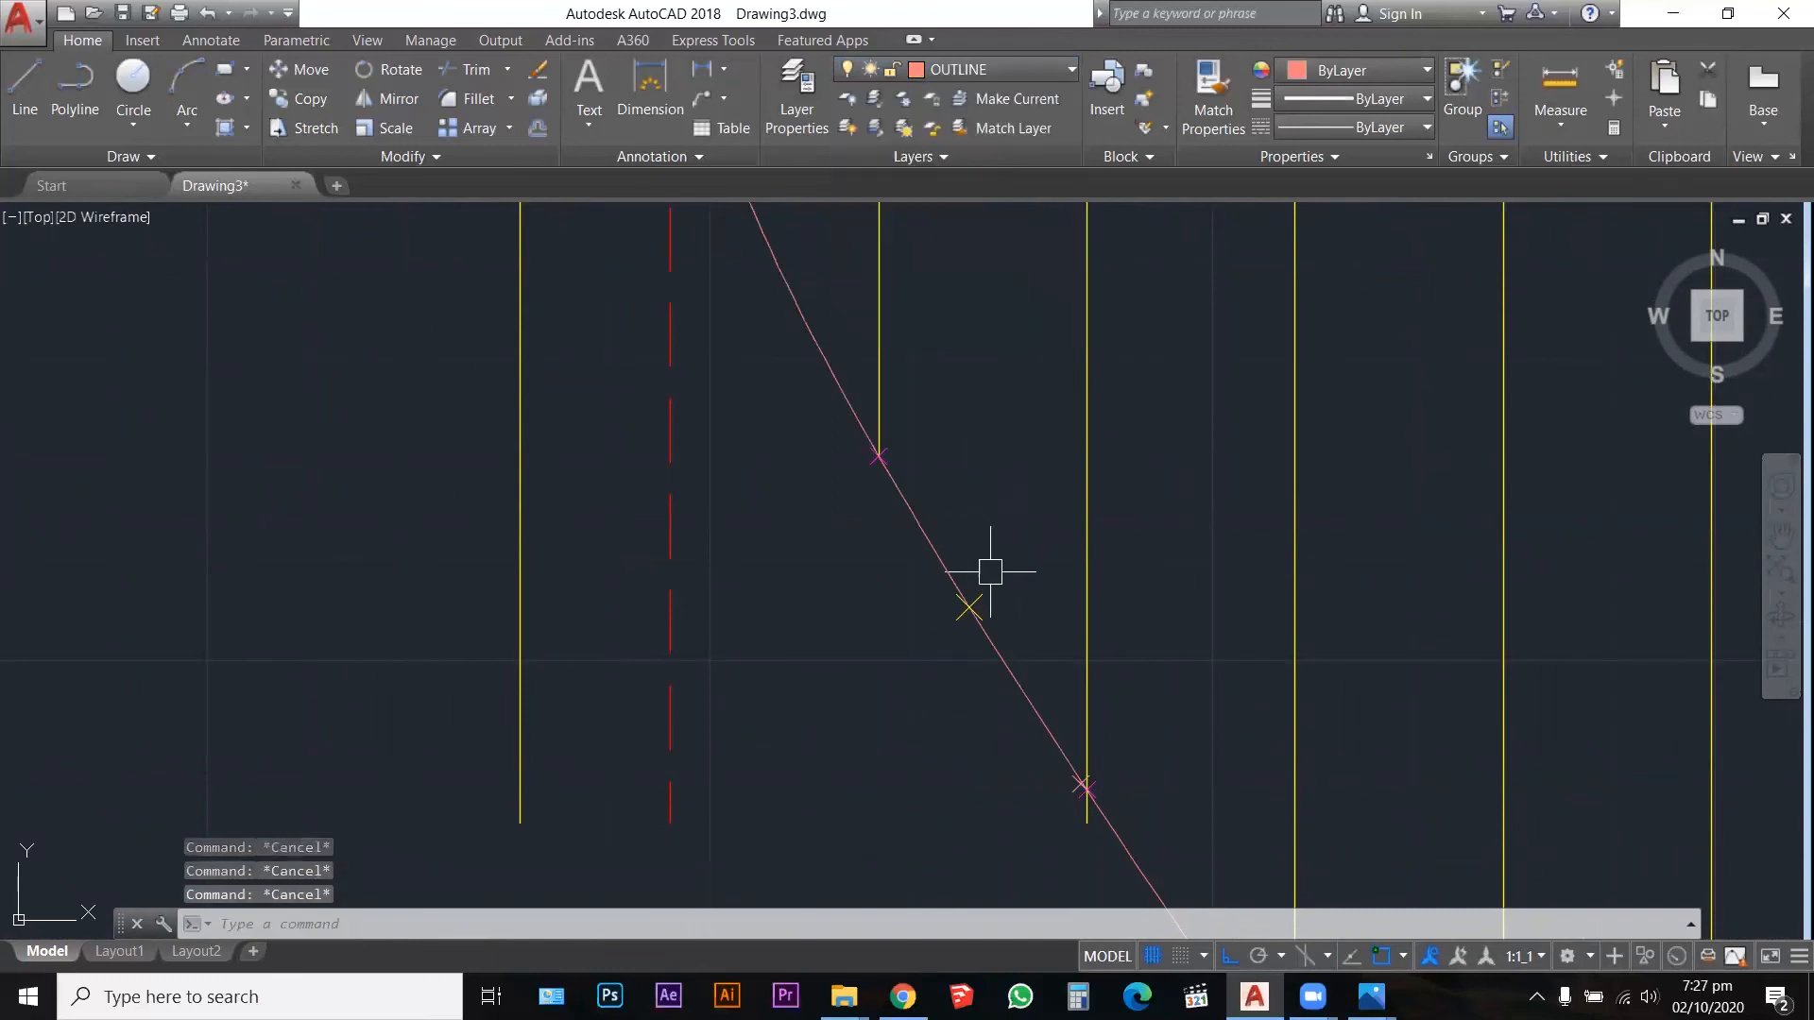
Step: Add the multiline text label "R" at the yellow point on the curve's lower branch
{"action": "scroll", "coordinate": [987, 567], "scroll_direction": "down", "scroll_amount": 3}
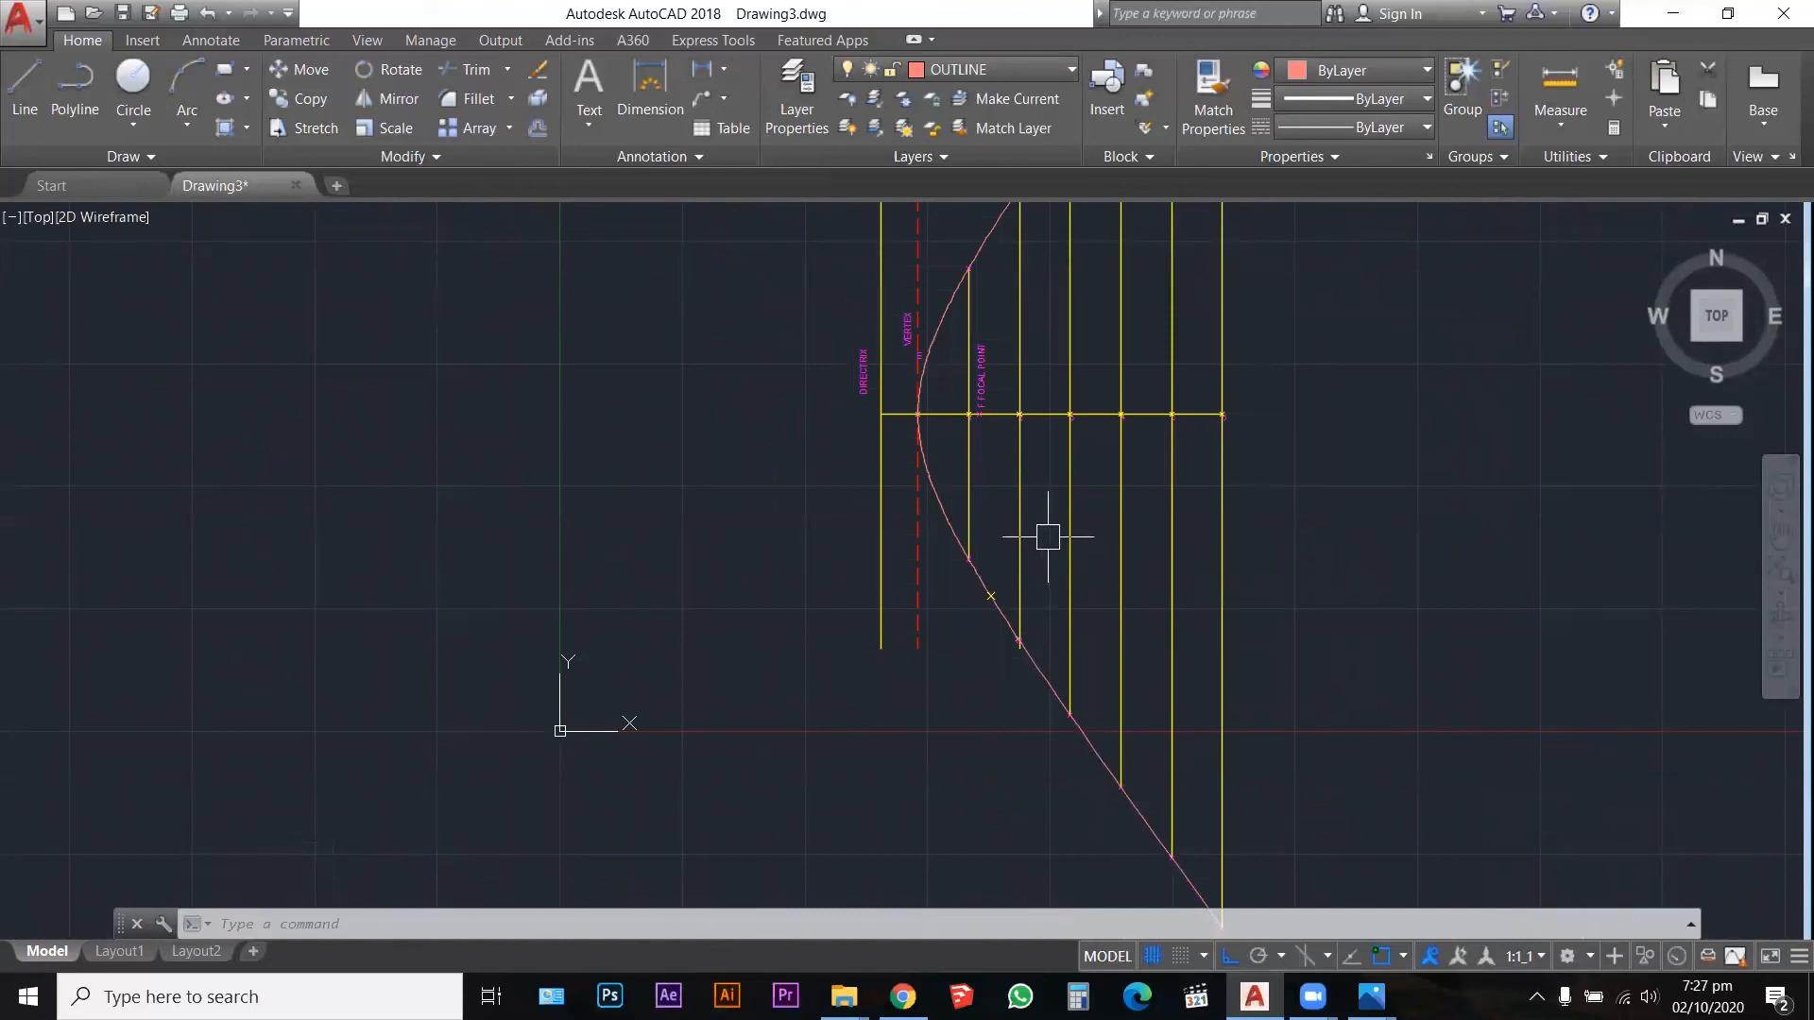
{"action": "scroll", "coordinate": [1001, 581], "scroll_direction": "up", "scroll_amount": 5}
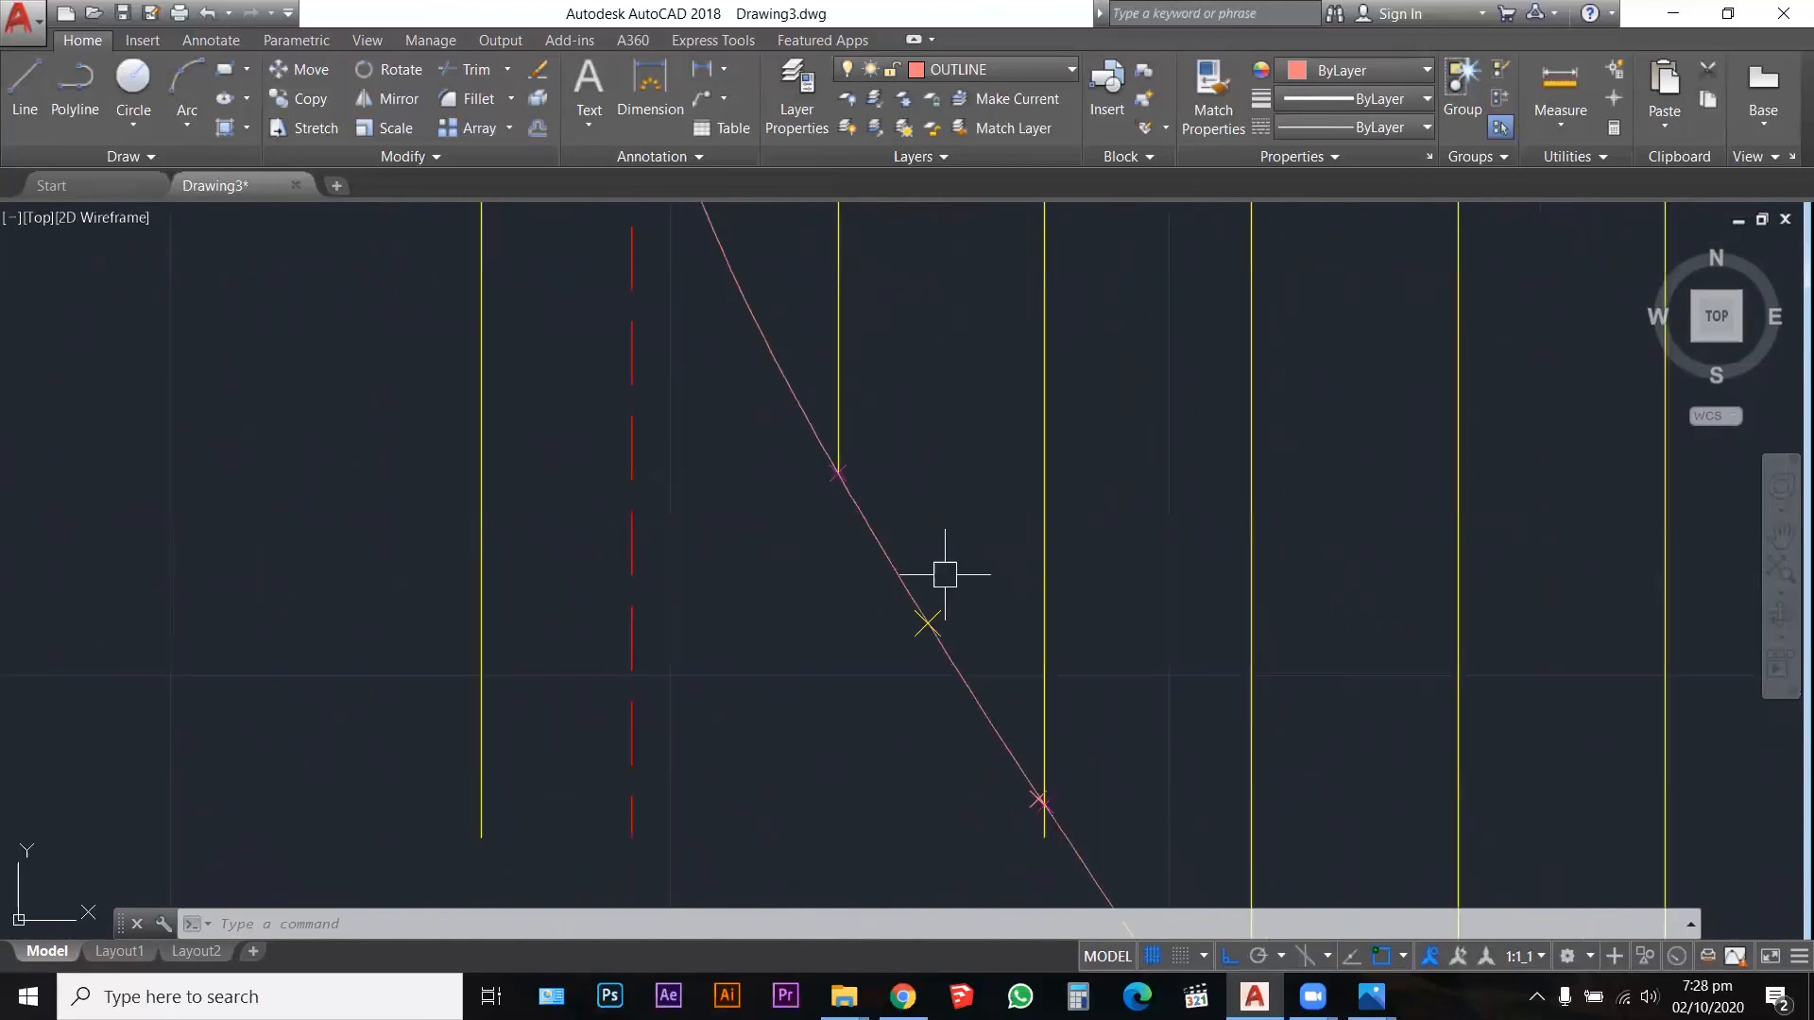
{"action": "type", "text": "mt"}
{"action": "key", "text": "Return"}
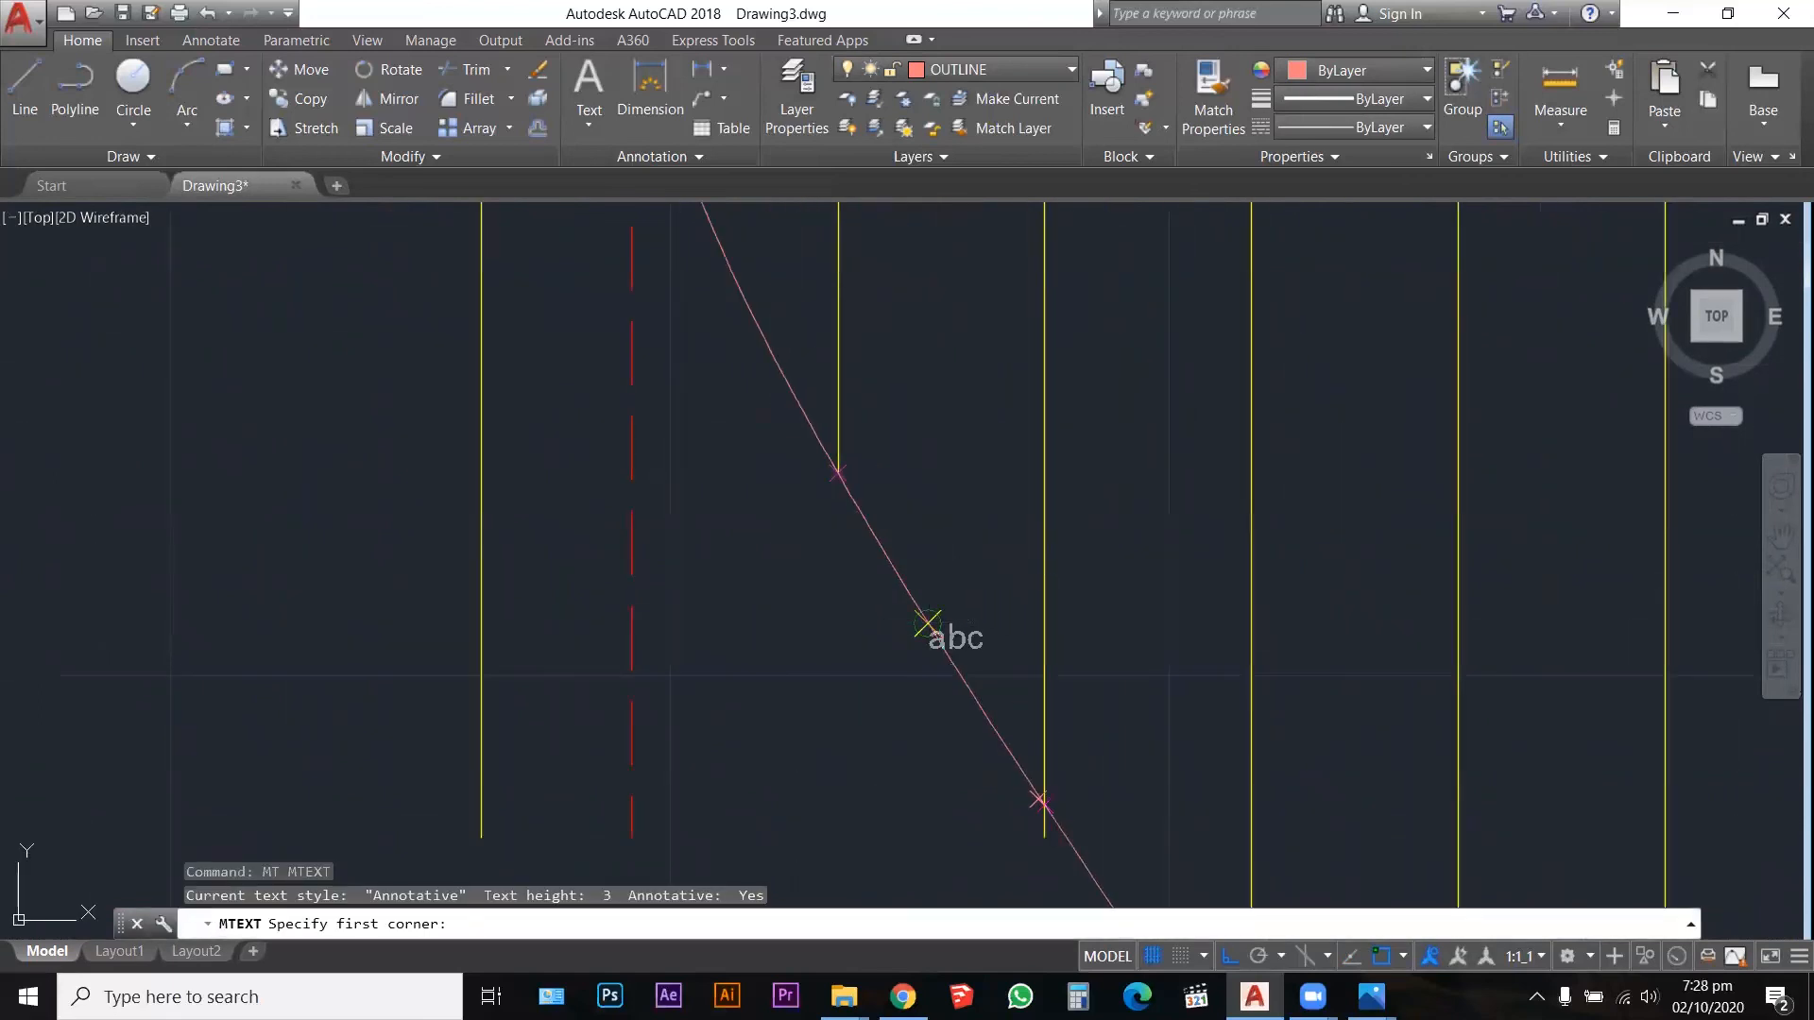
{"action": "left_click", "coordinate": [928, 624]}
{"action": "left_click", "coordinate": [1148, 718]}
{"action": "type", "text": "r"}
{"action": "key", "text": "BackSpace"}
{"action": "type", "text": "R"}
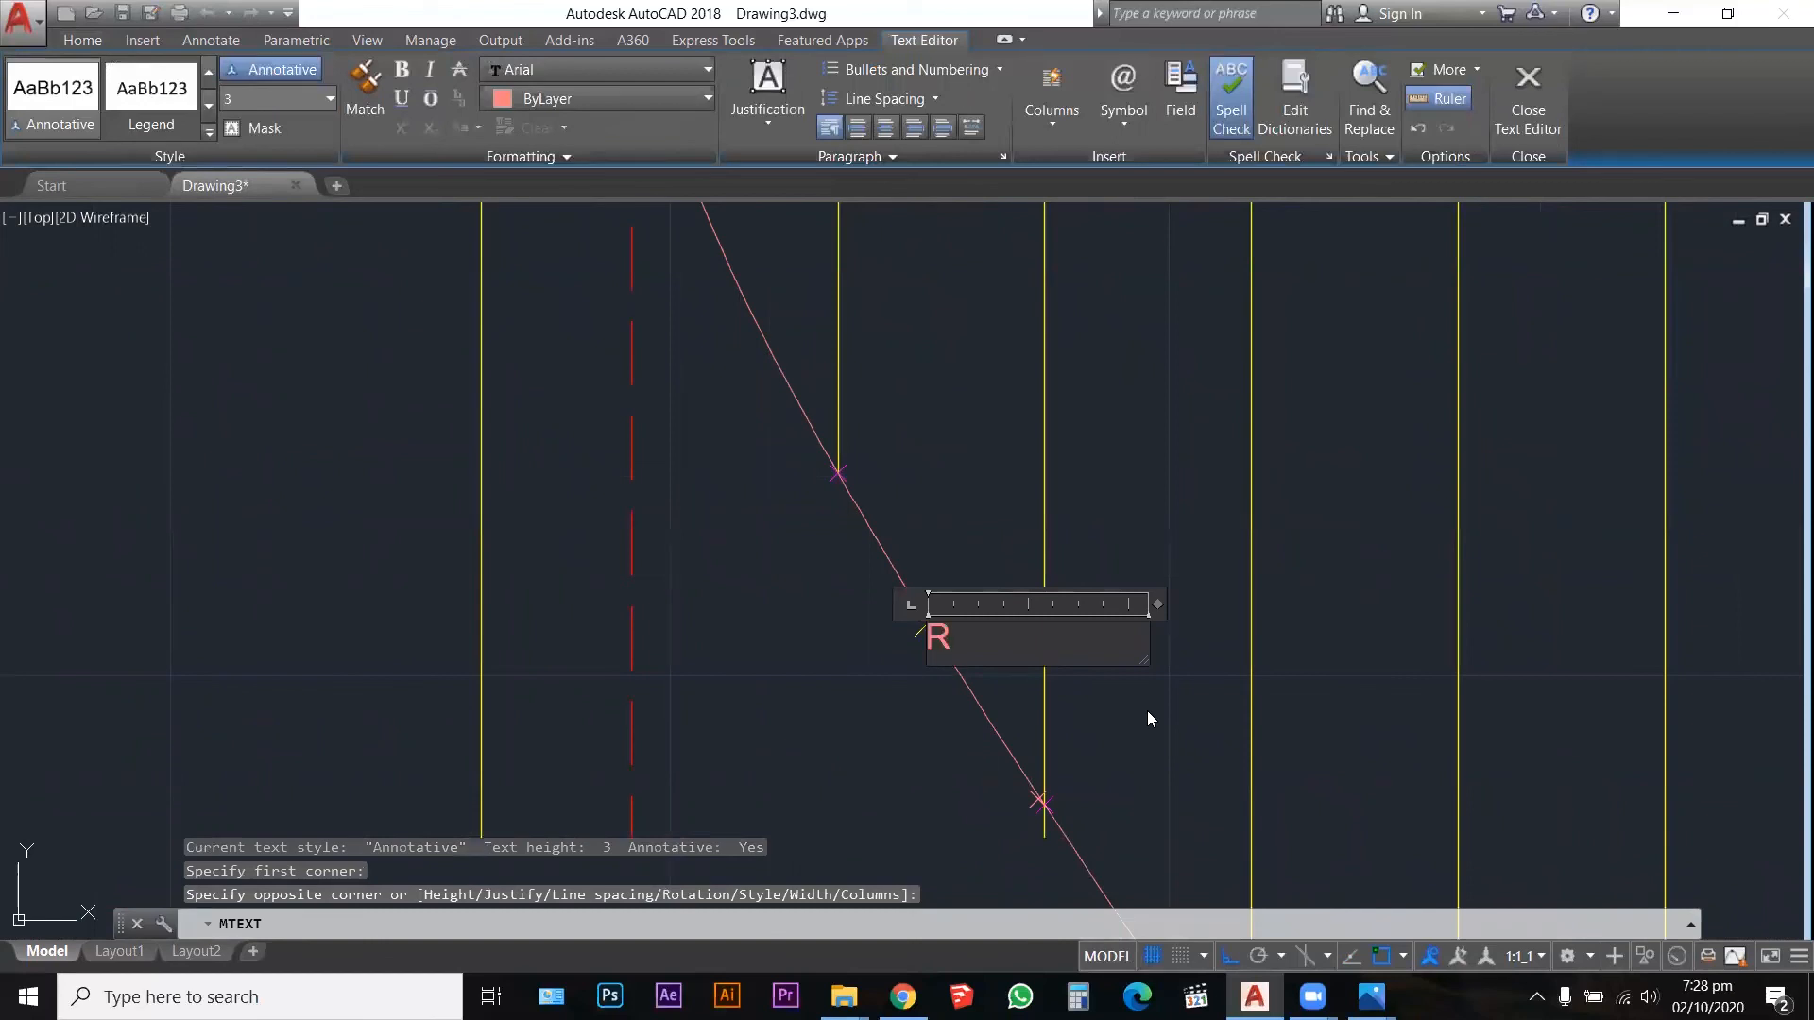
{"action": "left_click", "coordinate": [1147, 710]}
{"action": "key", "text": "Escape"}
{"action": "key", "text": "Escape"}
Step: Move the label "R" slightly away from the curve so that it sits beside its point
{"action": "scroll", "coordinate": [980, 619], "scroll_direction": "up", "scroll_amount": 4}
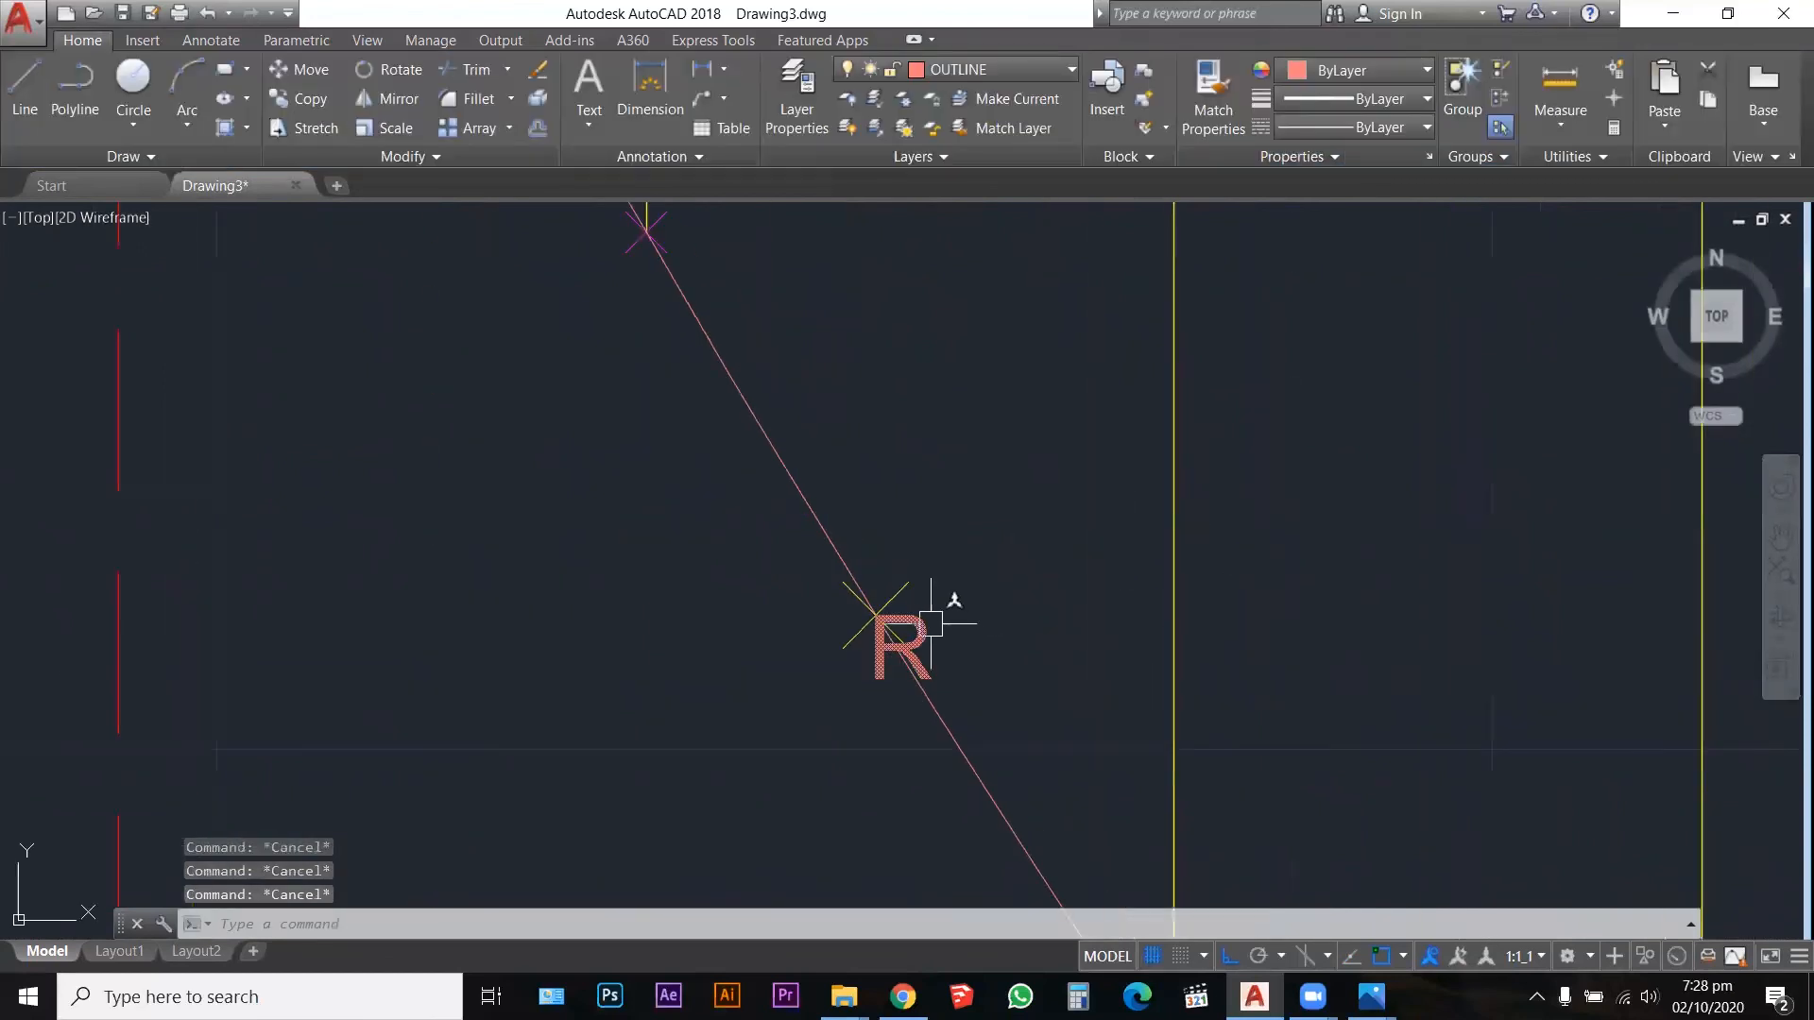
{"action": "left_click", "coordinate": [892, 609]}
{"action": "left_click", "coordinate": [876, 615]}
{"action": "scroll", "coordinate": [940, 591], "scroll_direction": "down", "scroll_amount": 4}
Step: Draw a line from point R on the lower branch up to the focal point F
{"action": "type", "text": "l"}
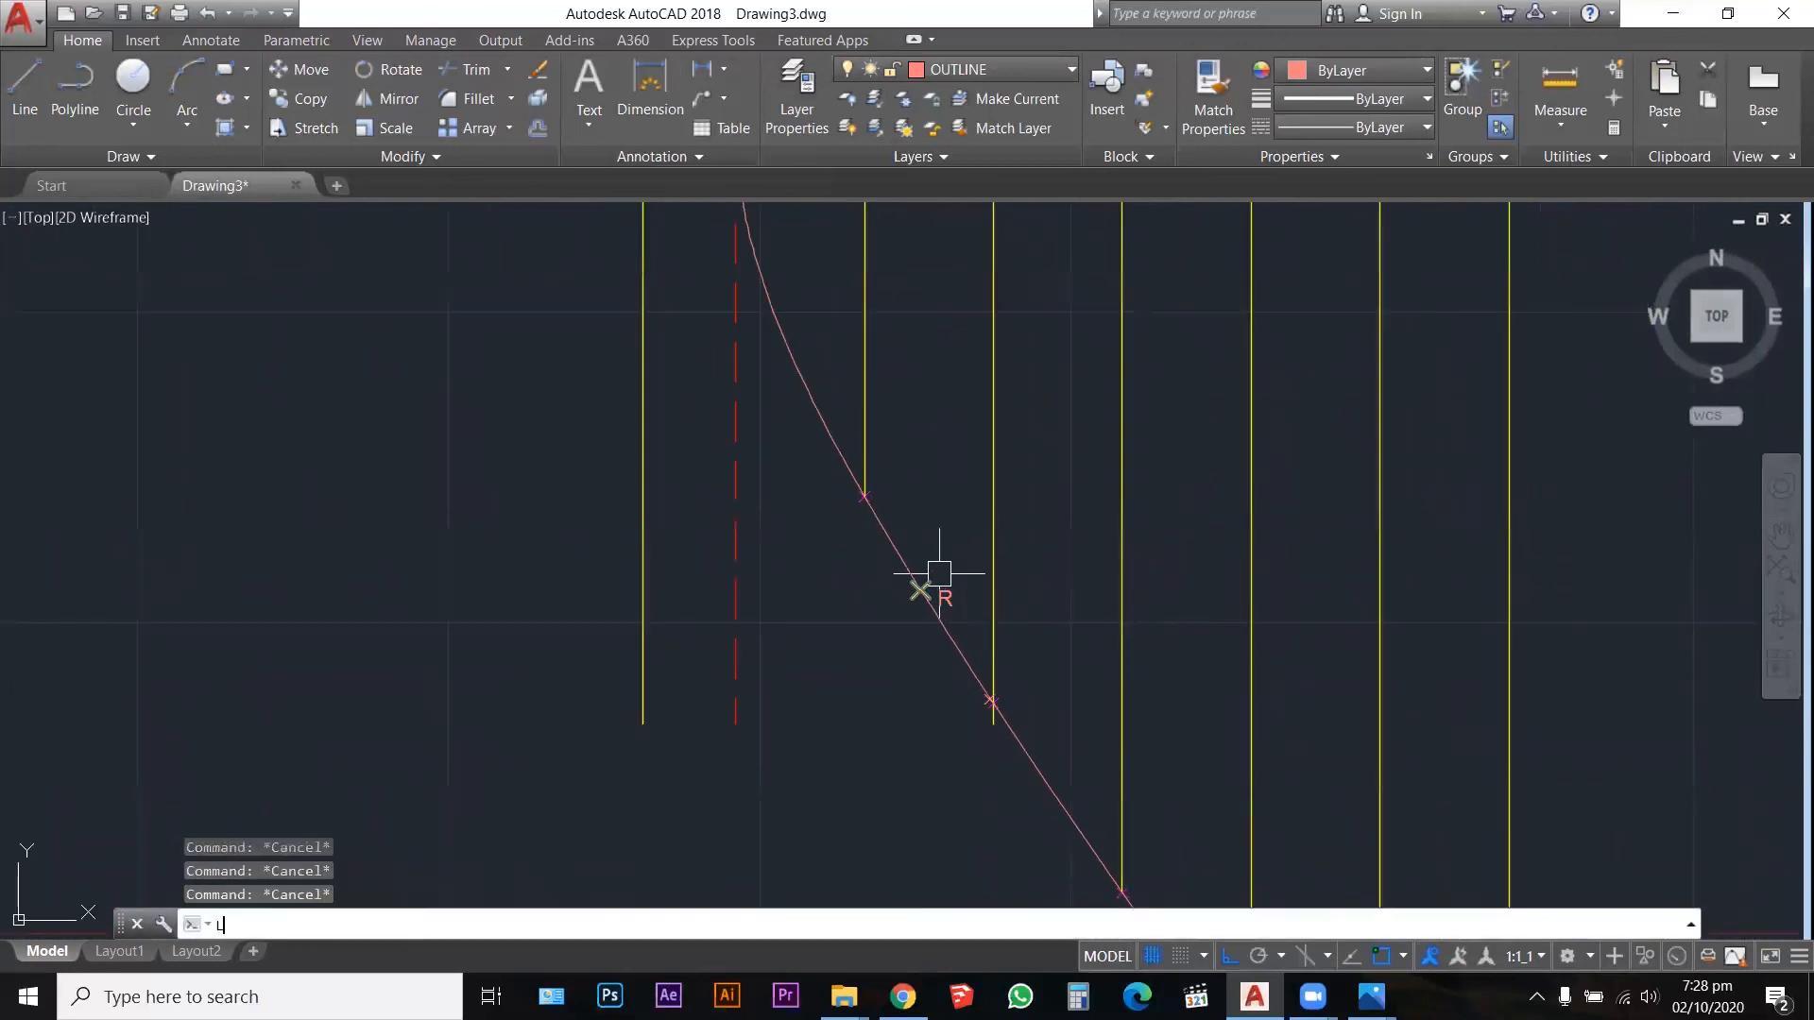
{"action": "key", "text": "Return"}
{"action": "left_click", "coordinate": [925, 590]}
{"action": "scroll", "coordinate": [945, 661], "scroll_direction": "down", "scroll_amount": 4}
{"action": "scroll", "coordinate": [992, 699], "scroll_direction": "up", "scroll_amount": 6}
{"action": "scroll", "coordinate": [912, 831], "scroll_direction": "up", "scroll_amount": 6}
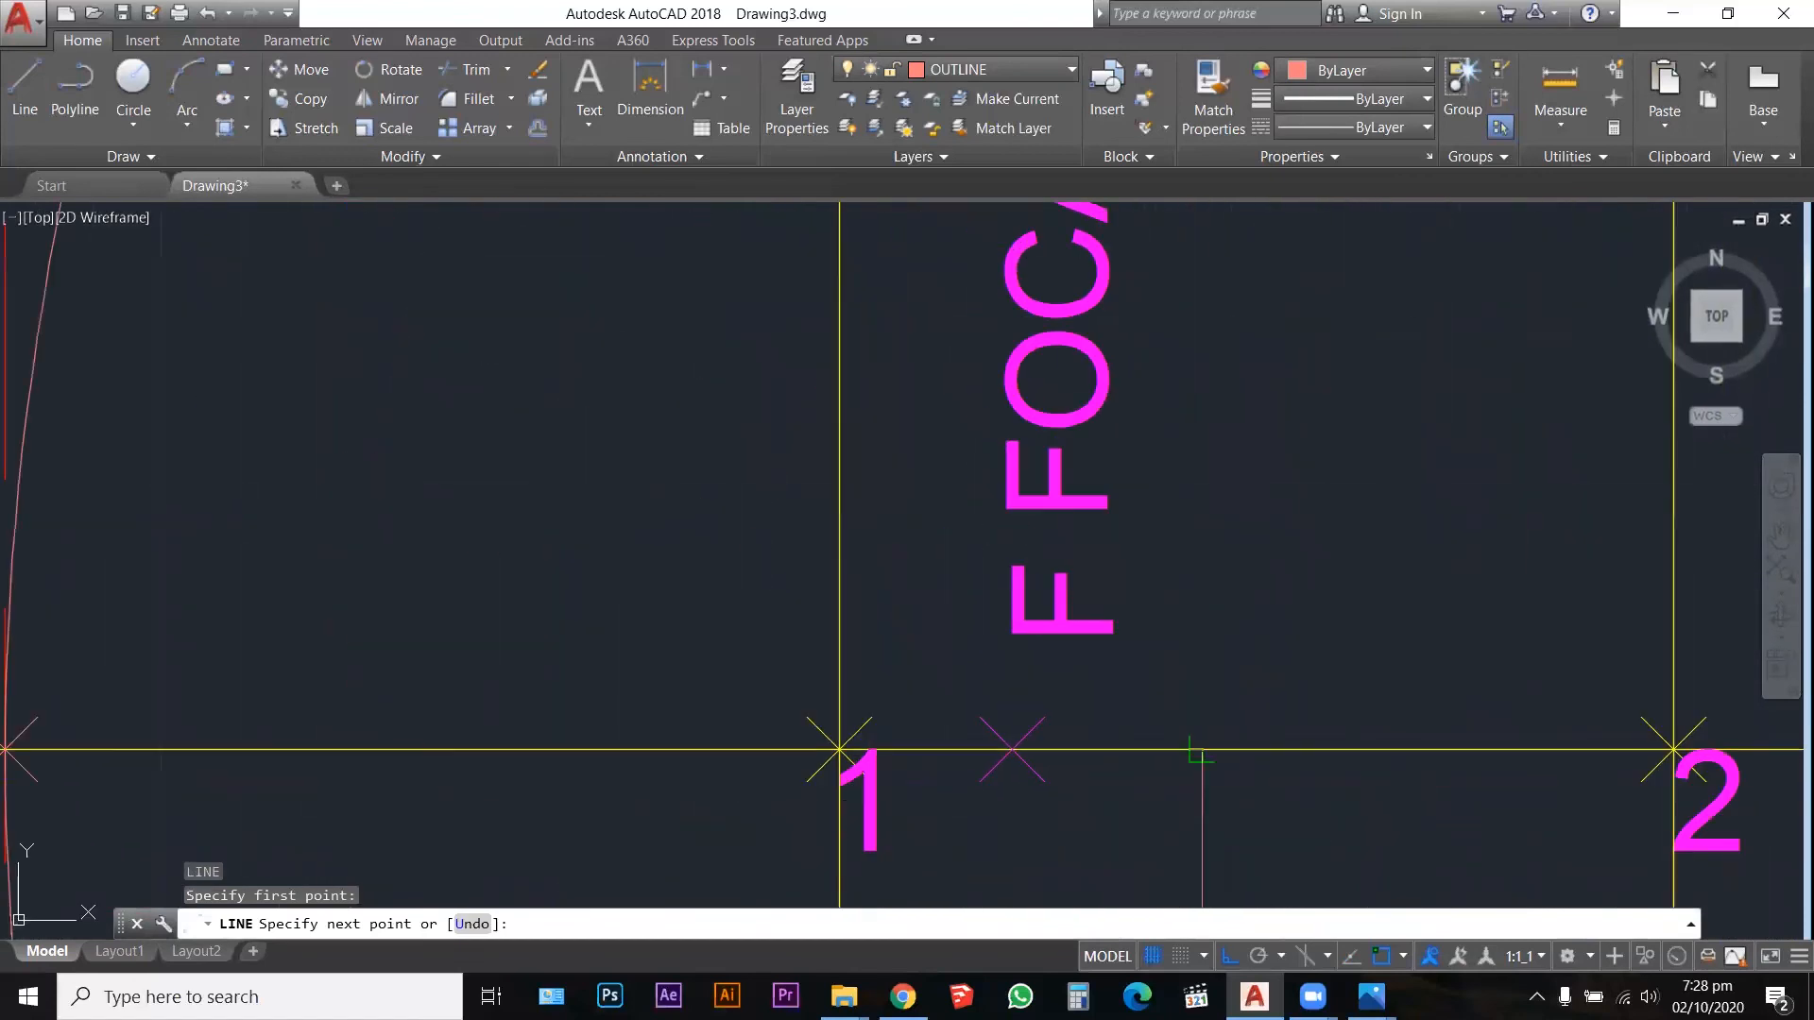
{"action": "scroll", "coordinate": [956, 559], "scroll_direction": "down", "scroll_amount": 4}
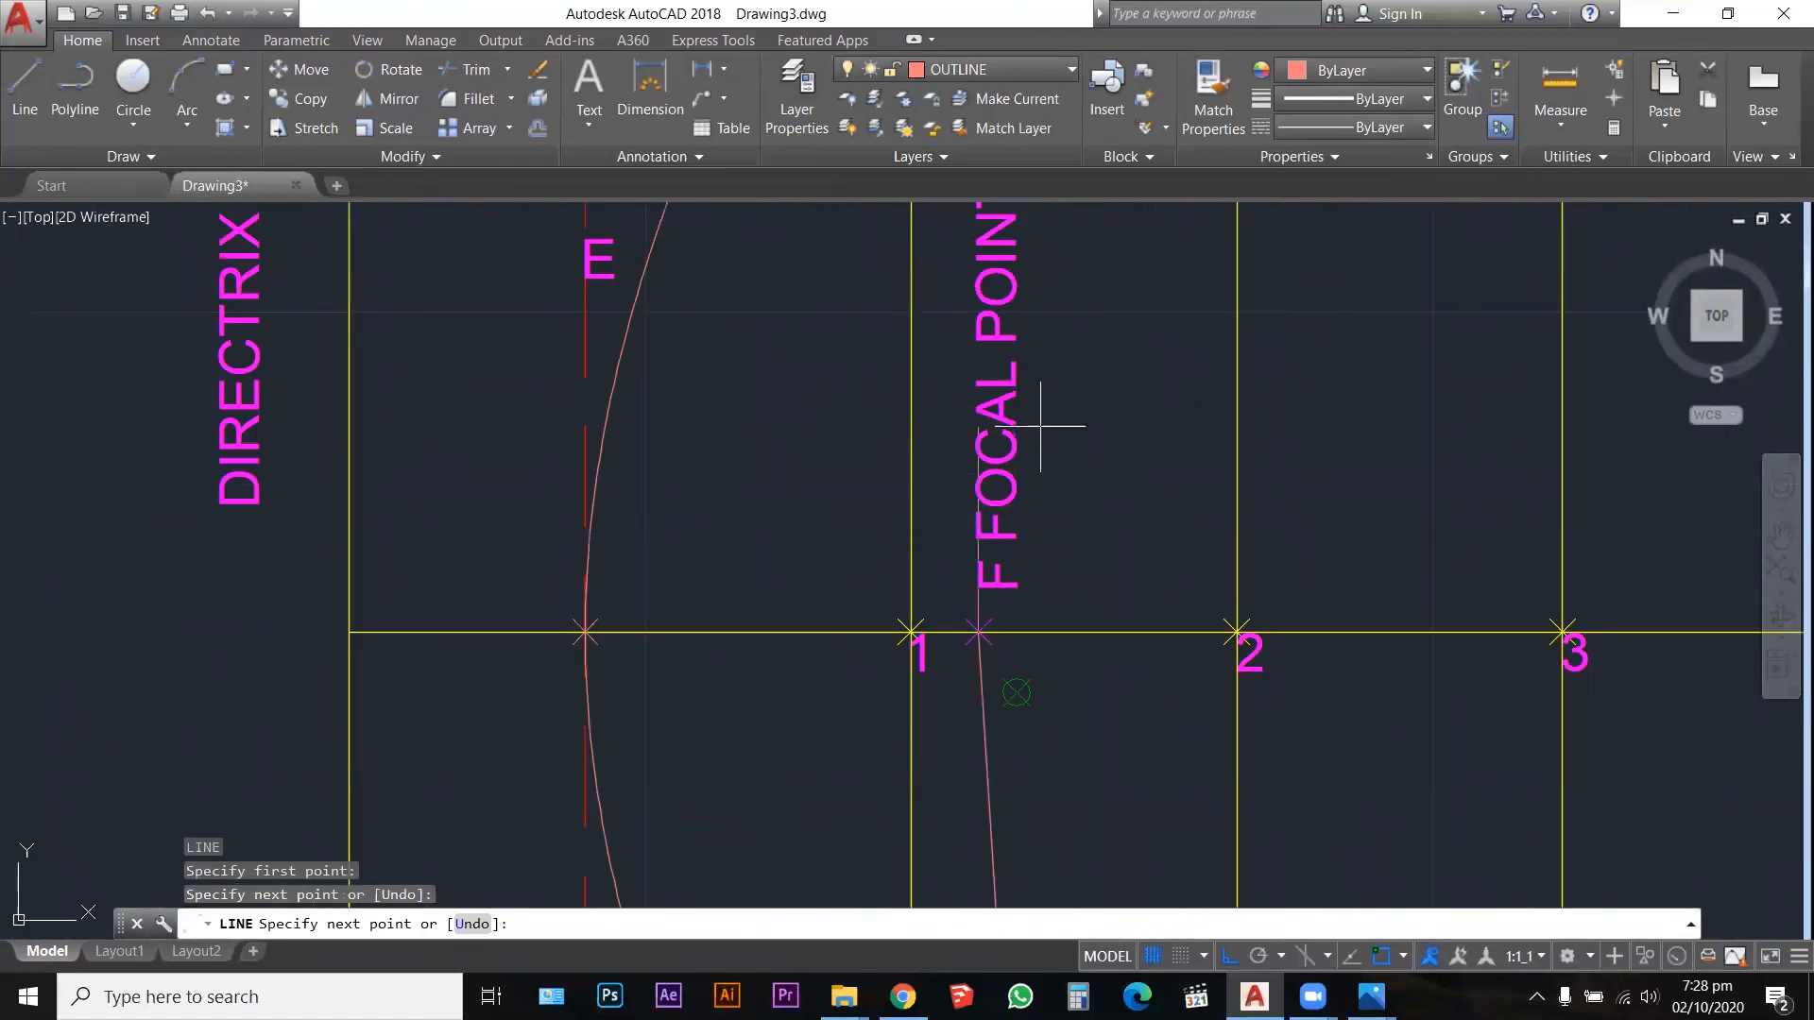
{"action": "key", "text": "Escape"}
{"action": "key", "text": "Escape"}
{"action": "key", "text": "Escape"}
{"action": "scroll", "coordinate": [1043, 416], "scroll_direction": "down", "scroll_amount": 2}
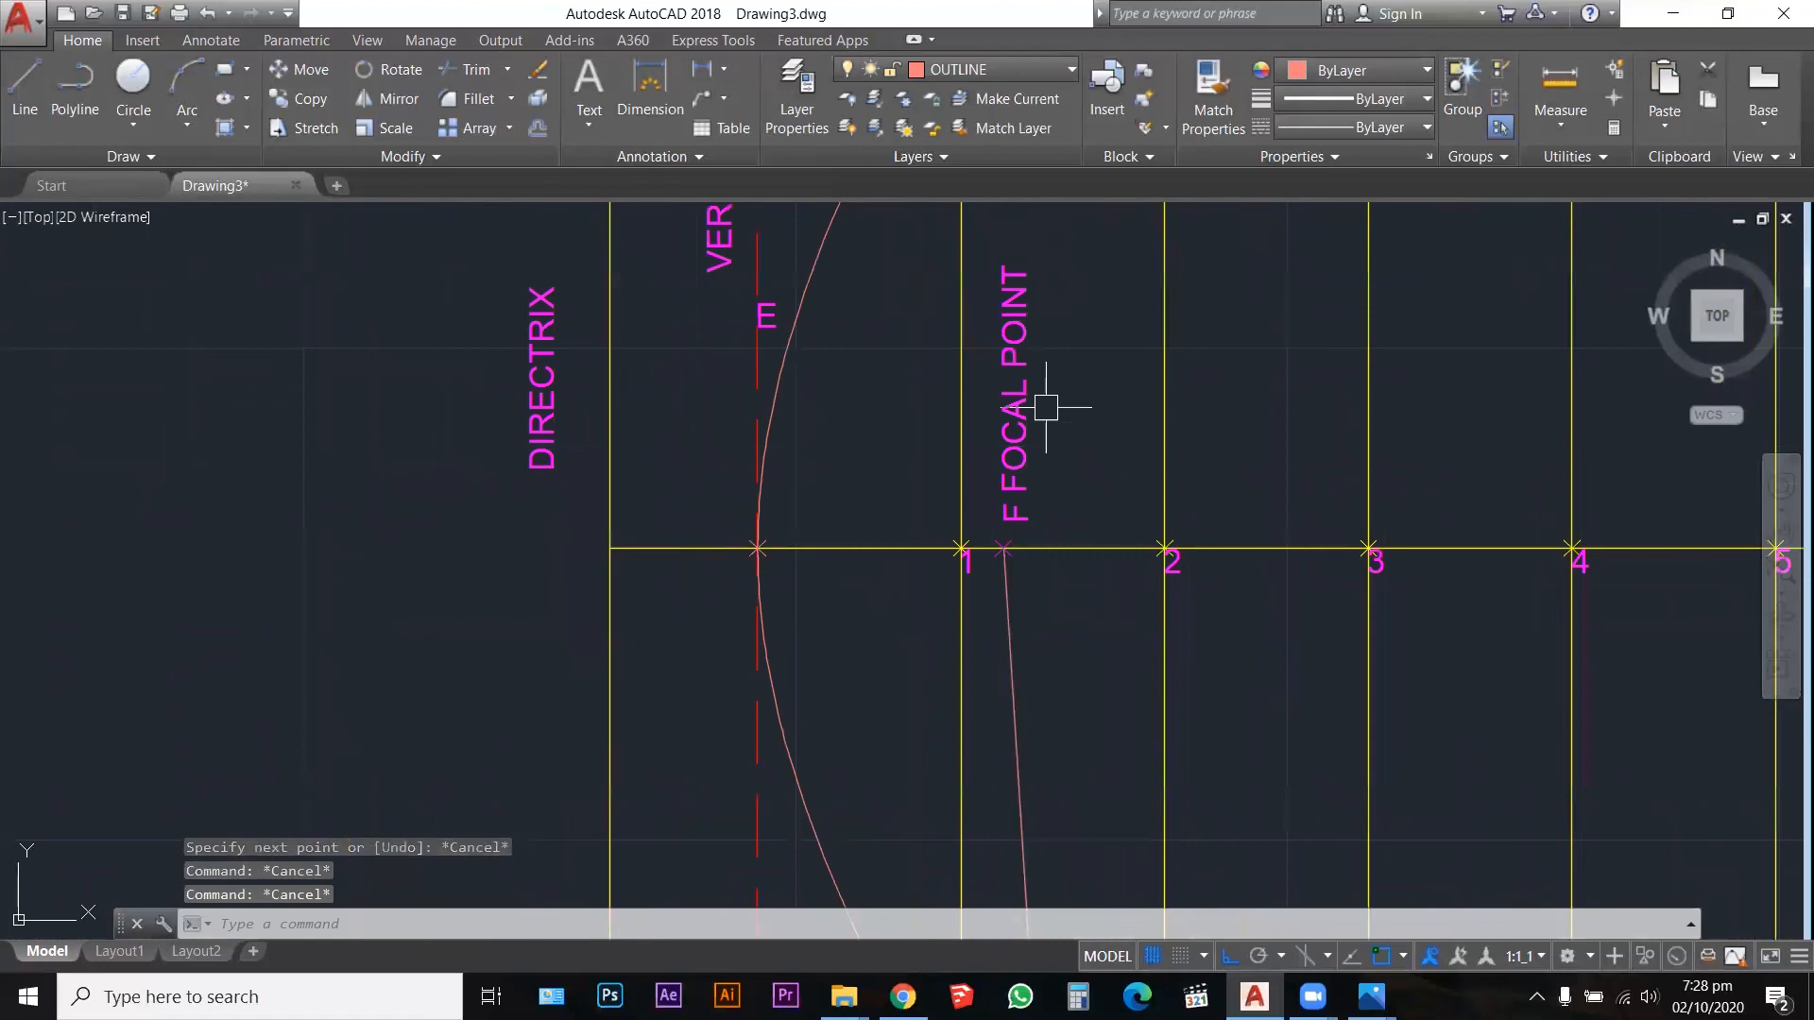
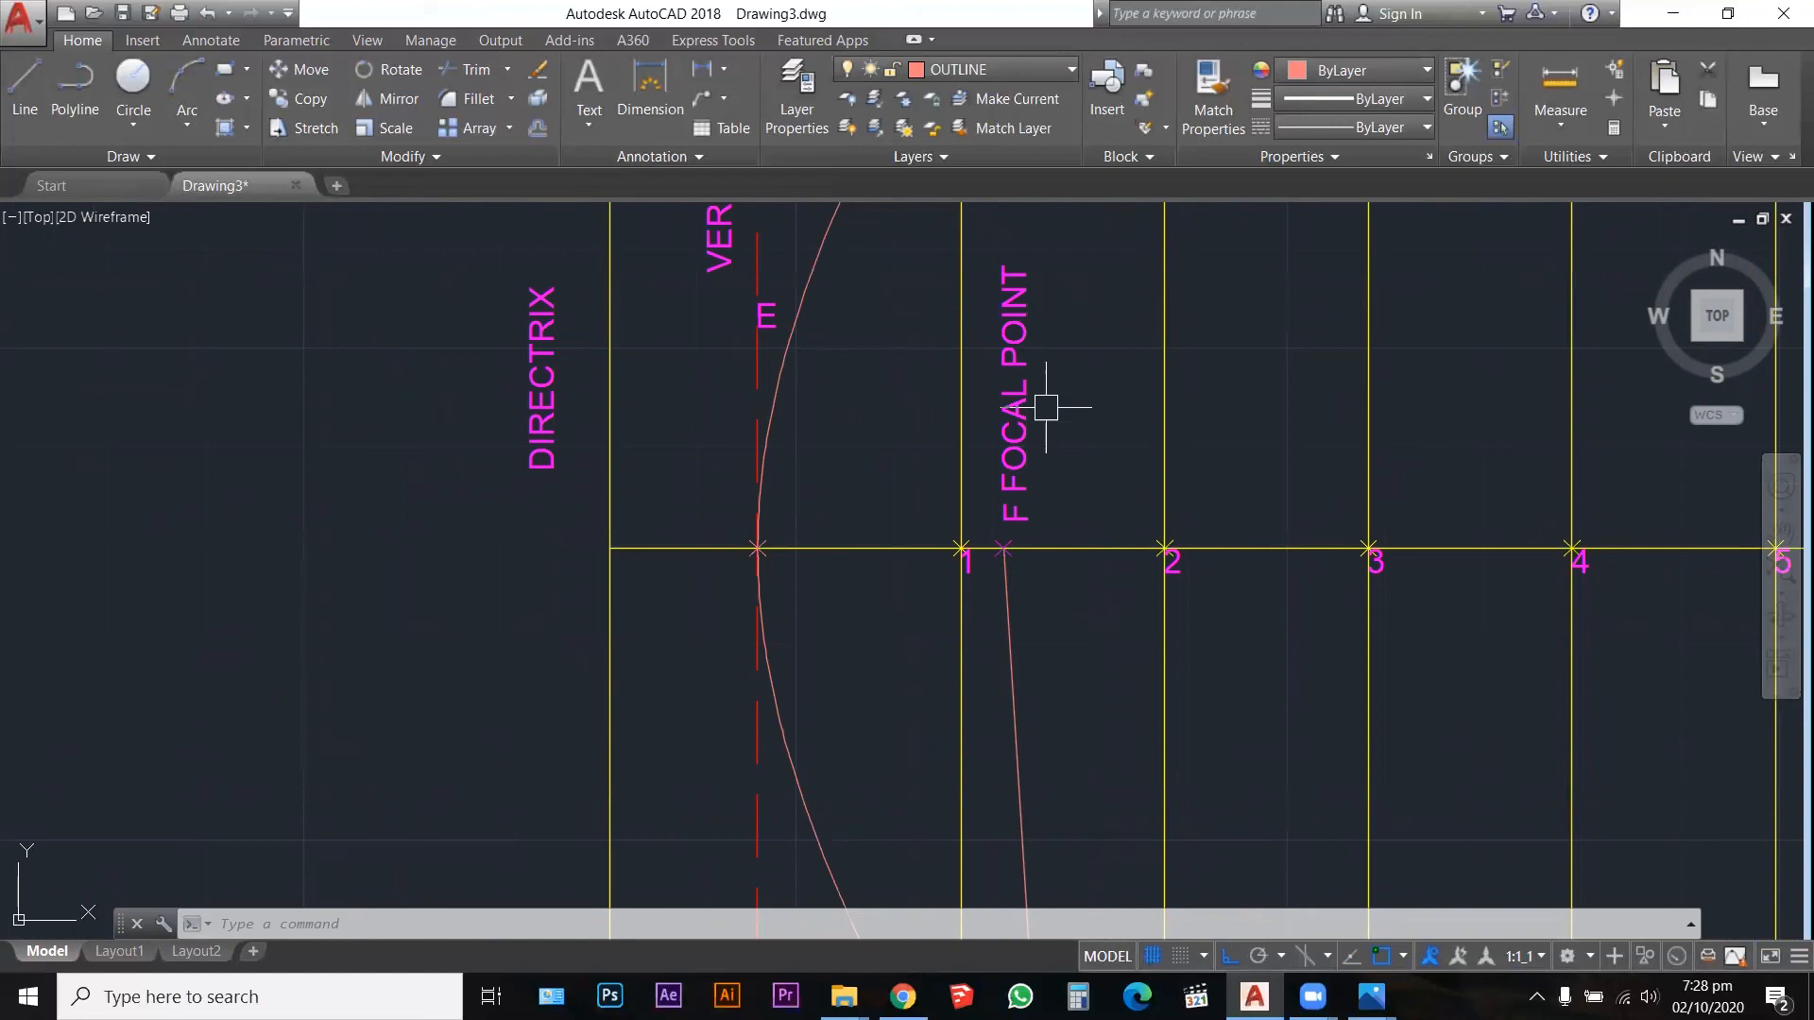
Step: Draw a circle with a radius of about 10 units centred on the focal point F
{"action": "scroll", "coordinate": [1037, 540], "scroll_direction": "up", "scroll_amount": 2}
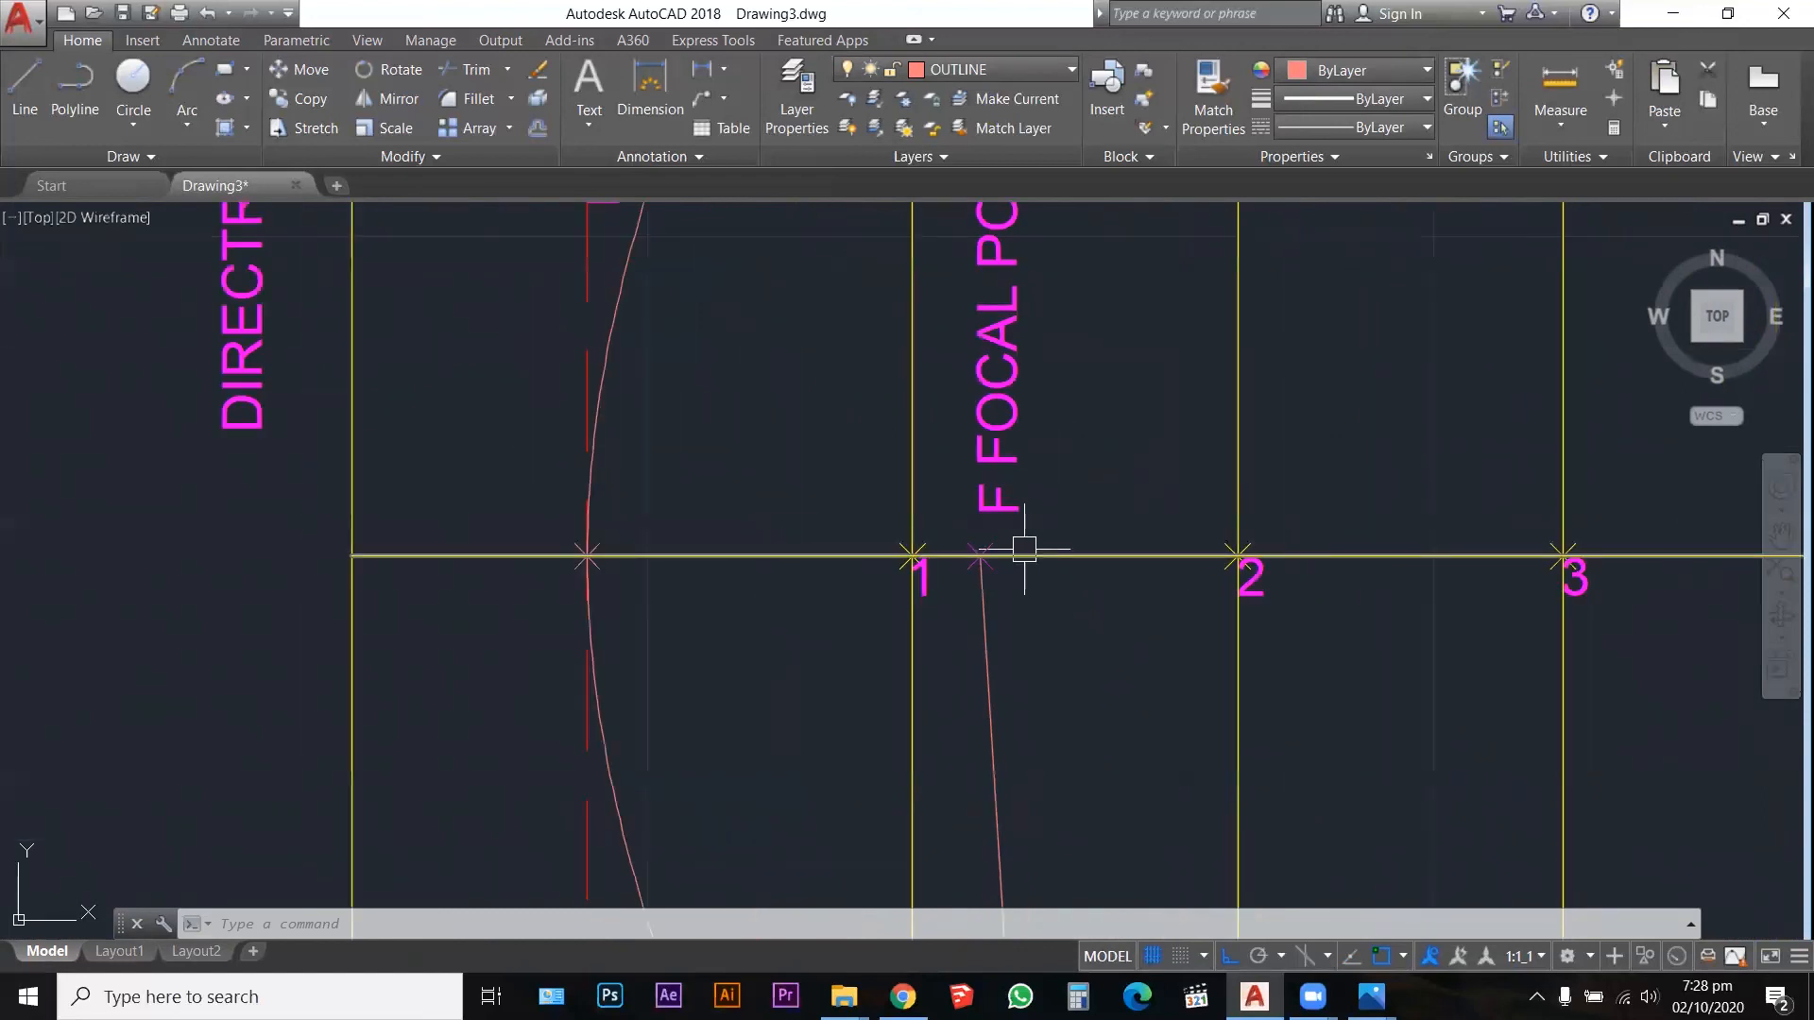
{"action": "type", "text": "c"}
{"action": "key", "text": "Return"}
{"action": "left_click", "coordinate": [979, 556]}
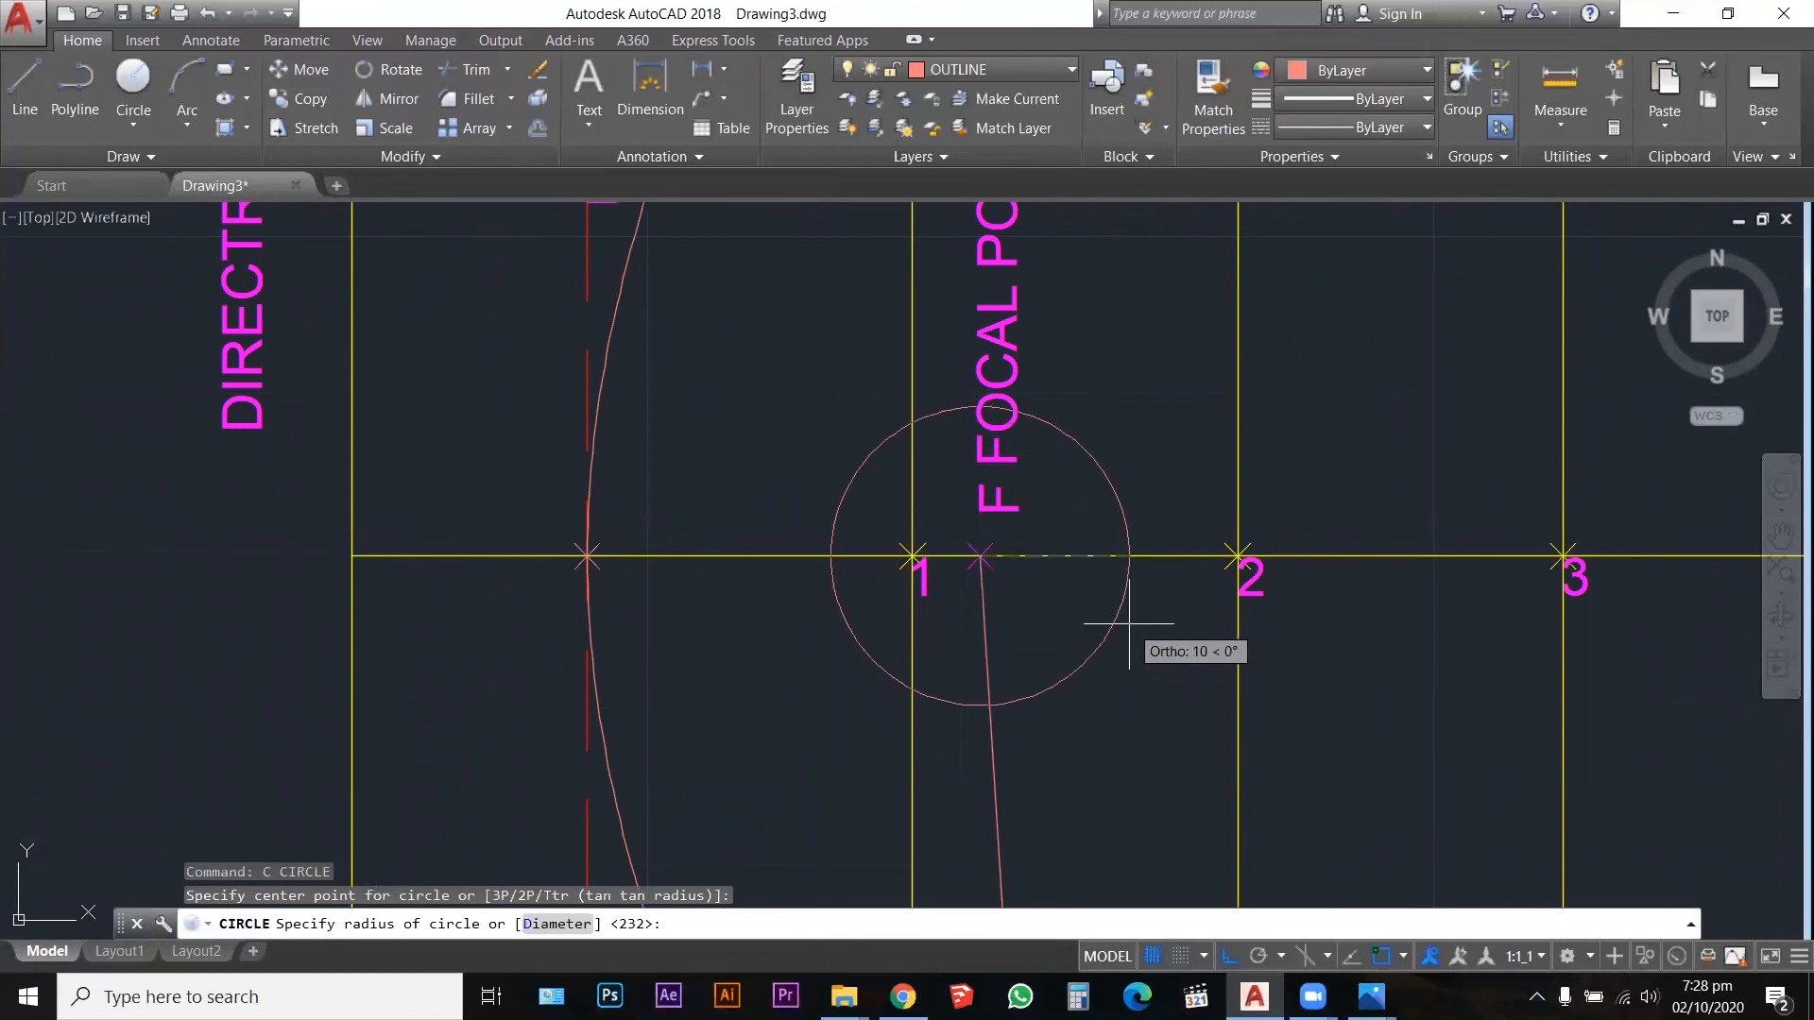
{"action": "key", "text": "Escape"}
{"action": "key", "text": "Escape"}
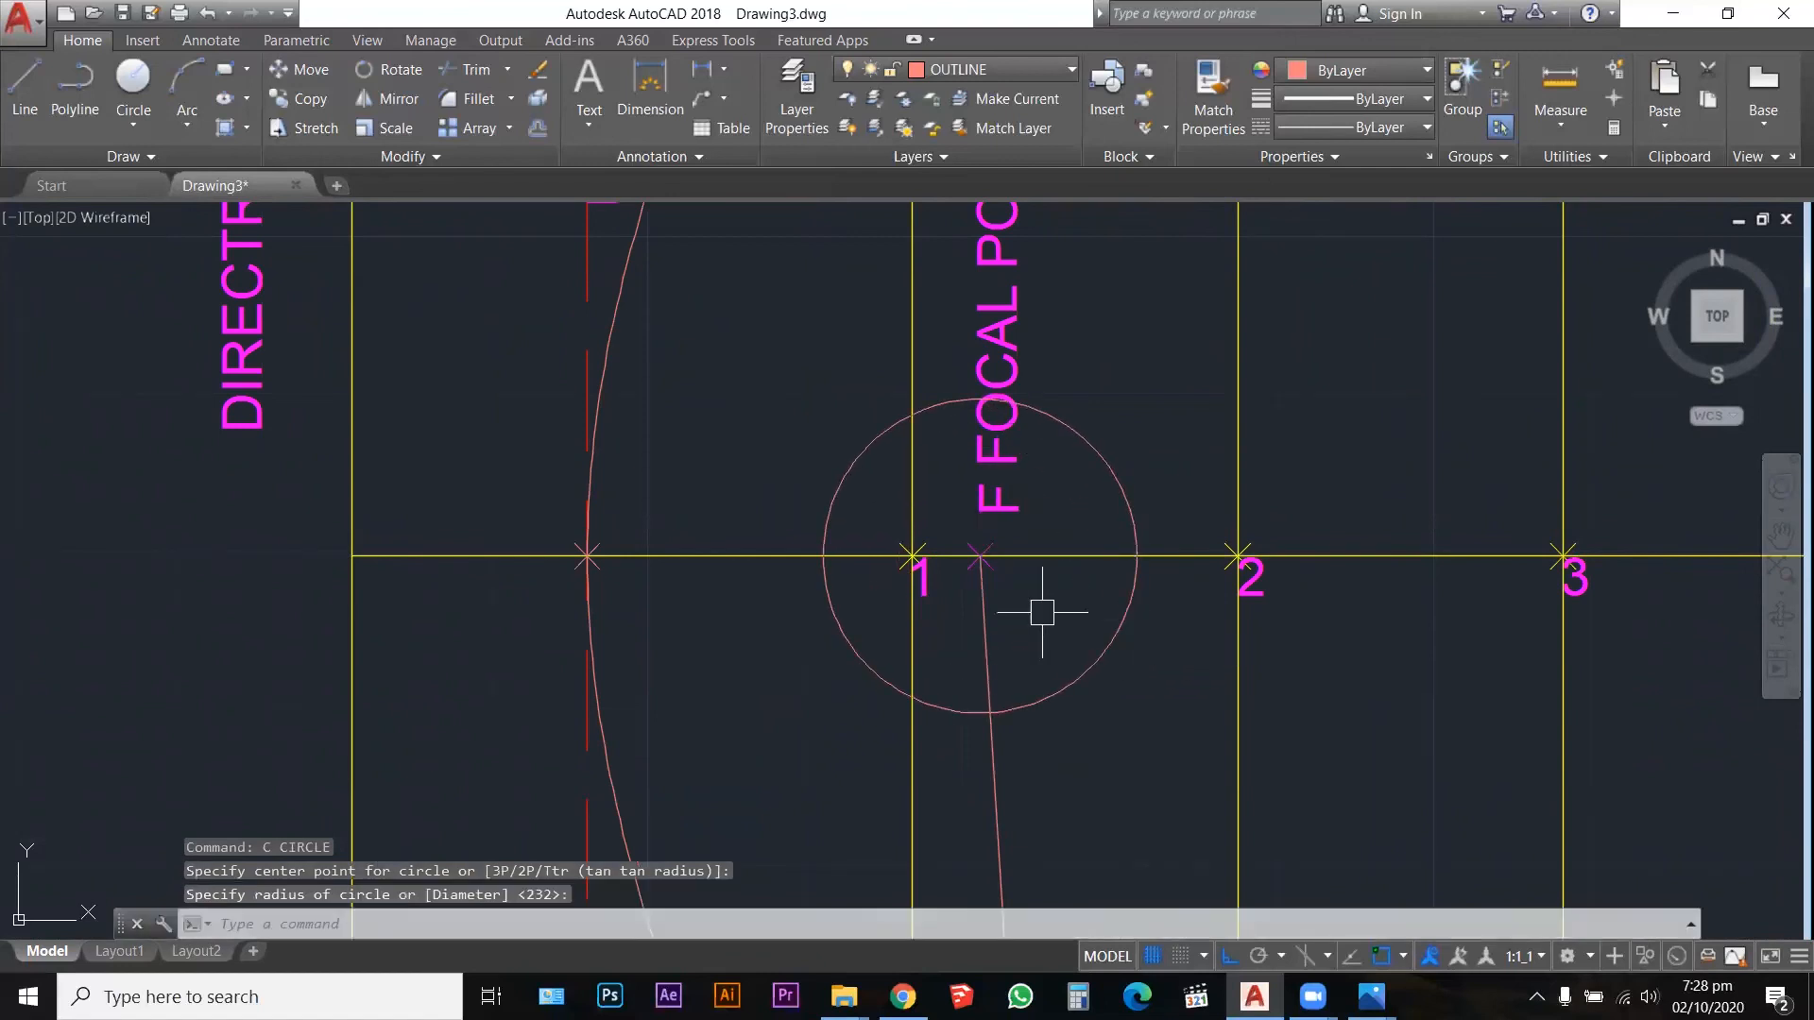
Step: Stretch the upper end of the line from R beyond the focal point to the top of the circle
{"action": "left_click", "coordinate": [993, 636]}
{"action": "mouse_move", "coordinate": [979, 557]}
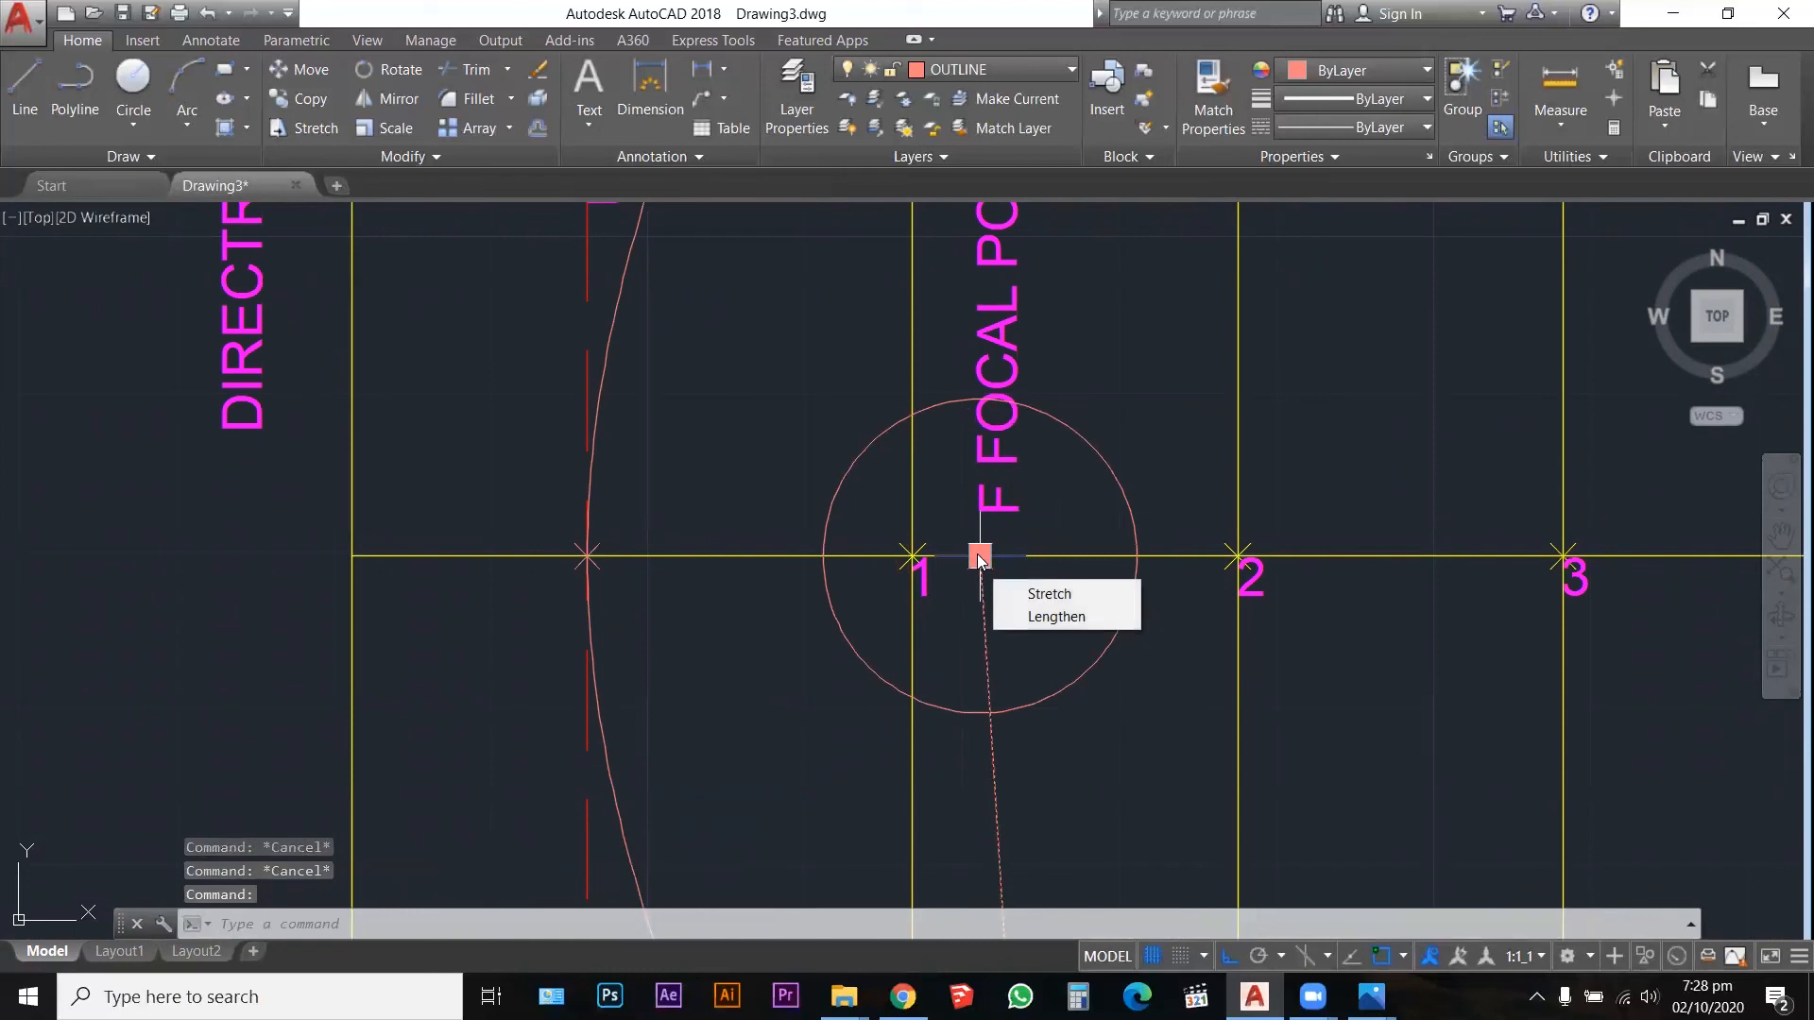
{"action": "left_click", "coordinate": [979, 558]}
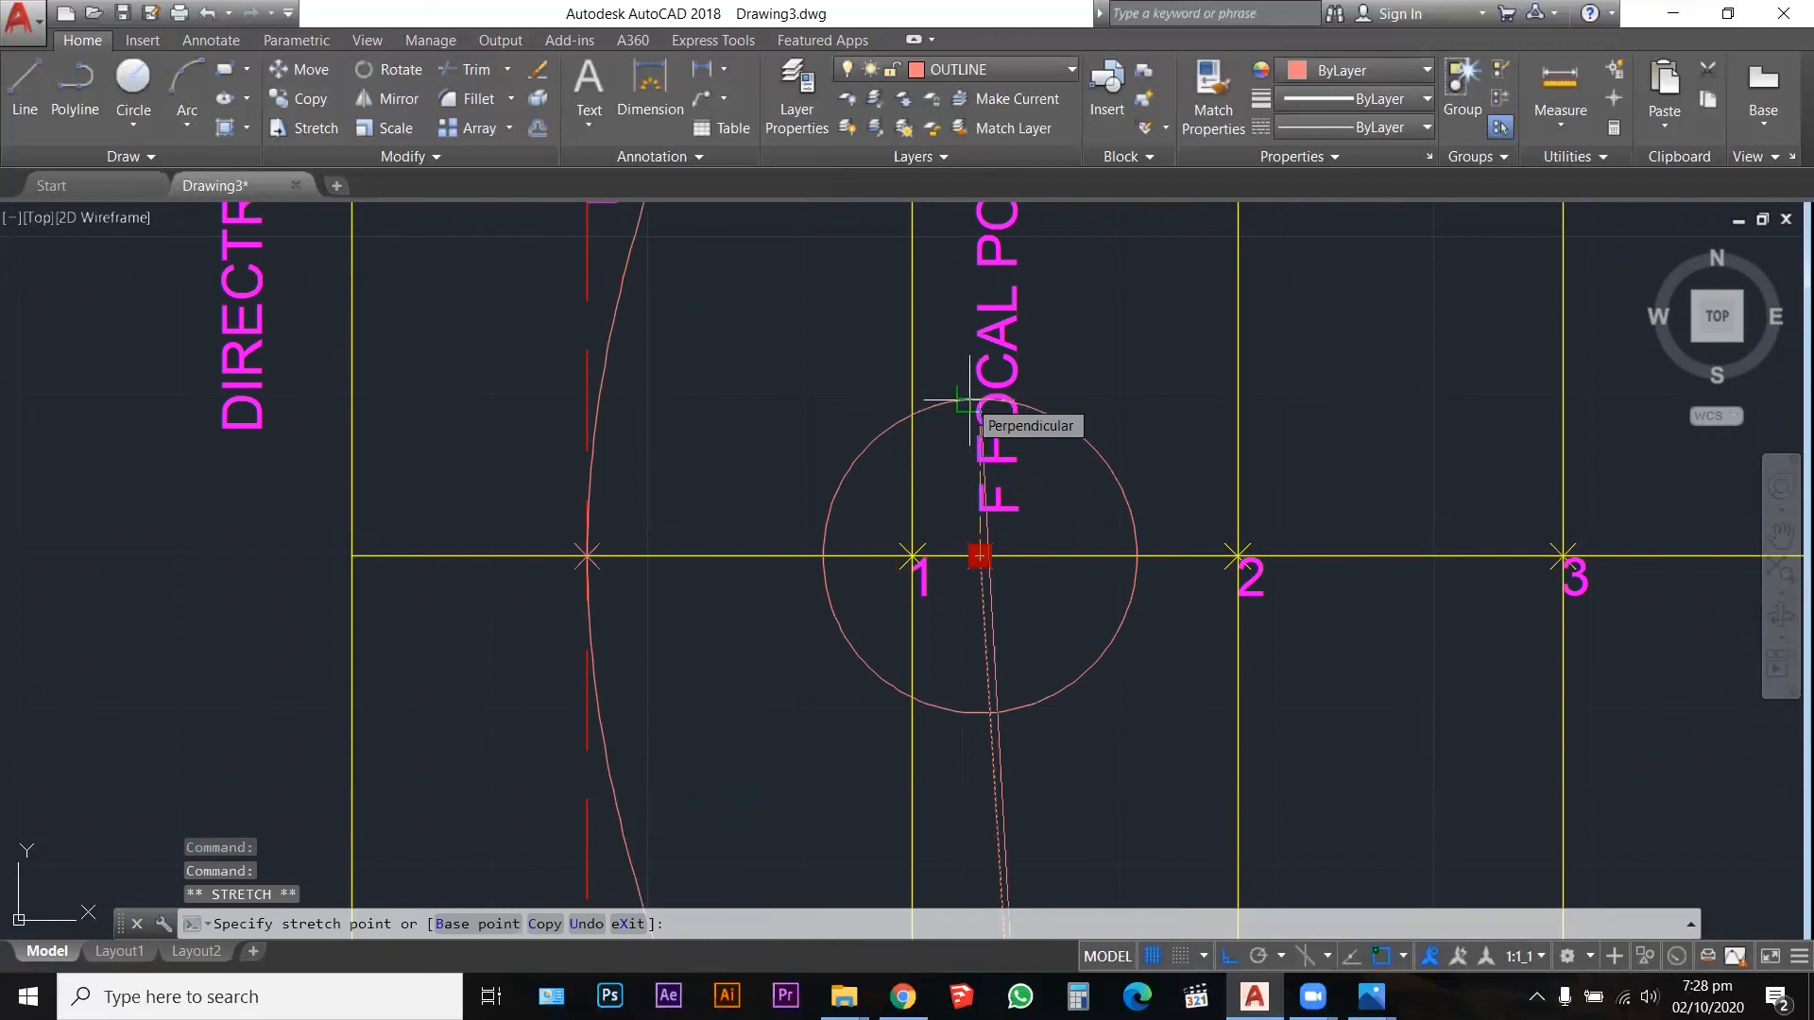
{"action": "key", "text": "Escape"}
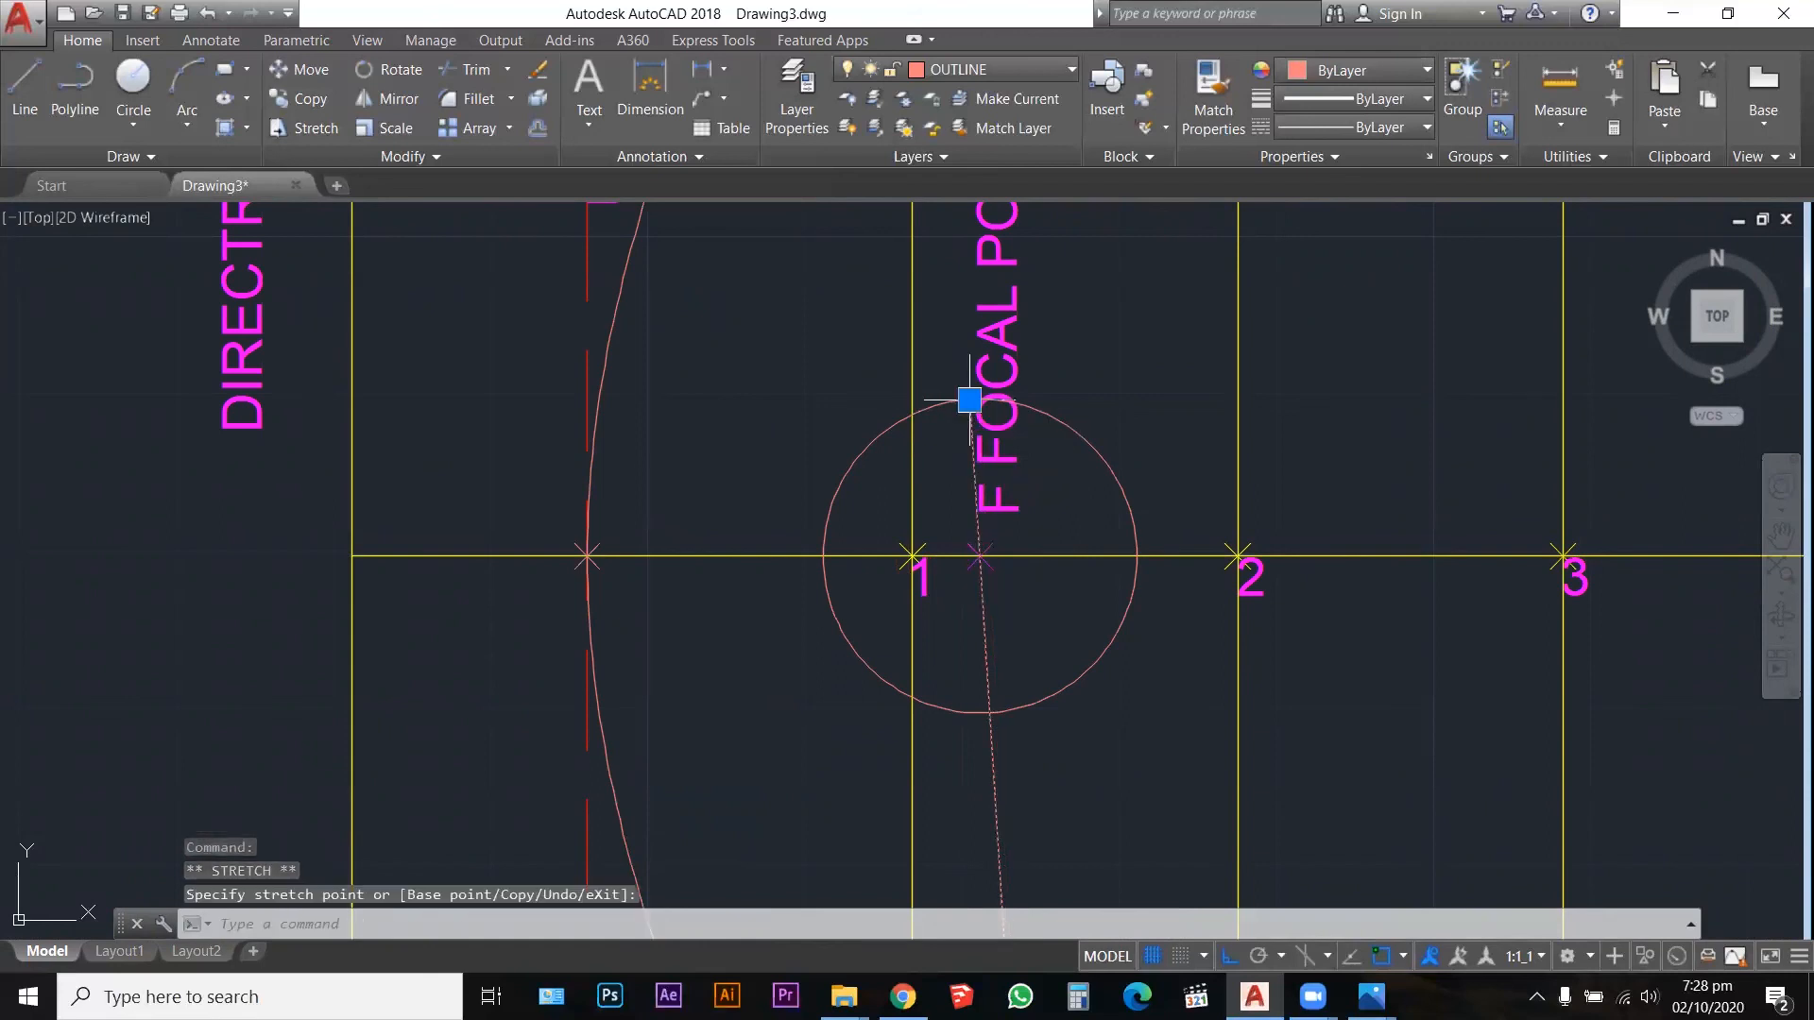
{"action": "key", "text": "Escape"}
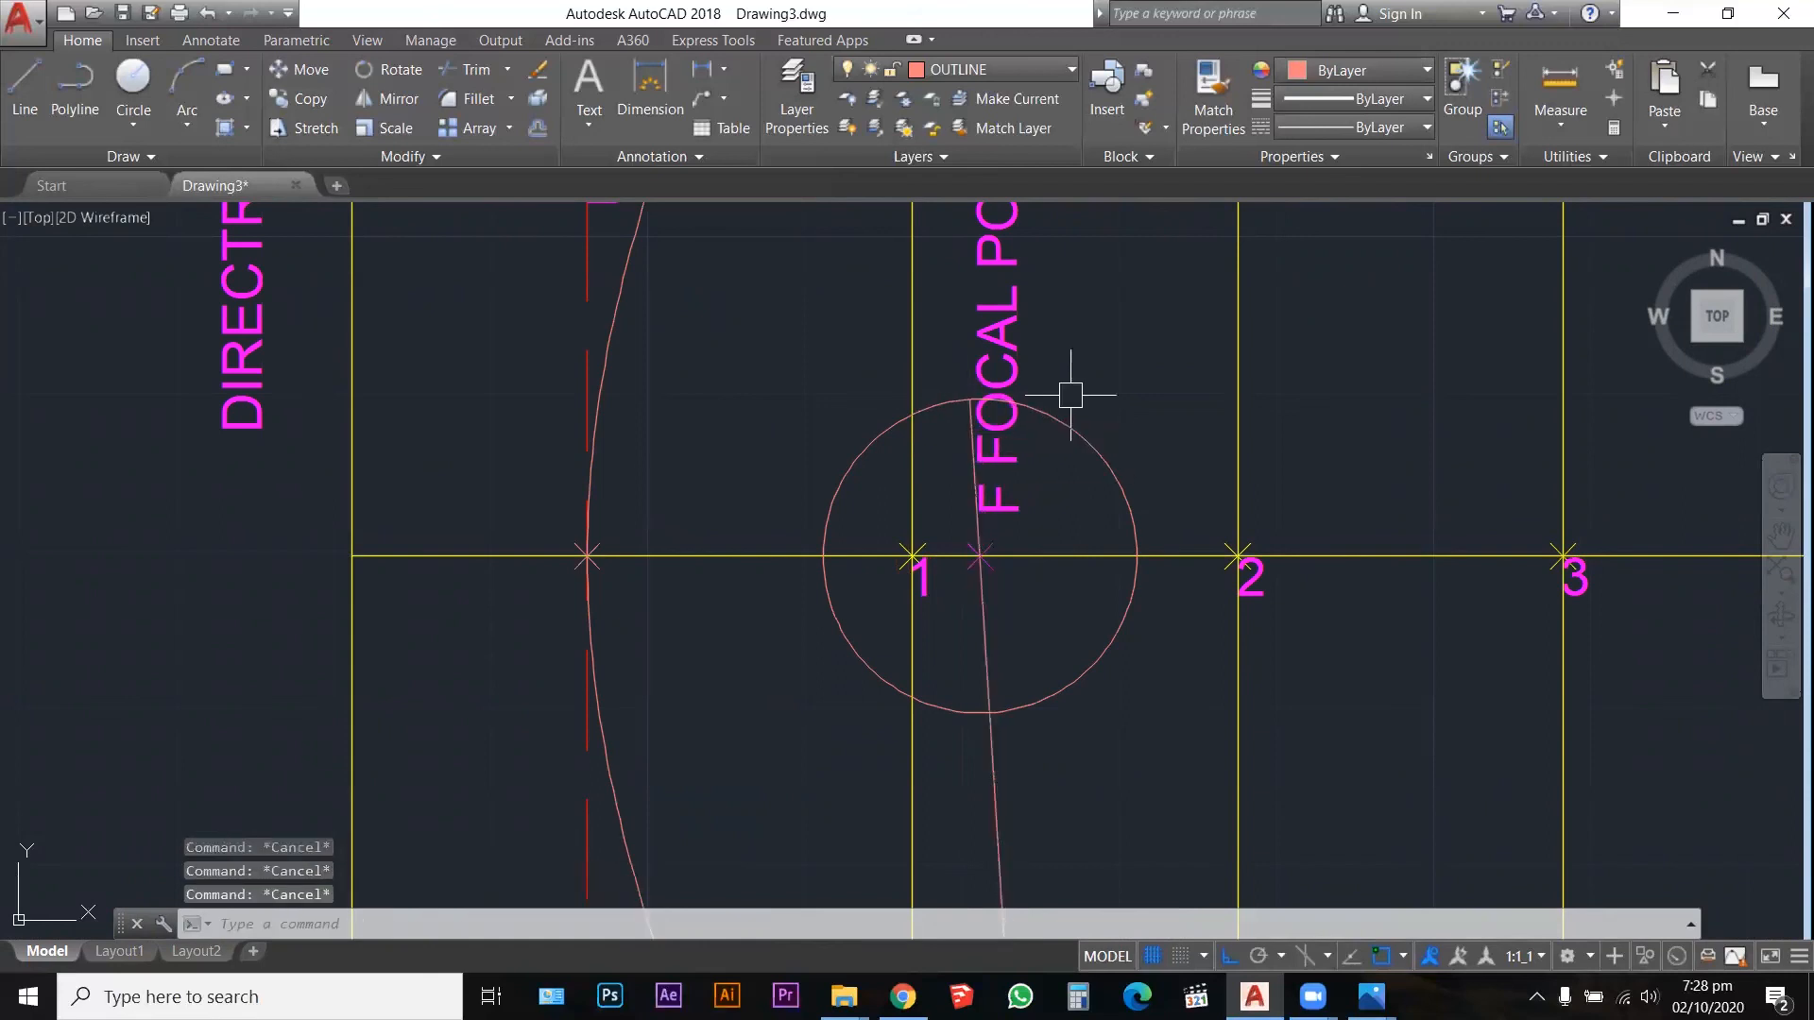
{"action": "type", "text": "tr"}
{"action": "key", "text": "Return"}
{"action": "left_click", "coordinate": [1077, 401]}
{"action": "left_click", "coordinate": [948, 453]}
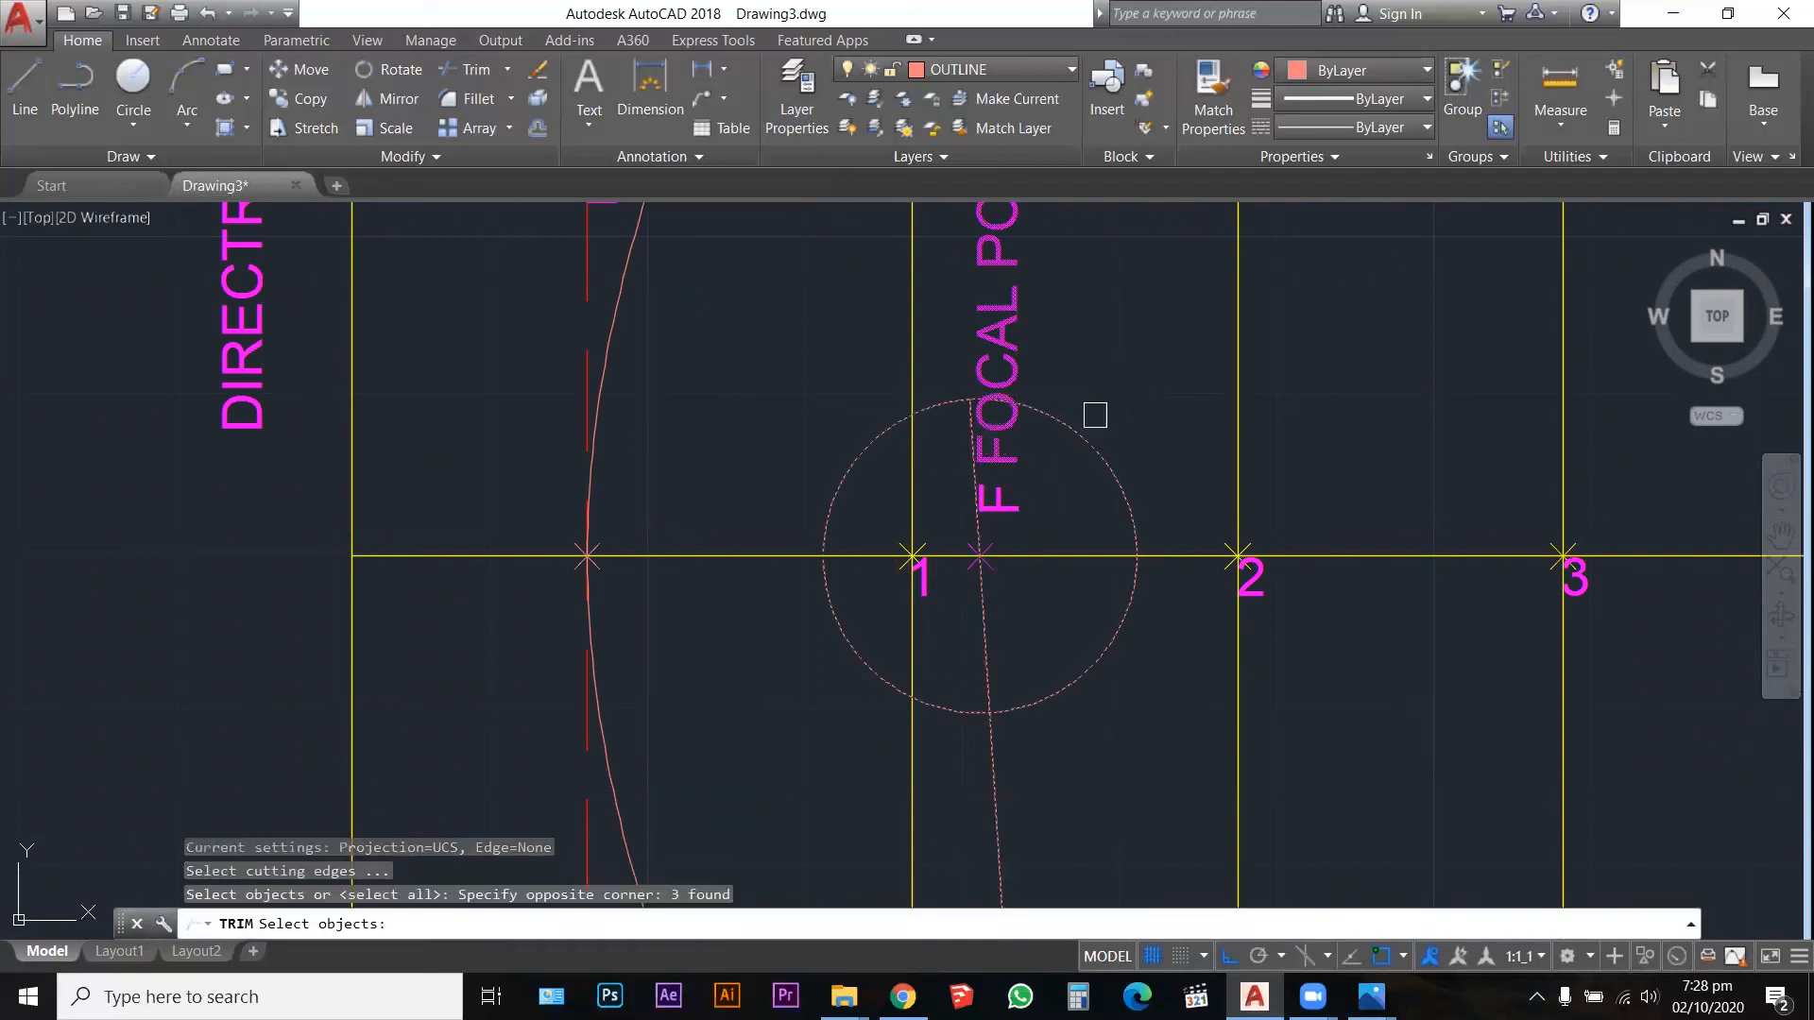
{"action": "left_click", "coordinate": [1089, 439]}
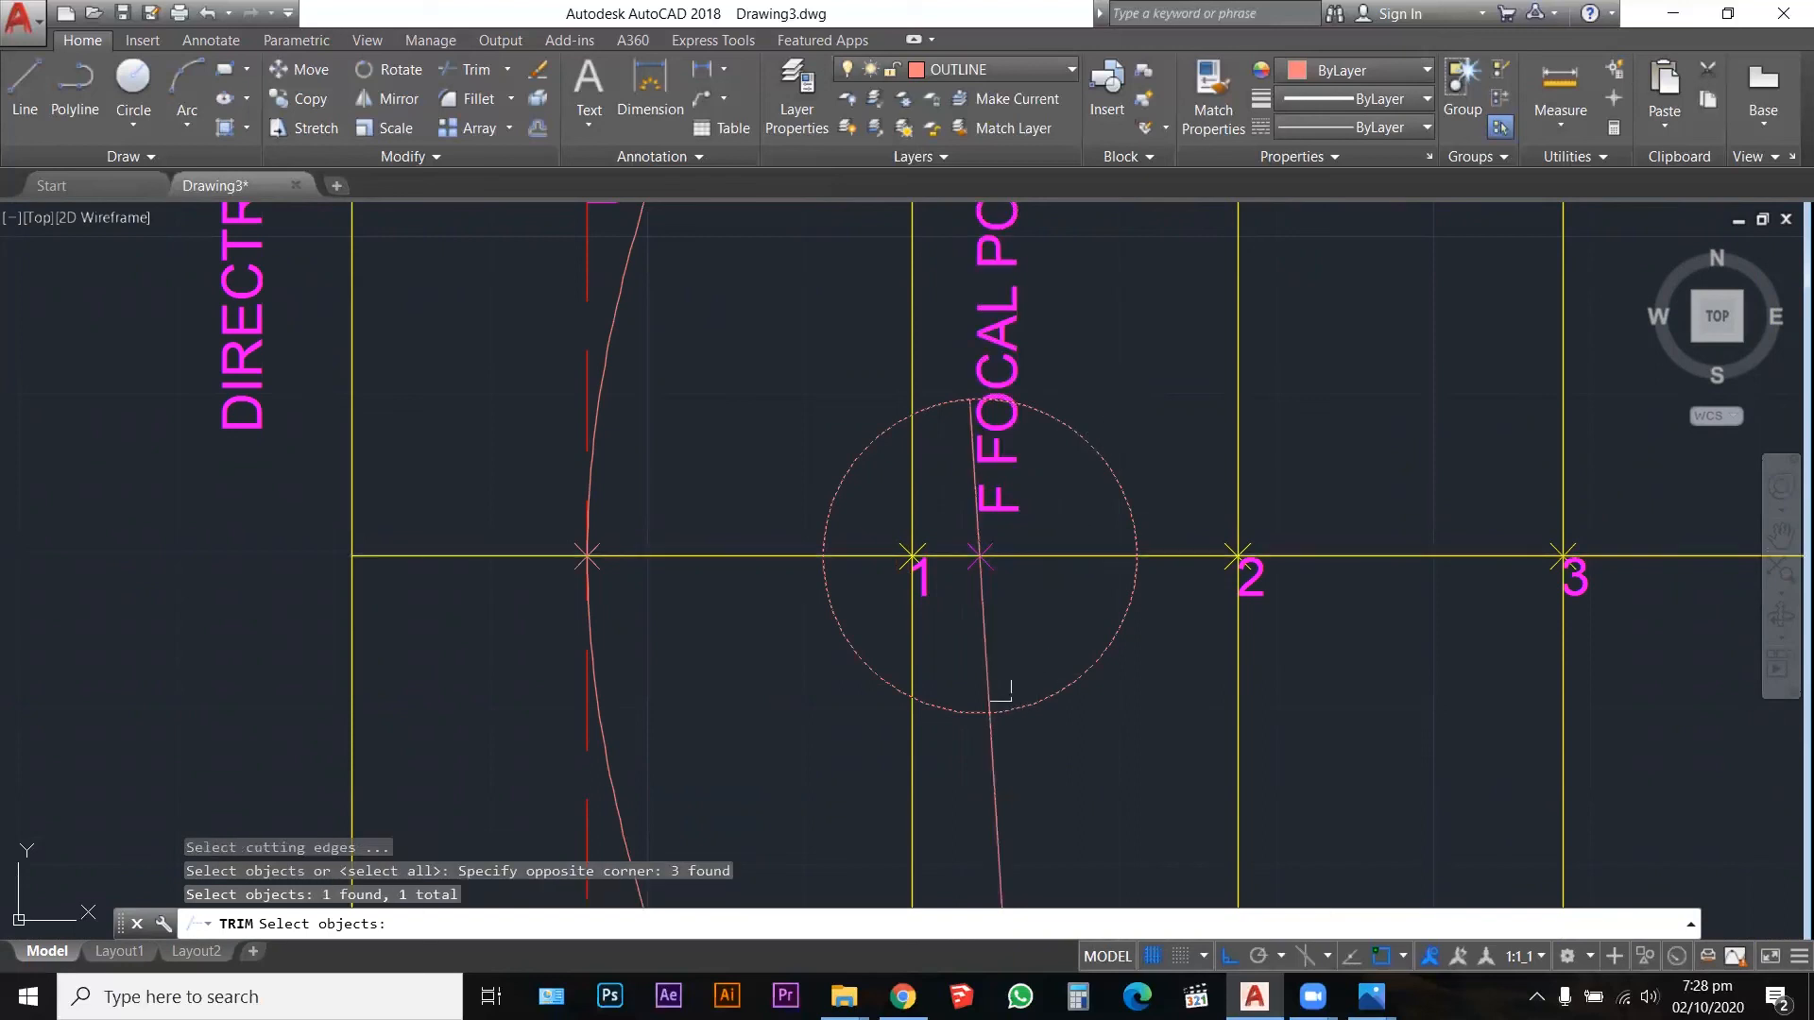
{"action": "key", "text": "Escape"}
{"action": "key", "text": "Escape"}
Step: Trim away the half of the circle to the right of the line through R and the focal point
{"action": "key", "text": "space"}
{"action": "left_click", "coordinate": [1075, 746]}
{"action": "left_click", "coordinate": [972, 667]}
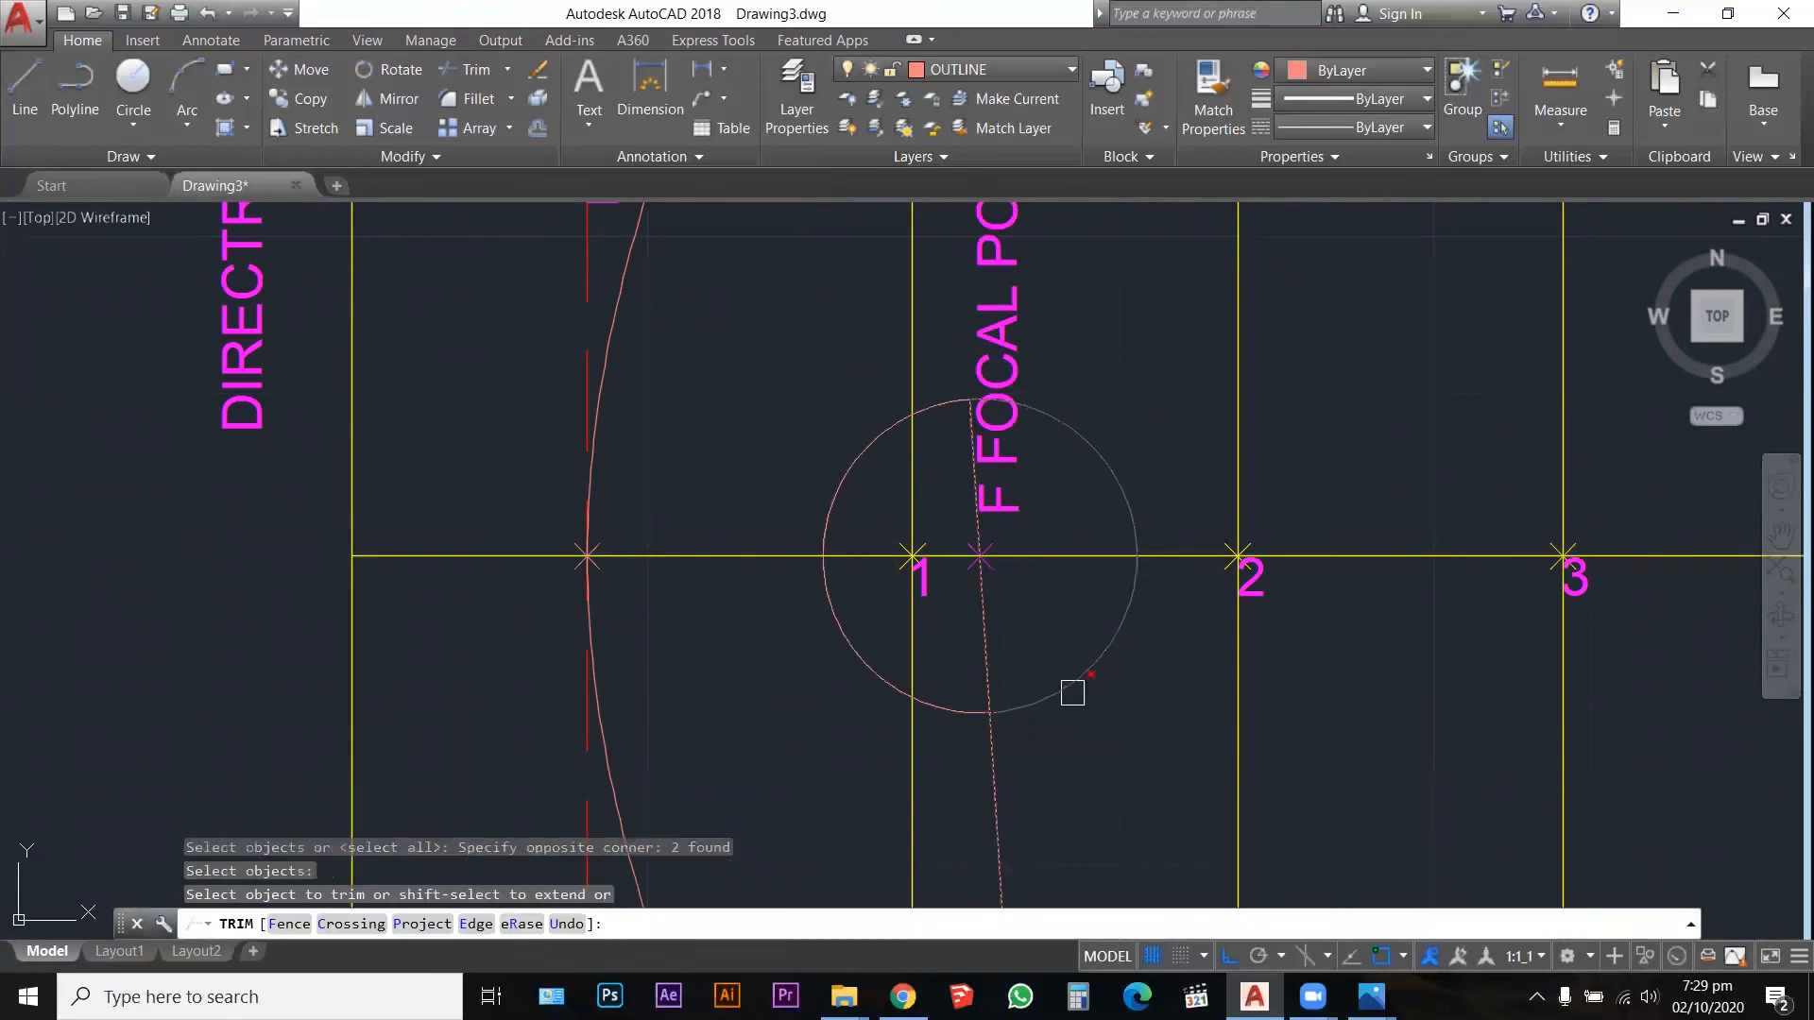
{"action": "left_click", "coordinate": [1072, 692]}
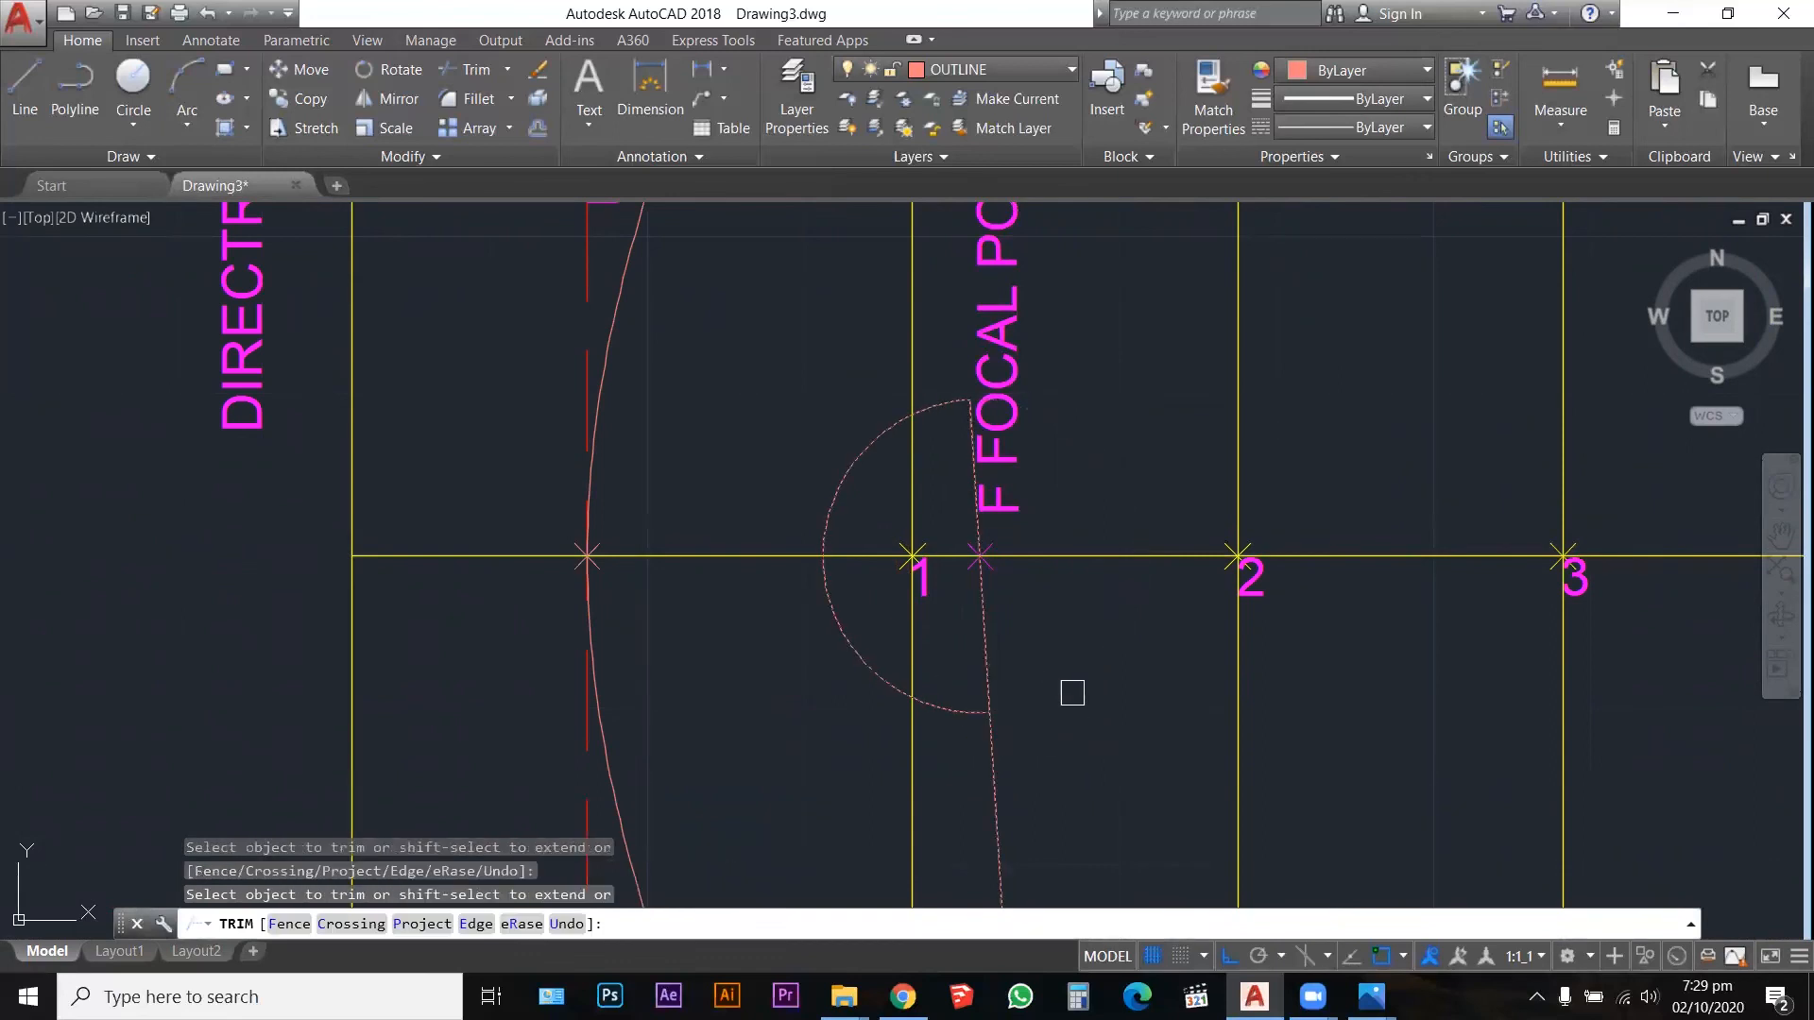
{"action": "key", "text": "Escape"}
{"action": "key", "text": "Escape"}
Step: Draw a line from the midpoint of the remaining semicircular arc to the focal point F
{"action": "left_click", "coordinate": [839, 628]}
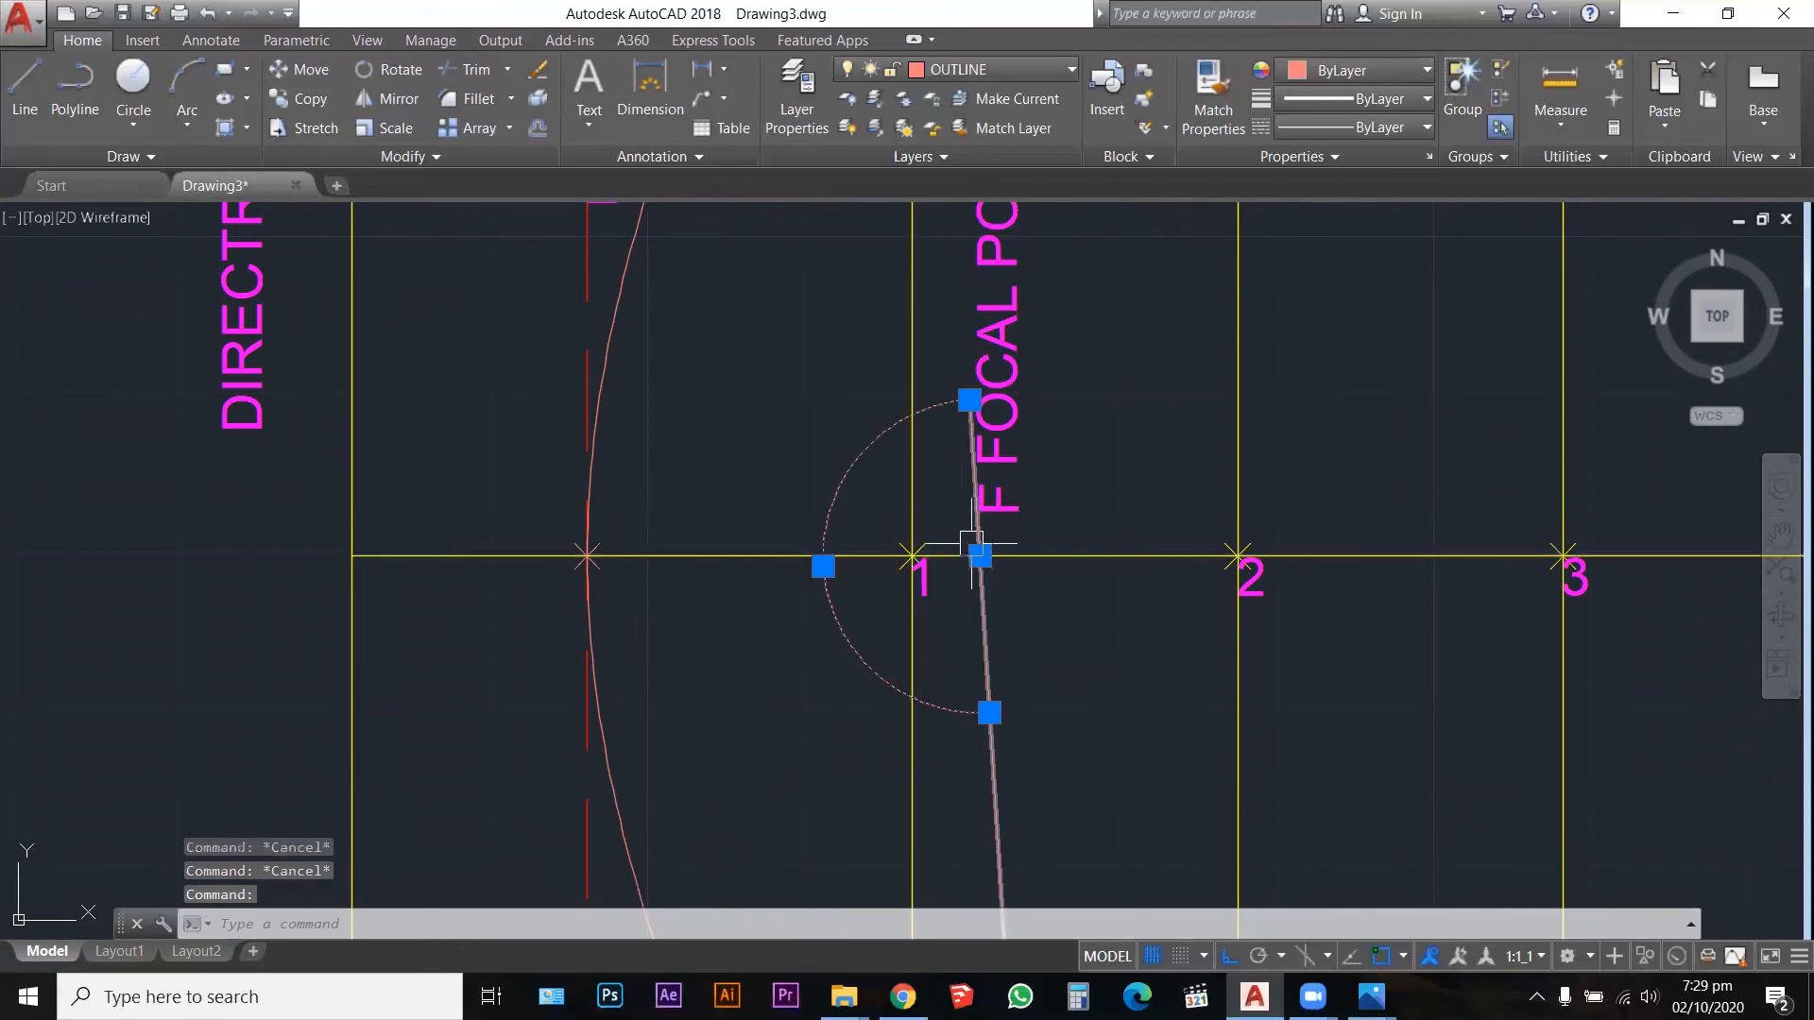
{"action": "type", "text": "l"}
{"action": "key", "text": "Return"}
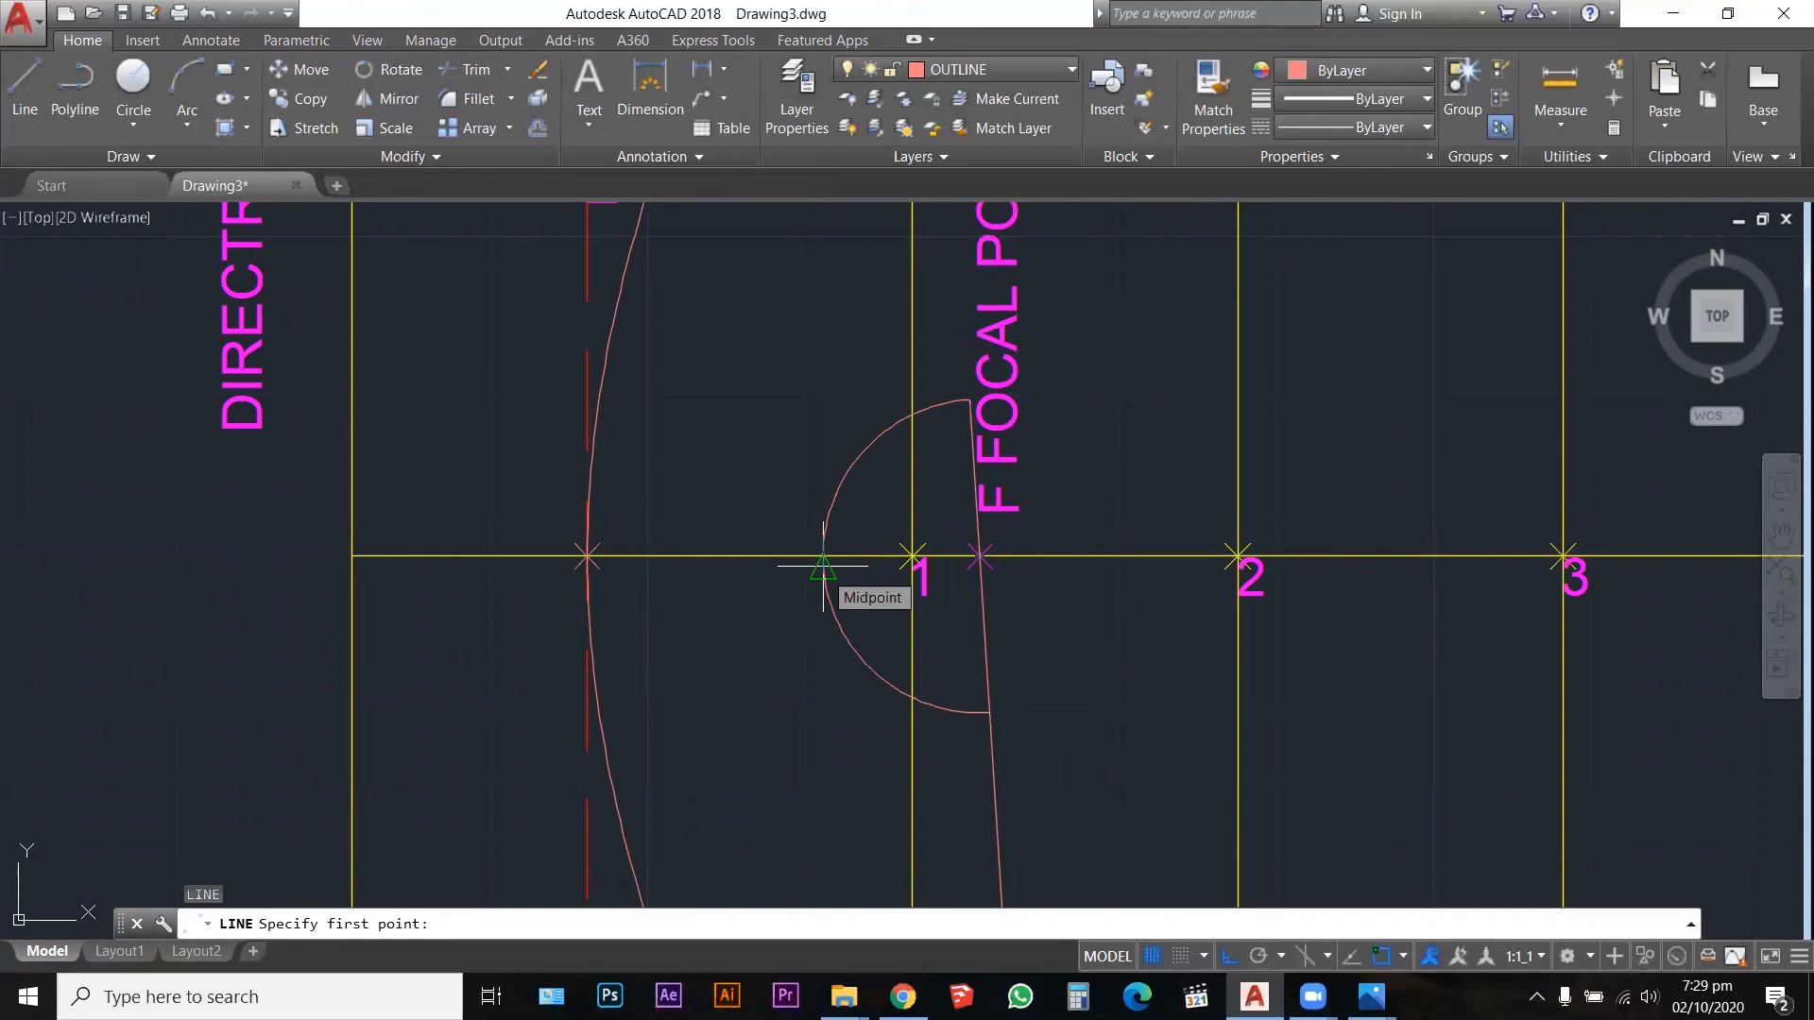
{"action": "left_click", "coordinate": [823, 566]}
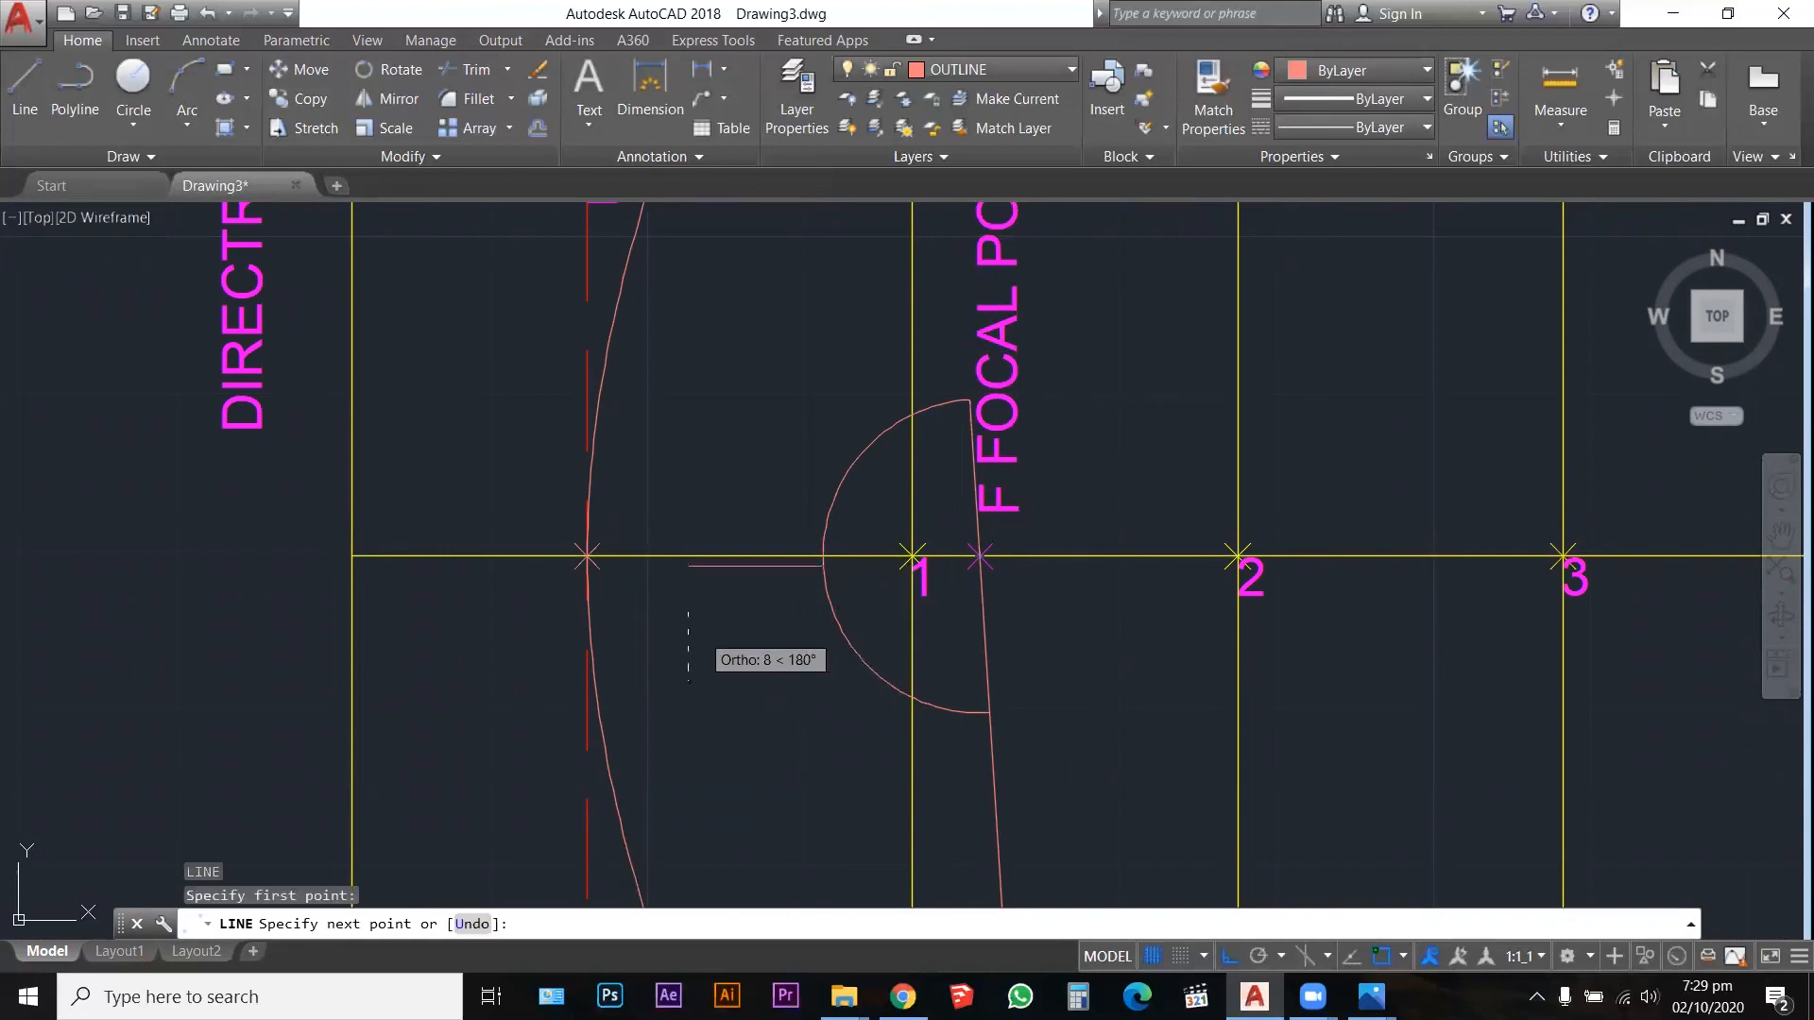
{"action": "scroll", "coordinate": [983, 561], "scroll_direction": "up", "scroll_amount": 5}
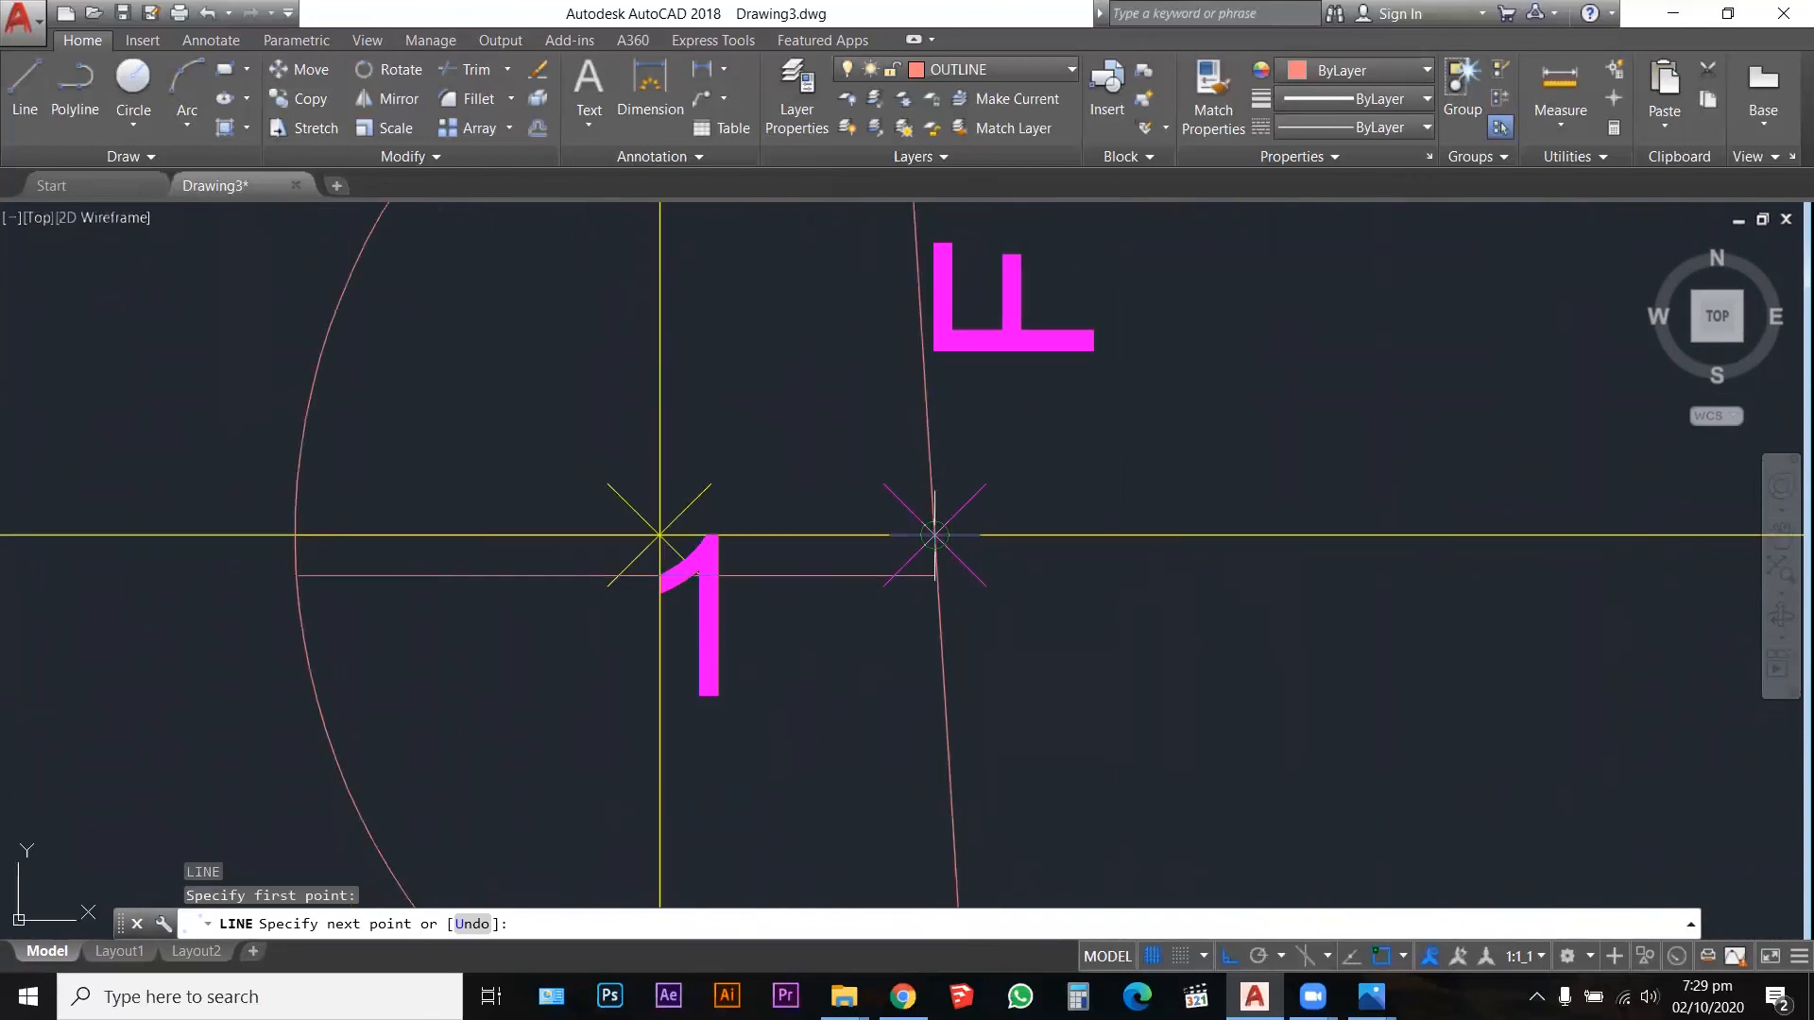
{"action": "left_click", "coordinate": [979, 558]}
{"action": "scroll", "coordinate": [949, 531], "scroll_direction": "down", "scroll_amount": 5}
{"action": "key", "text": "Escape"}
{"action": "key", "text": "Escape"}
{"action": "key", "text": "Escape"}
{"action": "key", "text": "Escape"}
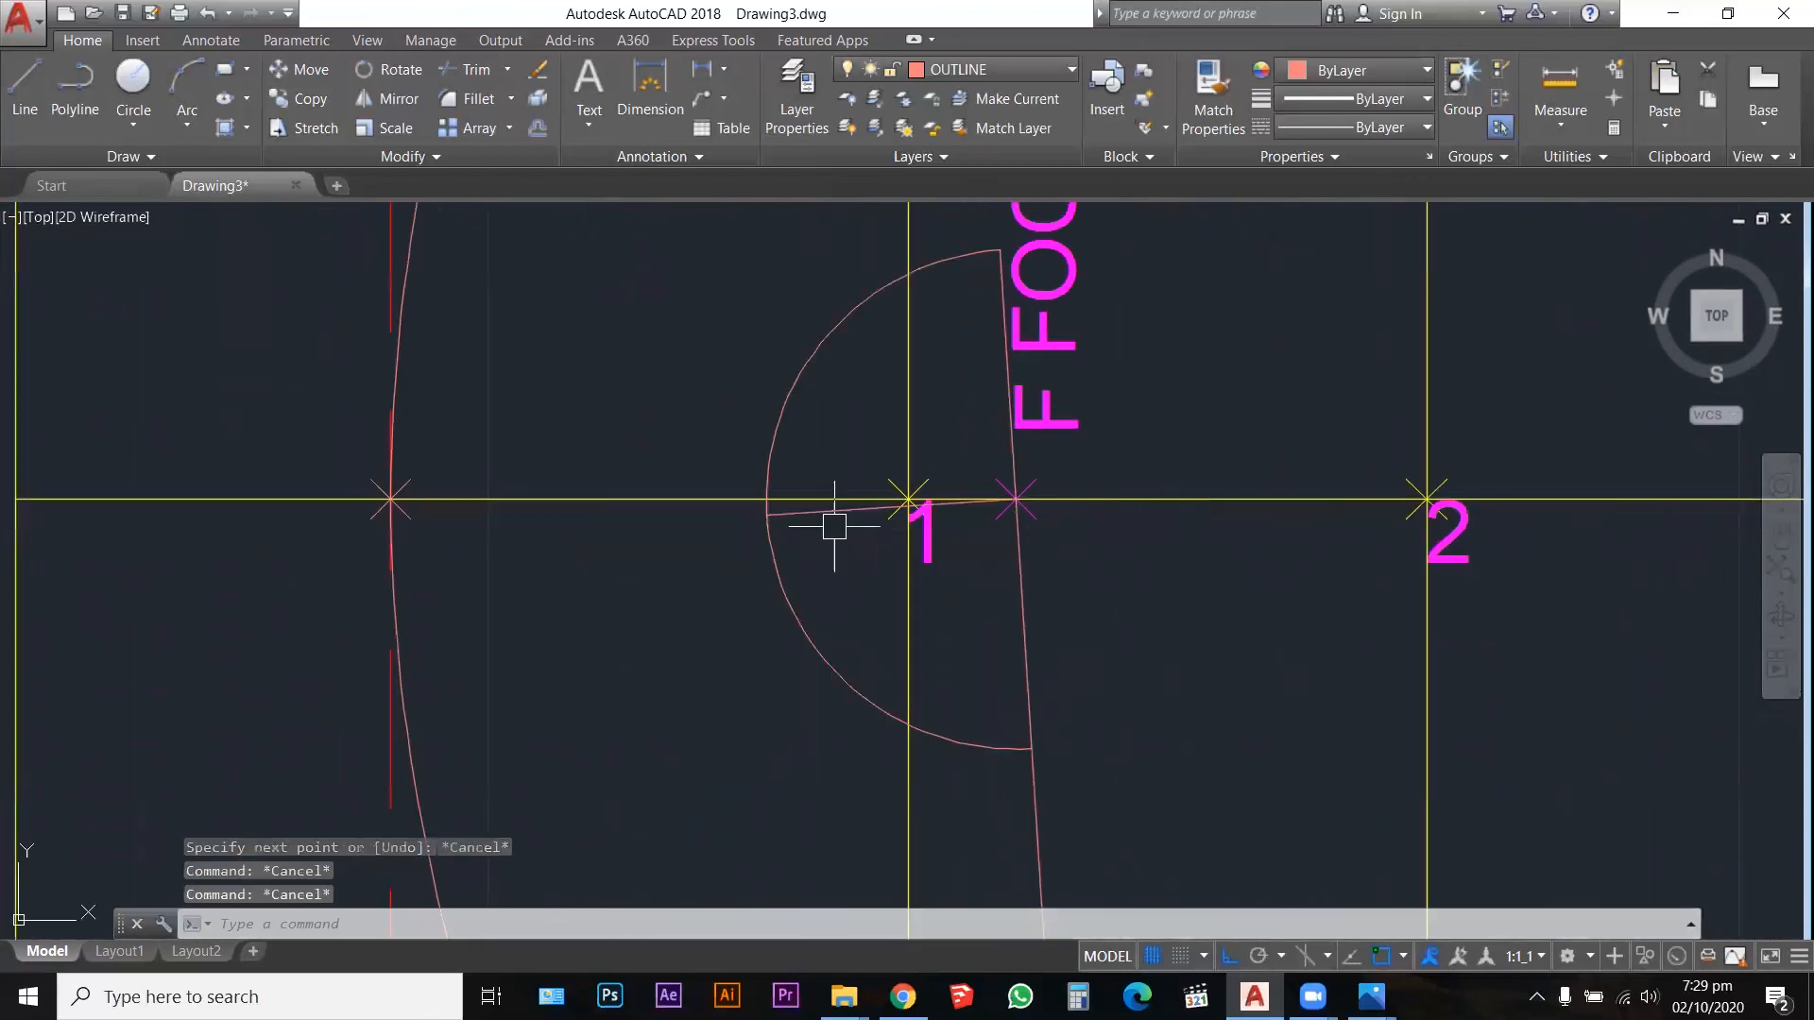
Step: Trim off the upper part of the semicircular arc above the line through its midpoint
{"action": "left_click", "coordinate": [802, 513]}
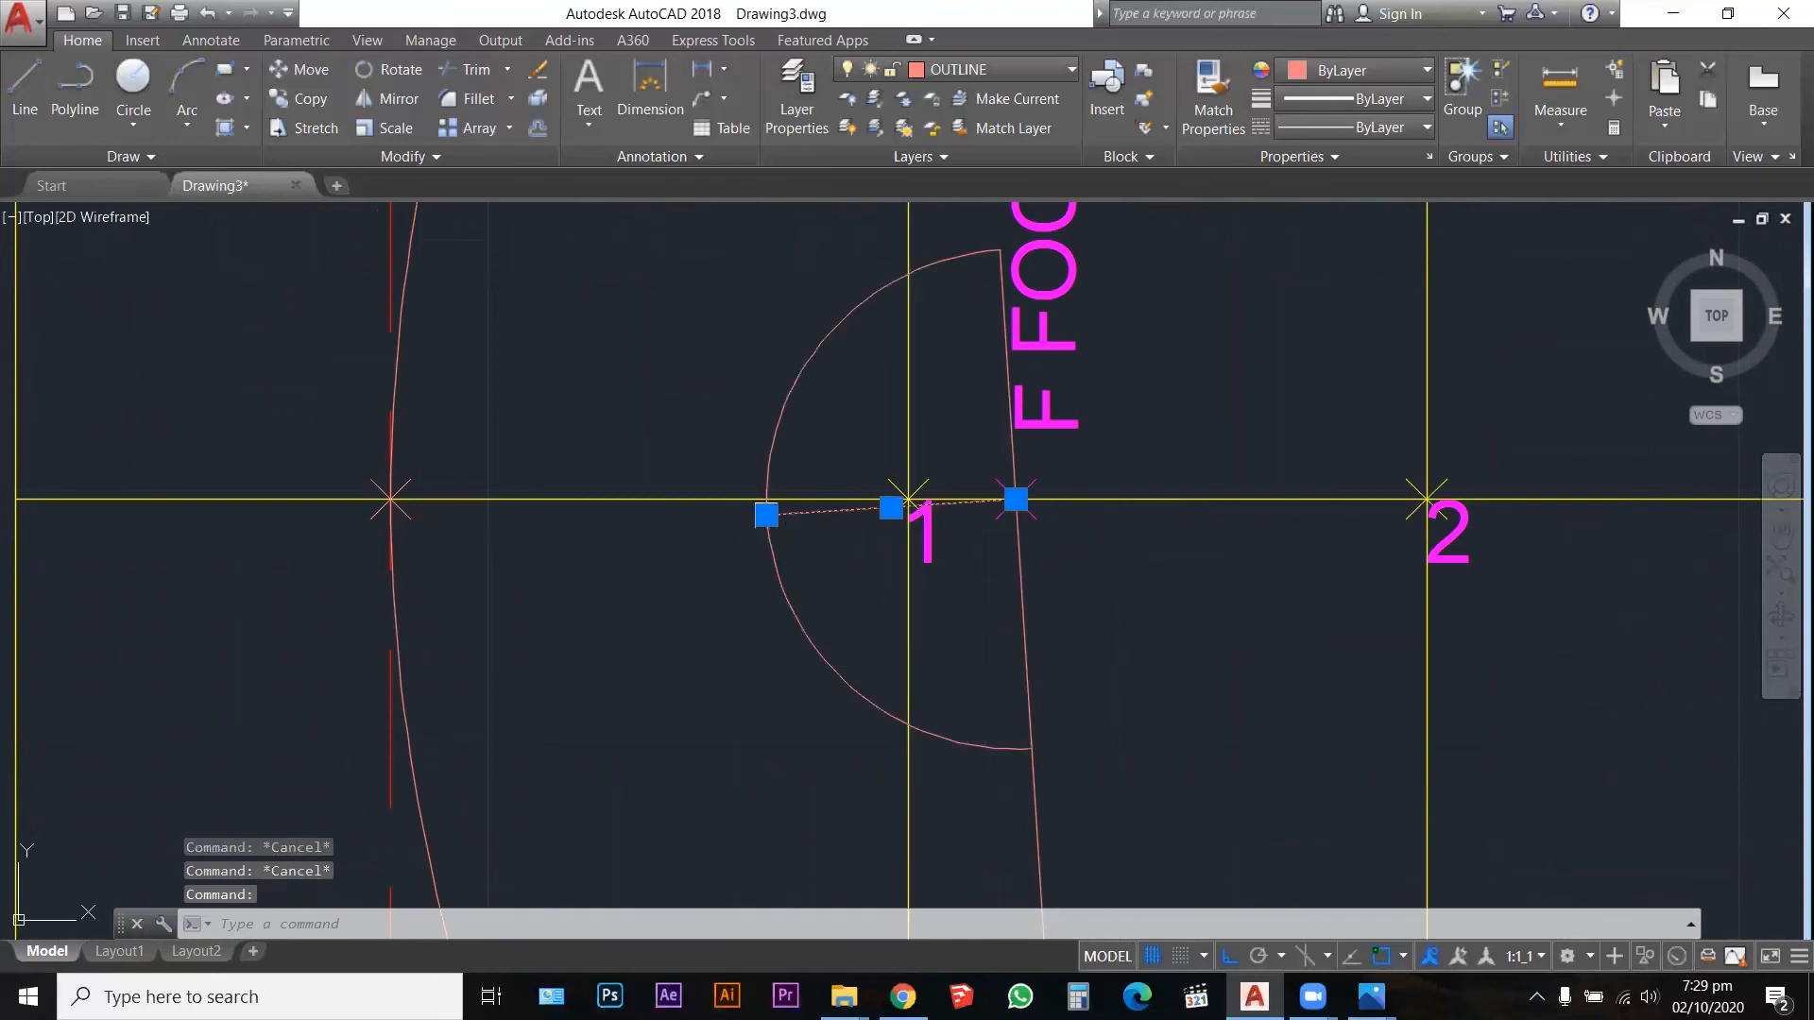
{"action": "key", "text": "Escape"}
{"action": "type", "text": "tr"}
{"action": "key", "text": "Return"}
{"action": "left_click", "coordinate": [870, 596]}
{"action": "left_click", "coordinate": [627, 405]}
{"action": "key", "text": "Return"}
{"action": "left_click", "coordinate": [792, 386]}
{"action": "key", "text": "Escape"}
{"action": "key", "text": "Escape"}
{"action": "key", "text": "Escape"}
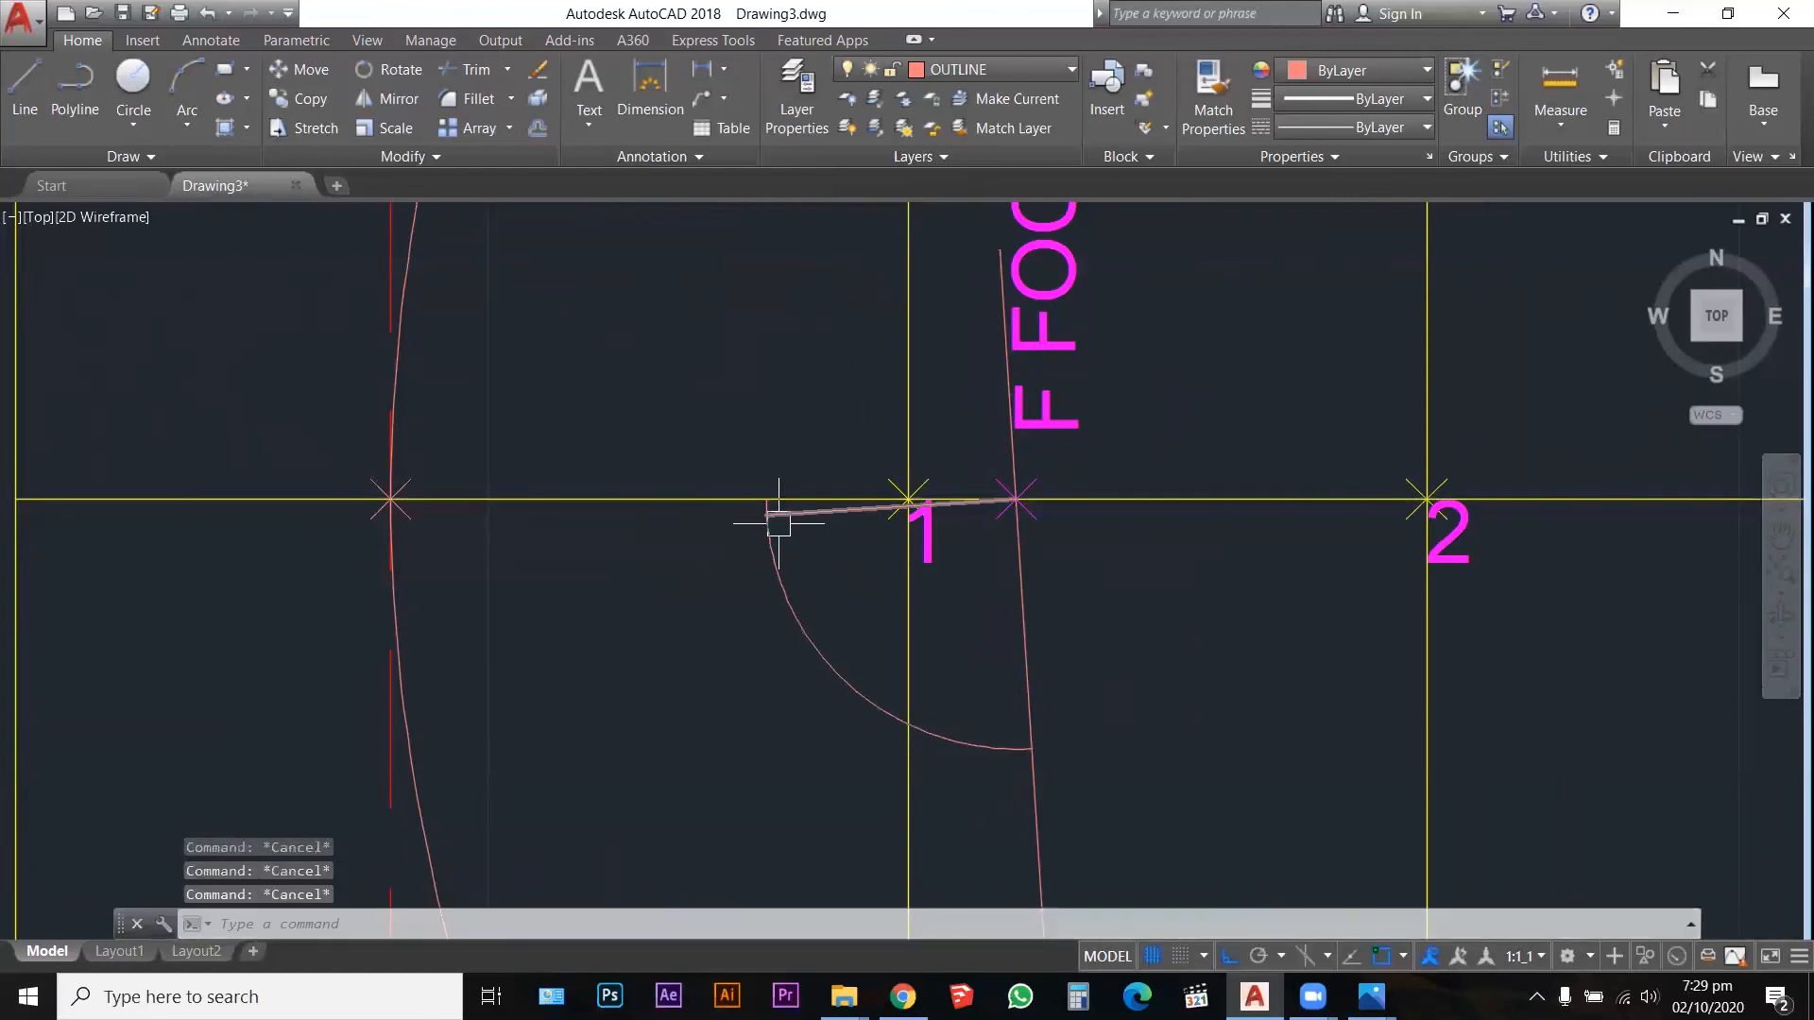
Step: Trim the small leftover stub of arc that sticks out above the short line to F
{"action": "scroll", "coordinate": [779, 523], "scroll_direction": "up", "scroll_amount": 3}
{"action": "type", "text": "tr"}
{"action": "key", "text": "Return"}
{"action": "left_click", "coordinate": [818, 538]}
{"action": "left_click", "coordinate": [726, 481]}
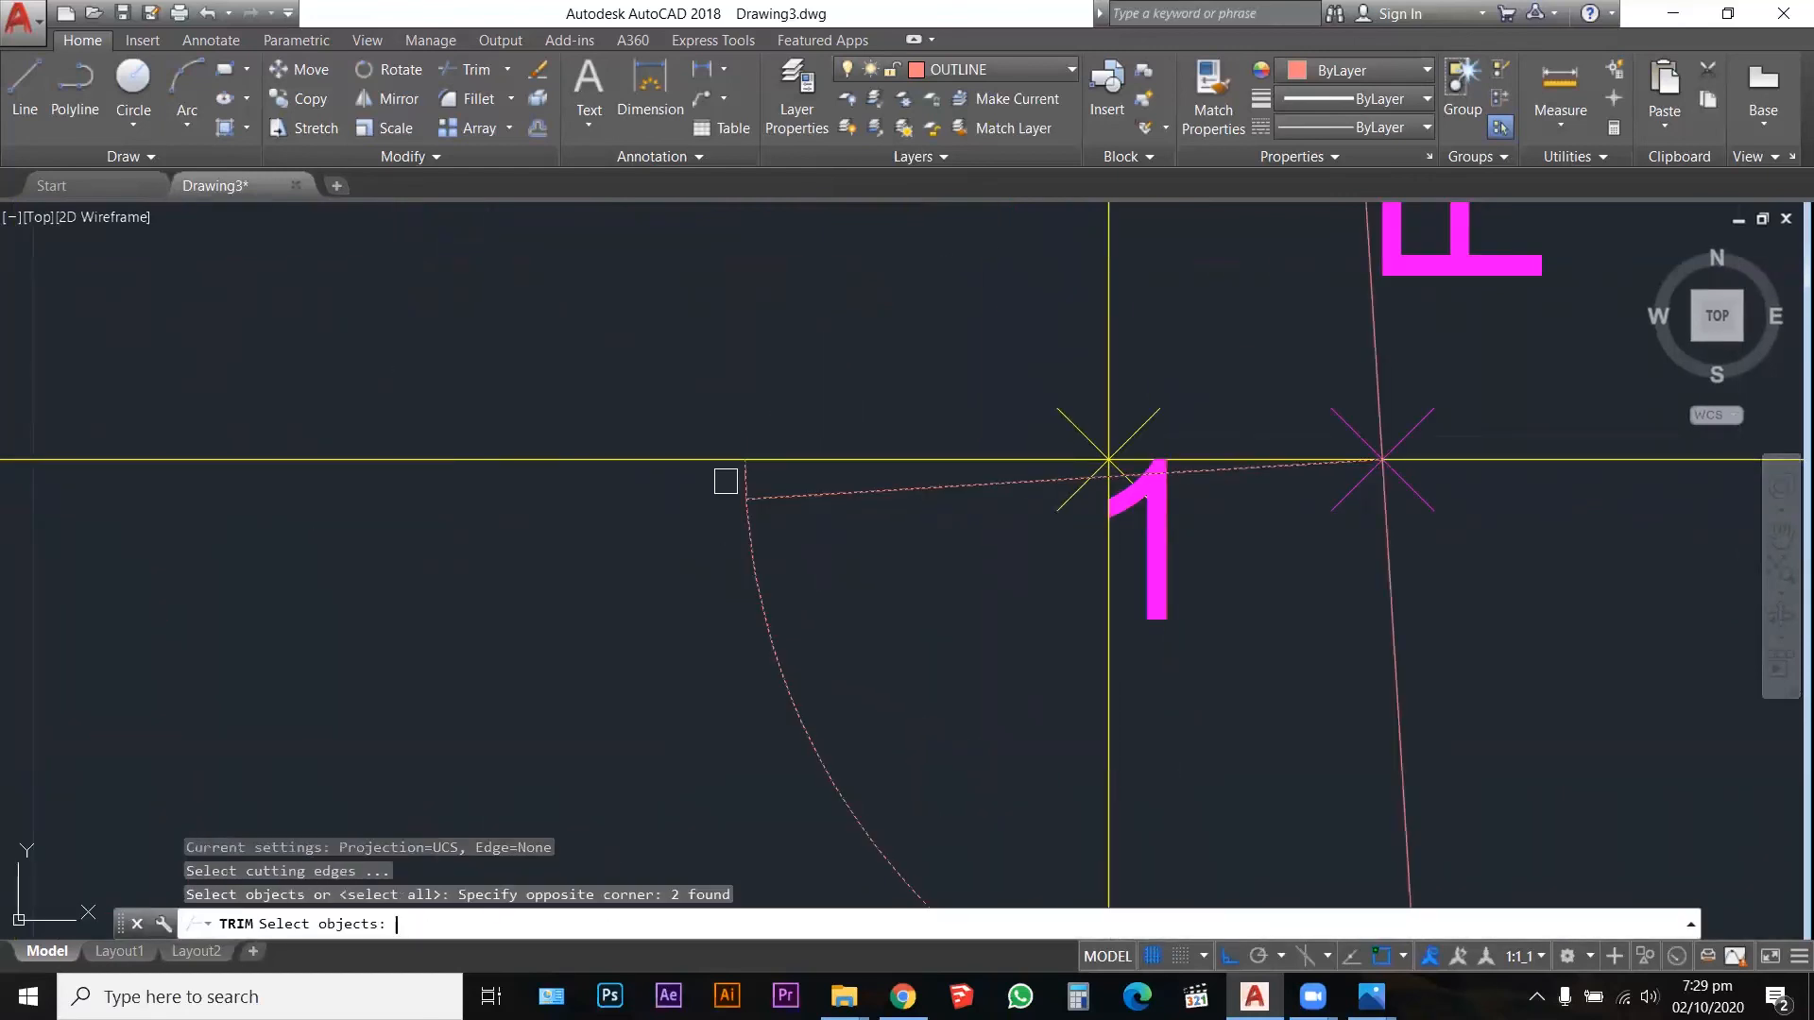
{"action": "key", "text": "Return"}
{"action": "scroll", "coordinate": [798, 430], "scroll_direction": "down", "scroll_amount": 3}
{"action": "key", "text": "Escape"}
{"action": "key", "text": "Escape"}
{"action": "key", "text": "Escape"}
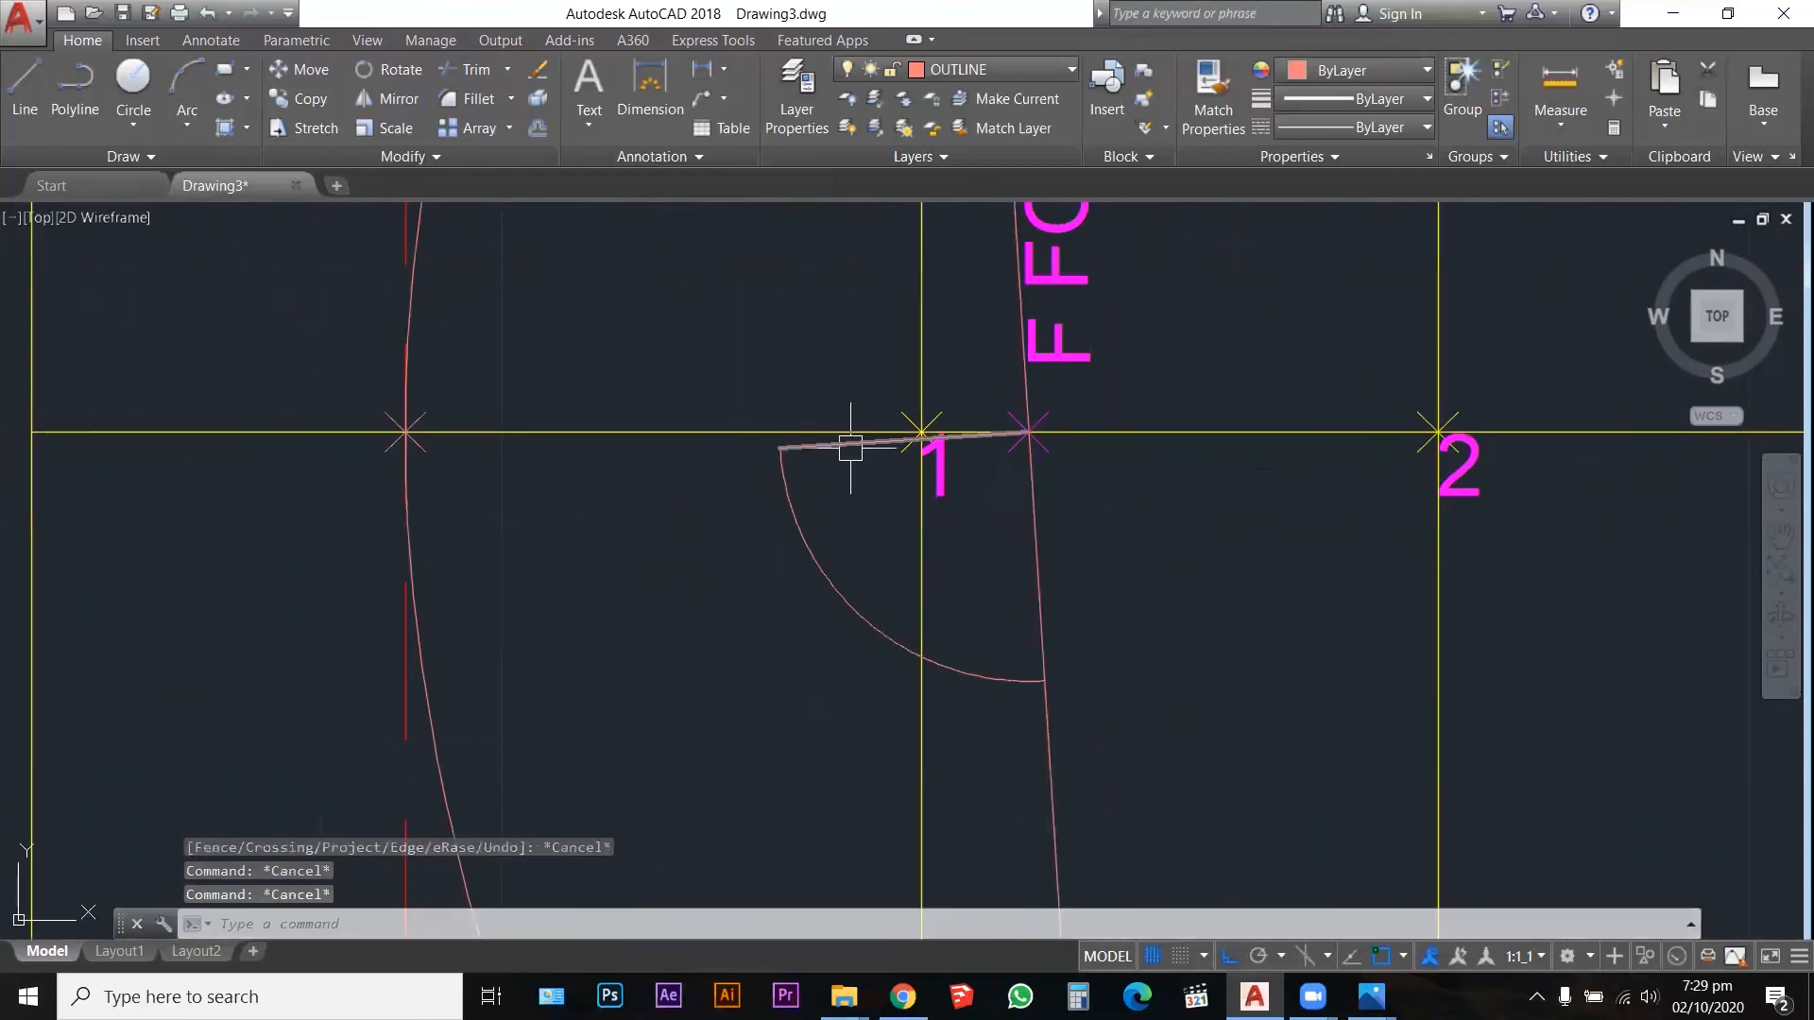
Step: Try to extend the short line at the focal point as far as the directrix
{"action": "scroll", "coordinate": [850, 448], "scroll_direction": "down", "scroll_amount": 2}
{"action": "left_click", "coordinate": [838, 465]}
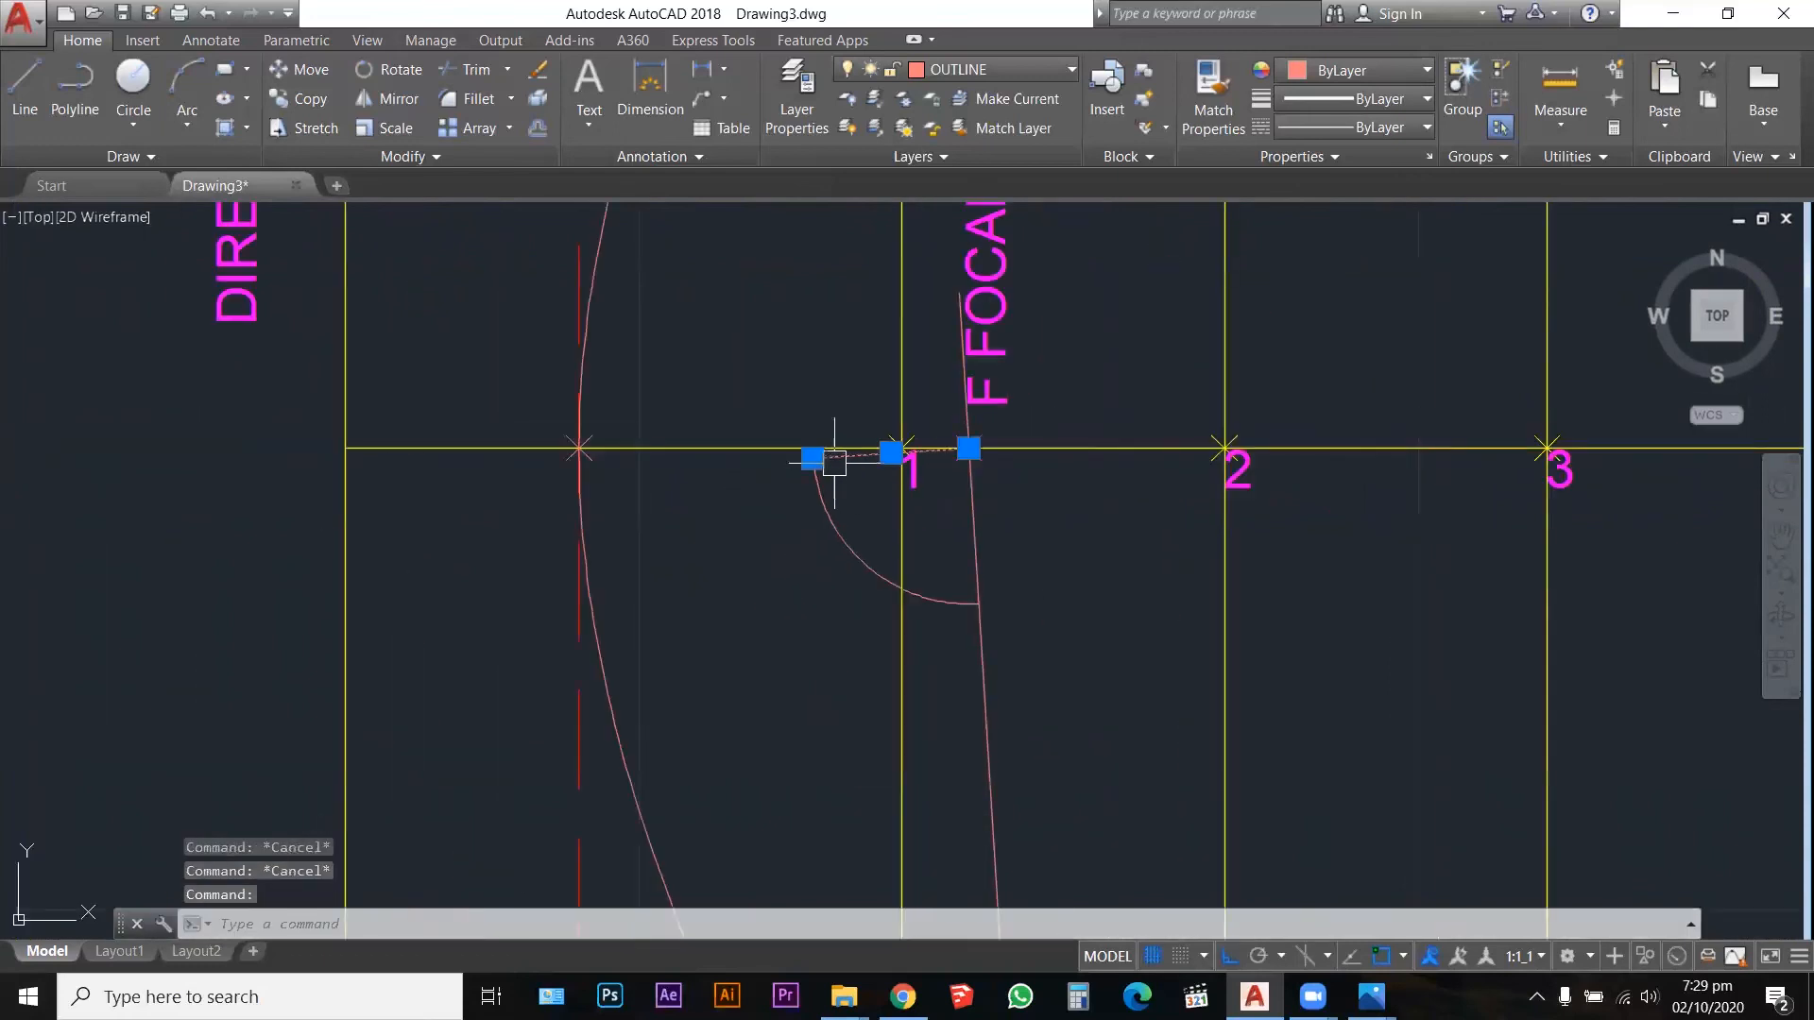
{"action": "scroll", "coordinate": [834, 463], "scroll_direction": "down", "scroll_amount": 5}
{"action": "scroll", "coordinate": [763, 484], "scroll_direction": "up", "scroll_amount": 4}
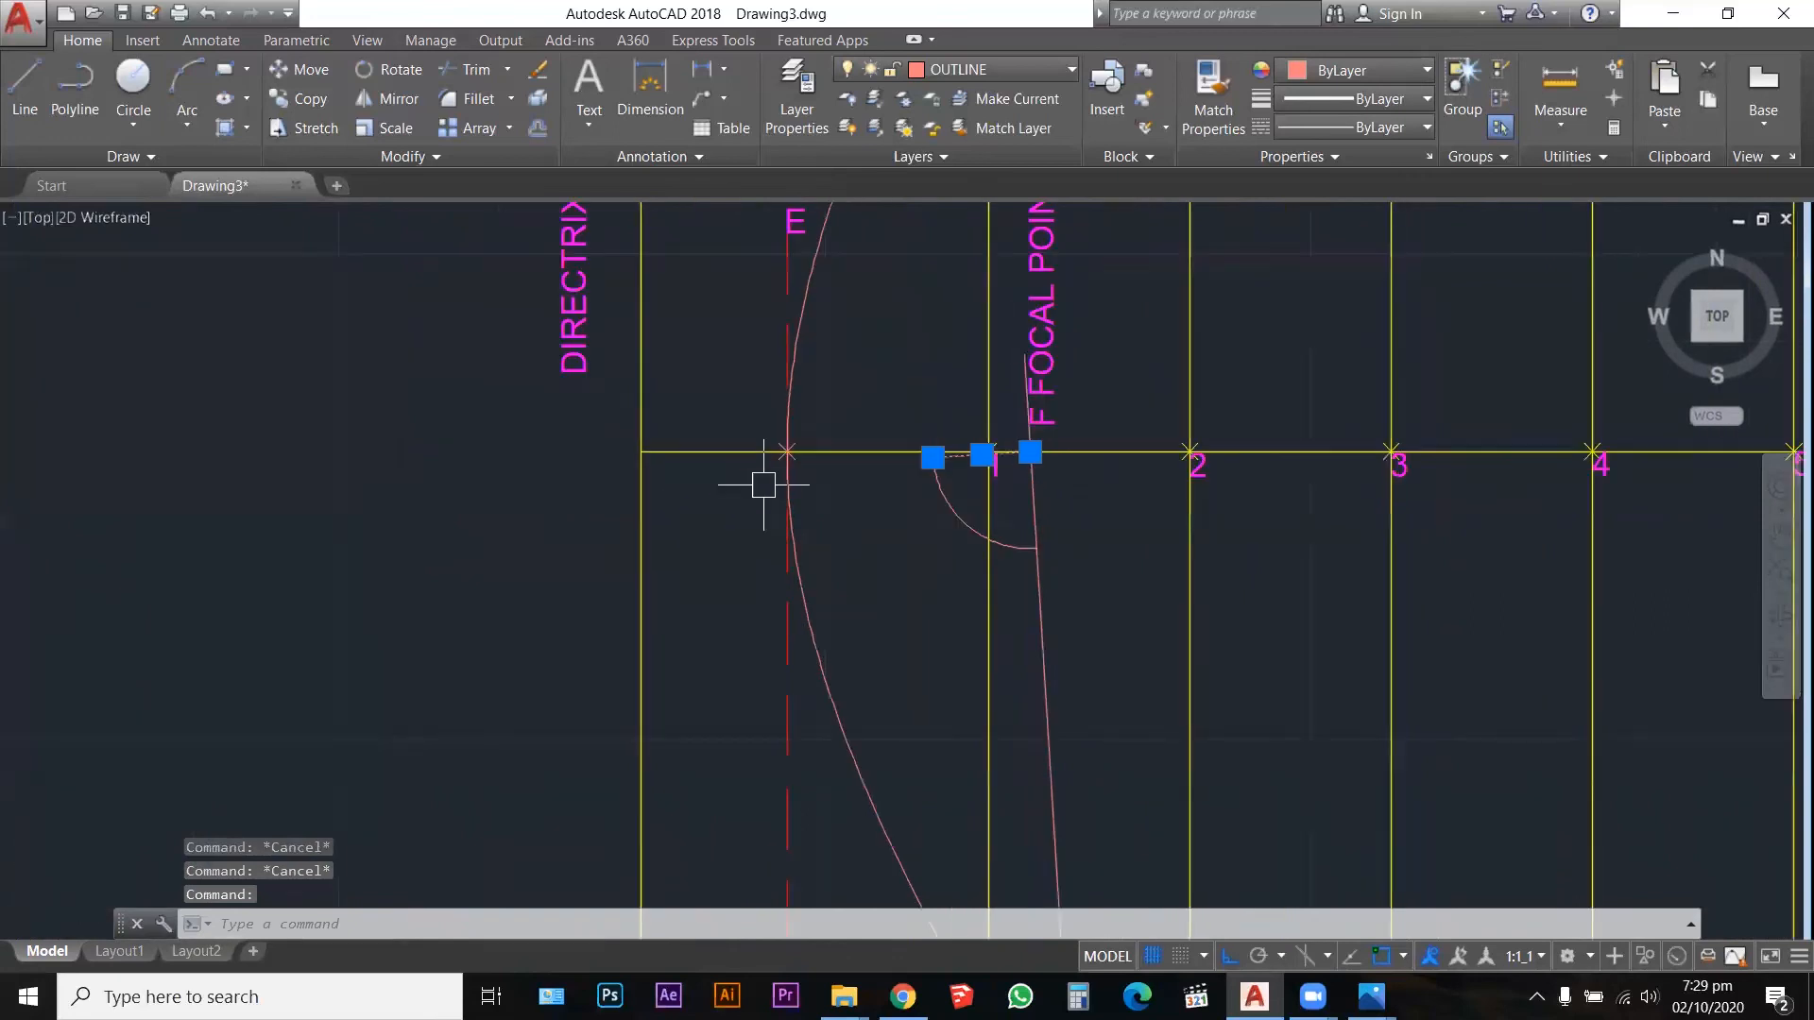
{"action": "scroll", "coordinate": [764, 485], "scroll_direction": "up", "scroll_amount": 2}
{"action": "type", "text": "ex"}
{"action": "key", "text": "Return"}
{"action": "left_click", "coordinate": [571, 495]}
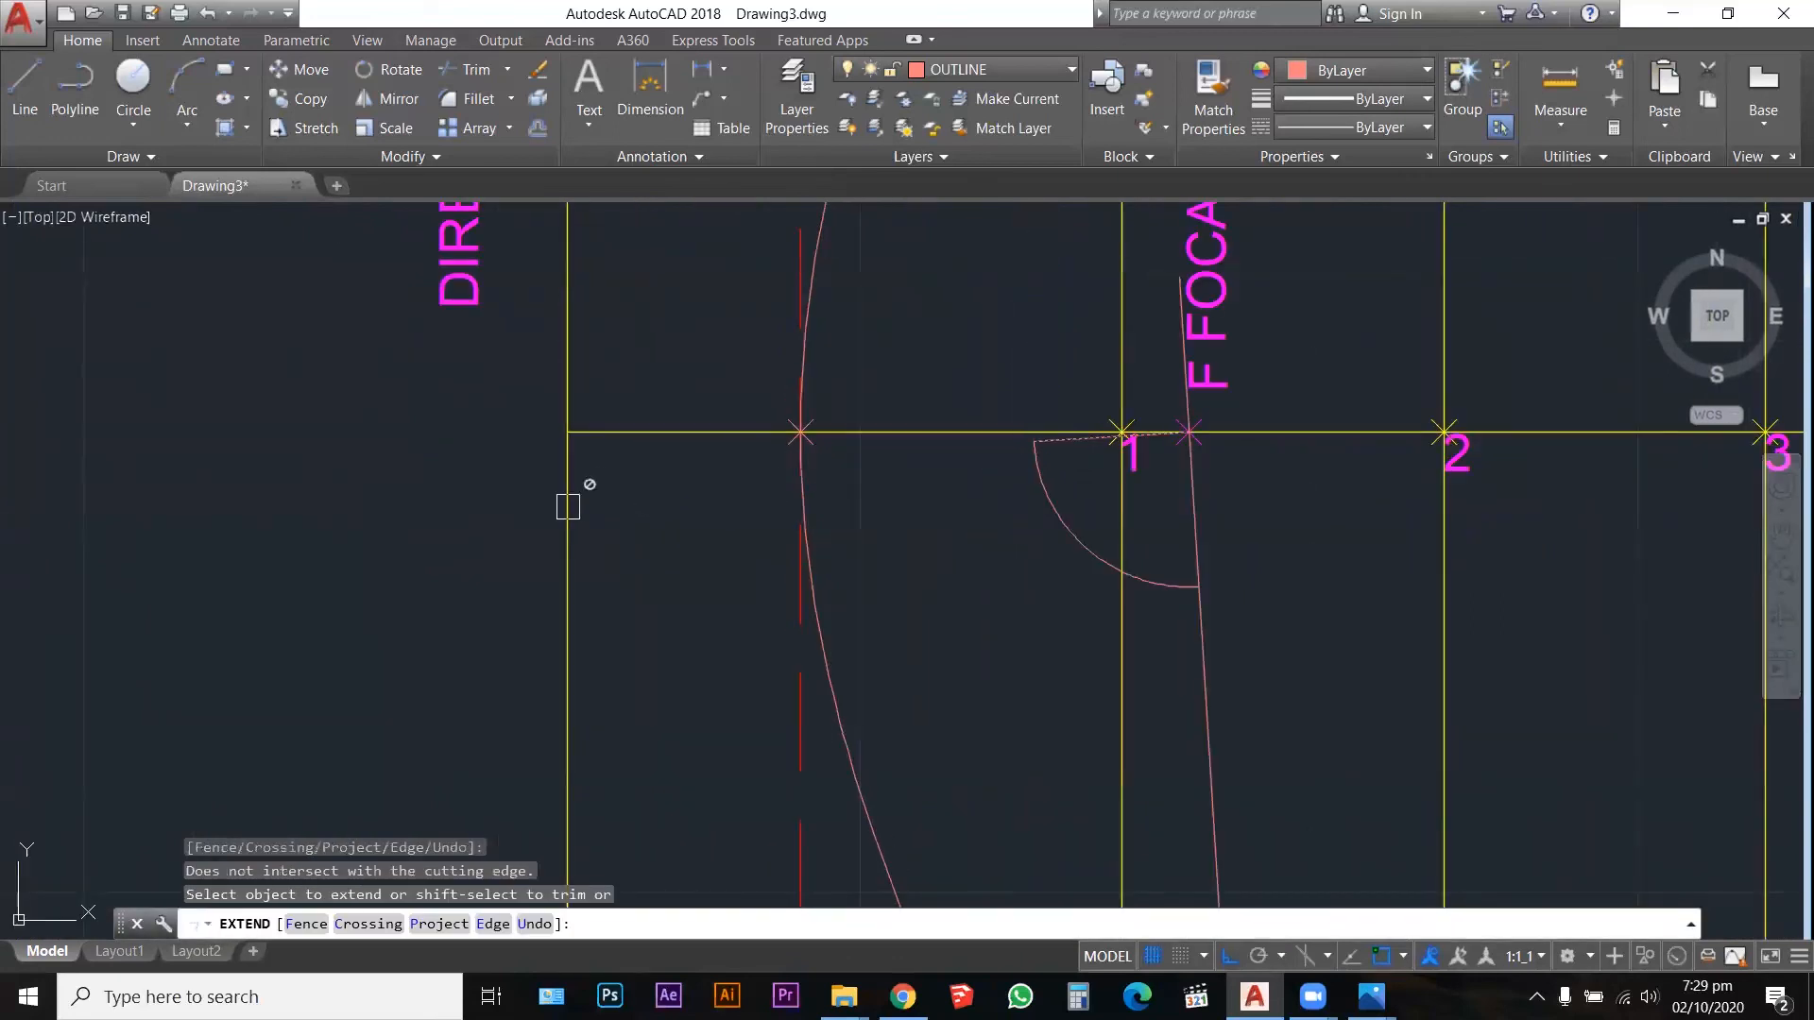
{"action": "left_click", "coordinate": [576, 524]}
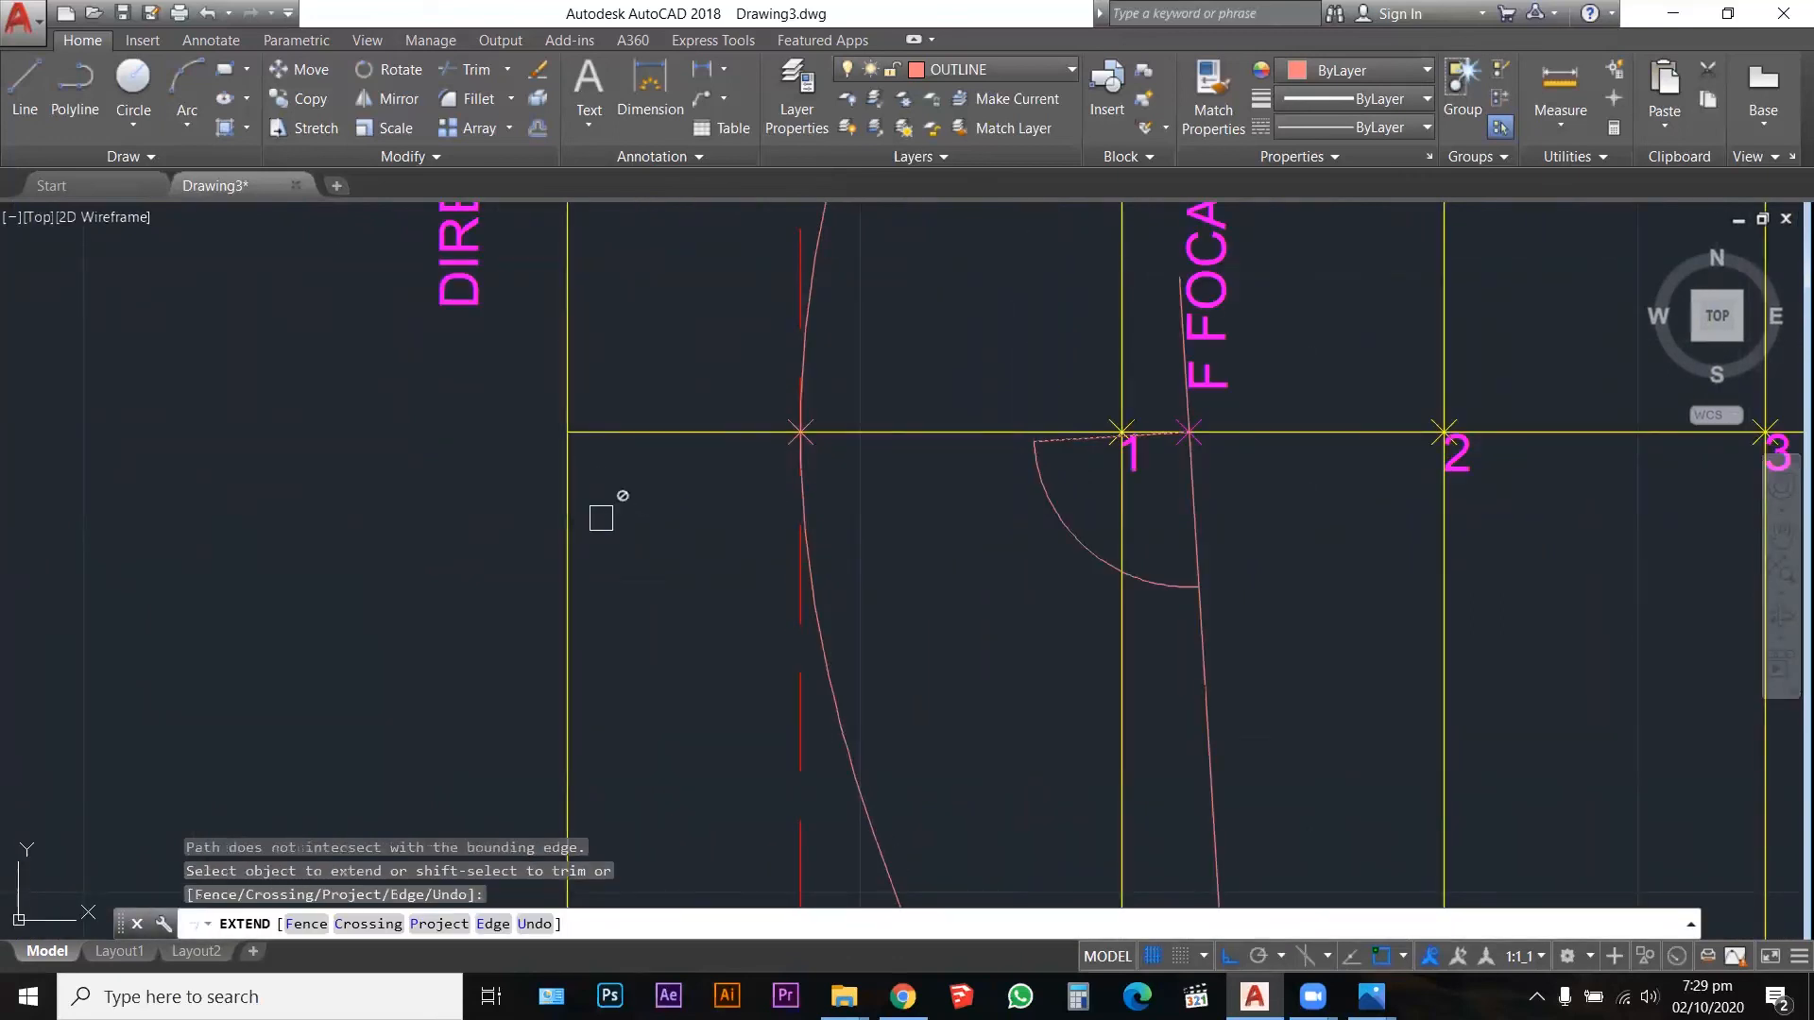
{"action": "key", "text": "Escape"}
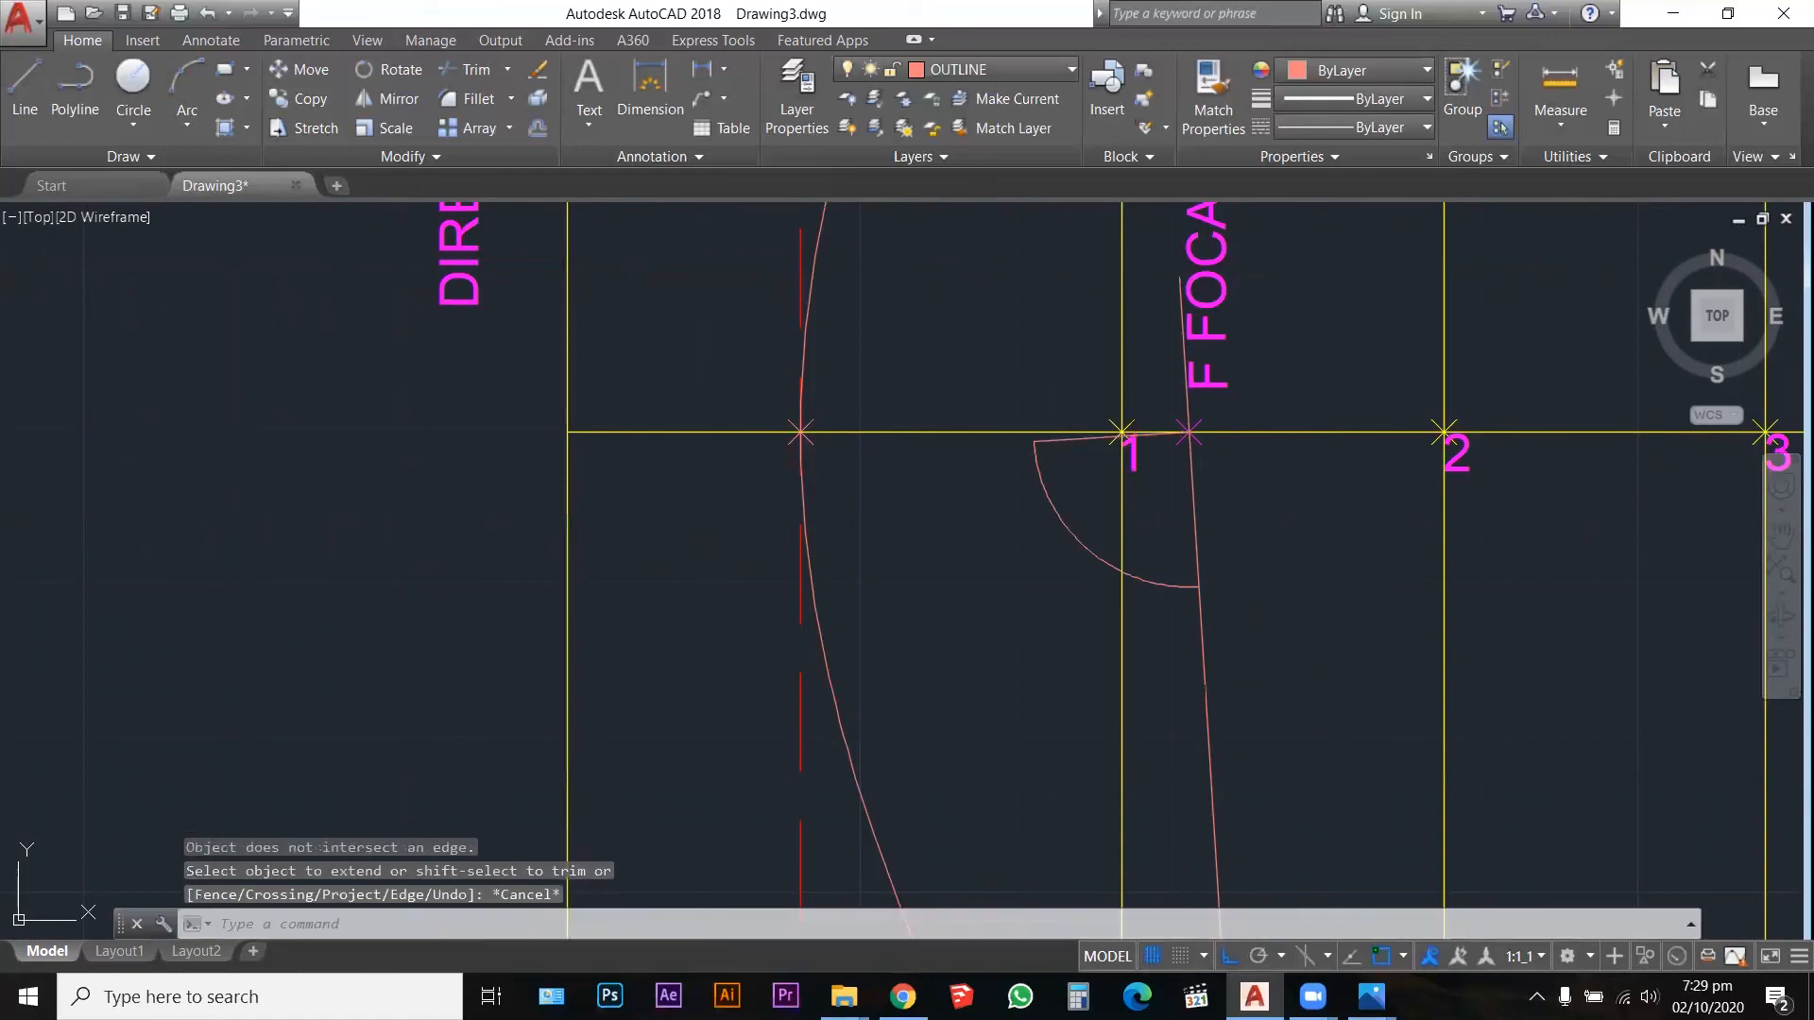
Step: Extend the short line from F beyond the arc's end to the directrix, using the directrix as boundary edge
{"action": "left_click", "coordinate": [1063, 439]}
{"action": "left_click", "coordinate": [569, 535]}
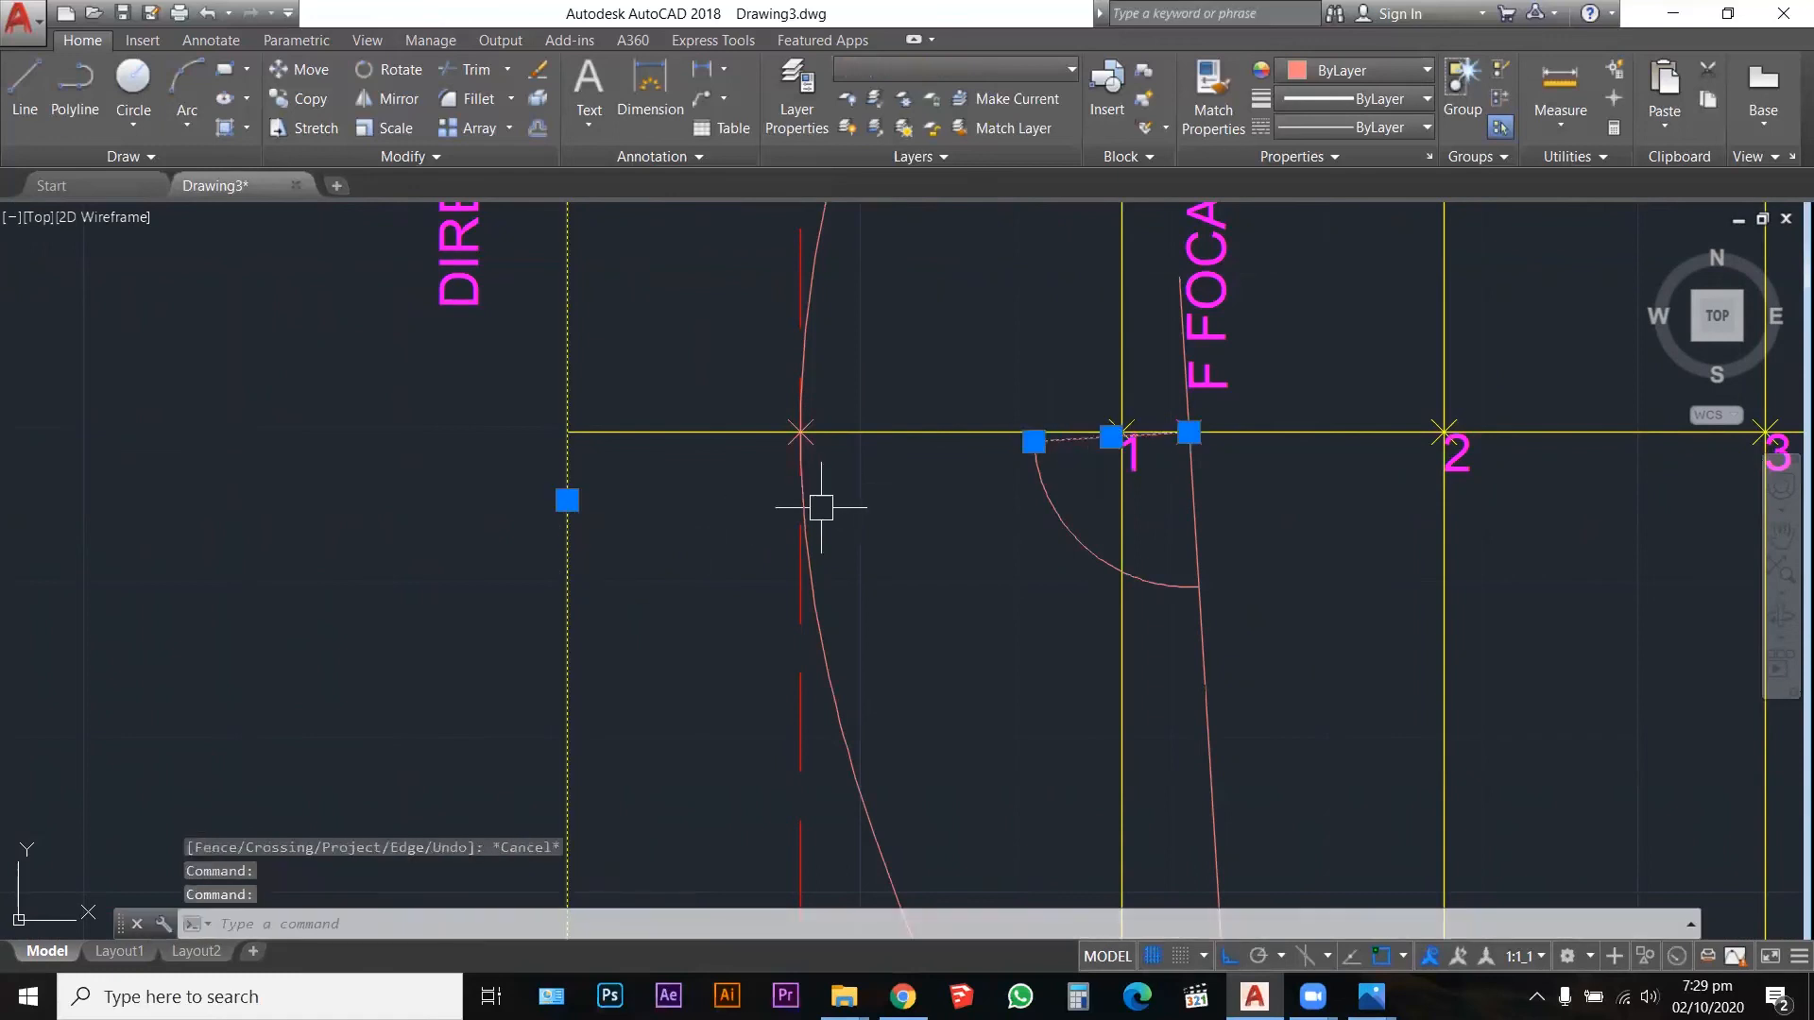
{"action": "type", "text": "EX"}
{"action": "key", "text": "Return"}
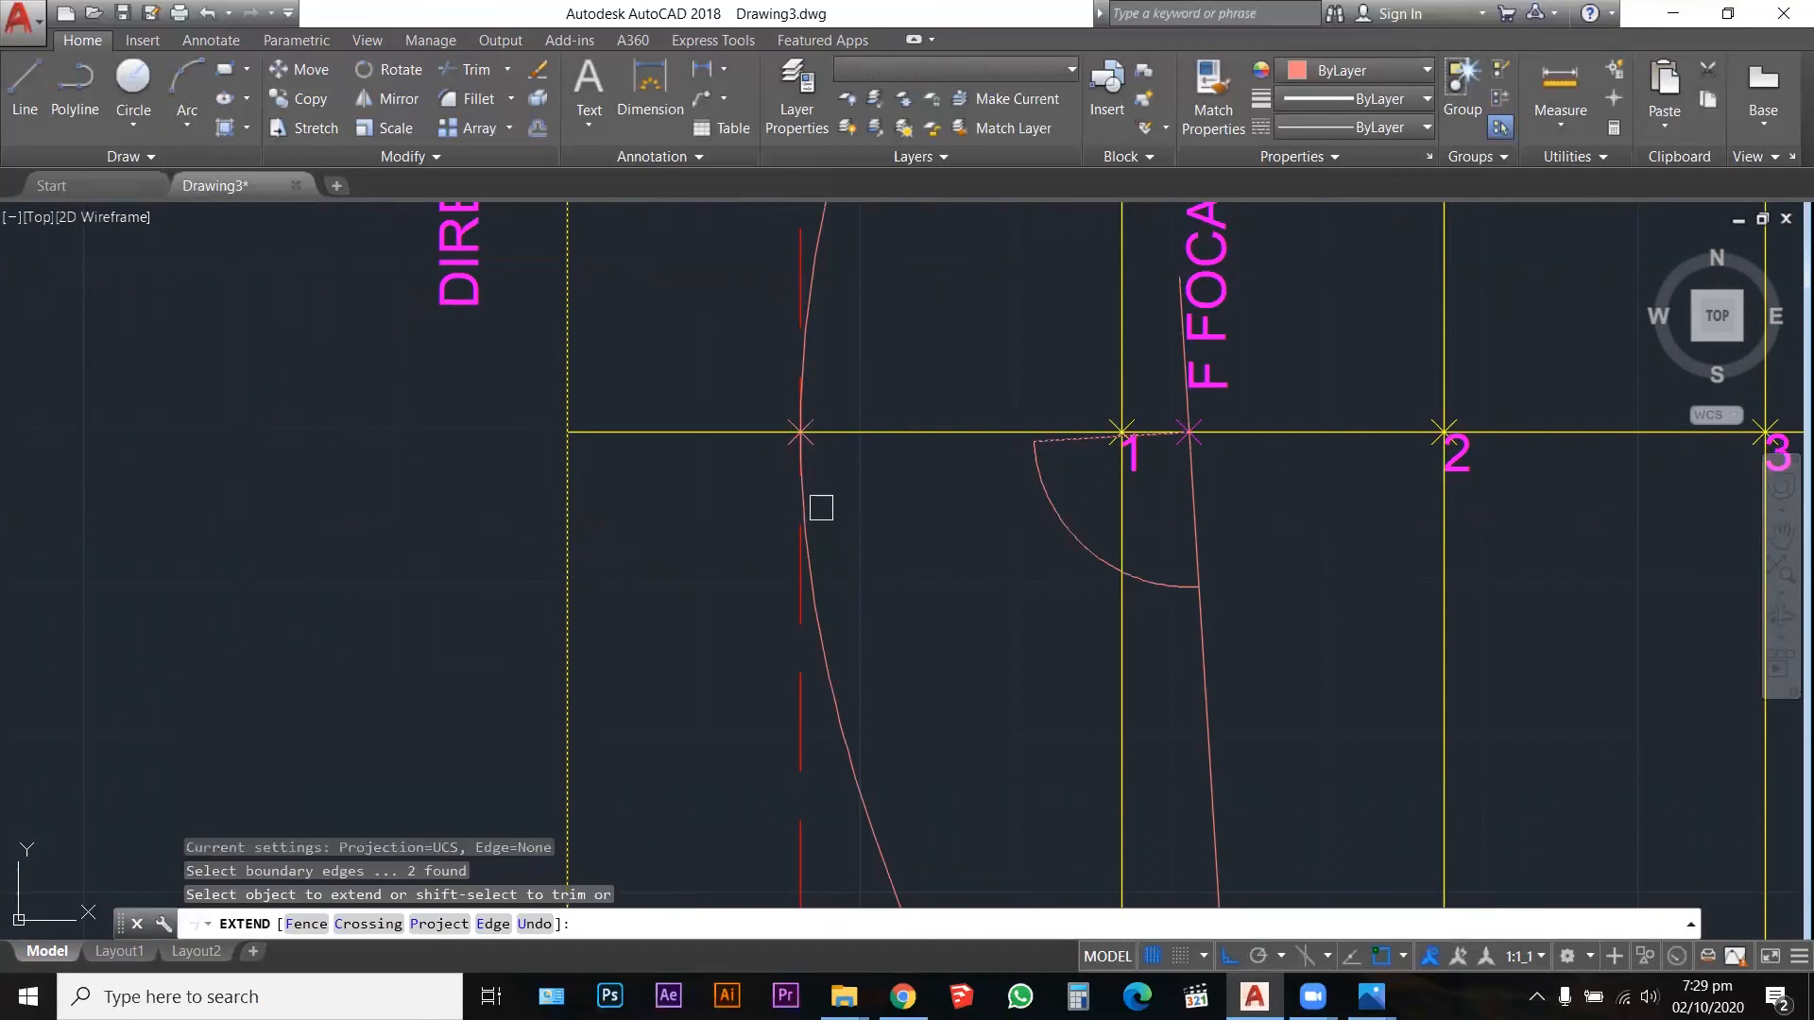
{"action": "left_click", "coordinate": [1074, 449]}
{"action": "left_click", "coordinate": [1068, 454]}
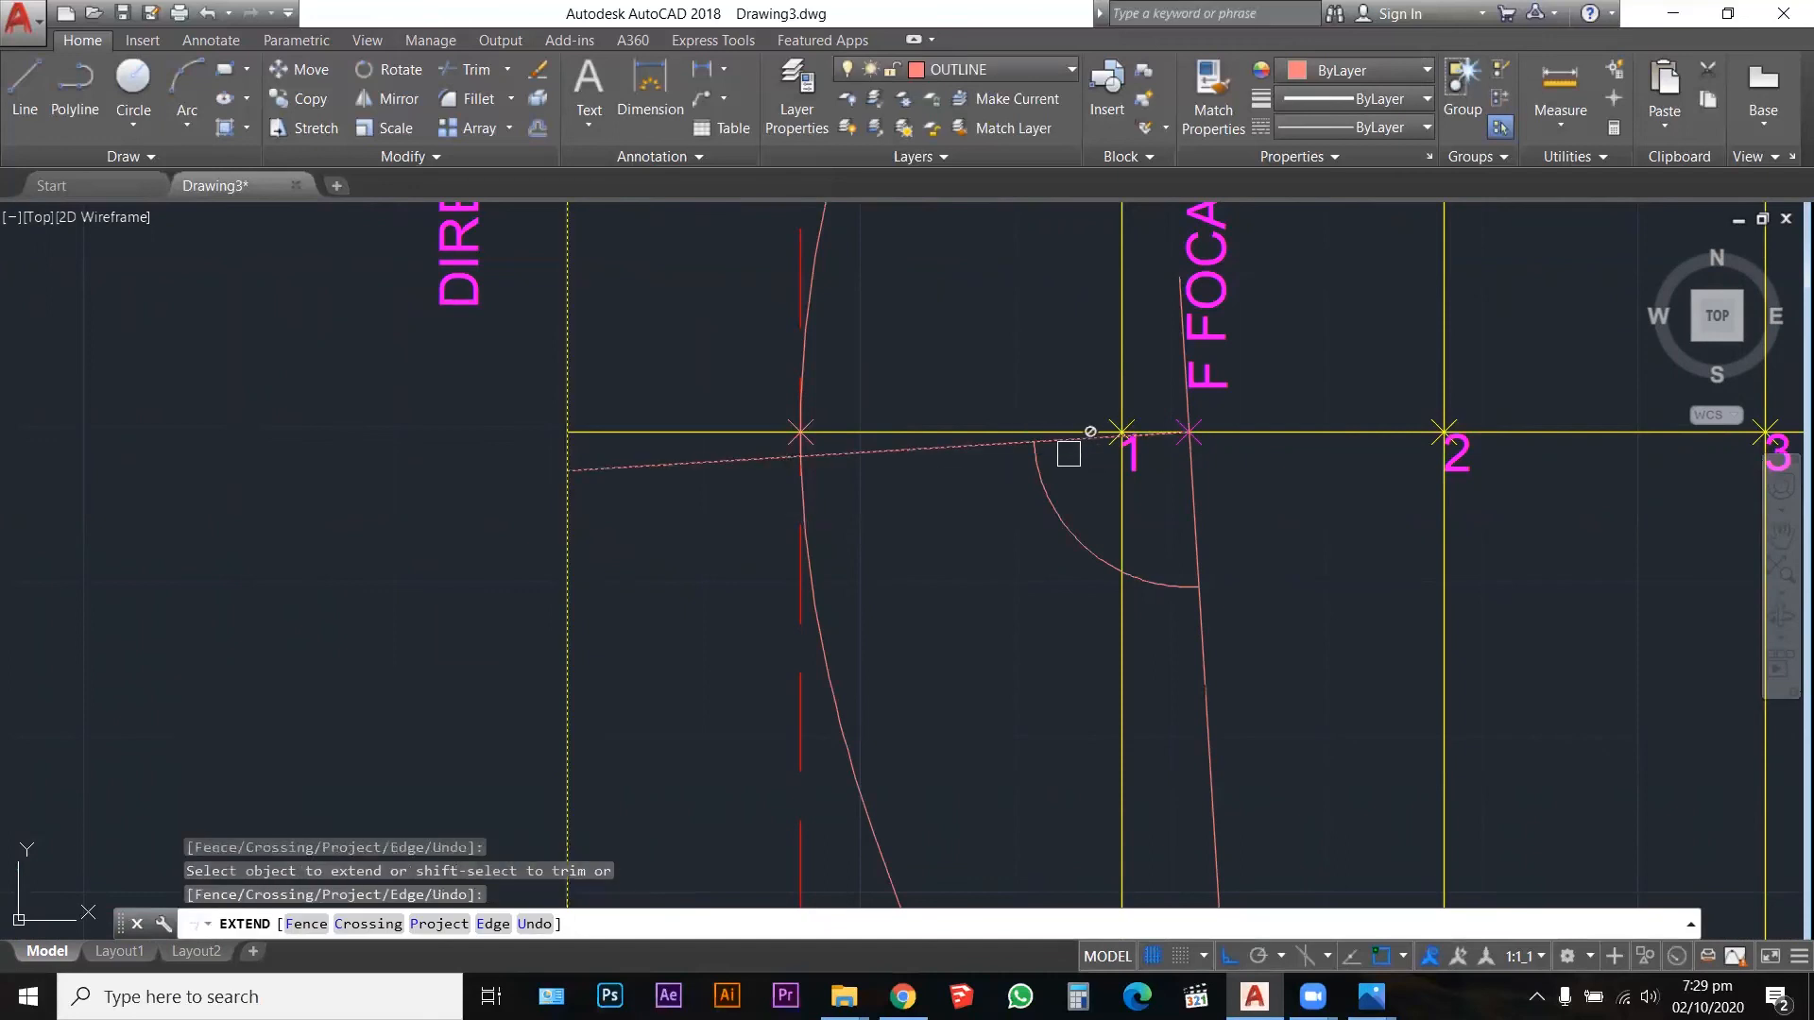
{"action": "scroll", "coordinate": [929, 471], "scroll_direction": "down", "scroll_amount": 1}
{"action": "scroll", "coordinate": [924, 481], "scroll_direction": "down", "scroll_amount": 2}
{"action": "key", "text": "Escape"}
{"action": "key", "text": "Escape"}
{"action": "key", "text": "Escape"}
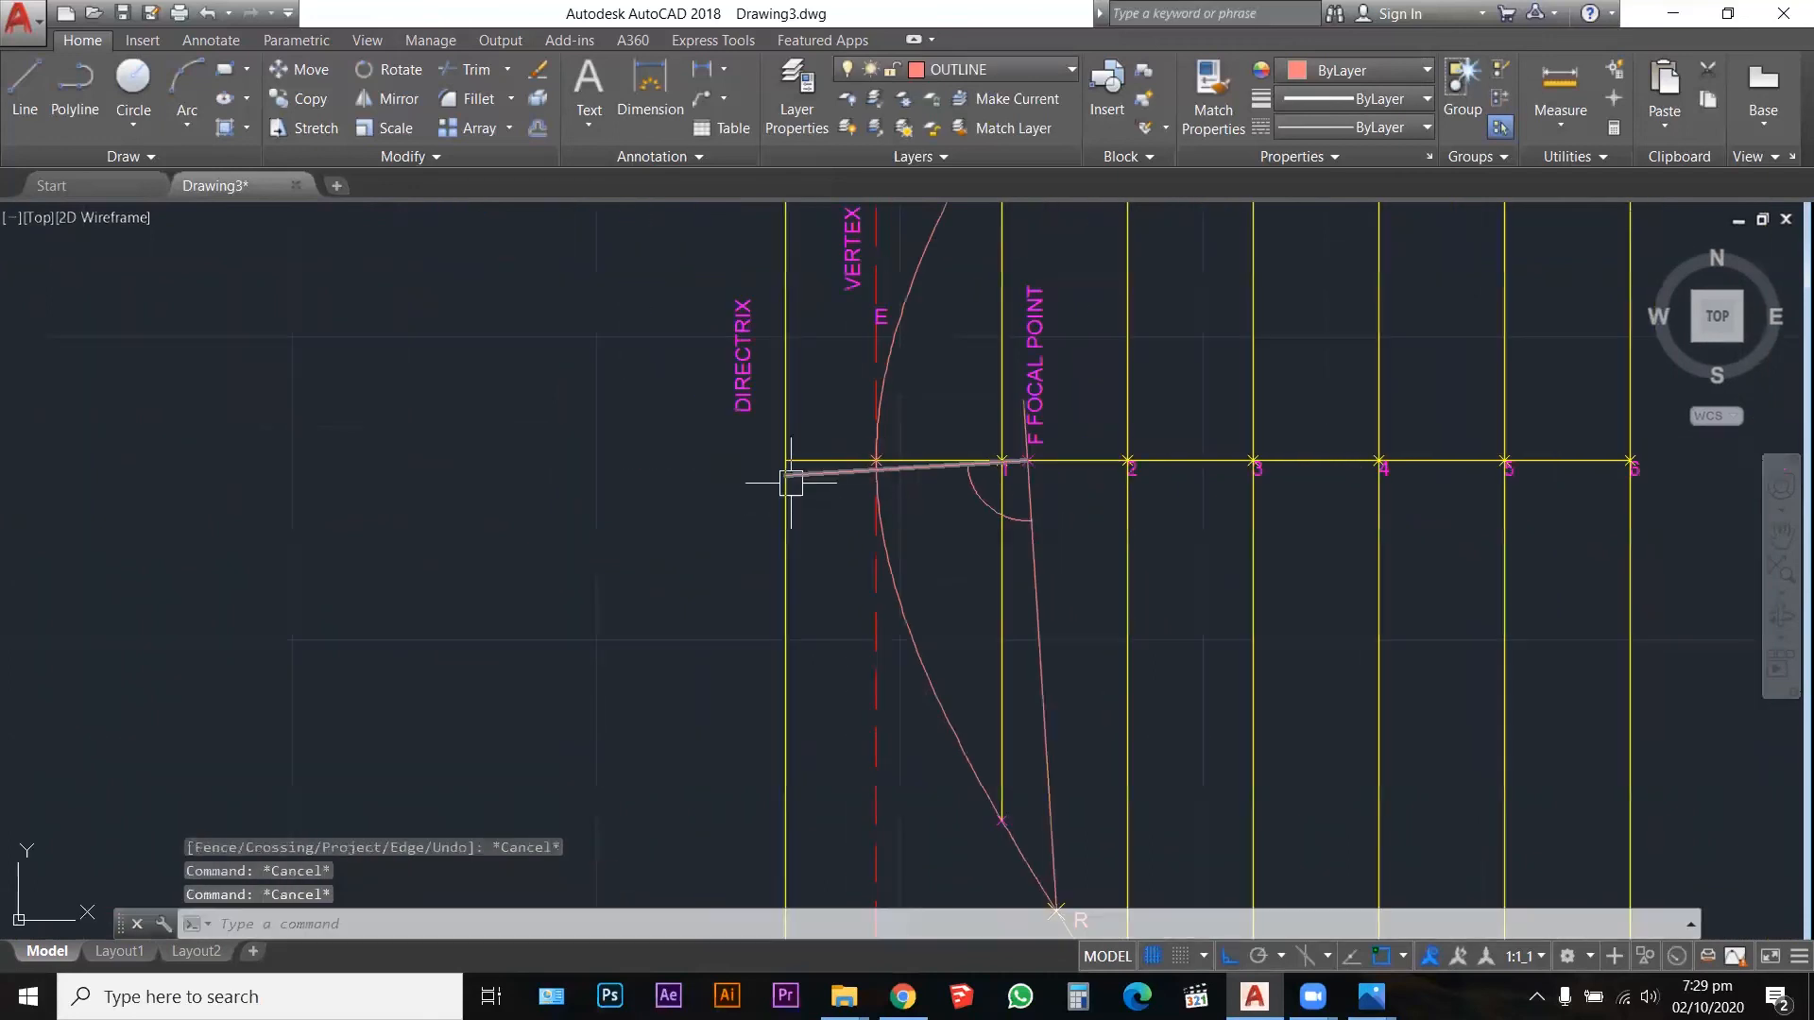
Step: Place a point where the extended line from F meets the directrix
{"action": "scroll", "coordinate": [785, 474], "scroll_direction": "down", "scroll_amount": 1}
{"action": "scroll", "coordinate": [782, 475], "scroll_direction": "up", "scroll_amount": 3}
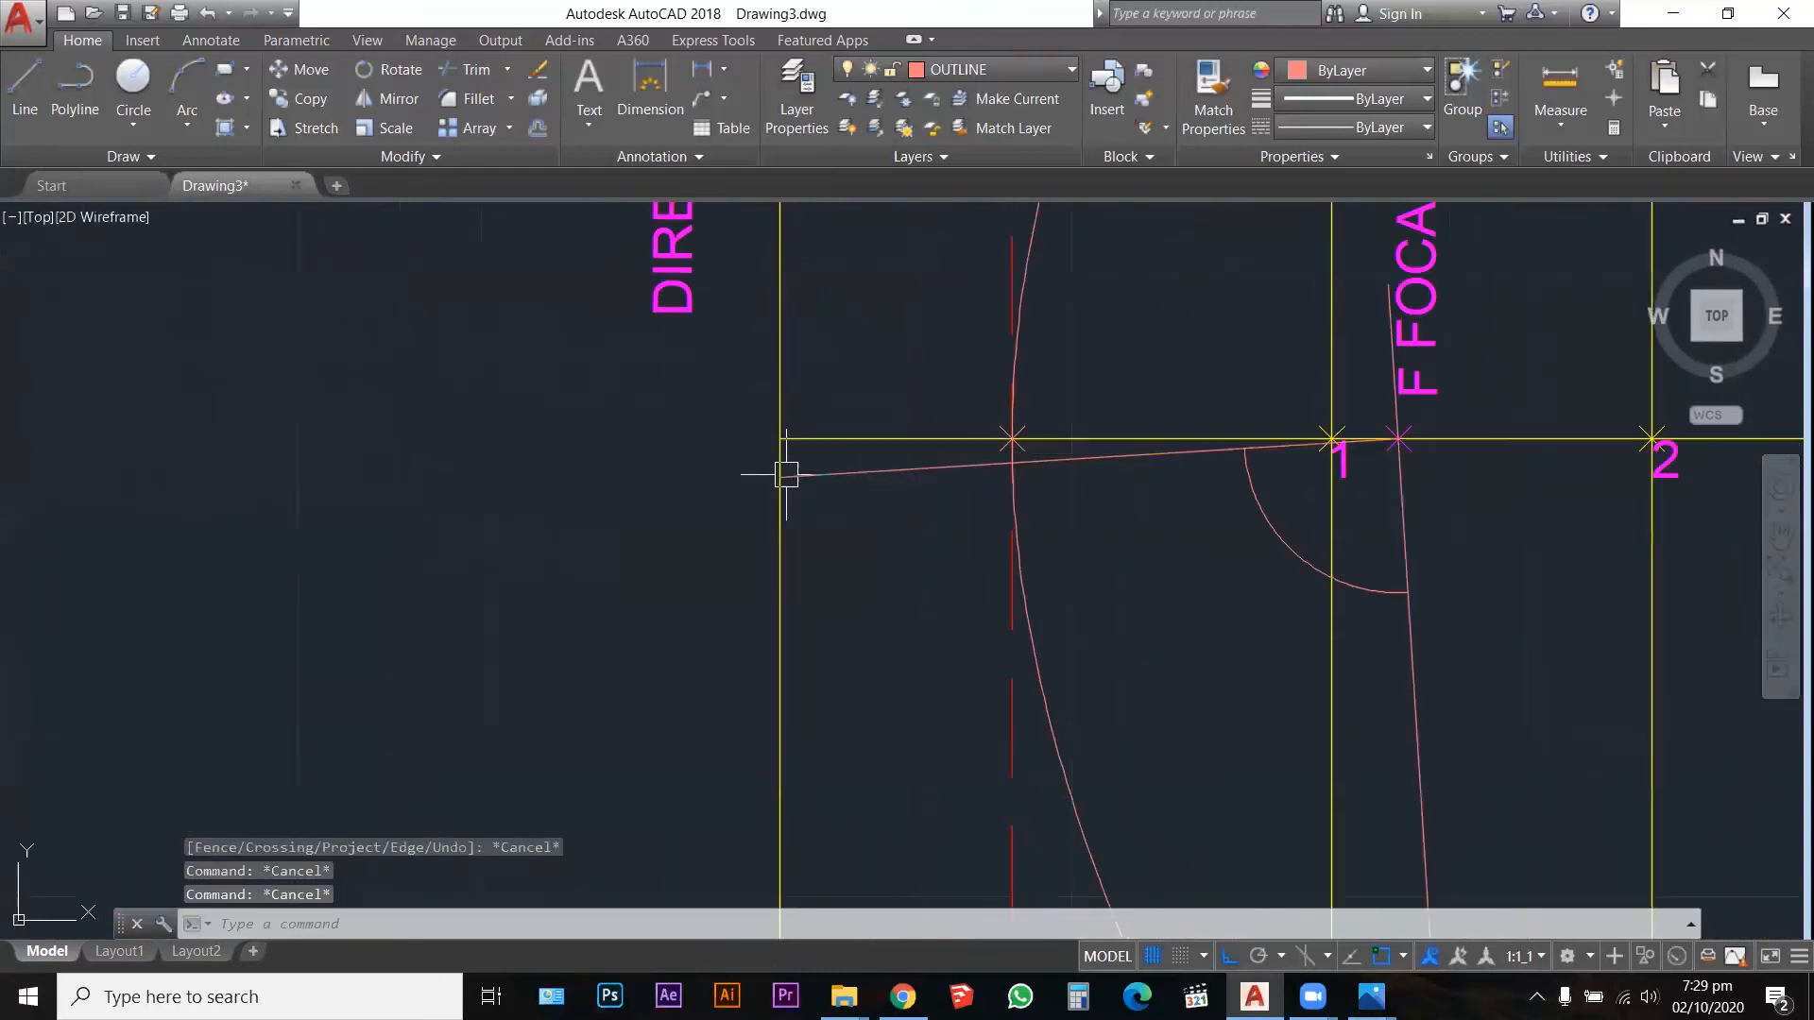
{"action": "type", "text": "POINT"}
{"action": "key", "text": "Return"}
{"action": "left_click", "coordinate": [780, 477]}
{"action": "key", "text": "Escape"}
{"action": "key", "text": "Escape"}
{"action": "key", "text": "Escape"}
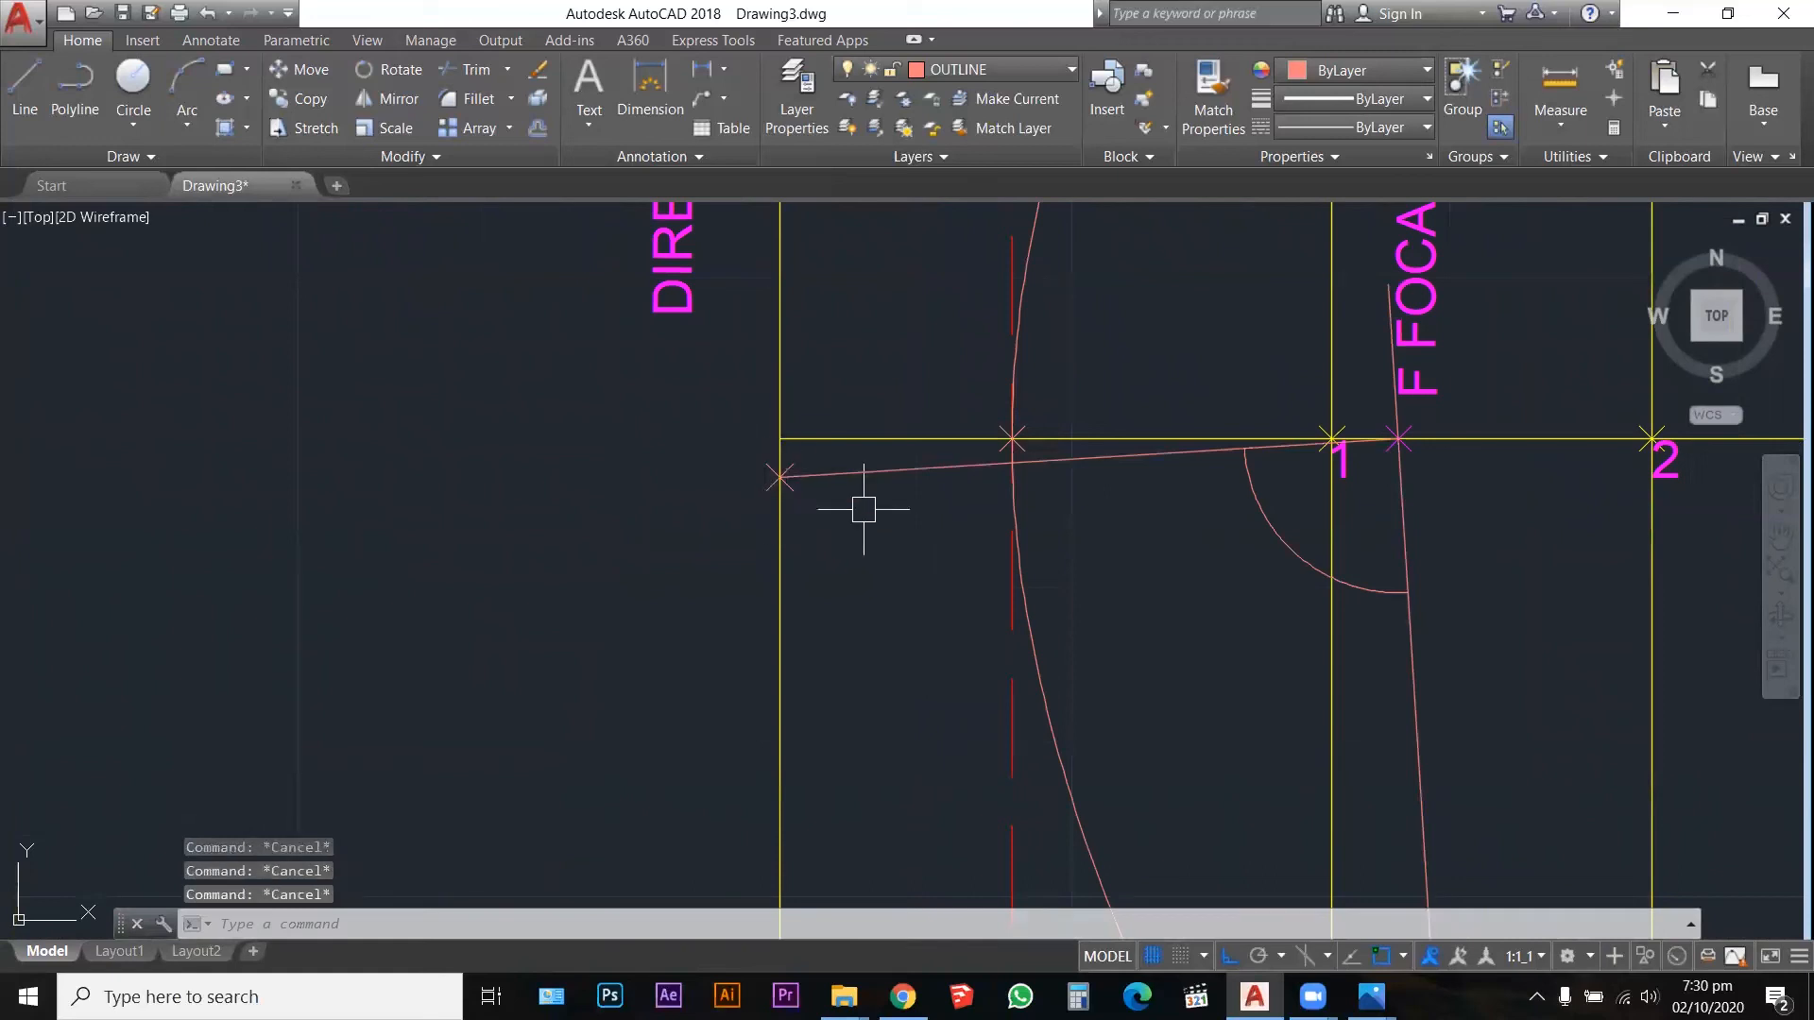
Step: Add the multiline text label "P" at the new point on the directrix
{"action": "type", "text": "M"}
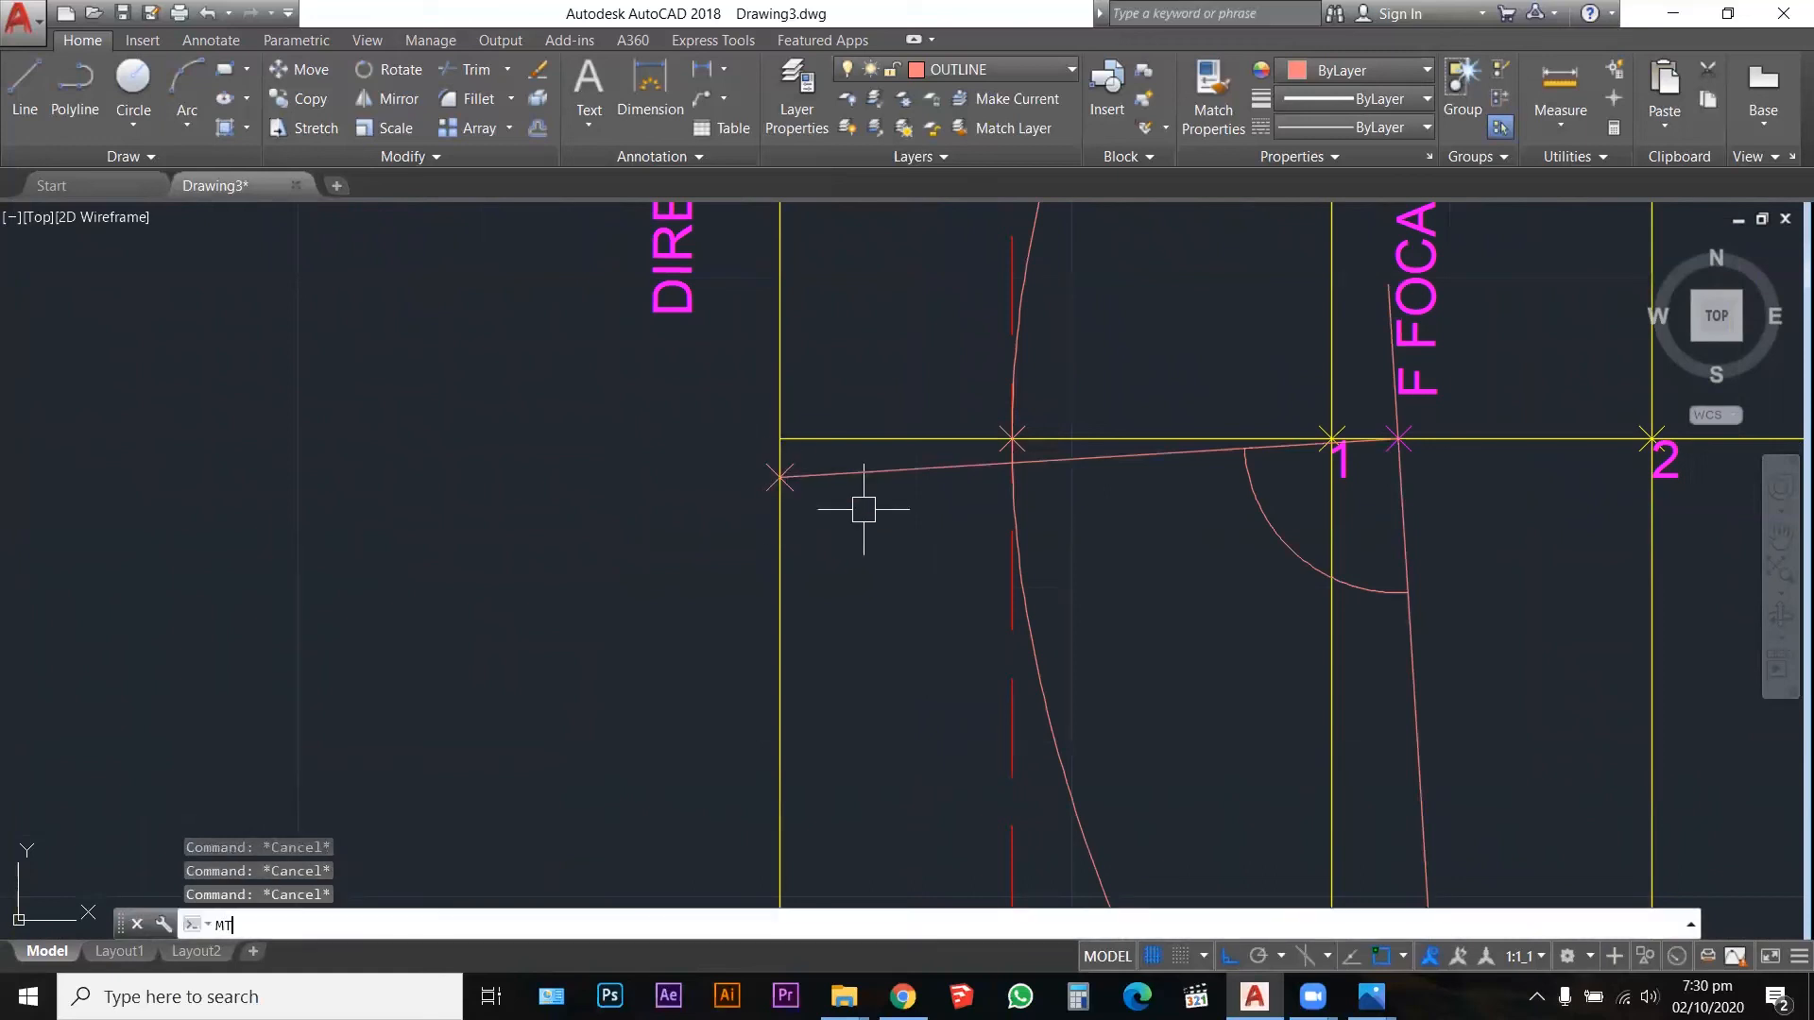
{"action": "type", "text": "T"}
{"action": "key", "text": "Return"}
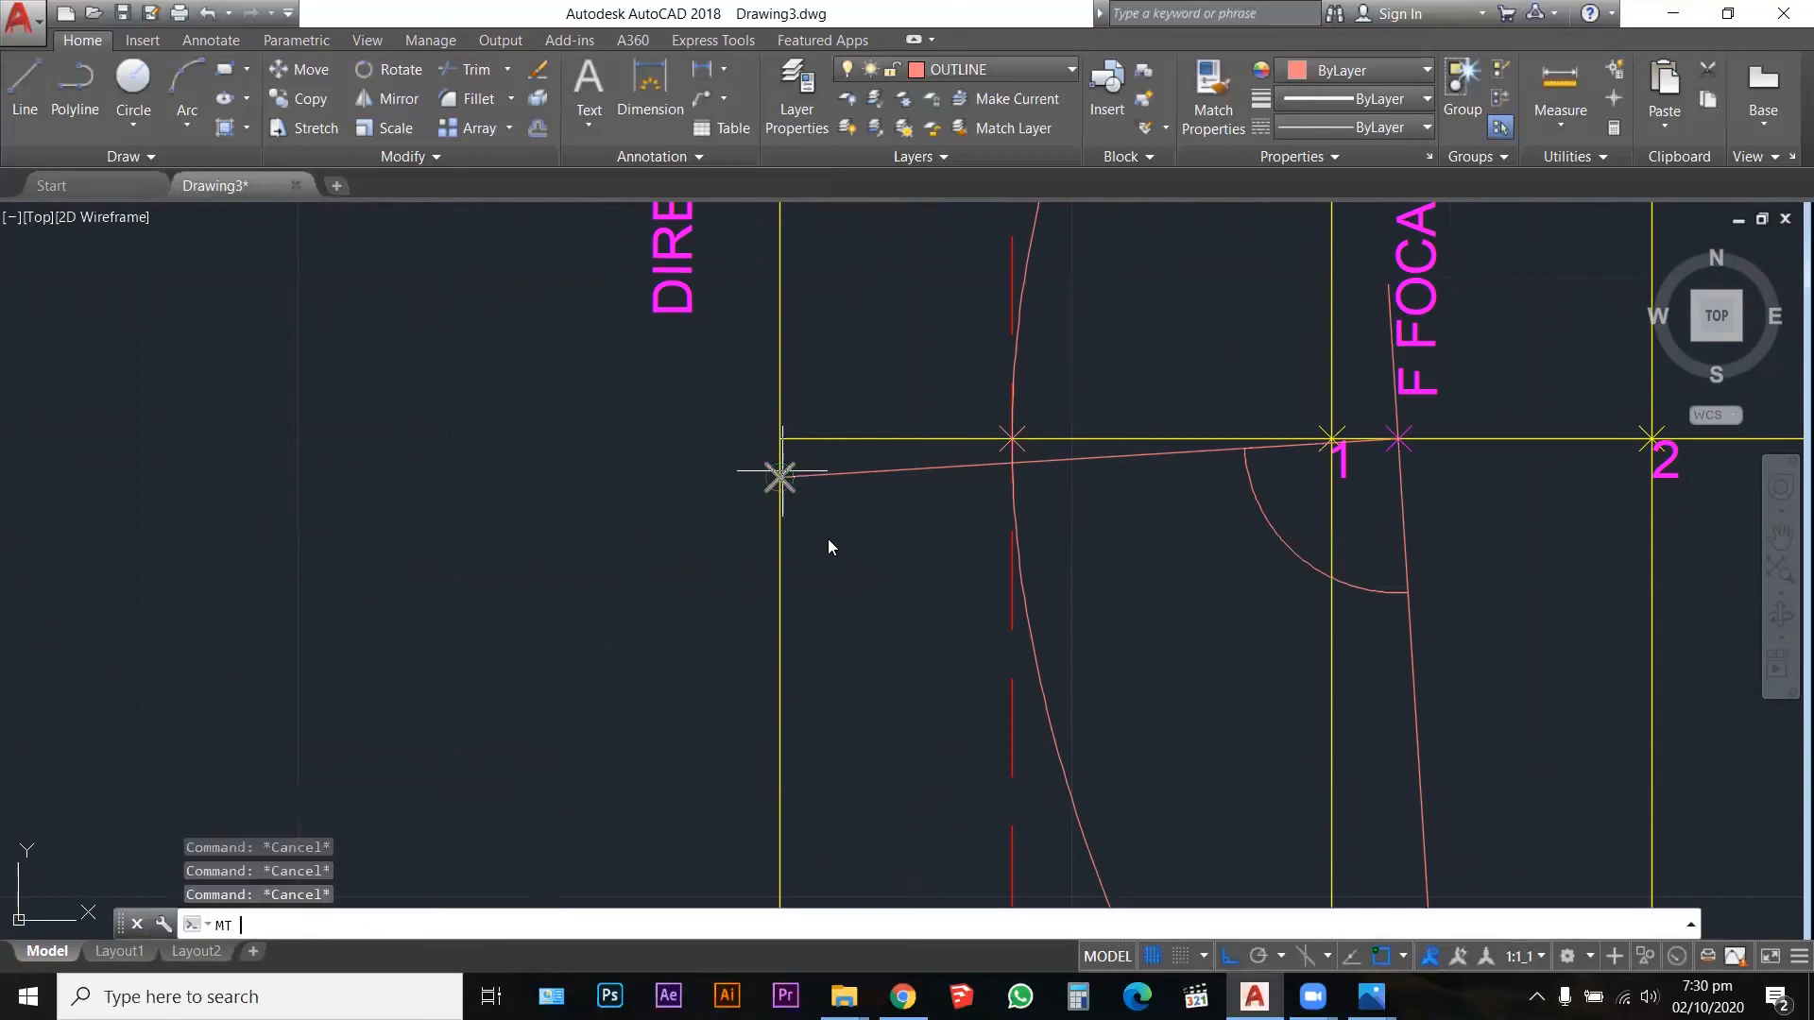
{"action": "left_click", "coordinate": [780, 477]}
{"action": "left_click", "coordinate": [981, 565]}
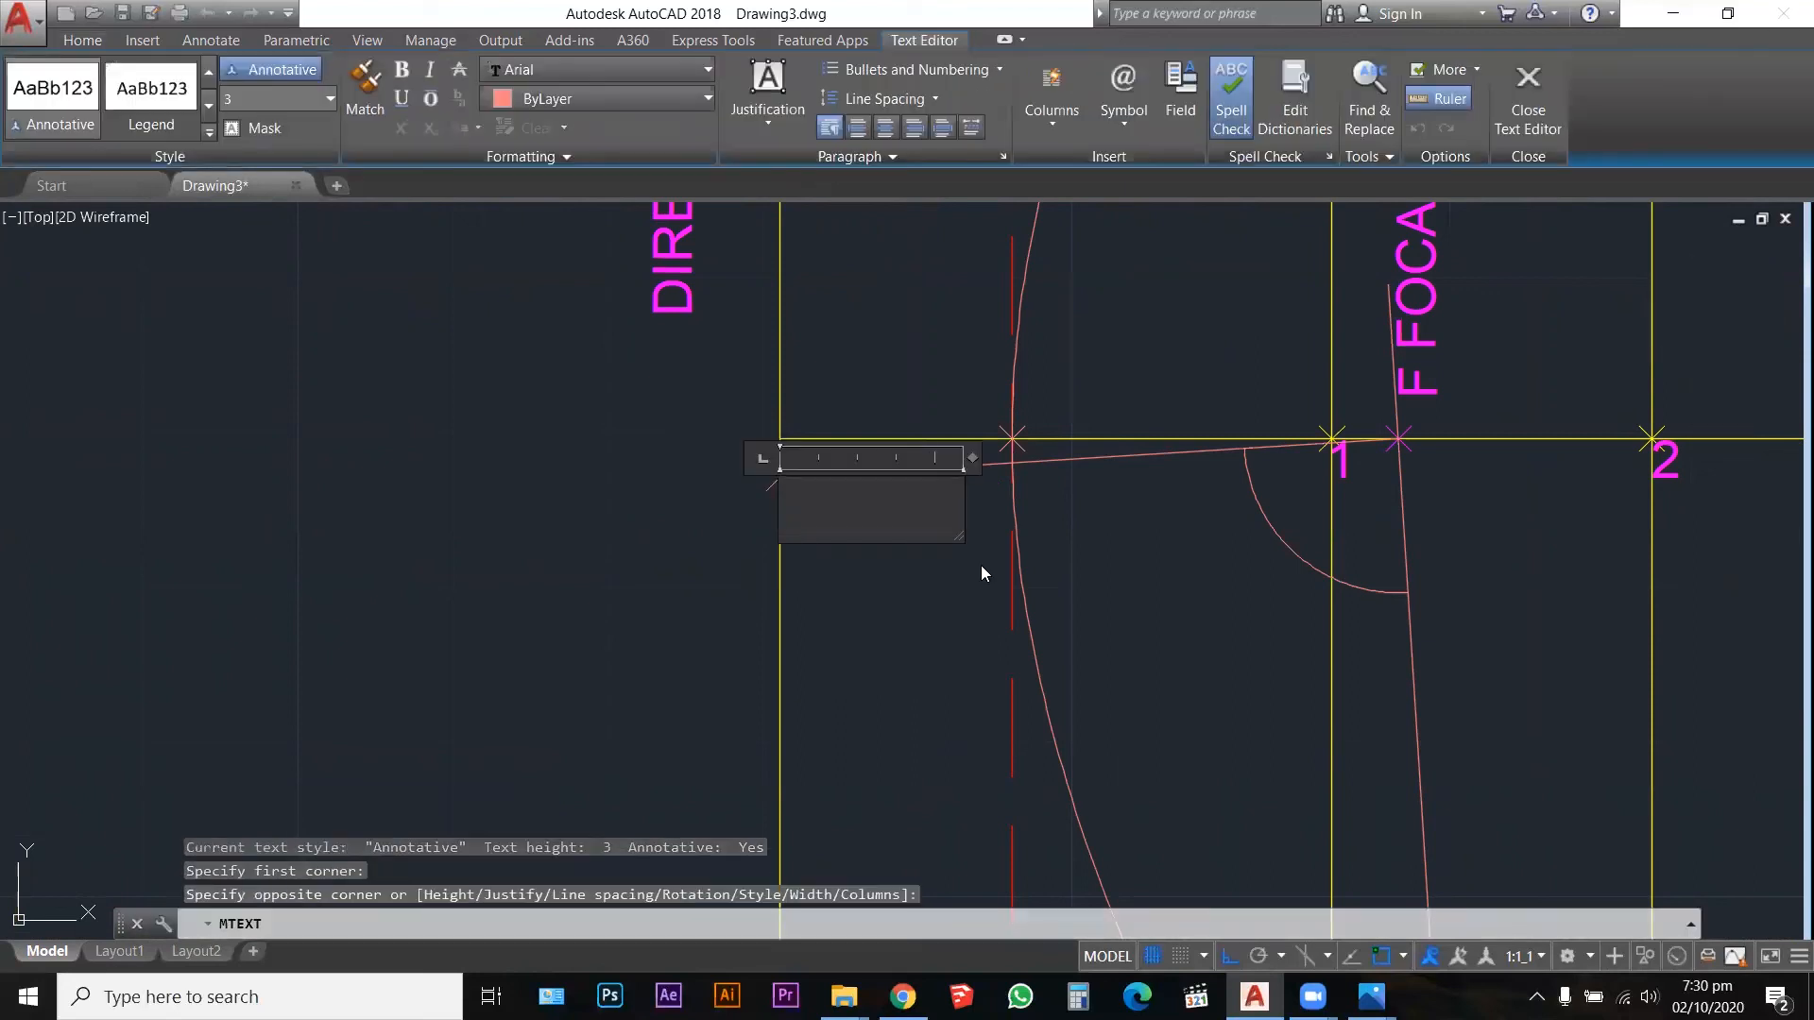
{"action": "type", "text": "P"}
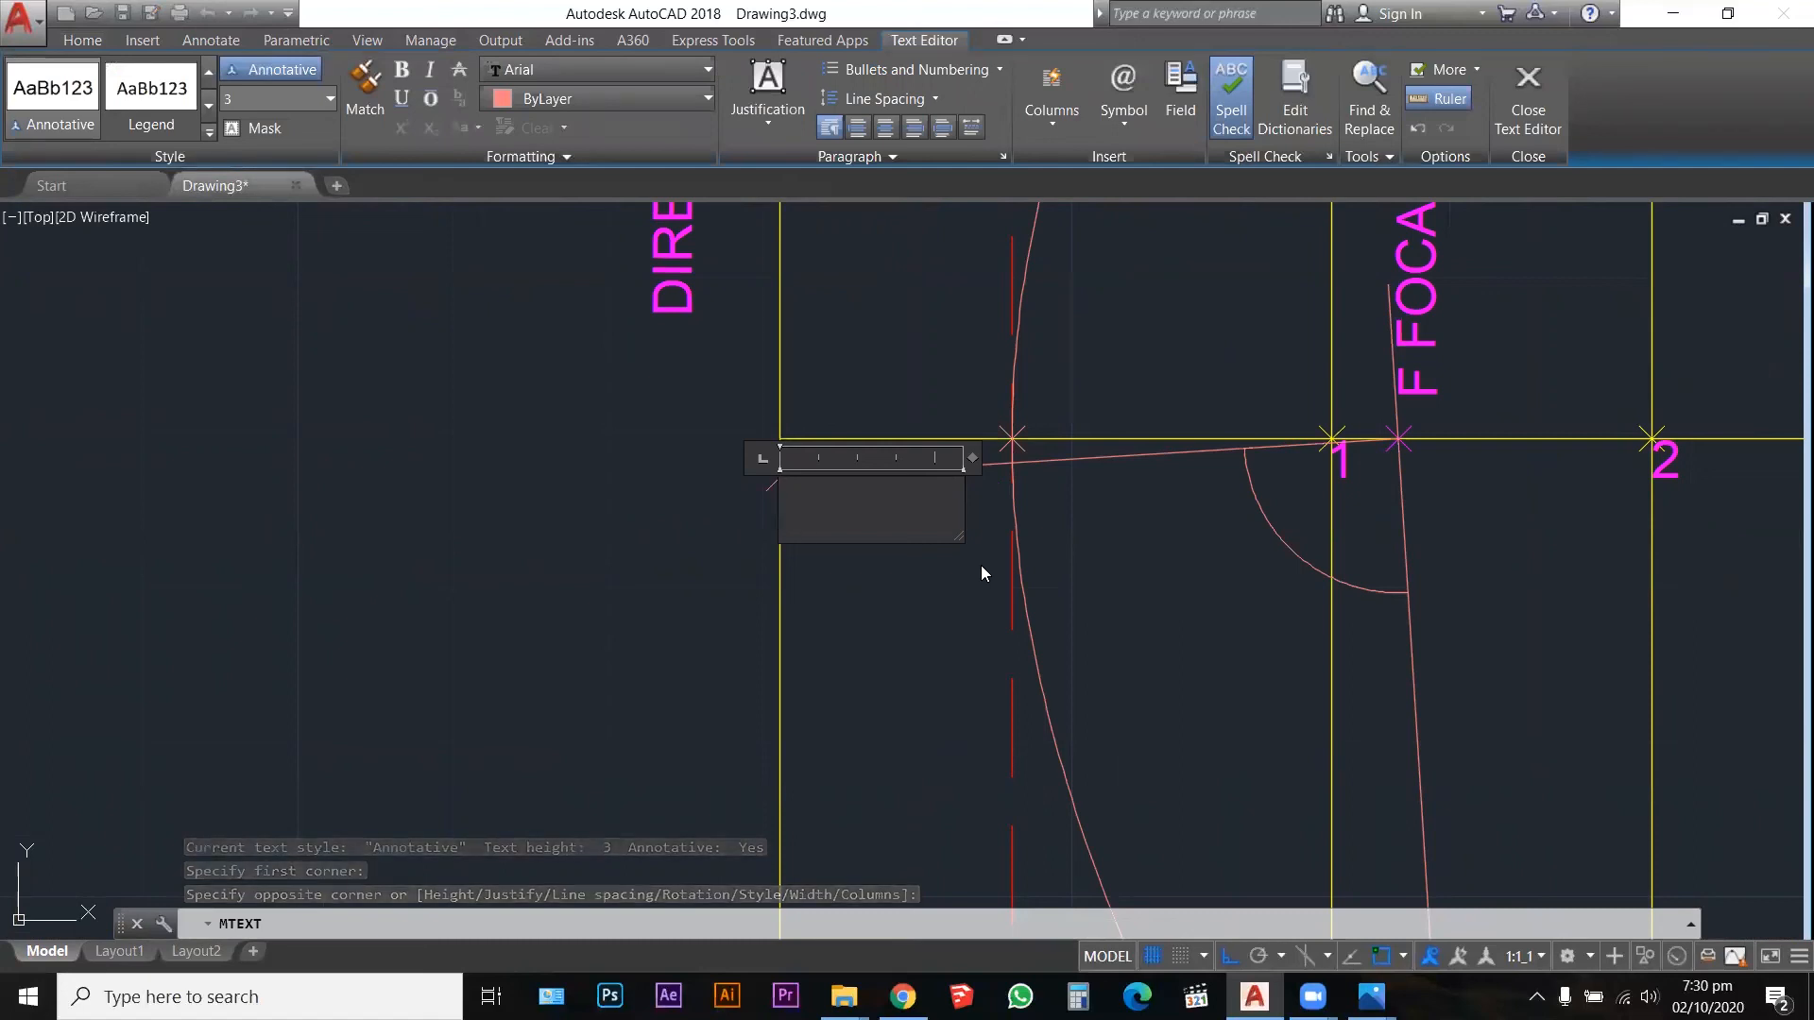
{"action": "key", "text": "Escape"}
{"action": "key", "text": "Escape"}
{"action": "key", "text": "Escape"}
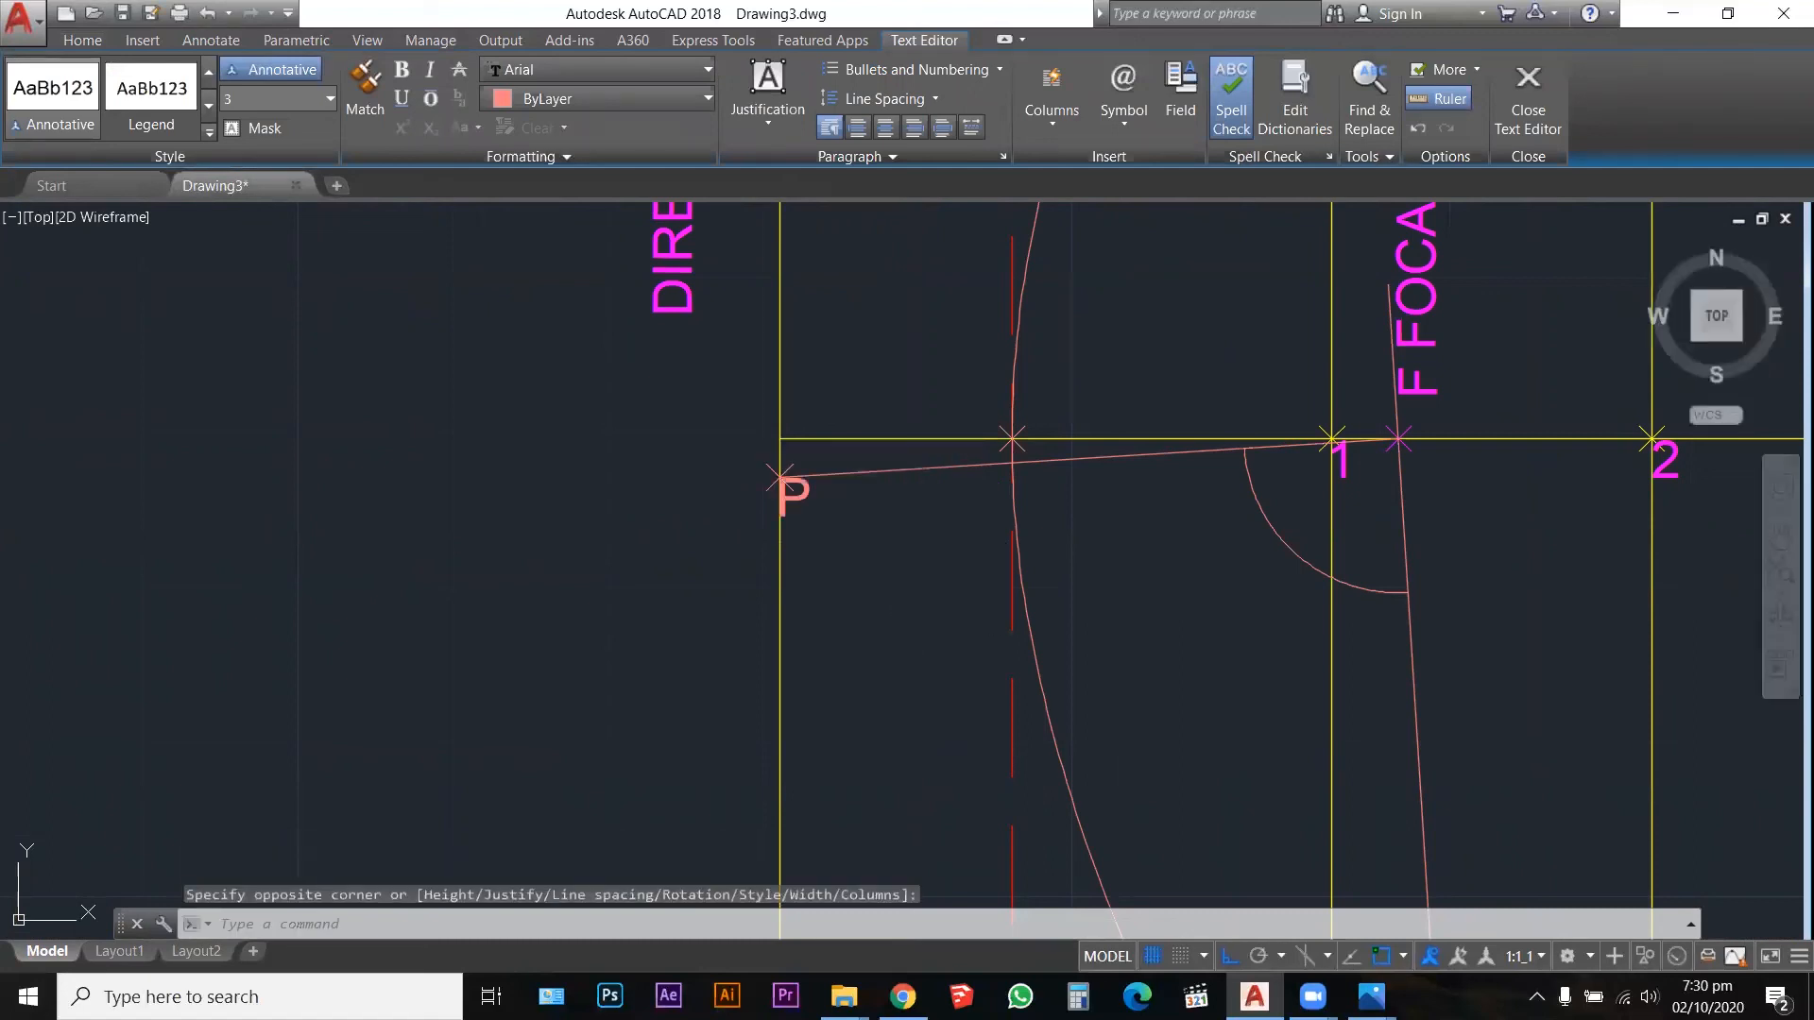
{"action": "left_click", "coordinate": [799, 497]}
{"action": "scroll", "coordinate": [709, 416], "scroll_direction": "down", "scroll_amount": 4}
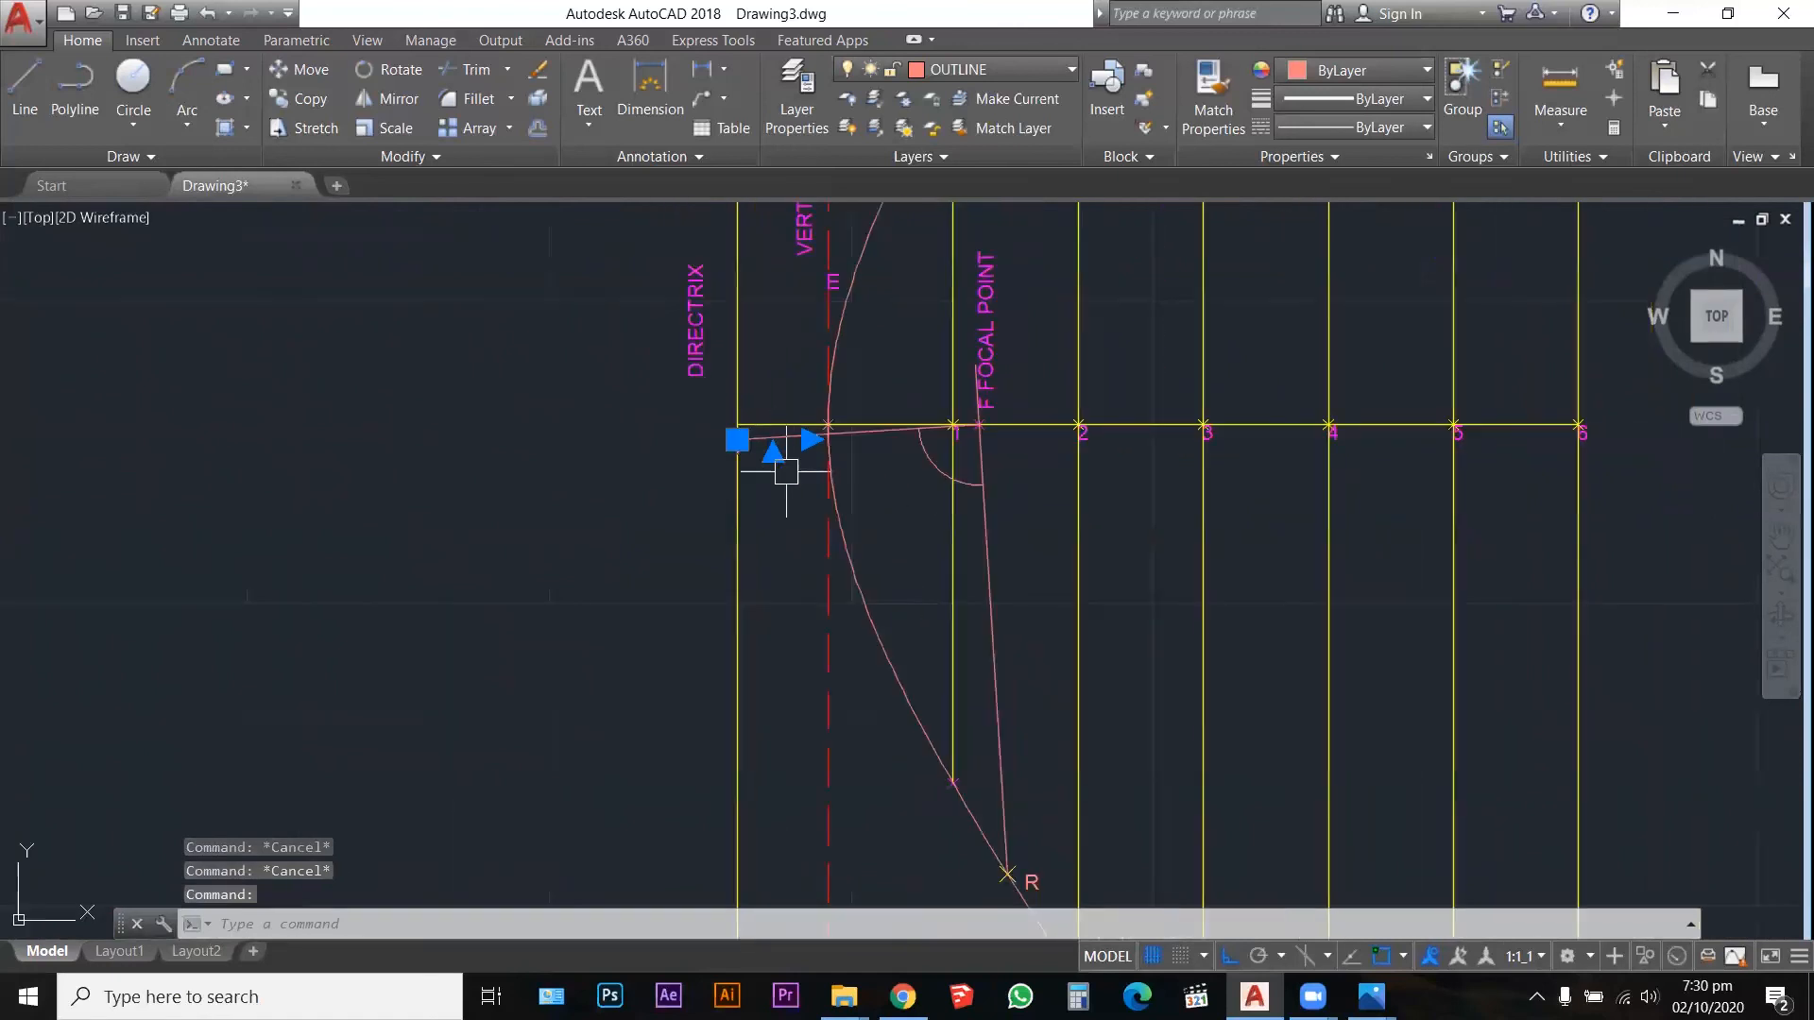
{"action": "key", "text": "Escape"}
{"action": "key", "text": "Escape"}
Step: Draw a line from point P on the directrix to point R on the lower branch
{"action": "type", "text": "l"}
{"action": "key", "text": "Return"}
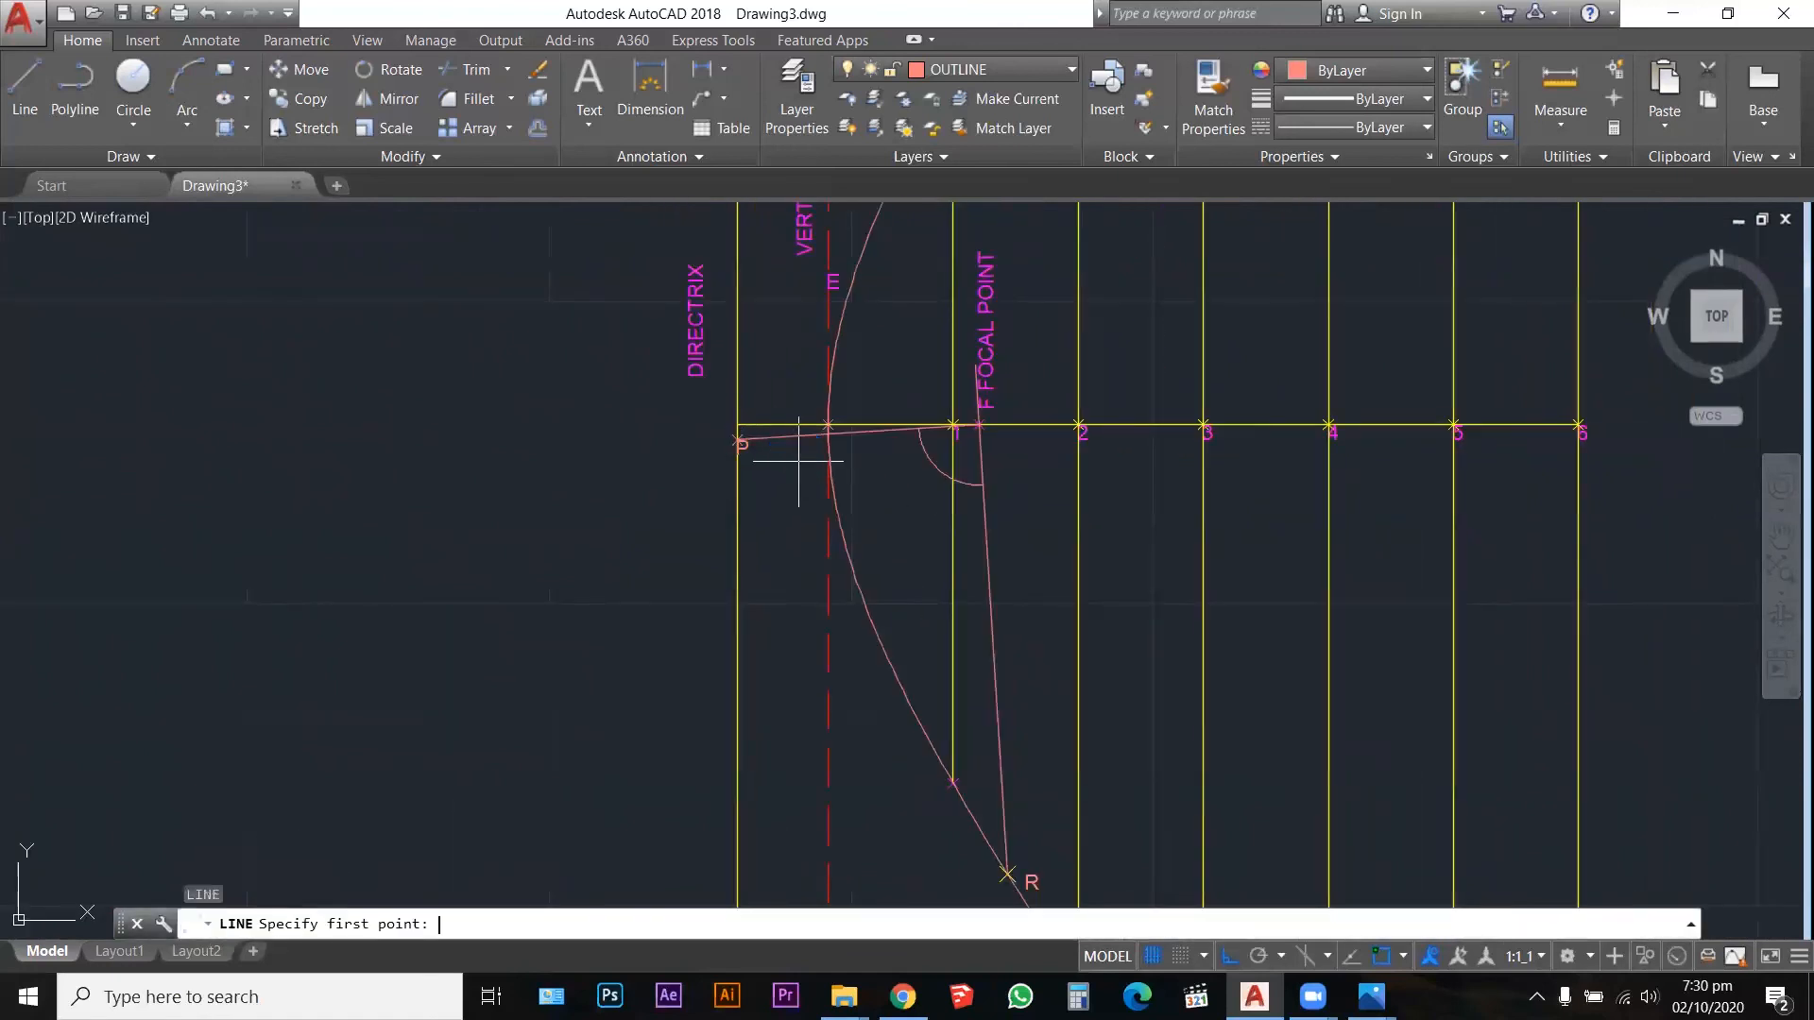
{"action": "left_click", "coordinate": [738, 440]}
{"action": "scroll", "coordinate": [747, 454], "scroll_direction": "down", "scroll_amount": 2}
{"action": "scroll", "coordinate": [850, 566], "scroll_direction": "up", "scroll_amount": 5}
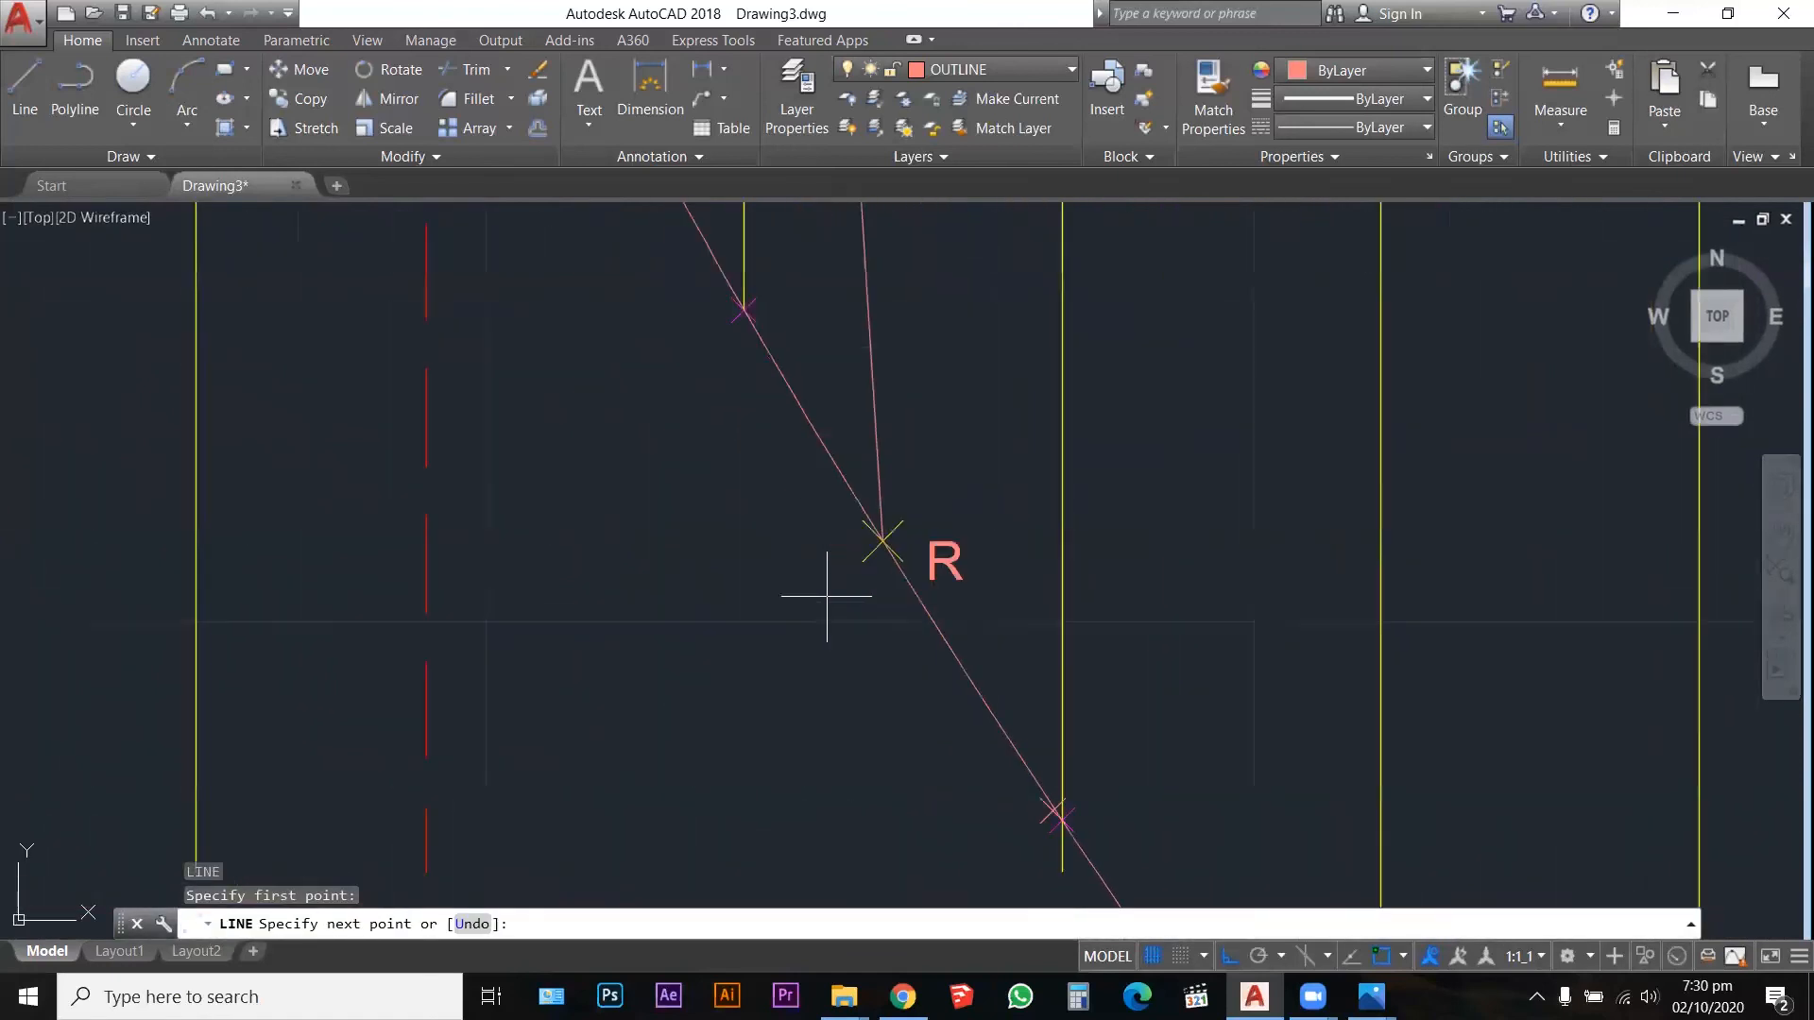
{"action": "left_click", "coordinate": [884, 544]}
{"action": "scroll", "coordinate": [892, 529], "scroll_direction": "down", "scroll_amount": 5}
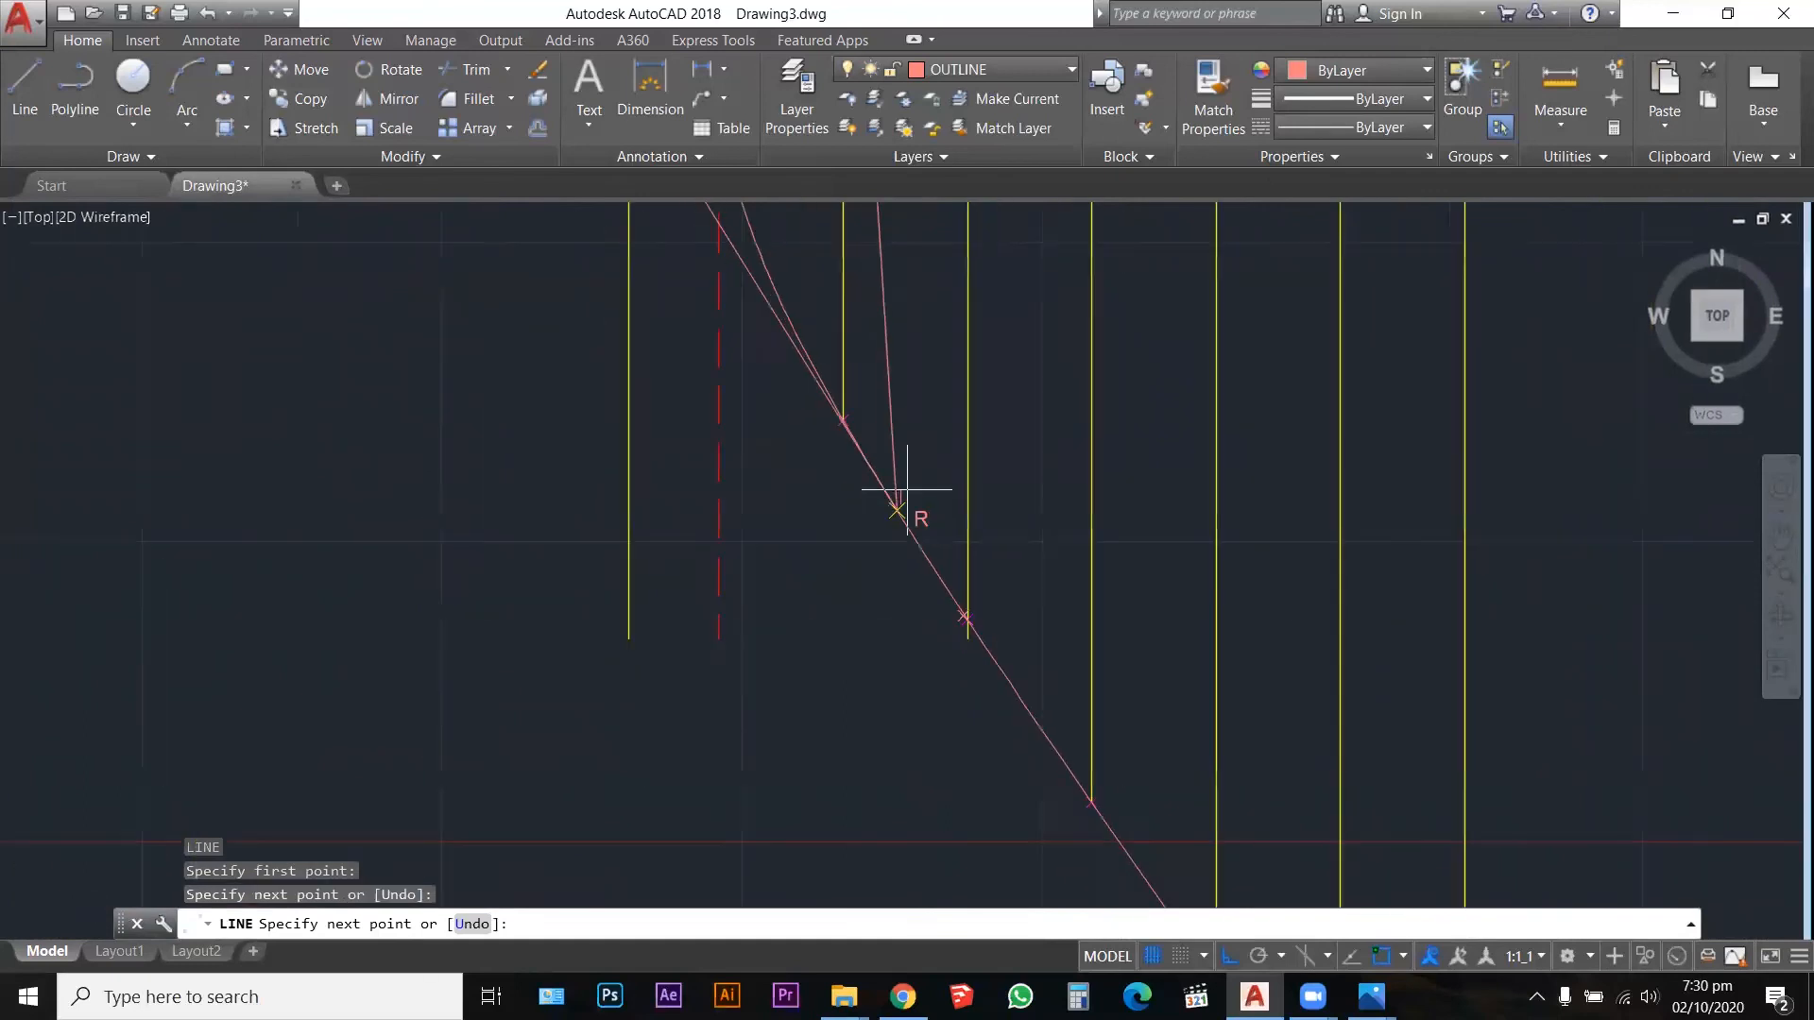
{"action": "key", "text": "Escape"}
{"action": "key", "text": "Escape"}
{"action": "key", "text": "Escape"}
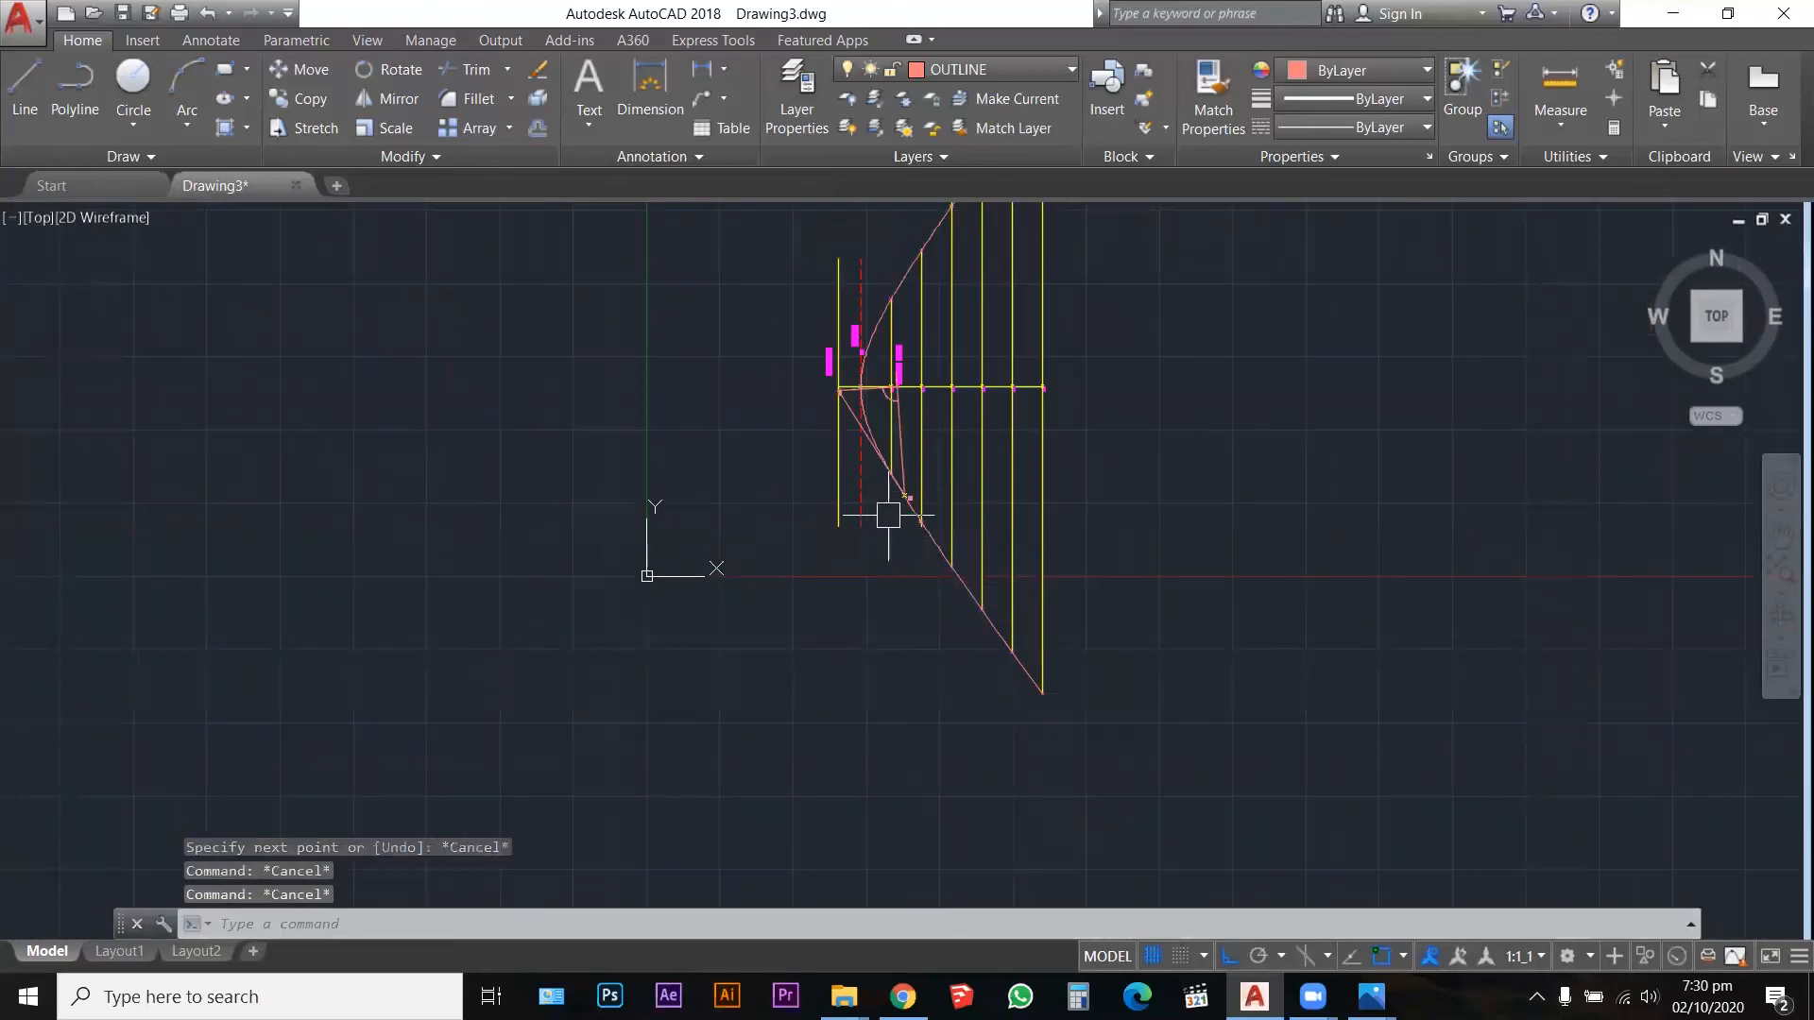
{"action": "scroll", "coordinate": [897, 529], "scroll_direction": "up", "scroll_amount": 5}
{"action": "scroll", "coordinate": [901, 532], "scroll_direction": "down", "scroll_amount": 5}
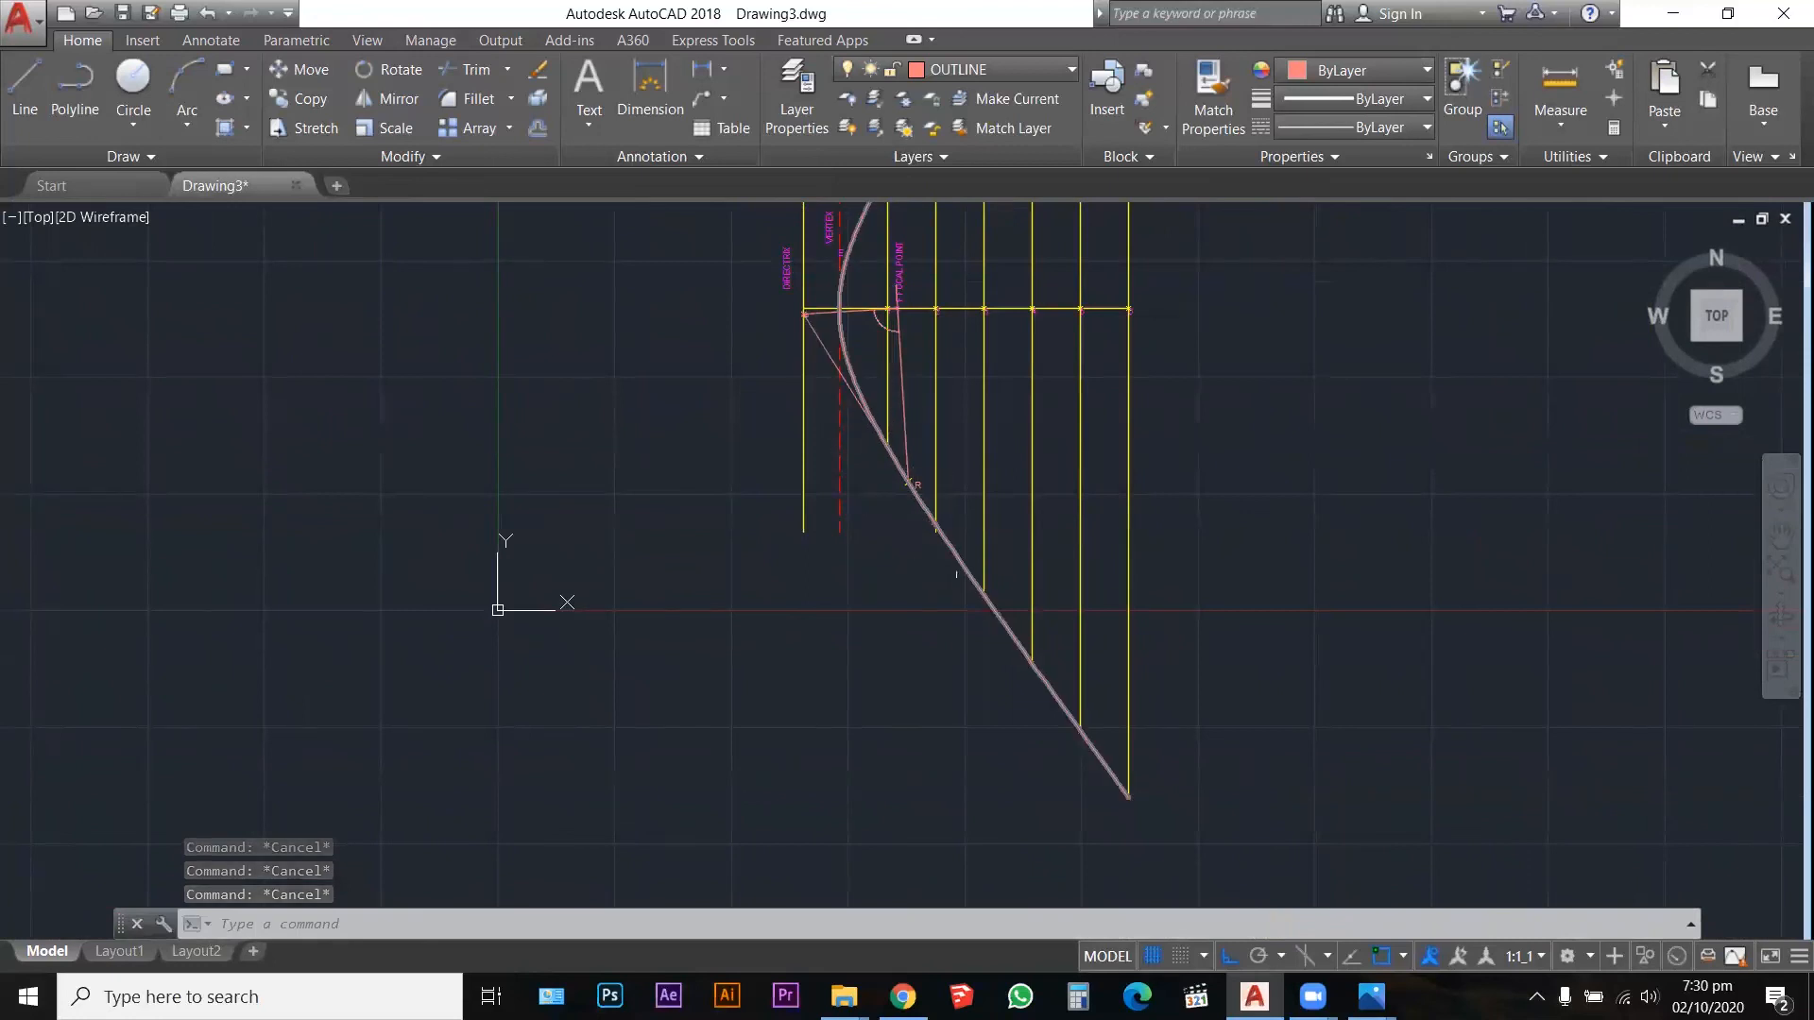
Step: Draw a vertical helper line beyond the curve's lower end, just outside the last ordinate
{"action": "scroll", "coordinate": [1012, 614], "scroll_direction": "up", "scroll_amount": 2}
{"action": "scroll", "coordinate": [1013, 614], "scroll_direction": "down", "scroll_amount": 5}
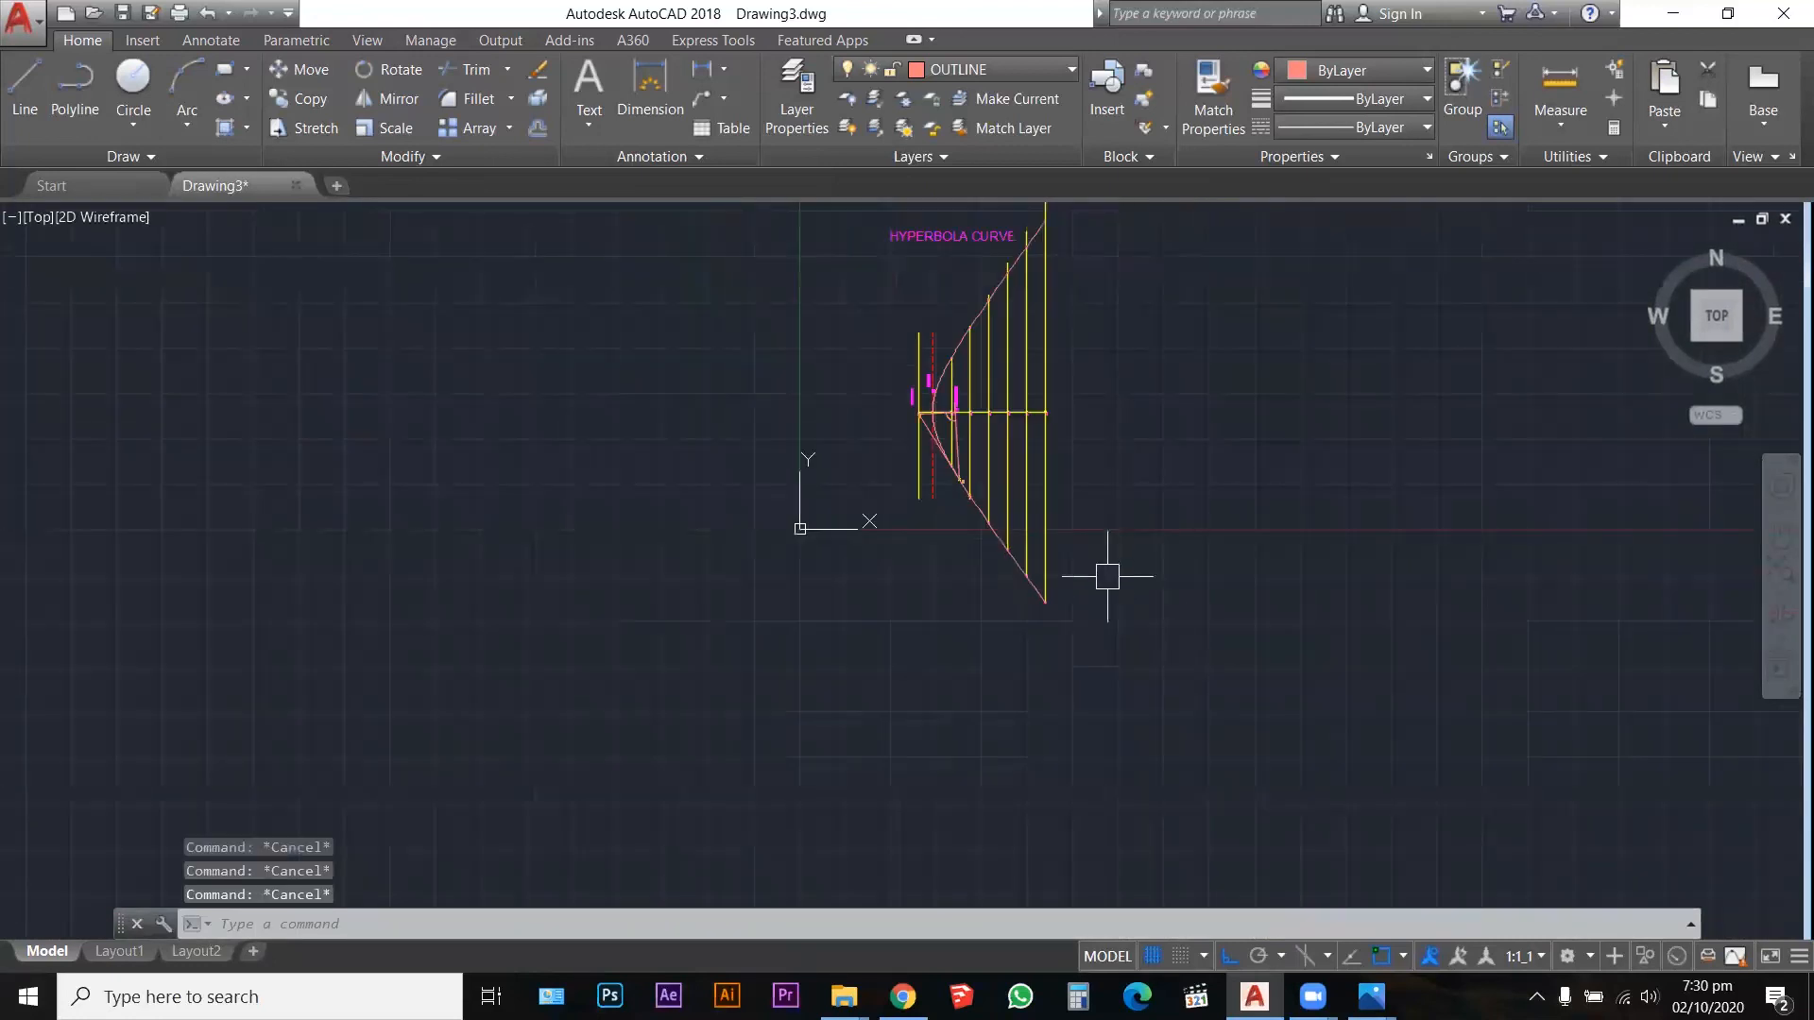
{"action": "type", "text": "l"}
{"action": "key", "text": "Return"}
{"action": "left_click", "coordinate": [1168, 788]}
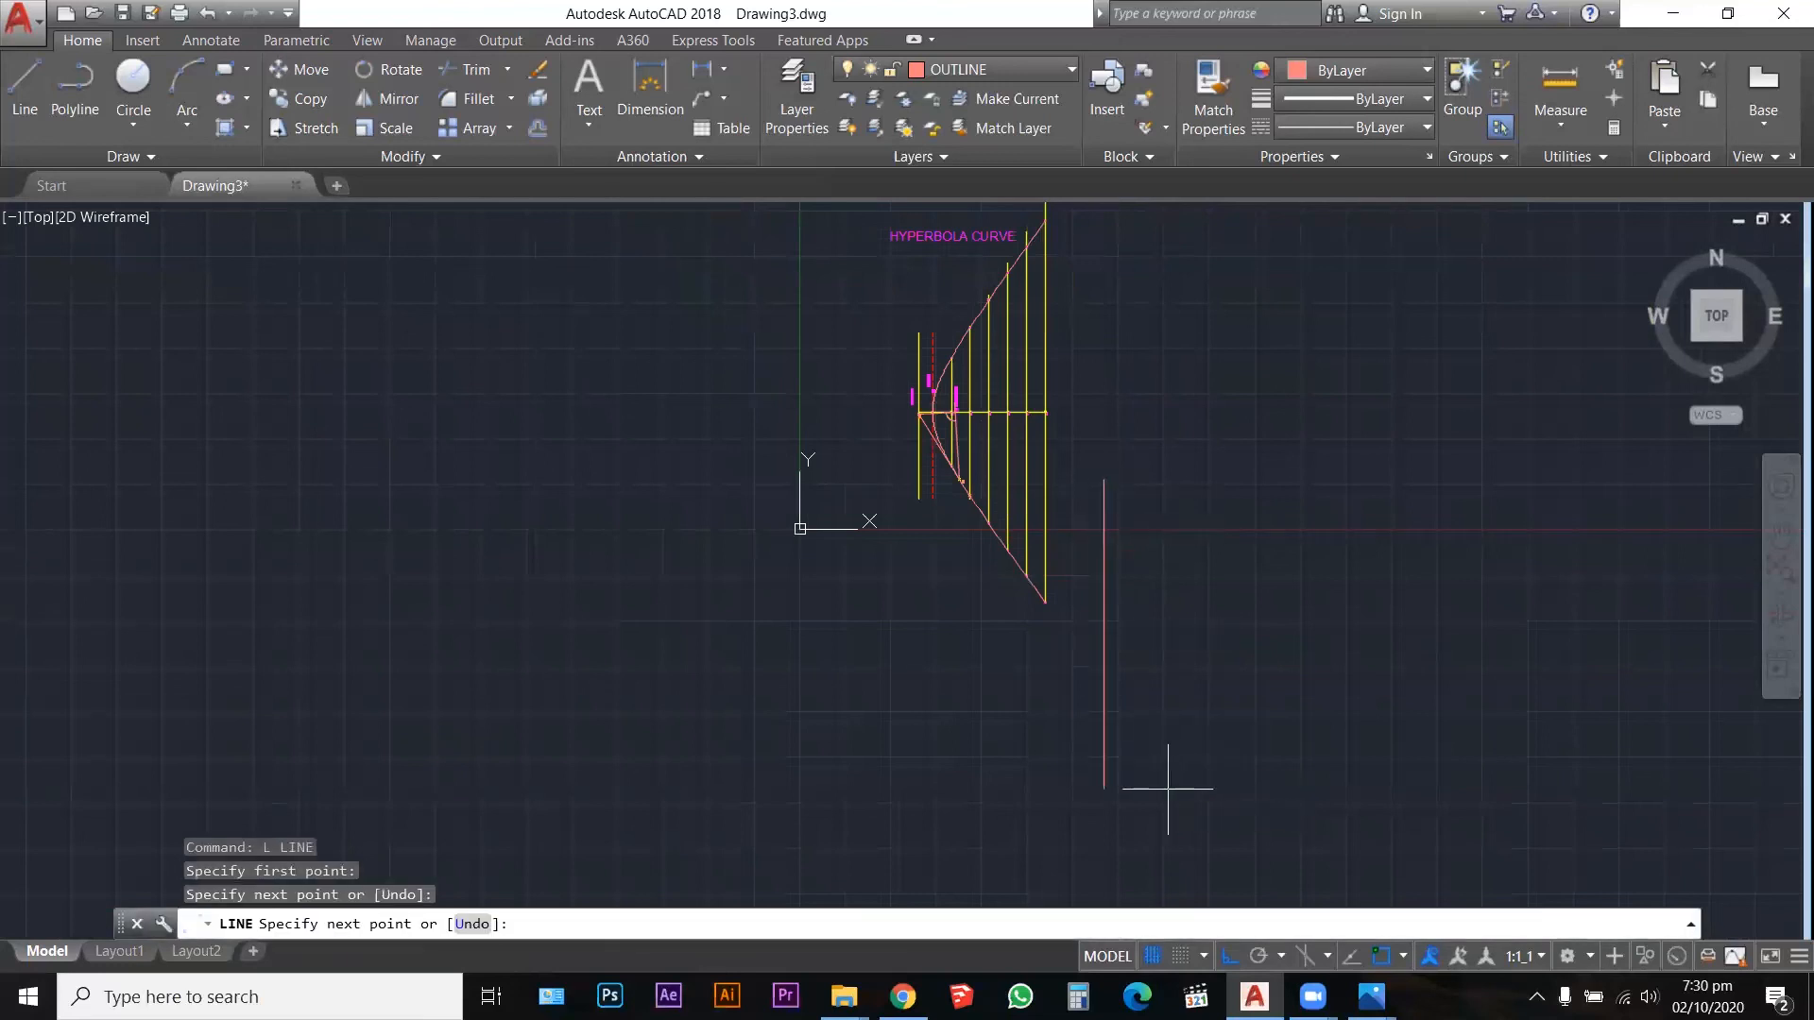
{"action": "key", "text": "Escape"}
{"action": "key", "text": "Escape"}
Step: Extend line PR past R to the vertical helper line, using the helper line as boundary edge
{"action": "type", "text": "EX"}
{"action": "key", "text": "Return"}
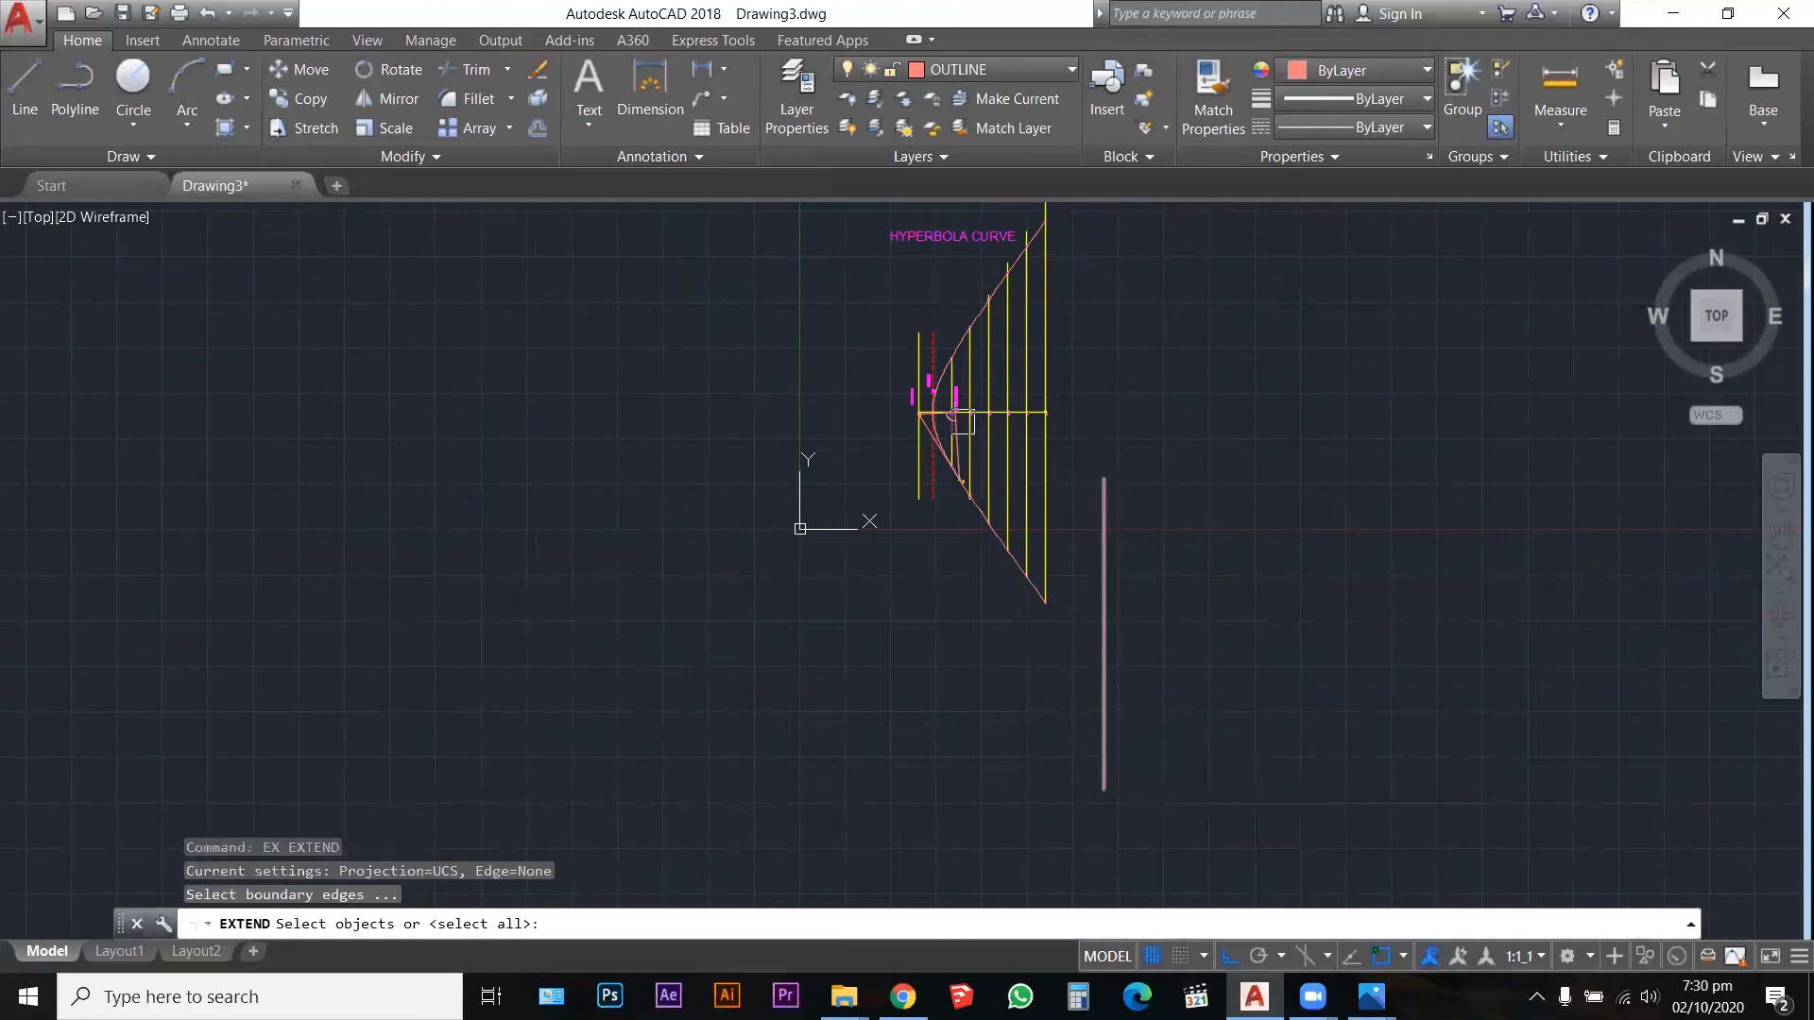
{"action": "scroll", "coordinate": [922, 429], "scroll_direction": "up", "scroll_amount": 8}
{"action": "left_click", "coordinate": [933, 405]}
{"action": "scroll", "coordinate": [915, 357], "scroll_direction": "down", "scroll_amount": 6}
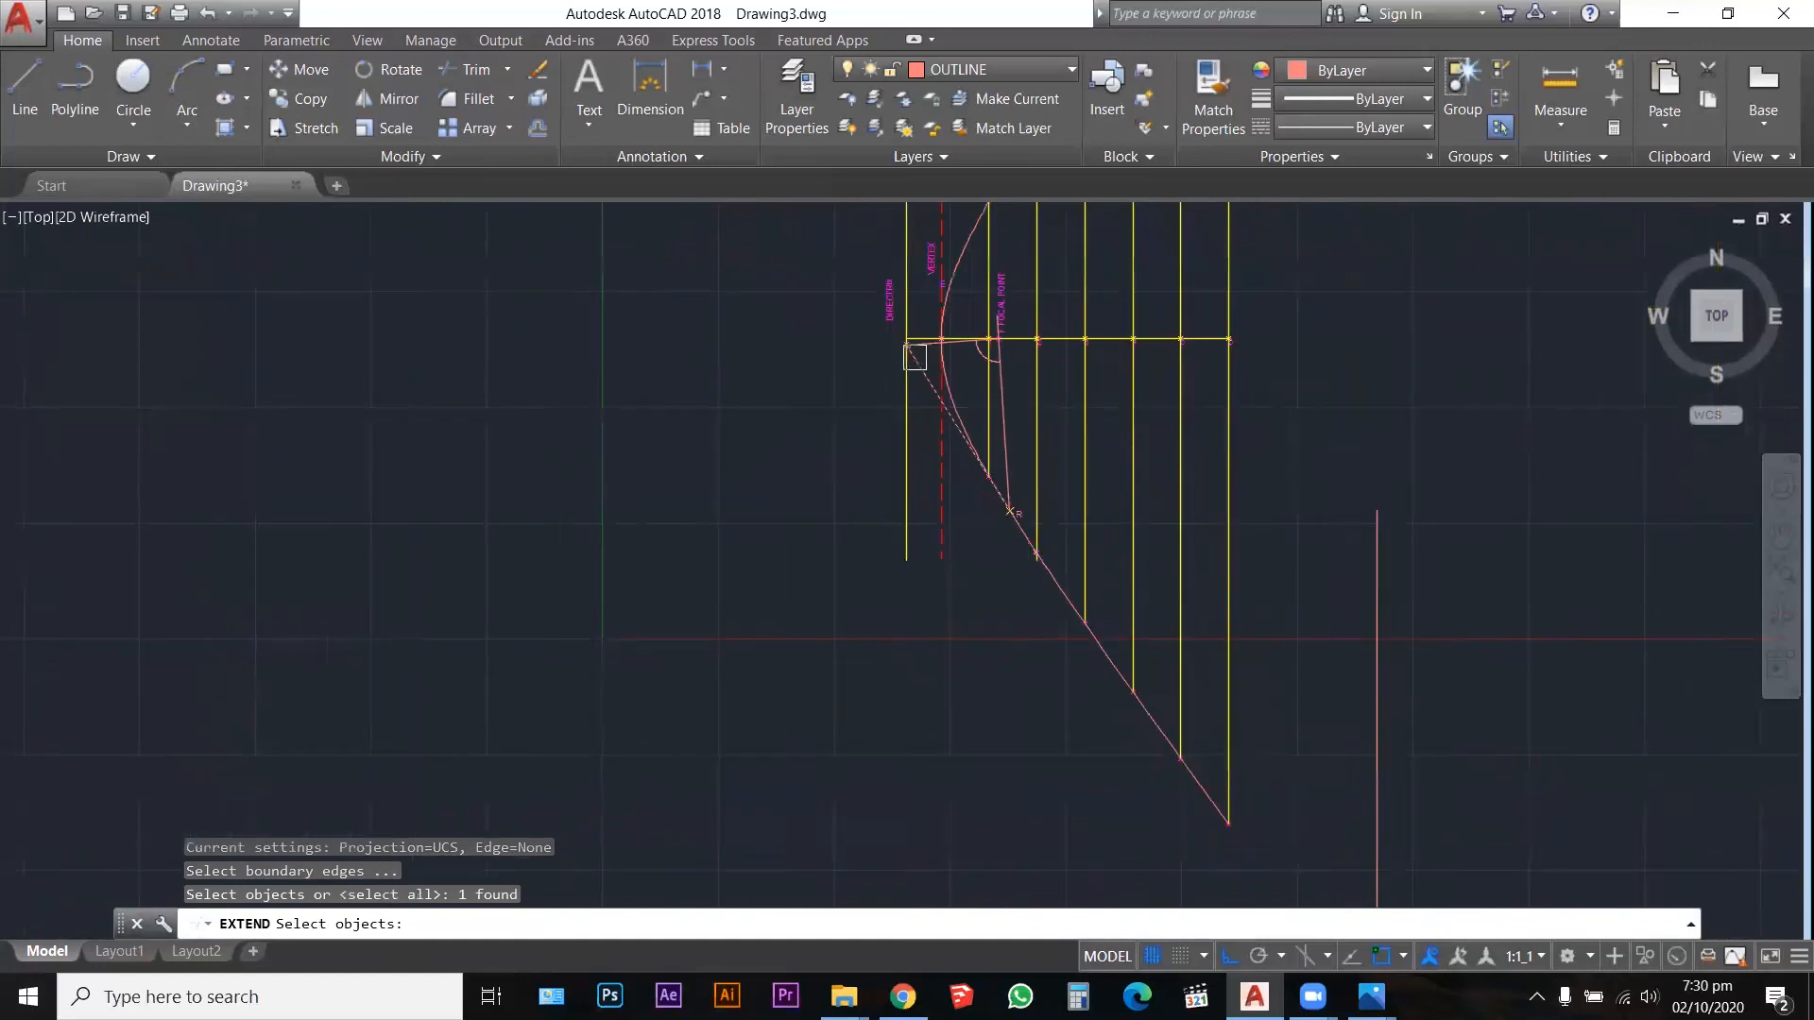
{"action": "left_click", "coordinate": [1202, 671]}
{"action": "scroll", "coordinate": [947, 416], "scroll_direction": "up", "scroll_amount": 5}
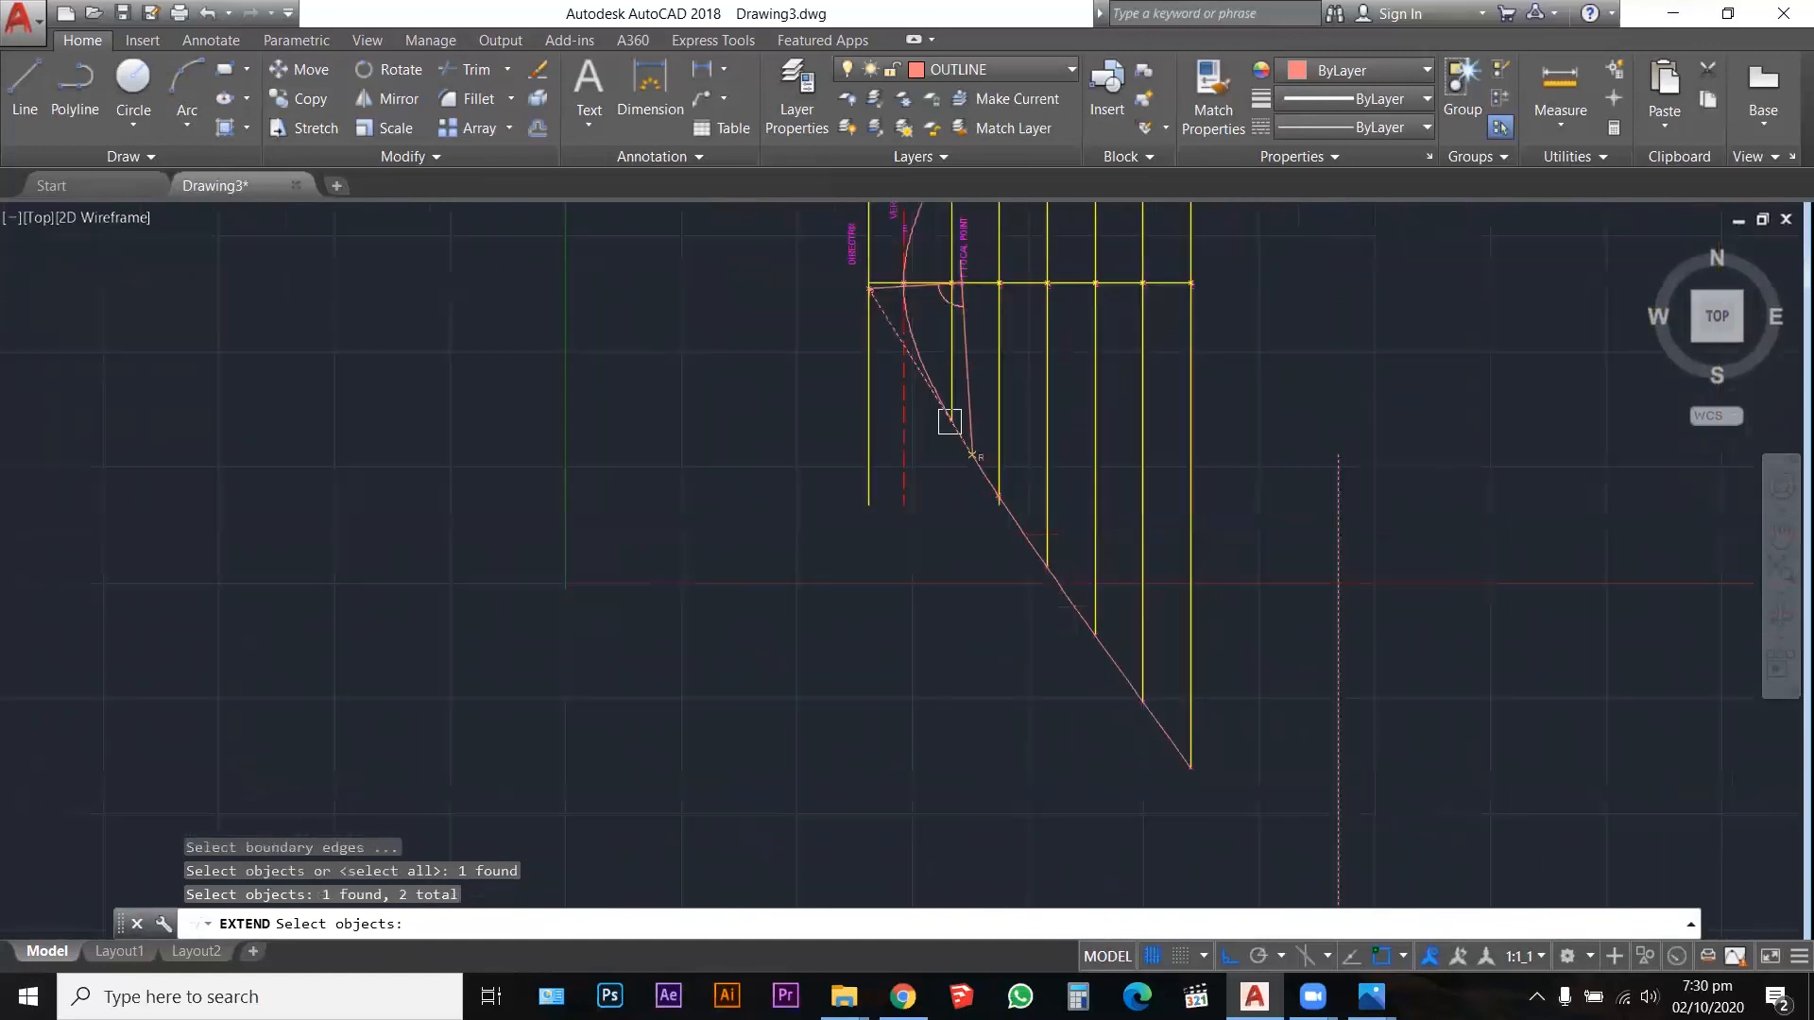
{"action": "key", "text": "Return"}
{"action": "left_click", "coordinate": [972, 441]}
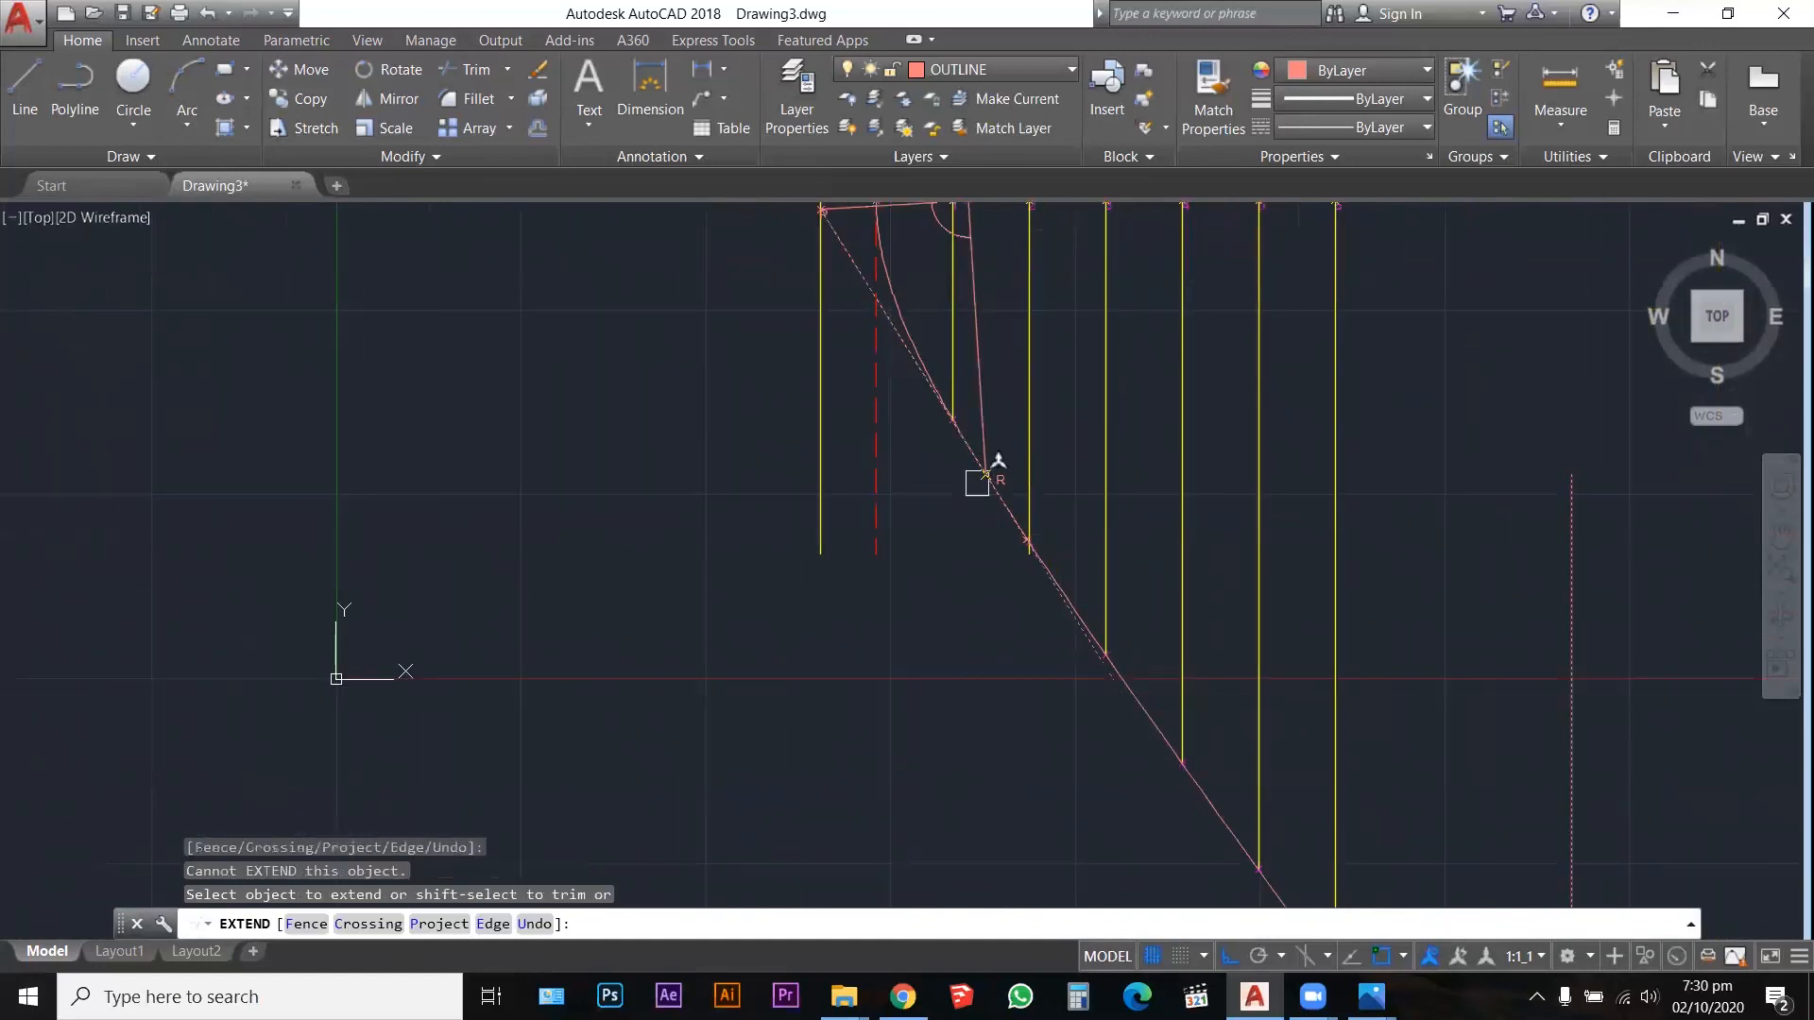
{"action": "key", "text": "Escape"}
{"action": "key", "text": "Escape"}
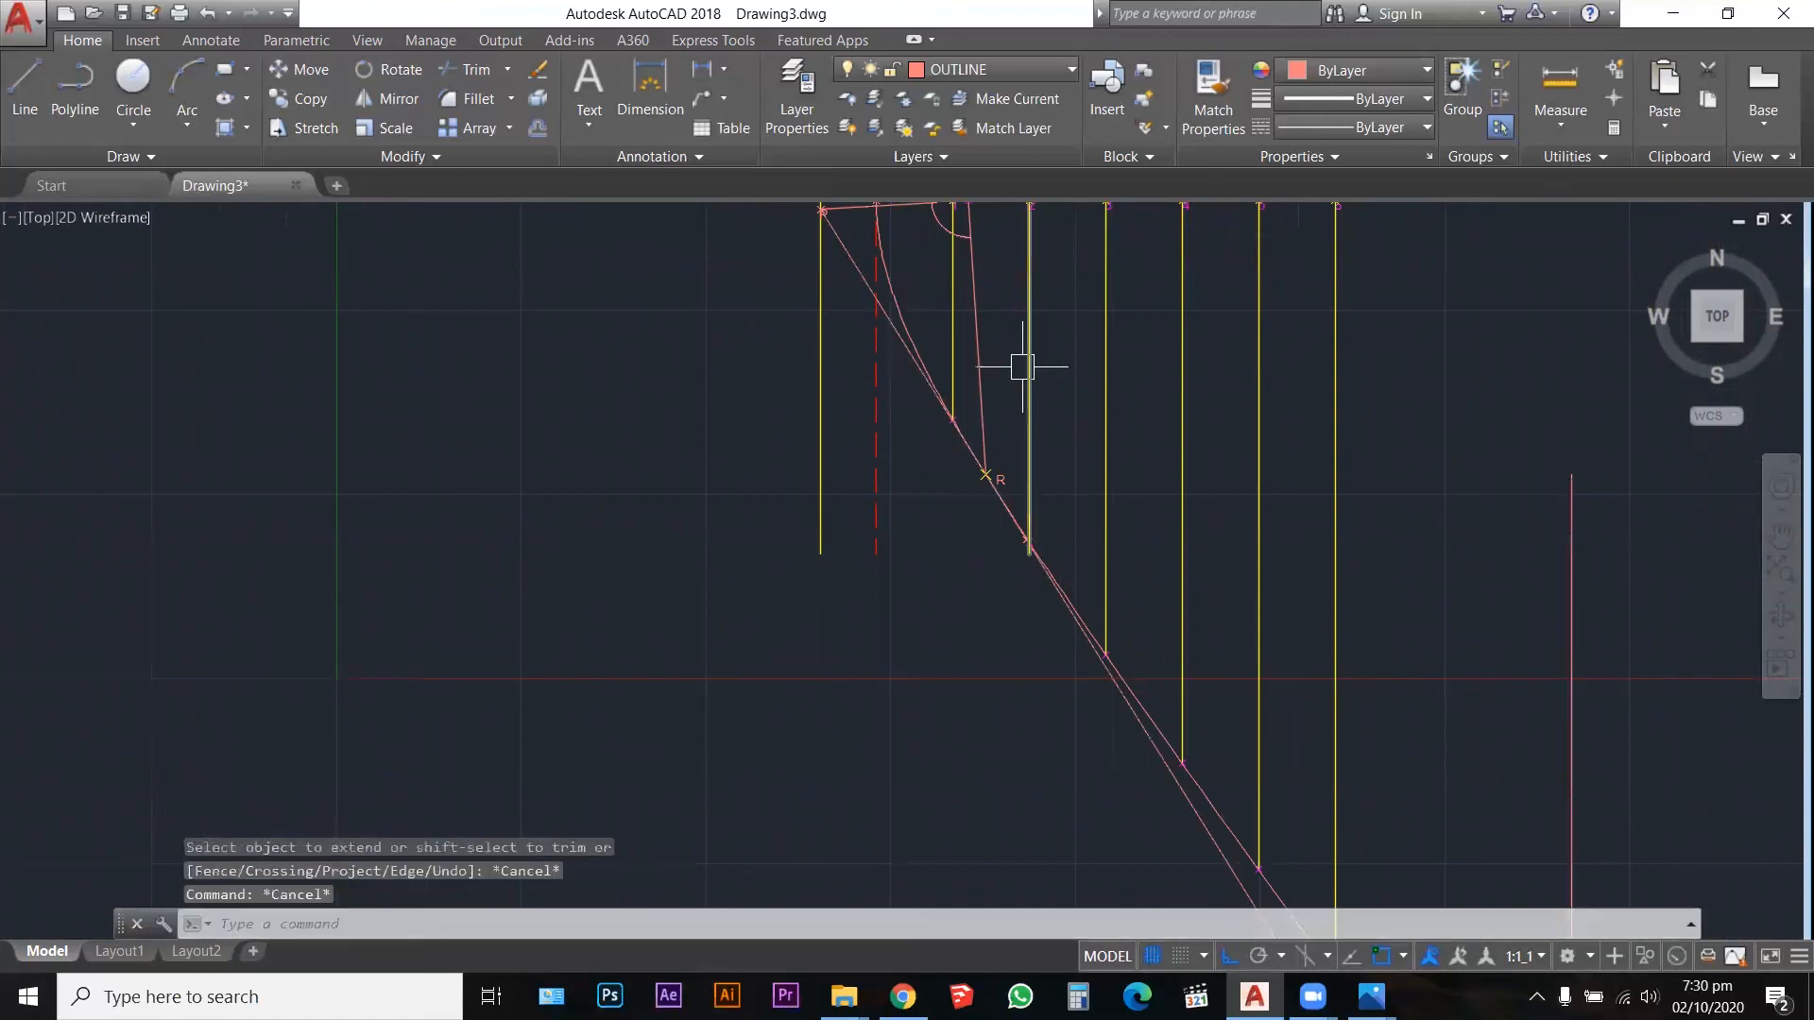
Step: Delete the vertical helper line at the end of the extended tangent
{"action": "scroll", "coordinate": [1029, 364], "scroll_direction": "down", "scroll_amount": 4}
{"action": "left_click", "coordinate": [1232, 547]}
{"action": "key", "text": "Delete"}
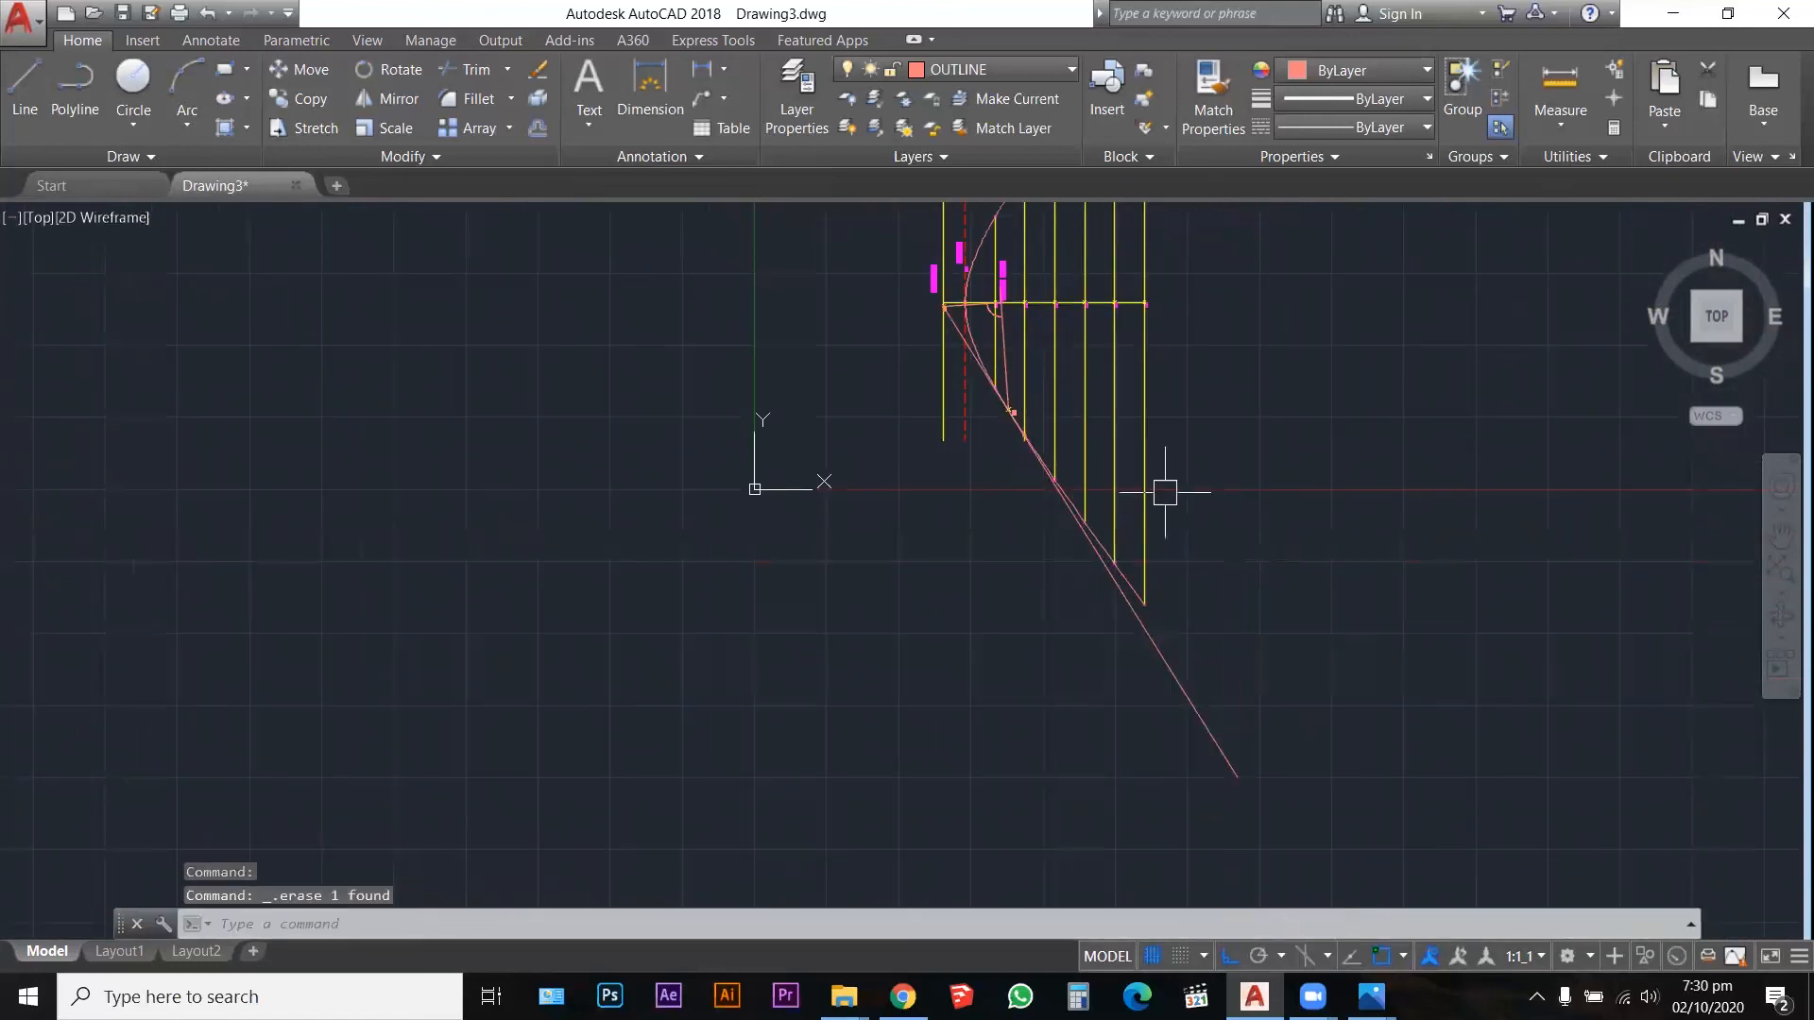
Step: Add the multiline text "TANGENT" below the directrix and vertex lines, beside the tangent line
{"action": "scroll", "coordinate": [1011, 402], "scroll_direction": "up", "scroll_amount": 4}
{"action": "scroll", "coordinate": [956, 359], "scroll_direction": "down", "scroll_amount": 4}
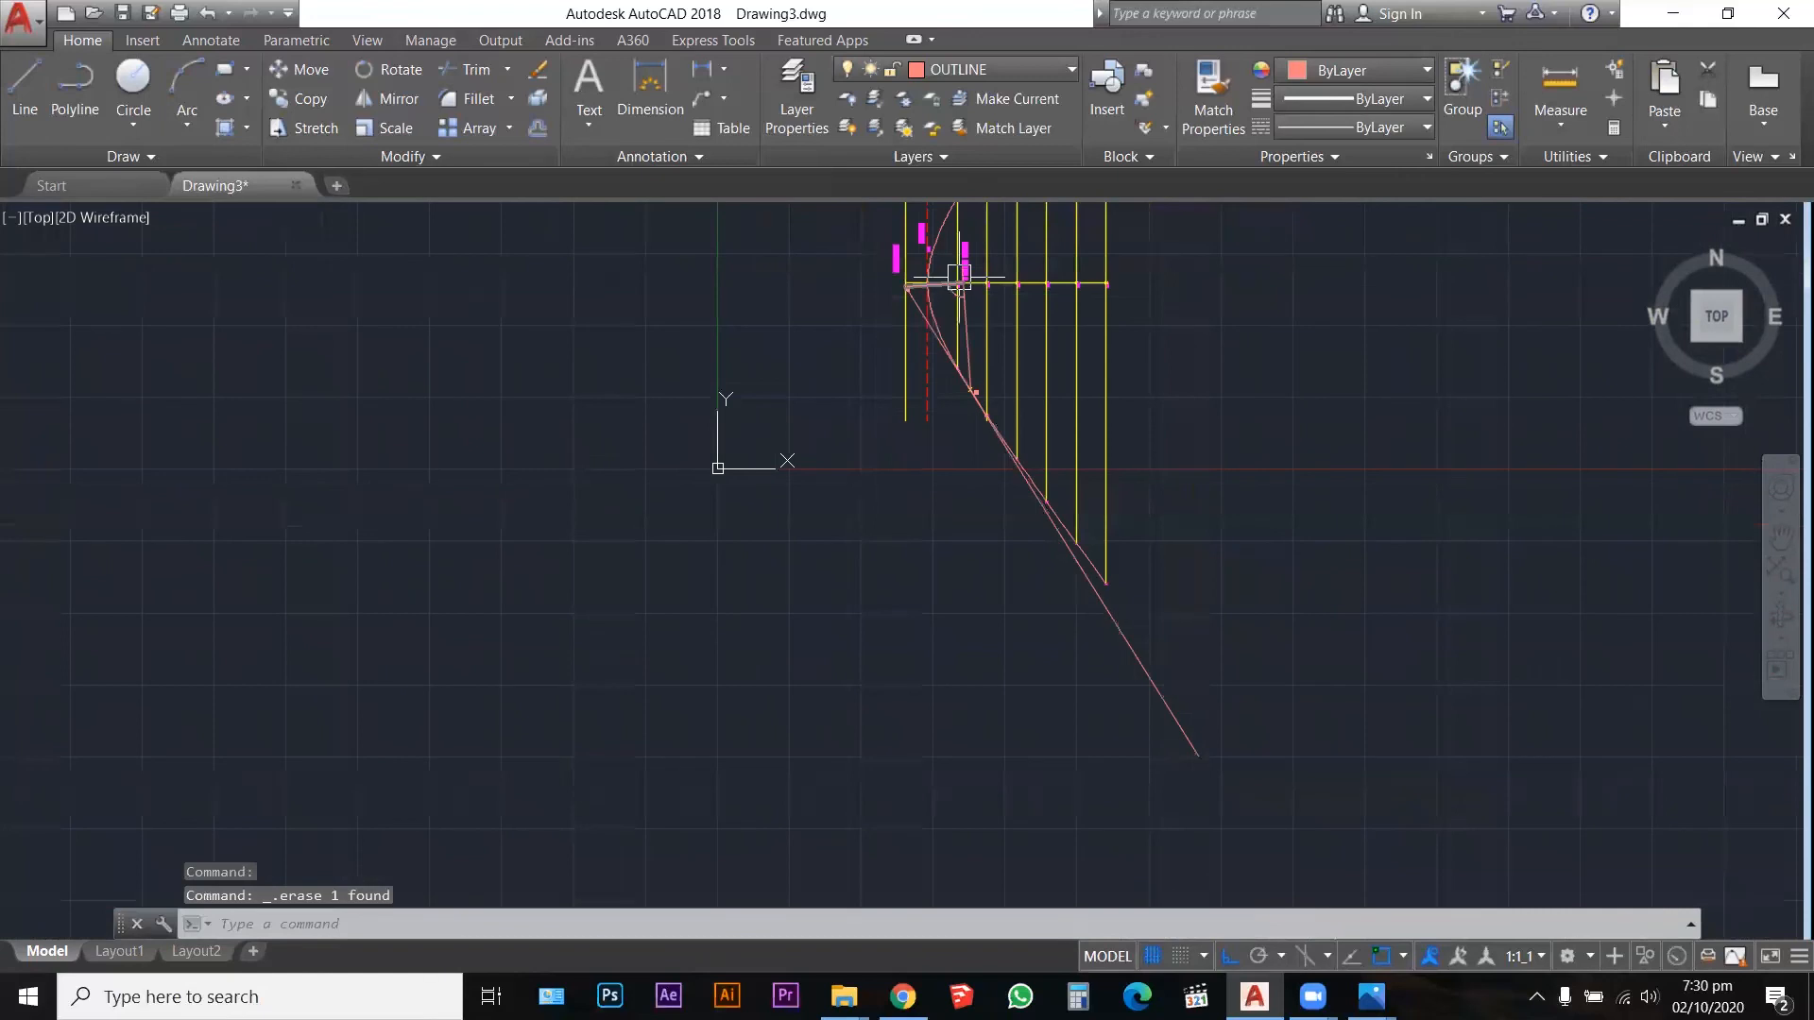
{"action": "scroll", "coordinate": [971, 253], "scroll_direction": "up", "scroll_amount": 2}
{"action": "scroll", "coordinate": [971, 257], "scroll_direction": "up", "scroll_amount": 4}
{"action": "scroll", "coordinate": [972, 255], "scroll_direction": "down", "scroll_amount": 4}
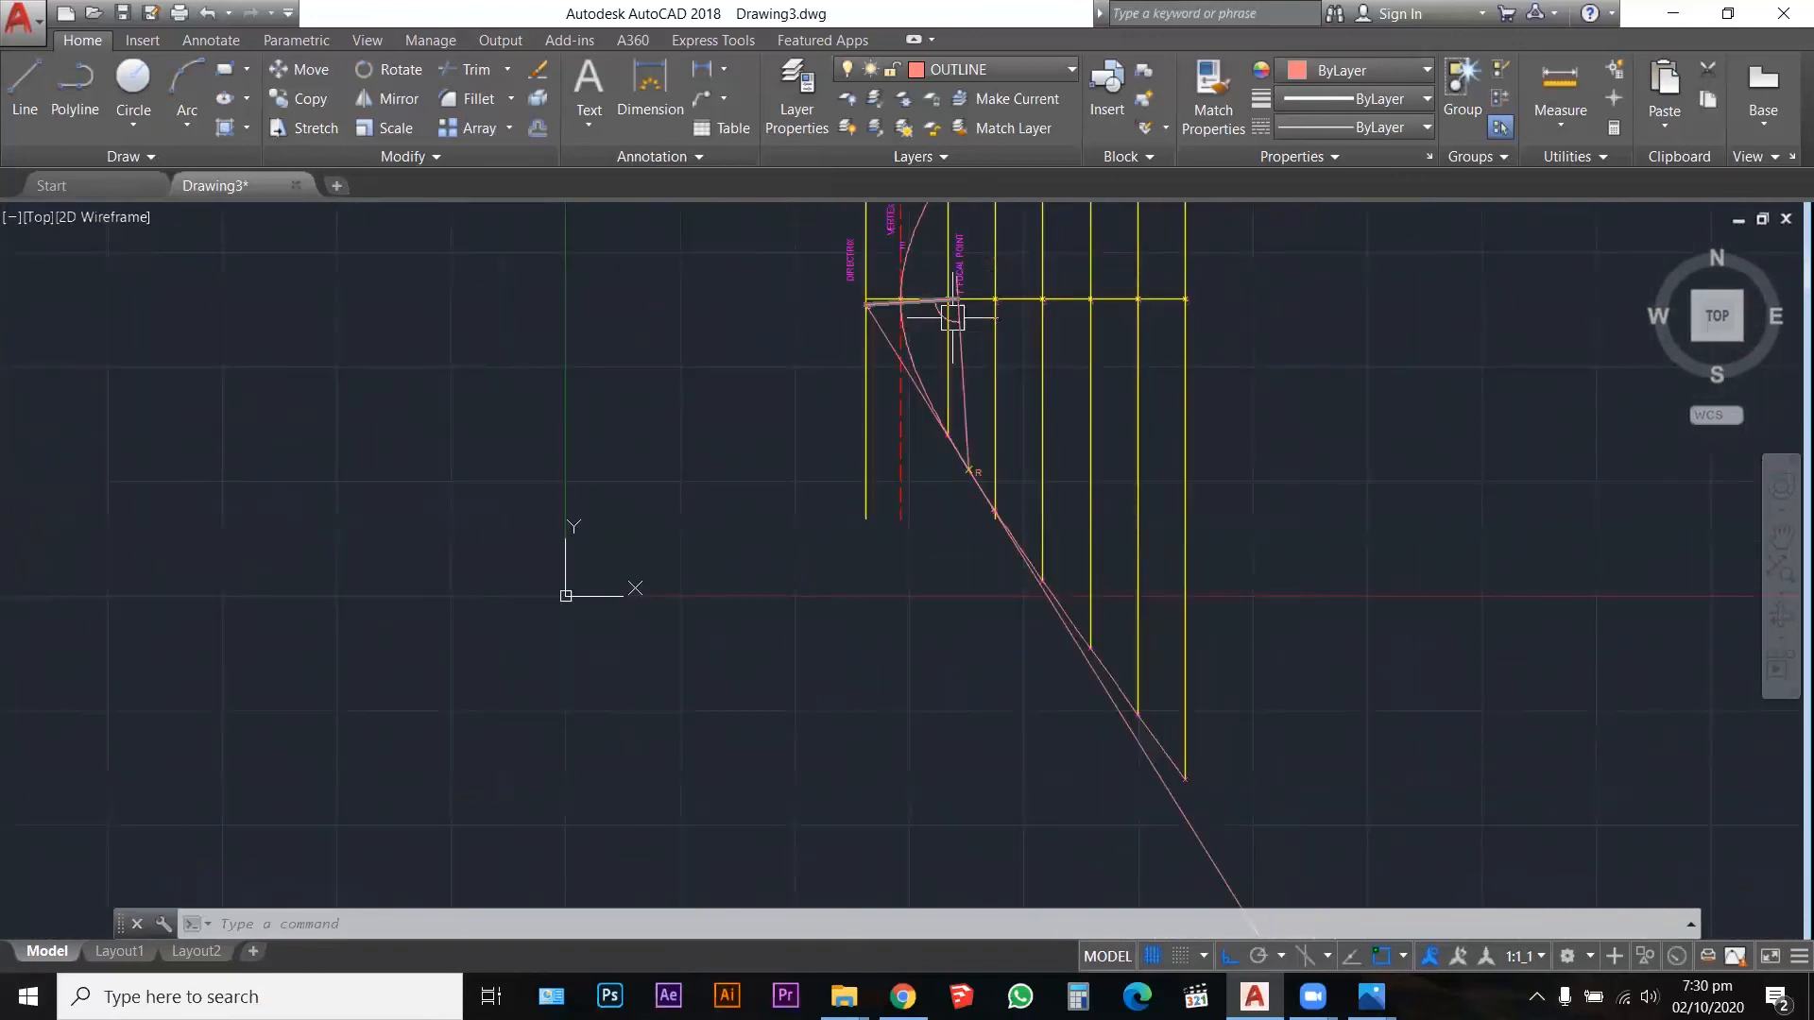
{"action": "scroll", "coordinate": [916, 514], "scroll_direction": "up", "scroll_amount": 4}
{"action": "type", "text": "mt"}
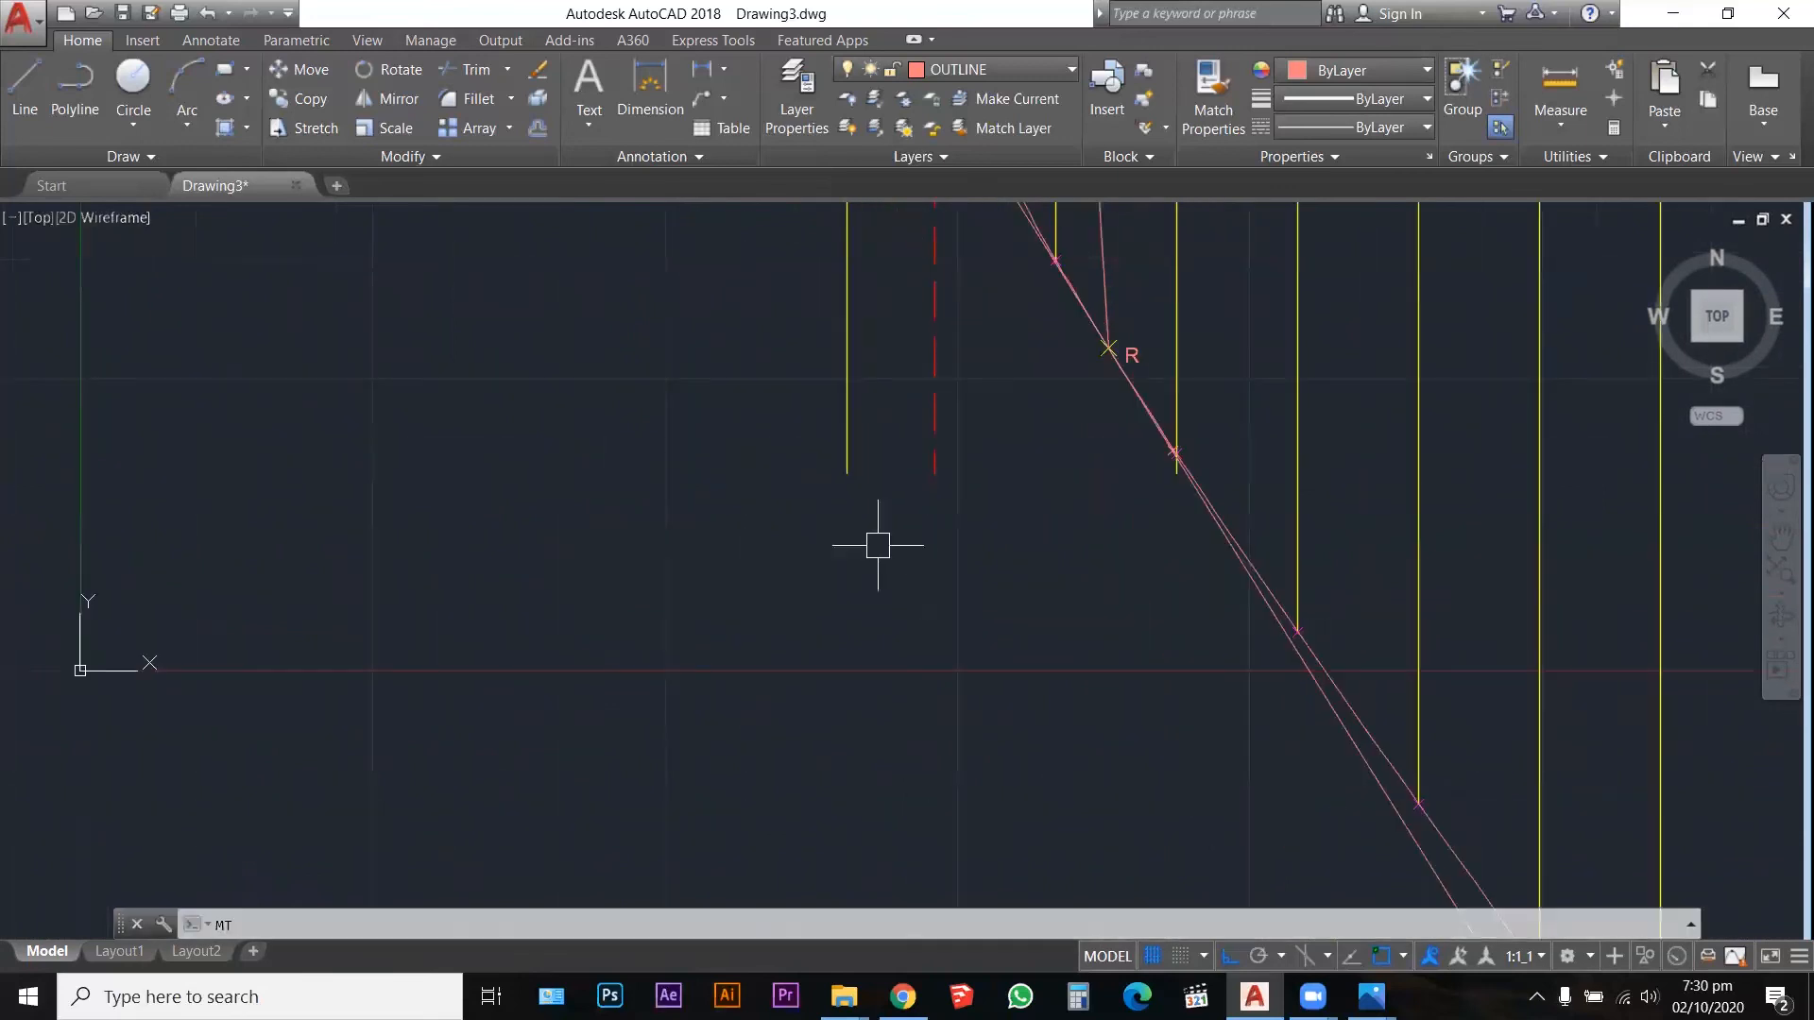
{"action": "key", "text": "Return"}
{"action": "left_click", "coordinate": [855, 595]}
{"action": "left_click", "coordinate": [1260, 688]}
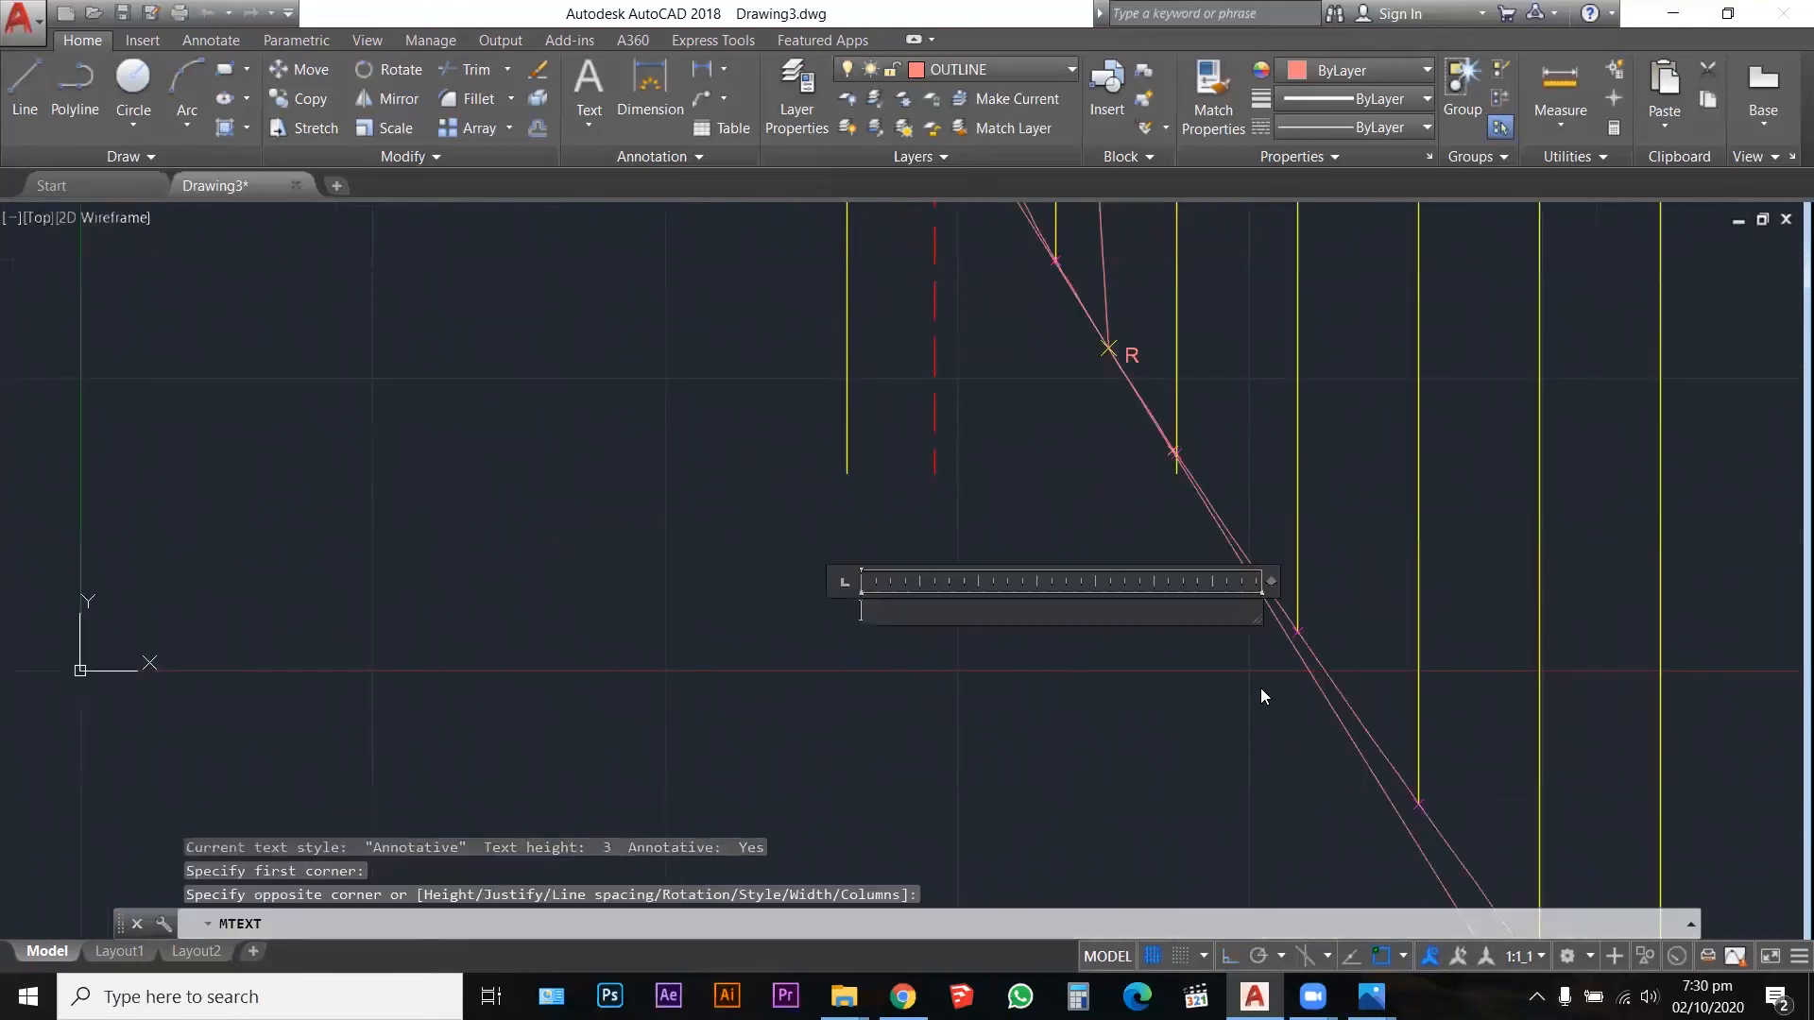
{"action": "type", "text": "TANGENT"}
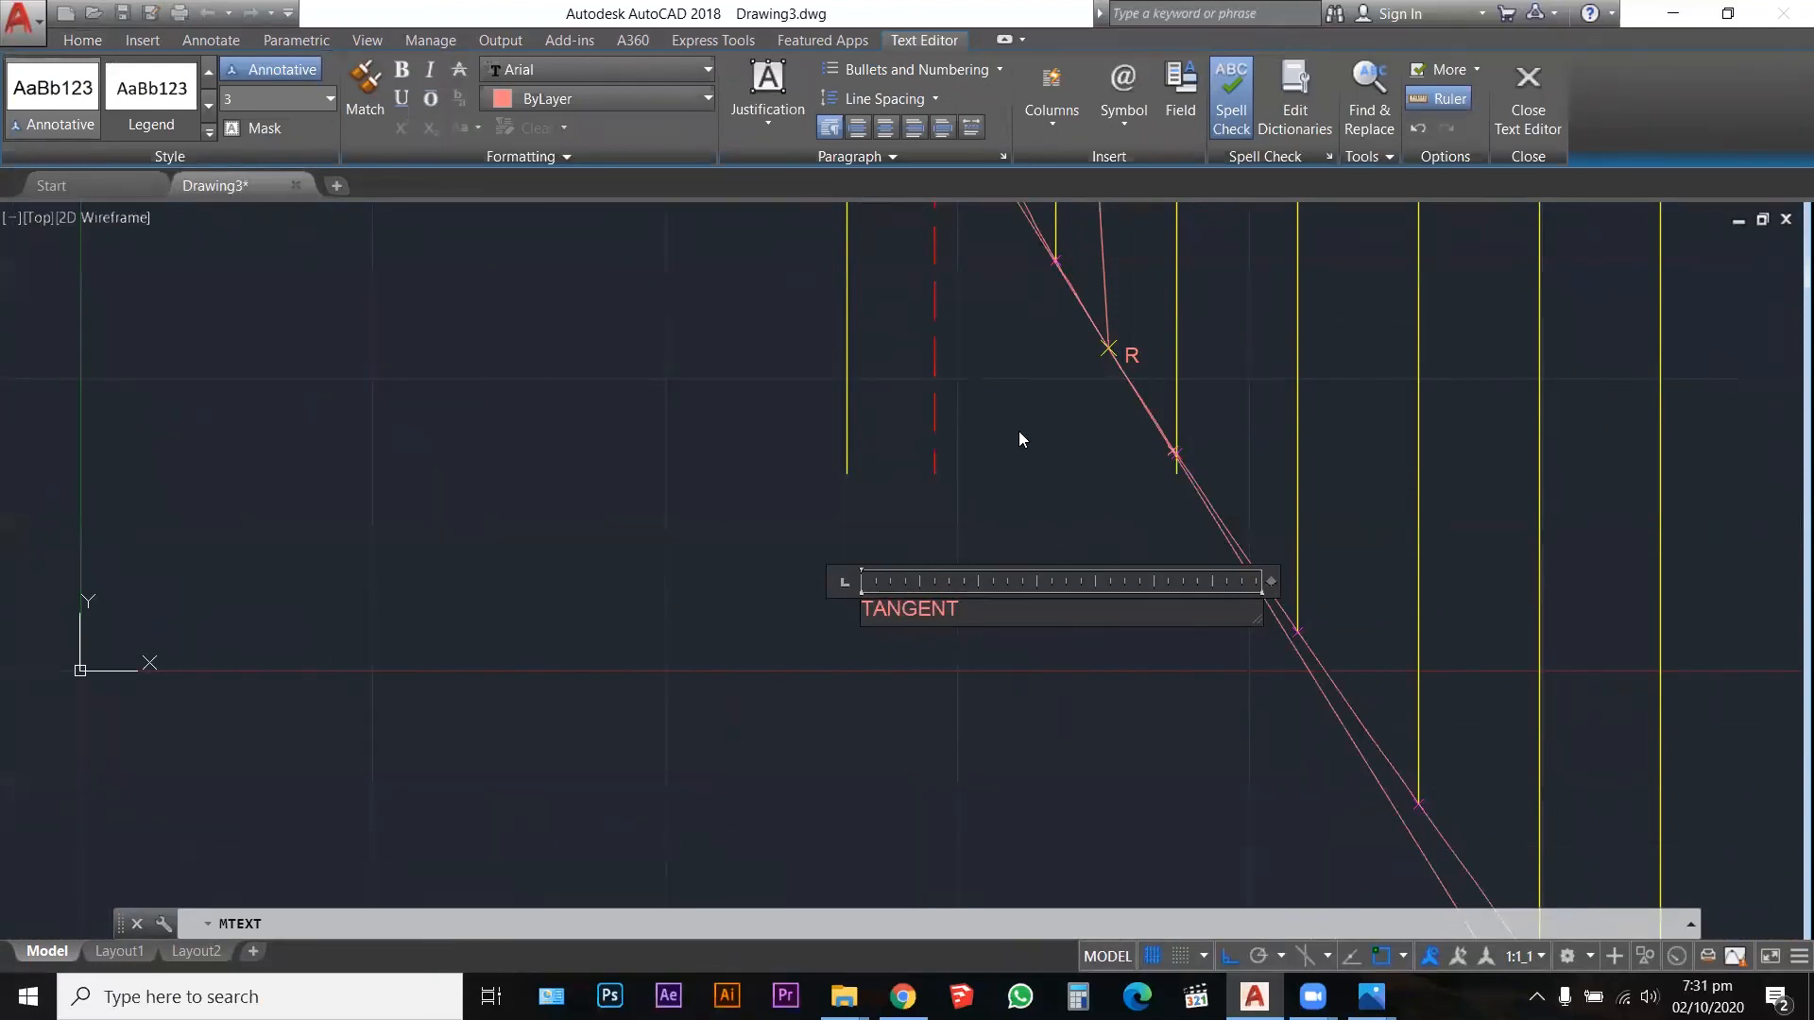
Step: Justify the "TANGENT" text middle center and finish editing it
{"action": "left_click_drag", "start_coordinate": [1037, 605], "coordinate": [797, 602]}
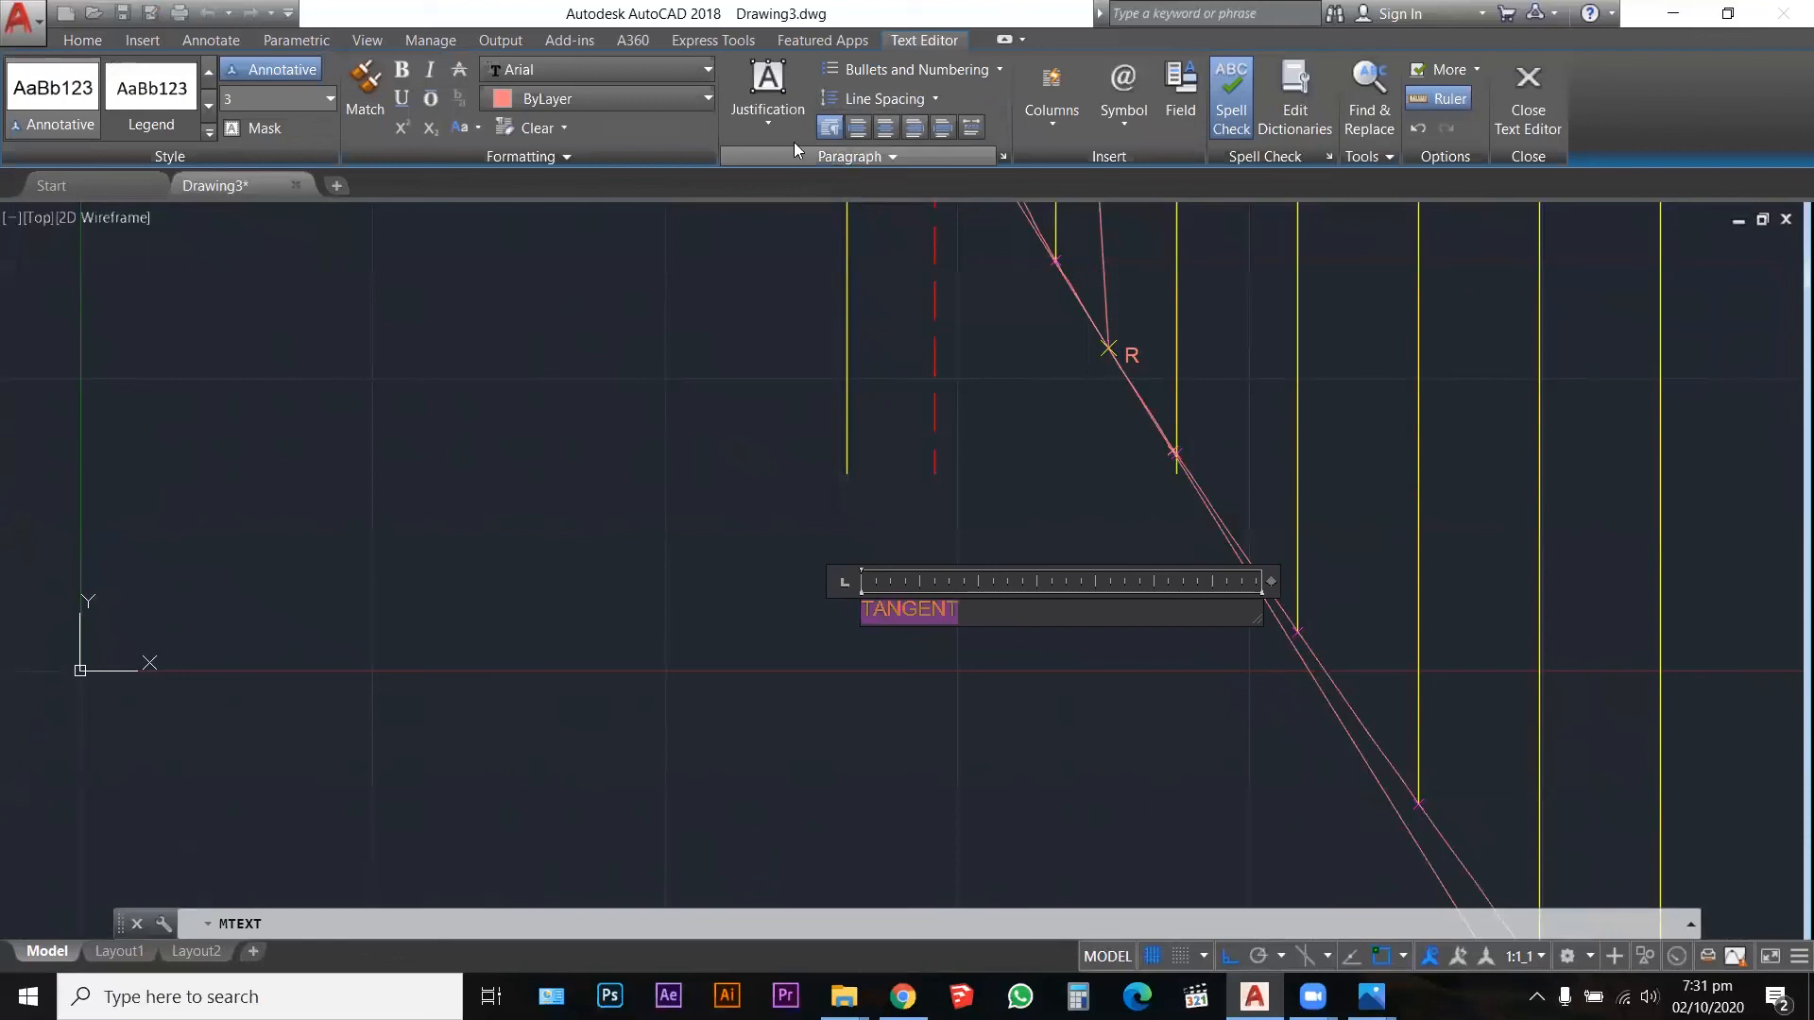
{"action": "left_click", "coordinate": [792, 132]}
{"action": "left_click", "coordinate": [835, 278]}
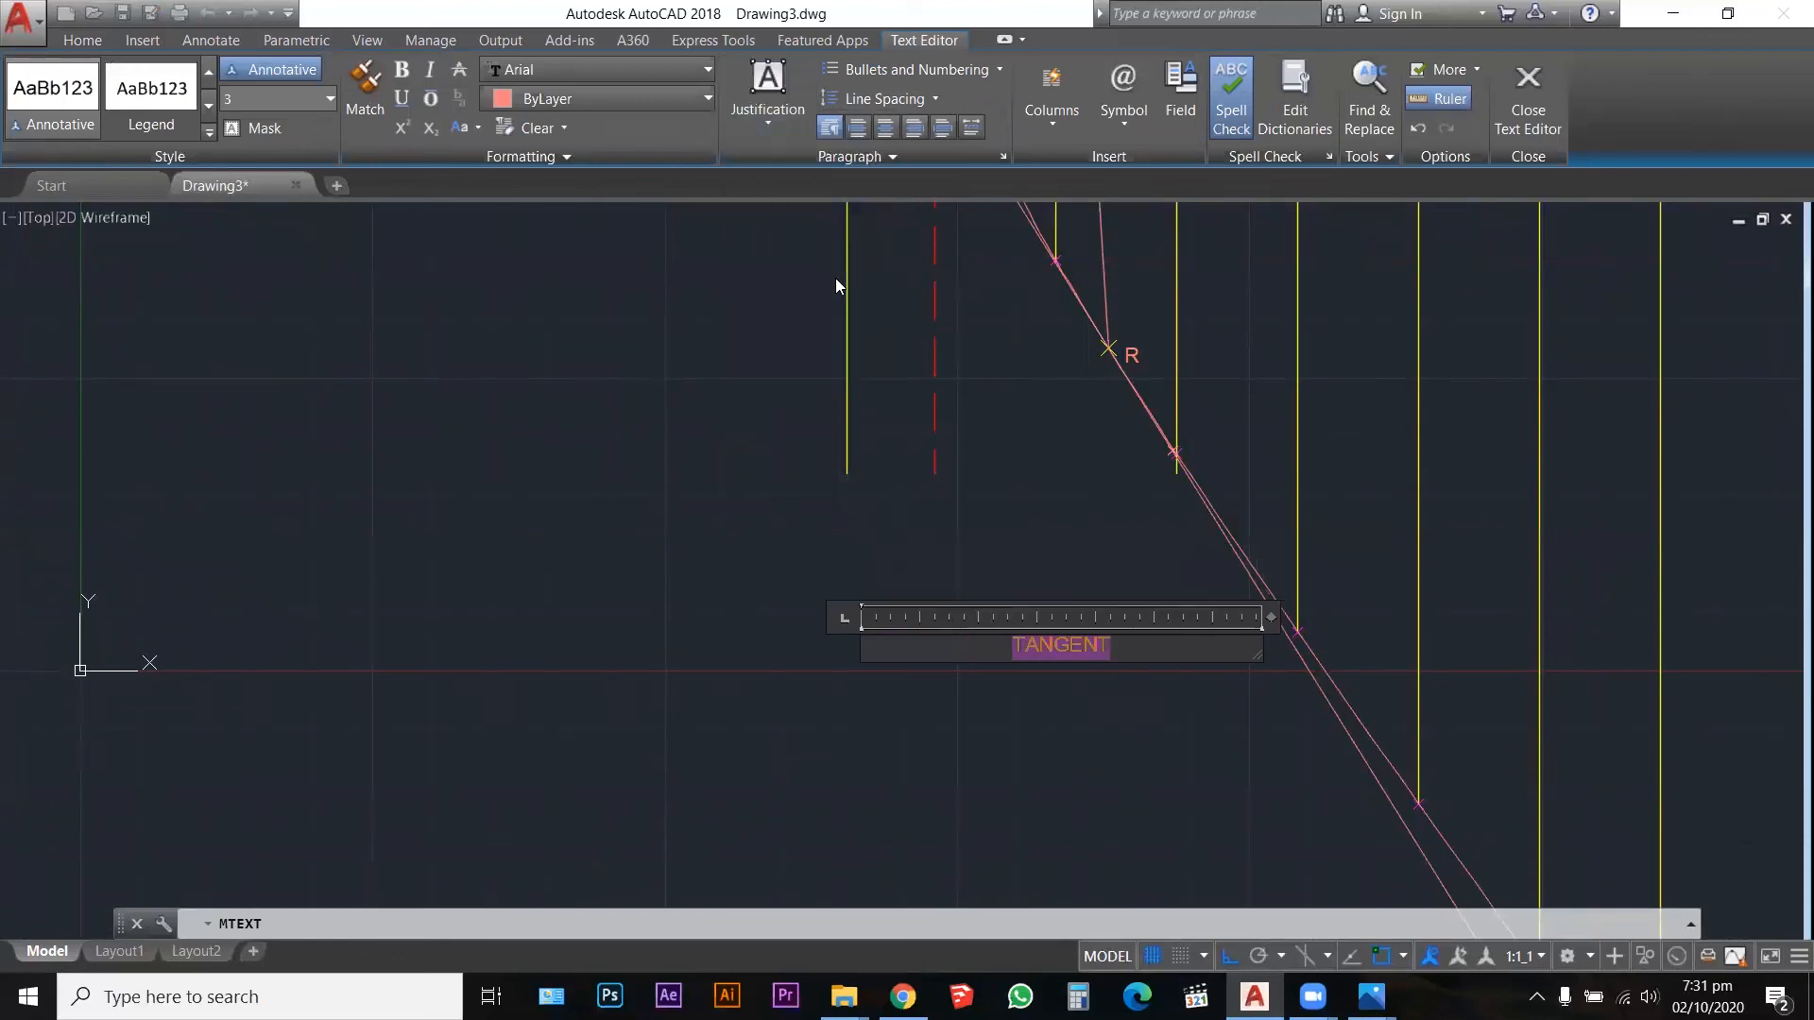
{"action": "left_click", "coordinate": [1018, 395]}
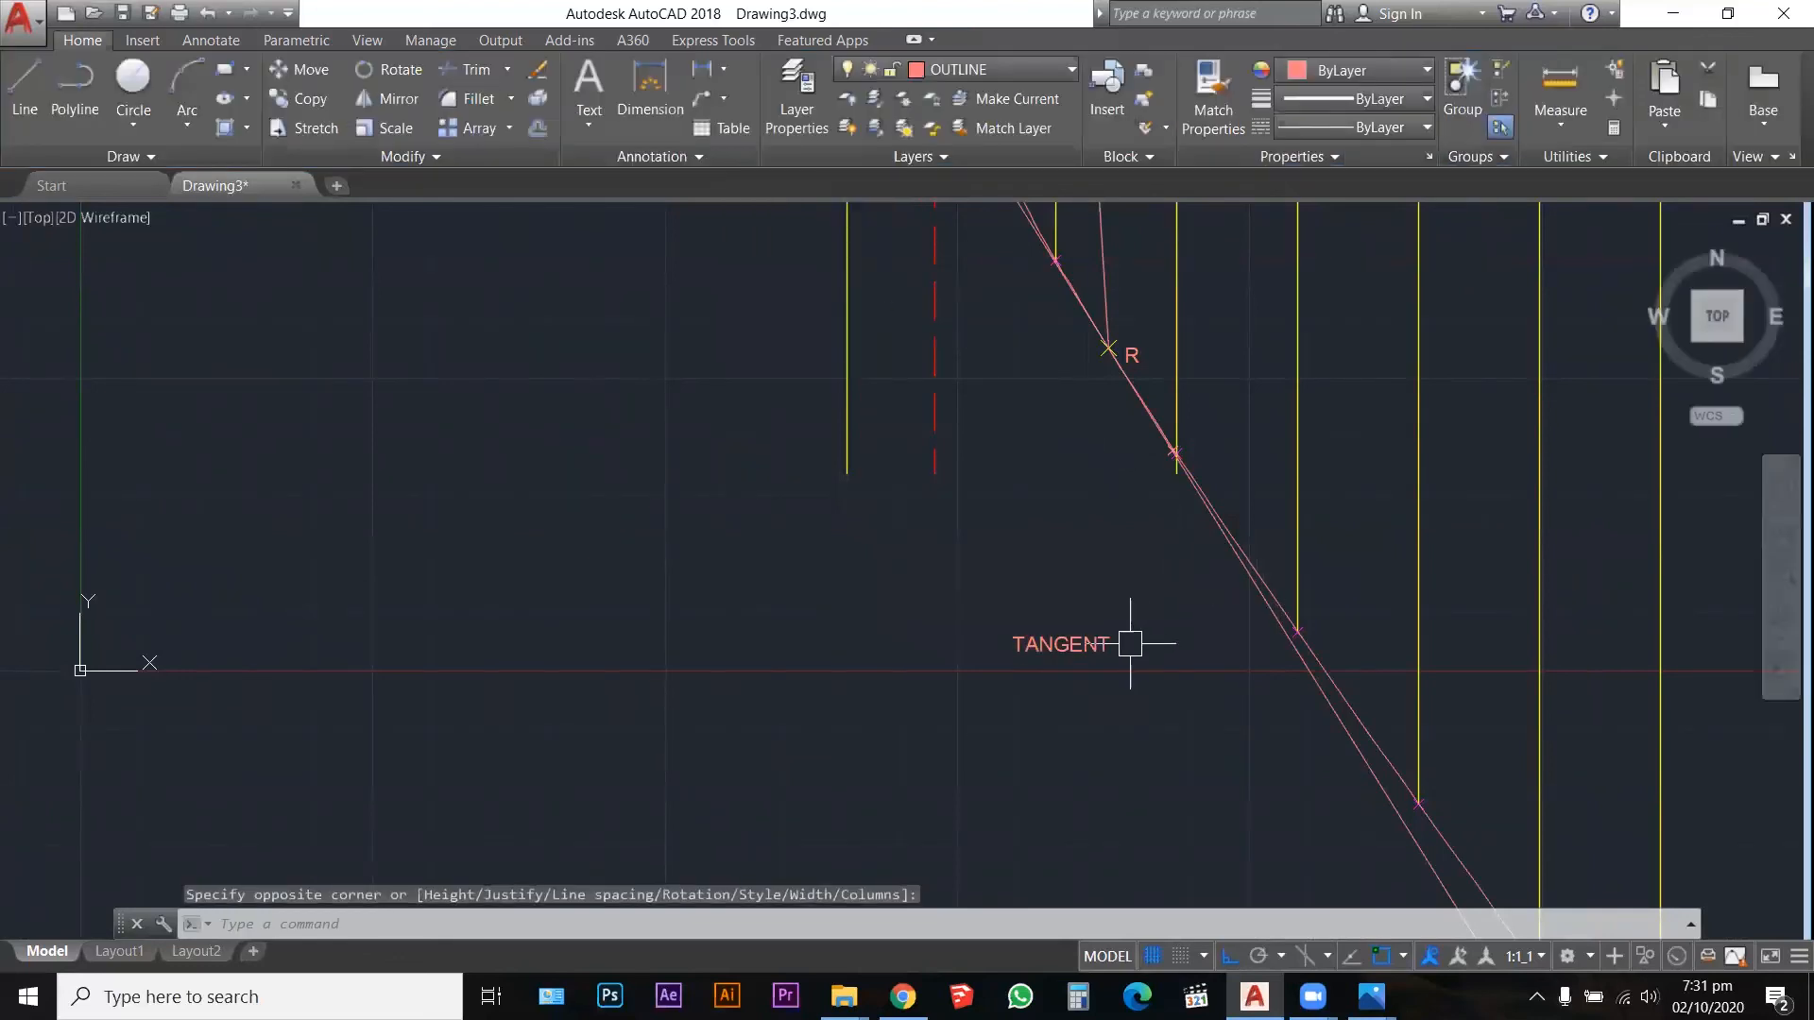
{"action": "key", "text": "Escape"}
{"action": "key", "text": "Escape"}
Step: Rotate the "TANGENT" text about its frame corner, taking the tangent line as reference and setting the new angle freehand so it runs parallel to the tangent
{"action": "scroll", "coordinate": [1129, 643], "scroll_direction": "up", "scroll_amount": 2}
{"action": "scroll", "coordinate": [1125, 640], "scroll_direction": "down", "scroll_amount": 4}
{"action": "type", "text": "R"}
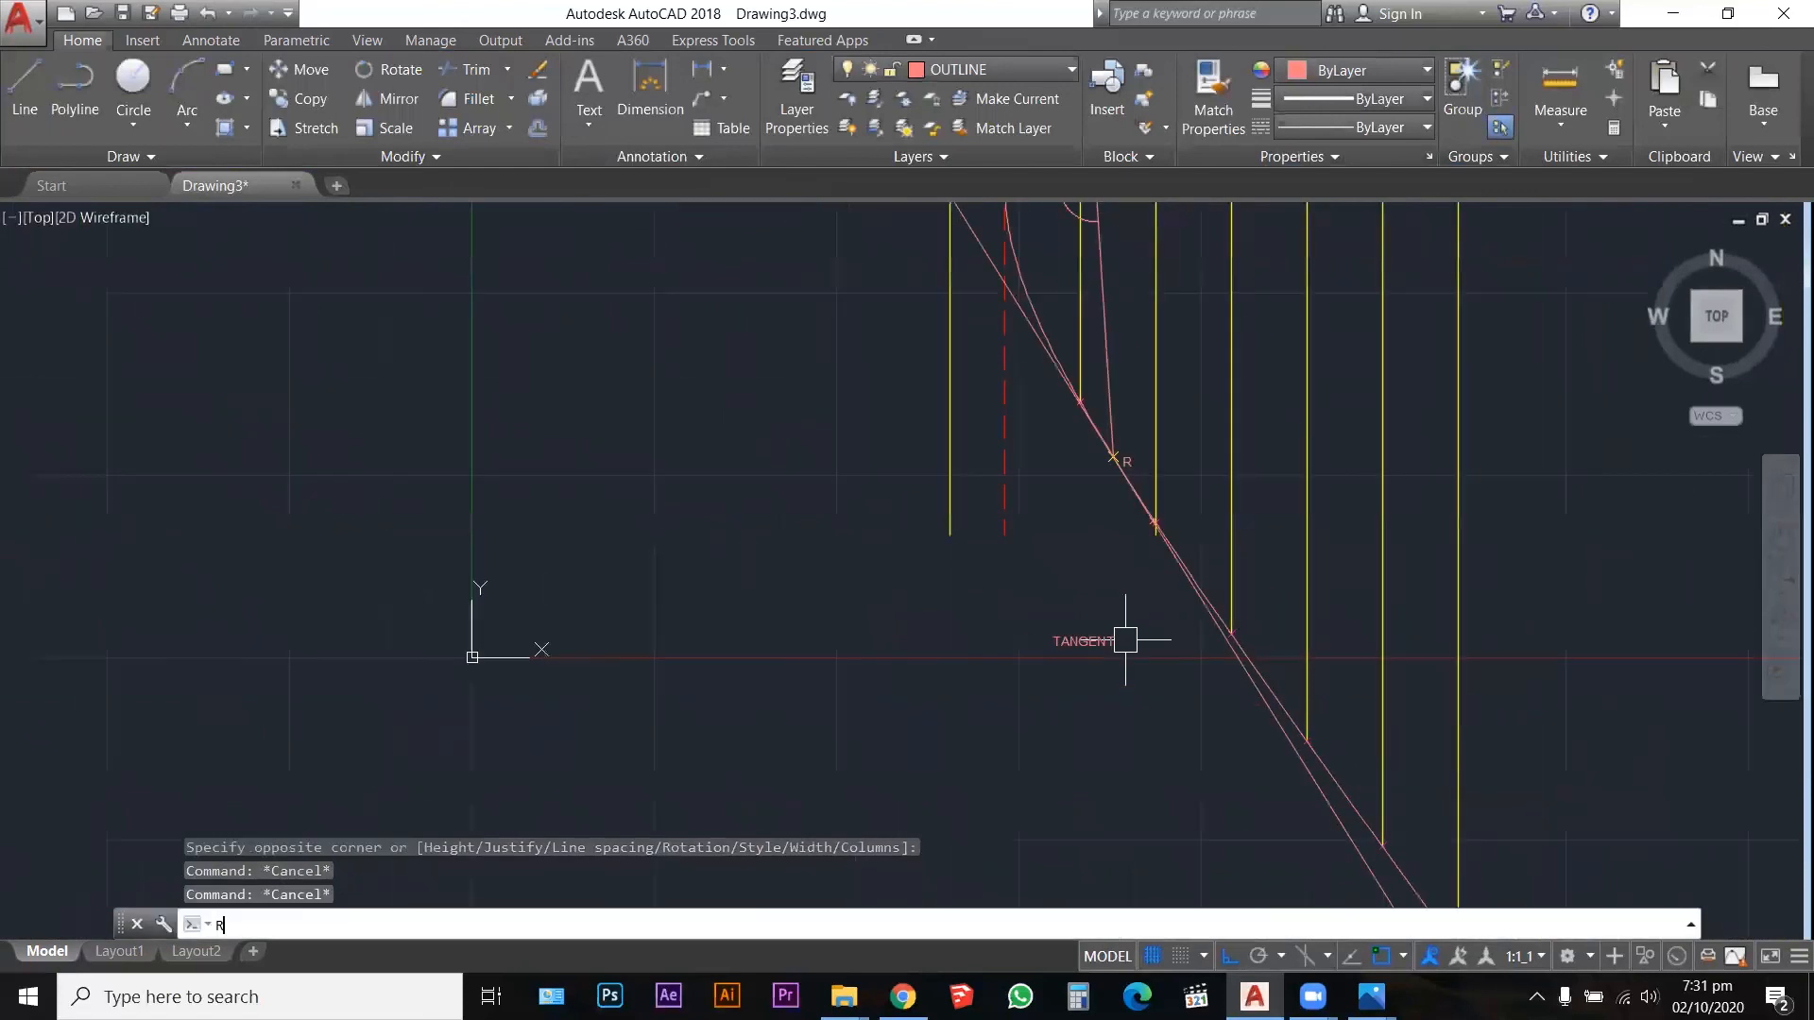
{"action": "type", "text": "O"}
{"action": "key", "text": "Return"}
{"action": "left_click", "coordinate": [1086, 638]}
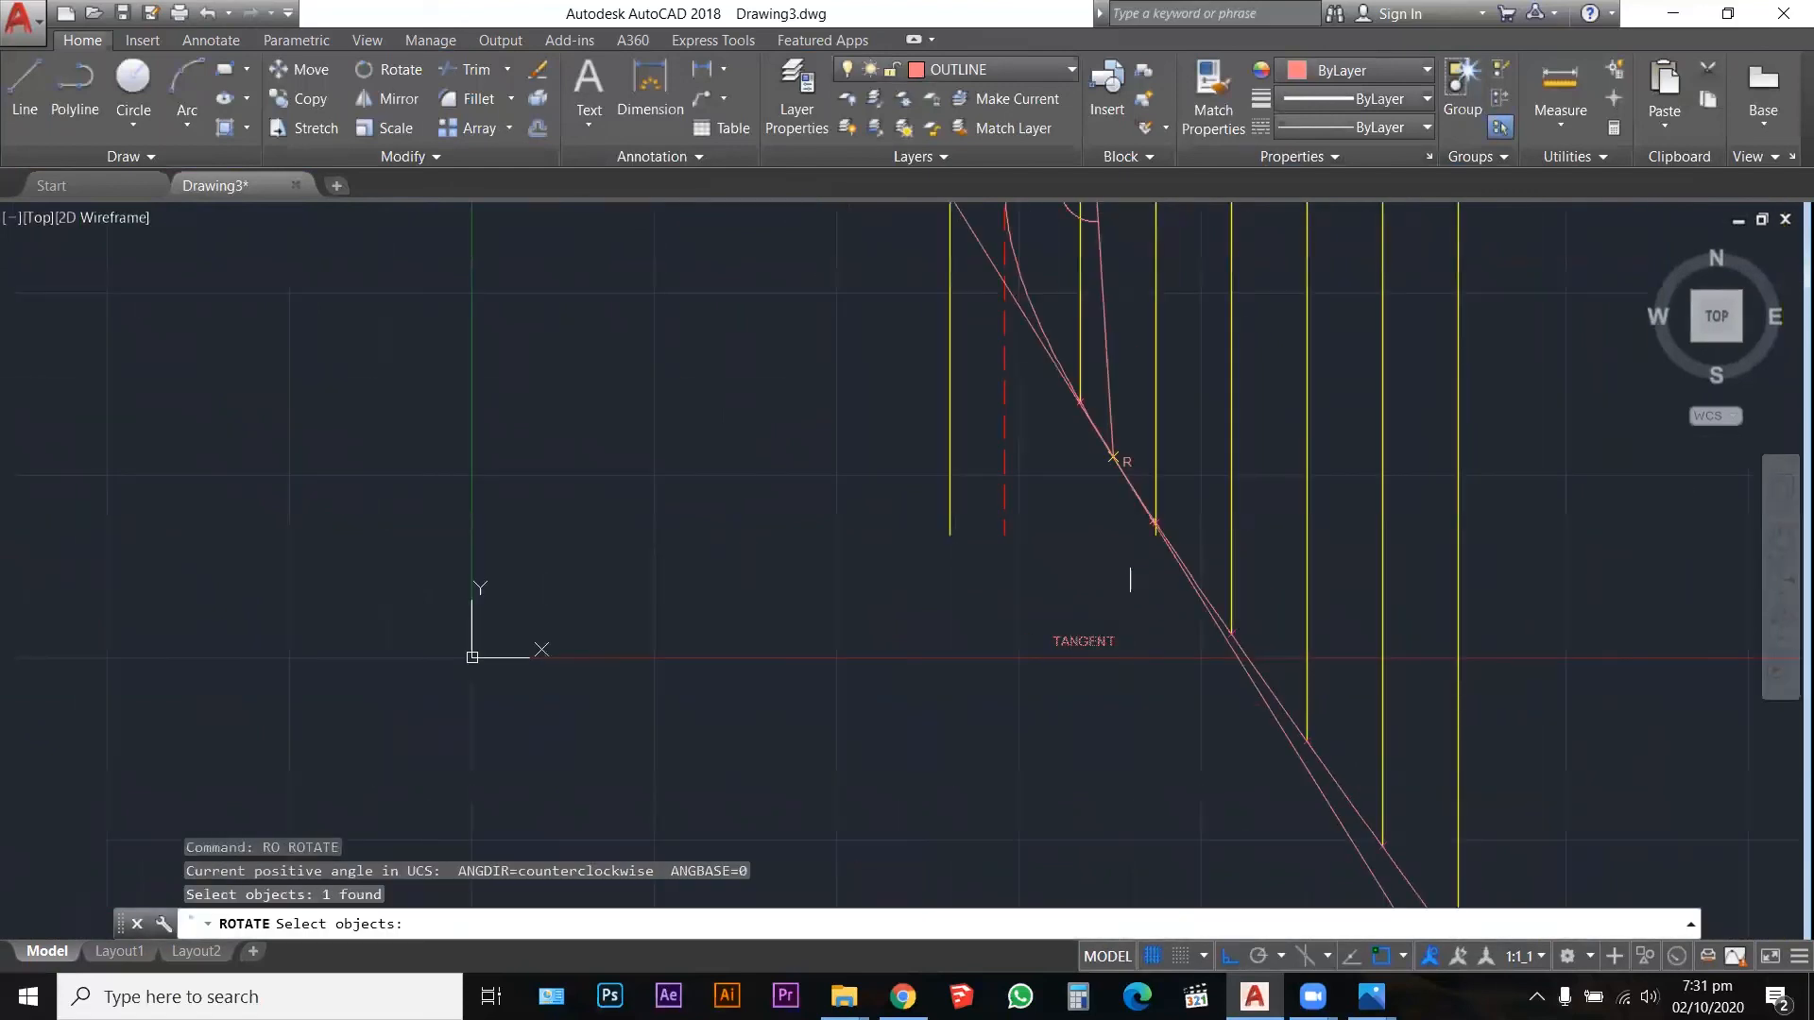
{"action": "key", "text": "Return"}
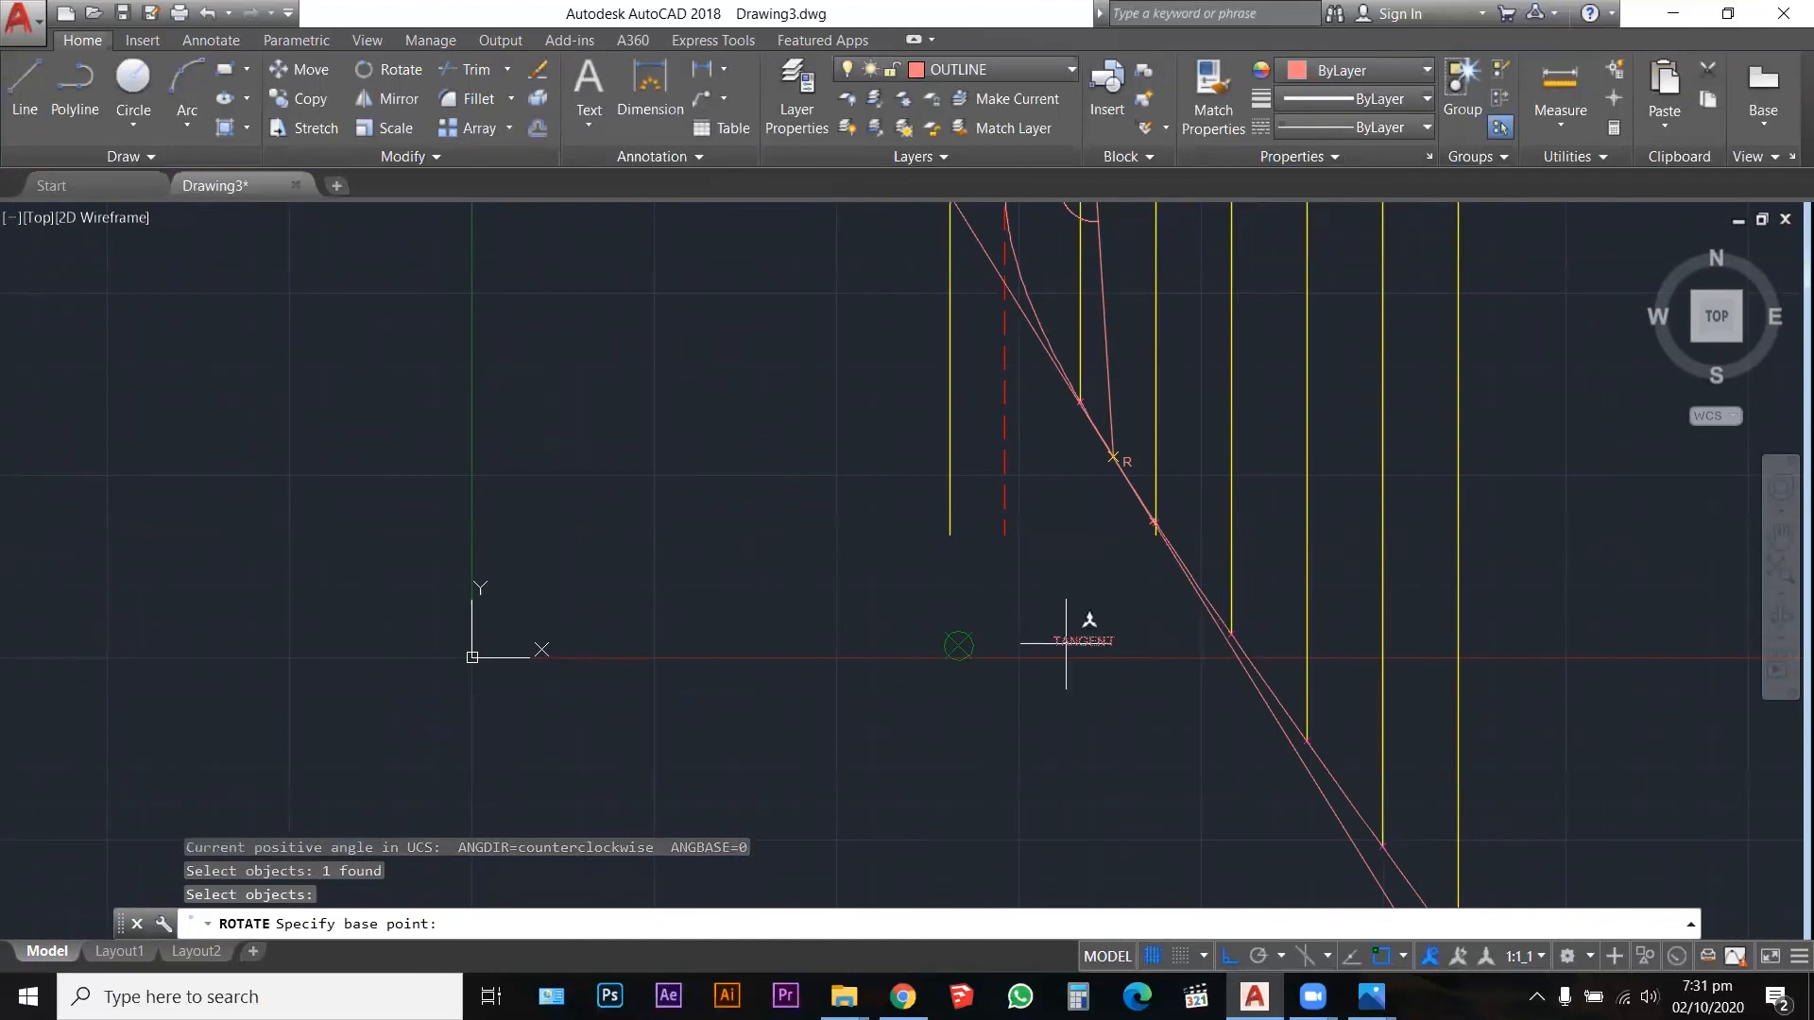
{"action": "scroll", "coordinate": [1065, 642], "scroll_direction": "up", "scroll_amount": 5}
{"action": "left_click", "coordinate": [1023, 622]}
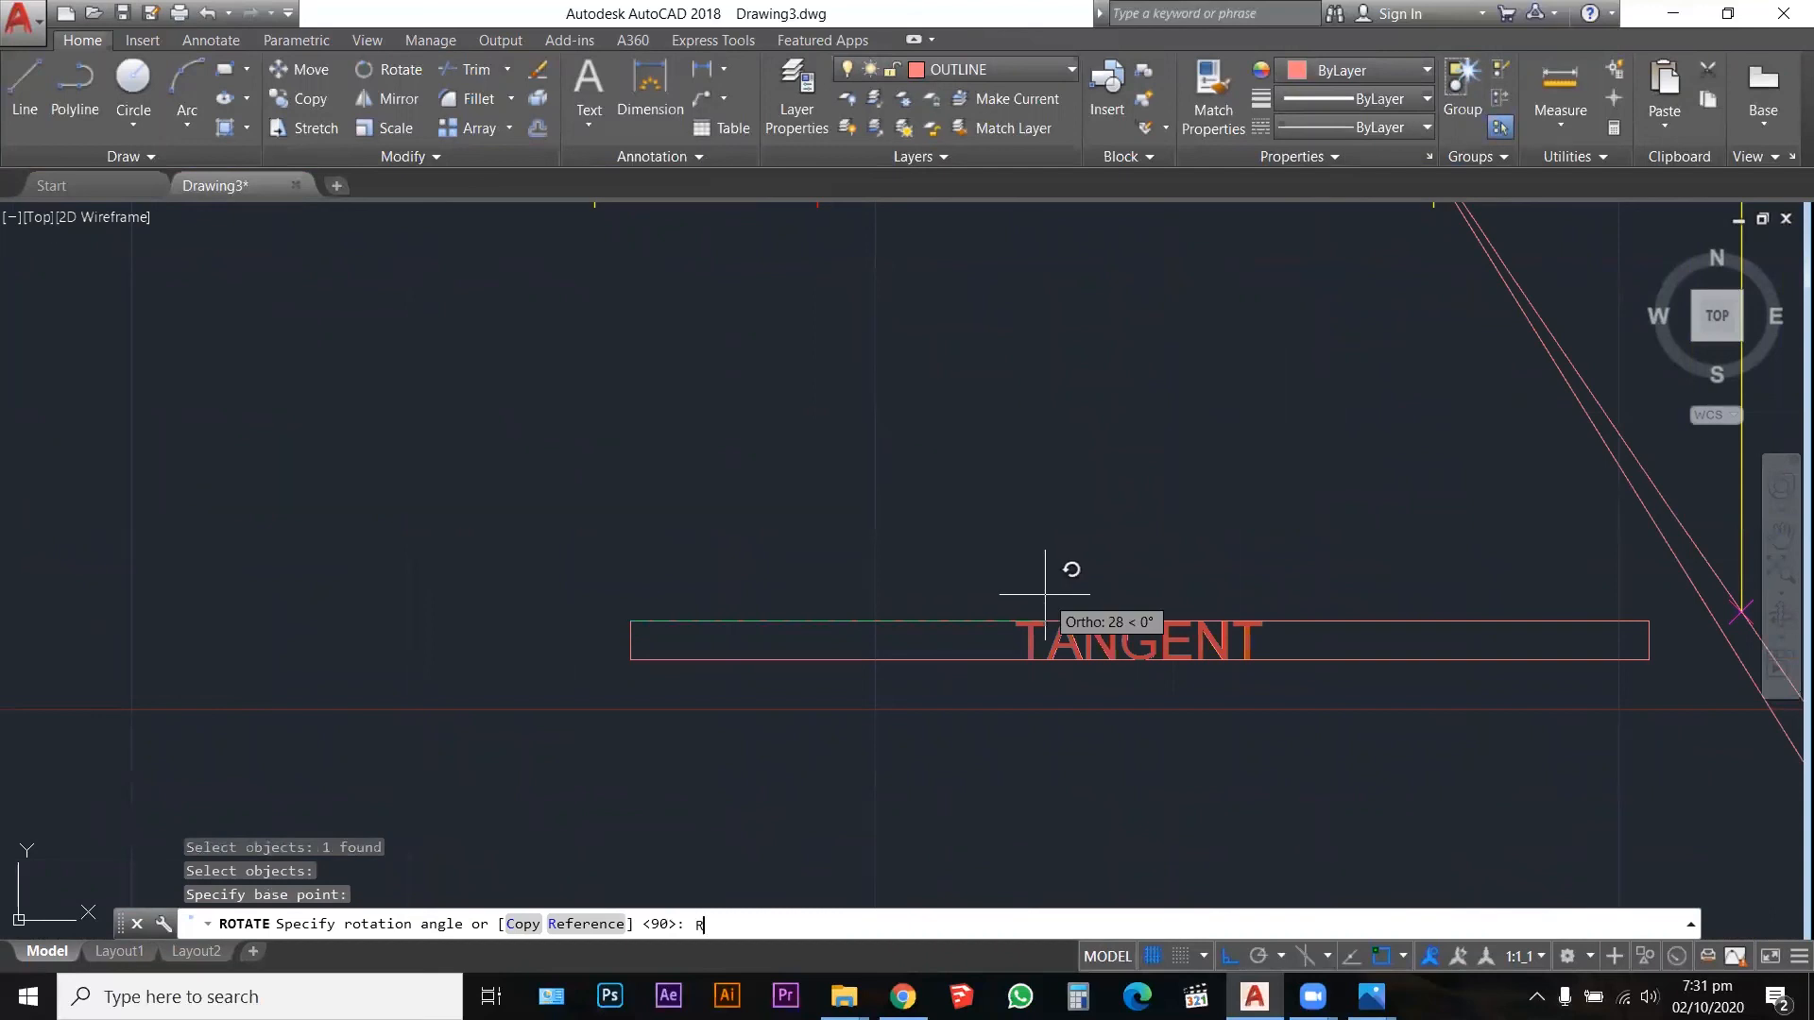
{"action": "scroll", "coordinate": [1045, 594], "scroll_direction": "down", "scroll_amount": 5}
{"action": "type", "text": "R"}
{"action": "key", "text": "Return"}
{"action": "scroll", "coordinate": [1044, 595], "scroll_direction": "down", "scroll_amount": 5}
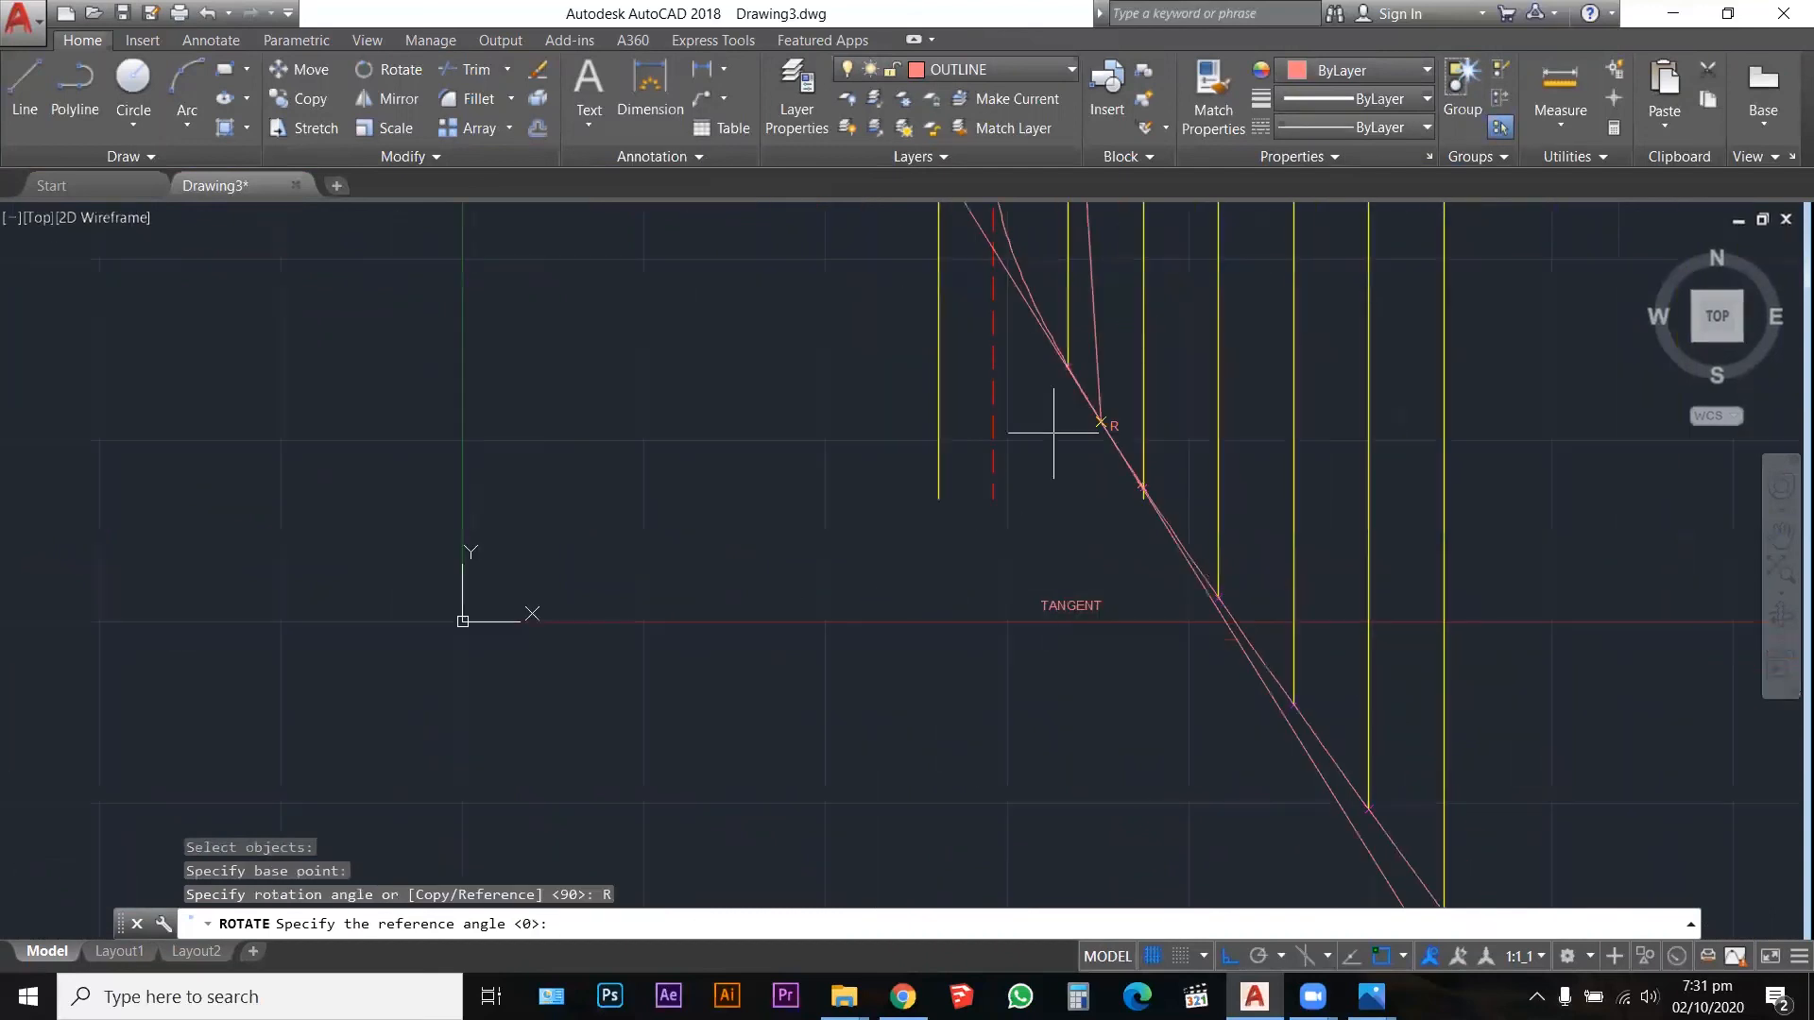
{"action": "scroll", "coordinate": [1008, 286], "scroll_direction": "up", "scroll_amount": 6}
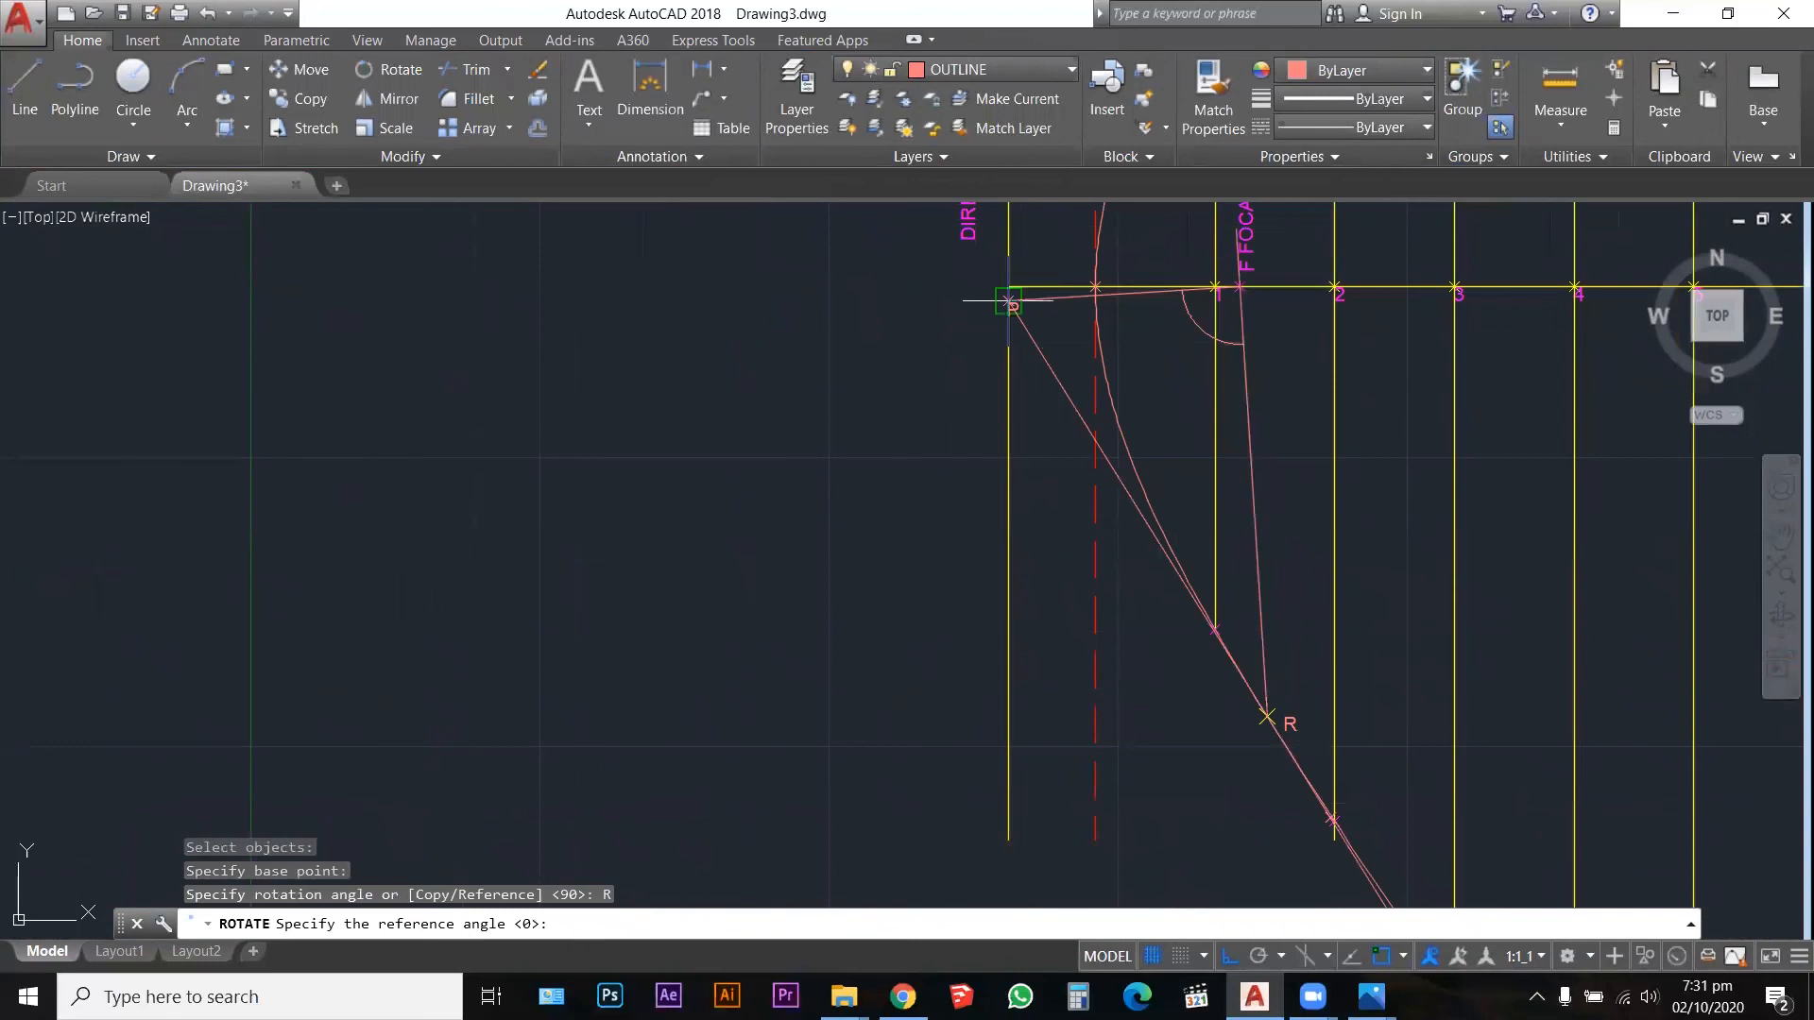
{"action": "left_click", "coordinate": [1009, 300]}
{"action": "scroll", "coordinate": [1050, 265], "scroll_direction": "down", "scroll_amount": 6}
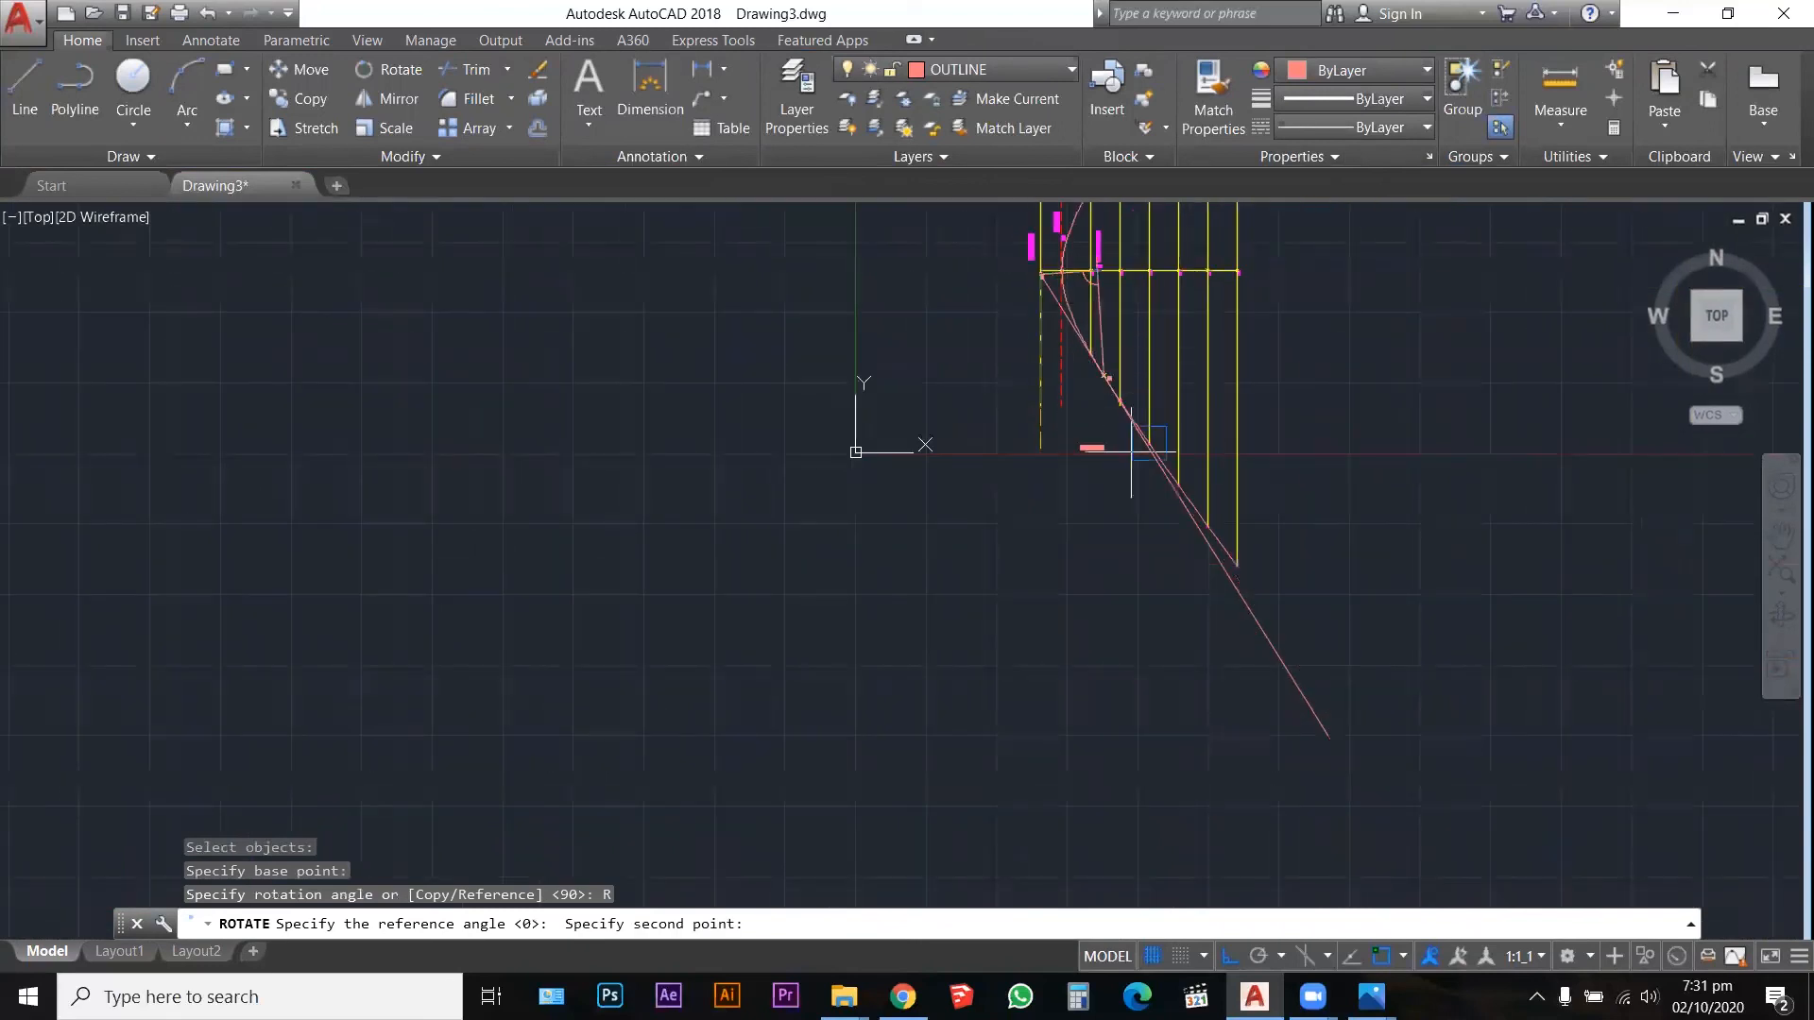
{"action": "left_click", "coordinate": [1328, 735]}
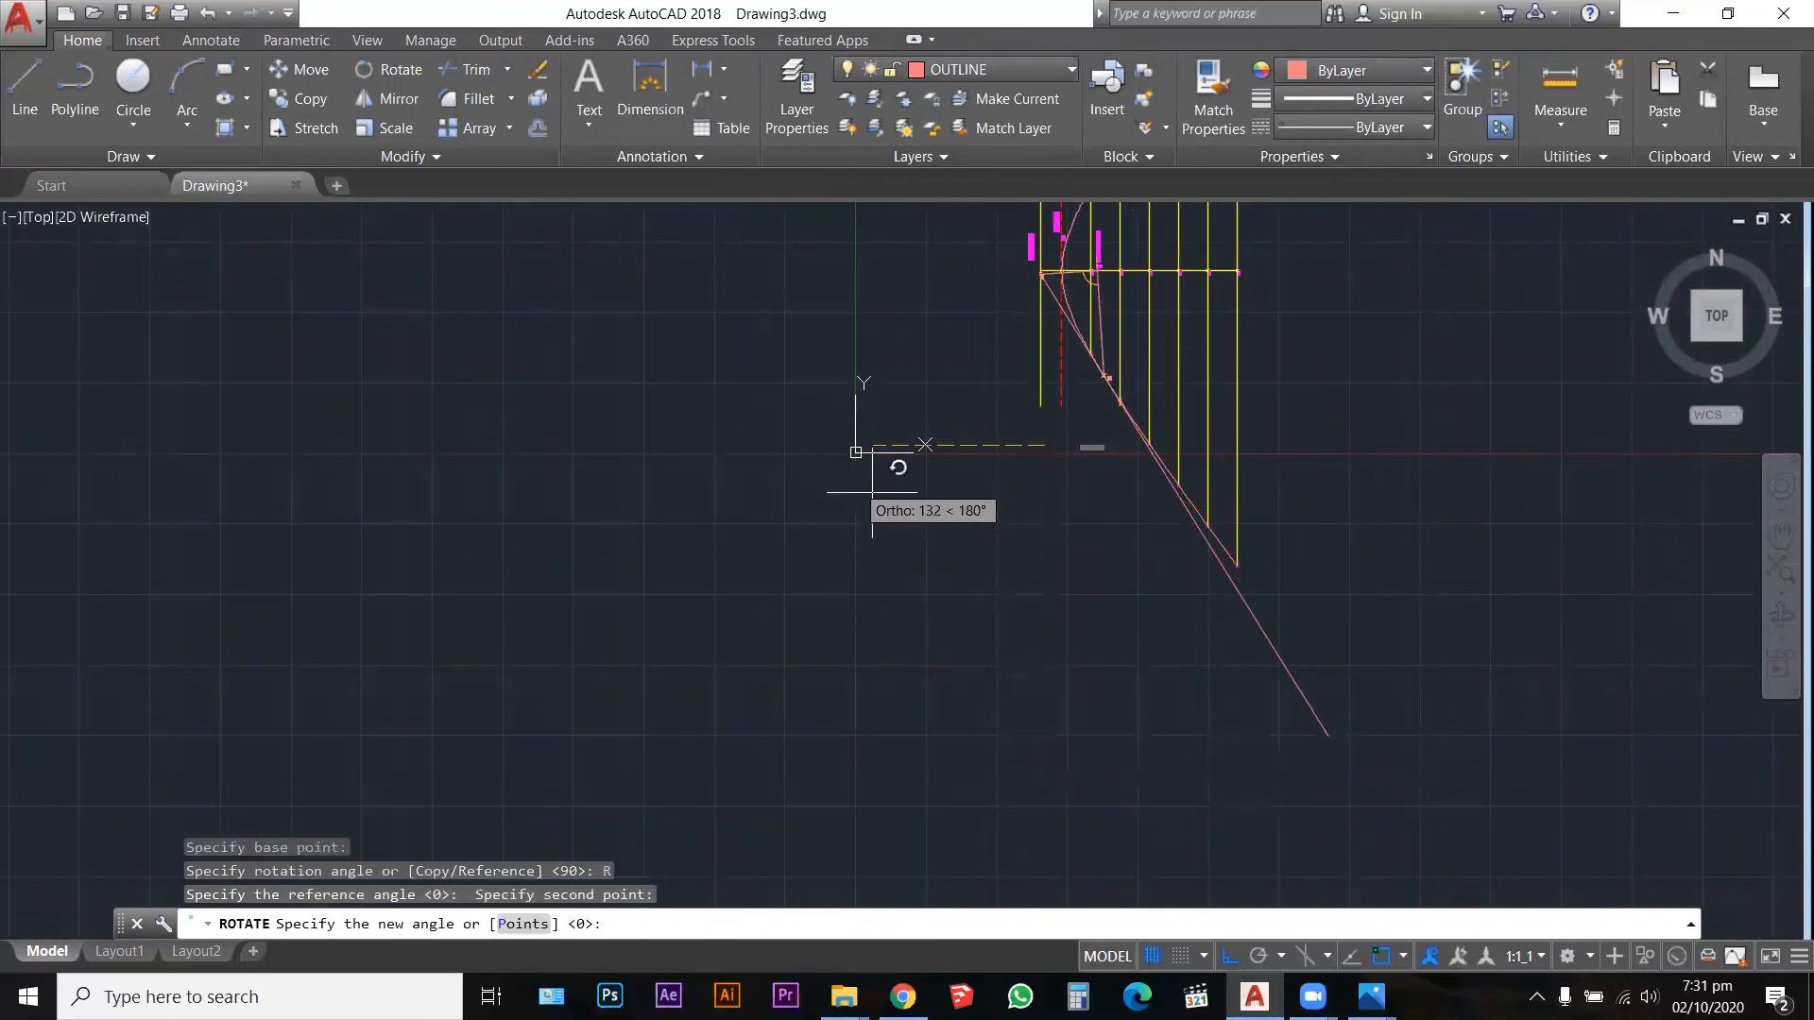
{"action": "left_click", "coordinate": [1229, 957]}
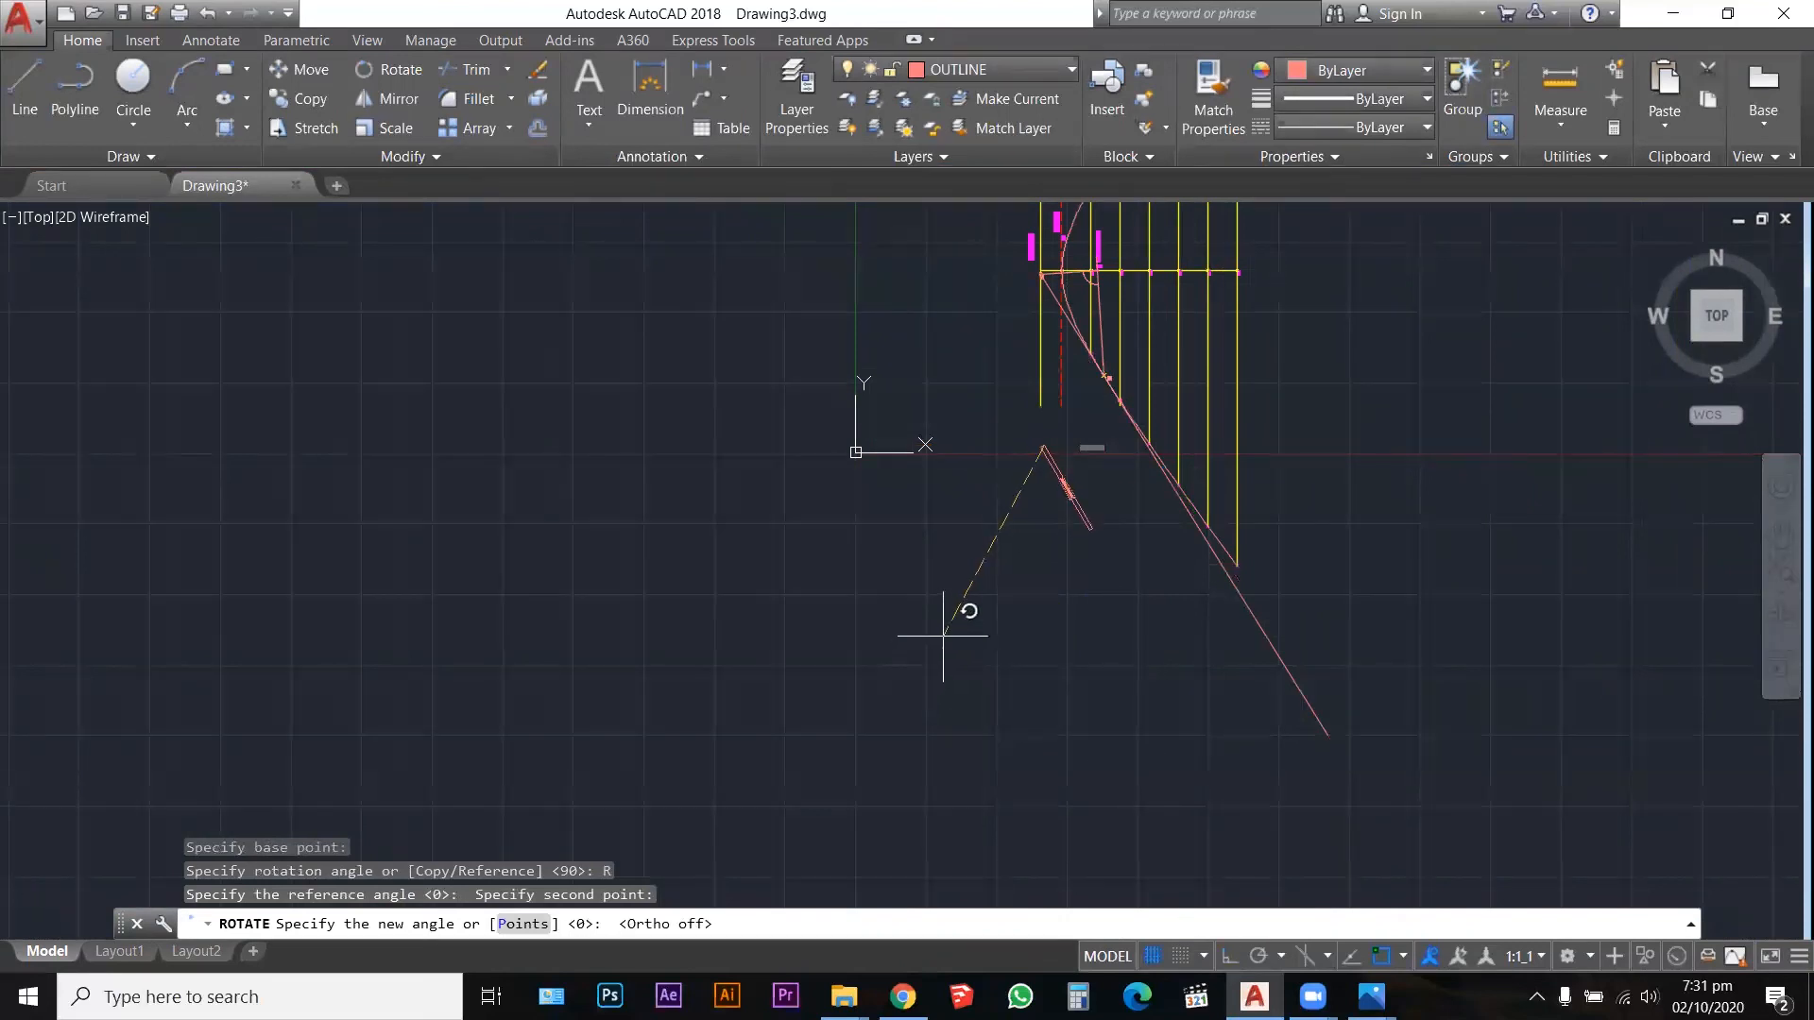
{"action": "scroll", "coordinate": [964, 584], "scroll_direction": "up", "scroll_amount": 4}
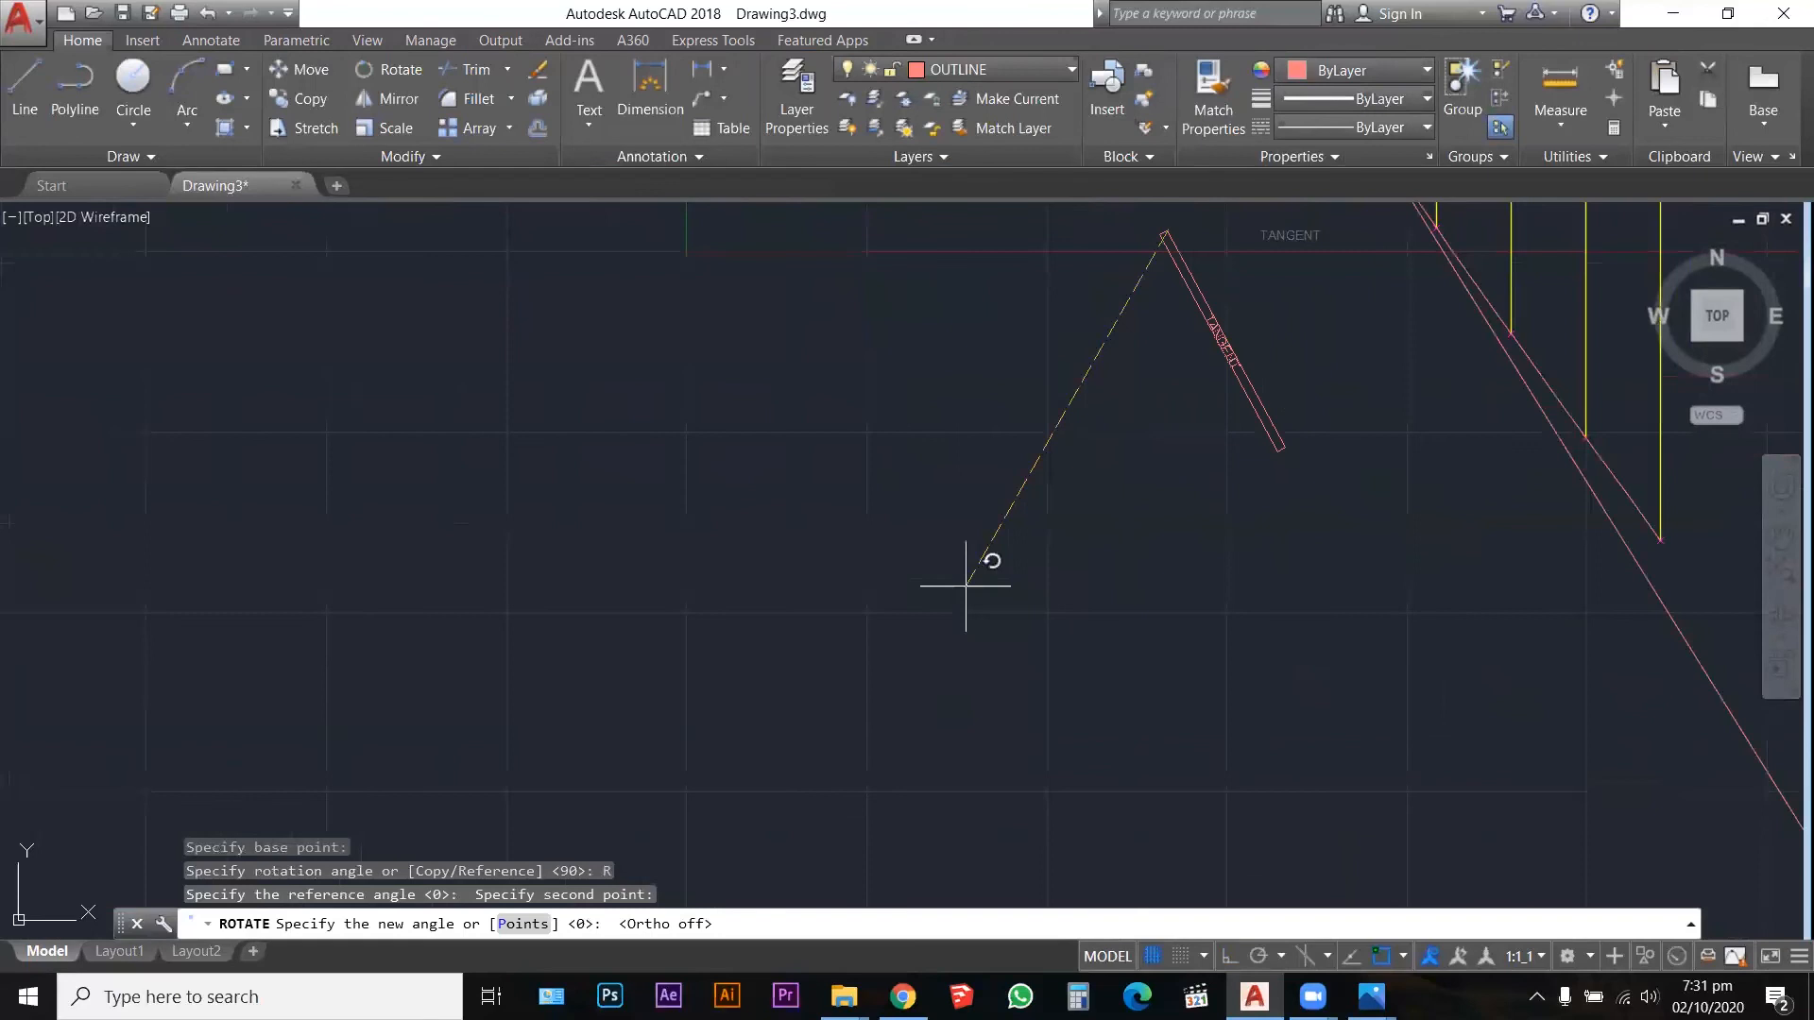
{"action": "left_click", "coordinate": [987, 592]}
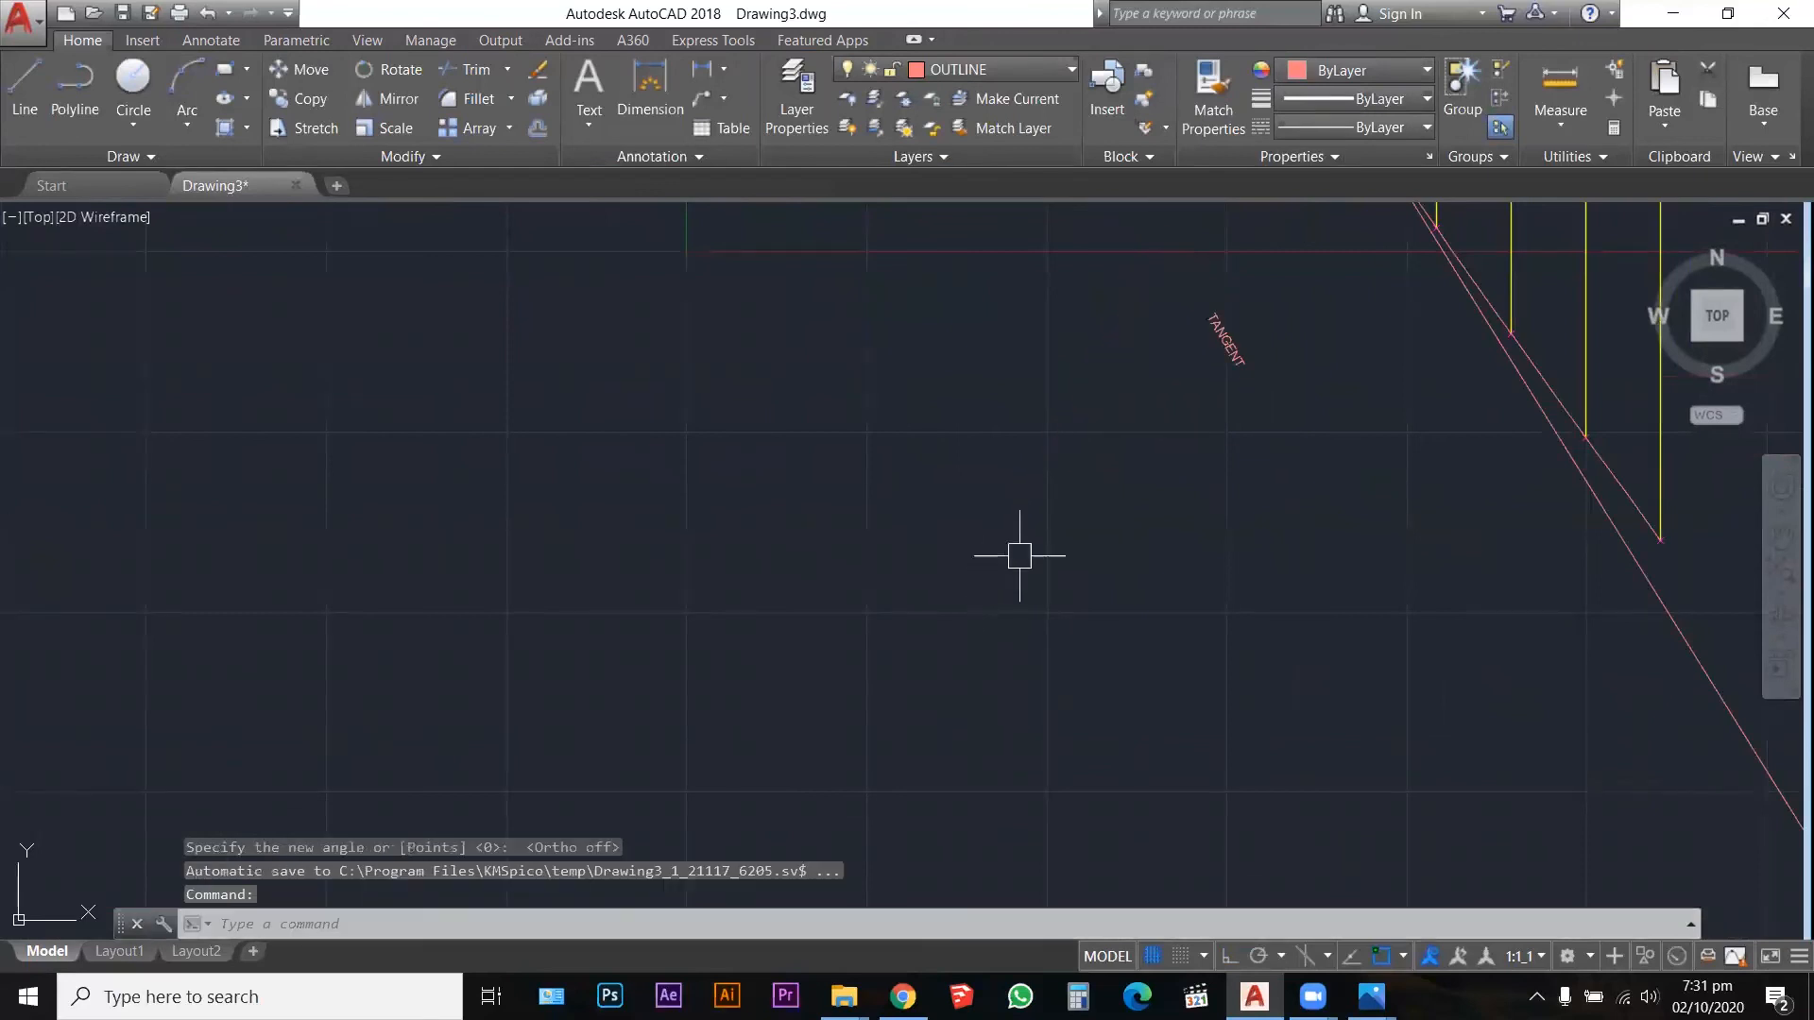
{"action": "key", "text": "Escape"}
Step: Move the rotated "TANGENT" text up beside the tangent line near point R
{"action": "type", "text": "m"}
{"action": "key", "text": "Return"}
{"action": "left_click", "coordinate": [1222, 316]}
{"action": "key", "text": "Return"}
{"action": "left_click", "coordinate": [1159, 235]}
{"action": "scroll", "coordinate": [1177, 480], "scroll_direction": "down", "scroll_amount": 10}
{"action": "scroll", "coordinate": [1197, 384], "scroll_direction": "up", "scroll_amount": 10}
{"action": "scroll", "coordinate": [1190, 394], "scroll_direction": "up", "scroll_amount": 2}
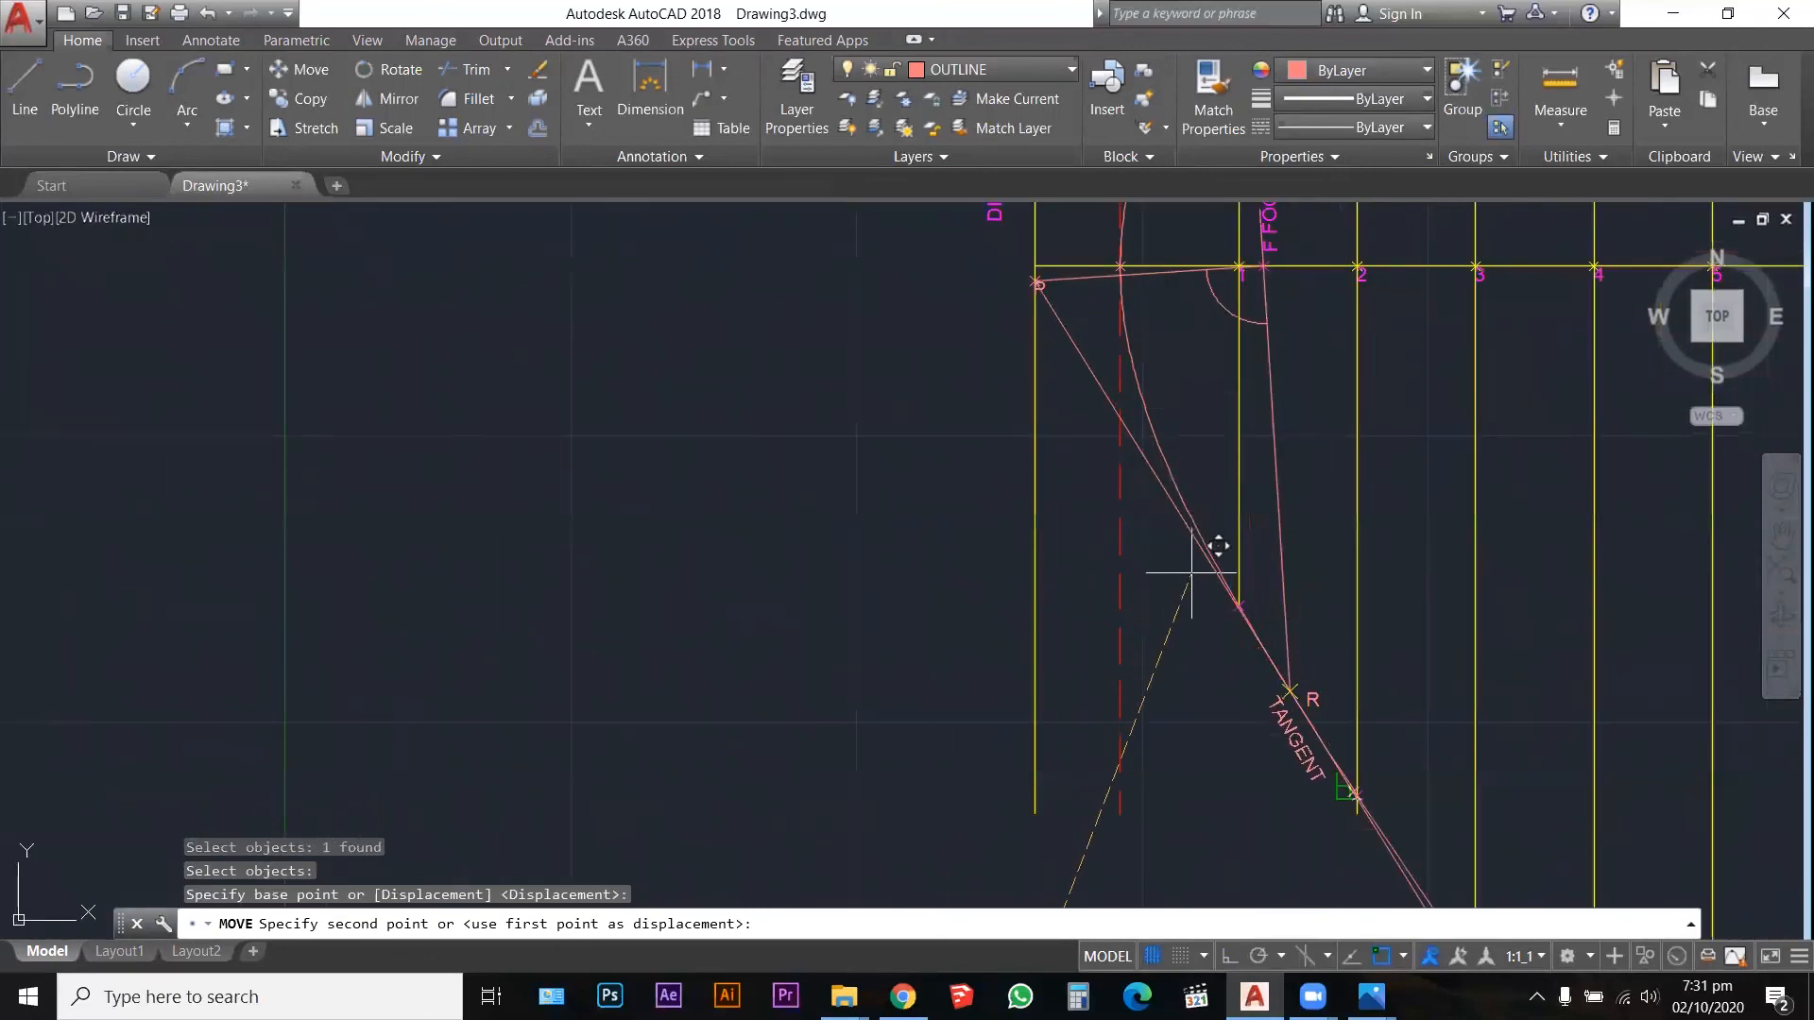
{"action": "left_click", "coordinate": [1198, 585]}
Step: Move the "TANGENT" text again to shift it away from the curve toward the outer side of the tangent line
{"action": "scroll", "coordinate": [1129, 506], "scroll_direction": "down", "scroll_amount": 4}
{"action": "scroll", "coordinate": [1244, 719], "scroll_direction": "up", "scroll_amount": 2}
{"action": "scroll", "coordinate": [1244, 719], "scroll_direction": "up", "scroll_amount": 8}
{"action": "scroll", "coordinate": [1316, 648], "scroll_direction": "down", "scroll_amount": 4}
{"action": "scroll", "coordinate": [1323, 562], "scroll_direction": "up", "scroll_amount": 2}
{"action": "scroll", "coordinate": [1372, 573], "scroll_direction": "up", "scroll_amount": 2}
{"action": "type", "text": "m"}
{"action": "key", "text": "Return"}
{"action": "left_click", "coordinate": [1348, 519]}
{"action": "key", "text": "Return"}
{"action": "left_click", "coordinate": [1360, 351]}
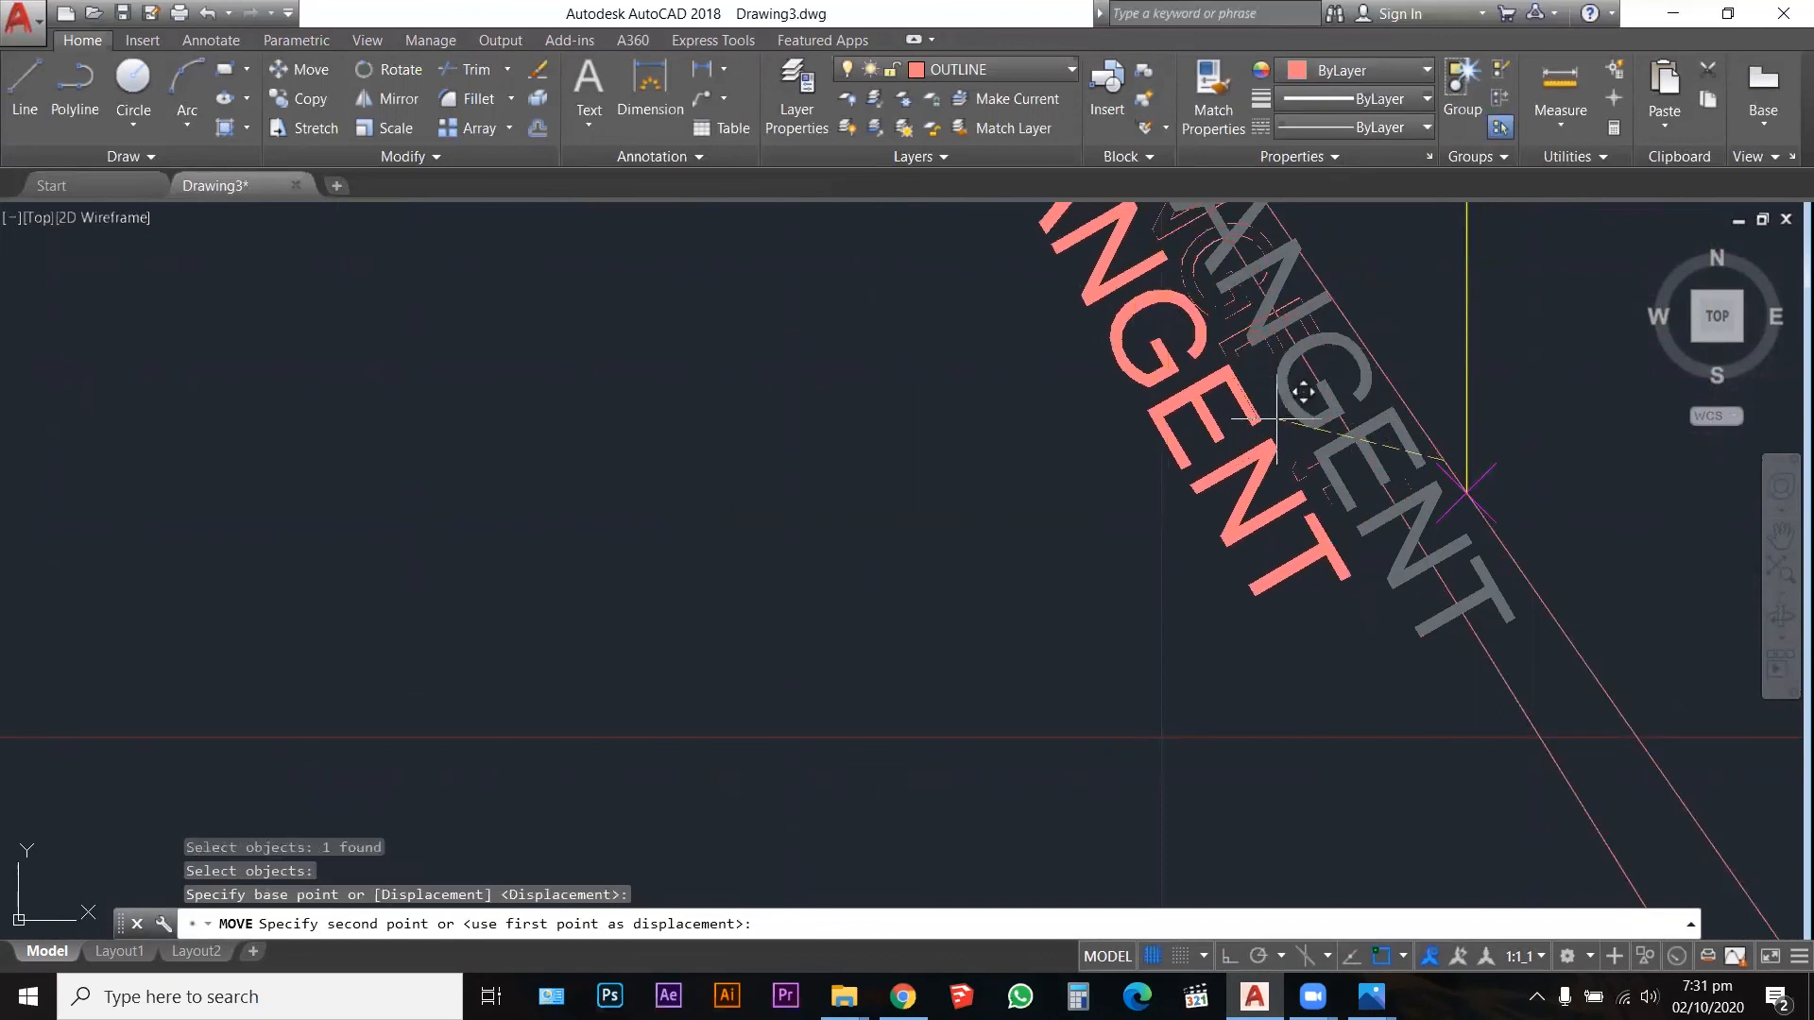
{"action": "left_click", "coordinate": [1293, 436]}
Step: Adjust the "TANGENT" text by its grip until it sits just clear of the tangent line on its lower side
{"action": "scroll", "coordinate": [1295, 478], "scroll_direction": "down", "scroll_amount": 3}
{"action": "scroll", "coordinate": [1364, 566], "scroll_direction": "up", "scroll_amount": 3}
{"action": "left_click", "coordinate": [1315, 554]}
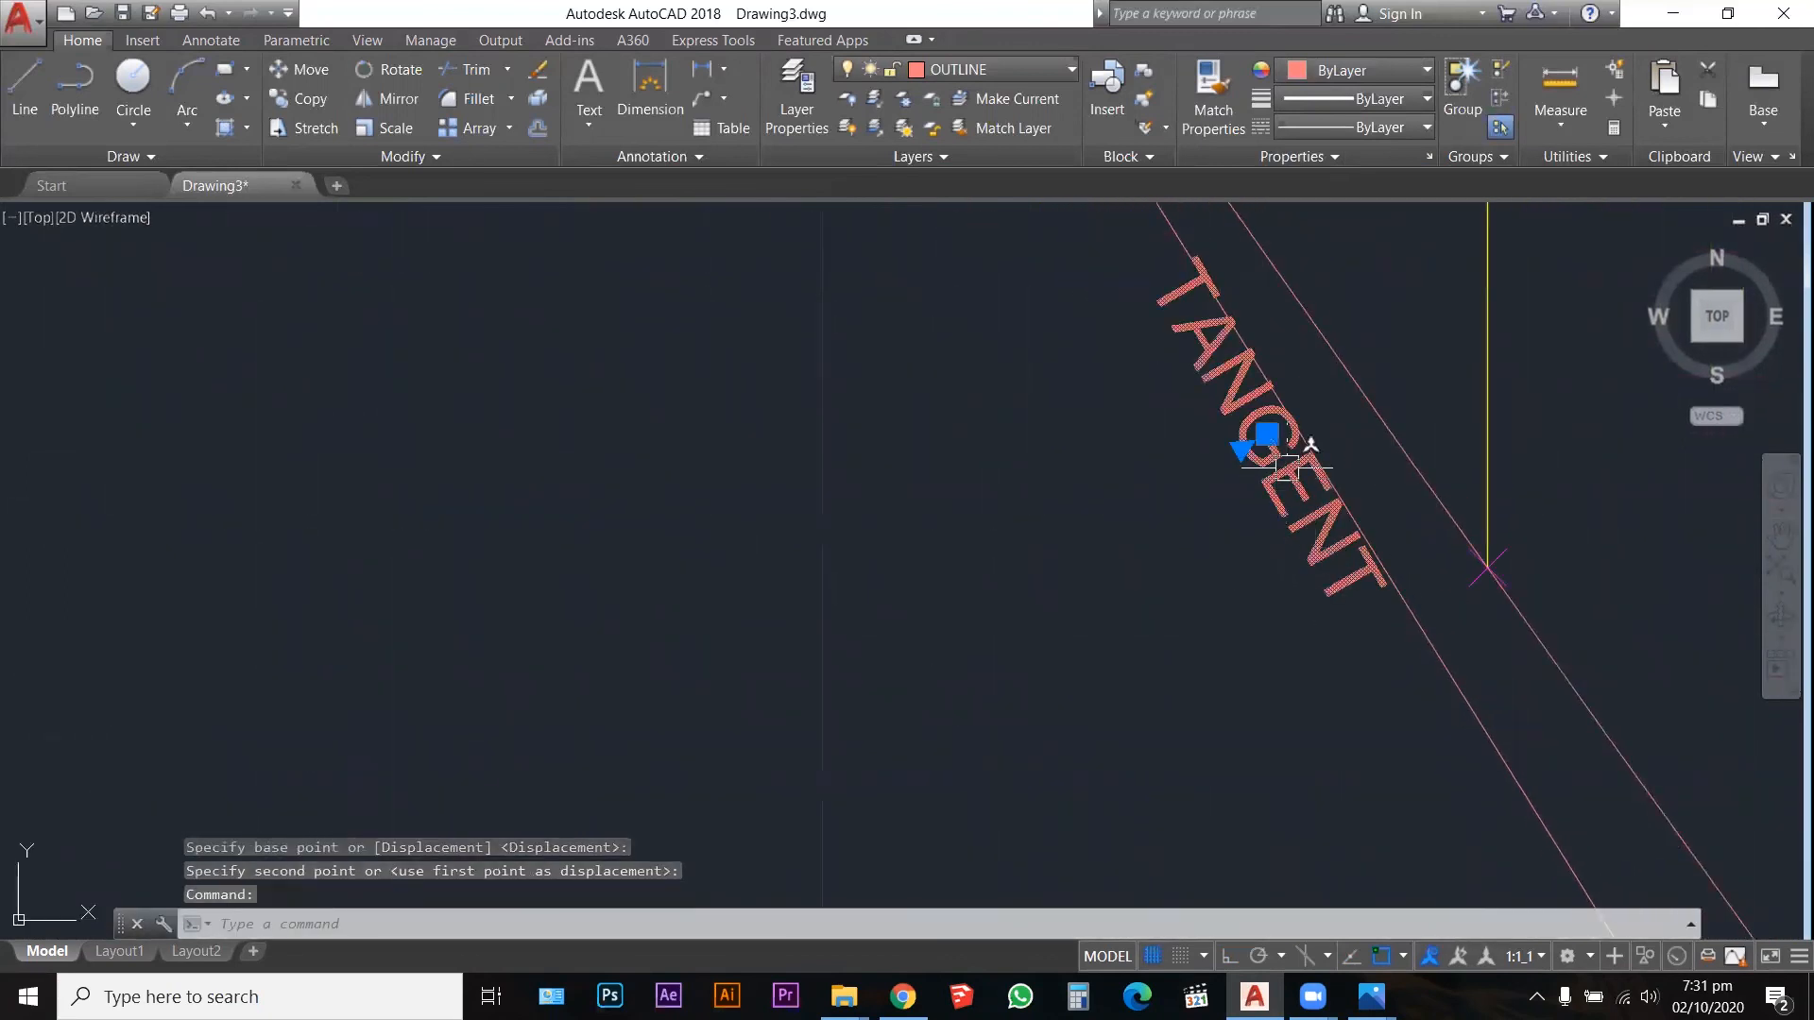
{"action": "left_click", "coordinate": [1267, 435]}
{"action": "left_click", "coordinate": [1243, 445]}
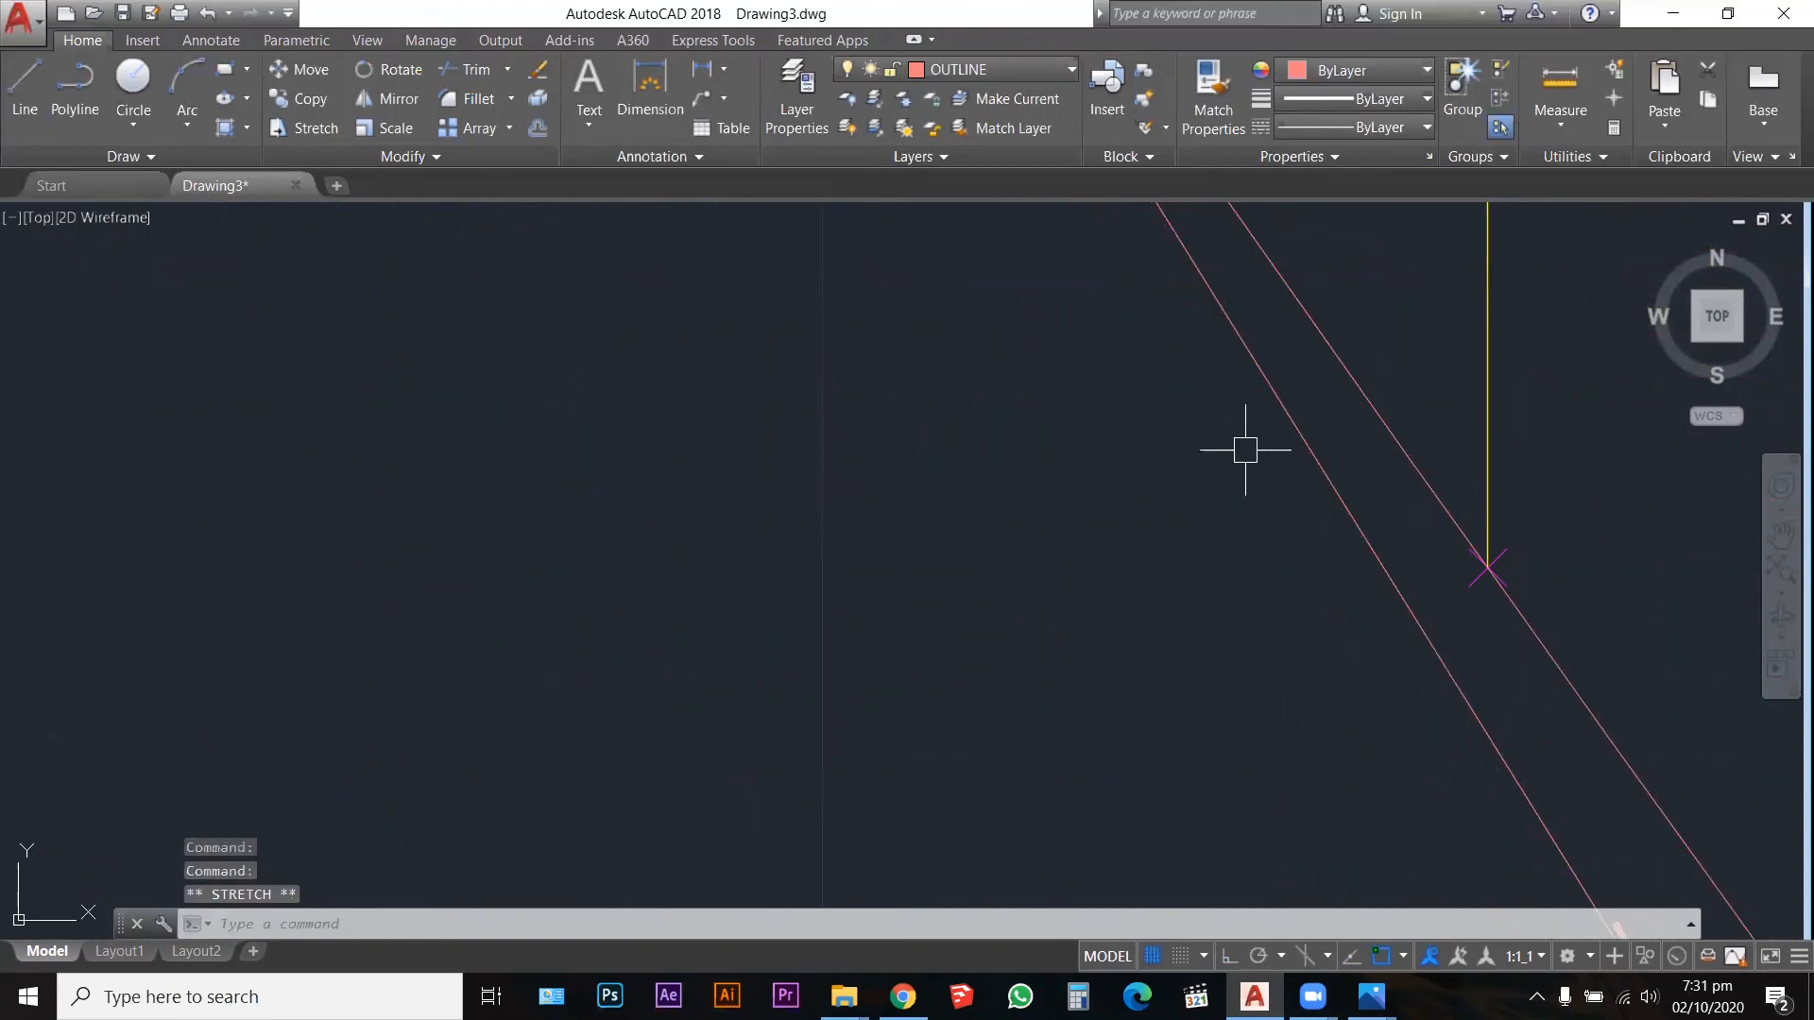
{"action": "scroll", "coordinate": [1254, 446], "scroll_direction": "down", "scroll_amount": 3}
{"action": "scroll", "coordinate": [1379, 604], "scroll_direction": "up", "scroll_amount": 5}
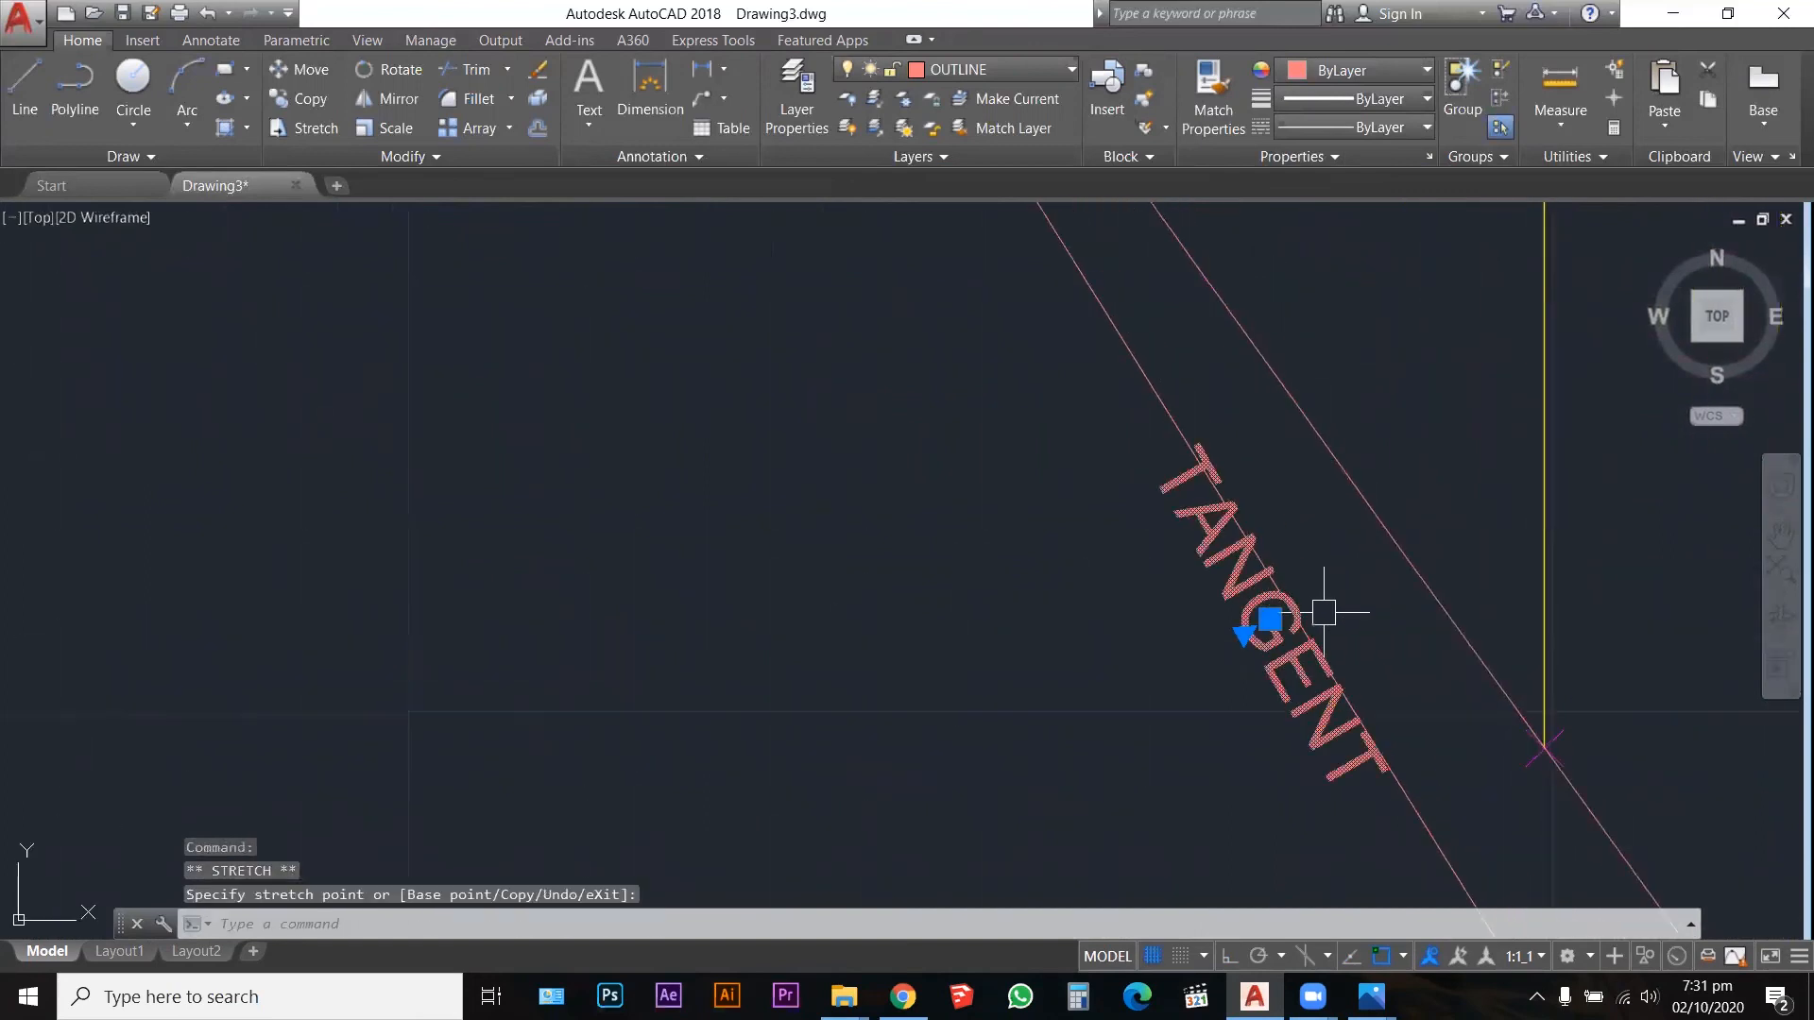
{"action": "left_click", "coordinate": [1267, 620]}
{"action": "left_click", "coordinate": [1218, 605]}
{"action": "scroll", "coordinate": [1204, 595], "scroll_direction": "down", "scroll_amount": 3}
{"action": "scroll", "coordinate": [1238, 610], "scroll_direction": "up", "scroll_amount": 2}
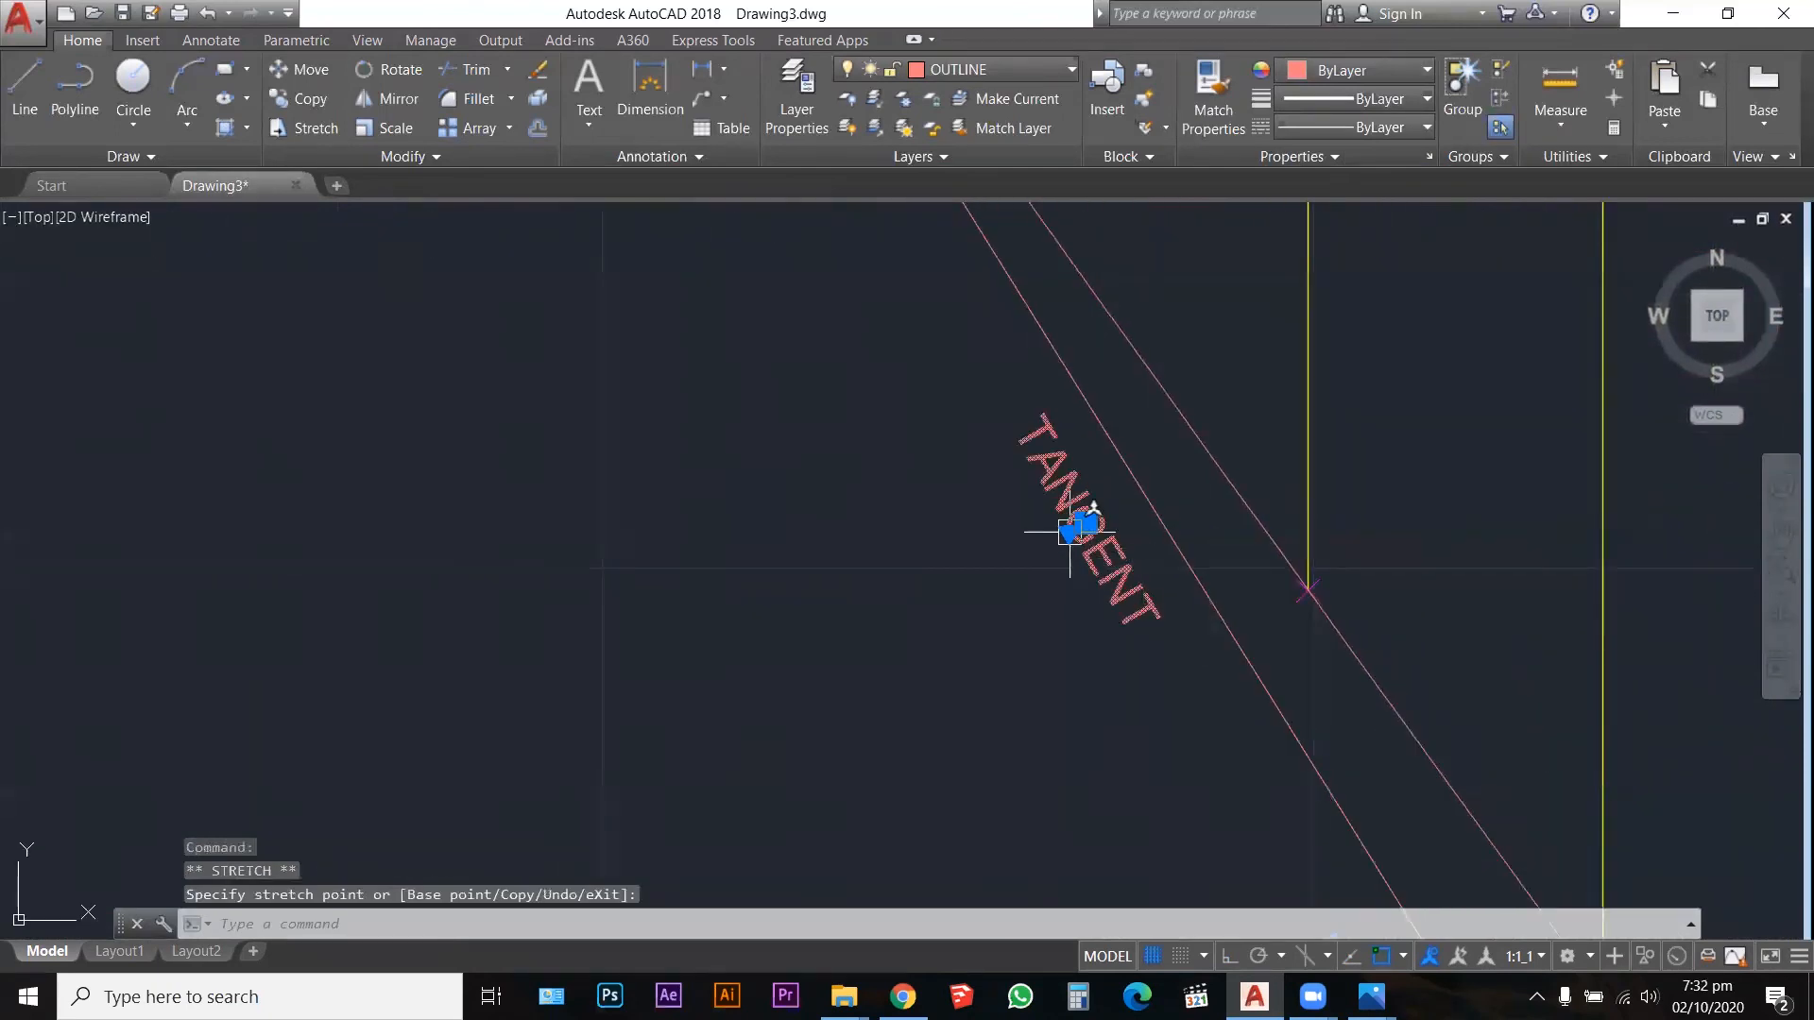
{"action": "left_click", "coordinate": [1085, 523]}
{"action": "left_click", "coordinate": [1098, 500]}
{"action": "scroll", "coordinate": [1118, 523], "scroll_direction": "down", "scroll_amount": 3}
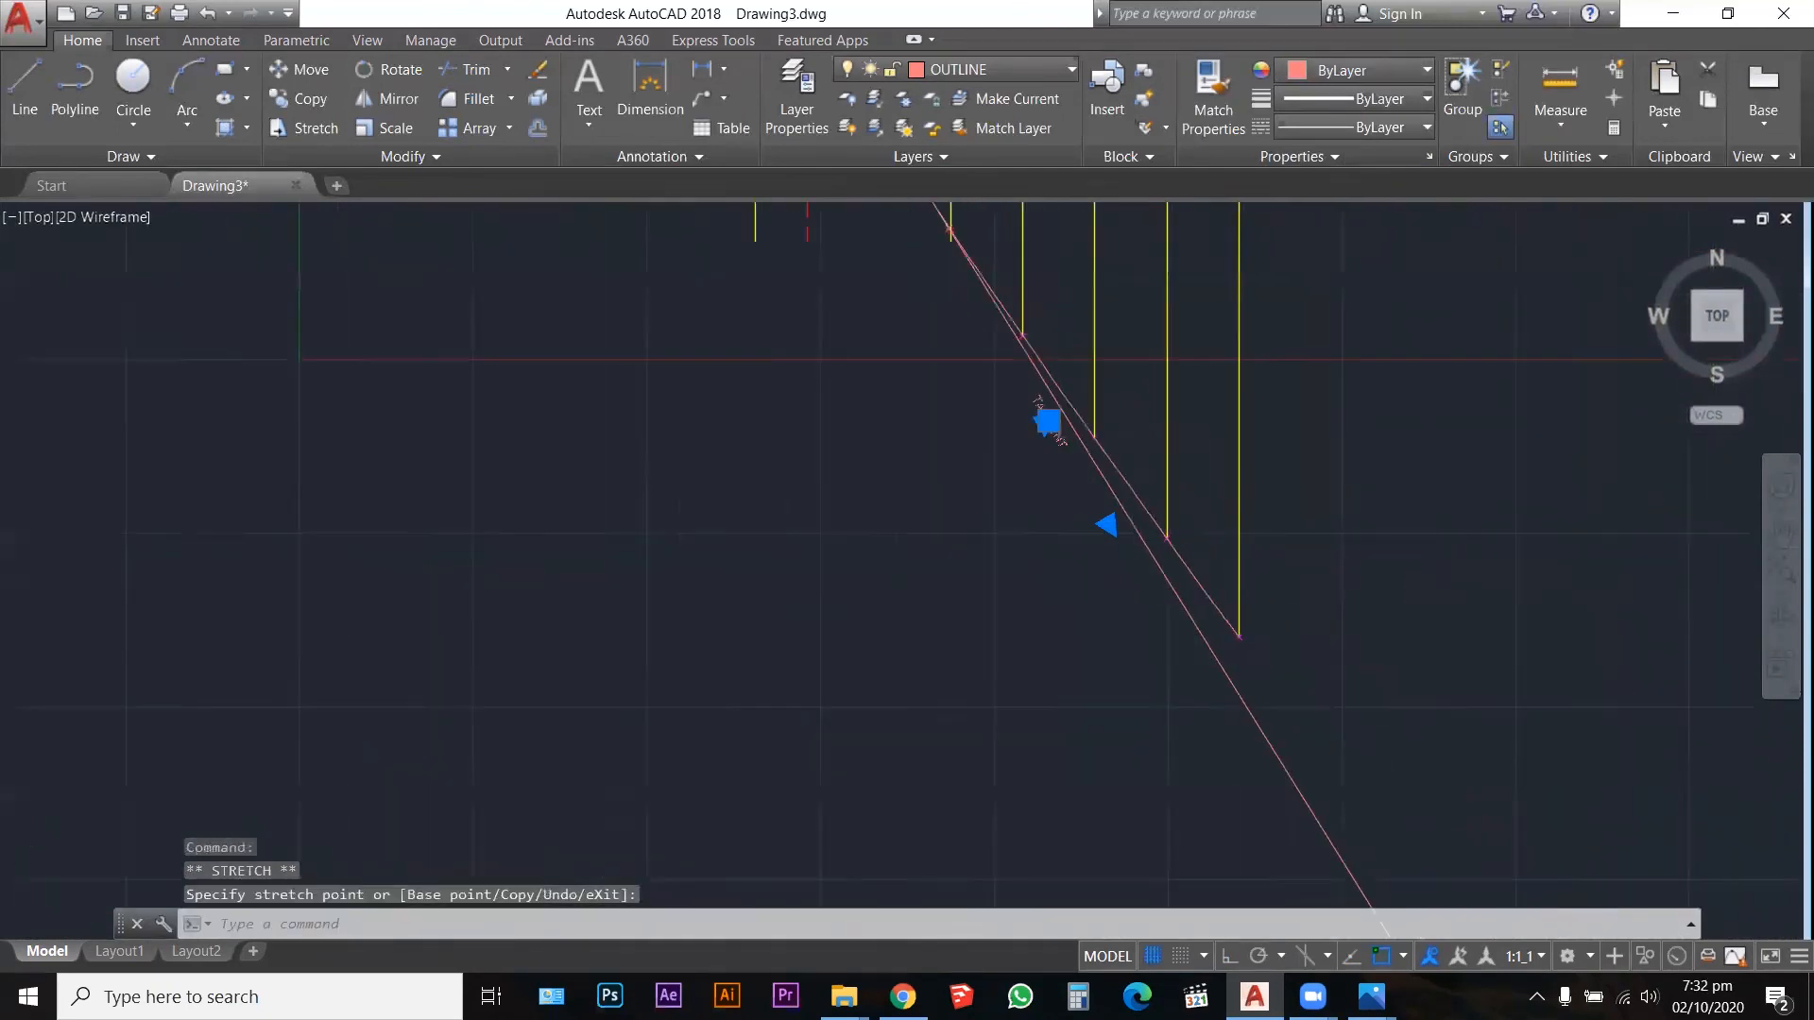
{"action": "key", "text": "Escape"}
{"action": "key", "text": "Escape"}
Step: Put the "TANGENT" text on the TEXTS layer
{"action": "scroll", "coordinate": [1075, 454], "scroll_direction": "up", "scroll_amount": 2}
{"action": "left_click", "coordinate": [1079, 430]}
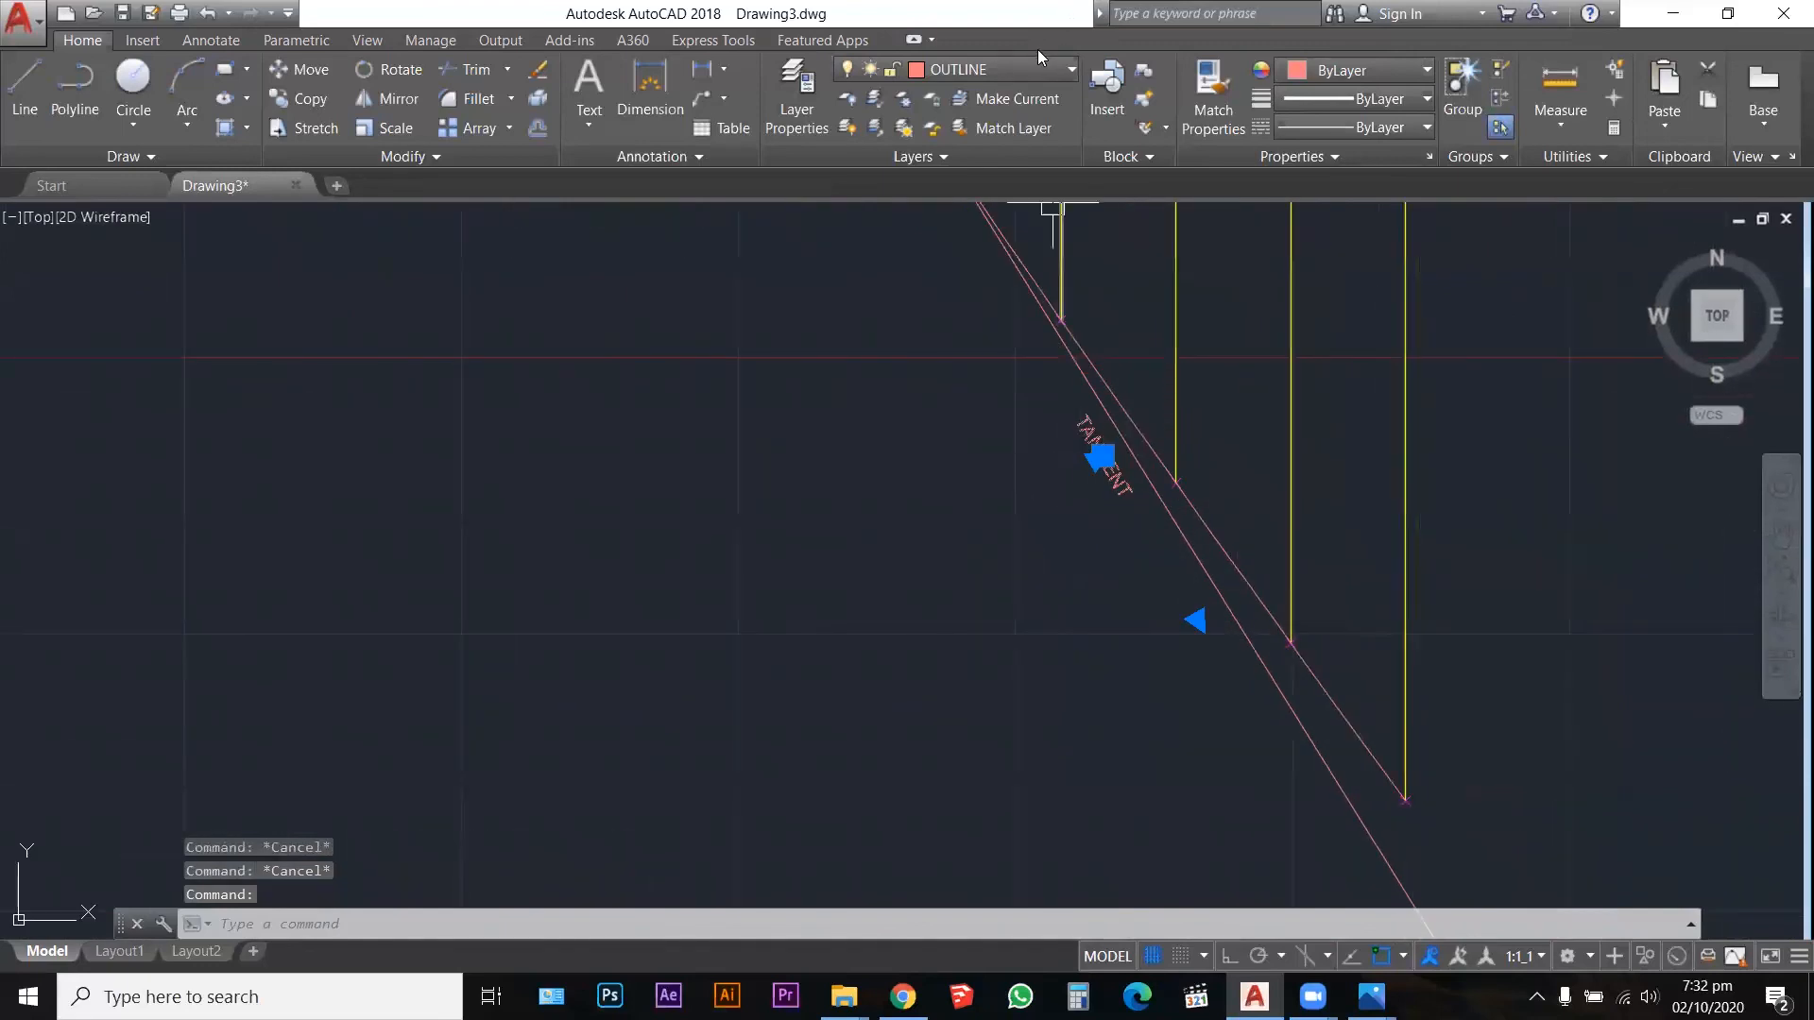
{"action": "left_click", "coordinate": [1020, 69]}
{"action": "left_click", "coordinate": [982, 328]}
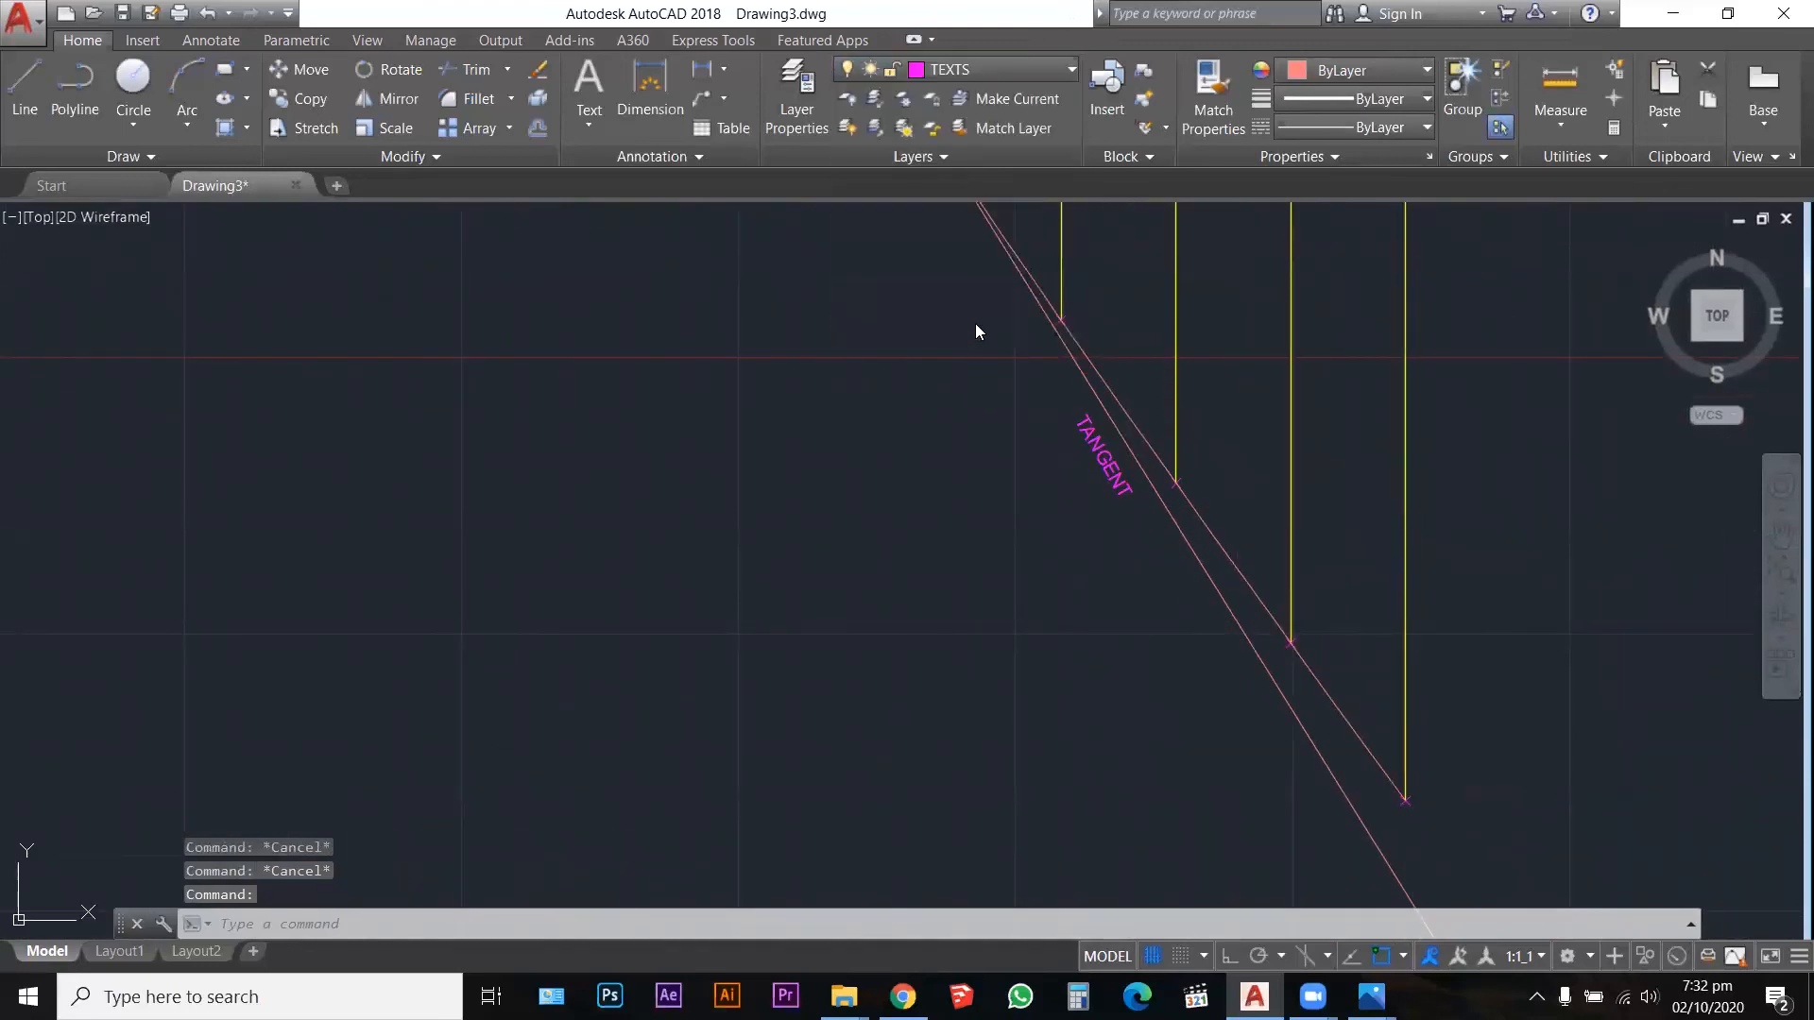
{"action": "key", "text": "Escape"}
{"action": "scroll", "coordinate": [1101, 458], "scroll_direction": "down", "scroll_amount": 3}
{"action": "scroll", "coordinate": [1125, 515], "scroll_direction": "up", "scroll_amount": 2}
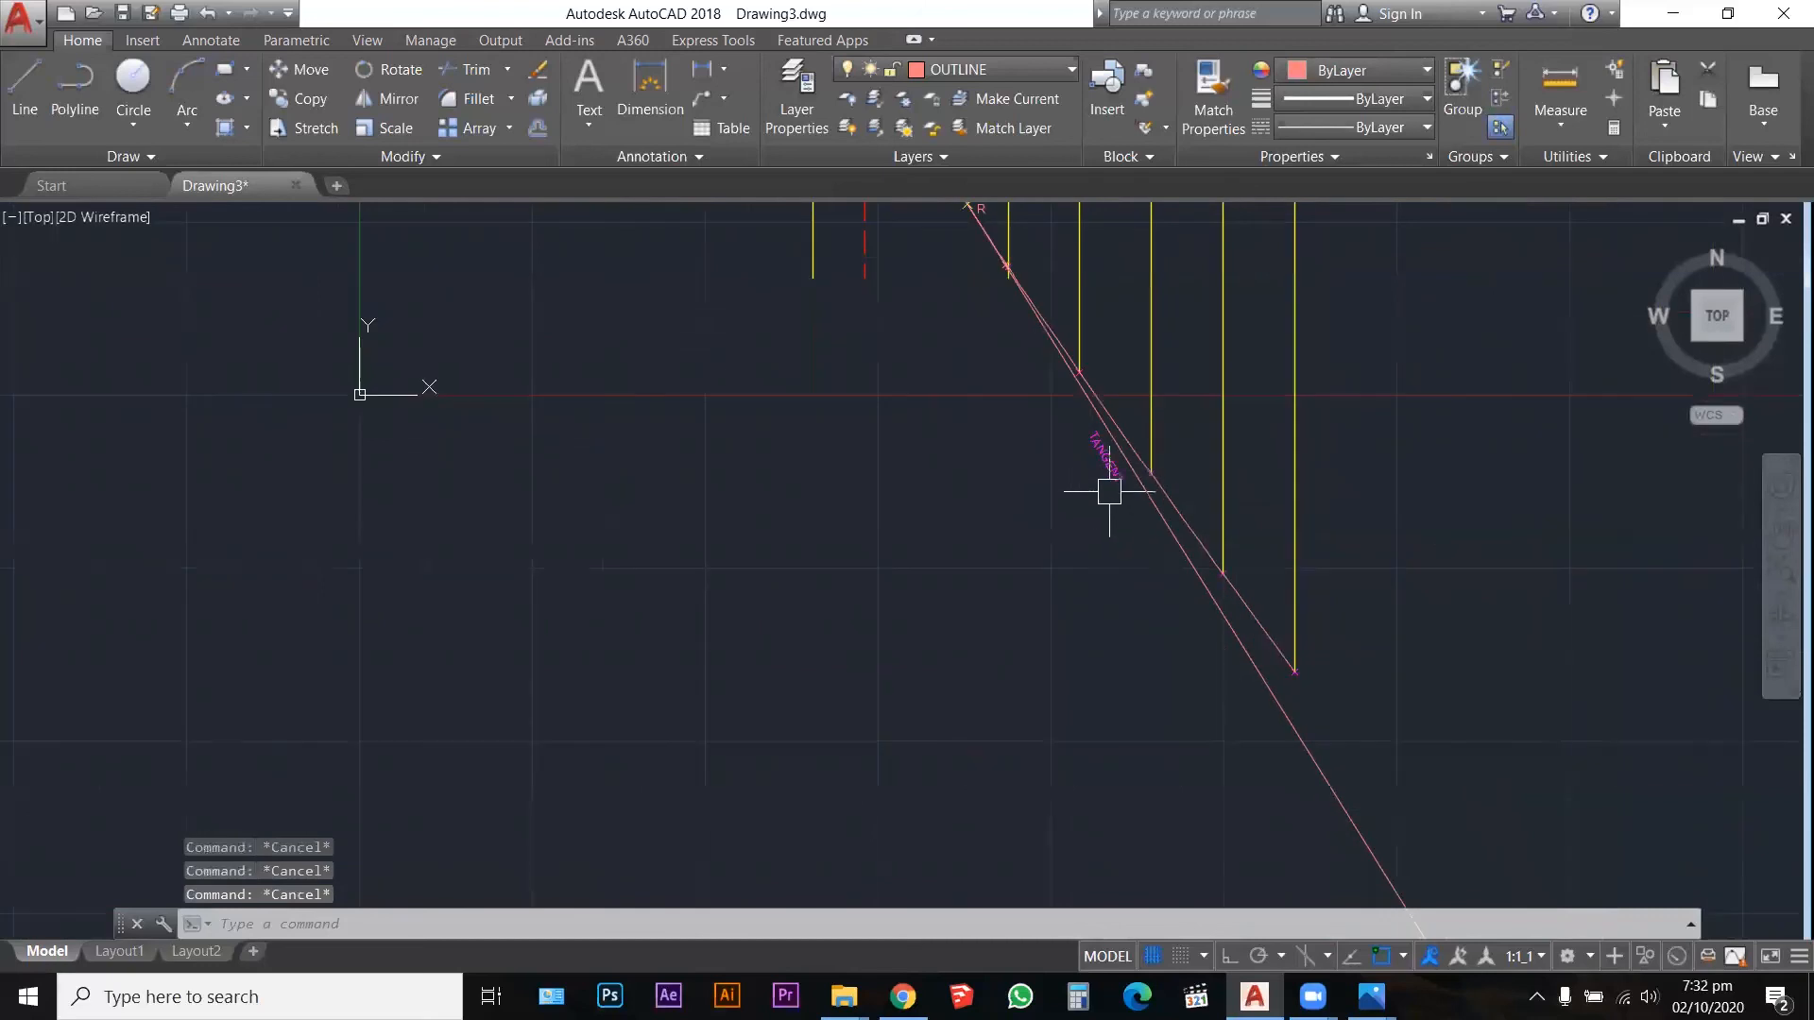
Step: Set the "TANGENT" text's height to 8
{"action": "double_click", "coordinate": [1107, 455]}
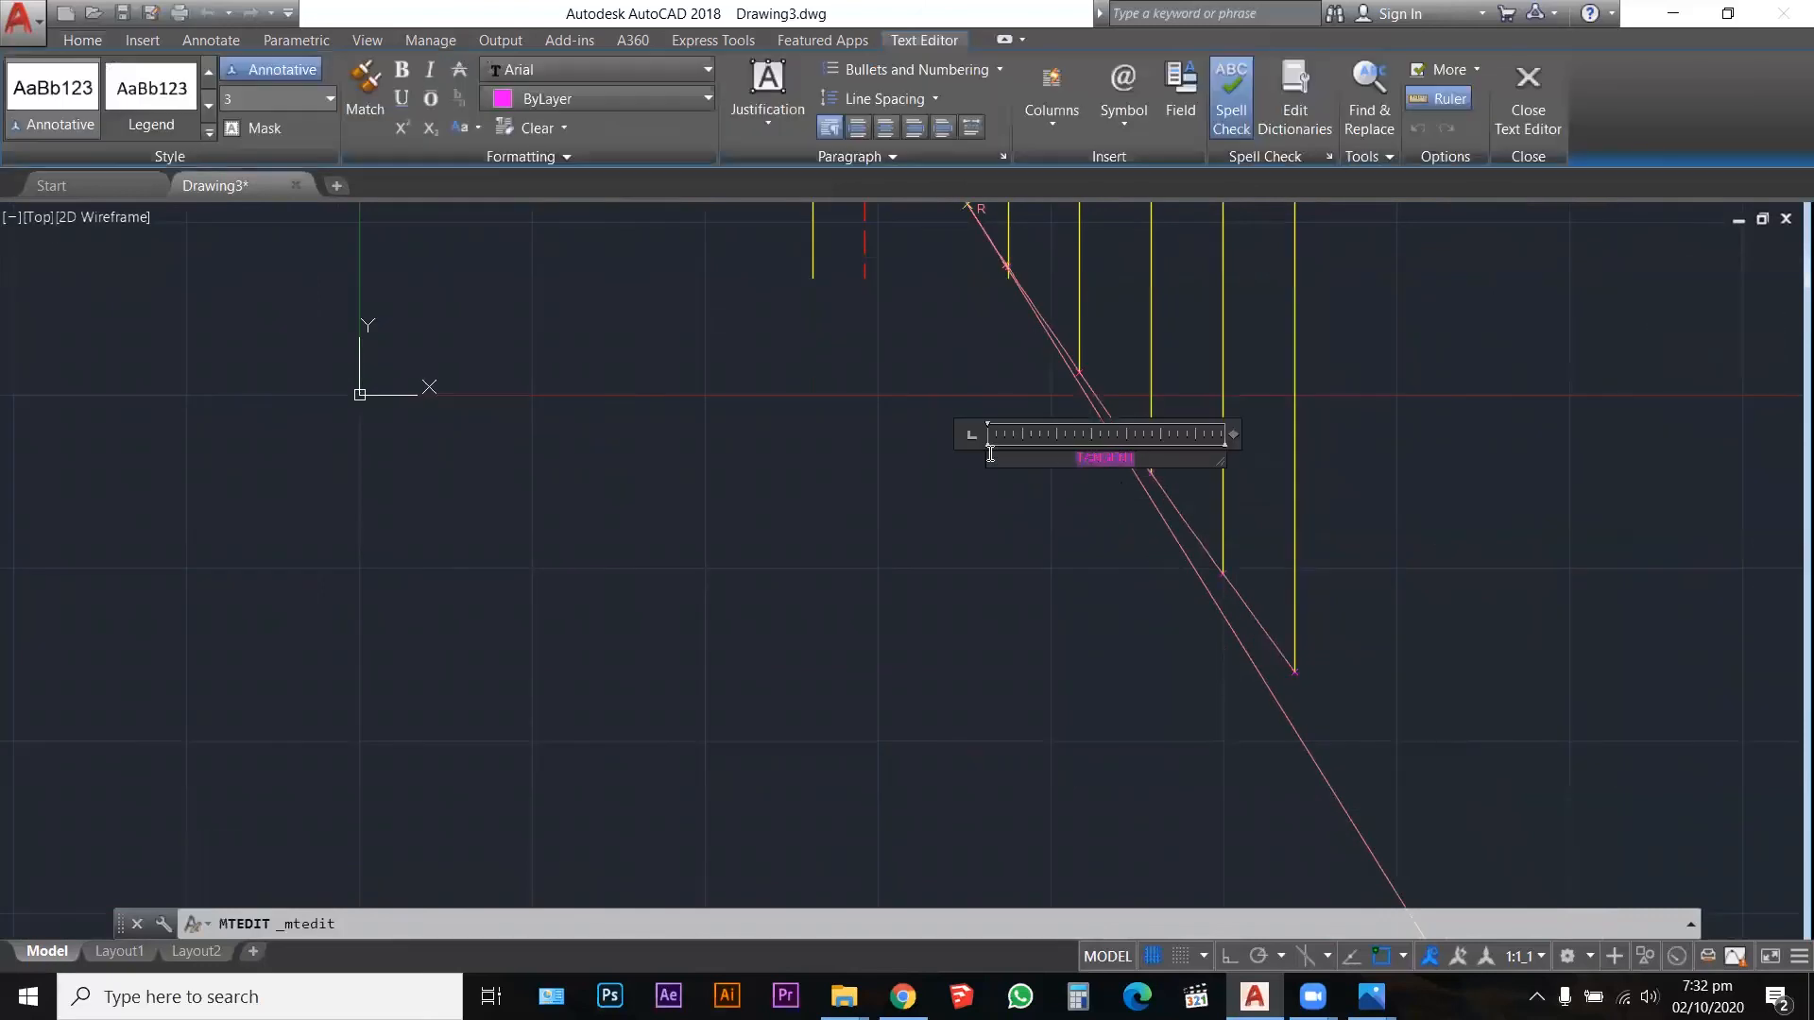
{"action": "left_click", "coordinate": [279, 101]}
{"action": "type", "text": "8"}
{"action": "key", "text": "Return"}
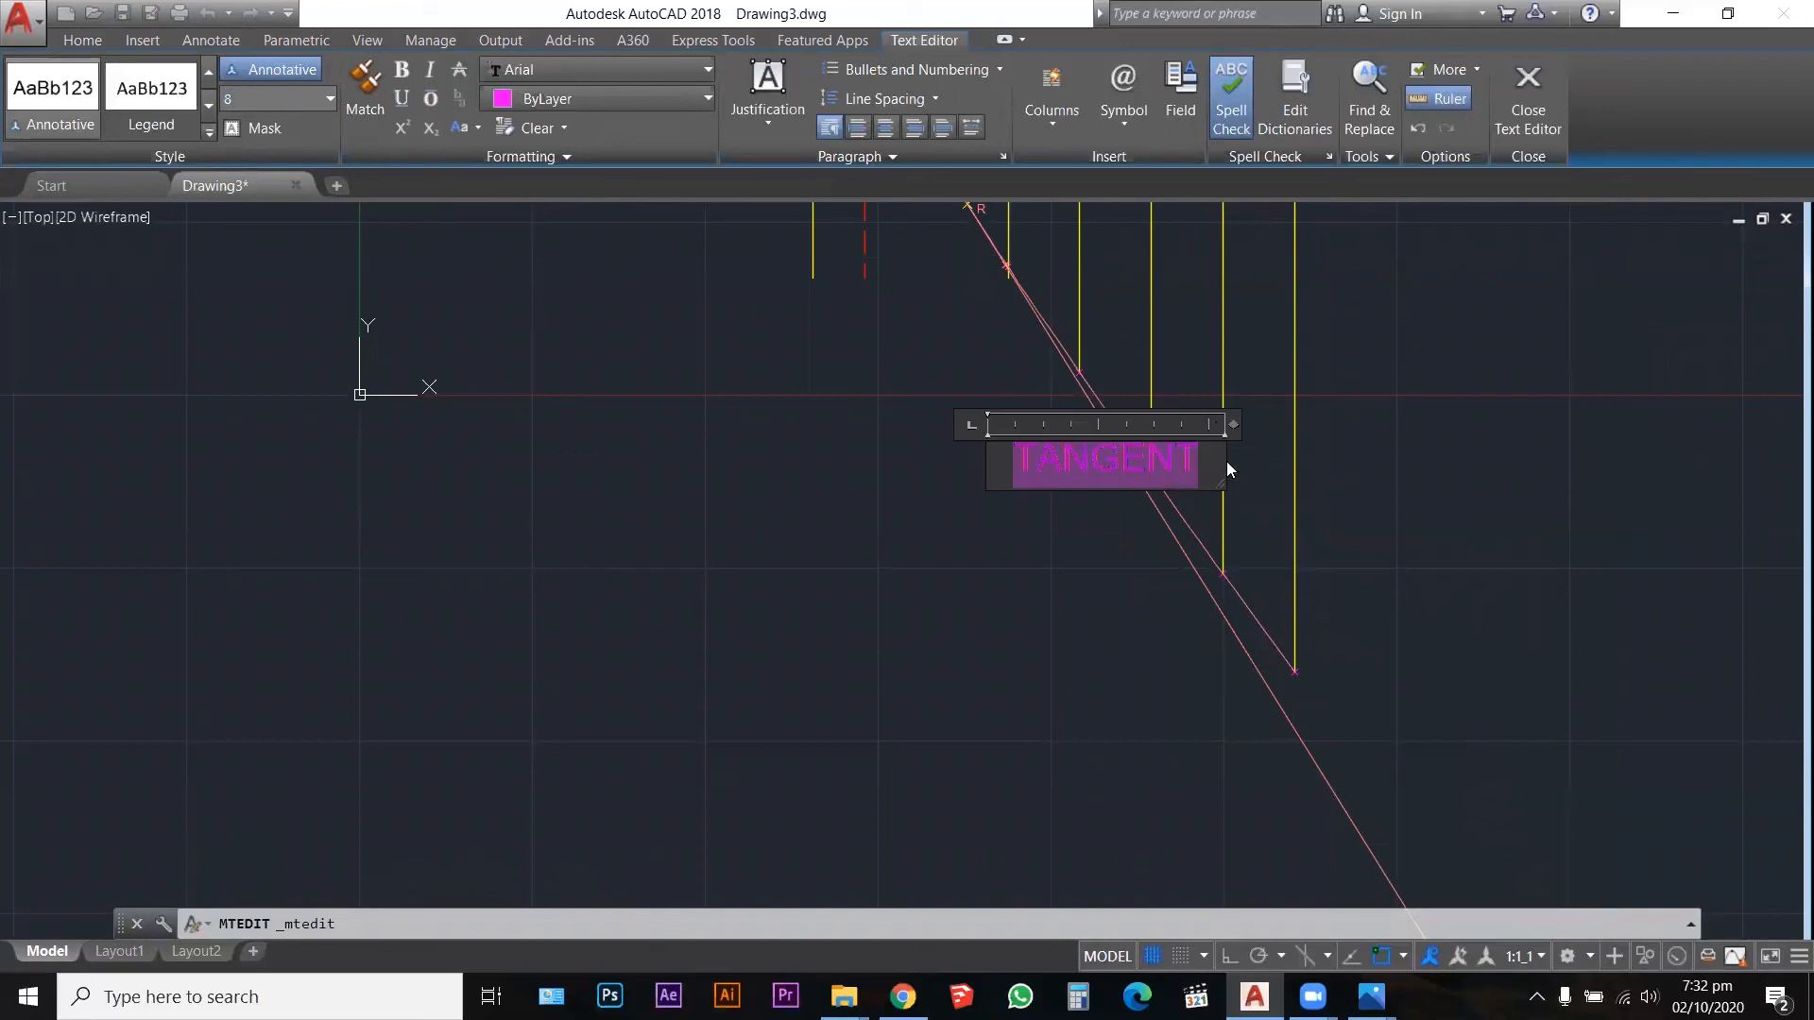
{"action": "key", "text": "Escape"}
{"action": "key", "text": "Escape"}
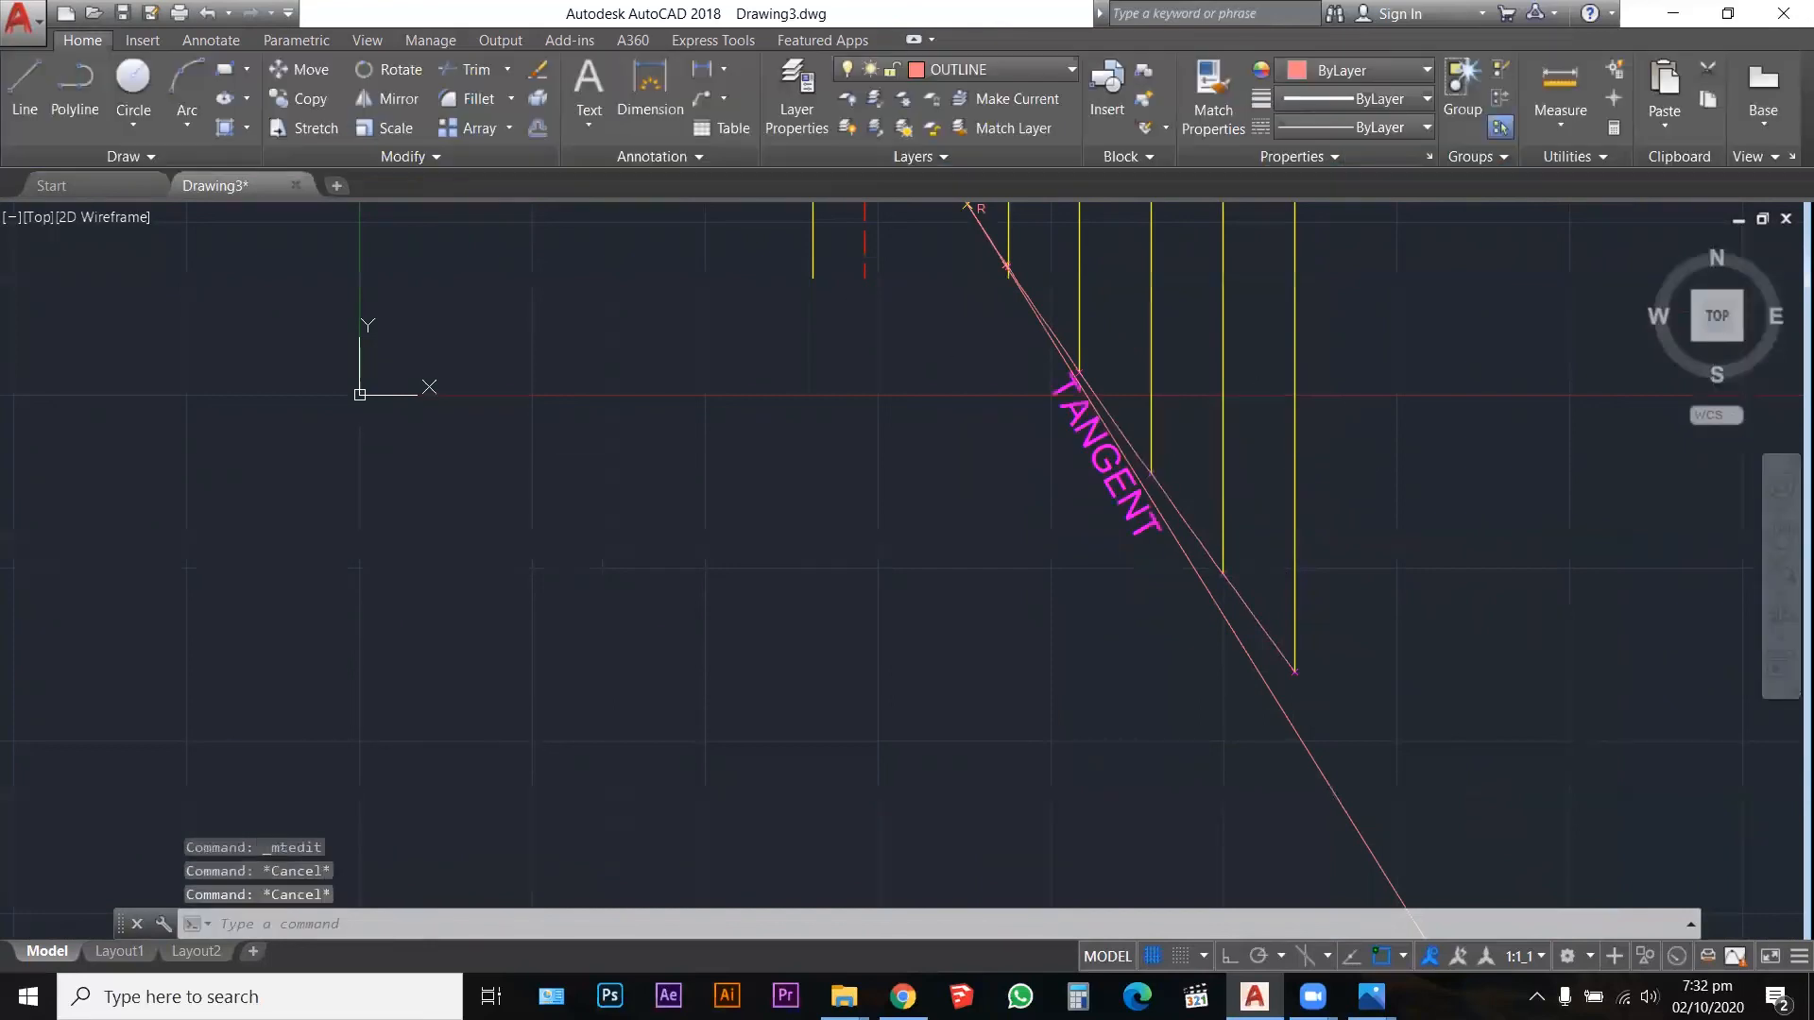
Step: Put the point labels R on the curve and P on the directrix on the TEXTS layer
{"action": "scroll", "coordinate": [1166, 526], "scroll_direction": "down", "scroll_amount": 5}
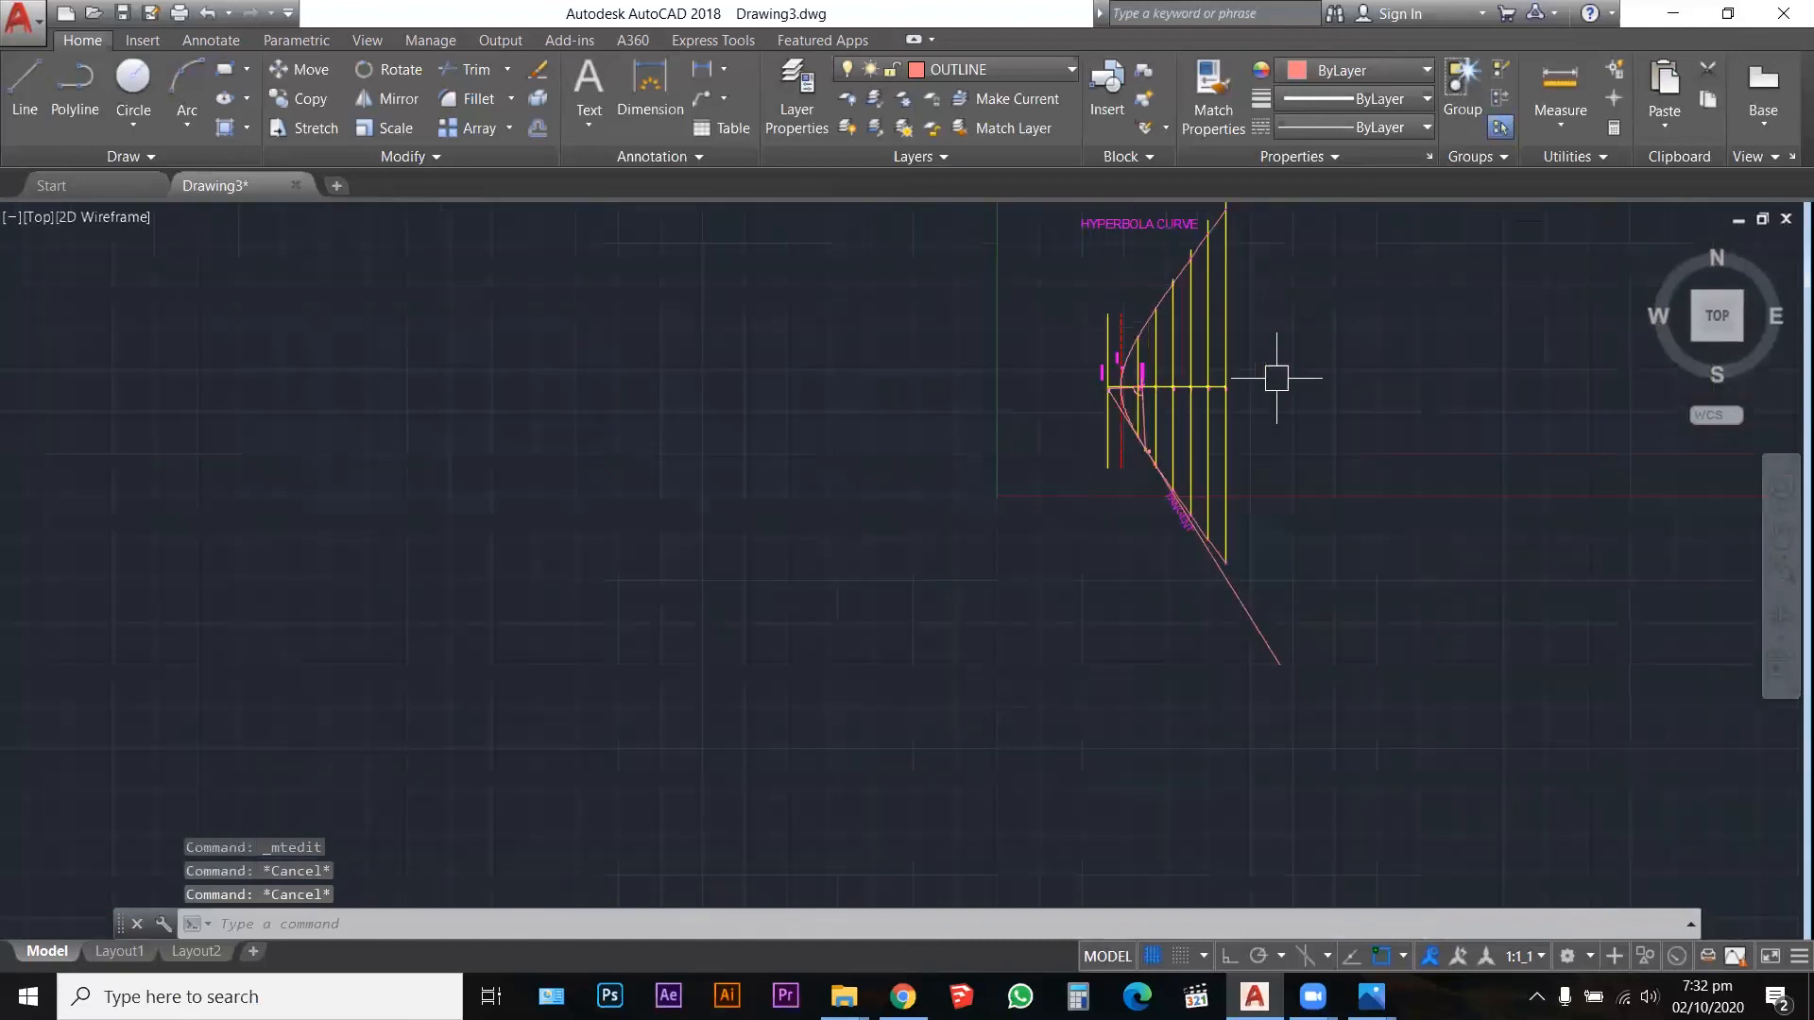
{"action": "scroll", "coordinate": [1276, 378], "scroll_direction": "up", "scroll_amount": 2}
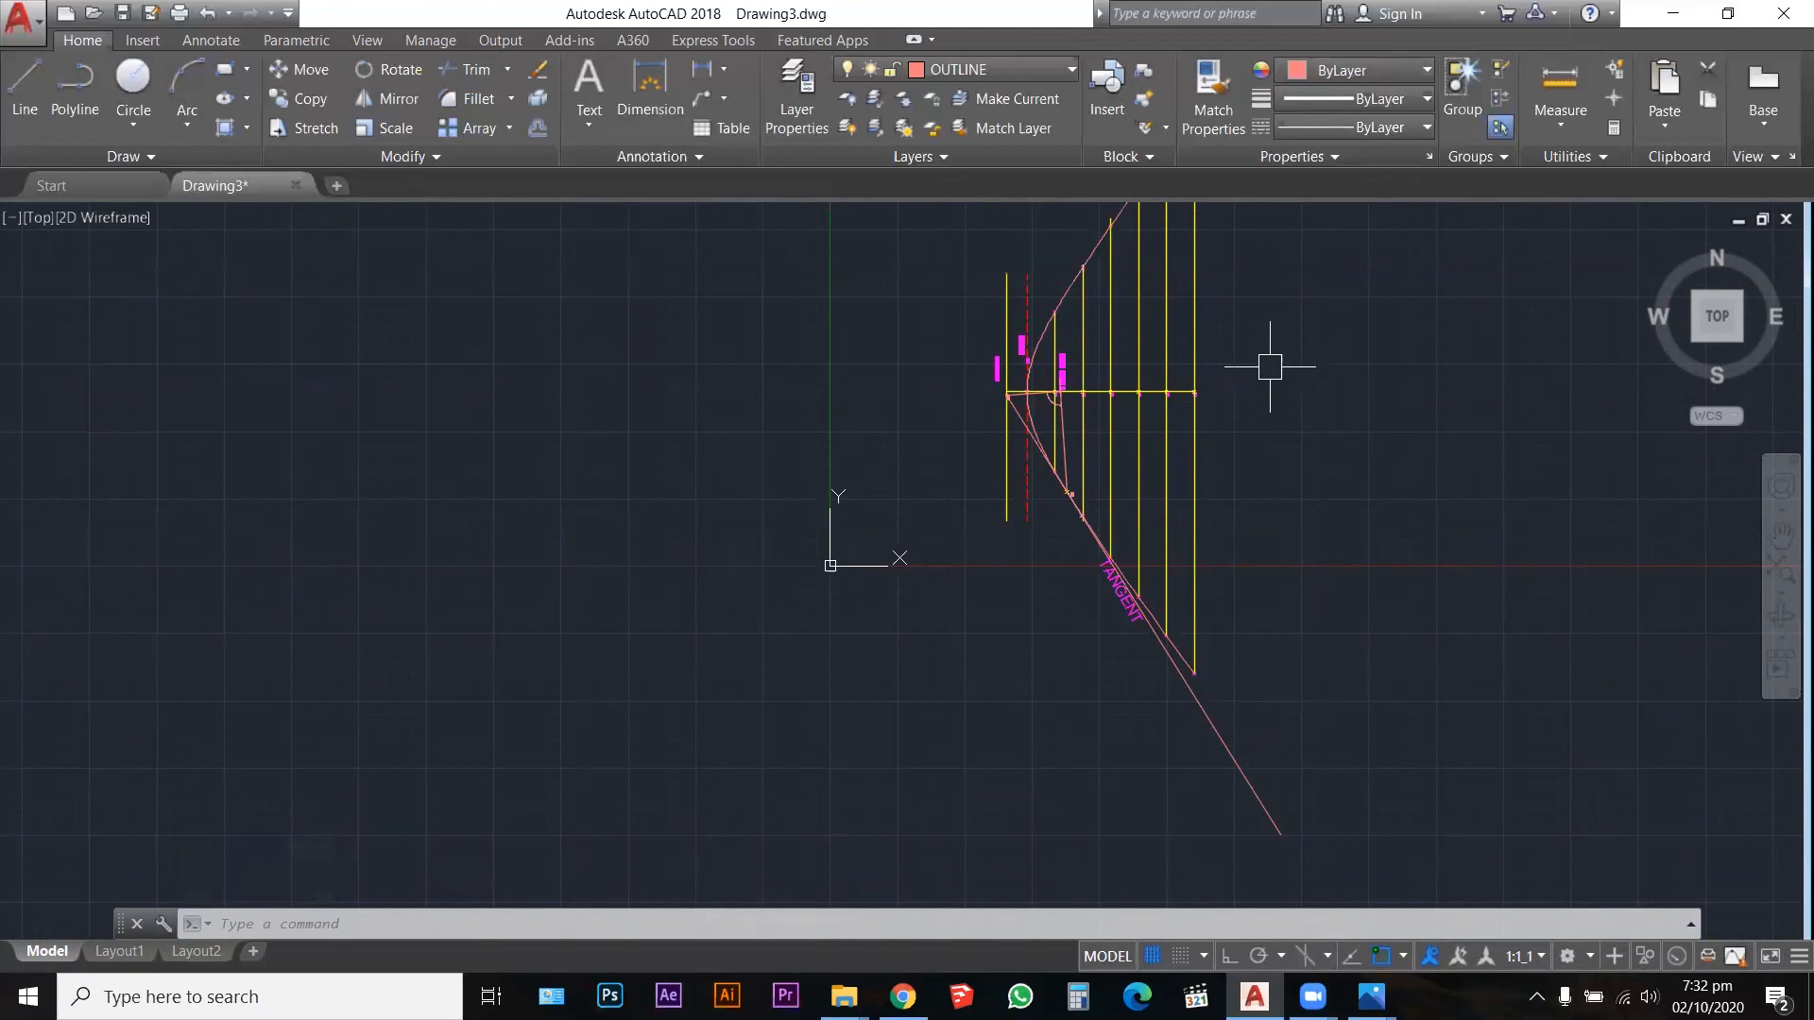
{"action": "scroll", "coordinate": [1021, 396], "scroll_direction": "up", "scroll_amount": 4}
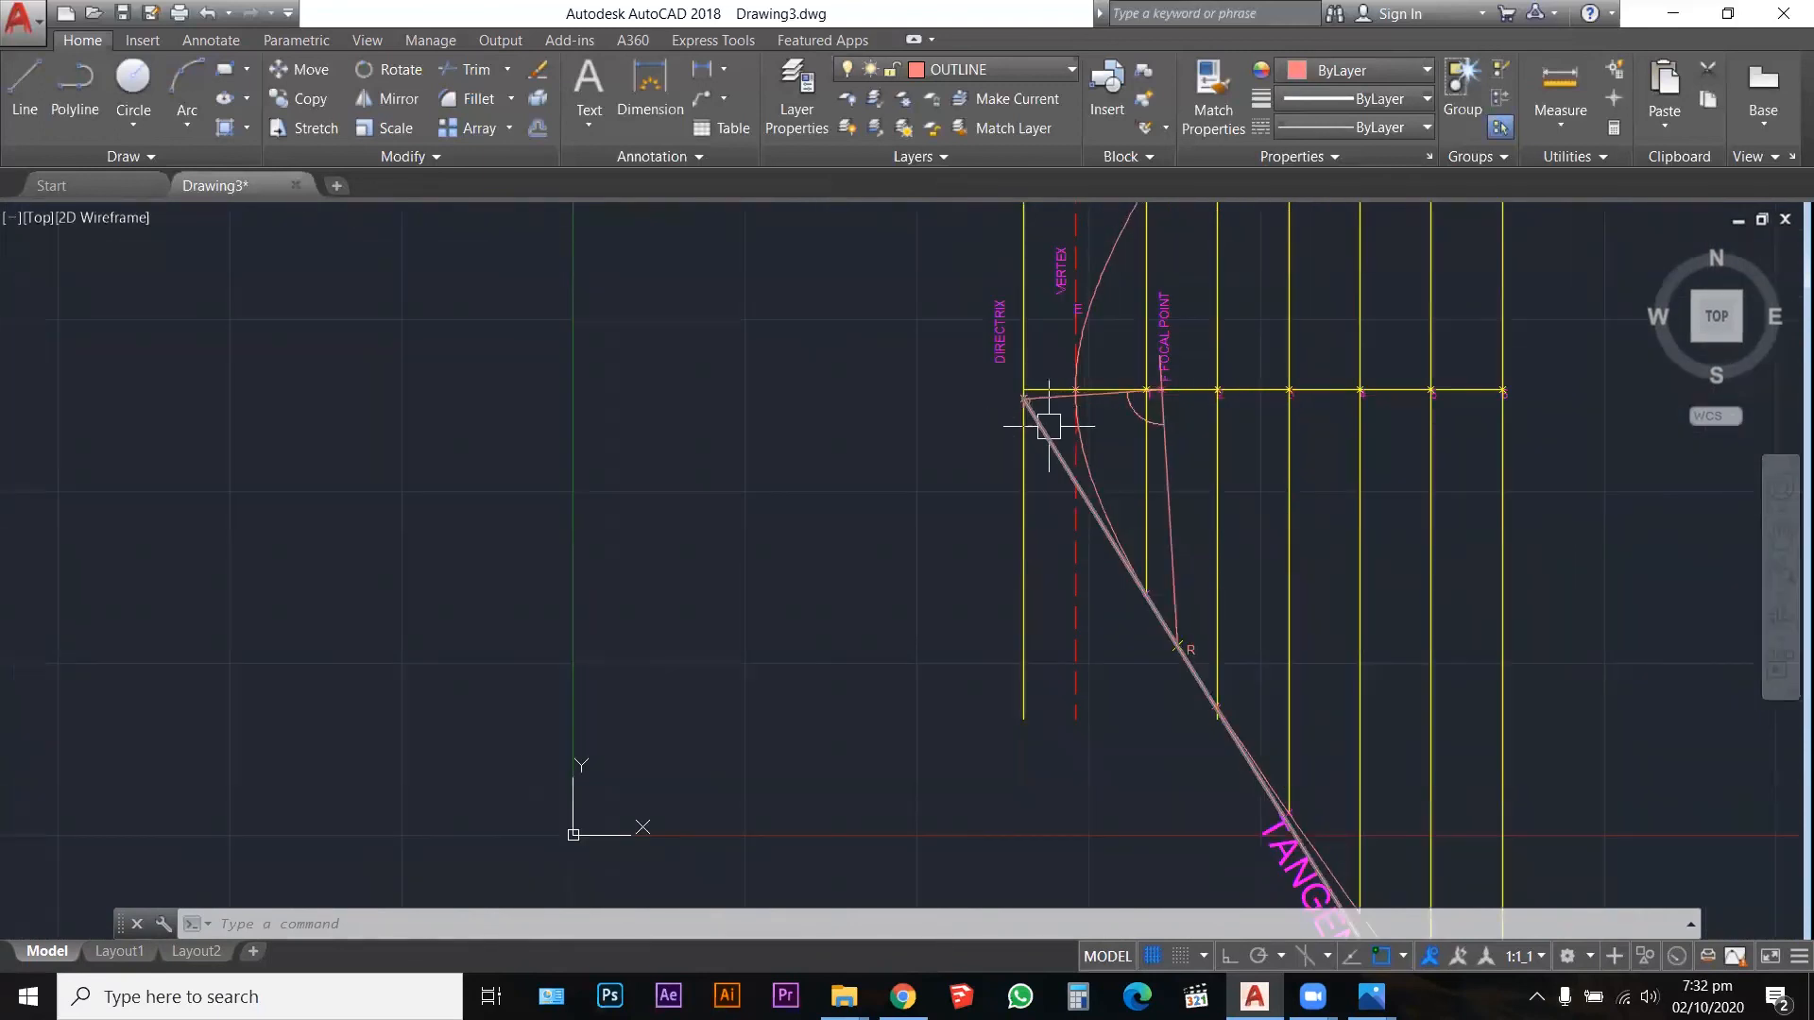
{"action": "scroll", "coordinate": [1028, 416], "scroll_direction": "down", "scroll_amount": 2}
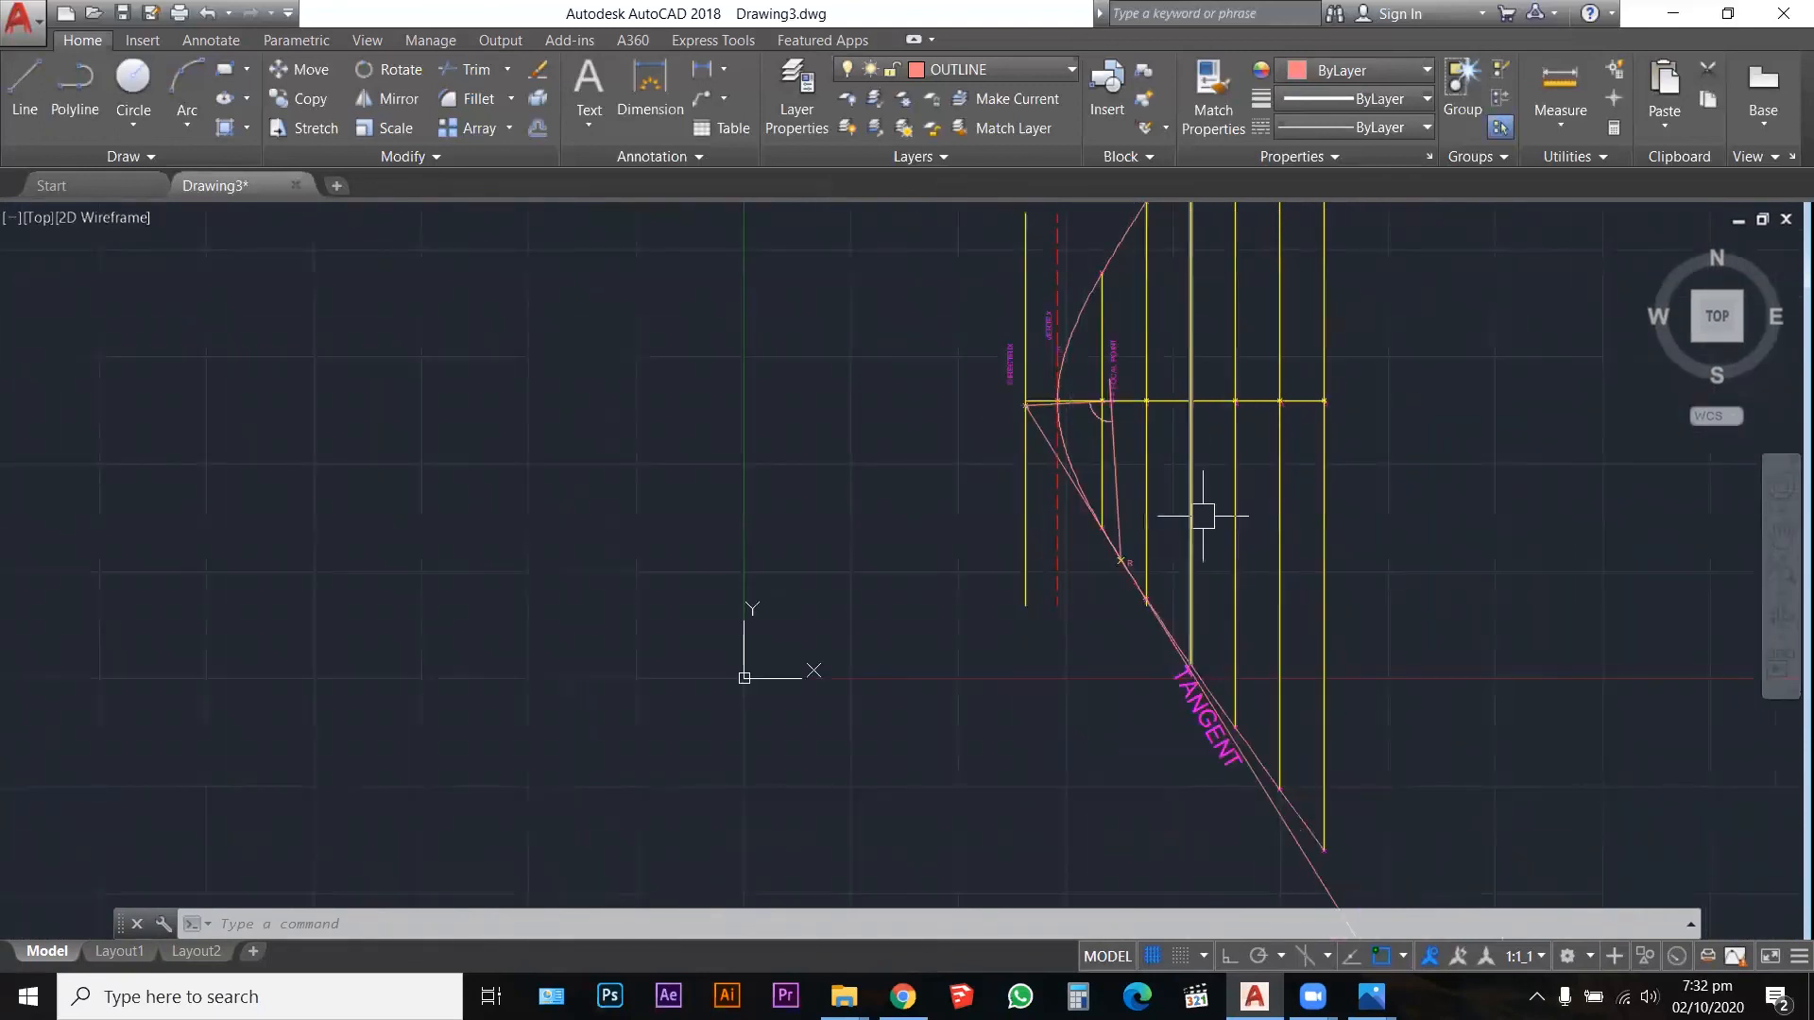
{"action": "scroll", "coordinate": [1199, 651], "scroll_direction": "up", "scroll_amount": 4}
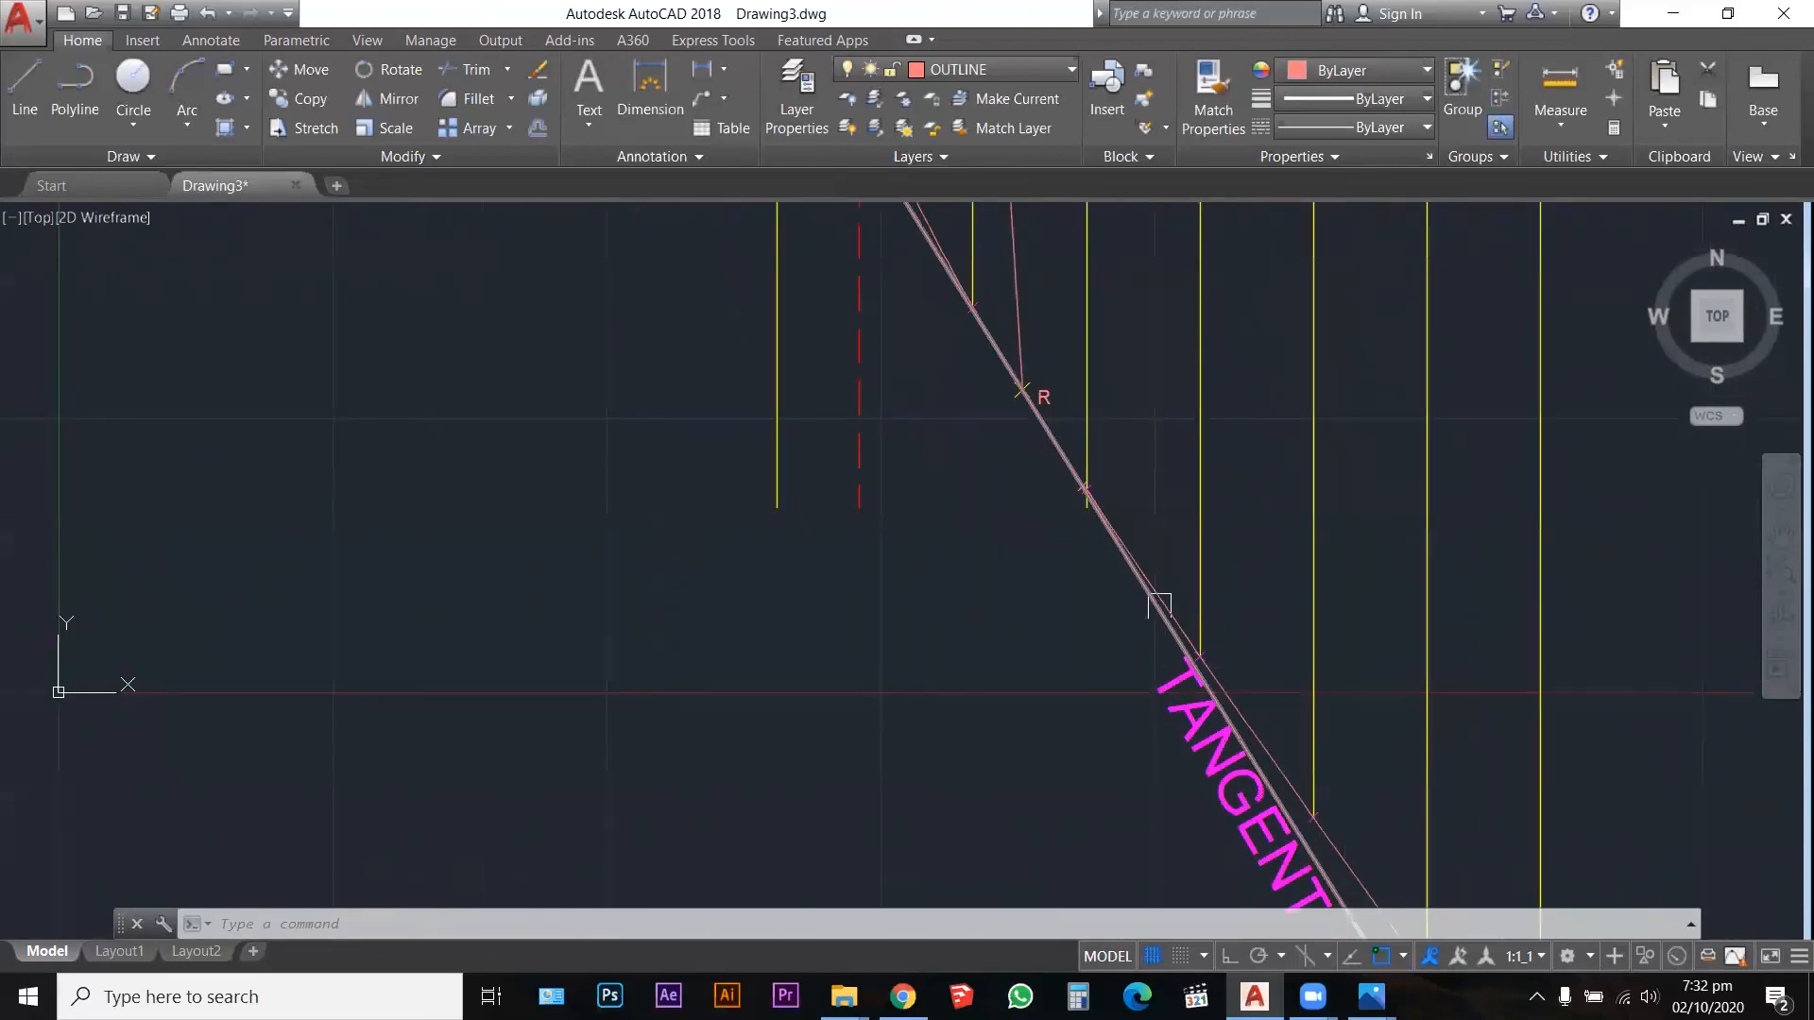
{"action": "scroll", "coordinate": [1044, 391], "scroll_direction": "up", "scroll_amount": 4}
{"action": "scroll", "coordinate": [1050, 390], "scroll_direction": "down", "scroll_amount": 8}
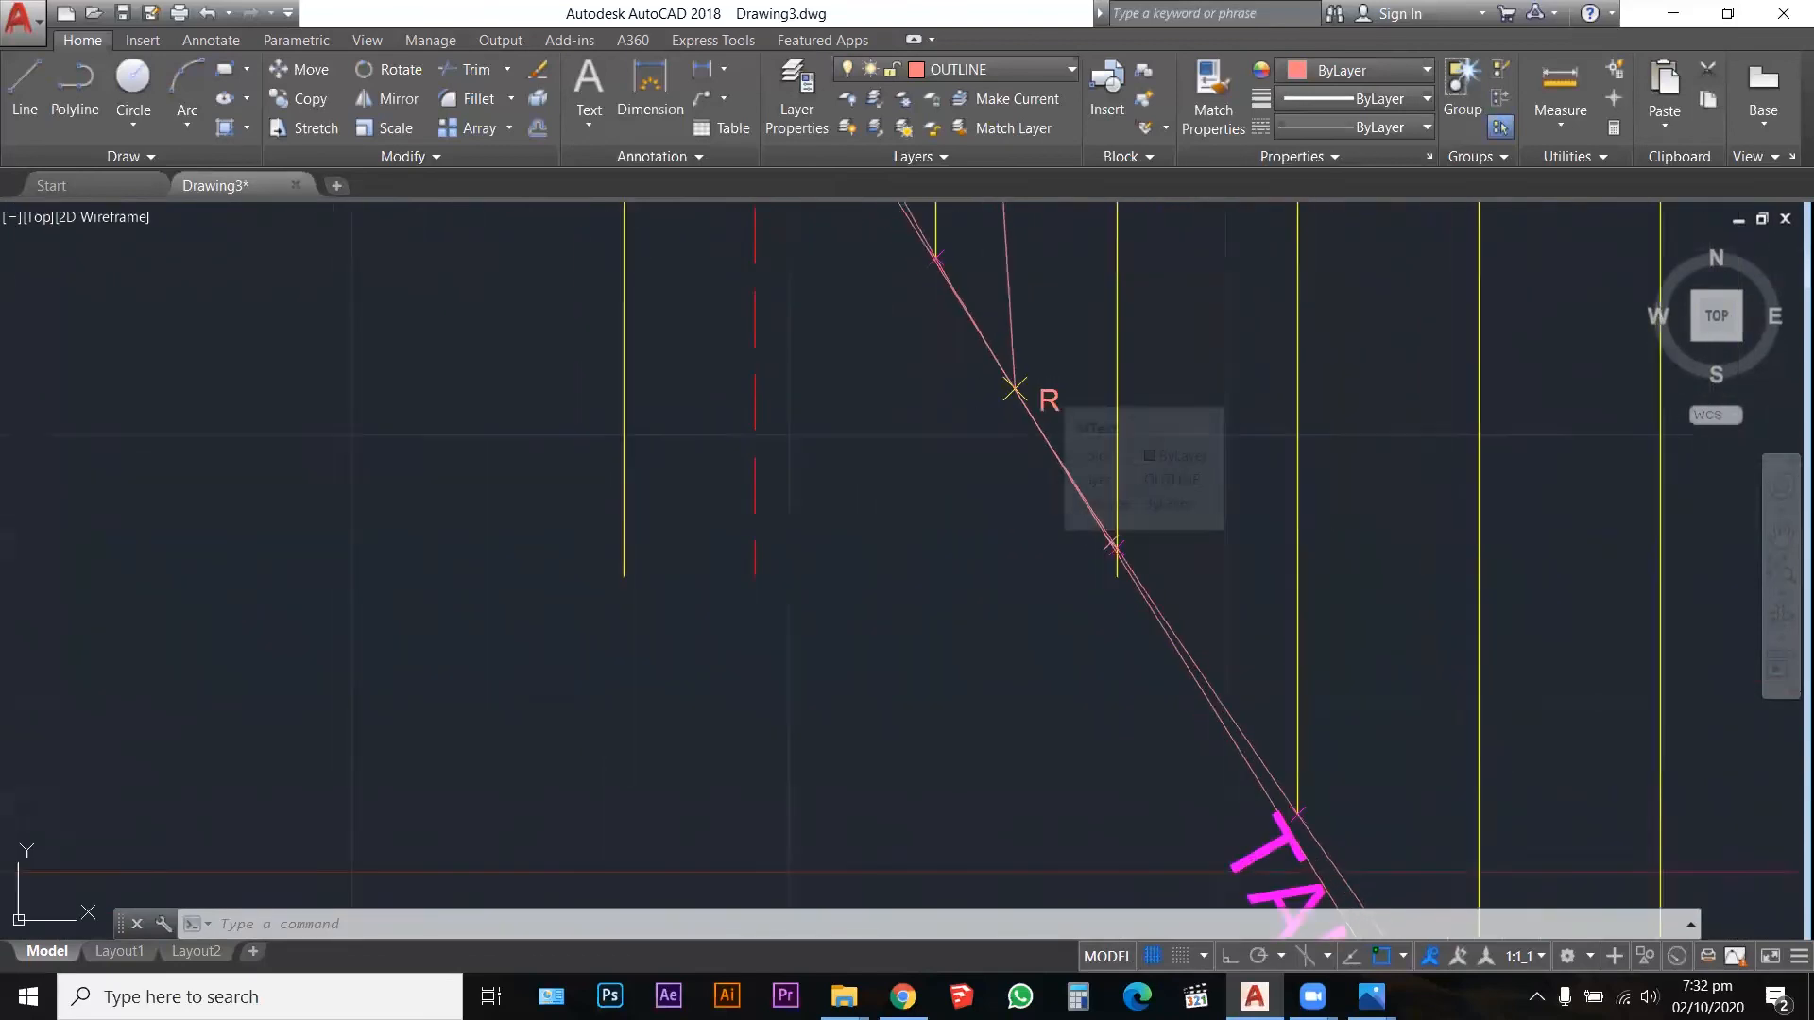
{"action": "scroll", "coordinate": [1047, 393], "scroll_direction": "up", "scroll_amount": 4}
{"action": "left_click", "coordinate": [1056, 393]}
{"action": "scroll", "coordinate": [1165, 560], "scroll_direction": "down", "scroll_amount": 4}
{"action": "scroll", "coordinate": [1033, 382], "scroll_direction": "up", "scroll_amount": 2}
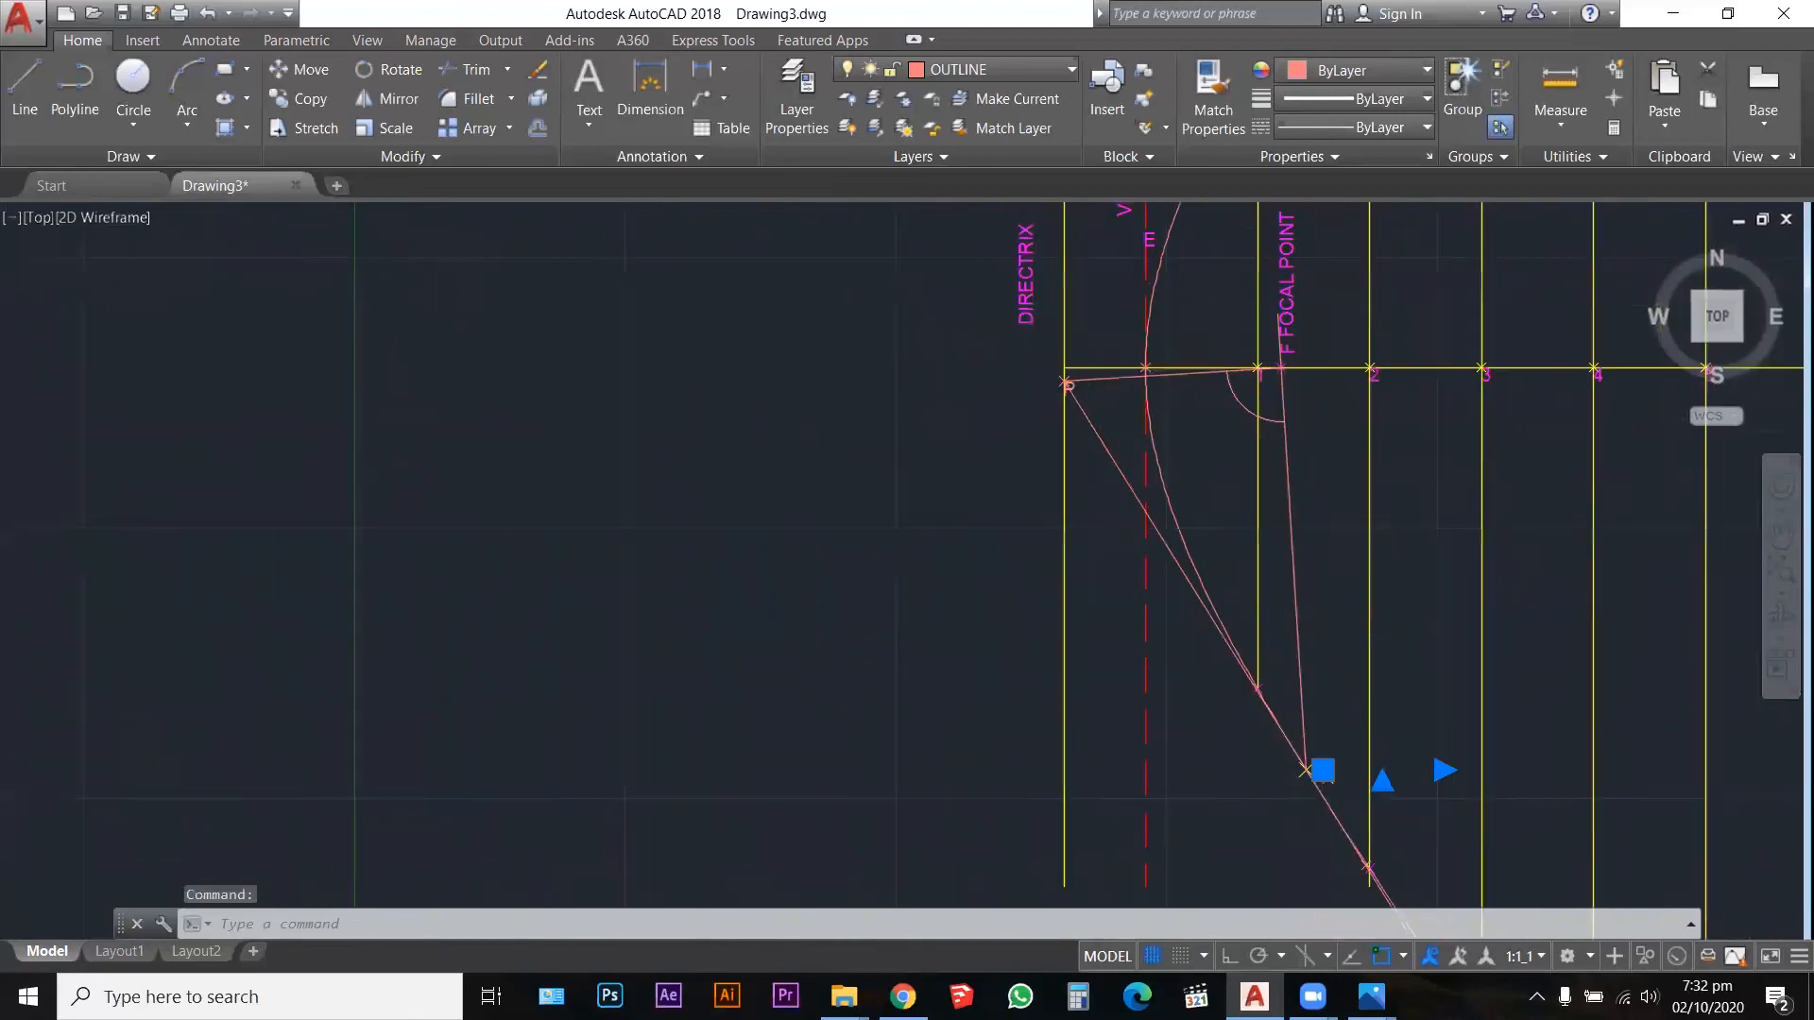
{"action": "scroll", "coordinate": [1047, 391], "scroll_direction": "up", "scroll_amount": 8}
{"action": "key", "text": "Escape"}
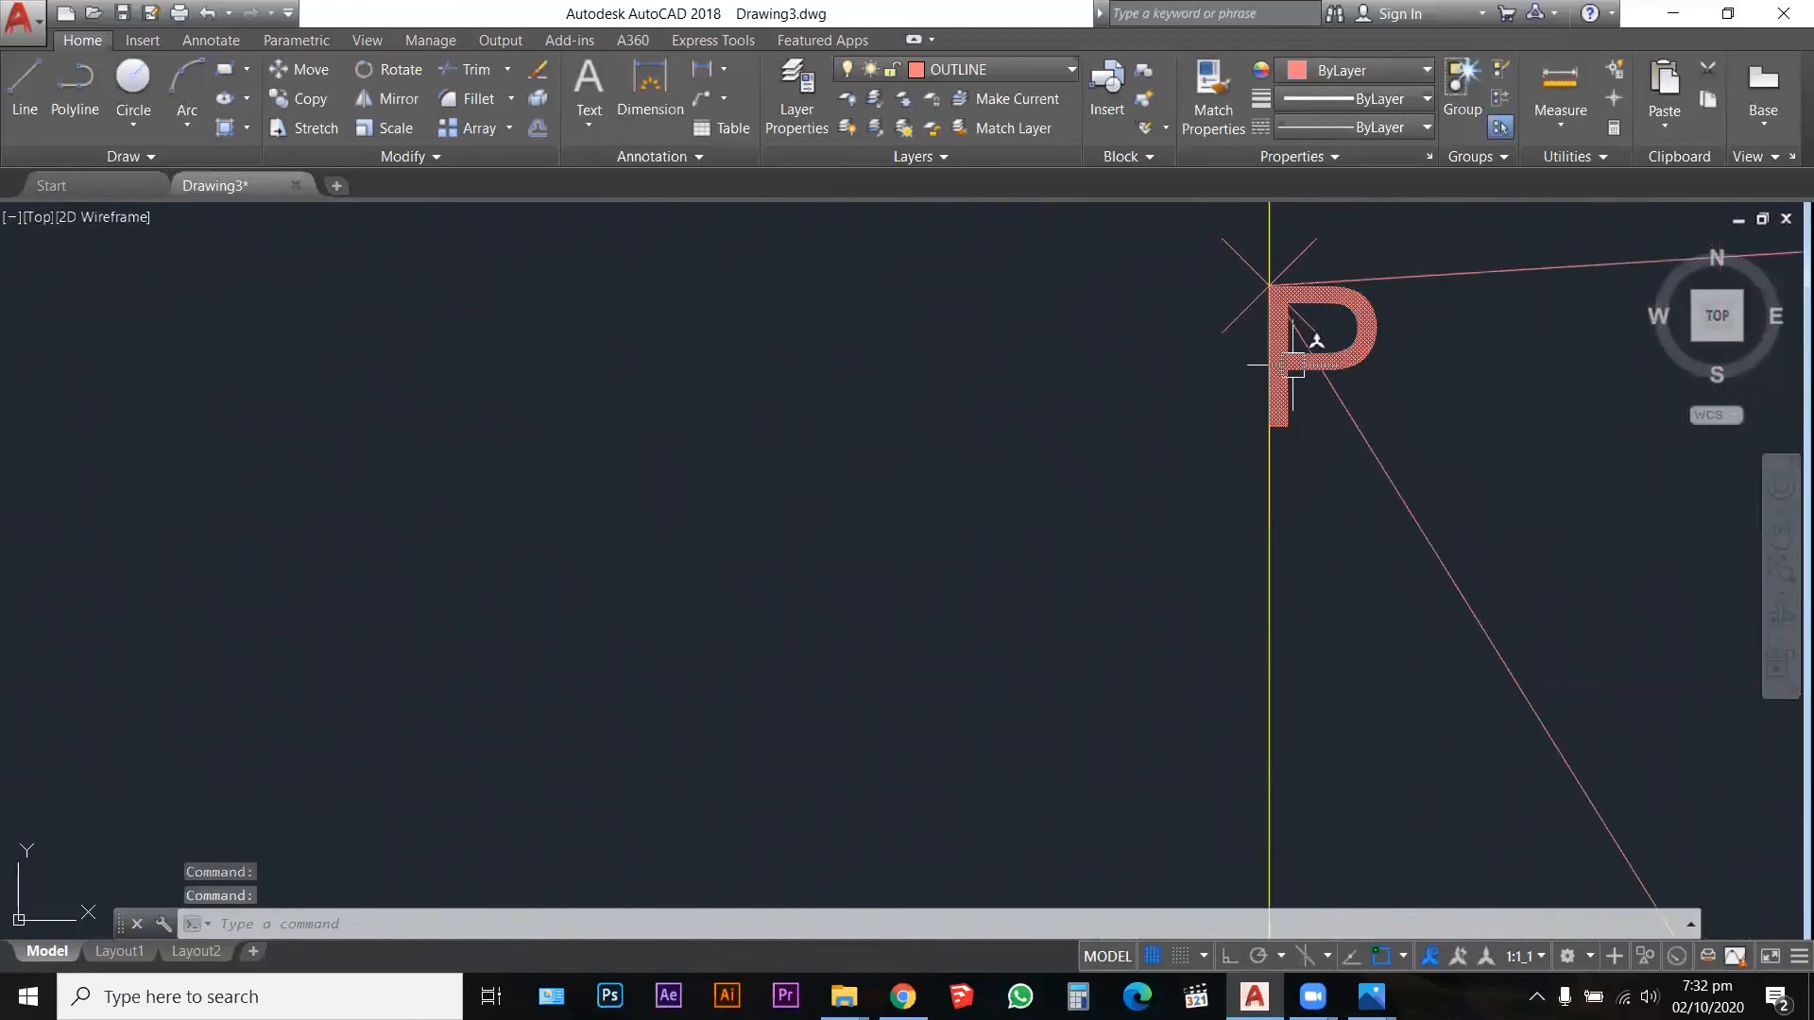
{"action": "left_click", "coordinate": [1292, 368]}
{"action": "left_click", "coordinate": [992, 69]}
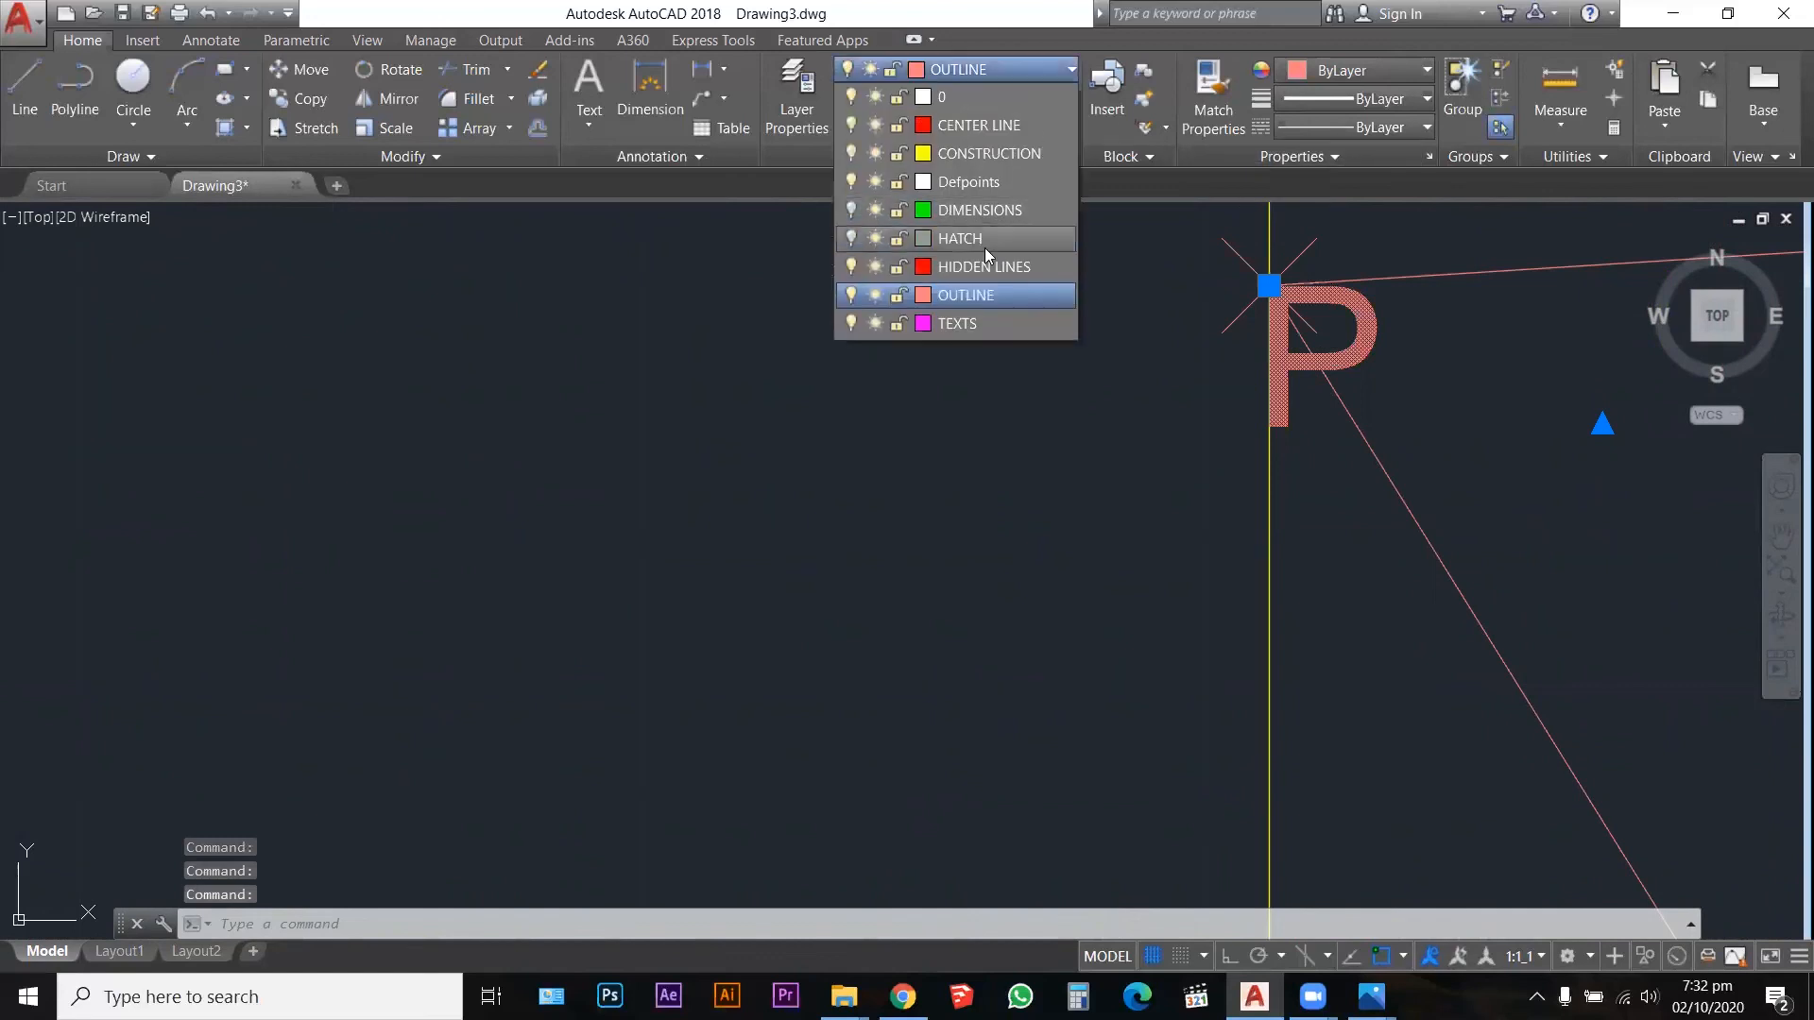
{"action": "left_click", "coordinate": [967, 322]}
{"action": "left_click", "coordinate": [821, 416]}
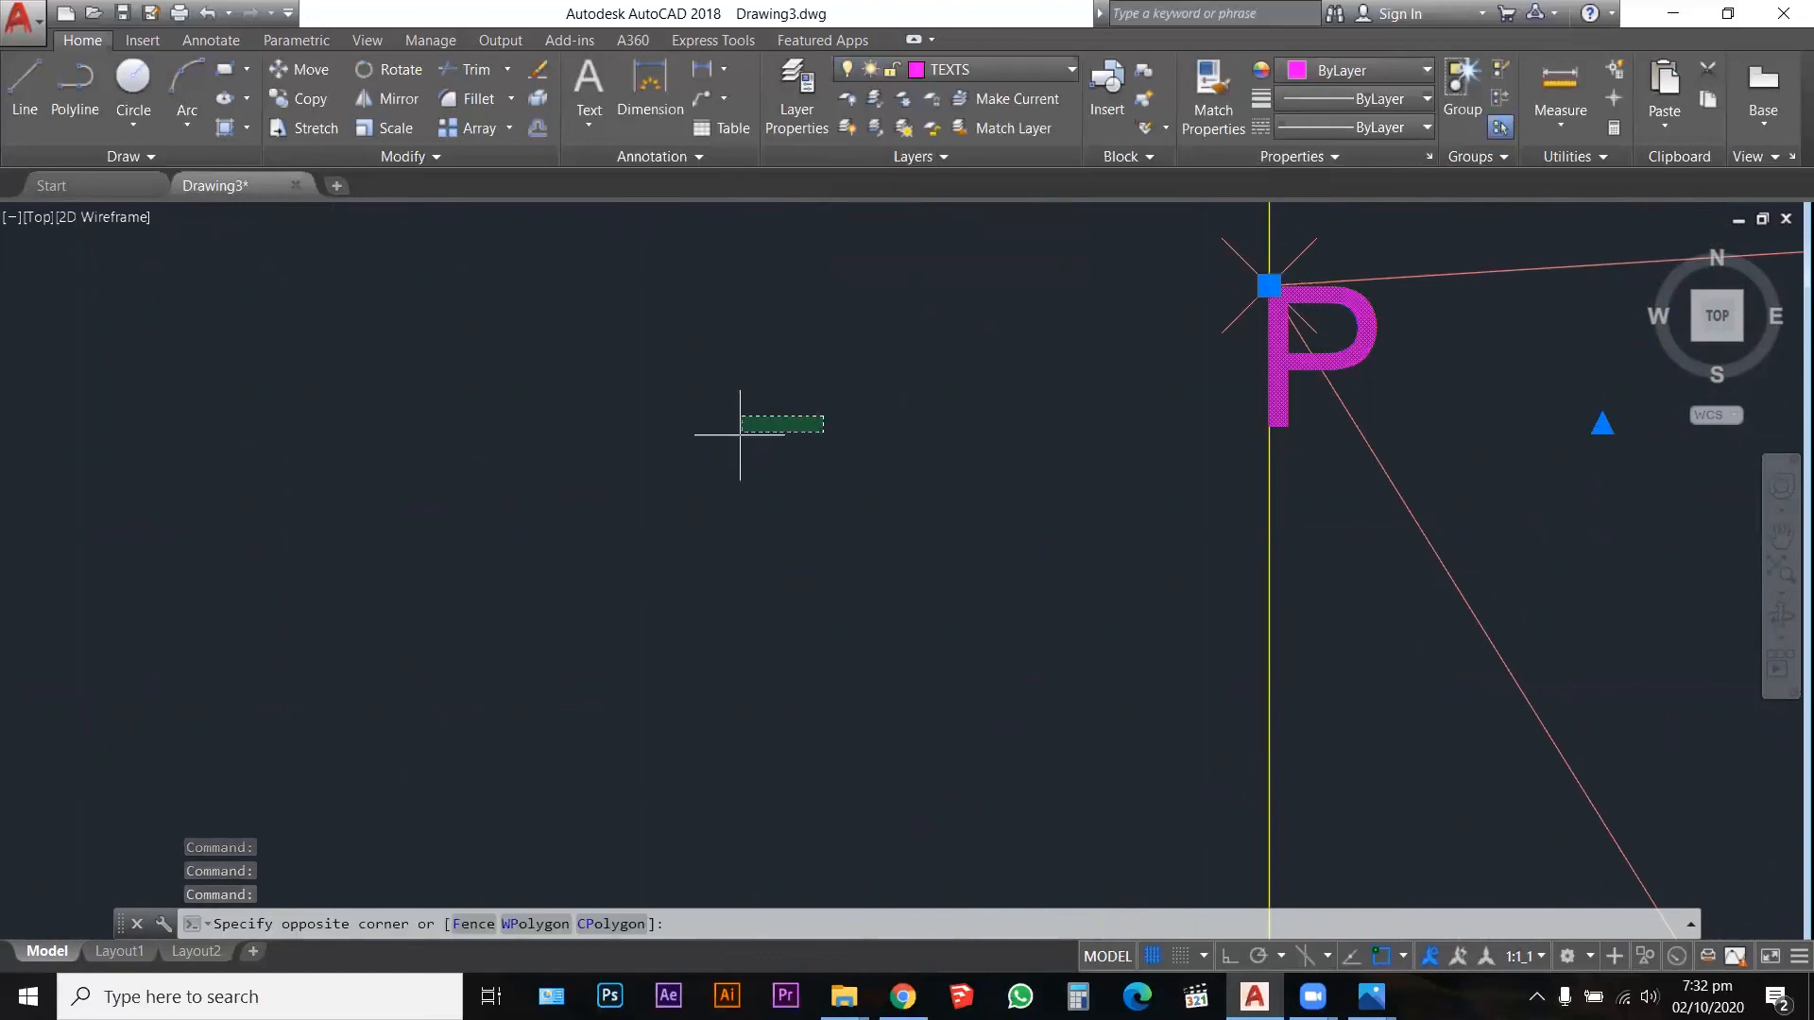
{"action": "scroll", "coordinate": [740, 434], "scroll_direction": "down", "scroll_amount": 7}
{"action": "key", "text": "Escape"}
{"action": "key", "text": "Escape"}
{"action": "key", "text": "Escape"}
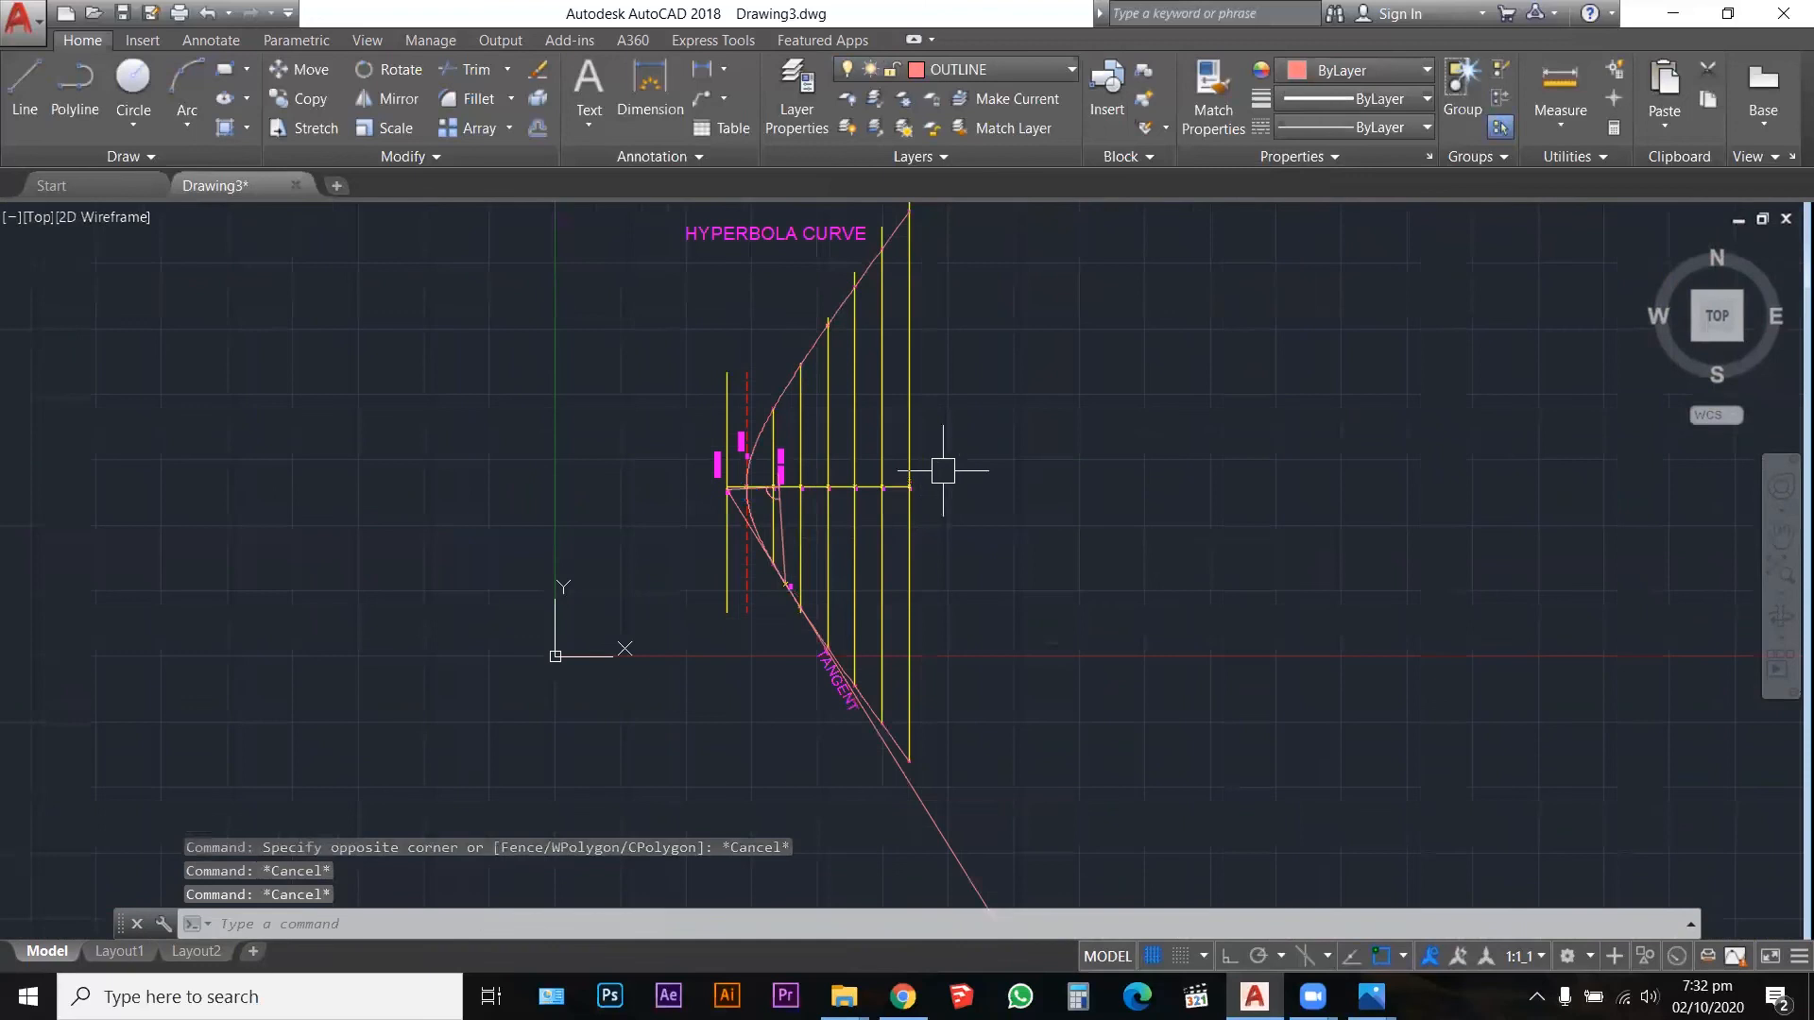
Step: Draw a horizontal helper line across the tangent just below the lower end of the hyperbola
{"action": "scroll", "coordinate": [903, 729], "scroll_direction": "up", "scroll_amount": 4}
{"action": "key", "text": "Escape"}
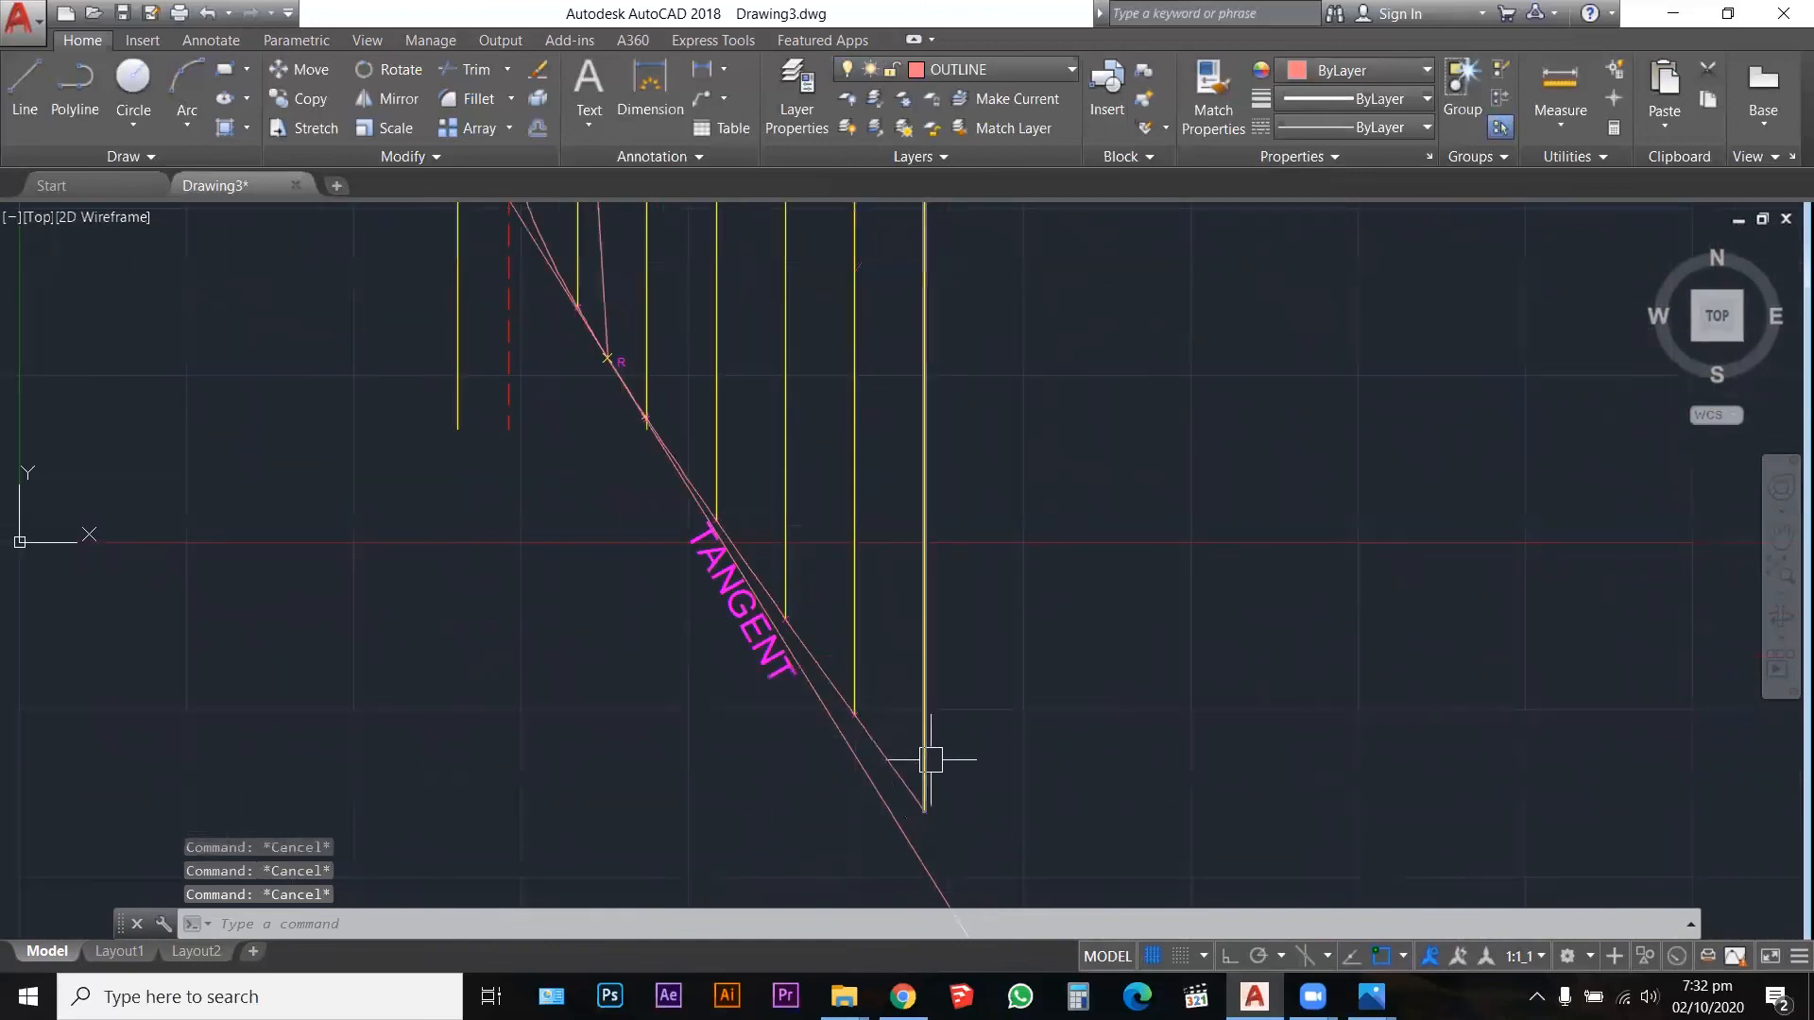
{"action": "type", "text": "L"}
{"action": "key", "text": "Return"}
{"action": "left_click", "coordinate": [1019, 831]}
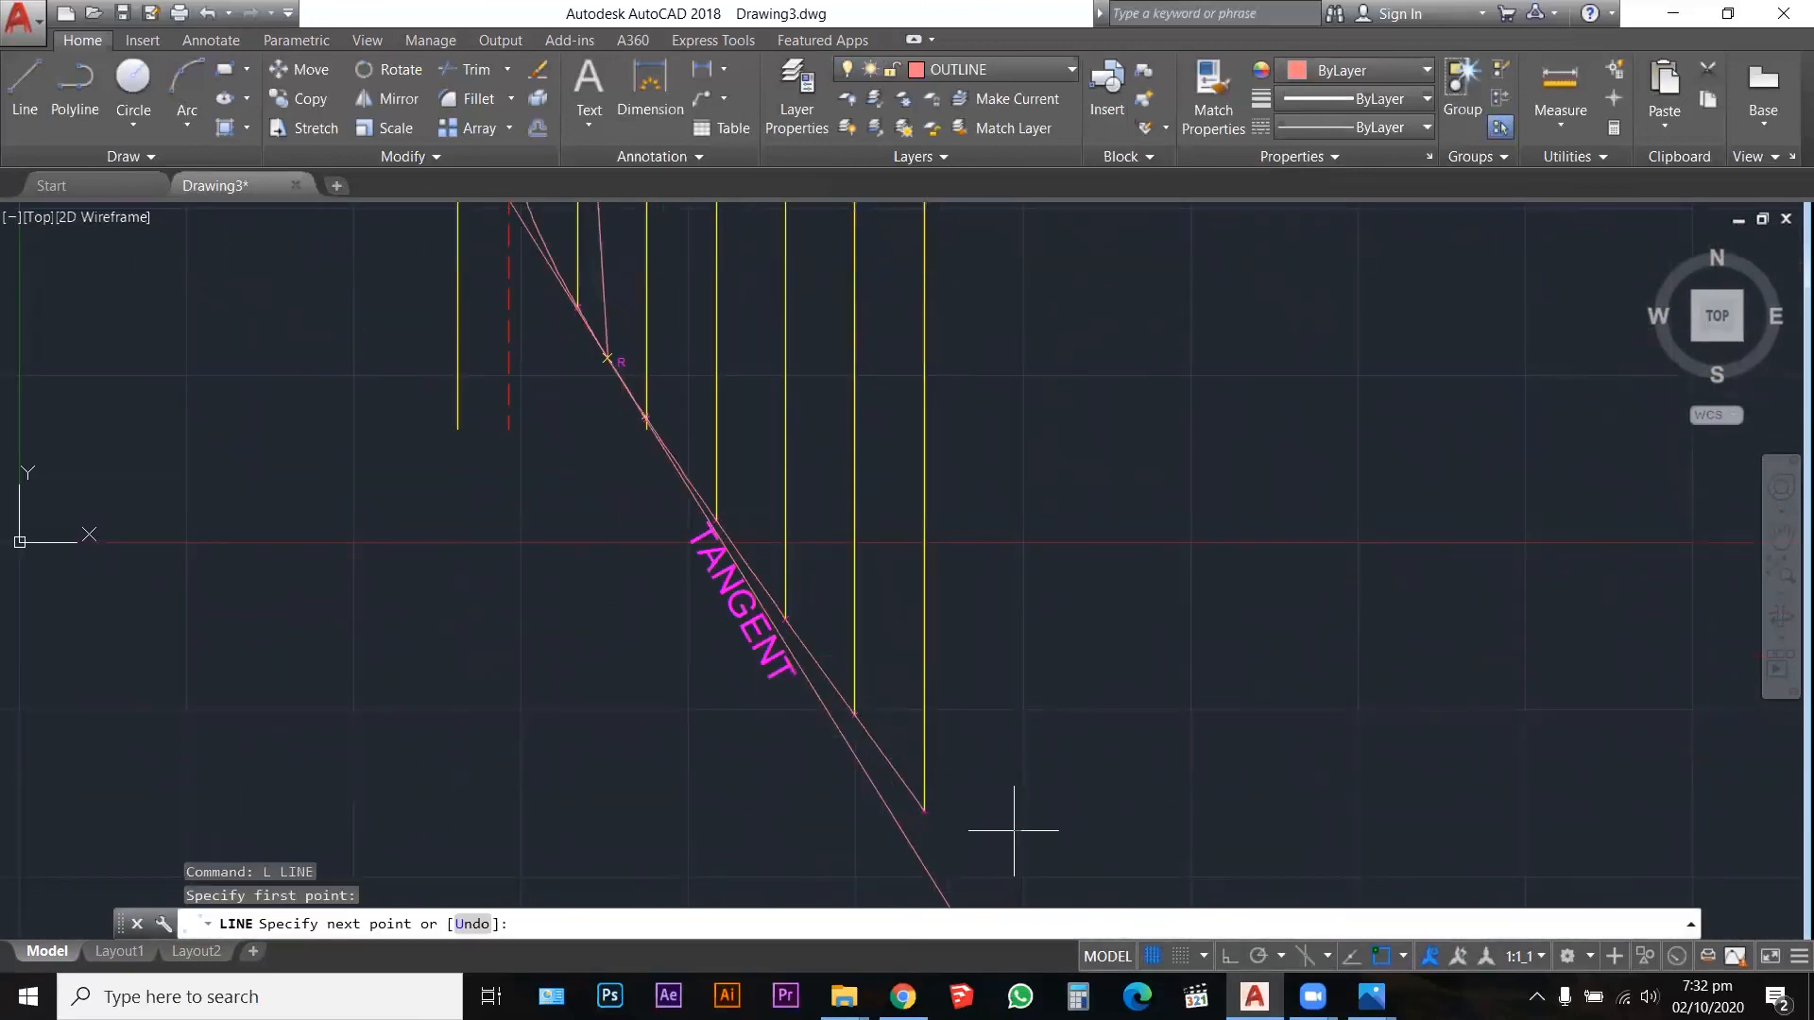
{"action": "left_click", "coordinate": [756, 831]}
{"action": "key", "text": "Escape"}
{"action": "key", "text": "Escape"}
{"action": "key", "text": "Escape"}
Step: Trim off the part of the tangent below the horizontal helper line and erase the helper line
{"action": "type", "text": "tr"}
{"action": "key", "text": "Return"}
{"action": "left_click", "coordinate": [979, 759]}
{"action": "left_click", "coordinate": [859, 844]}
{"action": "key", "text": "Return"}
{"action": "left_click", "coordinate": [904, 863]}
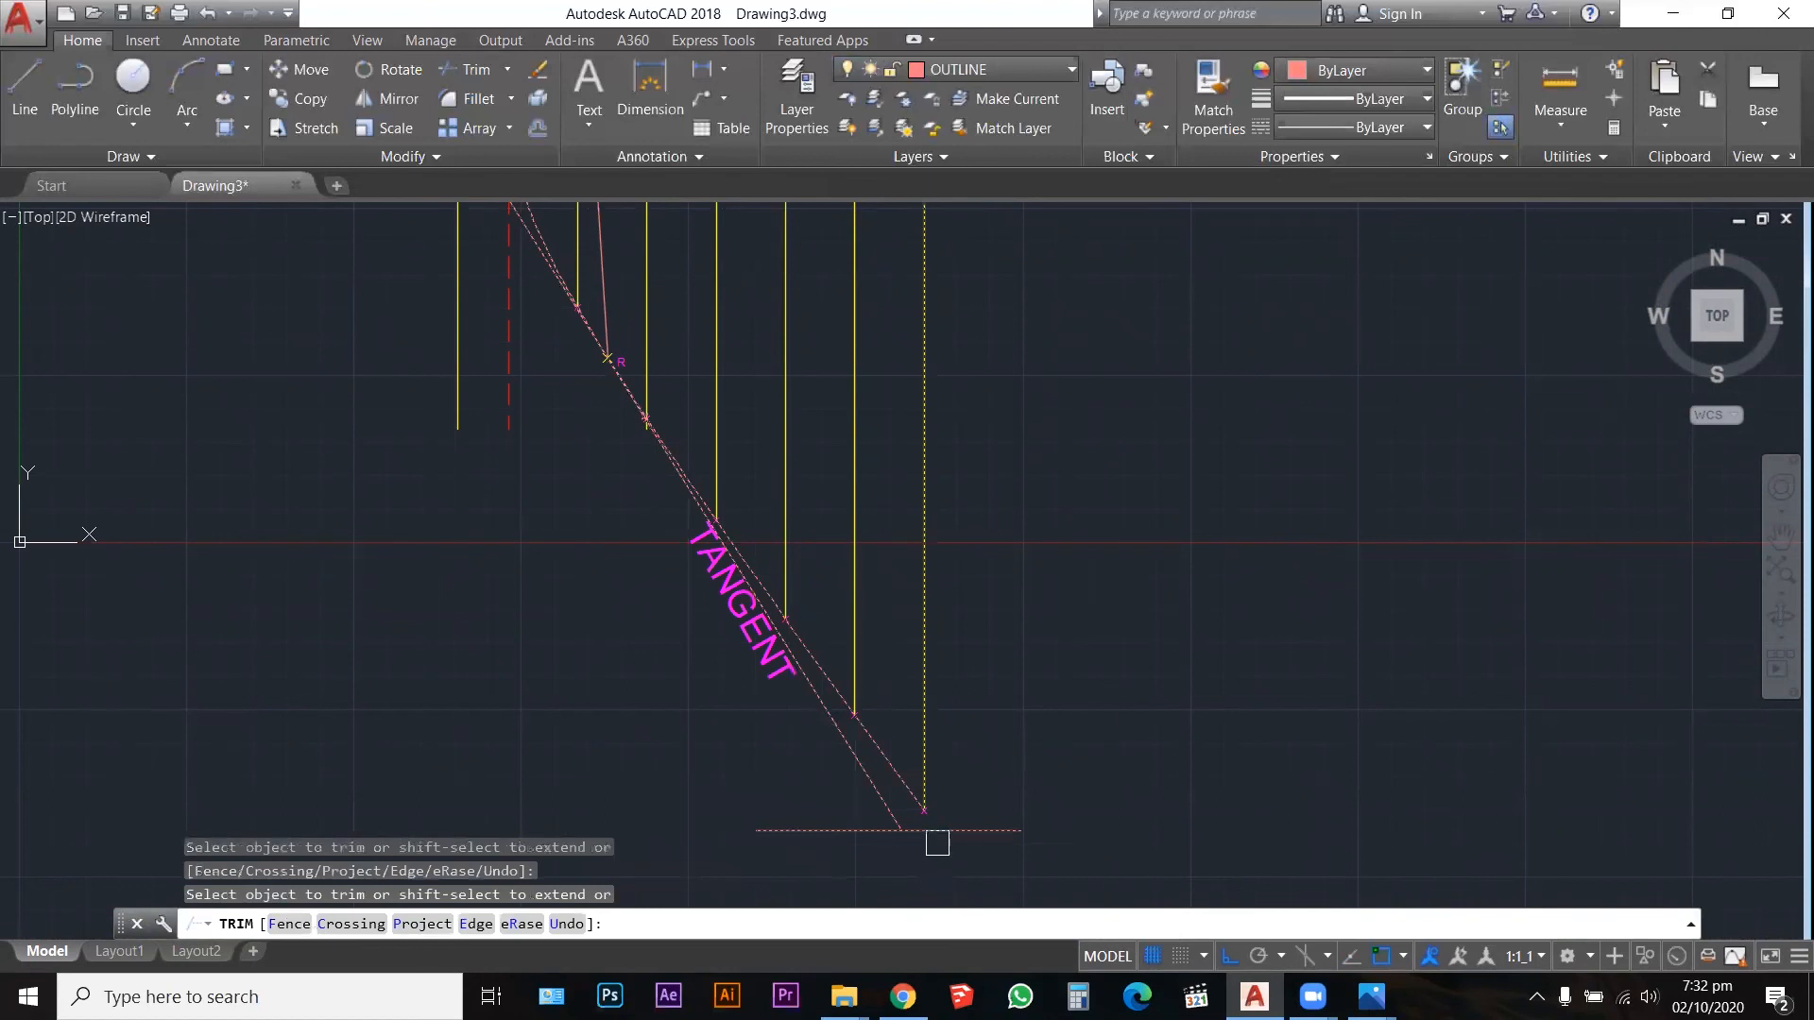
{"action": "left_click", "coordinate": [870, 832]}
{"action": "key", "text": "Escape"}
{"action": "left_click", "coordinate": [830, 831]}
{"action": "key", "text": "Delete"}
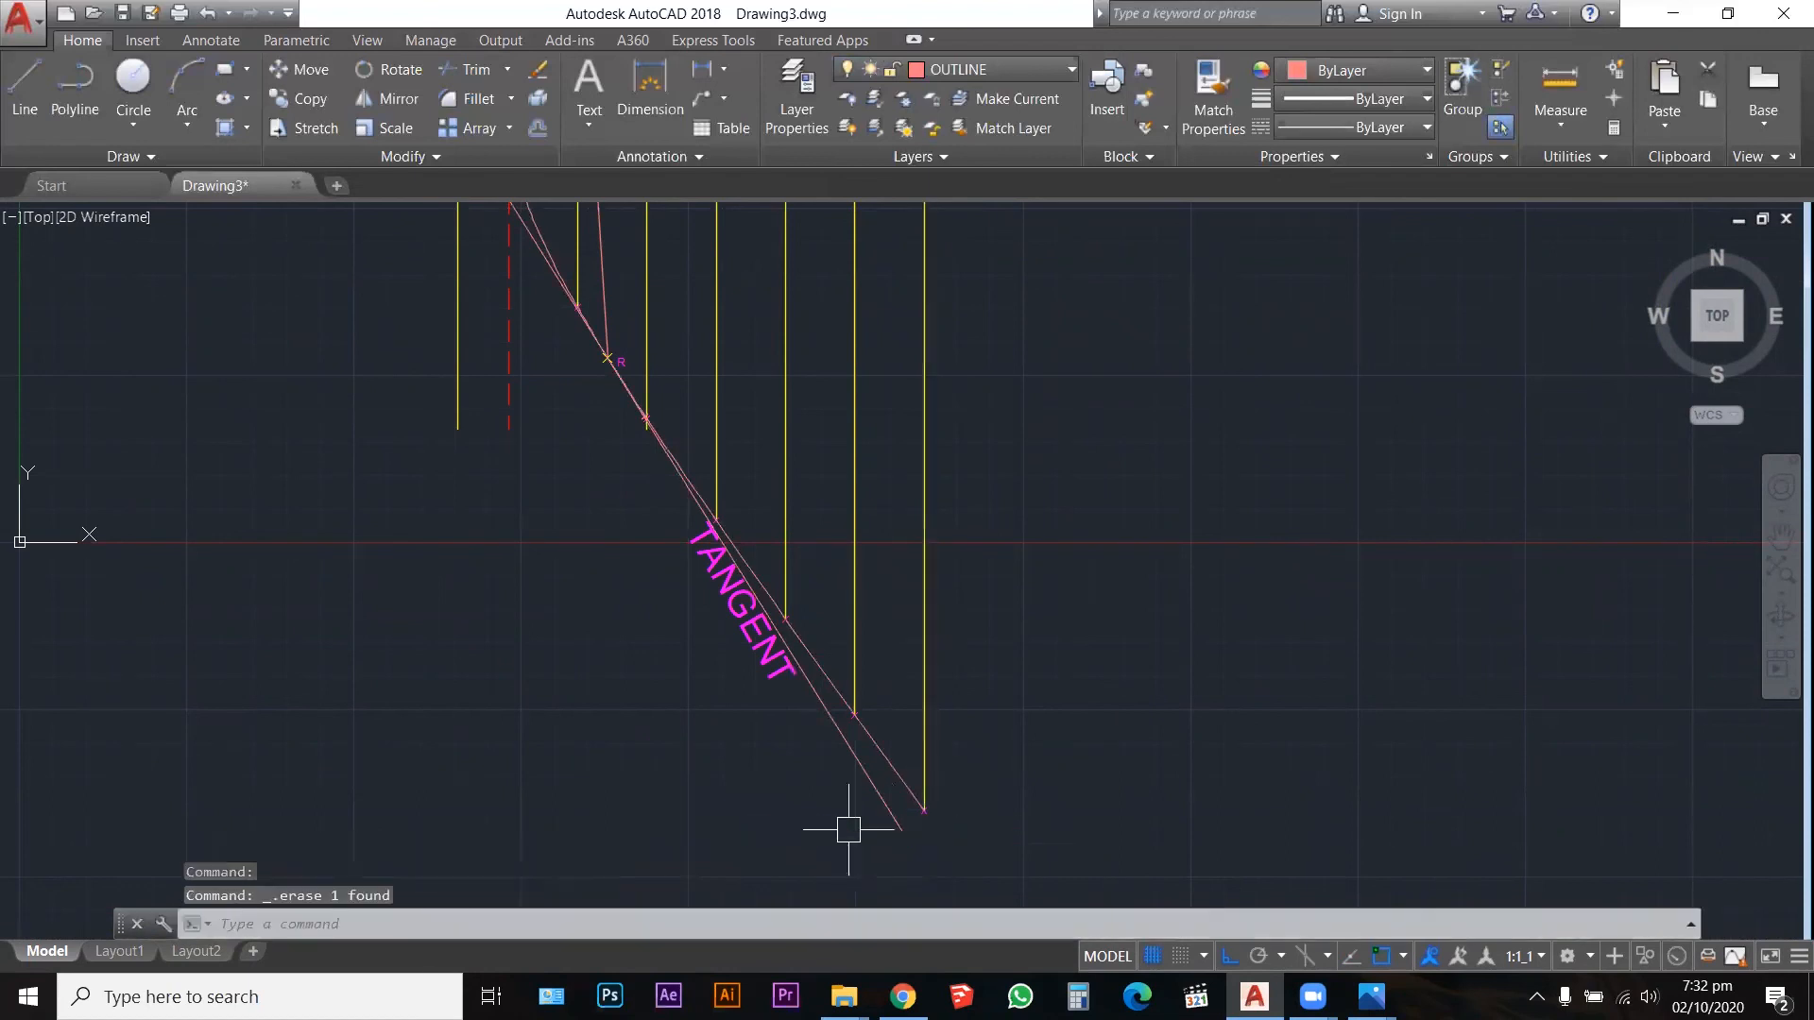
{"action": "scroll", "coordinate": [923, 635], "scroll_direction": "down", "scroll_amount": 2}
{"action": "scroll", "coordinate": [922, 635], "scroll_direction": "down", "scroll_amount": 2}
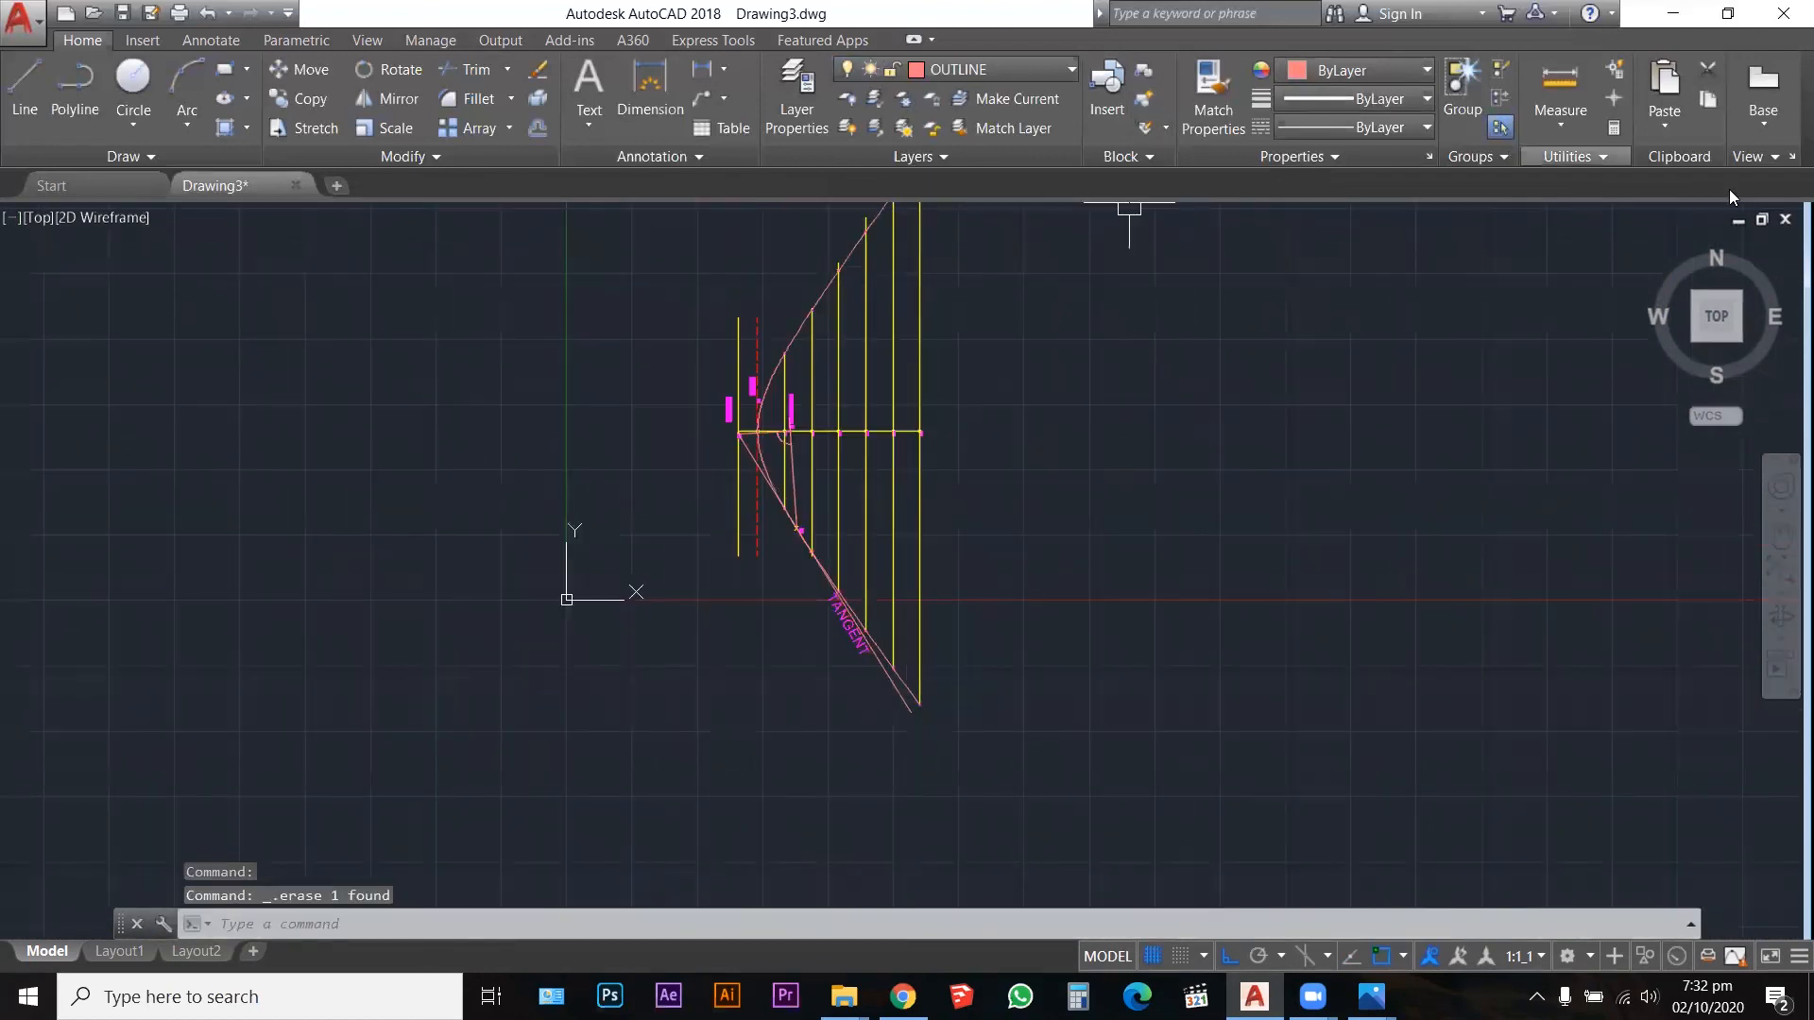
{"action": "left_click", "coordinate": [1782, 572]}
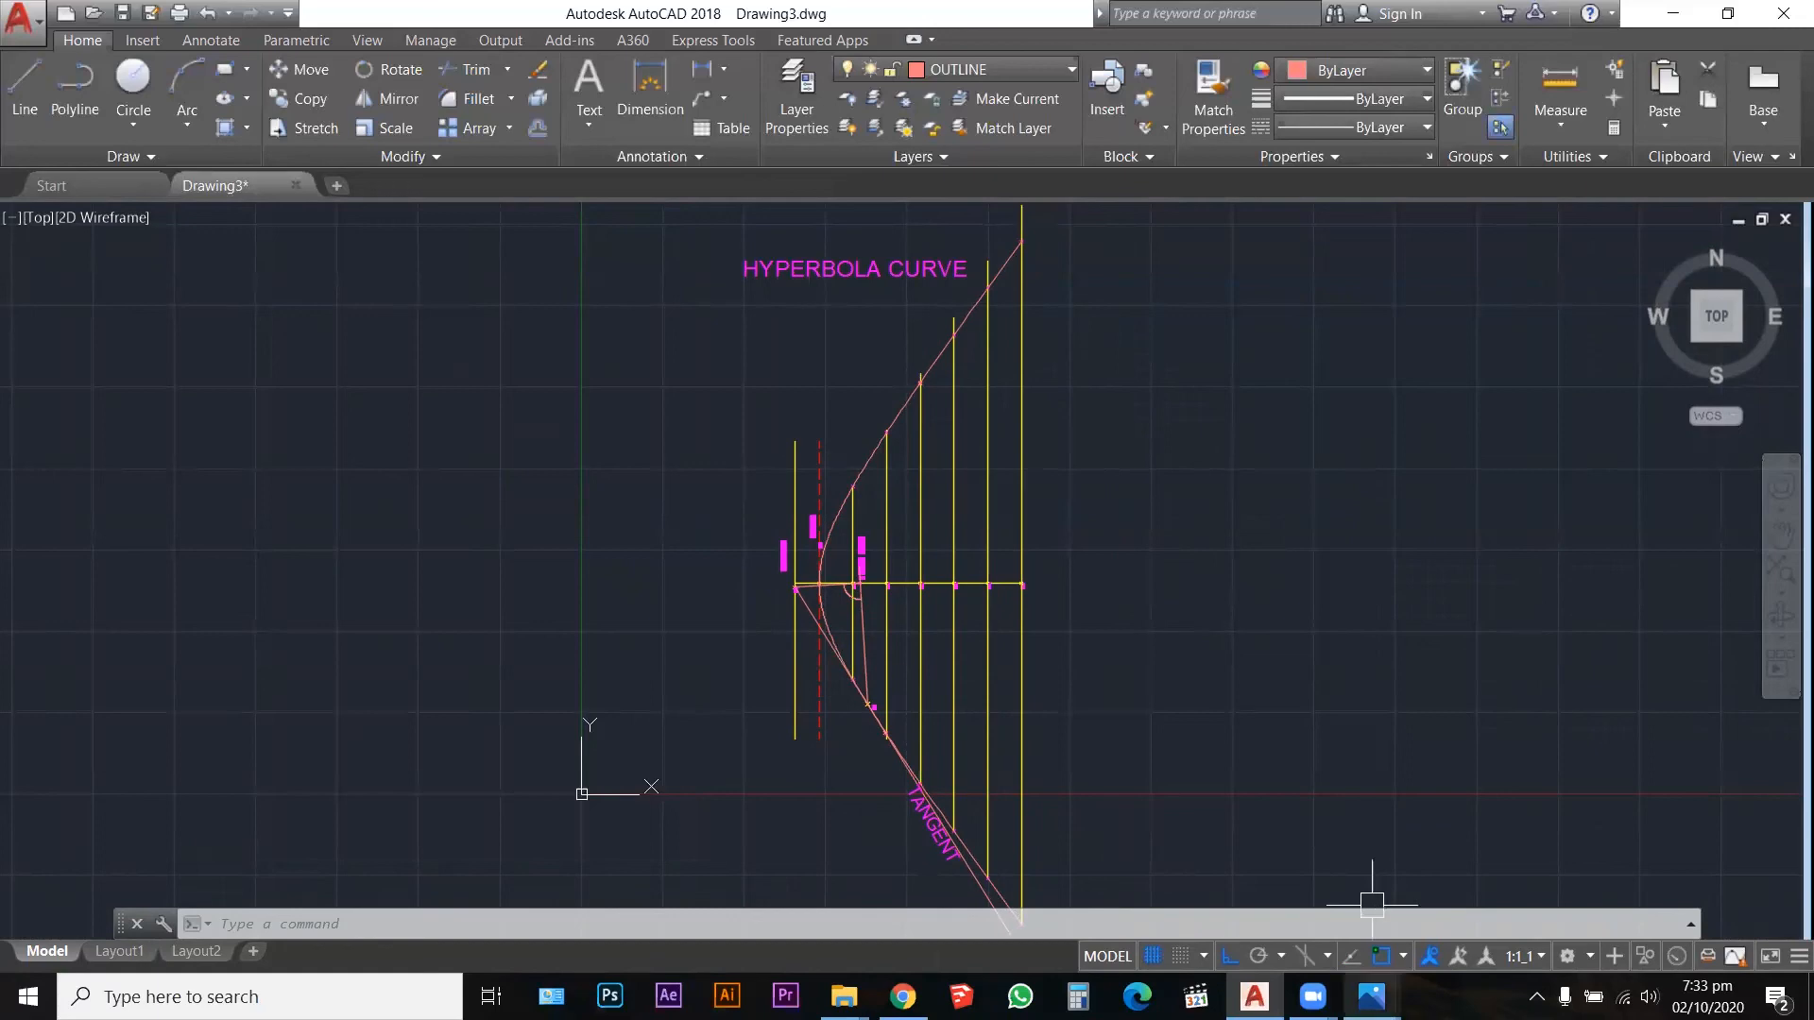
Step: Switch to Hyperbola.jpg in Photos to review the tangent instructions and exam question, and return to the AutoCAD drawing
{"action": "mouse_move", "coordinate": [1372, 996]}
{"action": "left_click", "coordinate": [1426, 862]}
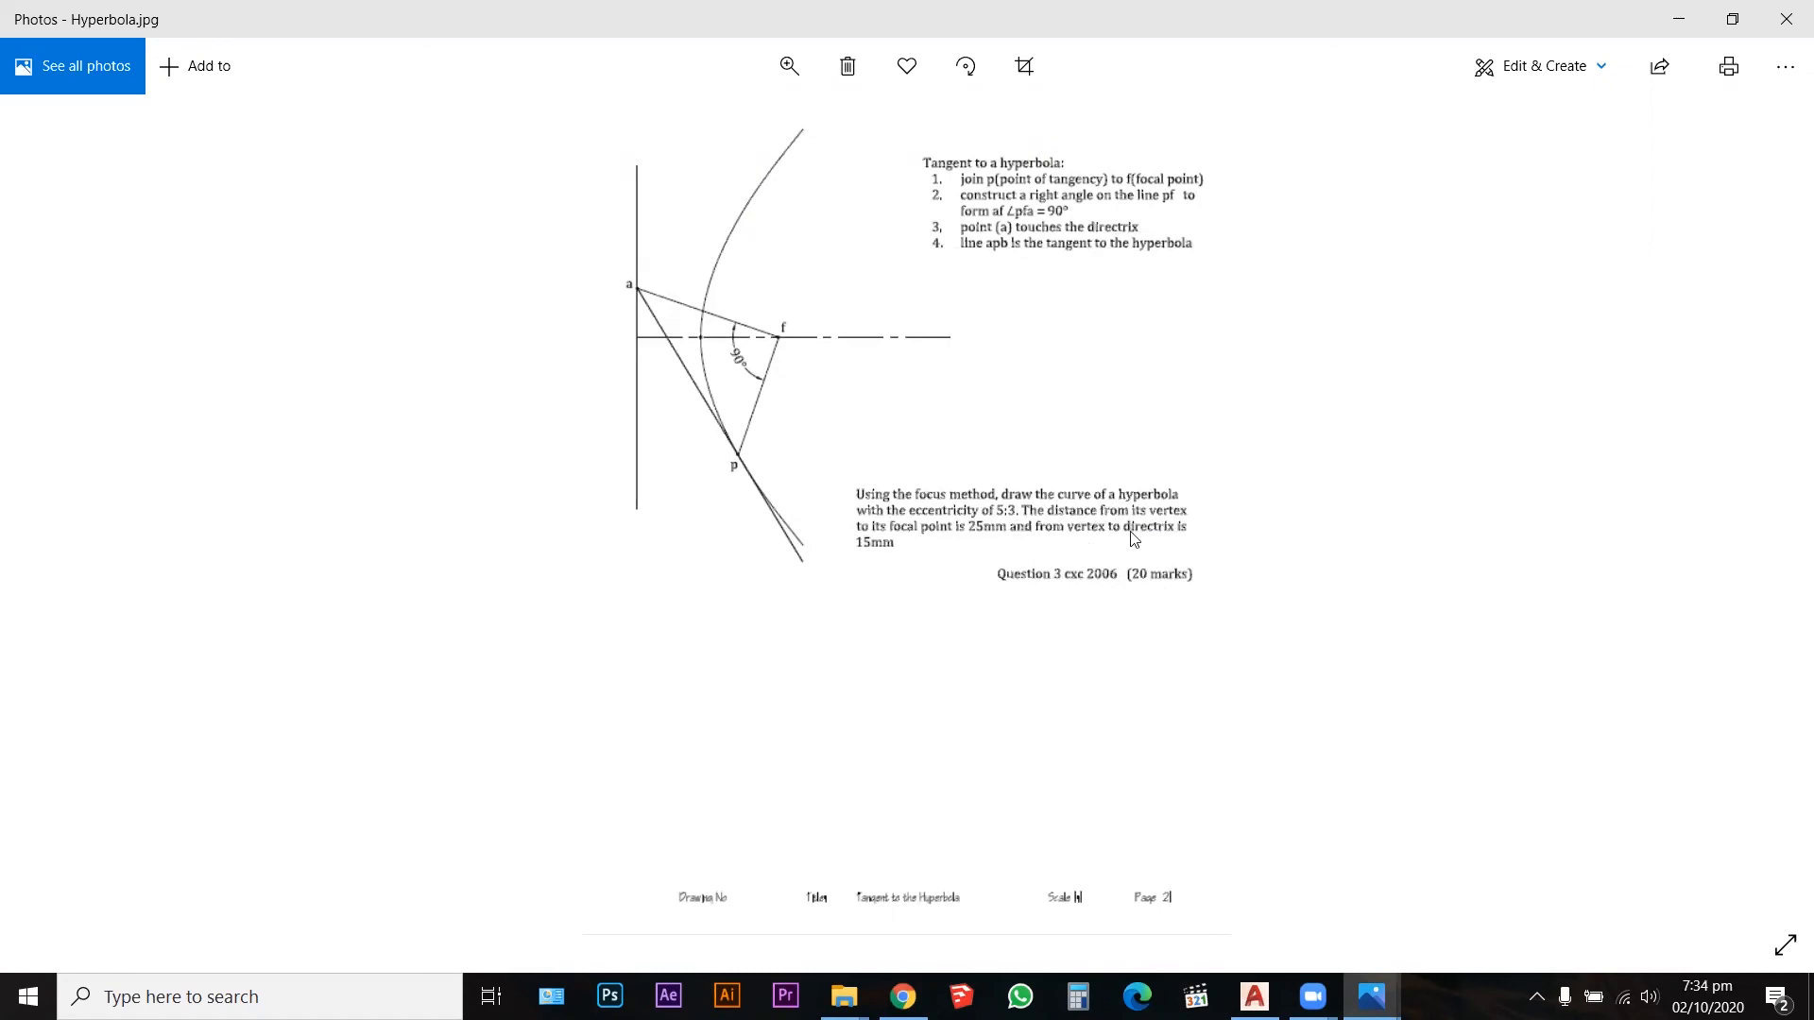
{"action": "left_click", "coordinate": [1679, 18]}
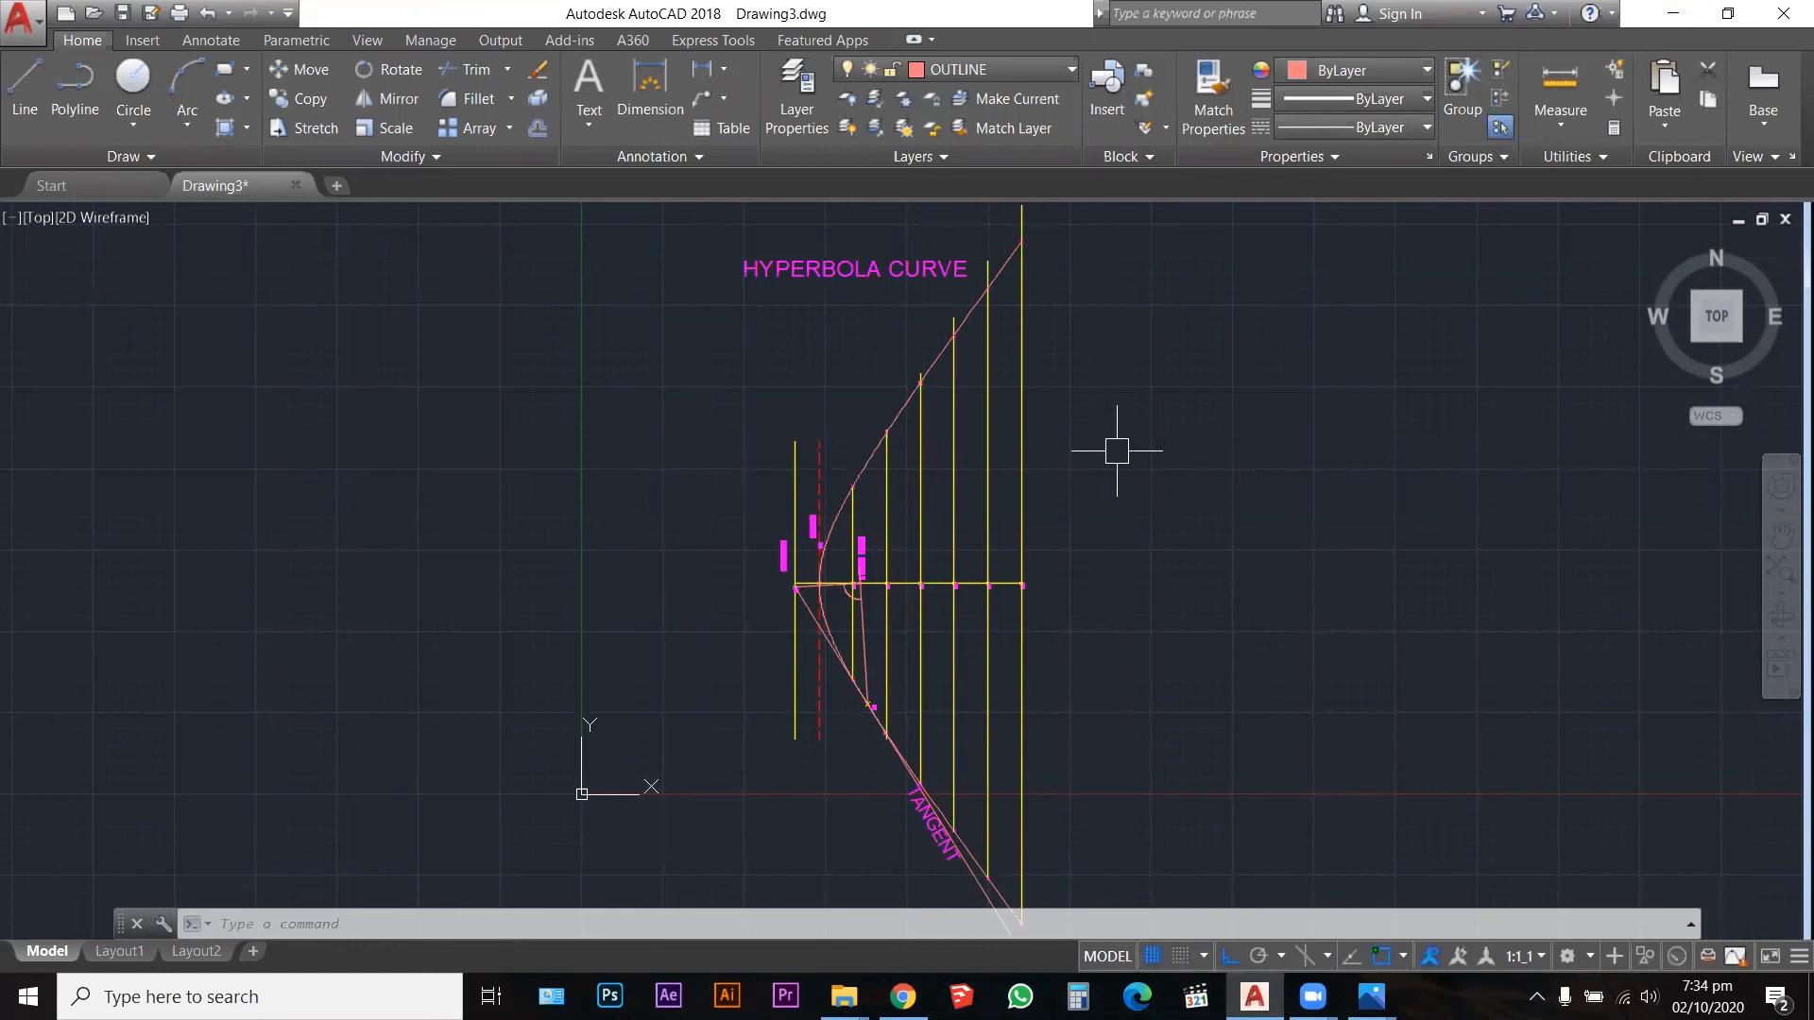
{"action": "mouse_move", "coordinate": [1313, 997]}
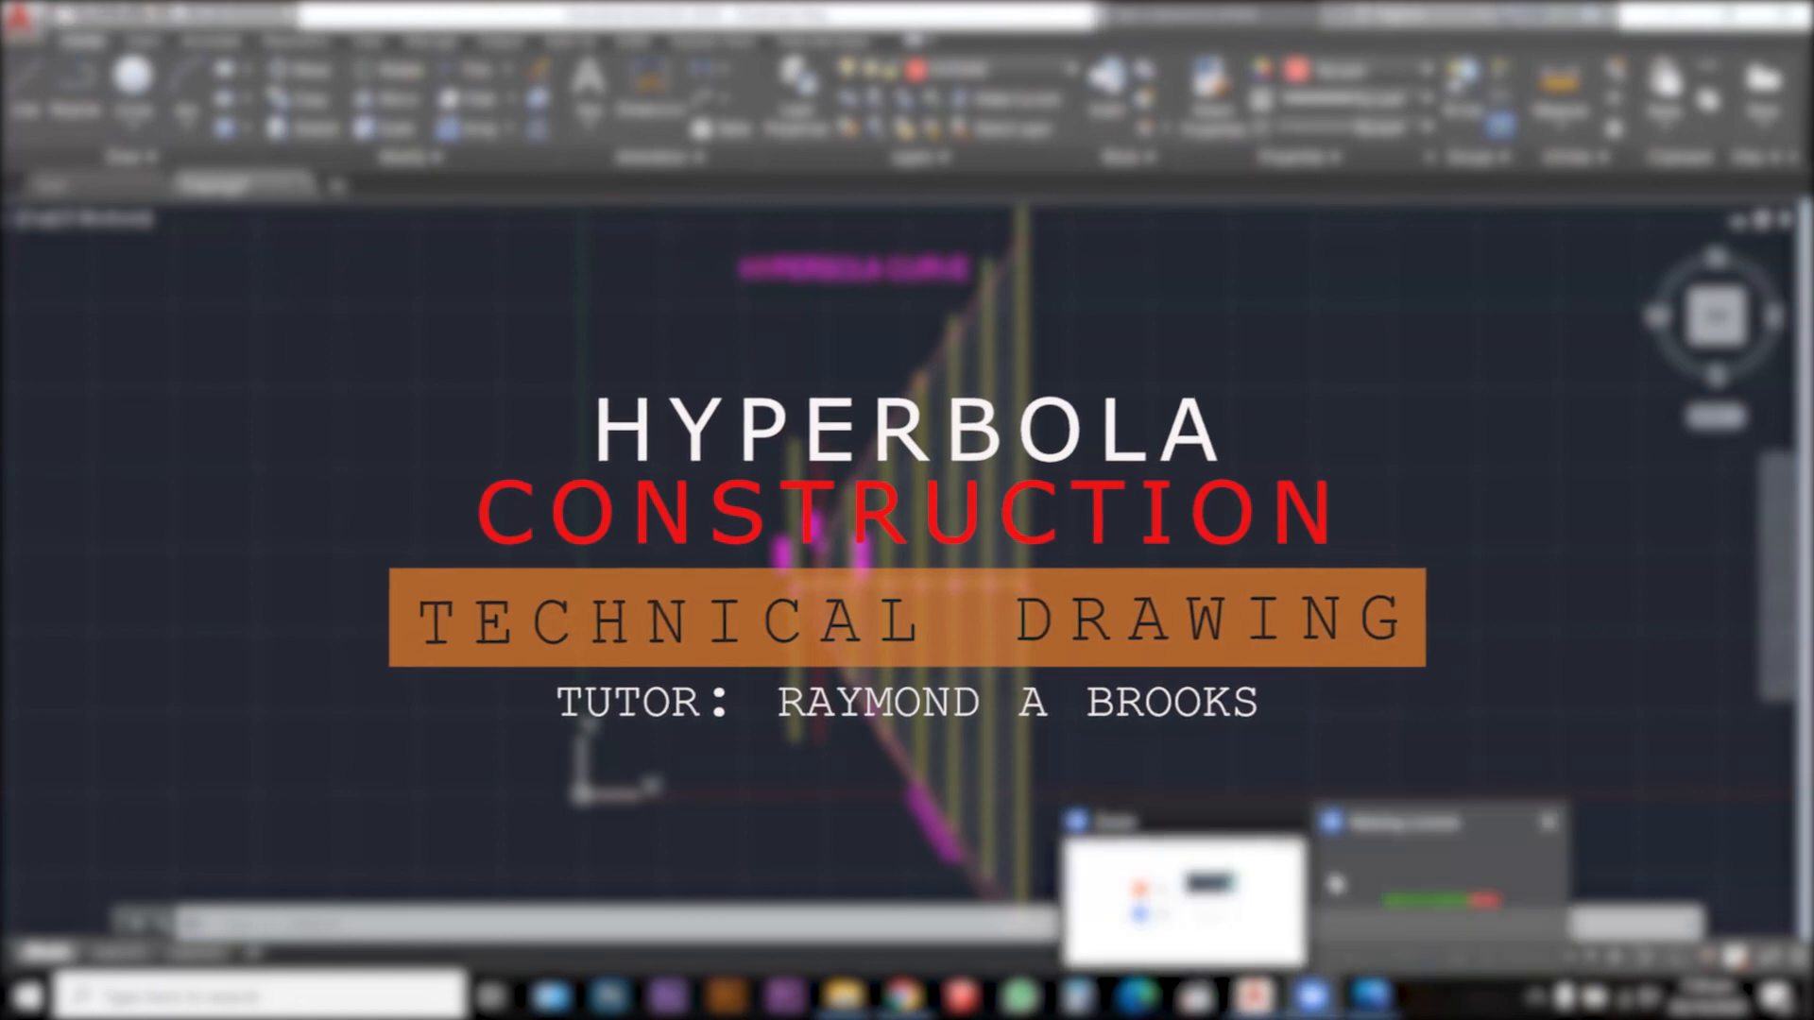